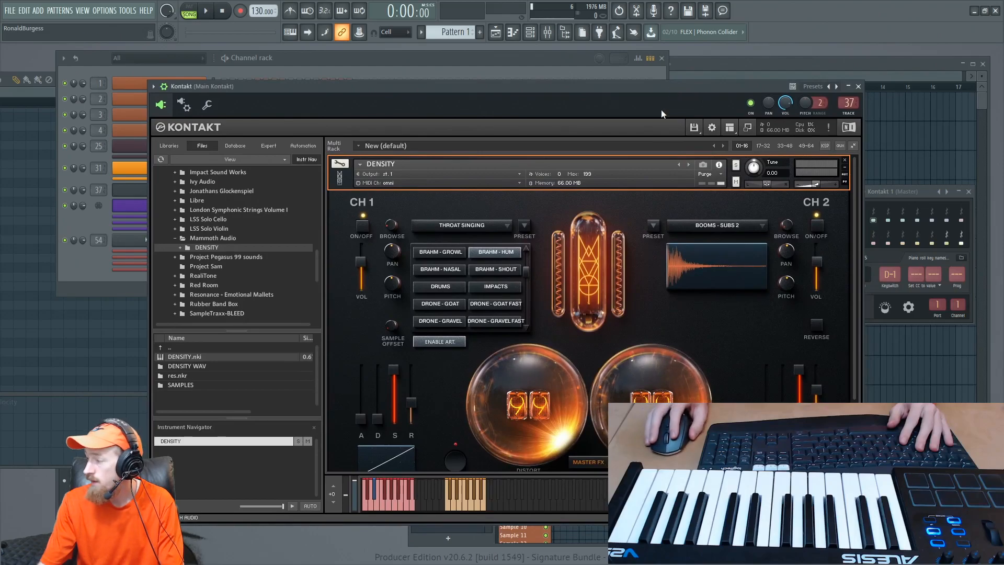
- Load the playable Cello instrument into channel 1 of DENSITY
left_click_drag(643, 90, 628, 71)
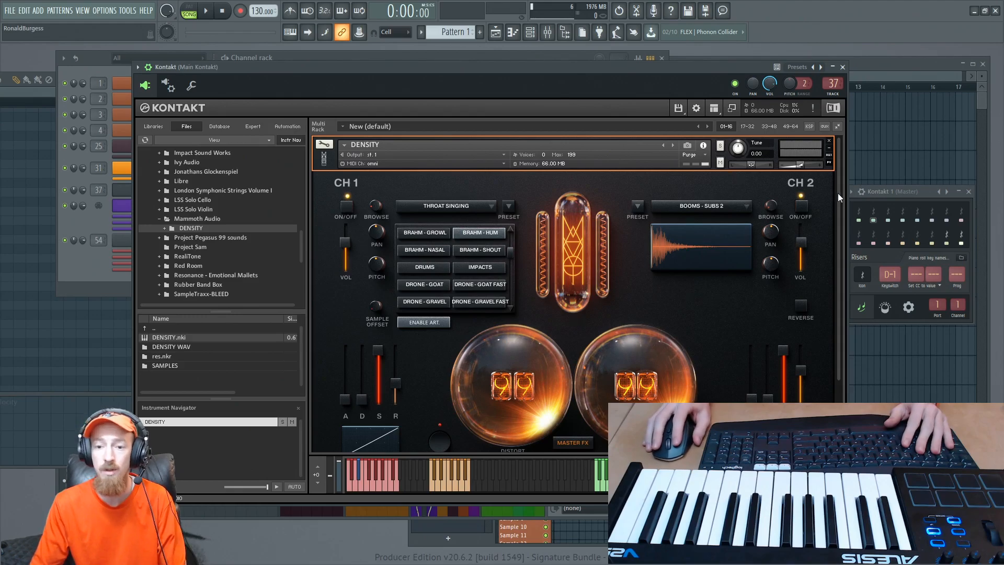
scroll(832, 338, "down", 2)
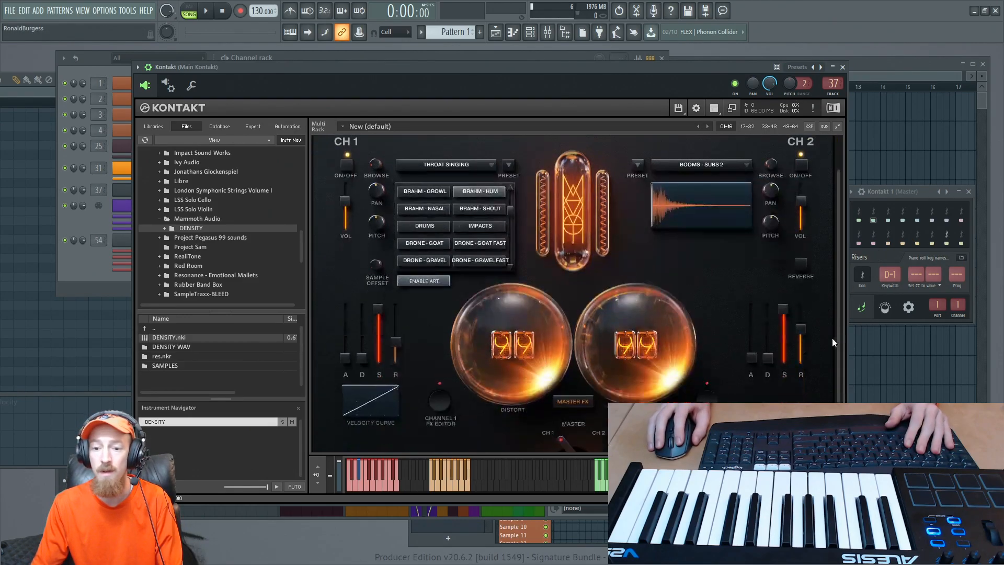
scroll(827, 344, "up", 2)
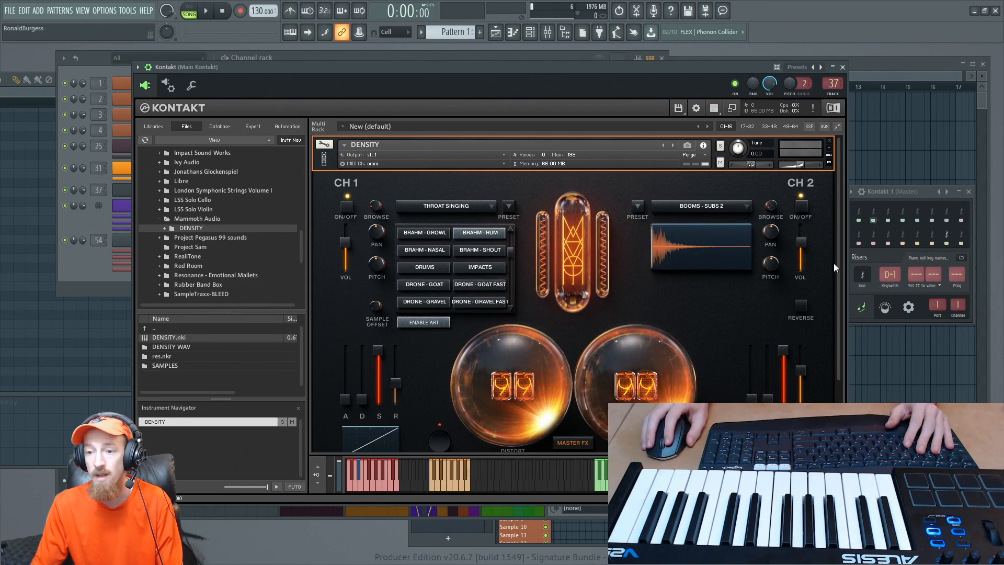
scroll(837, 262, "down", 2)
scroll(832, 272, "up", 2)
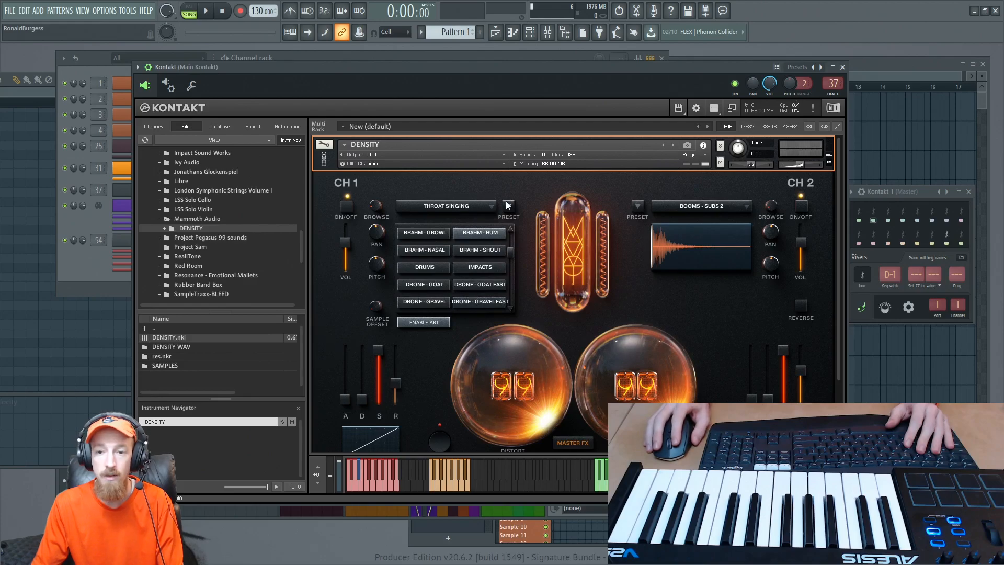
left_click(470, 205)
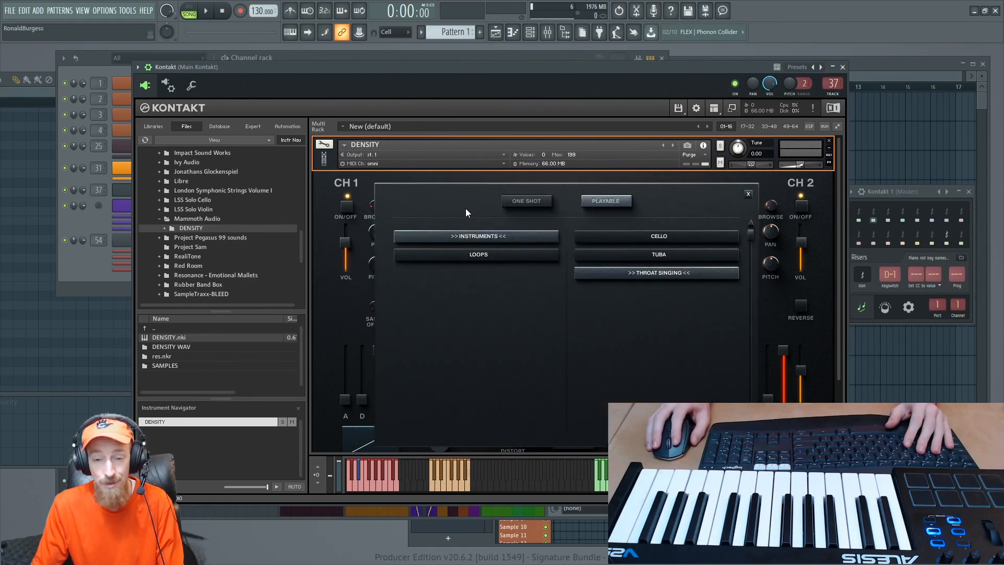
left_click(526, 202)
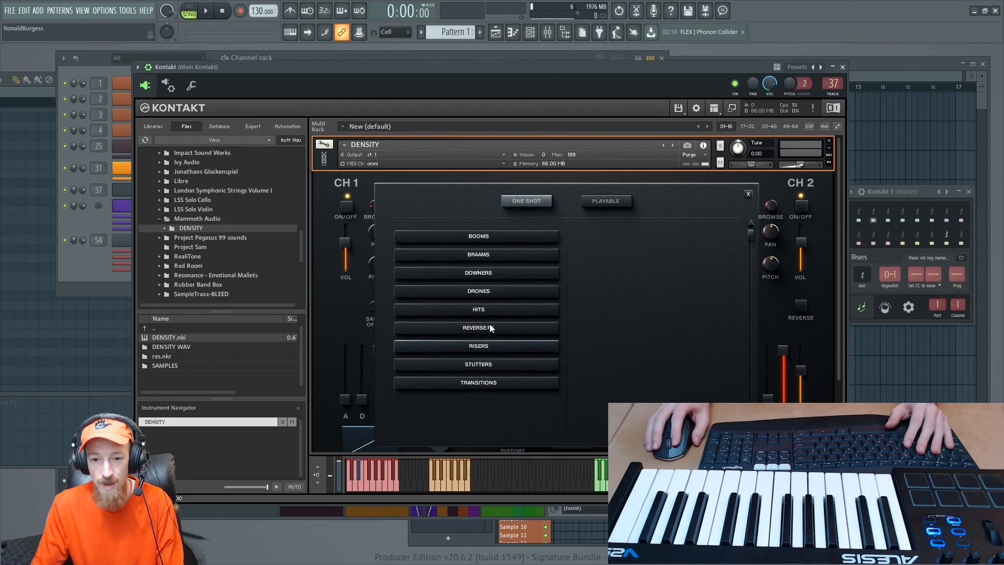
left_click(609, 200)
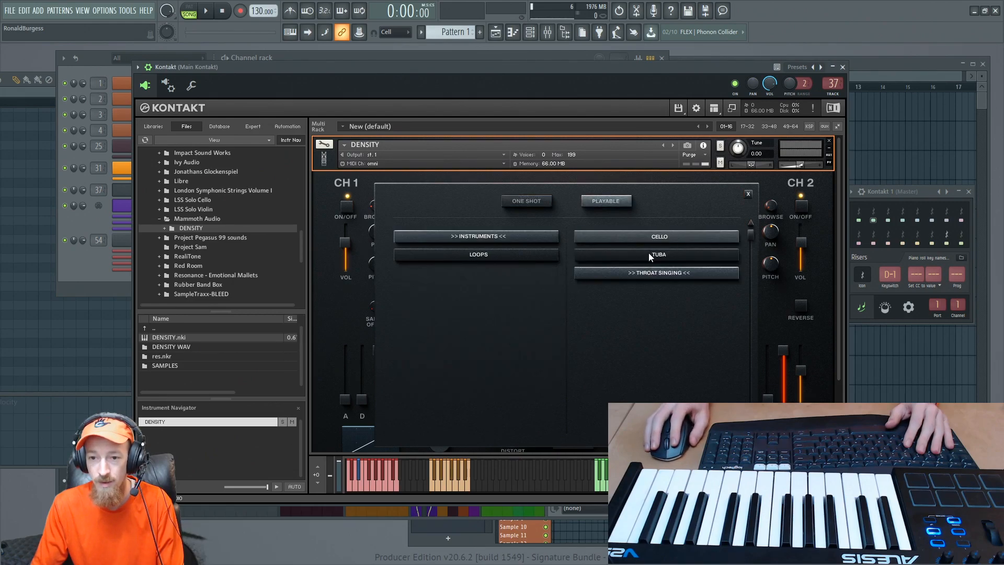
left_click(619, 240)
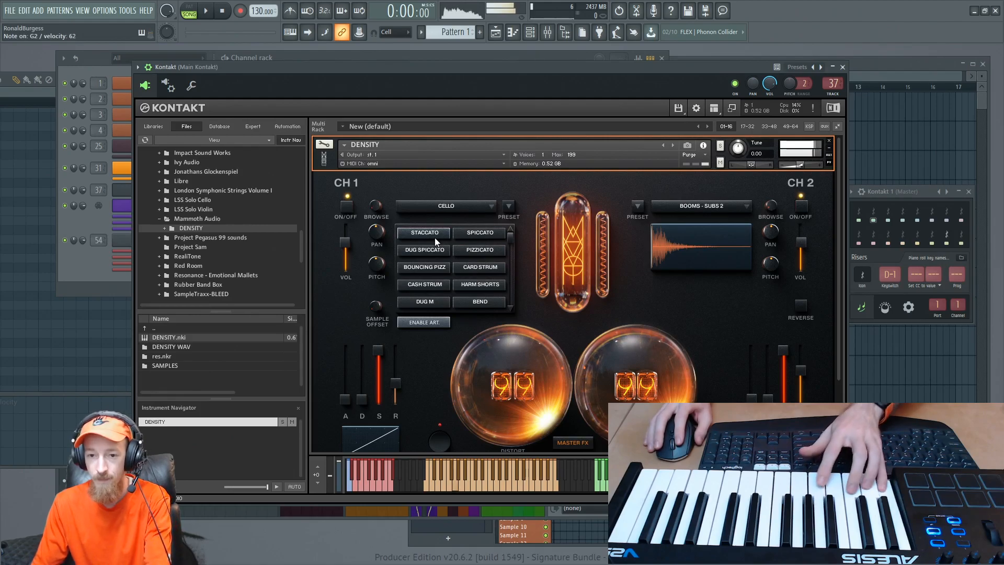
- Turn both DENSITY macro spheres, Distort and the one beside it, down to 00
left_click_drag(547, 382, 548, 429)
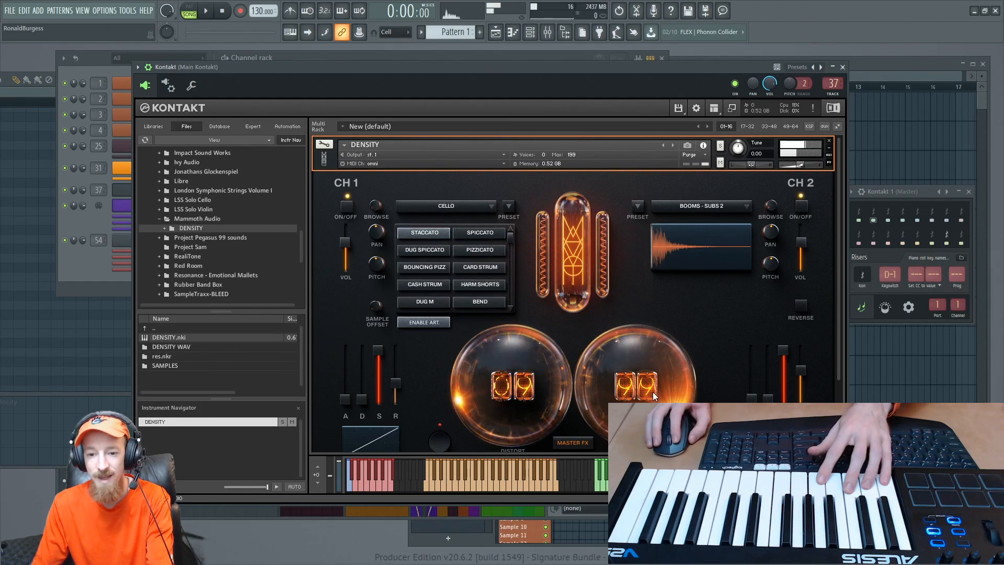
left_click_drag(653, 396, 653, 439)
scroll(836, 352, "down", 1)
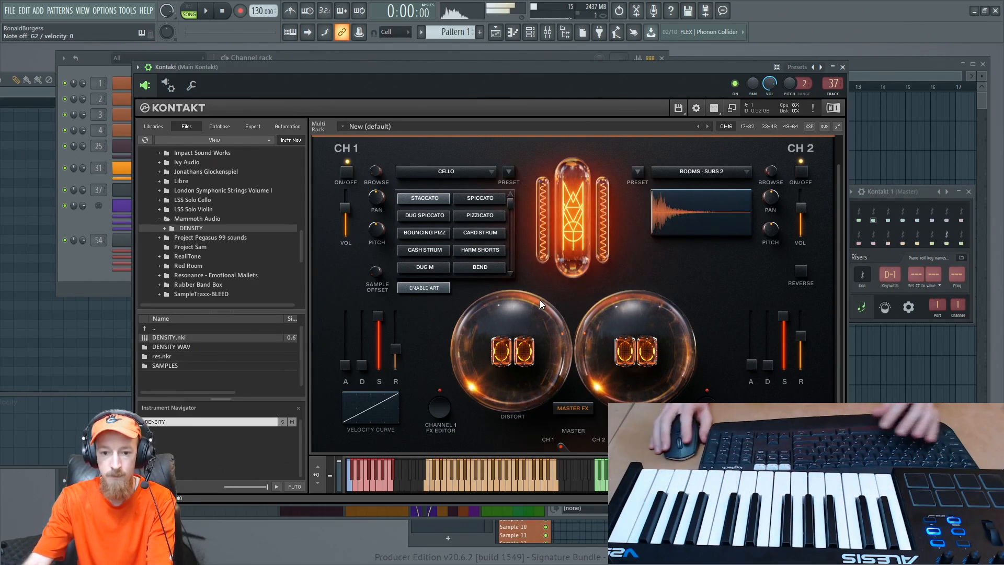
- Open the piano roll for the Kontakt 1 channel and move its window clear of the channel list
left_click(77, 215)
right_click(150, 207)
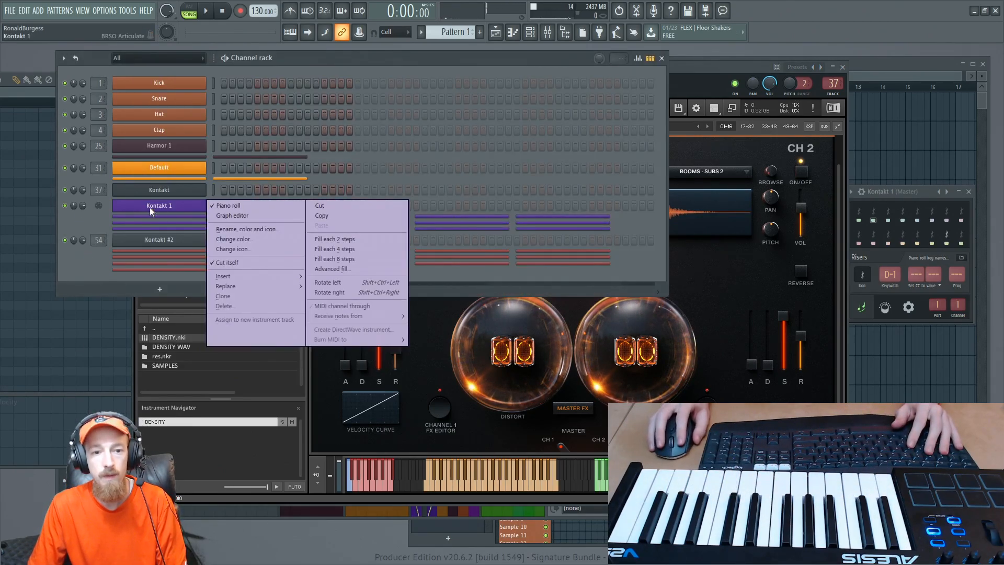
left_click(230, 204)
right_click(177, 207)
left_click(245, 206)
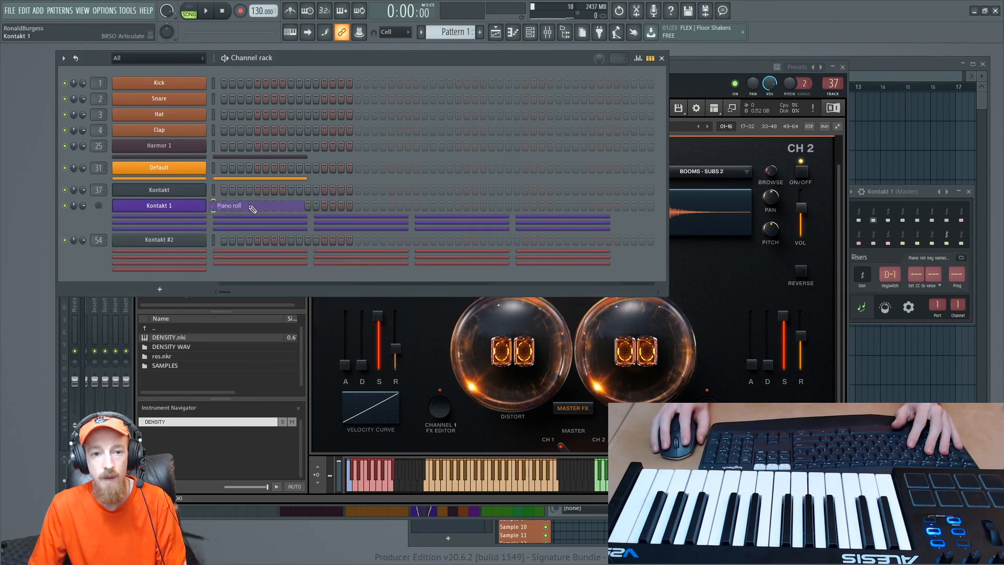
left_click_drag(259, 77, 478, 82)
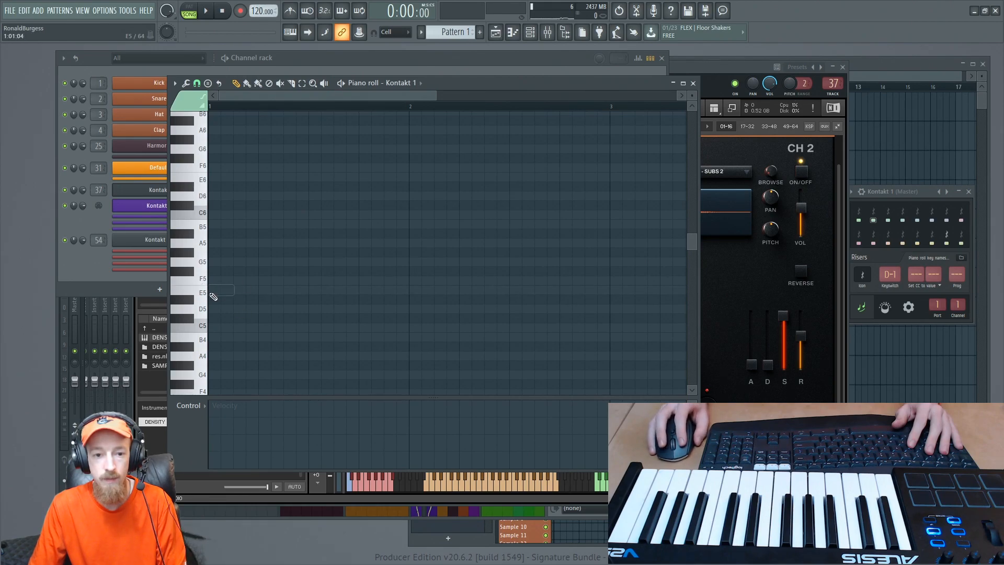
- Add a one-step C2 note at the start of bar 1 in the Kontakt 1 piano roll
scroll(203, 239, "up", 6)
scroll(204, 262, "down", 6)
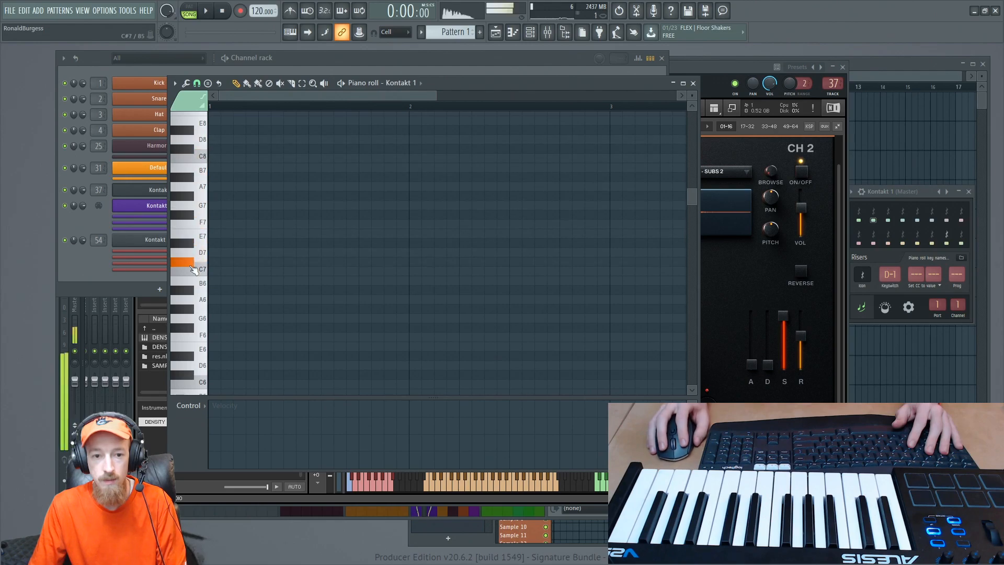
left_click(203, 365)
scroll(202, 365, "down", 5)
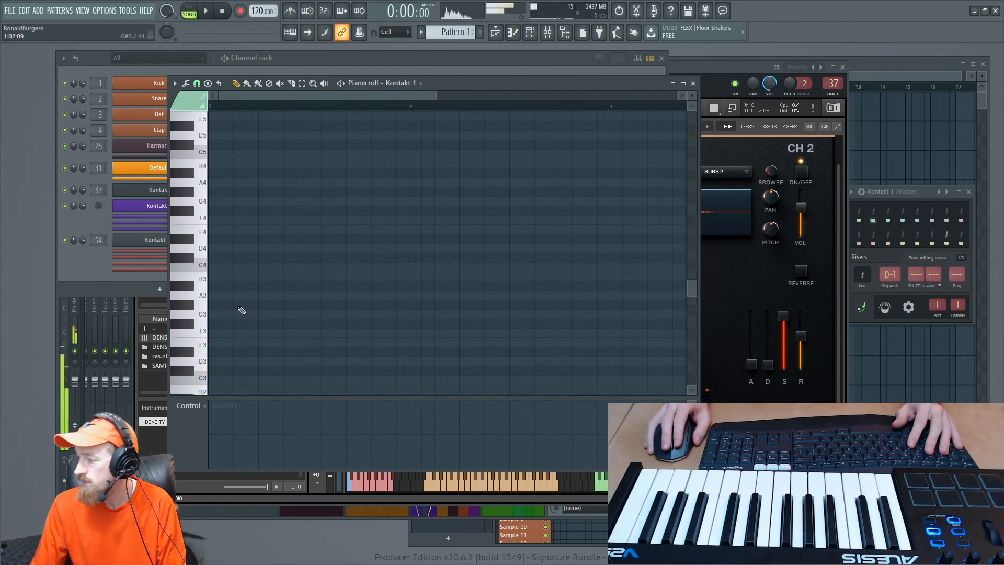
scroll(240, 229, "down", 3)
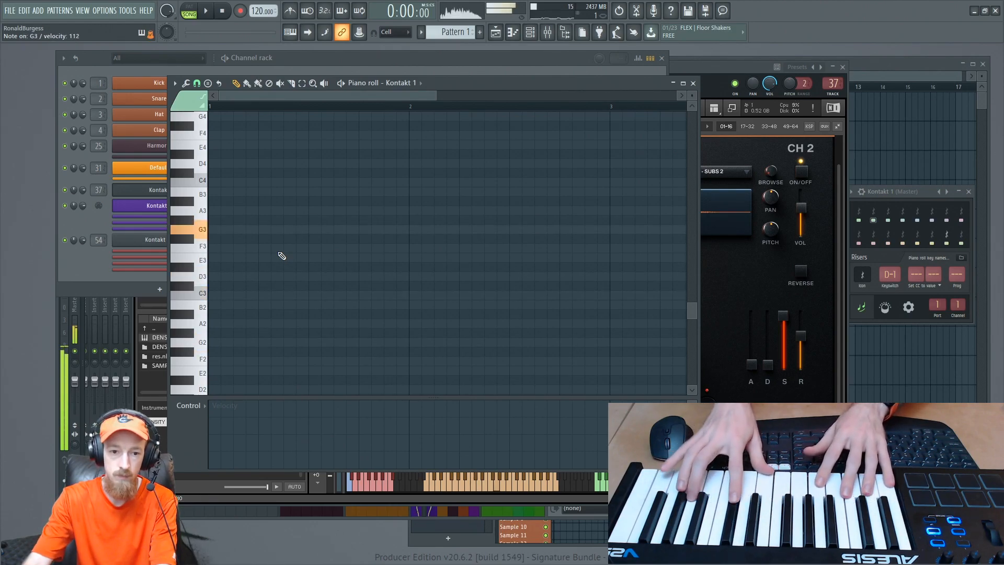
scroll(294, 320, "down", 1)
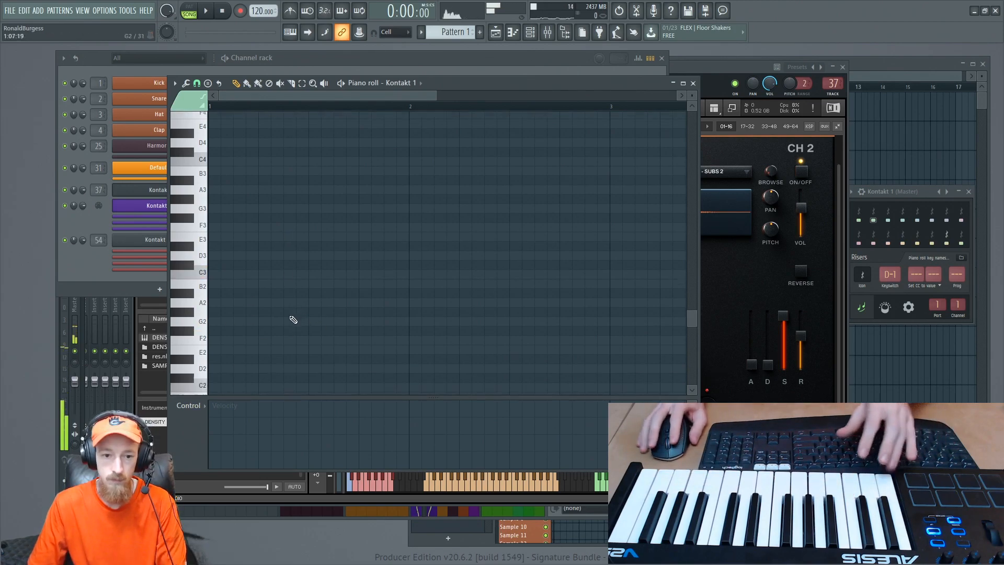
scroll(293, 319, "down", 2)
left_click(218, 351)
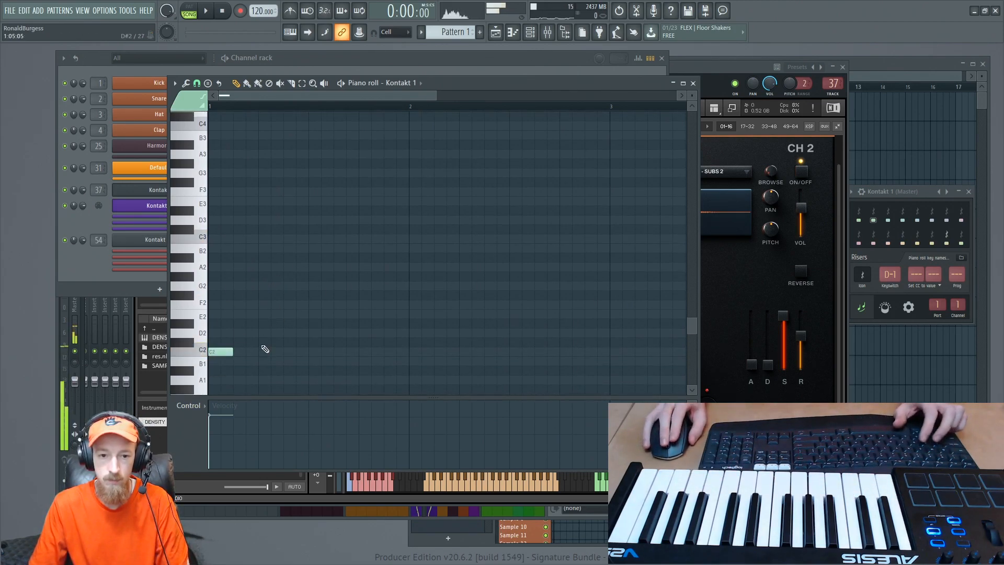
- Add one-step notes in bar 1: G3 on step 5, G#3 on step 7 and G3 on step 11
scroll(294, 321, "up", 1)
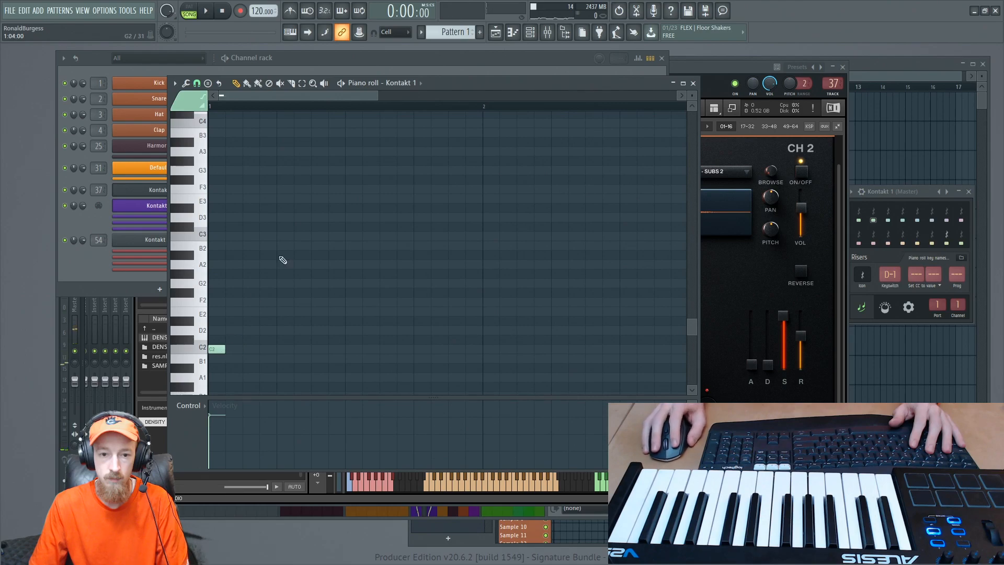
mouse_move(261, 212)
left_mouse_down()
mouse_move(248, 220)
mouse_move(263, 200)
mouse_move(265, 164)
left_mouse_up()
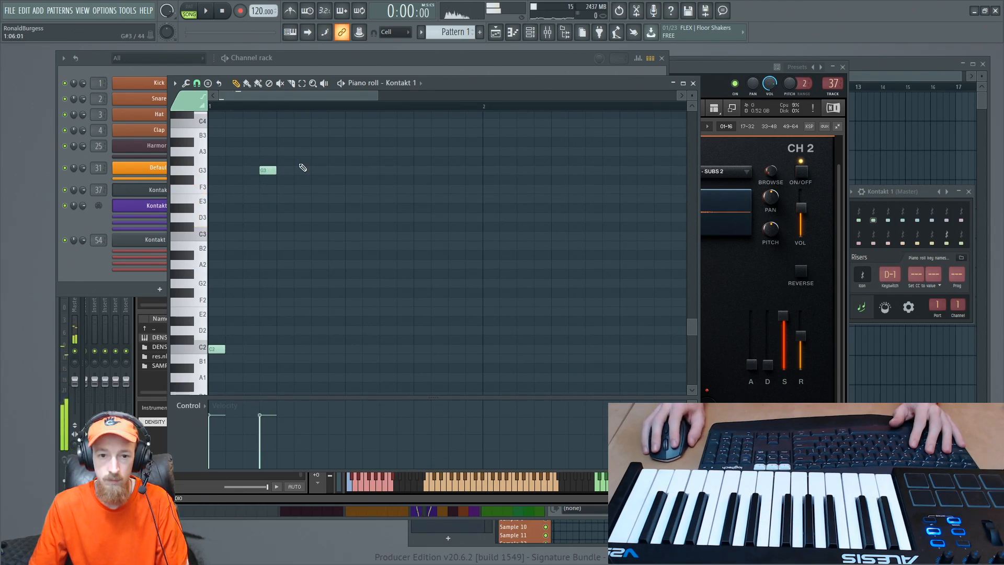
left_click(313, 161)
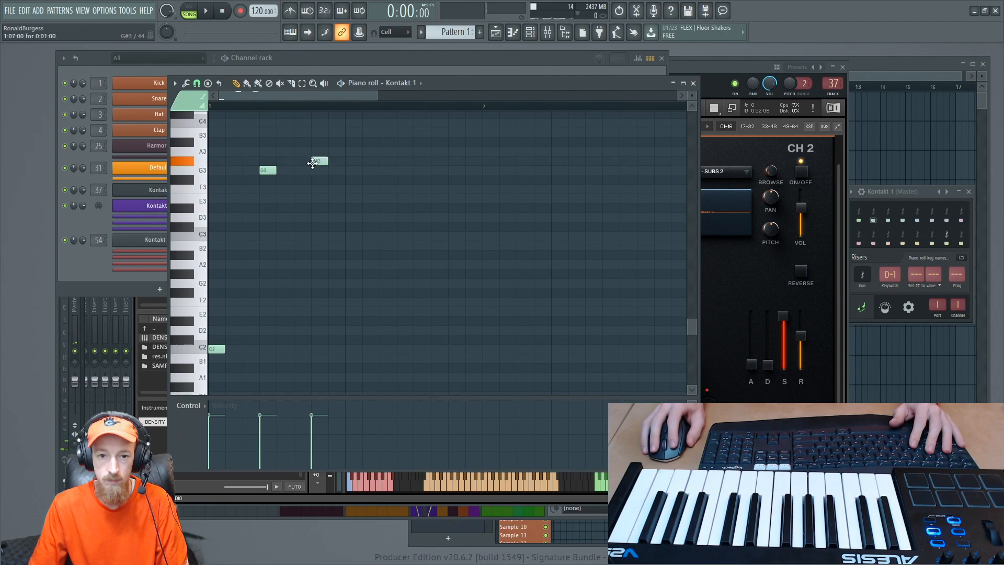
left_click_drag(318, 160, 280, 170)
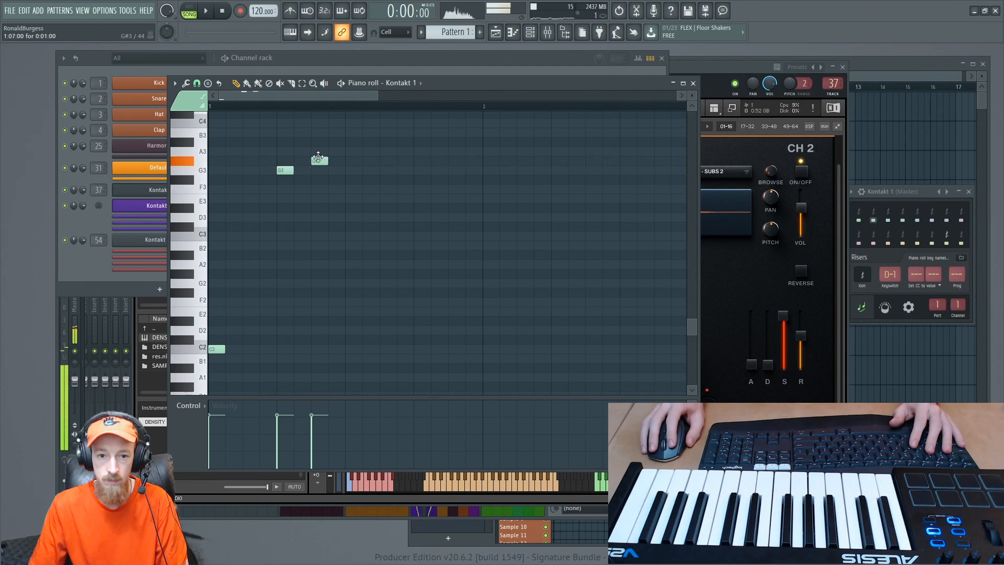
left_click(386, 171)
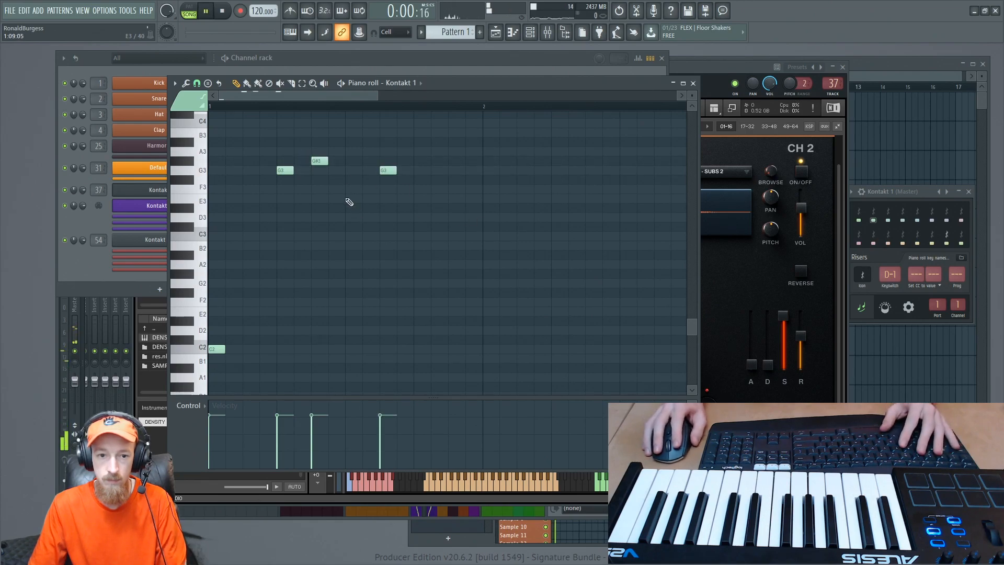
- Switch playback to pattern mode, play the Kontakt 1 pattern briefly and stop it
left_click(195, 13)
key("space")
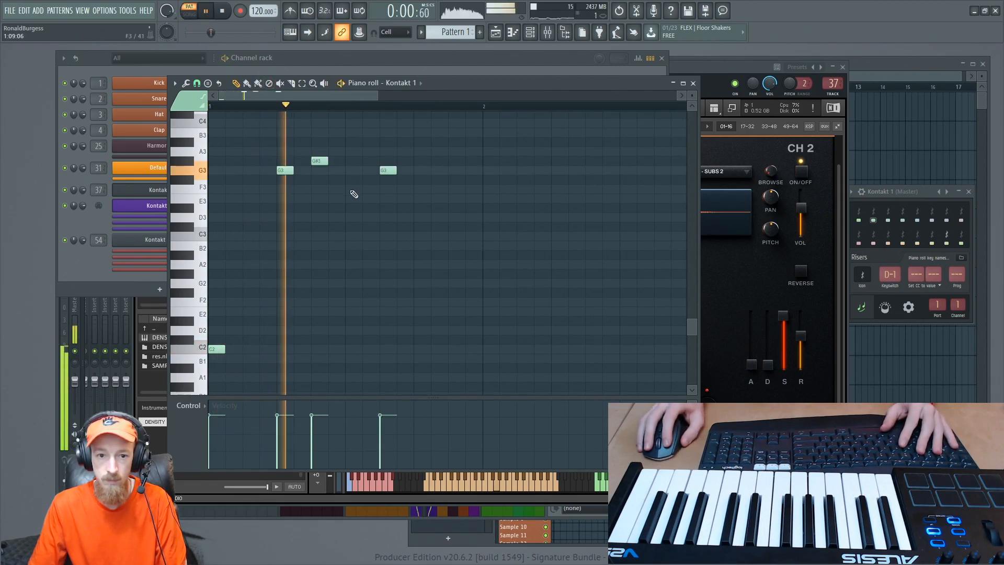
key("space")
- Return to the DENSITY interface and reset both macro spheres to 00
left_click(781, 305)
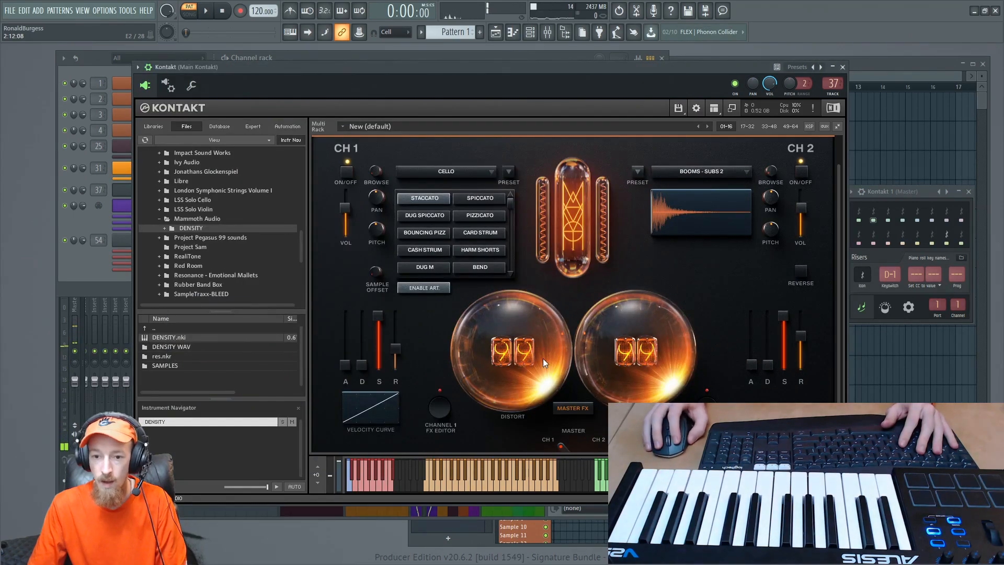
left_click_drag(543, 360, 544, 439)
left_click_drag(613, 367, 612, 461)
left_click_drag(520, 393, 533, 436)
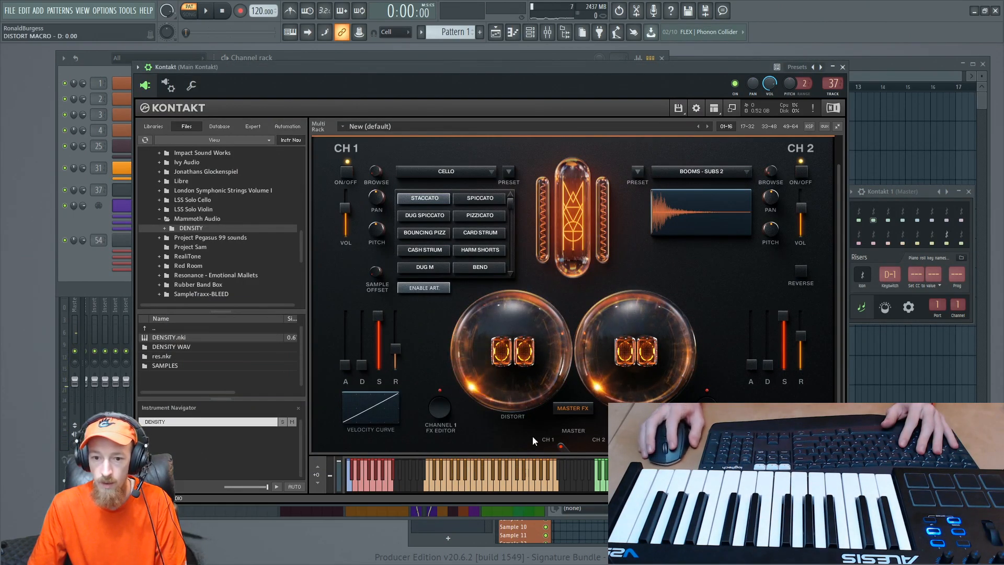
- Show the browser beside the channel rack and expand the Current project folder
left_click(68, 139)
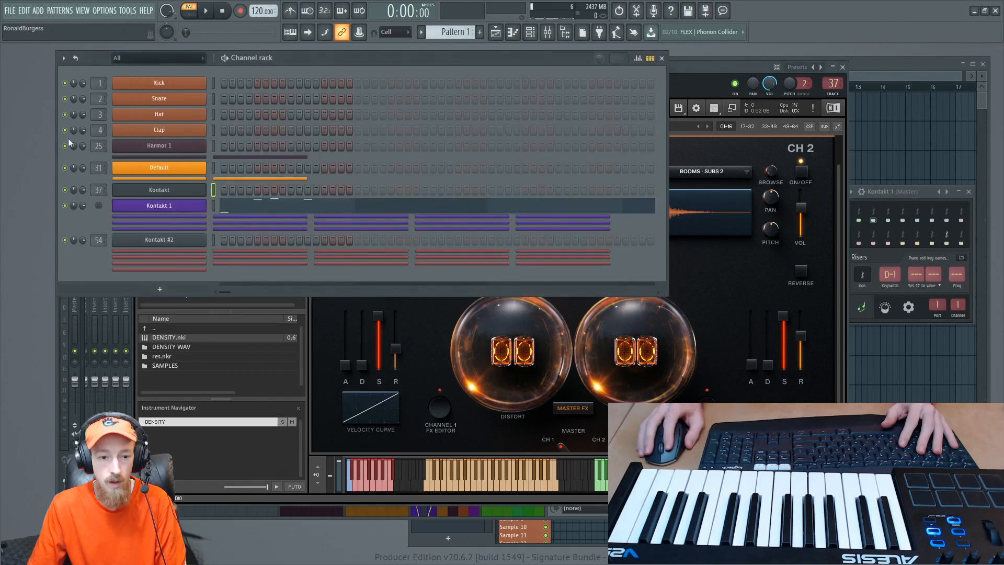
left_click(560, 37)
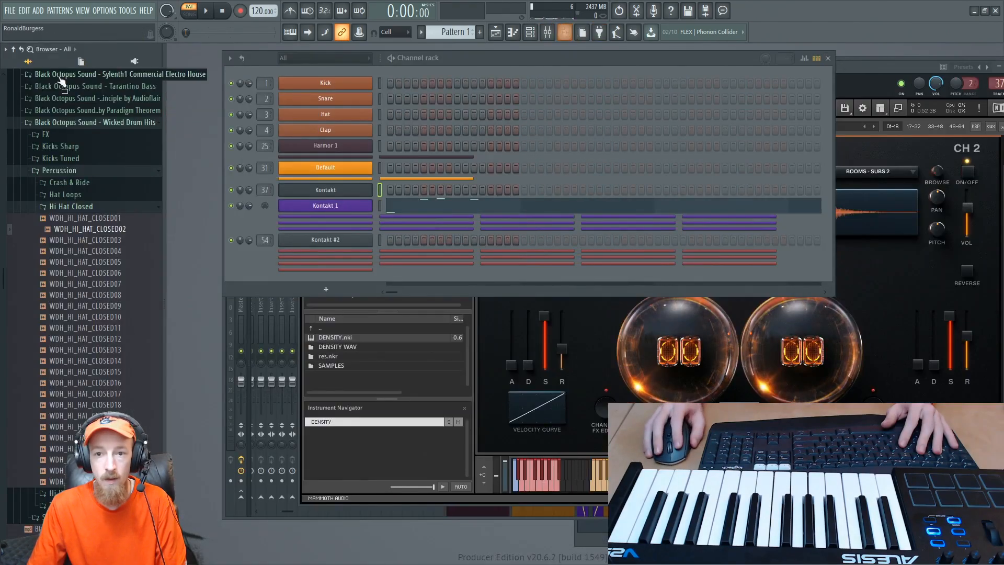
left_click(80, 62)
left_click(80, 62)
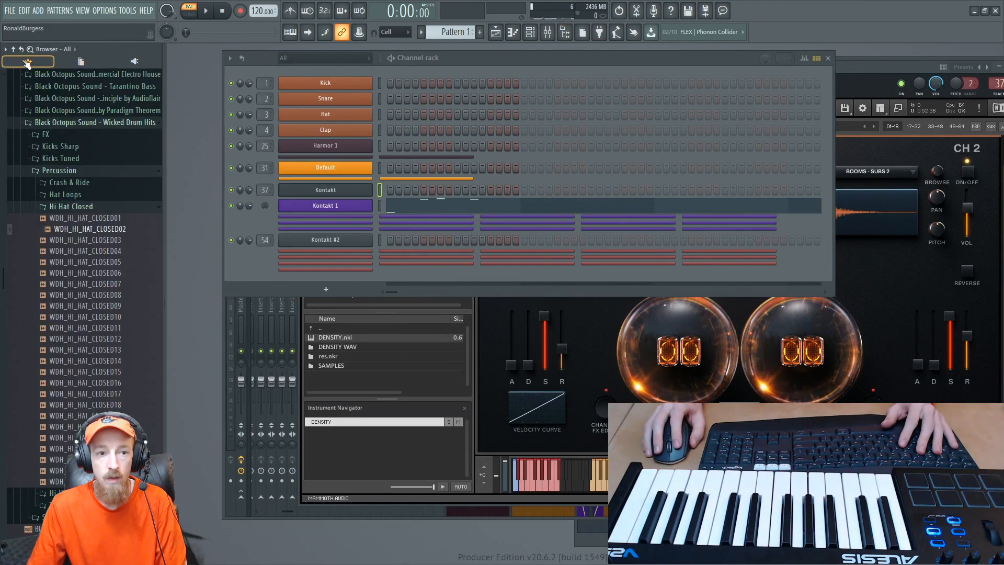
scroll(76, 107, "up", 5)
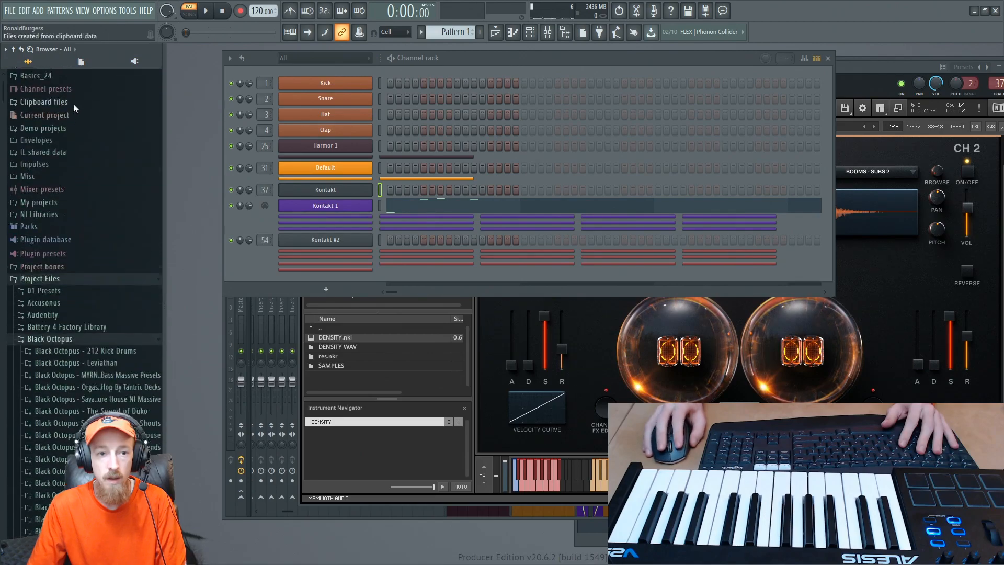
left_click(61, 129)
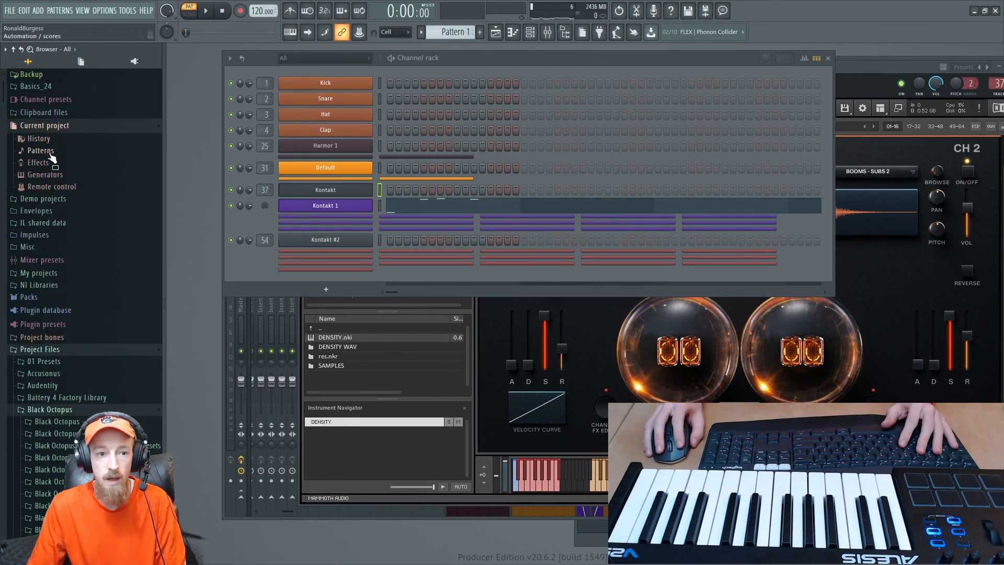
- Check the current project's Patterns and Effects entries, collapse Effects and expand Remote control
left_click(51, 150)
left_click(58, 153)
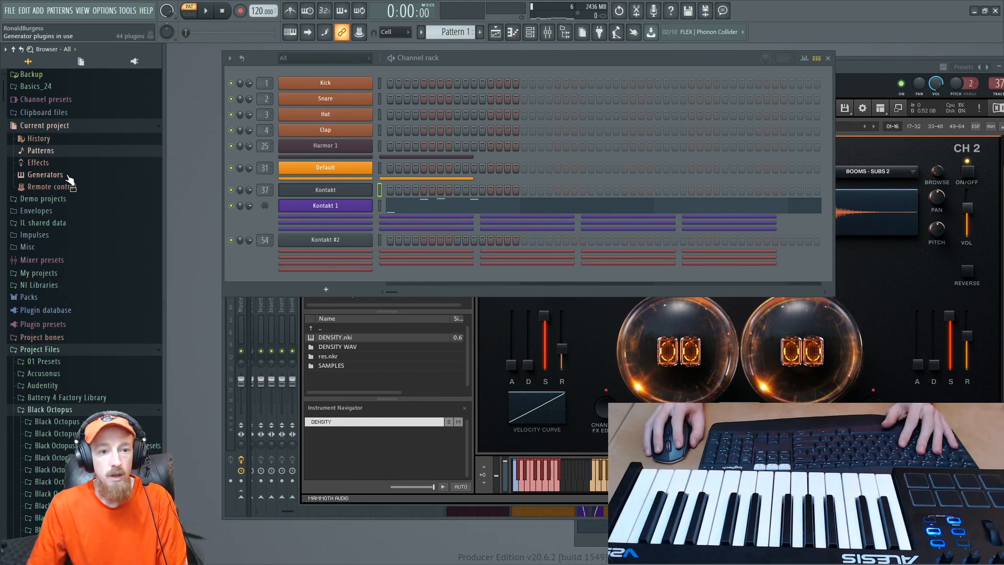
left_click(38, 163)
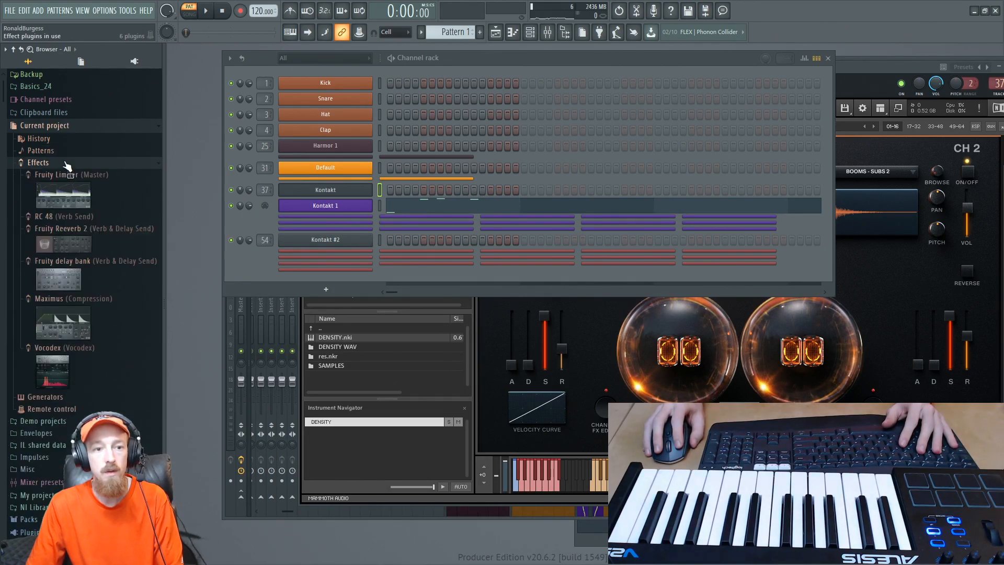
left_click(65, 164)
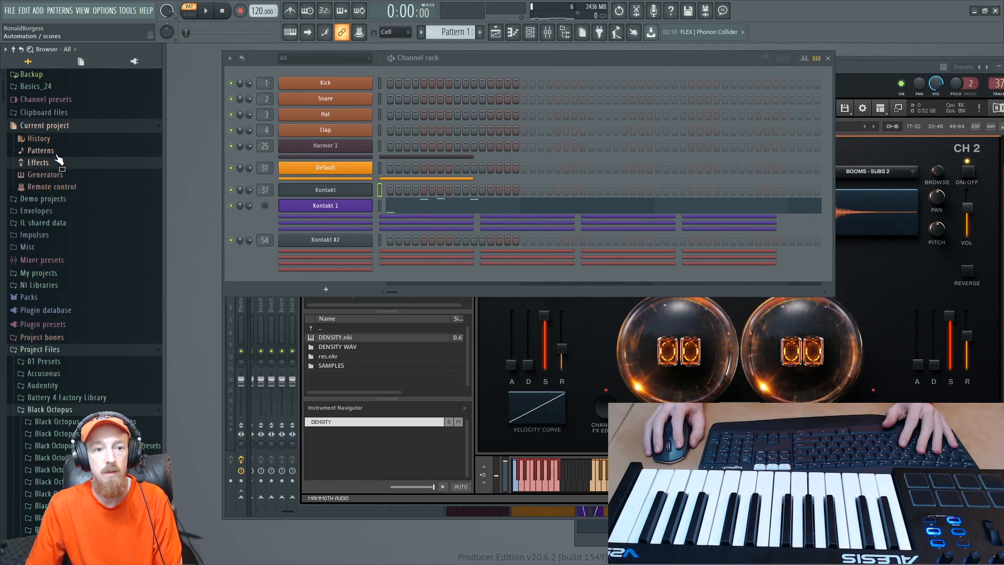
left_click(73, 188)
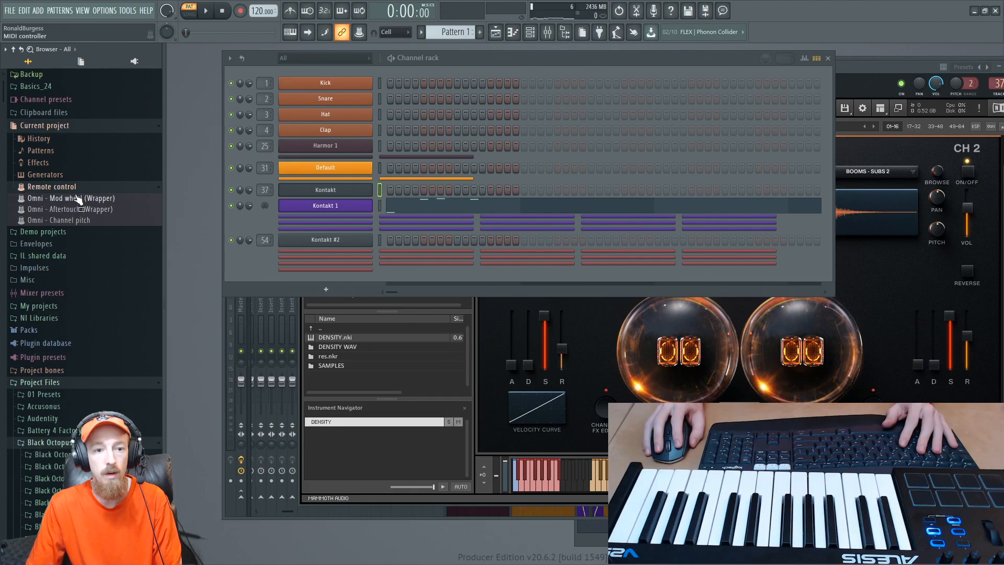
- Collapse Remote control, check the current project's Generators and Pattern 1 entries for automation, and collapse both lists again
left_click(52, 188)
left_click(50, 173)
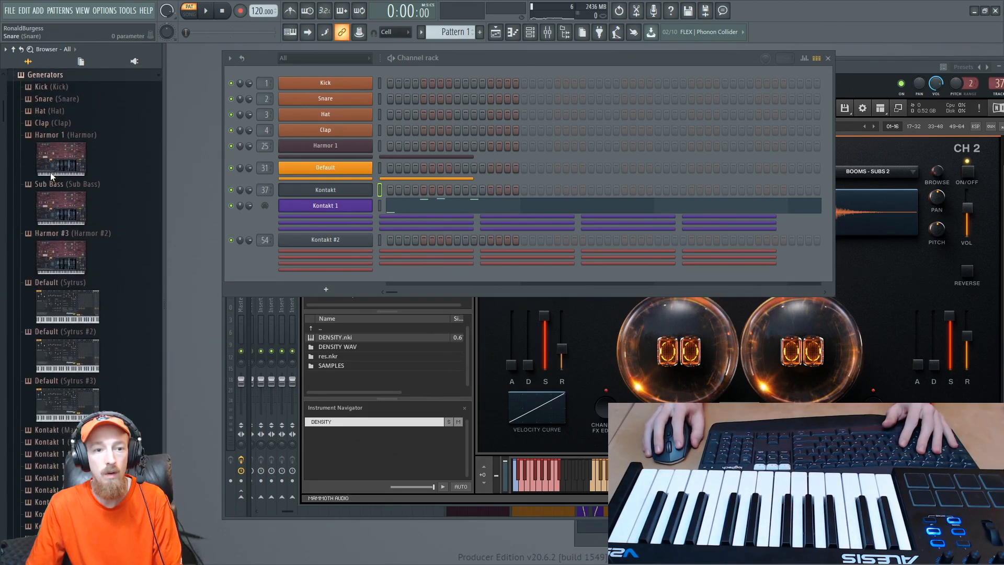
left_click(43, 75)
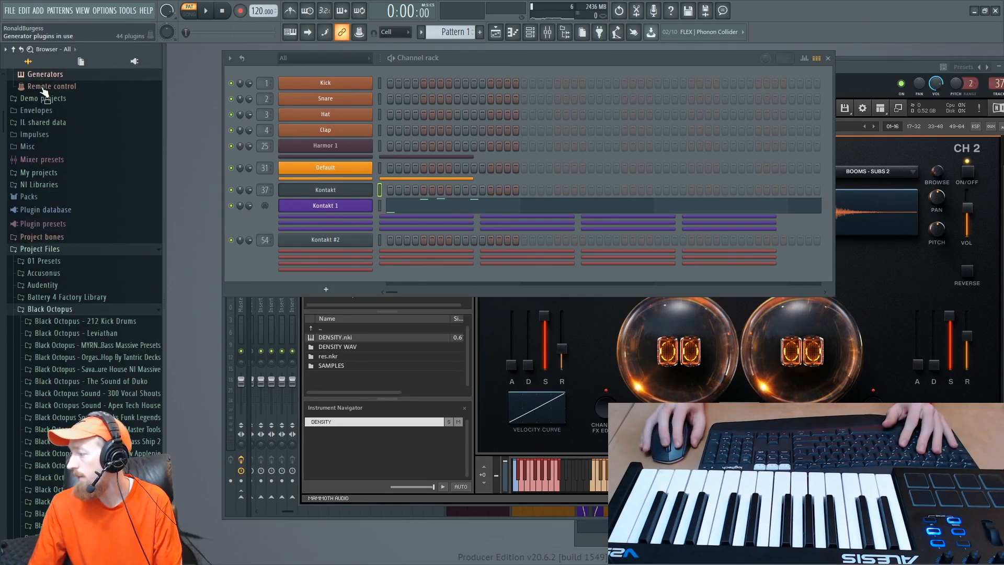
scroll(72, 183, "up", 3)
left_click(51, 153)
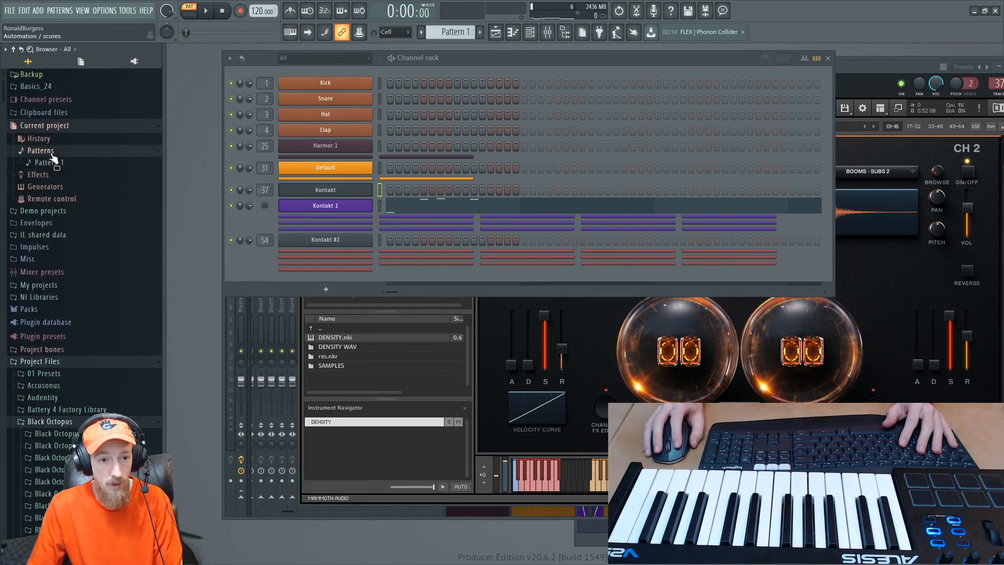
left_click(60, 163)
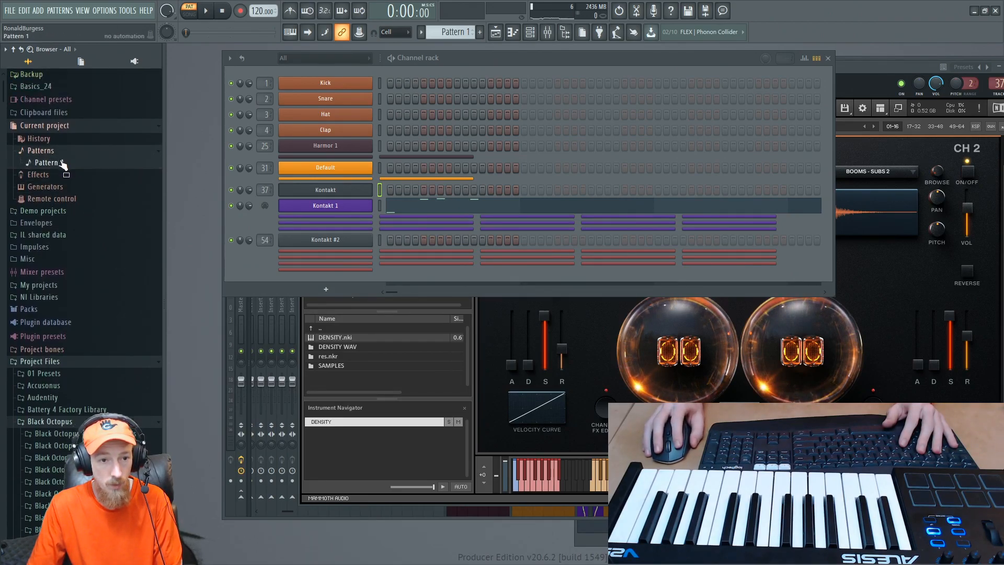
left_click(59, 151)
- Play the pattern briefly with the DENSITY interface in view, then return to the channel rack and select the Kontakt 1 channel
left_click(891, 278)
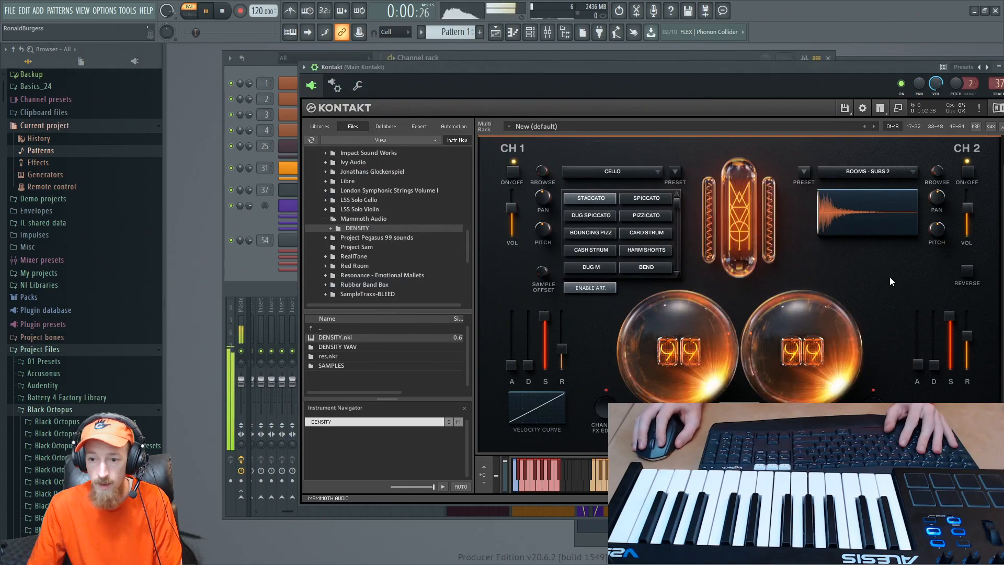
left_click(255, 213)
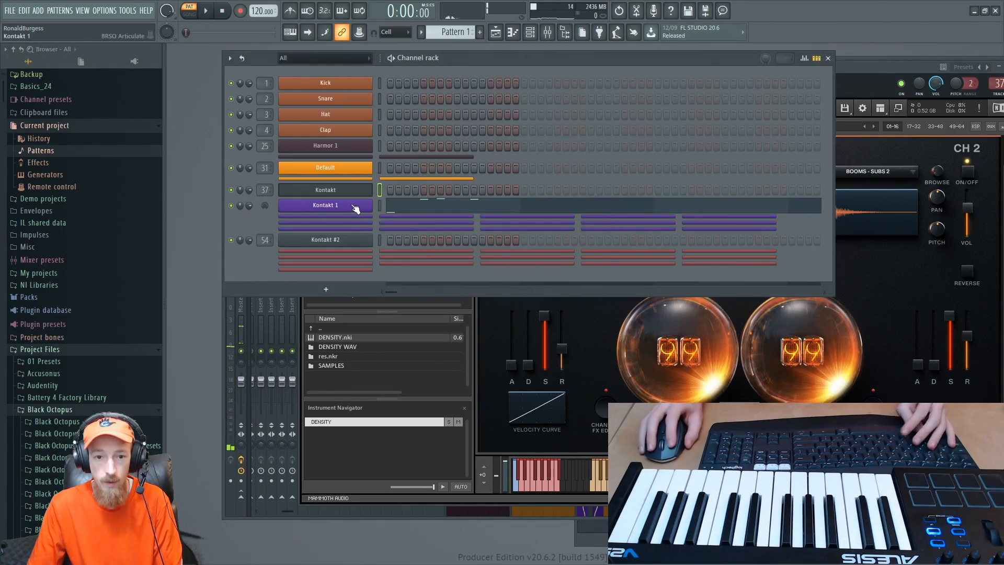
left_click(379, 206)
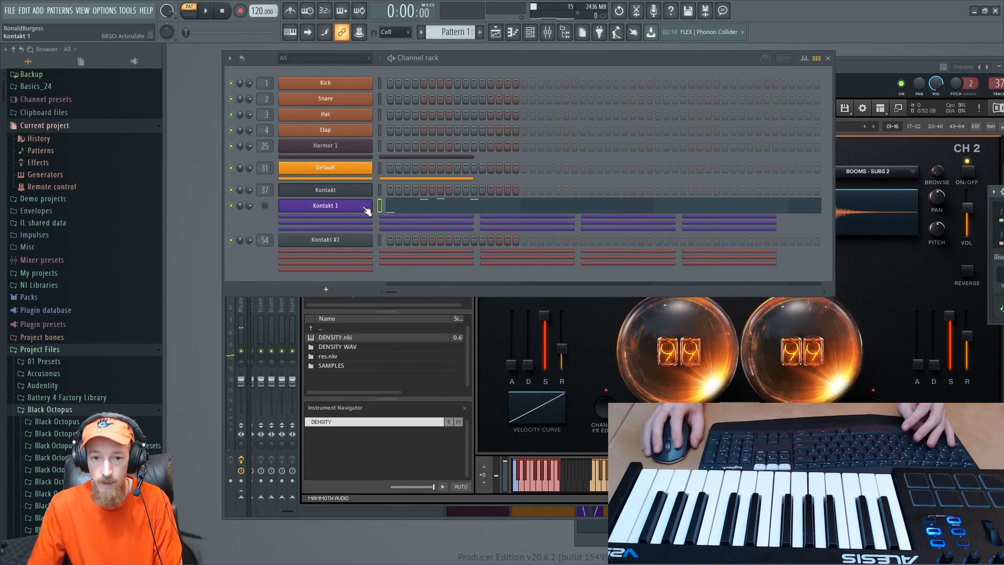
- Move the mostly off-screen Kontakt 1 articulation plugin window fully into view over the lower part of the channel rack
left_click(1001, 195)
left_click(995, 195)
left_click(1002, 194)
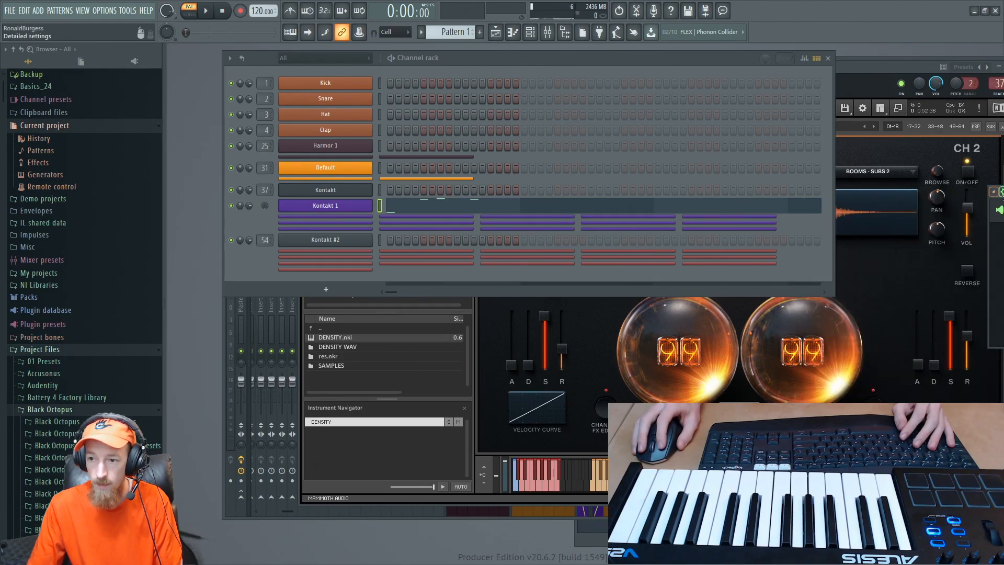
left_click(995, 192)
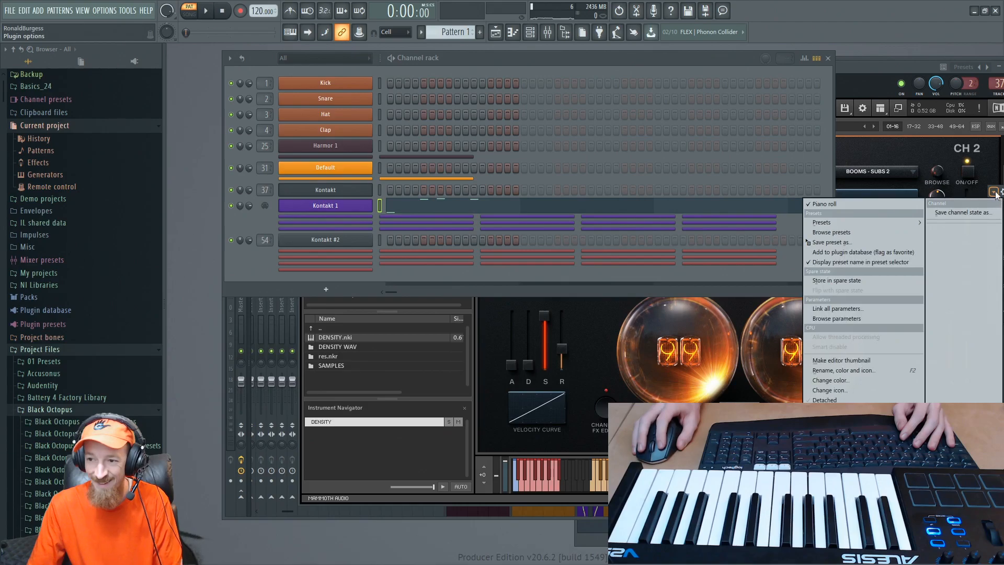
left_click(999, 199)
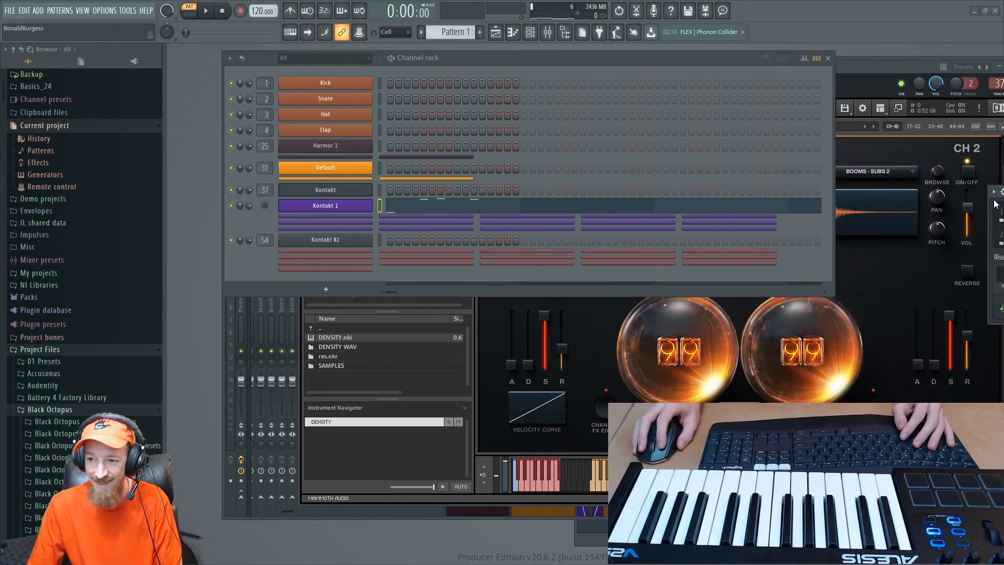
left_click_drag(992, 206, 309, 251)
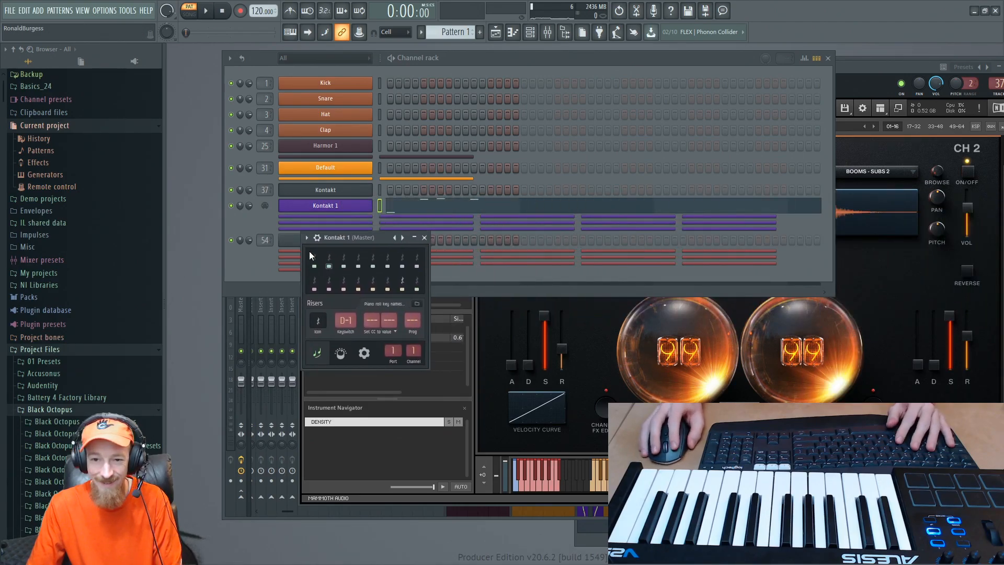
- Show the Kontakt 1 plugin's controllers, lower Dynamics to minimum, set Expression (CC 11) to 127 and close the plugin window
left_click(342, 352)
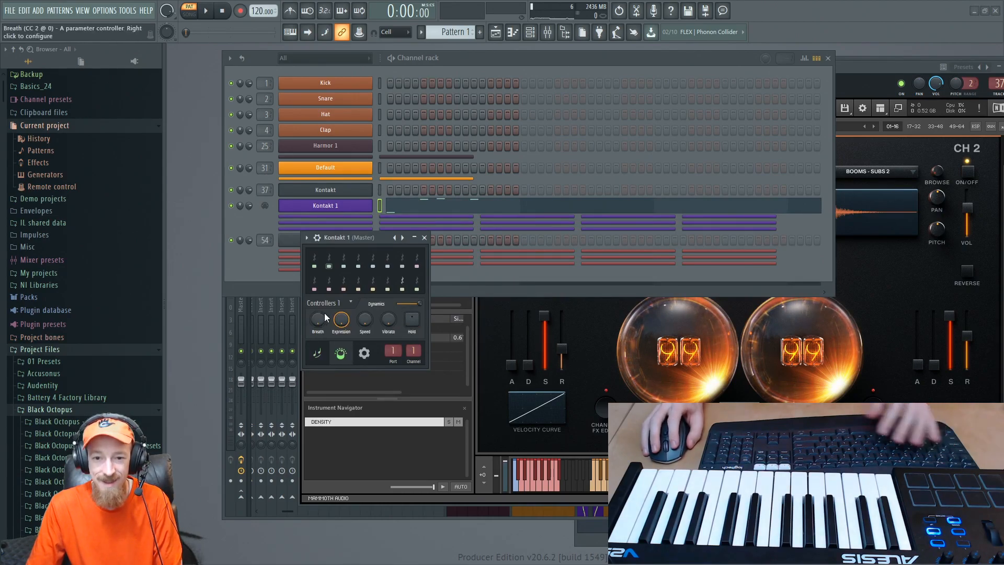
left_click_drag(339, 326, 366, 282)
left_click_drag(419, 303, 396, 304)
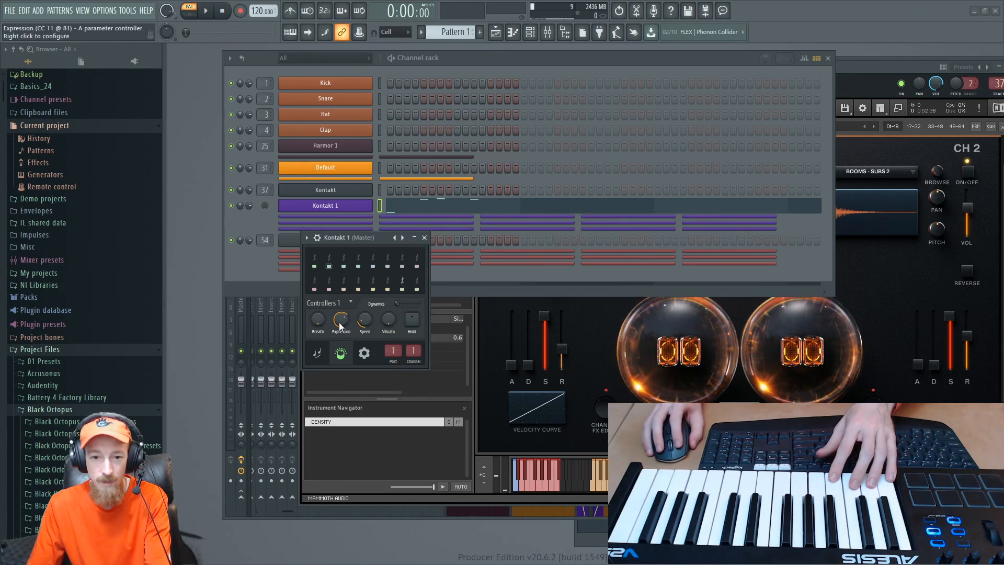
left_click_drag(340, 320, 344, 309)
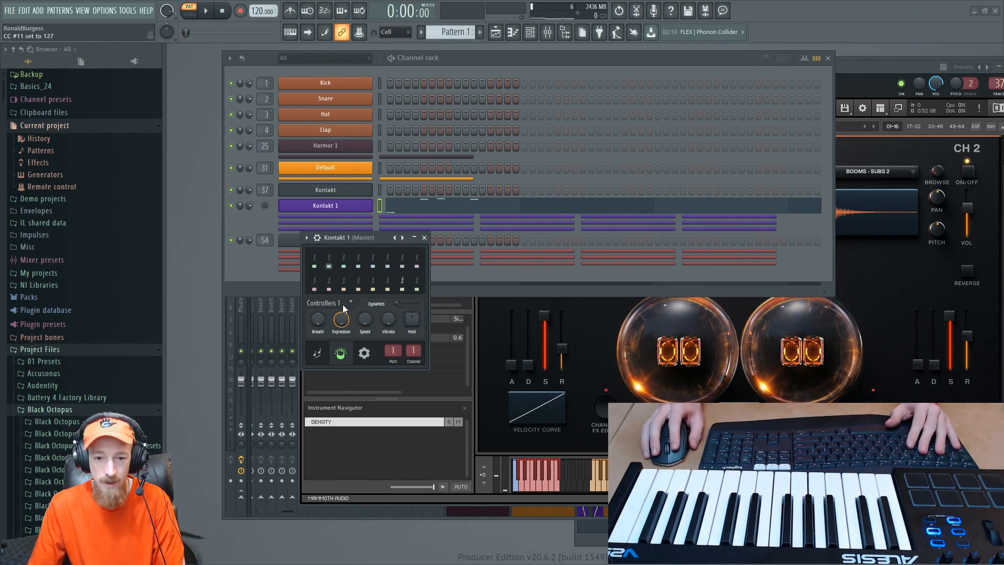
left_click_drag(358, 235, 306, 240)
left_click(372, 242)
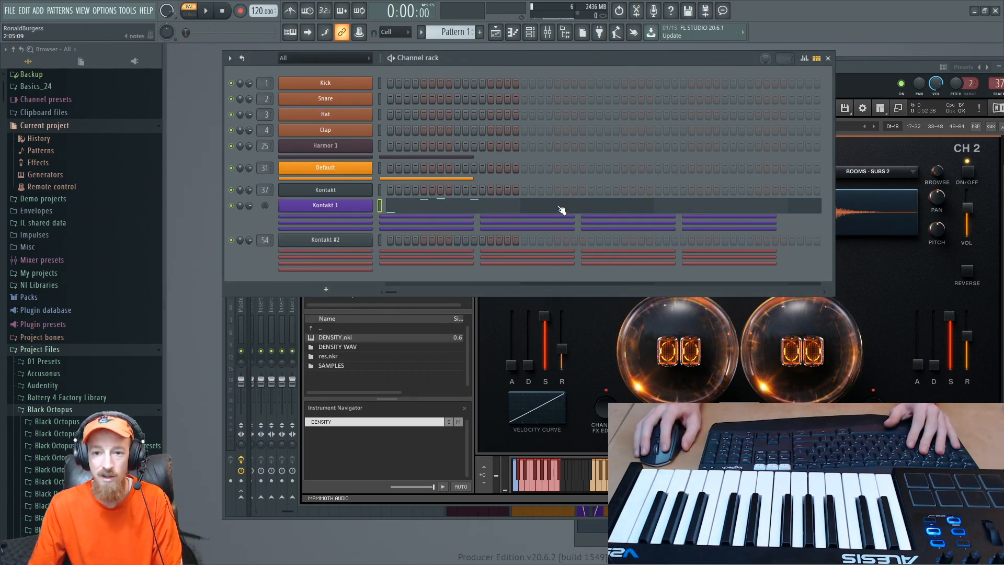
- Recheck the project's Patterns entry, then open the Kontakt 1 piano roll and play its notes briefly
left_click(65, 151)
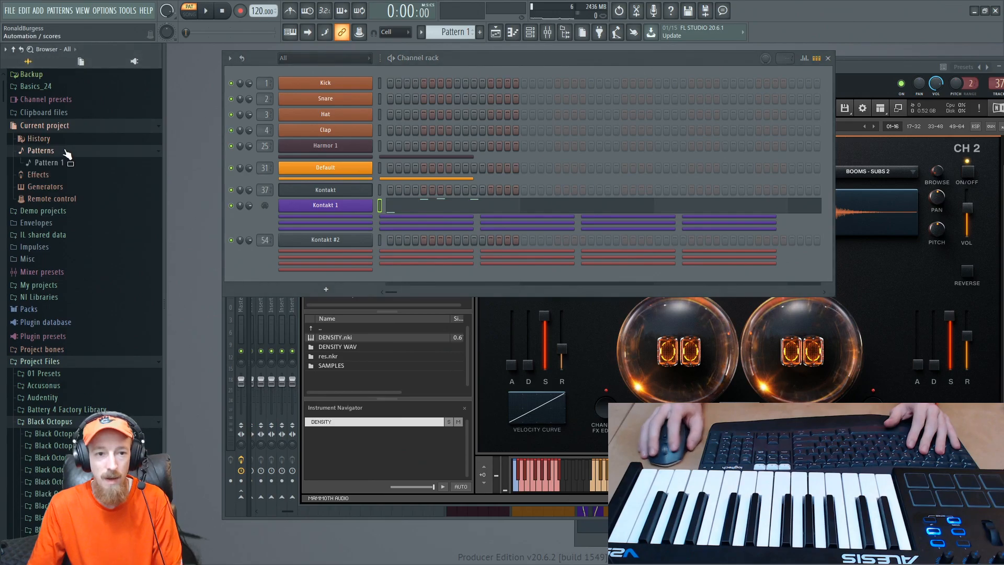
left_click(66, 151)
left_click(493, 208)
key("space")
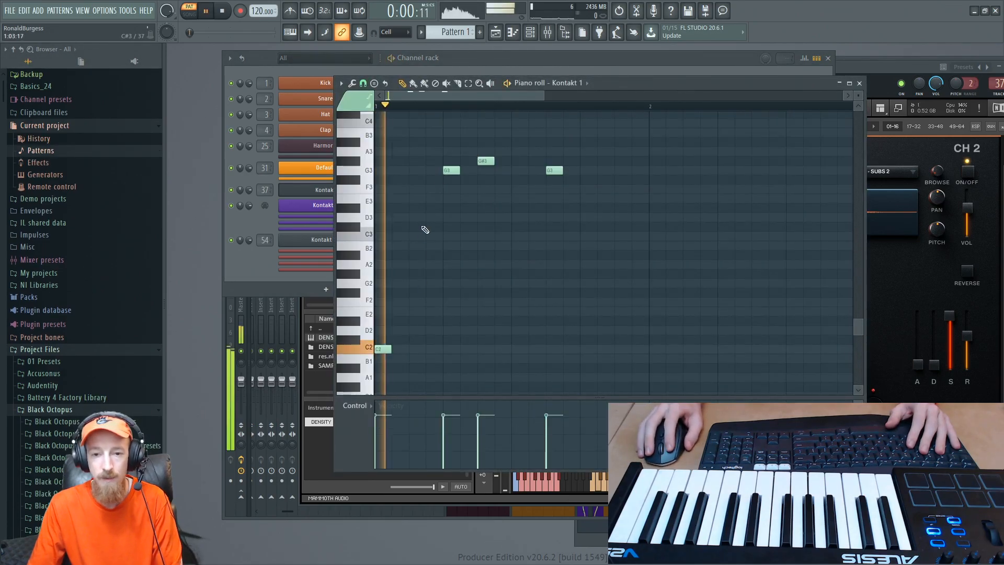
key("space")
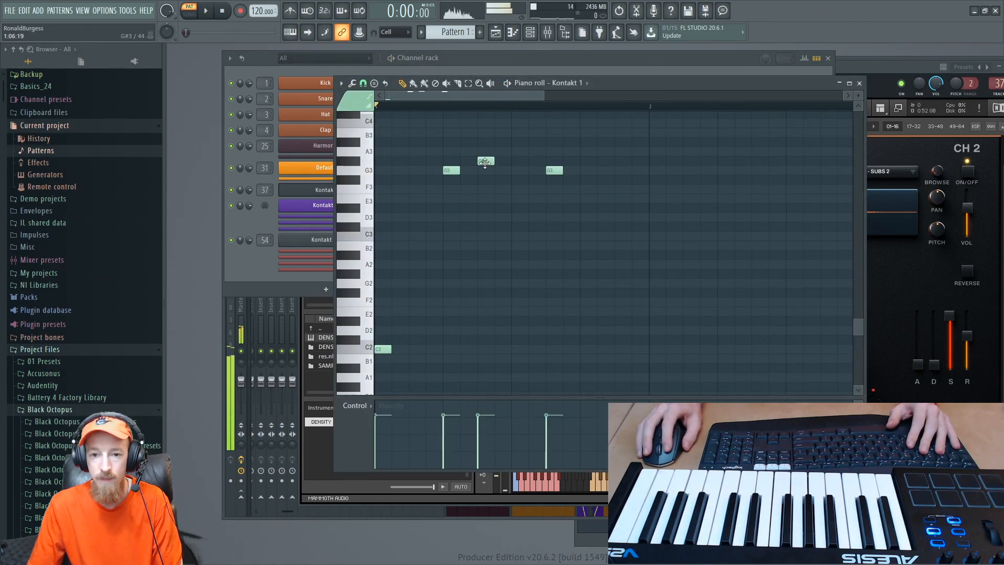
- Move the G#3 note one step later in bar 1 and play the pattern to hear it
left_click_drag(484, 161, 501, 161)
key("space")
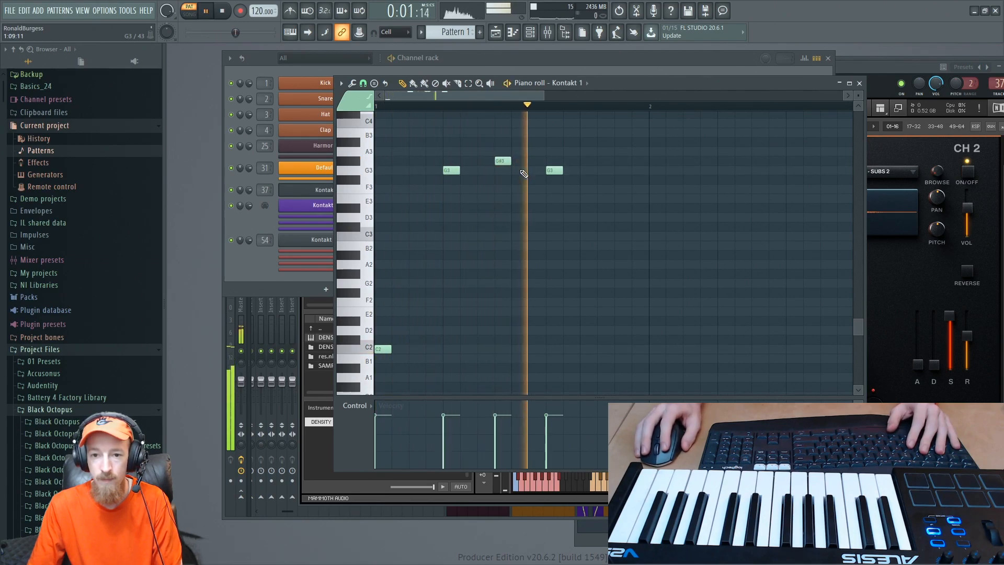
scroll(562, 172, "down", 2)
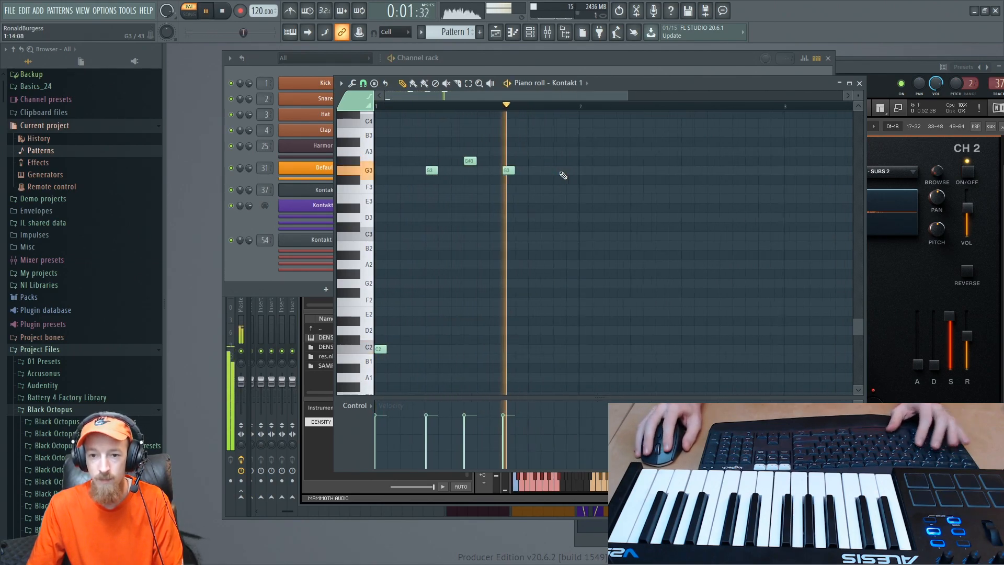
key("space")
- Add an F#3 note near the end of bar 1 and F3, D#3, F3 and D3 notes across bar 2
left_click(522, 180)
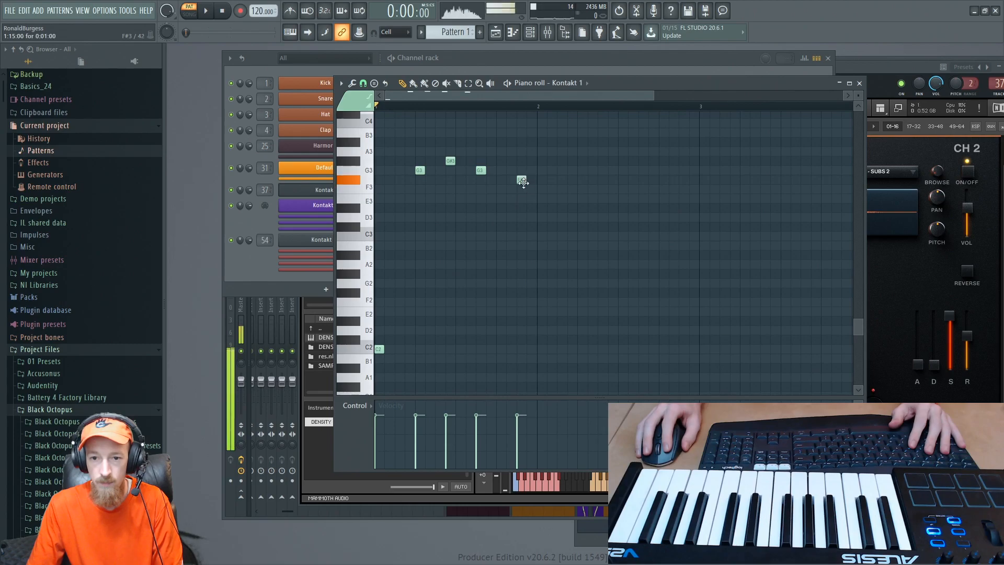
left_click(542, 189)
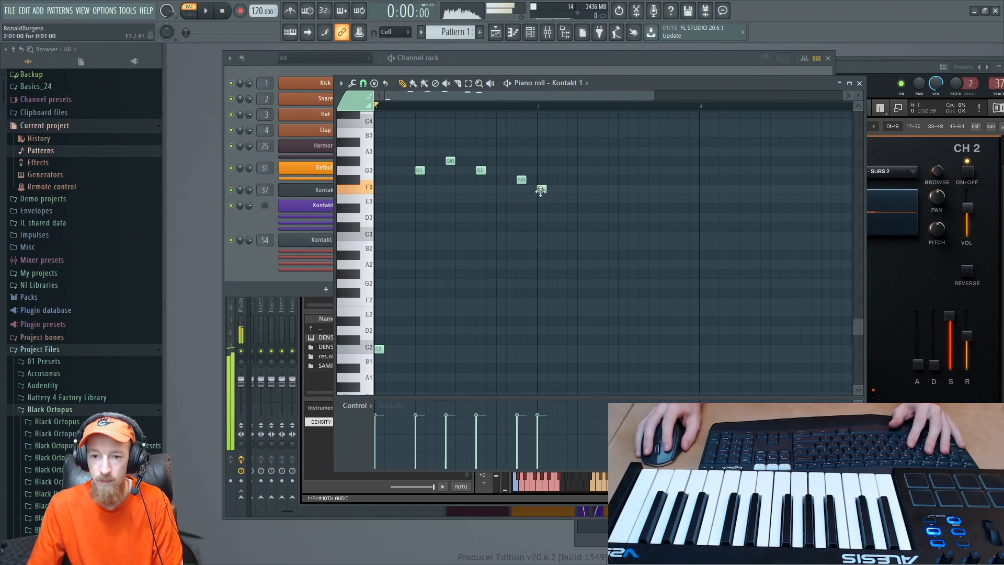
left_click(583, 208)
left_click(591, 198)
left_click_drag(594, 200, 595, 189)
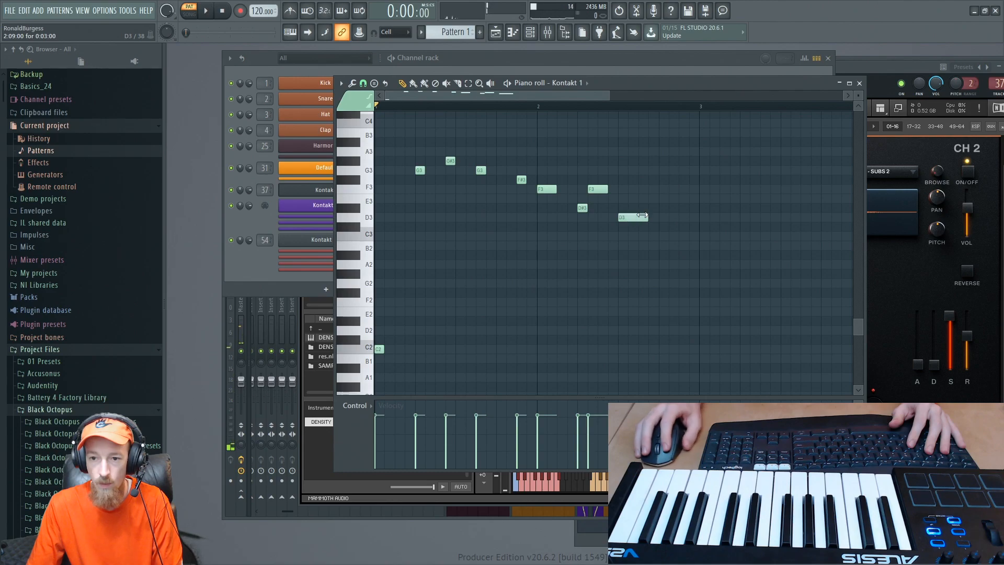
- Play the extended melody and move the second F3 note in bar 2 one step later
key("space")
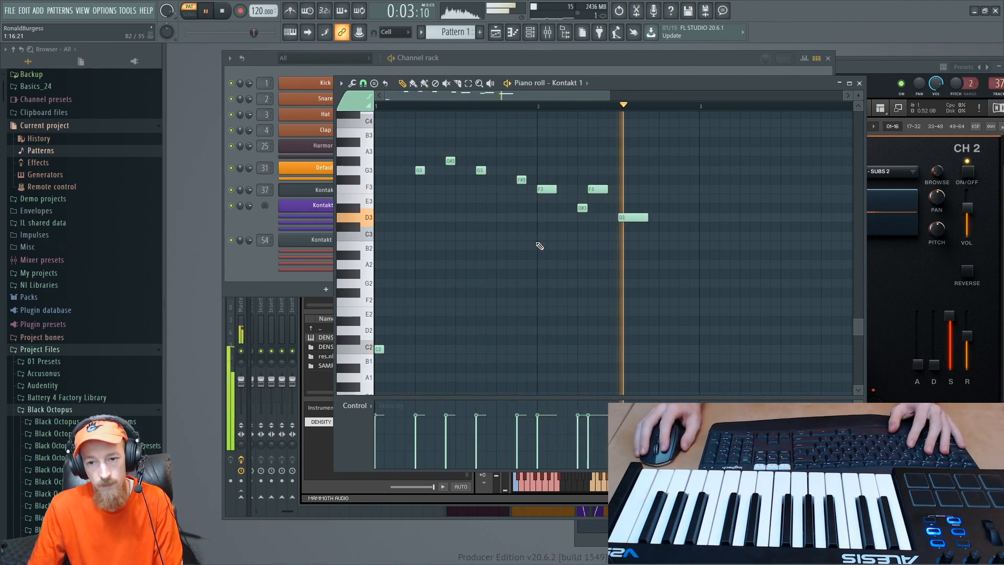
key("space")
left_click_drag(589, 191, 599, 192)
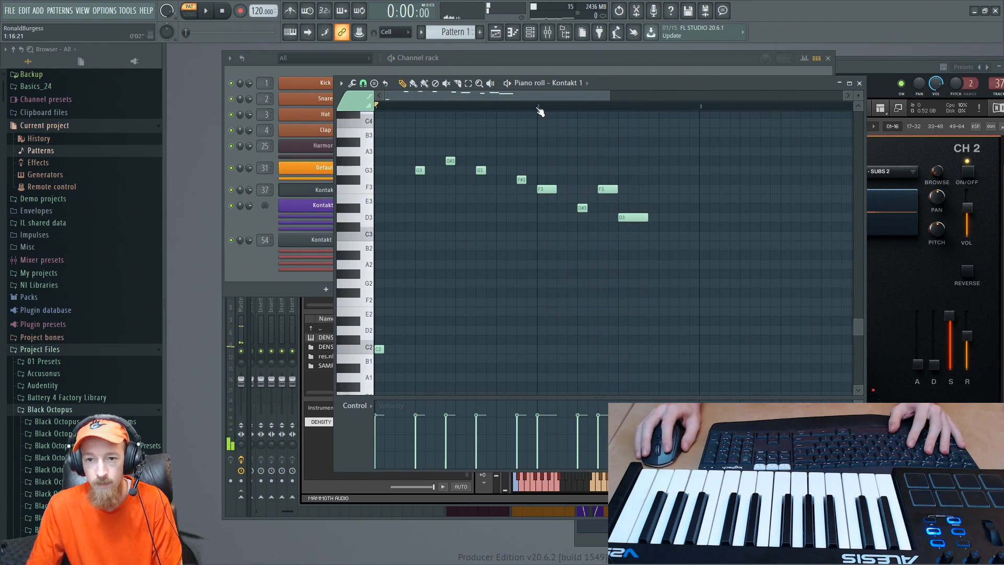
- Add a two-step E3 note right after the D#3 in bar 2, auditioning the passage before and after
left_click(537, 108)
key("space")
scroll(600, 180, "up", 3)
key("space")
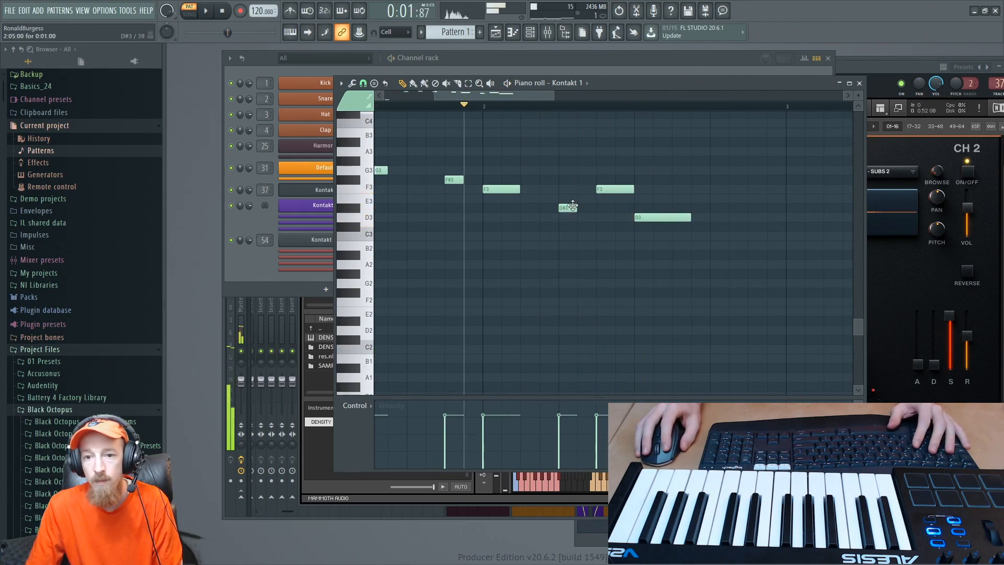
left_click(586, 203)
key("space")
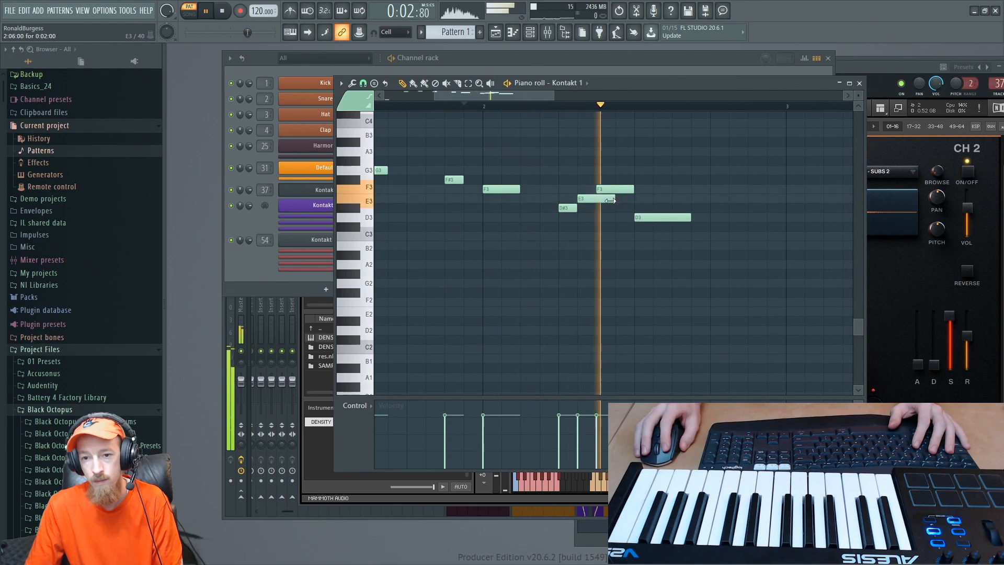
key("space")
- Move the playback position back into bar 1 of the Kontakt 1 piano roll and play the melody from there
left_click(306, 70)
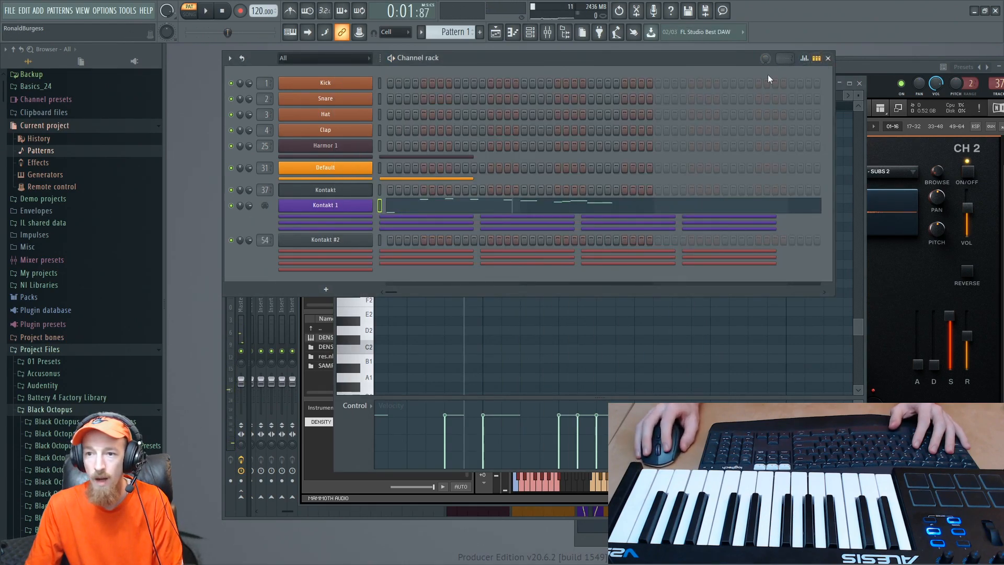
left_click(857, 329)
left_click_drag(483, 106, 392, 106)
scroll(431, 152, "down", 5)
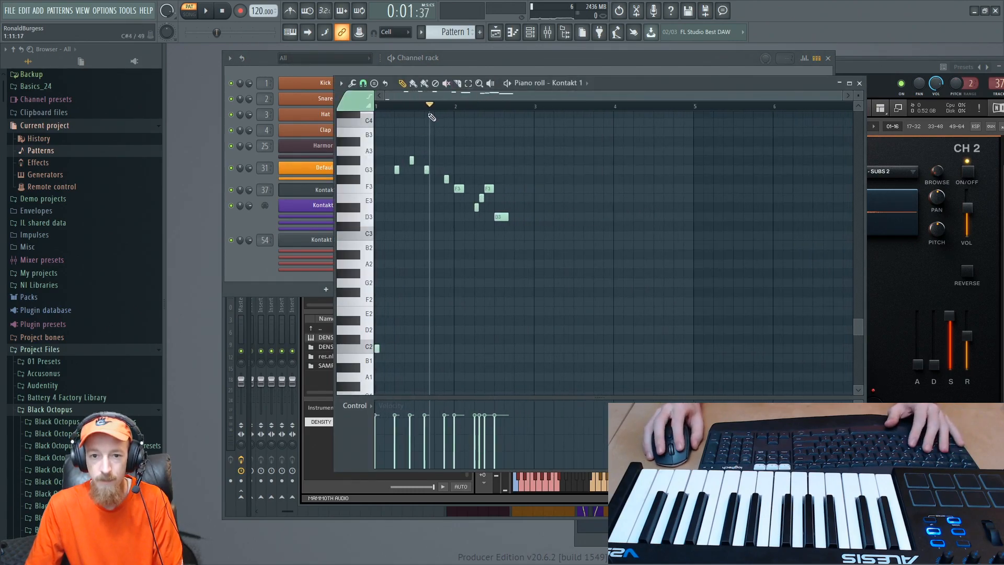
key("space")
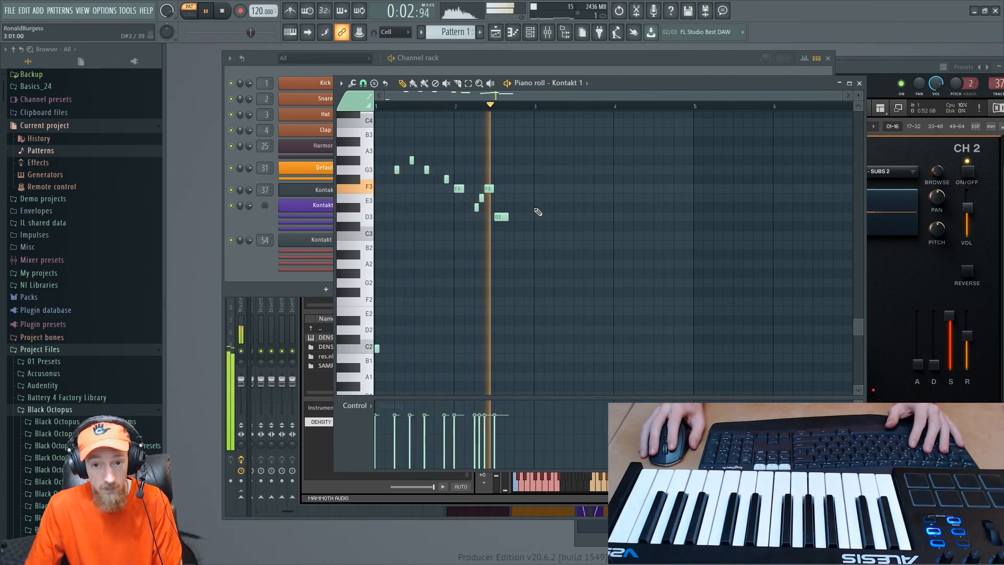
key("space")
- Add a B2 note at the end of bar 2, duplicate the whole phrase into bars 3 and 4, and audition it
left_click(515, 244)
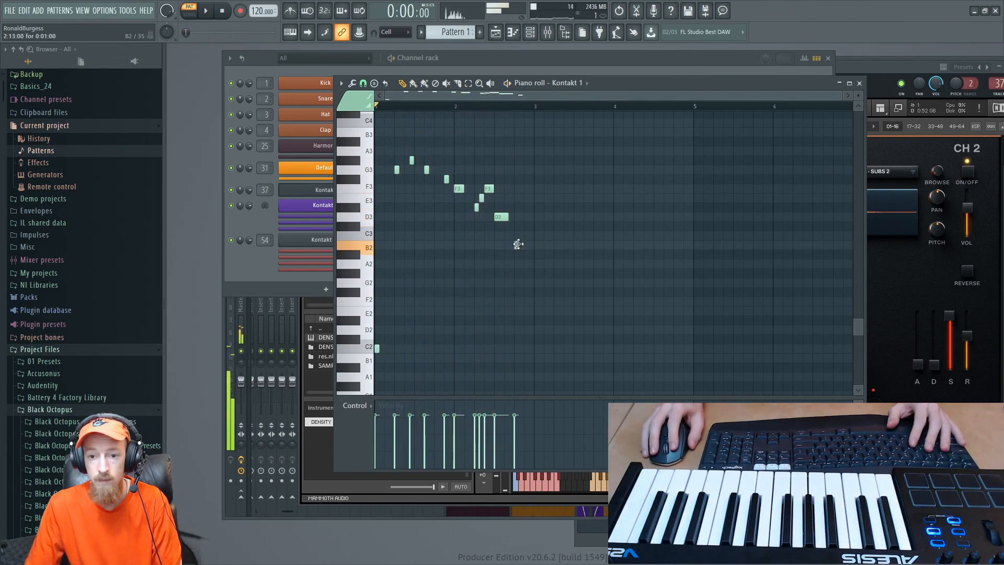
left_click_drag(360, 154, 536, 346)
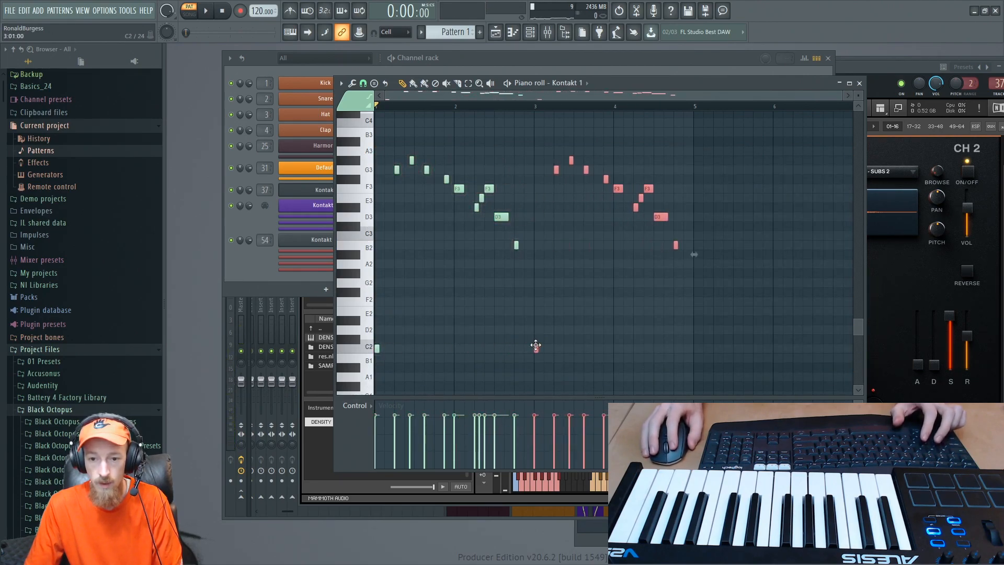
key("space")
scroll(510, 314, "down", 1)
key("ctrl+d")
scroll(429, 301, "up", 1)
key("space")
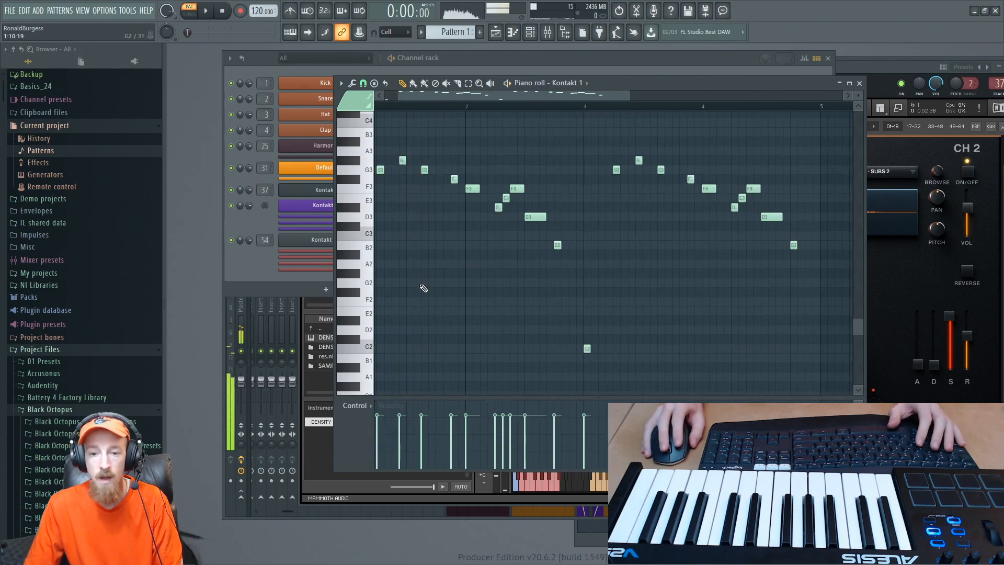
- Set the first G3 note's velocity to about 81%
left_click_drag(428, 276, 485, 314)
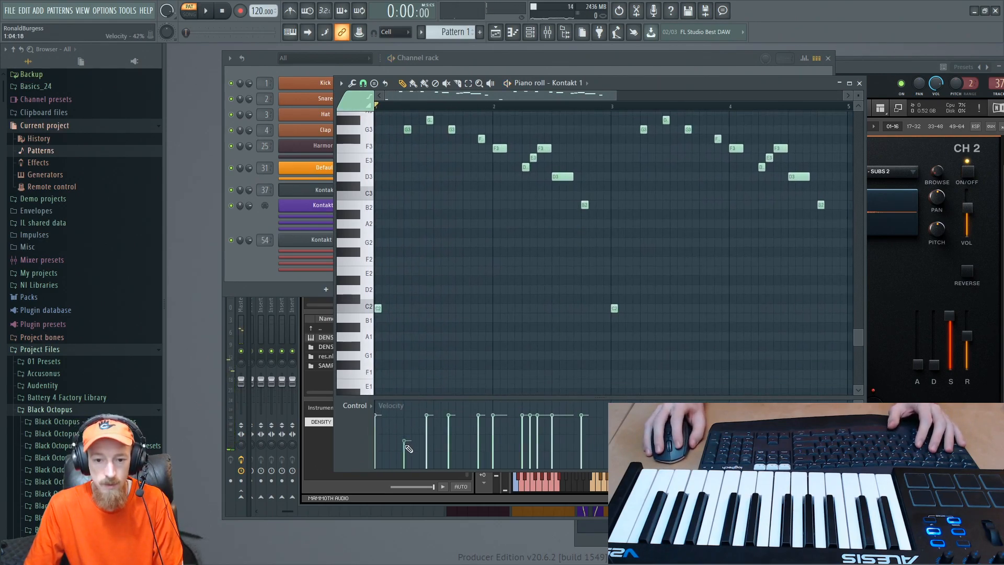
left_click_drag(408, 448, 407, 422)
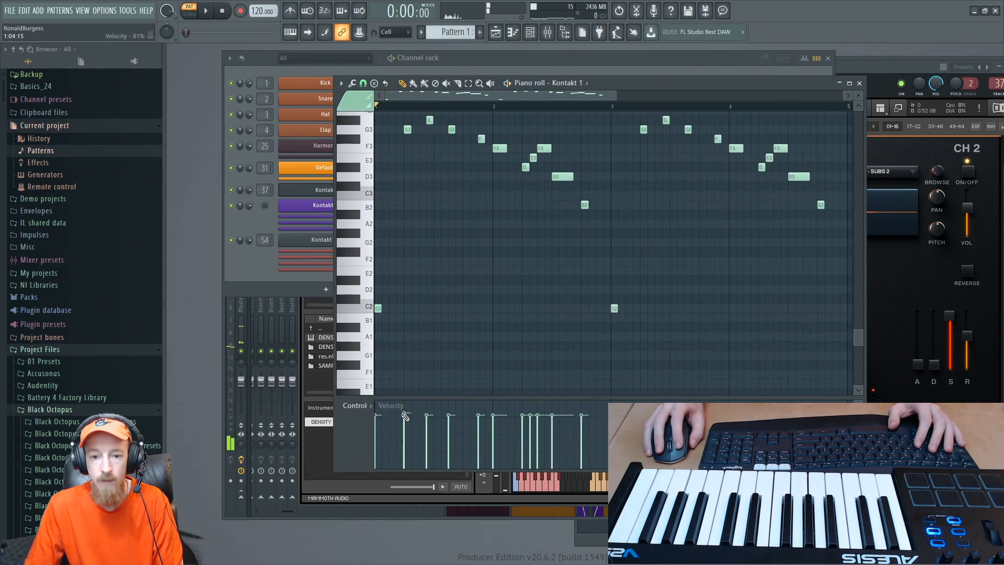
- Vary the velocities of the notes in bars 1 and 2, auditioning the phrase between adjustments
key("space")
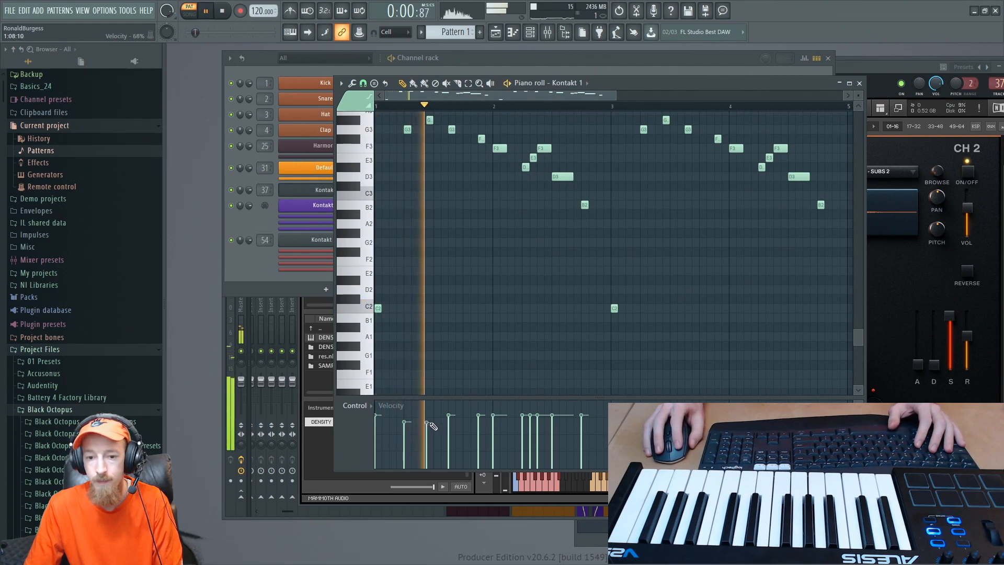
mouse_move(428, 430)
left_mouse_down()
mouse_move(427, 413)
mouse_move(451, 407)
left_mouse_up()
key("space")
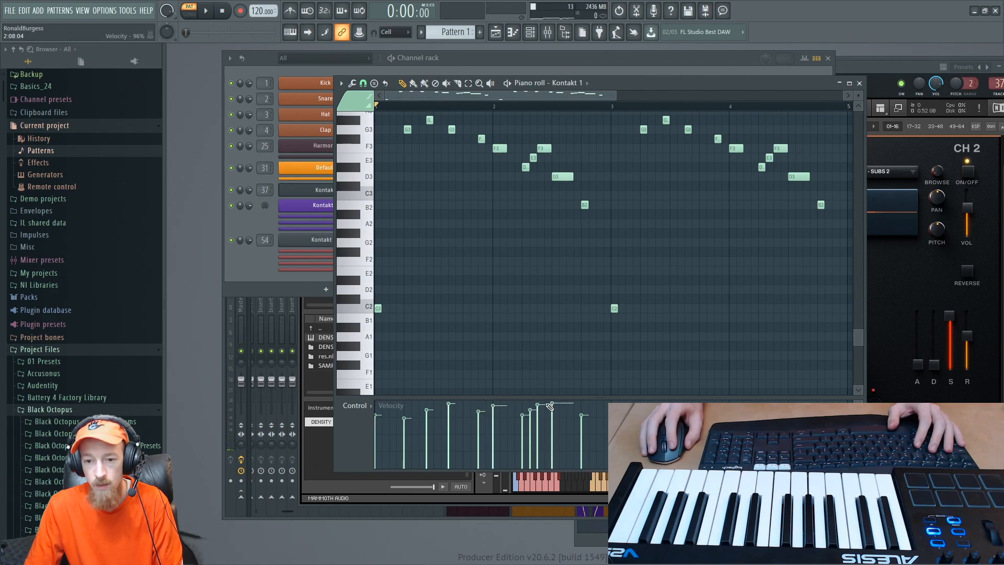
key("space")
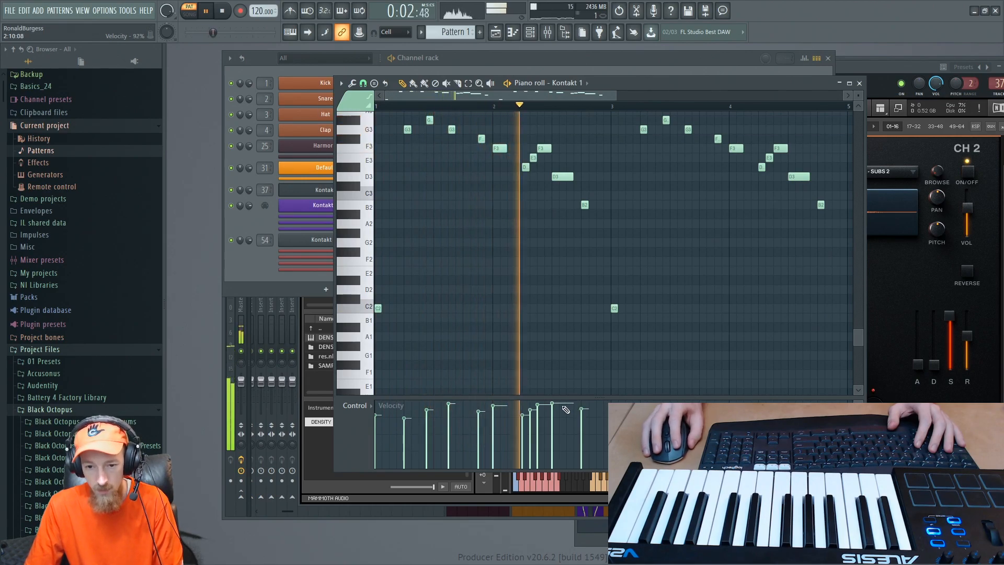
key("space")
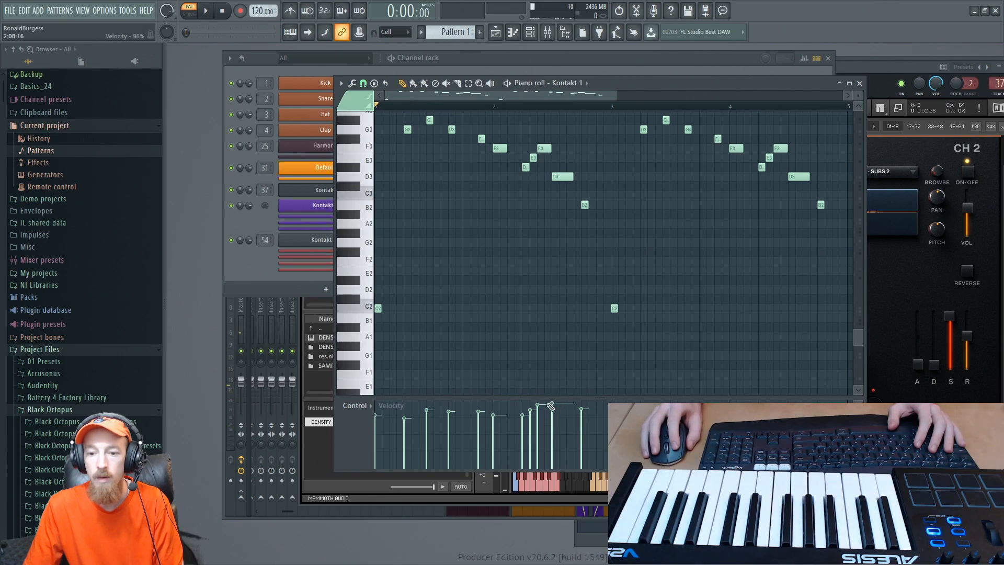
key("space")
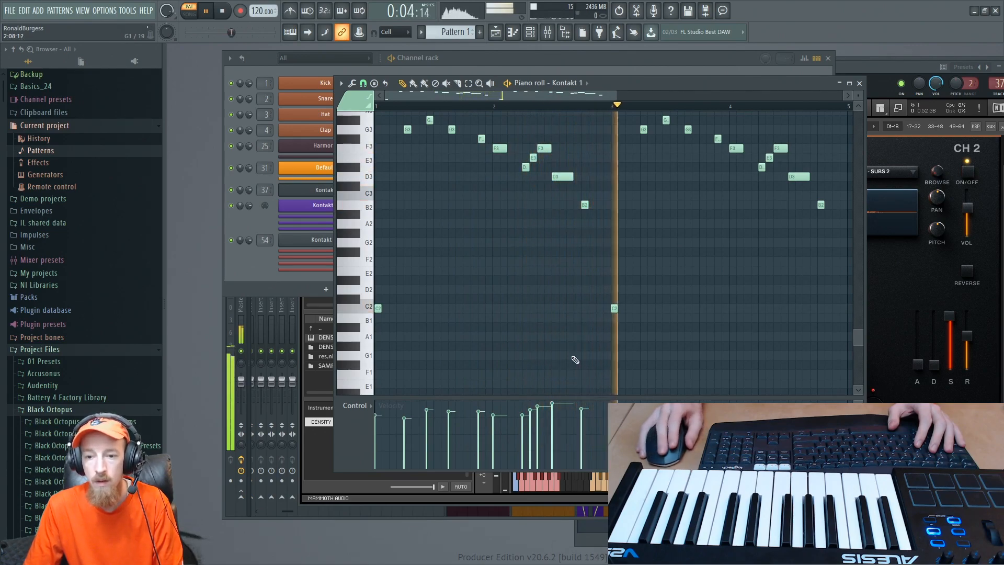
key("space")
- Lower the last four notes of bar 4 to D3, C3, G2 and D2, and audition the melody
scroll(542, 169, "up", 3)
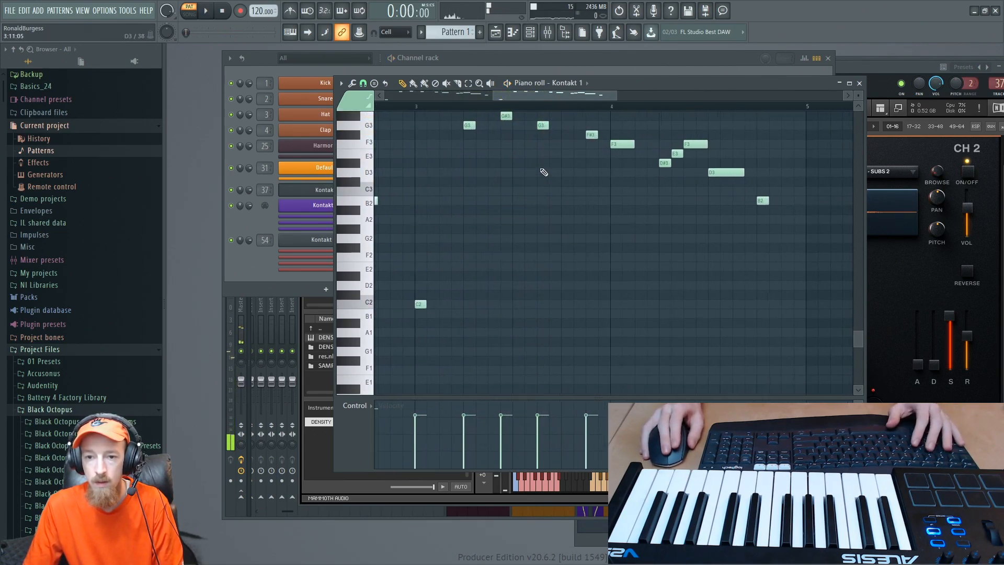
left_click_drag(541, 169, 500, 220)
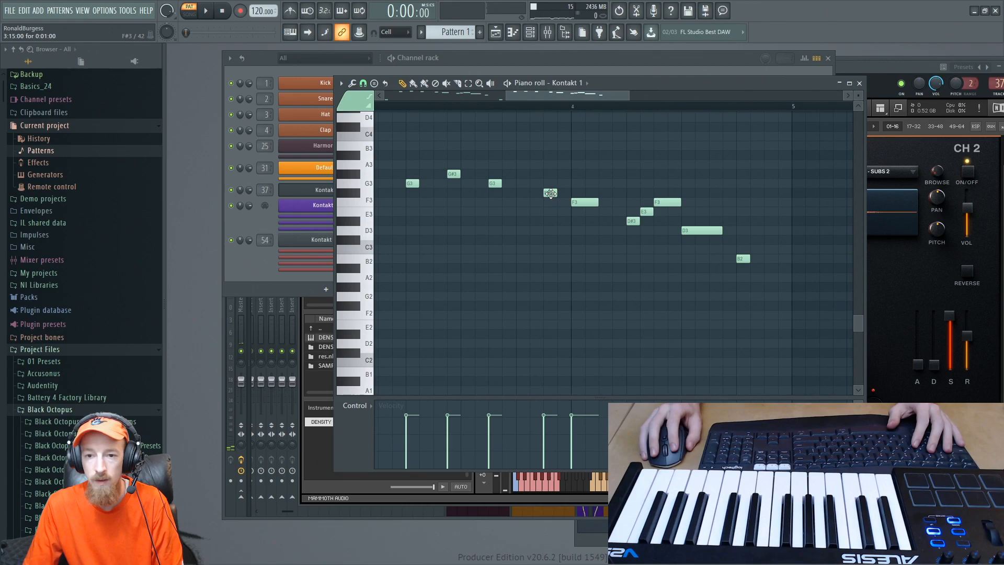
left_click(587, 203)
left_click_drag(645, 214, 647, 237)
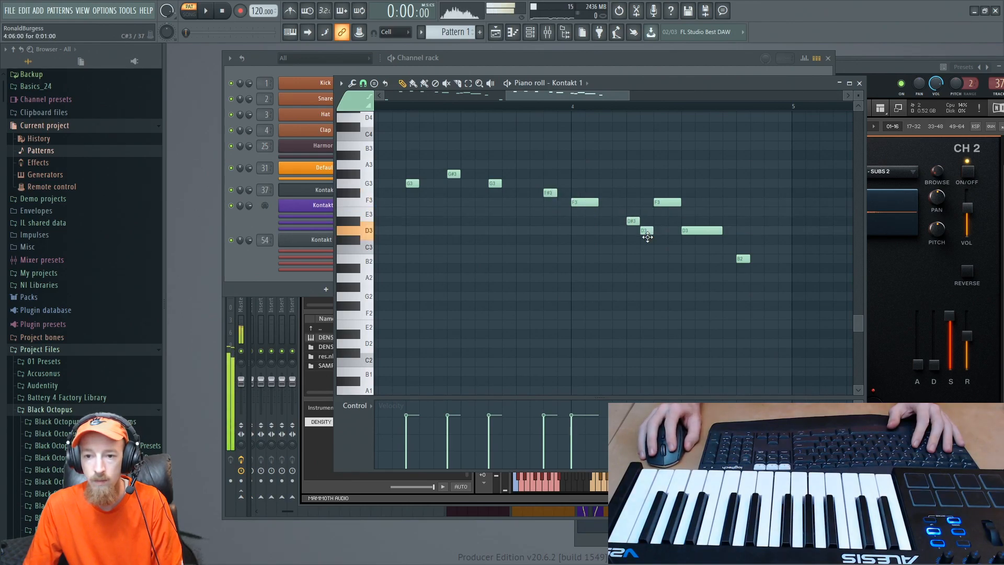
left_click_drag(667, 203, 703, 297)
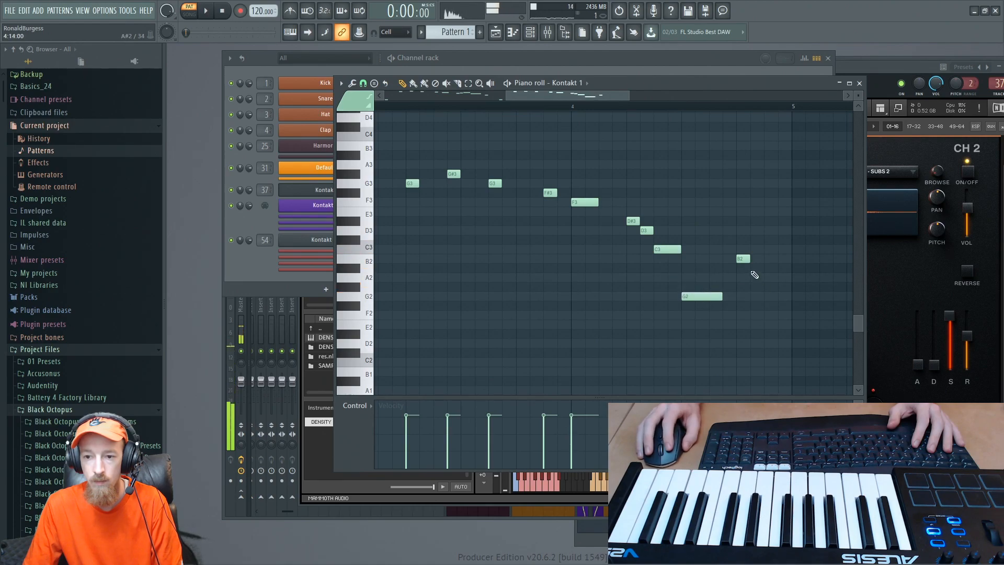
left_click_drag(743, 259, 745, 344)
key("space")
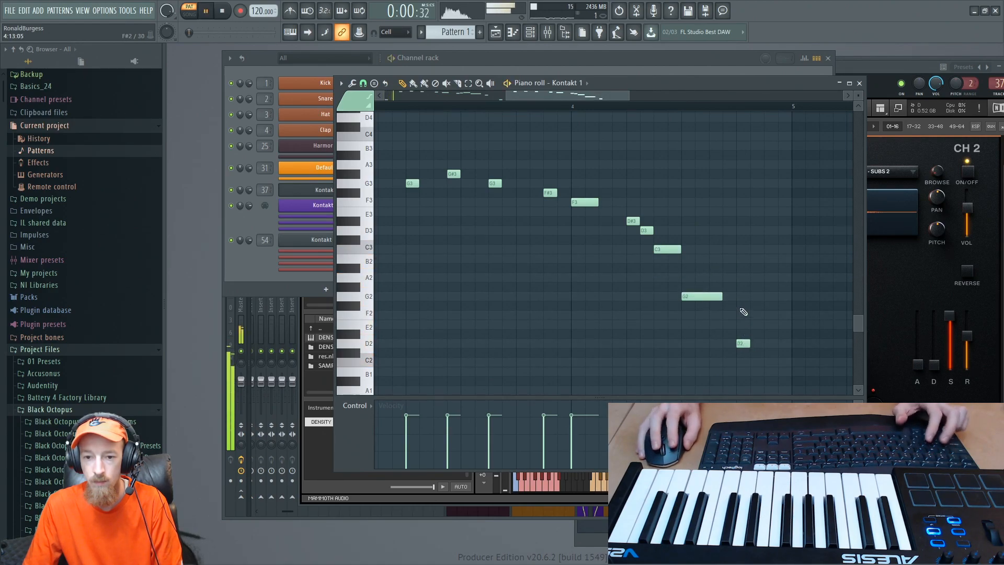
scroll(711, 272, "down", 3)
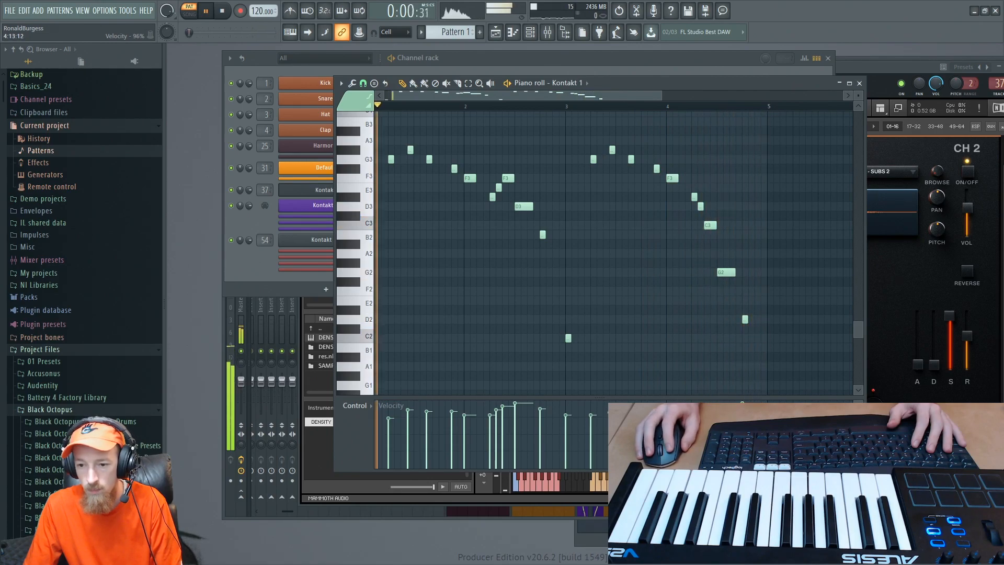
scroll(669, 308, "down", 3)
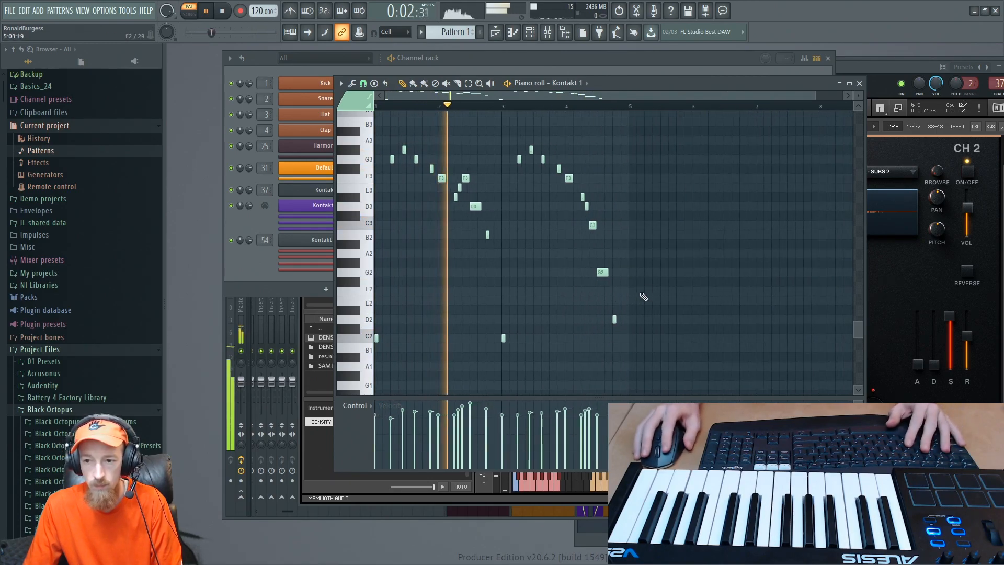
- Open the playlist, place Pattern 1 on the Master track at bar 1, and close the Kontakt 1 piano roll
key("F5")
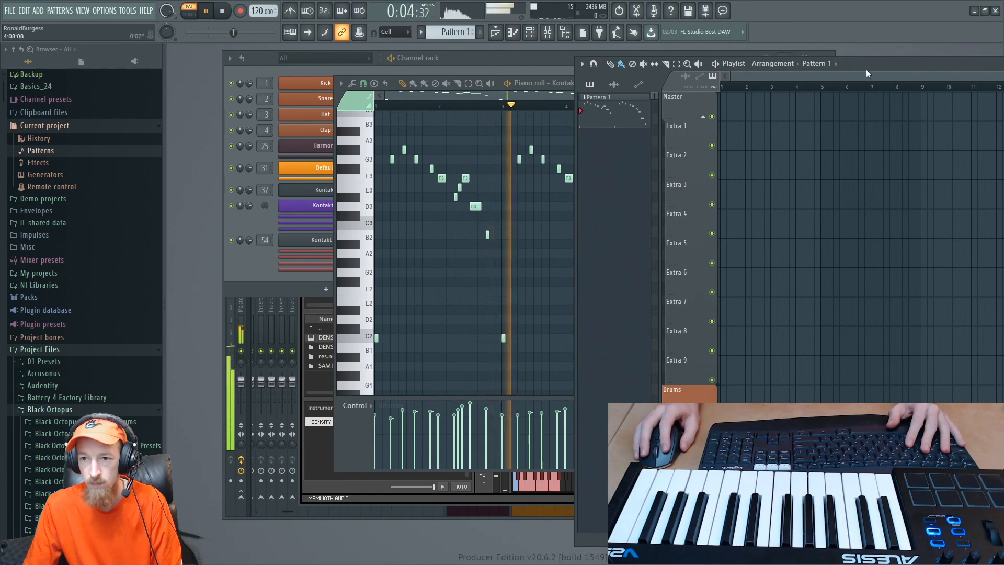
left_click_drag(817, 55, 812, 50)
key("space")
left_click_drag(753, 92, 619, 93)
left_click(432, 103)
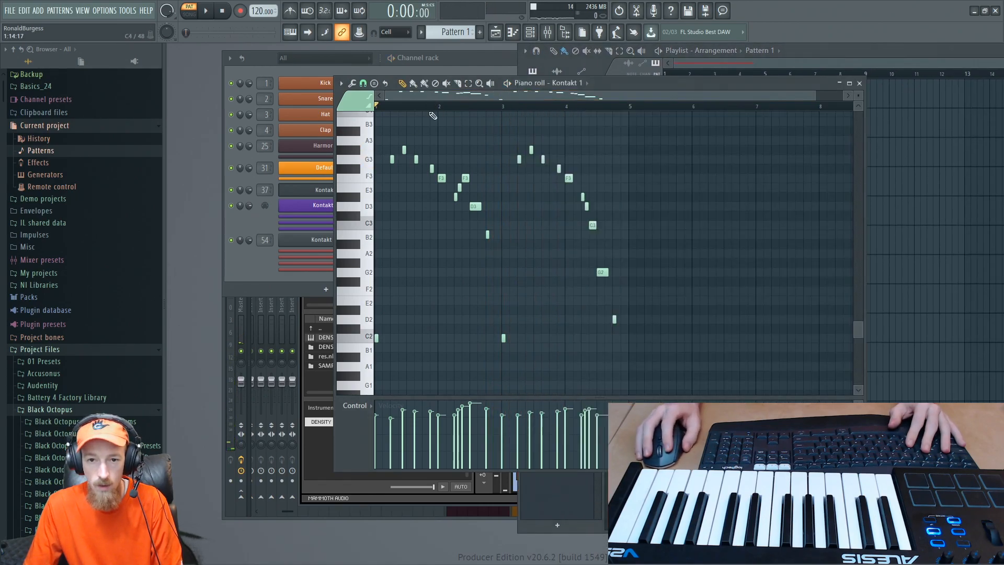
left_click(859, 82)
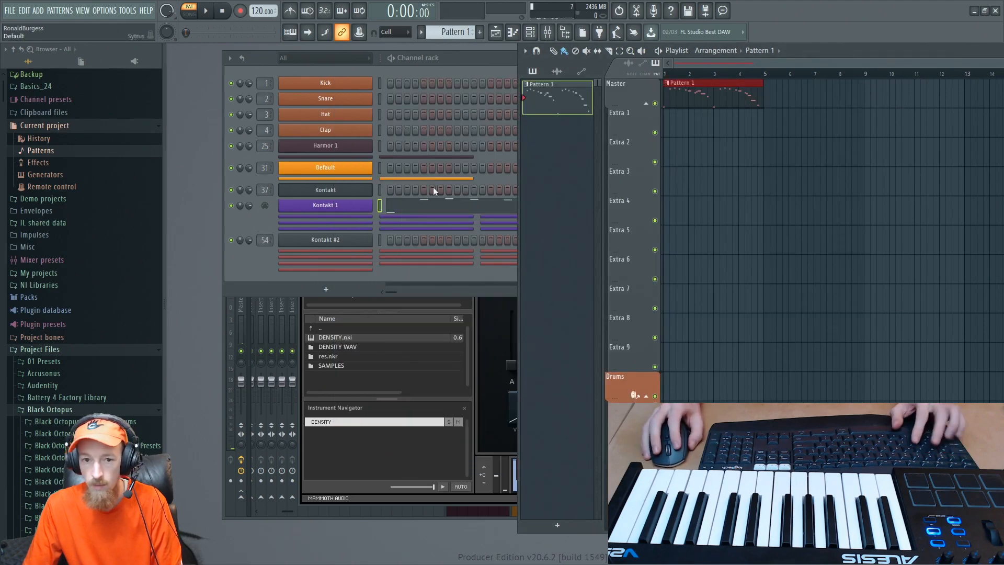
- Rename the Kontakt 1 channel to Cello and clone it
left_click(335, 205, "shift")
type("Cello")
key("Return")
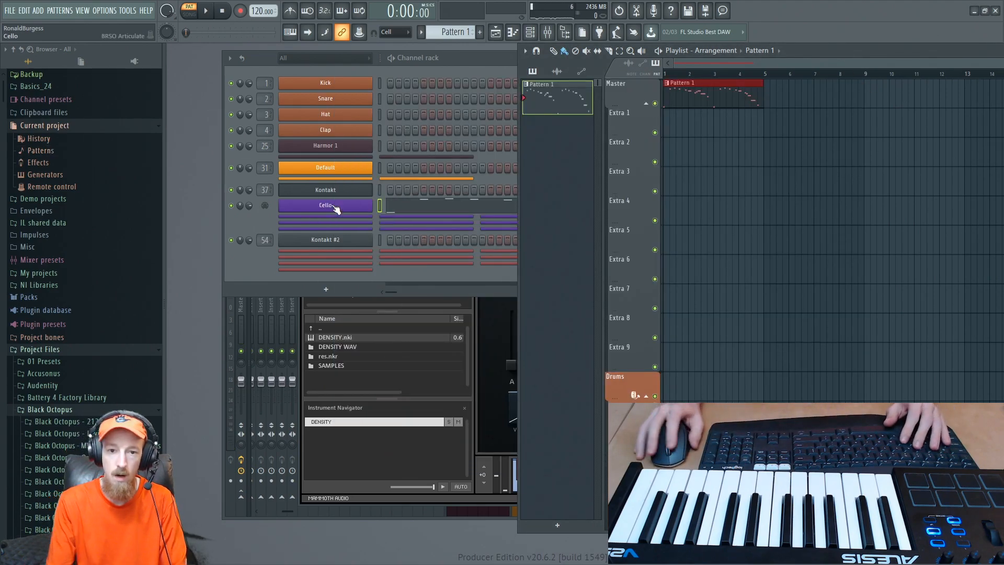
left_click(358, 216)
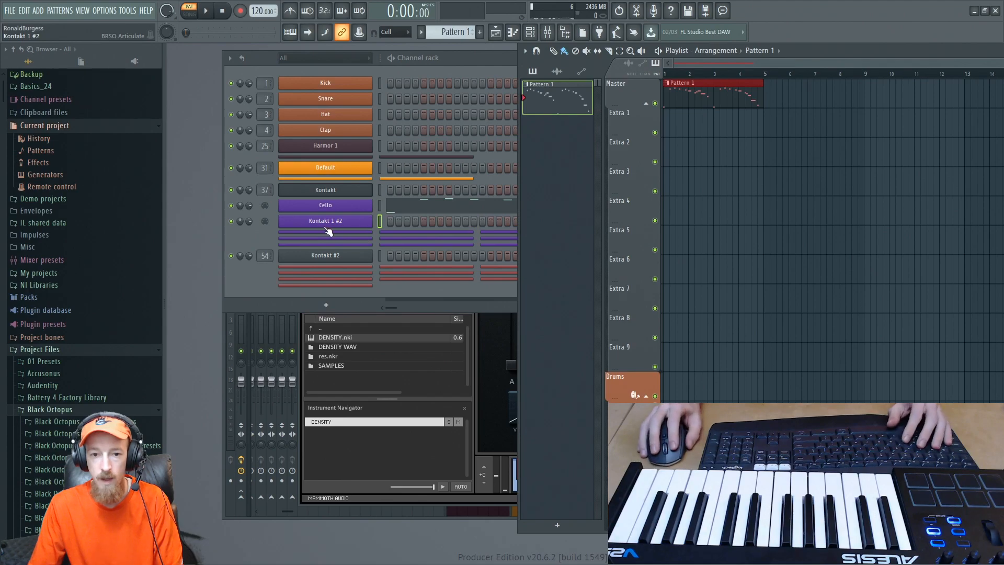
- Reopen the piano roll of the Cello channel
left_click(497, 360)
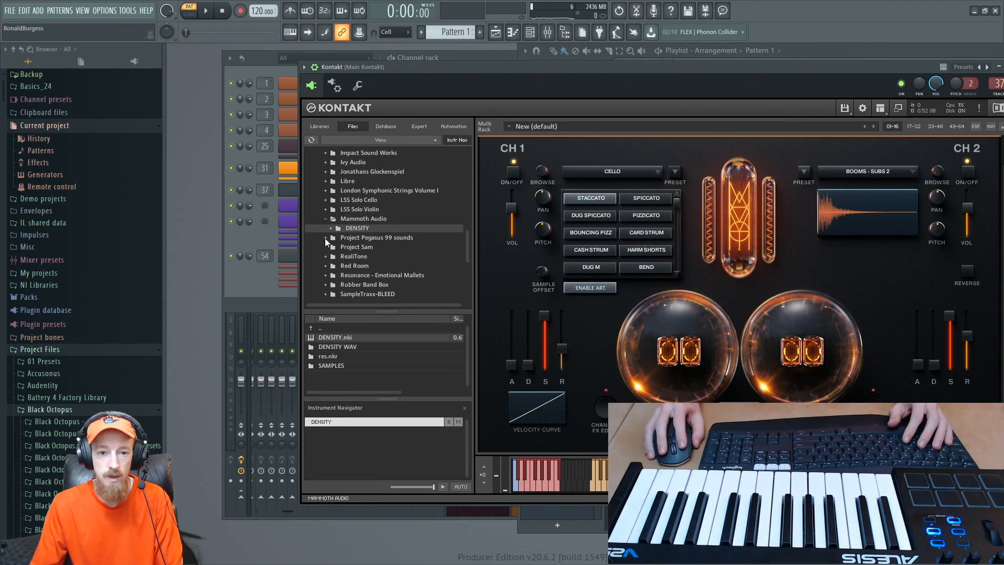
left_click(249, 248)
left_click(409, 206)
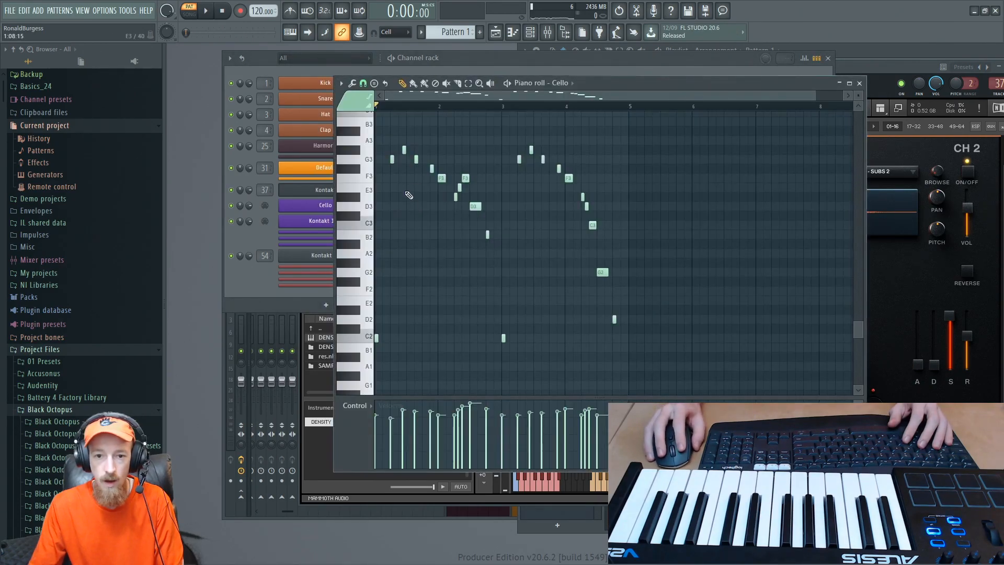
- Select the Spiccato articulation color and audition it on keys between C2 and B2
left_click(355, 108)
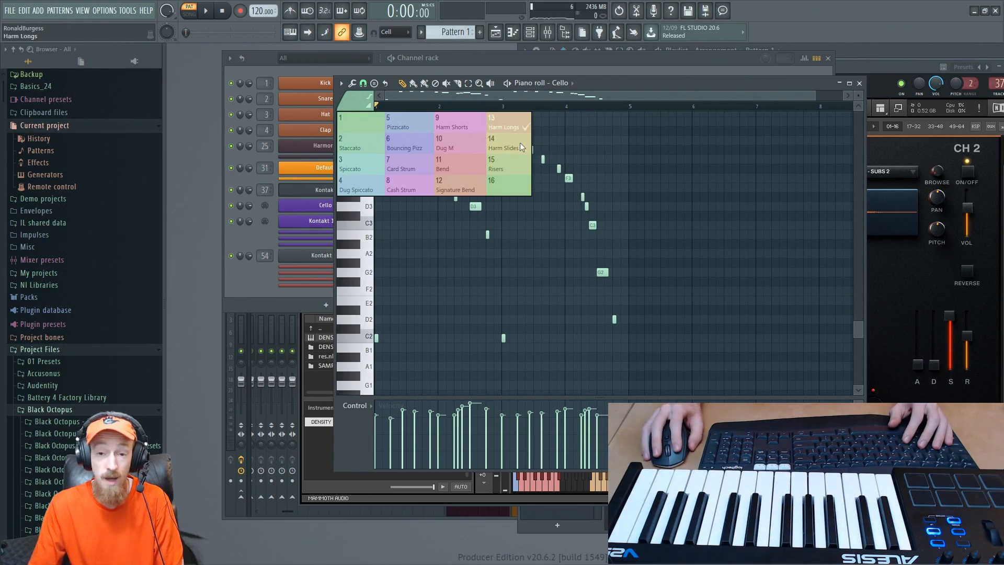
left_click(364, 164)
left_click(368, 273)
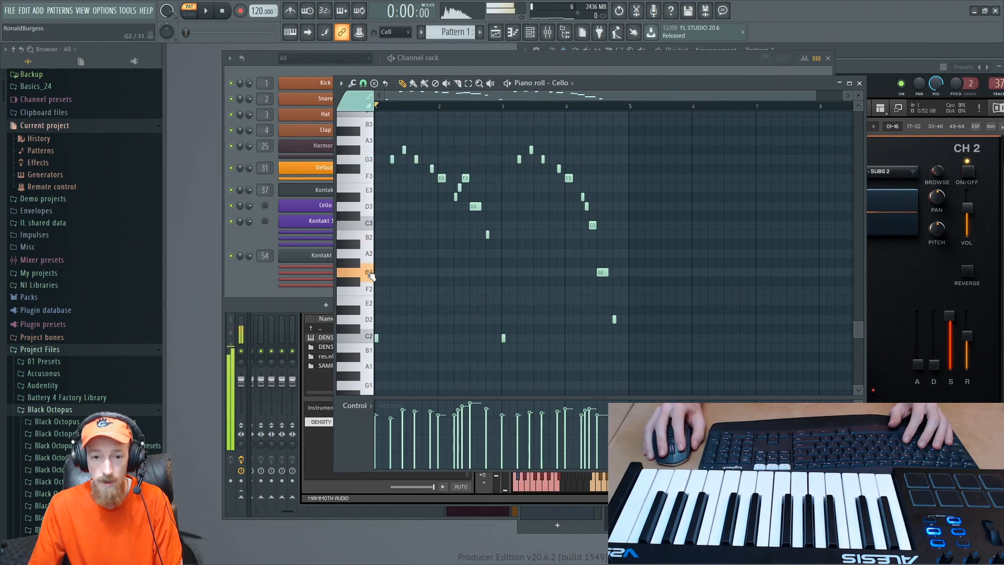
left_click(369, 304)
left_click(368, 336)
left_click(369, 300)
left_click(369, 289)
left_click(369, 239)
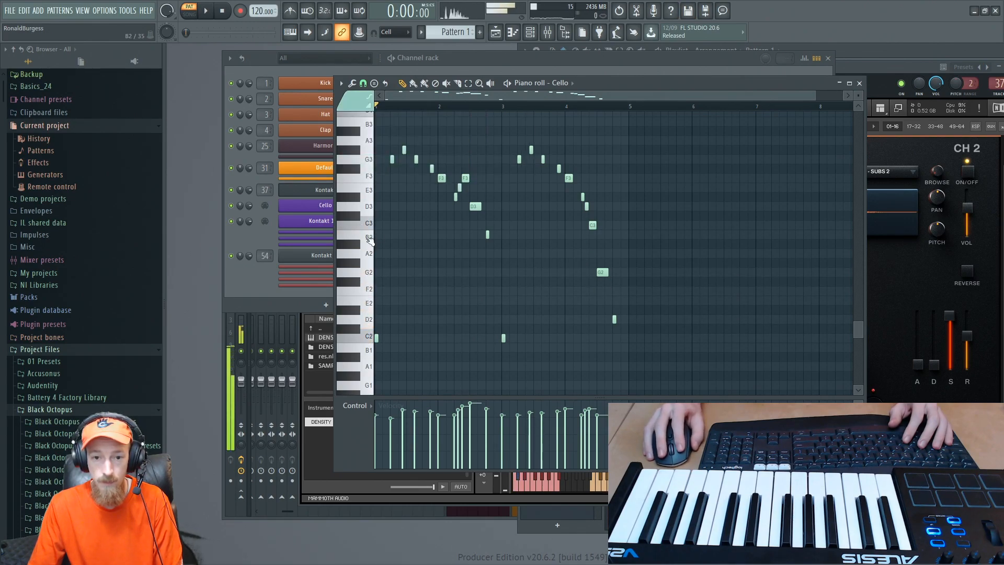
- Switch to the Bouncing Pizz articulation color and audition it on several keys between C2 and C3
left_click(372, 104)
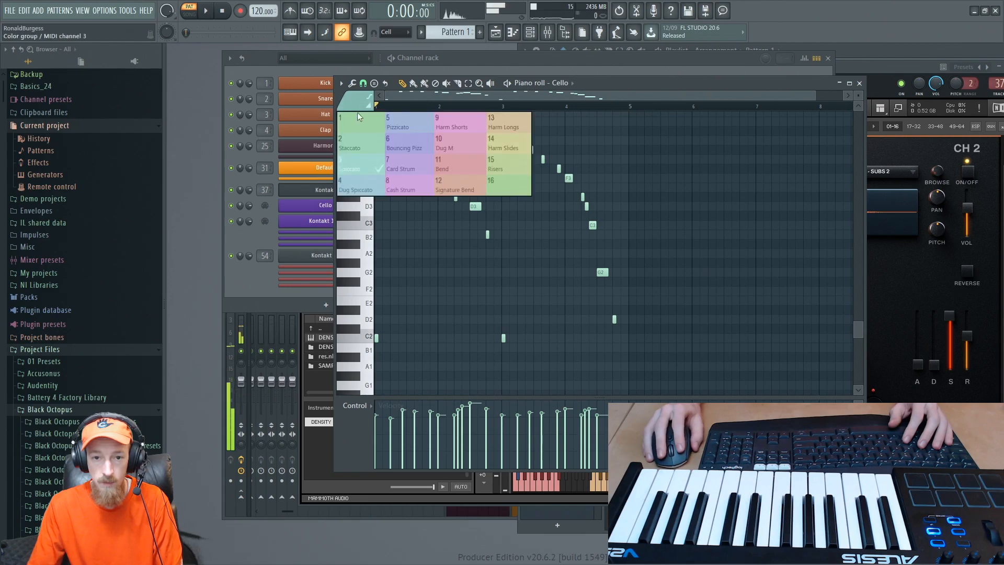
left_click(394, 146)
left_click(371, 224)
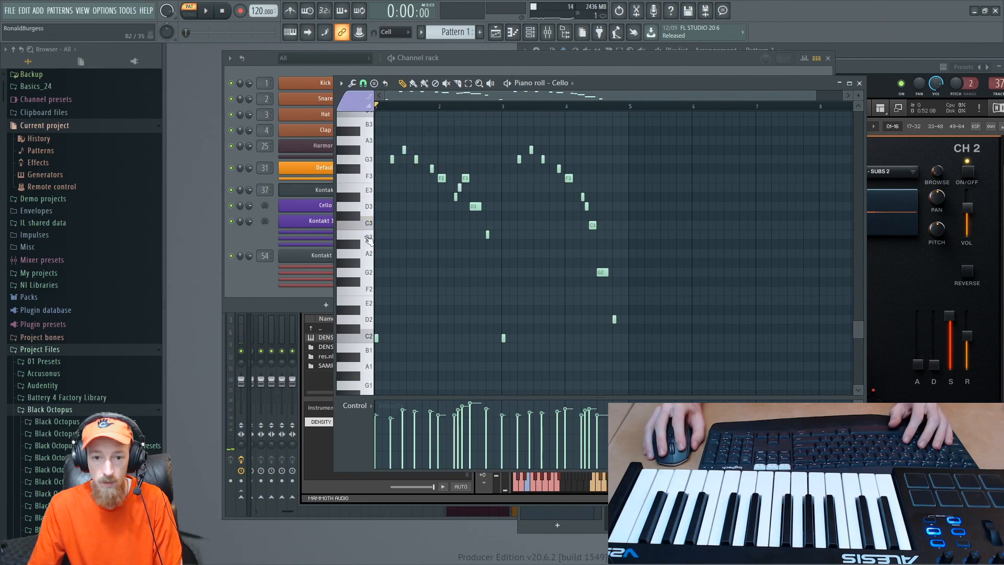
left_click(363, 338)
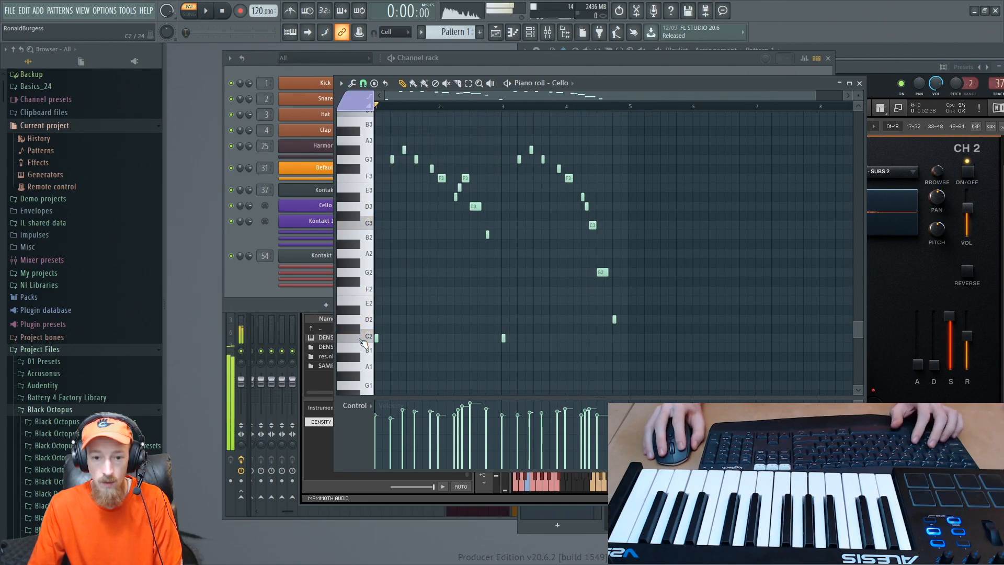
left_click(363, 343)
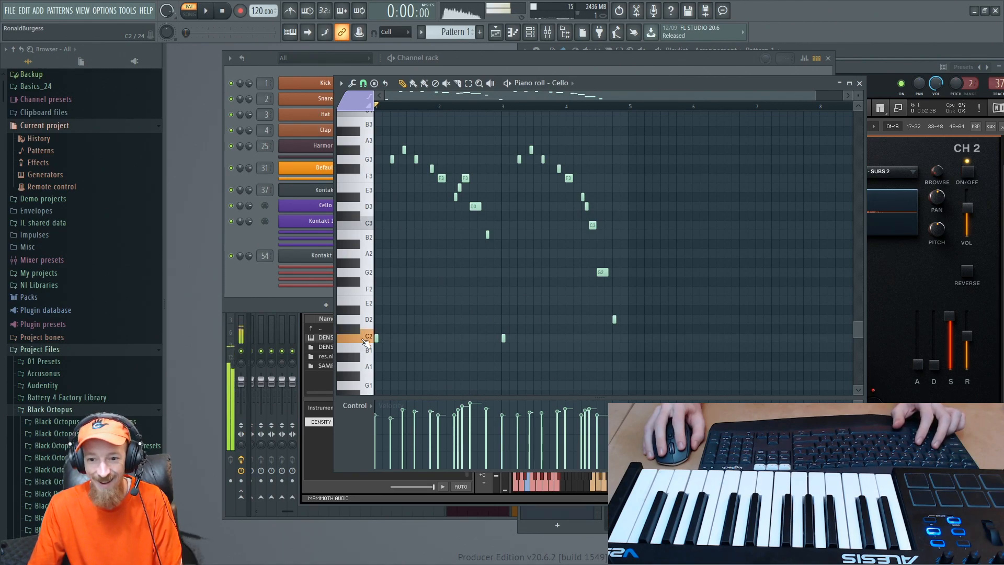
- Switch the note color to the Bend articulation and audition it on several keys
left_click(356, 108)
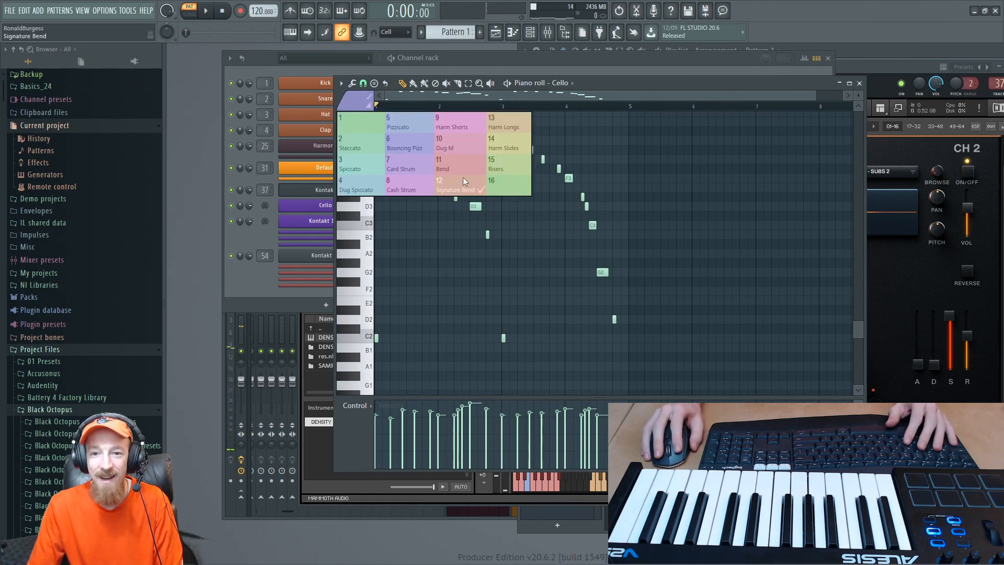
left_click(463, 162)
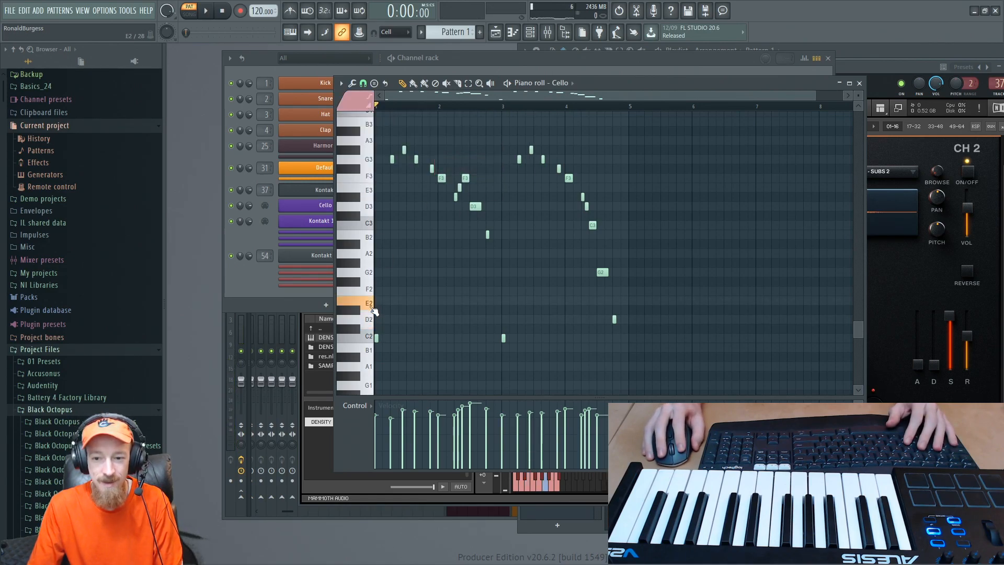
left_click(373, 238)
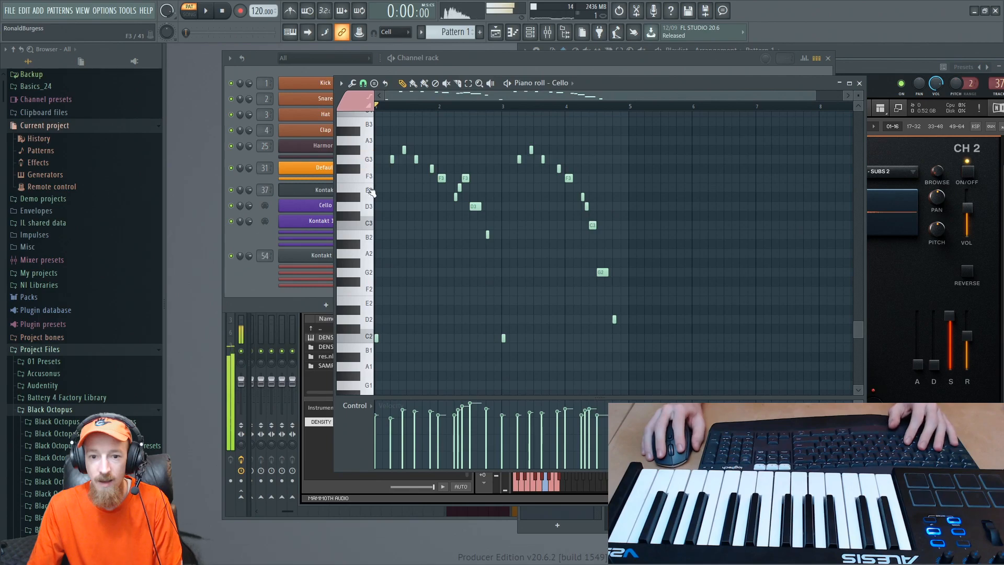
- Play the Cello melody from the start through bar 2 to find a spot for a Bend note
key("space")
scroll(457, 237, "up", 3)
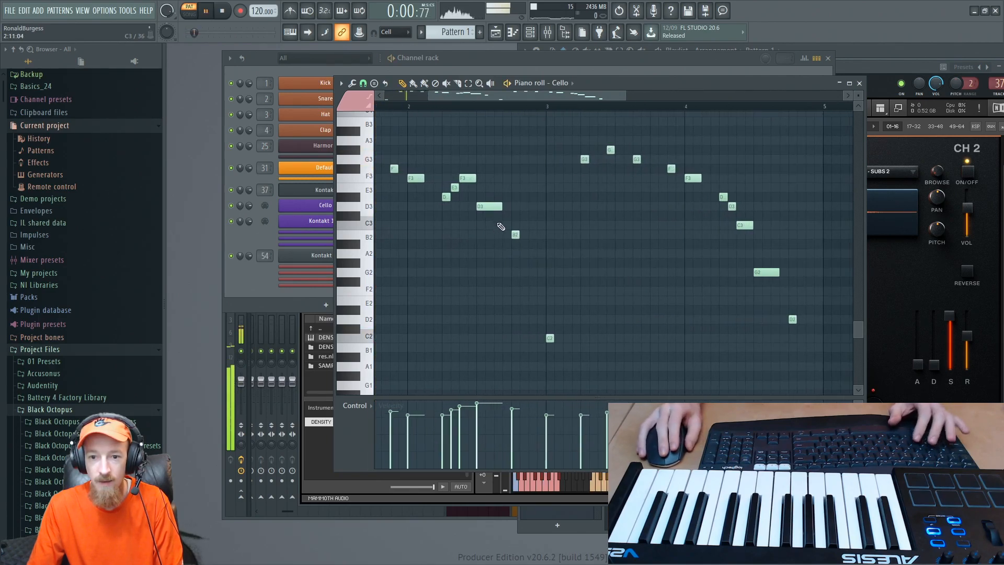
left_click_drag(498, 225, 647, 246)
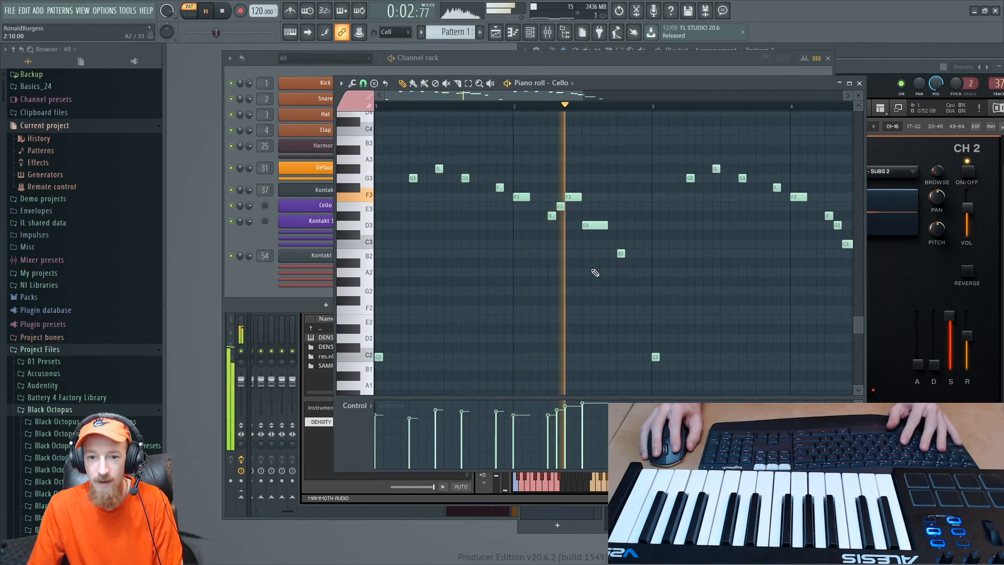
key("space")
- Replace the long D3 note in bar 2 with a four-step D3 note using the Bend articulation, and audition it
left_click(366, 228)
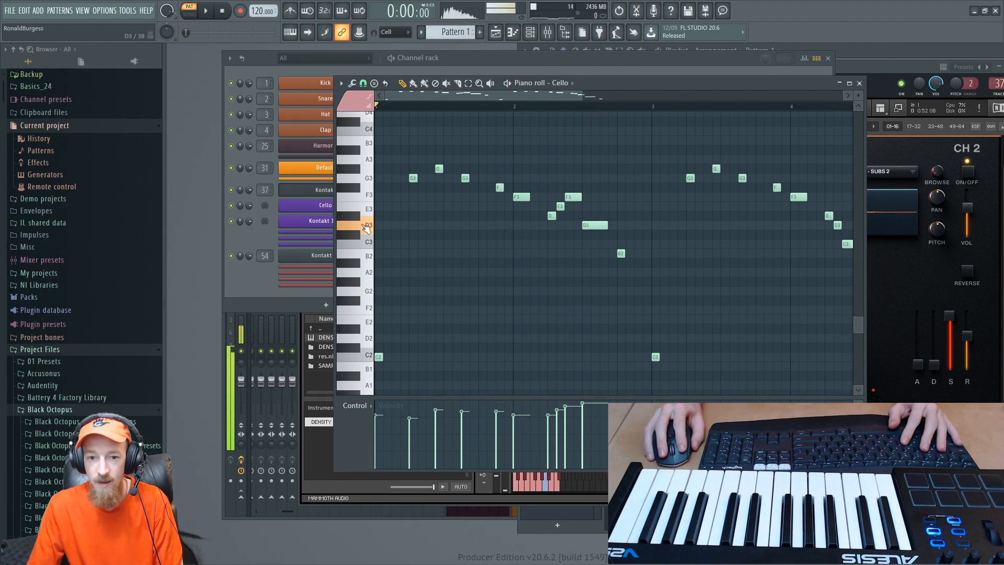
right_click(599, 225)
left_click(580, 226)
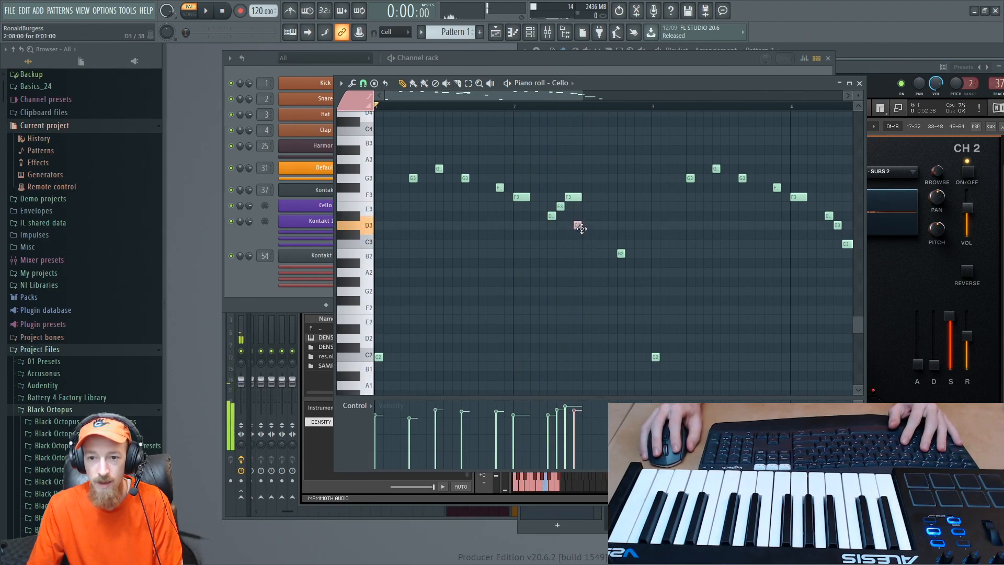
left_click_drag(580, 226, 618, 226)
key("space")
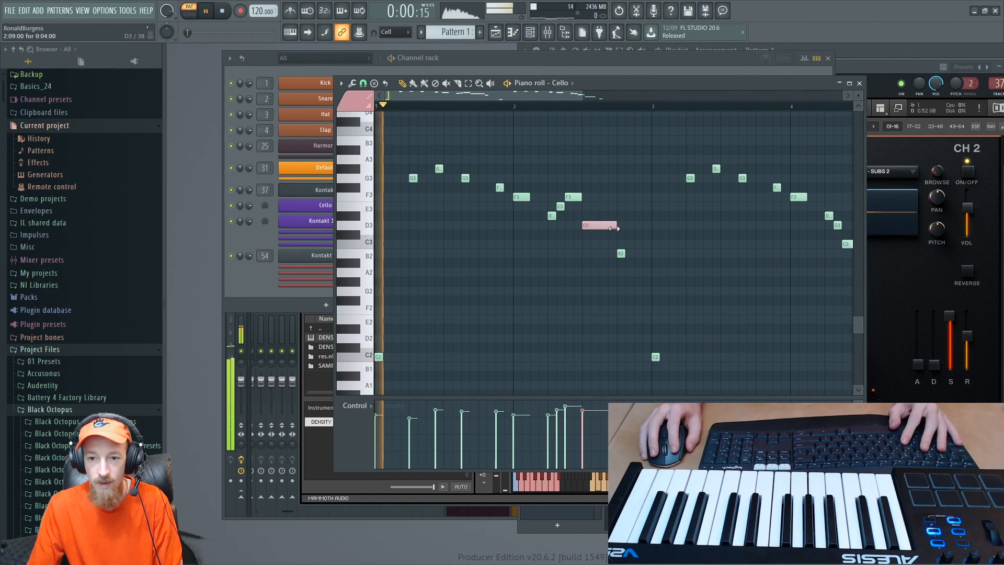
scroll(618, 212, "down", 2)
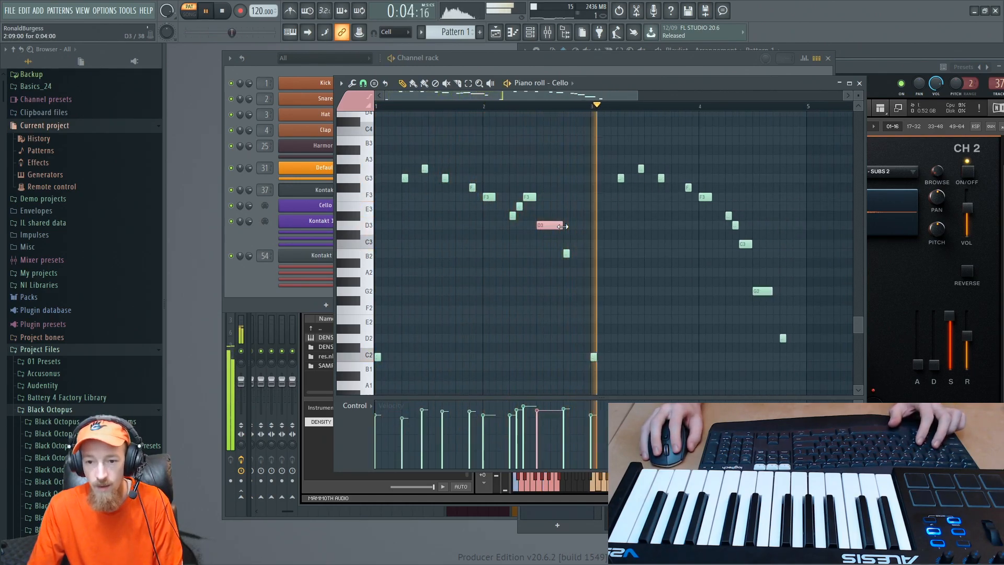
- Stop playback and replace the long G2 note in bar 4 with a four-step G3 note using the Bend articulation
key("space")
scroll(636, 276, "down", 1)
scroll(635, 275, "up", 2)
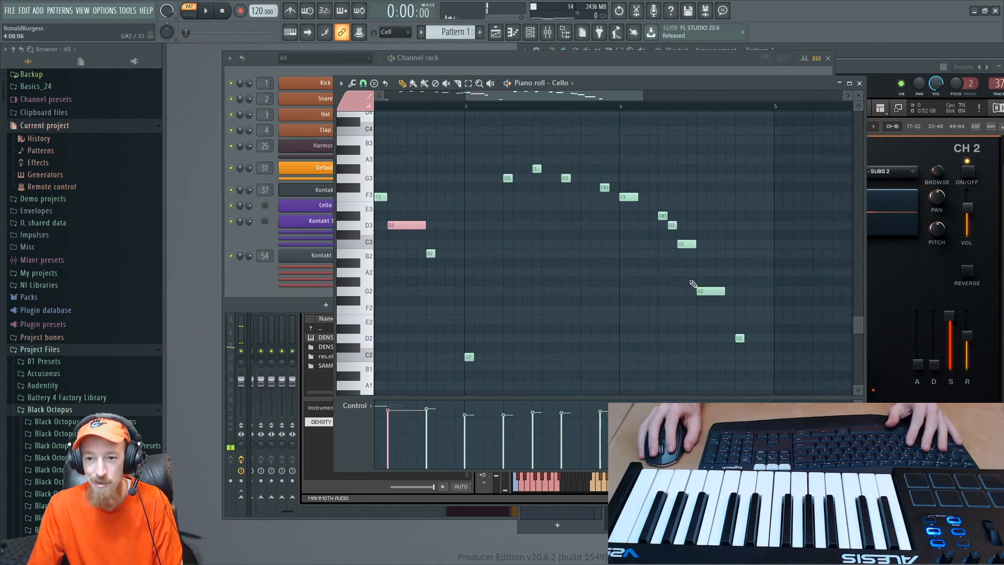
left_click(702, 217)
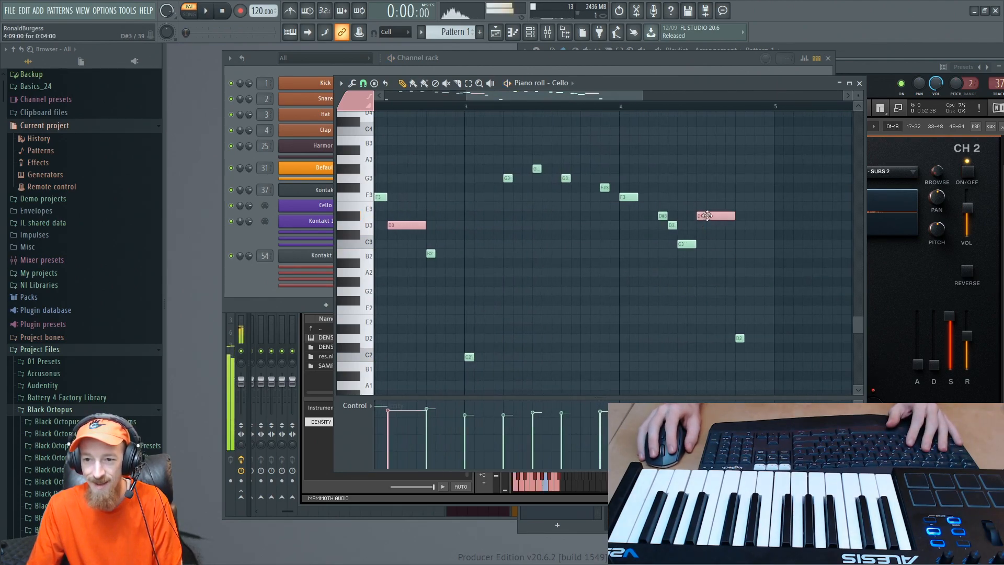
left_click_drag(707, 215, 669, 203)
- Play the Cello melody to hear the Bend note in bar 4 in context
key("space")
scroll(692, 202, "down", 1)
scroll(692, 202, "up", 1)
scroll(663, 193, "down", 1)
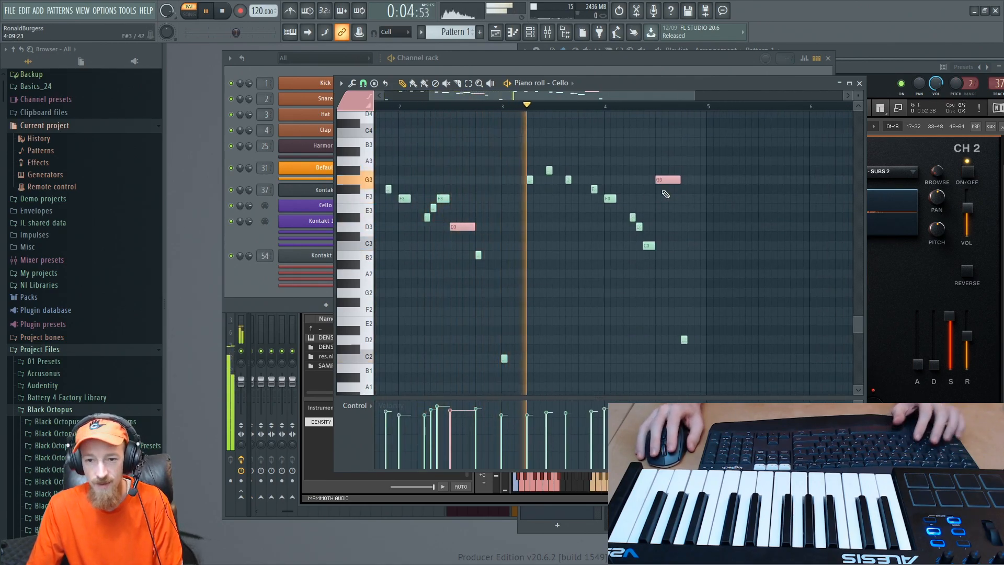
scroll(665, 193, "up", 1)
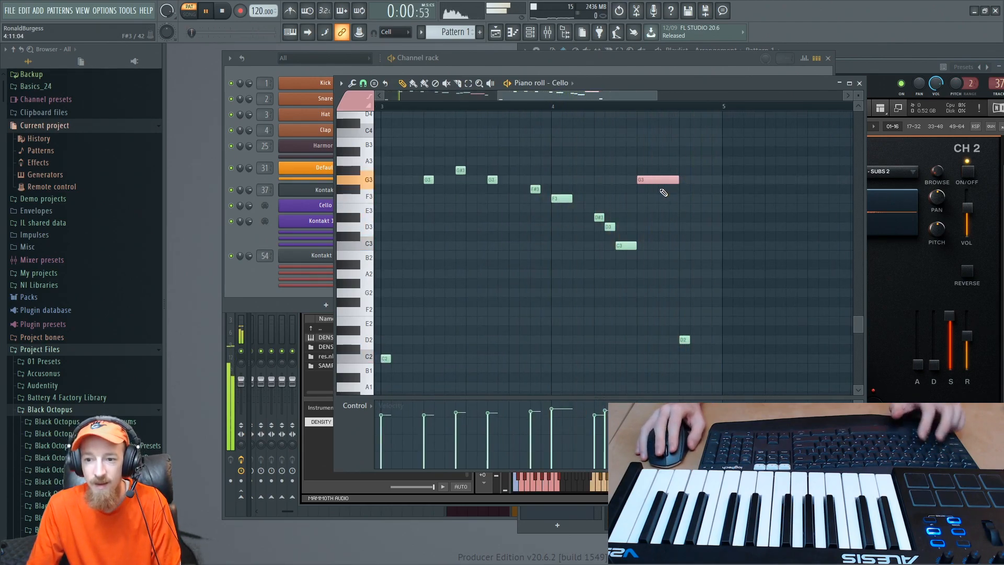
scroll(583, 162, "down", 2)
key("space")
- Switch the note color to the Harm Slides articulation and audition it on low keys around A2
left_click(354, 102)
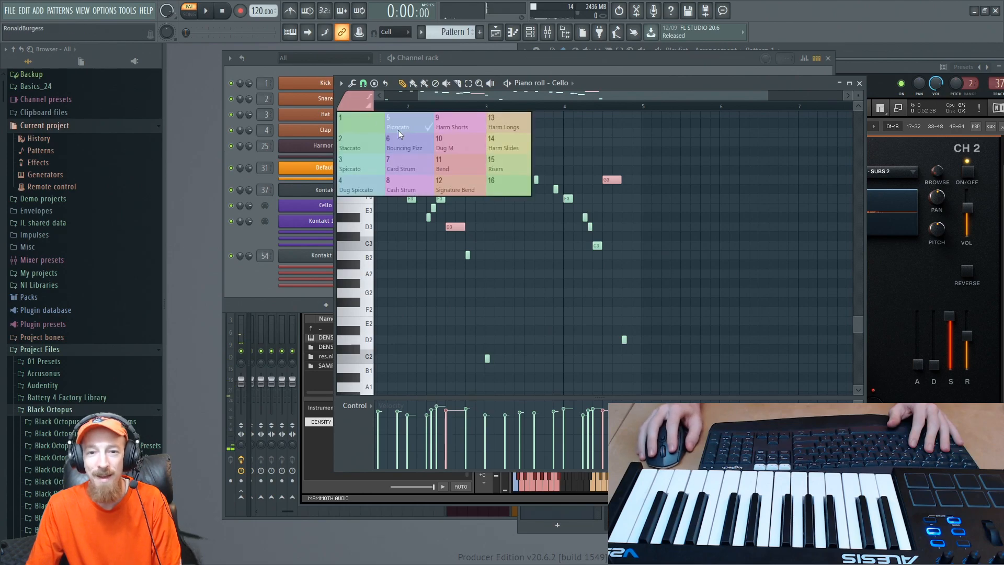
left_click(516, 148)
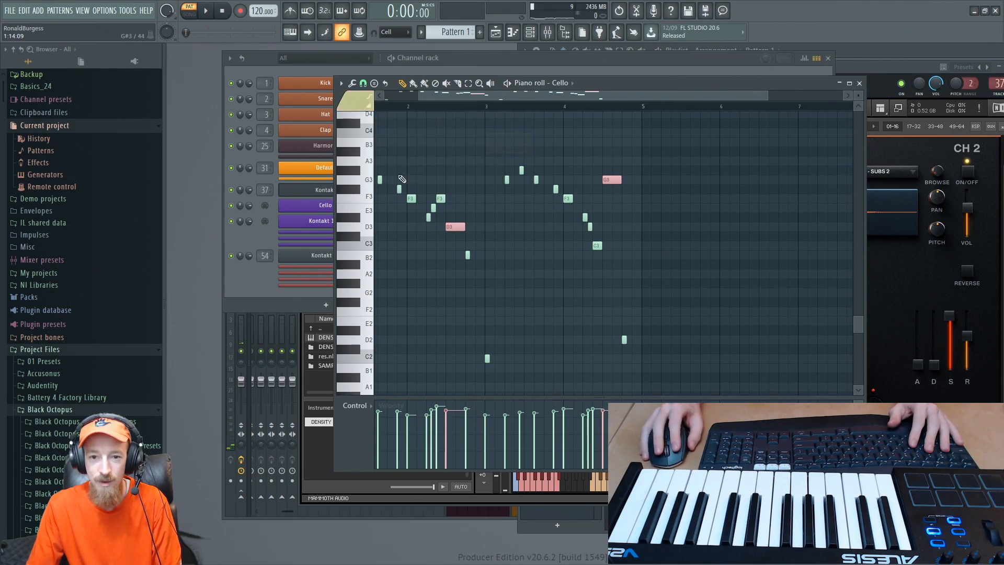
scroll(368, 191, "up", 3)
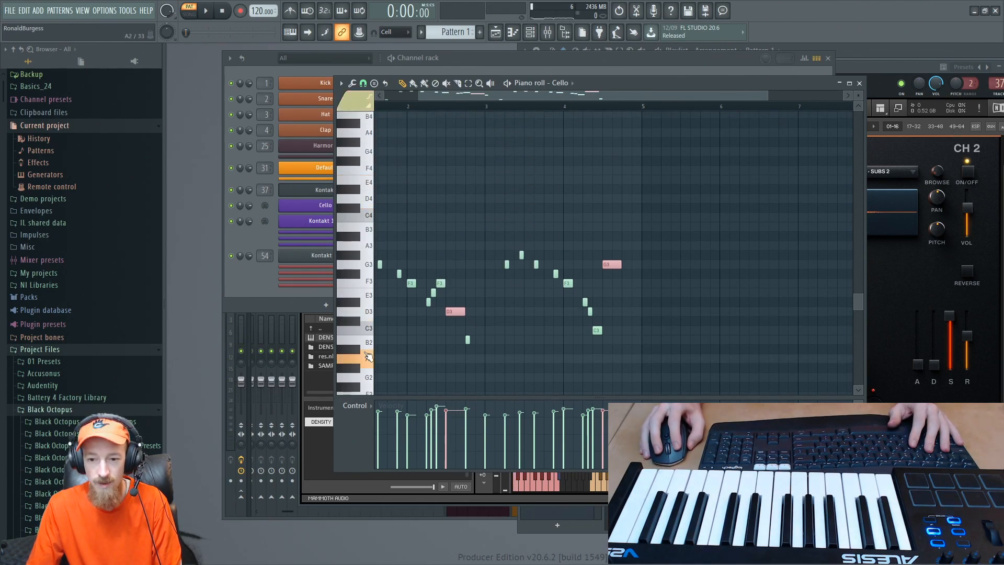
left_click(365, 368)
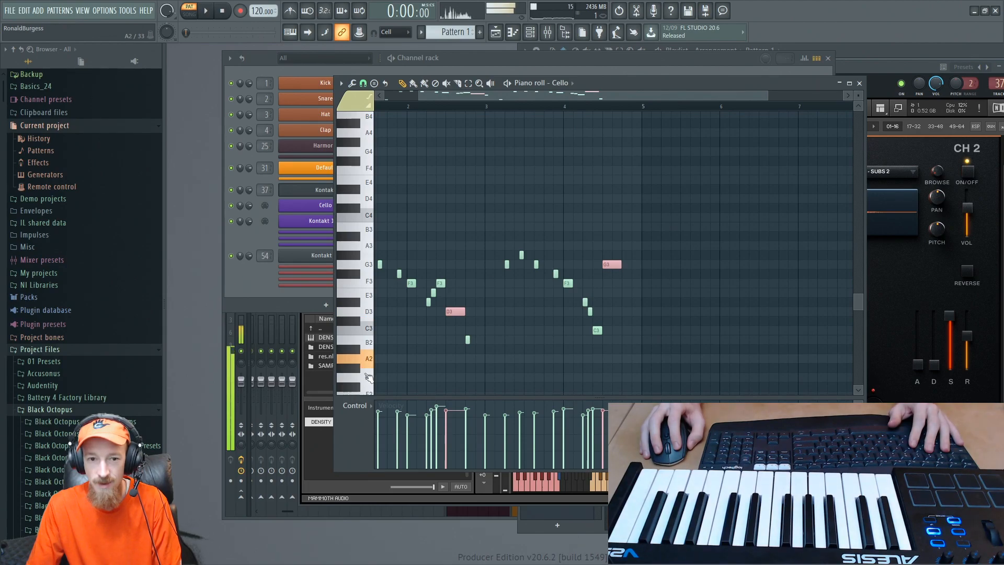
scroll(369, 390, "down", 2)
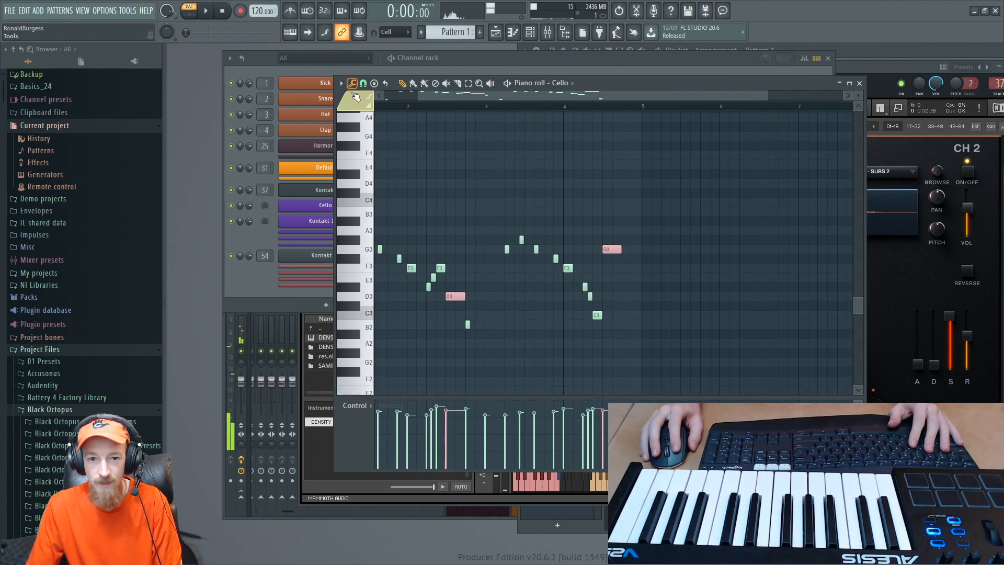
- Switch the note color to the Risers articulation and audition it on A2
left_click(354, 95)
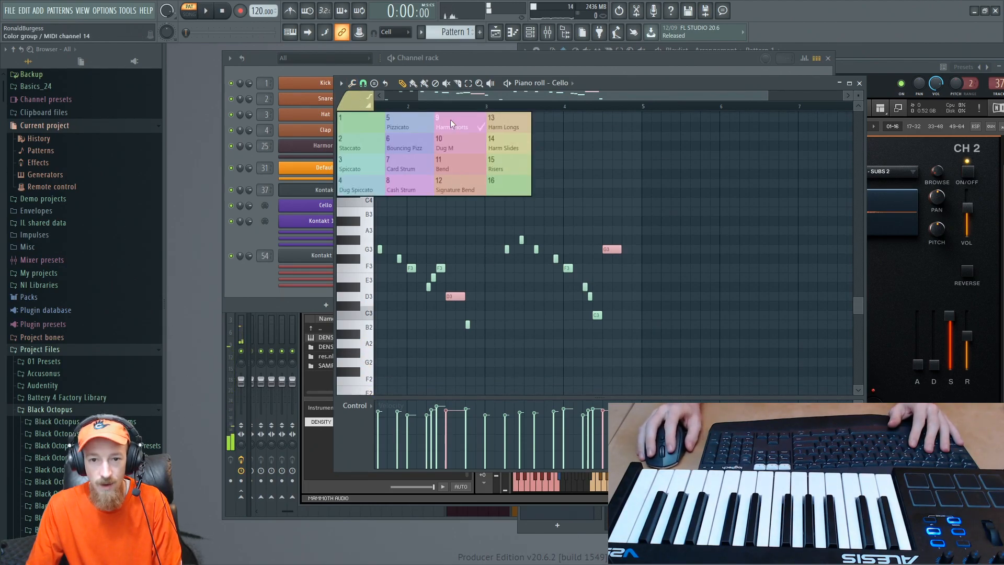
left_click(513, 170)
left_click(371, 352)
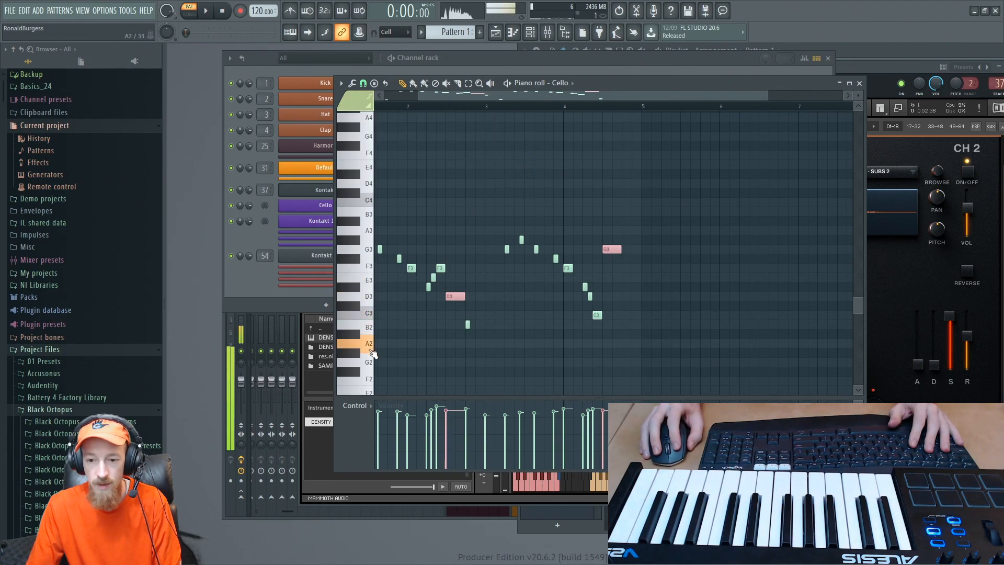
- Move the Pattern 1 clip one bar later on the playlist so that it starts at bar 2, and return to Kontakt
left_click(239, 292)
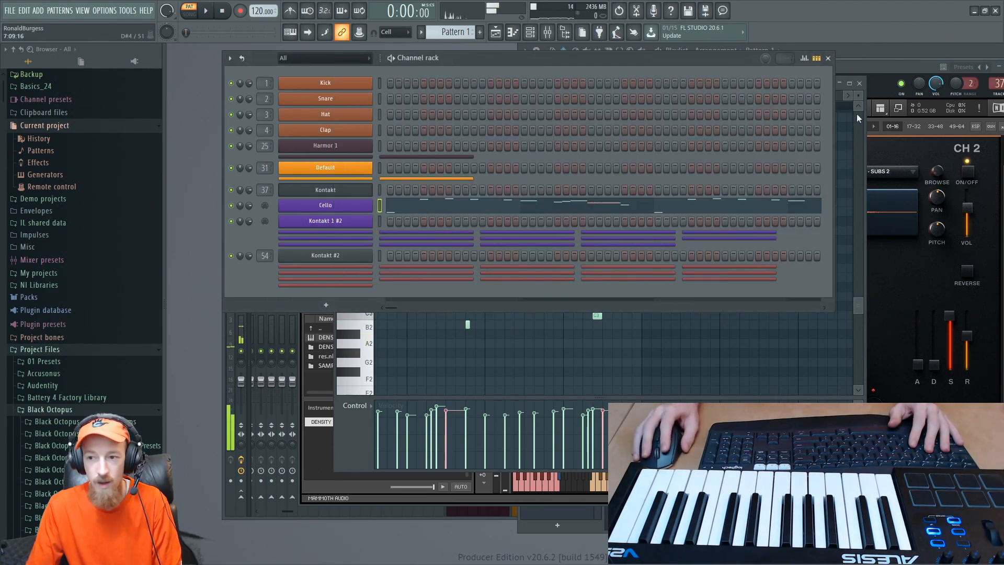
left_click(885, 51)
left_click_drag(707, 96, 731, 99)
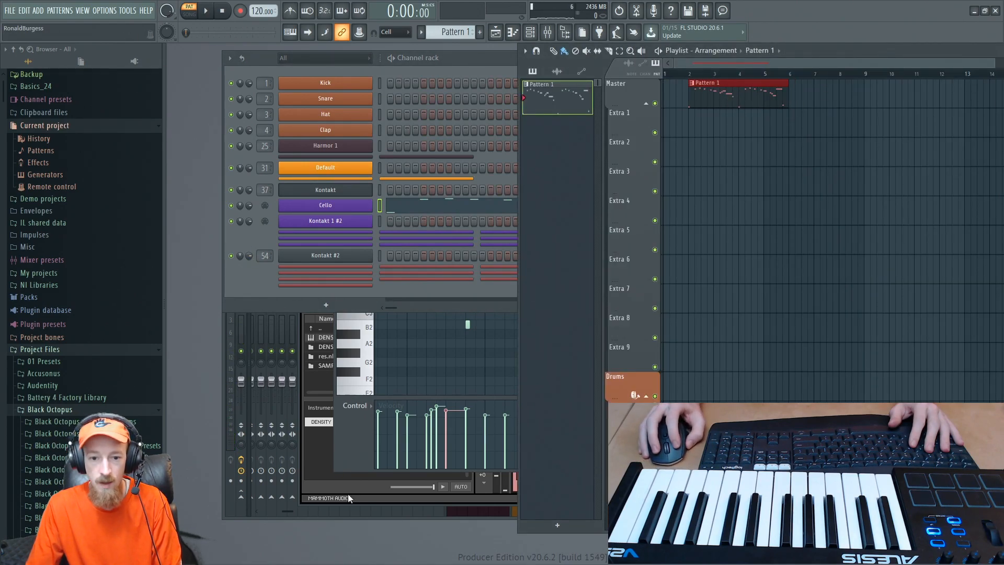
left_click(369, 486)
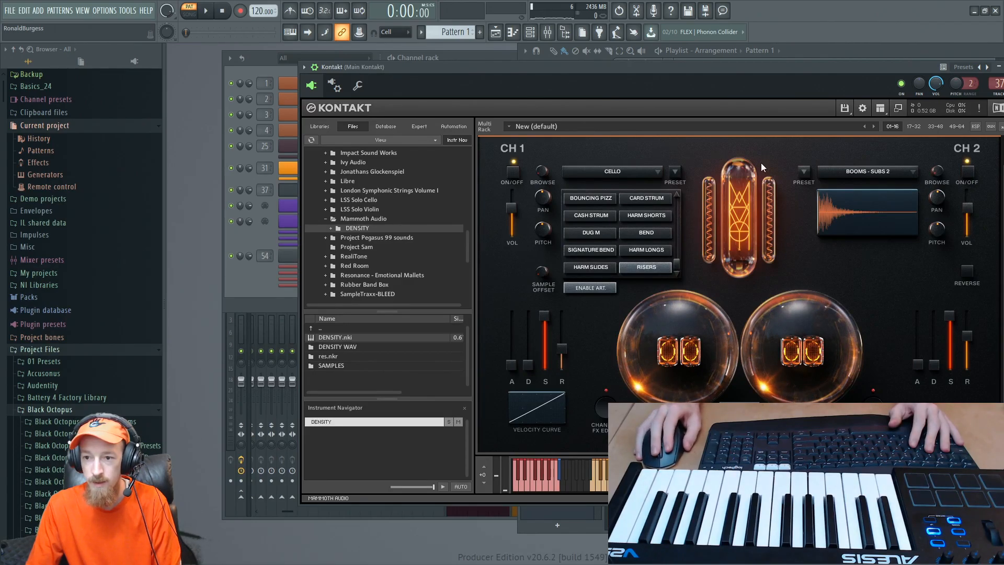
- Collapse the existing DENSITY instrument in the Kontakt rack and load a second DENSITY.nki below it
left_click_drag(816, 67, 772, 64)
scroll(961, 343, "up", 2)
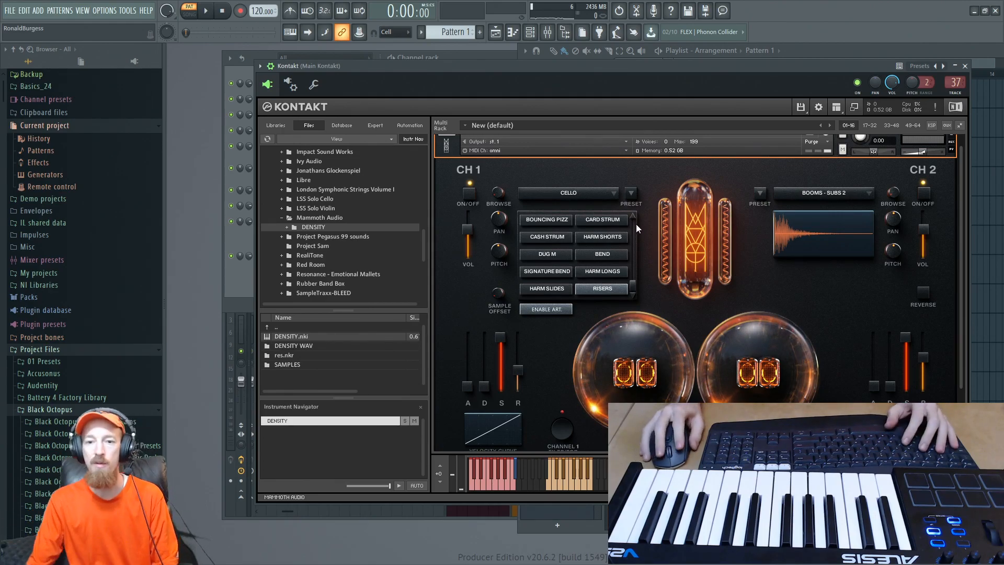
left_click(452, 143)
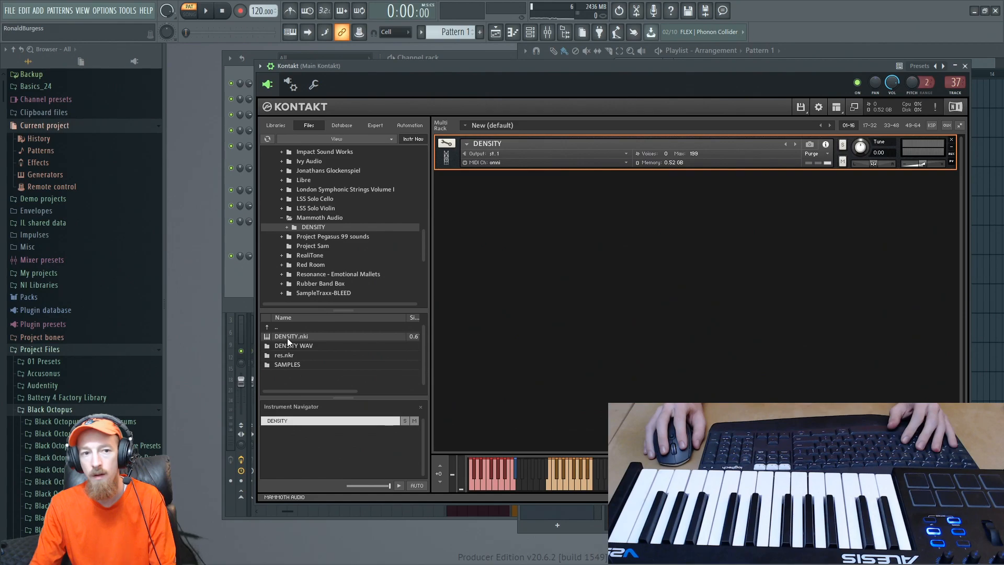
left_click_drag(288, 338, 512, 282)
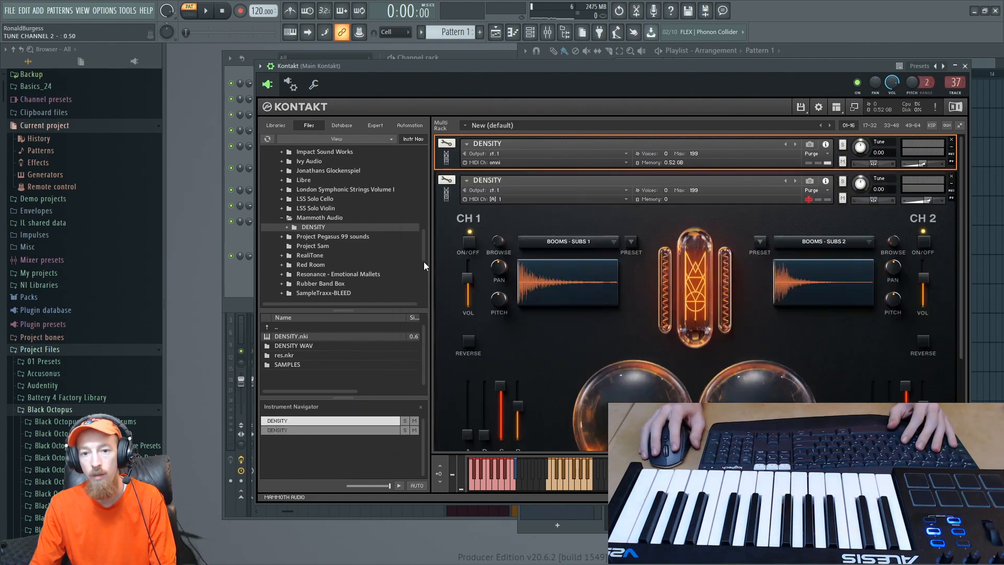
- Load the one-shot Reverse FX - Soft sound into channel 1 of the second DENSITY instrument and audition it
left_click(237, 246)
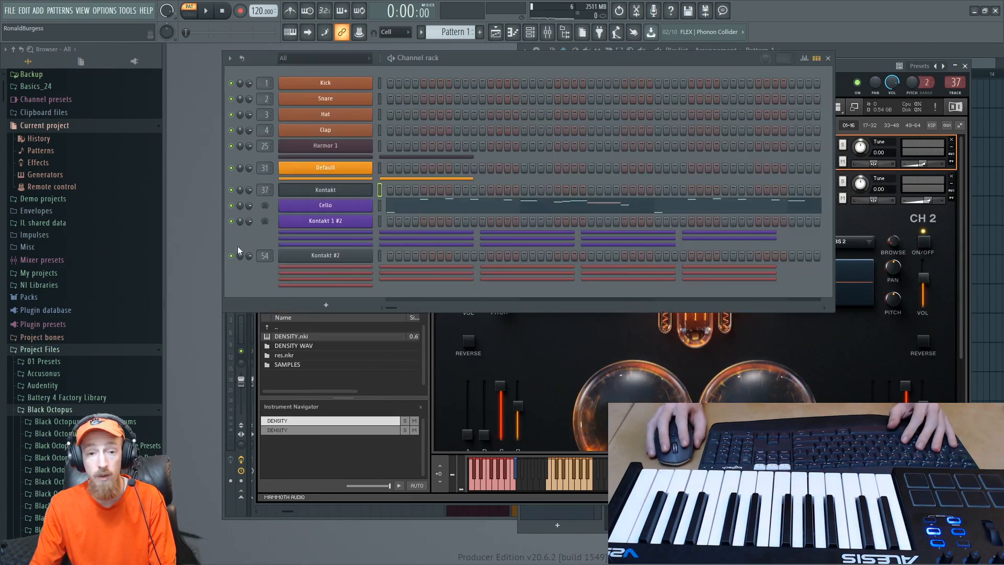
left_click(852, 357)
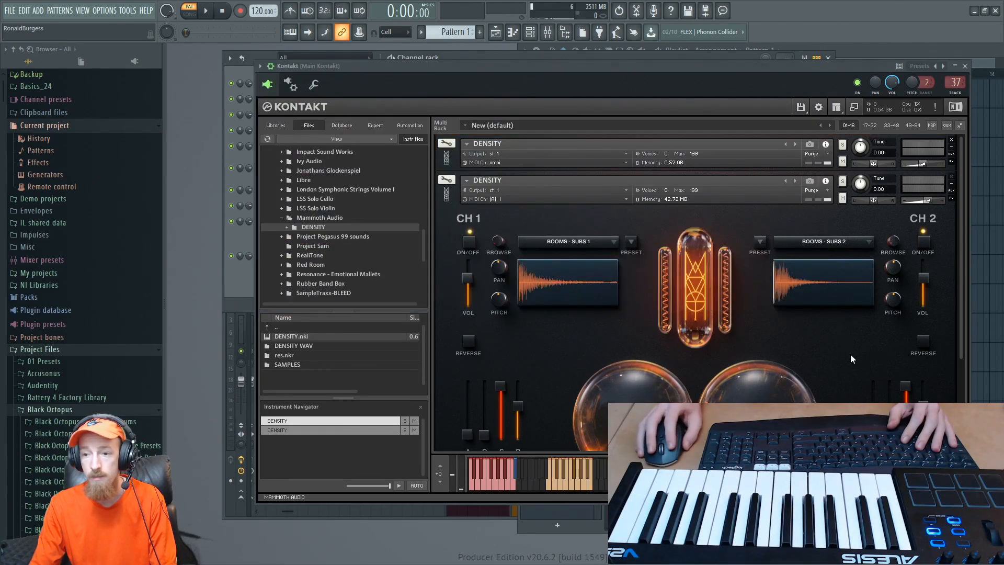
left_click(594, 244)
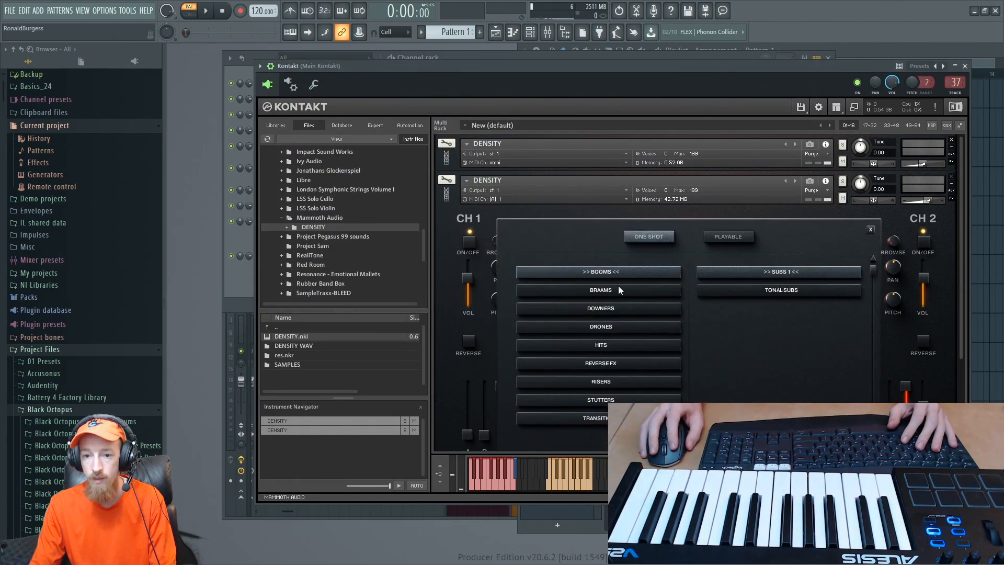
left_click(639, 361)
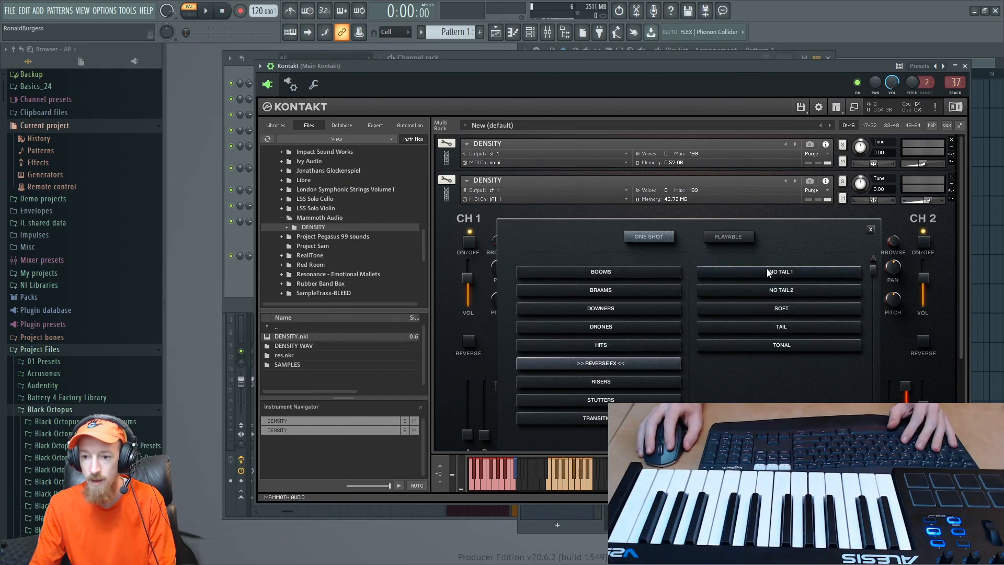
left_click(764, 308)
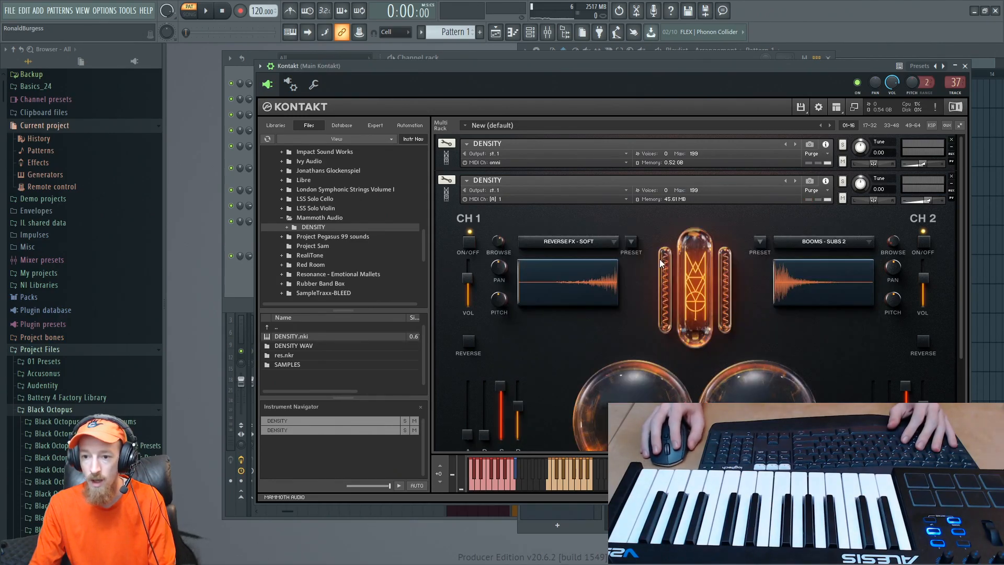
left_click(567, 479)
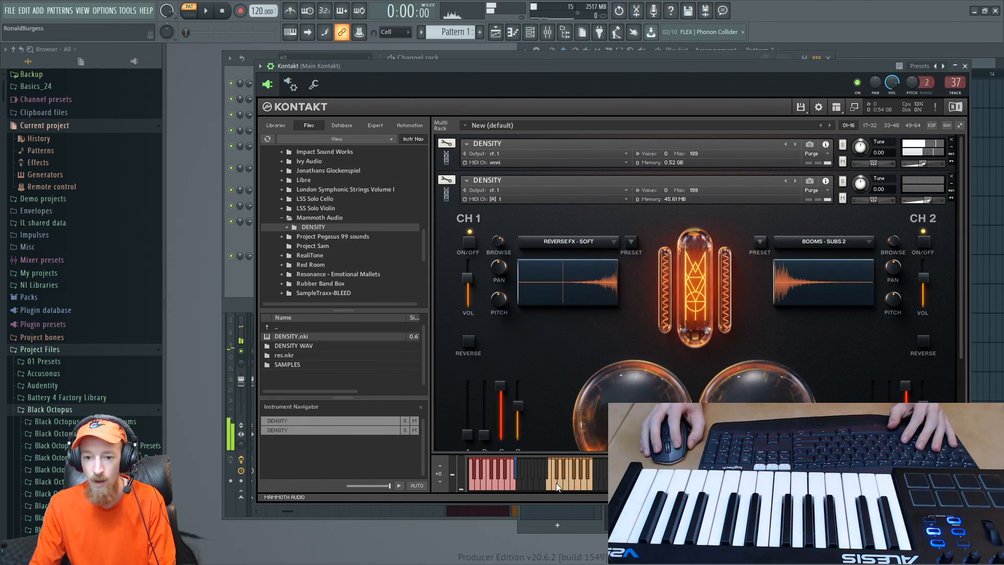
- Add a new empty pattern, keeping its default name
left_click(229, 275)
left_click(481, 33)
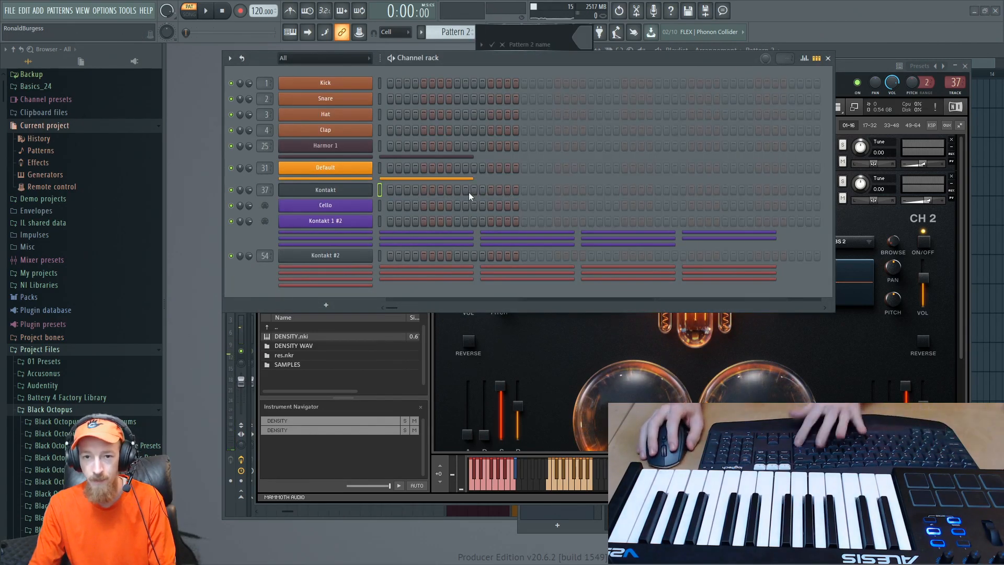
key("Return")
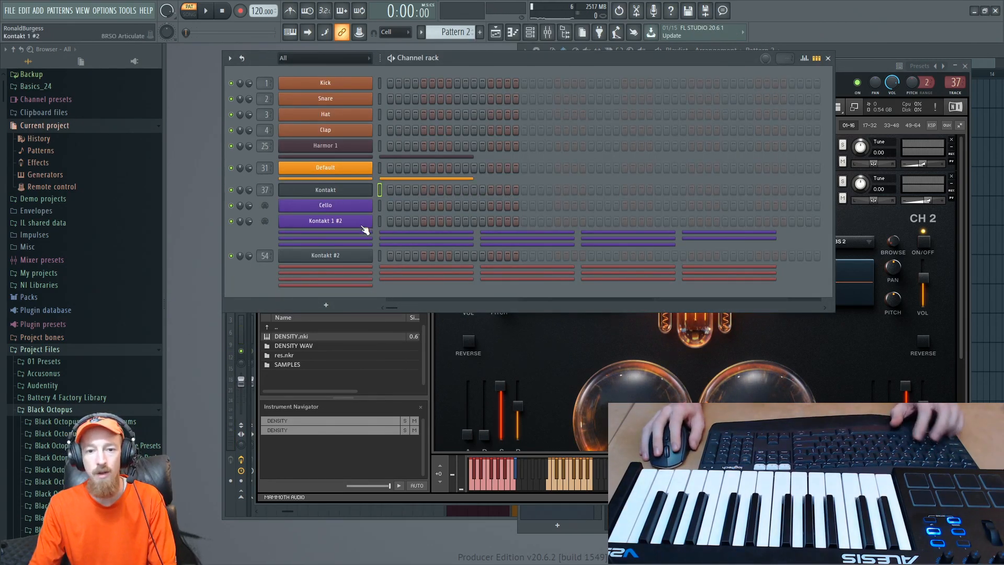
- Rename the Kontakt 1 #2 channel as "Reverse and boom"
key("F2")
type("Rev")
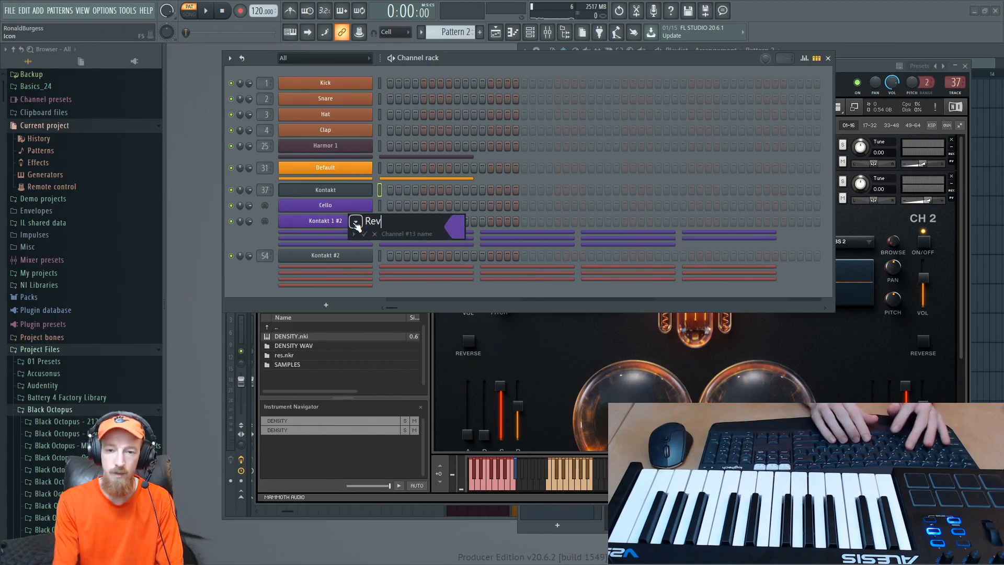
type("ers")
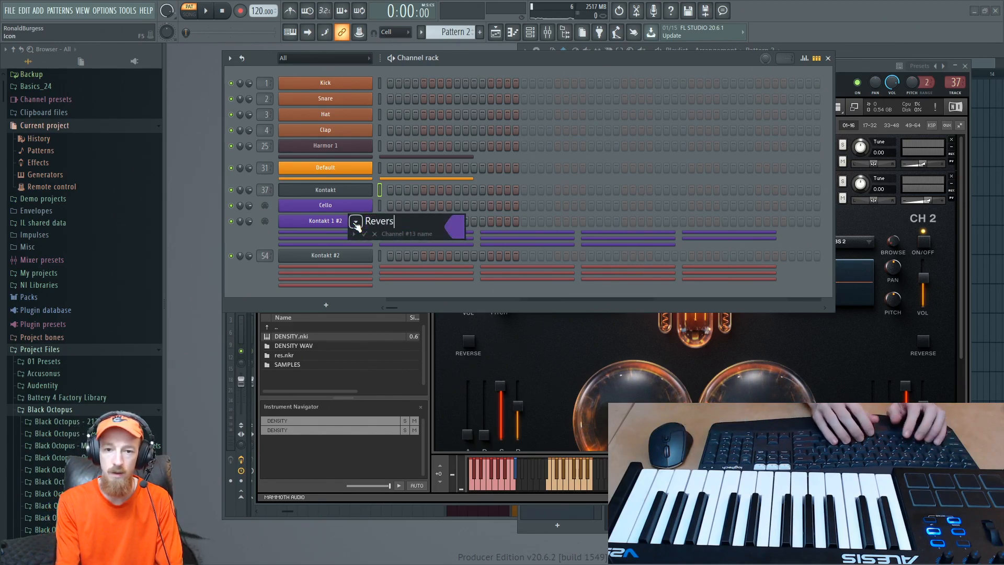
type("e and boom")
key("Return")
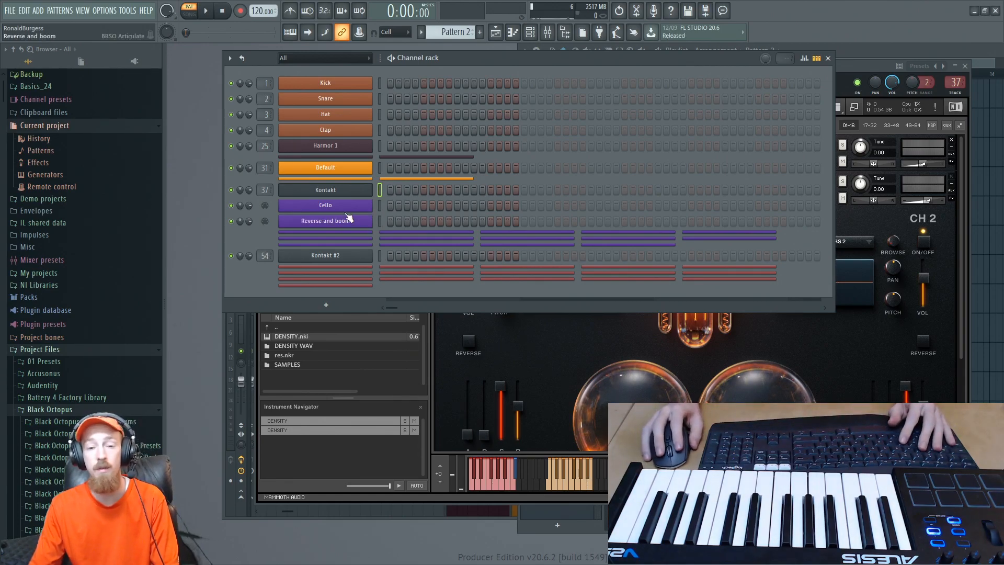
- Place a C2 note at the start of bar 1 in the Reverse and boom piano roll, audition it, and lengthen it to two bars
right_click(354, 226)
left_click(392, 221)
left_click(381, 267)
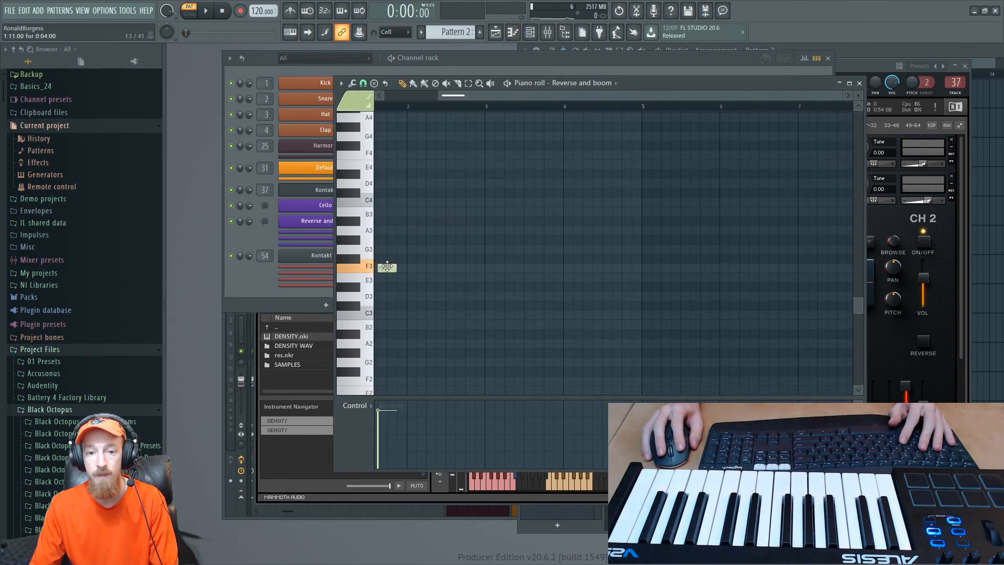
left_click_drag(333, 268, 312, 331)
key("space")
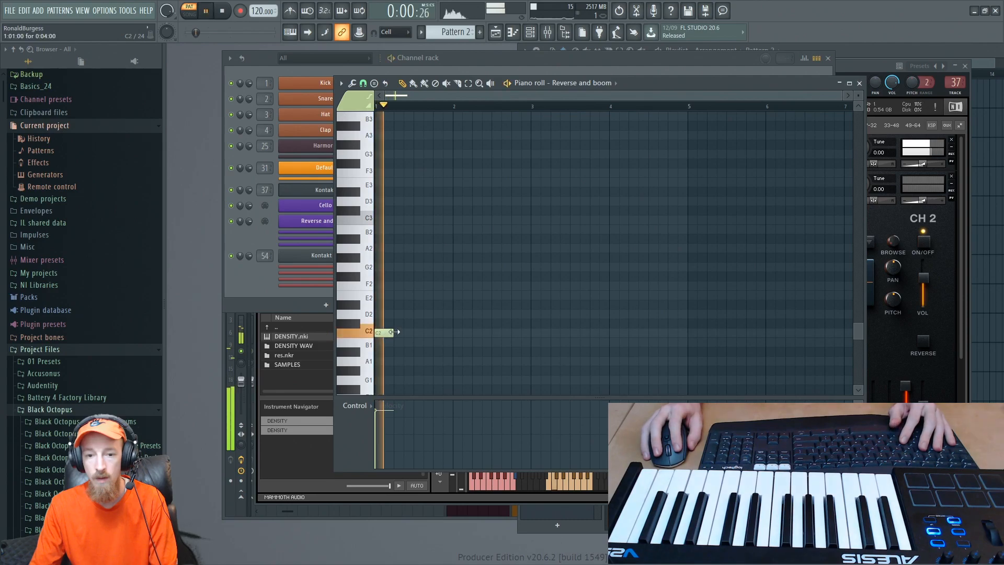
left_click_drag(393, 332, 531, 332)
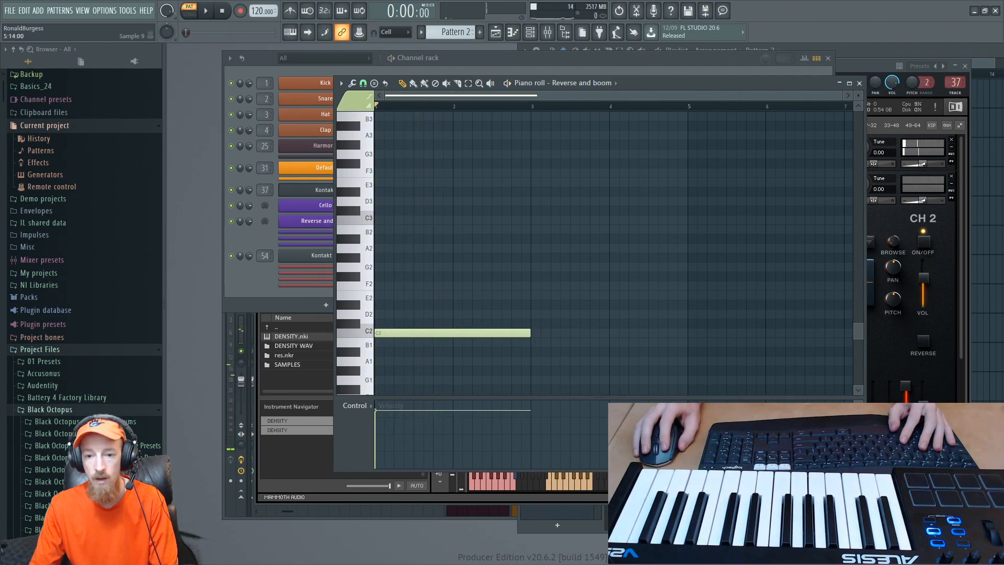
- Play the pattern while checking the reverse waveform in Kontakt, and extend the C2 note to three bars
left_click(915, 444)
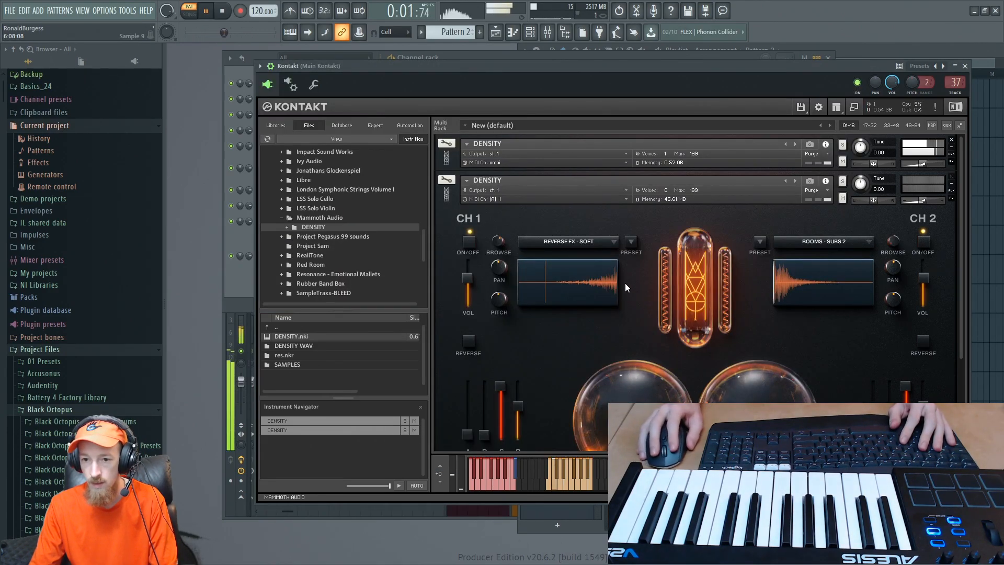
left_click(241, 273)
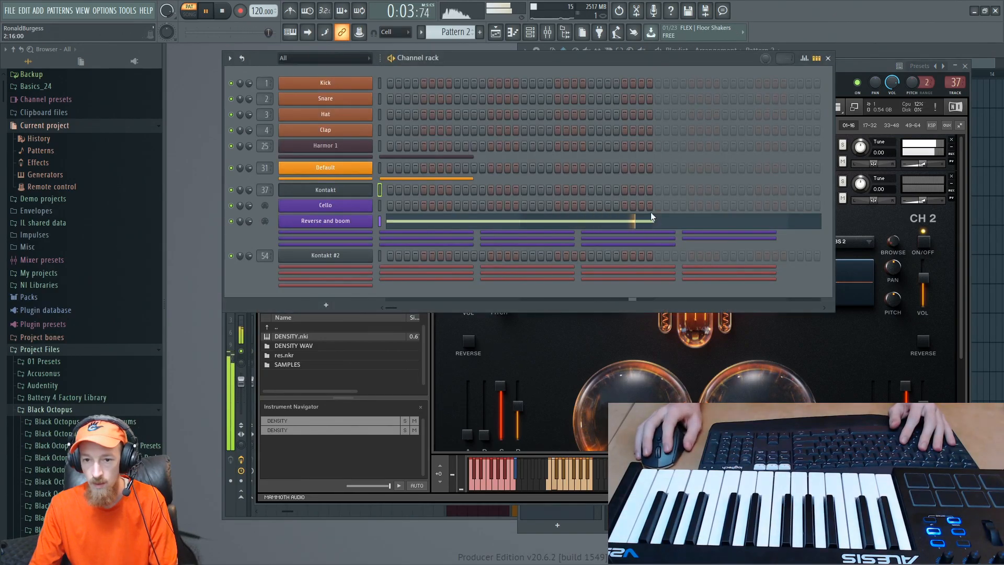
key("space")
left_click(660, 228)
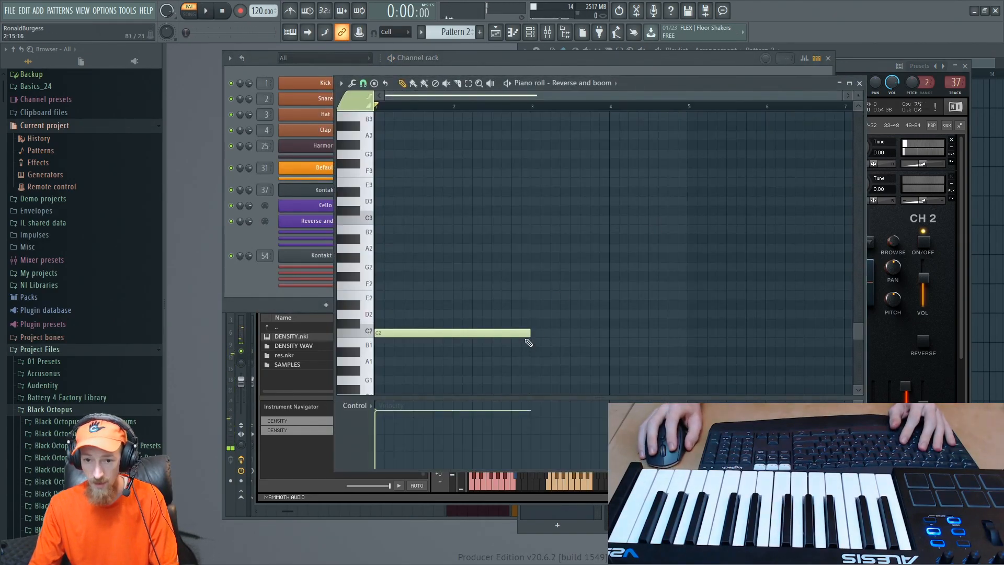
left_click_drag(529, 334, 603, 345)
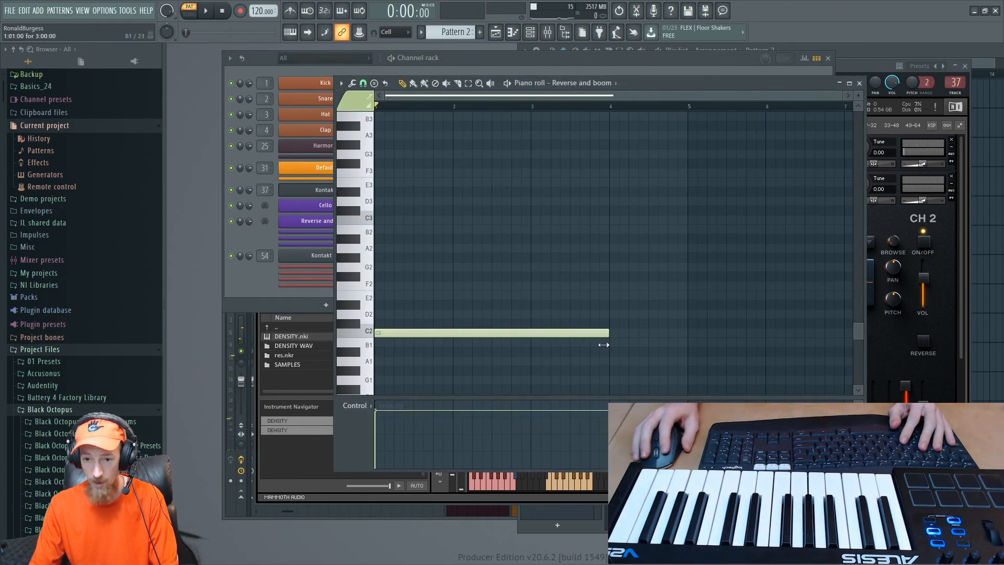
- Place Pattern 2 at bar 1 on the Extra 1 playlist track and move the Pattern 1 clip to start at bar 4
left_click(899, 51)
left_click(715, 139)
left_click_drag(715, 140, 657, 114)
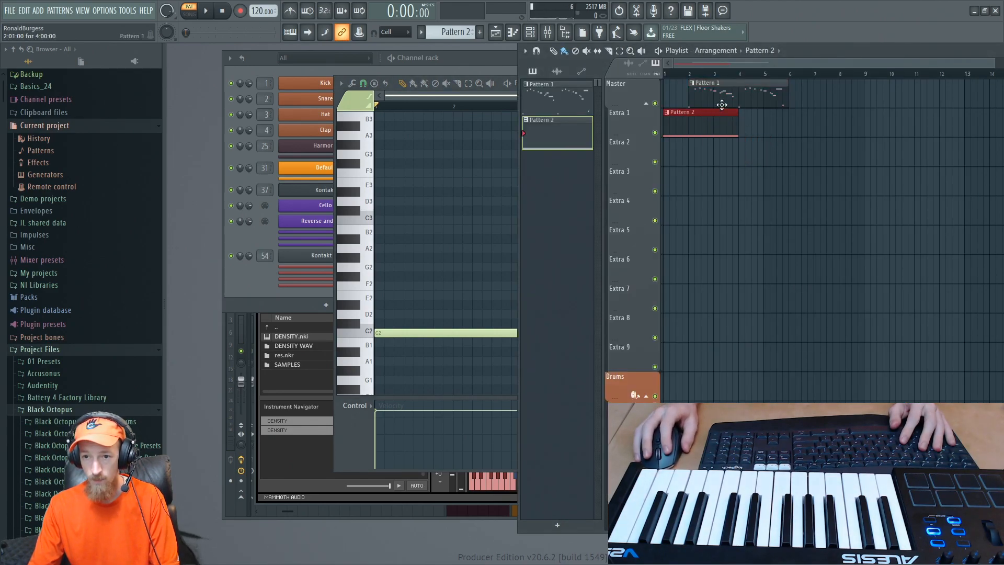
left_click_drag(722, 105, 773, 99)
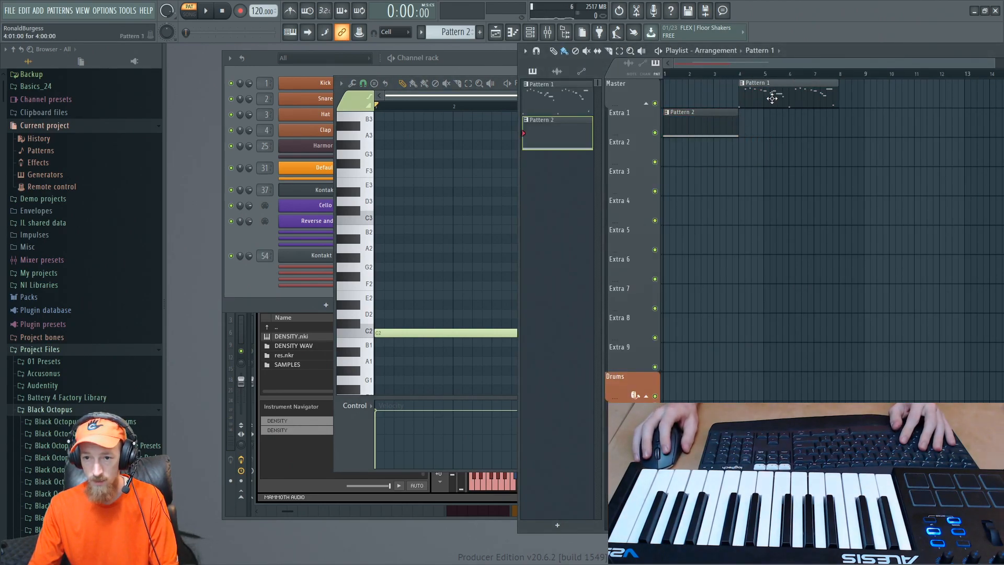
- Play the arrangement from the start and check the Reverse and boom channel in the channel rack
key("space")
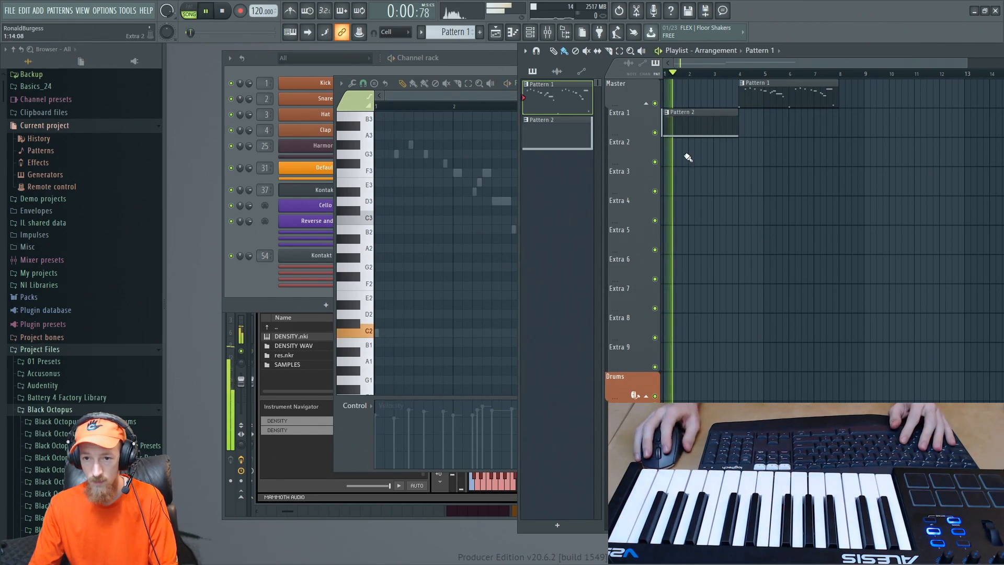
key("space")
key("space")
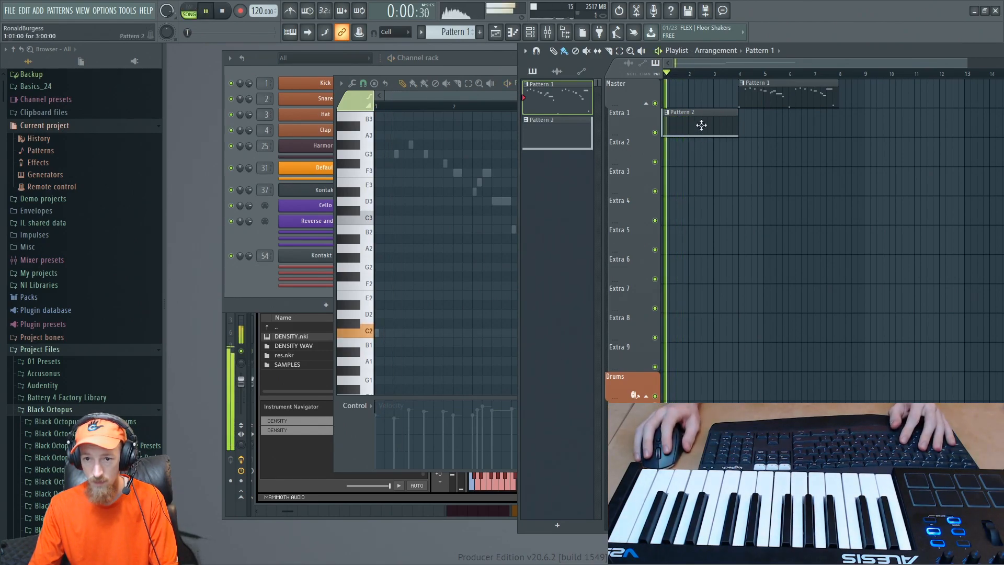
left_click(252, 242)
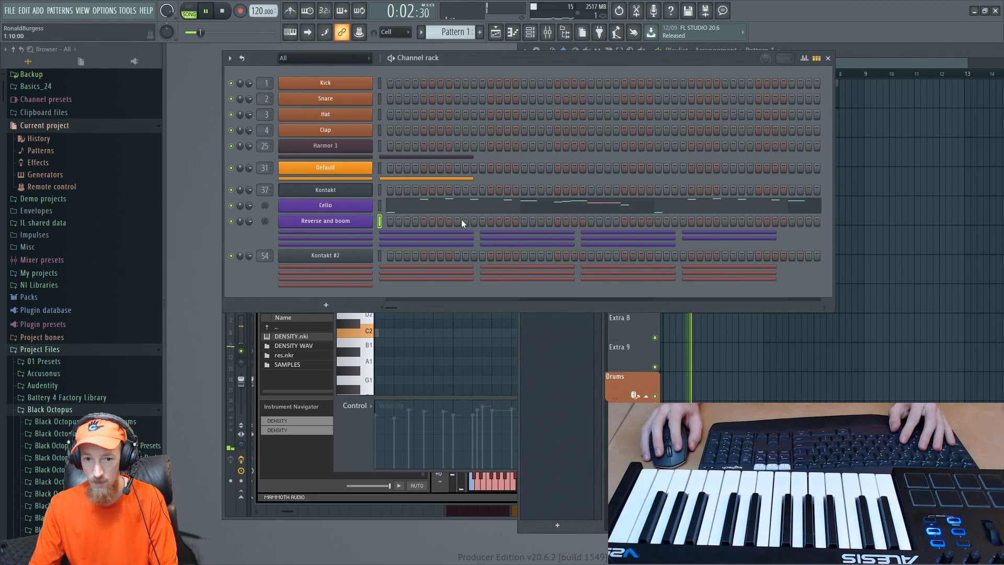
key("space")
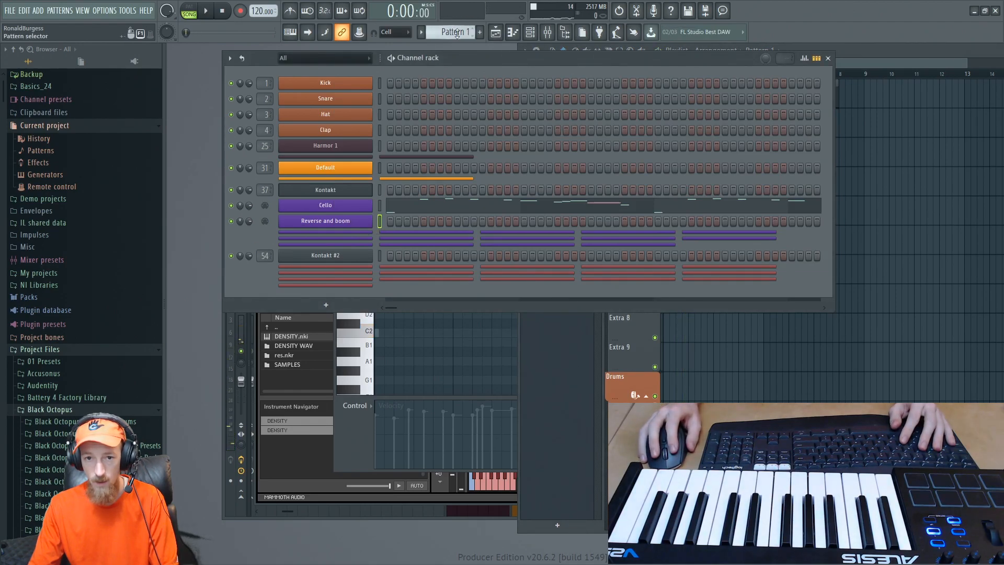
- Switch to Pattern 2, play it on its own, and bring up the main Kontakt instrument window
right_click(457, 34)
left_click(473, 50)
left_click(209, 12)
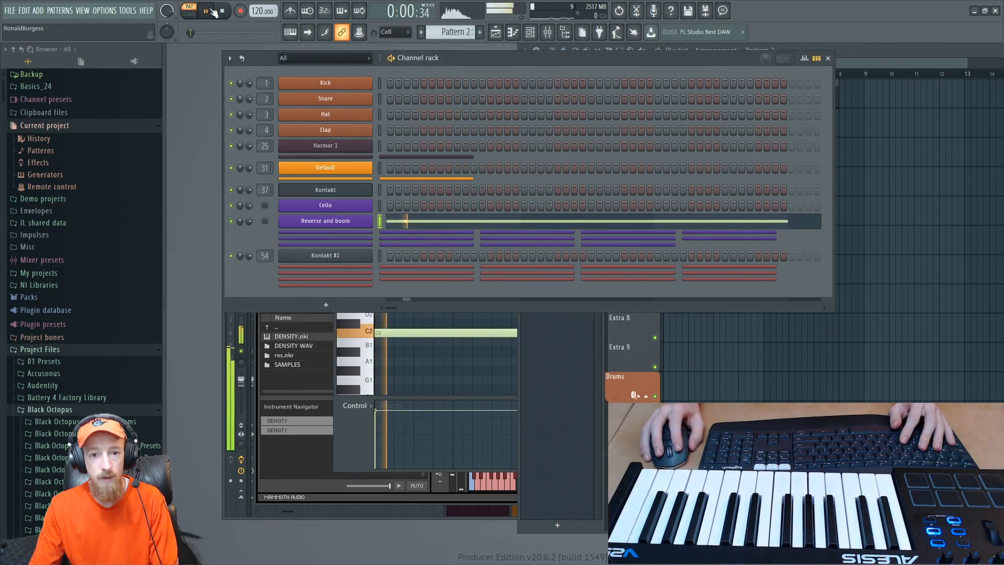
left_click(360, 440)
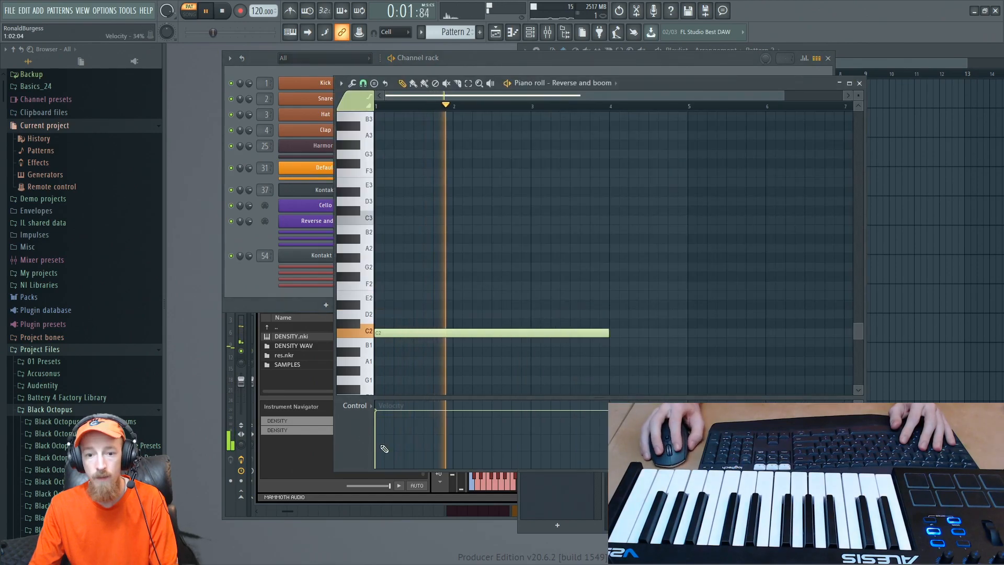
left_click(451, 497)
key("space")
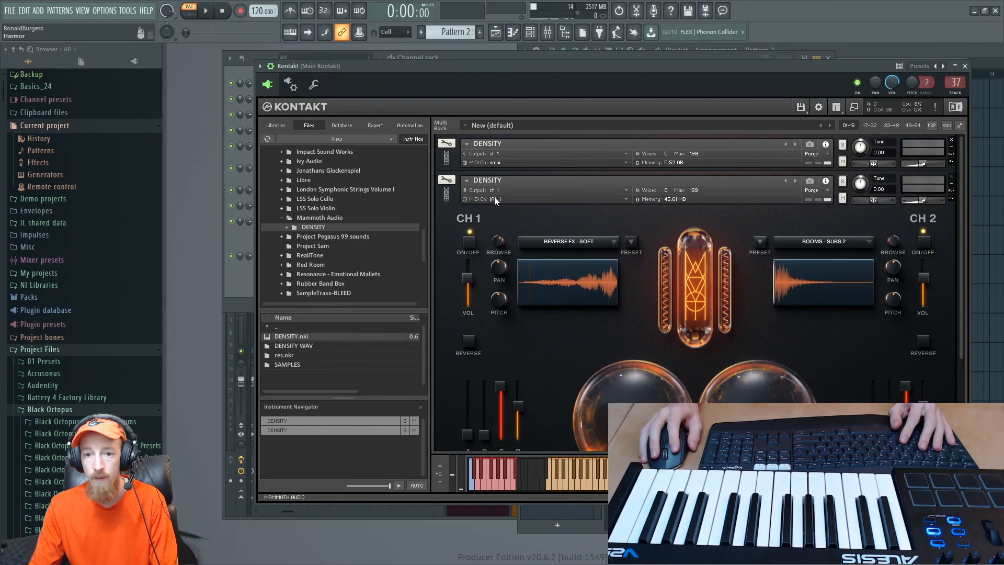
- Set the first DENSITY instrument's MIDI channel to Port A channel 1 and the second one's to Port A channel 2
left_click(501, 163)
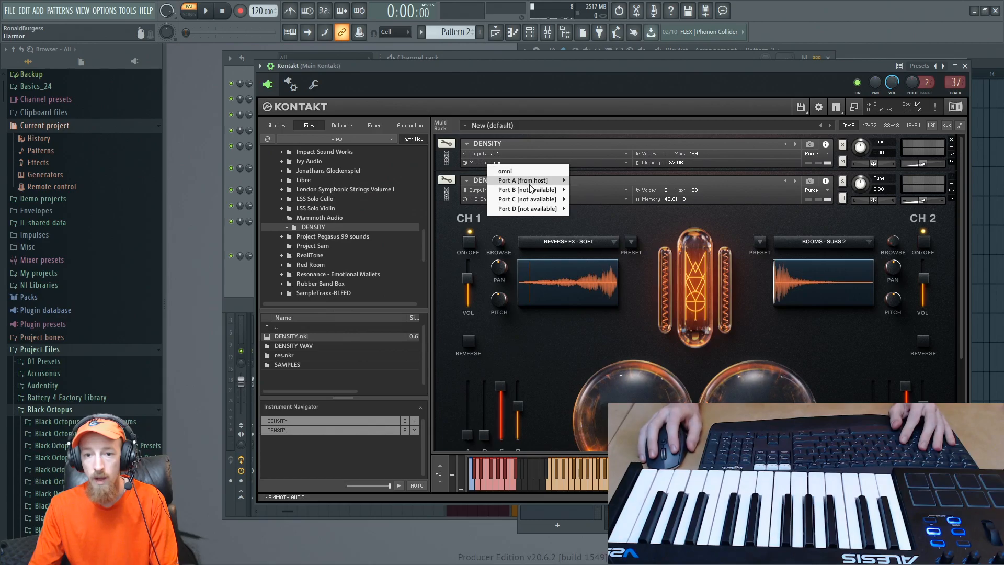
mouse_move(533, 181)
left_click(581, 181)
left_click(503, 199)
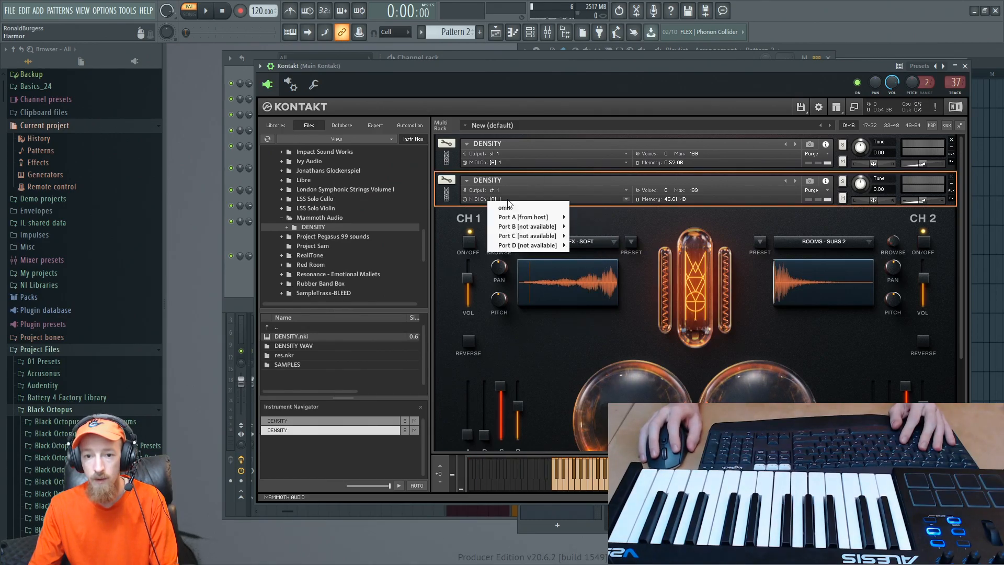
mouse_move(533, 217)
left_click(586, 227)
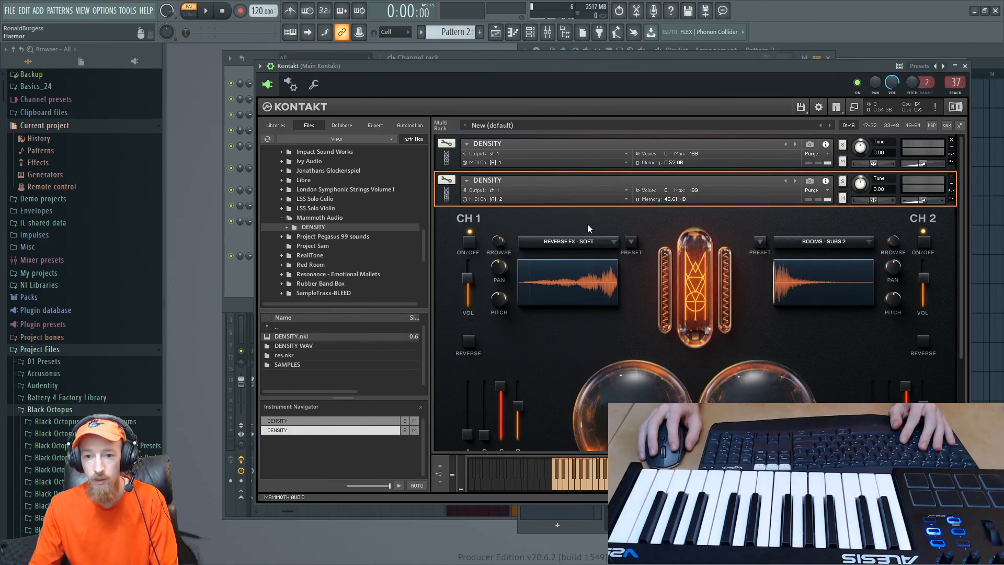
- Play Pattern 2 while watching the second DENSITY instrument and the note's playback in the channel rack
left_click_drag(420, 72, 415, 72)
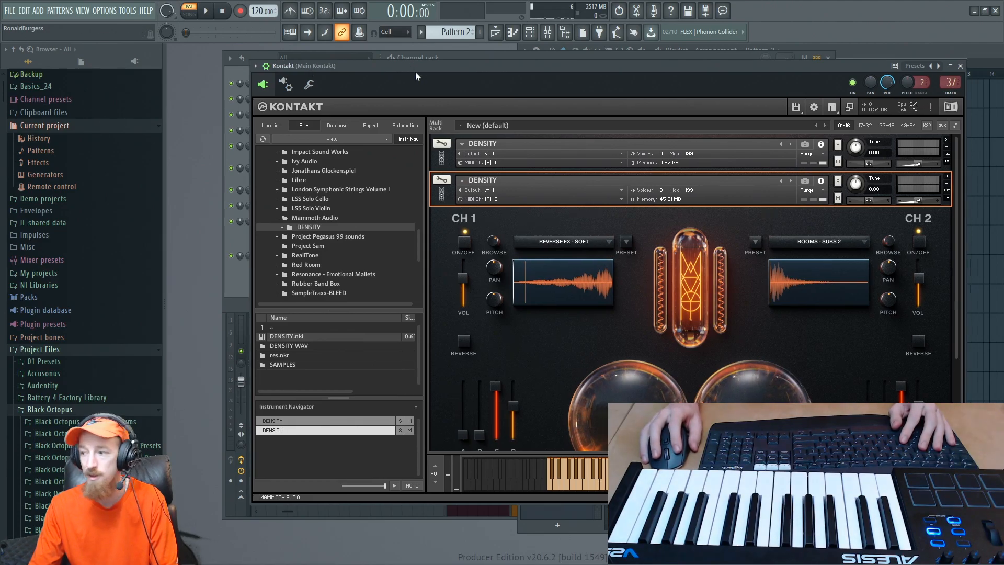
left_click_drag(485, 64, 478, 73)
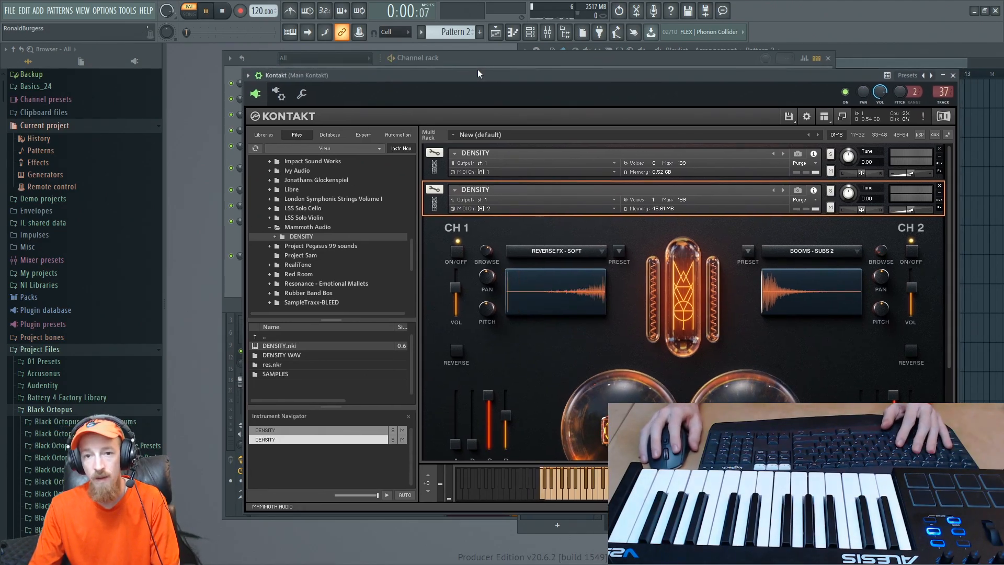
left_click(210, 15)
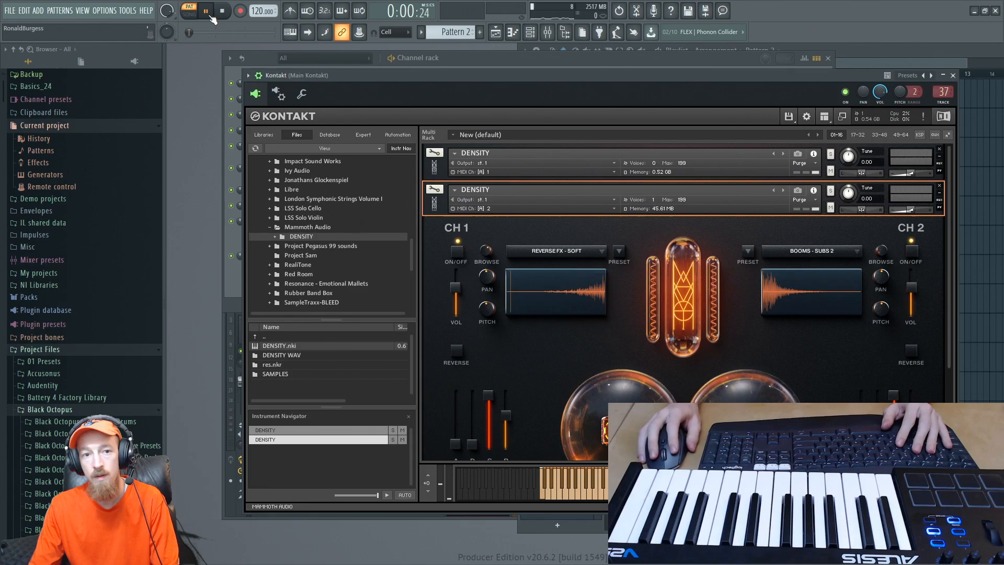
left_click(614, 56)
key("space")
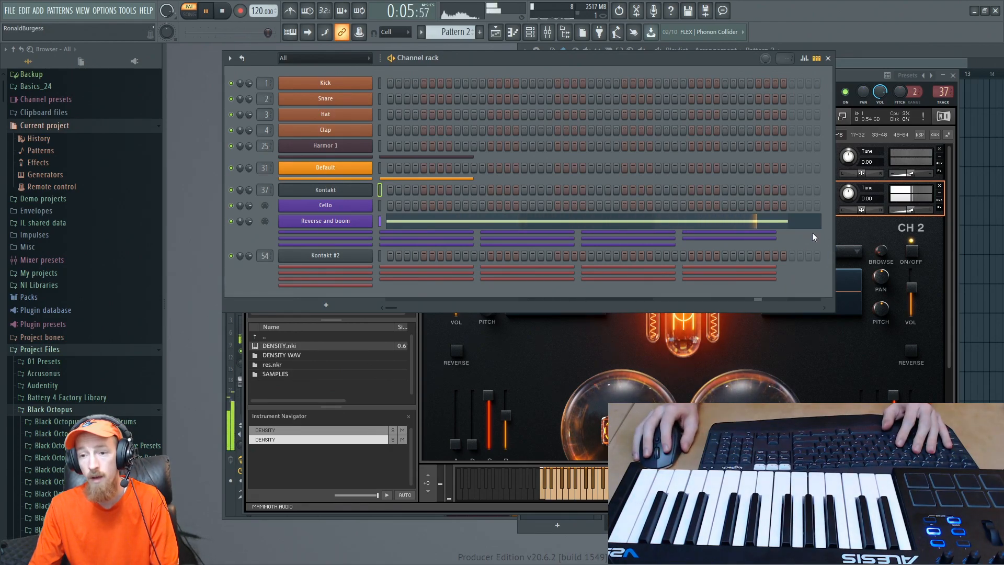
key("space")
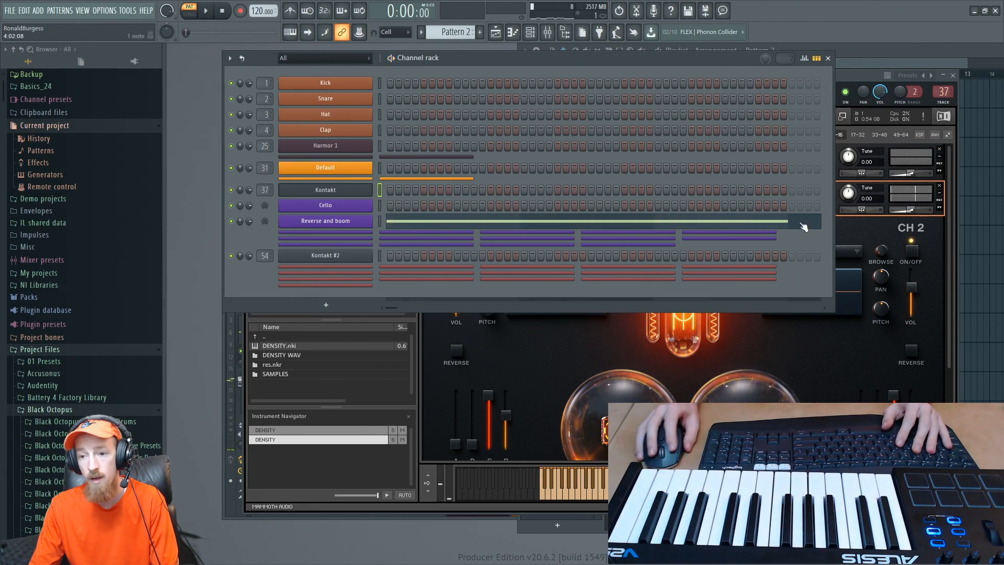
- Try the Reverse and boom C2 note at four bars, audition it, and return it to three bars
left_click(721, 223)
left_click_drag(608, 333, 688, 333)
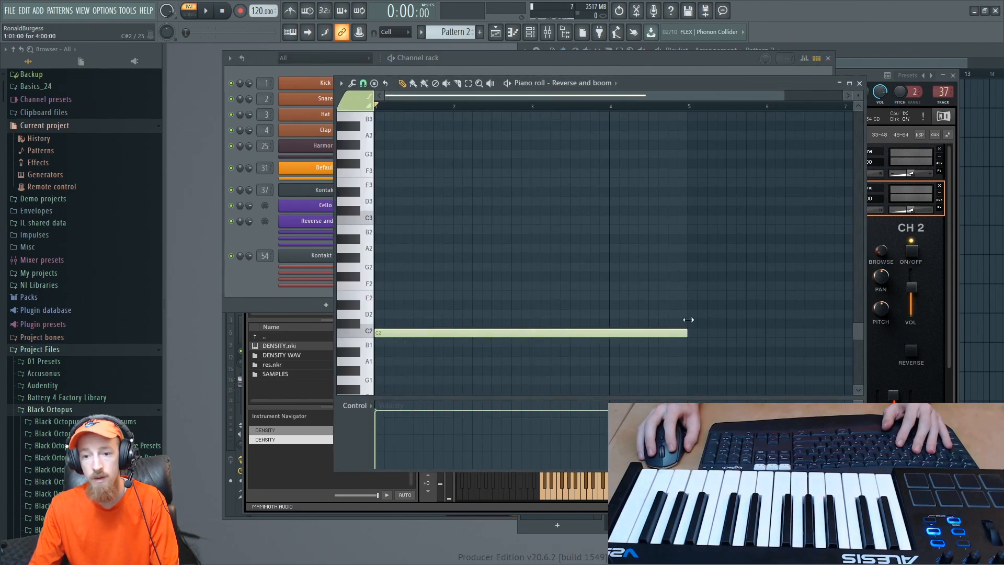
key("space")
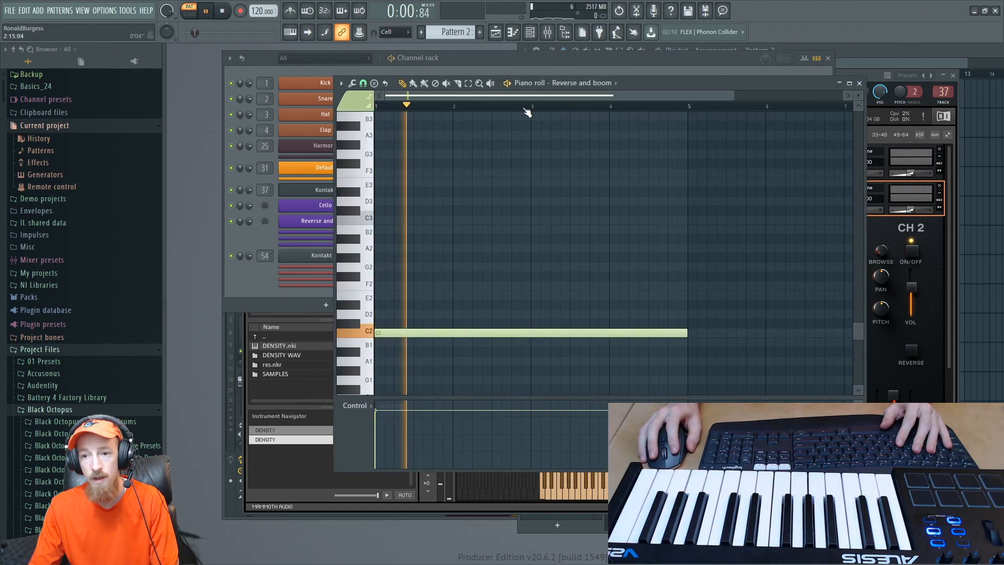
left_click(534, 106)
key("space")
key("space")
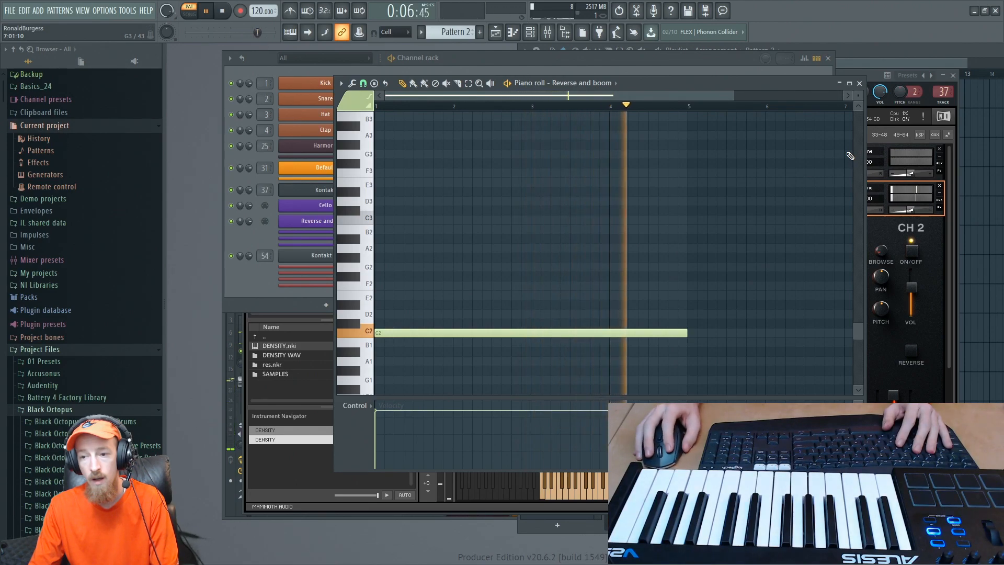
key("space")
left_click_drag(687, 333, 609, 333)
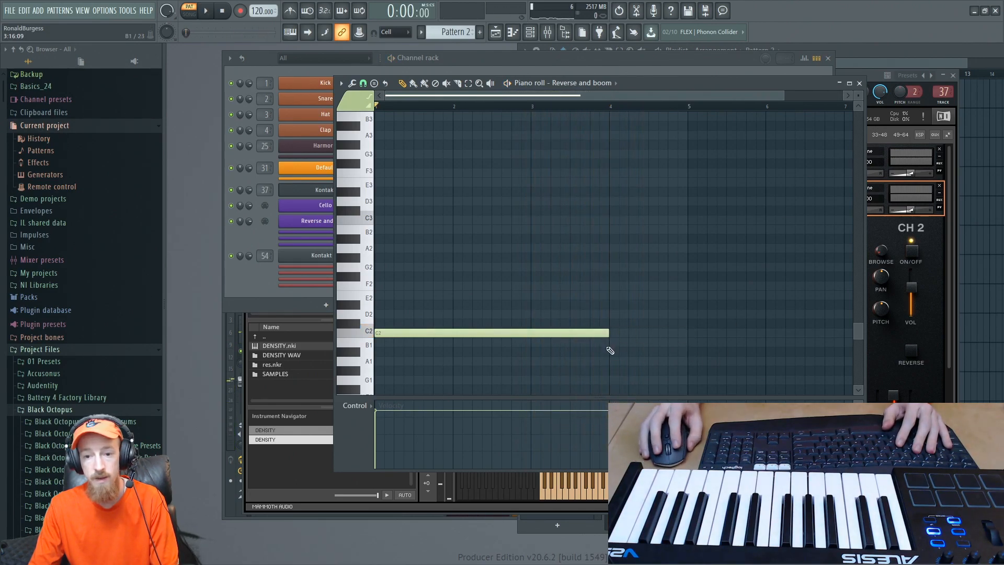
- Load the one-shot REVERSE FX - TAIL sound into CH 1 of the second DENSITY instrument and audition several keys
left_click(478, 507)
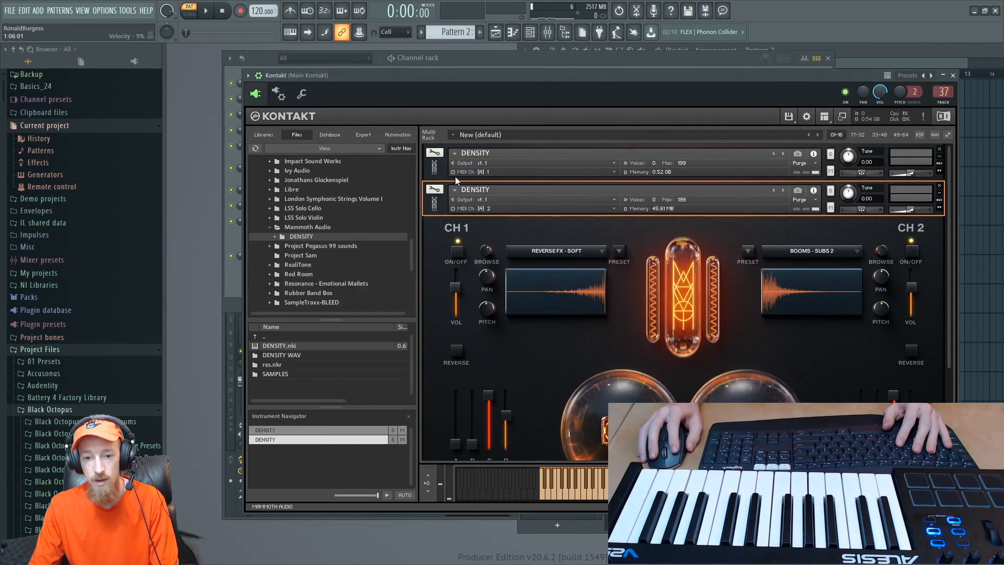
left_click(441, 212)
left_click(444, 210)
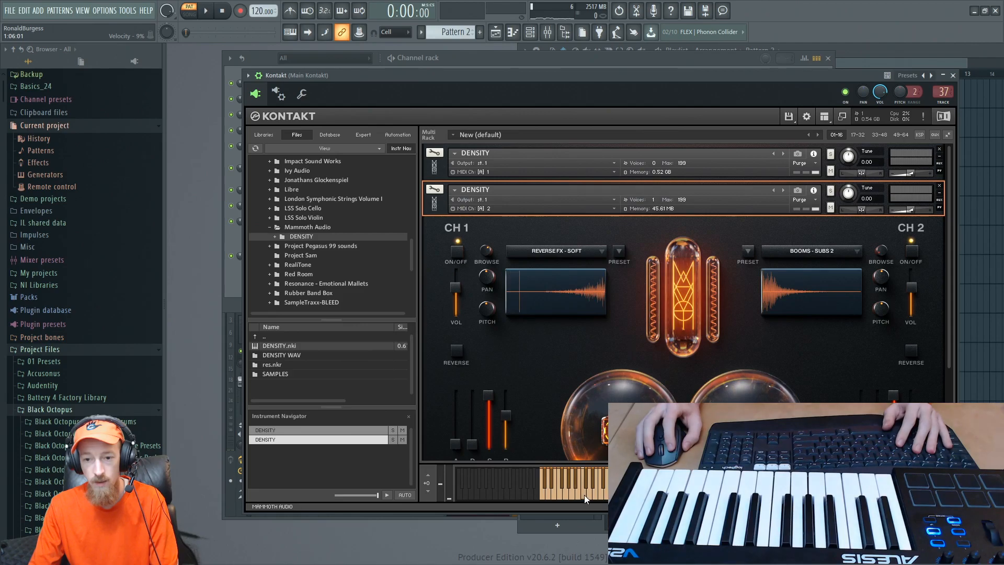
left_click(602, 491)
left_click(599, 251)
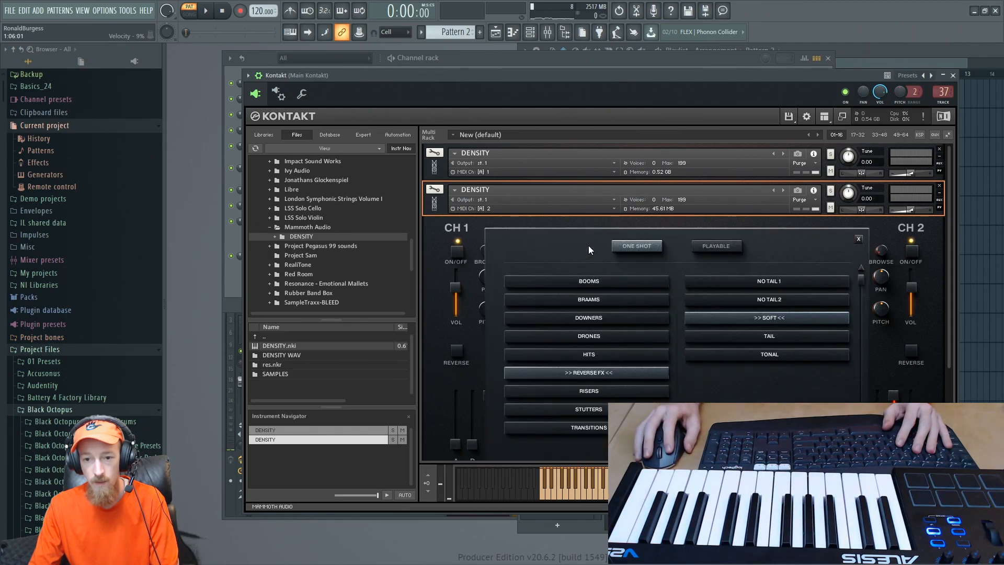
left_click(786, 334)
left_click(578, 484)
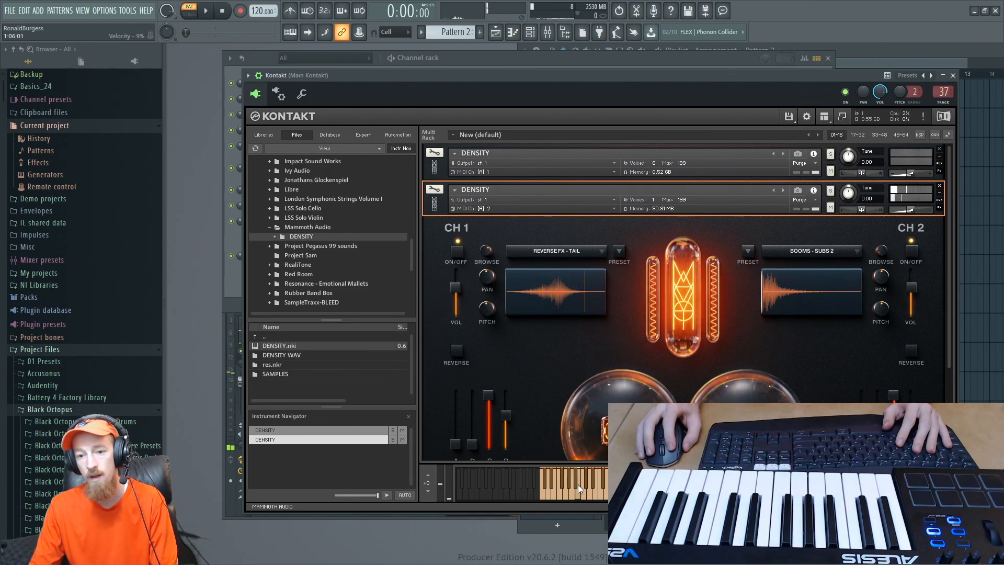
left_click(586, 489)
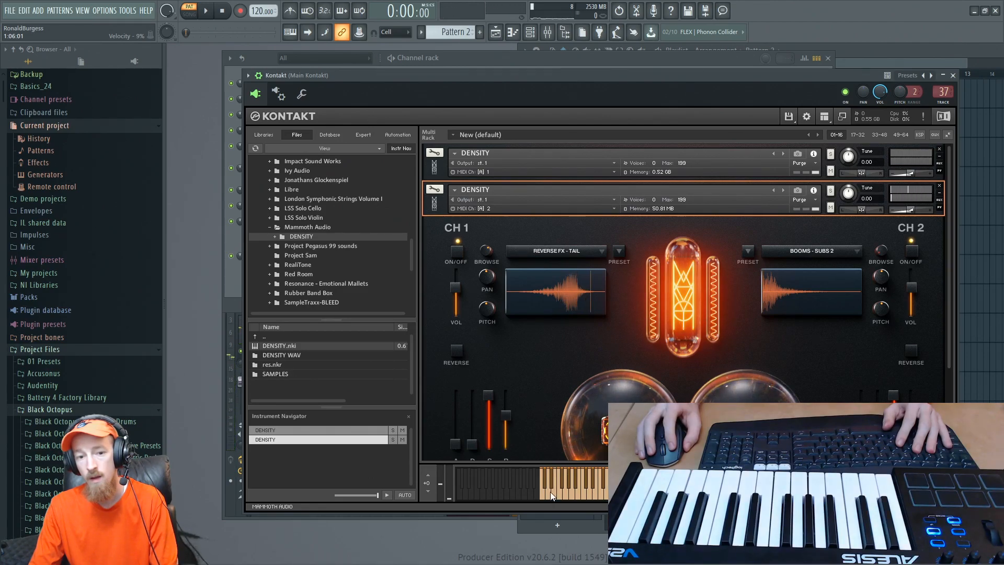
- Look through the DENSITY library folder and its DENSITY WAV subfolder in Kontakt's file browser
left_click(297, 357)
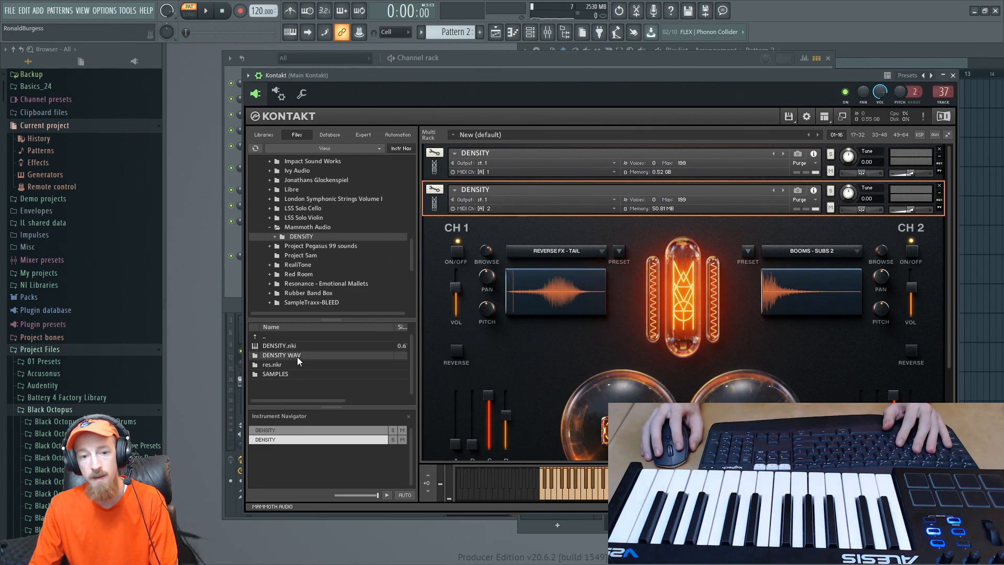
left_click(285, 376)
left_click(285, 365)
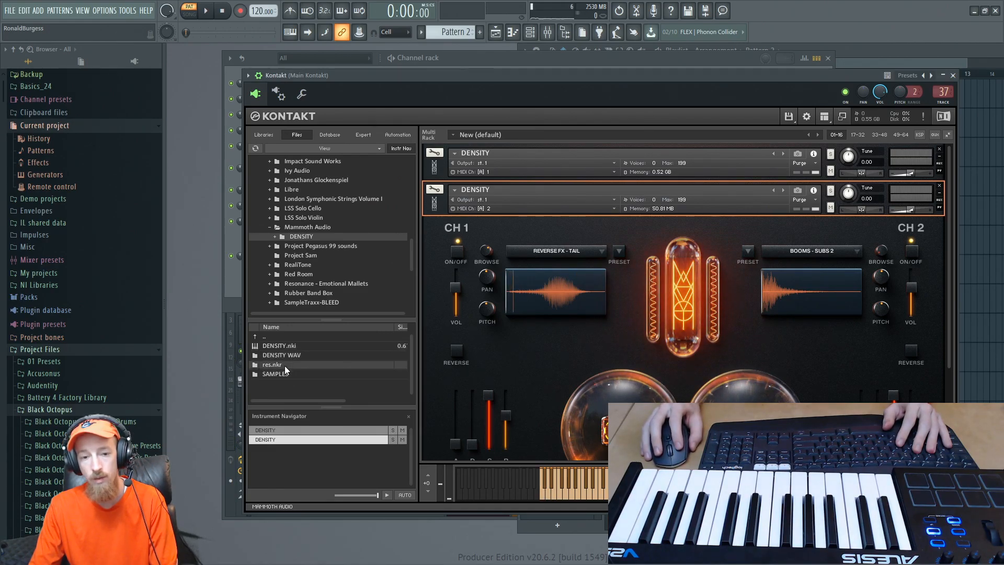
left_click(282, 374)
left_click(285, 357)
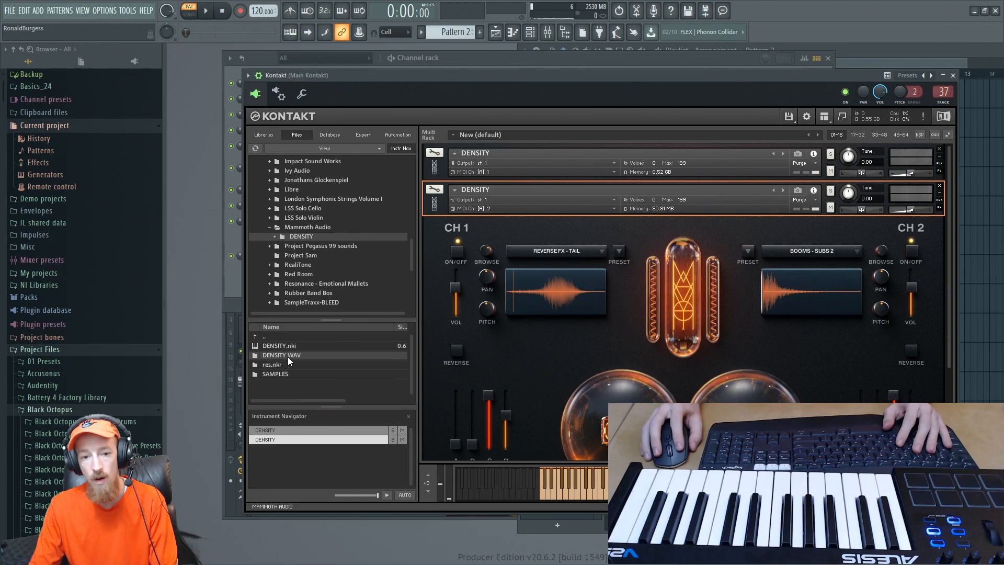
double_click(288, 357)
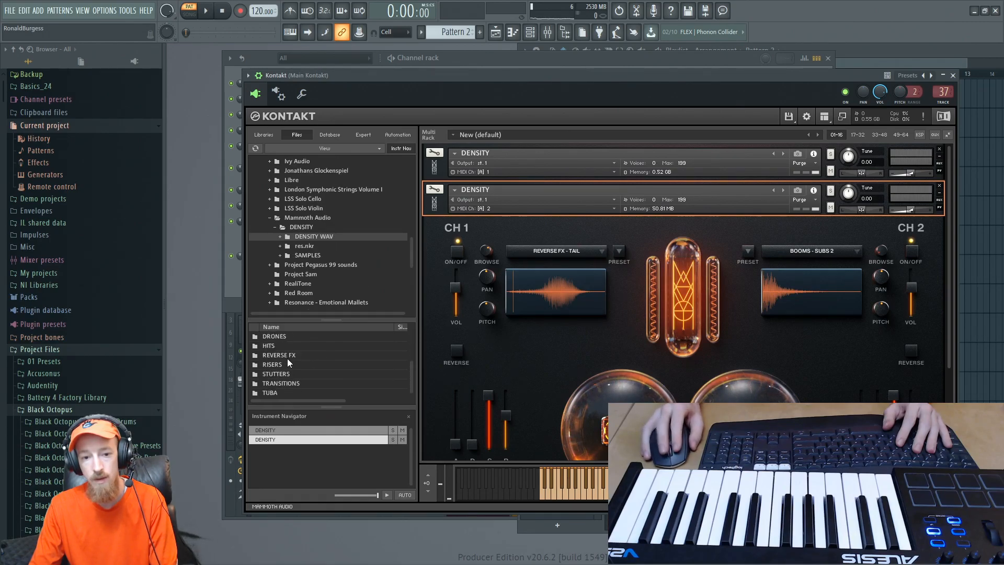
double_click(278, 336)
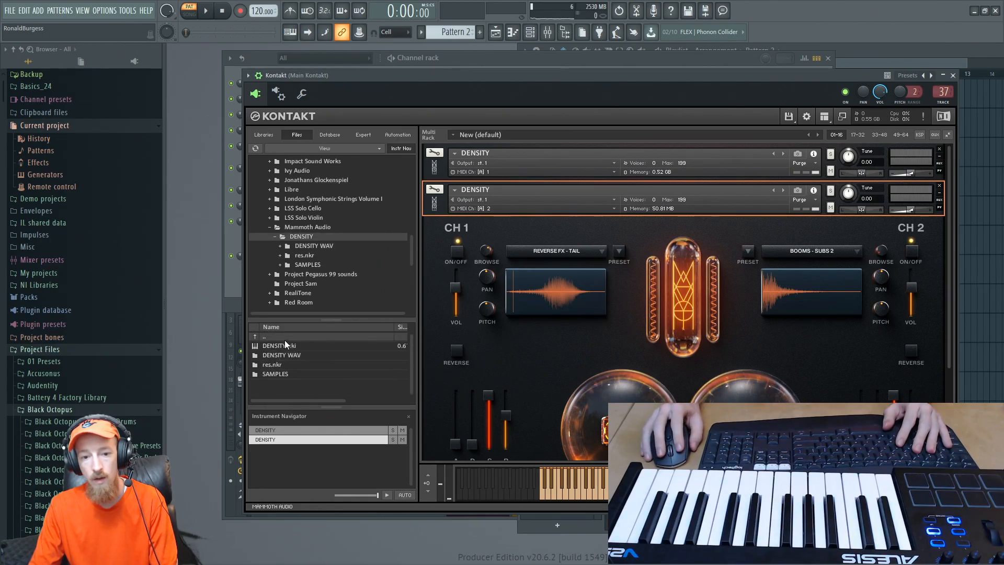
- Open the DENSITY WAV folder in File Explorer and go into its REVERSE FX subfolder
left_click(282, 356)
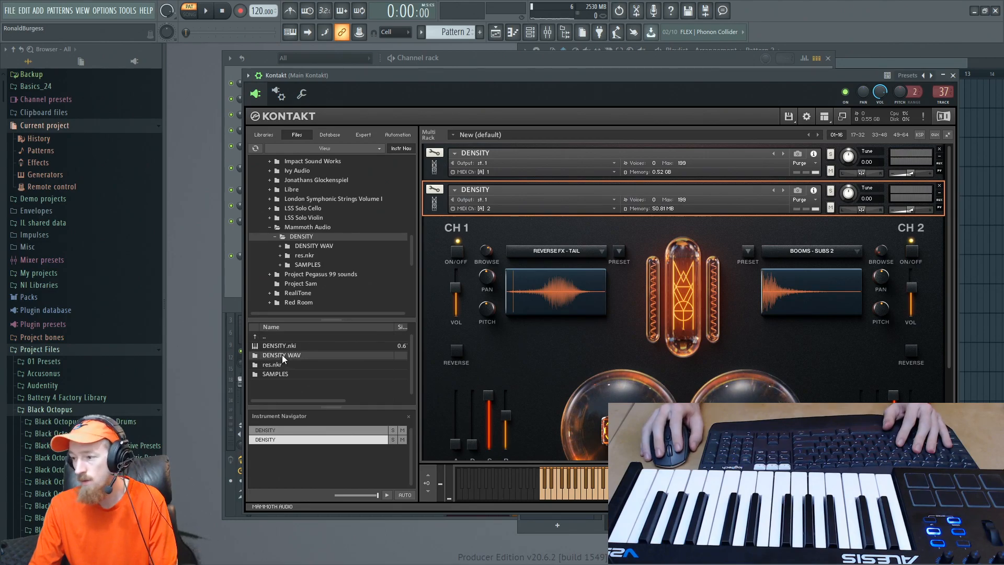
right_click(281, 355)
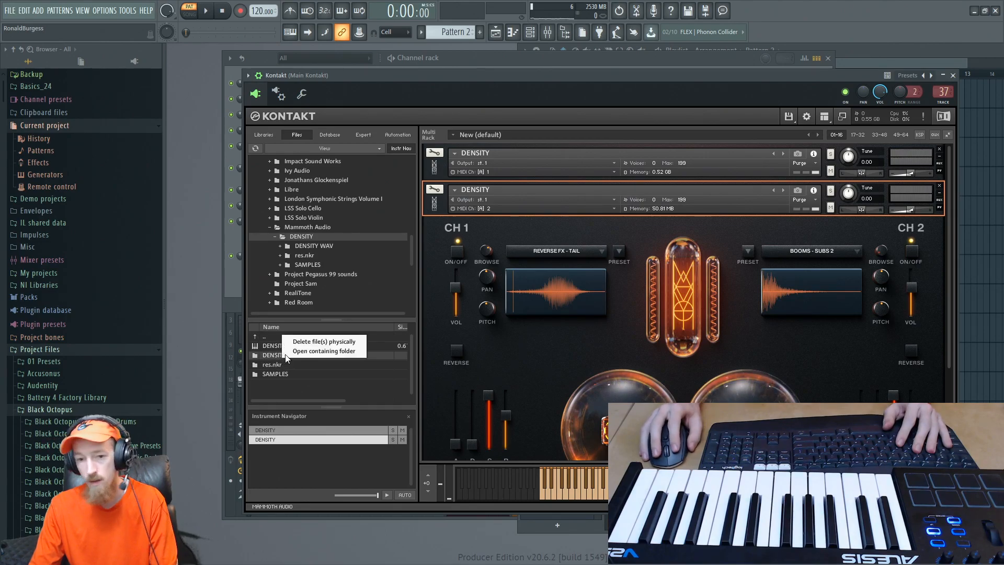
left_click(344, 353)
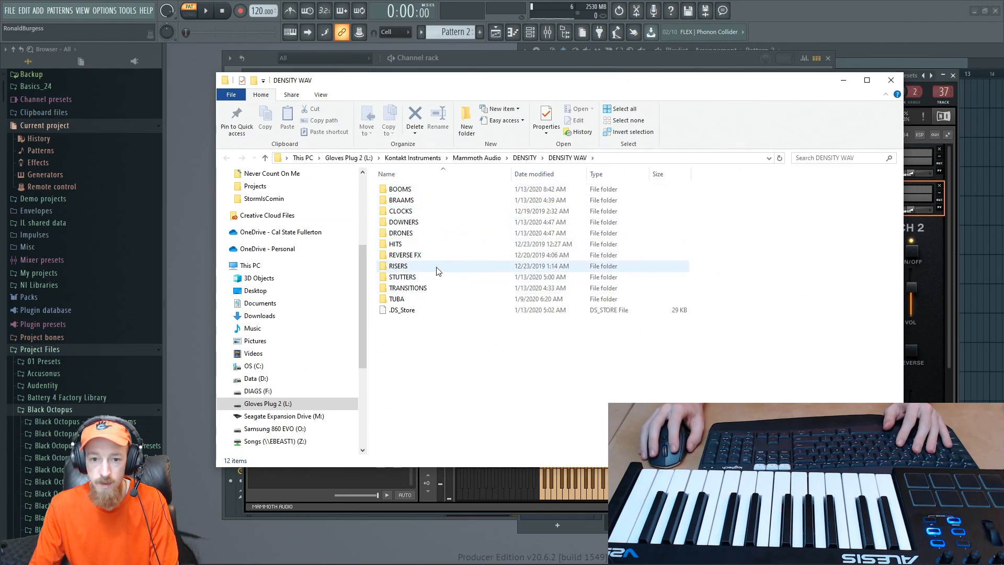
double_click(419, 255)
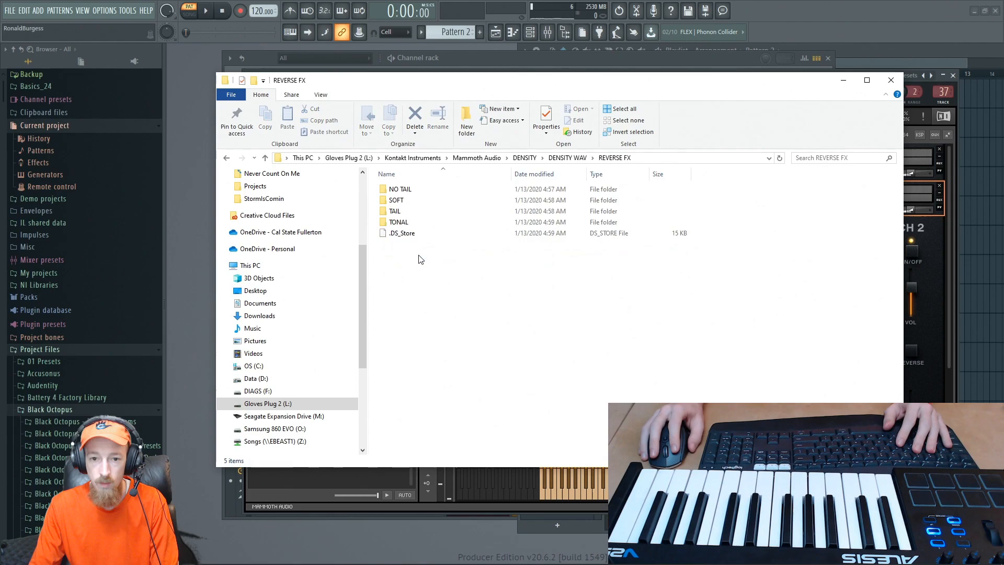
- Look through the TAIL samples in REVERSE FX and return to the DENSITY WAV folder
double_click(420, 212)
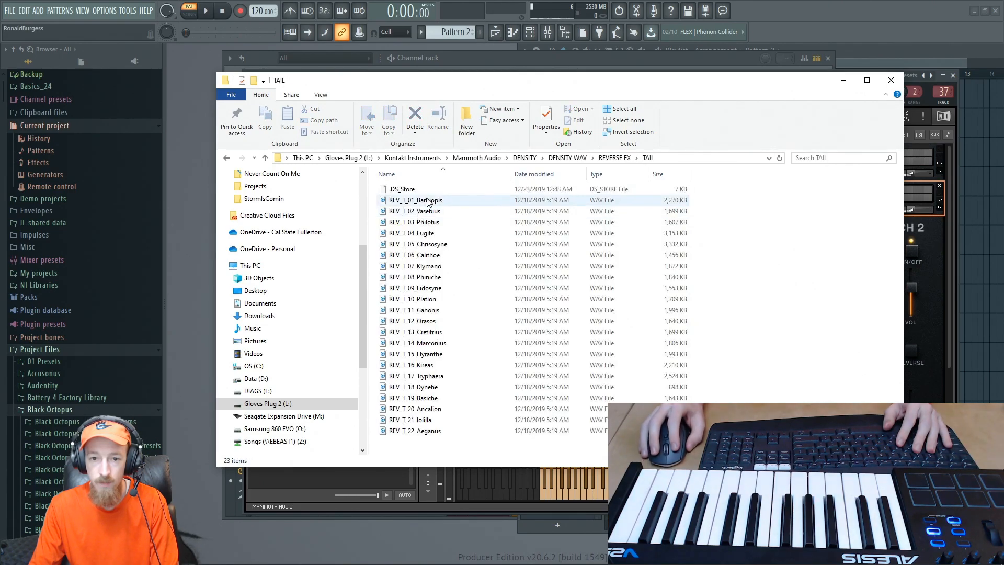
left_click(607, 158)
left_click(570, 158)
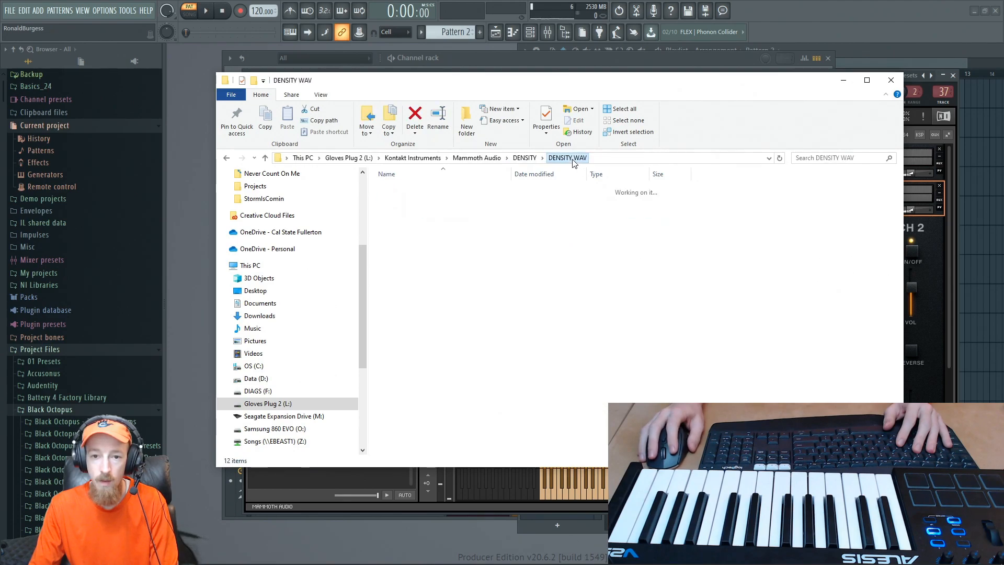
left_click(524, 158)
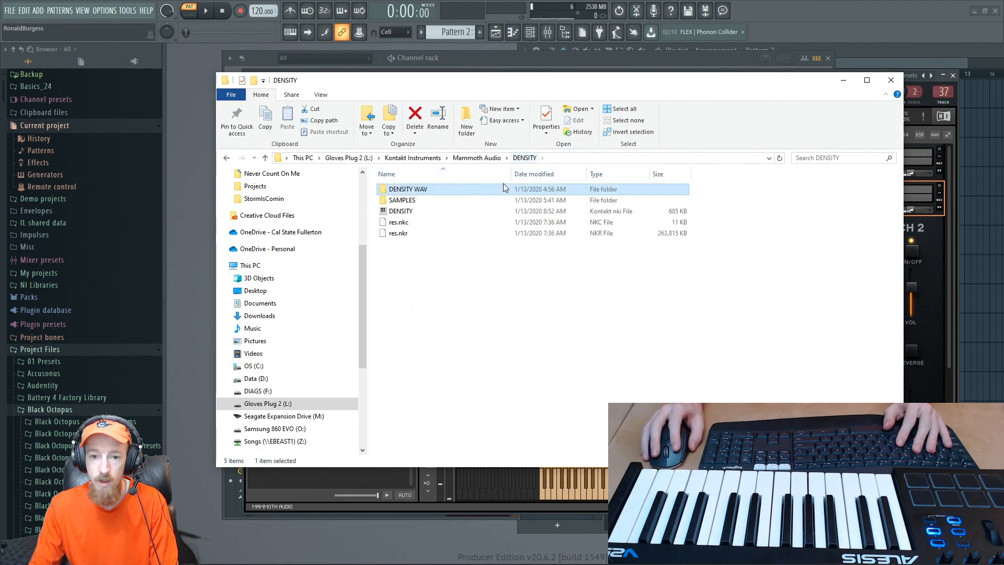
double_click(433, 189)
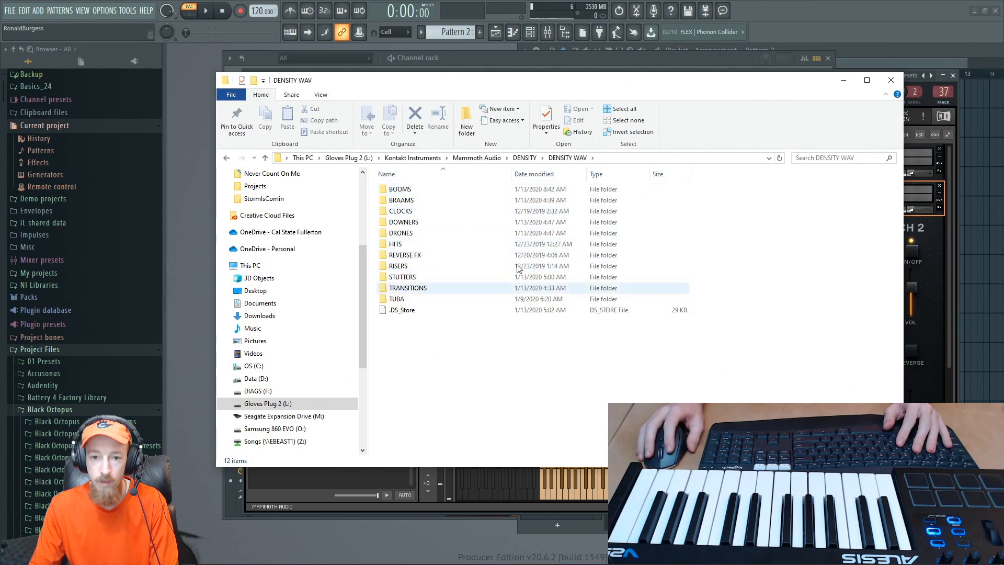
- Copy the DENSITY WAV folder's path, switch to FL Studio and add it to the browser's extra search folders
left_click(614, 159)
key("ctrl+c")
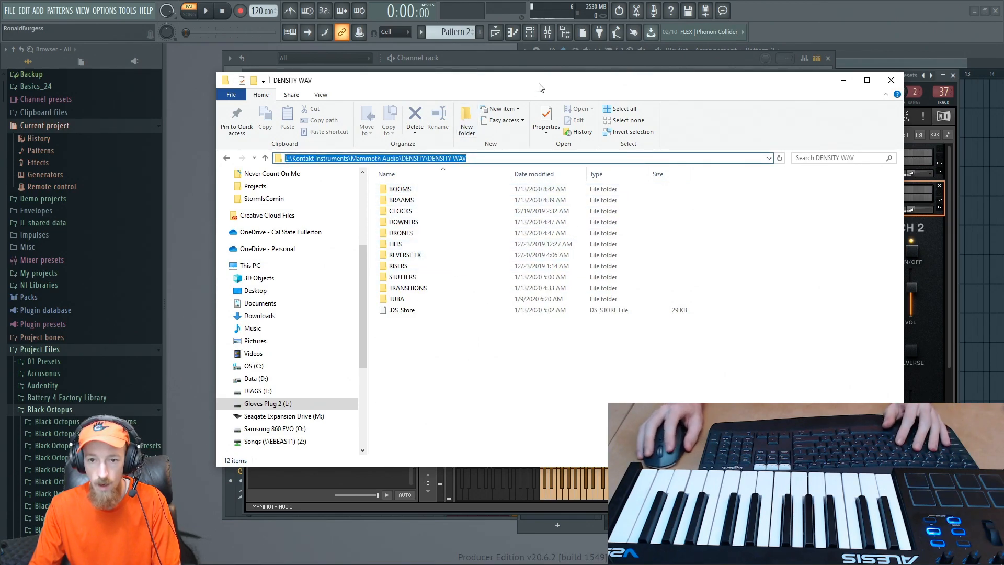
left_click(891, 80)
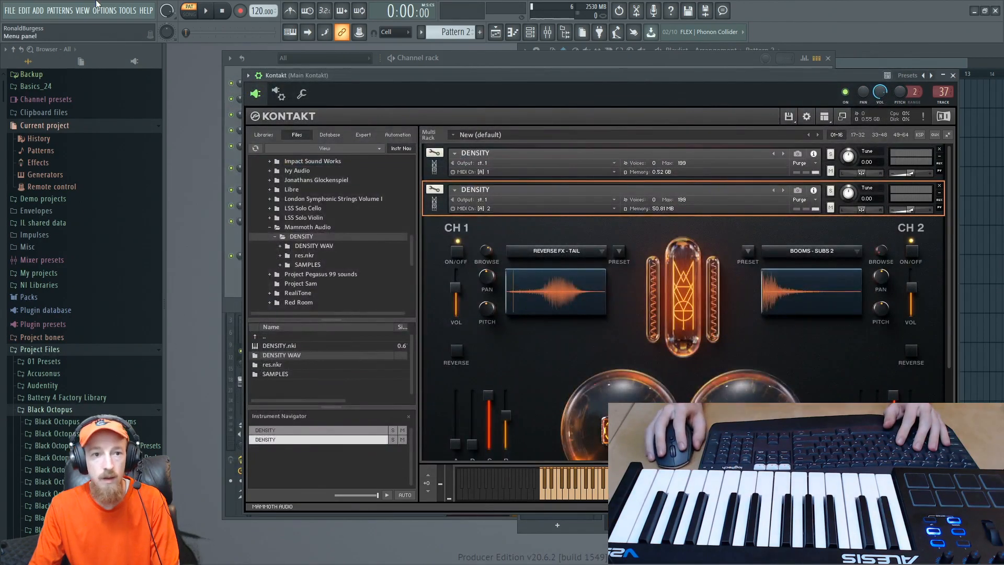
left_click(104, 11)
left_click(118, 45)
left_click(466, 115)
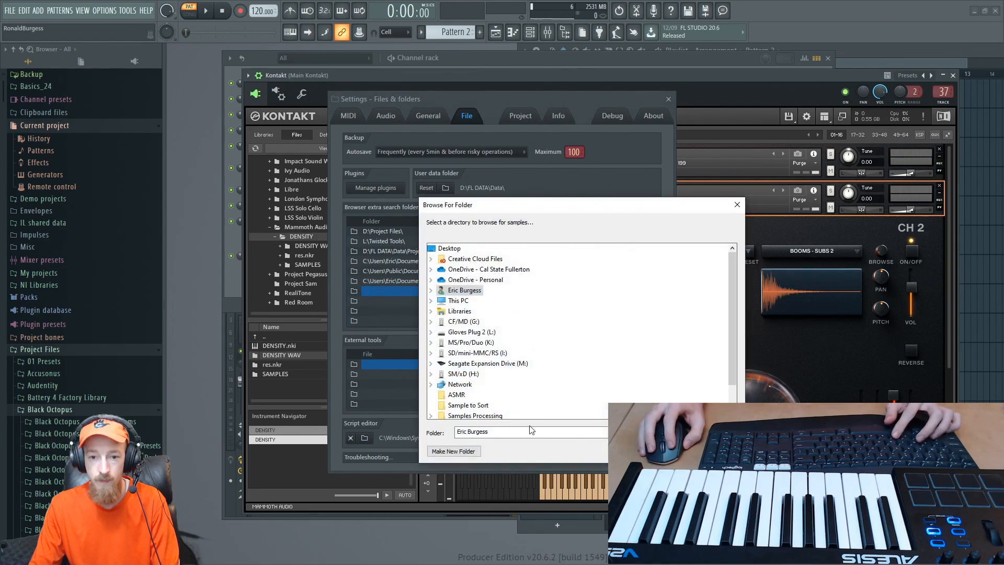
key("ctrl+v")
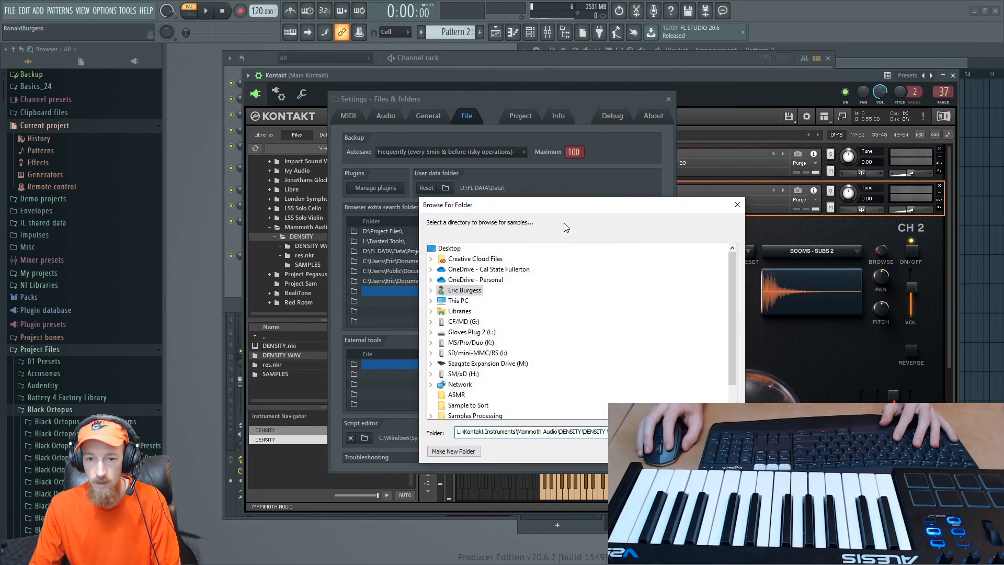
key("Return")
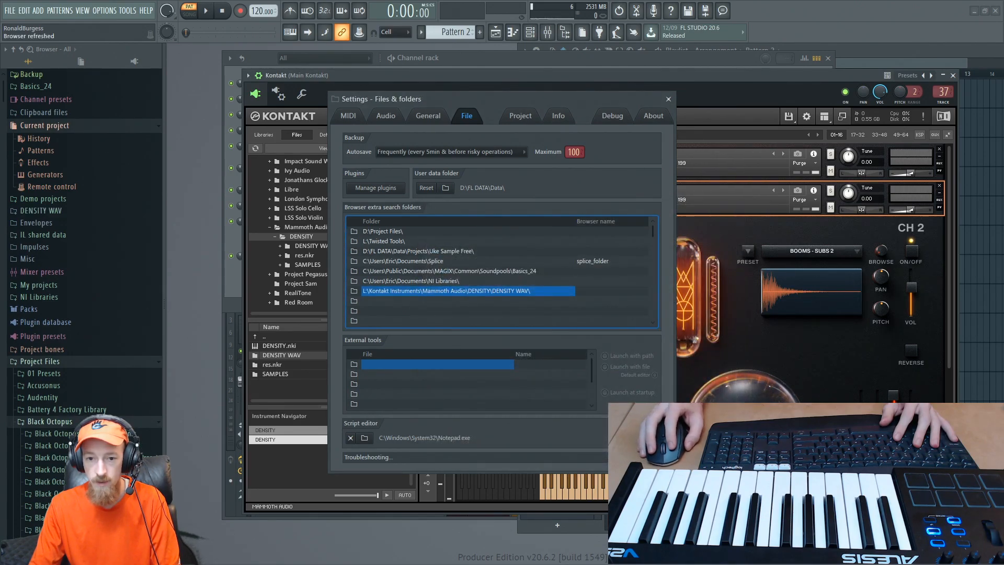
left_click(594, 294)
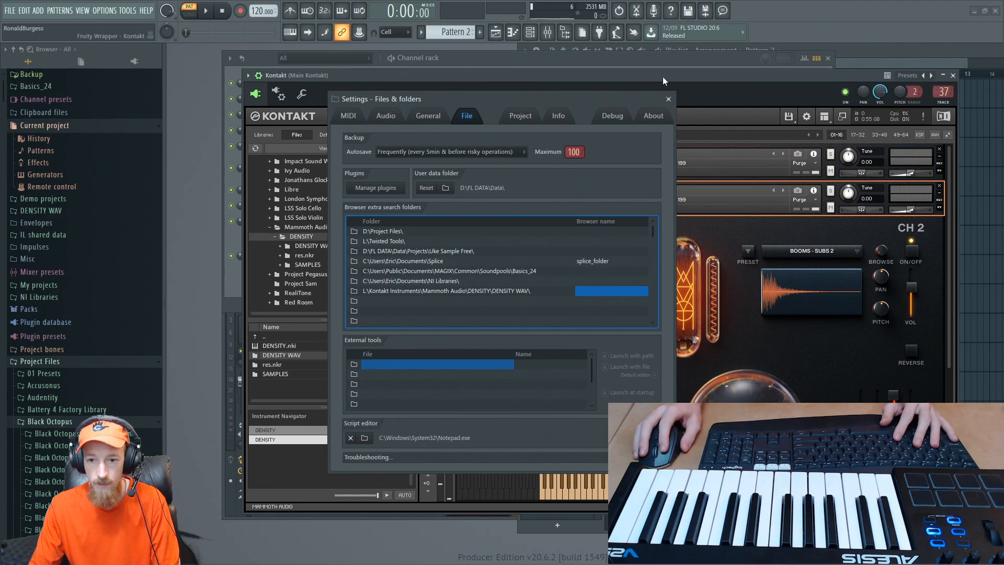
left_click(669, 99)
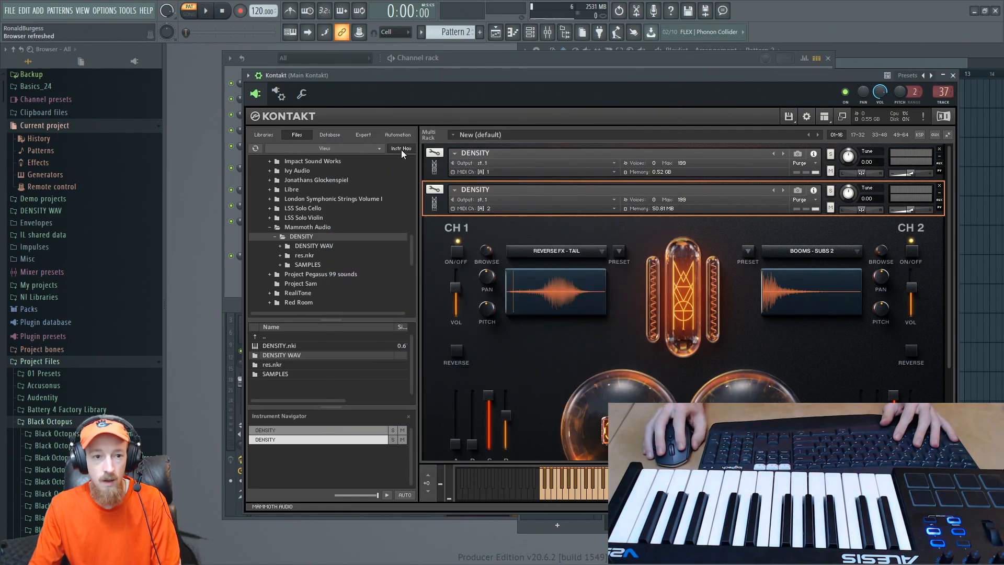
- Open the NO TAIL folder under DENSITY WAV's REVERSE FX in the browser and audition REV_NT_09_Sofrandras
left_click(76, 214)
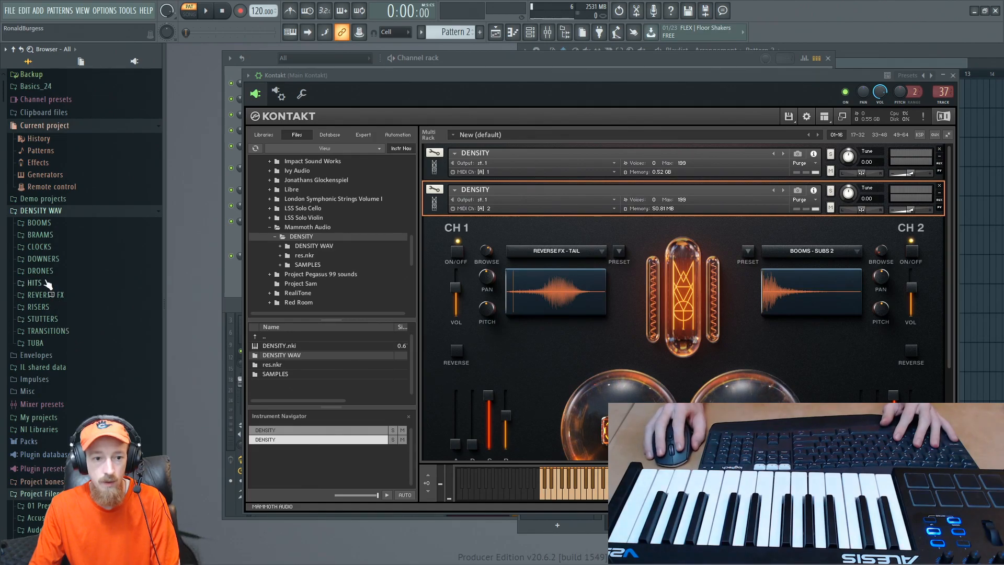
left_click(59, 294)
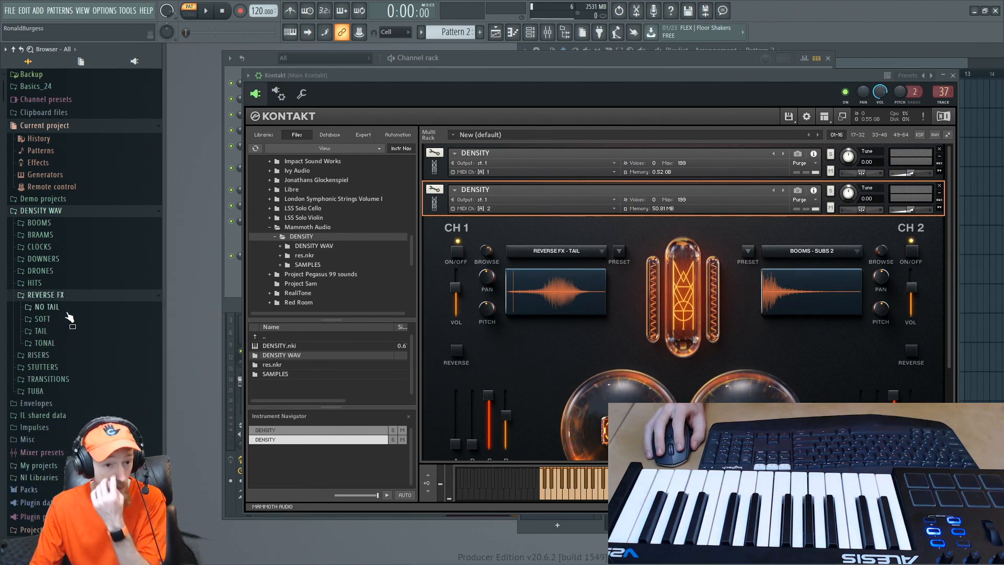
left_click(69, 308)
left_click(69, 285)
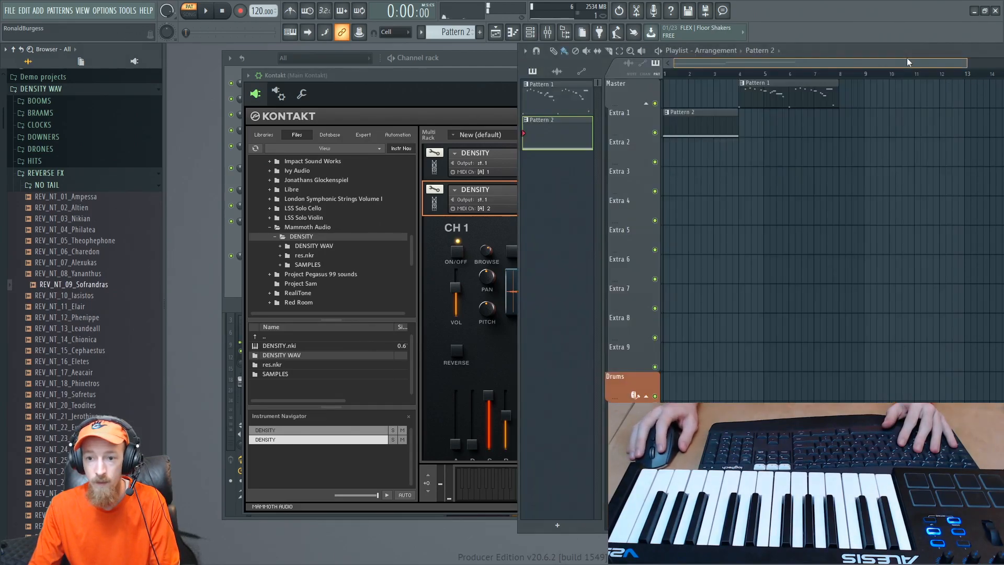
- Remove the Pattern 2 clip from the playlist and the second DENSITY instrument from the Kontakt rack
left_click(906, 57)
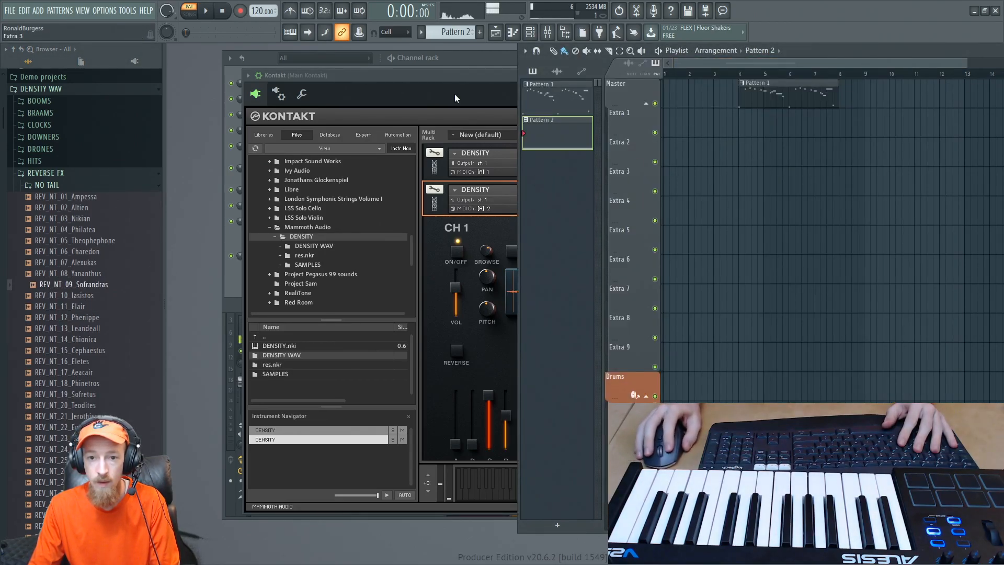
left_click(454, 93)
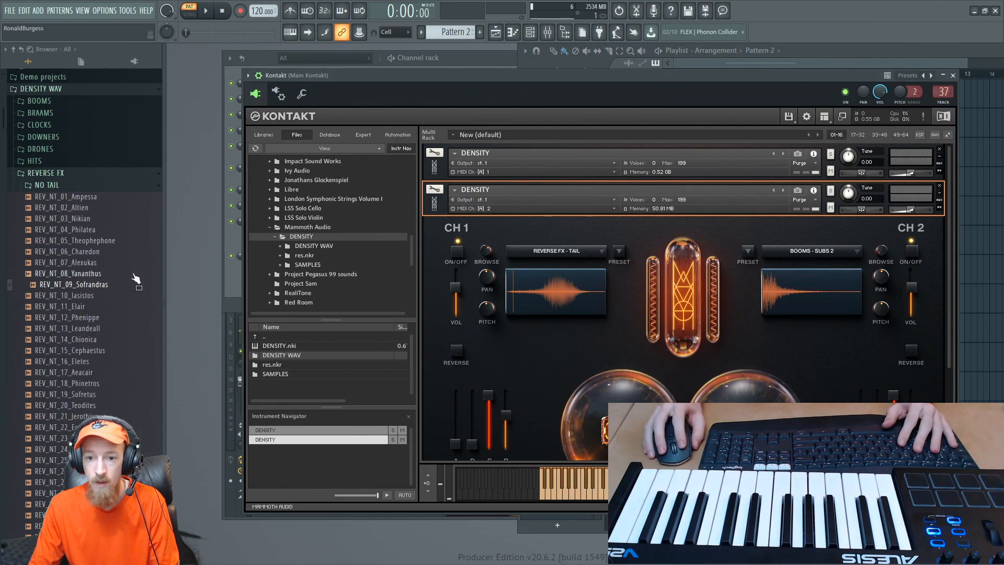
left_click(89, 319)
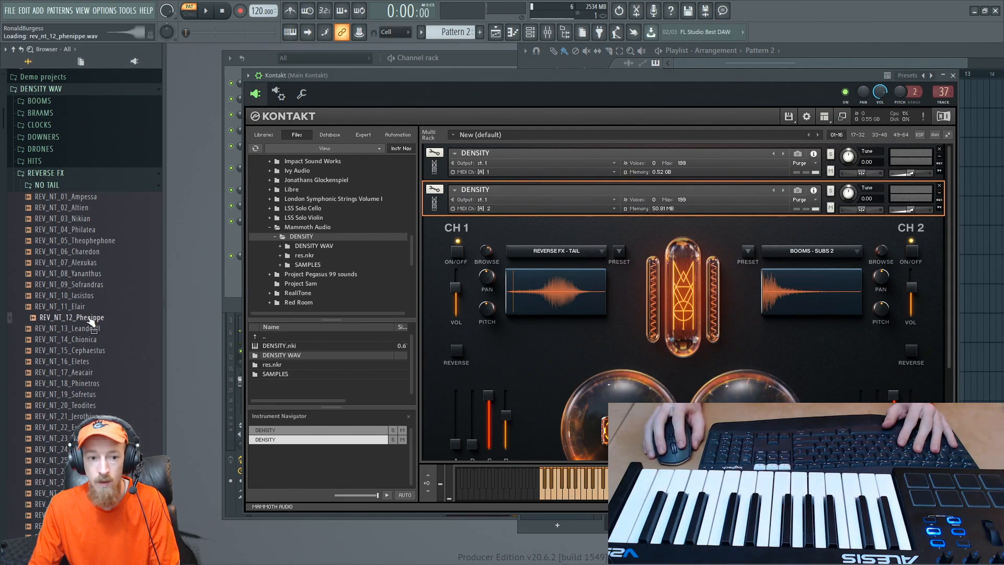
left_click(940, 186)
left_click(492, 324)
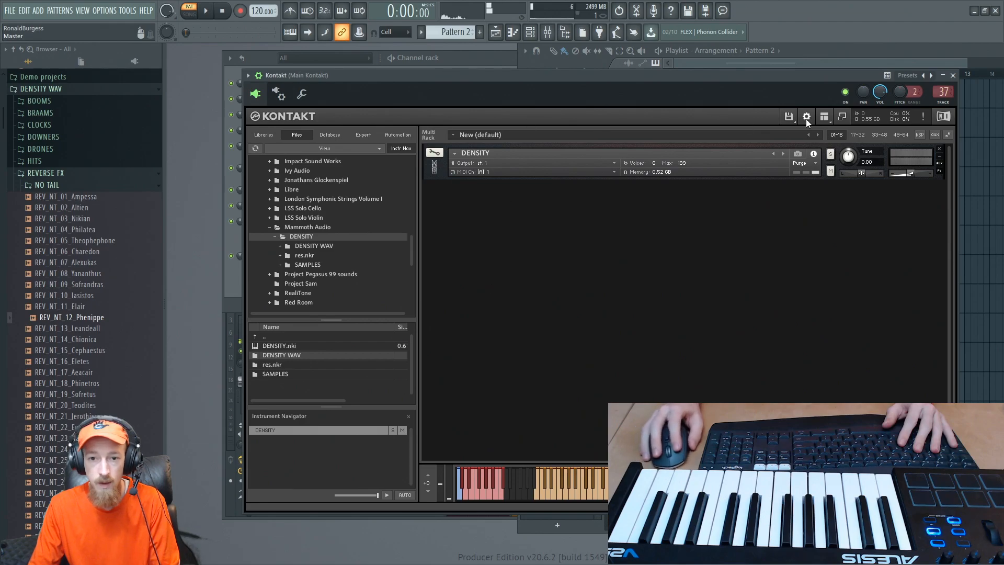
- Audition NO TAIL samples from REV_NT_16_Eletes through REV_NT_22_Eunothea, including REV_NT_19_Sofretus
left_click(74, 361)
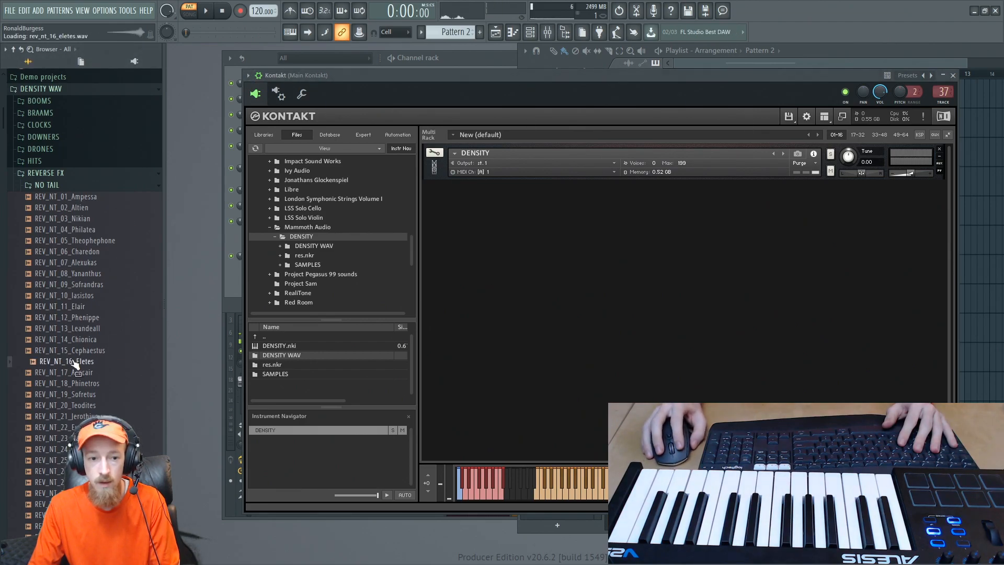
left_click(84, 395)
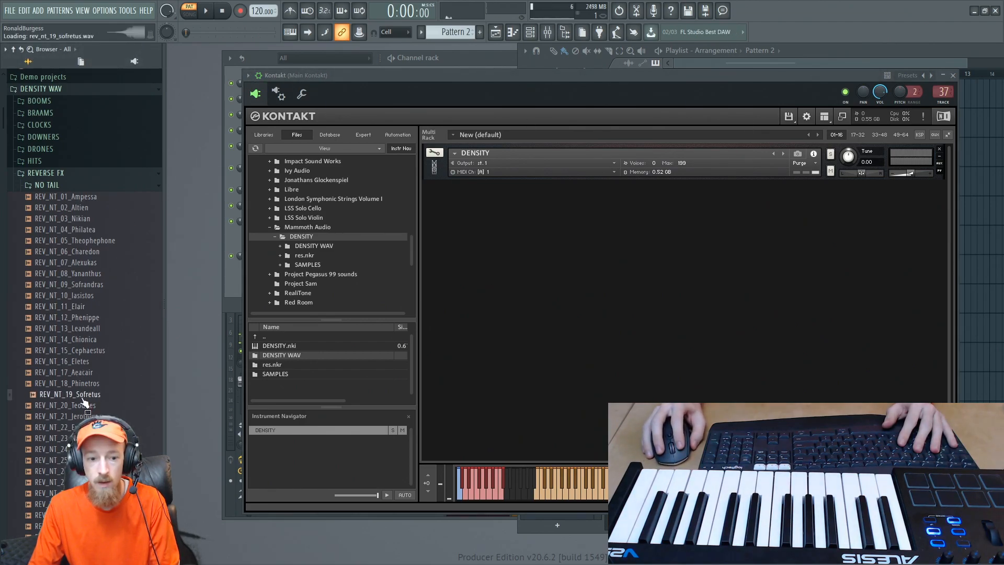
scroll(92, 358, "down", 6)
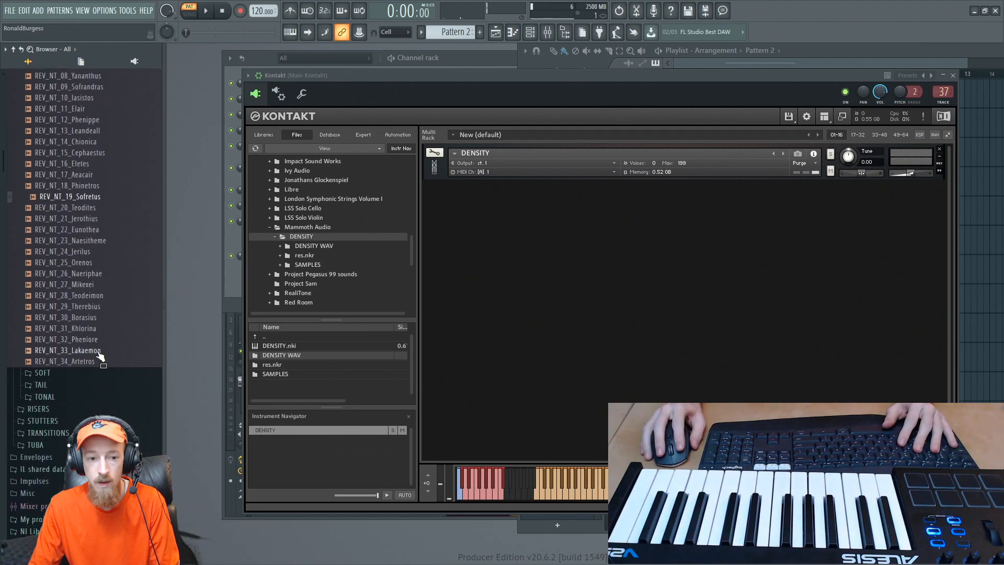
left_click(83, 209)
left_click(83, 220)
left_click(83, 230)
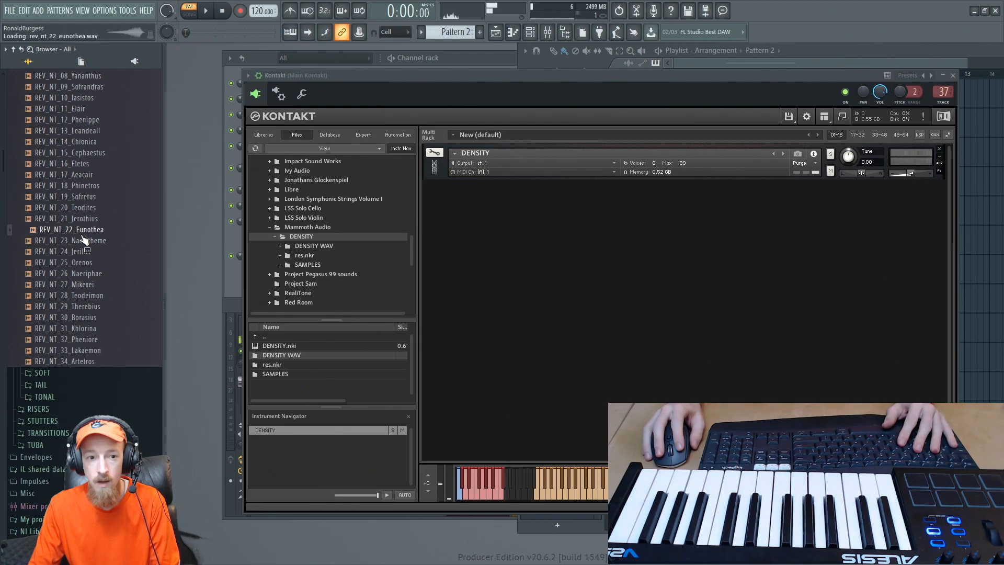
scroll(84, 235, "up", 6)
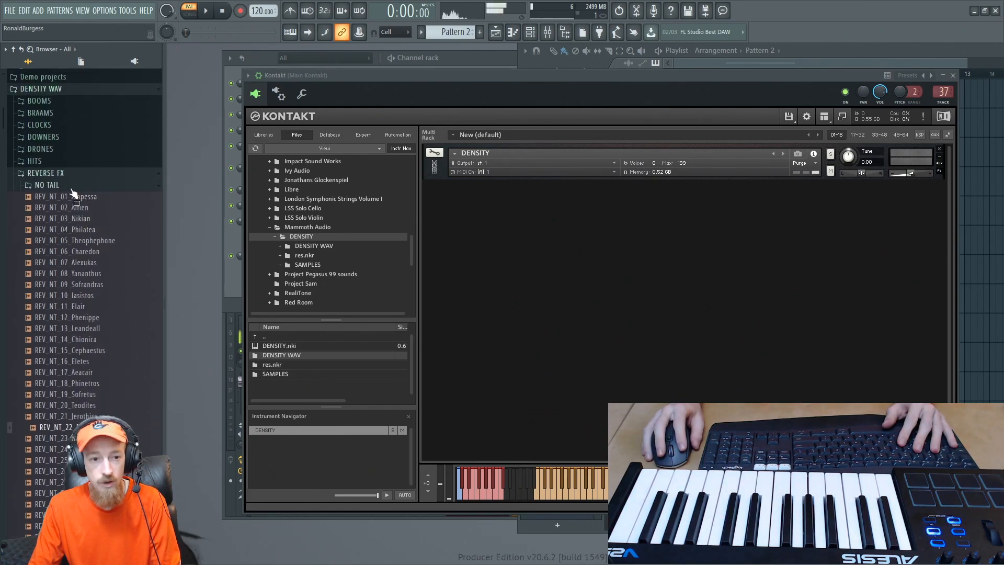
- Audition the SOFT reverse samples and place REV_SOFT_05_Telosyne on the playlist's Extra 1 track
left_click(74, 188)
left_click(76, 197)
left_click(90, 256)
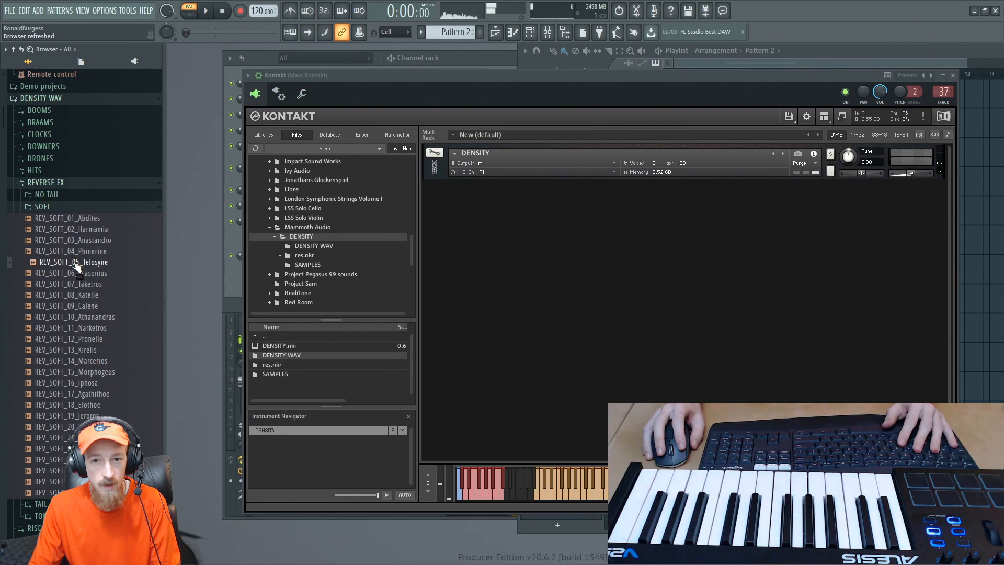
left_click_drag(75, 266, 550, 133)
- Shift the REV_SOFT_05_Telosyne clip so its end lines up with the start of Pattern 1 at bar 4
scroll(713, 124, "up", 5)
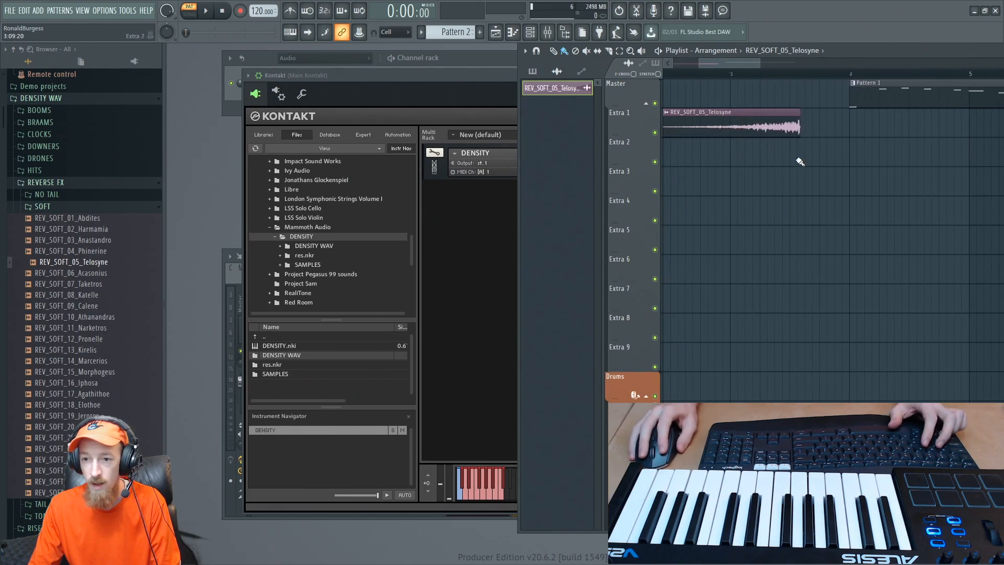
scroll(805, 125, "up", 3)
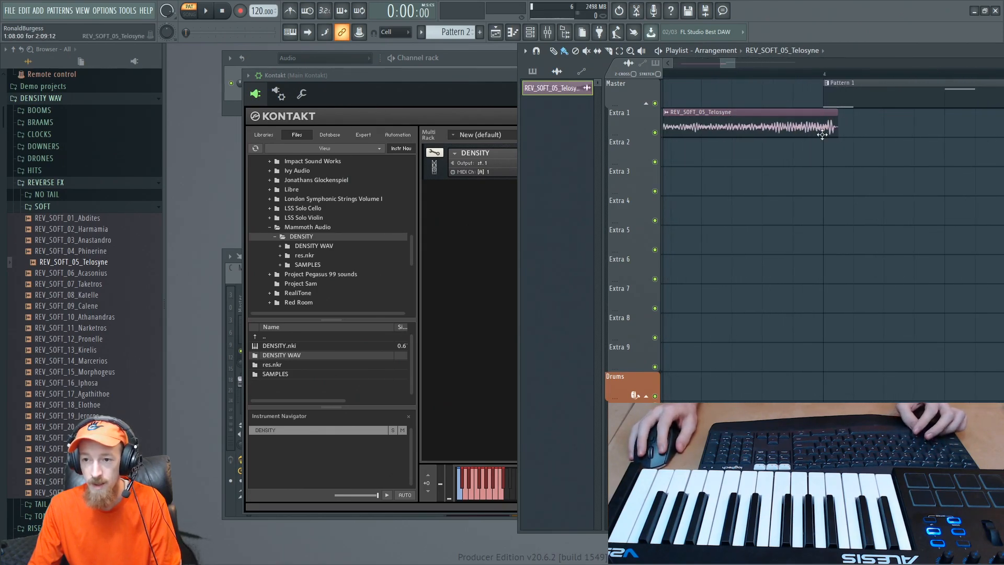
left_click_drag(823, 127, 812, 129)
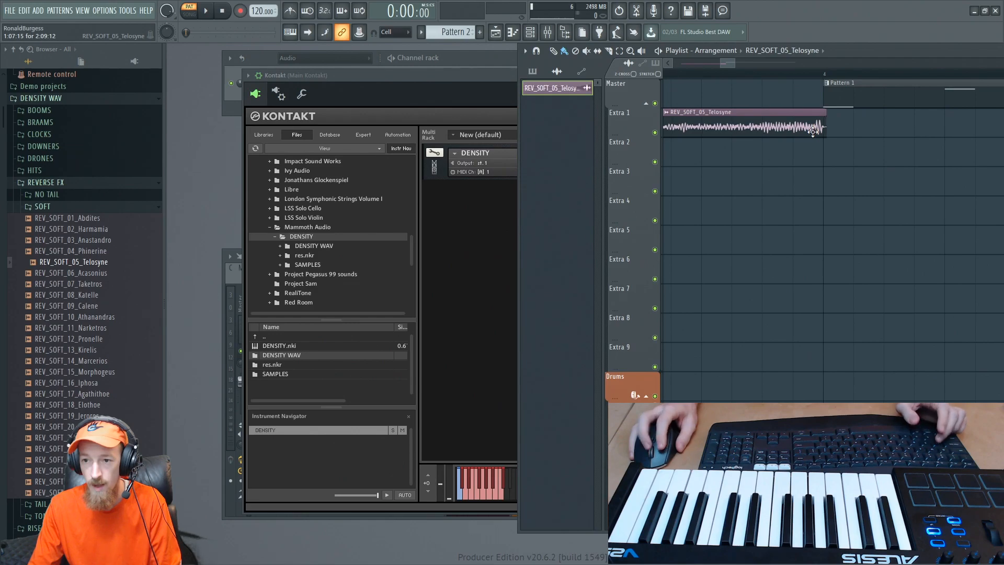
scroll(811, 128, "down", 3)
- Audition several TONAL reverse samples, including REV_TONAL_14_Melora_G, REV_TONAL_06_Loukastus_G# and REV_TONAL_05_Philis_C
left_click(44, 205)
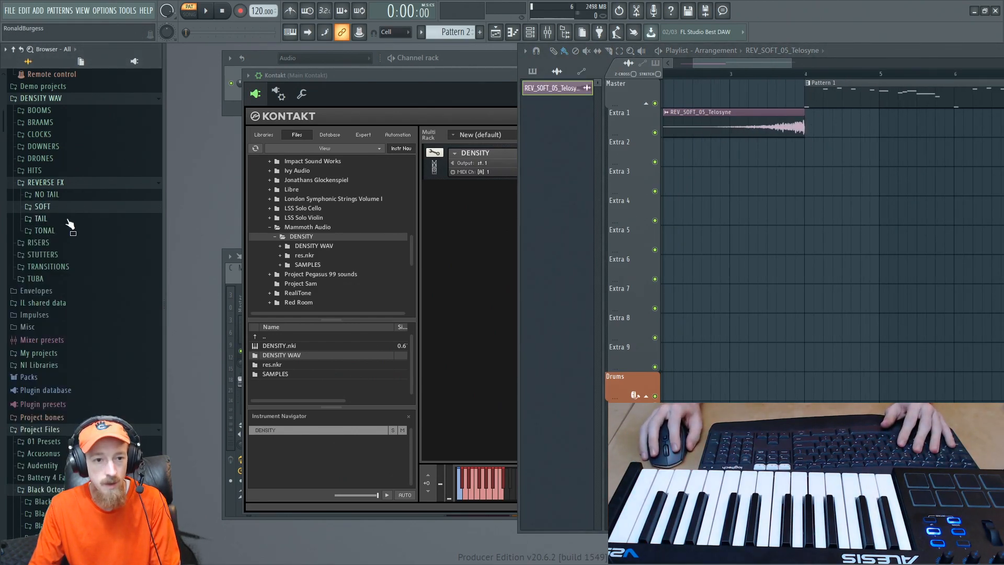
left_click(45, 230)
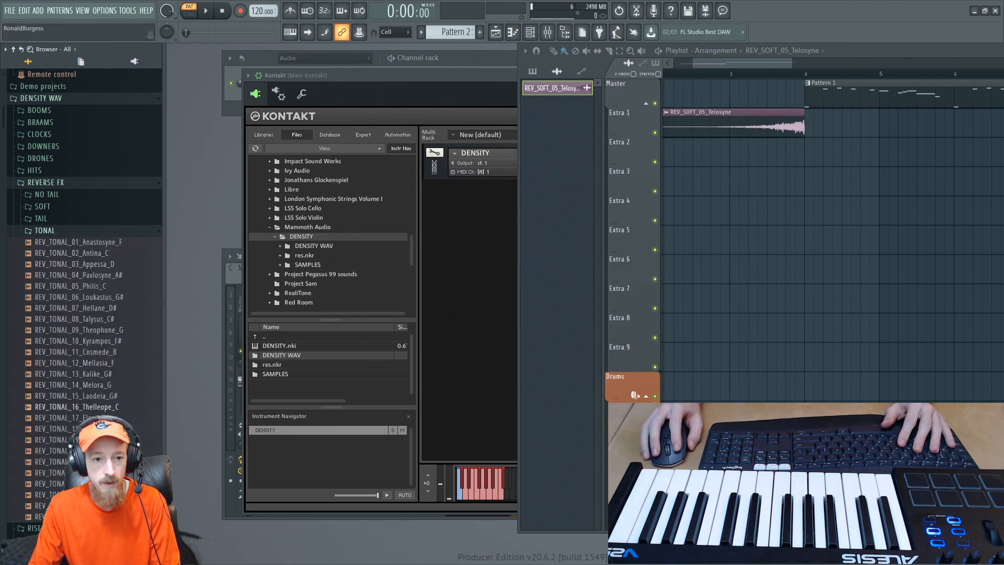
left_click(99, 388)
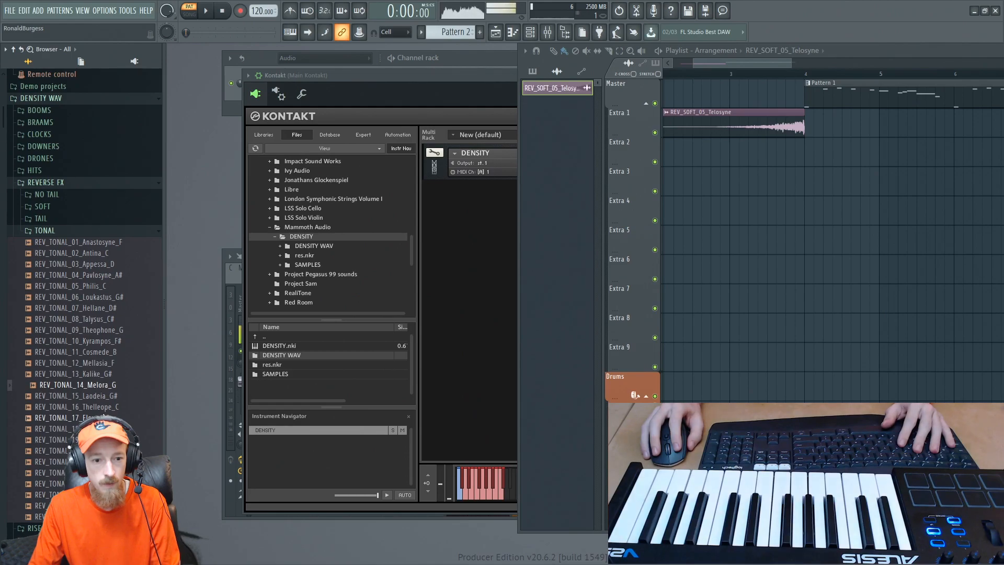
left_click(104, 418)
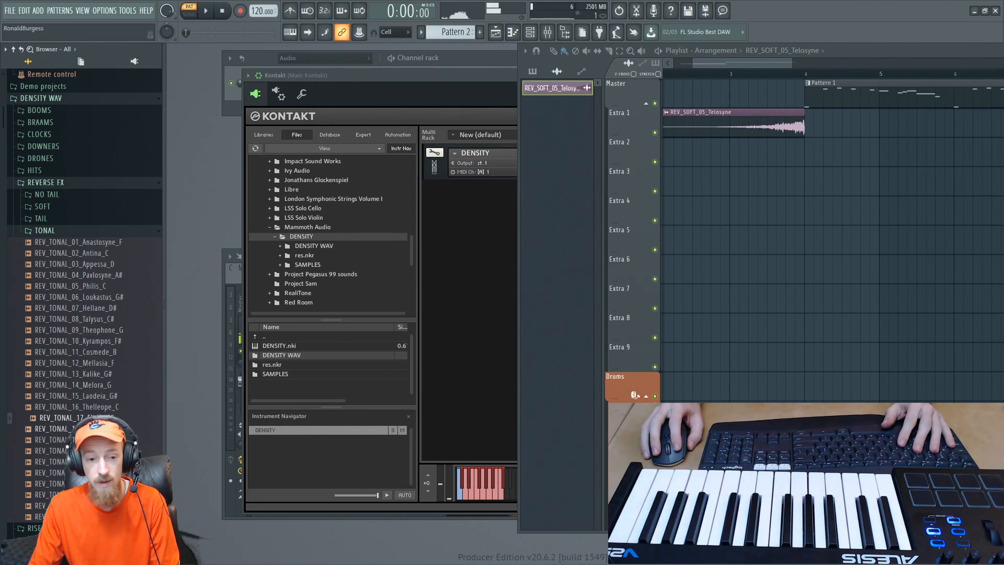
left_click(104, 429)
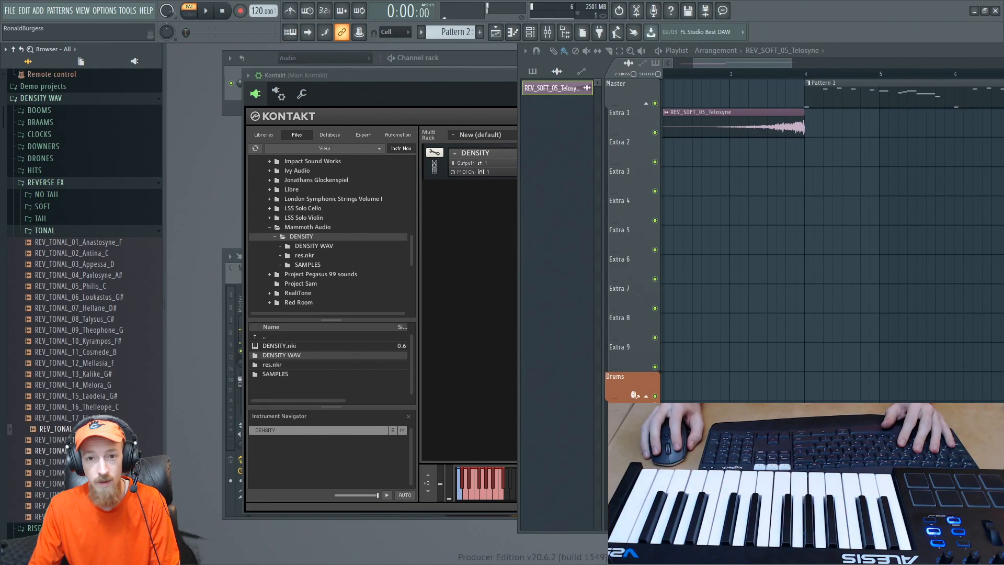
left_click(105, 451)
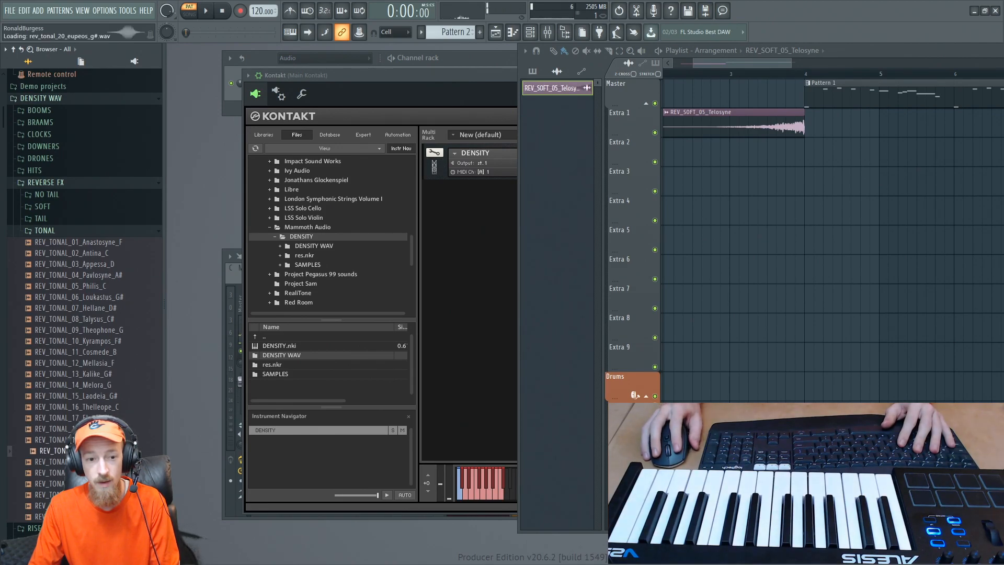
left_click(77, 297)
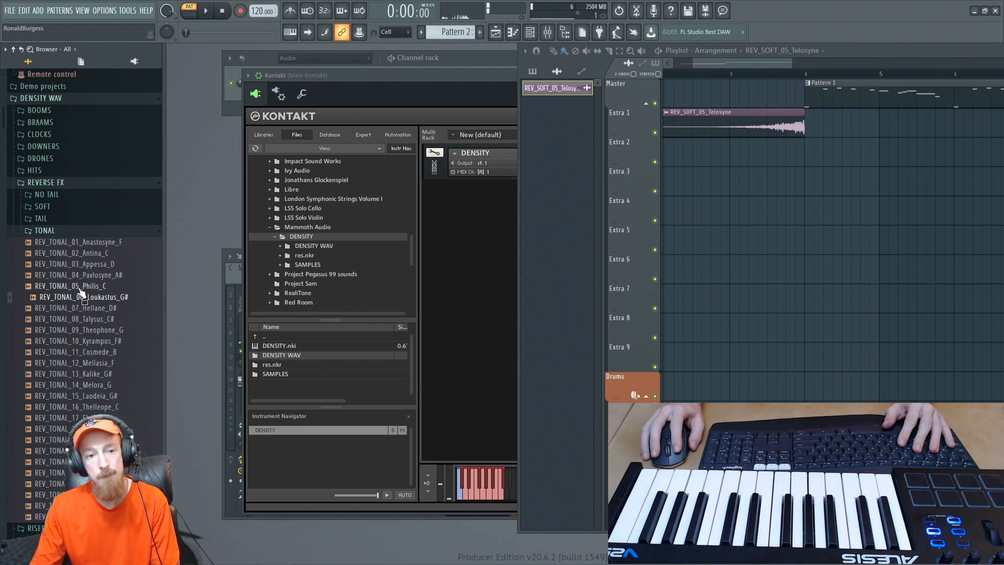
left_click(80, 287)
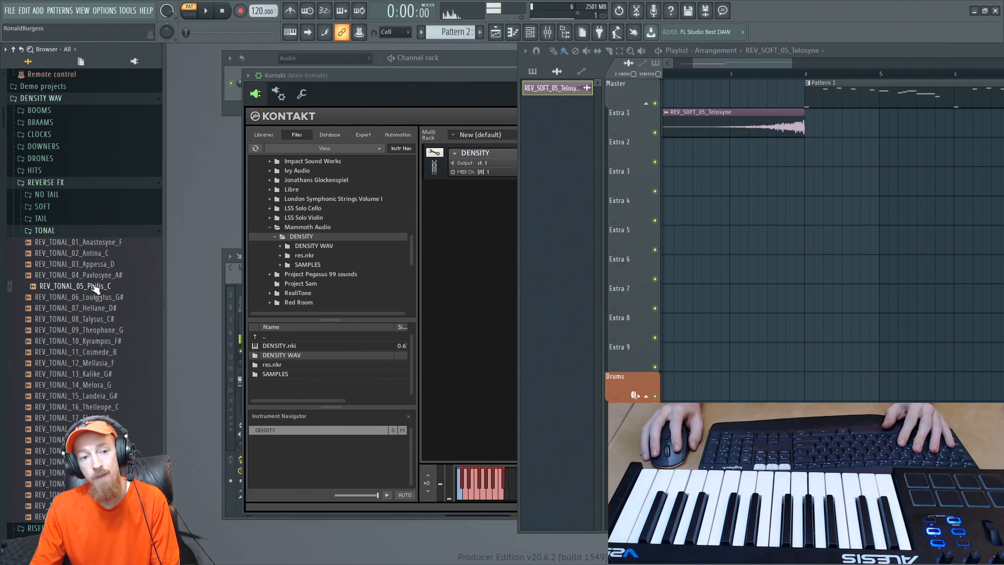
- Audition the H20 TRANSITIONS samples, including TR_H20_05_Zalkrok, TR_H20_08_Murgork and TR_H20_06_Kibris
left_click(79, 232)
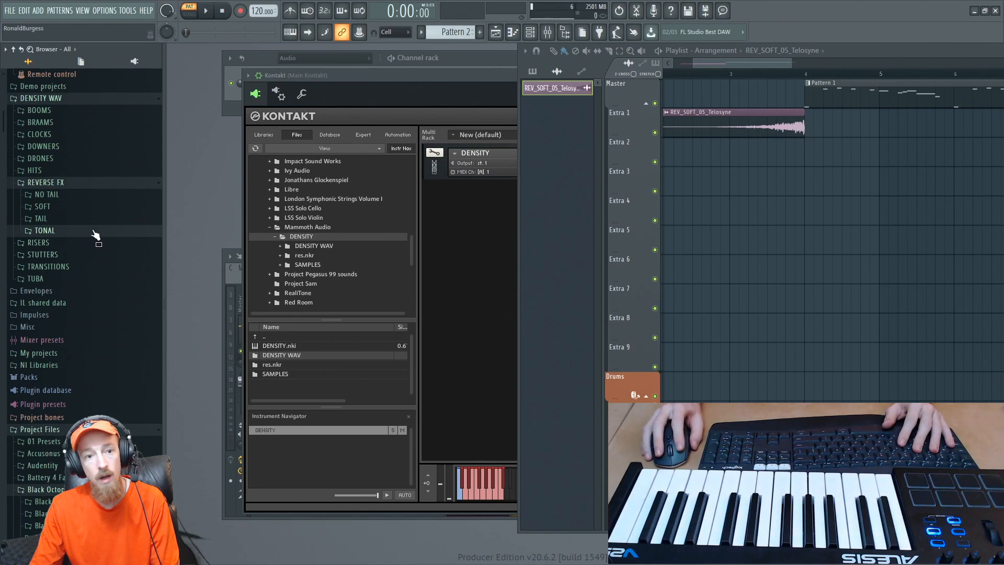
left_click(52, 267)
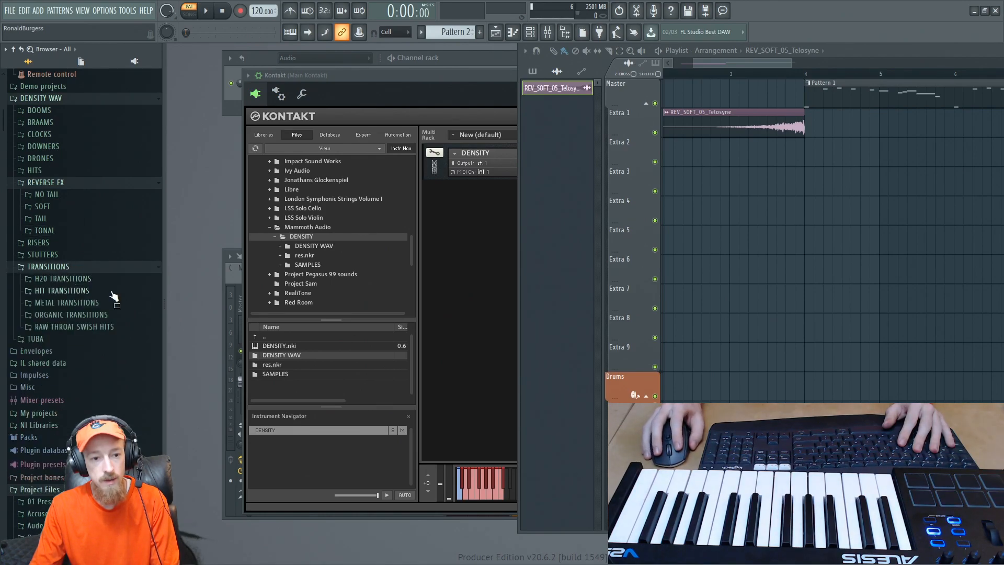
left_click(63, 278)
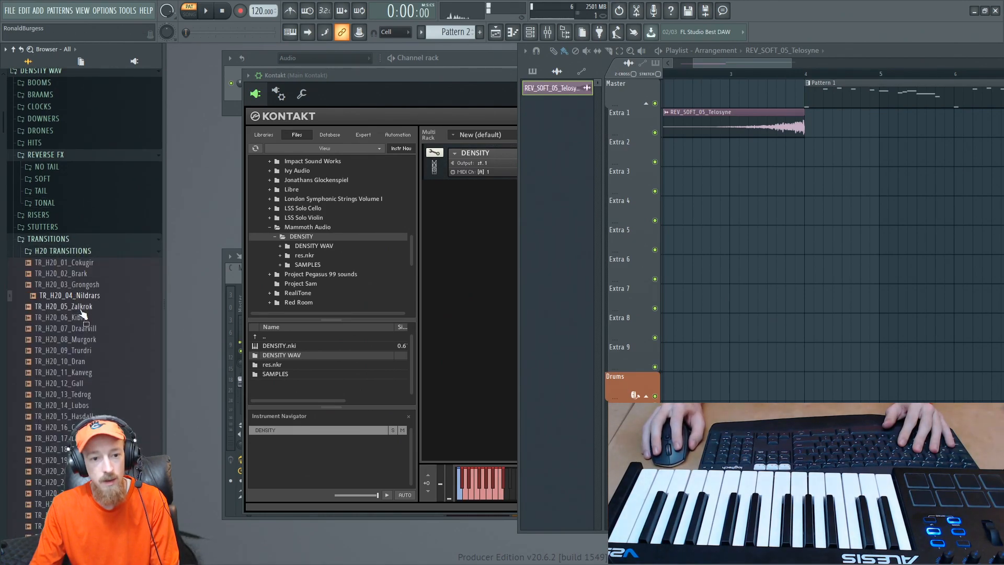
left_click(74, 306)
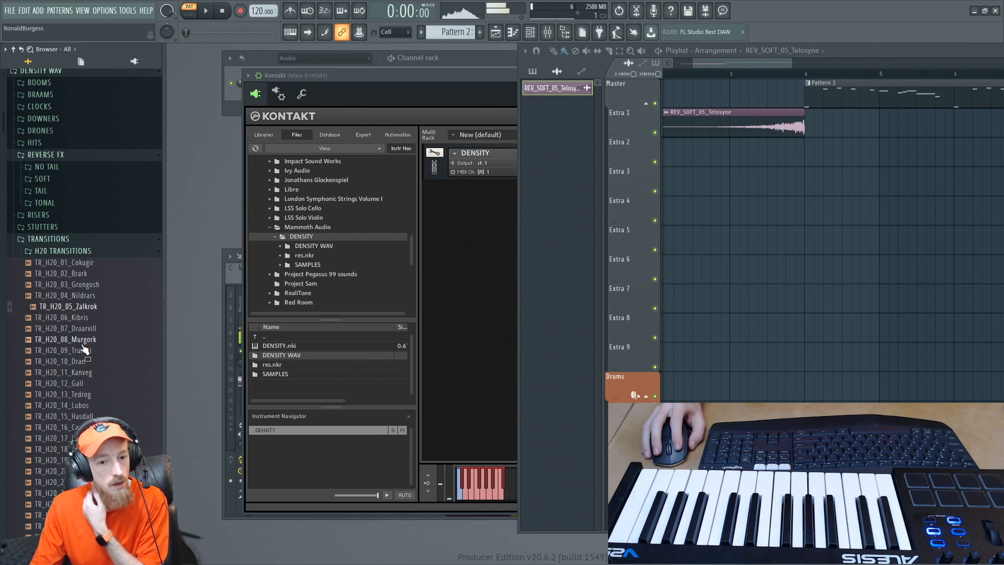
left_click(81, 340)
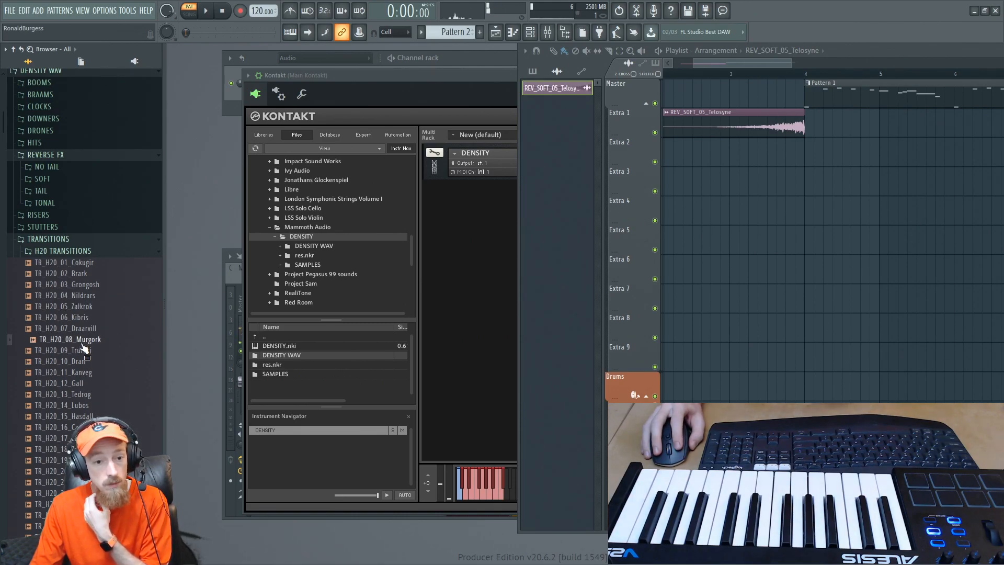
left_click(68, 318)
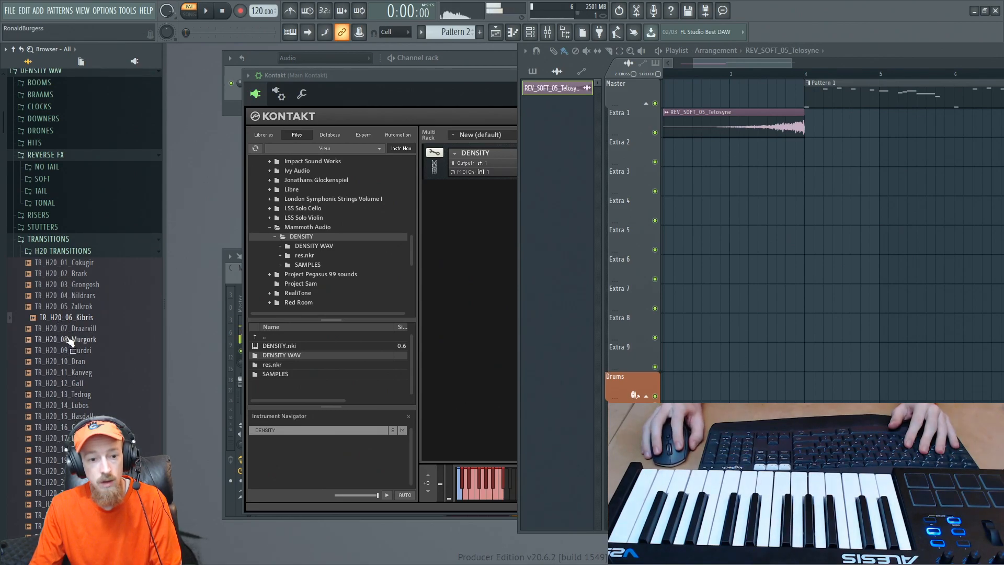
- Place TR_H20_06_Kibris on the Extra 2 track with its swell peaking at the start of Pattern 1, and play it back
left_click_drag(68, 319, 831, 160)
scroll(834, 161, "up", 3)
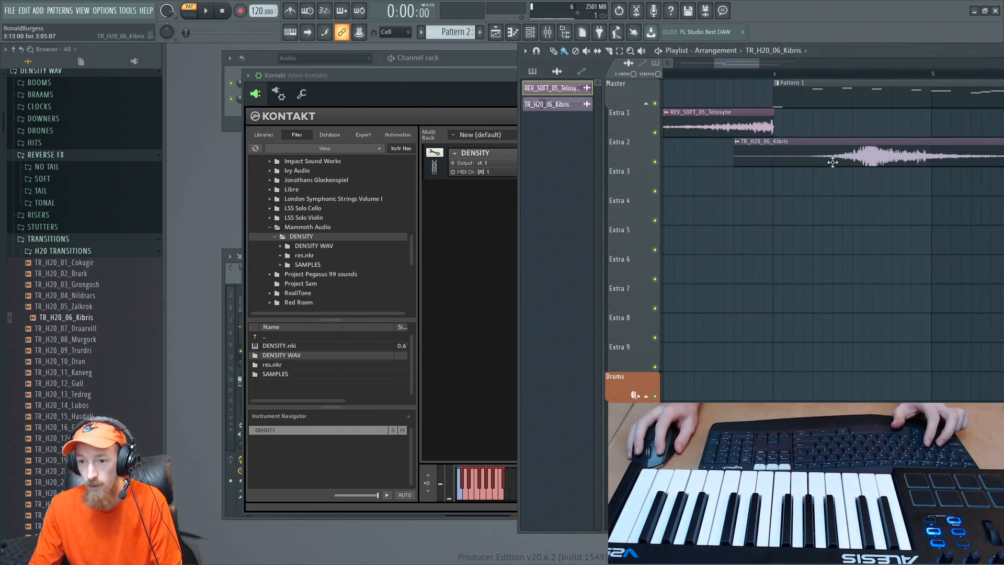
scroll(784, 153, "up", 3)
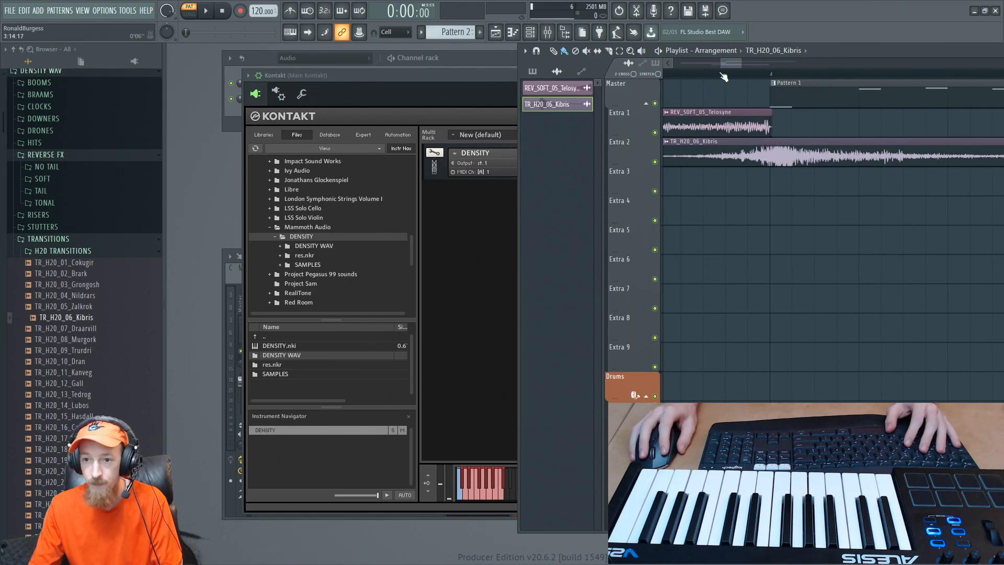
key("space")
scroll(759, 131, "down", 4)
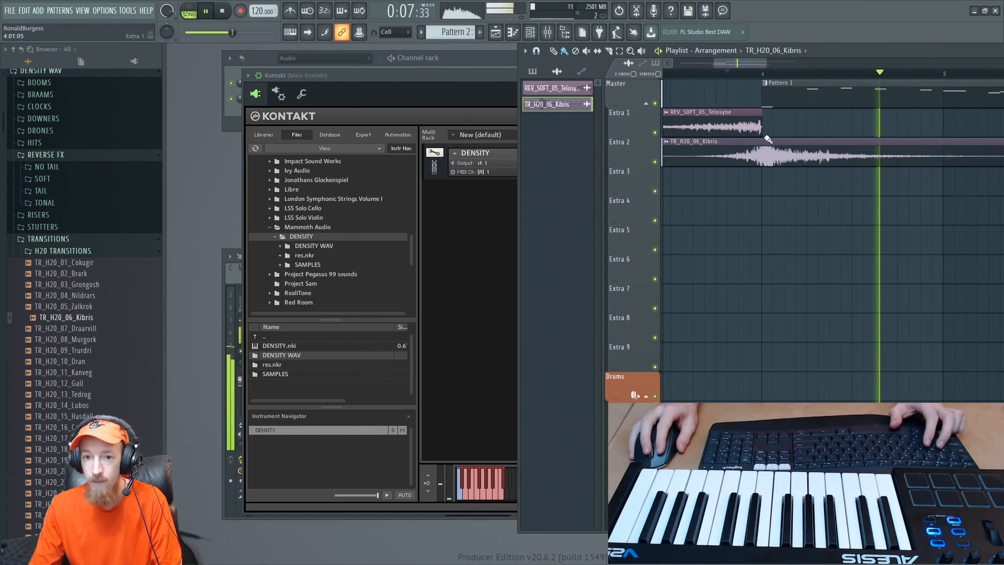
key("space")
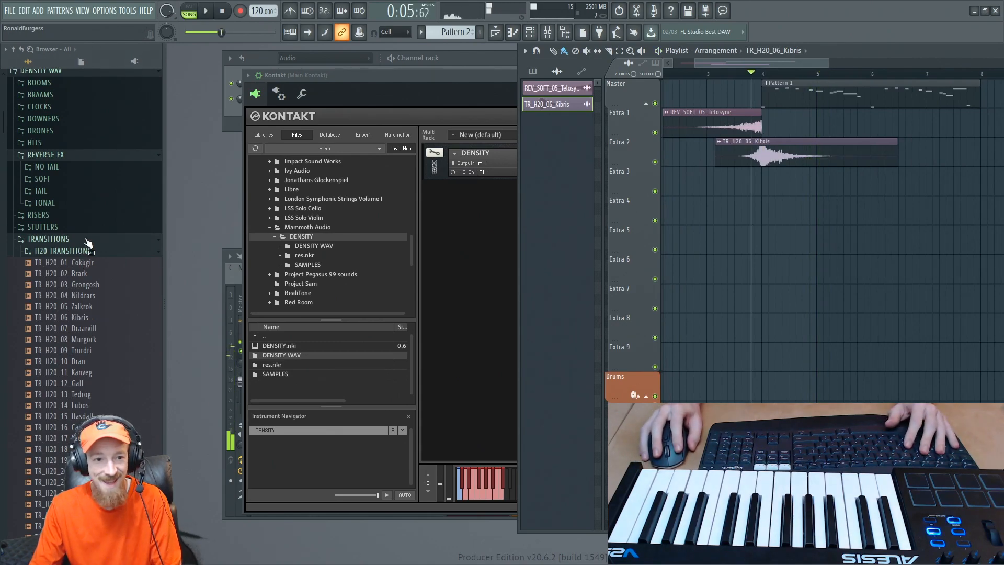
- Audition SUBS samples from the DENSITY WAV BOOMS folder, including SUBS_24_Dainna
left_click(79, 238)
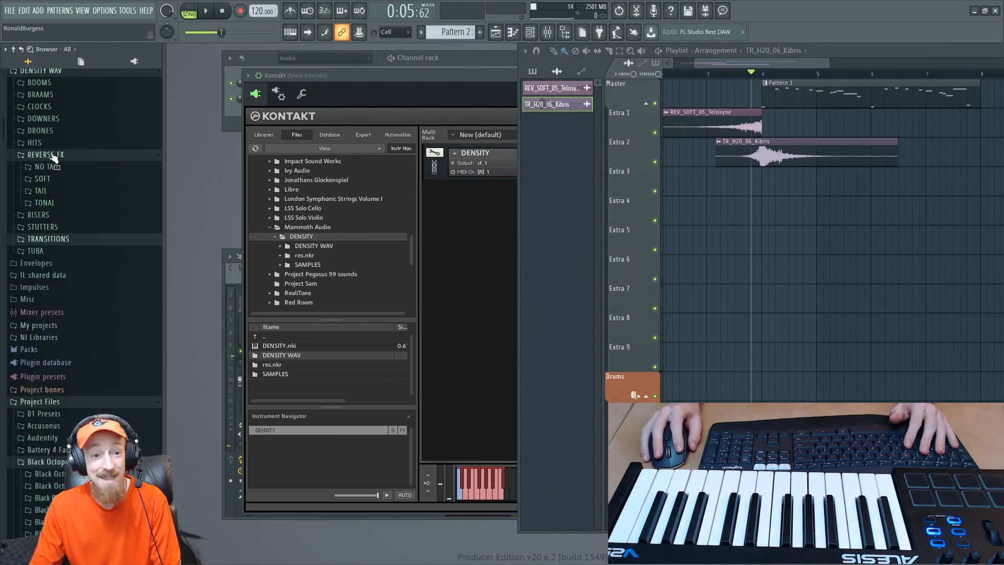
scroll(53, 157, "up", 4)
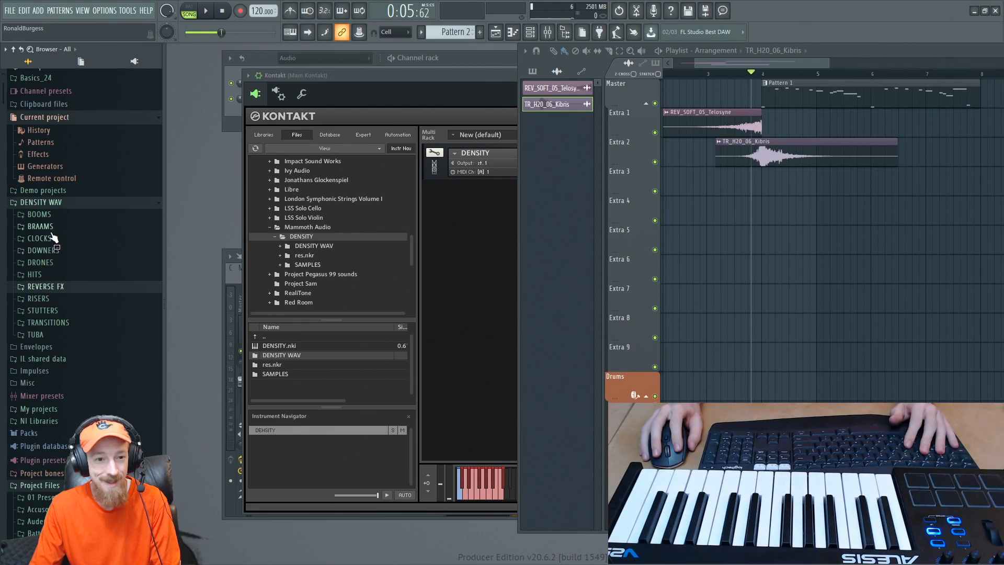
left_click(52, 238)
left_click(46, 240)
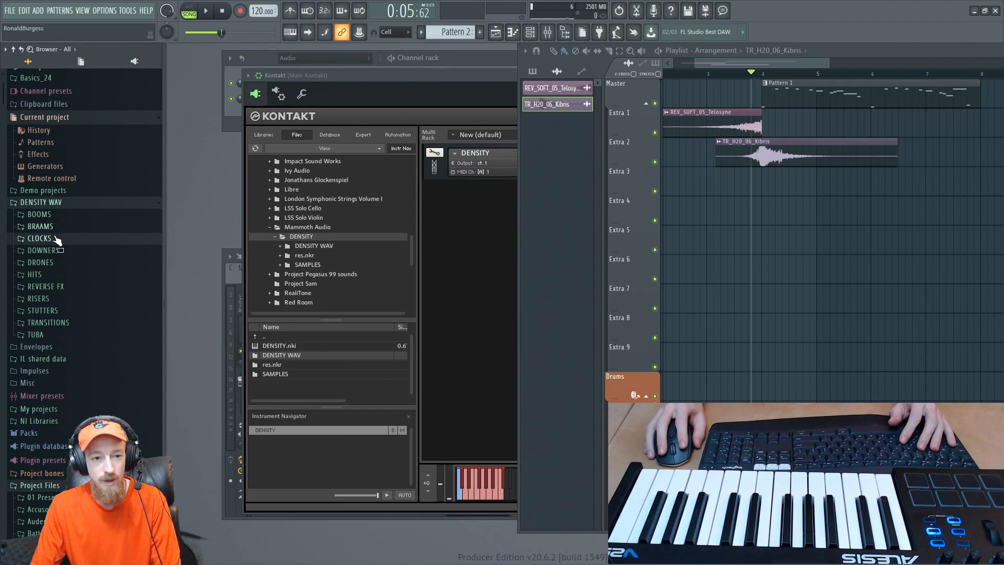
left_click(39, 214)
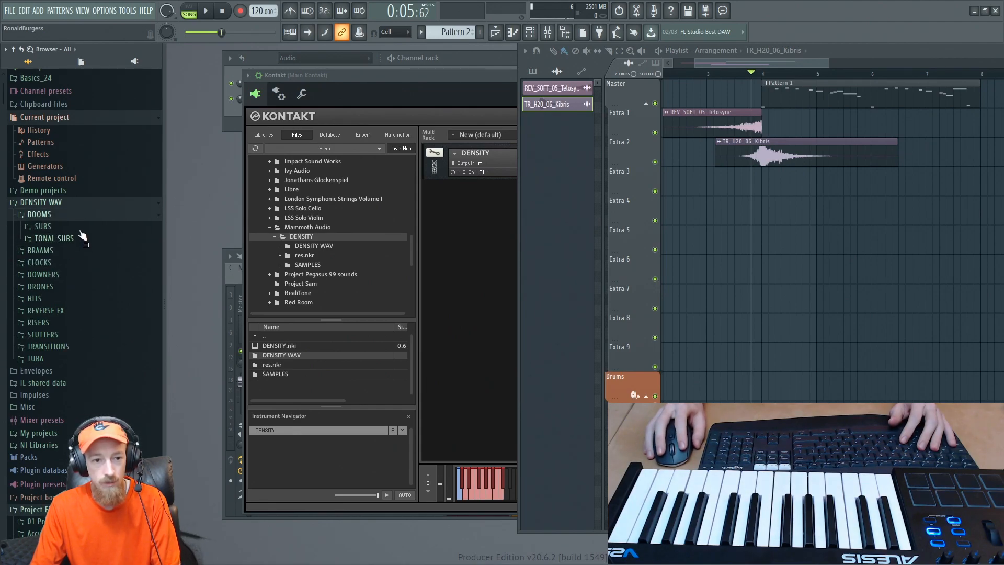
left_click(80, 228)
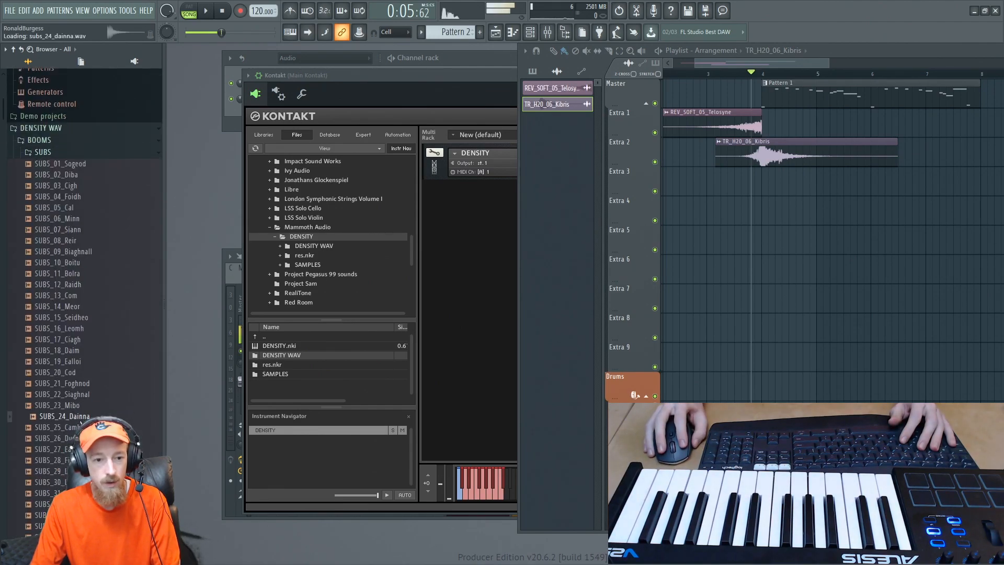
left_click(63, 427)
left_click(77, 417)
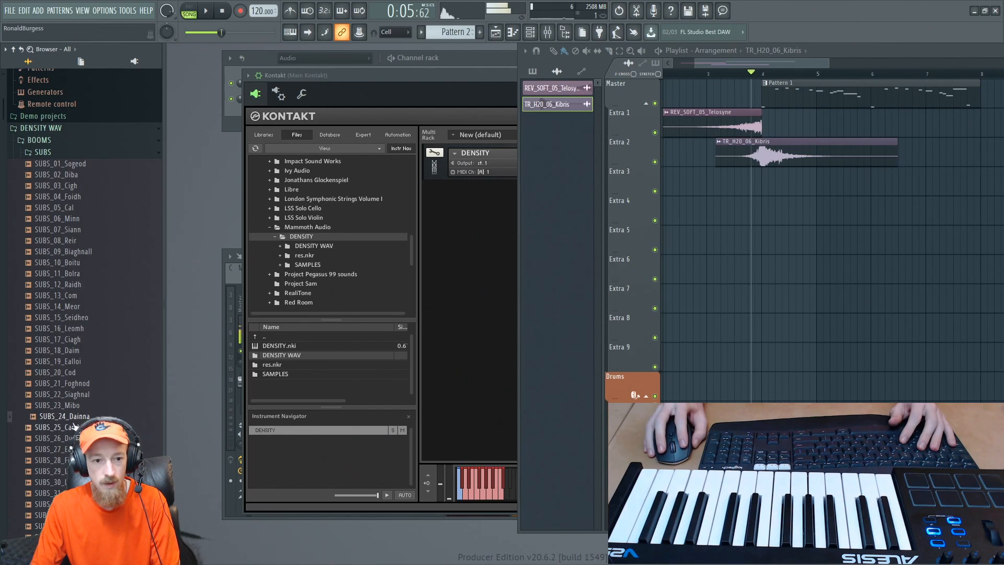
- Place SUBS_23_Mibo on the Extra 3 track, starting at bar 4 together with Pattern 1
left_click(72, 407)
left_click_drag(71, 409, 807, 182)
scroll(806, 156, "down", 2)
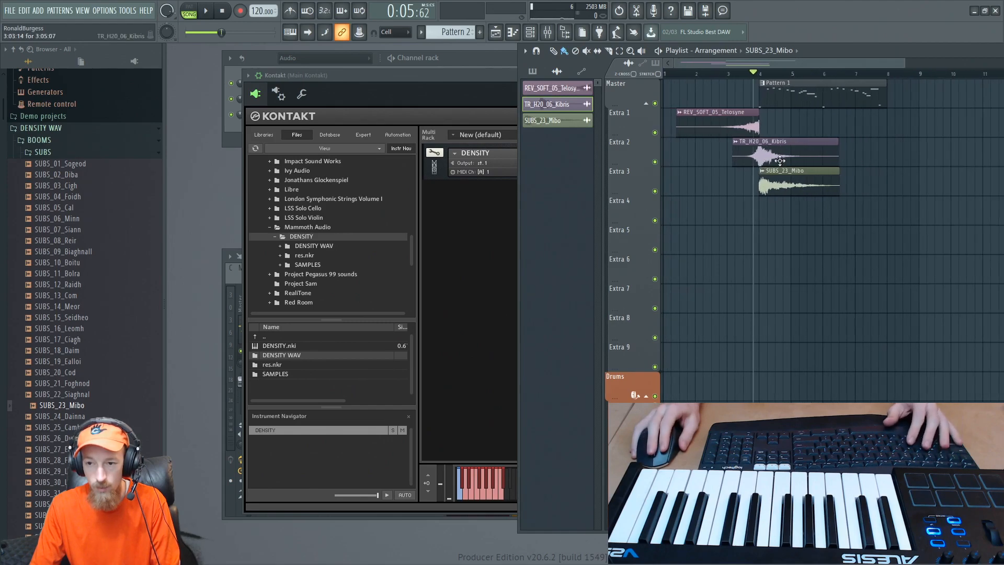
- Play the arrangement and lower the channel volume of the TR_H20_06_Kibris sample
key("space")
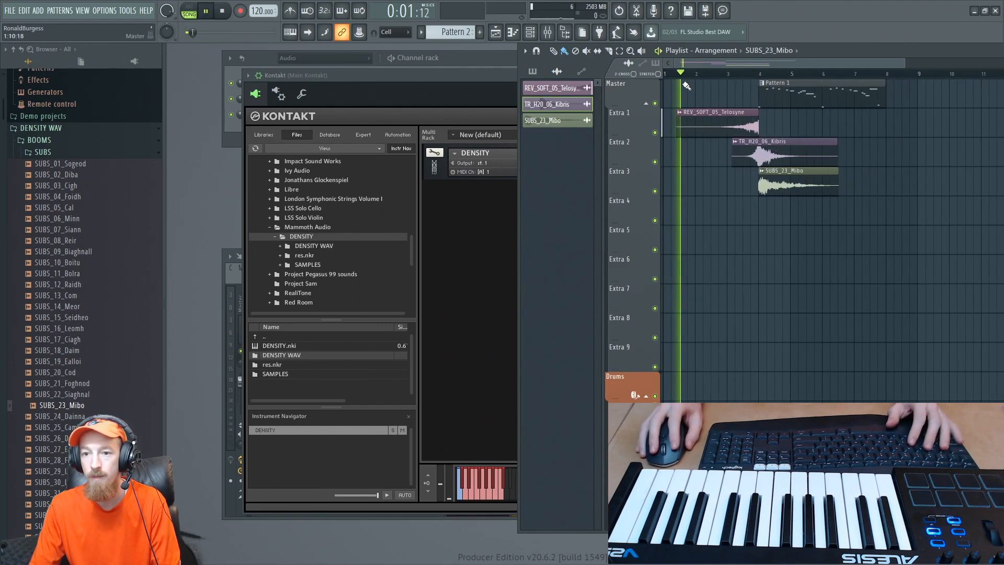
scroll(794, 160, "up", 2)
double_click(794, 159)
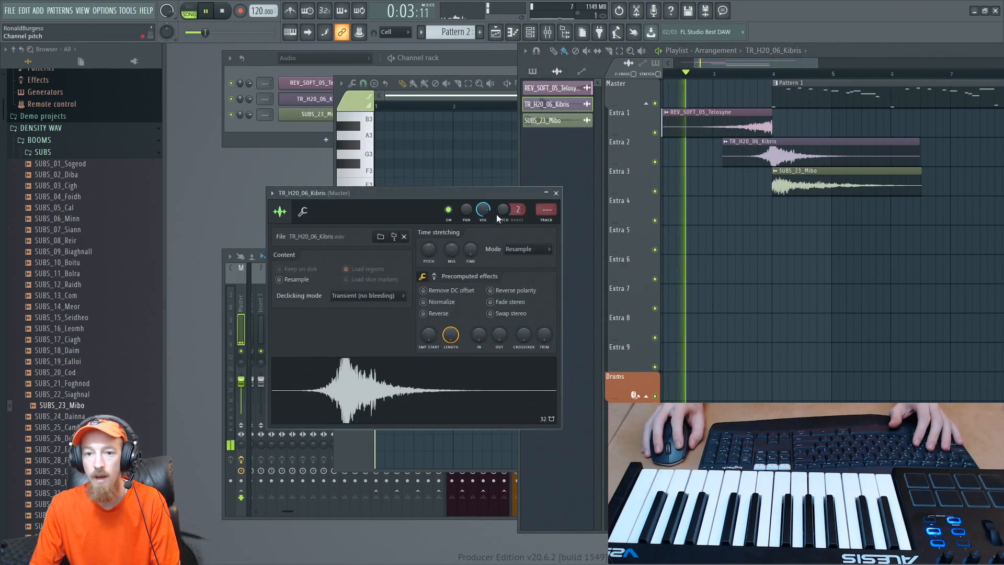
left_click_drag(482, 208, 482, 214)
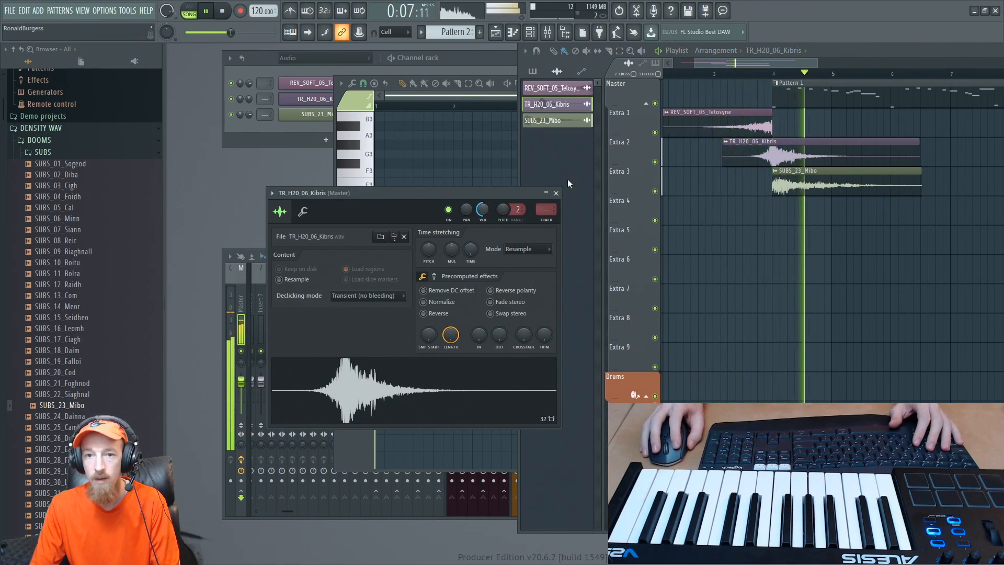
left_click(556, 194)
scroll(746, 161, "down", 3)
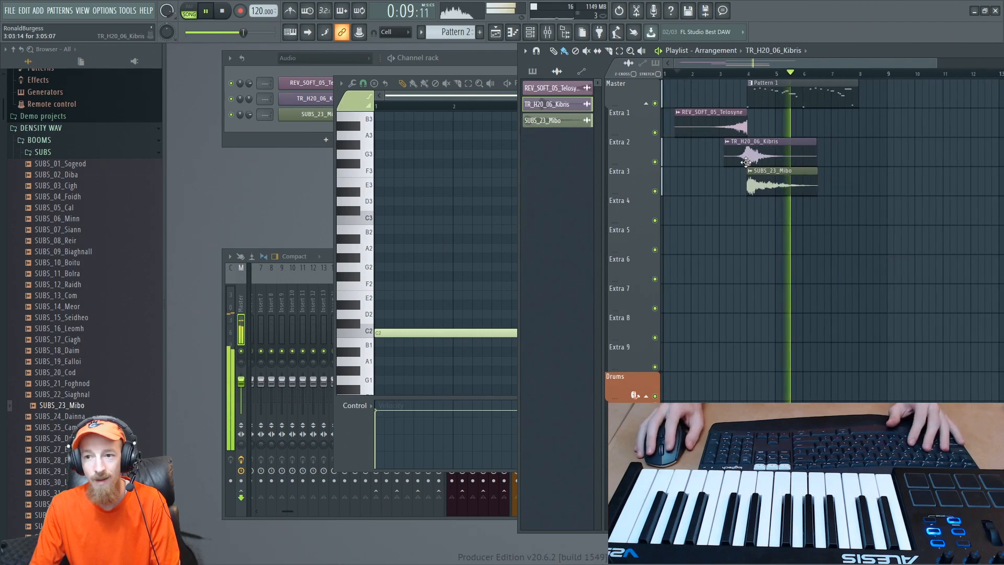
key("space")
scroll(748, 152, "up", 3)
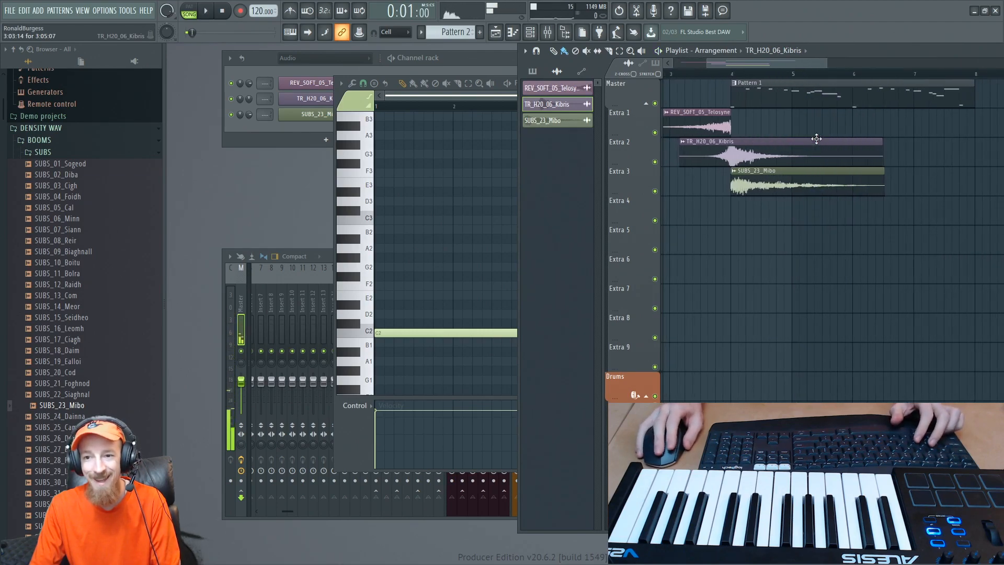
- Select Pattern 1 and set the channel rack to display all channels
left_click(755, 88)
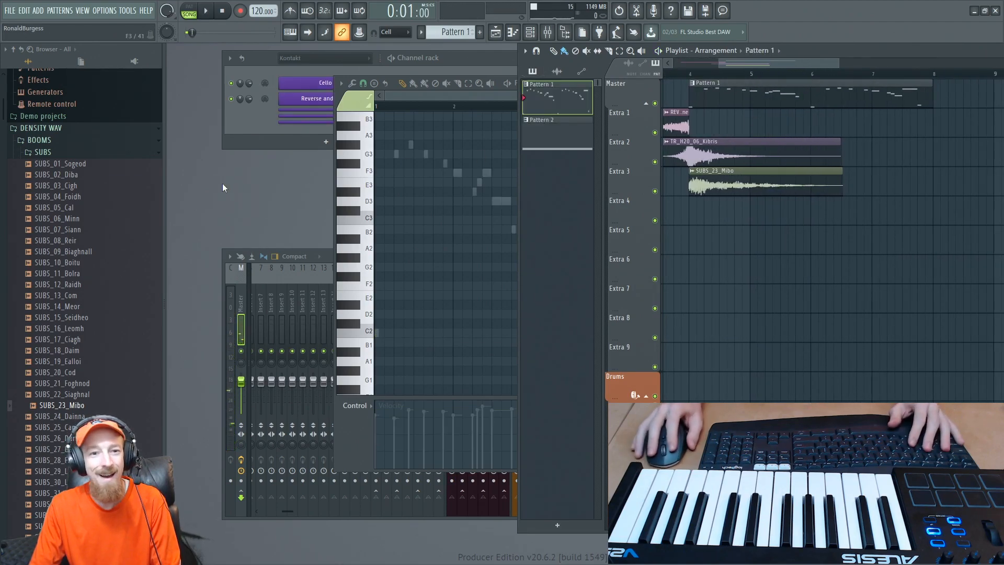
left_click(393, 56)
left_click(346, 59)
left_click(347, 58)
left_click(345, 61)
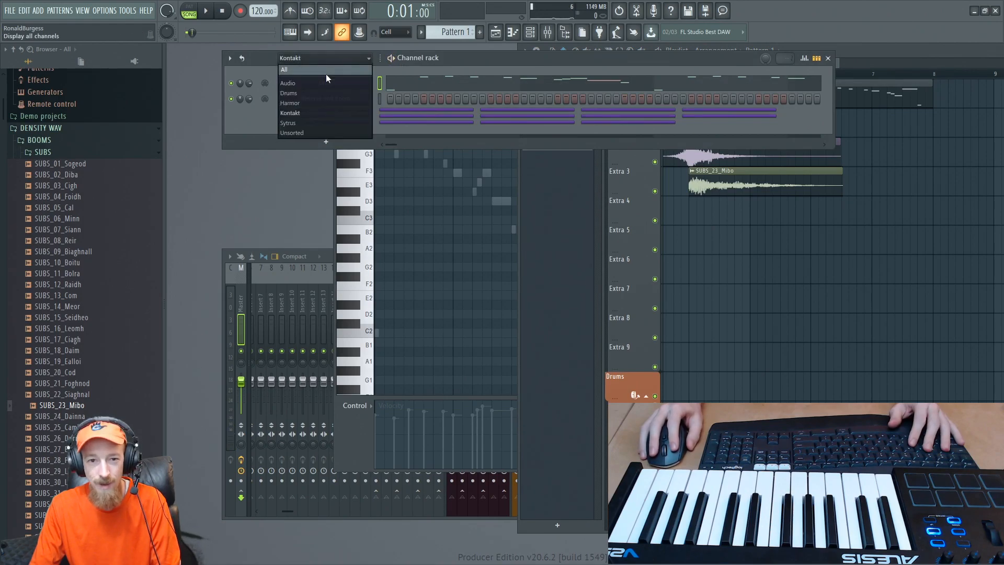
left_click(326, 72)
left_click(913, 51)
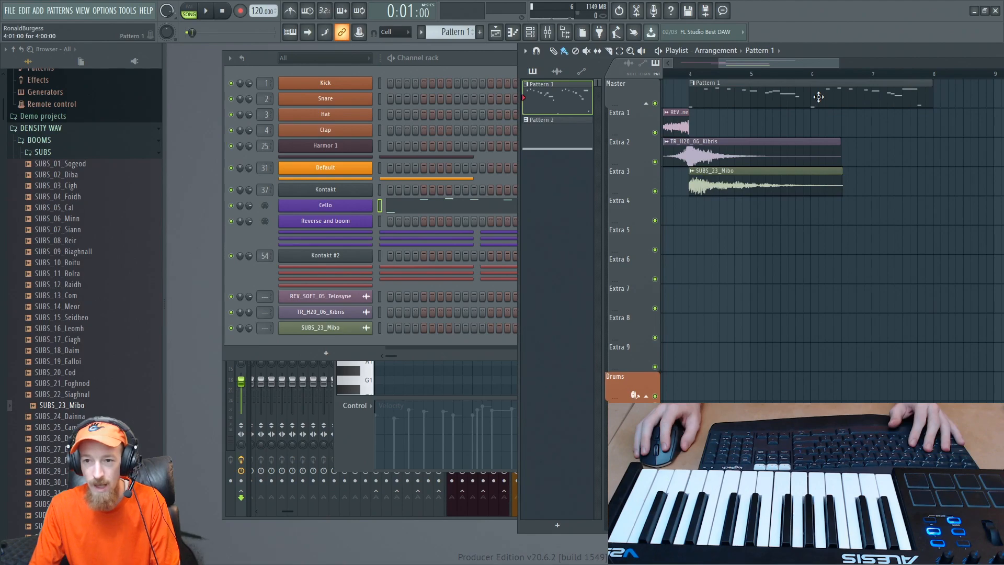
- Set the playback position to bar 4 and open the DENSITY Kontakt instrument that plays the Cello
left_click_drag(681, 73, 812, 72)
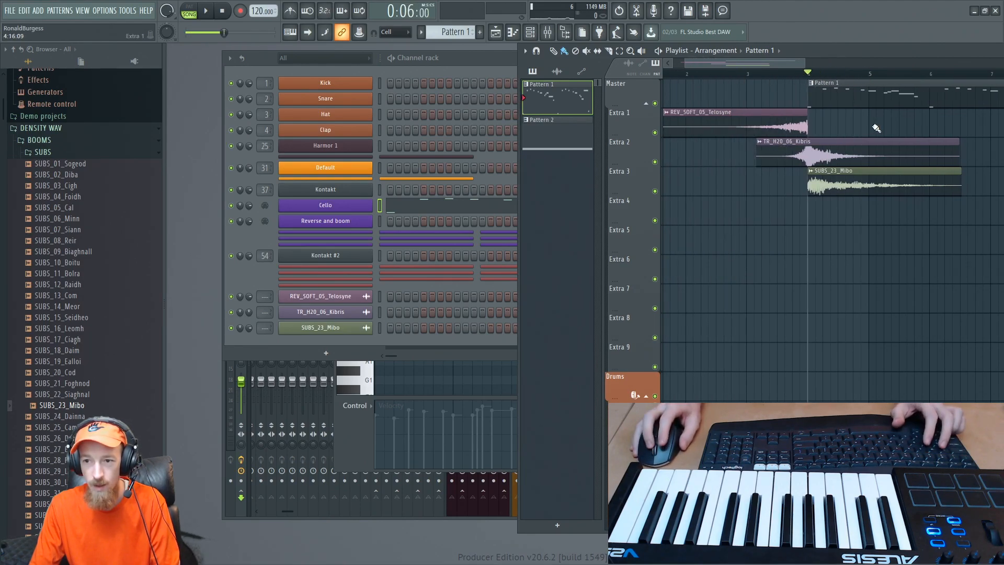
scroll(894, 116, "down", 2)
left_click_drag(900, 109, 834, 130)
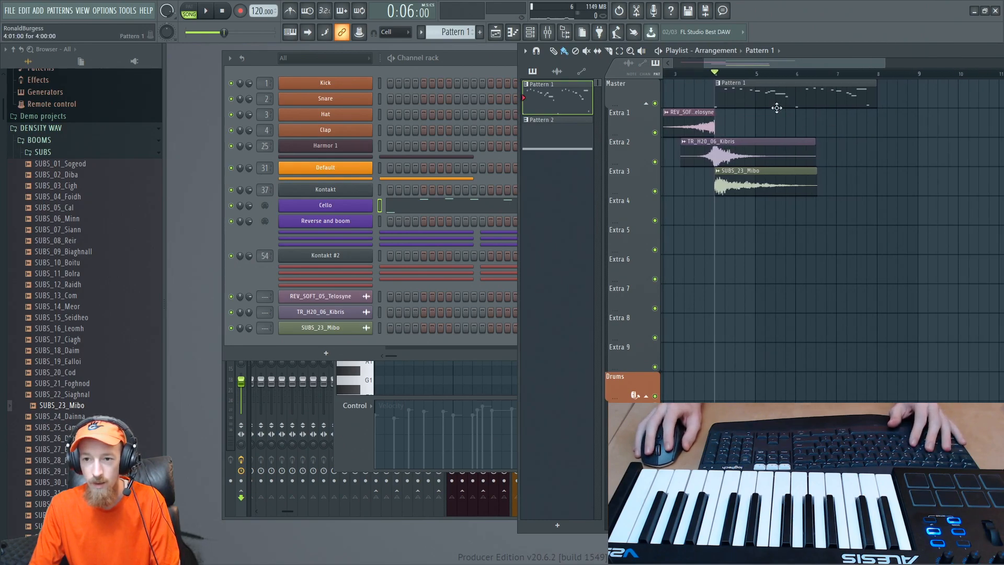
left_click(343, 204)
left_click(336, 210)
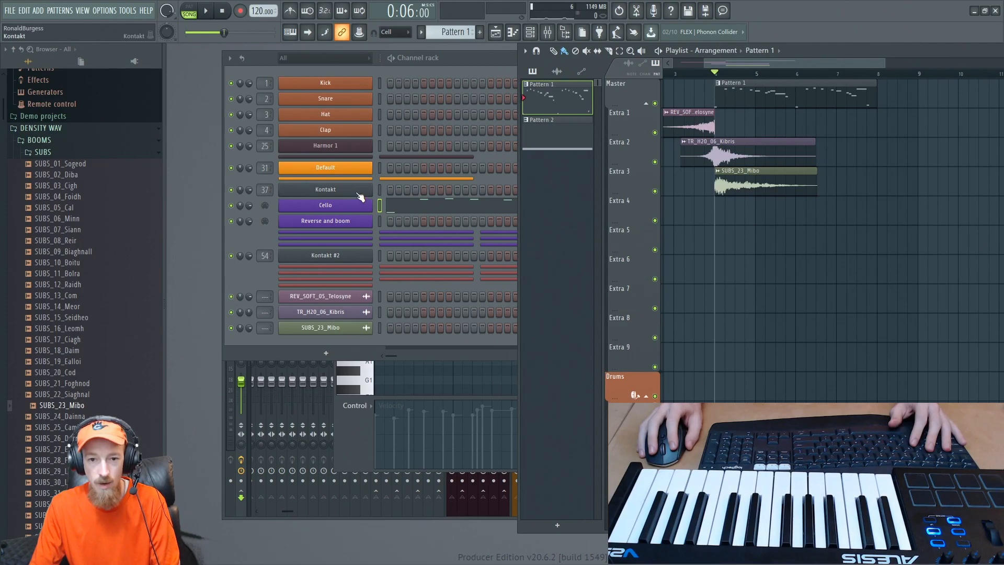
left_click(339, 215)
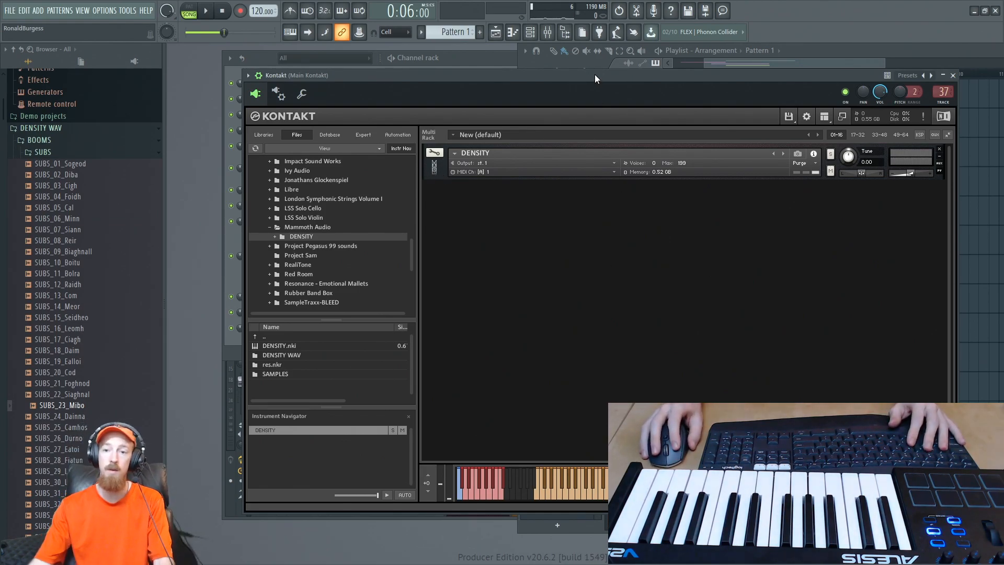
left_click_drag(595, 74, 565, 48)
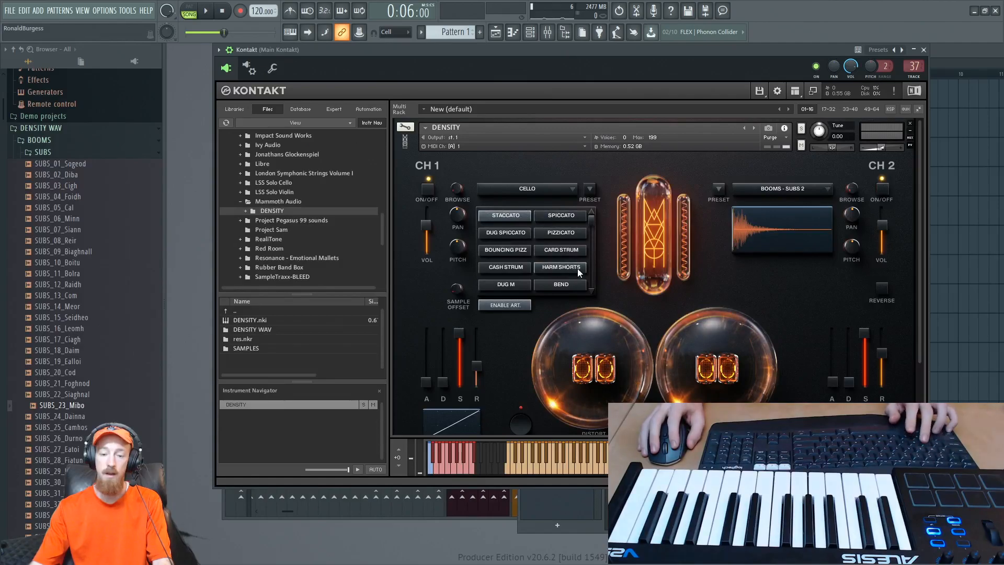
- Save the project as Mammoth
key("ctrl+s")
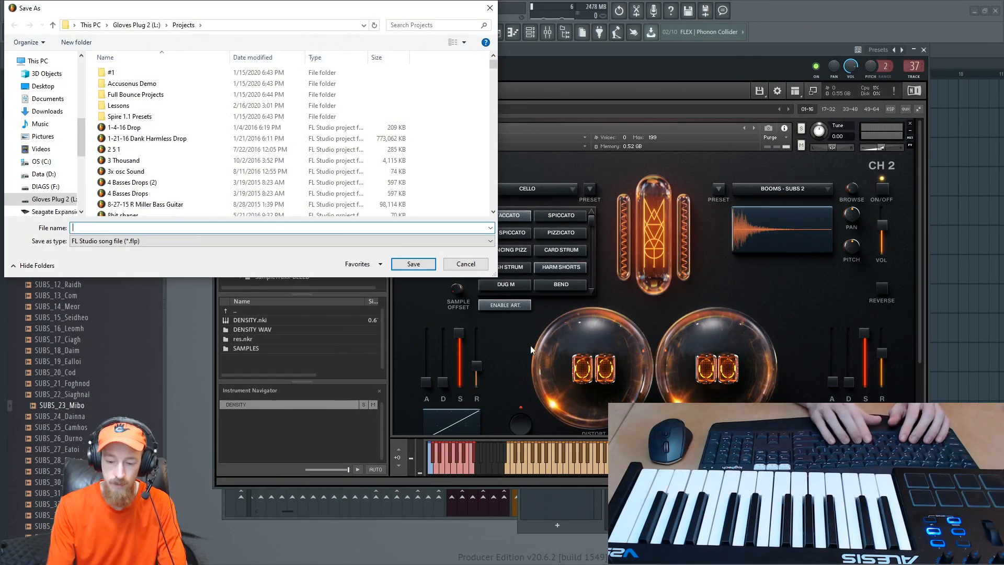
type("Ma")
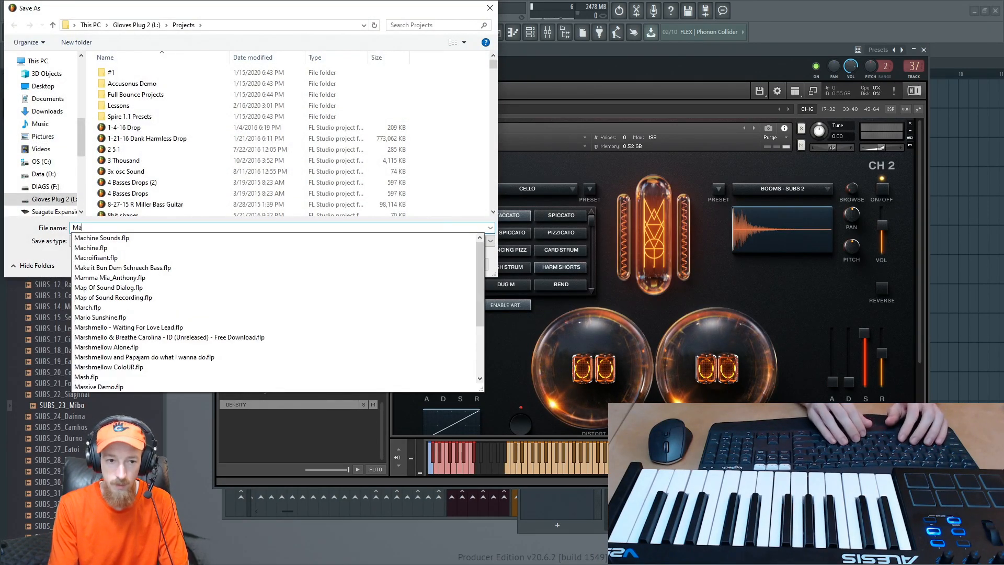
type("mmoth")
key("Return")
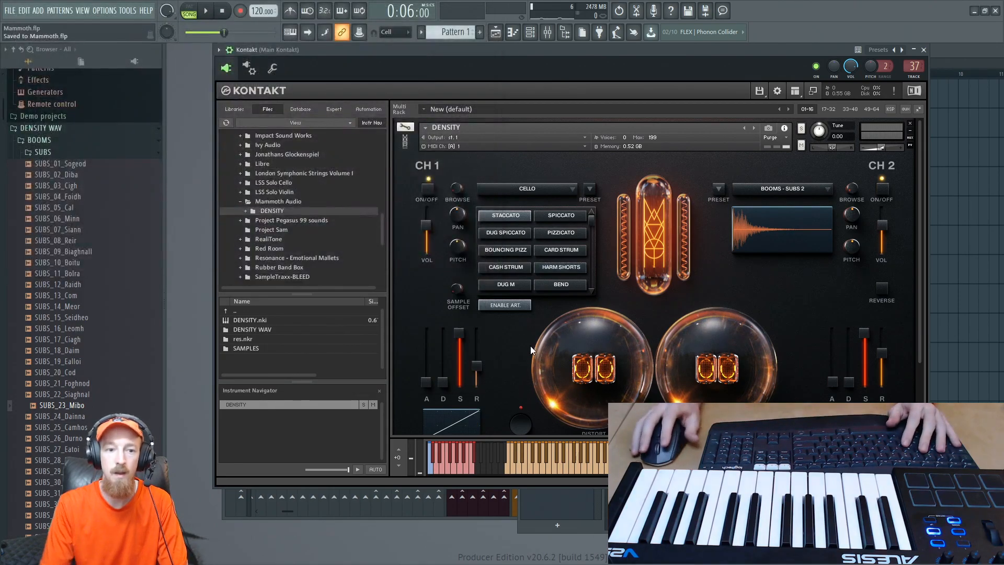
- Play the Cello briefly and review the Channel I and Master effect racks of the DENSITY instrument
key("space")
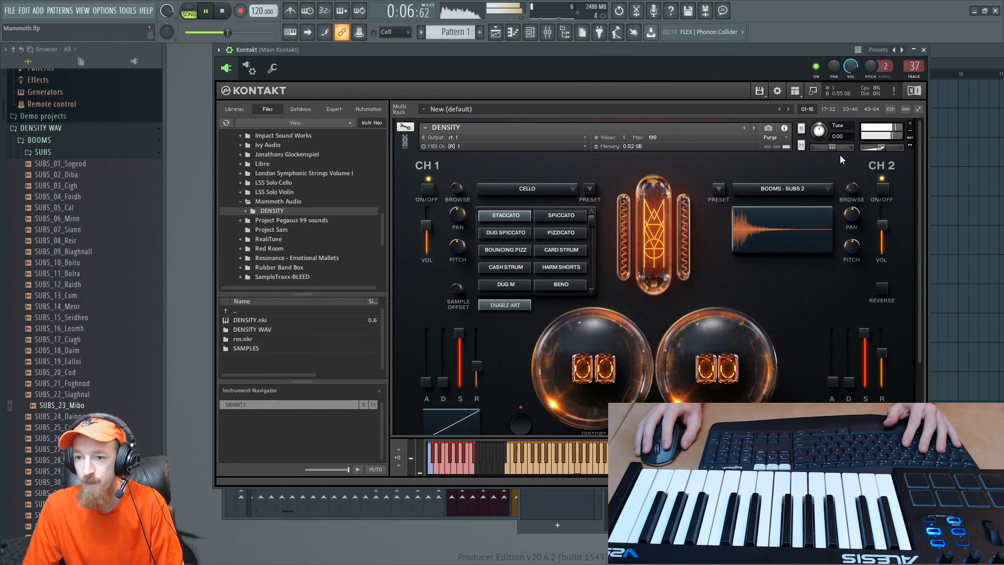
key("space")
left_click_drag(922, 302, 903, 332)
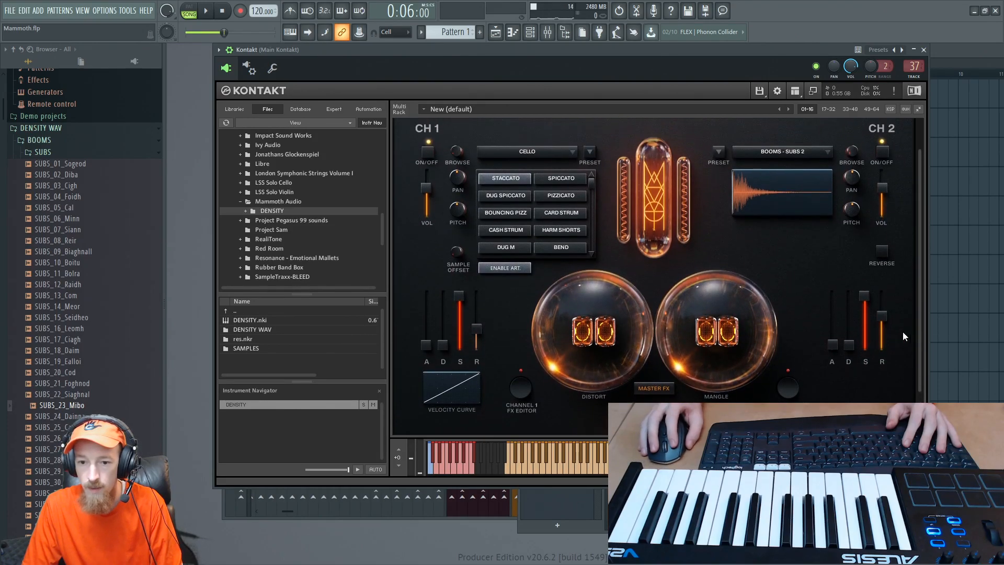
left_click(644, 393)
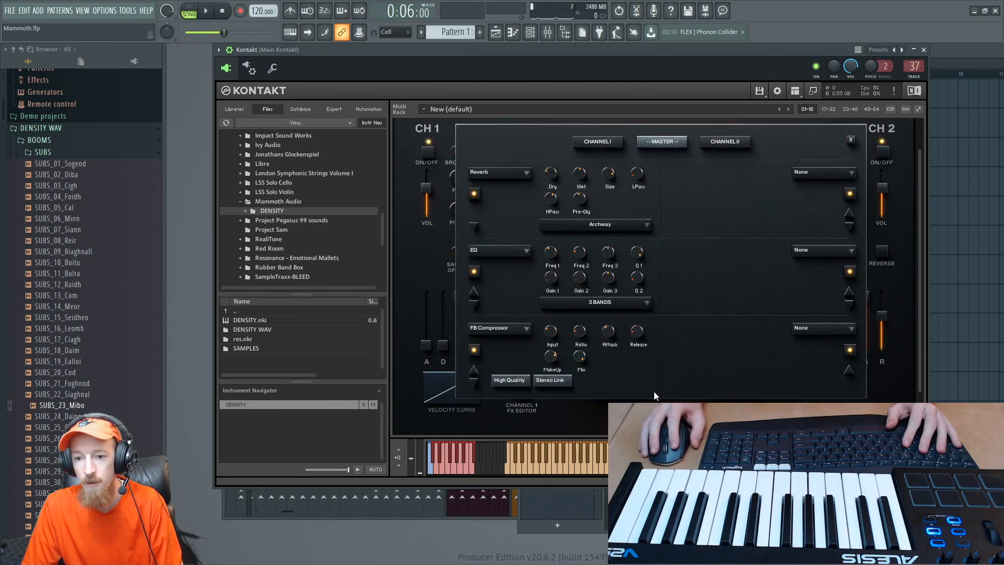
left_click(610, 141)
left_click(665, 143)
left_click(619, 141)
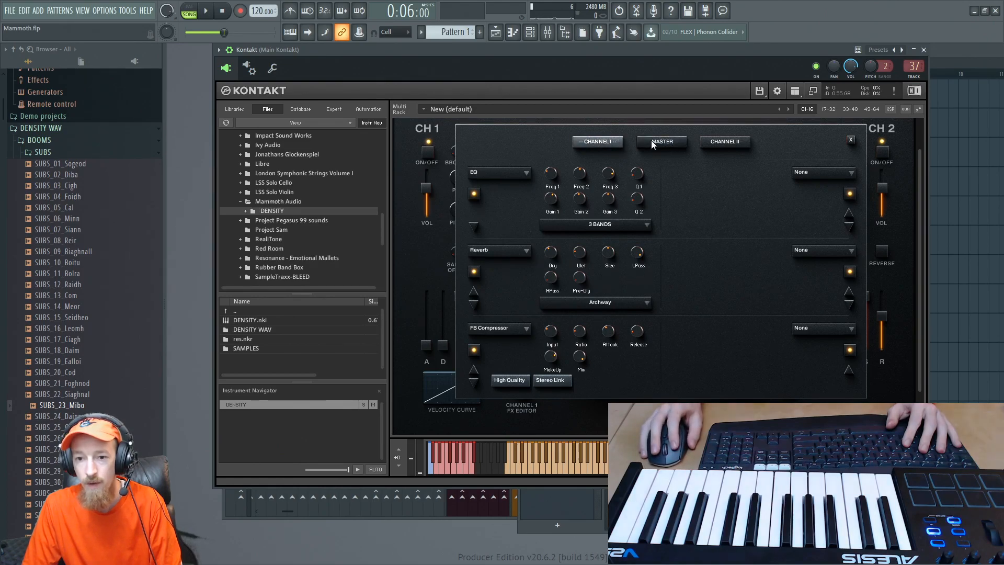
left_click(658, 141)
left_click(614, 140)
left_click(851, 139)
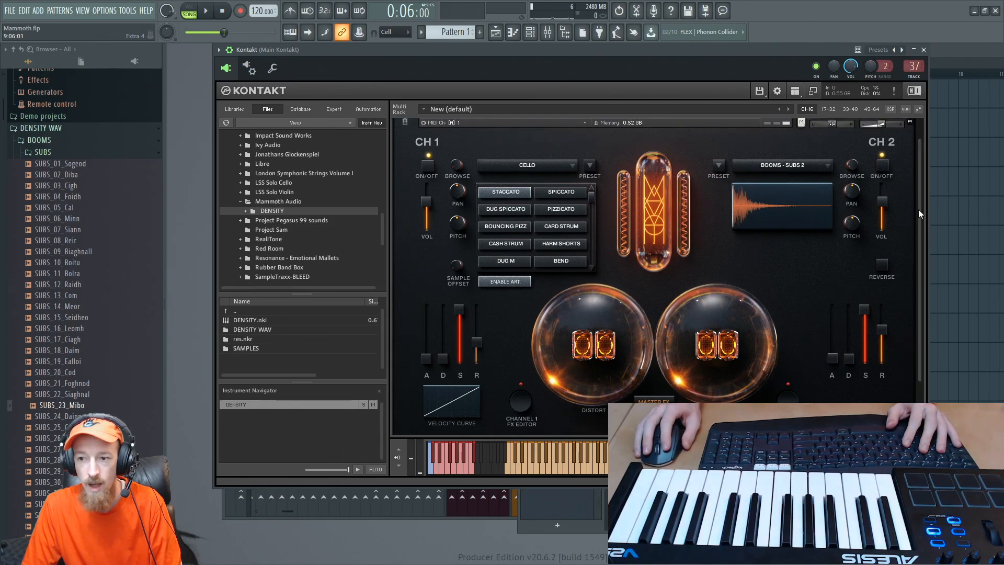
- Examine the DENSITY instrument's buses, insert effects and send effects in edit mode, including the convolution settings, and return to the performance view
left_click(405, 127)
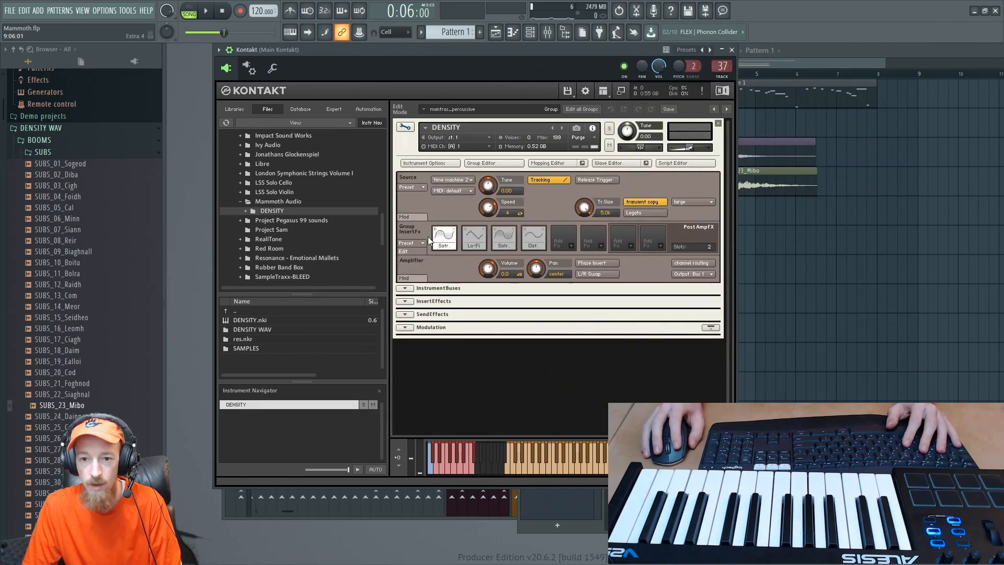
left_click(405, 289)
left_click(406, 289)
left_click(406, 301)
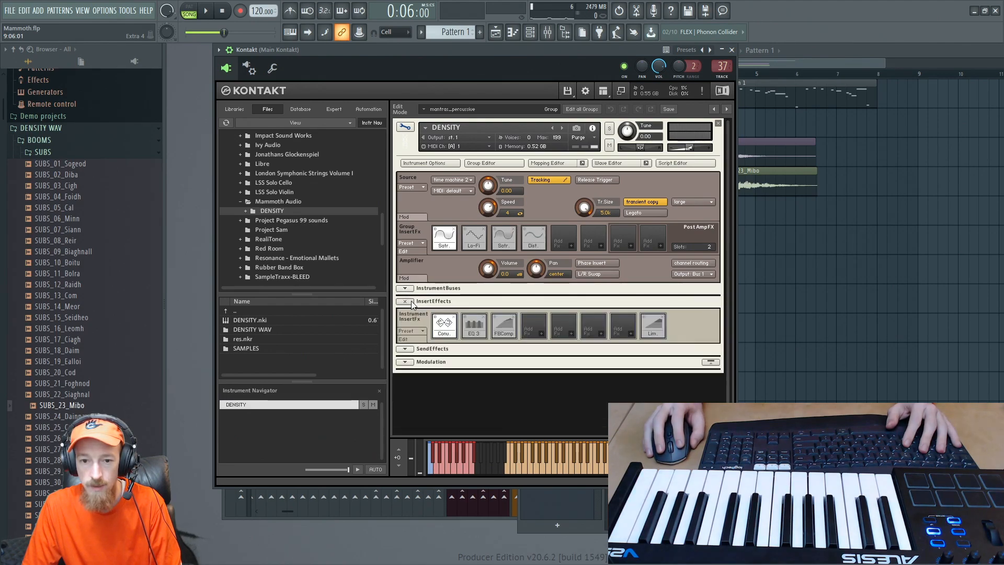
left_click(411, 301)
left_click(409, 315)
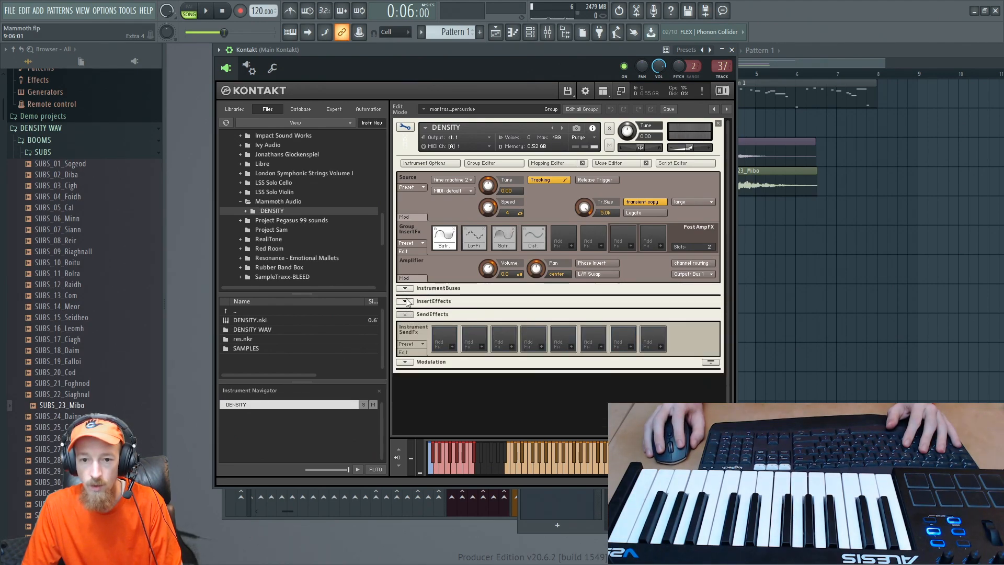
left_click(408, 302)
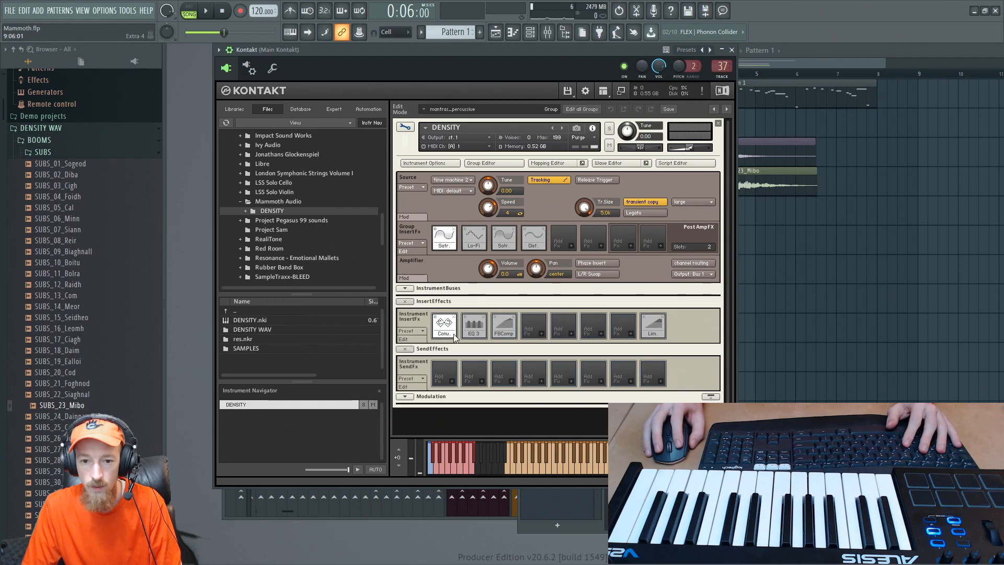
left_click(410, 338)
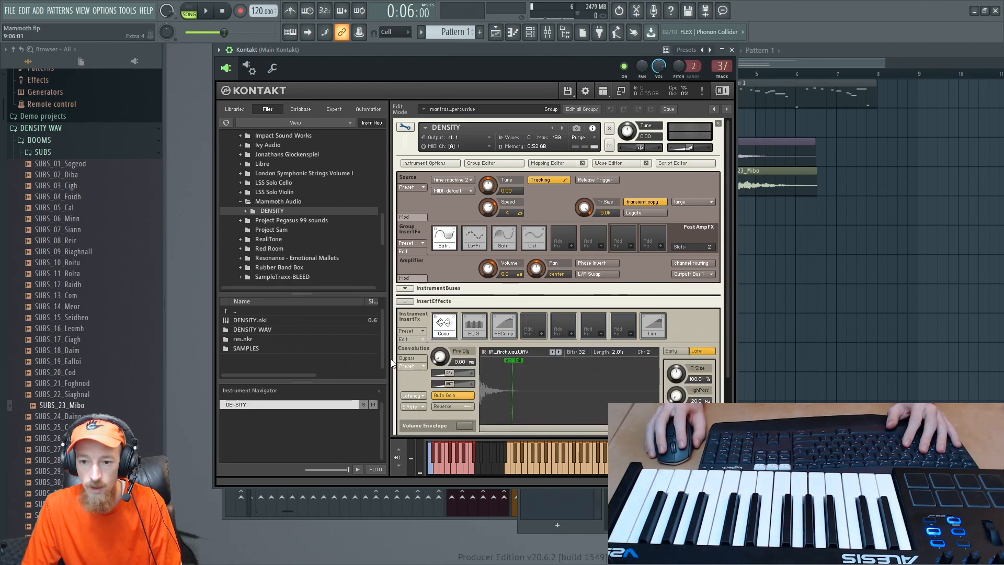
left_click(405, 302)
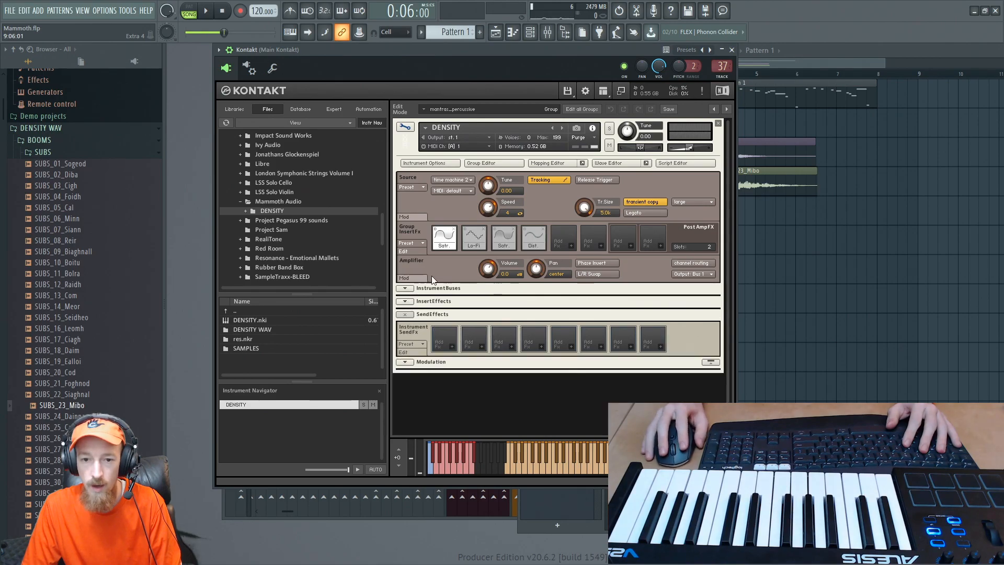
left_click(412, 129)
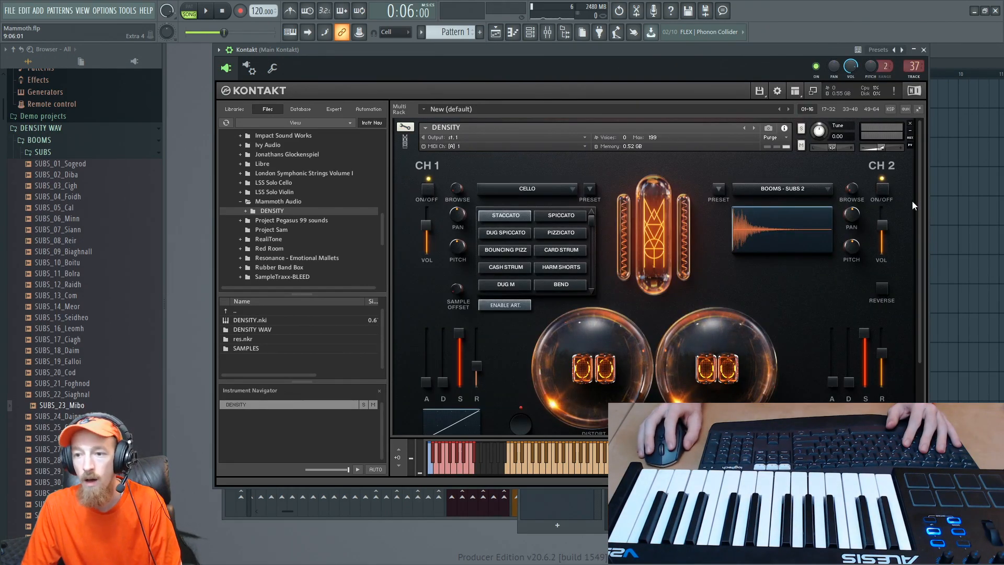
left_click_drag(918, 211, 906, 184)
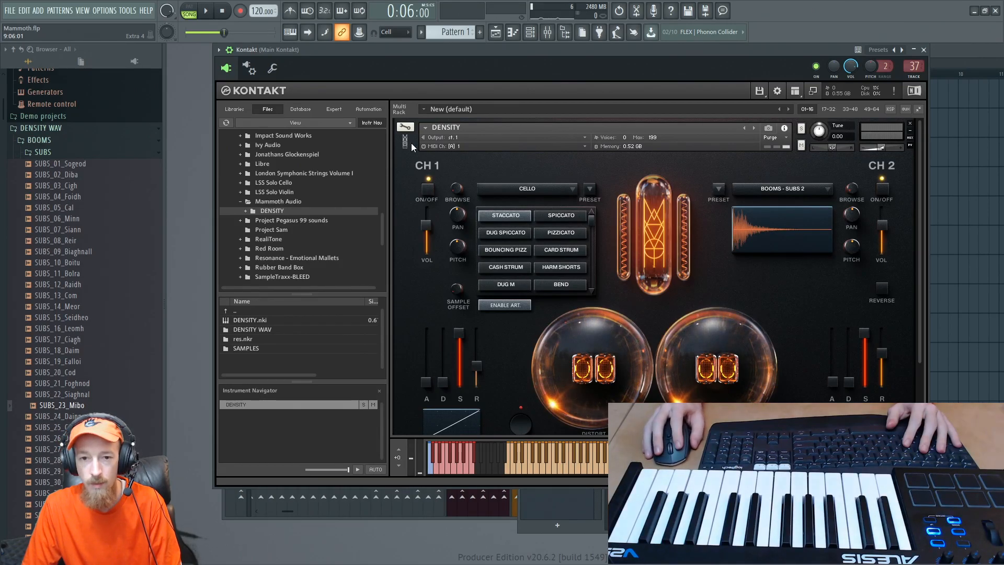
- Check the Kontakt wrapper's processing options and output connections, and return to the plugin interface
left_click(246, 73)
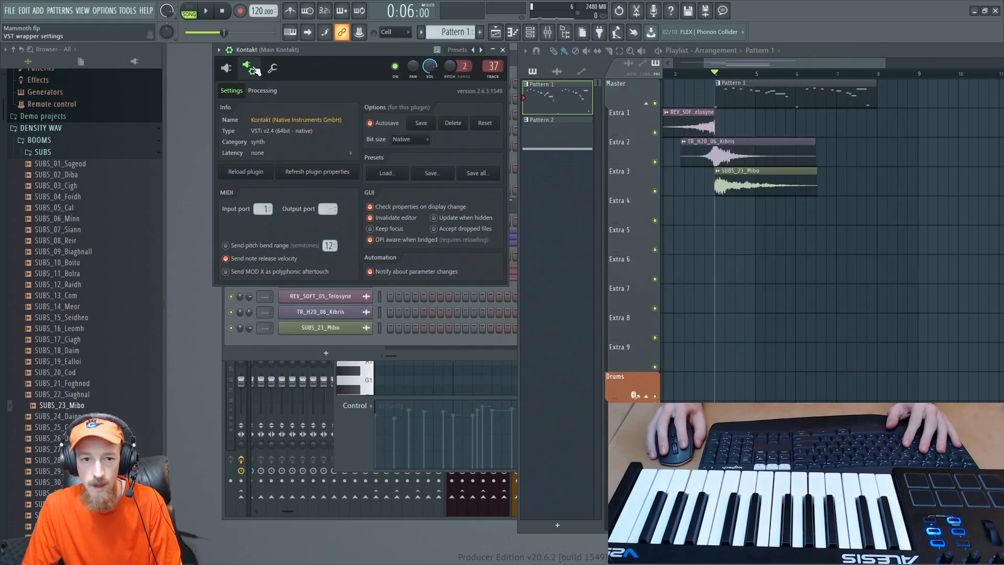
left_click(262, 90)
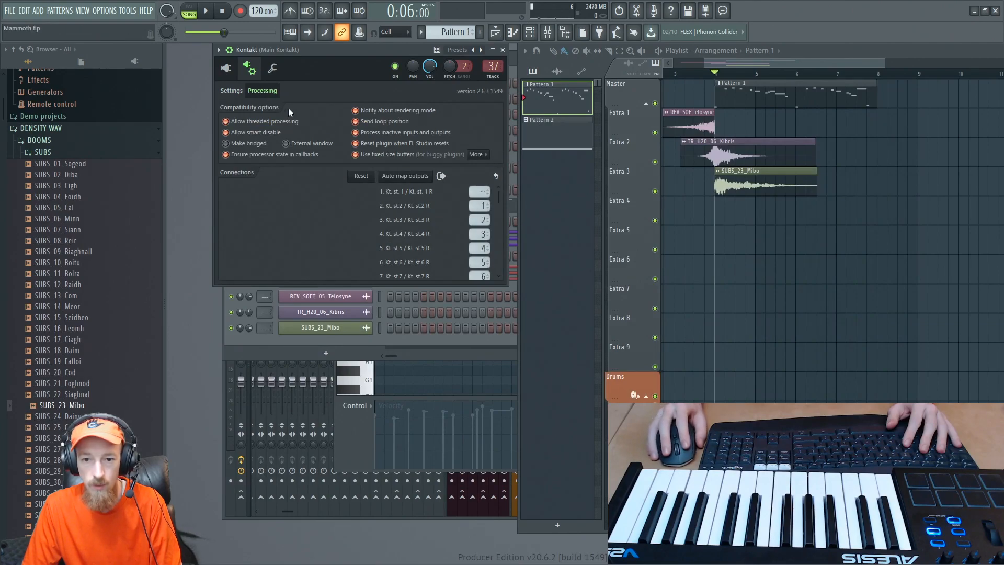
left_click(226, 68)
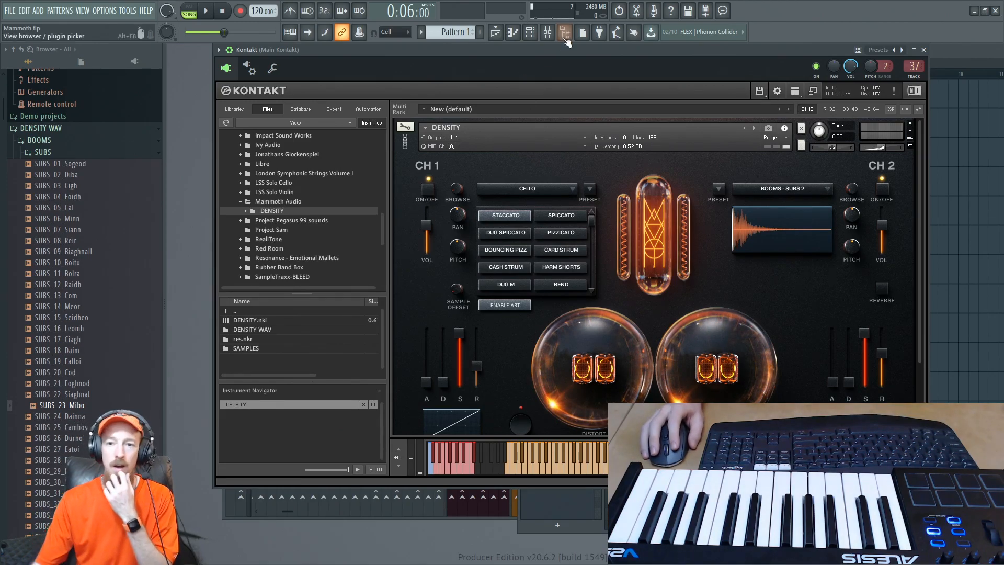
- Show the Kontakt tracks in the mixer and play the arrangement to check which track receives the Cello
left_click(548, 32)
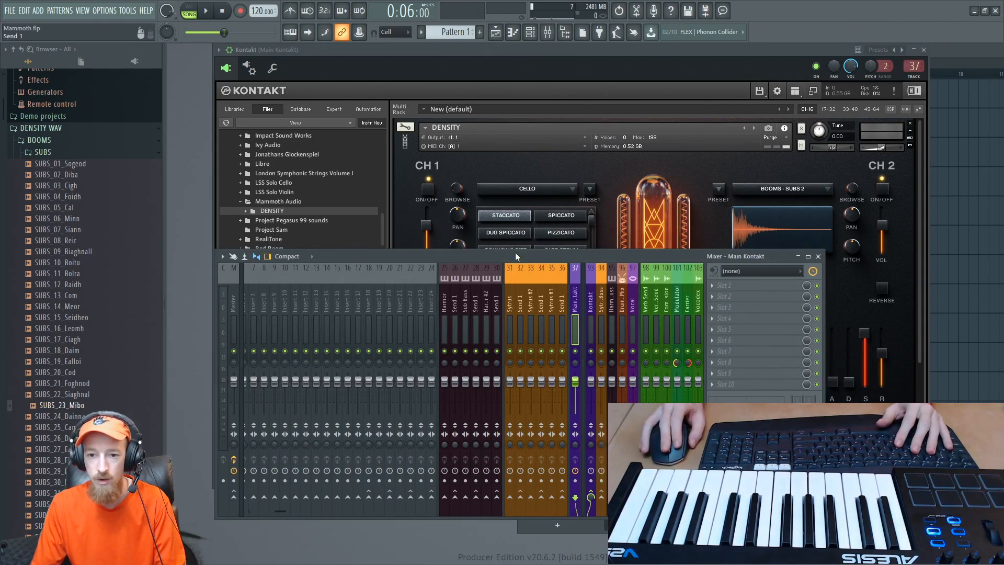
scroll(509, 306, "down", 6)
key("space")
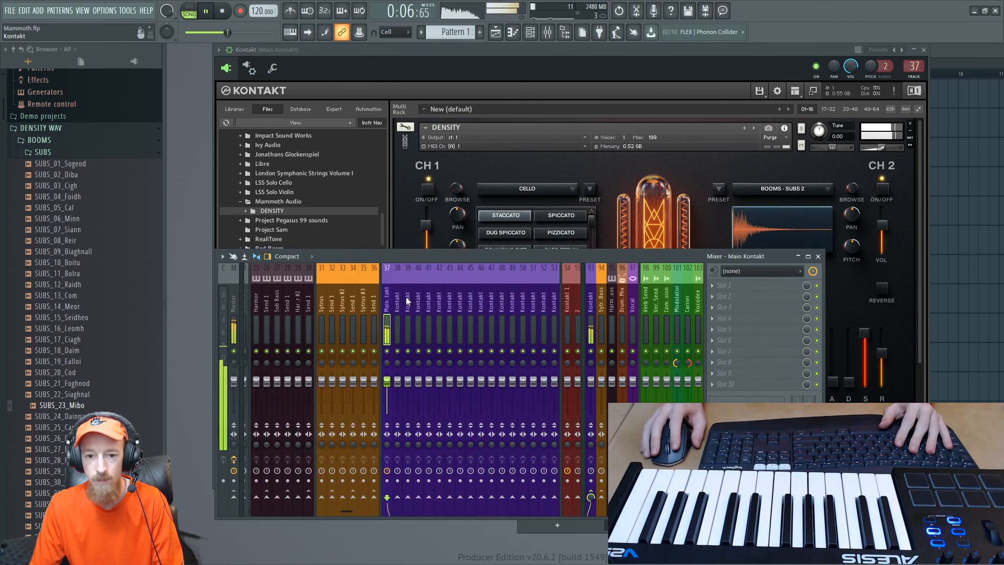
key("space")
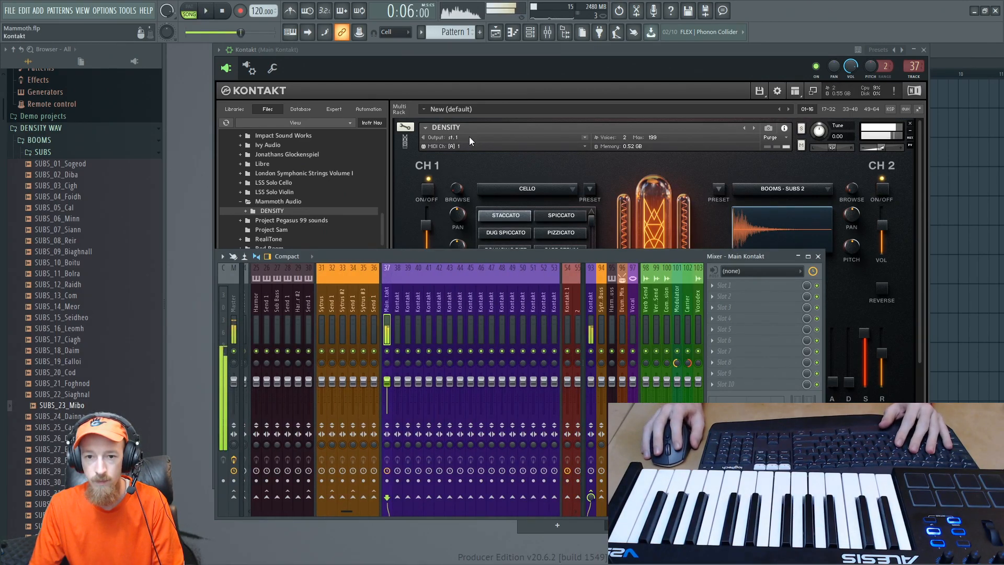
- Try routing the DENSITY instrument to output st.2, check its mixer track during playback, and set the output back to st.1
left_click(469, 136)
left_click(478, 166)
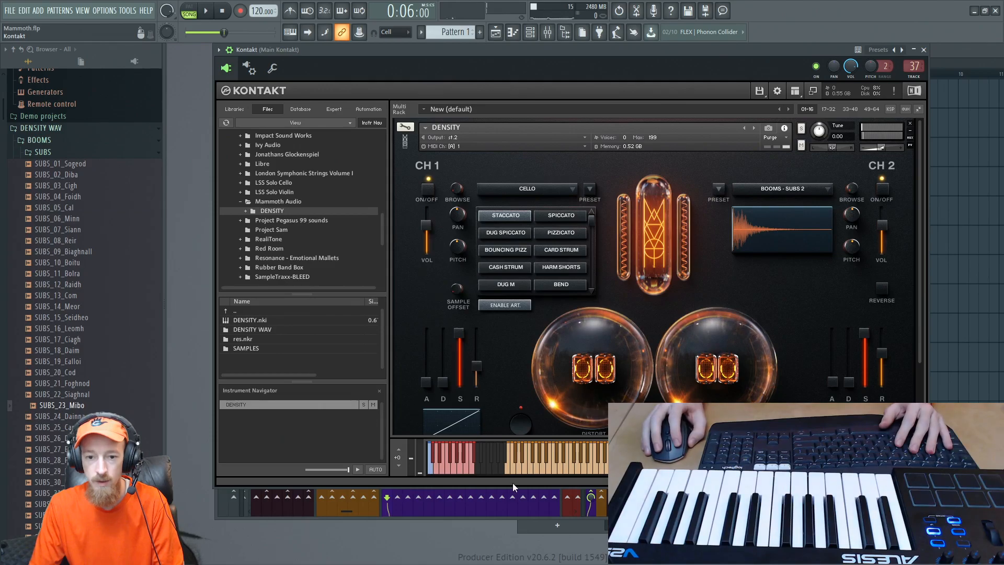
left_click(500, 503)
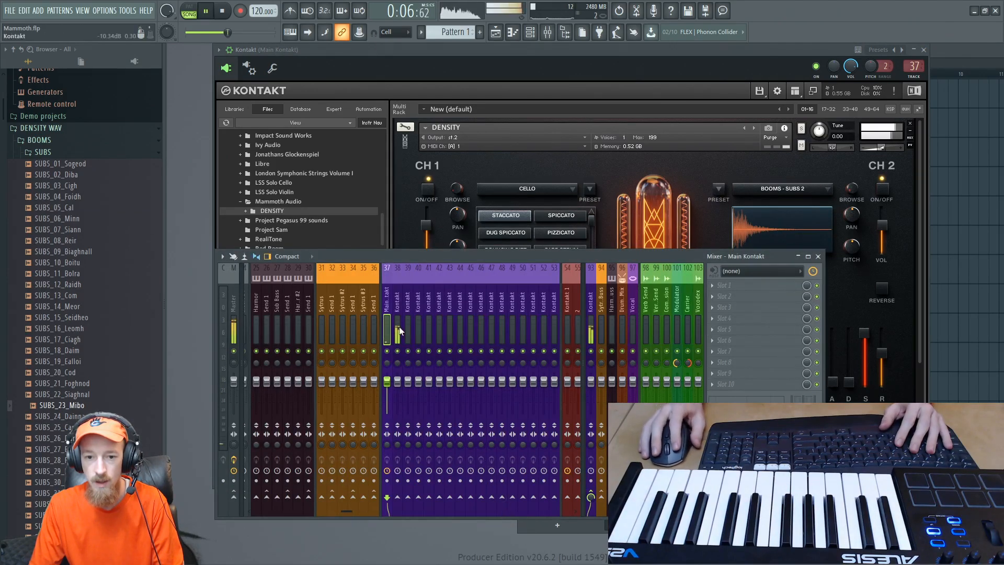
left_click(477, 137)
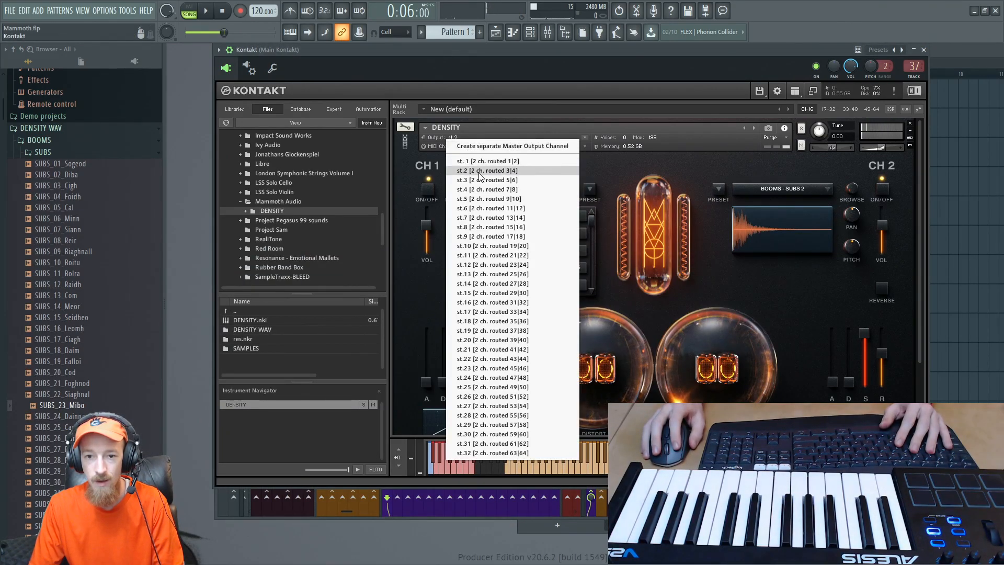
left_click(481, 158)
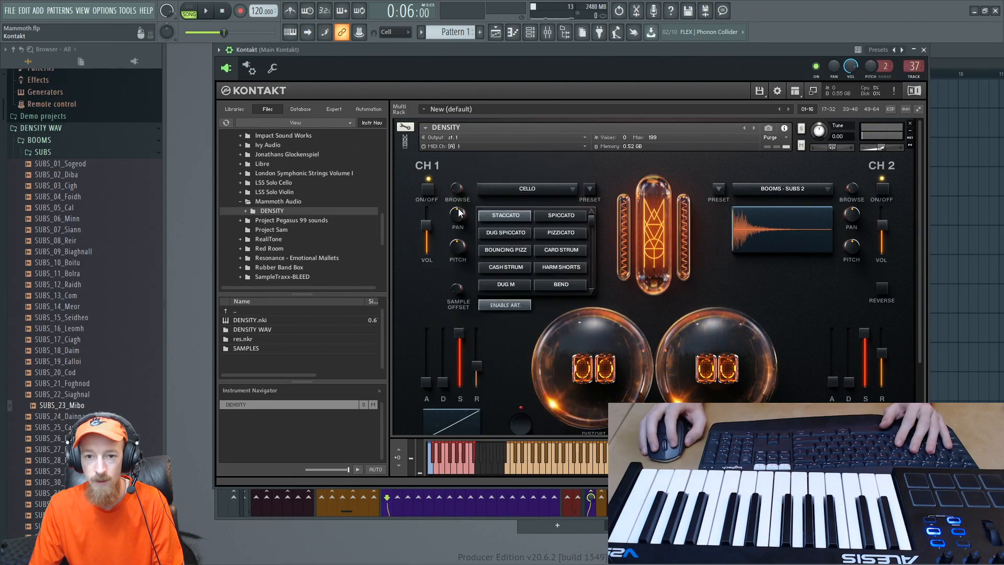
- Load the X effect plugin into slot 2 of the Main Kontakt mixer track
left_click(509, 518)
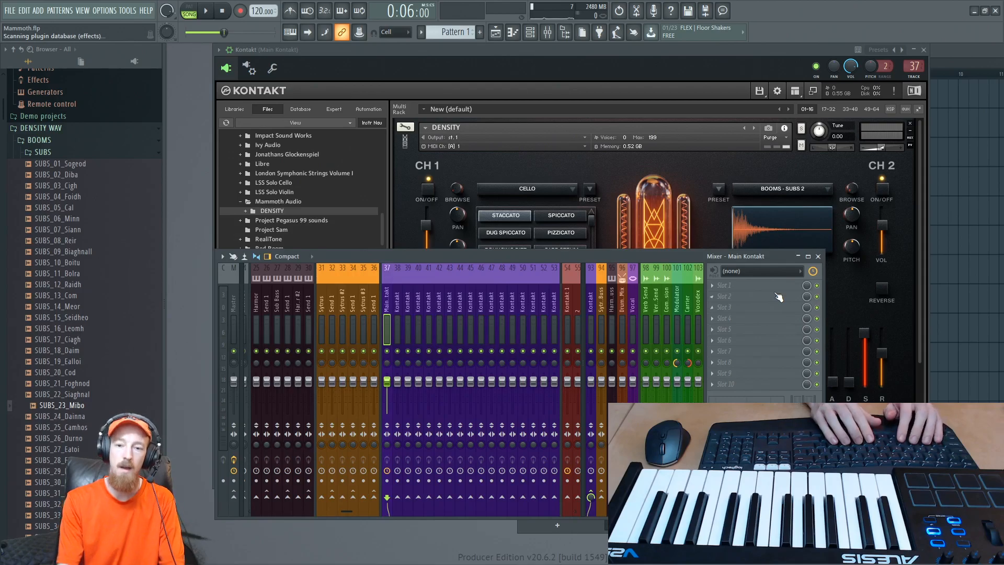
key("F8")
type("x")
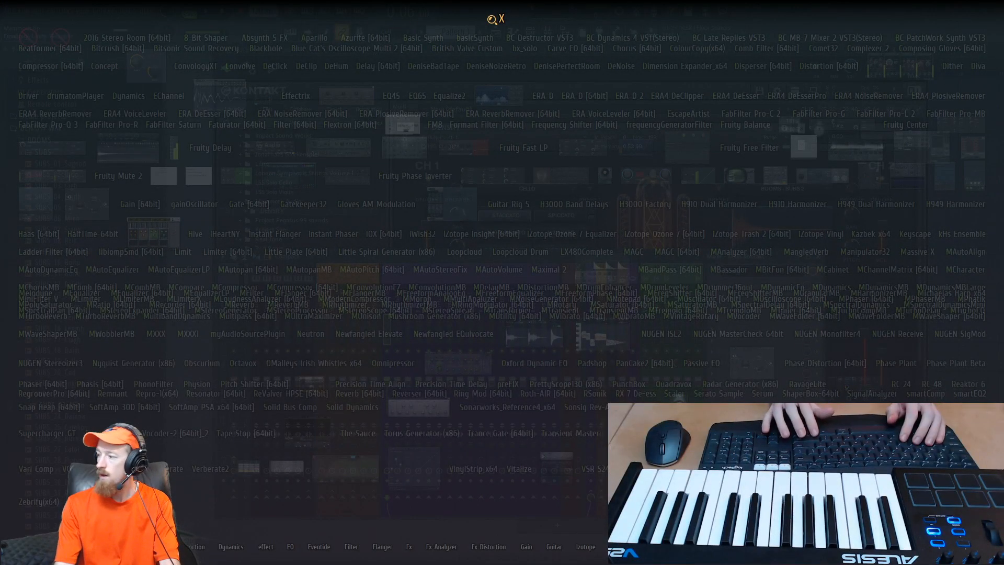
key("Return")
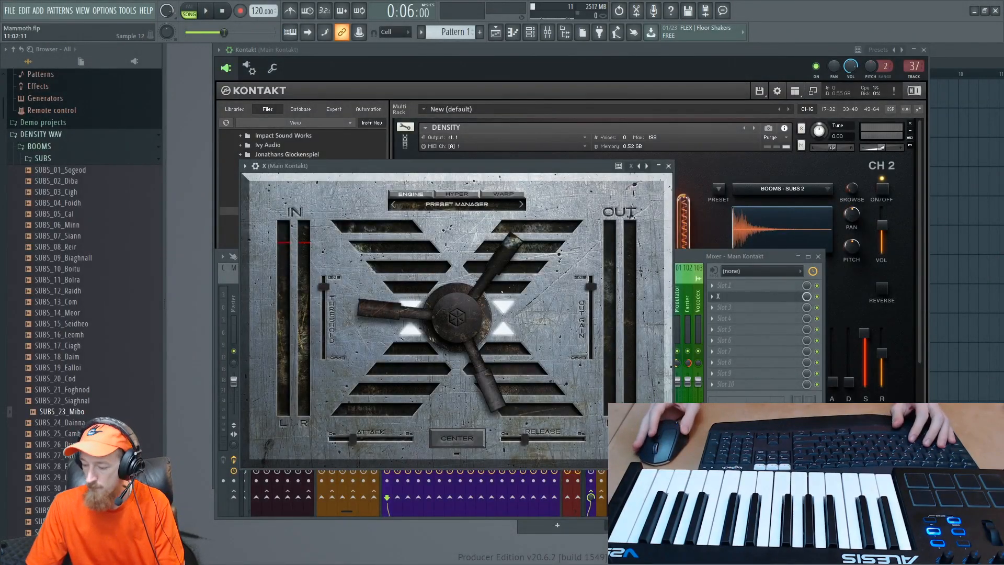
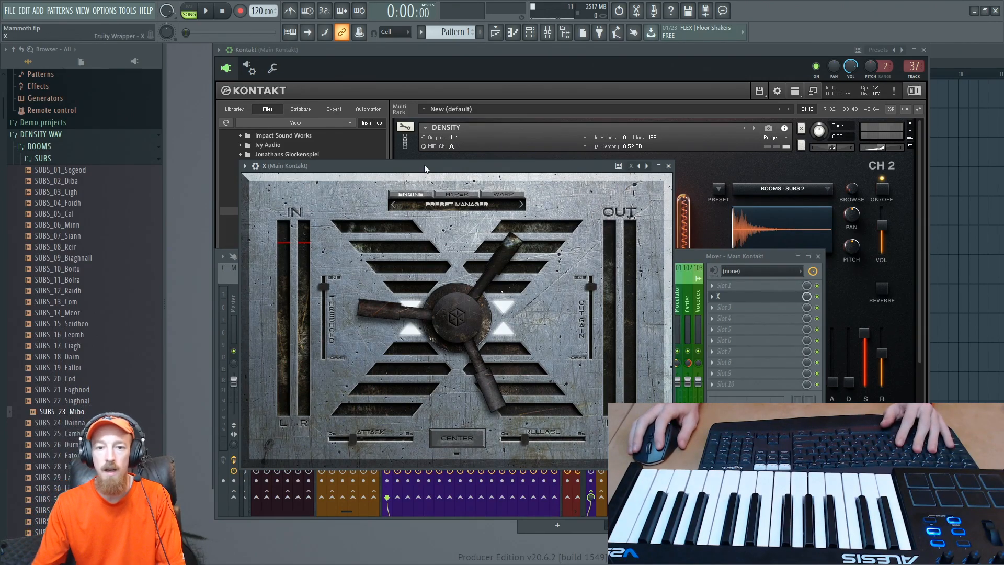
- Play the arrangement and load the CLUTCH preset from the LEAD category in the X effect
left_click_drag(425, 168, 441, 128)
left_click_drag(510, 220, 507, 198)
key("space")
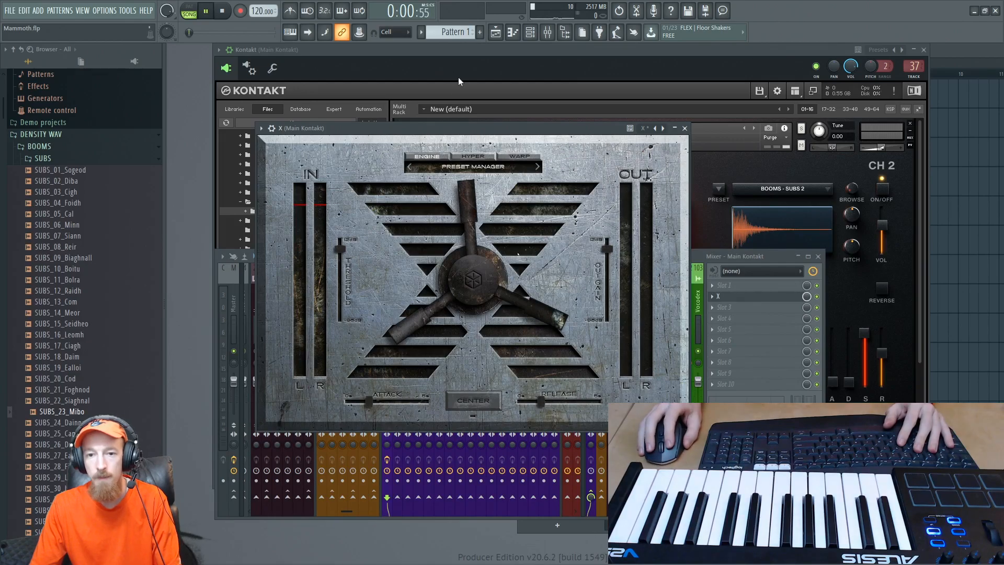
left_click(461, 166)
mouse_move(451, 205)
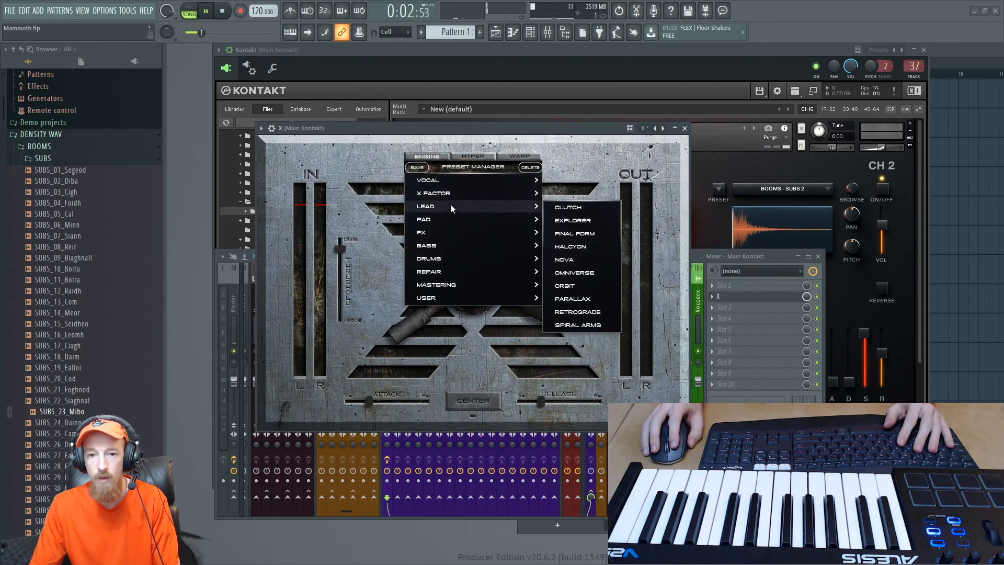
left_click(569, 210)
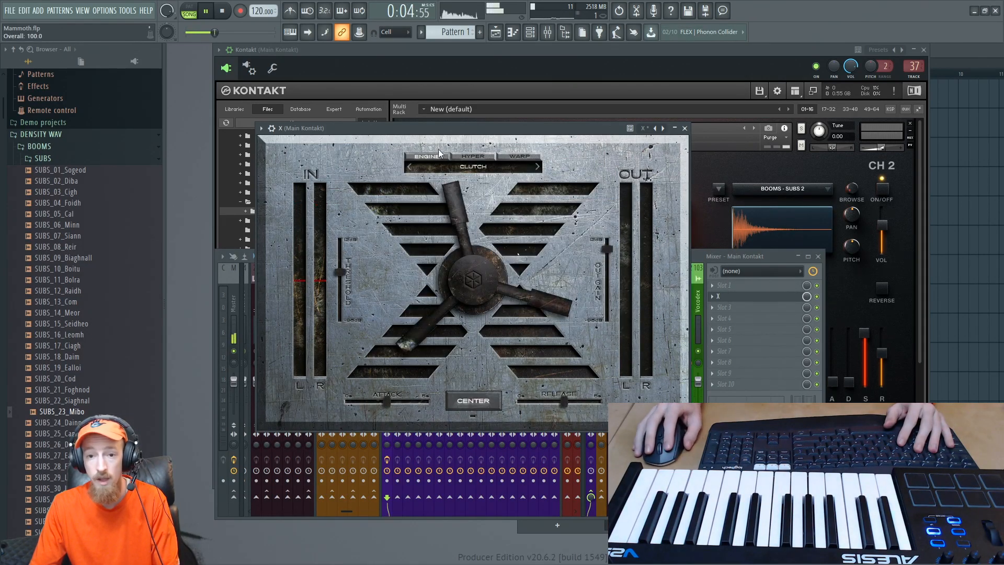
left_click_drag(576, 138, 559, 124)
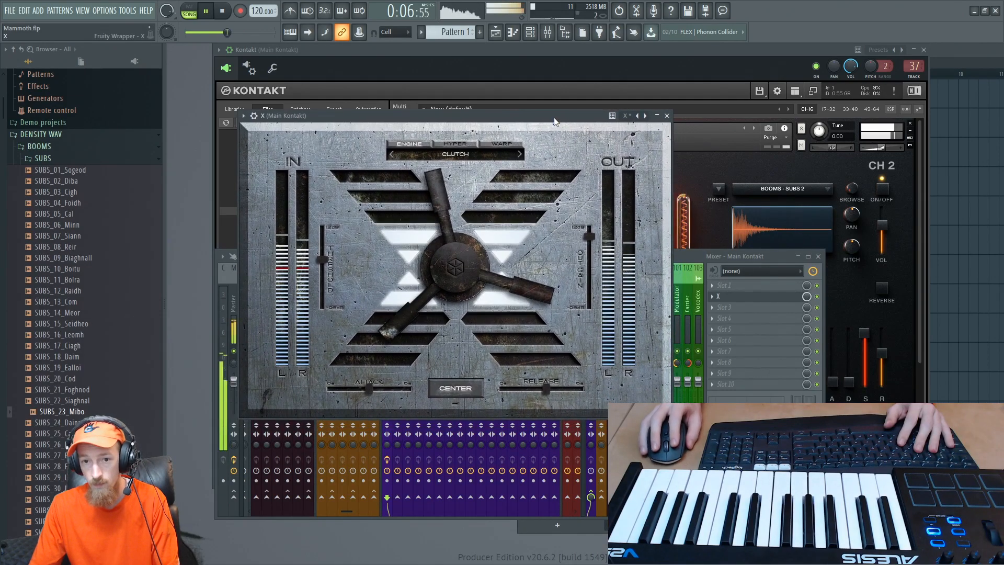
- Place the playhead at the start of Pattern 1 at bar 4, solo its playlist track, and return to the X effect
key("F5")
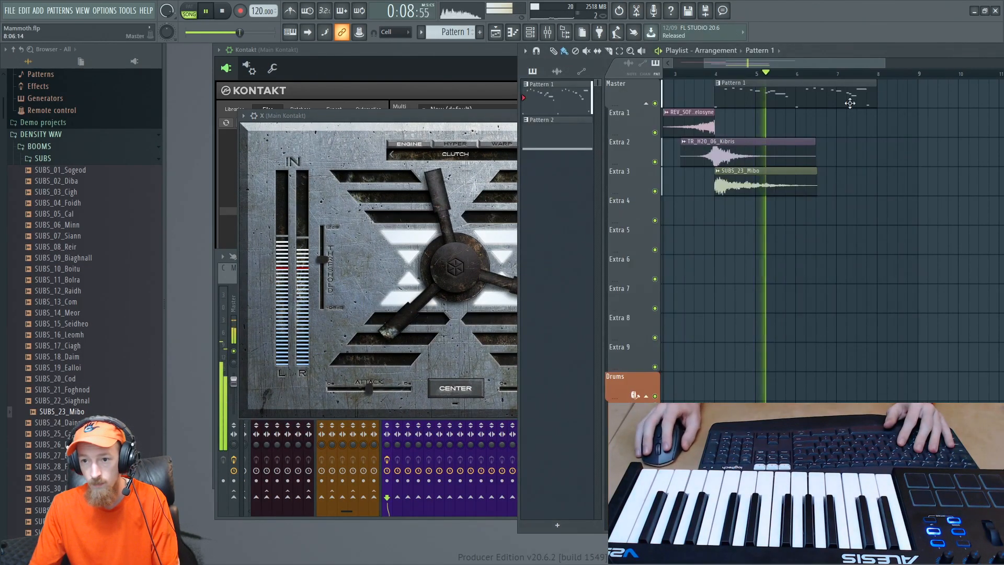
key("space")
left_click(715, 74)
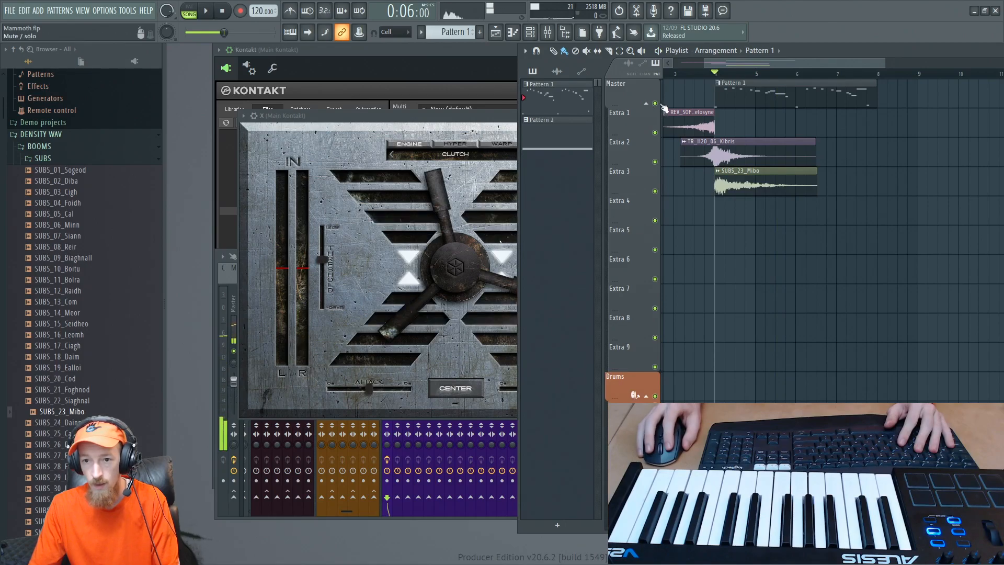
right_click(655, 103)
left_click(482, 124)
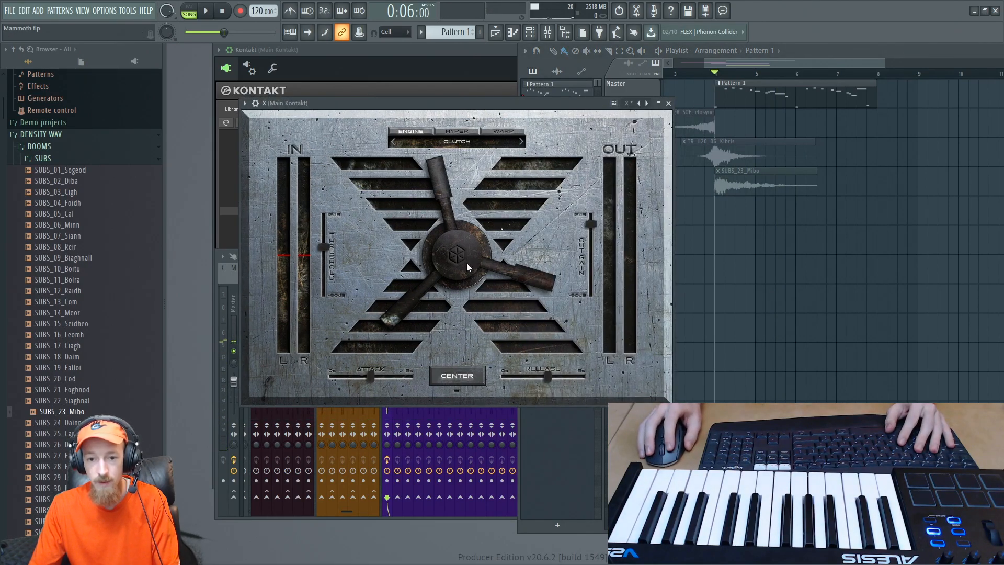
- Try the FINAL FORM preset on the soloed Cello melody, then return to CLUTCH and play it for comparison
key("space")
left_click(519, 142)
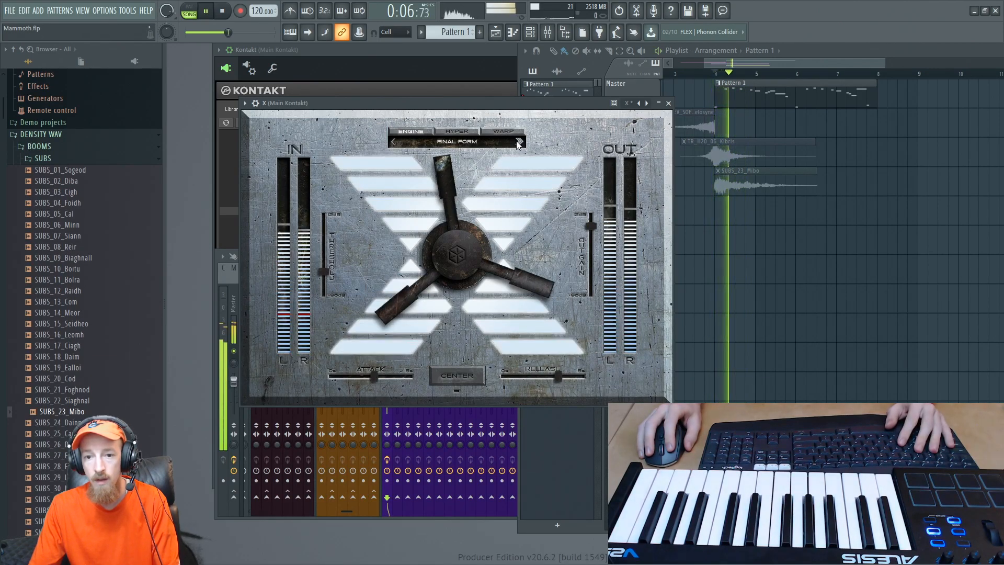
key("space")
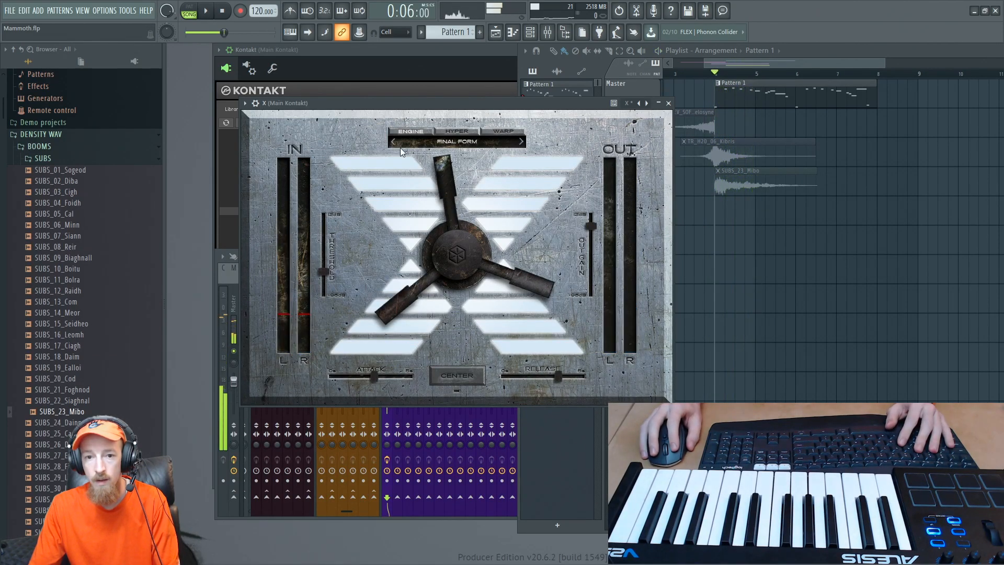
left_click(395, 141)
key("space")
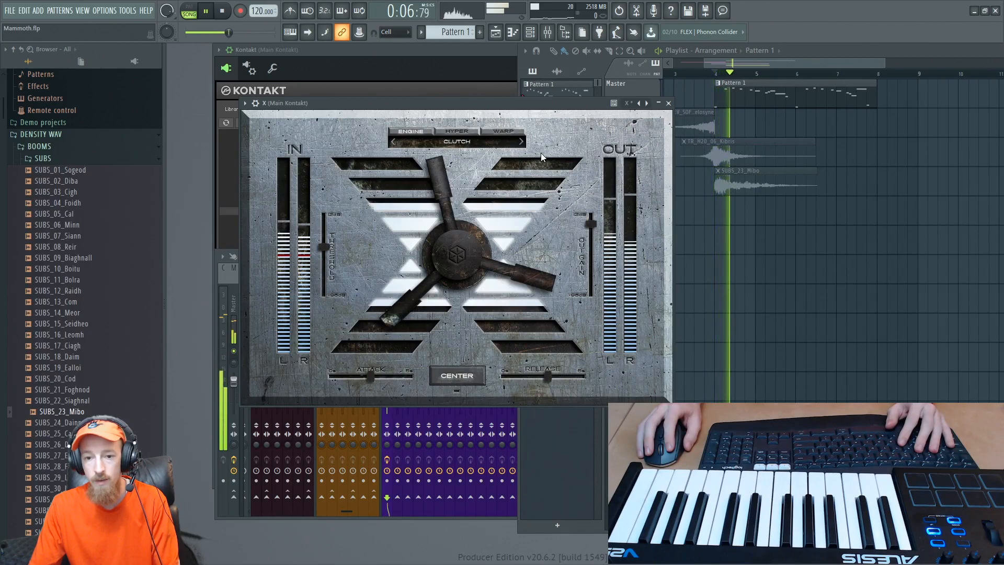
key("space")
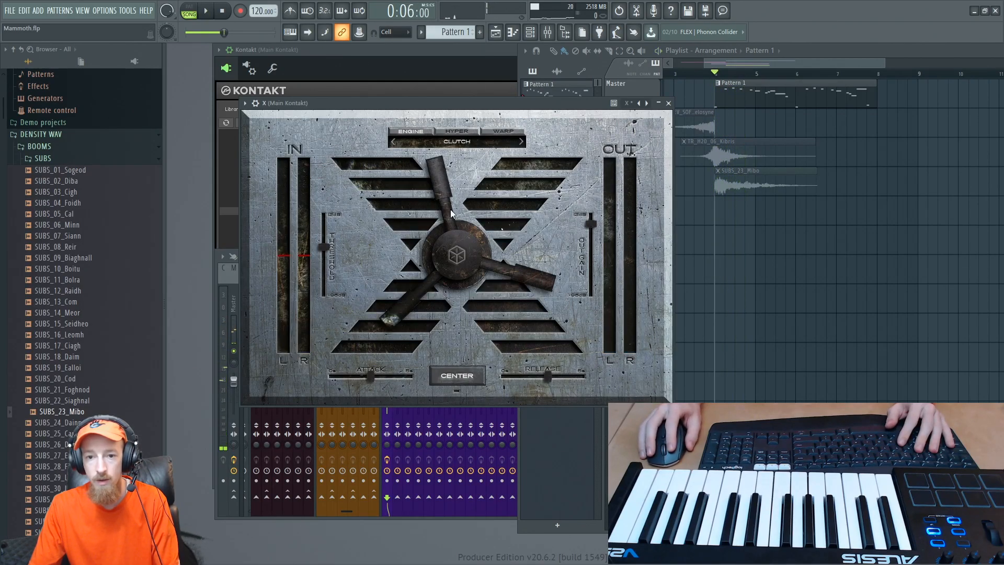
- Check the X effect's HYPER controls during playback and return to the ENGINE page
left_click(453, 130)
key("space")
key("space")
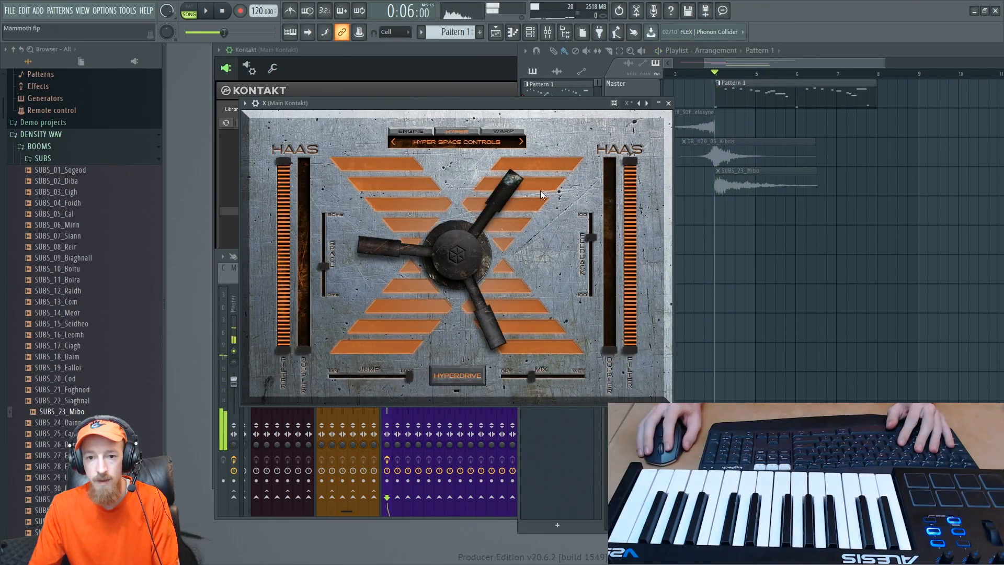
left_click(421, 132)
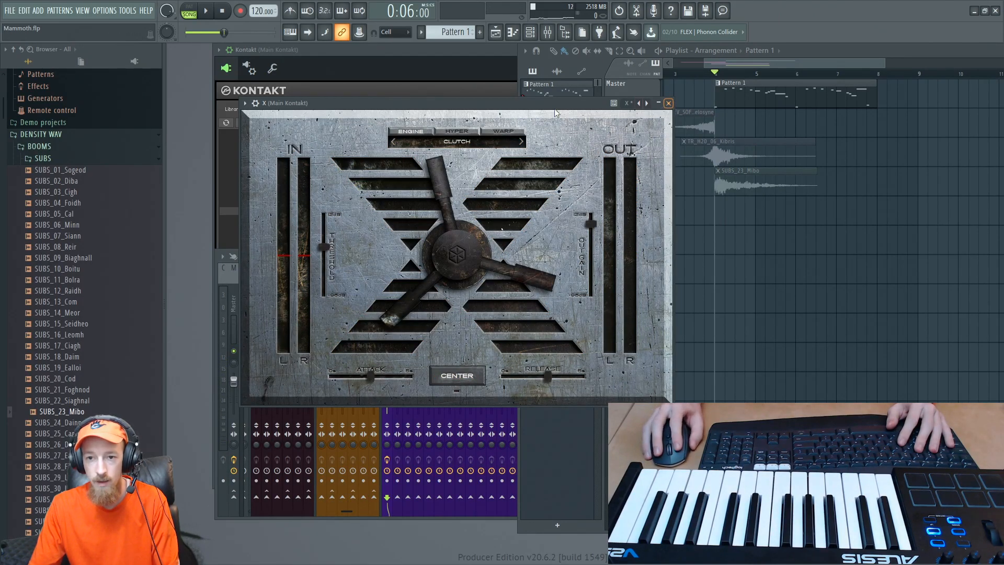
- Set the X effect's mix level to 47%, comparing playback with the effect bypassed, and close its window
left_click(257, 103)
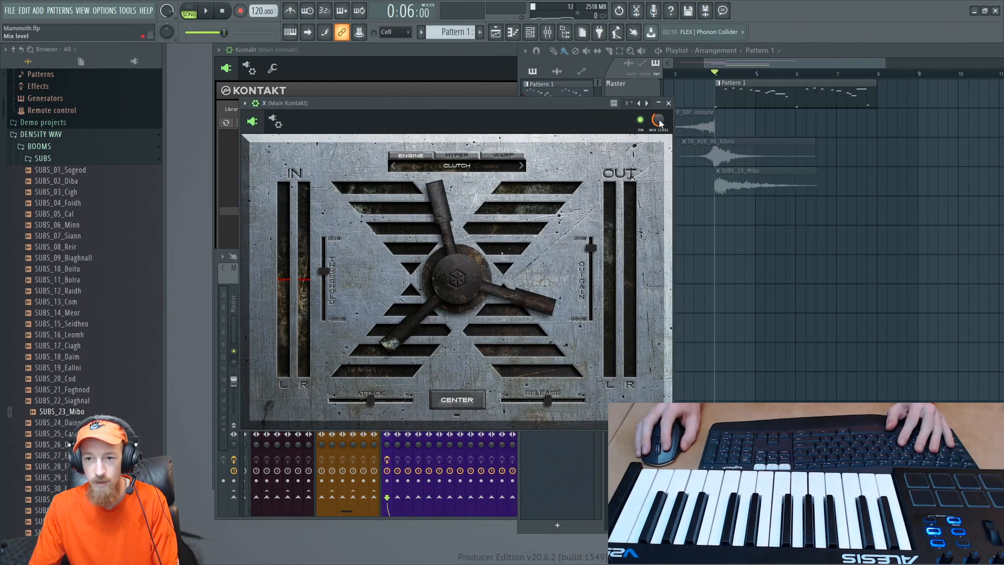
key("space")
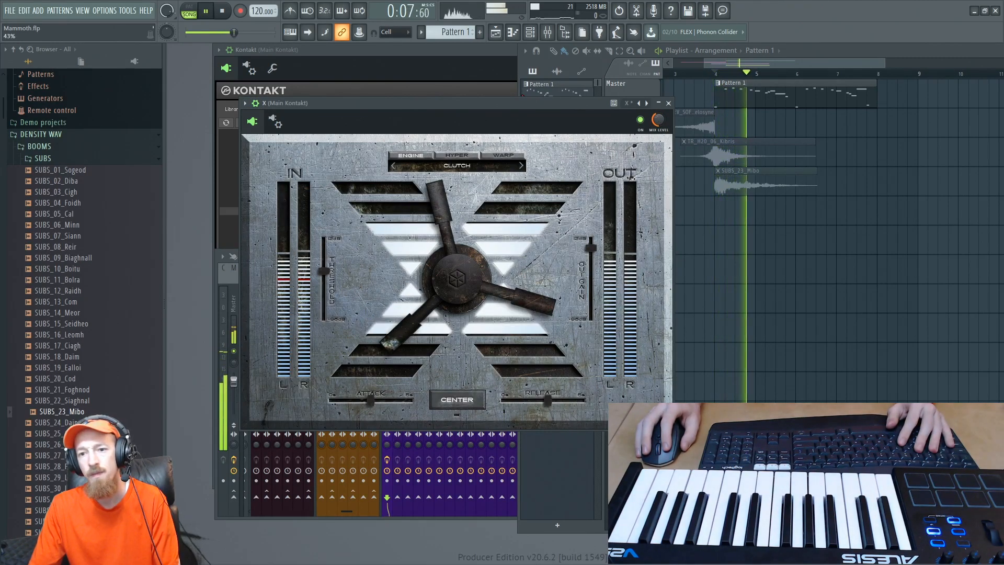
key("space")
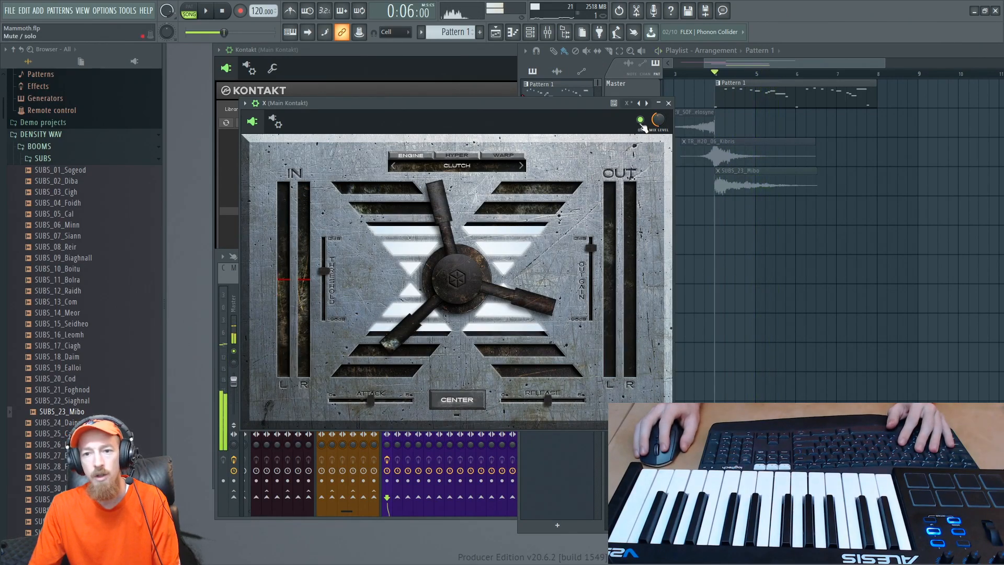
key("space")
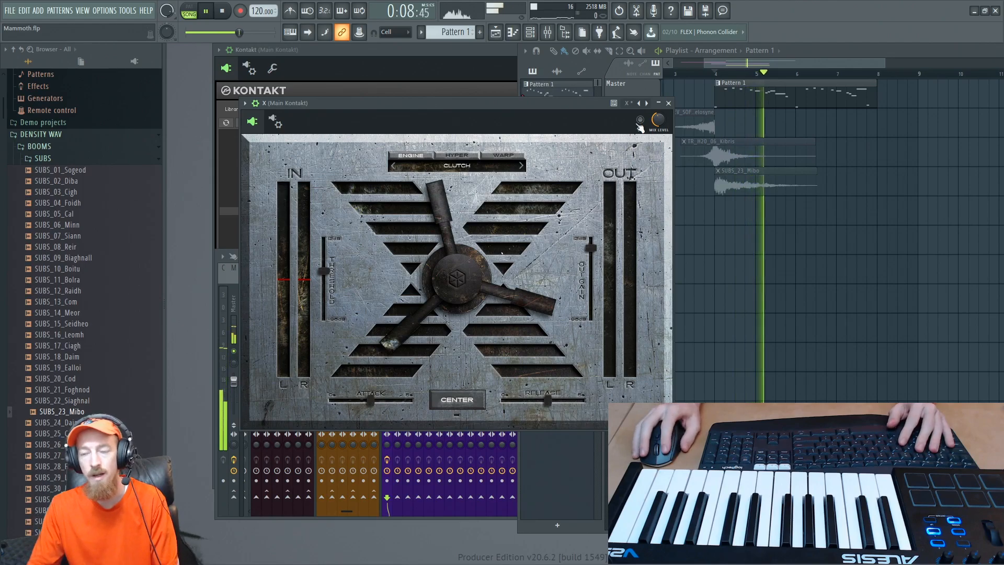
key("space")
key("space")
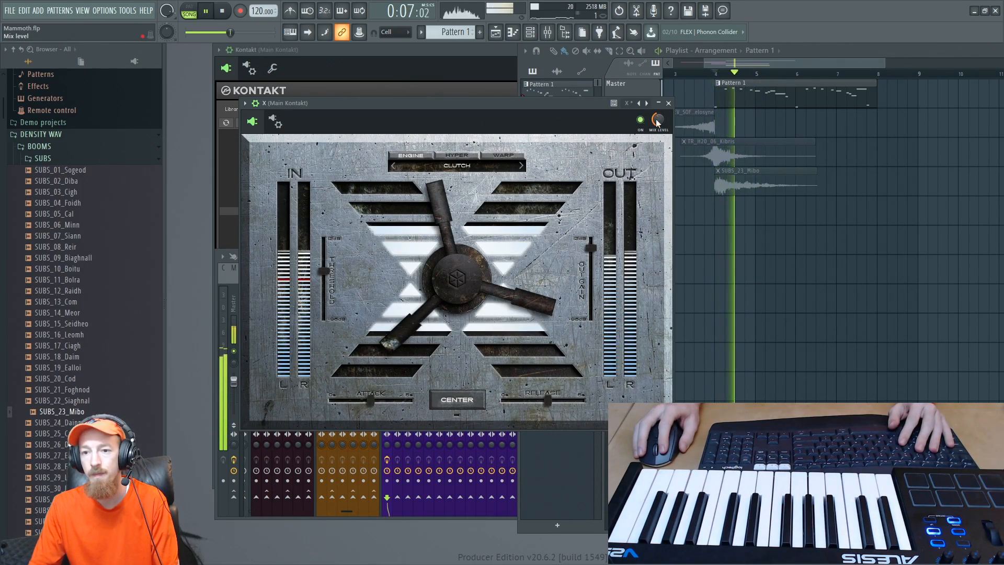
left_click_drag(658, 119, 658, 131)
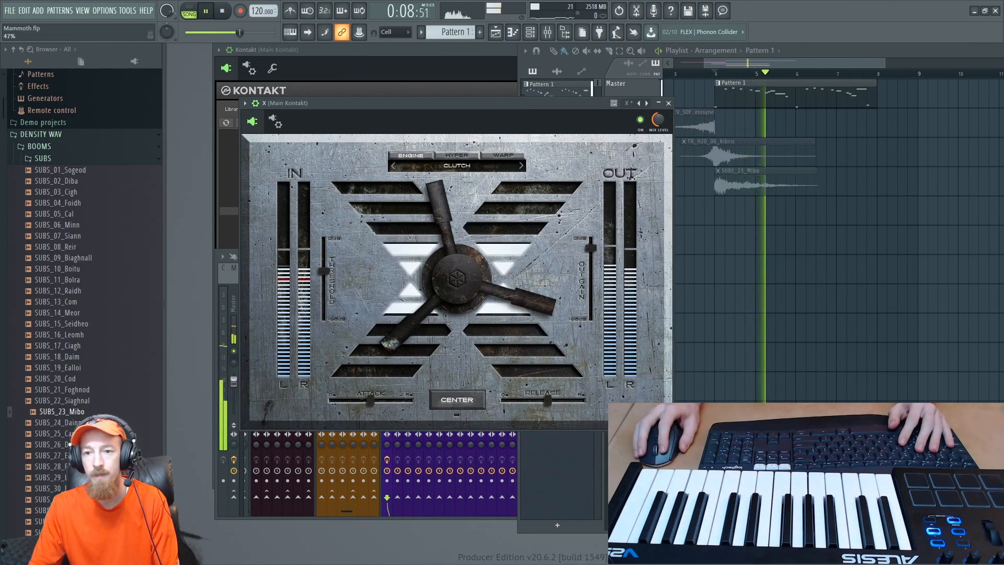
key("space")
left_click(668, 103)
- Examine the Kontakt tracks and the Master track's effect slots in the mixer
left_click(393, 370)
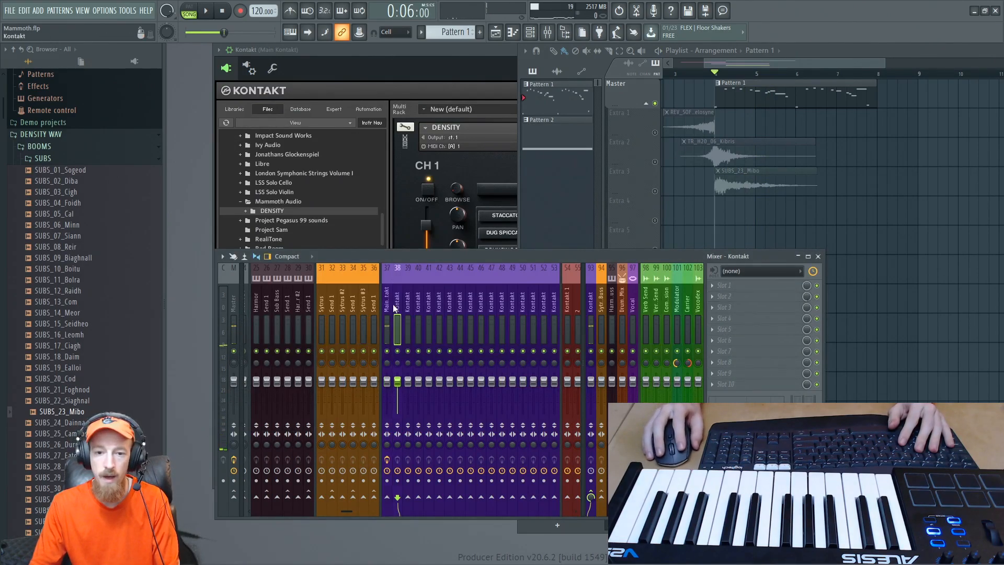
left_click(234, 296)
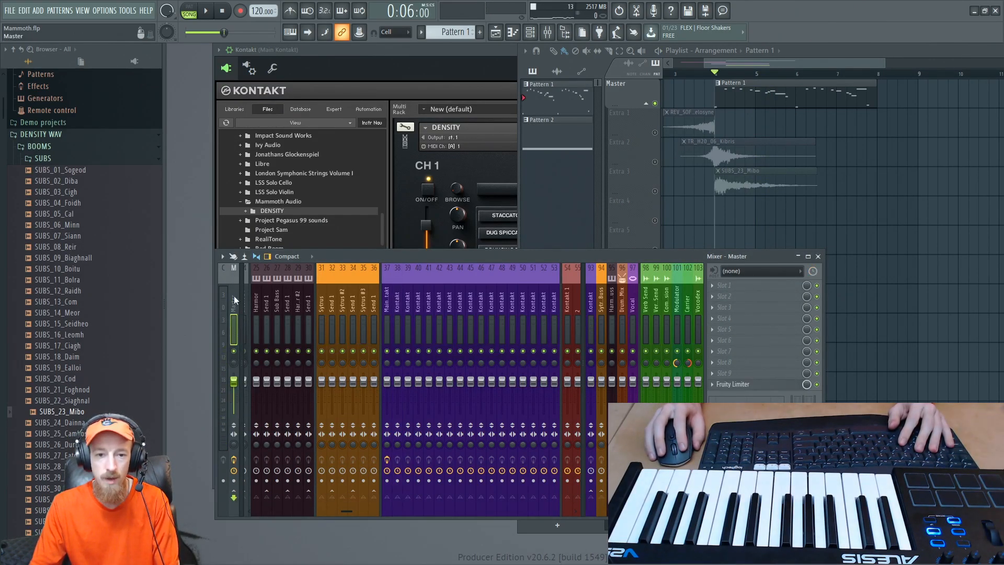
scroll(282, 299, "up", 5)
scroll(296, 305, "down", 8)
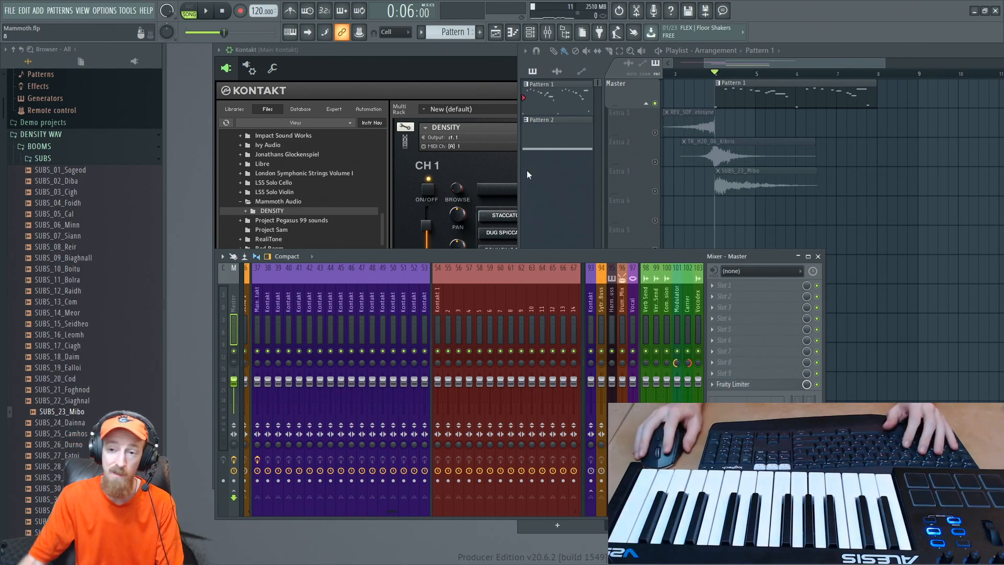
- Unmute all playlist tracks and play the full arrangement, checking the mixer and Kontakt output during playback
key("F9")
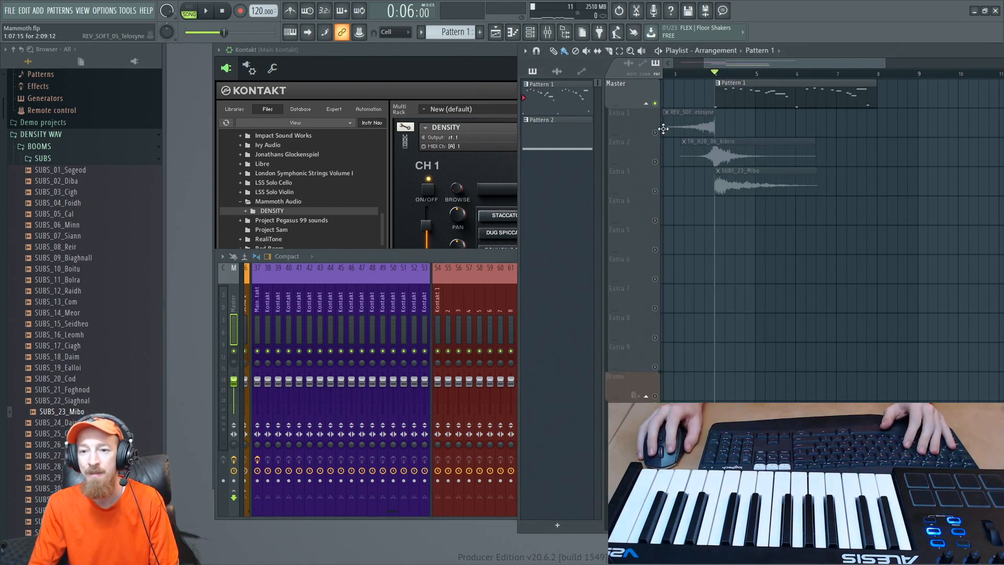
key("space")
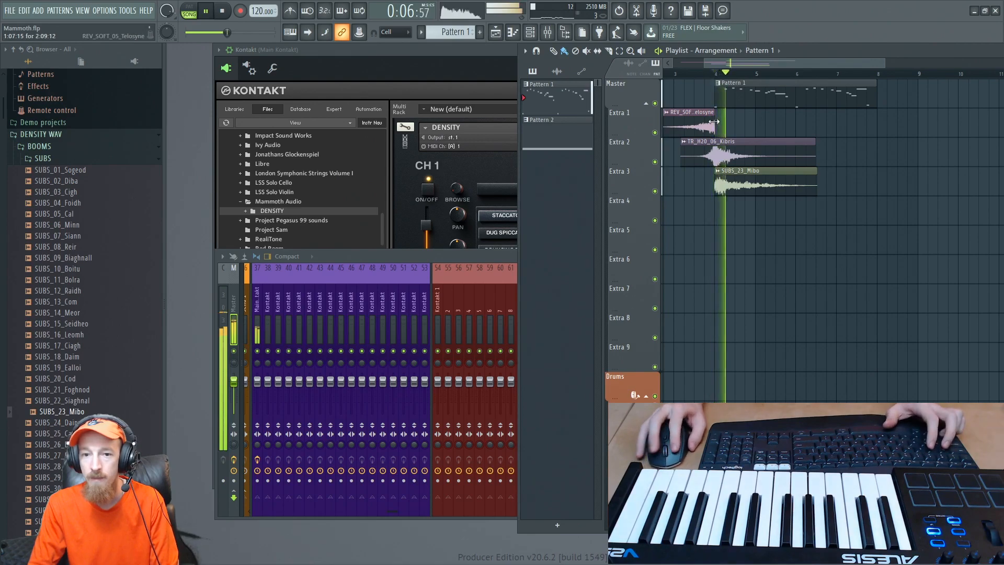
scroll(668, 154, "down", 2)
left_click(481, 262)
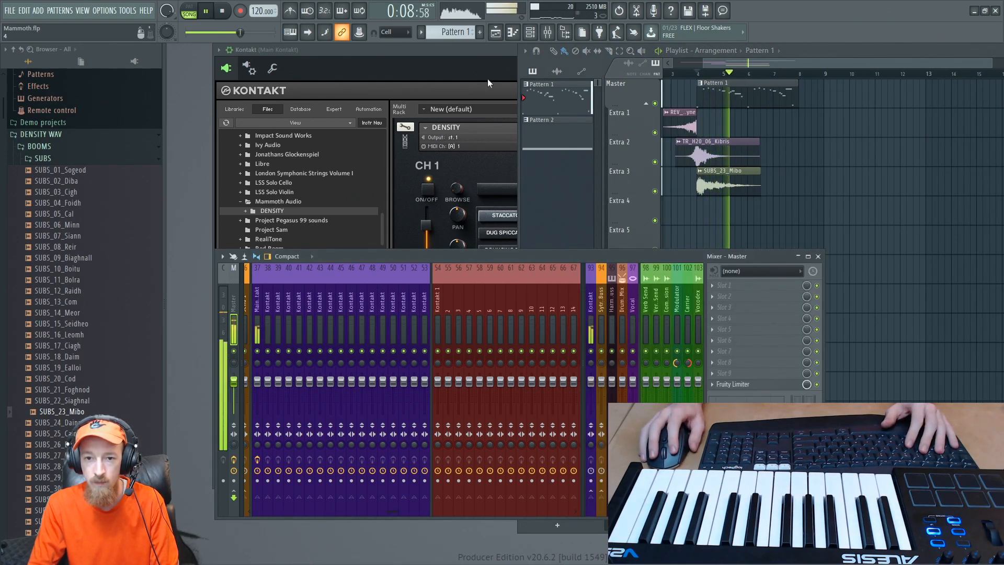
left_click(492, 61)
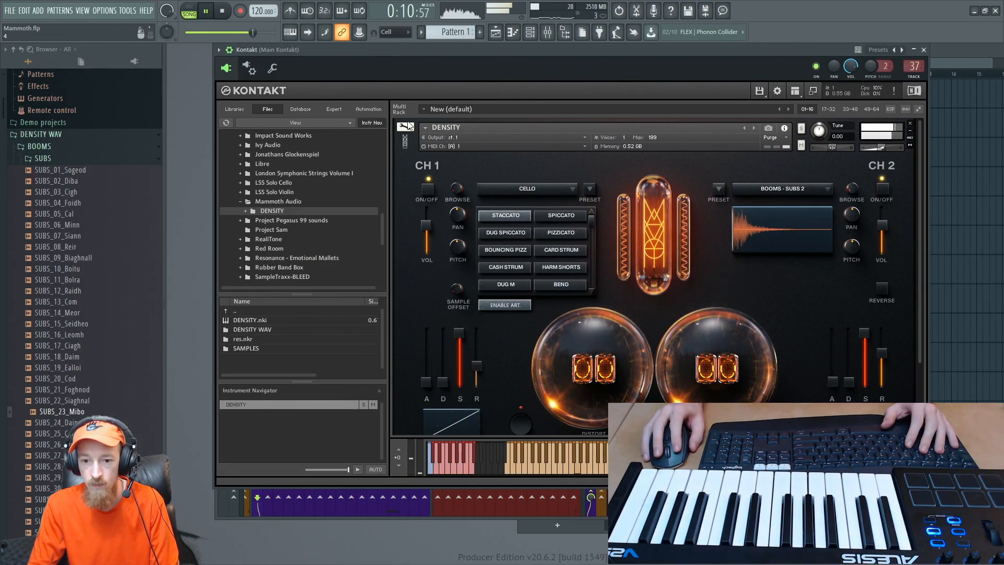
left_click(407, 142)
left_click(948, 61)
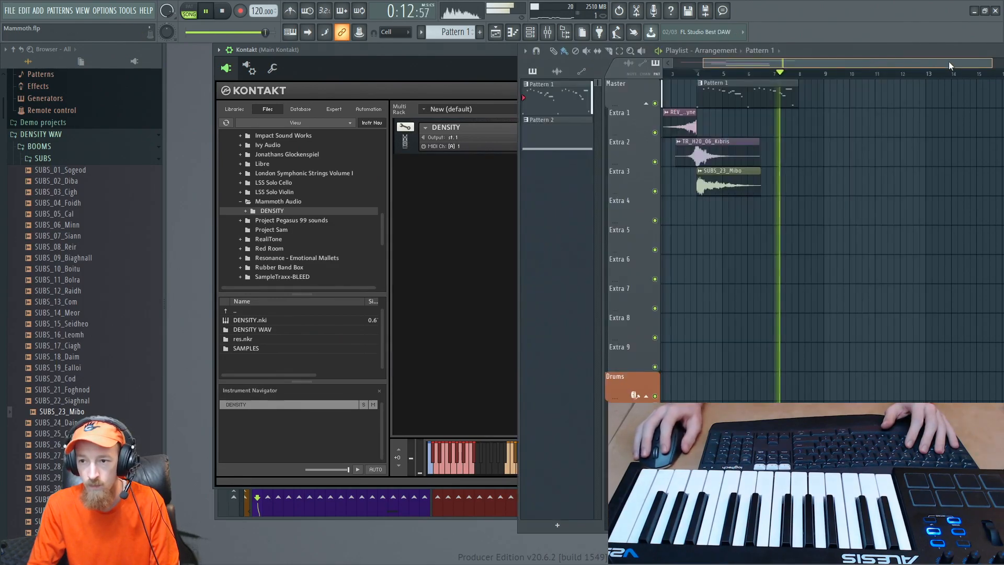
key("space")
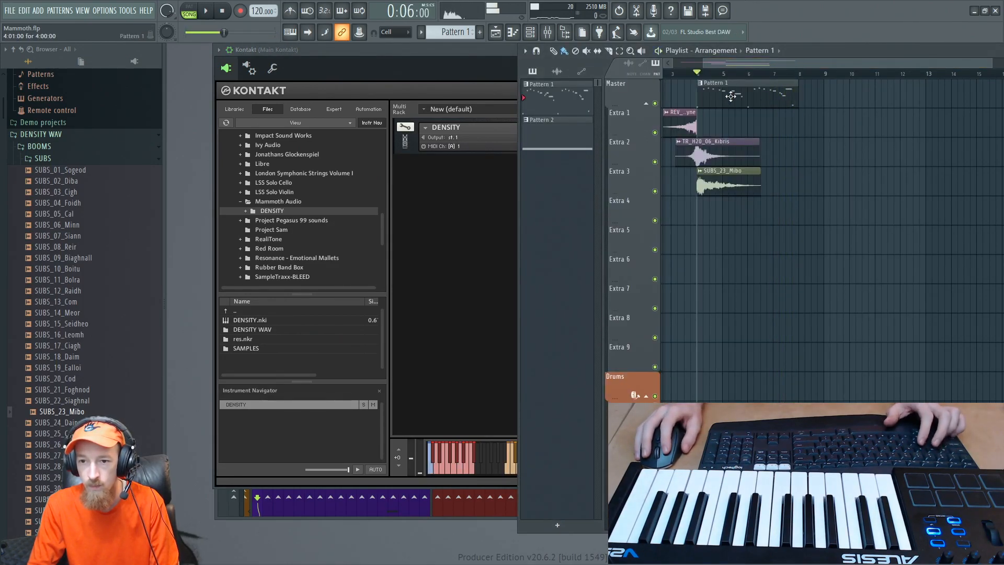
- Copy Pattern 1 and its lead-in samples to repeat from bar 8, and delete the copied REV_SOFT_05_Telosyne clip
mouse_move(730, 97)
left_mouse_down()
mouse_move(816, 130)
mouse_move(835, 92)
left_mouse_up()
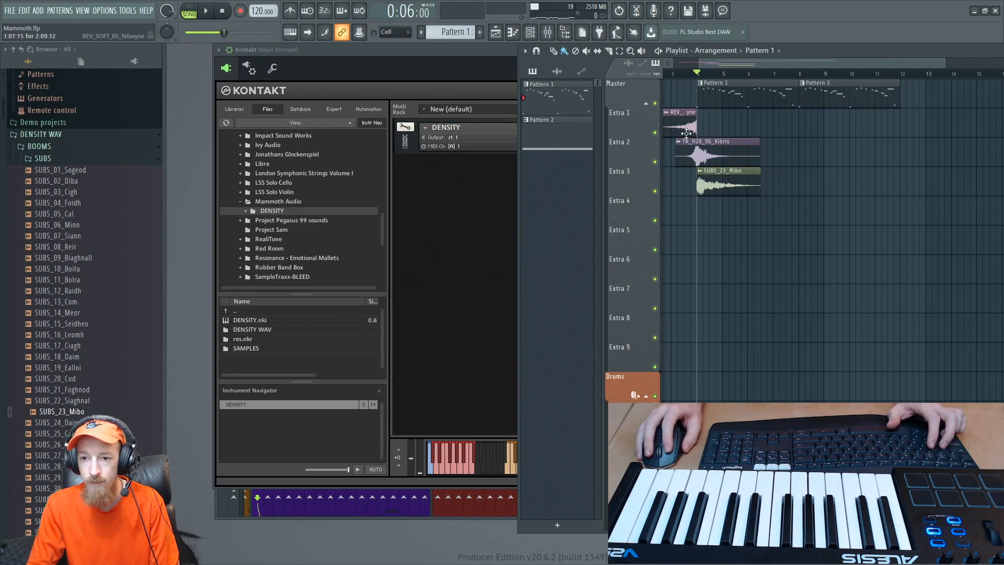
mouse_move(687, 134)
left_mouse_down()
mouse_move(709, 180)
mouse_move(762, 124)
mouse_move(794, 124)
mouse_move(780, 124)
left_mouse_up()
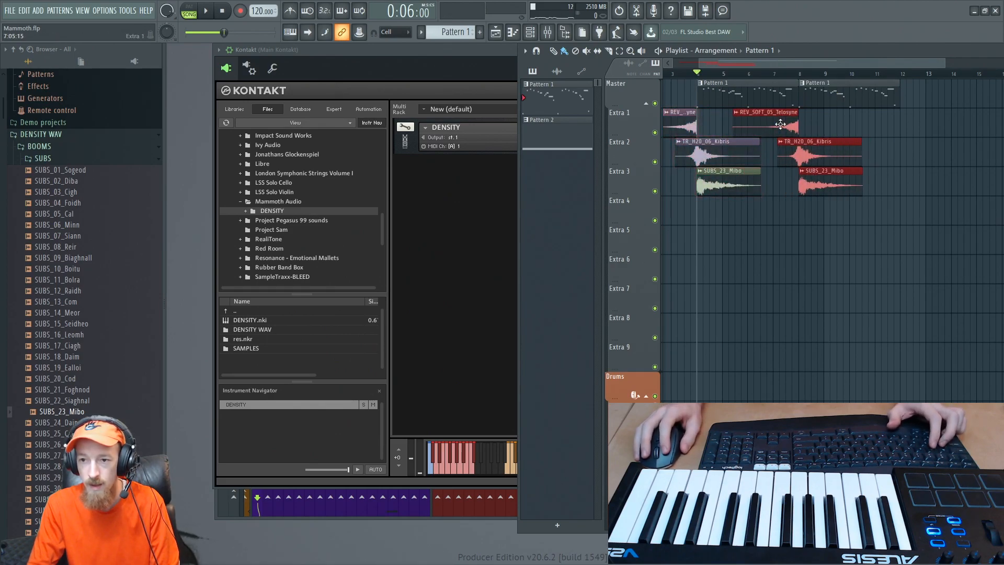
key("ctrl+d")
right_click(781, 124)
scroll(794, 157, "up", 3)
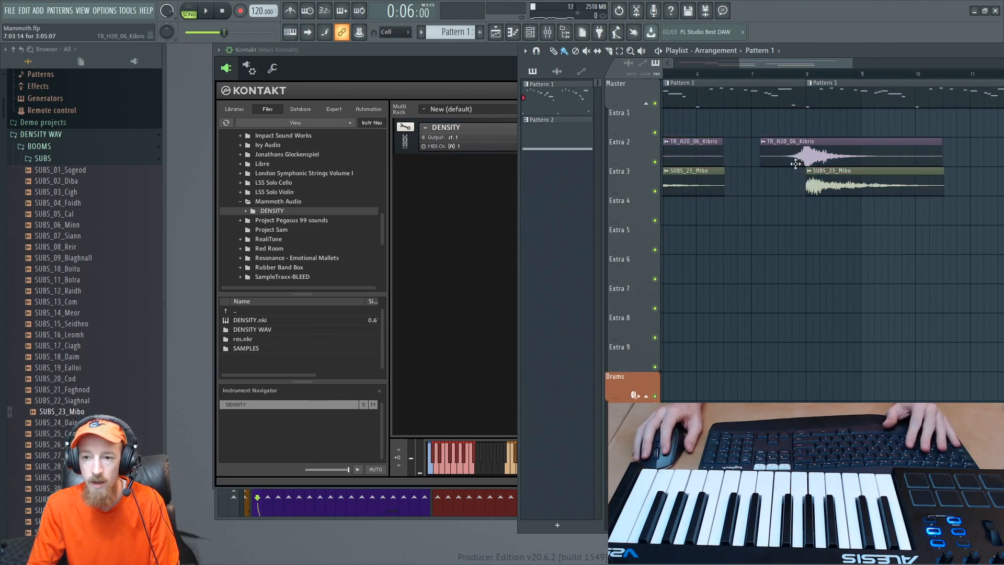
- Audition the stutter samples STUTT_07_Keizushi and STUTT_19_Ieko from the DENSITY WAV library
left_click(802, 74)
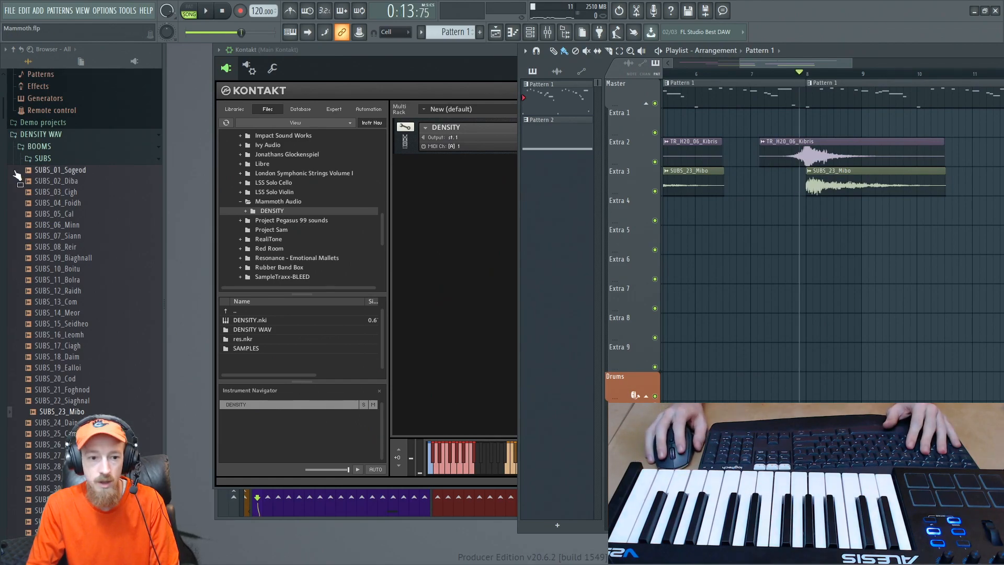
left_click(66, 157)
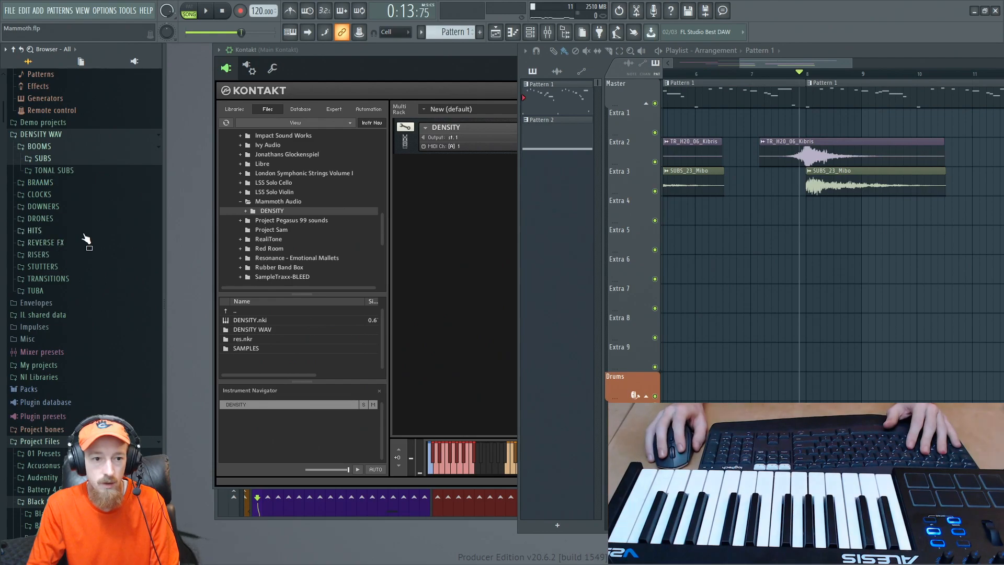
left_click(82, 268)
left_click(81, 294)
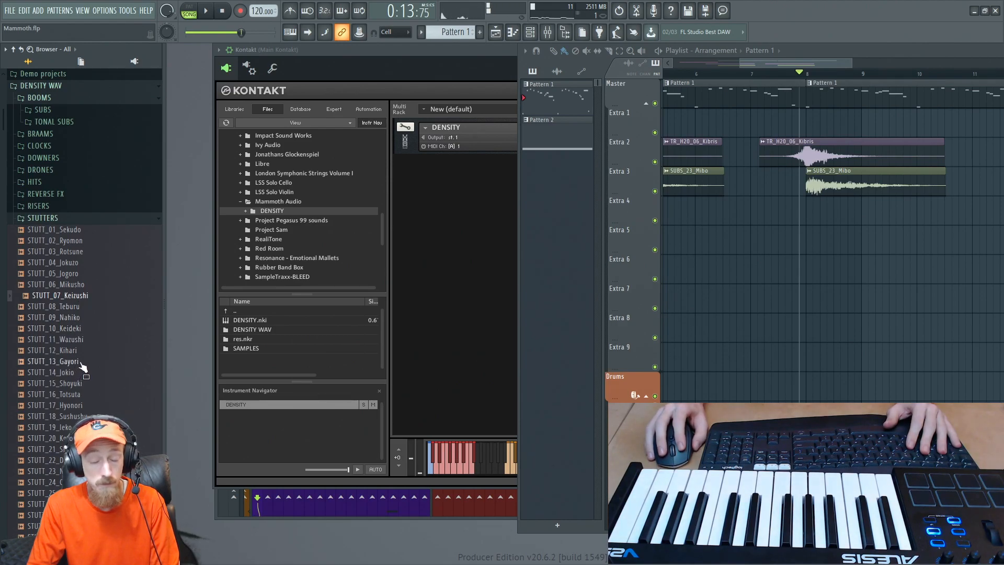
scroll(79, 382, "down", 6)
scroll(78, 303, "up", 4)
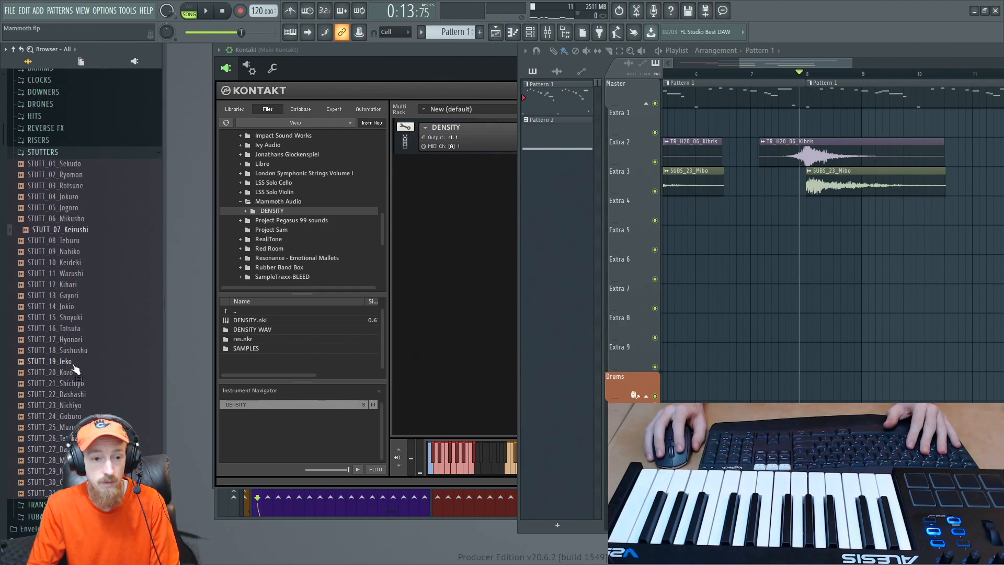
left_click(72, 362)
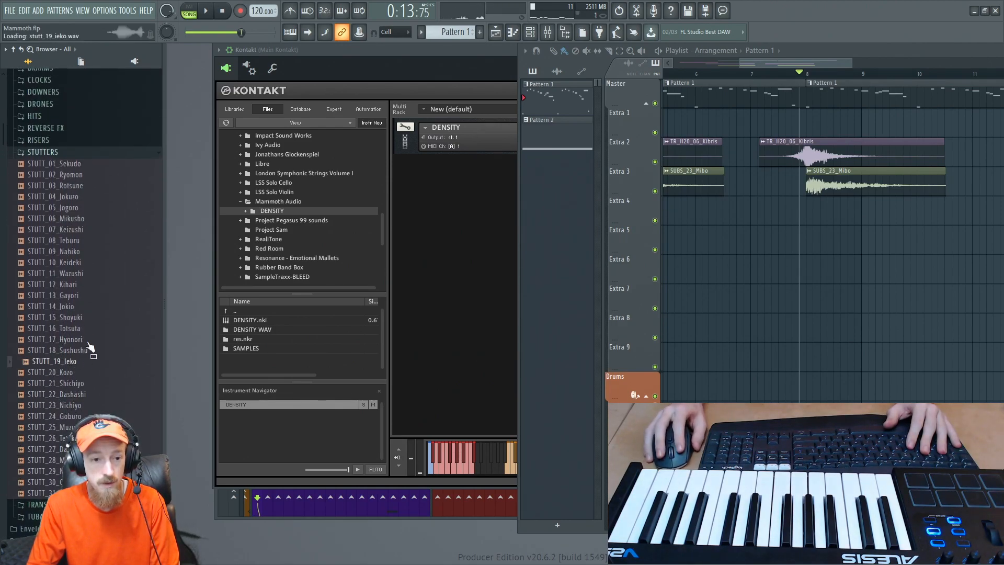
- Audition TR_ORG_16_Nuzresh from the organic transitions and place it on track Extra 4, aligning its swell with bar 8
left_click(59, 153)
scroll(97, 178, "up", 4)
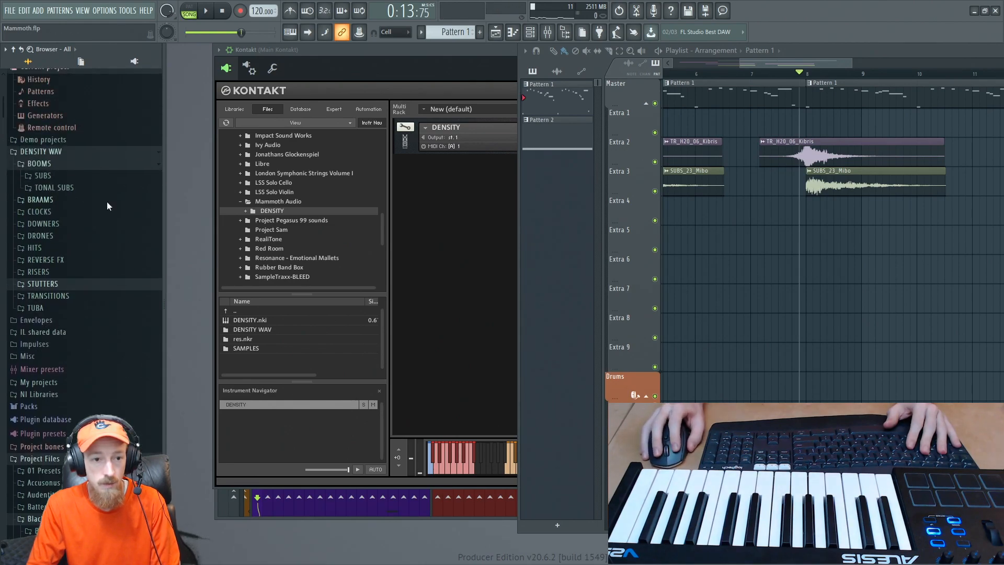
left_click(89, 295)
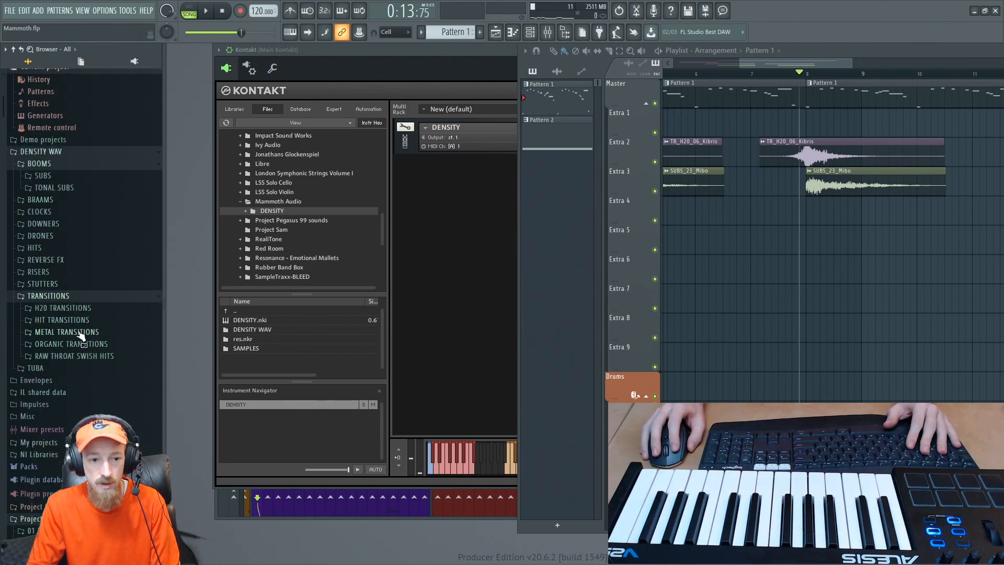
left_click(100, 343)
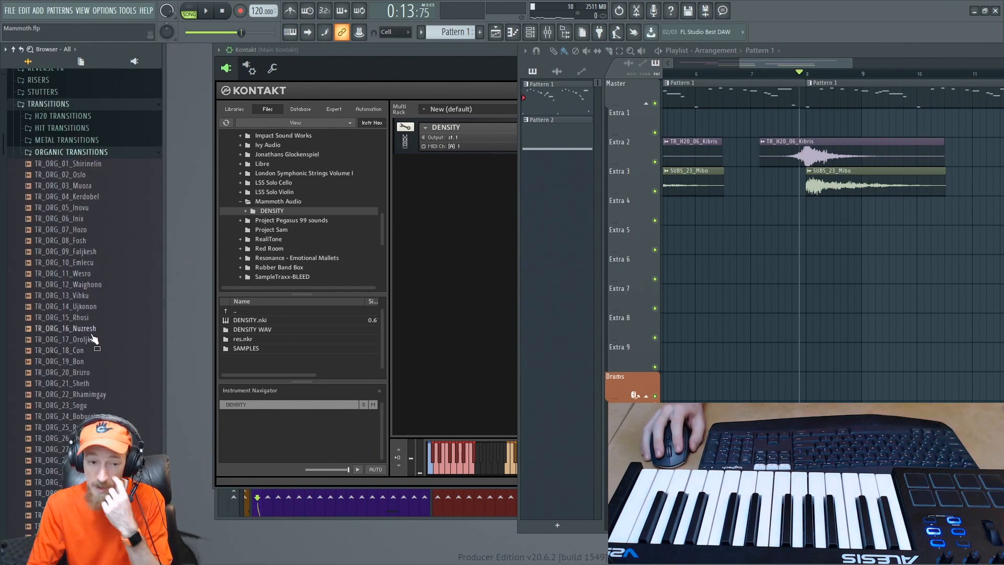
left_click(92, 331)
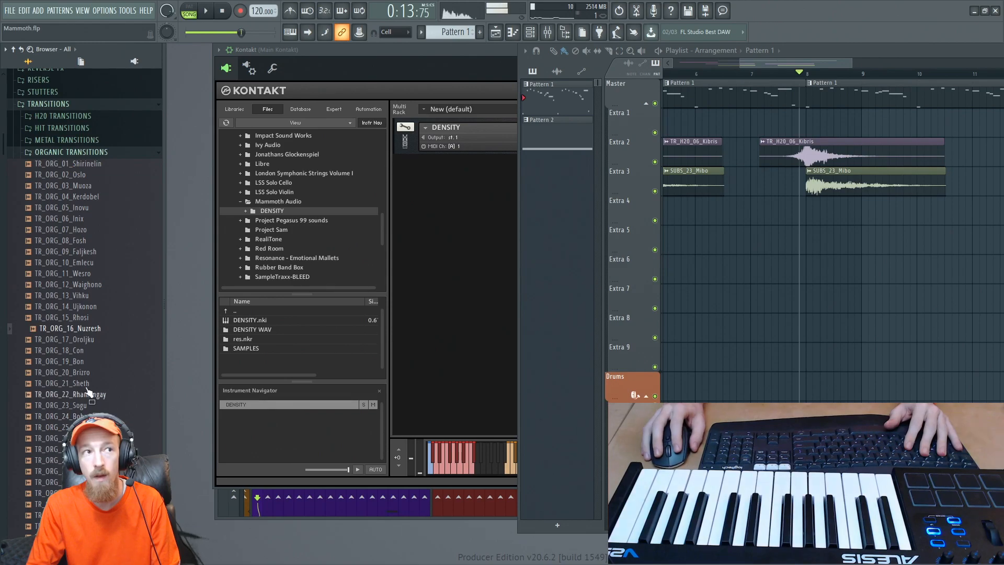
left_click_drag(104, 328, 810, 213)
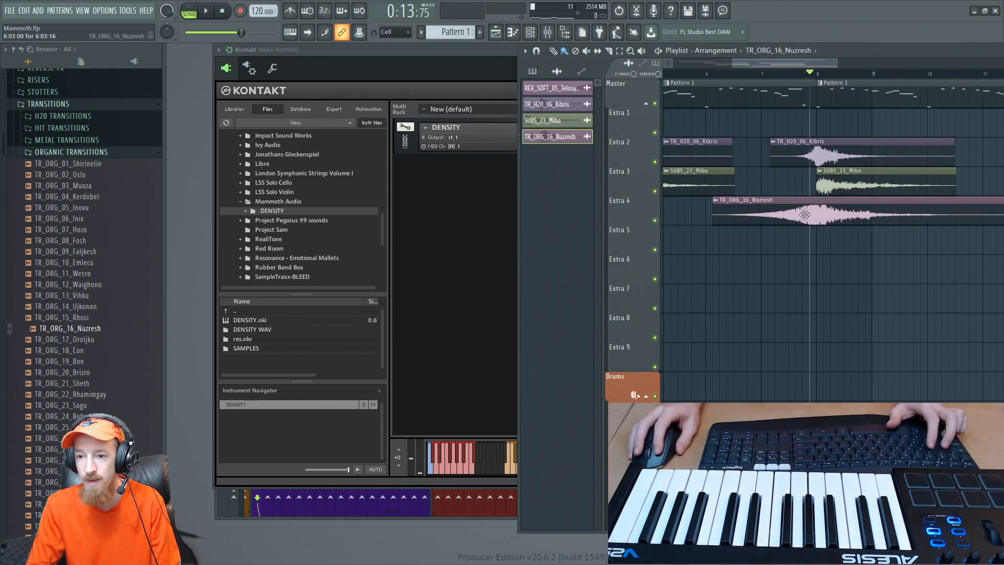
scroll(837, 213, "up", 4)
left_click_drag(847, 212, 805, 214)
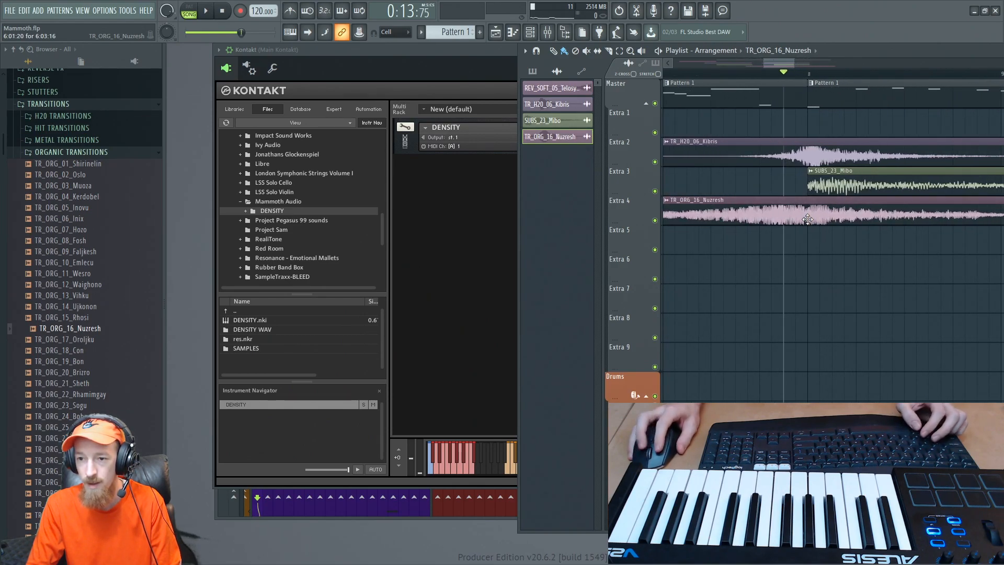
- Delete the repeated TR_H20_06_Kibris clip on Extra 2 and play the new transition from shortly before bar 7
scroll(790, 159, "down", 4)
right_click(792, 159)
left_click(761, 74)
key("space")
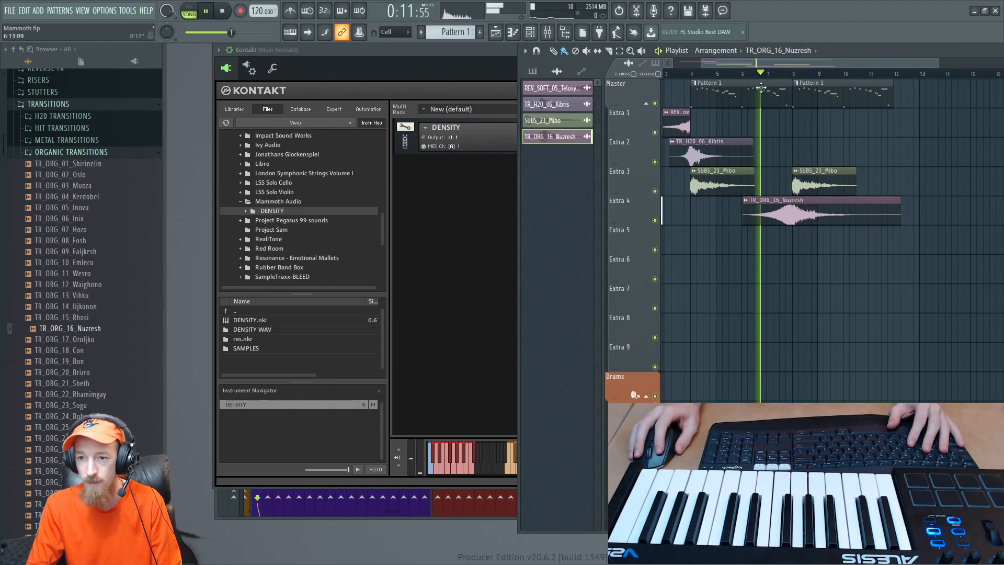
- Check the TR_ORG_16_Nuzresh clip's sample settings during playback, close them and stop
double_click(762, 206)
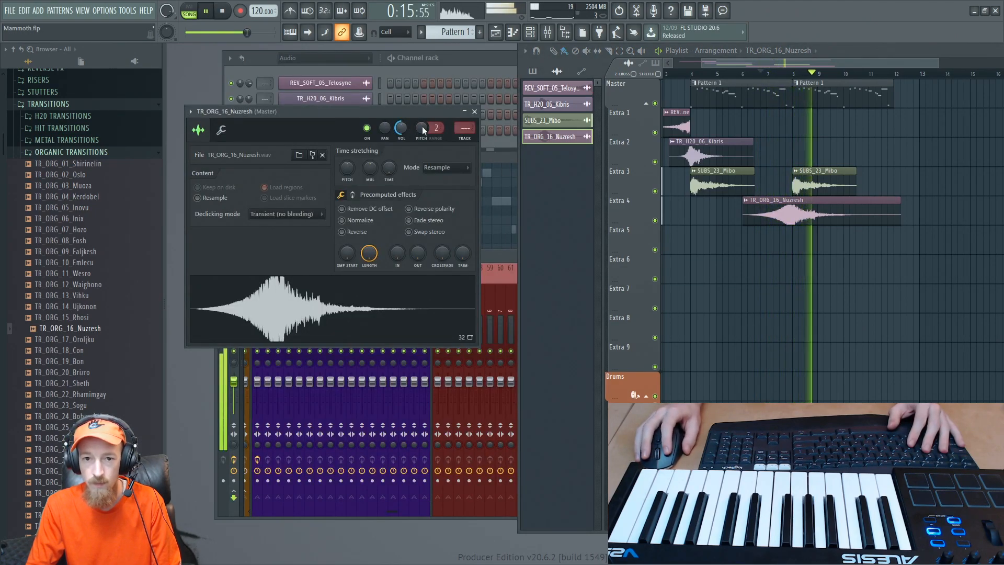
left_click(474, 111)
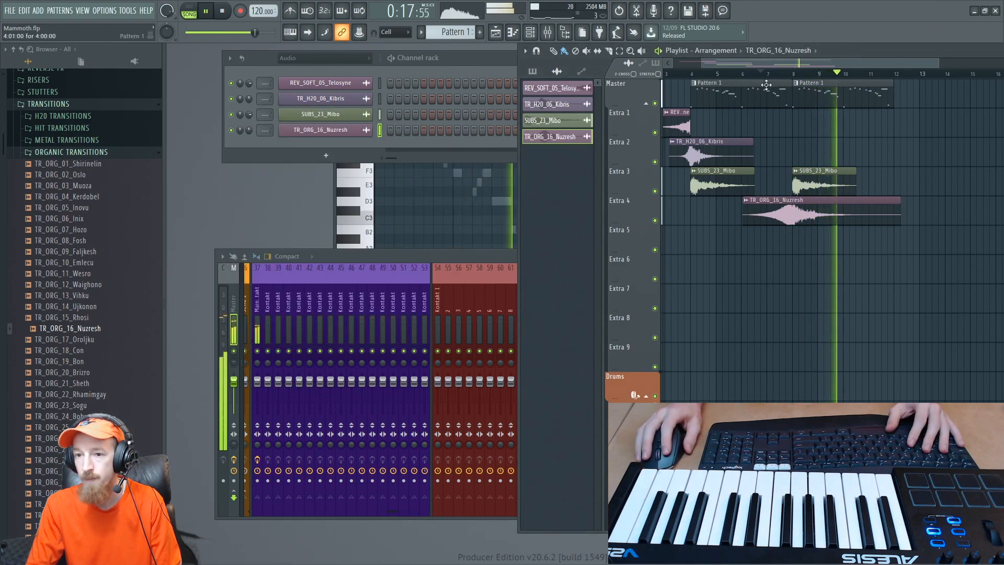
key("space")
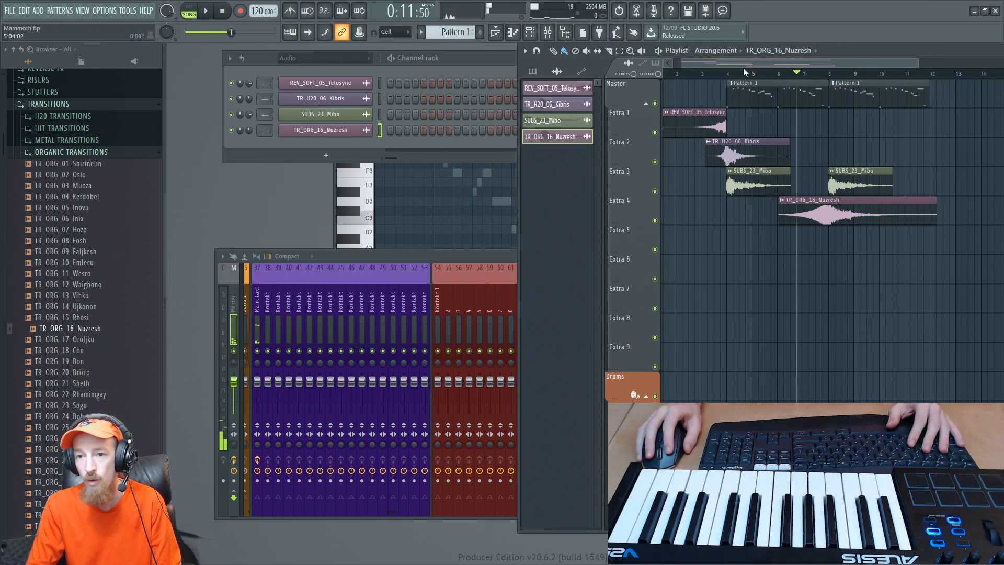
- Play the arrangement from just before bar 4 and set the Channel rack to show all channels
mouse_move(745, 70)
left_mouse_down()
mouse_move(606, 95)
mouse_move(838, 85)
mouse_move(739, 81)
left_mouse_up()
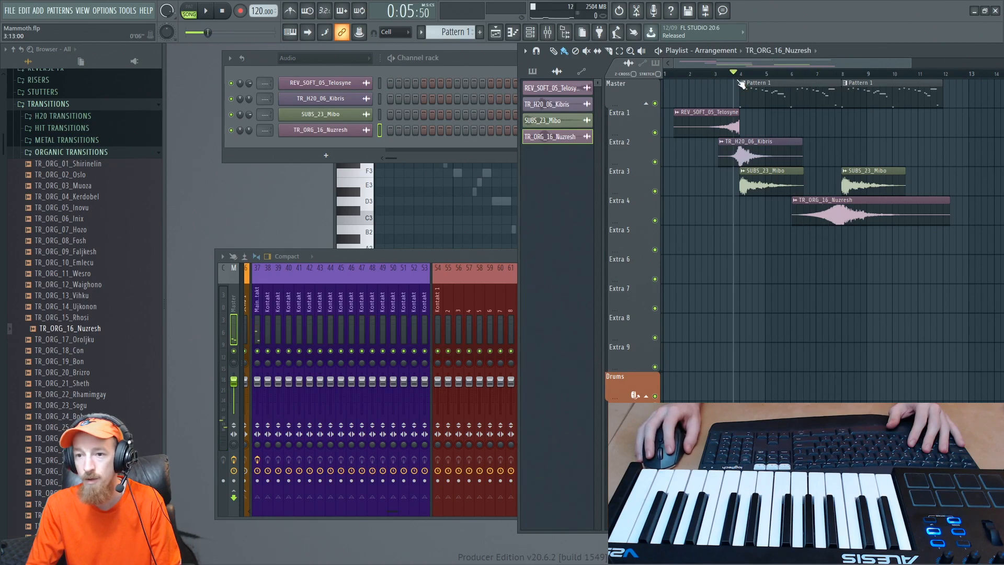
key("space")
scroll(782, 133, "up", 2)
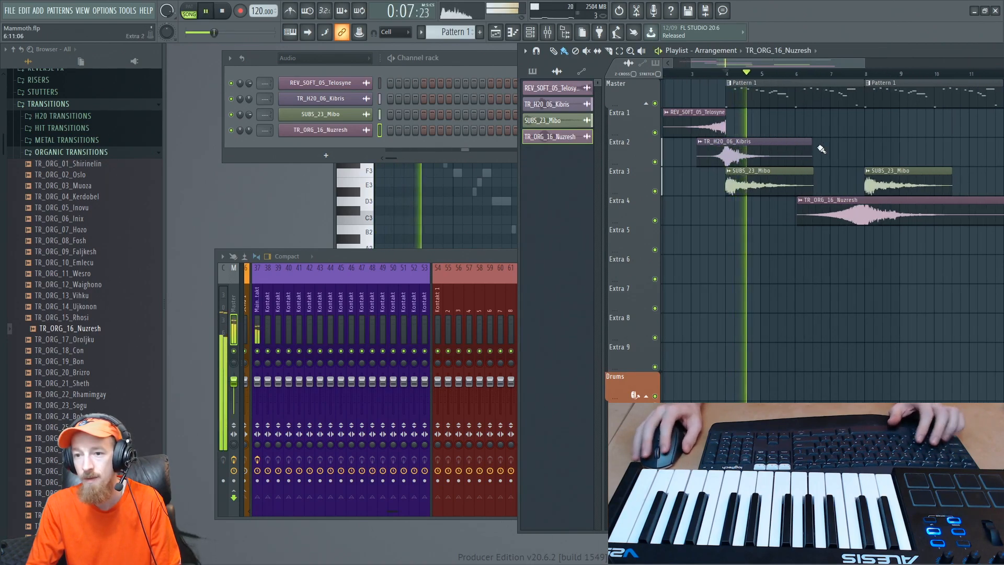
left_click(288, 154)
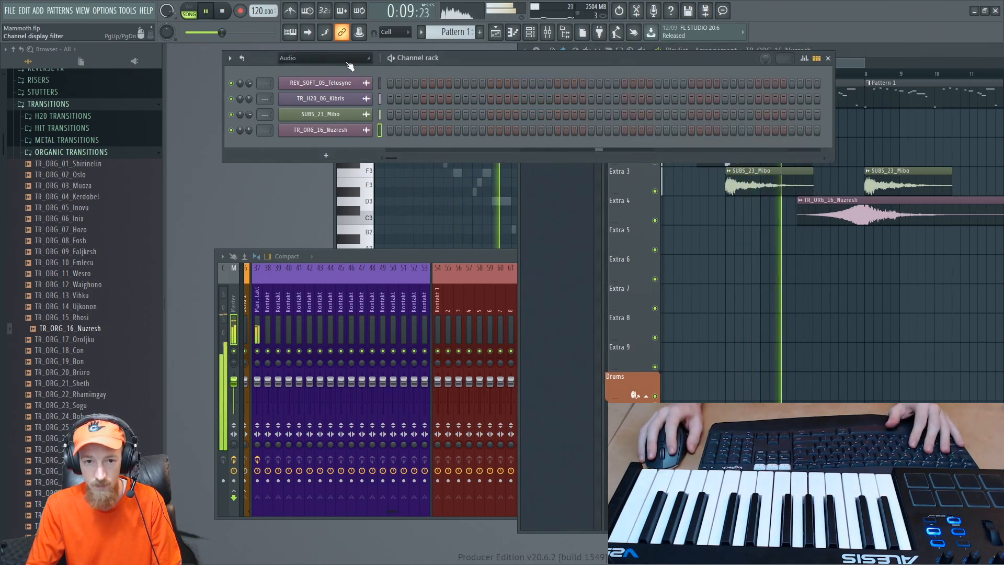
left_click(342, 59)
left_click(330, 69)
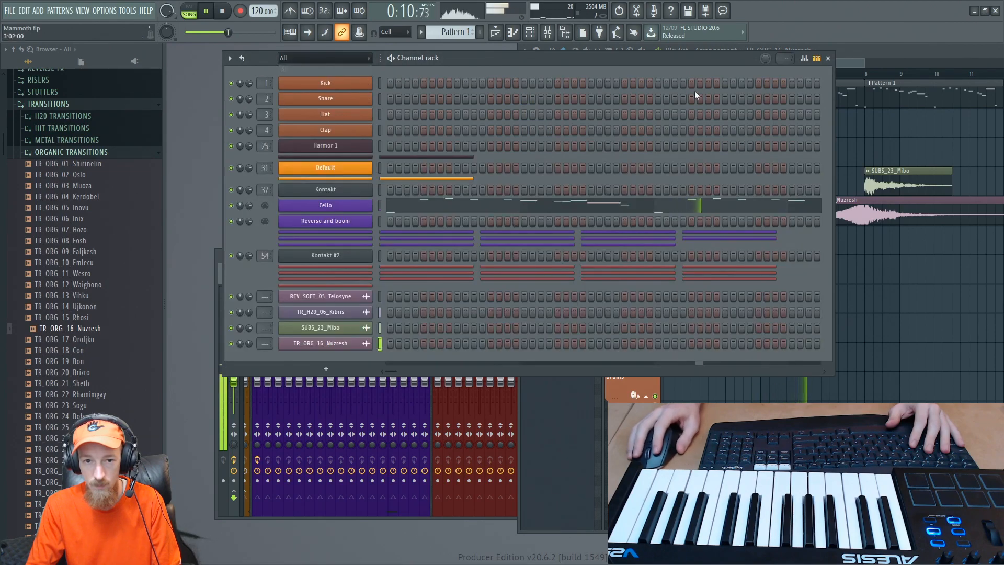
- Listen through the transition into the repeated Pattern 1 at bar 8 in the playlist and stop playback
left_click(877, 49)
scroll(761, 137, "down", 2)
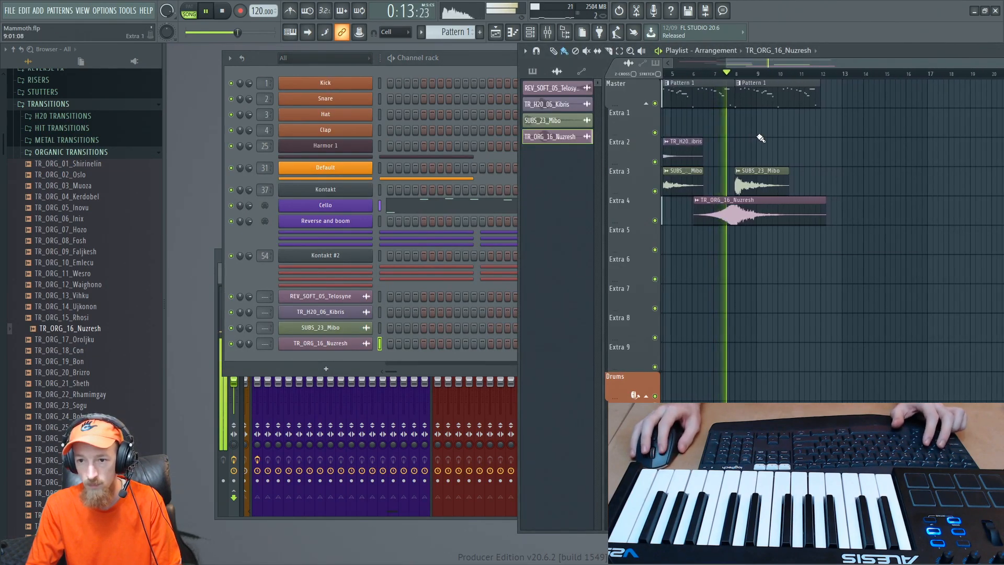
scroll(753, 136, "up", 2)
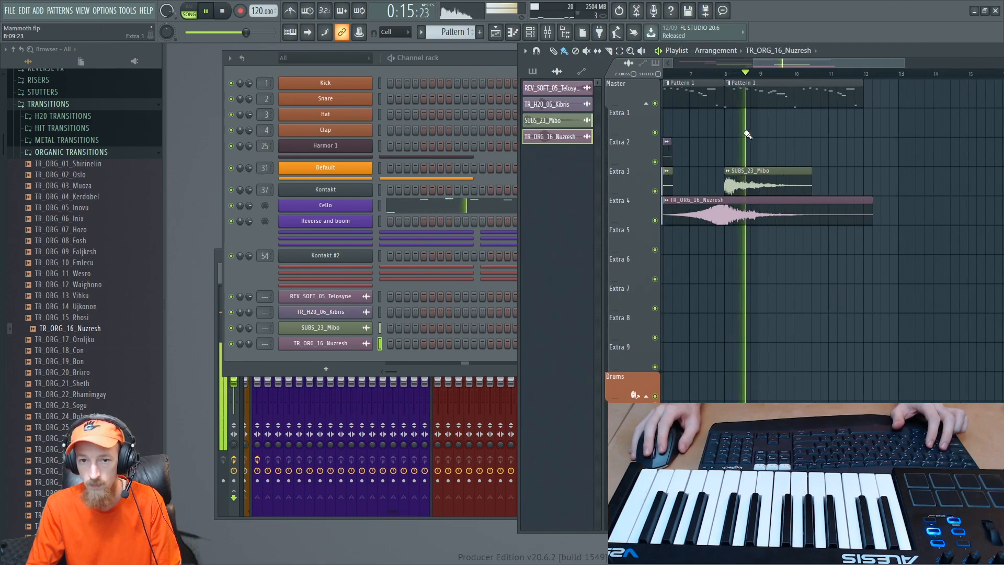
scroll(748, 135, "up", 1)
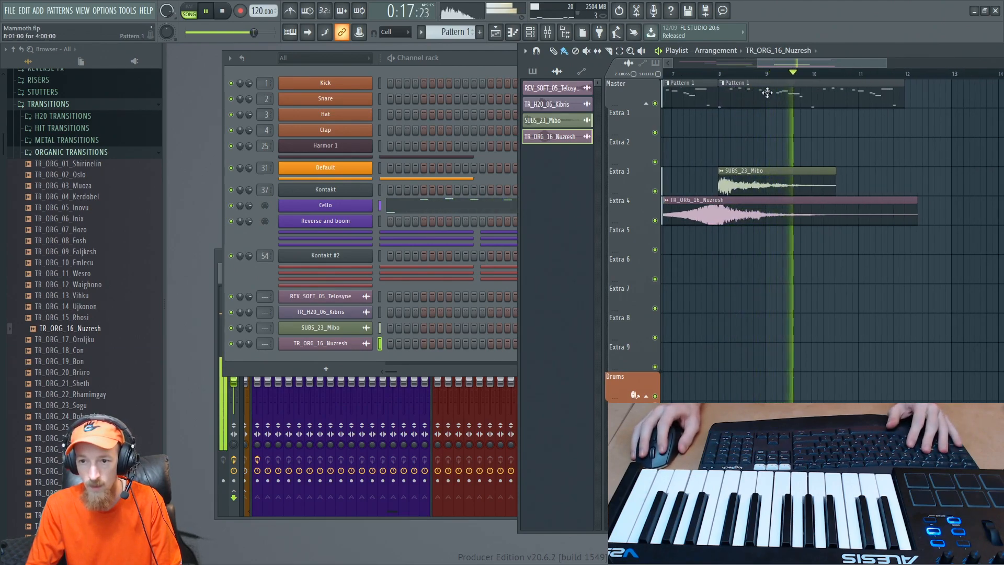
key("space")
- Open the main Kontakt from the Channel rack and load a second instance of DENSITY.nki
left_click(729, 97)
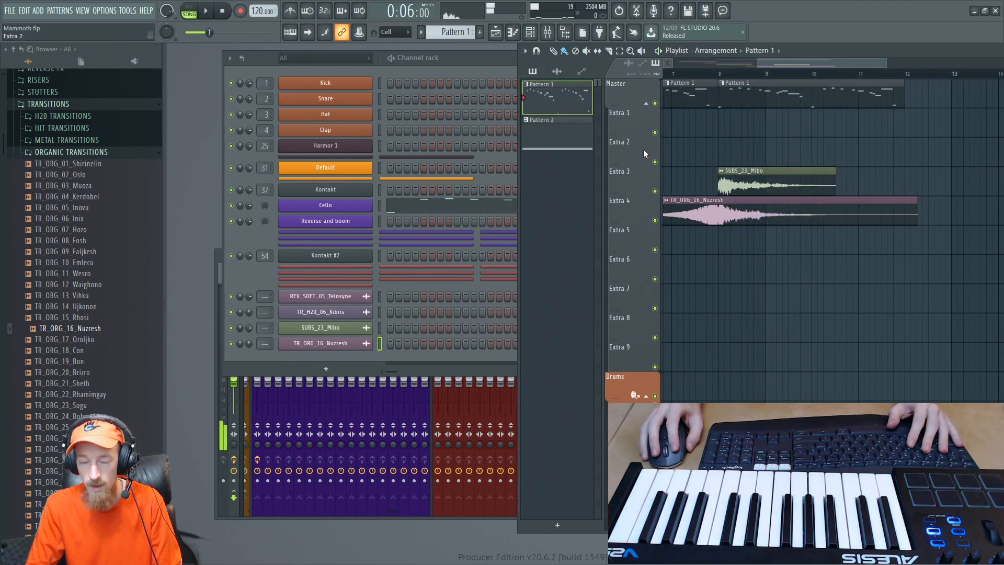
left_click(256, 238)
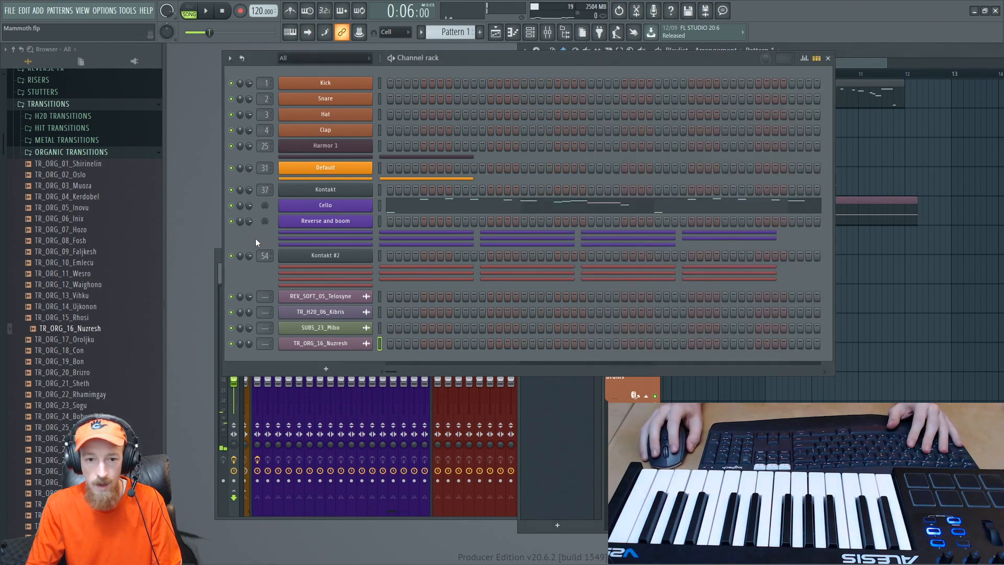
left_click(322, 189)
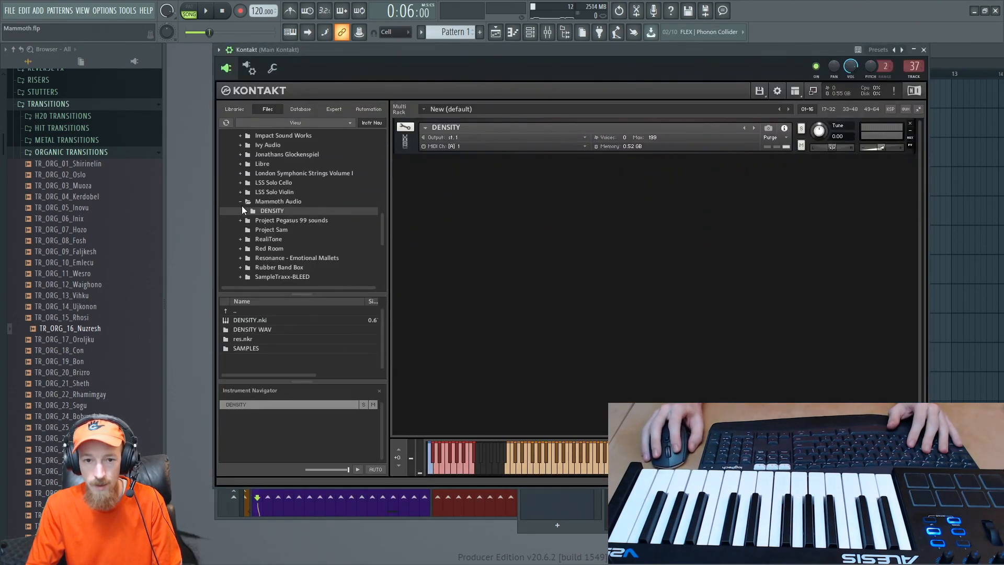
double_click(250, 321)
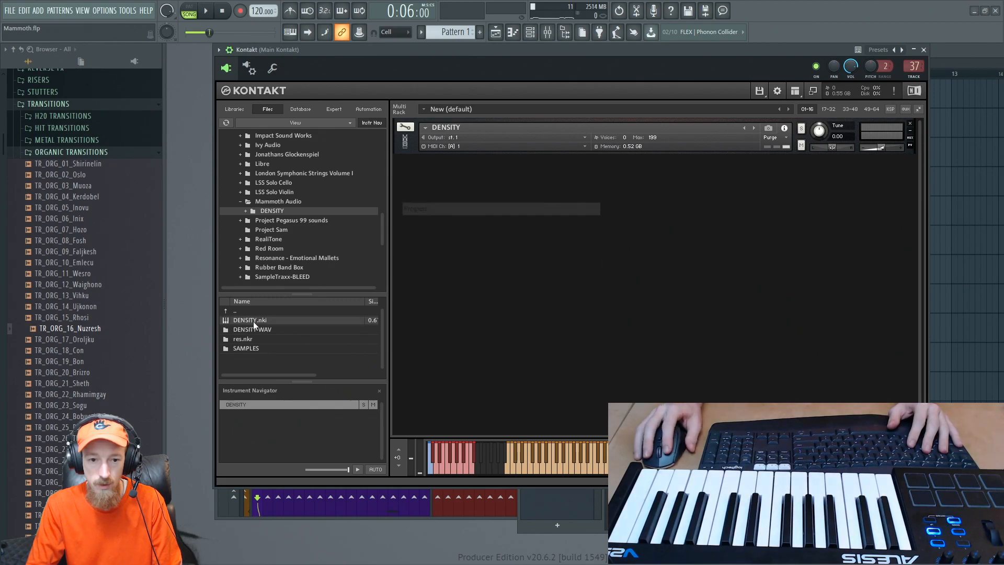
- Browse the new DENSITY instance's playable sounds and load Clocks from the Loops category into channel 1
left_click(534, 226)
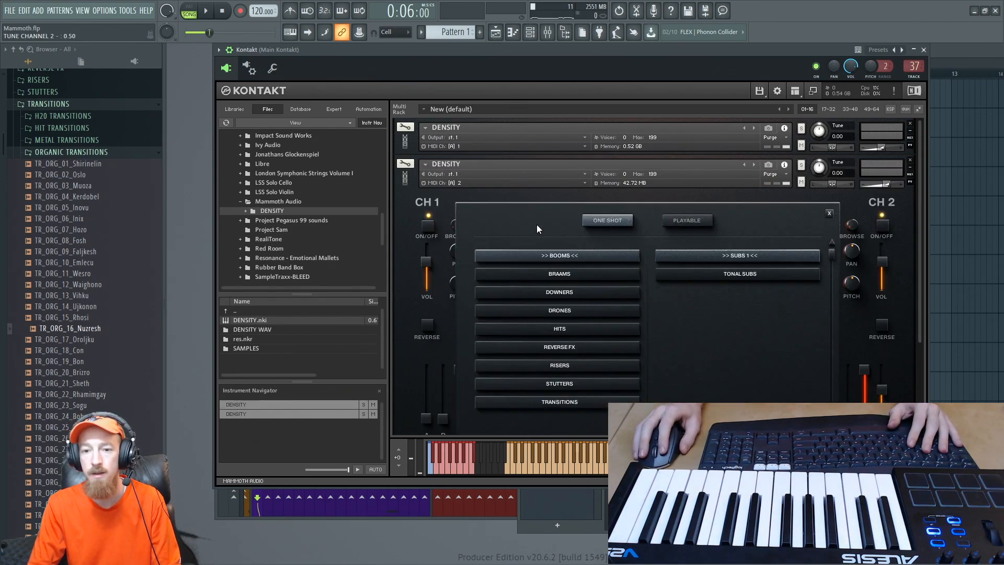
left_click(690, 220)
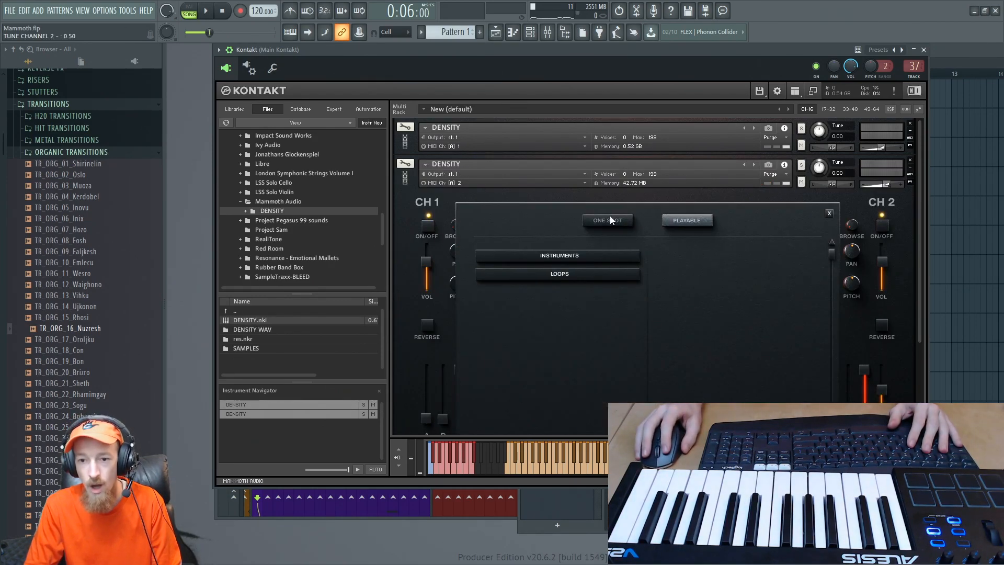
left_click(614, 226)
left_click(674, 224)
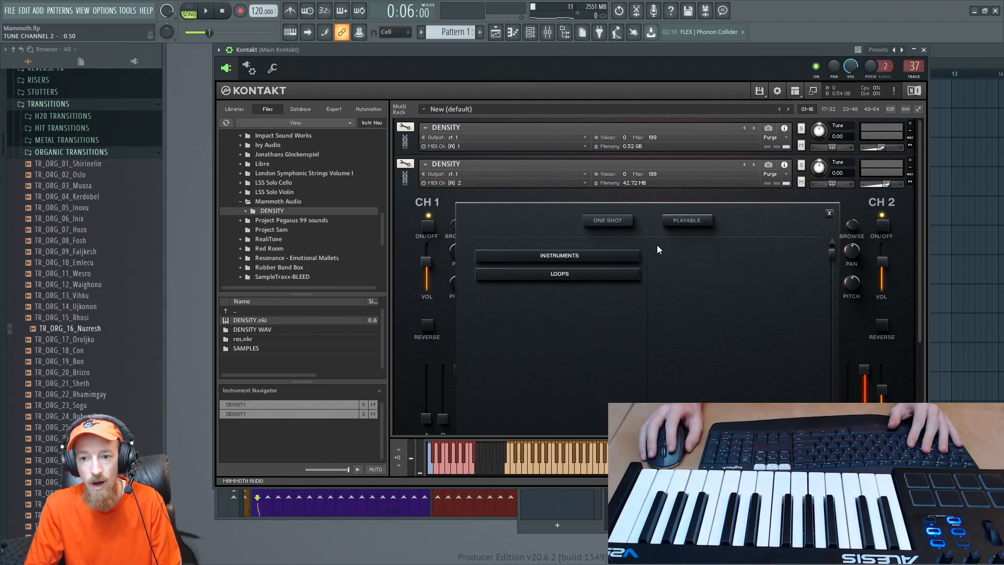
left_click(575, 258)
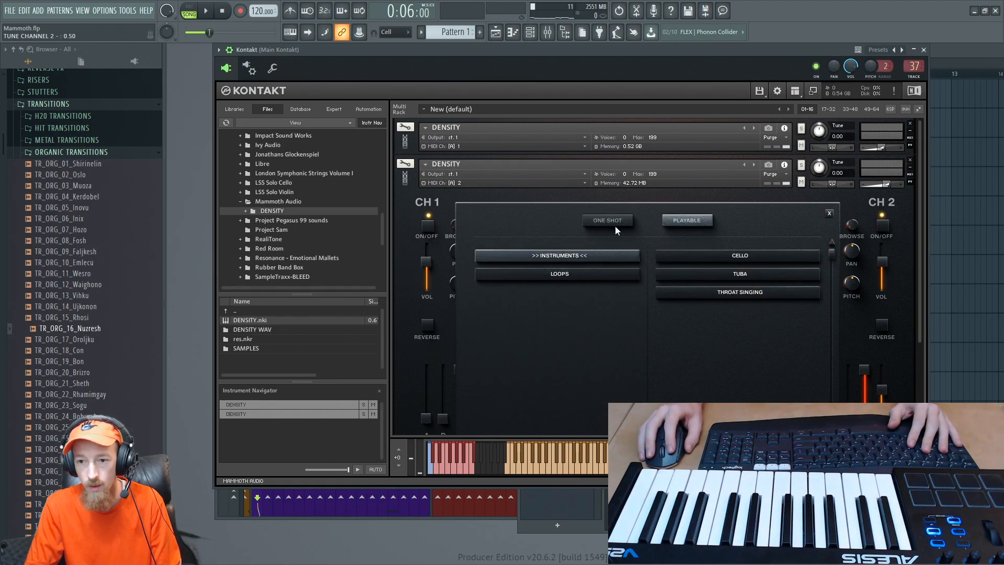
left_click(590, 272)
left_click(721, 254)
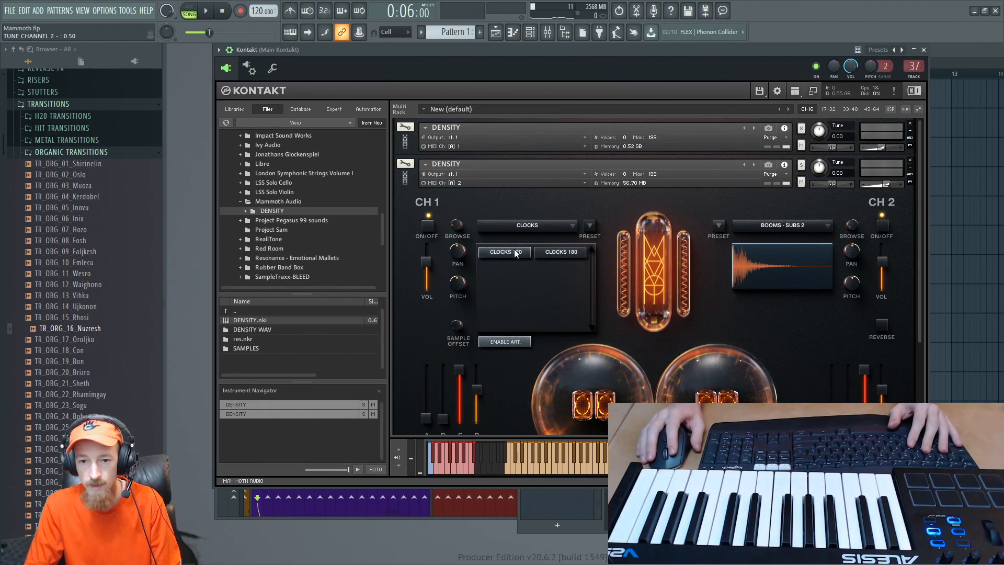
- Audition the Clocks 120 and Clocks 180 articulations and select Clocks 120
left_click(404, 186)
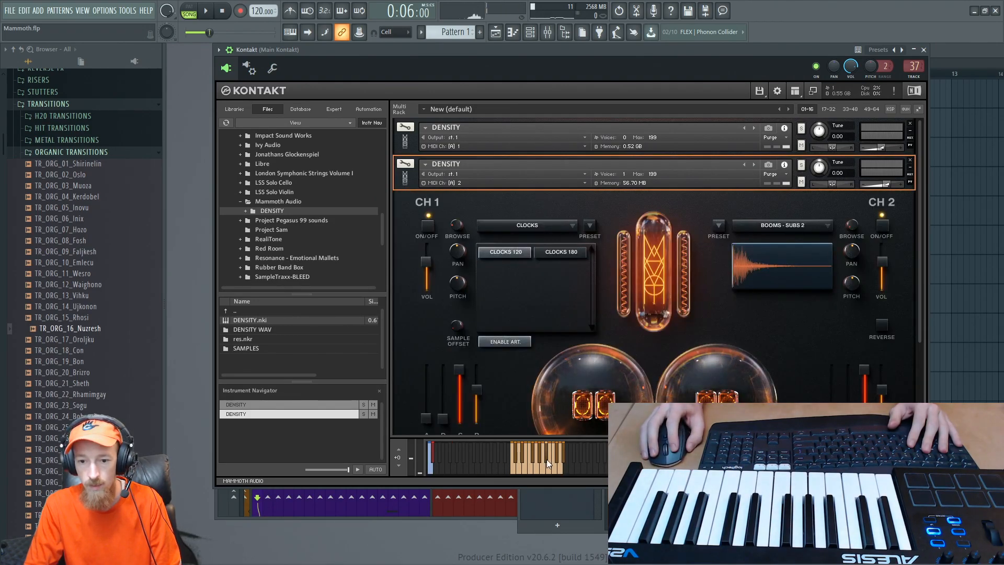
left_click(548, 253)
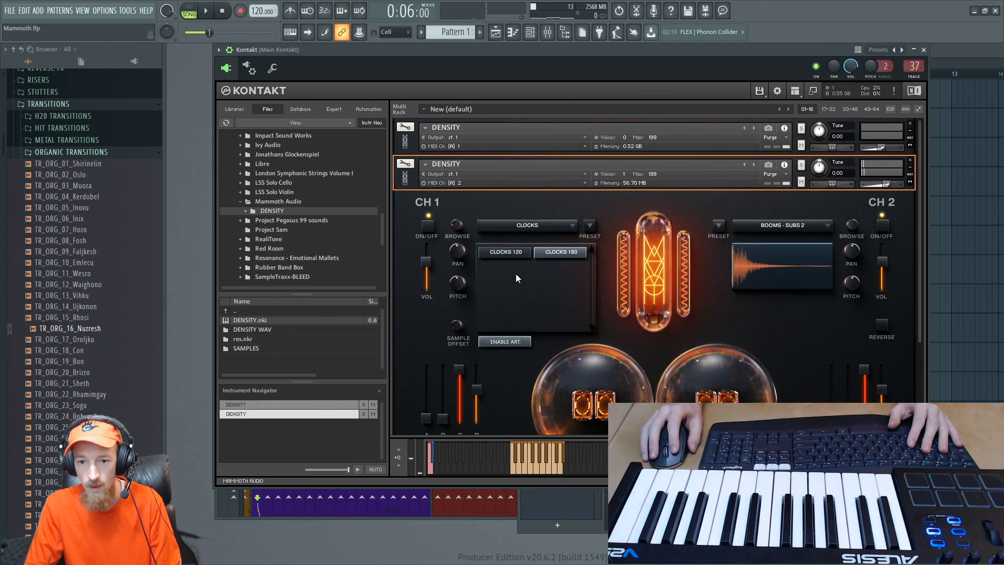
left_click(513, 256)
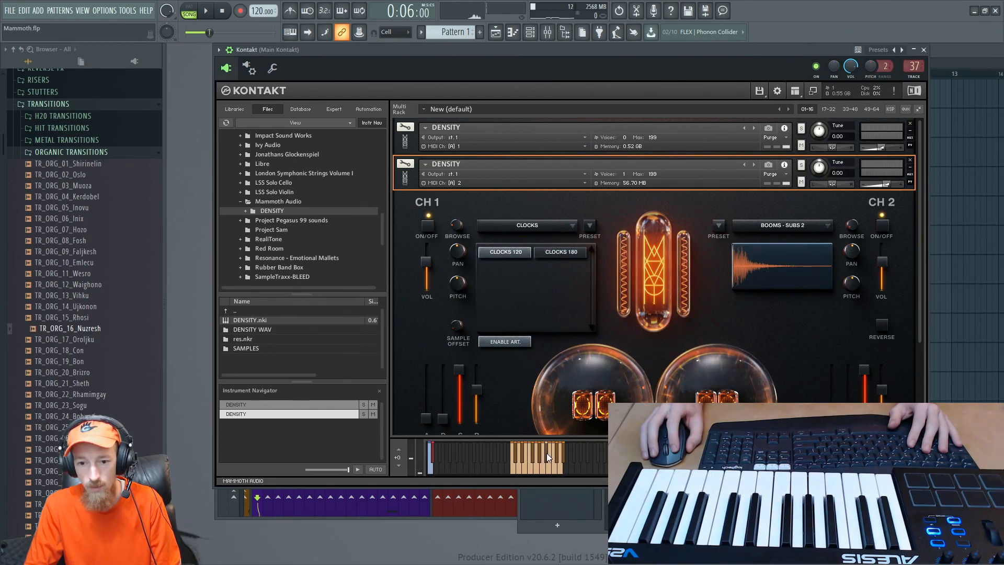
- Create a new pattern named Clock and rename the Reverse and boom channel to Clock
key("F6")
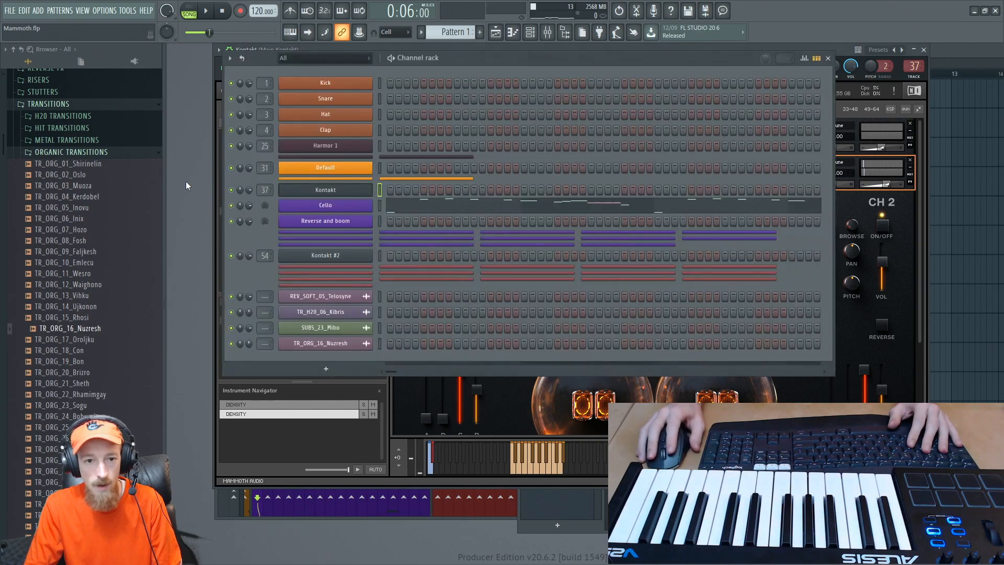
left_click(480, 32)
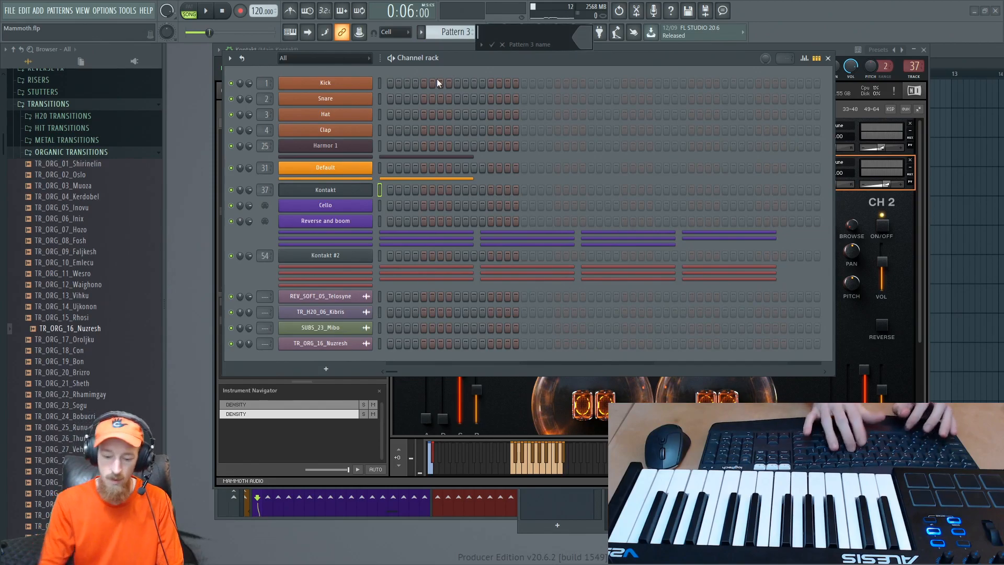
type("Clock")
key("Return")
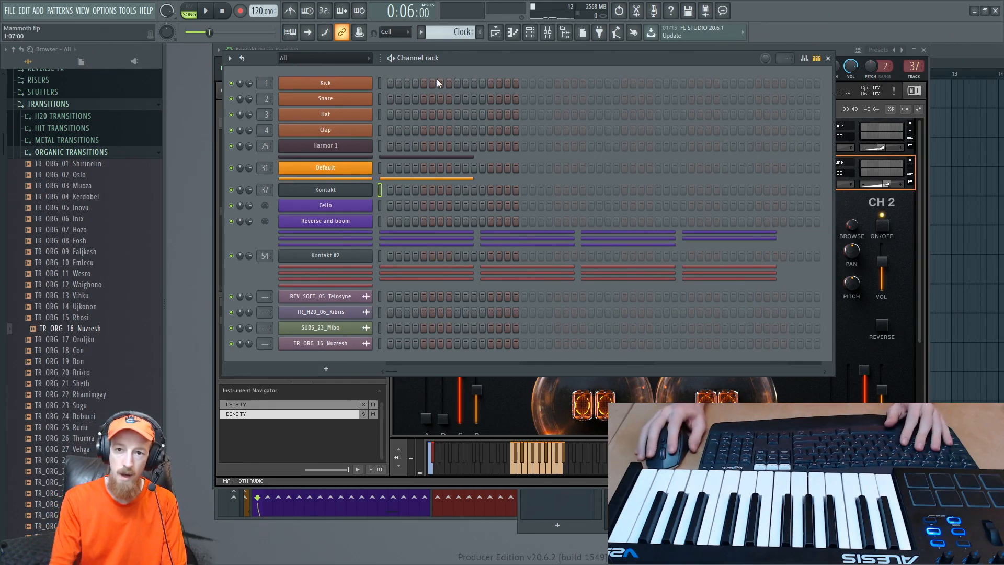
left_click(347, 222, "shift")
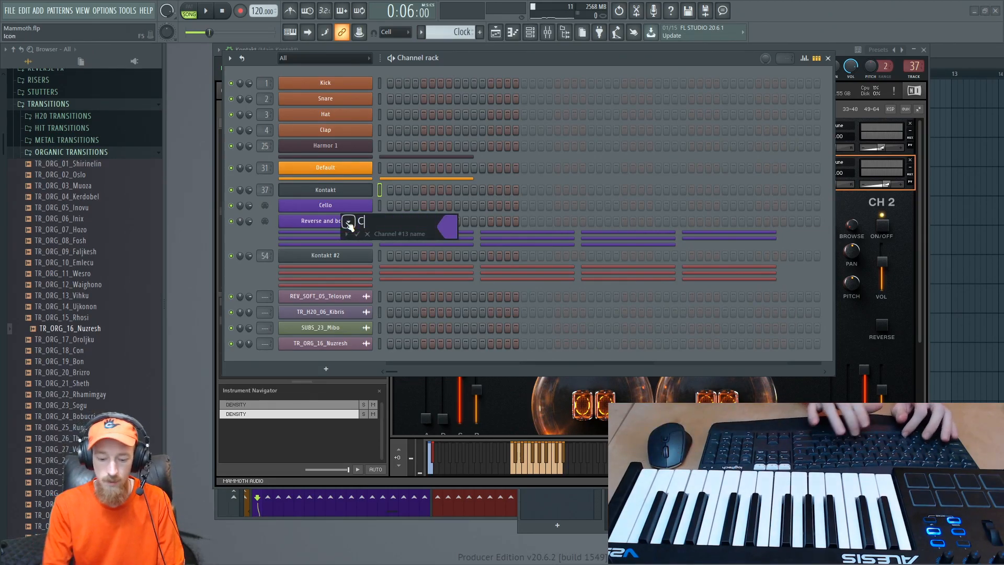
type("Clock")
key("Return")
- Route the output of the second DENSITY instance in Kontakt to st.2
left_click(907, 276)
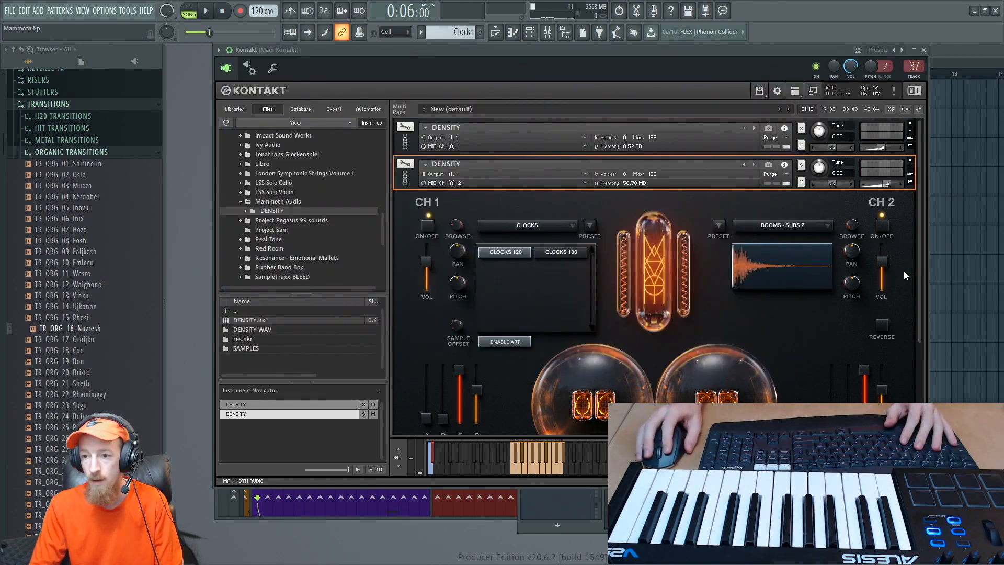
left_click(485, 177)
left_click(492, 197)
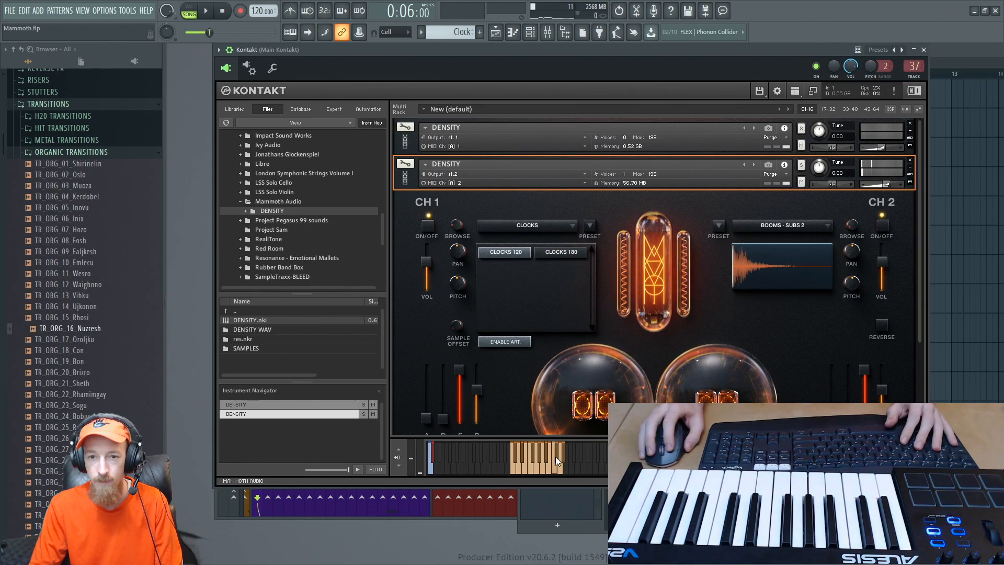
- Open the piano roll of the Clock channel from the Channel rack
key("F6")
right_click(366, 221)
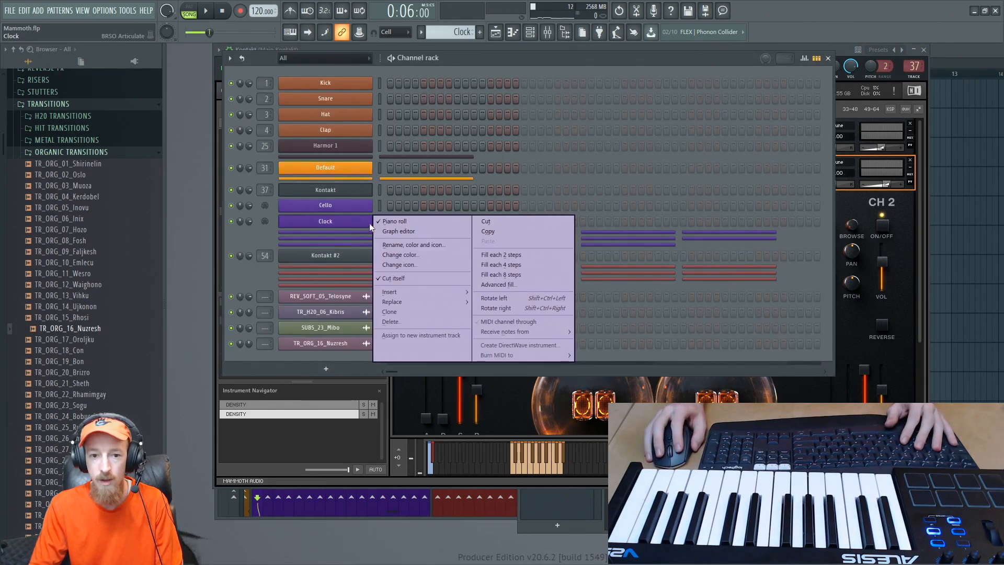
right_click(344, 219)
left_click(398, 221)
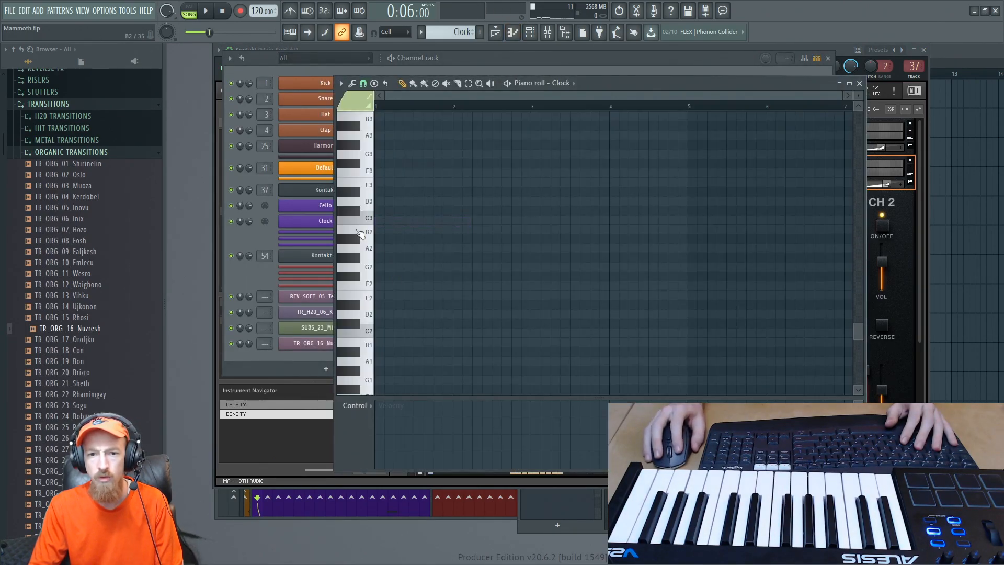
- Audition the keys around C3 and draw a four-bar C3 note from bar 1 in the Clock piano roll
left_click(371, 220)
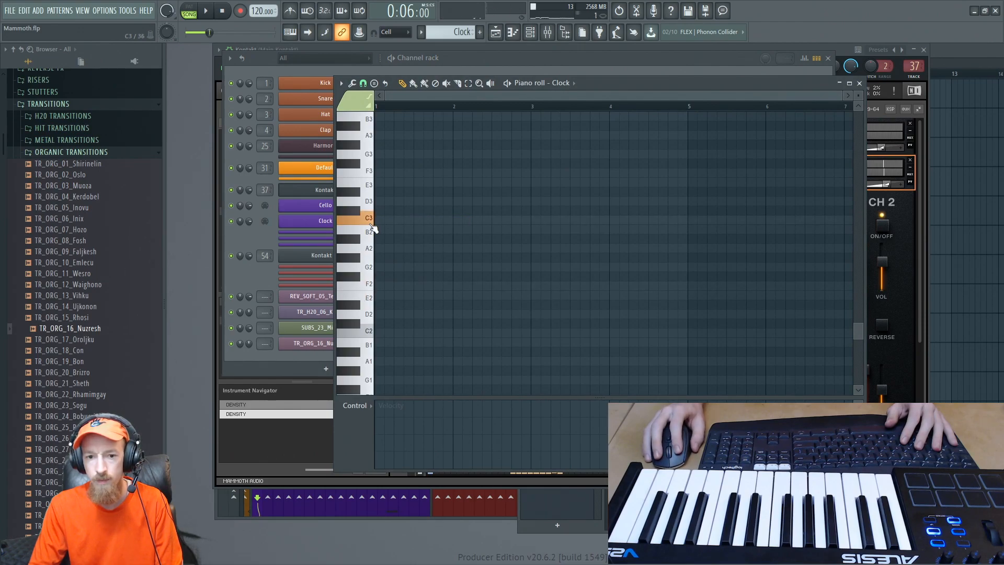
scroll(372, 228, "up", 3)
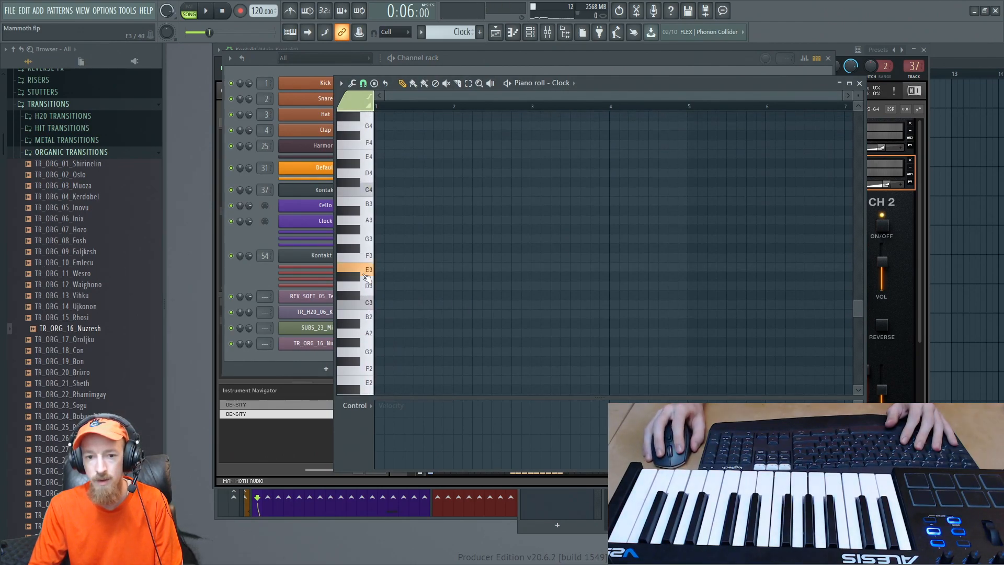
left_click_drag(367, 277, 359, 290)
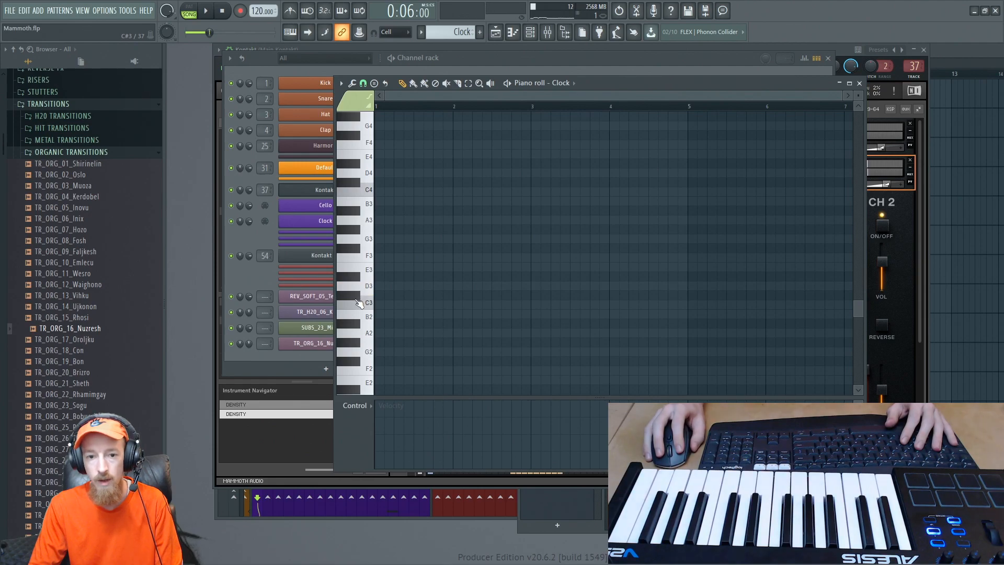
left_click(357, 299)
left_click(377, 305)
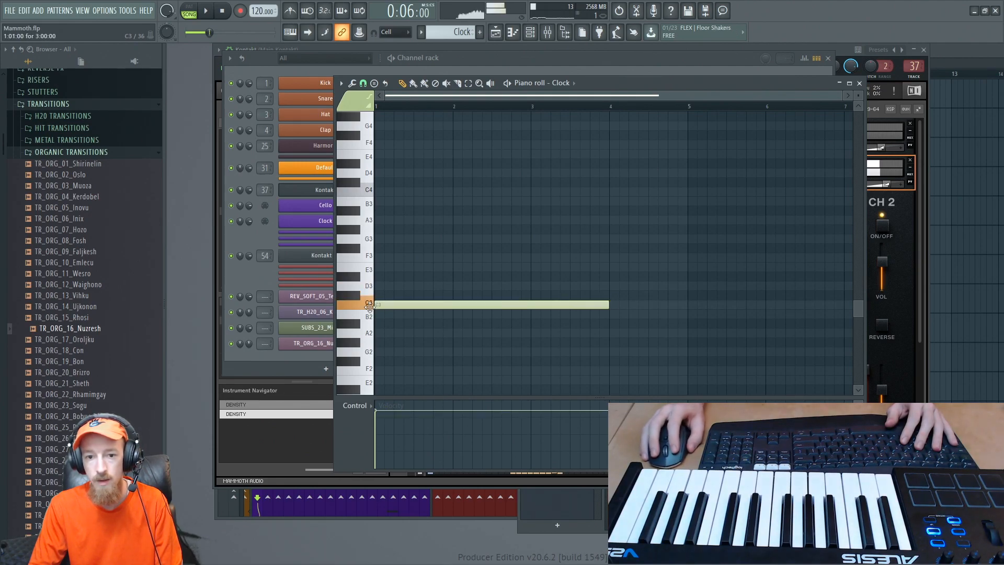
left_click_drag(608, 305, 687, 305)
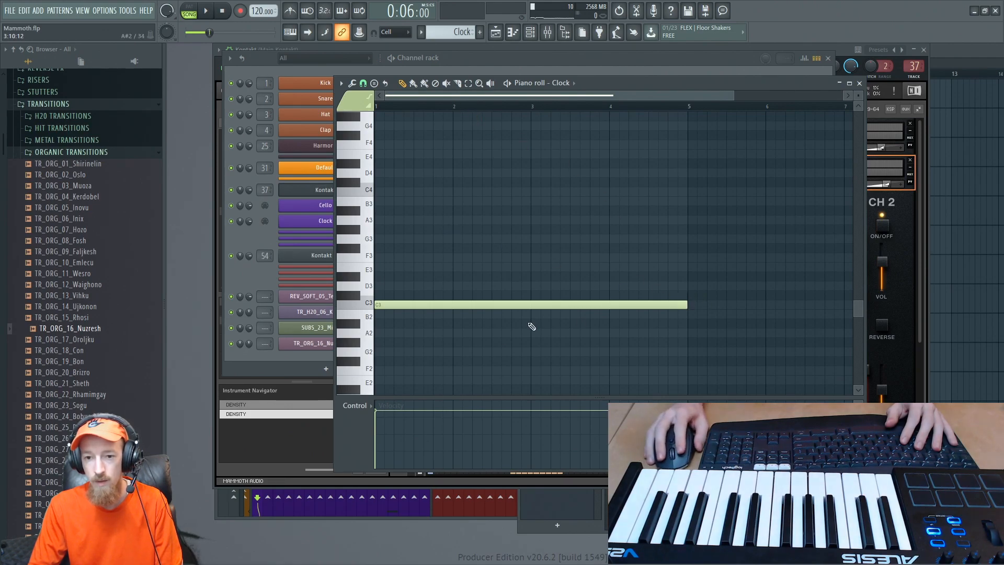
- Switch to pattern playback, listen to the four-bar Clock note and stop
left_click(194, 11)
key("space")
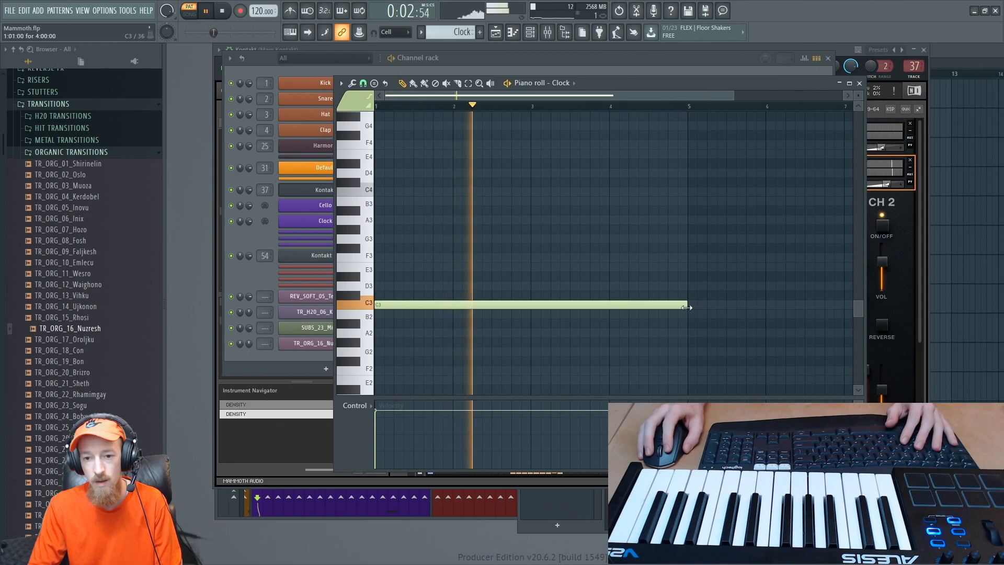
key("space")
- Try the C3 note at one bar long in playback, and restore its four-bar length
left_click_drag(686, 314, 450, 311)
key("space")
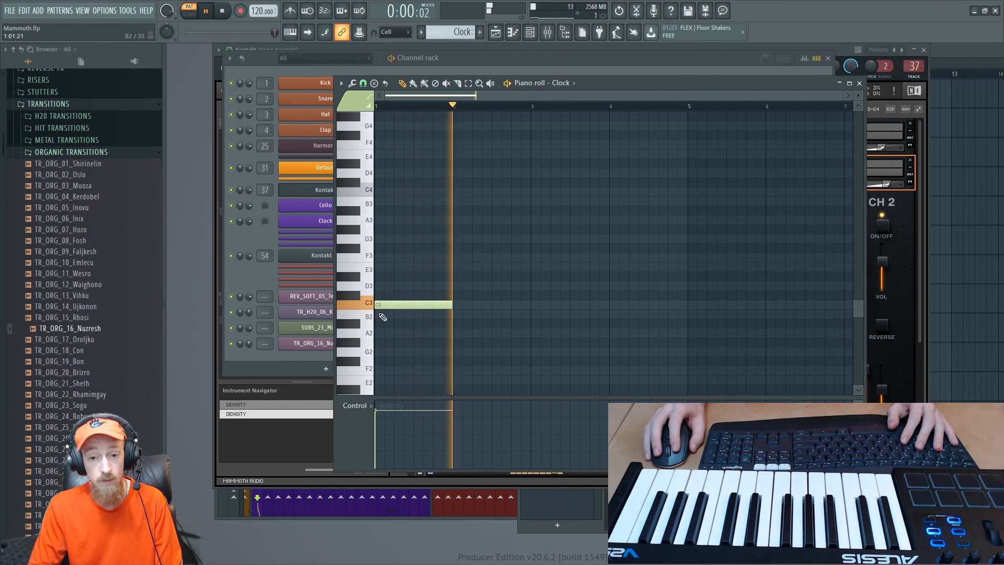
key("space")
left_click_drag(451, 304, 668, 314)
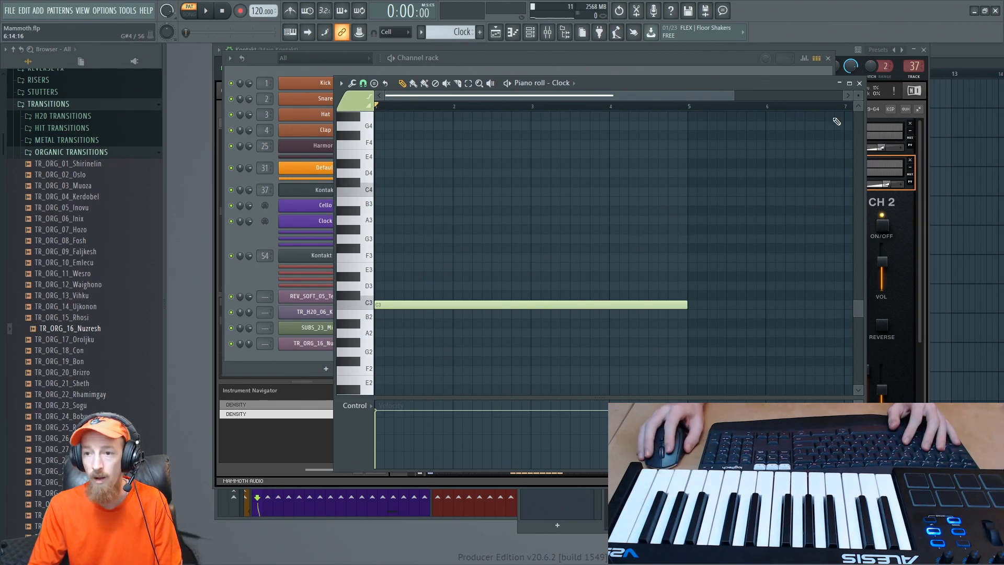
- Place the Clock pattern at bar 8 on the Extra 1 track of the playlist
left_click(949, 49)
left_click_drag(787, 134, 806, 118)
scroll(766, 155, "down", 3)
- Play the song from the middle of bar 7 into the Clock clip, and stop after closing the piano roll
key("l")
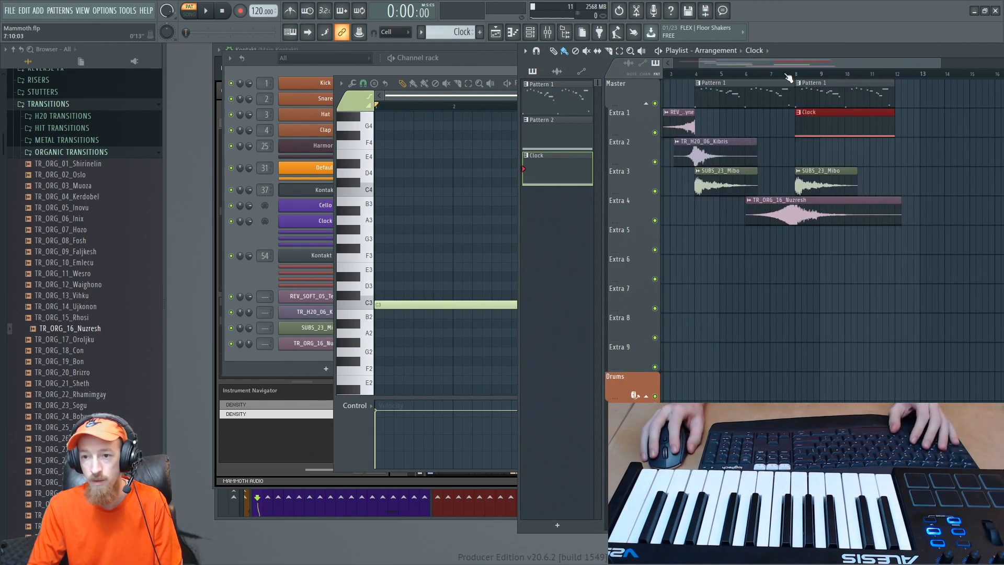
left_click(784, 75)
key("space")
scroll(849, 169, "up", 3)
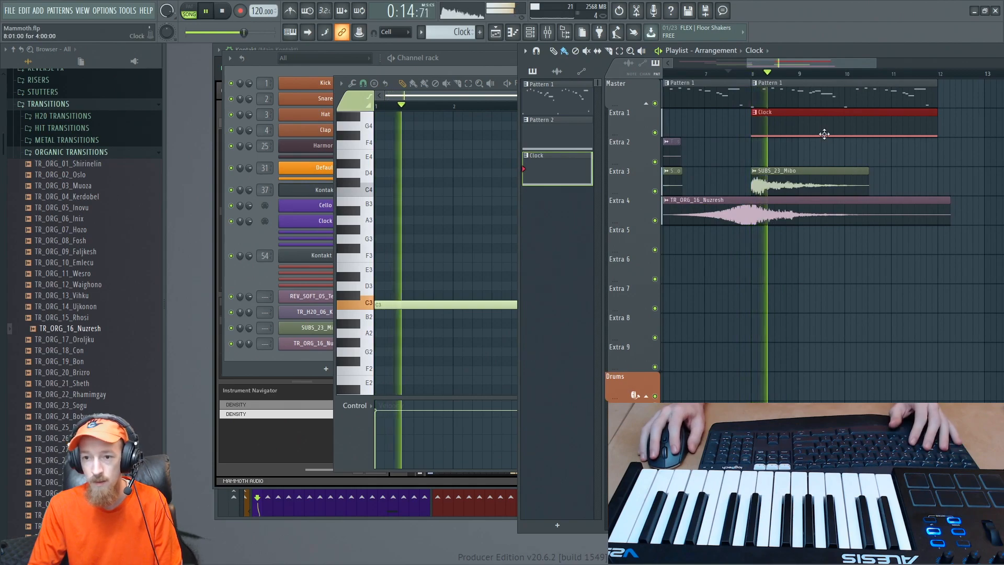
left_click(500, 90)
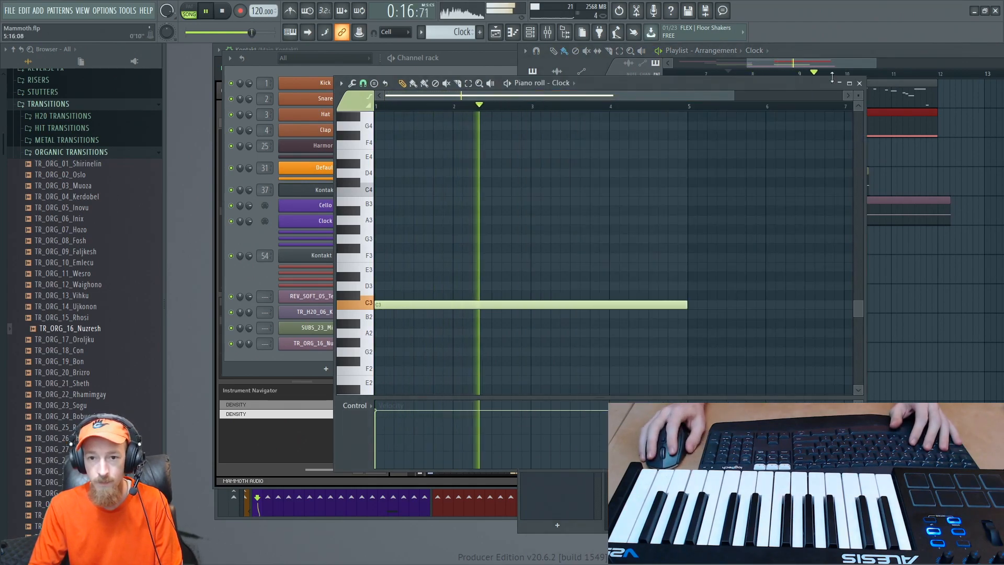
left_click(863, 85)
key("space")
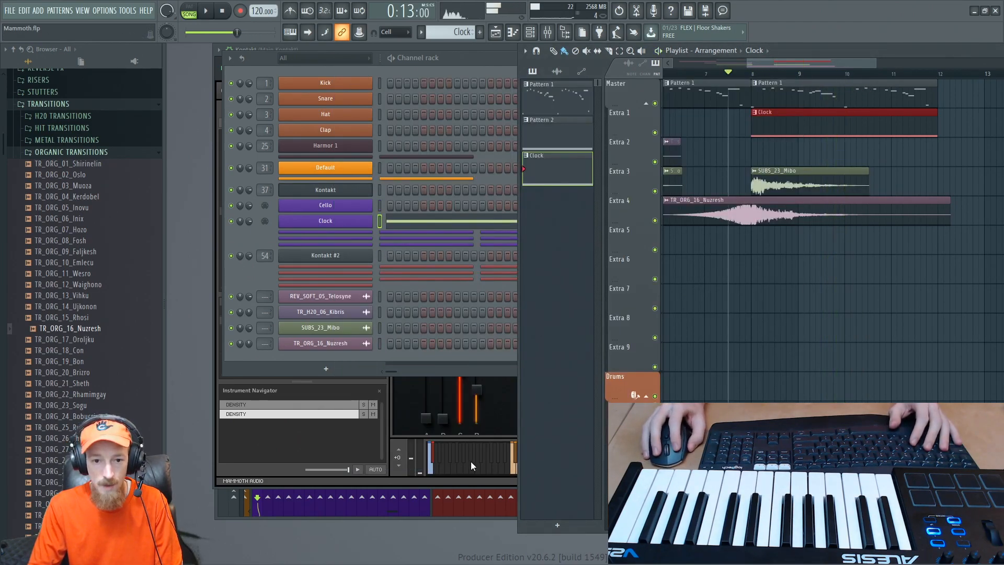
- Return to Kontakt, collapse the second DENSITY instance and load a third instance of DENSITY.nki
left_click(395, 480)
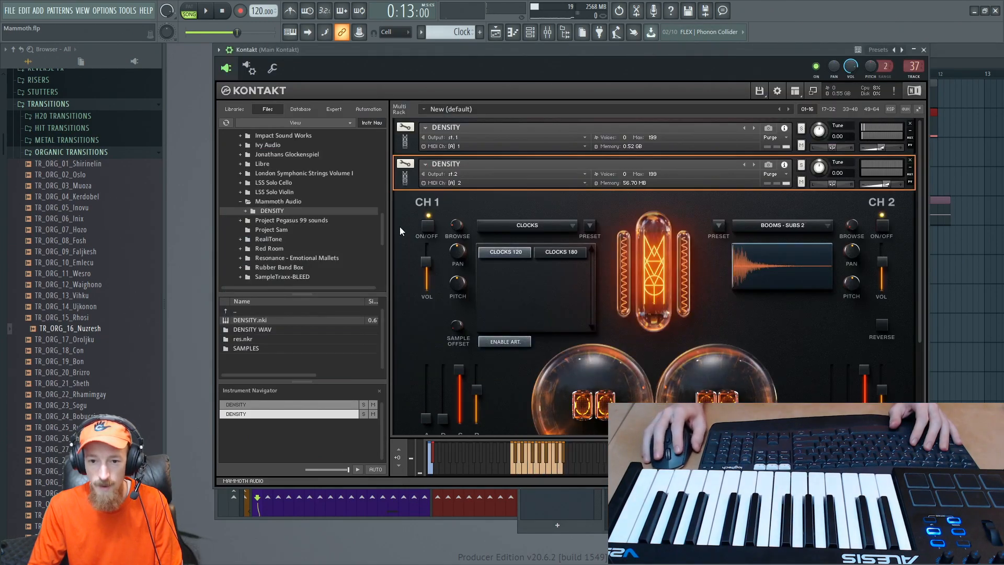
left_click(412, 180)
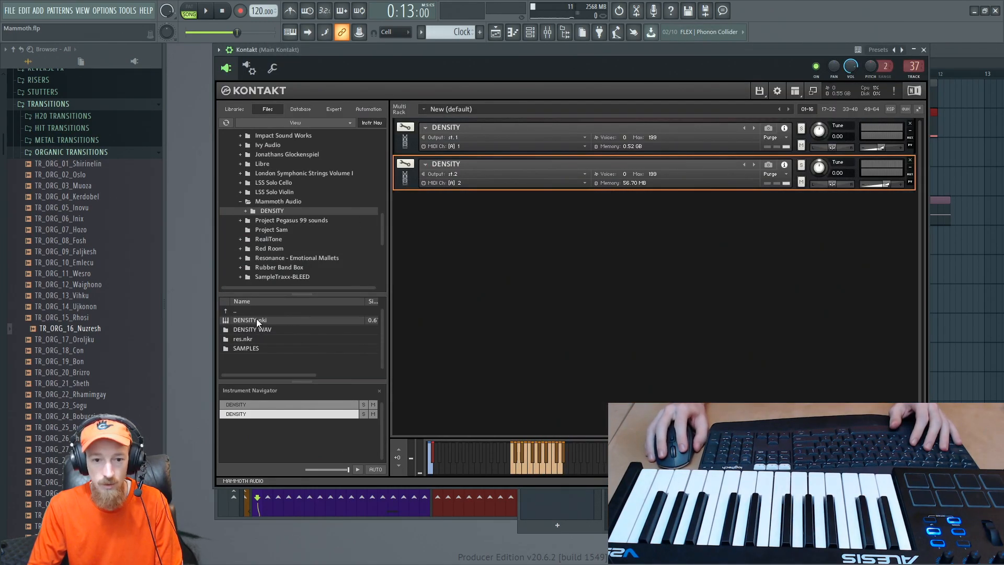
left_click_drag(257, 319, 495, 273)
- Browse the third DENSITY instance's playable loops and load Tuba Rhythms (80) into channel 1
left_click(569, 265)
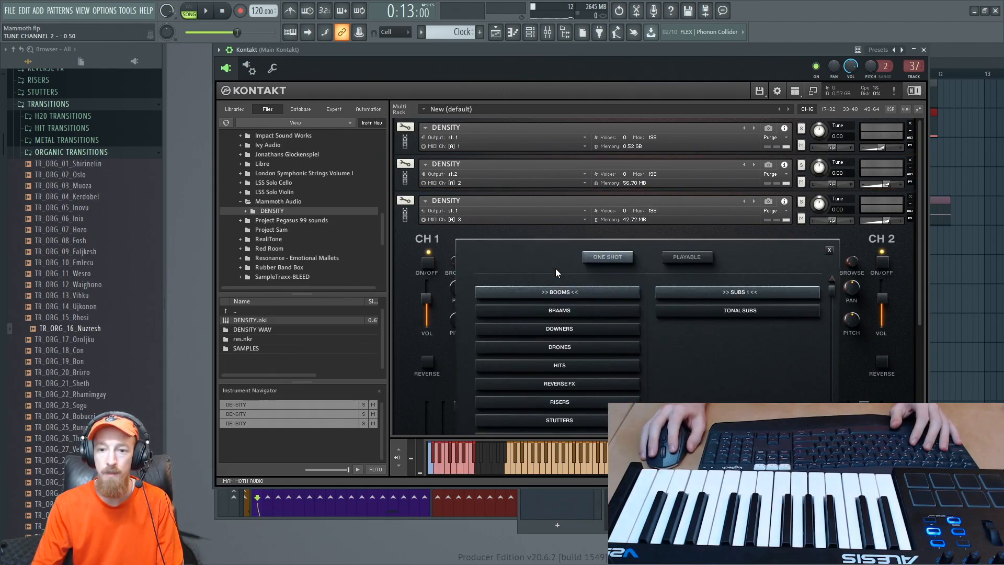
left_click(688, 259)
left_click(599, 255)
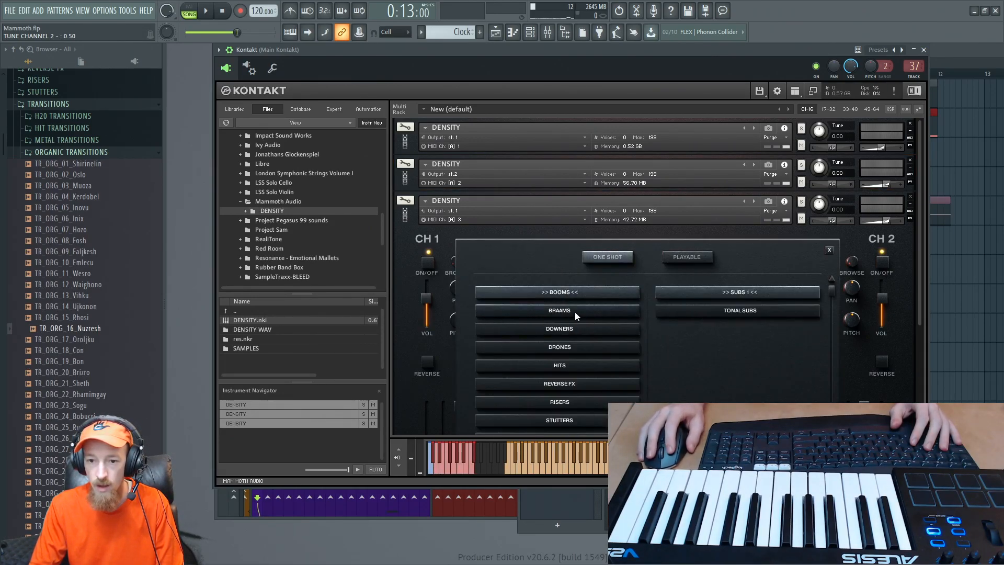
left_click(691, 258)
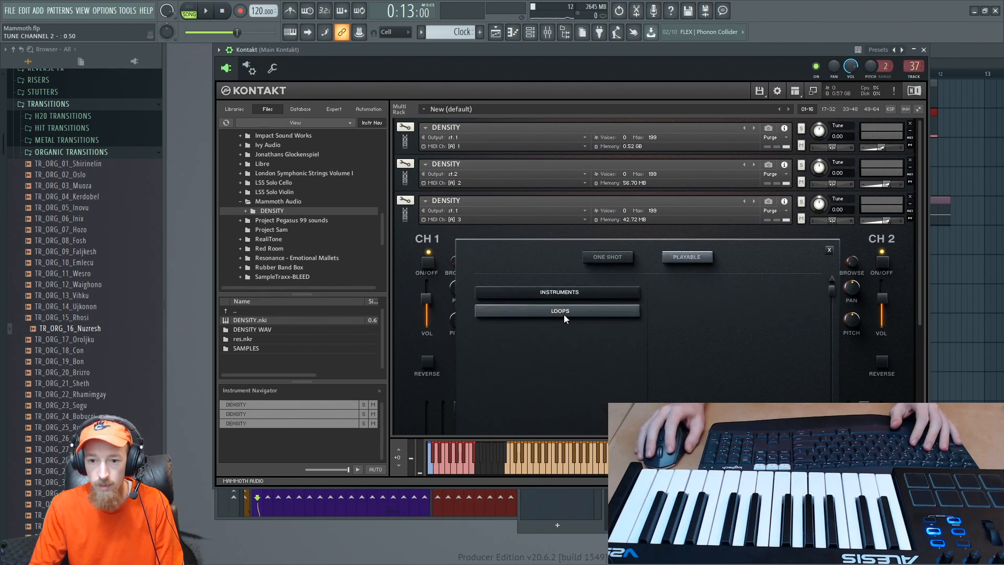
left_click(564, 313)
mouse_move(834, 288)
left_mouse_down()
mouse_move(826, 353)
mouse_move(825, 303)
left_mouse_up()
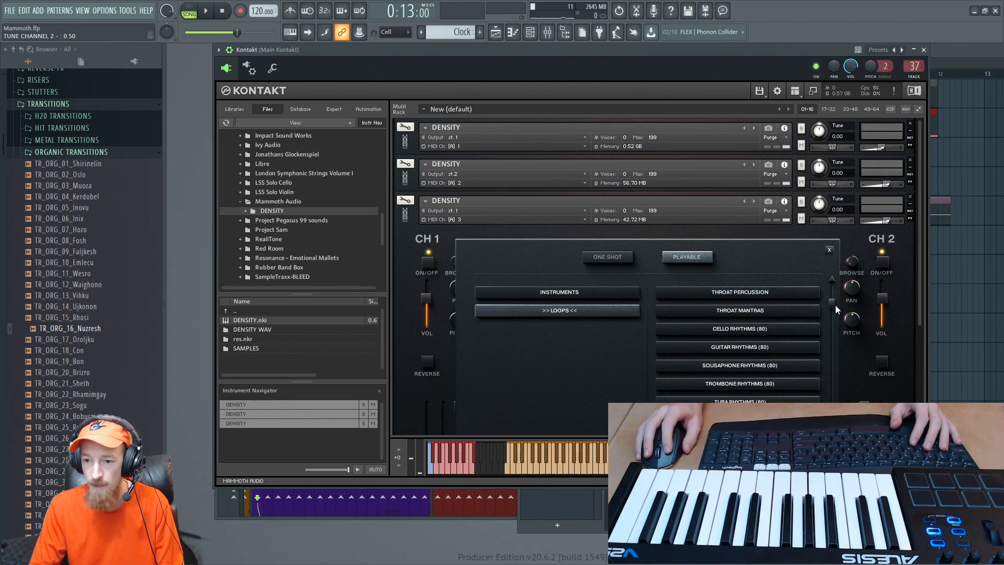
left_click_drag(836, 305, 829, 333)
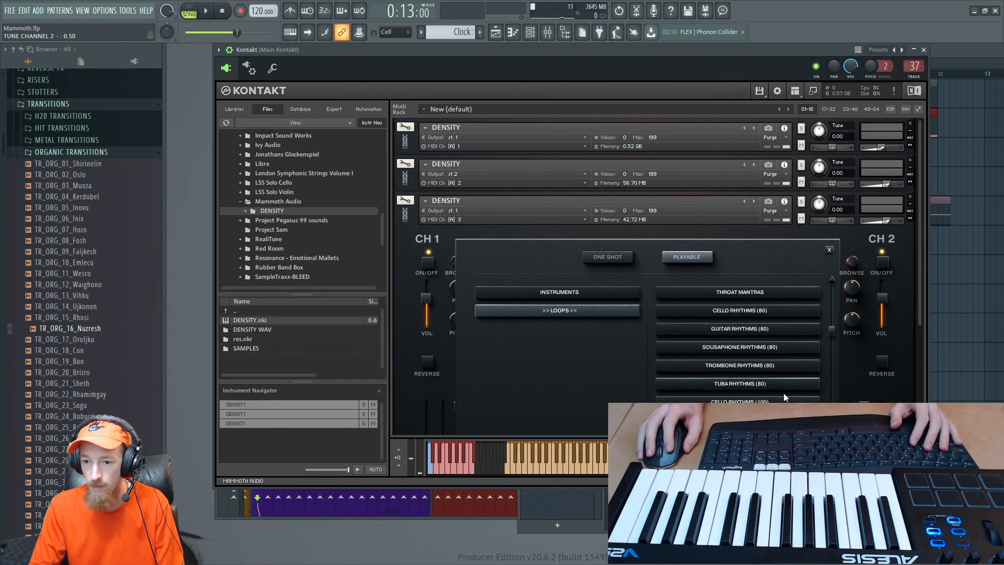
left_click(758, 386)
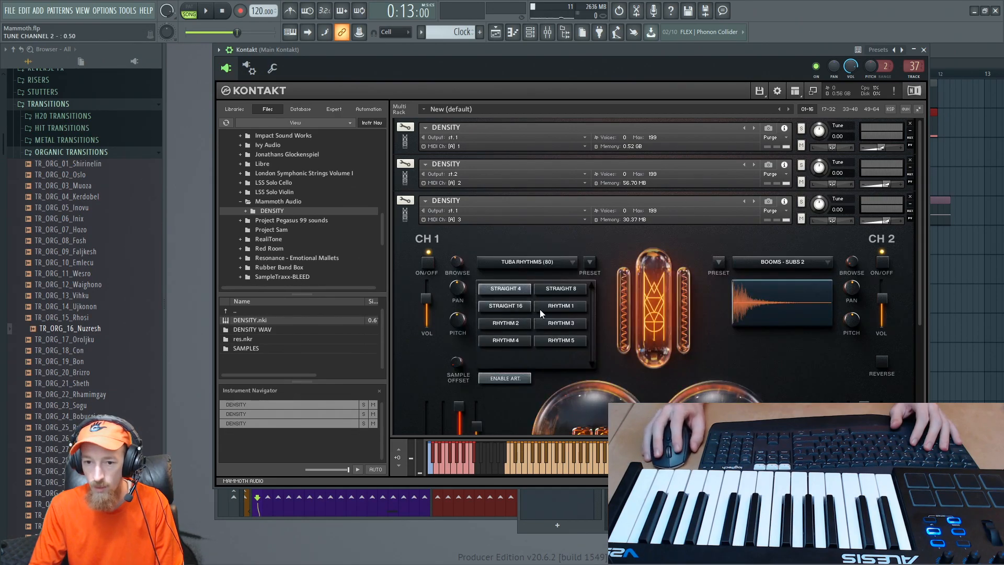
- Audition the Straight 4 articulation of Tuba Rhythms (80) on the third DENSITY instance
left_click(514, 287)
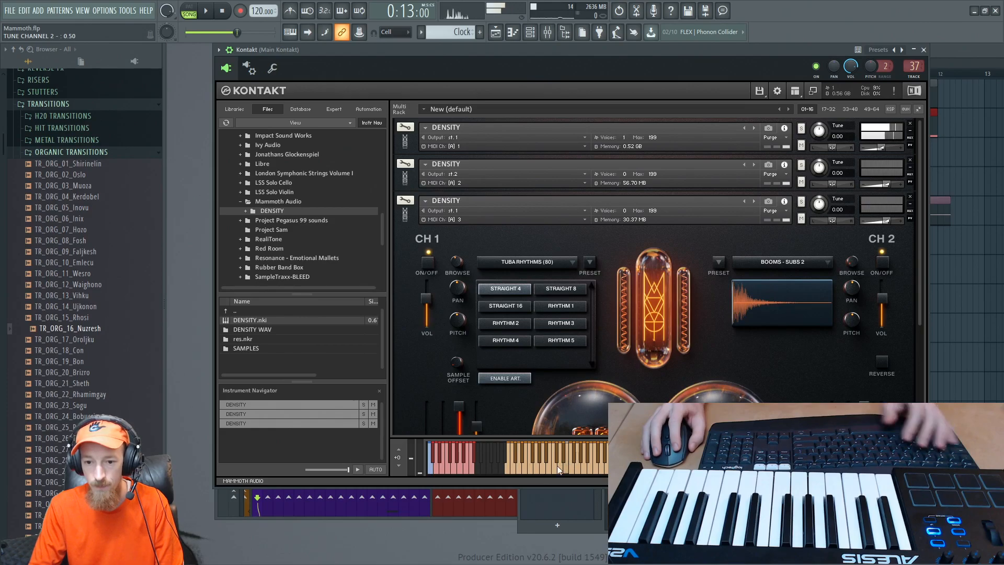
left_click(413, 223)
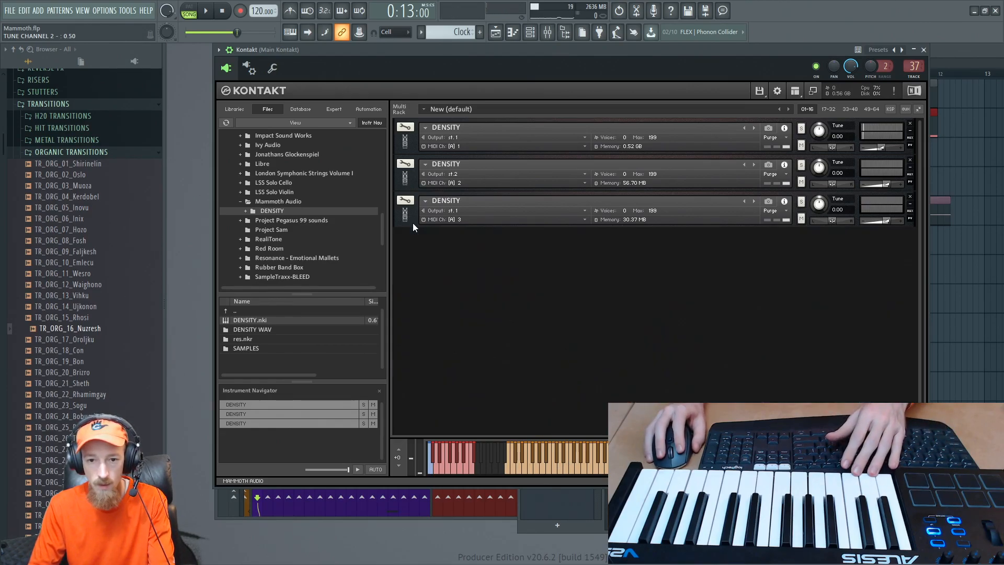
left_click(414, 223)
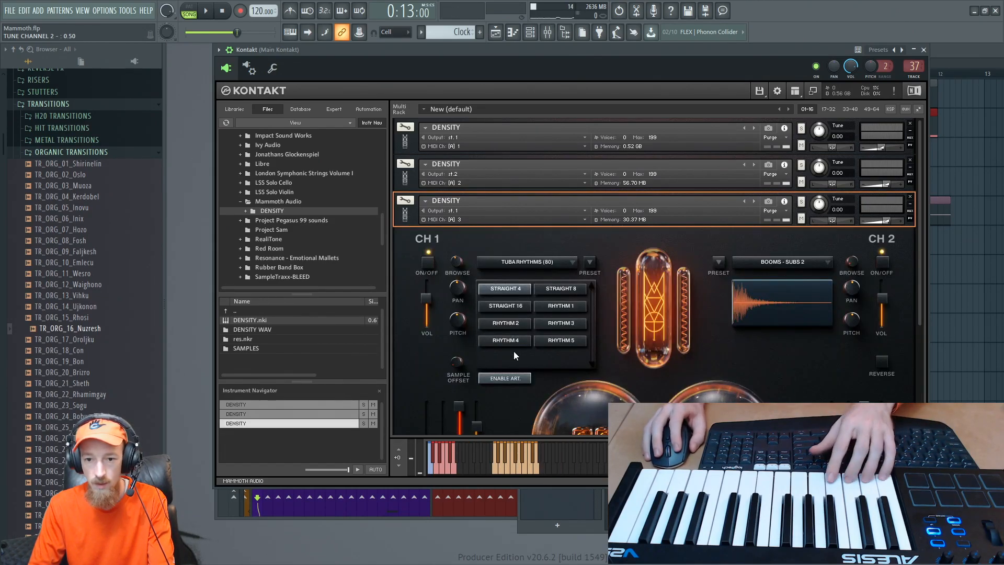
left_click(523, 466)
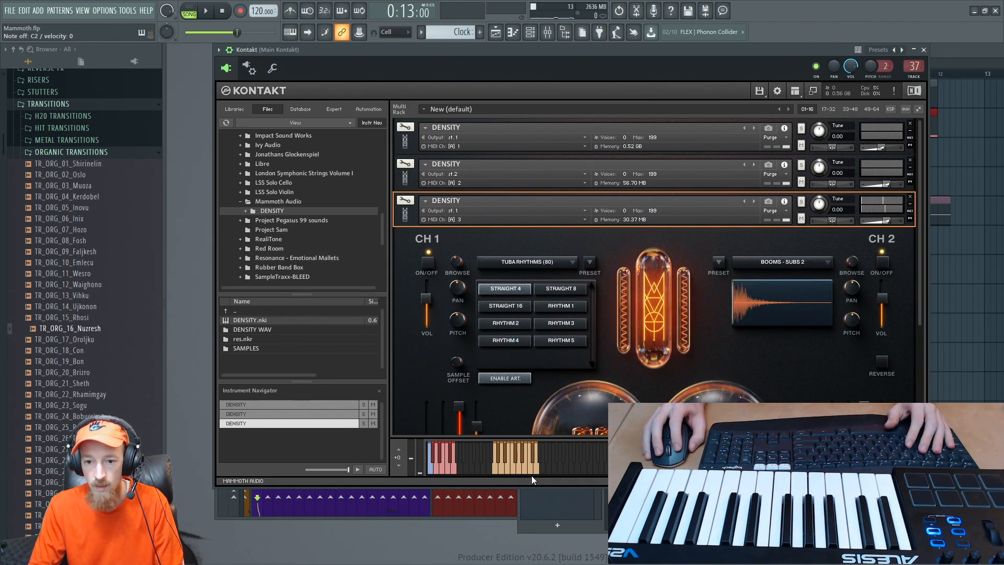
left_click(531, 468)
- Replace the channel 1 sound of the third DENSITY instance with Trombone Rhythms (80) from the Loops category
left_click(566, 261)
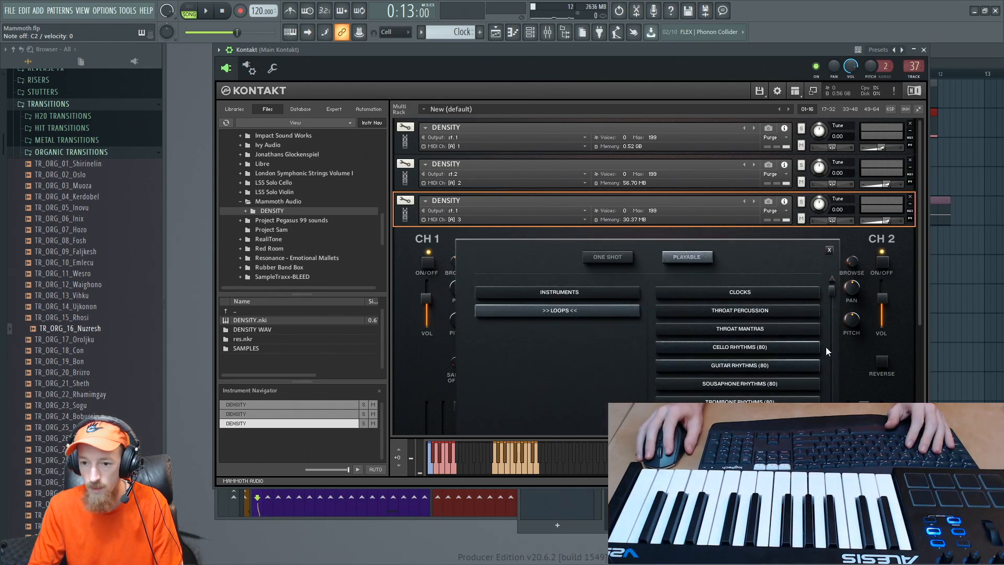
scroll(834, 302, "down", 2)
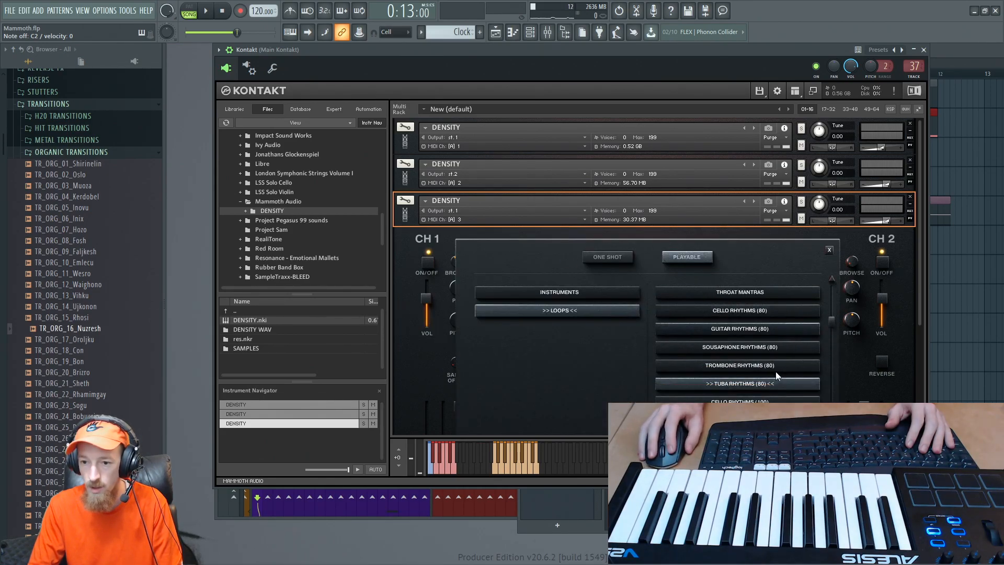
left_click(758, 367)
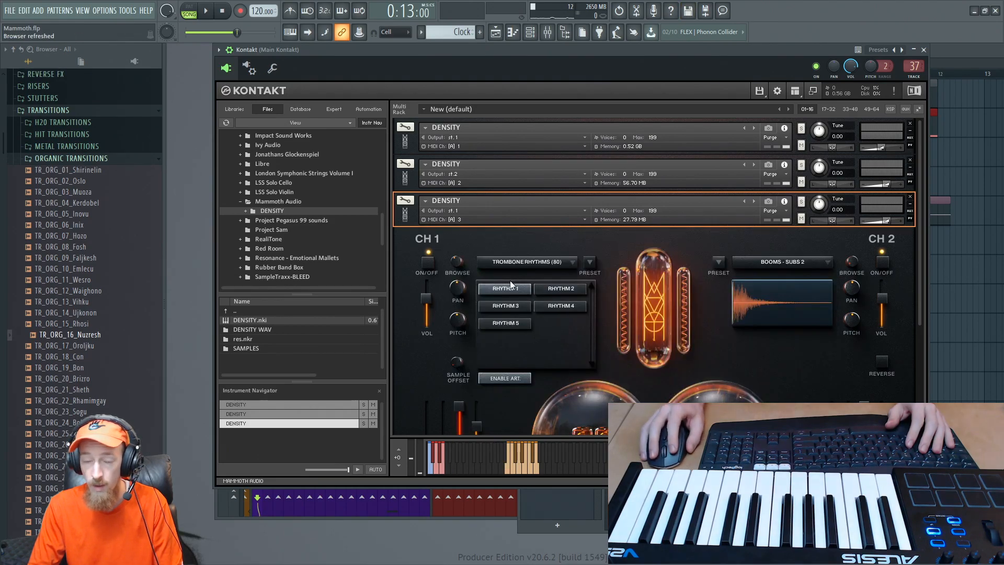
- Audition the Trombone Rhythms (80) sound and route the third DENSITY instance's output to st.3
left_click(521, 460)
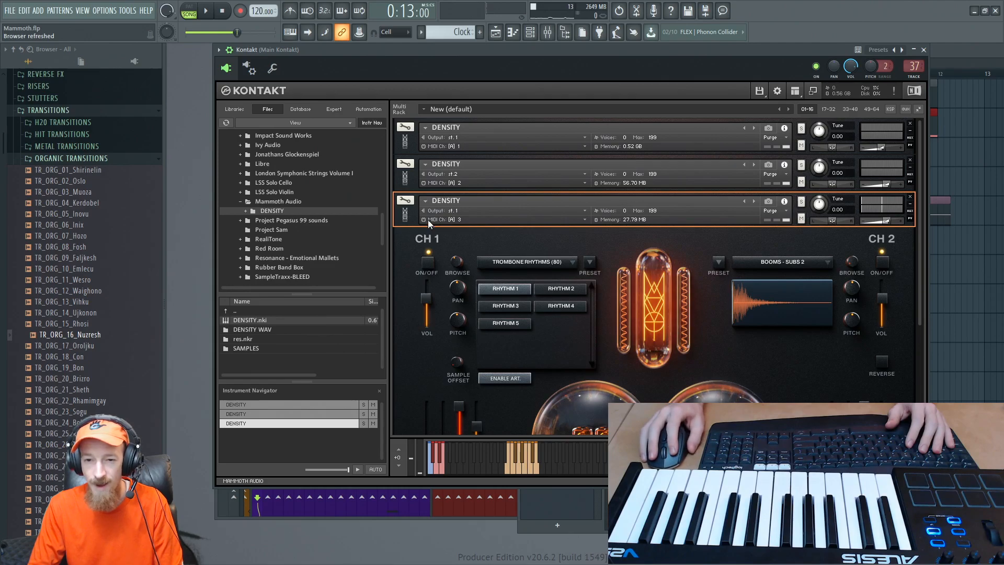
left_click(469, 209)
left_click(497, 205)
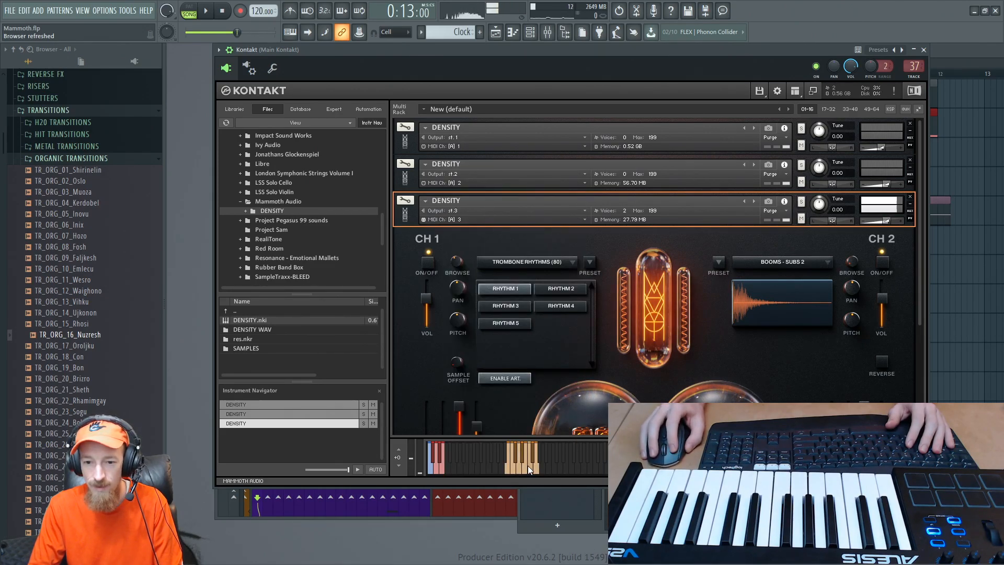
- Try Sousaphone Rhythms (80) as the channel 1 sound of the third DENSITY instance and audition it
left_click(563, 262)
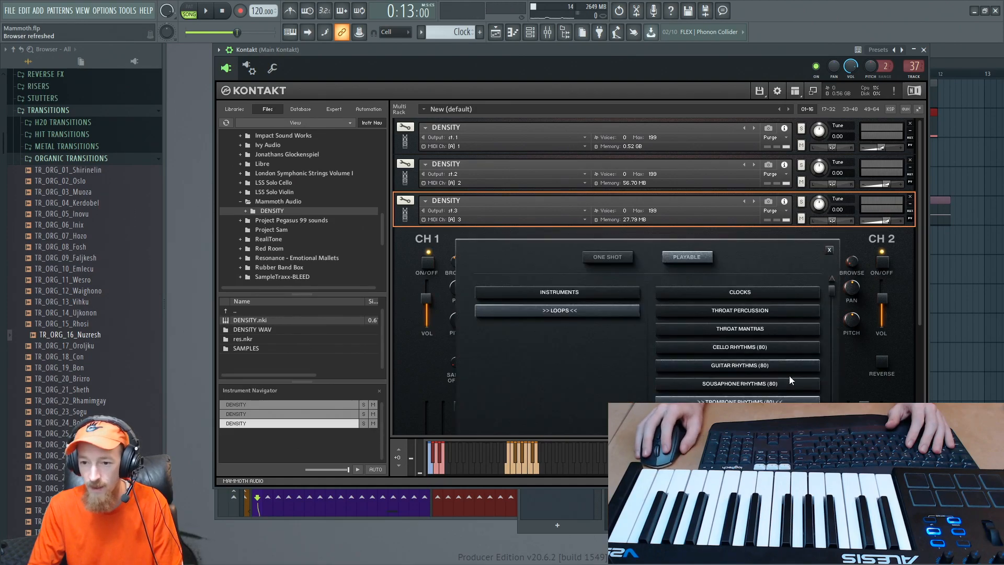
left_click(764, 386)
left_click(512, 459)
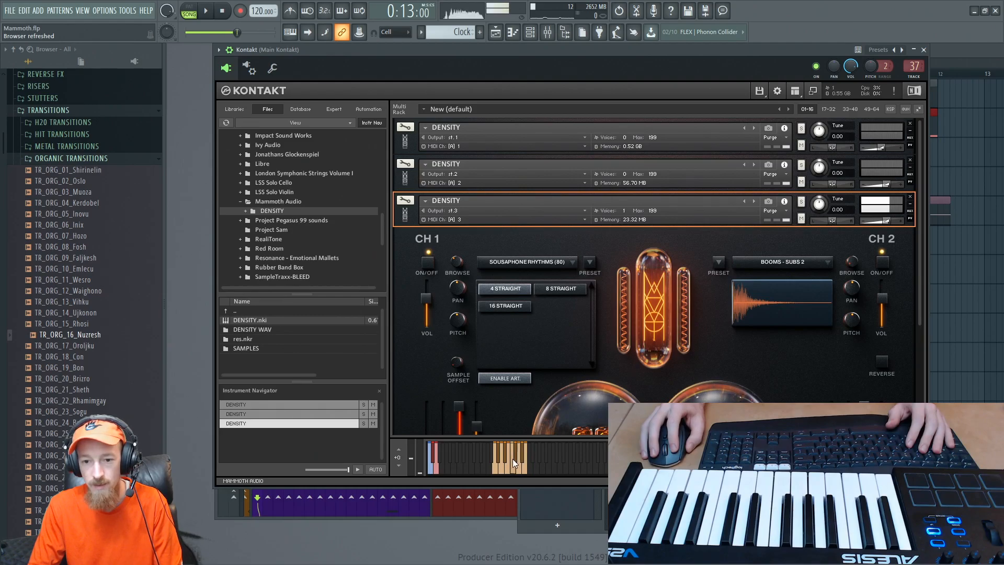
- Load Cello Rhythms (80) into channel 1 of the third DENSITY instance and choose the 8 Straight articulation, auditioning both articulations
left_click(554, 260)
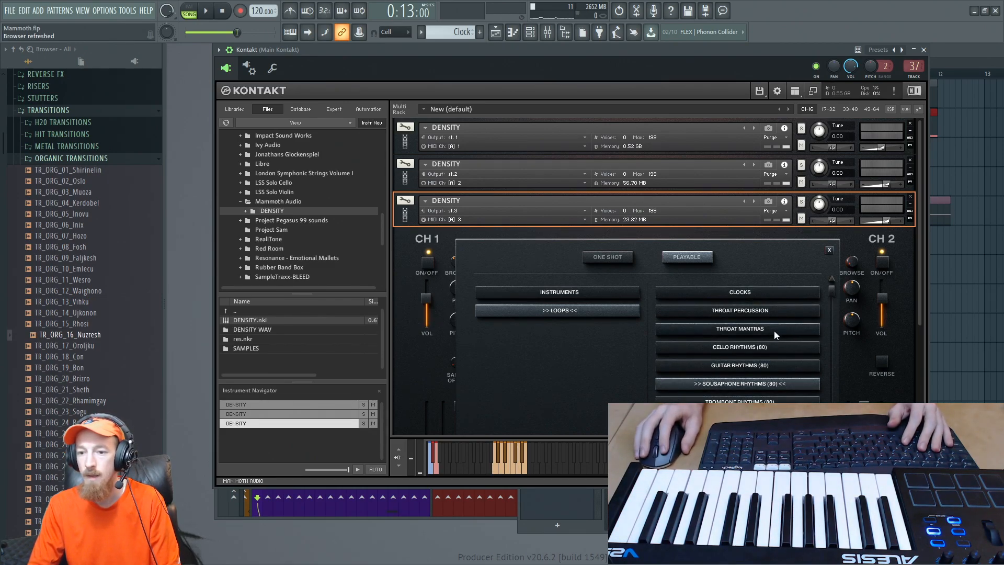
left_click(776, 347)
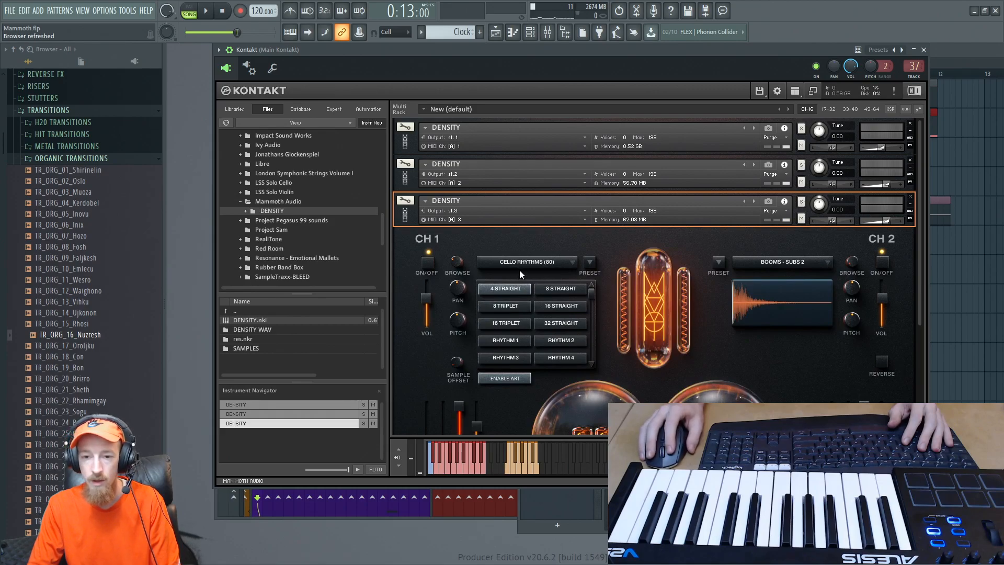
left_click(522, 466)
left_click(514, 465)
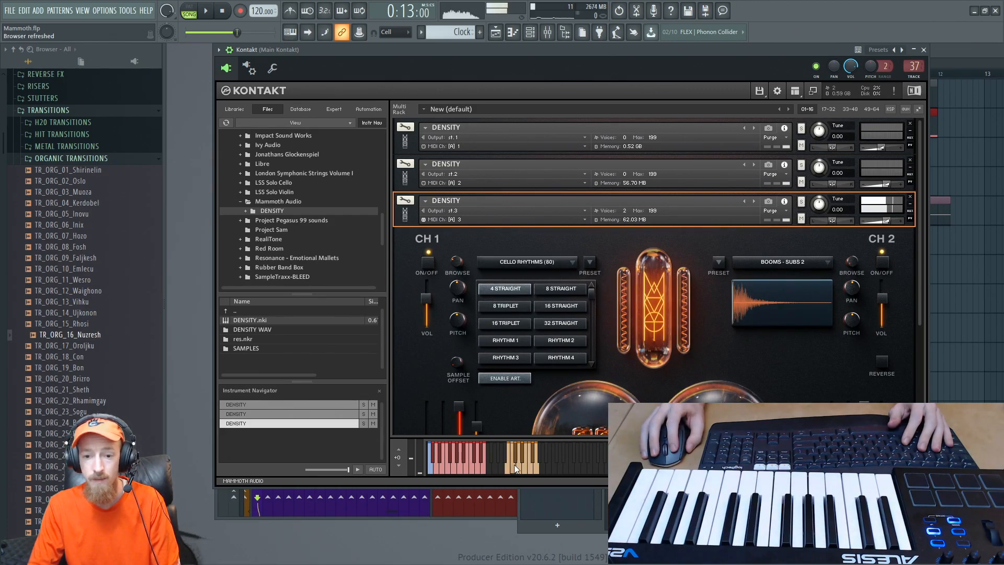
left_click(562, 289)
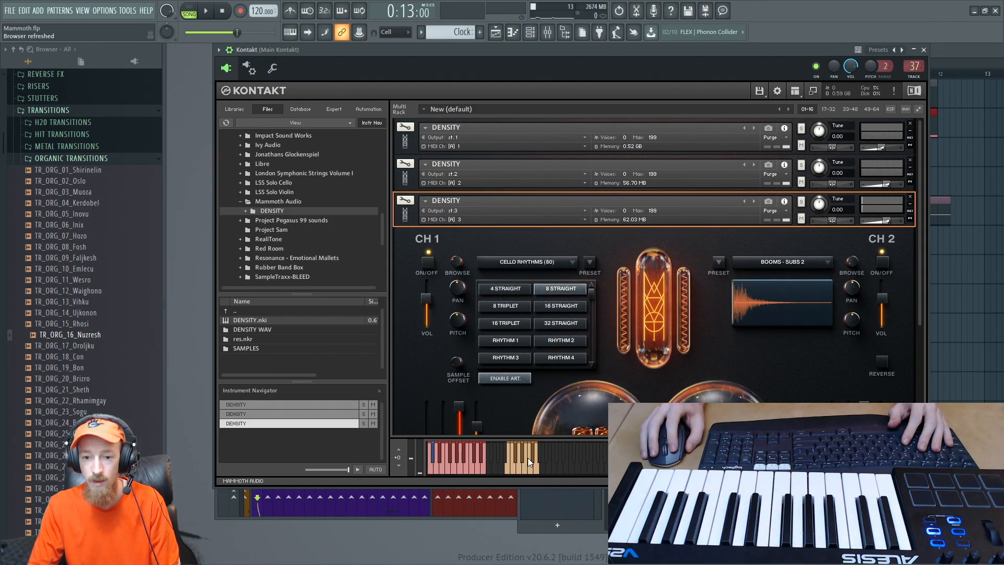
left_click(528, 463)
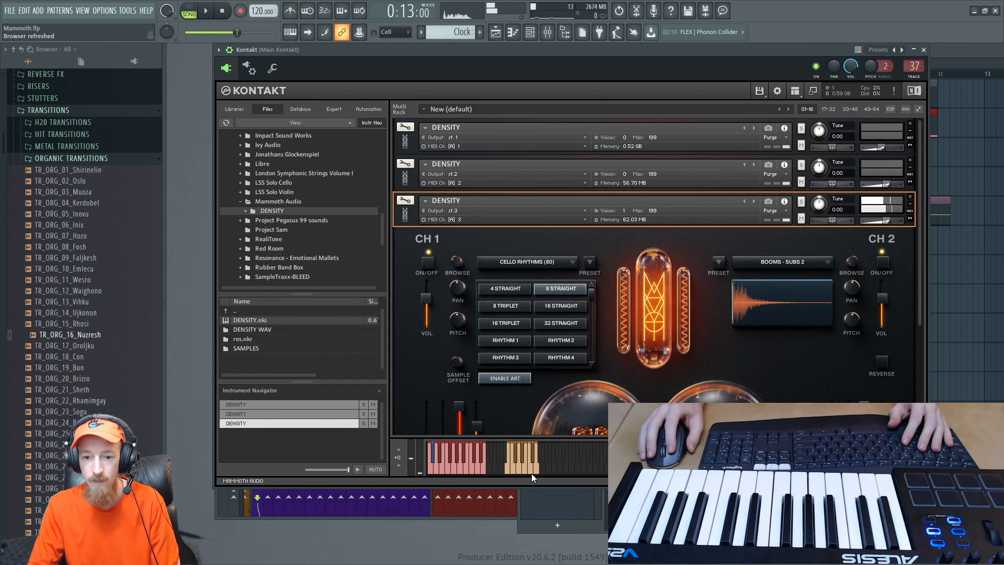
- Create a new empty pattern and open the piano roll of the Kontakt 1 #3 channel
key("F6")
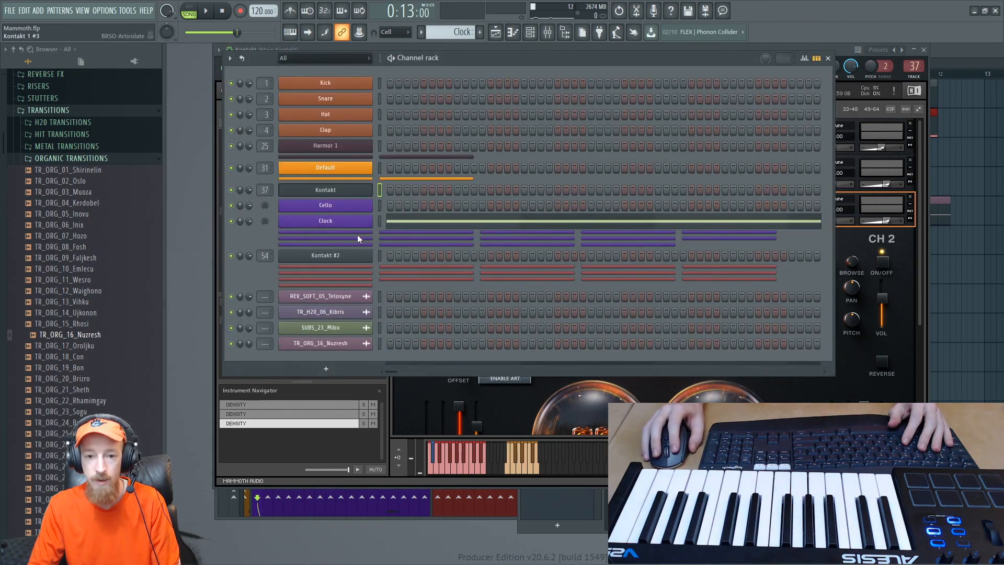
left_click(480, 33)
key("space")
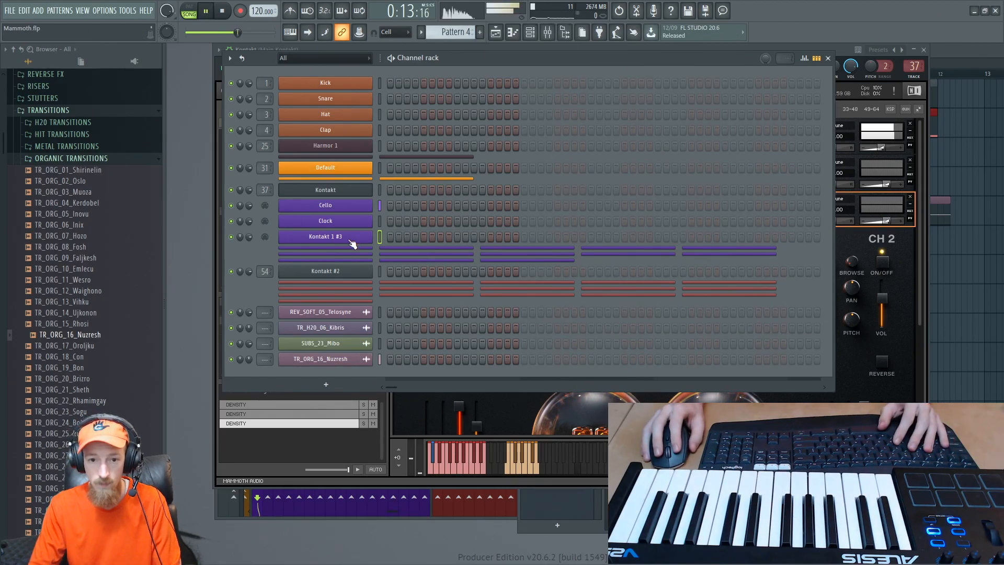
key("space")
right_click(359, 236)
left_click(390, 235)
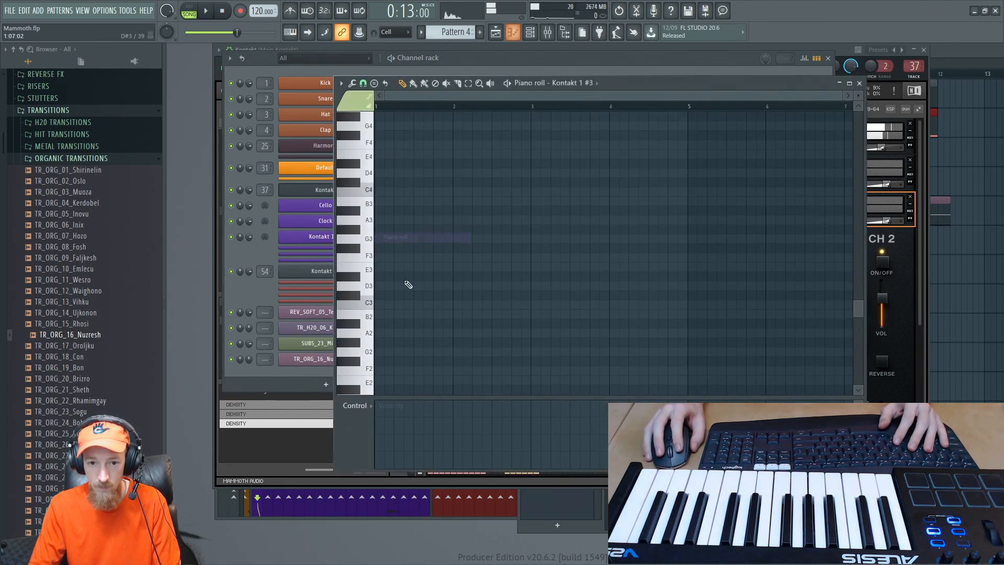
- Audition keys in the piano roll and place a four-bar C2 note starting at bar 1
left_click(371, 301)
left_click(362, 239)
left_click(364, 190)
left_click(363, 157)
left_click(353, 335)
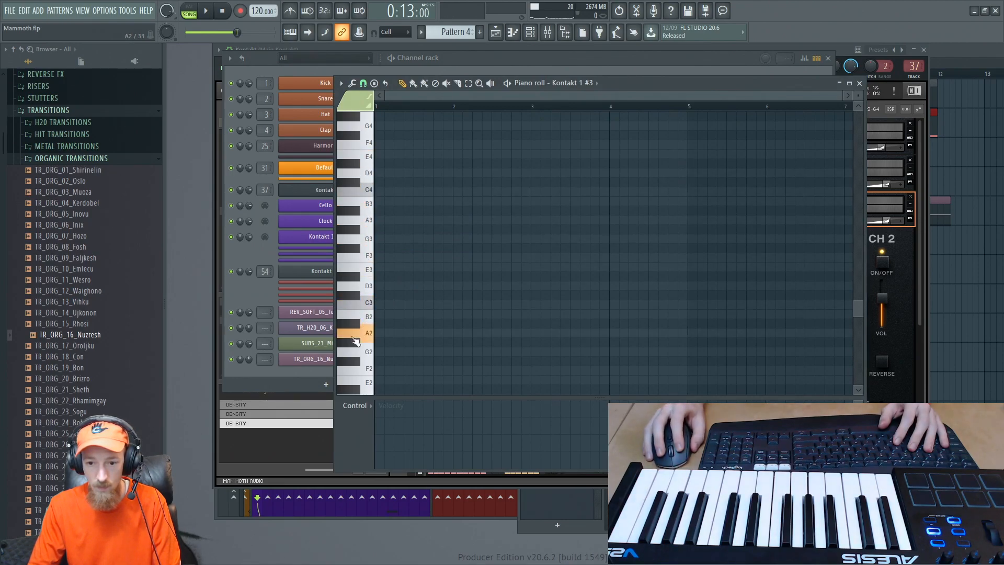
left_click(348, 372)
scroll(350, 380, "down", 3)
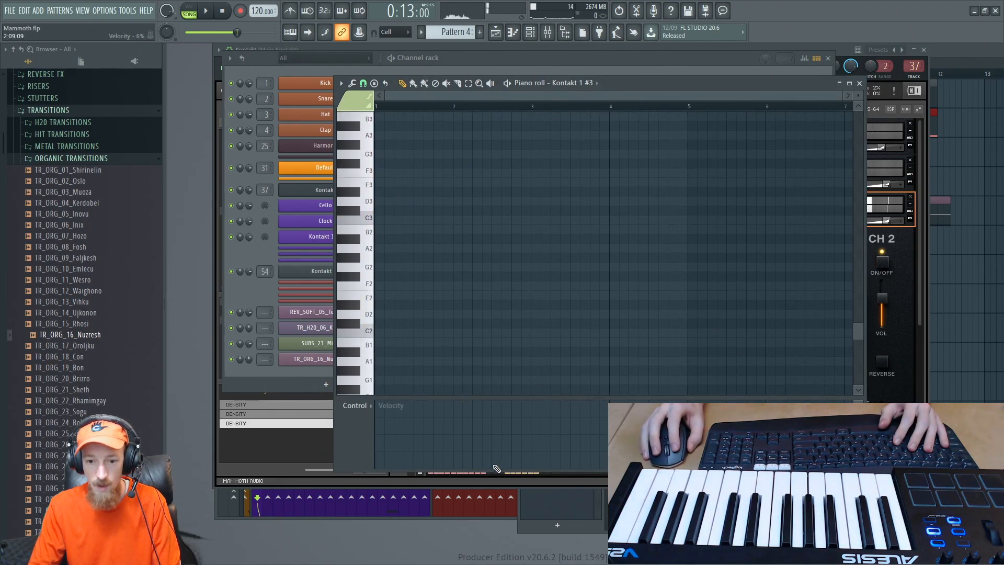
left_click(393, 332)
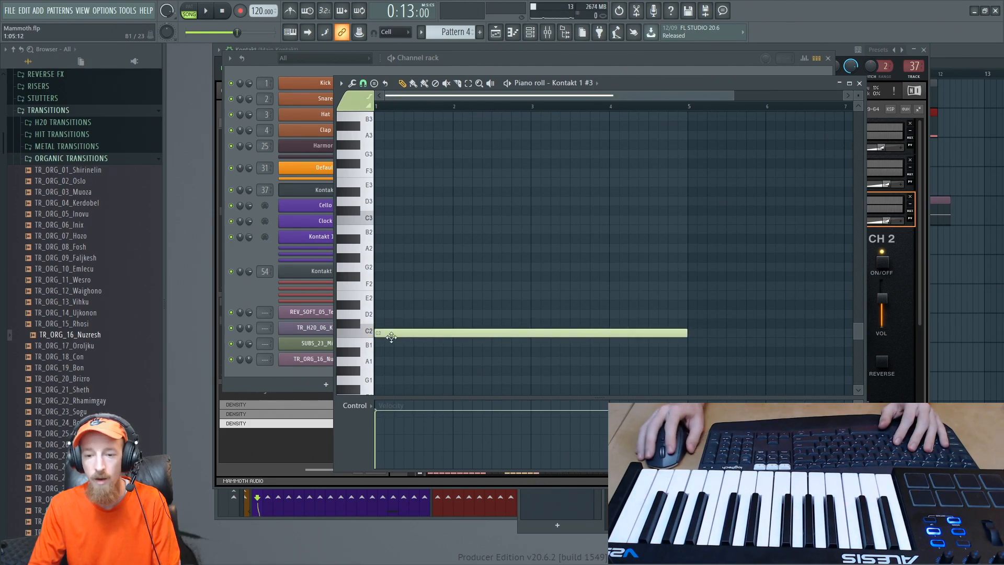
- Switch playback to pattern mode and listen to the C2 cello rhythm note
left_click(189, 11)
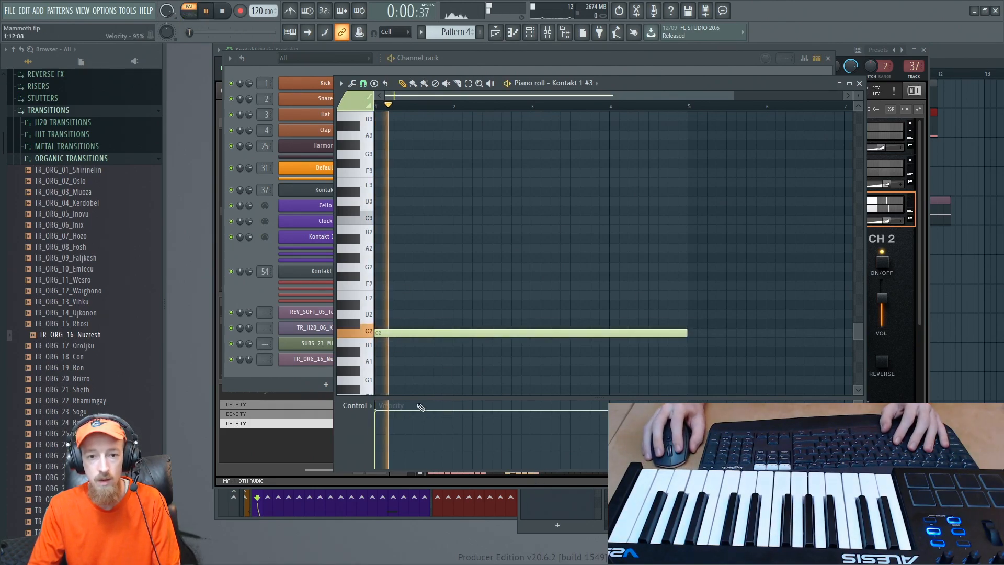
mouse_move(384, 419)
left_mouse_down()
mouse_move(385, 459)
mouse_move(384, 420)
left_mouse_up()
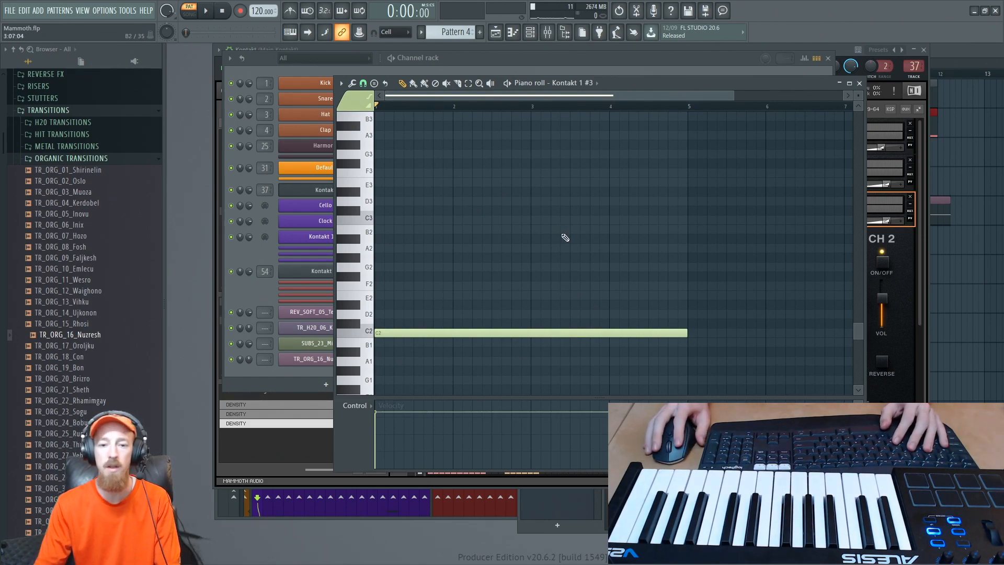
key("space")
left_click_drag(385, 415, 383, 415)
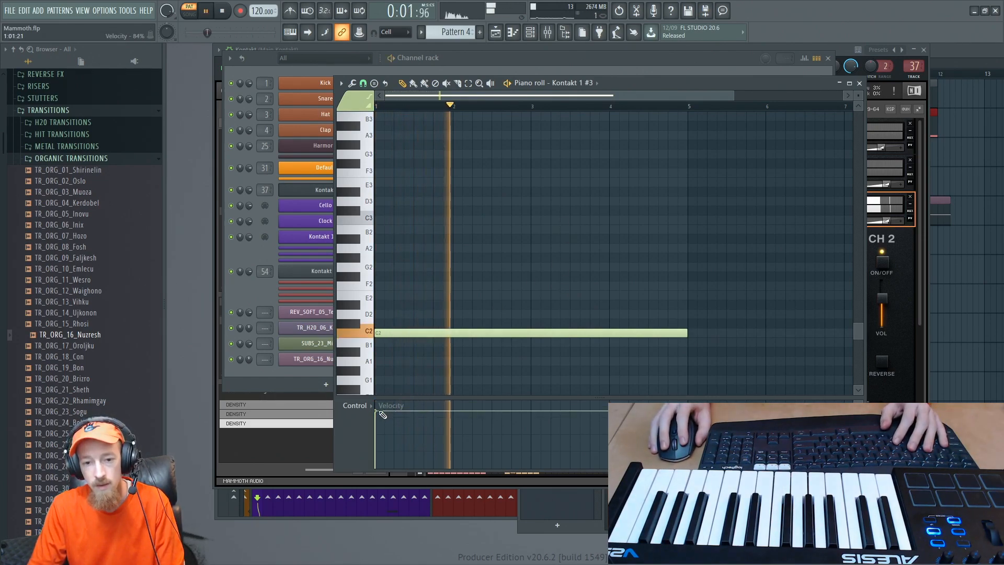
key("space")
- Add one-bar notes above the C2 note: D#2 in bar 2, G2 in bar 3 and F2 in bar 4
left_click(456, 305)
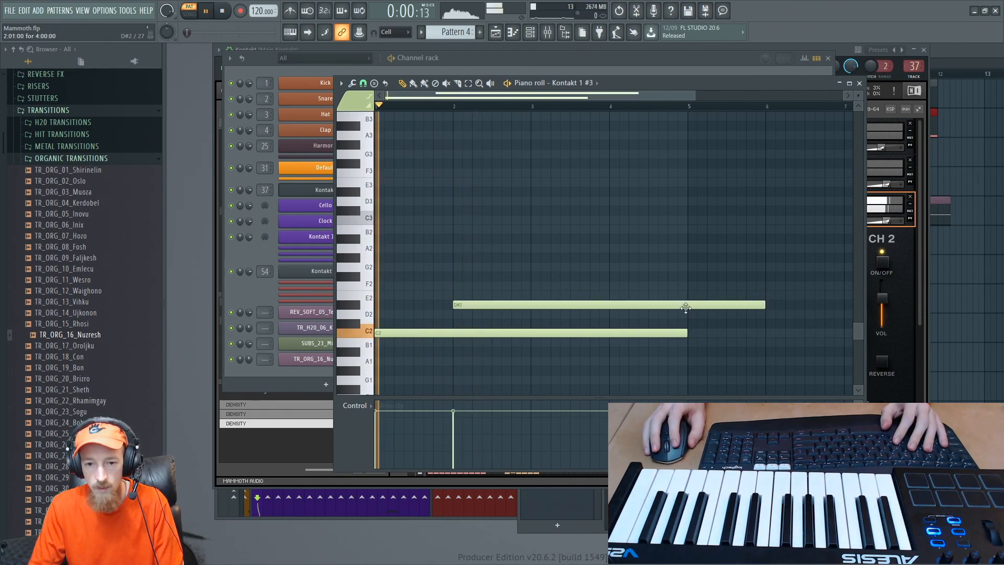
left_click_drag(764, 305, 529, 305)
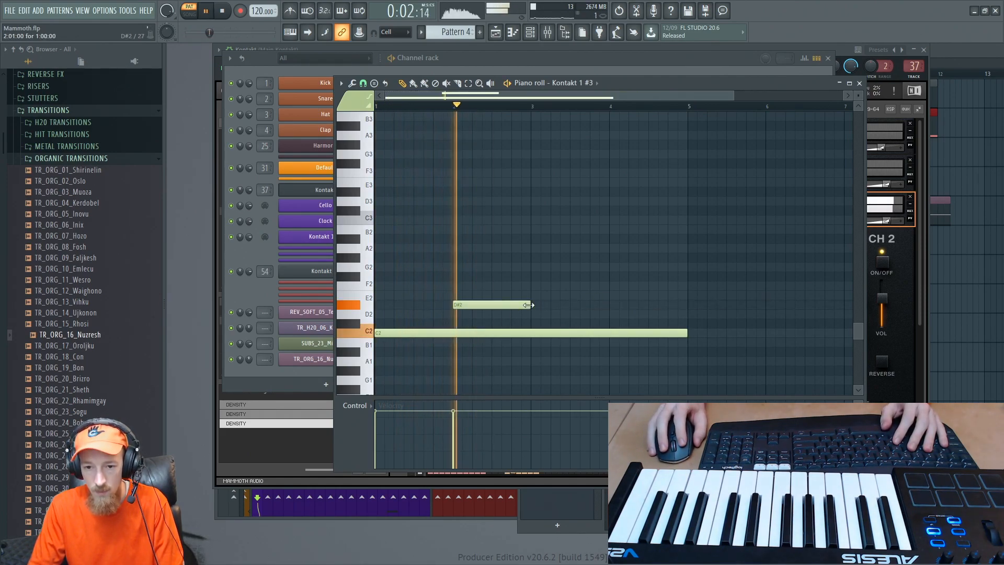
left_click(542, 268)
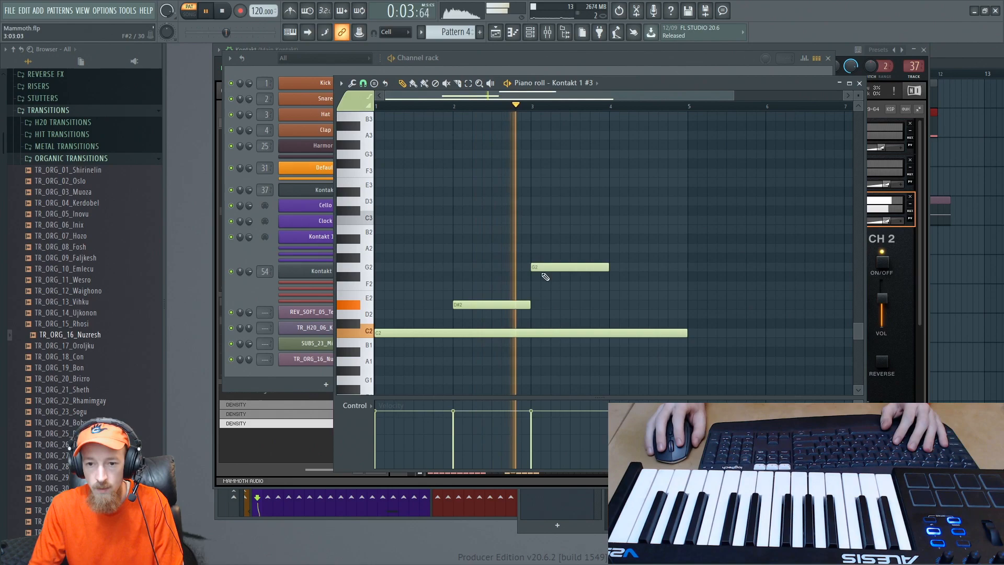
left_click(615, 284)
scroll(708, 233, "down", 2)
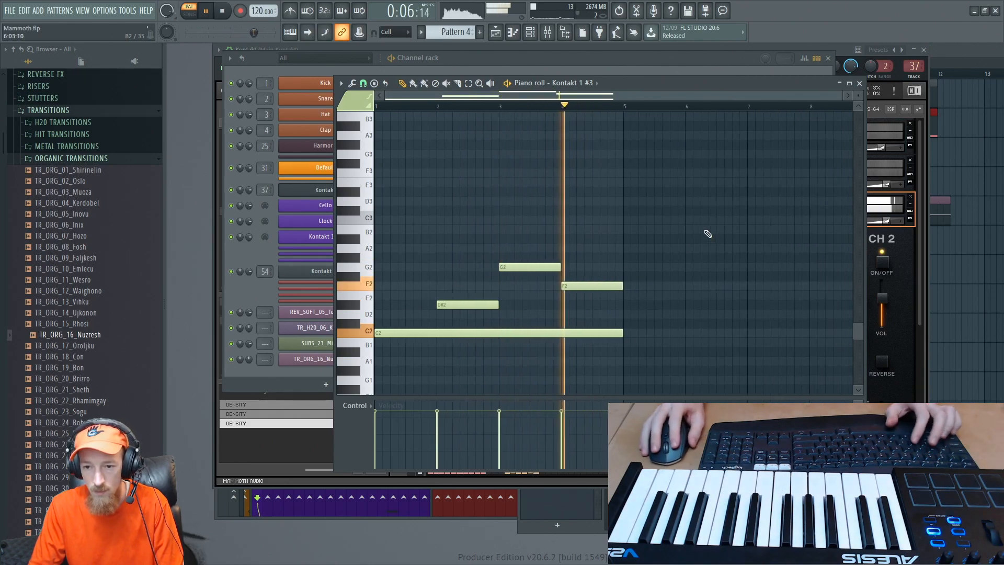
- Place Pattern 4 on the Extra 2 track at bar 8 of the playlist and play it in the song
left_click(951, 52)
key("space")
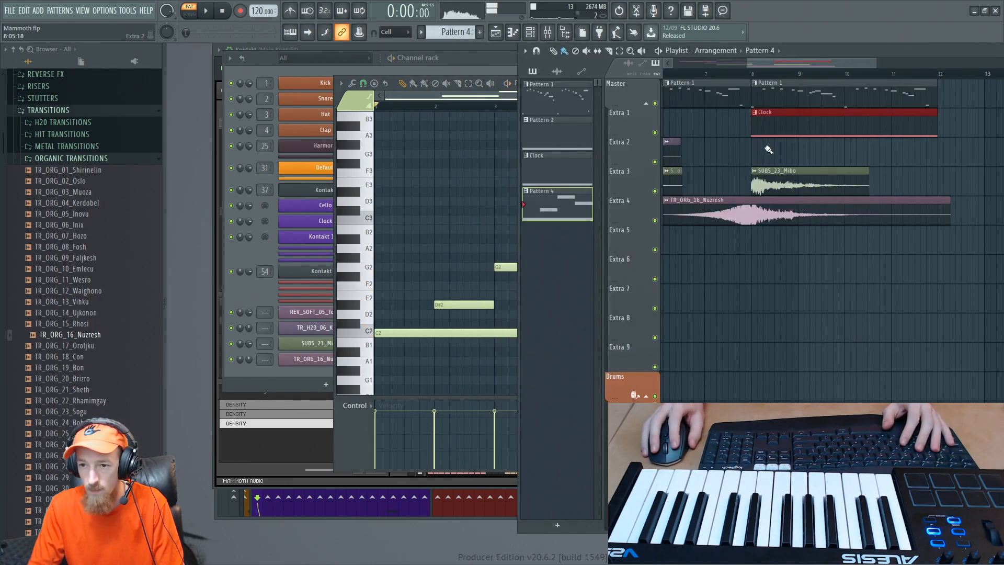
left_click(769, 150)
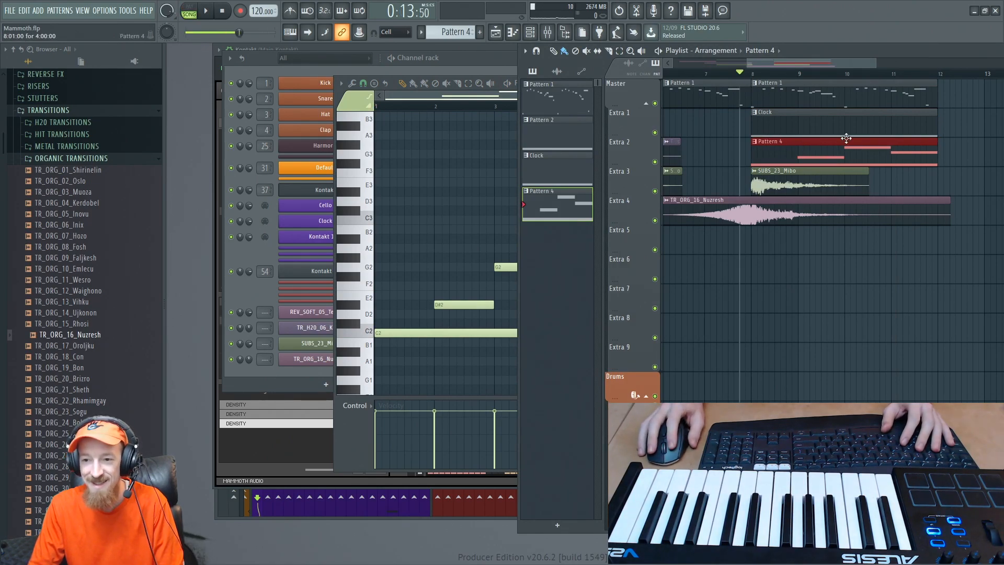
scroll(846, 140, "down", 4)
scroll(828, 162, "up", 3)
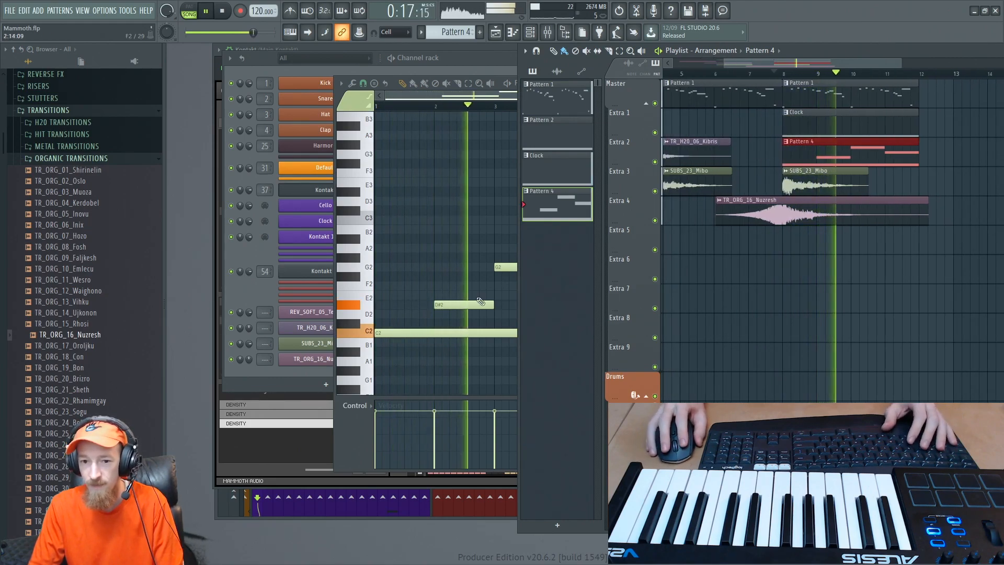
- Stop playback and delete the D#2, G2 and F2 notes from Pattern 4, keeping only the long C2 note
left_click(463, 211)
key("space")
right_click(487, 210)
right_click(523, 267)
right_click(593, 285)
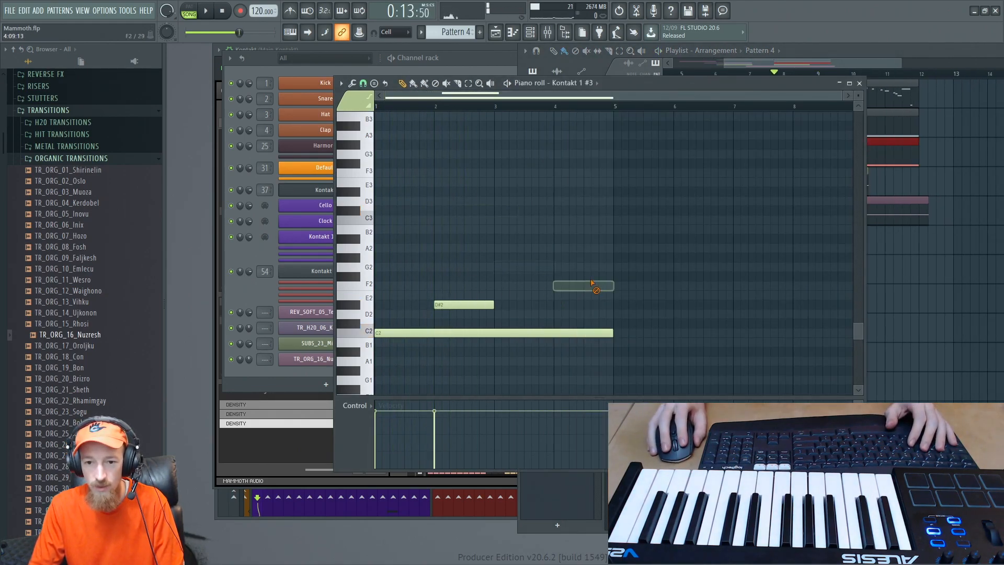
- Return to the playlist and play the song through bars 8 to 11 to hear Pattern 4 with the other layers
left_click(849, 65)
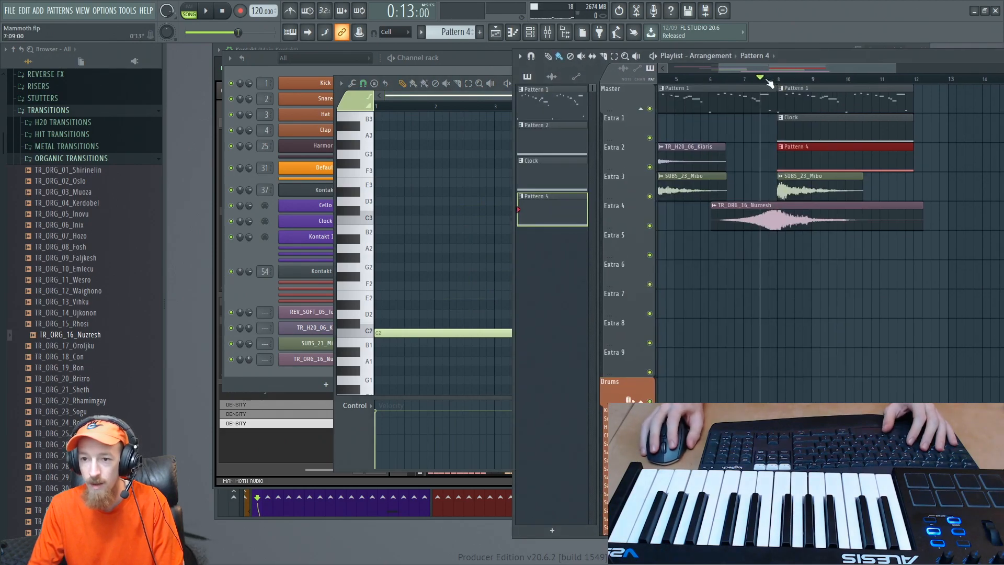
scroll(758, 197, "down", 3)
scroll(762, 198, "up", 4)
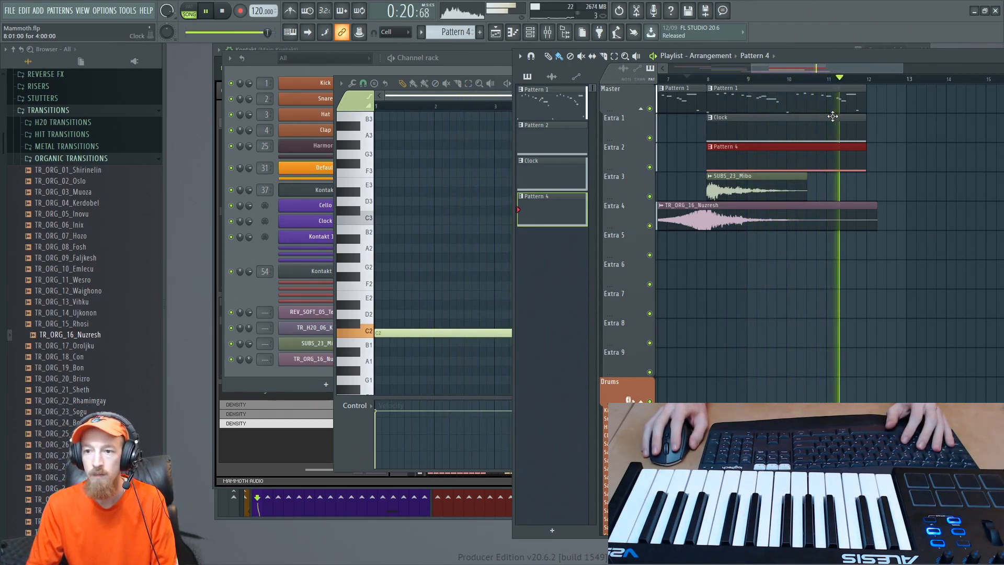
key("space")
- Duplicate the Pattern 1, Clock and Pattern 4 clips at bar 8 so the copies start at bar 12
left_click_drag(753, 101, 838, 163)
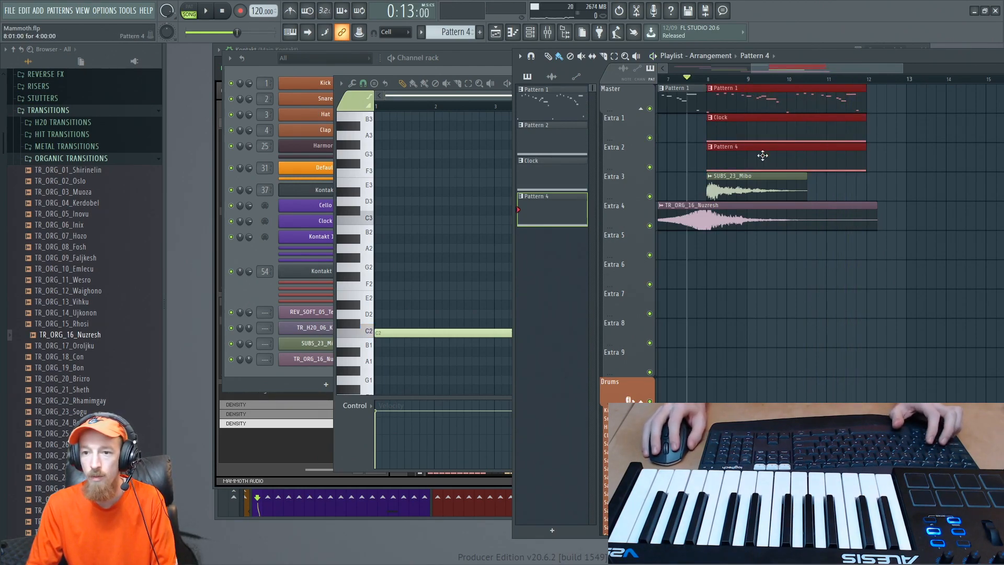
left_click_drag(762, 155, 910, 147)
left_click(867, 184, "ctrl")
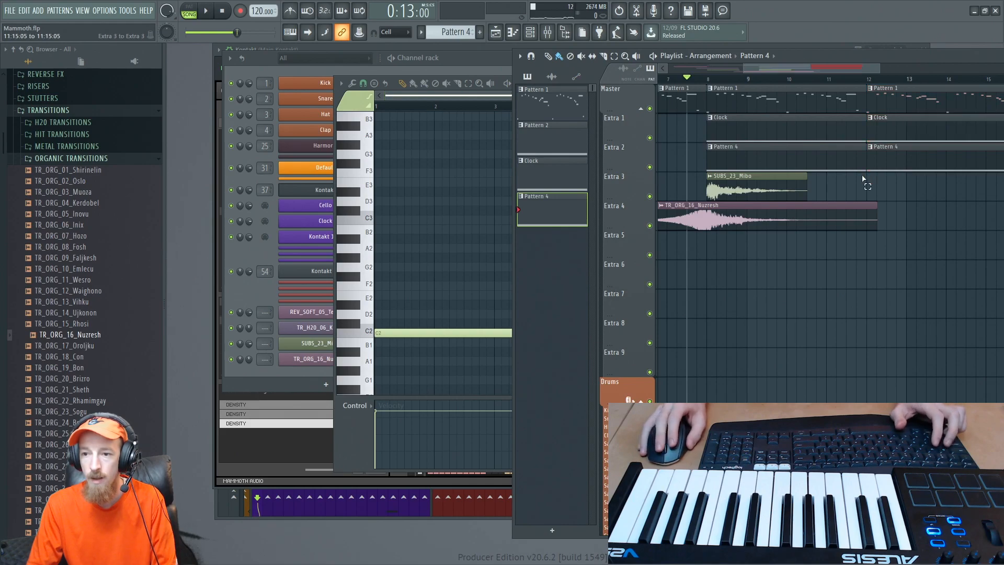
- Merge the two Pattern 1 clips starting at bars 8 and 12 into one eight-bar pattern clip
scroll(910, 183, "down", 5)
left_click_drag(917, 179, 780, 171)
scroll(779, 84, "up", 2)
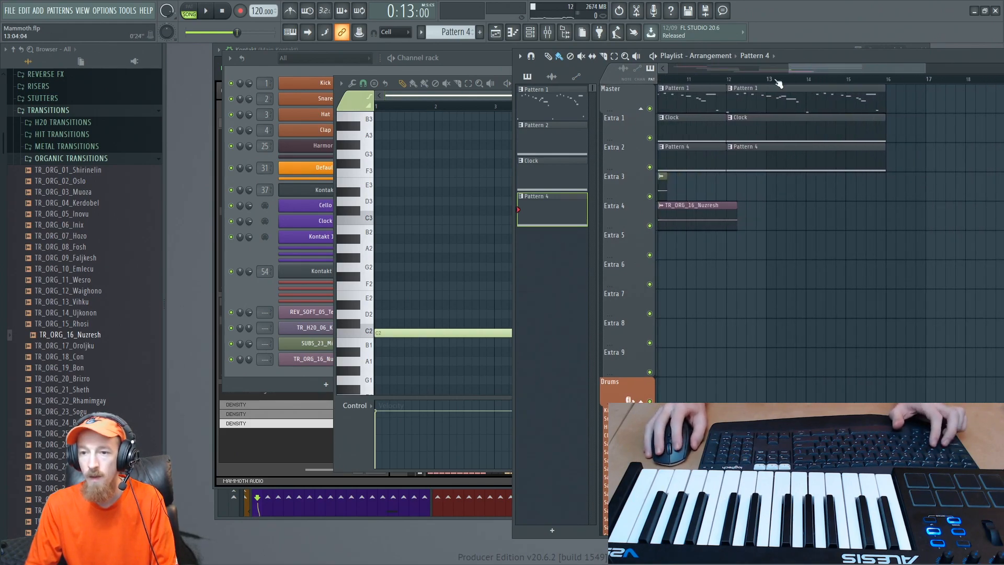
key("ctrl+g")
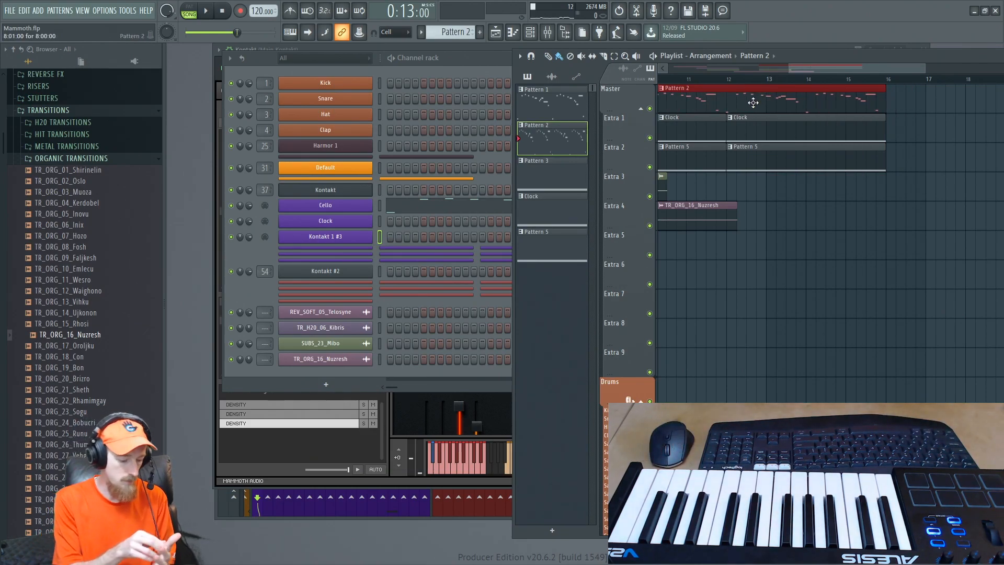
- Open the merged Cello pattern in the piano roll and play it
scroll(762, 93, "up", 3)
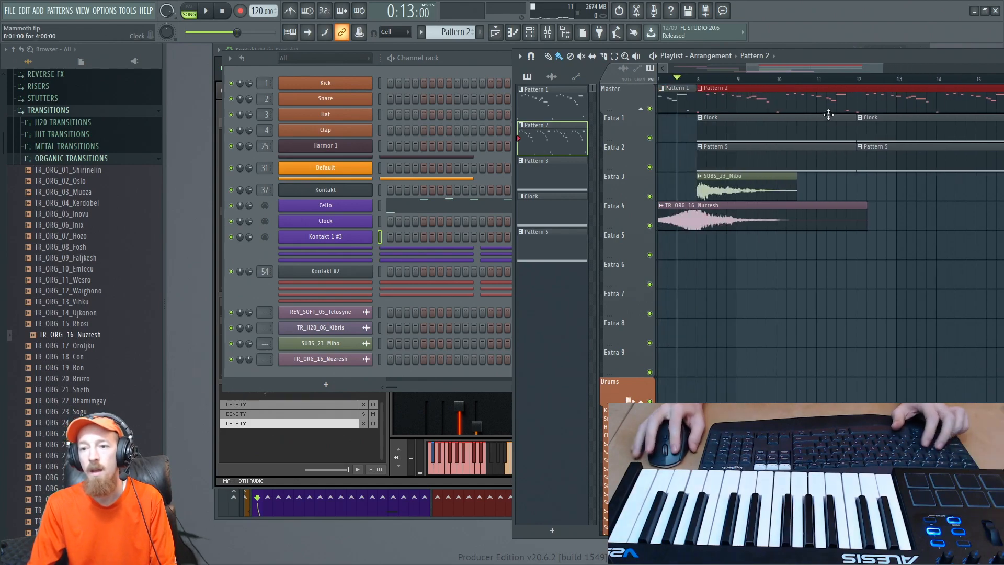
double_click(854, 93)
scroll(306, 203, "down", 2)
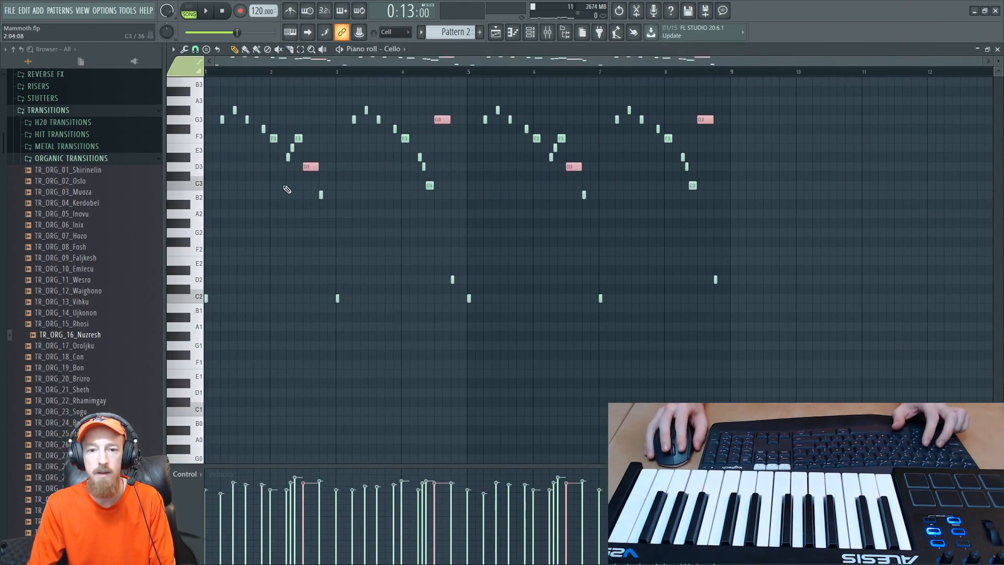
key("space")
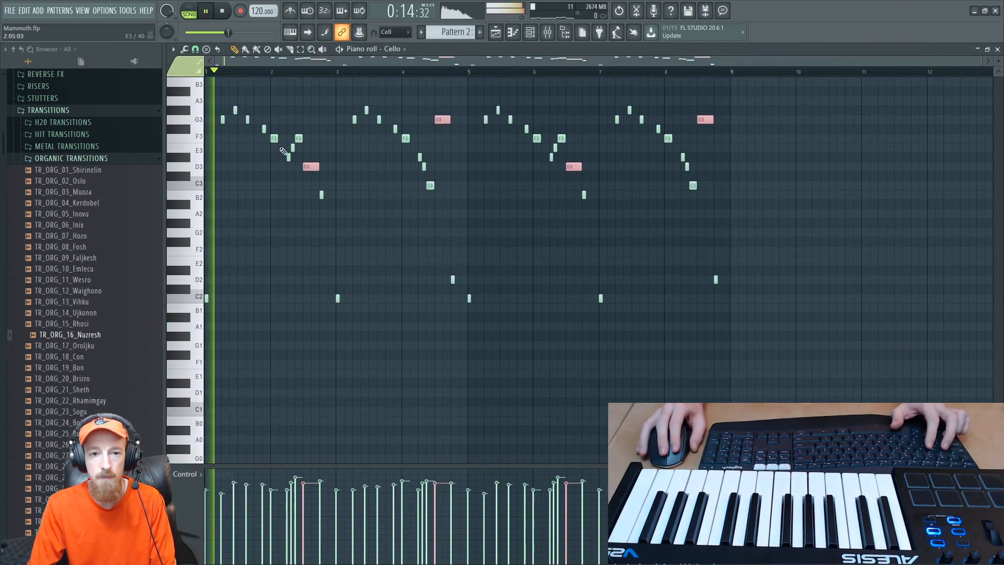
- Add a B2 note leading into bar 5 of the Cello pattern and raise the low C2 at bar 5 to C3
scroll(260, 198, "up", 1)
scroll(324, 175, "up", 2)
scroll(349, 165, "up", 2)
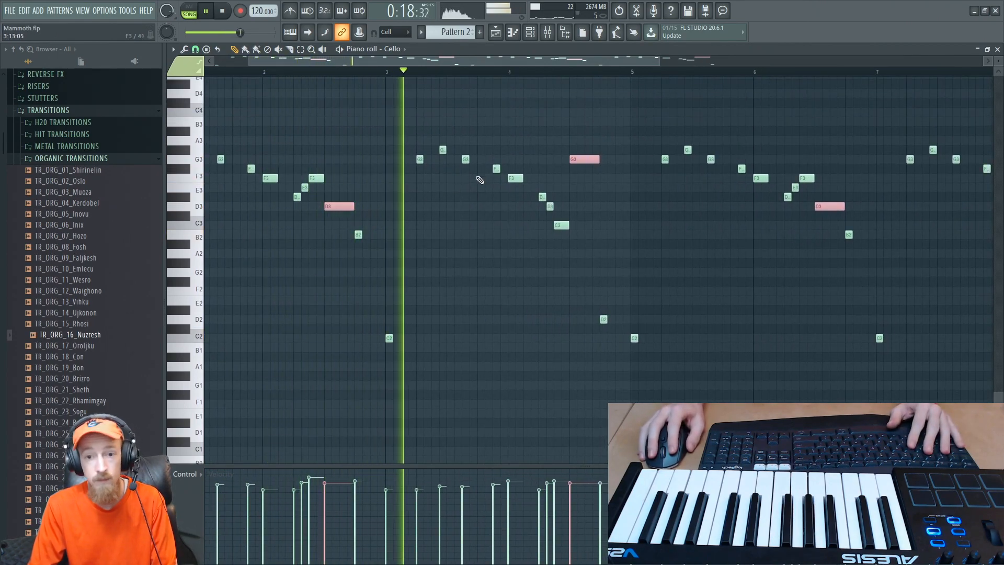
scroll(513, 209, "up", 2)
left_click_drag(549, 203, 418, 244)
left_click(566, 288)
key("space")
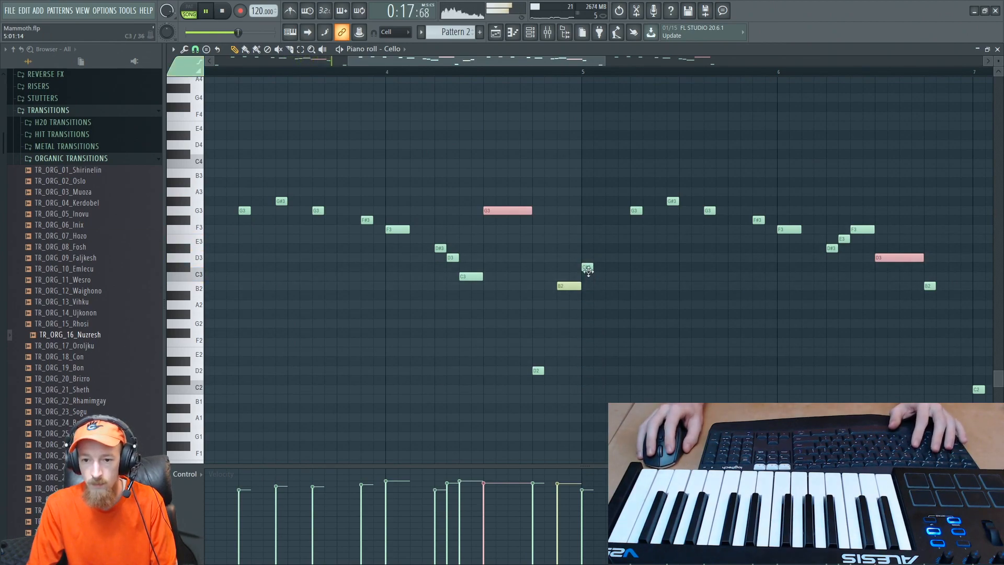
- Lower the second and third upper melody notes in bar 5, G#3 and G3, to D3 and D#3
scroll(622, 246, "up", 2)
left_click_drag(648, 234, 574, 275)
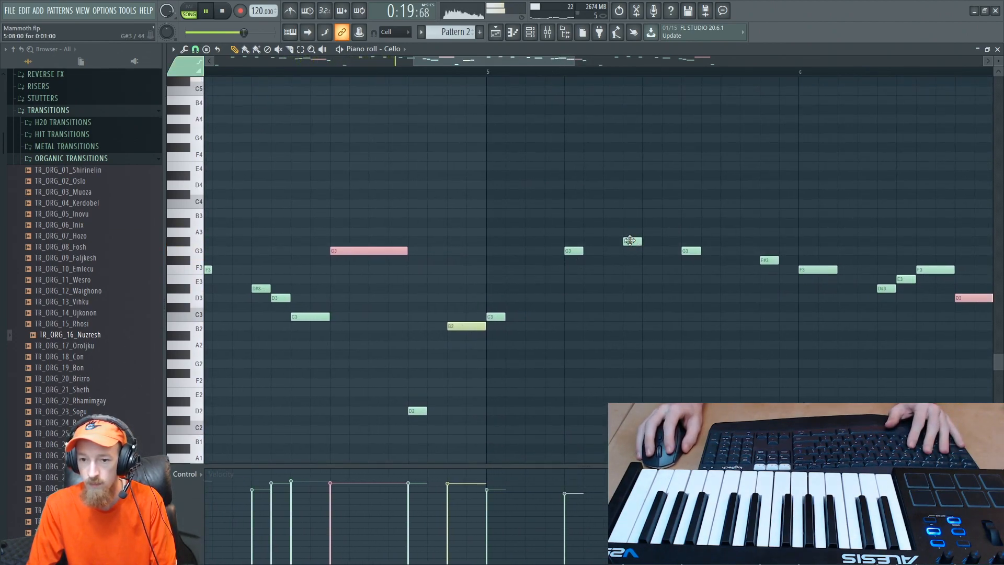
left_click_drag(629, 240, 624, 306)
left_click_drag(685, 250, 685, 287)
left_click_drag(623, 242, 392, 232)
key("space")
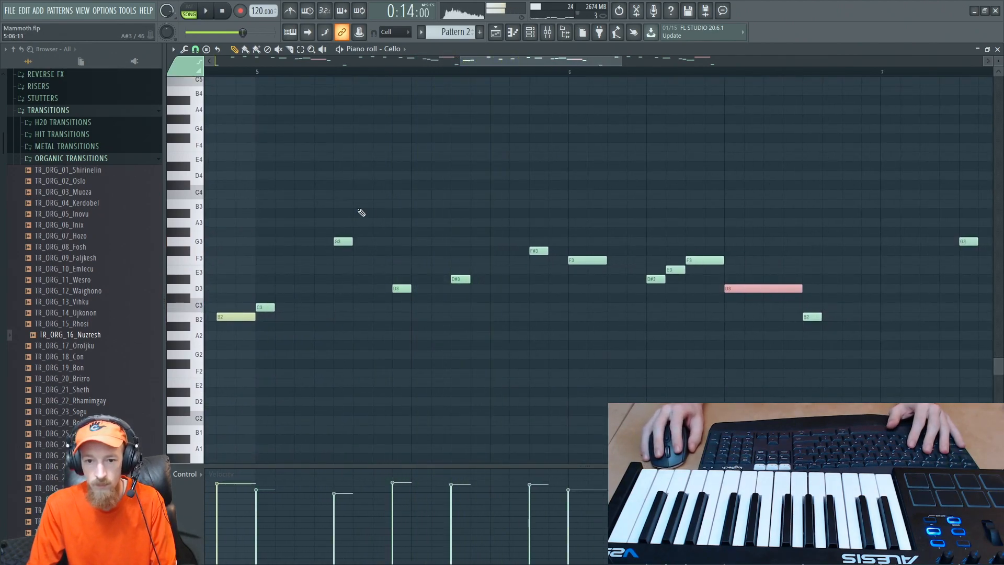
- Stack D4, G3 and A#3 above bar 5's G3, D3 and D#3, and play the pattern from bar 5
left_click(339, 193)
left_click_drag(339, 192, 337, 174)
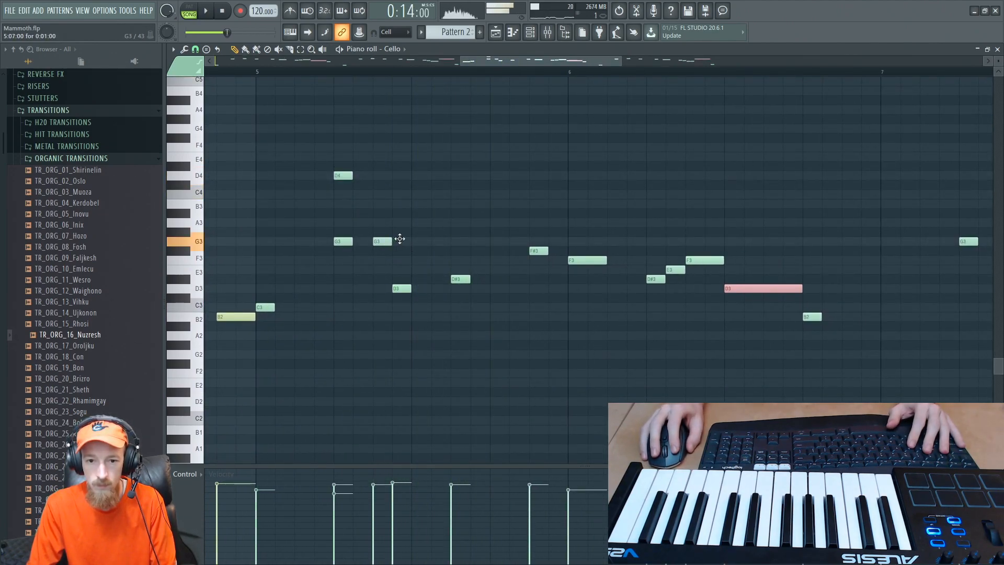
scroll(396, 194, "down", 2)
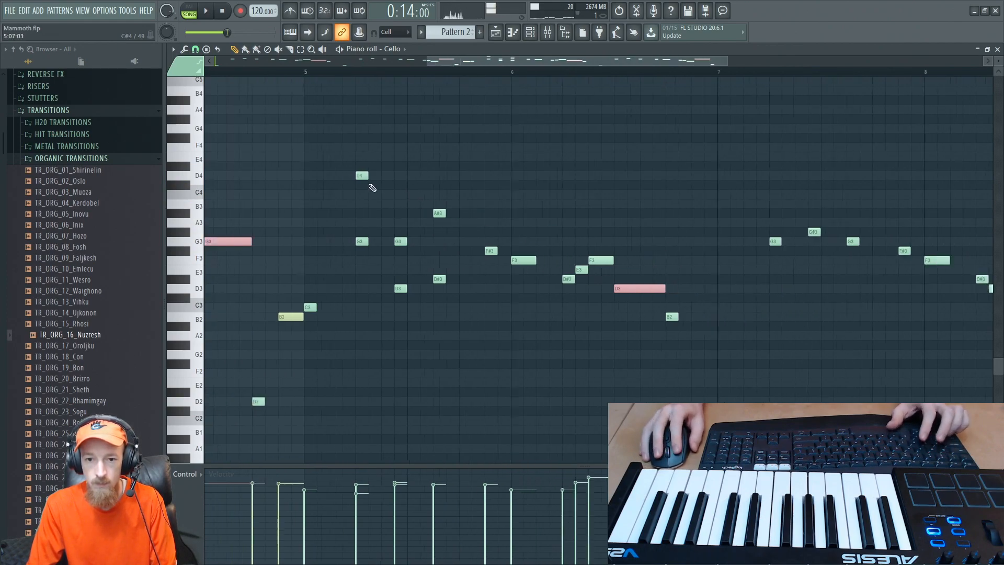
key("space")
left_click(308, 72)
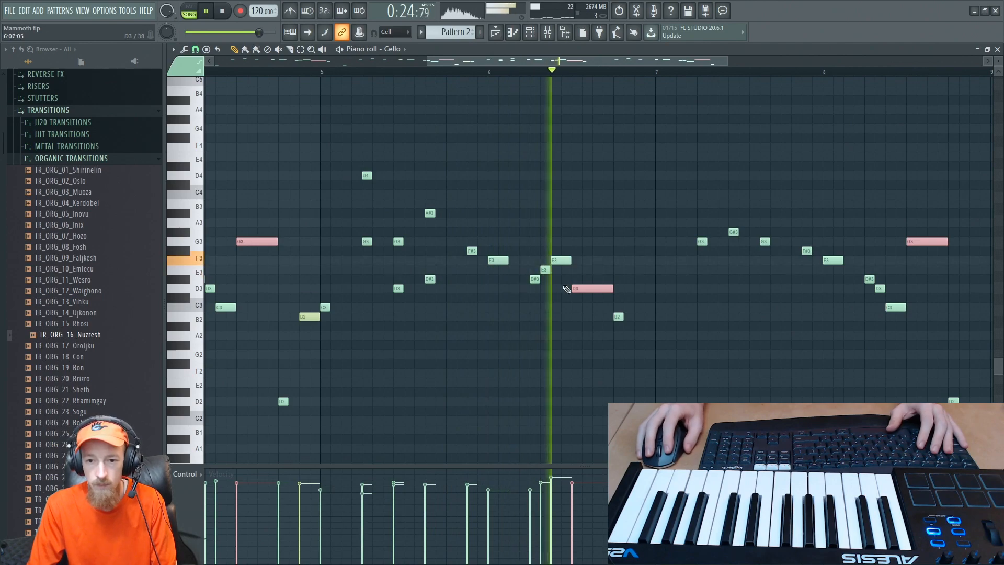
- Add a B1 below the B2 ending bar 6 and a G2 above the C2 starting bar 7
key("space")
left_click(618, 316)
key("space")
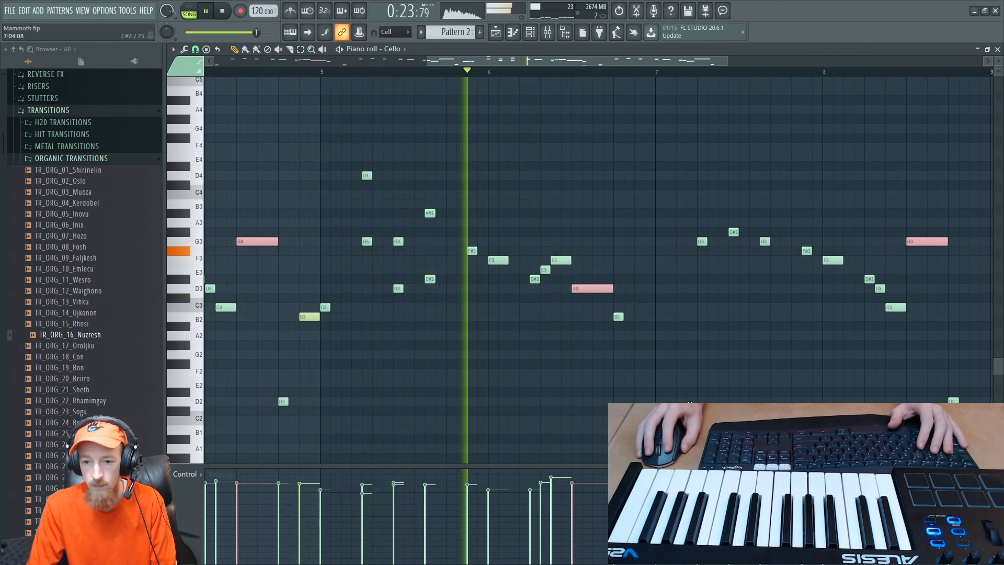
left_click(660, 354)
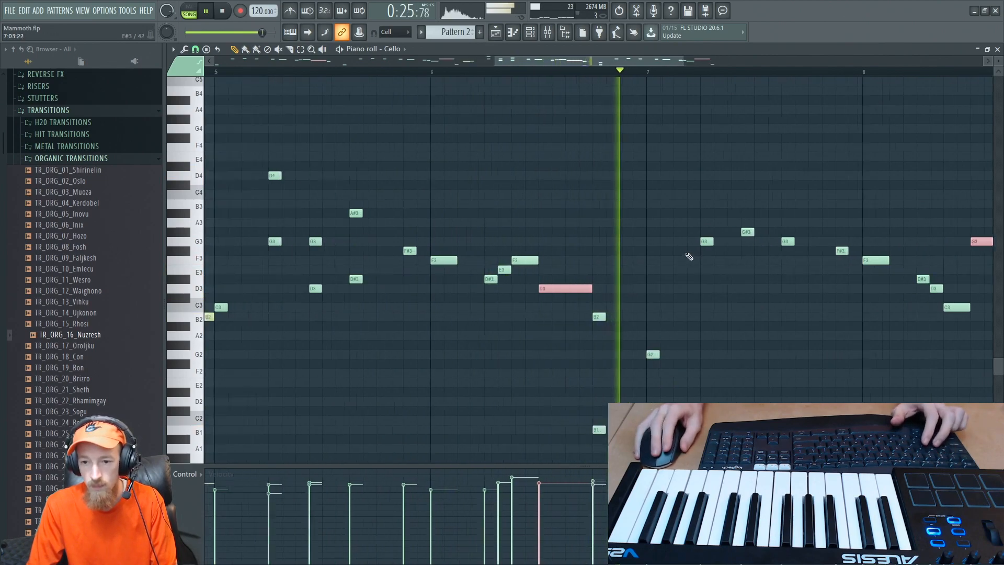
- Add D4, D#4 and D4 above bar 7's G3, G#3 and G3, and play the result from bar 7
scroll(545, 276, "up", 2)
key("space")
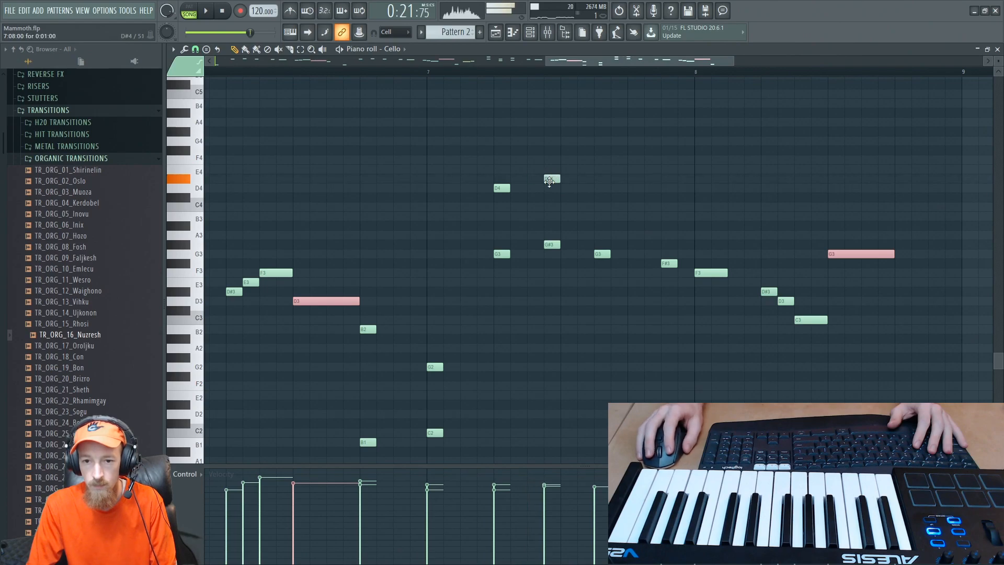
scroll(601, 199, "down", 2)
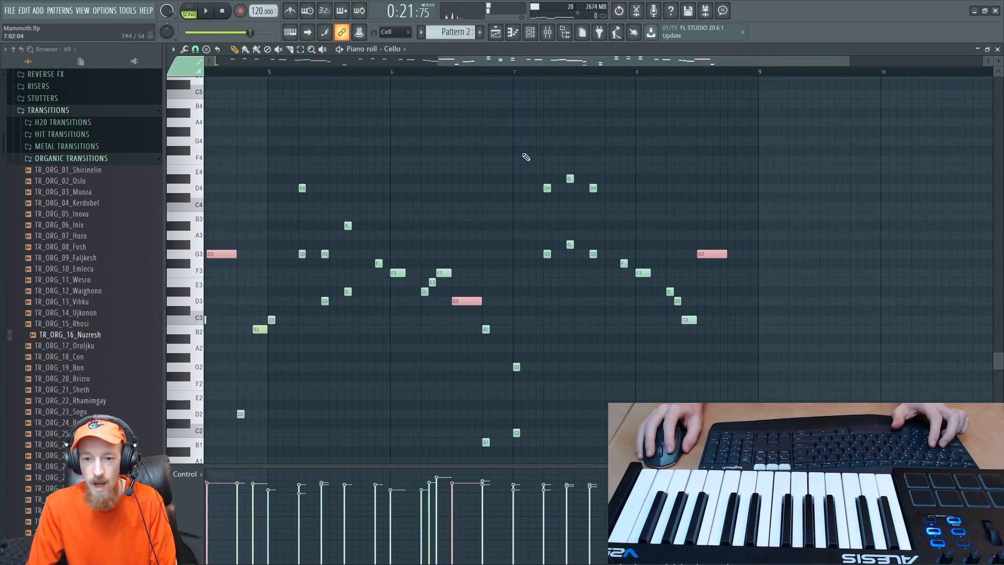
left_click_drag(525, 157, 599, 287)
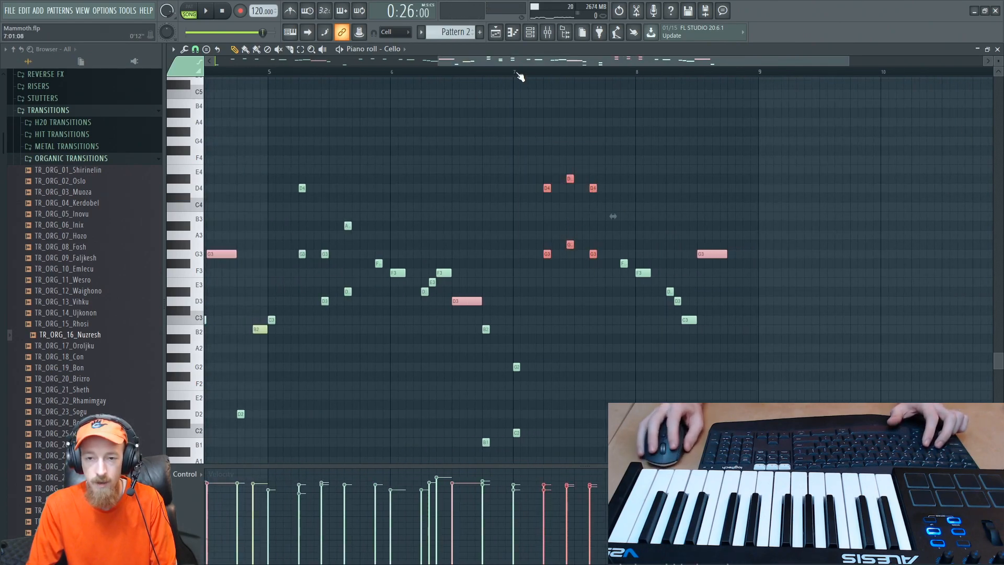
key("space")
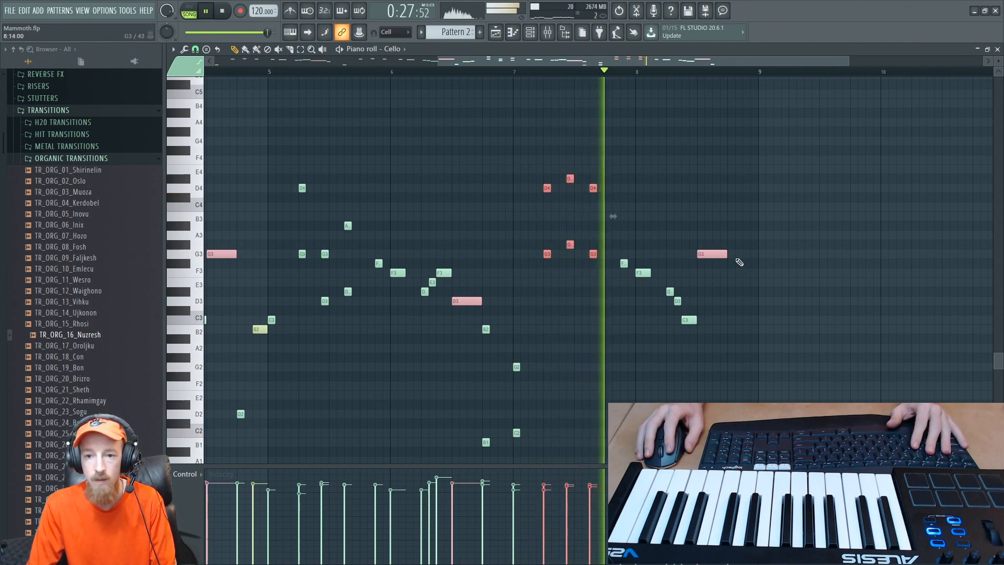
- Add the harmony notes A3, A#3, A3 and G3 above the descending line from late bar 7 through bar 8, and play it
key("space")
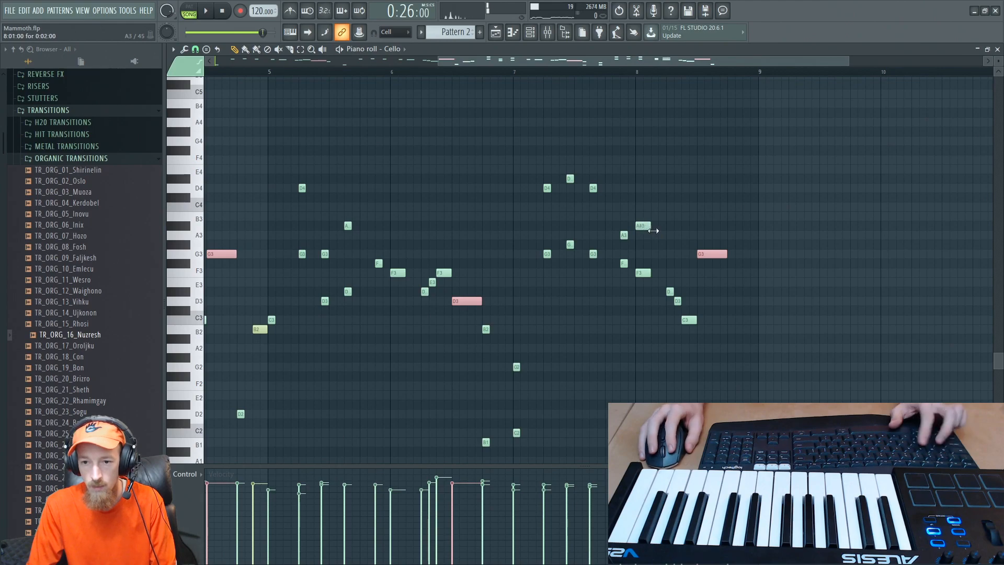
scroll(662, 261, "up", 3)
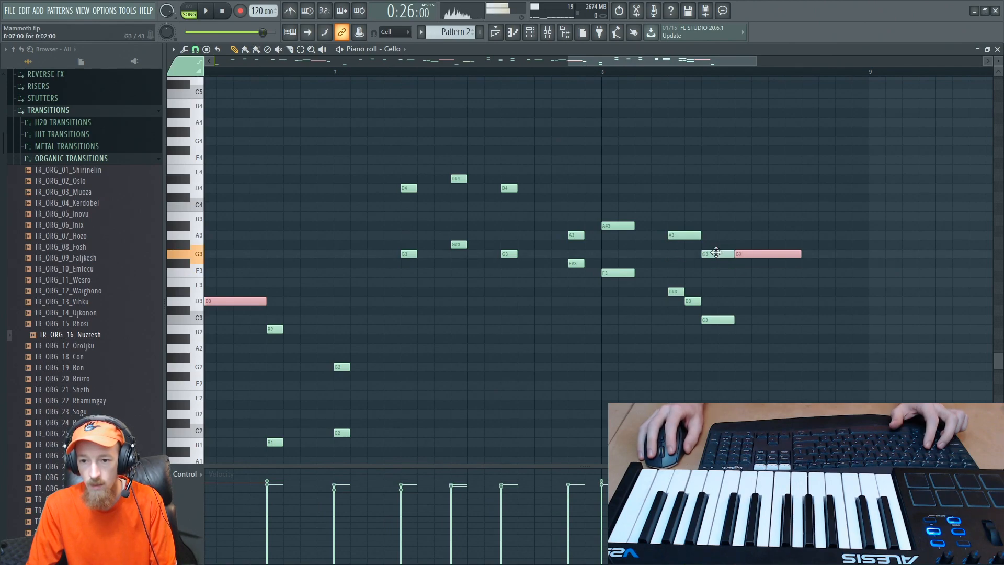
key("space")
scroll(575, 176, "down", 3)
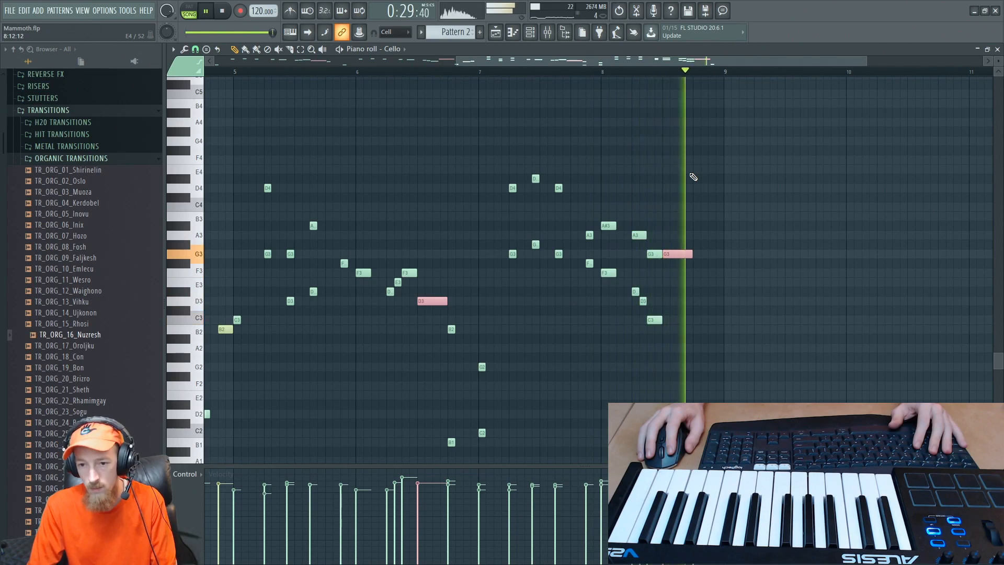
key("space")
- Return to the playlist and play the reworked Pattern 2 with the other layers from bar 8
scroll(558, 213, "down", 3)
double_click(806, 48)
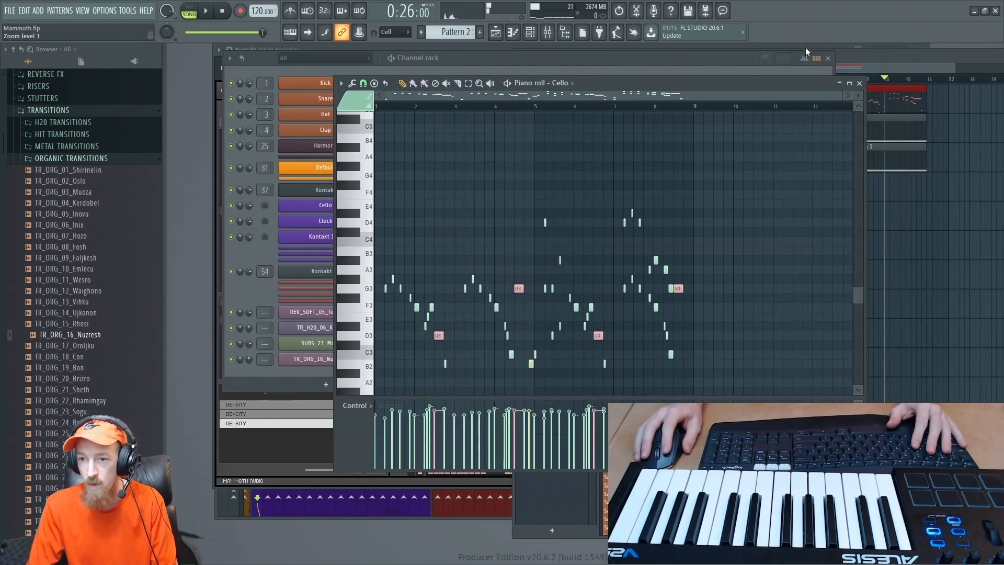
left_click(875, 133)
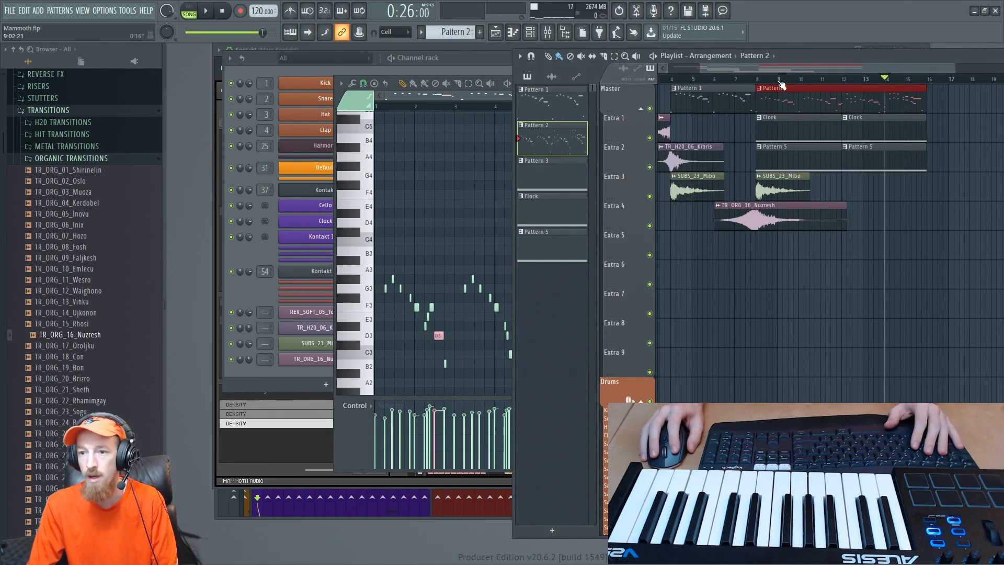
key("space")
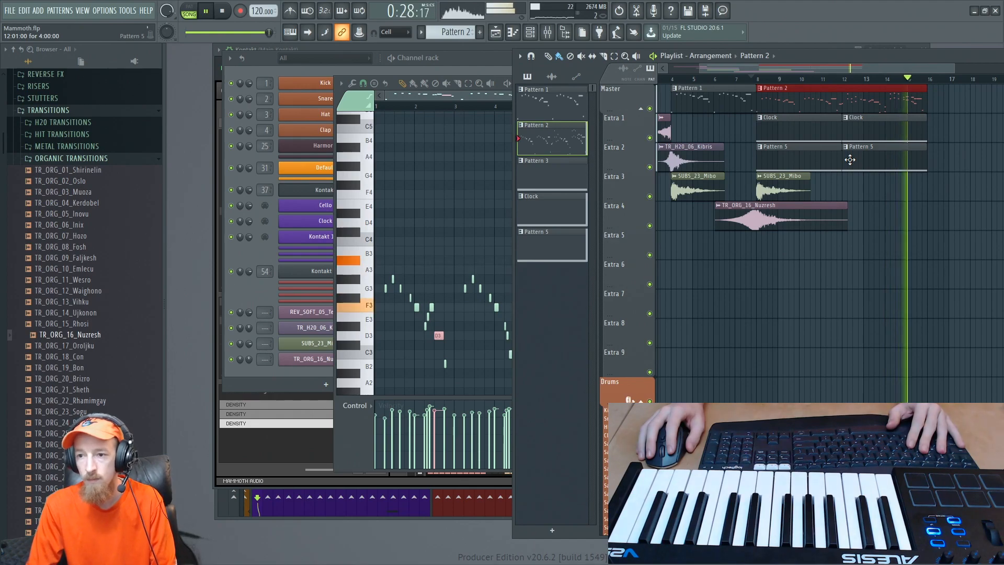
key("space")
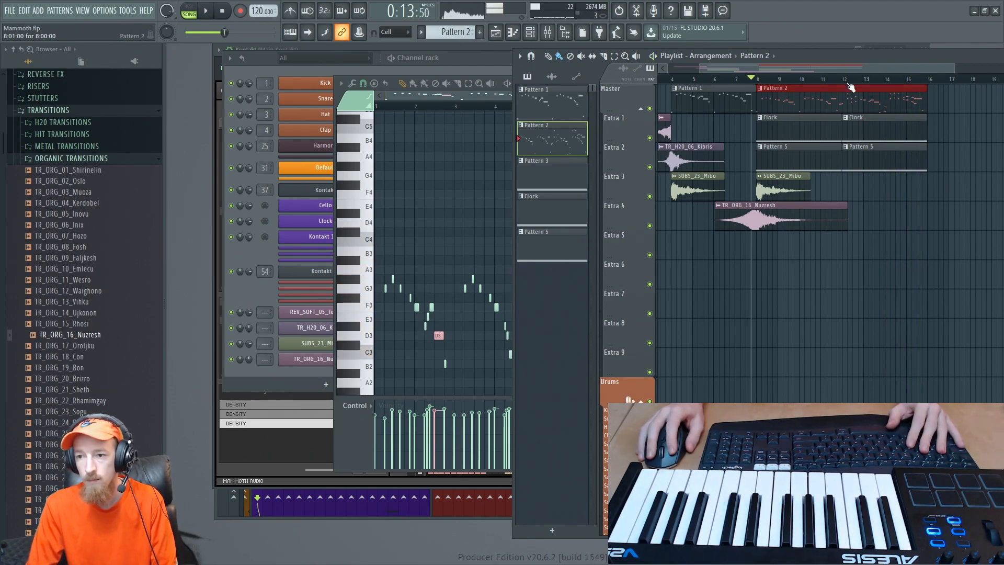
- Make the Pattern 5 clip at bar 12 unique and open it in the piano roll
left_click(912, 137, "ctrl")
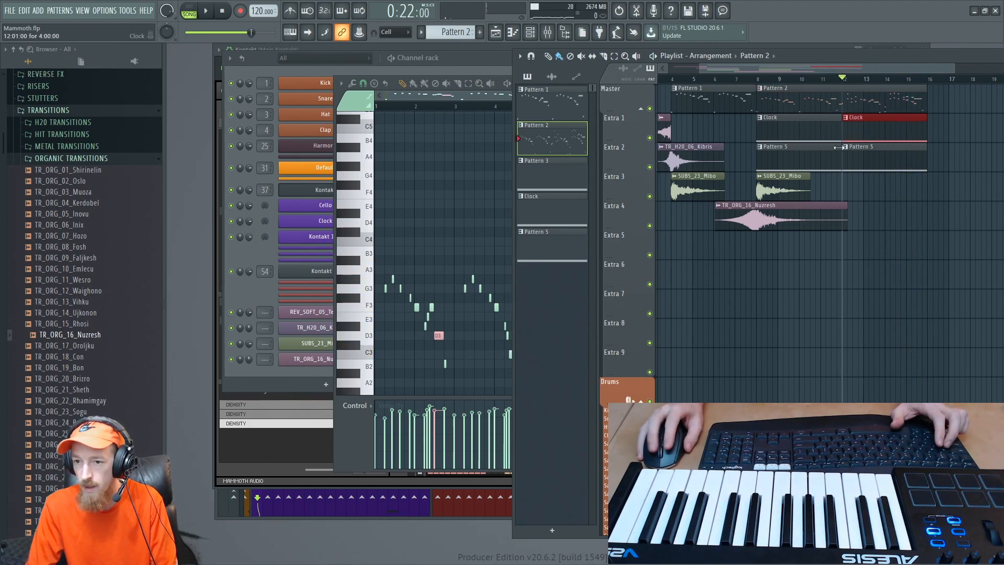
scroll(828, 159, "up", 3)
left_click_drag(827, 159, 779, 163)
scroll(778, 163, "down", 2)
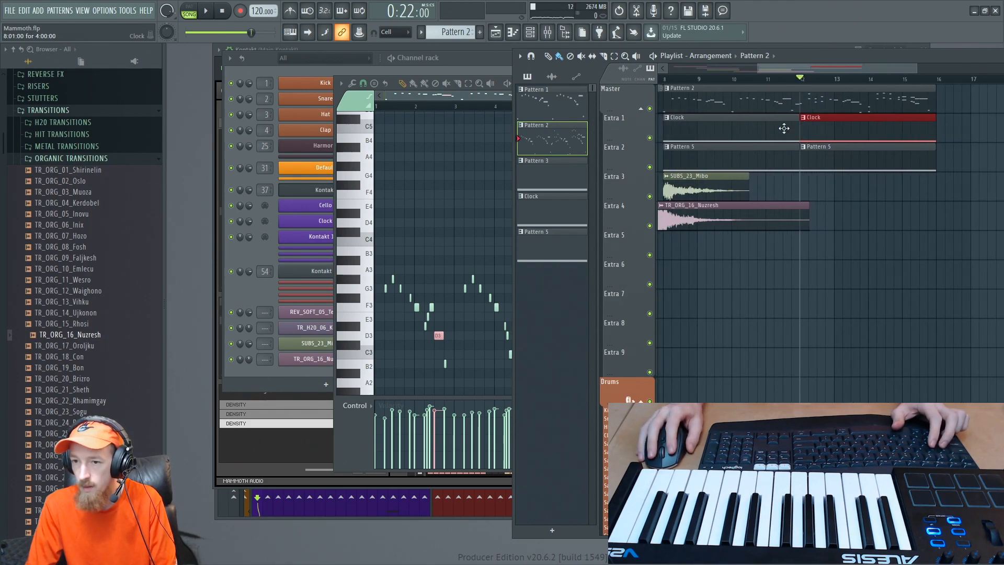
left_click(804, 131)
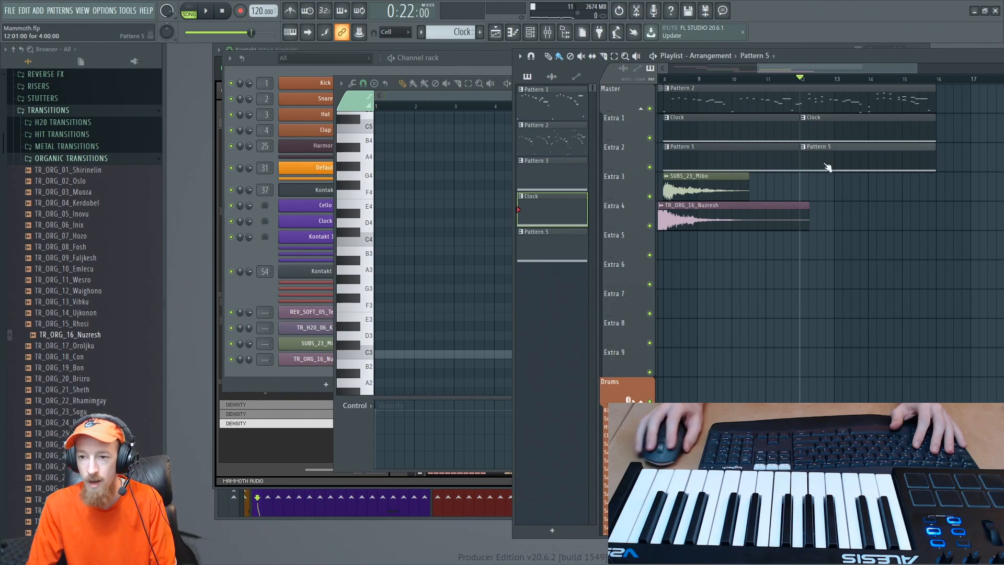
left_click(781, 150)
left_click(803, 147)
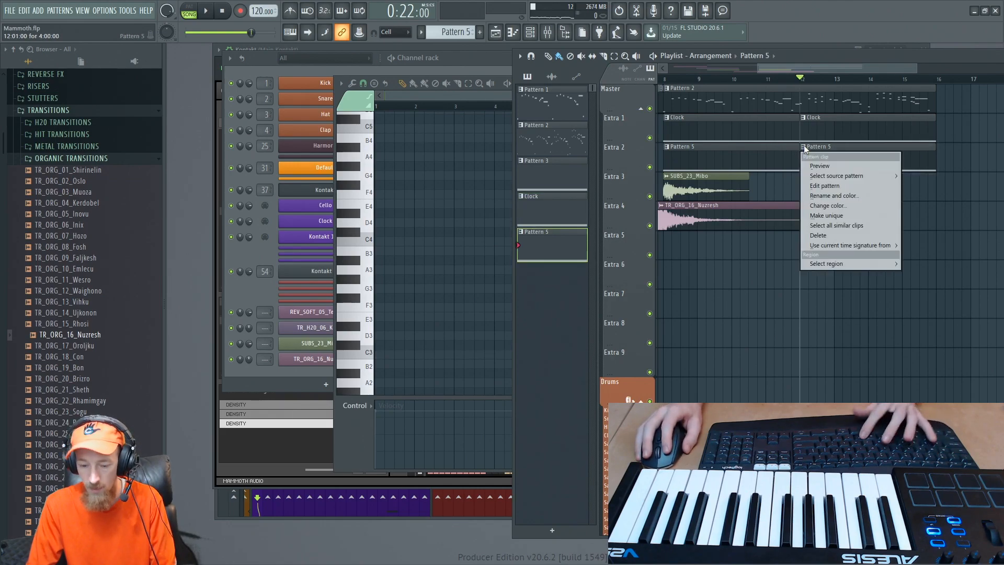
left_click(817, 177)
double_click(823, 149)
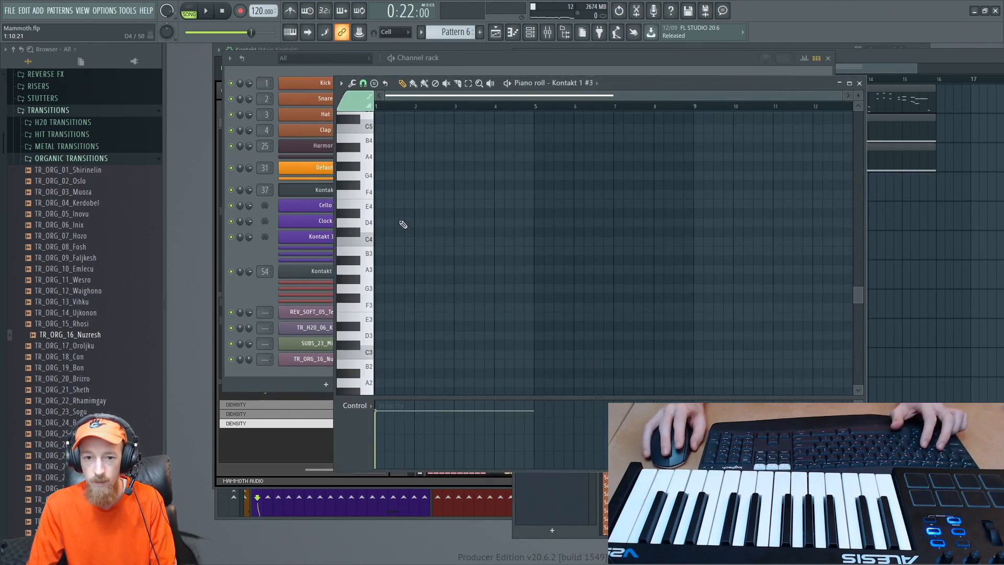
- Add a four-bar G2 note above the C2 in Pattern 6, play it with the song and close the piano roll
scroll(418, 244, "down", 14)
scroll(401, 215, "up", 3)
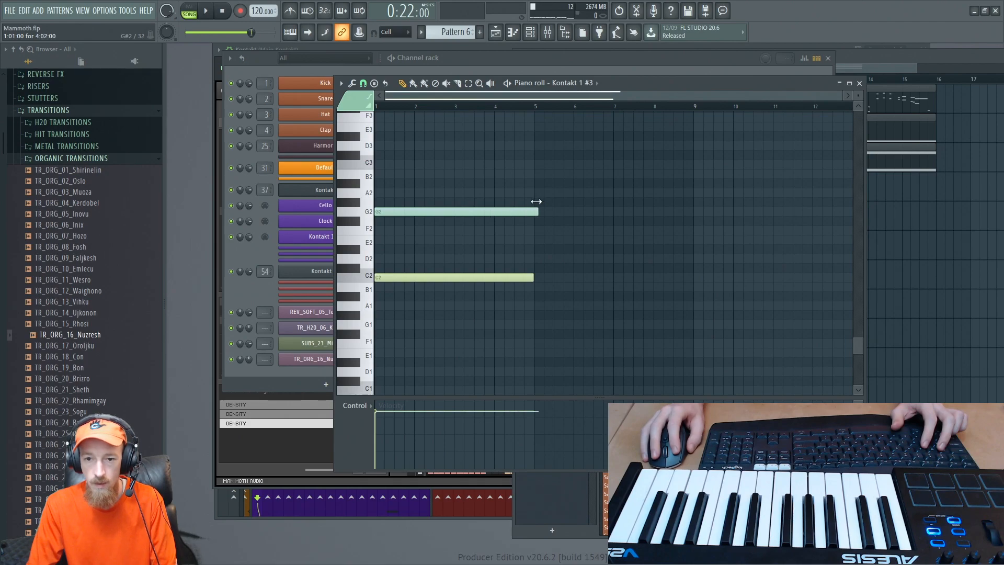
scroll(546, 221, "up", 4)
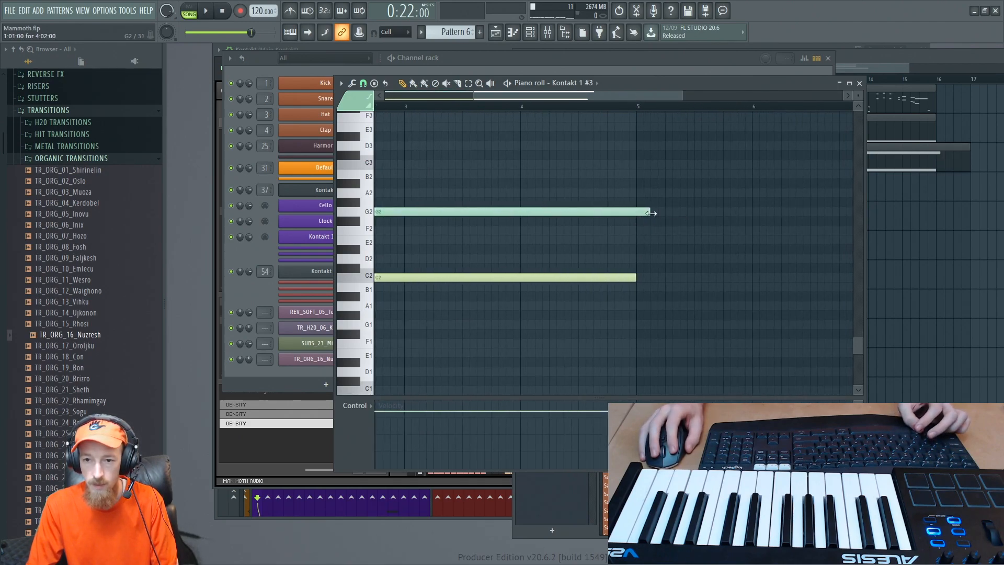
scroll(645, 192, "down", 4)
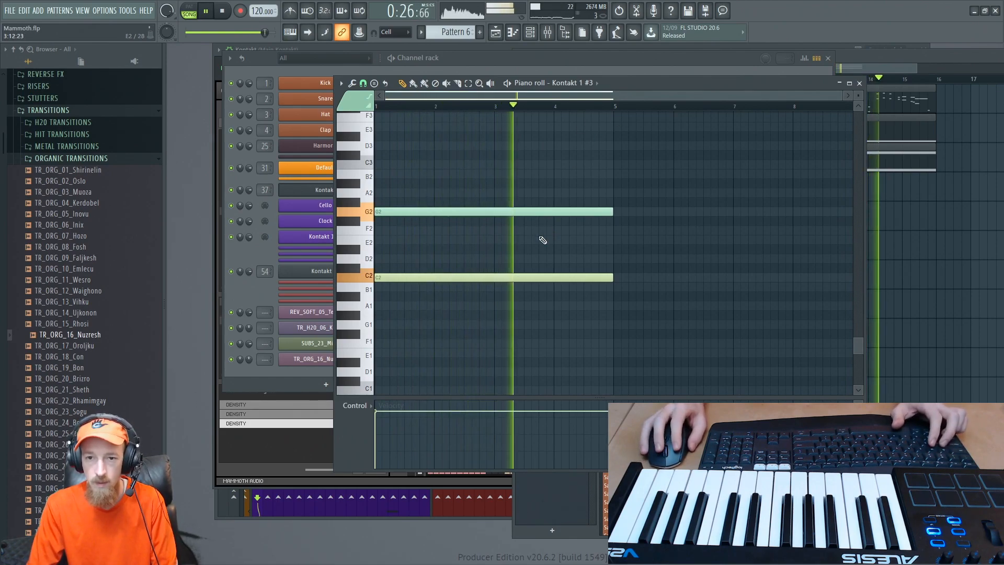
left_click(860, 84)
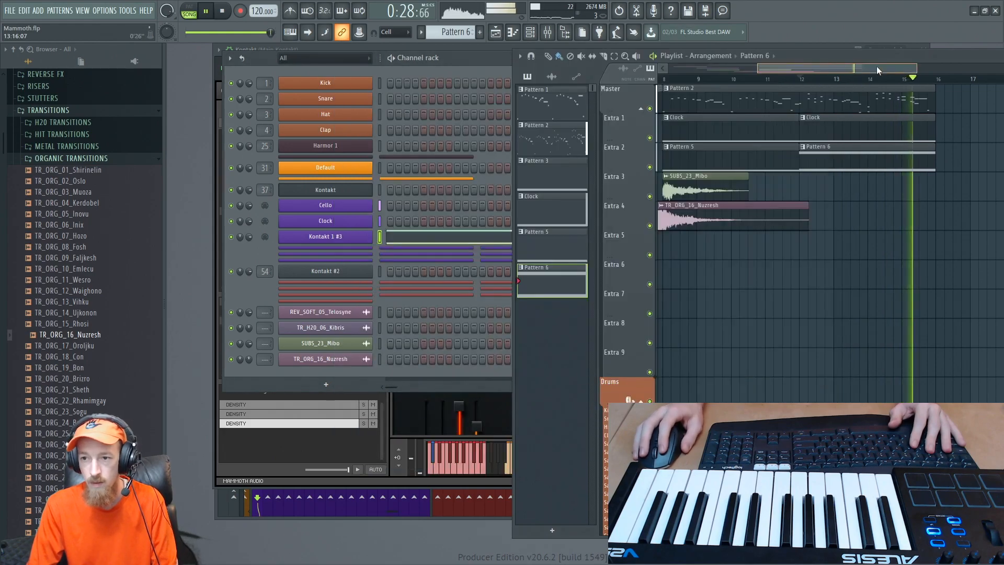
key("space")
- Bring up the Kontakt instrument rack showing the third DENSITY instance with the Cello Rhythms preset
scroll(927, 145, "up", 3)
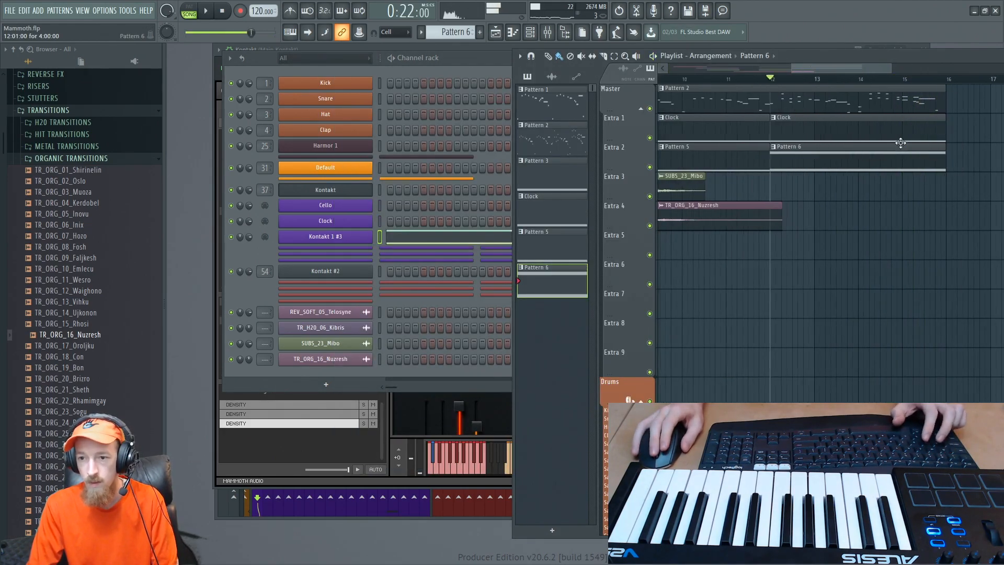
scroll(760, 159, "down", 2)
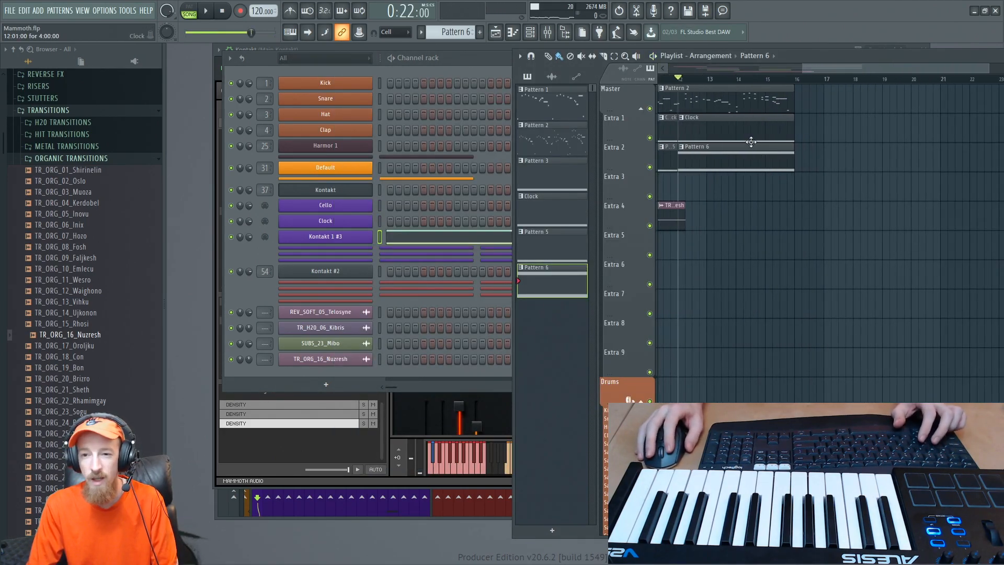
left_click(396, 482)
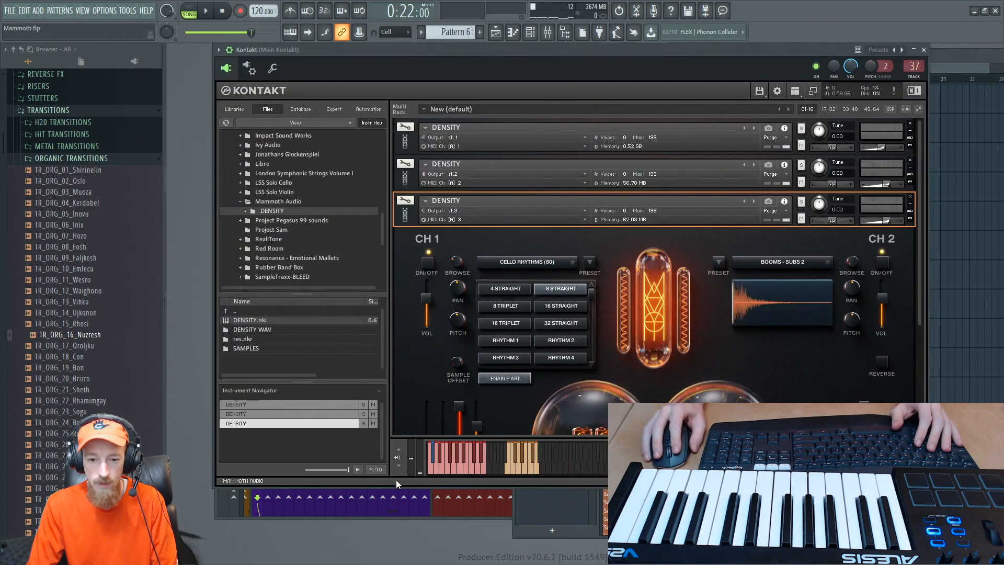
left_click(406, 220)
left_click(407, 220)
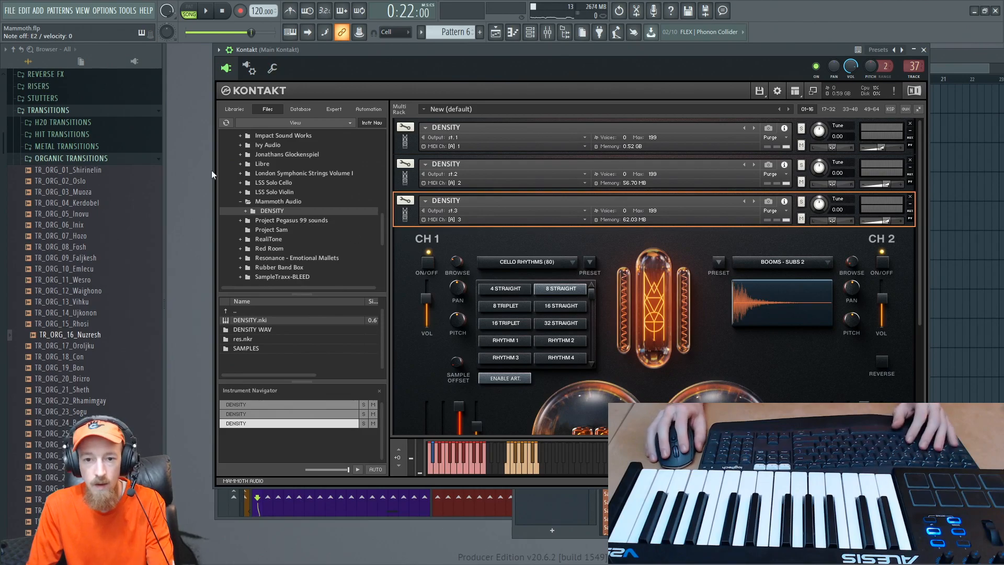
- Open the Kontakt 1 #3 channel to audition its cello rhythms from the MIDI keyboard, and return to Kontakt
key("F6")
left_click(343, 236)
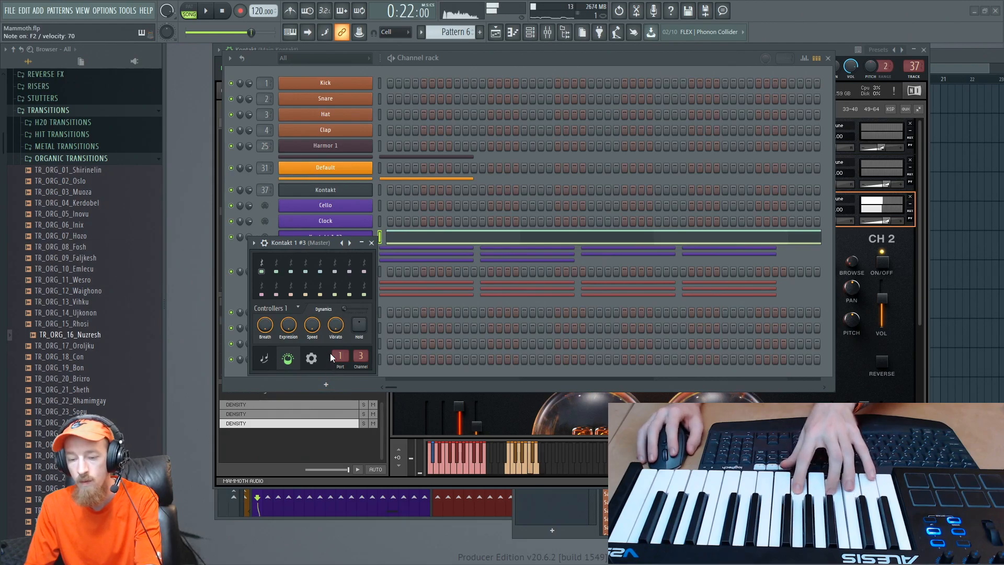
left_click(885, 361)
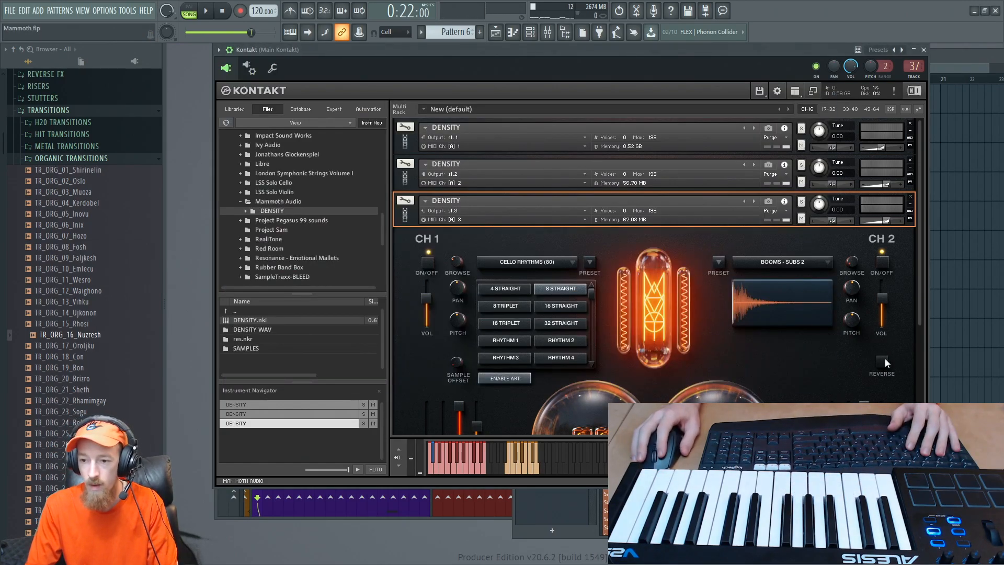
- Play the song from bar 12 and review the Cello Rhythms articulations in the third DENSITY instance
scroll(921, 287, "down", 2)
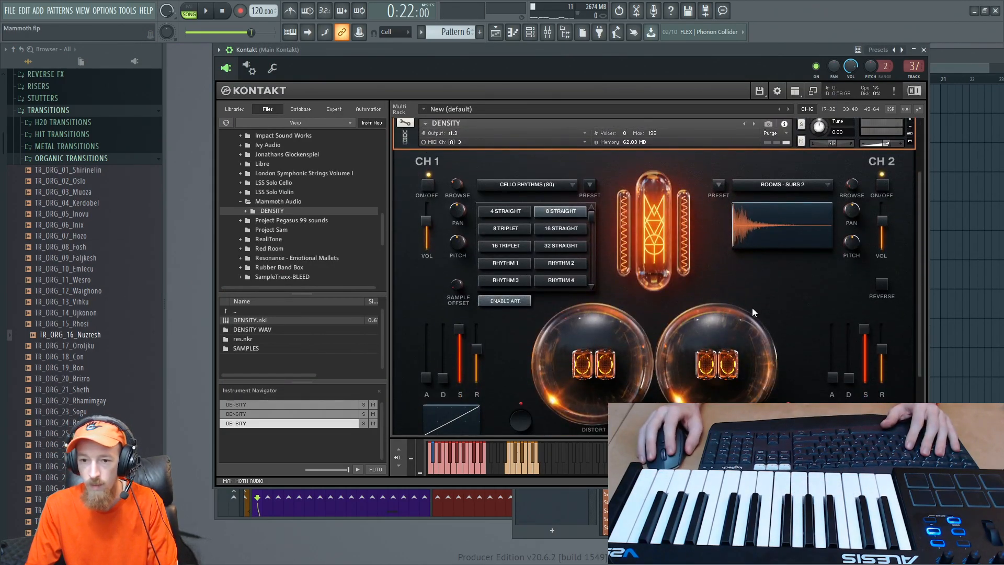
key("space")
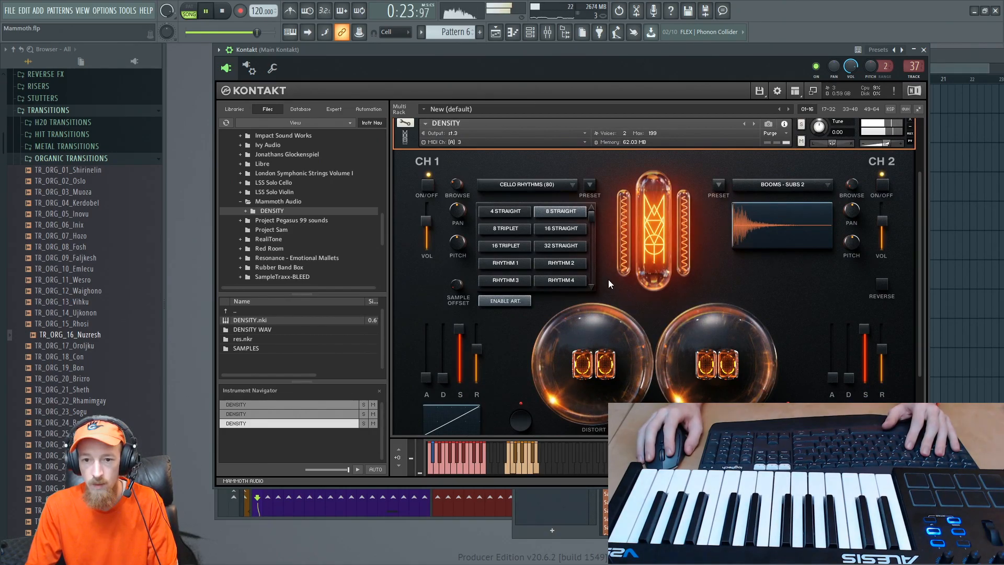
key("space")
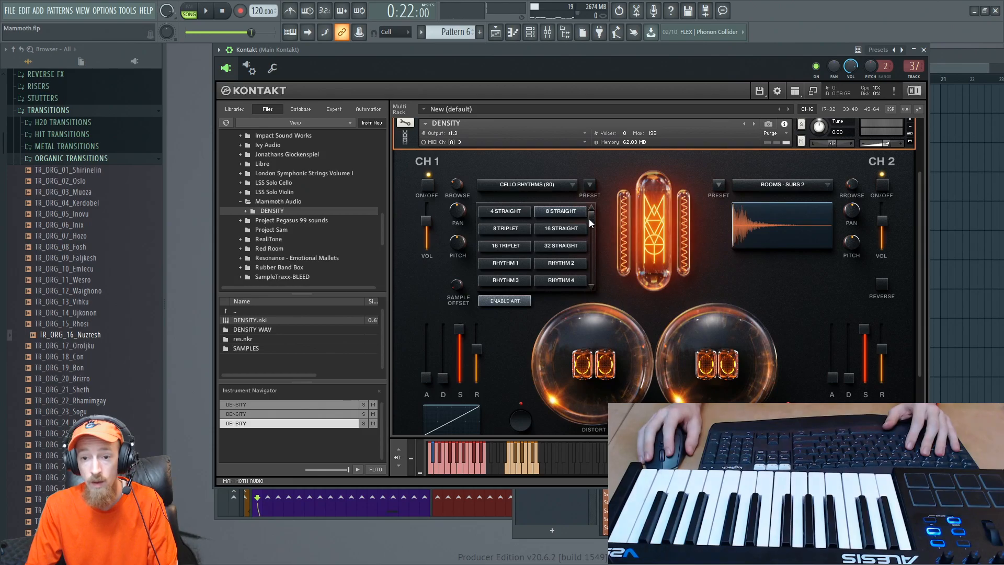
left_click_drag(589, 218, 601, 181)
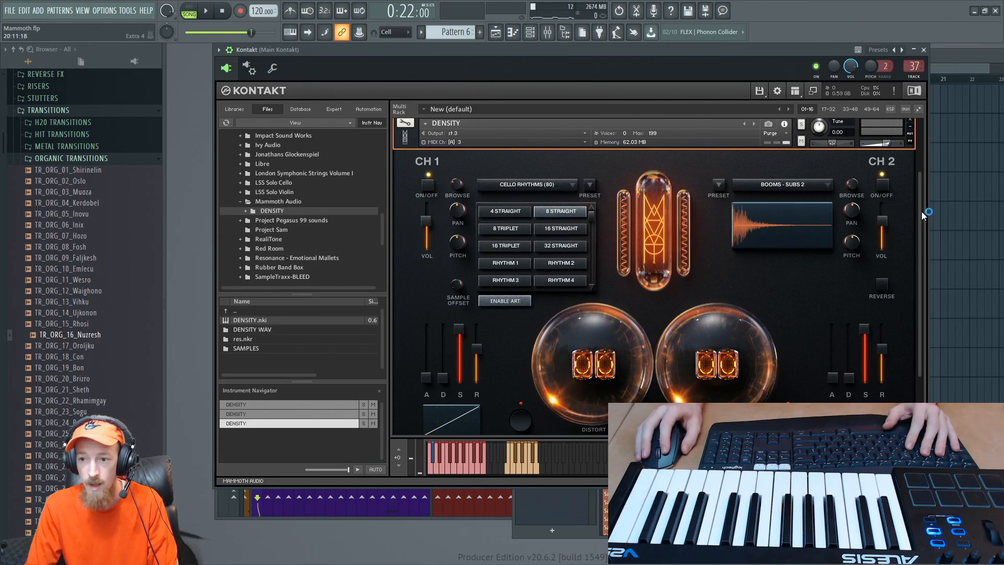
scroll(923, 215, "up", 3)
- Return to the playlist, collapse the TRANSITIONS samples and open the TRAILER folder of the DENSITY WAV risers
key("F5")
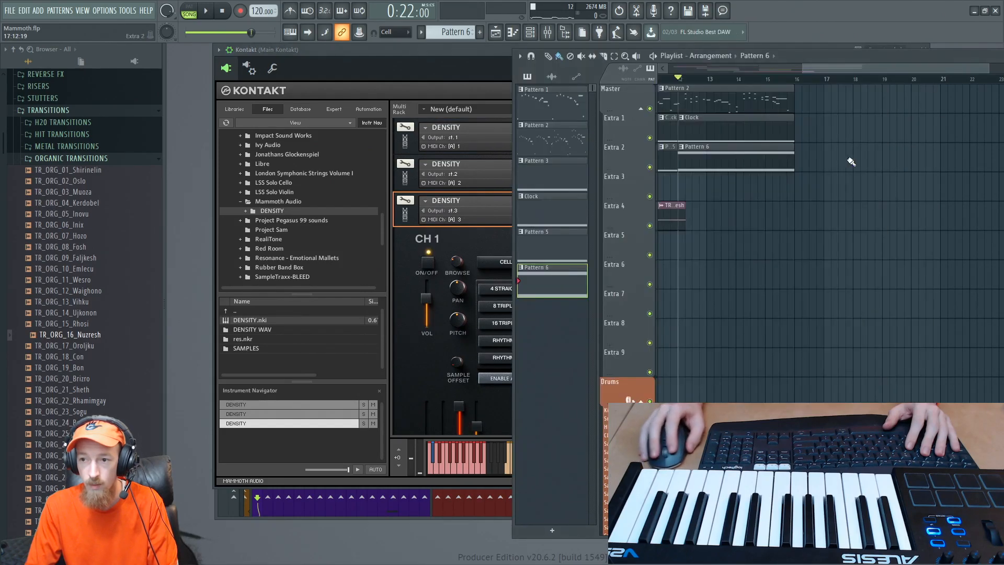
left_click(72, 159)
left_click(48, 110)
scroll(52, 210, "up", 4)
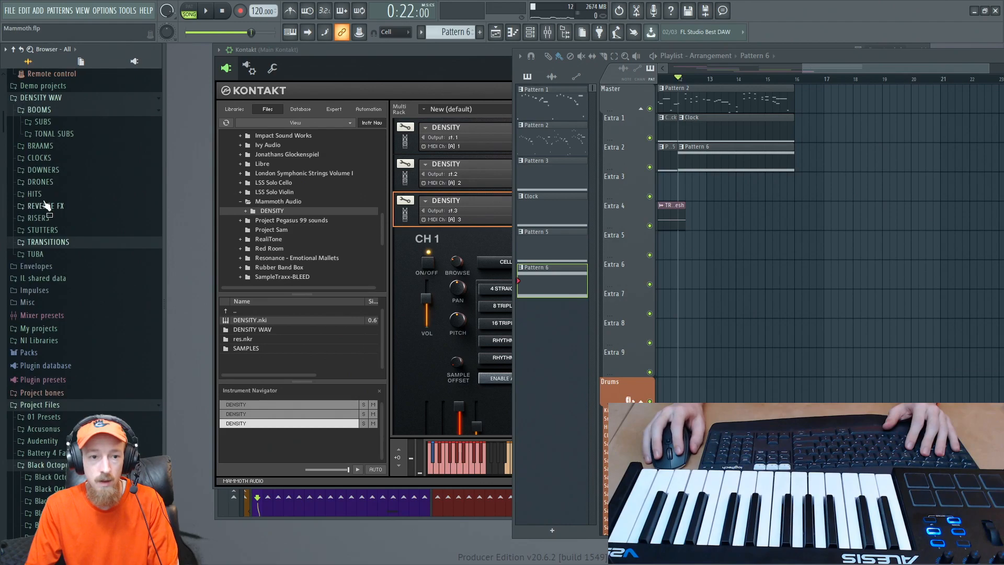
left_click(47, 219)
left_click(87, 243)
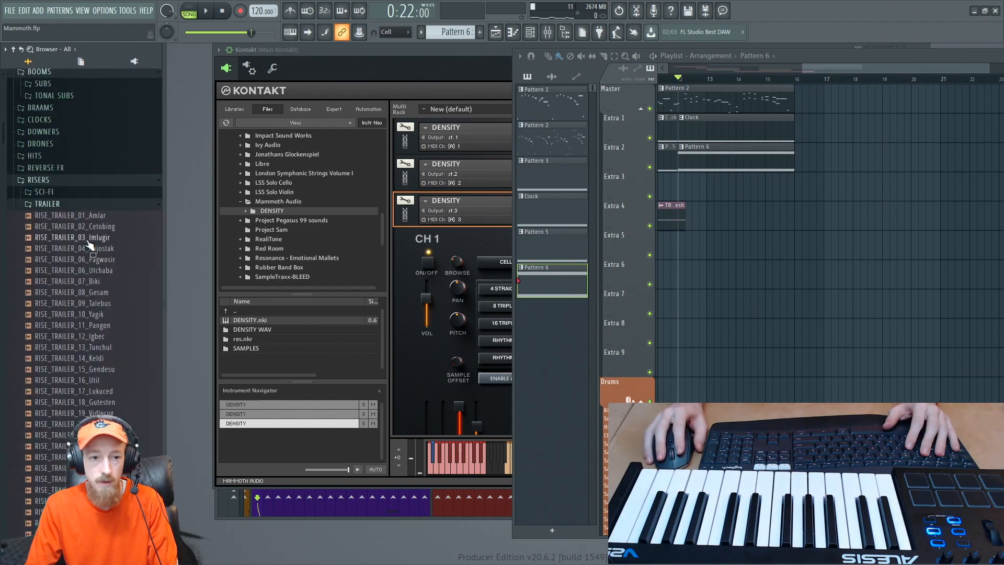
- Audition trailer risers such as 16_Util, 11_Pangon, 12_Igbec, 13_Tunchul and 15_Gendesu
left_click_drag(85, 345, 85, 363)
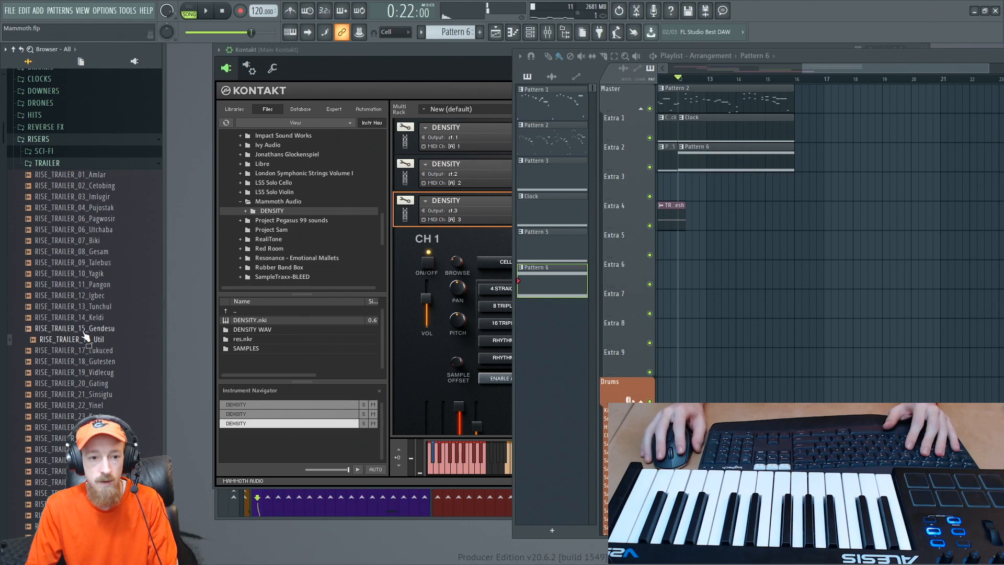
scroll(97, 241, "down", 3)
scroll(91, 314, "up", 3)
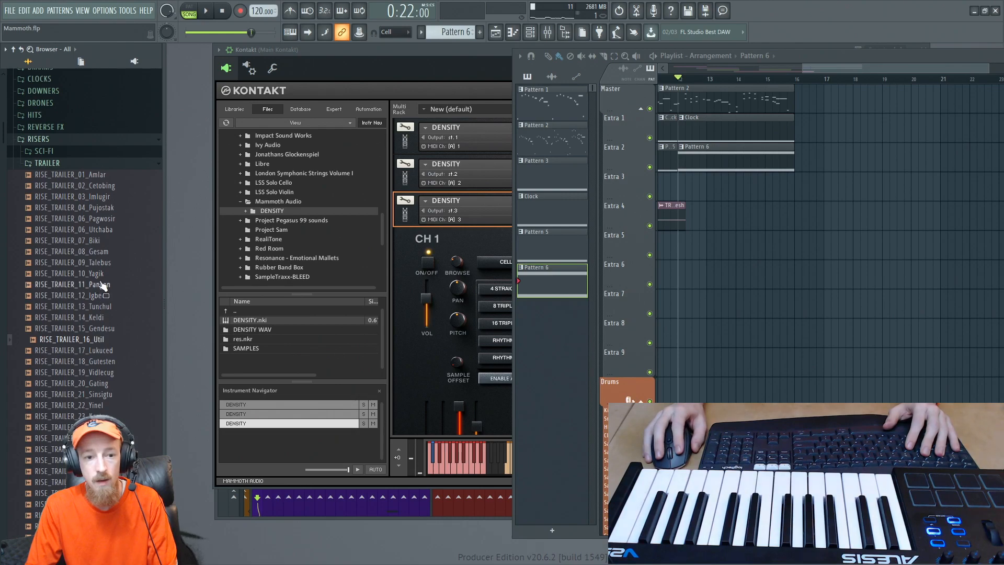
left_click(99, 274)
left_click(99, 287)
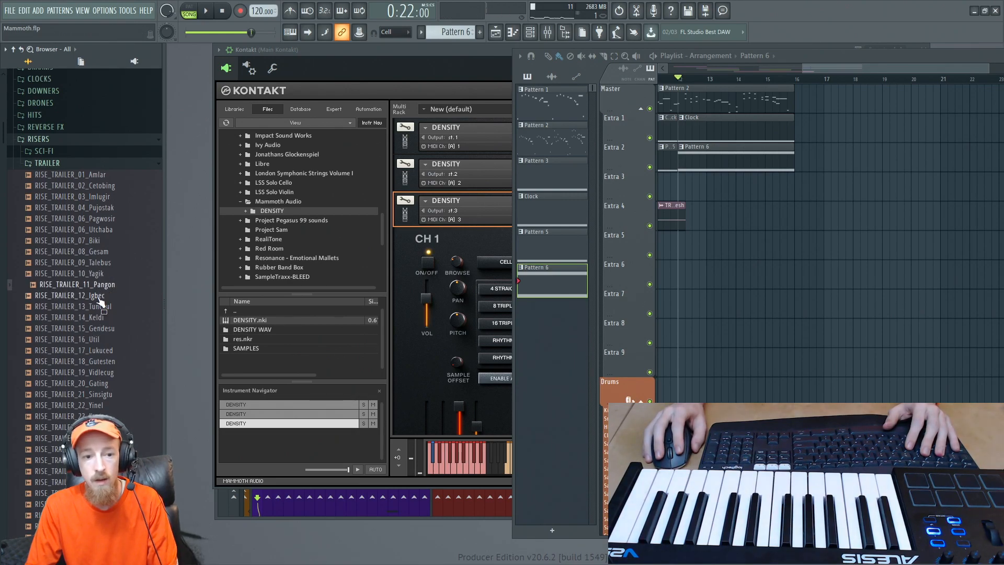
left_click(102, 297)
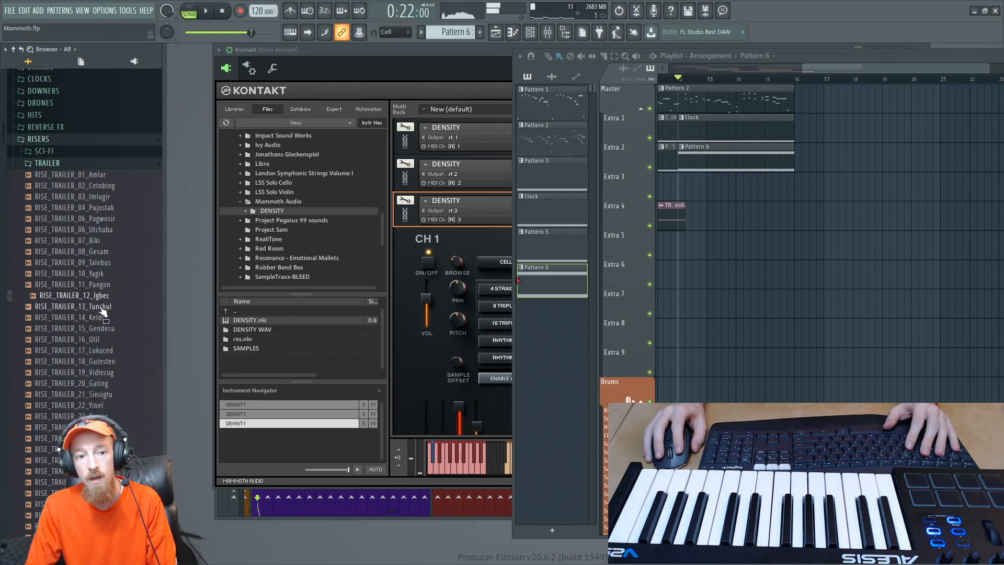
left_click(103, 308)
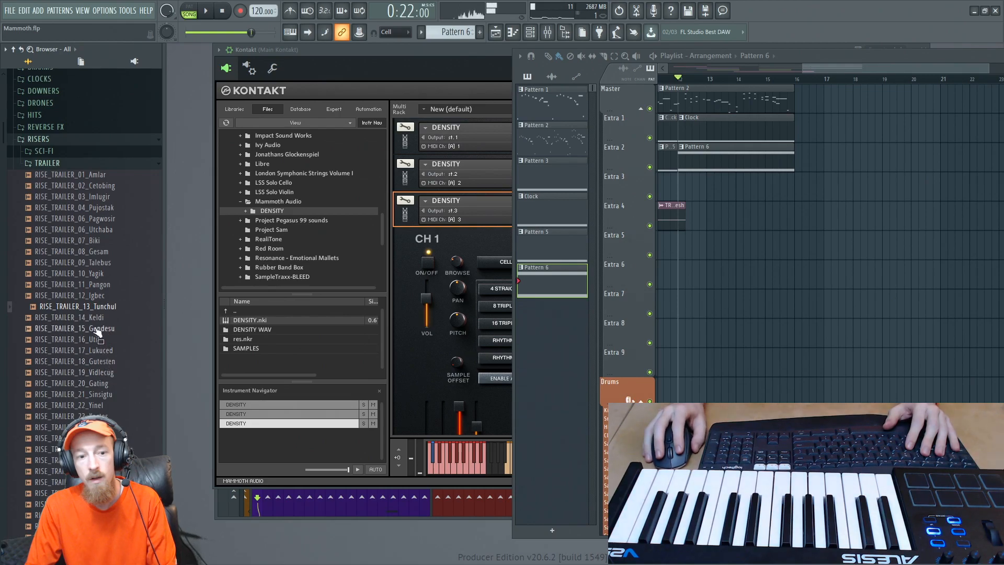
left_click(102, 329)
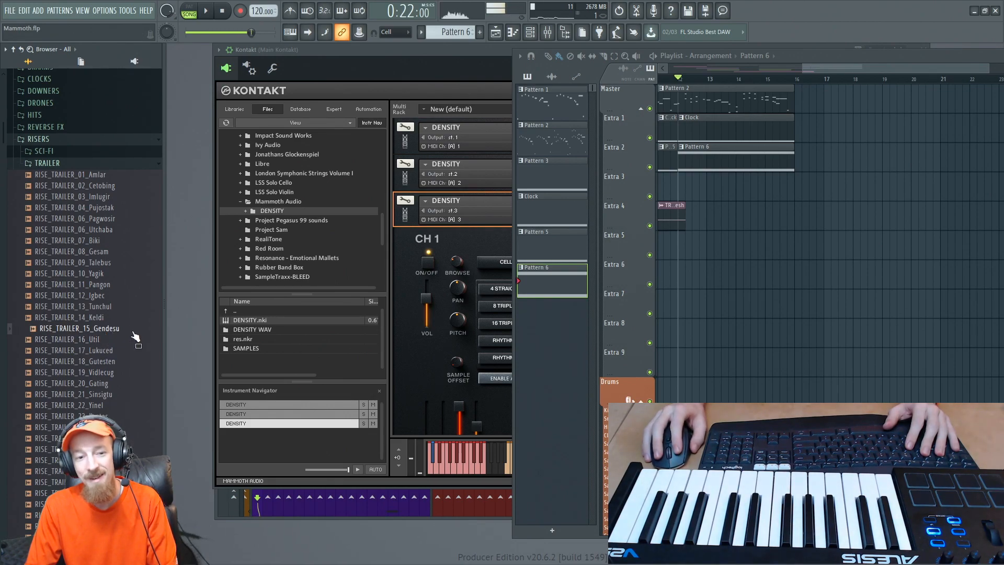
- Audition risers 20_Gating and 21_Sinsigtu, and place RISE_TRAILER_21_Sinsigtu on Extra 3 from about bar 11 so its peak ends at bar 16
scroll(97, 278, "down", 4)
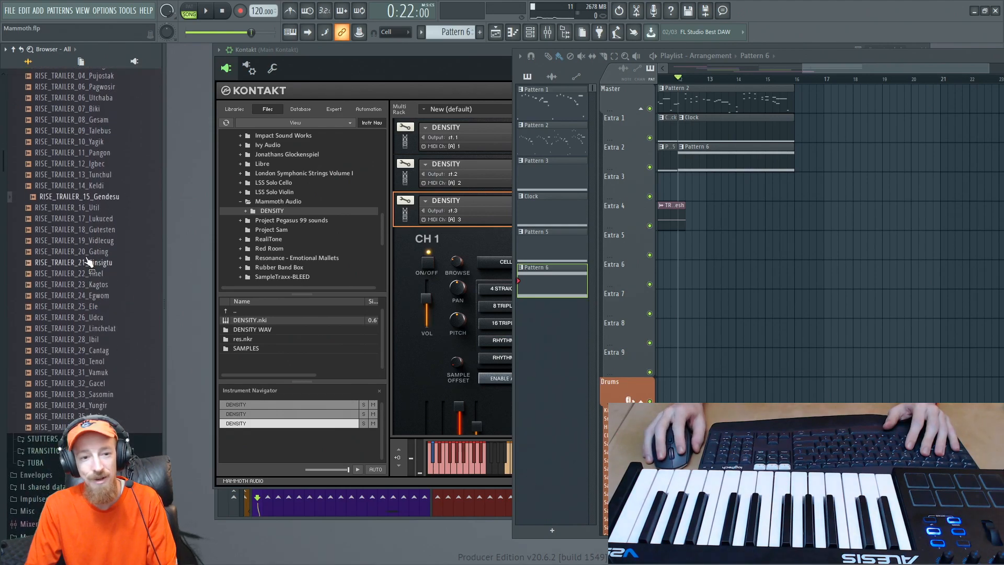
left_click(88, 254)
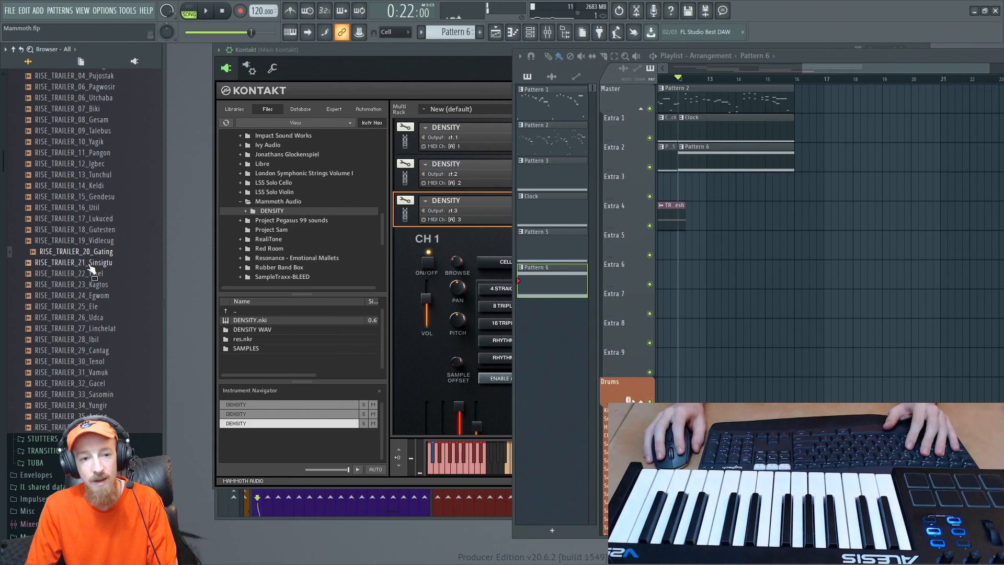
left_click(89, 265)
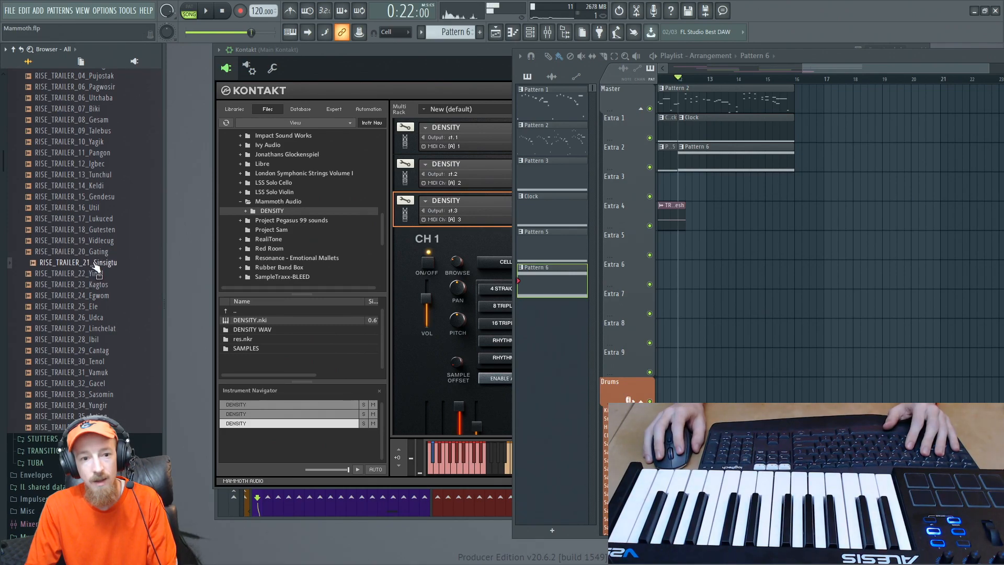
left_click_drag(95, 268, 741, 167)
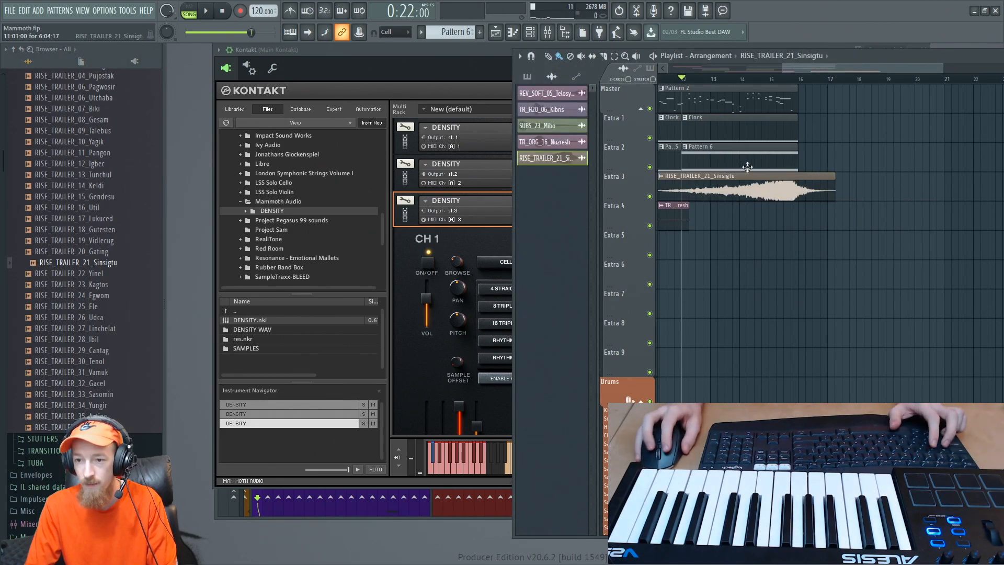
scroll(748, 164, "up", 4)
scroll(808, 191, "down", 4)
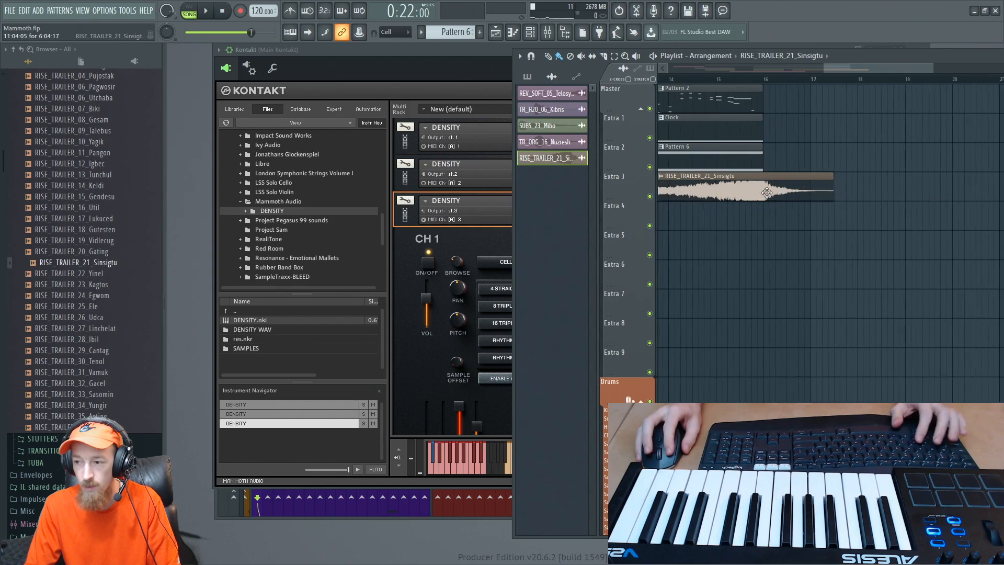
- Lower the RISE_TRAILER_21_Sinsigtu channel's volume and check it by playing the song from just before bar 14
double_click(753, 189)
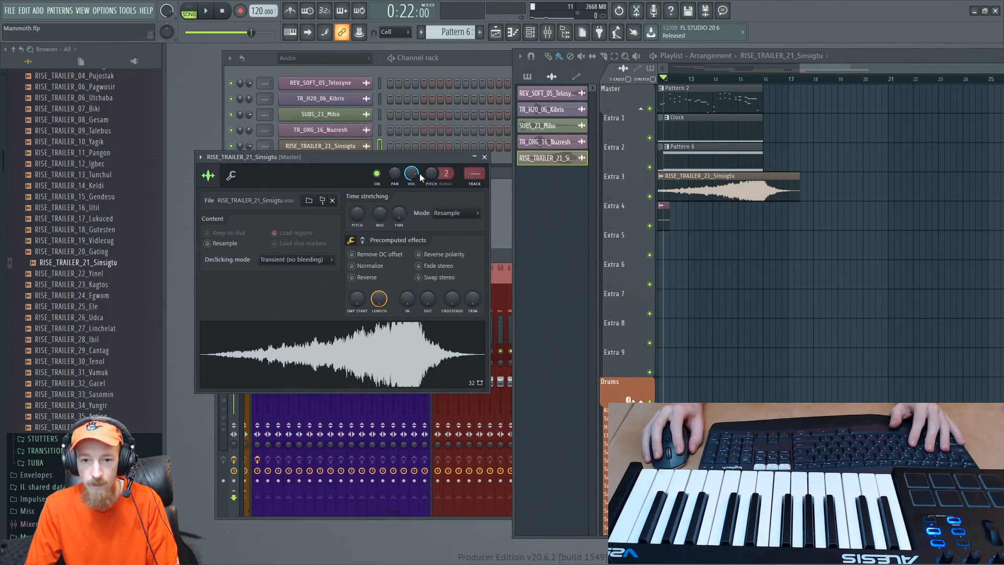
left_click(711, 79)
key("space")
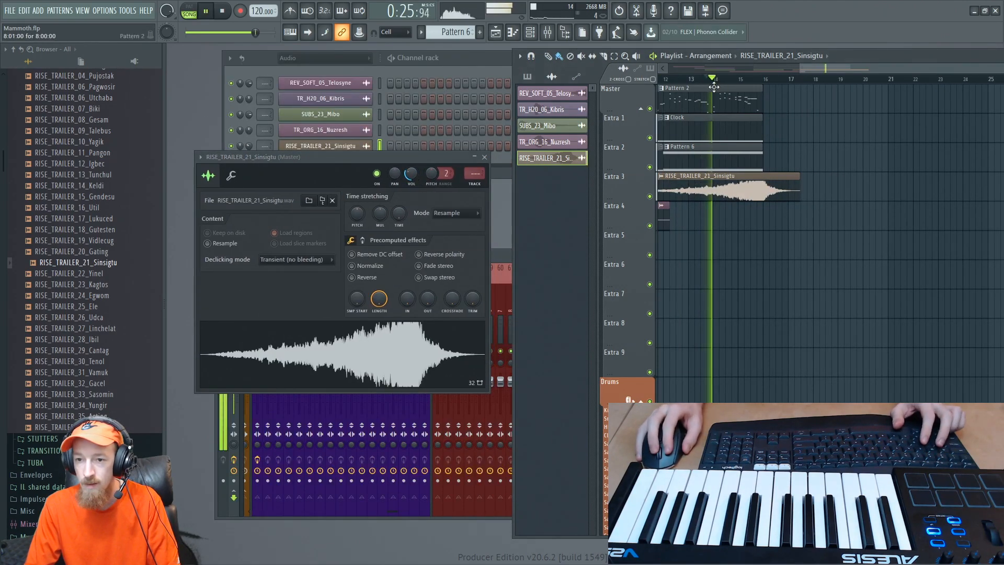
scroll(729, 213, "up", 3)
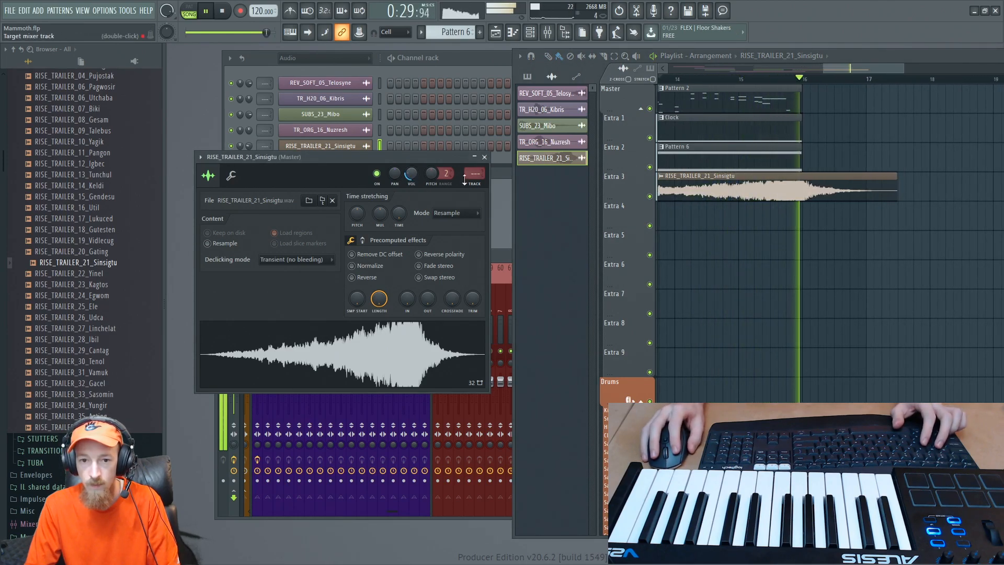
left_click(485, 157)
key("space")
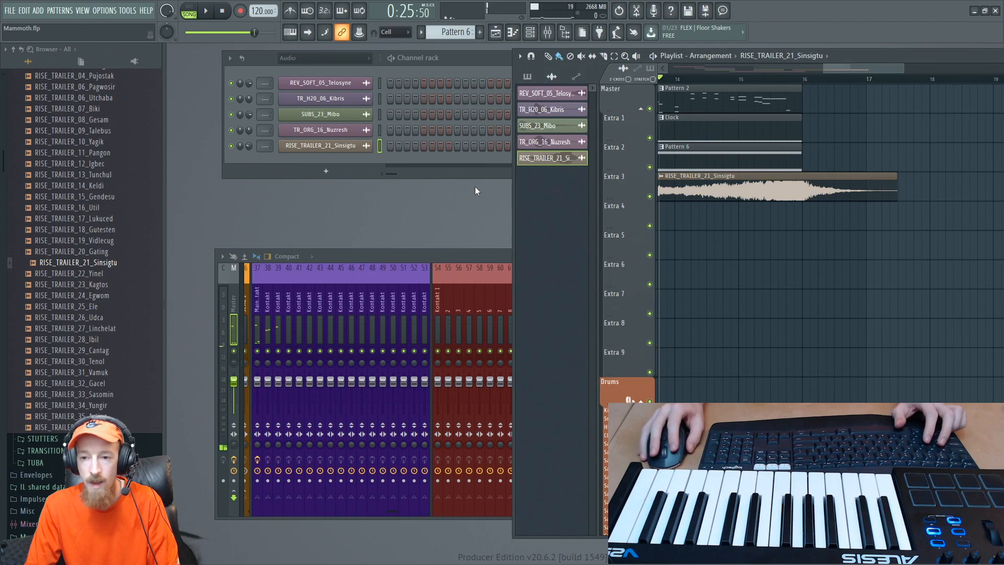
scroll(785, 123, "down", 5)
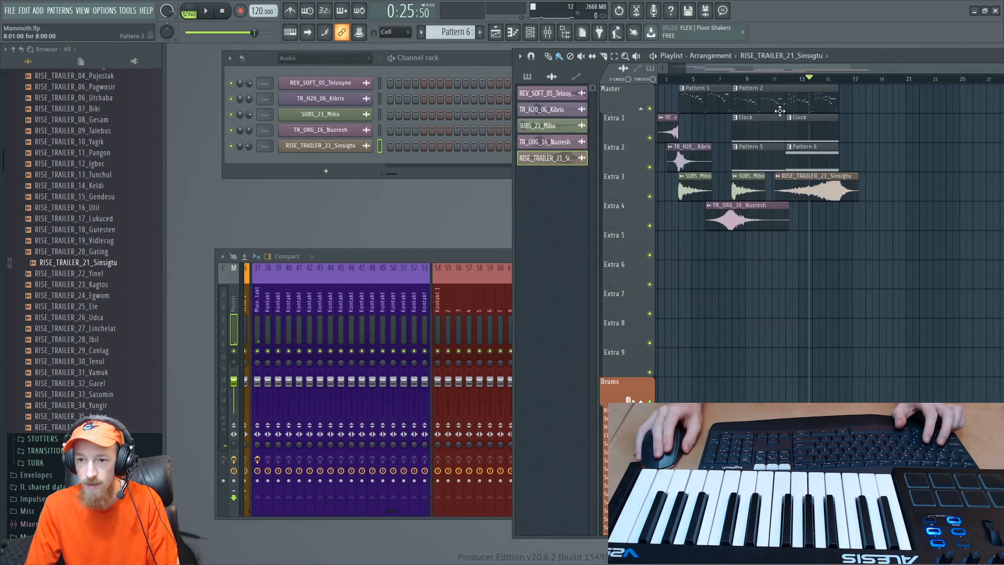
mouse_move(780, 111)
left_mouse_down()
mouse_move(749, 137)
mouse_move(749, 126)
mouse_move(730, 121)
mouse_move(814, 96)
mouse_move(848, 101)
left_mouse_up()
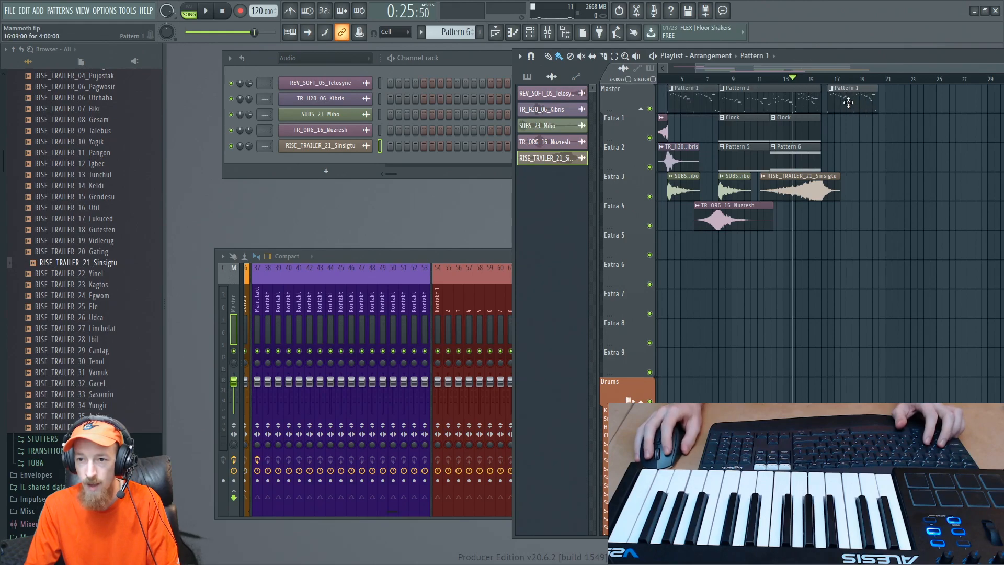
right_click(847, 101)
- Copy the last four bars of Pattern 2 to about bar 20 on the Master track and play the song from bar 16
left_click_drag(764, 108, 878, 113)
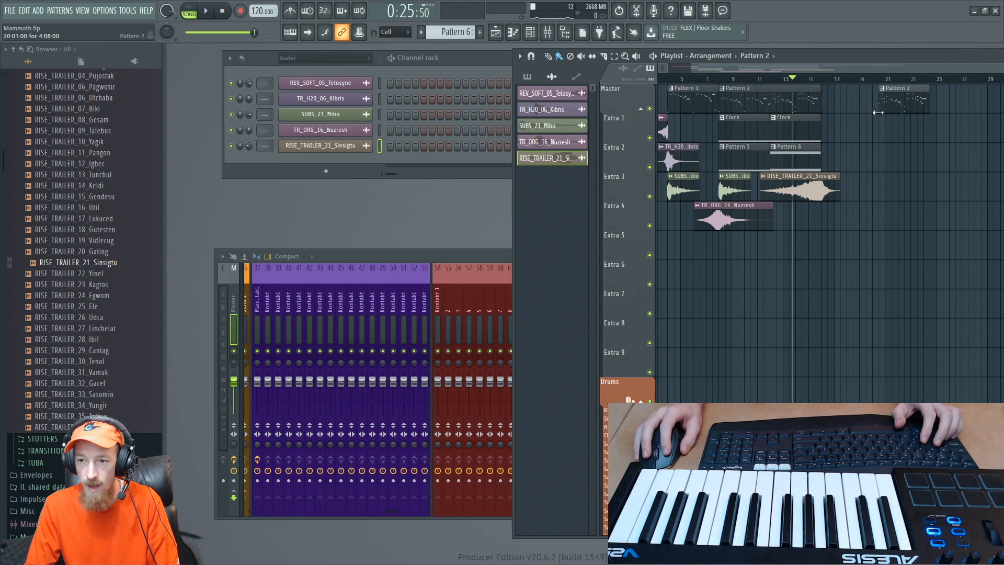
scroll(836, 126, "up", 5, "ctrl")
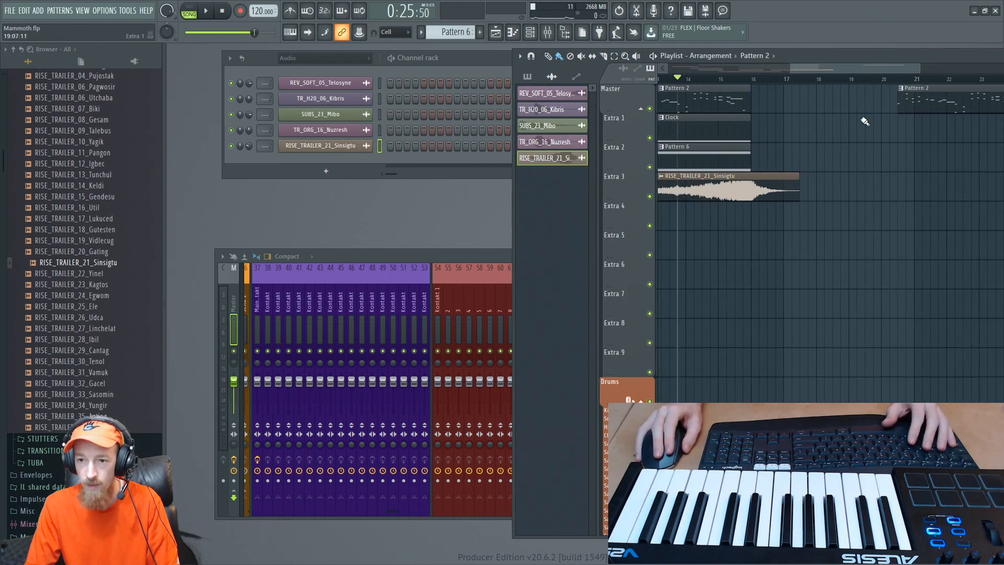
left_click(740, 79)
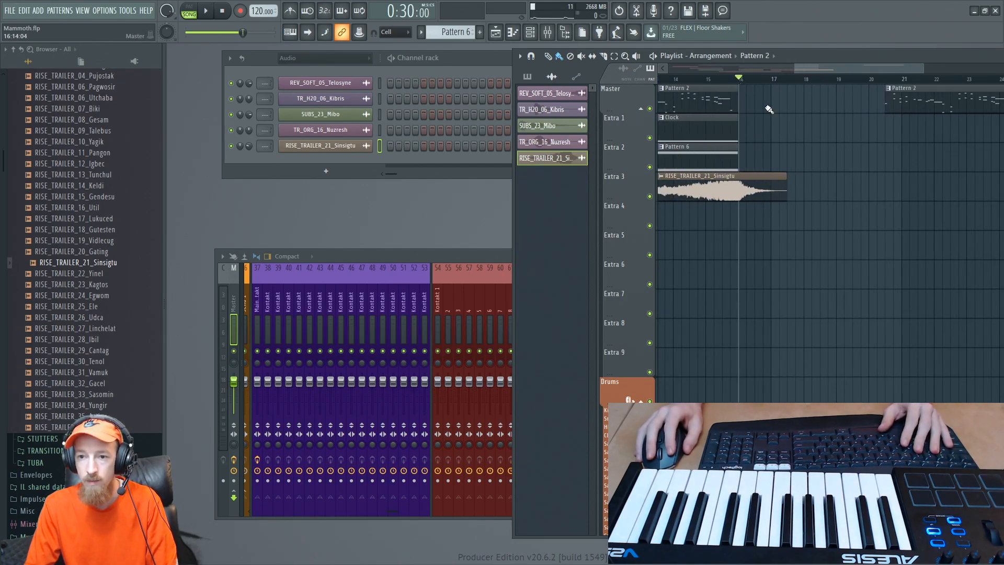
key("space")
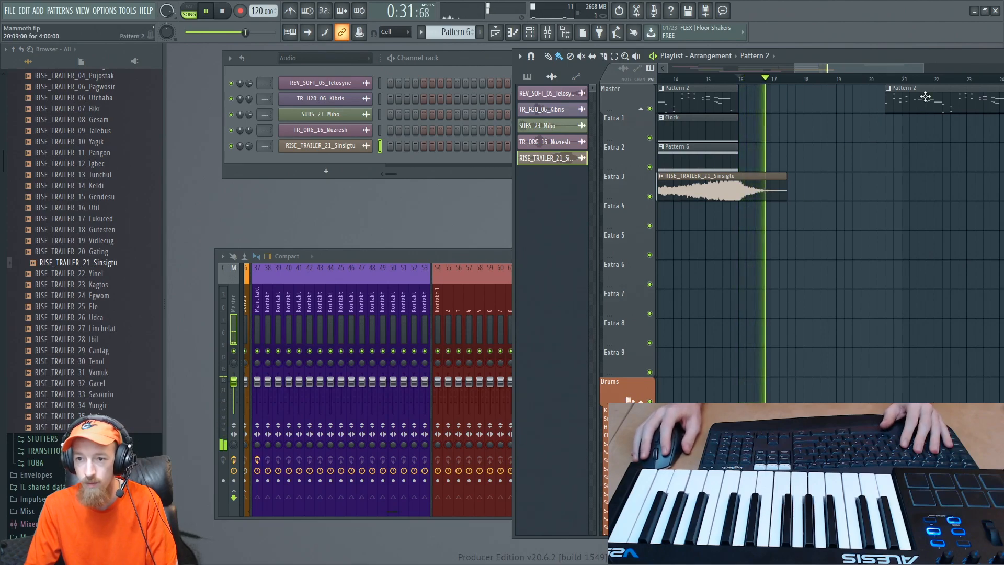
key("space")
- Move the Pattern 2 copy to 16:05, shorten it to three beats, play it from bar 16 and select the clip
left_click_drag(925, 96, 785, 110)
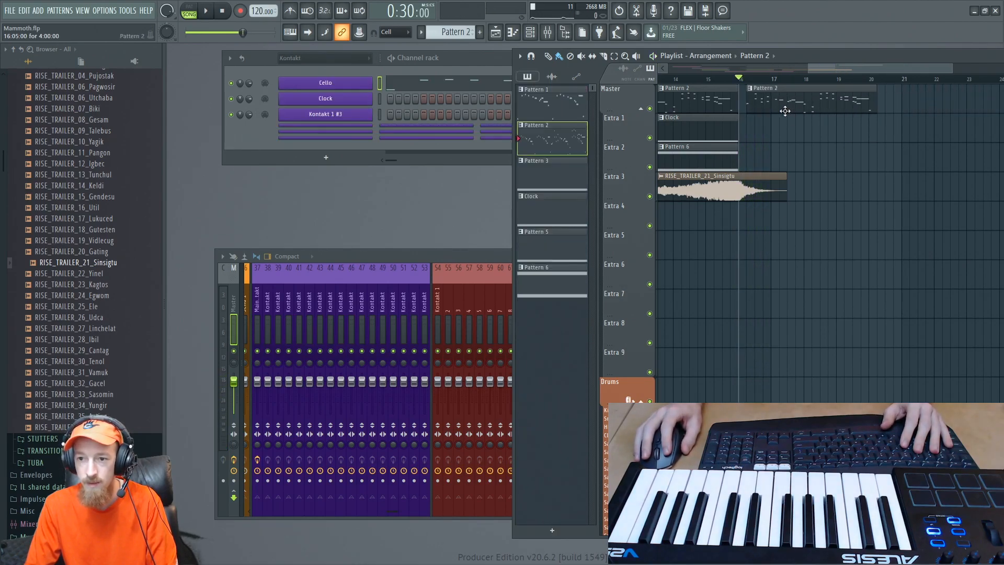
left_click_drag(874, 101, 772, 103)
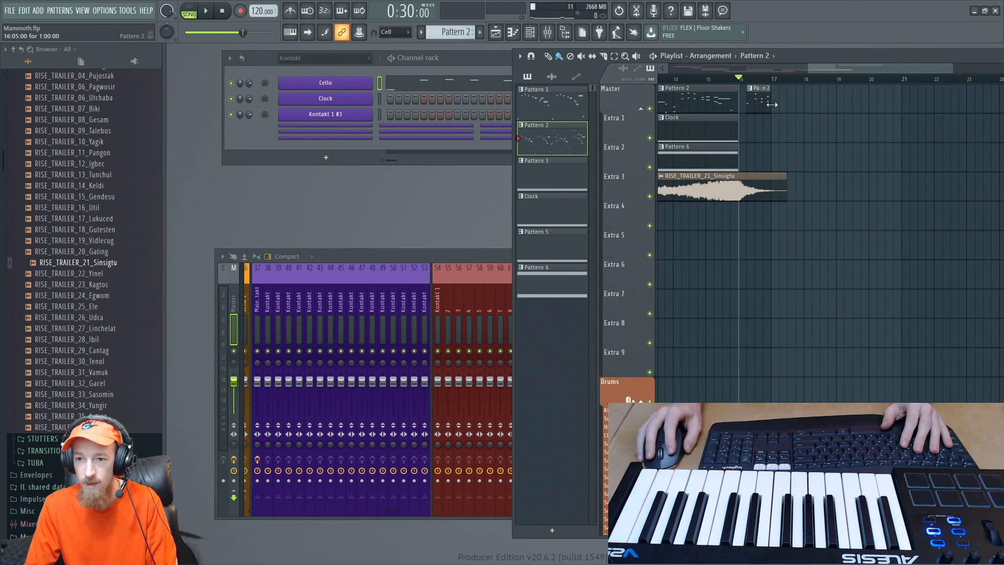
key("space")
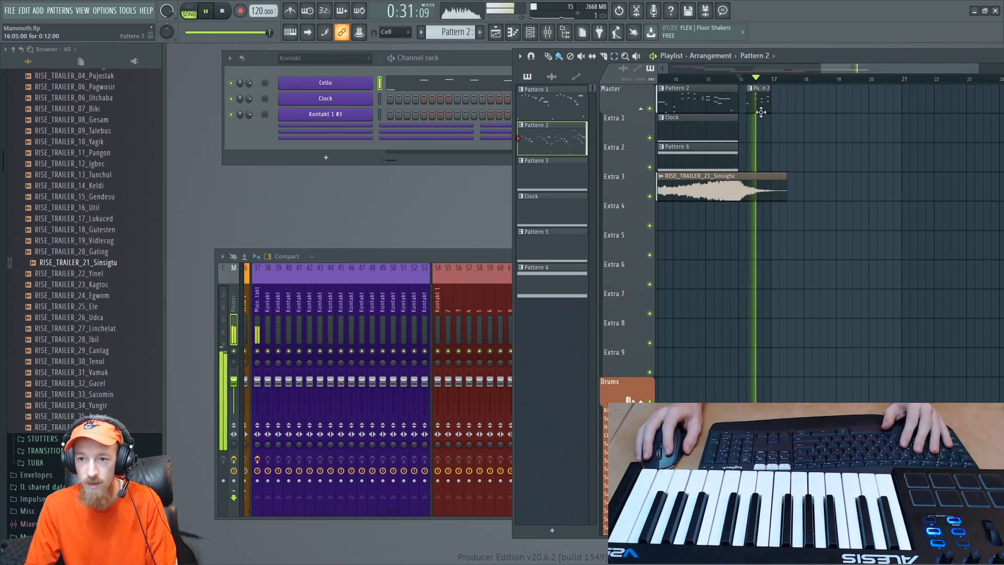
key("space")
left_click(762, 102)
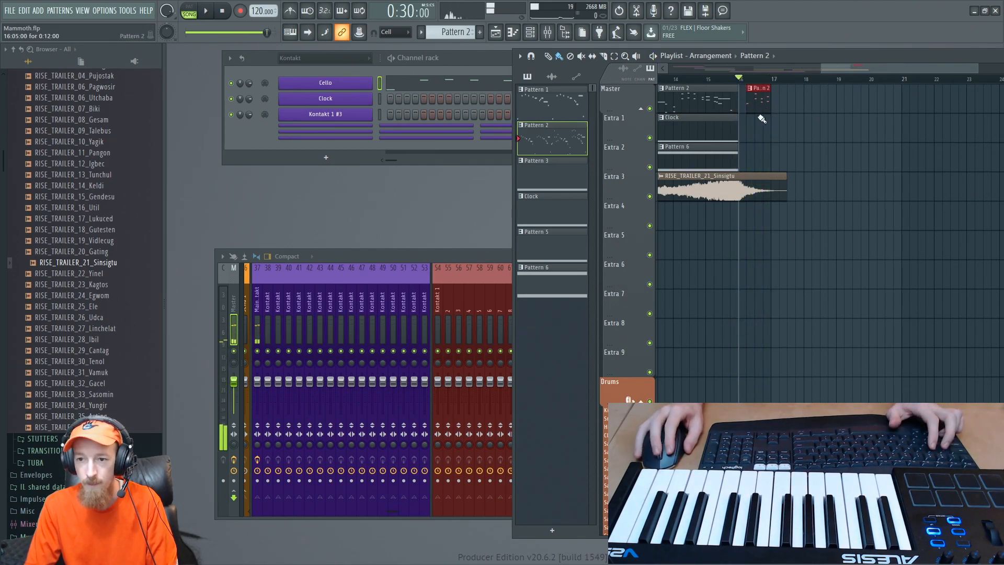
scroll(762, 138, "up", 2)
scroll(762, 138, "up", 1)
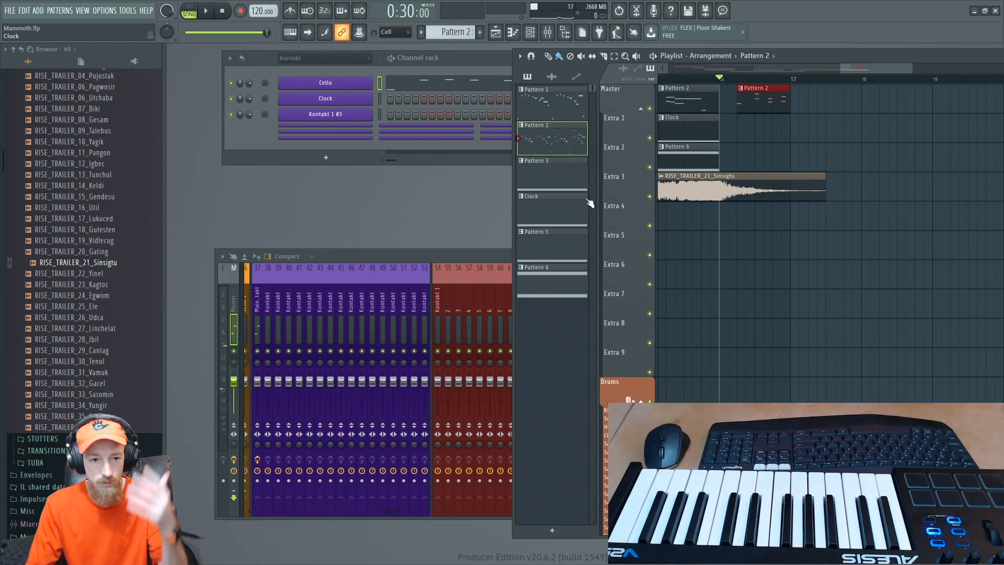
- Audition trailer hits 13_Stelops and 14_Apex, and place HIT_TRAILER_14_Apex on Extra 4 at the start of bar 16
scroll(86, 223, "up", 6)
left_click(82, 207)
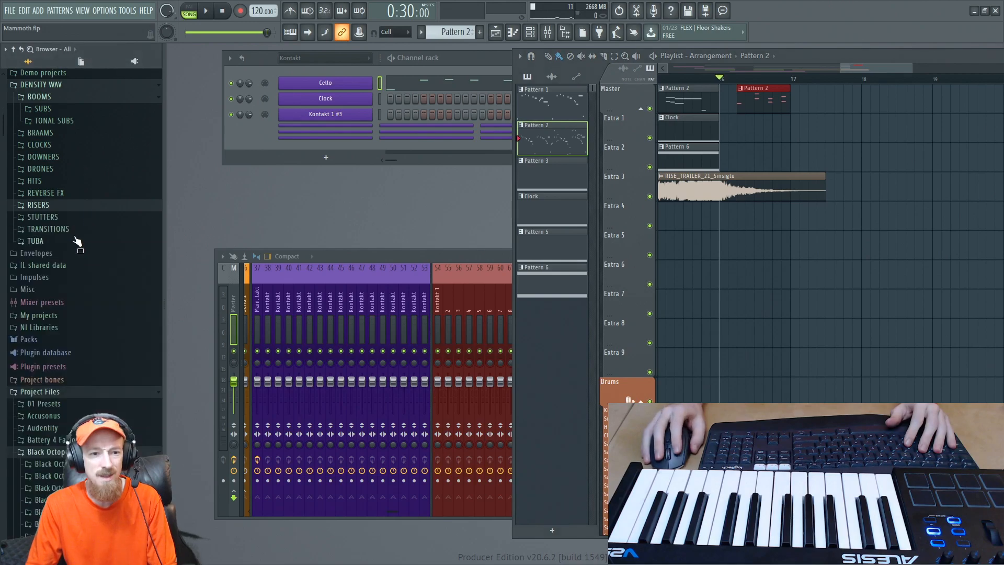
left_click(52, 182)
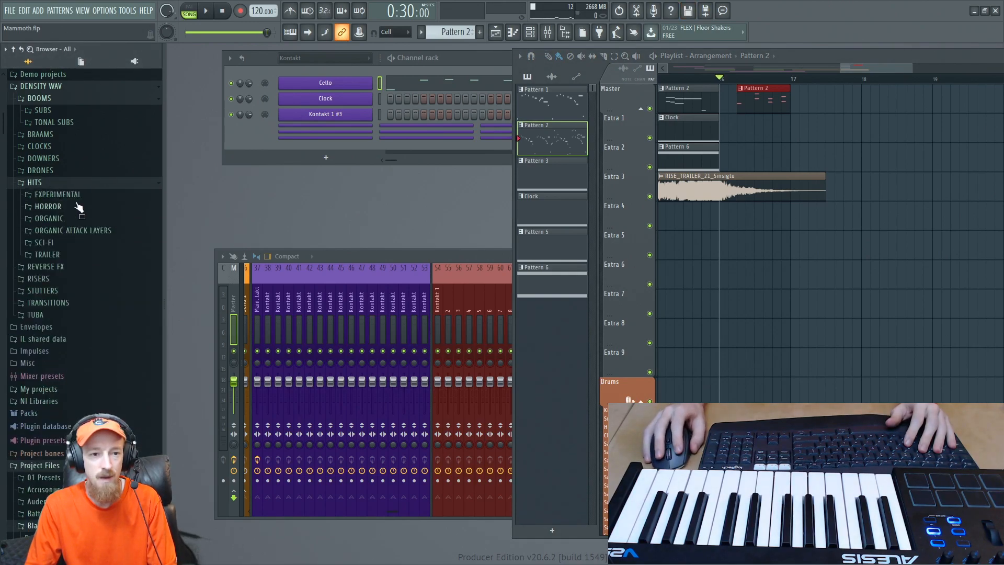
left_click(83, 255)
left_click(101, 232)
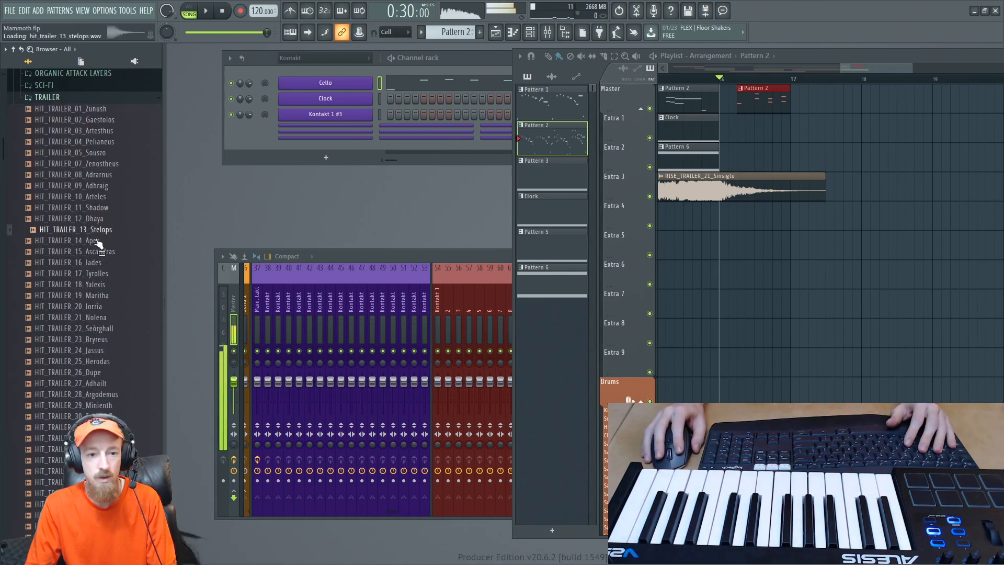
left_click(92, 242)
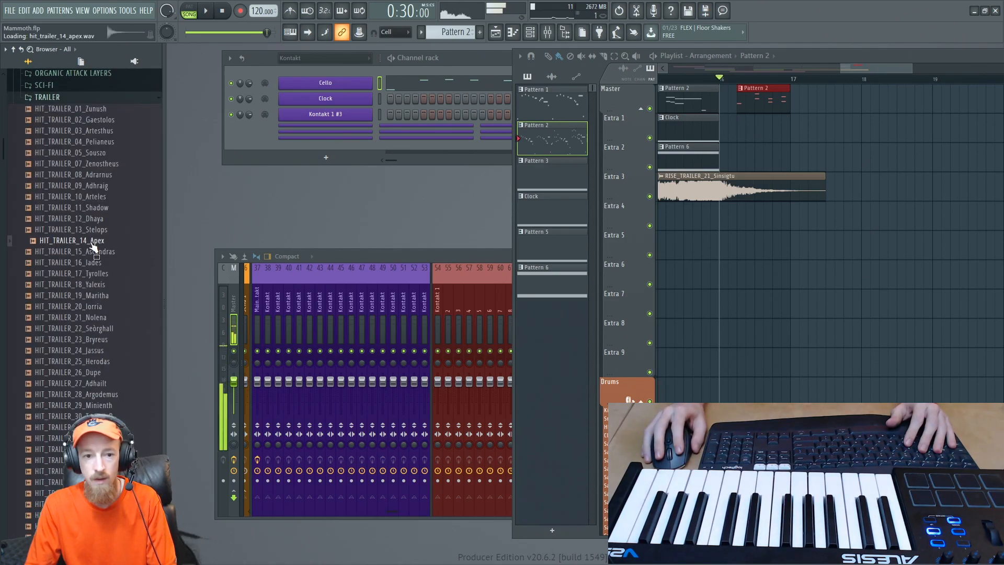
left_click_drag(92, 246, 796, 227)
scroll(856, 229, "up", 3)
scroll(765, 254, "up", 2)
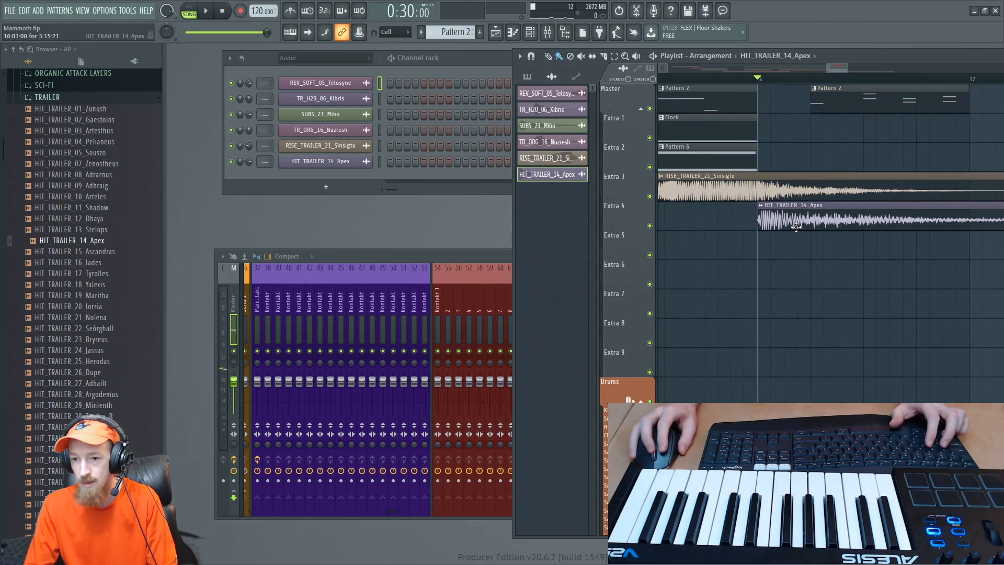
- Play the song from bar 16 and trim the start of the short Pattern 2 clip to 16:09
scroll(820, 162, "down", 4)
key("space")
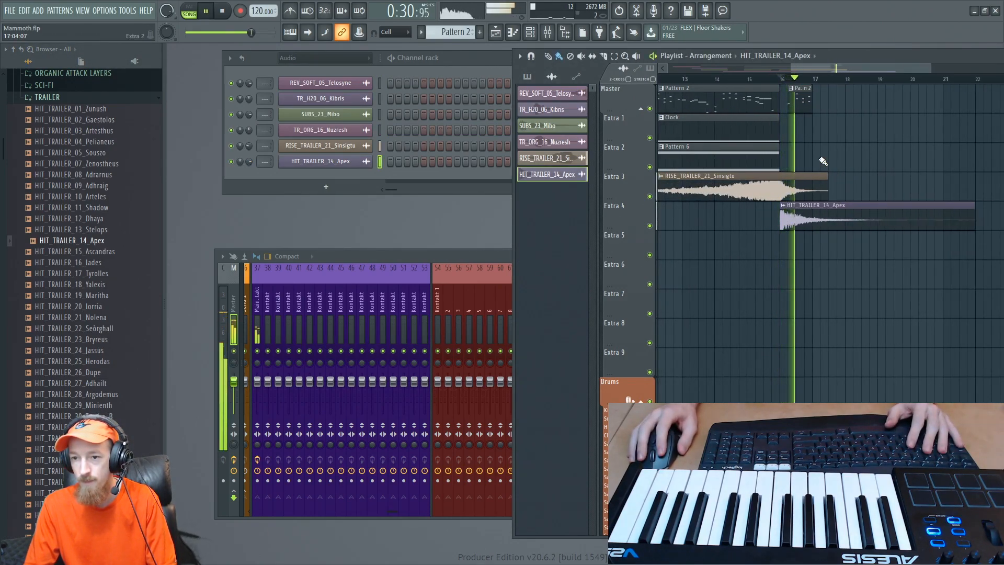
key("space")
scroll(800, 118, "up", 2)
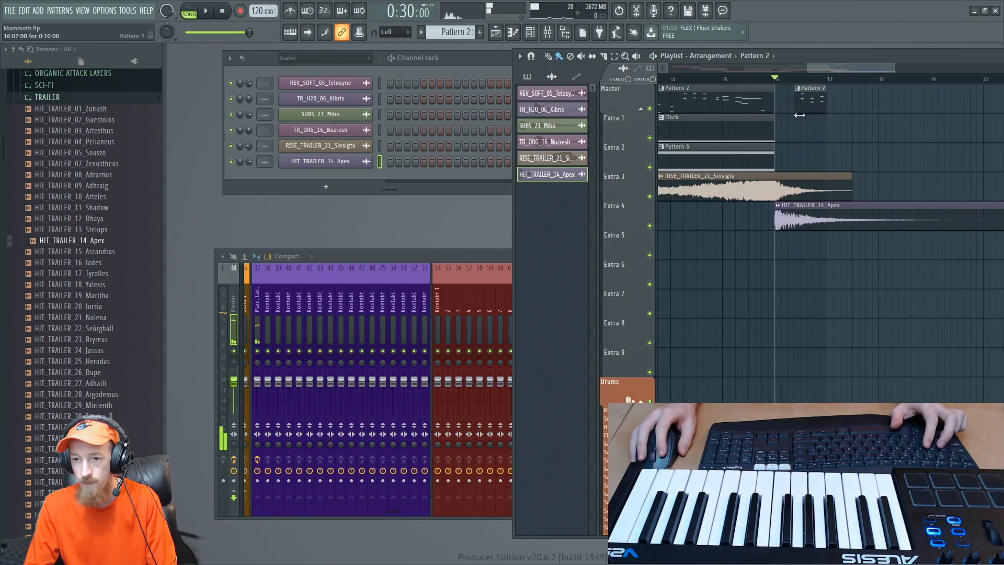
left_click_drag(801, 115, 807, 115)
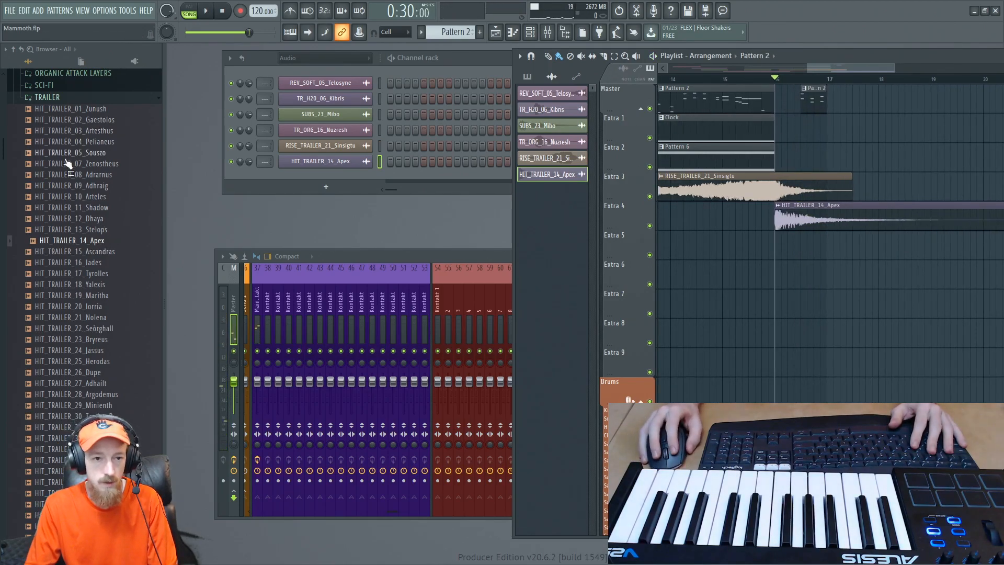
- Audition further trailer hits from the DENSITY hits library, including HIT_TRAILER_39_Unity
scroll(68, 164, "up", 4)
left_click(58, 231)
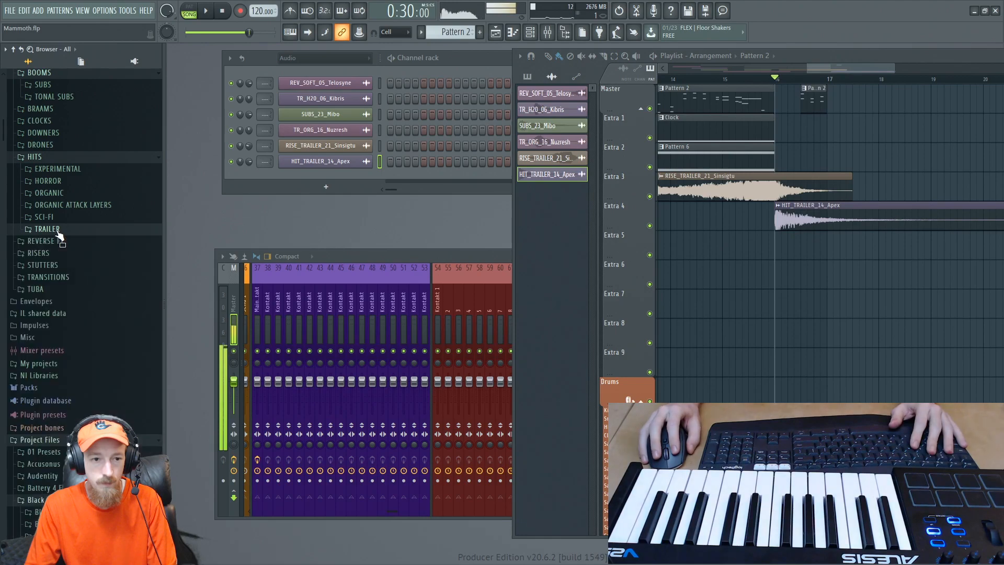
left_click(58, 229)
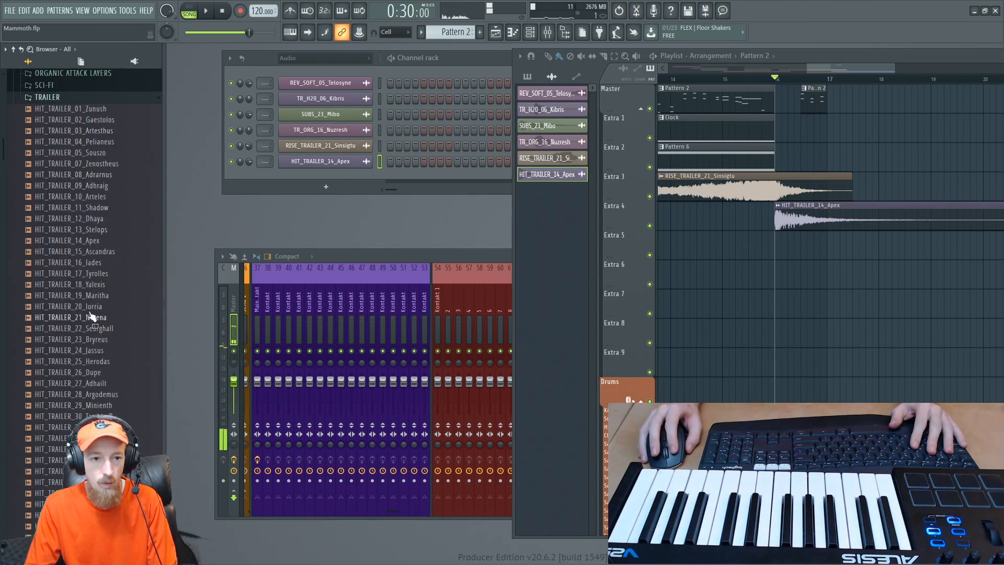
scroll(91, 314, "down", 9)
left_click(103, 262)
left_click(90, 253)
scroll(91, 244, "up", 5)
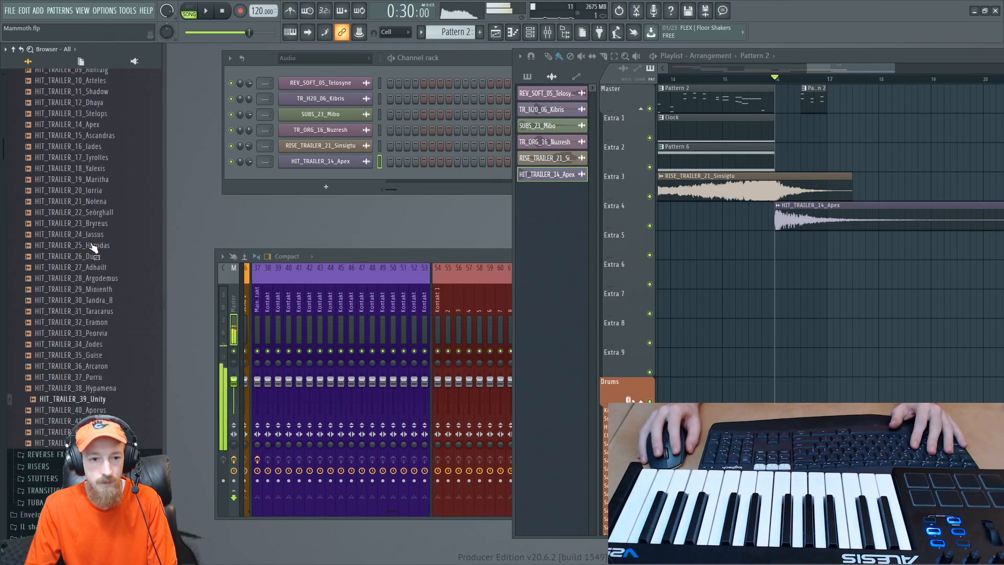
scroll(78, 277, "up", 10)
- Audition sci-fi hits from the DENSITY library, including 03_Xandr_G, 07_Alecx and 08_Austyn
left_click(51, 296)
left_click(45, 283)
left_click(89, 252)
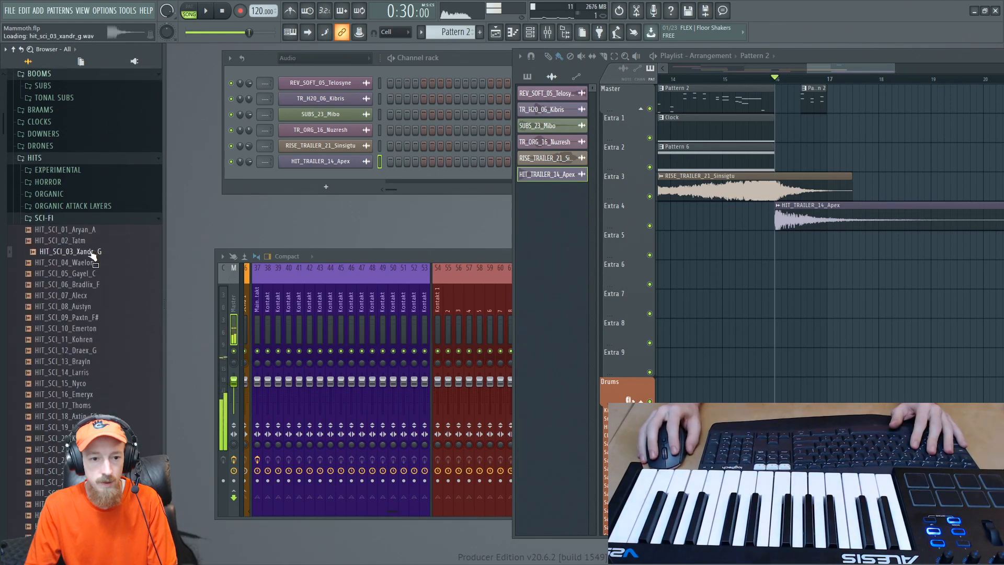
left_click(96, 297)
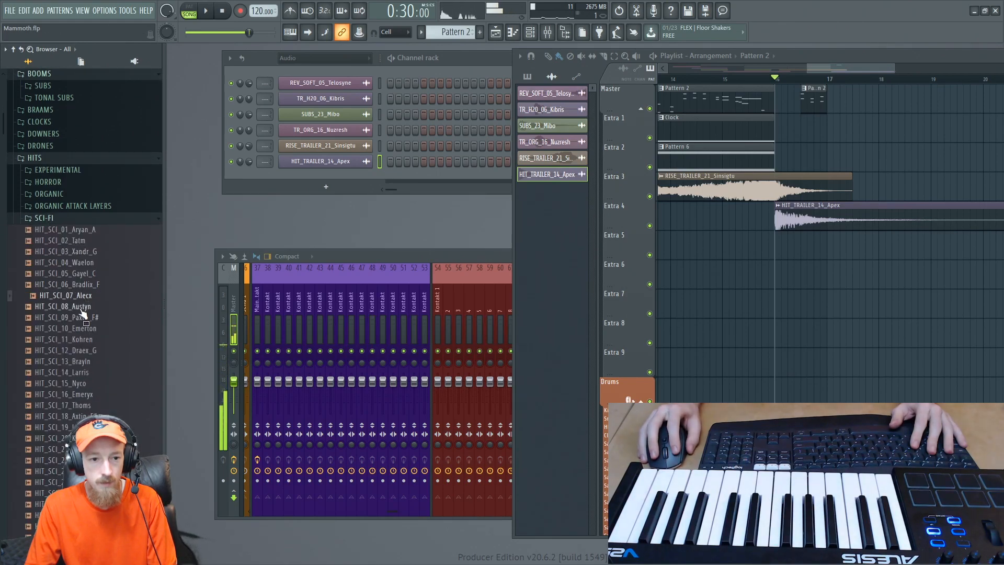
left_click(82, 307)
scroll(89, 267, "down", 6)
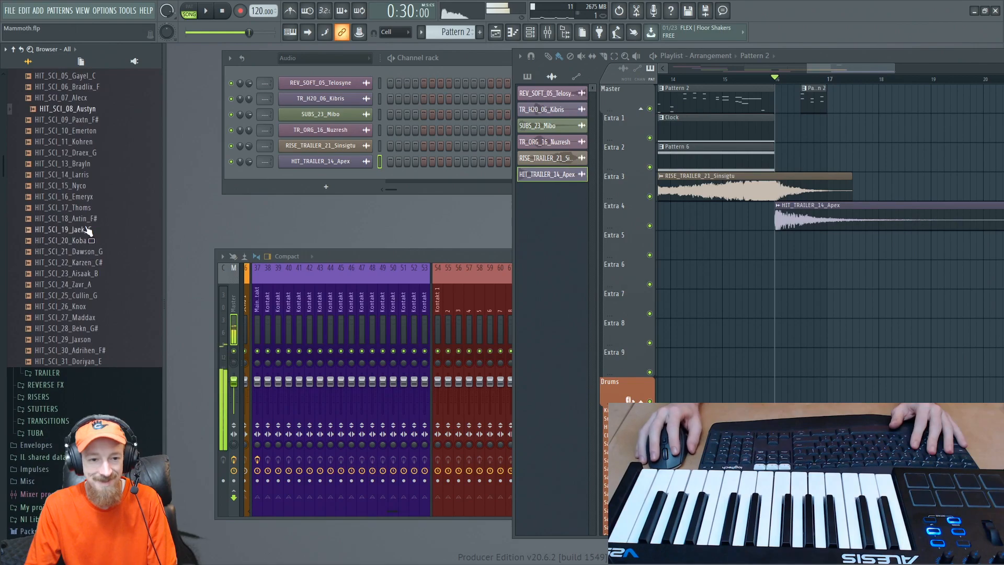
left_click(88, 230)
- Audition organic attack layer hits, place HIT_ATK_08_Bonebreak on Extra 2 at 16:05 and play the song from bar 16
scroll(88, 236, "up", 8)
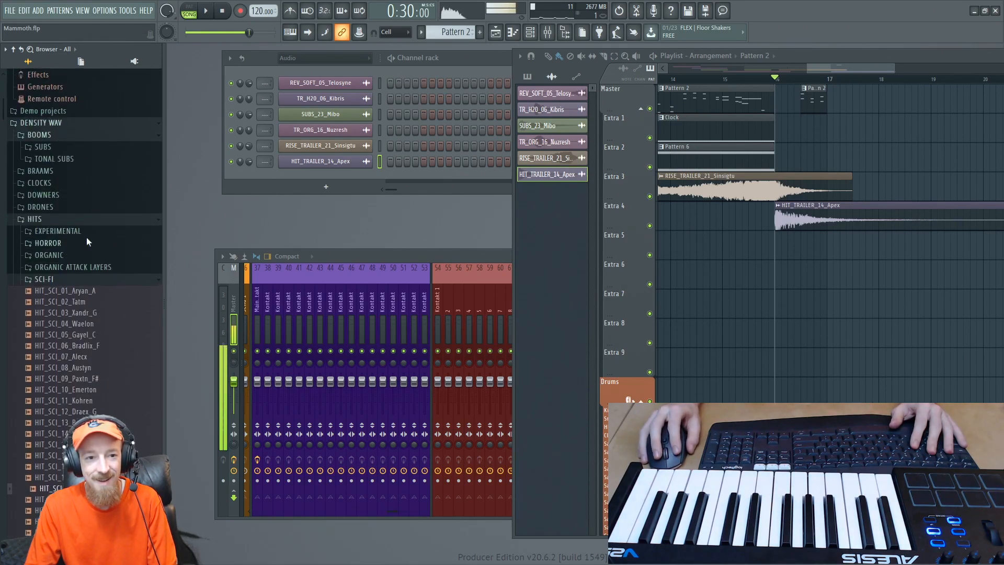
left_click(73, 271)
left_click(71, 305)
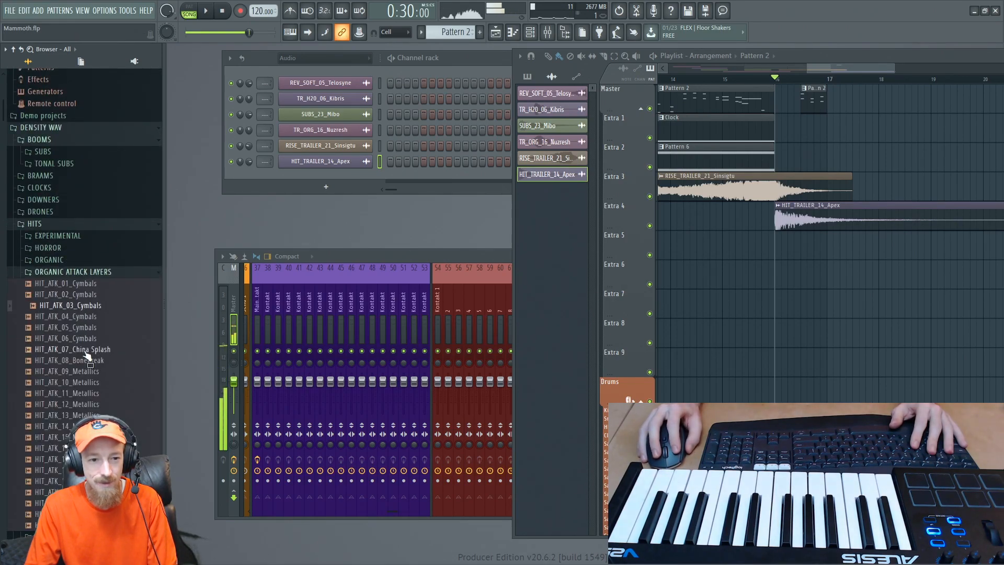
left_click(84, 437)
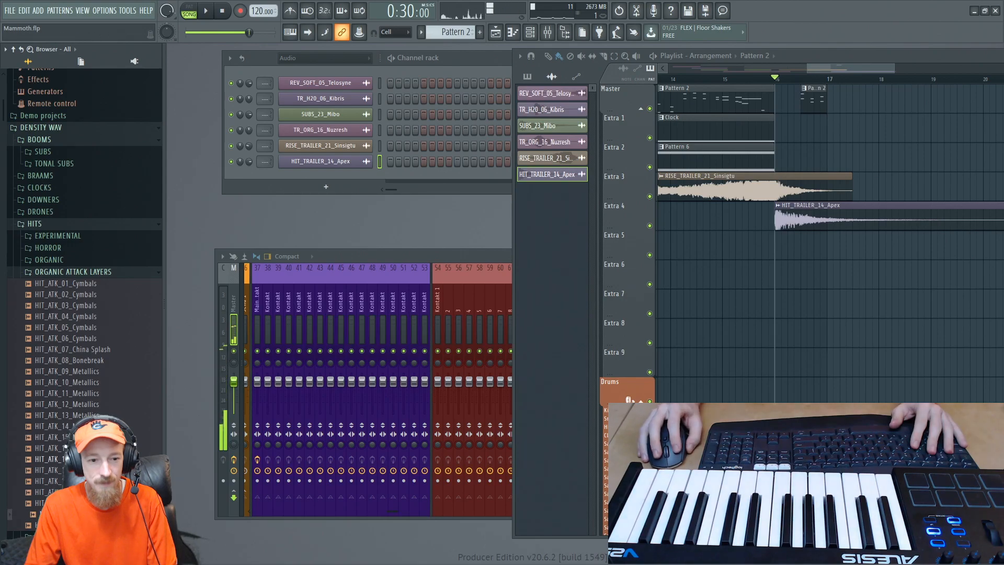
left_click(73, 361)
left_click(57, 327)
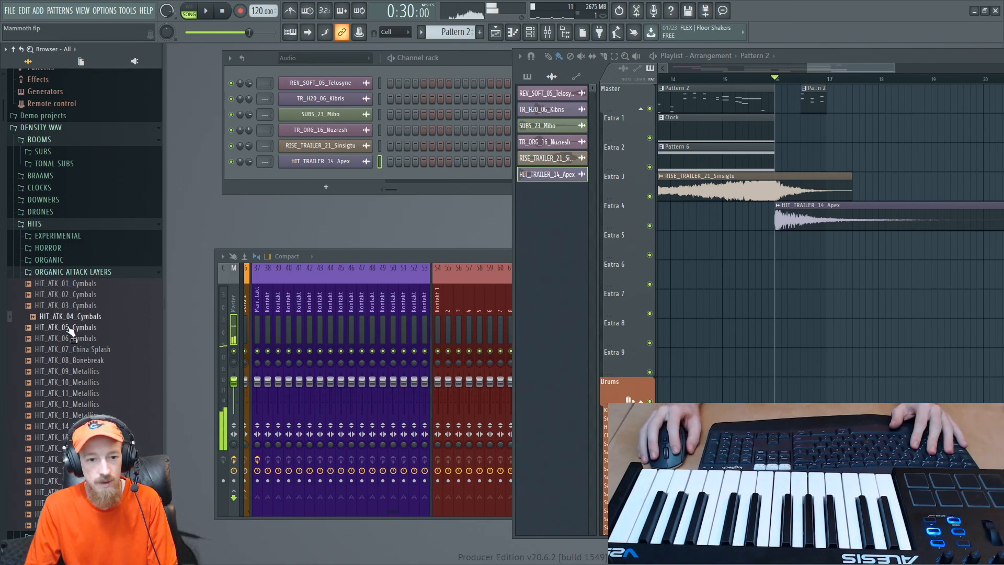
left_click(78, 350)
left_click_drag(76, 361, 803, 145)
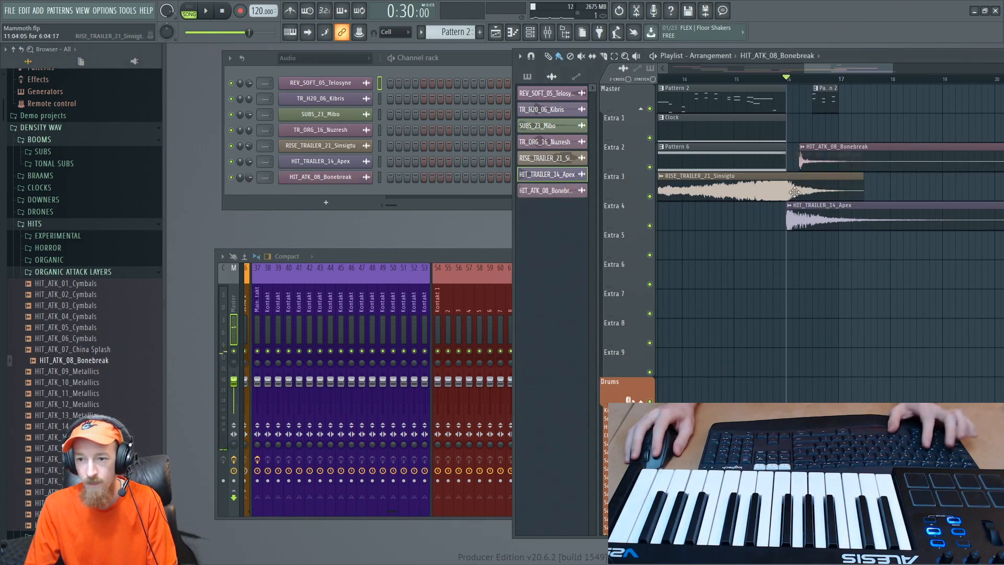
scroll(816, 157, "up", 2)
key("space")
key("space")
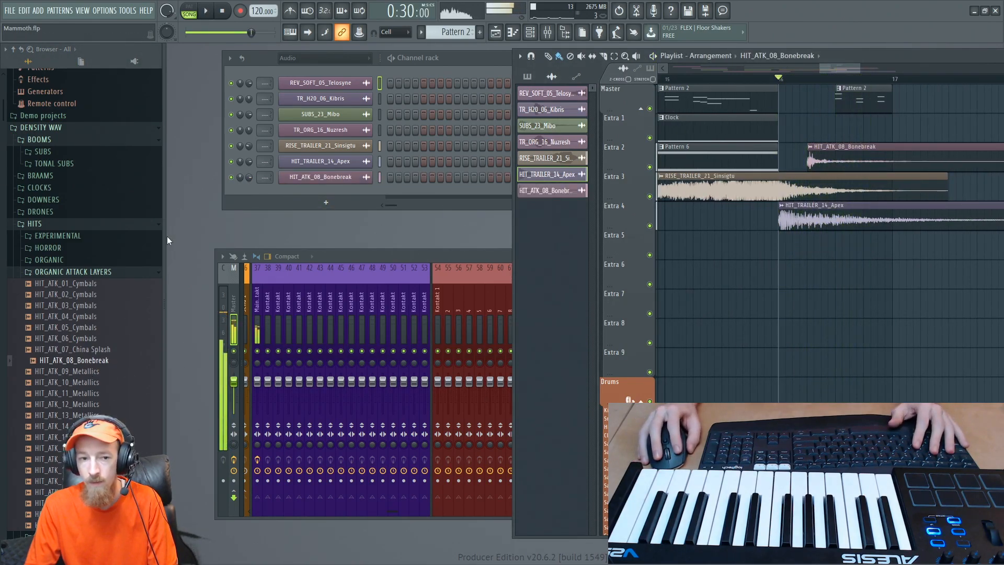
- Audition horror hit HIT_HOR_02_Karm and place it on Extra 1 at the start of bar 16
left_click(48, 248)
left_click(80, 272)
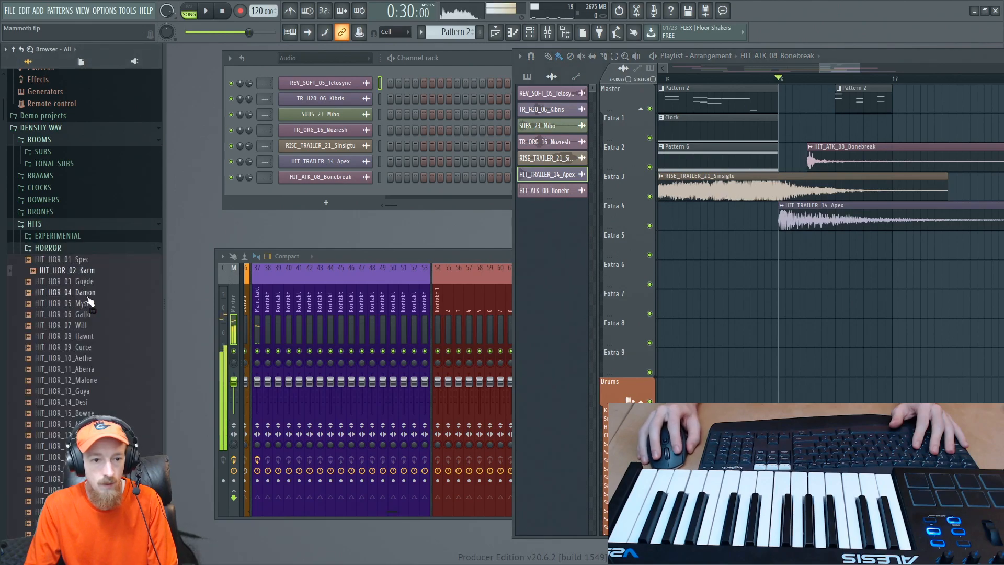
left_click_drag(80, 273, 809, 134)
- Lower the HIT_TRAILER_14_Apex channel's volume and check its balance with HIT_HOR_02_Karm by playing the song from bar 16
double_click(827, 213)
left_click_drag(429, 155, 455, 209)
key("space")
key("space")
double_click(833, 127)
key("space")
key("space")
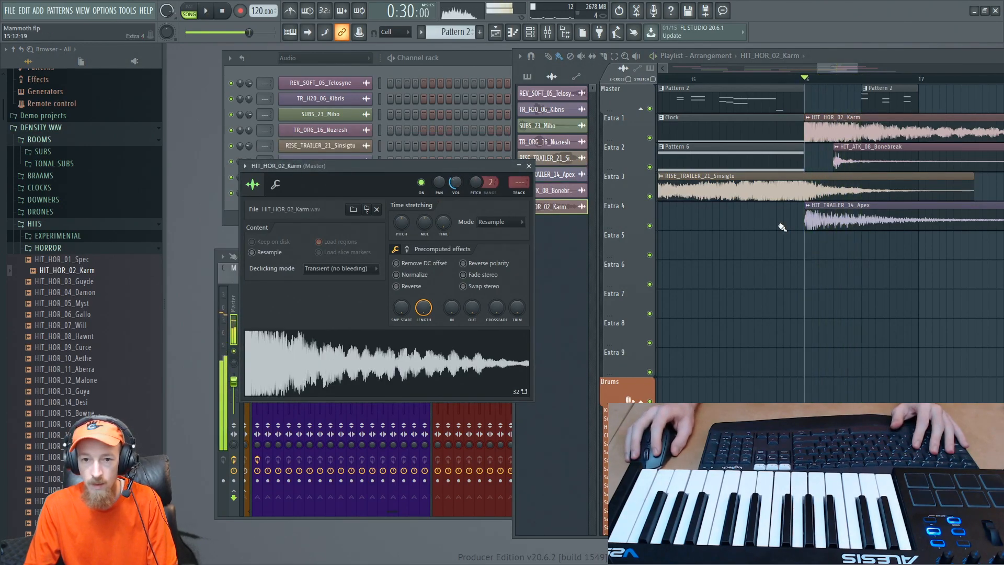
double_click(826, 211)
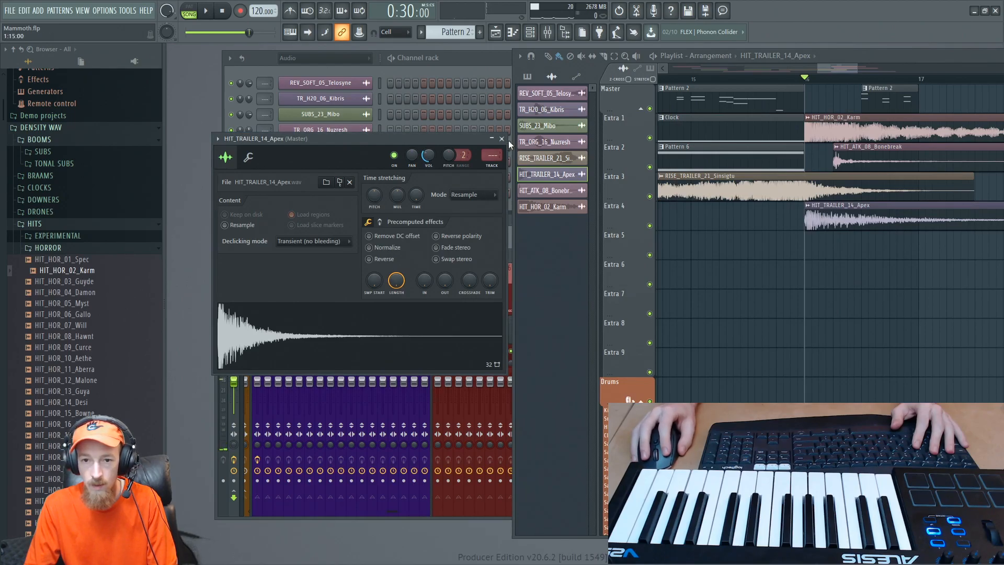
left_click(502, 138)
- Audition downers, place DWNR_15_Crew on Extra 5 at the start of bar 16 and play the song from there
left_click(62, 248)
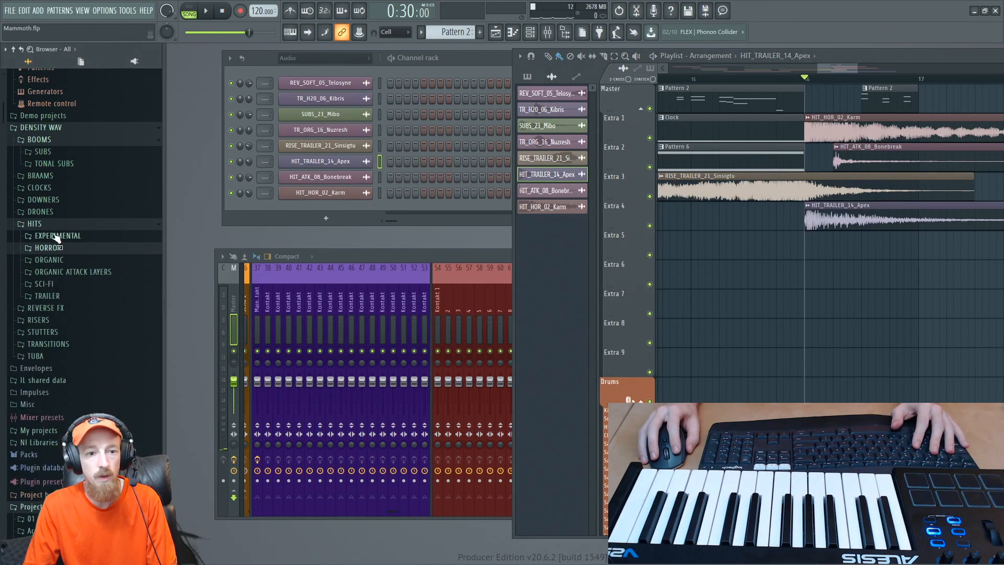
left_click(45, 199)
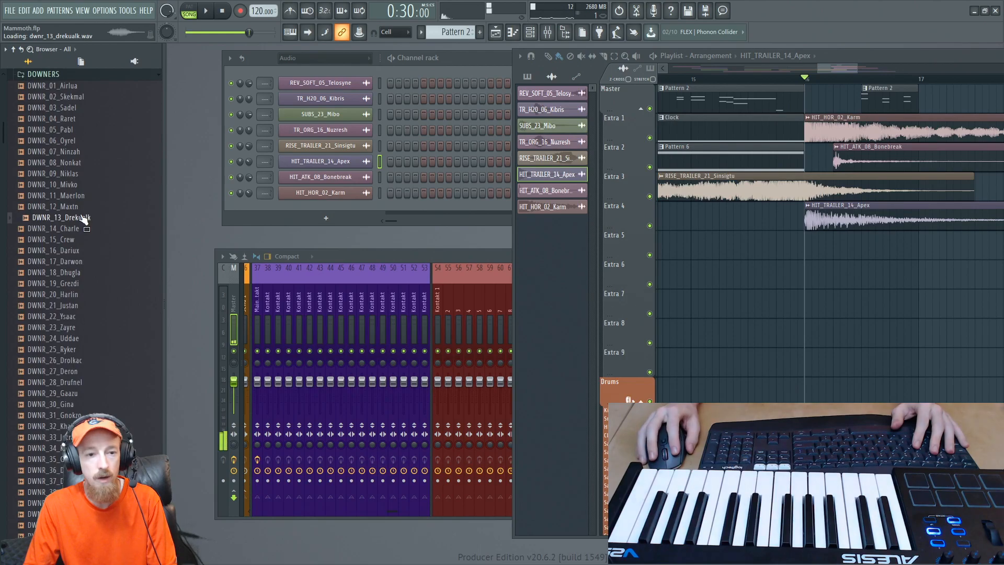
left_click(69, 240)
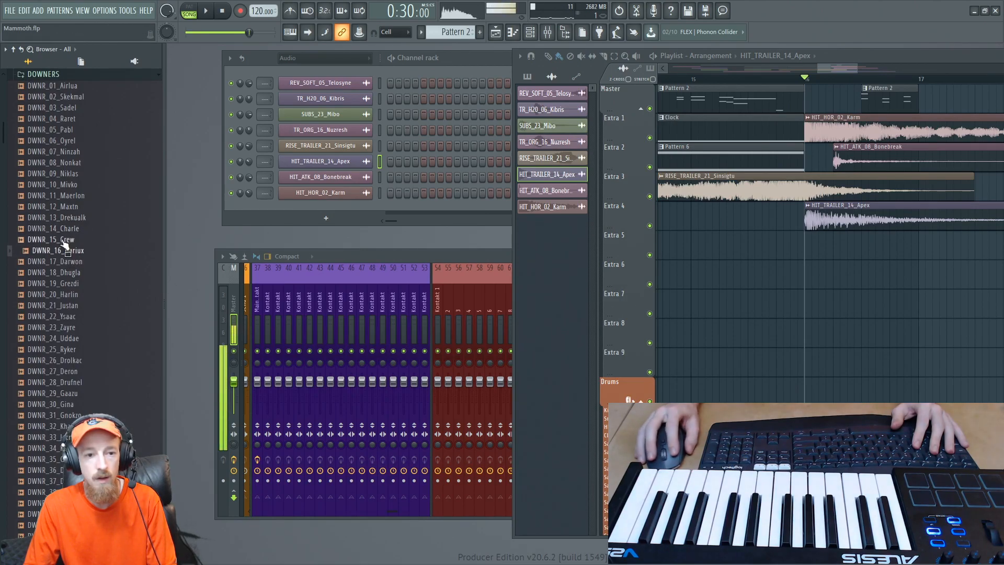
left_click_drag(64, 242, 810, 247)
key("space")
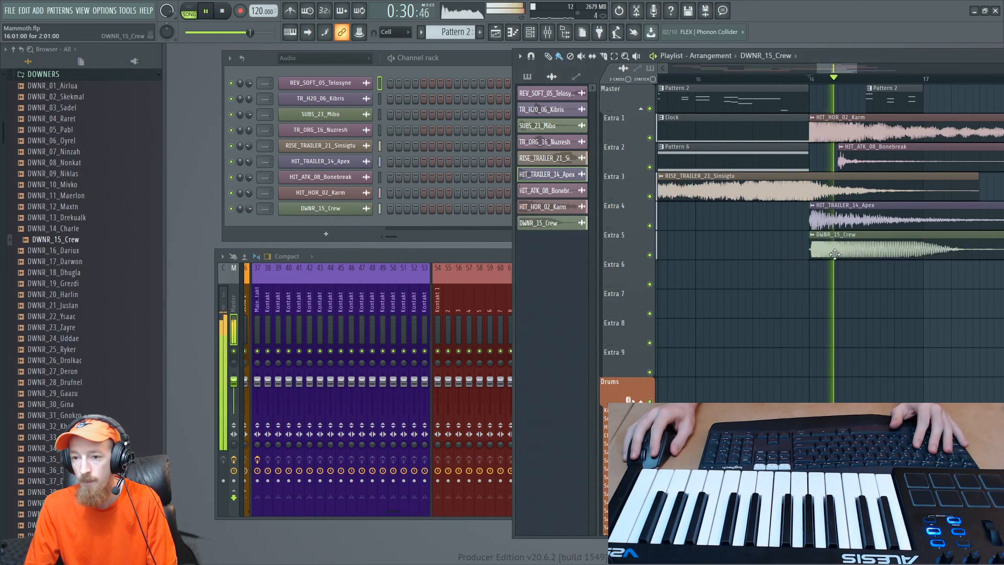
scroll(860, 241, "down", 4)
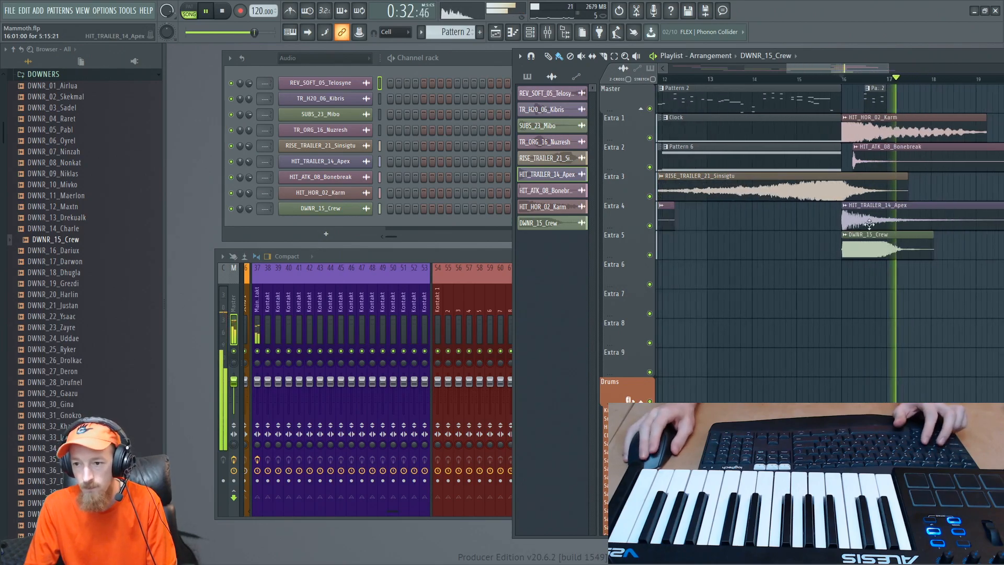
left_click_drag(857, 229, 571, 233)
key("space")
left_click_drag(785, 218, 839, 213)
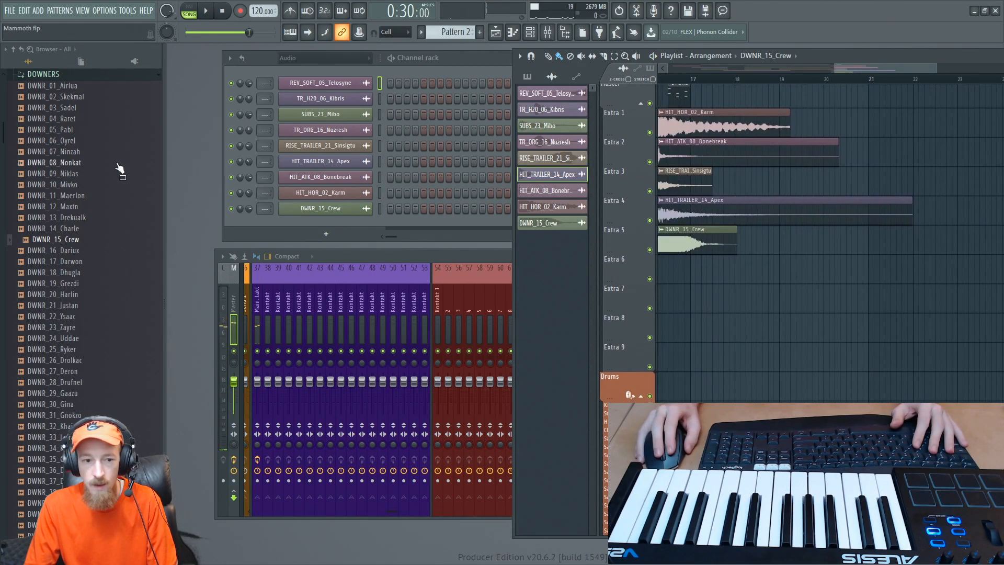
- Audition tonal reverse effects from REVERSE FX and place REV_TONAL_02_Antina_C on Extra 6
scroll(65, 198, "up", 4)
left_click(48, 205)
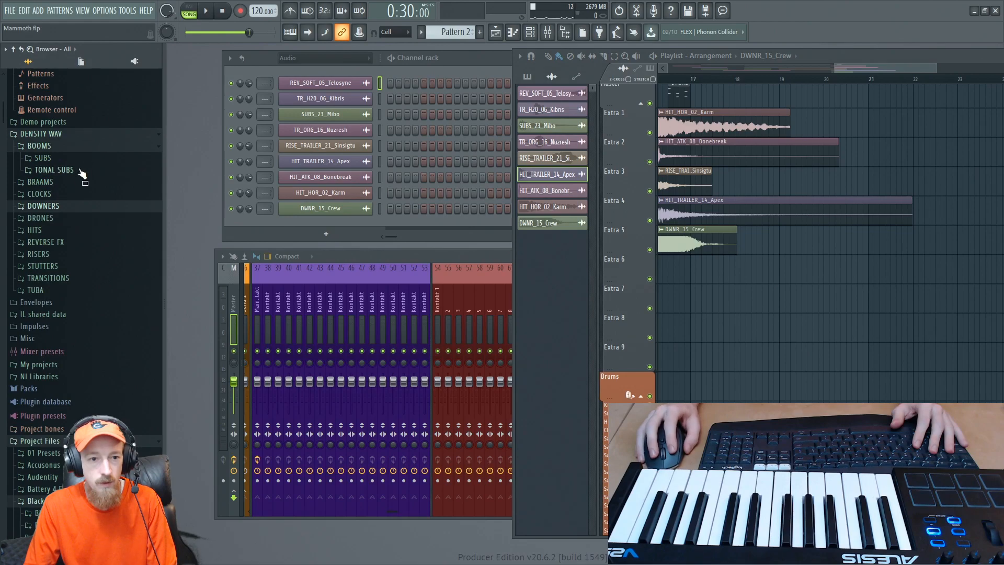
left_click(108, 242)
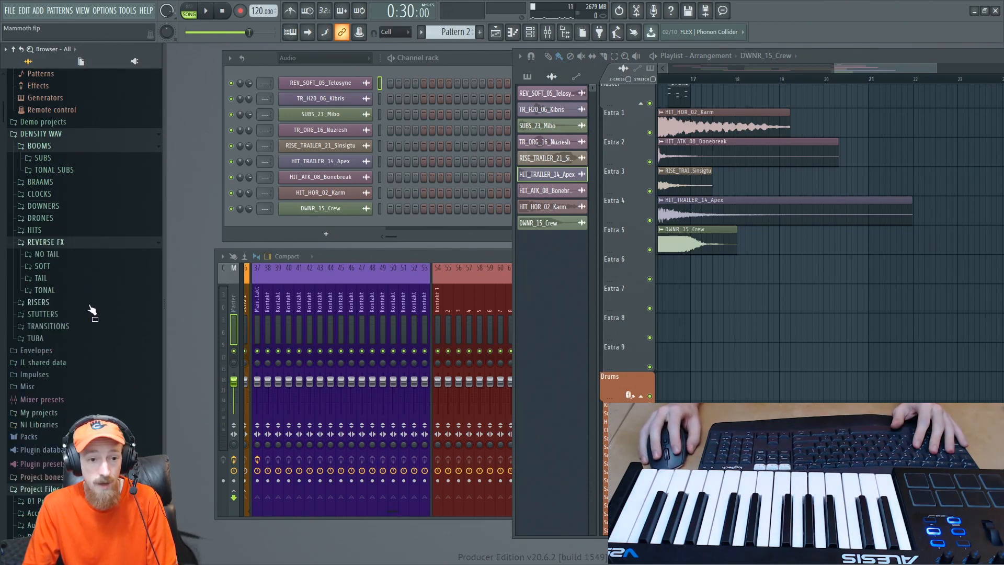
left_click(95, 289)
left_click(99, 321)
scroll(104, 314, "down", 4)
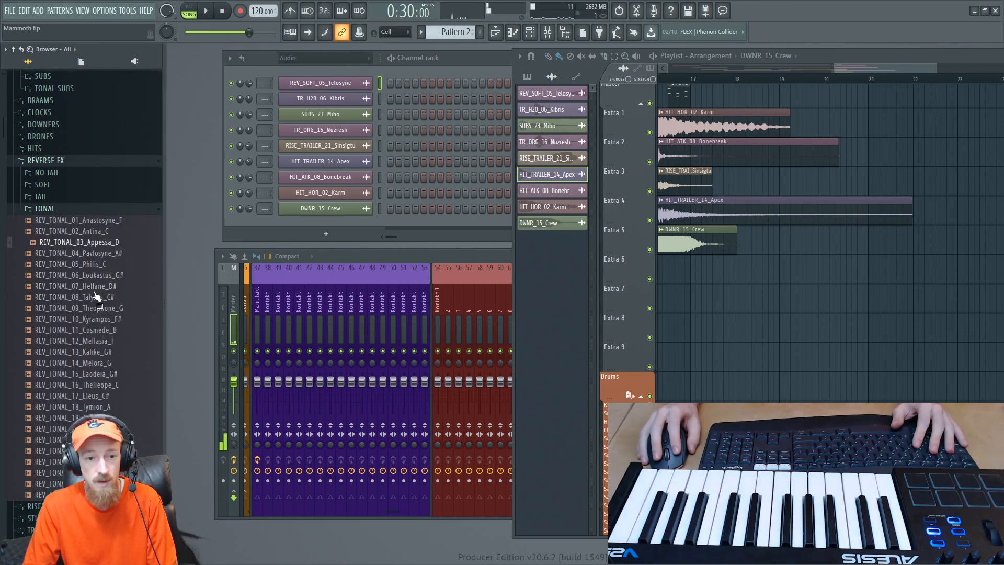
left_click(109, 233)
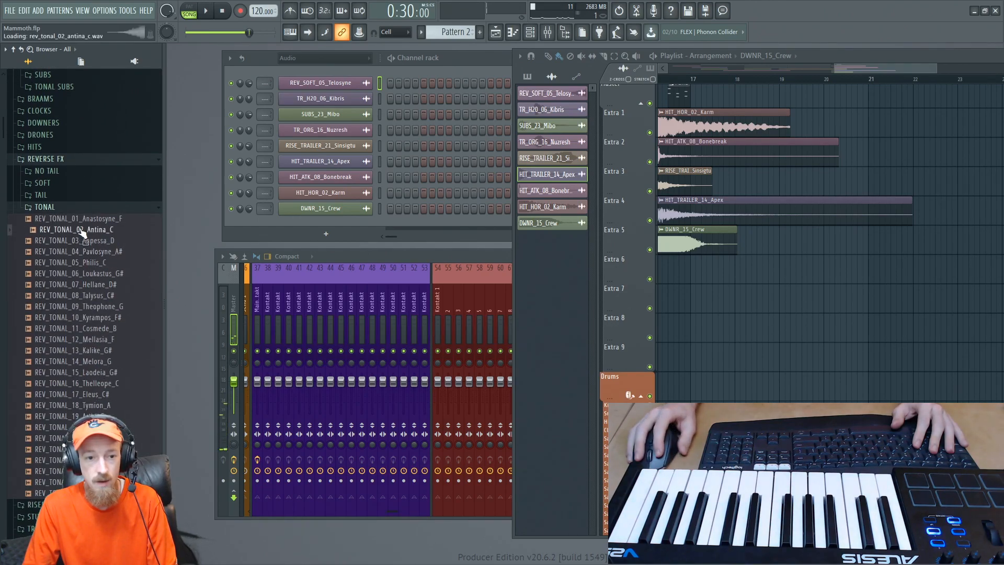
left_click_drag(82, 234, 628, 274)
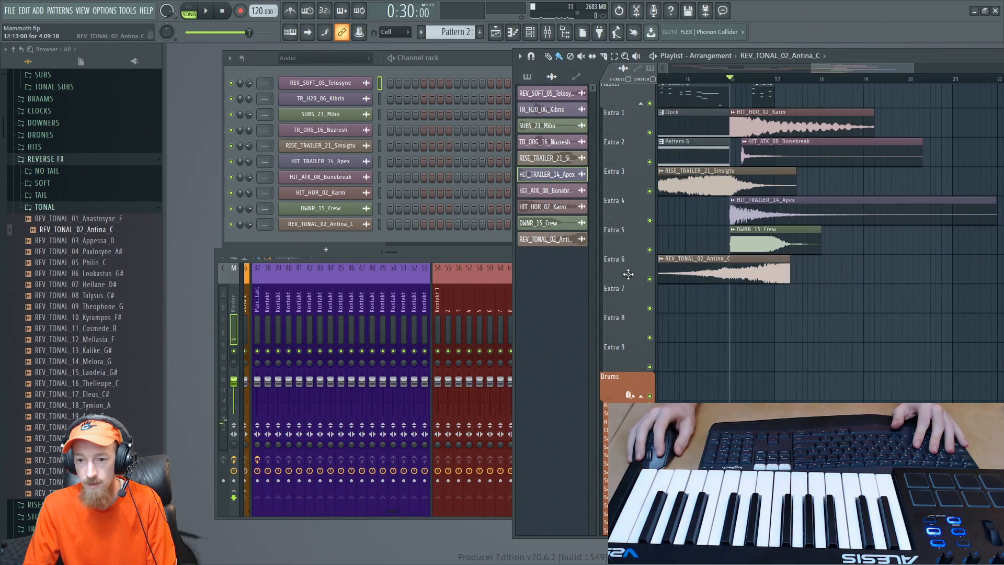
- Move the REV_TONAL_02_Antina_C clip on Extra 6 so its end lines up with the end of RISE_TRAILER_21_Sinsigtu
scroll(713, 278, "up", 4)
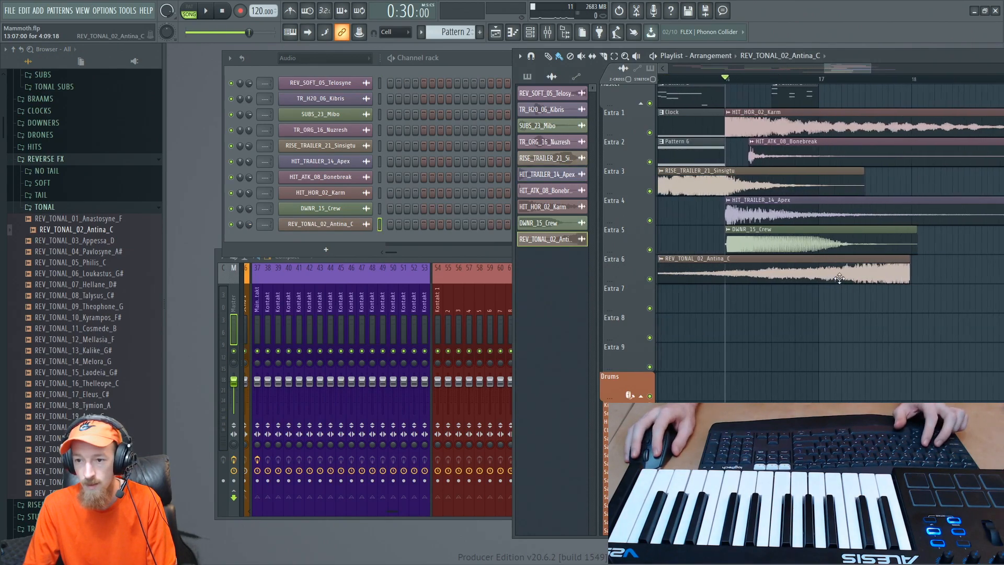
scroll(840, 278, "up", 1)
left_click_drag(839, 278, 749, 286)
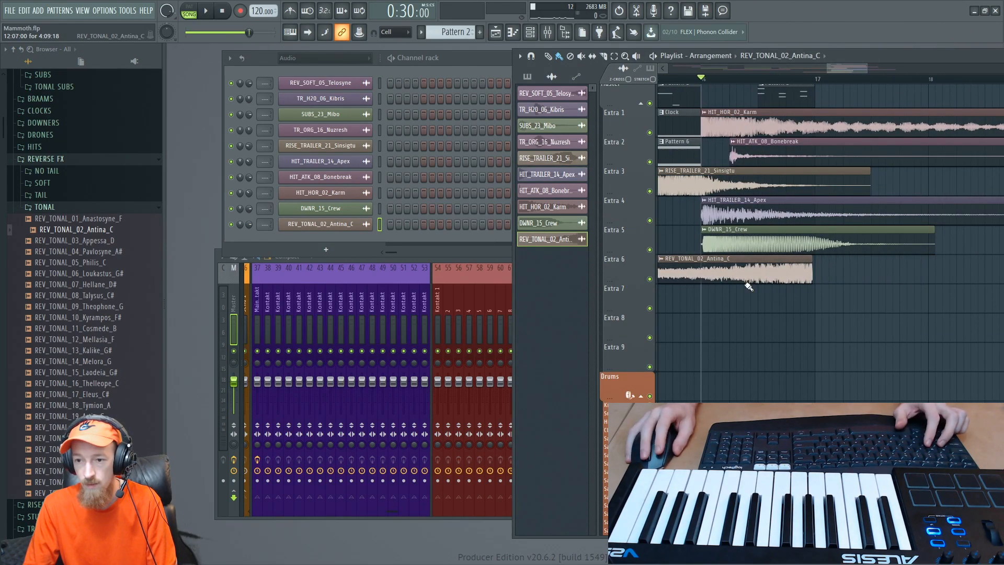
scroll(789, 281, "up", 4)
left_click_drag(809, 277, 933, 282)
scroll(926, 273, "down", 5)
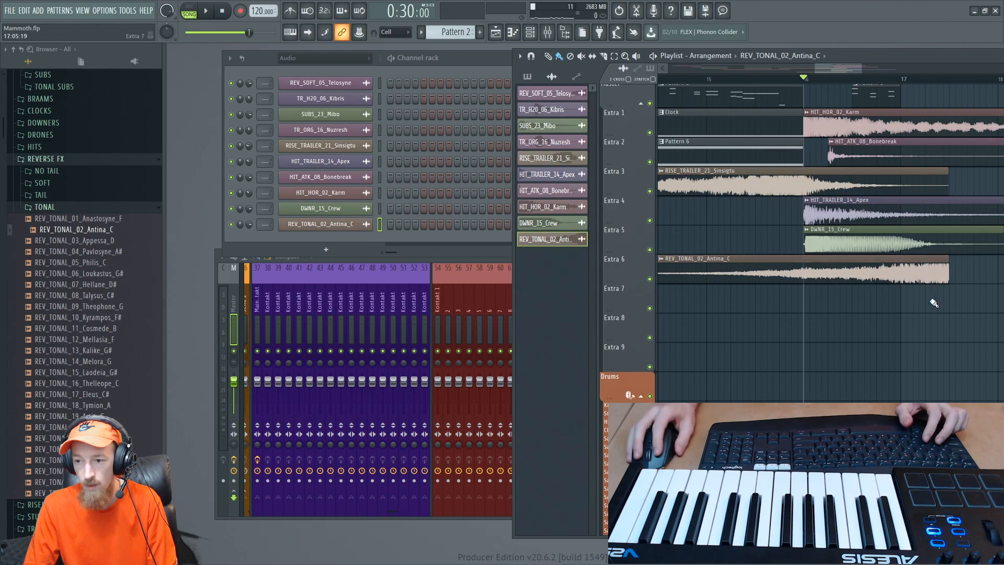
- Create a channel volume automation clip for REV_TONAL_02_Antina_C on Extra 7, spanning from about bar 15 to the sample's end
left_click_drag(949, 84, 745, 97)
scroll(946, 88, "up", 3)
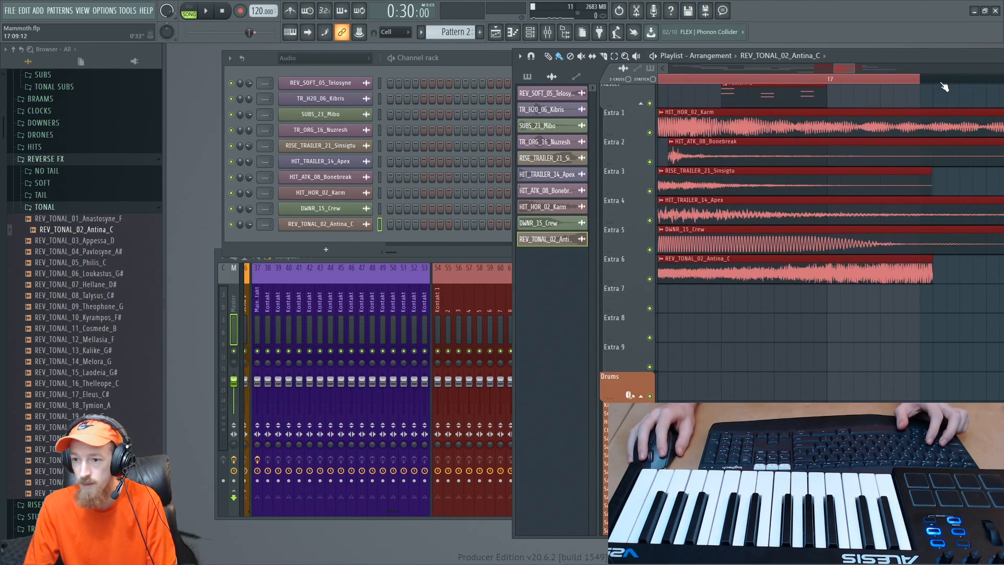
scroll(945, 87, "down", 4)
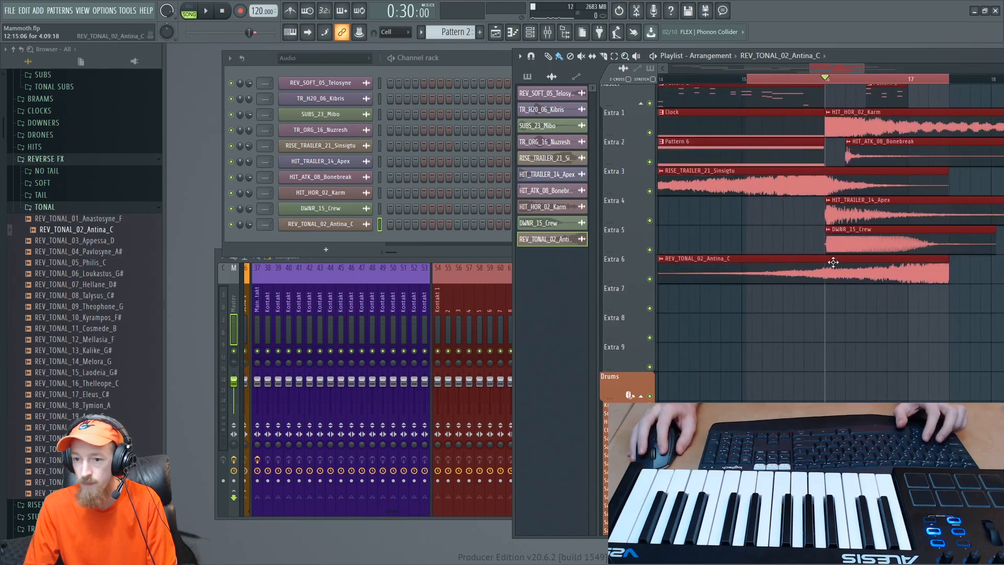
scroll(833, 262, "down", 1)
double_click(833, 263)
right_click(484, 210)
left_click(507, 275)
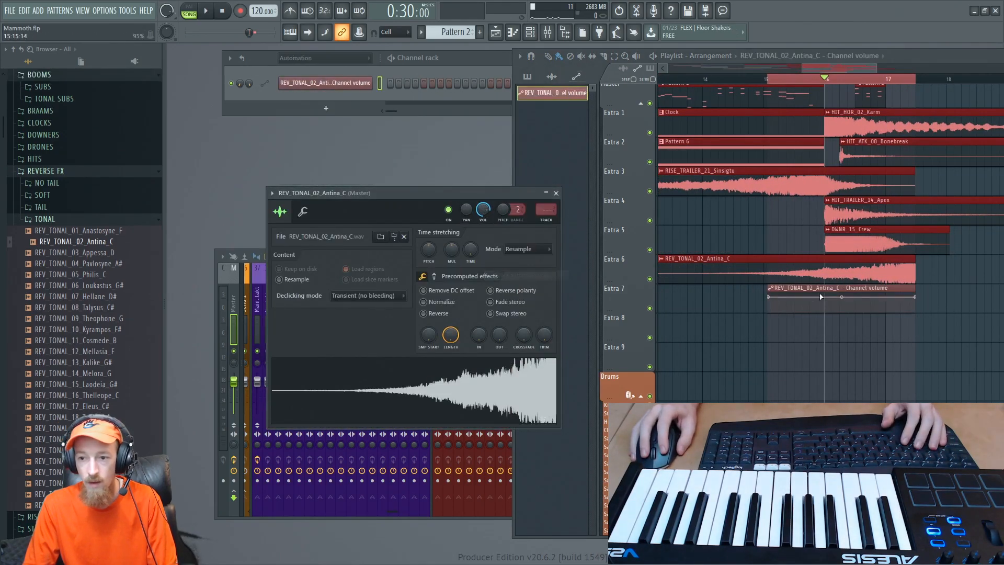
- Shape the REV_TONAL_02_Antina_C volume automation as a curved rise from a low start, play the section and close the channel settings
left_click_drag(769, 297, 769, 319)
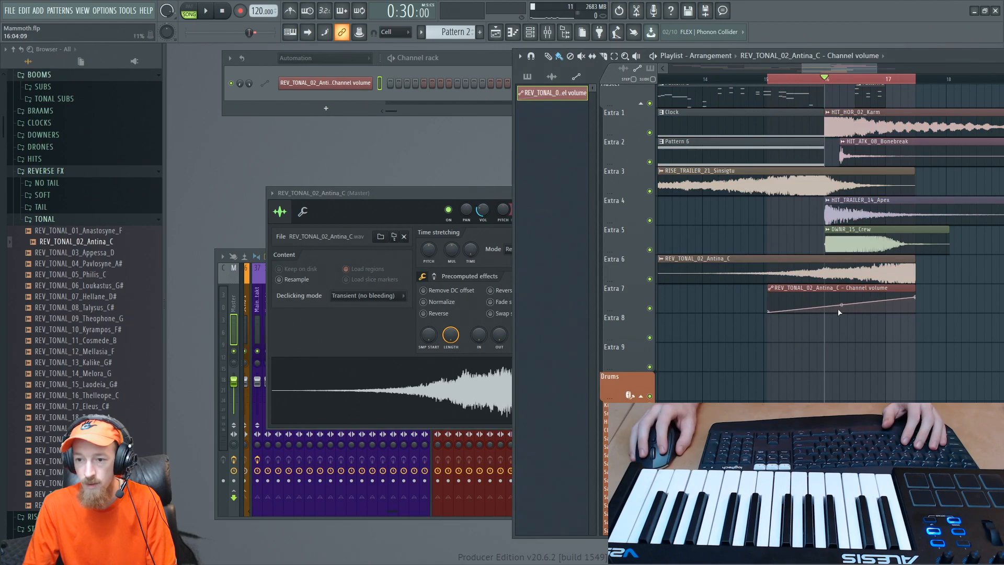
left_click_drag(842, 311, 841, 306)
key("space")
scroll(869, 305, "up", 3)
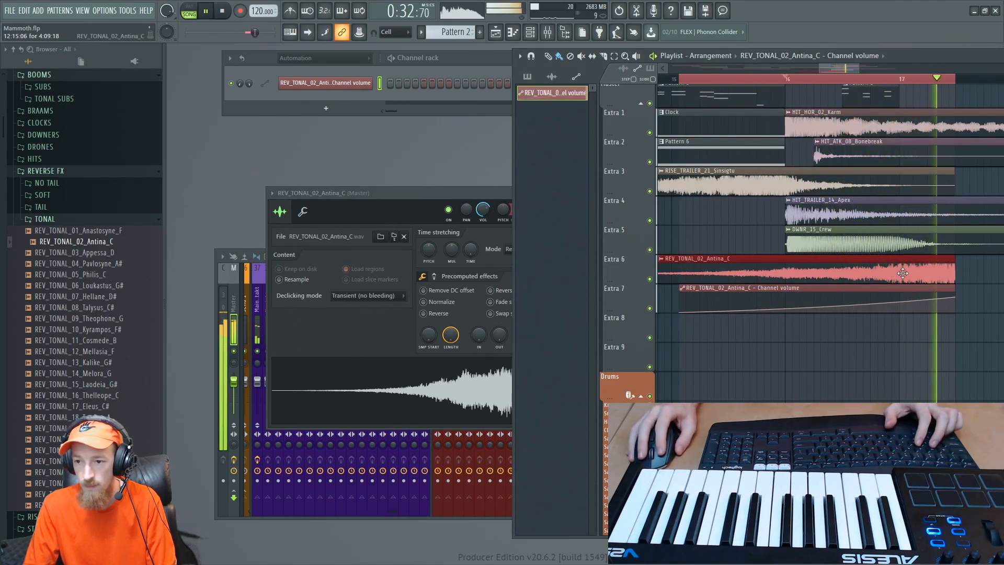
key("space")
left_click(466, 209)
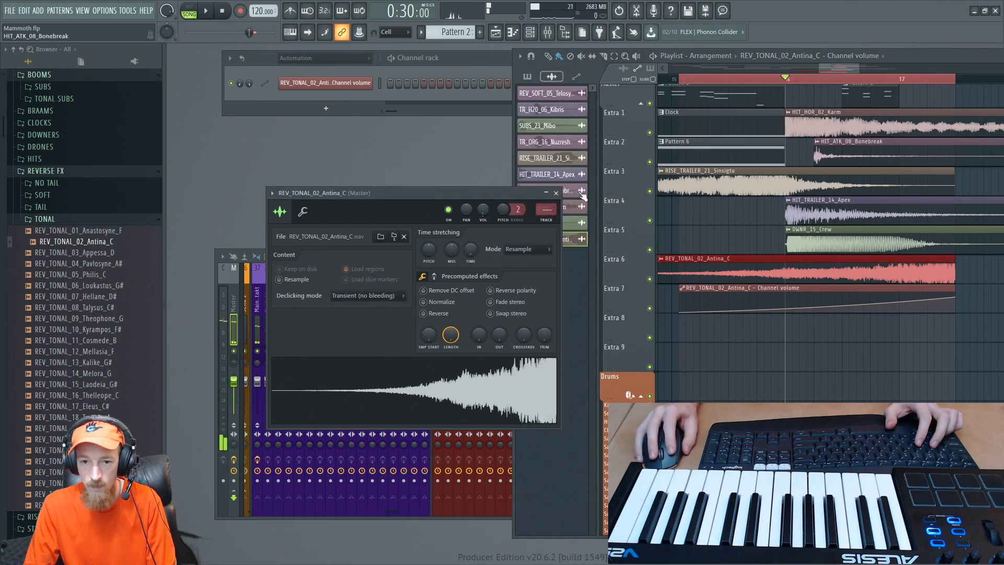
left_click(555, 194)
- Clear the playlist time selection and shift the Playlist window slightly
scroll(815, 198, "down", 3)
left_click(869, 150)
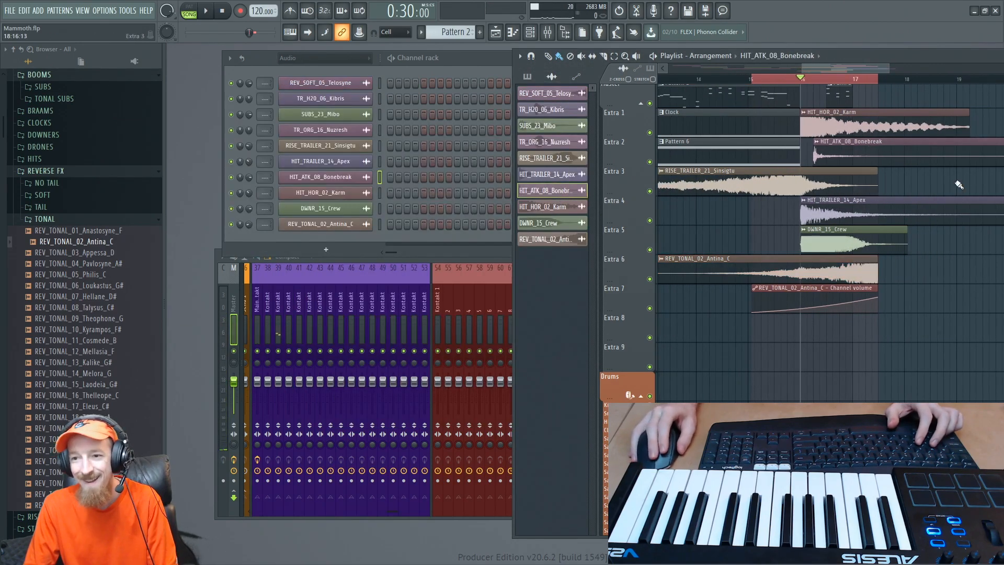
left_click_drag(958, 209, 811, 225)
key("ctrl+d")
left_click_drag(878, 62, 845, 74)
- Duplicate the short Pattern 2 clip on Master to 17:09, slip its contents to a different part of the melody and play it
scroll(859, 199, "up", 1)
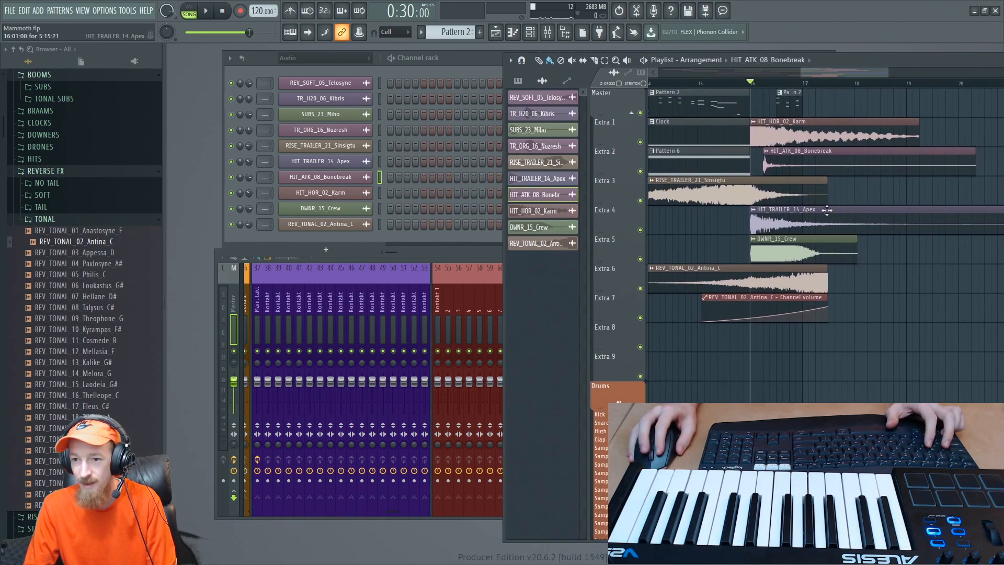
scroll(786, 200, "up", 2)
scroll(747, 145, "up", 1)
left_click_drag(730, 109, 796, 101)
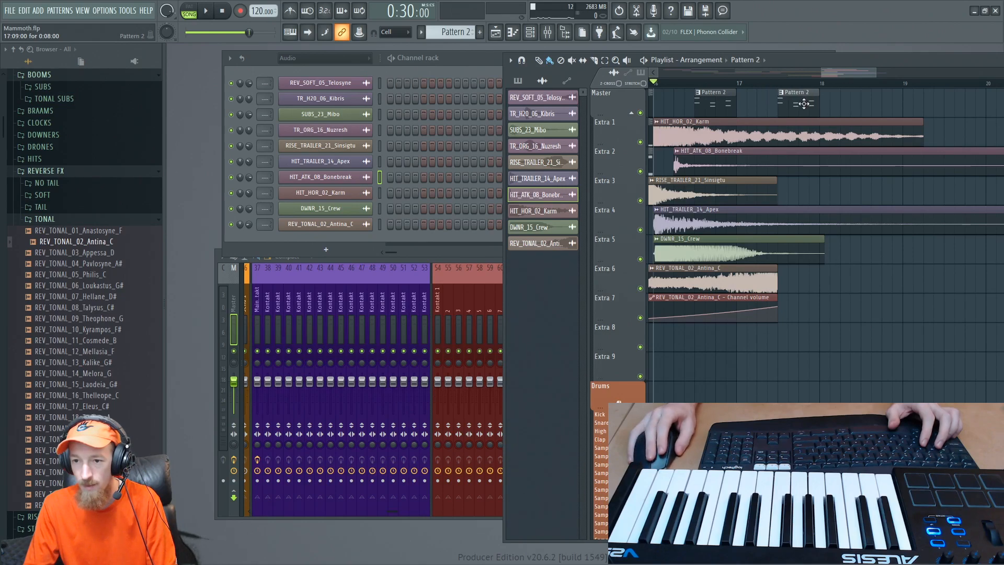
right_click(830, 121)
left_click(843, 208)
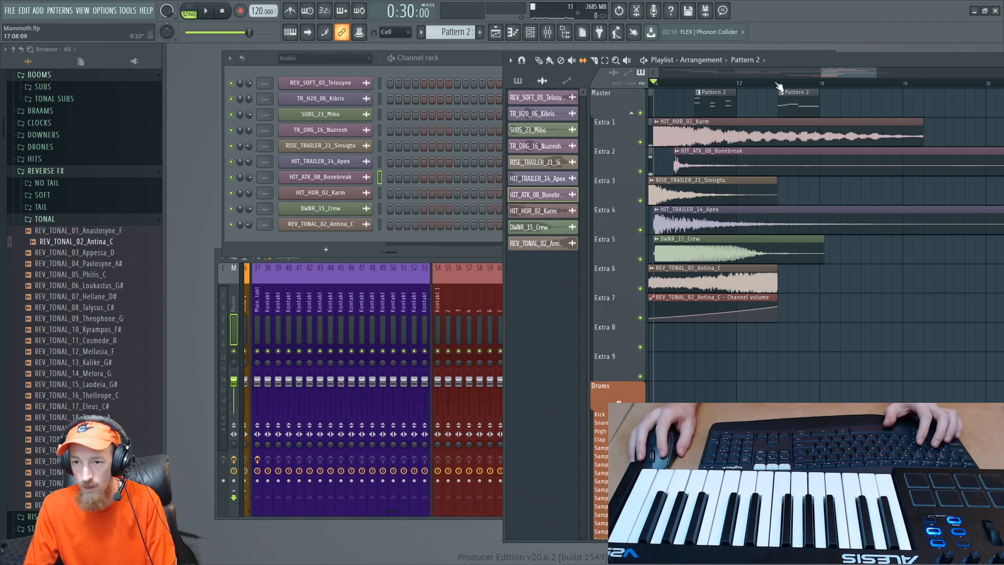
key("space")
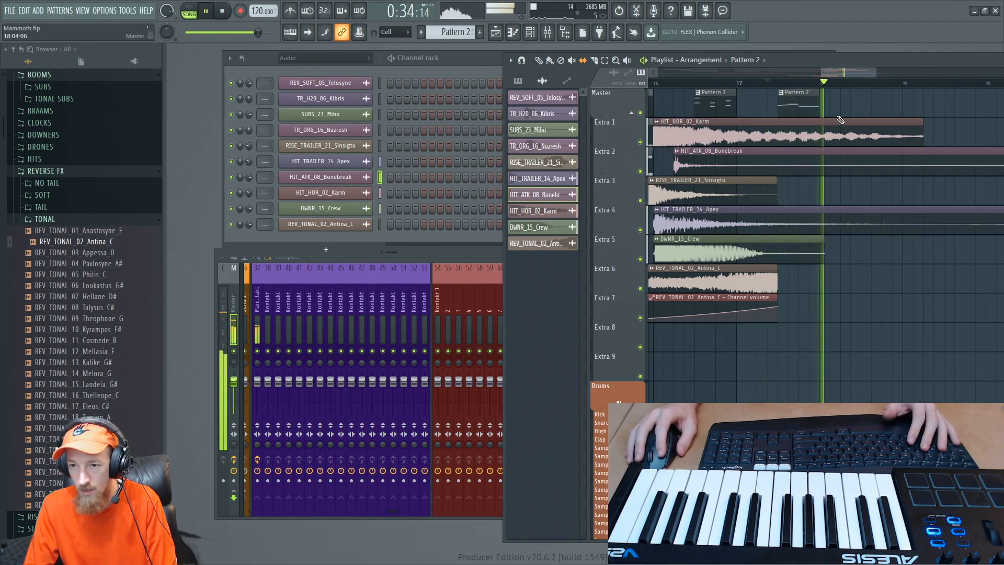
key("space")
- Leave the REVERSE FX samples and audition stutters from STUTT_13_Gayori to STUTT_17_Hyonori in the DENSITY WAV library
scroll(702, 196, "down", 3)
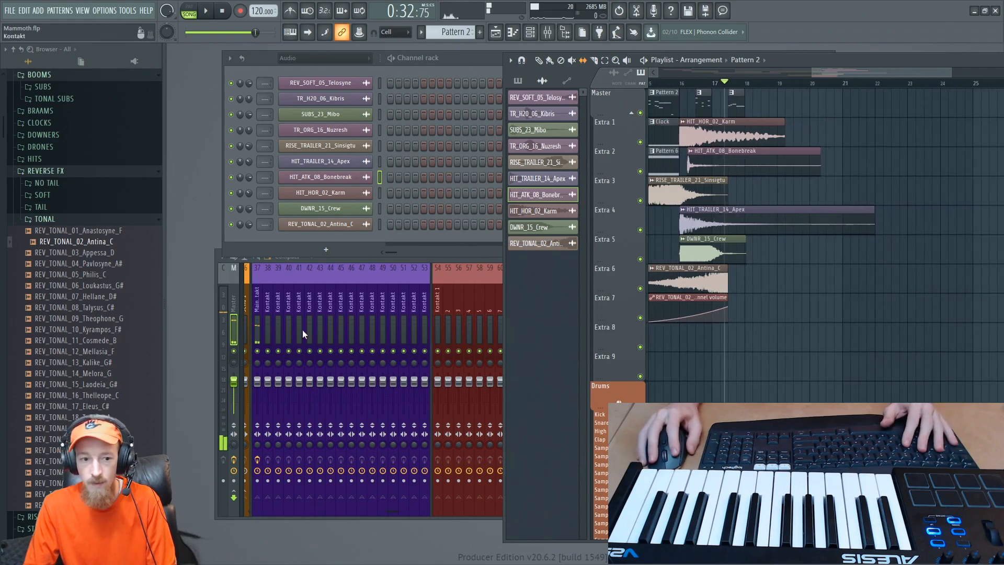
left_click(99, 219)
left_click(67, 173)
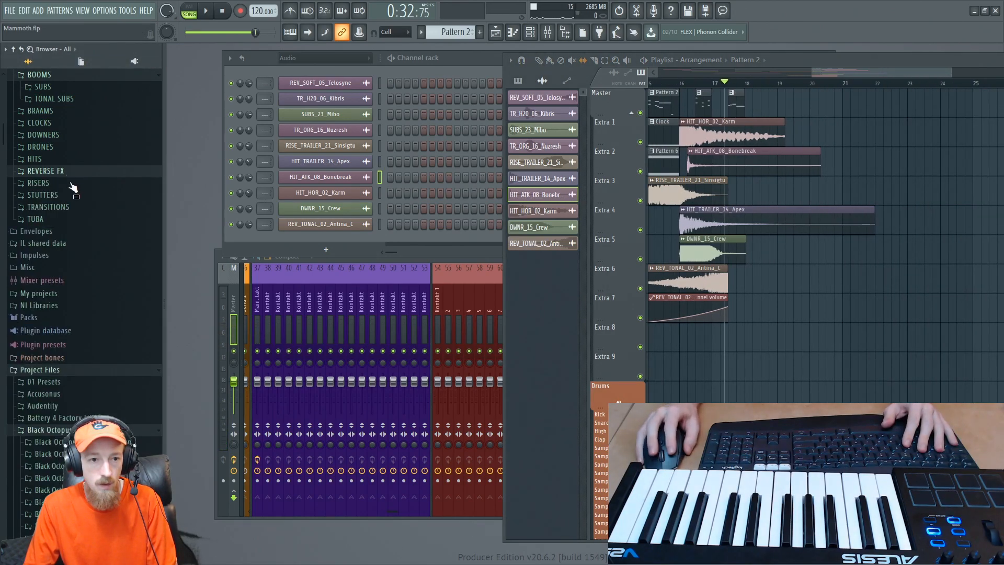
scroll(74, 176, "up", 4)
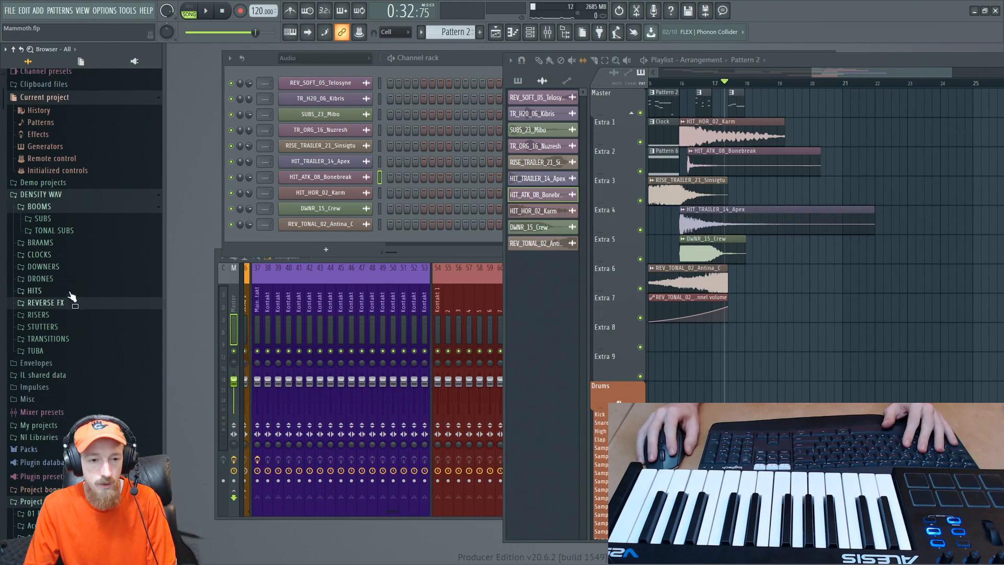
left_click(60, 198)
left_click(60, 199)
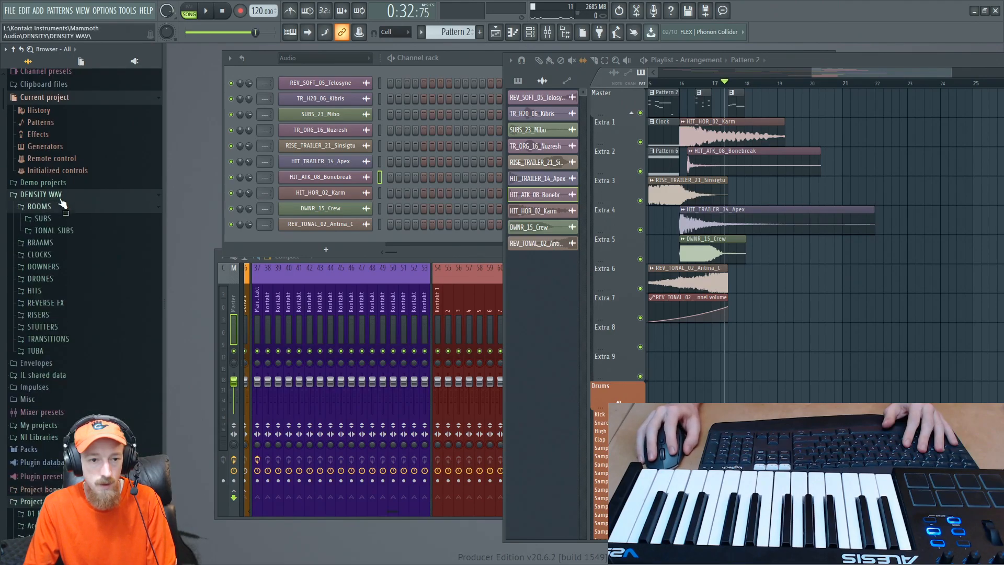
left_click(61, 328)
left_click(78, 341)
left_click(76, 363)
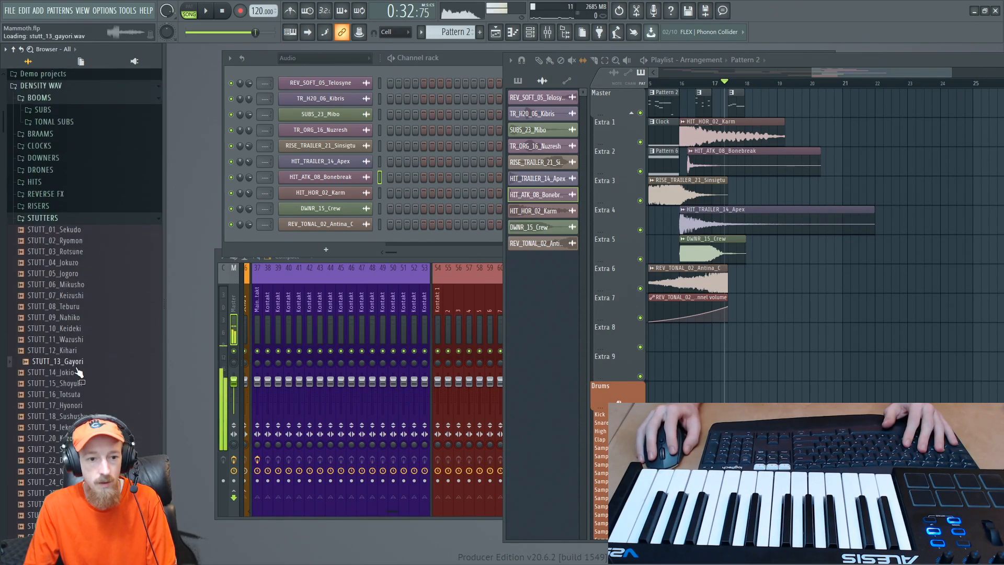
left_click(72, 384)
left_click(74, 394)
left_click(72, 406)
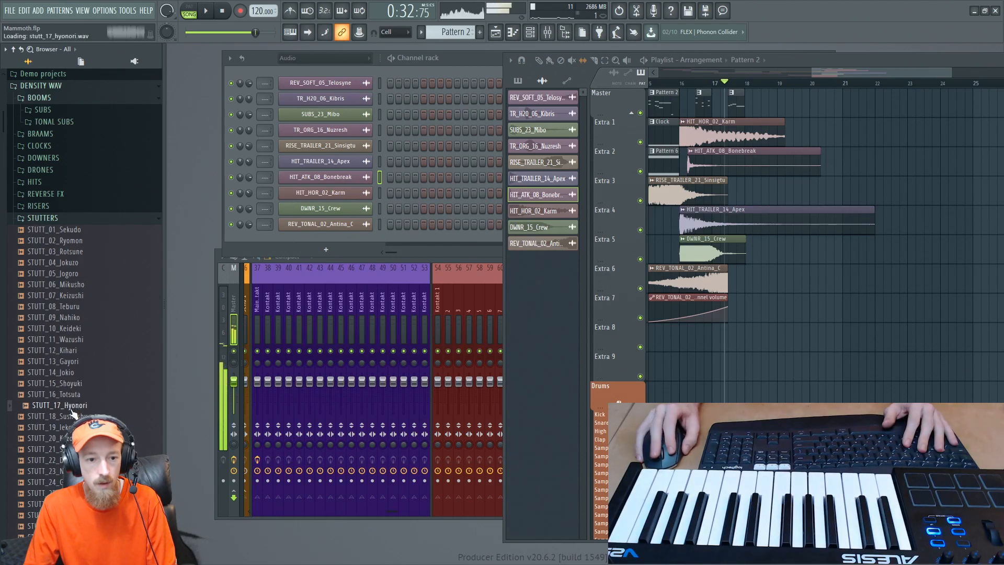
- Audition STUTT_23_Nichiyo and place it on Extra 8 at 17:07
scroll(114, 343, "down", 4)
scroll(115, 346, "down", 2)
left_click(76, 273)
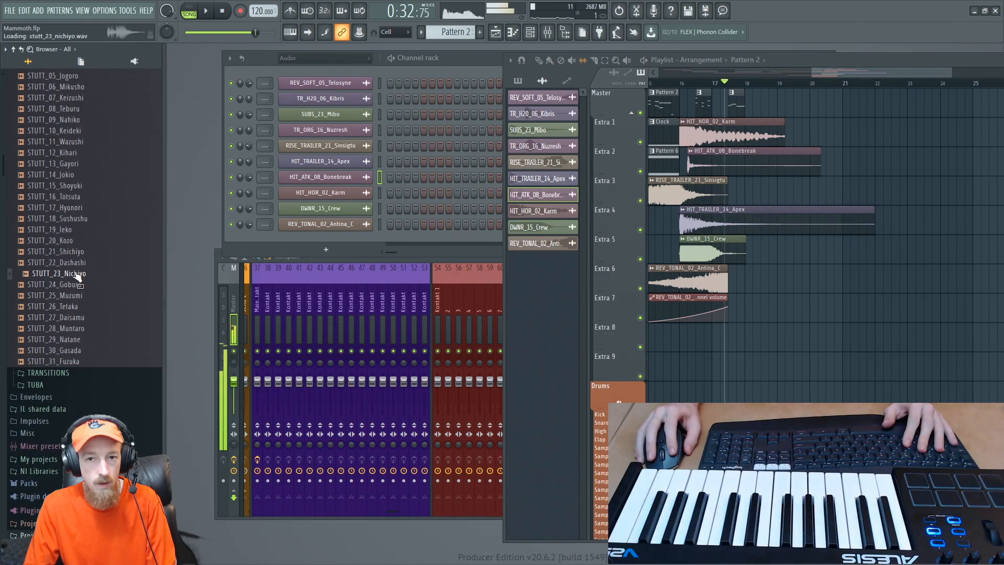
left_click_drag(66, 281, 768, 342)
- Slice the STUTT_23_Nichiyo clip at bar 18, delete the part after the cut and play the section
scroll(772, 341, "up", 2)
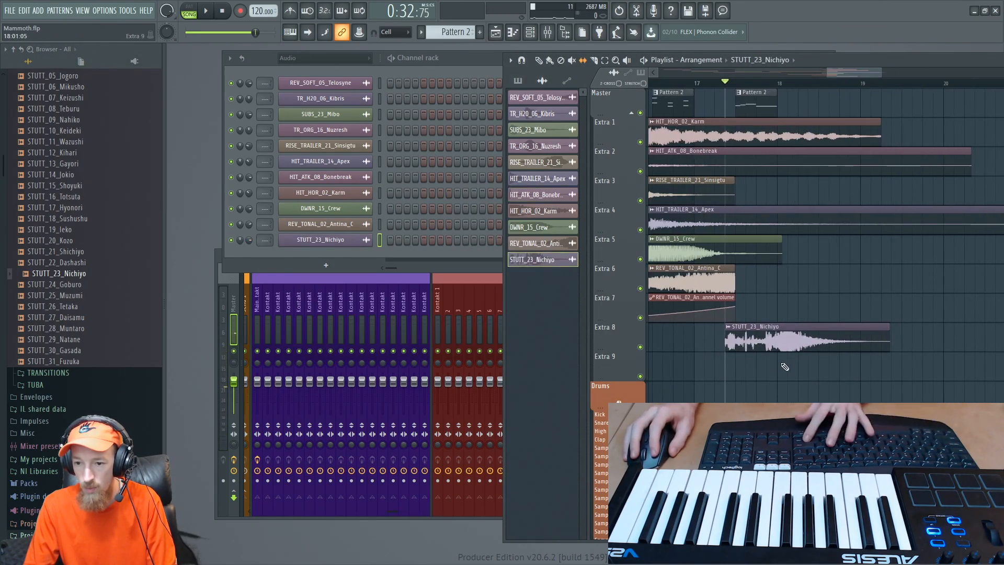
left_click_drag(779, 328, 787, 316)
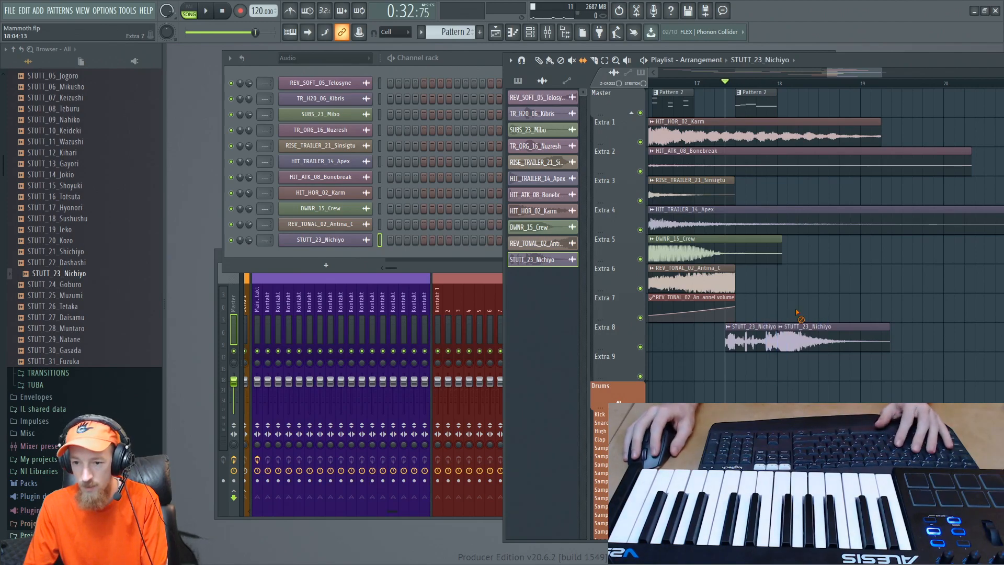
right_click(798, 328)
key("space")
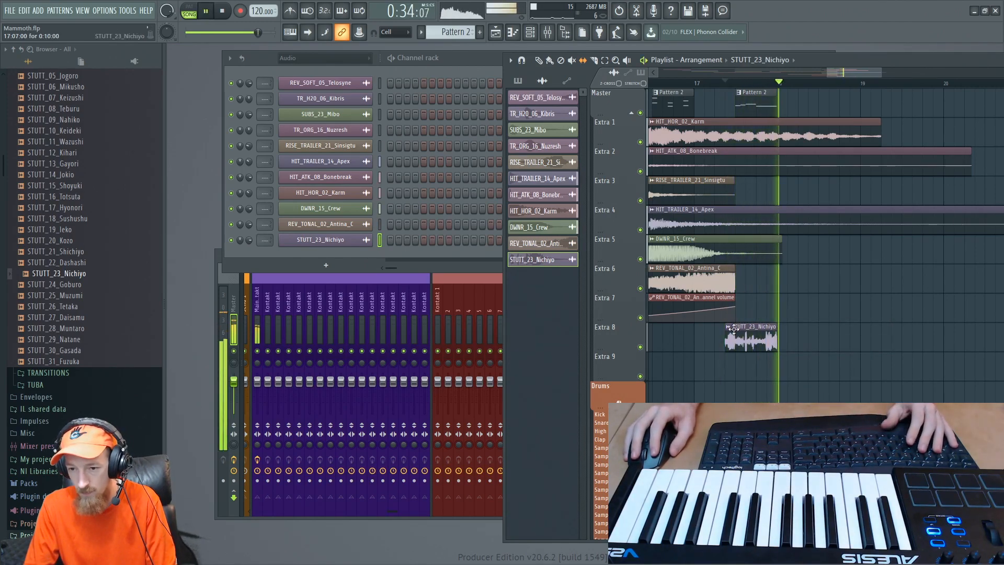
key("space")
- Audition more stutters, including STUTT_28_Muntaro, STUTT_06_Mikusho, STUTT_05_Jogoro and STUTT_03_Rotsune, then collapse the STUTTERS folder
left_click(65, 309)
left_click(73, 328)
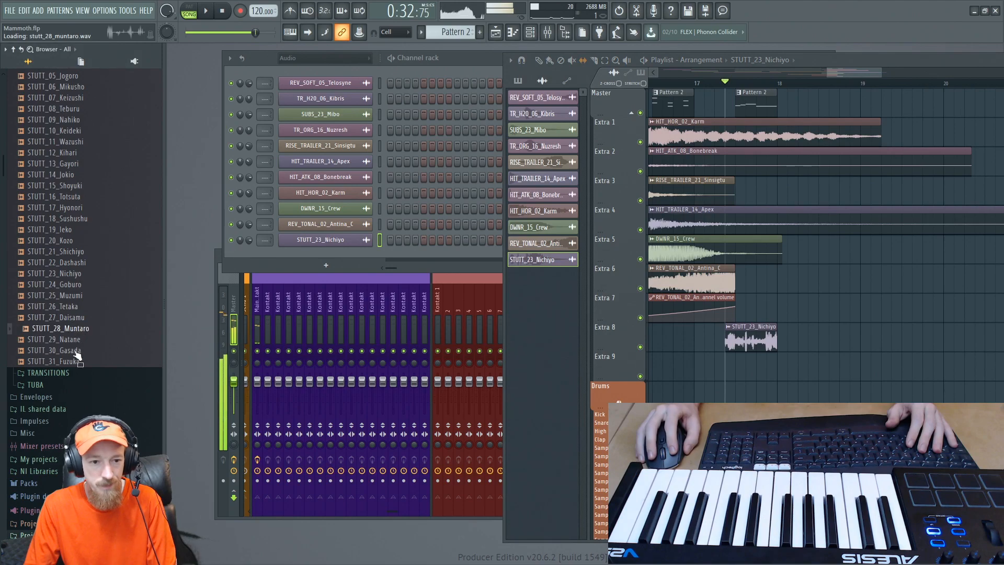
left_click(74, 352)
scroll(89, 209, "up", 5)
left_click(74, 285)
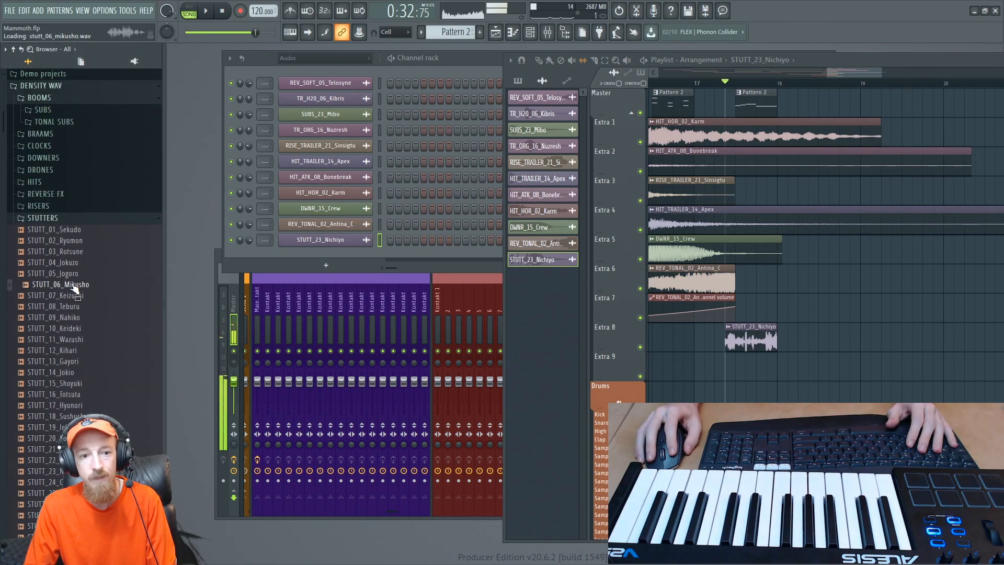
left_click(79, 274)
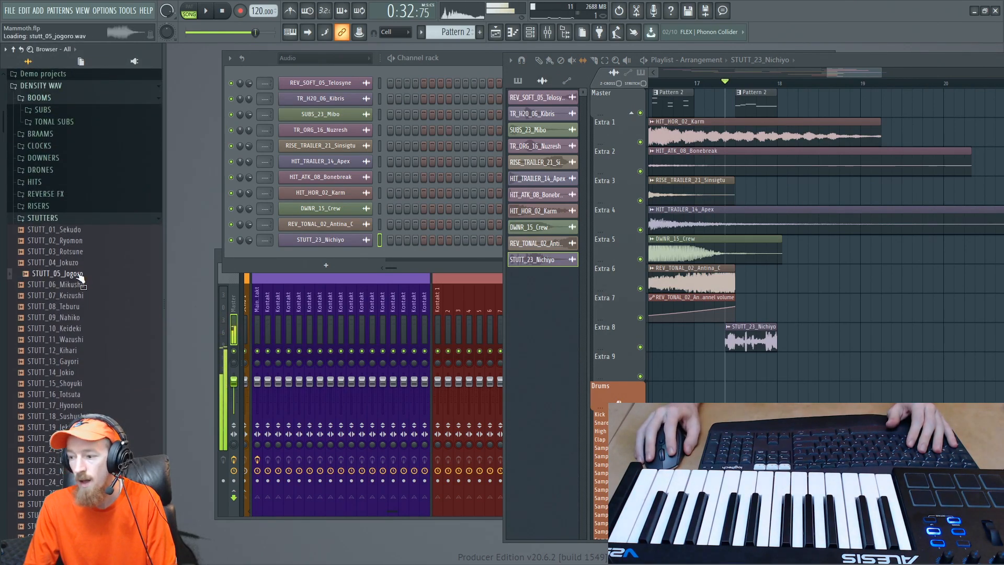
left_click(84, 263)
left_click(74, 252)
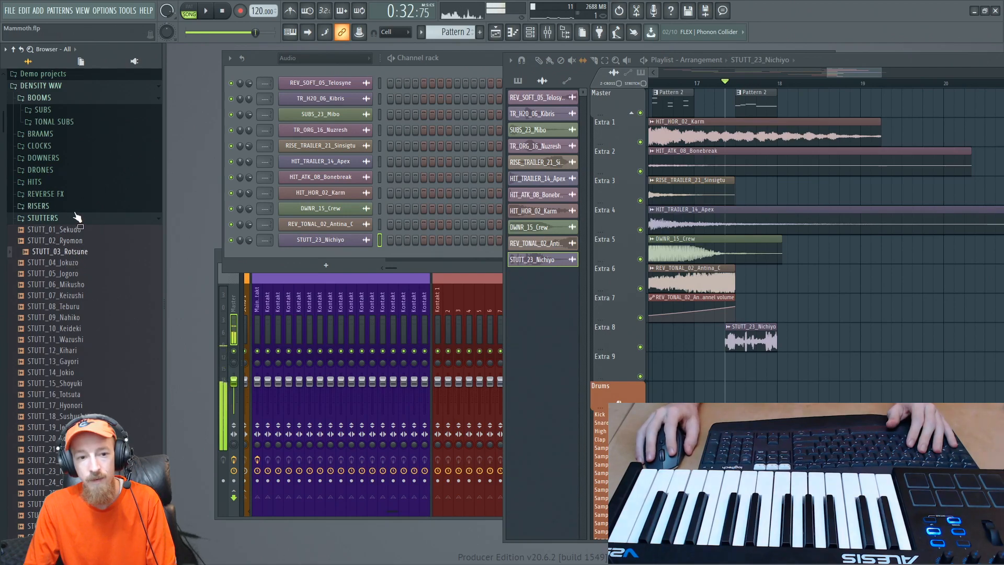
left_click(59, 219)
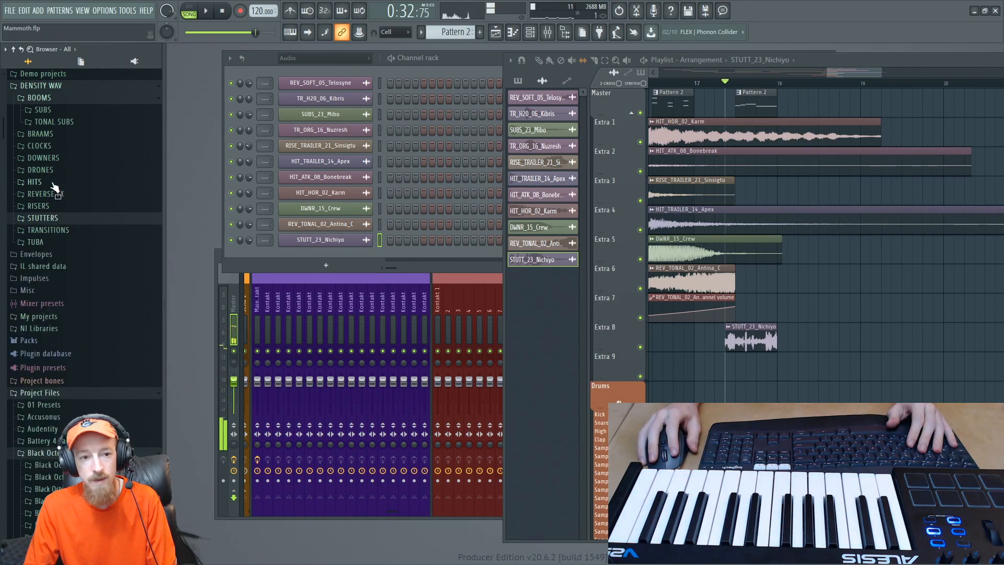
scroll(42, 197, "up", 4)
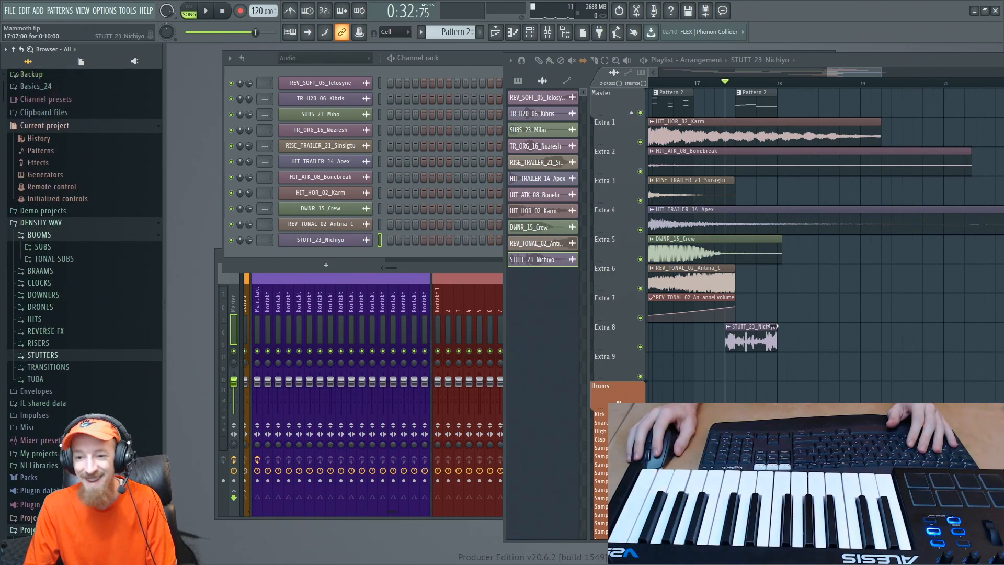
scroll(61, 293, "down", 4)
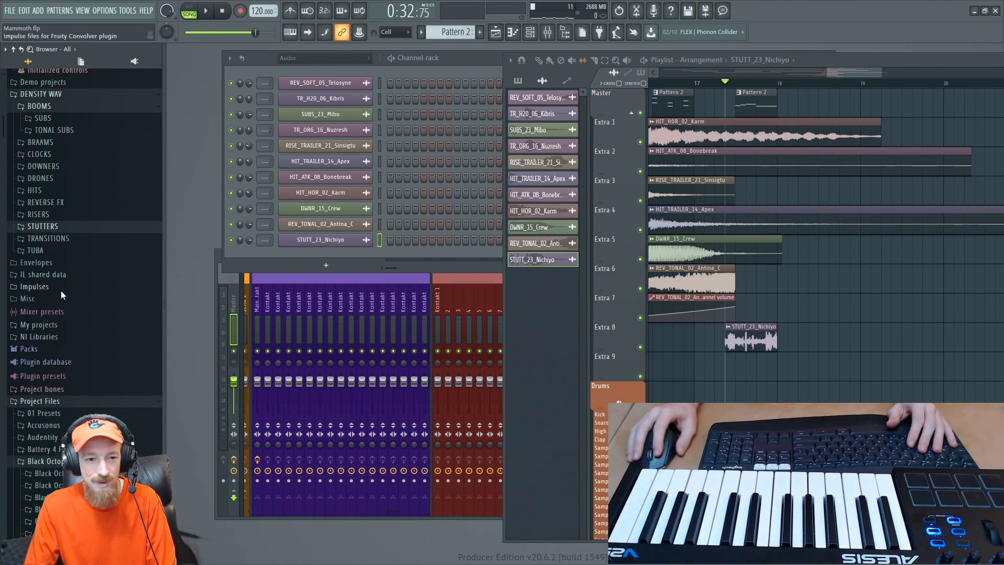
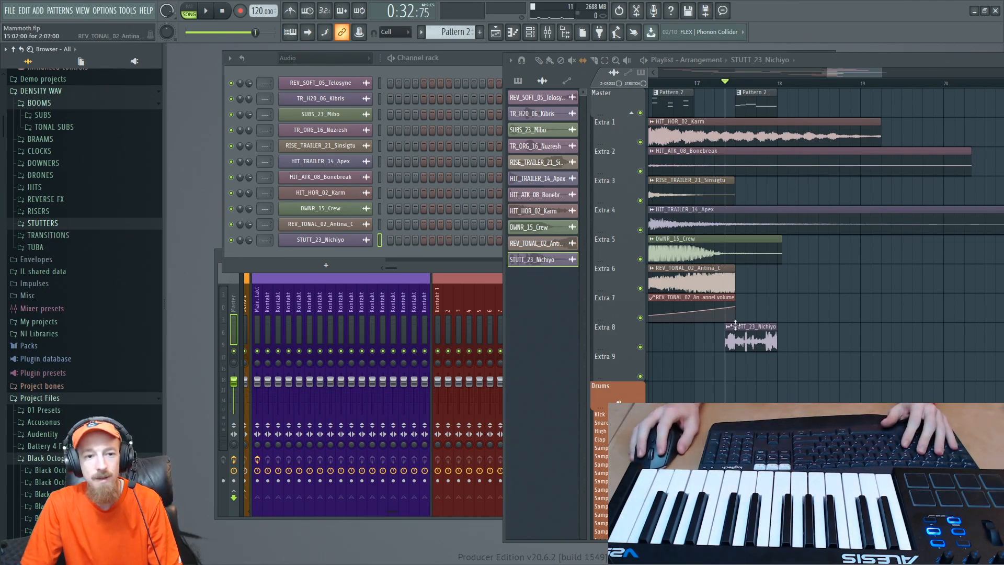
- Delete the STUTT_23_Nichiyo clip from Extra 8 and play the section from bar 16
right_click(769, 334)
scroll(759, 311, "down", 3)
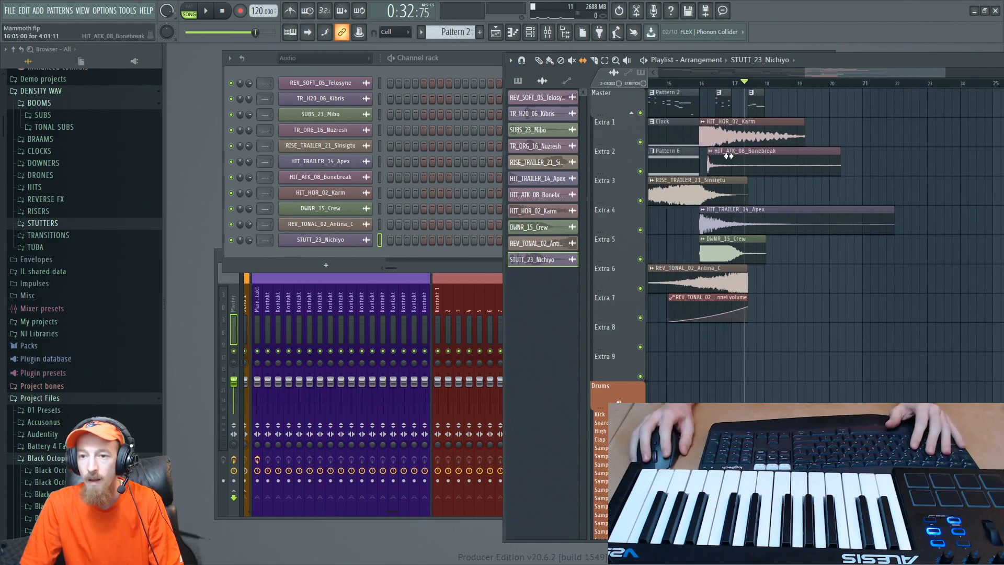
left_click(703, 77)
key("space")
scroll(757, 208, "up", 2)
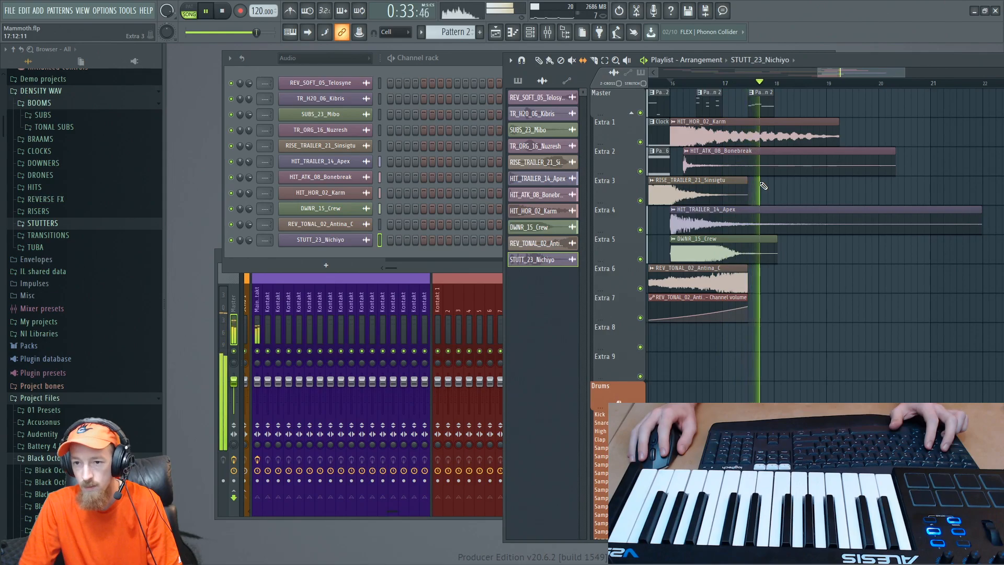
key("space")
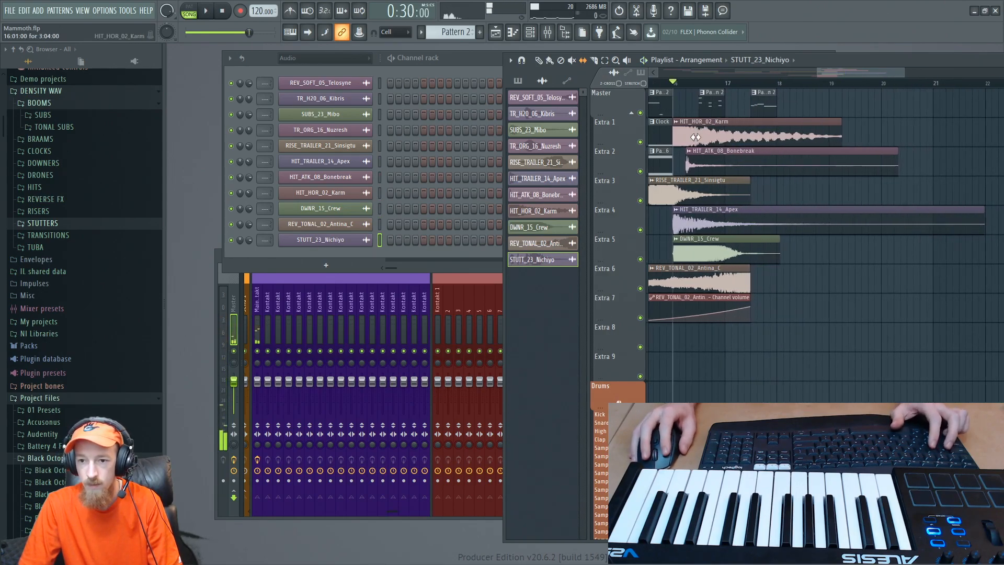
- Open the EXPERIMENTAL hits in the DENSITY WAV library, audition HIT_EX_11_Graesen and stop playback
left_click(36, 187)
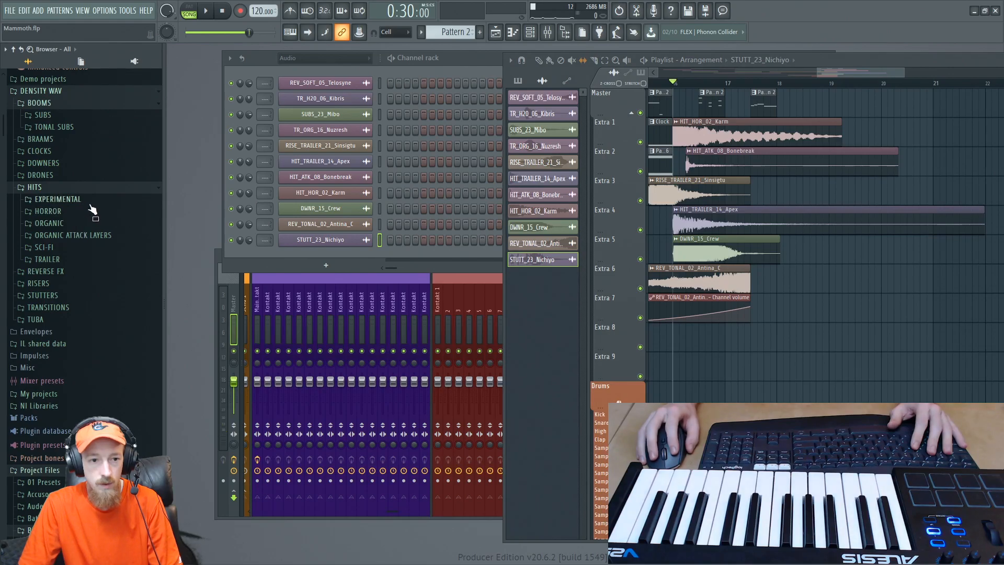
left_click(90, 205)
scroll(107, 229, "down", 4)
left_click(90, 190)
scroll(91, 251, "up", 4)
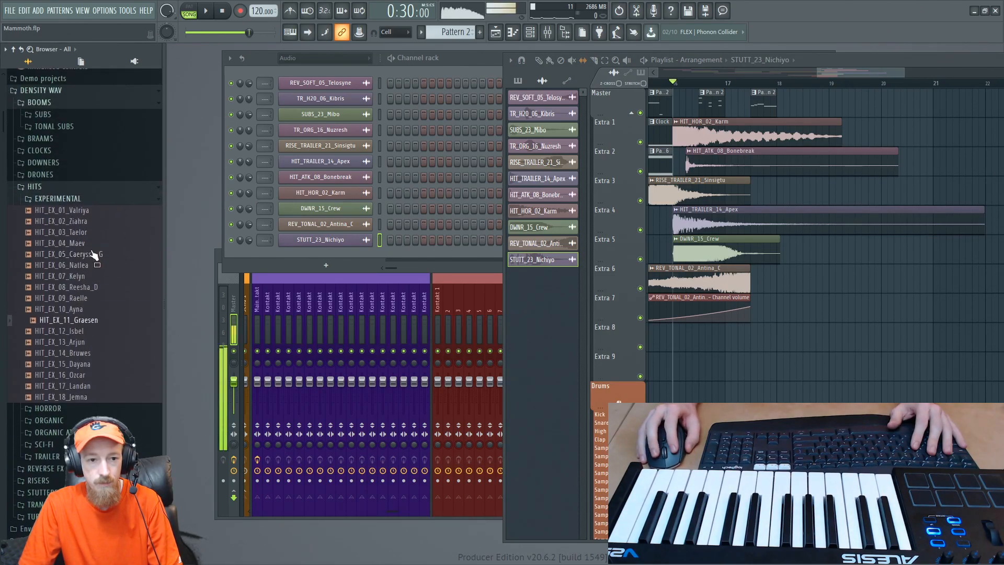
left_click(107, 308)
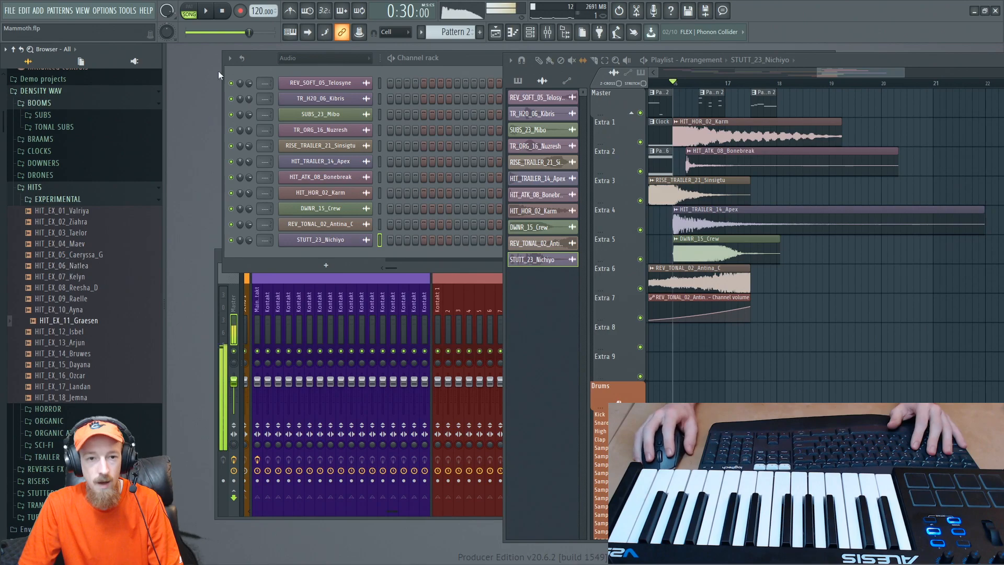
left_click(230, 14)
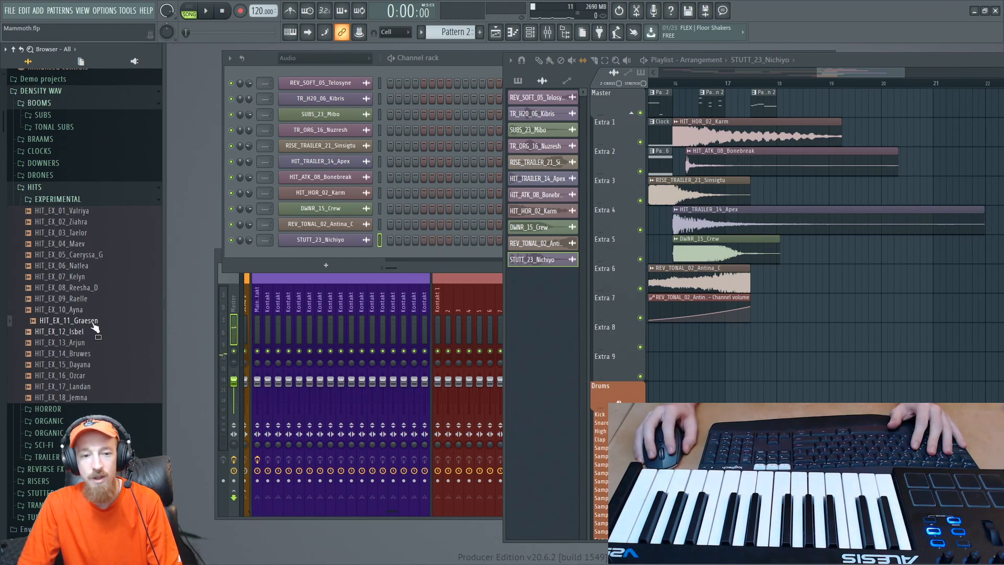
- Audition more experimental hits, including HIT_EX_17_Landan, HIT_EX_07_Kelyn and HIT_EX_03_Taelor
scroll(120, 311, "down", 4)
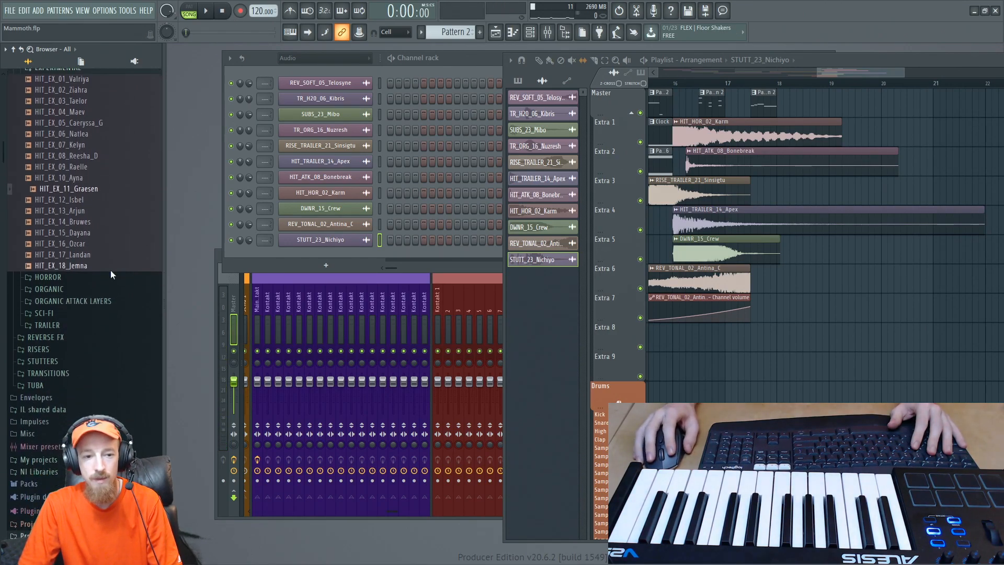
left_click(98, 234)
left_click(86, 256)
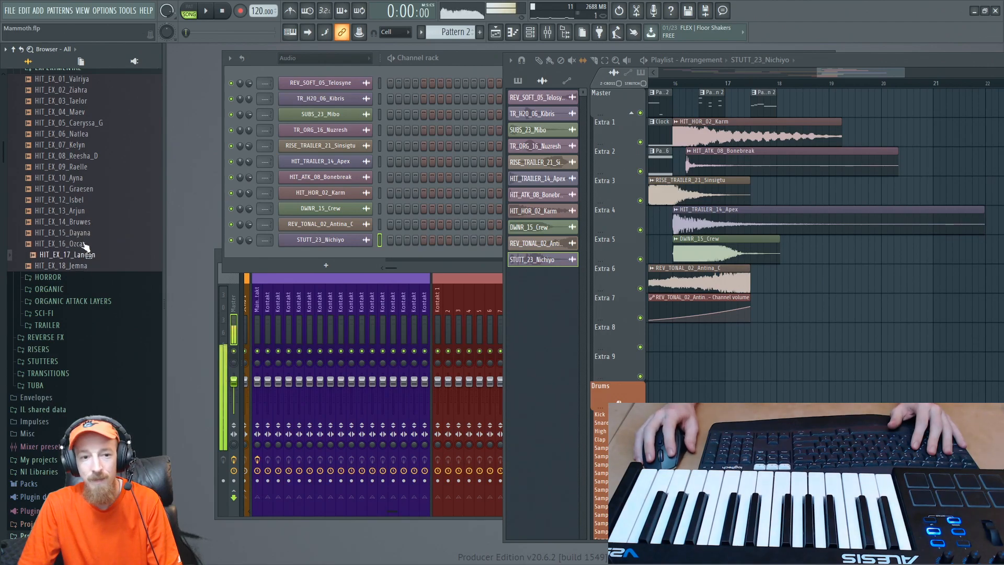
left_click(61, 147)
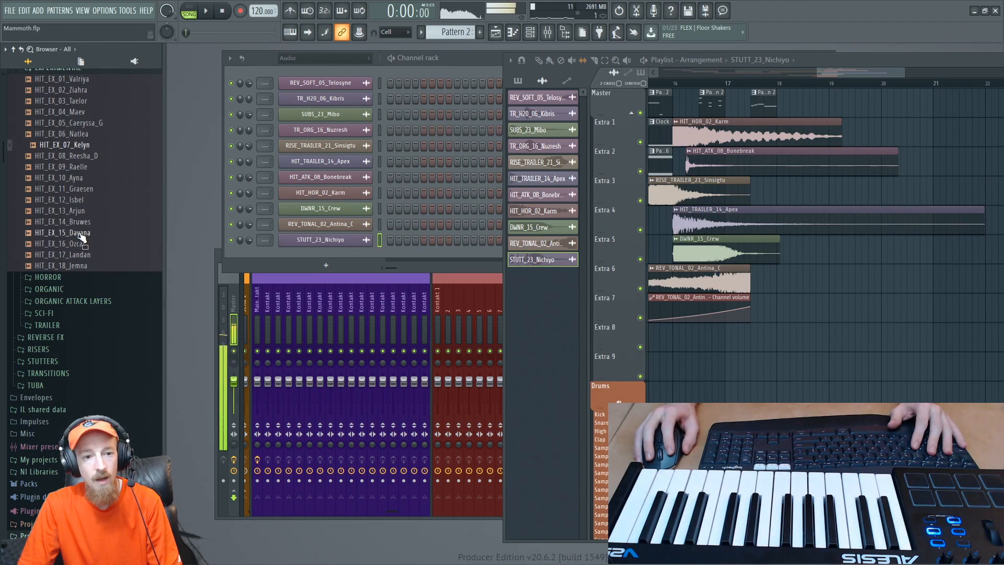
left_click(101, 255)
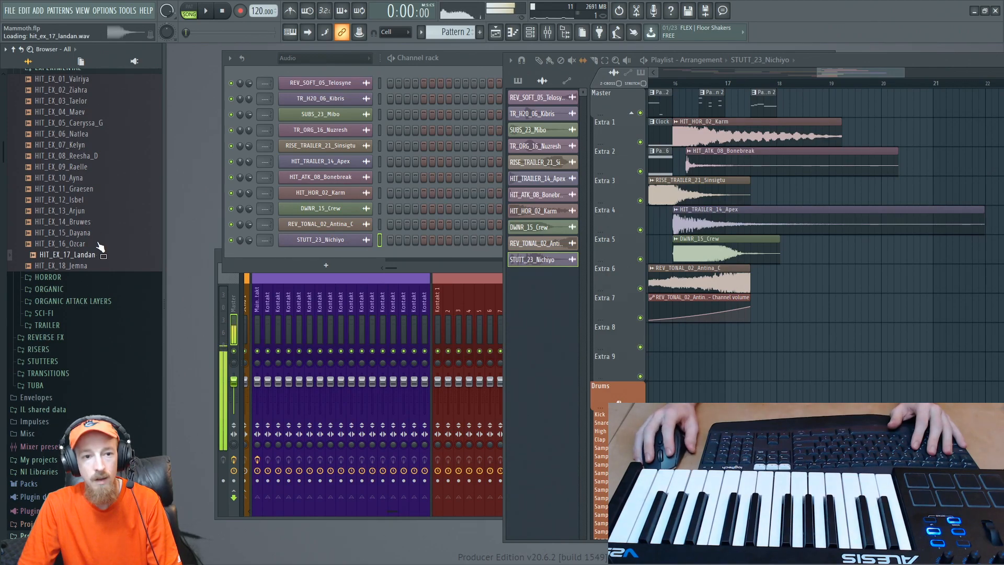
left_click(78, 145)
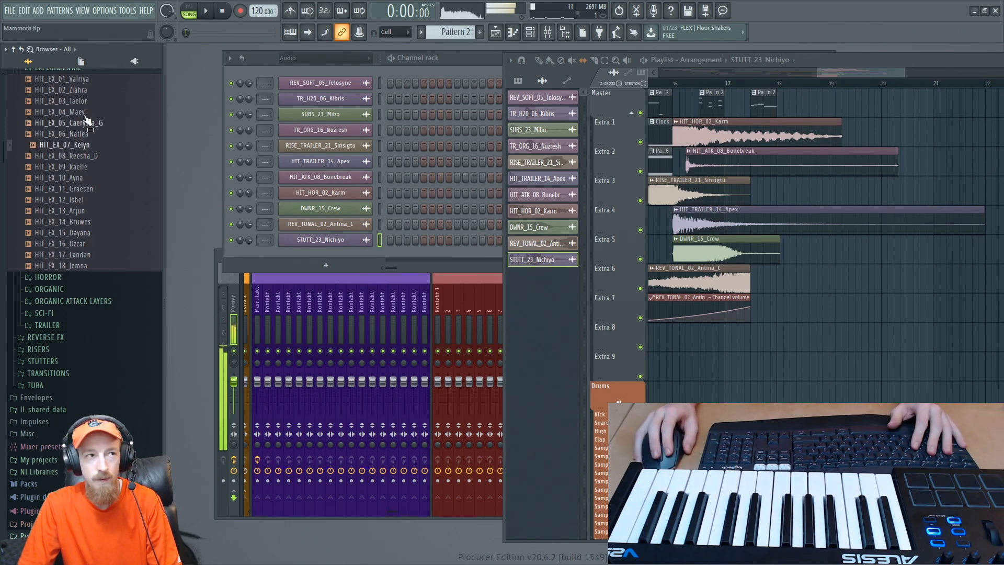
scroll(86, 120, "up", 3)
left_click(91, 246)
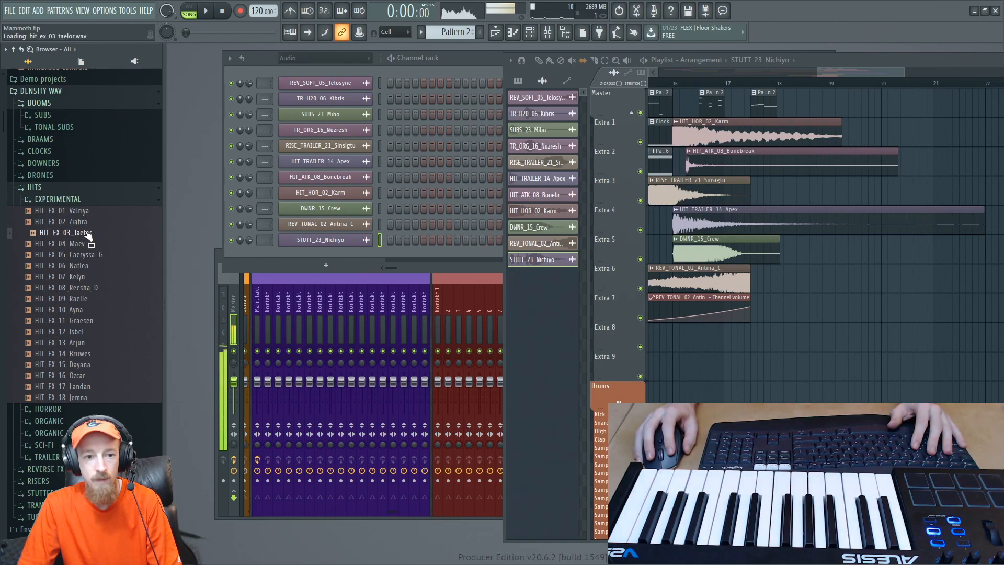
- Switch from the EXPERIMENTAL to the TRAILER hits and audition samples including HIT_TRAILER_27_Adhailt and HIT_TRAILER_29_Minienth
left_click(76, 200)
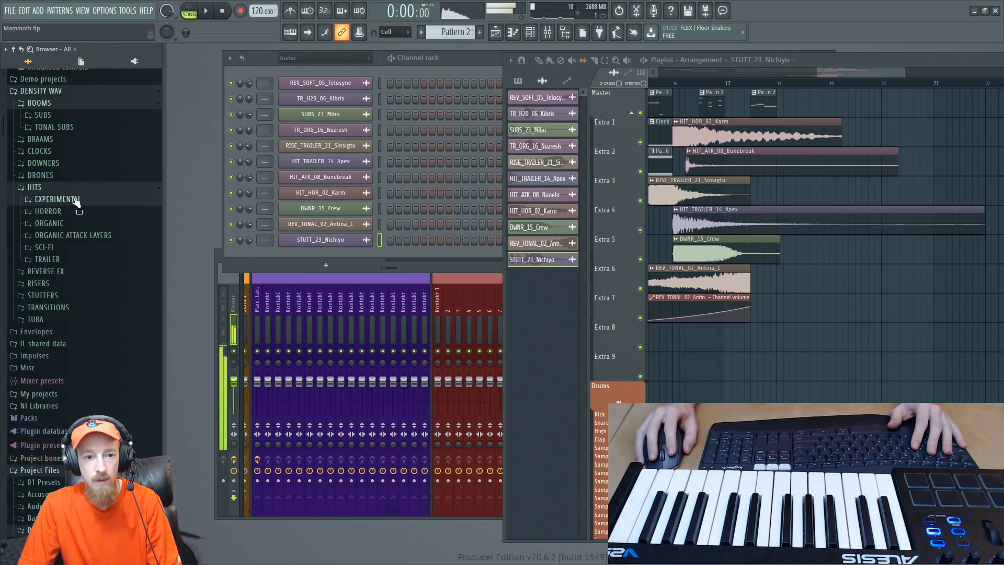
left_click(74, 259)
scroll(86, 224, "down", 3)
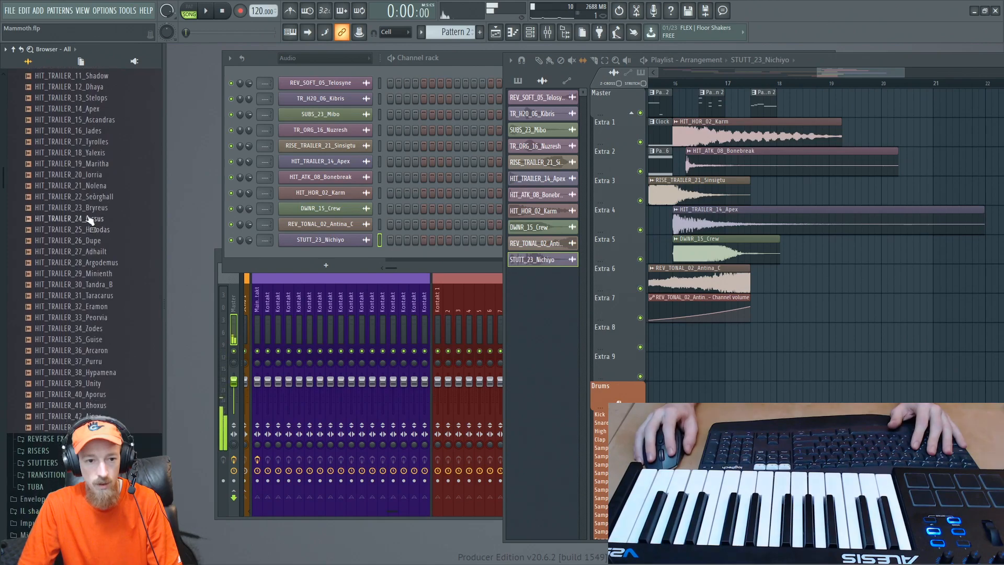
left_click(93, 240)
left_click(89, 252)
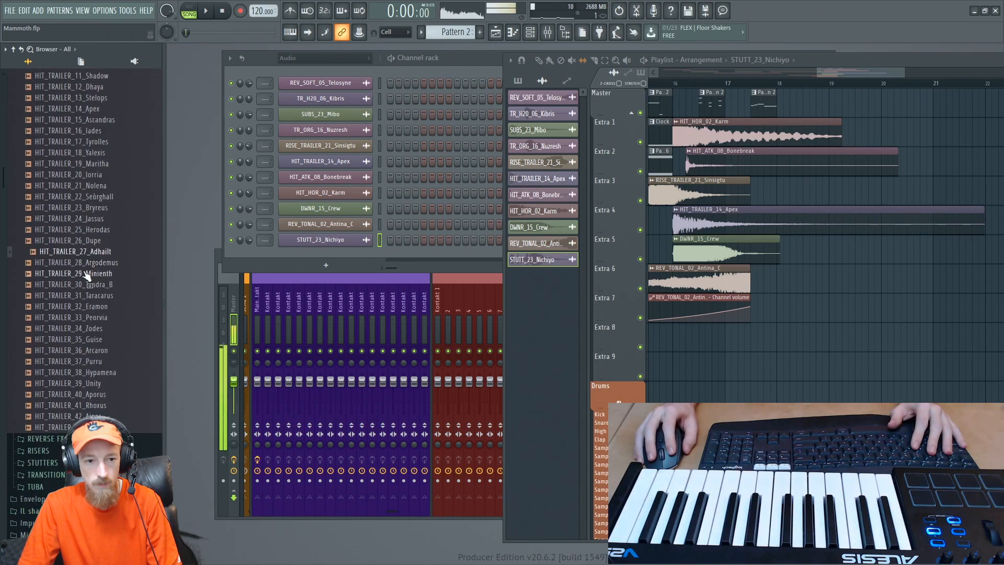
left_click(86, 273)
- Place HIT_TRAILER_29_Minienth on Extra 8 at bar 18 and play the section from bar 16
left_click_drag(131, 277, 861, 324)
scroll(763, 325, "up", 2)
scroll(764, 327, "up", 2)
scroll(703, 84, "down", 5)
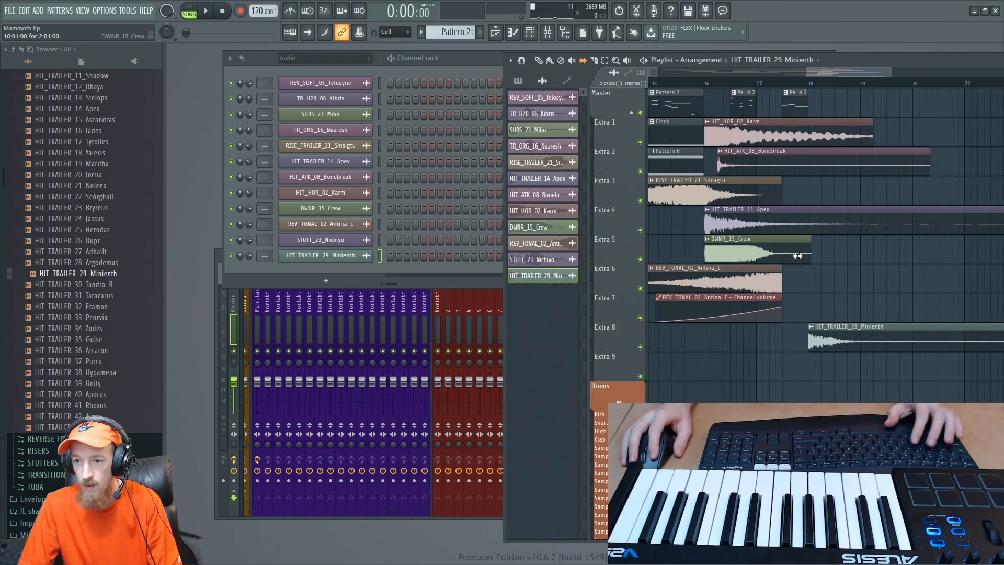
left_click(709, 84)
key("space")
scroll(778, 213, "up", 3)
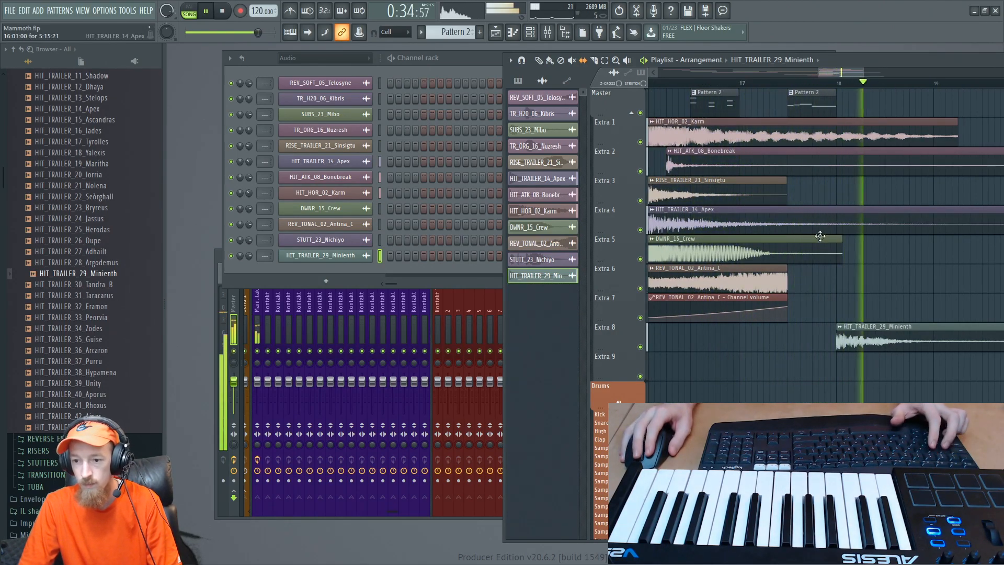
key("space")
- Go back to the beginning of the arrangement and play it from the start
scroll(861, 231, "up", 1)
left_click_drag(861, 230, 809, 326)
scroll(794, 285, "up", 1)
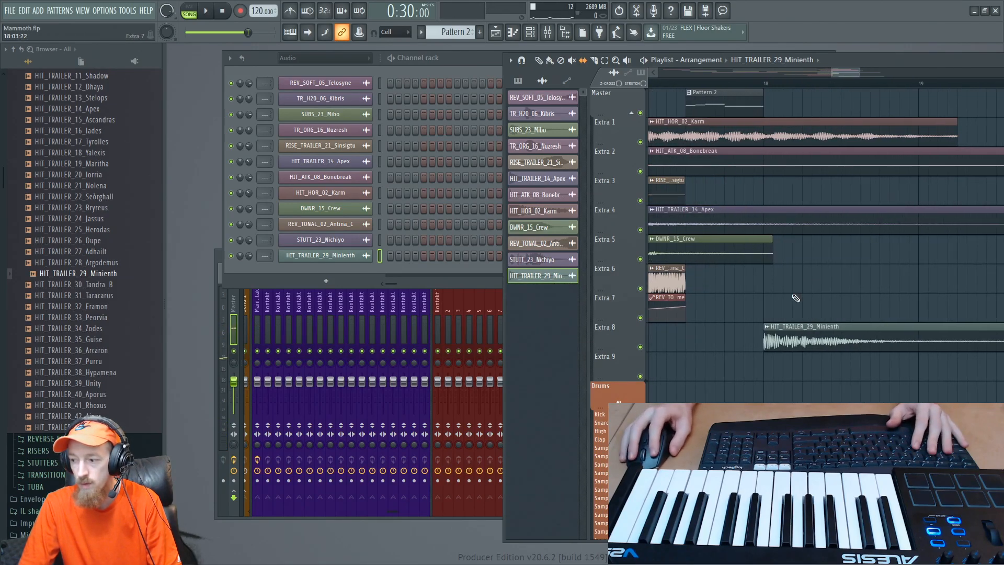
scroll(787, 187, "down", 5)
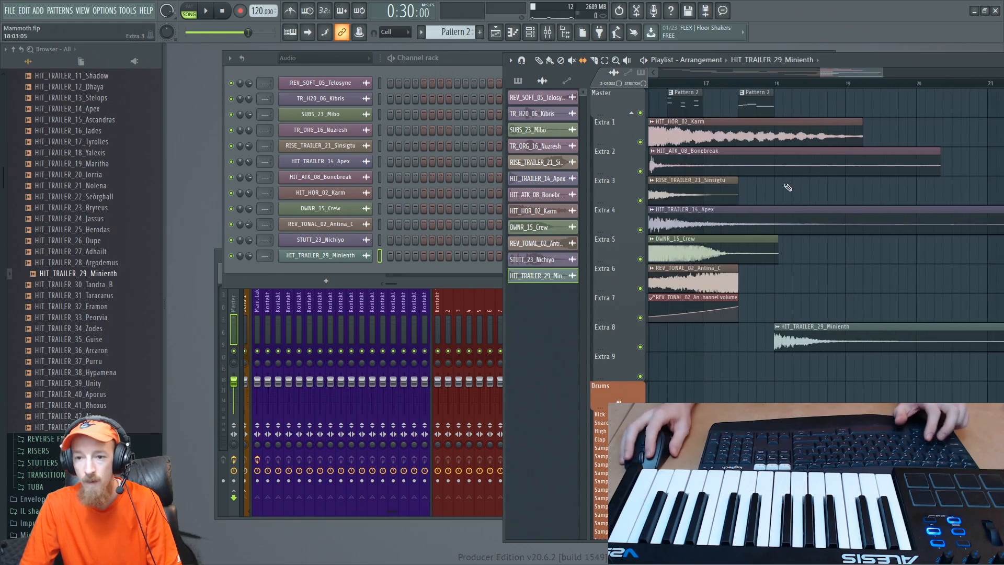
left_click_drag(846, 70, 617, 74)
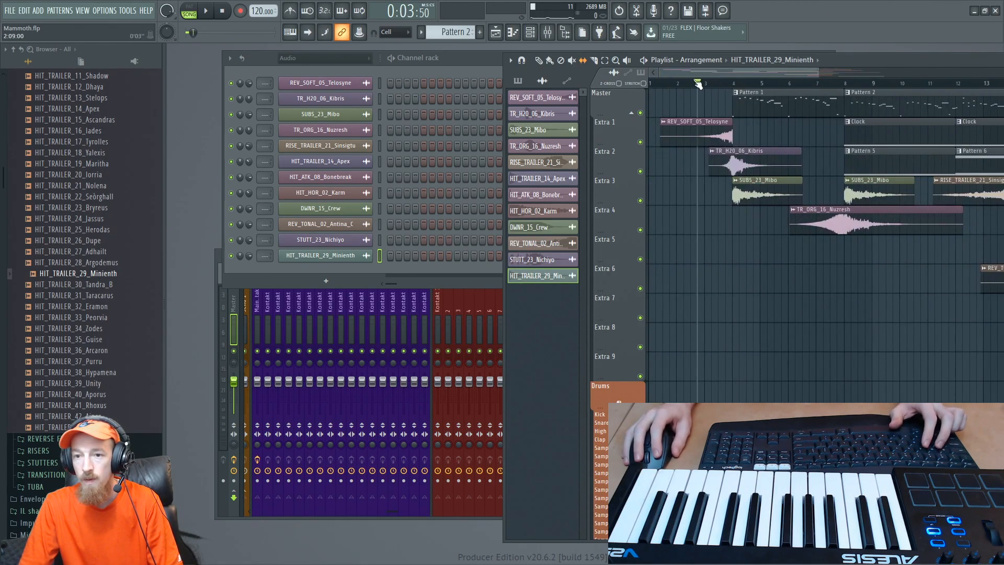
scroll(702, 119, "down", 3)
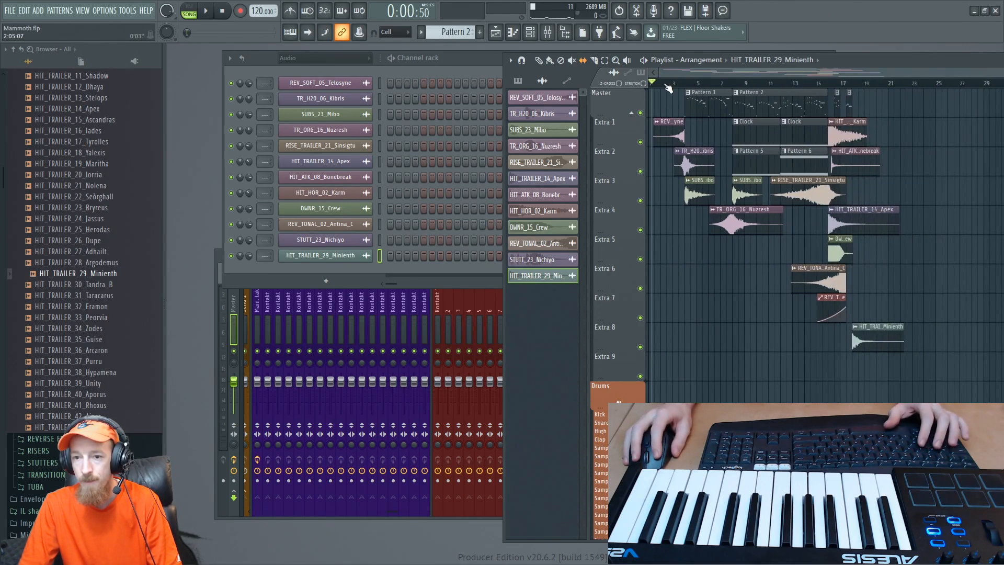
key("space")
scroll(699, 173, "down", 1)
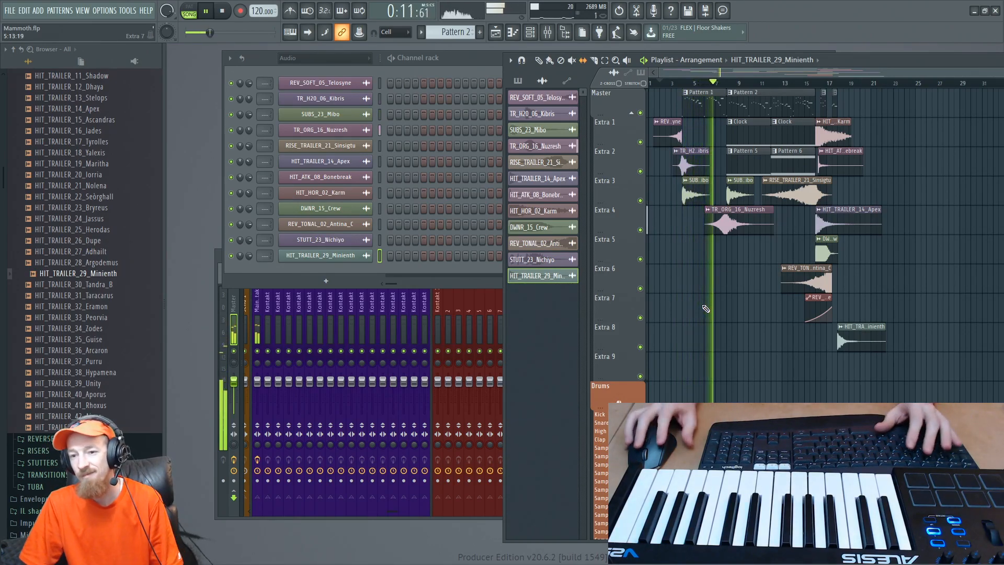
scroll(752, 309, "up", 4)
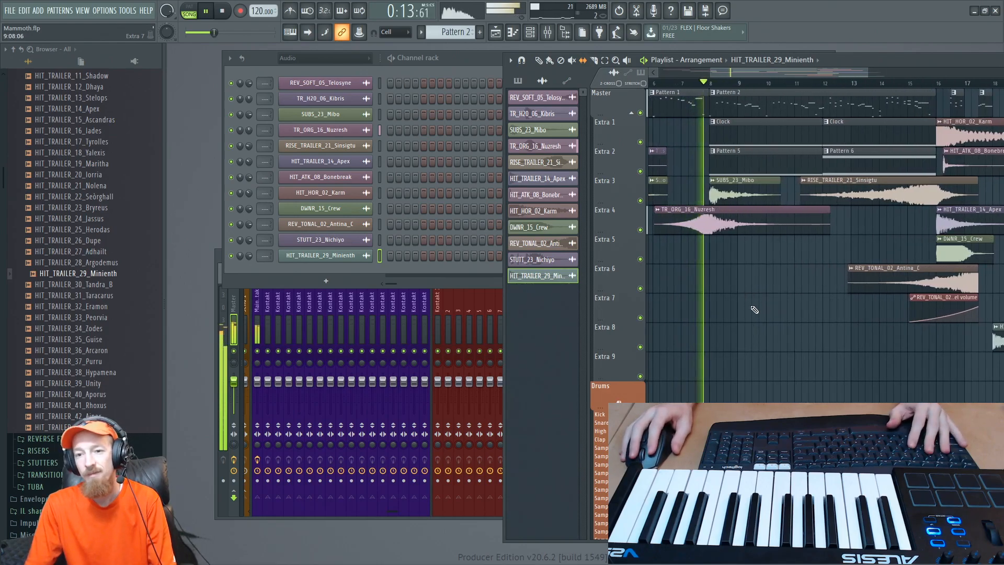
scroll(774, 278, "down", 3)
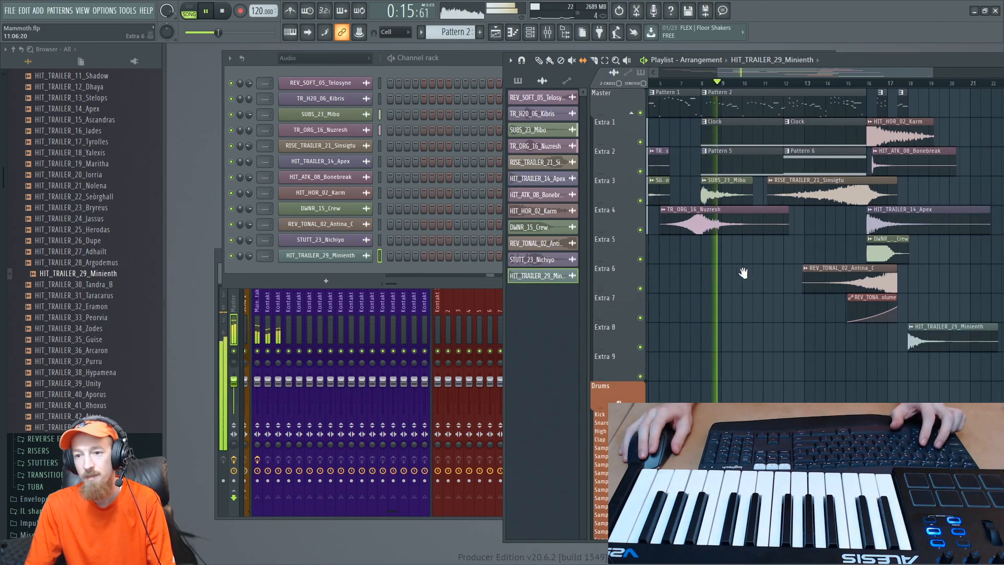
- Copy the Clock clip to Extra 9 at bar 17 while the arrangement plays, and stop playback after bar 17
left_click_drag(679, 126, 867, 364, "shift")
scroll(816, 284, "up", 2)
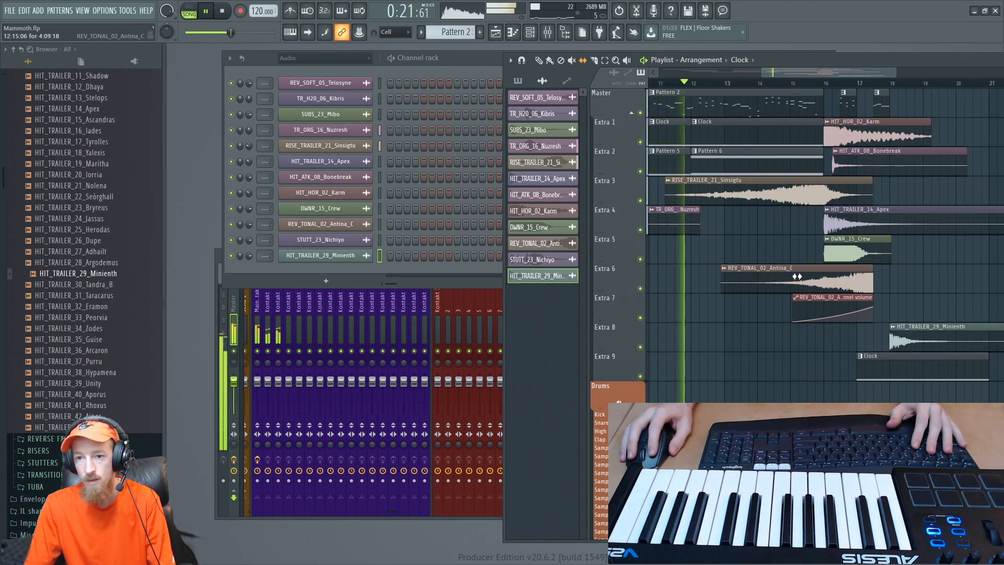
scroll(751, 236, "down", 1)
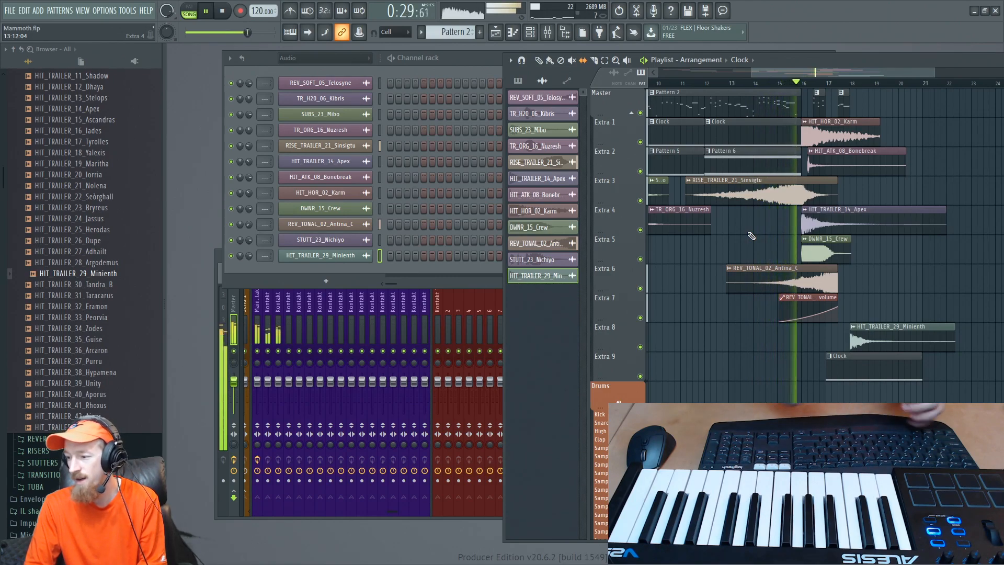
scroll(809, 203, "up", 5)
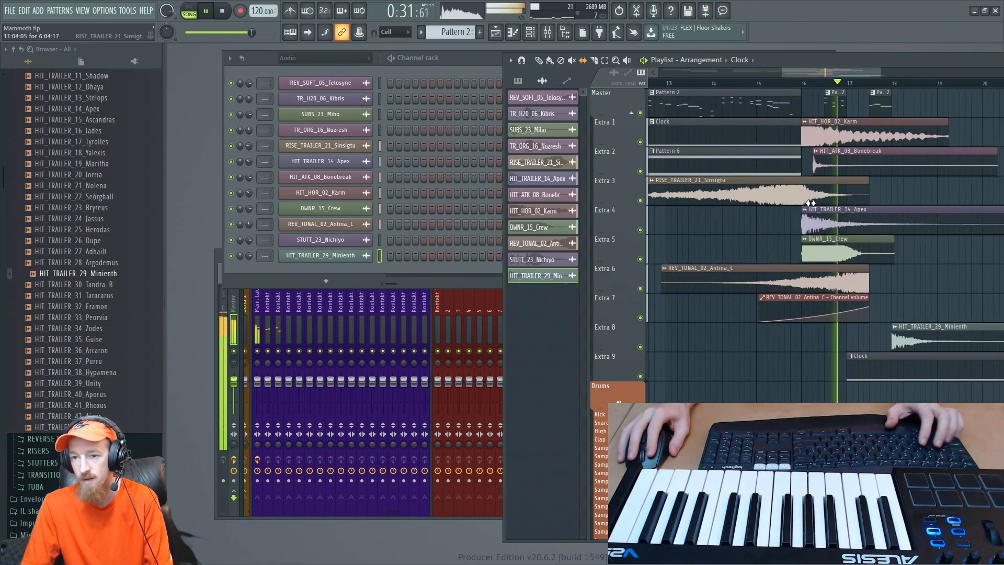
scroll(805, 188, "down", 3)
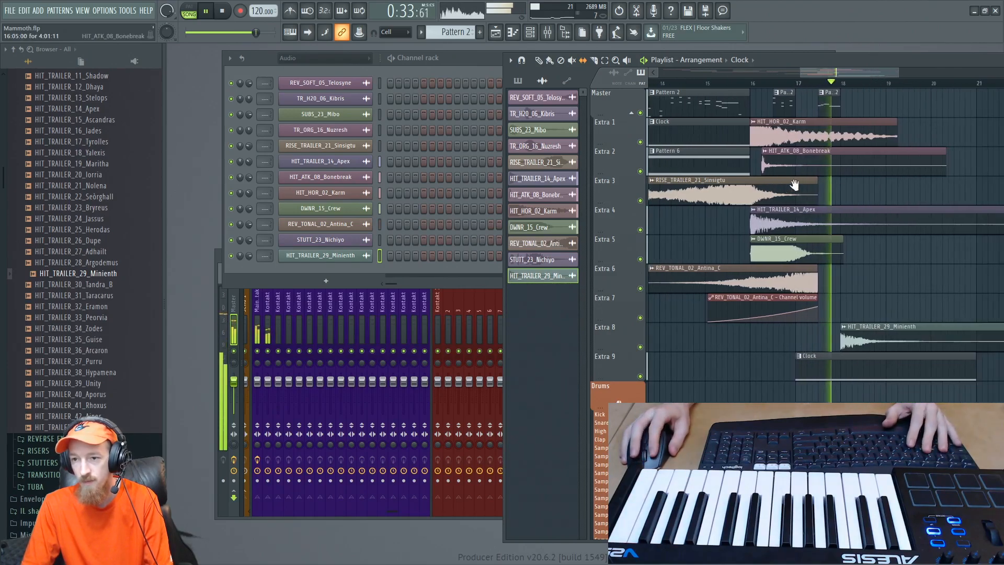
key("space")
- Place HIT_TRAILER_15_Ascandras from the TRAILER hits on Extra 8 at 16:07
scroll(755, 148, "up", 2)
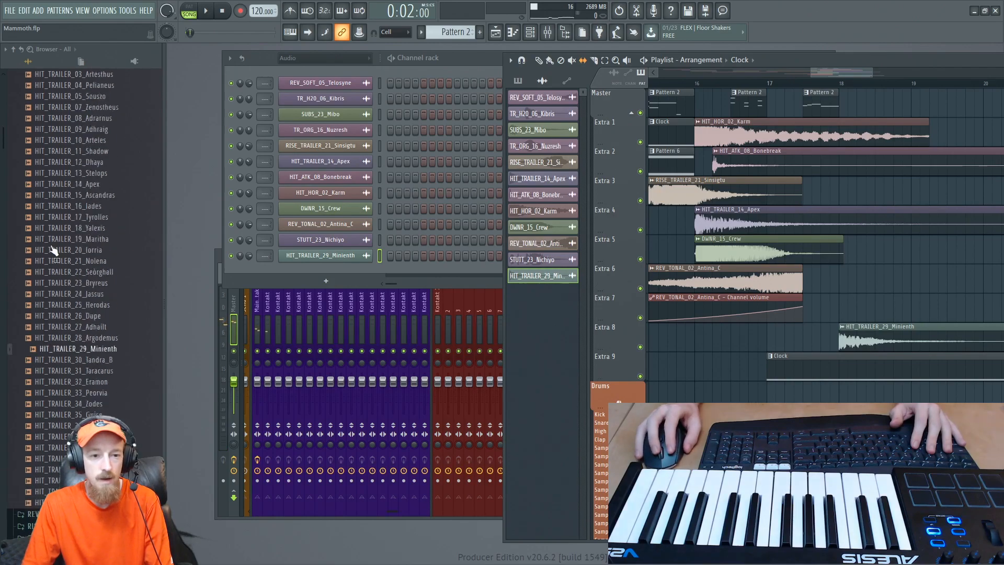
scroll(87, 238, "up", 6)
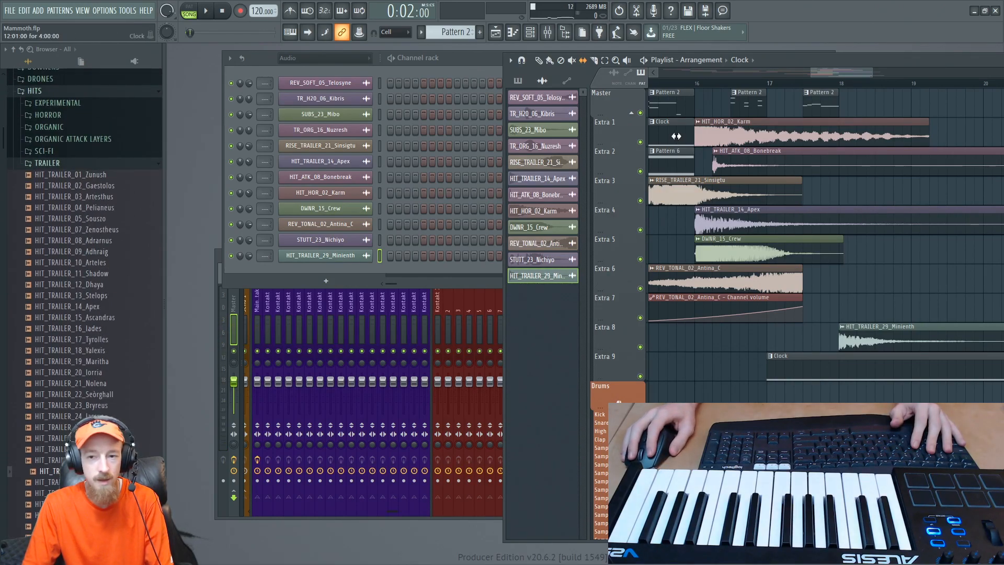
left_click_drag(101, 315, 735, 337)
scroll(735, 337, "up", 3)
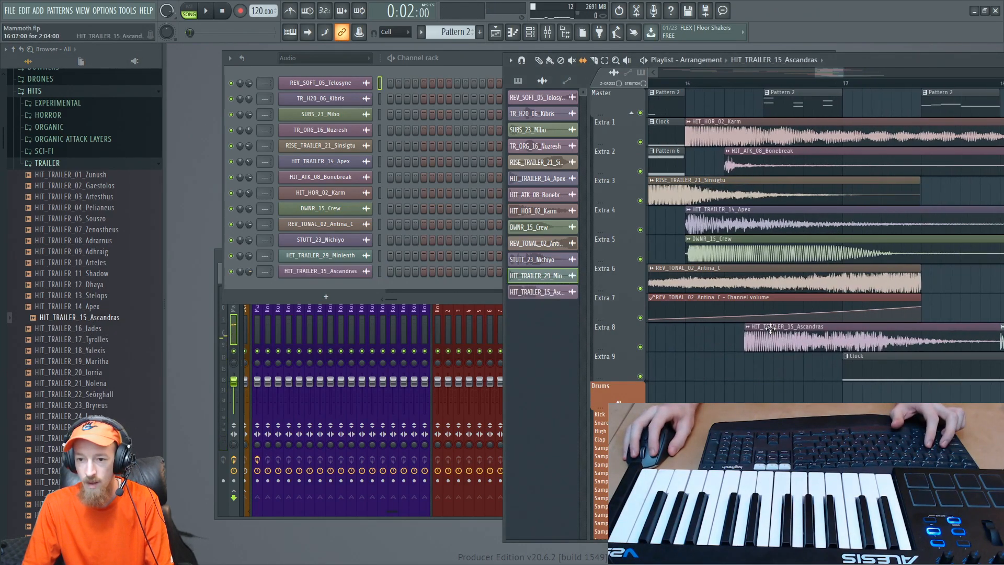
- Move the HIT_TRAILER_15_Ascandras clip to 16:05, open and close its channel settings, and return the playhead to bar 16
double_click(748, 331)
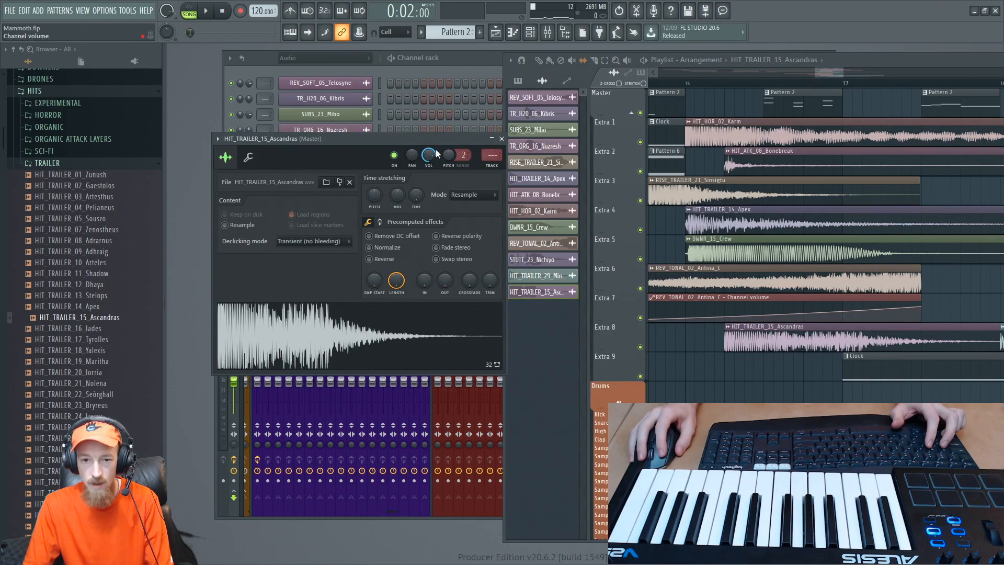
left_click(501, 139)
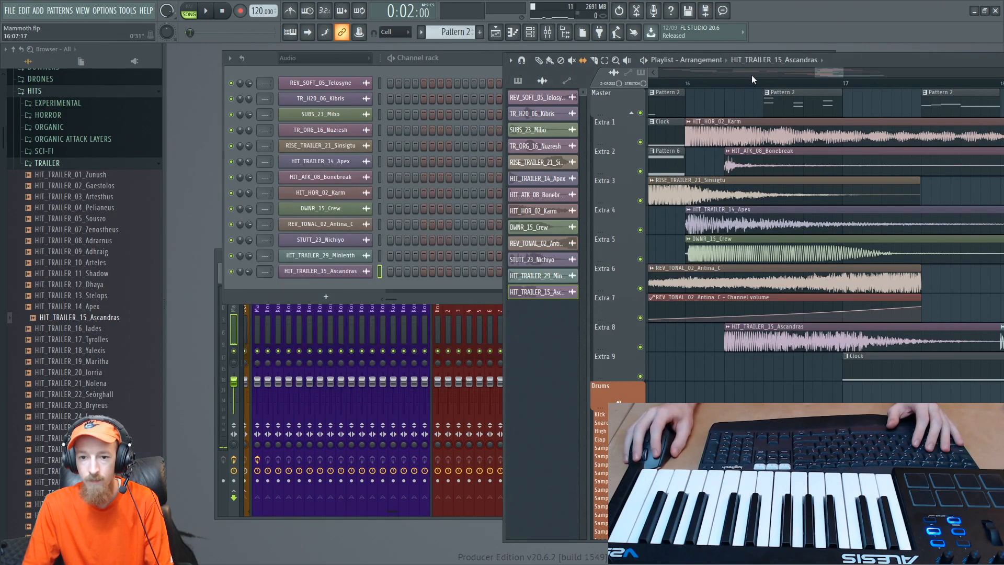
left_click(689, 86)
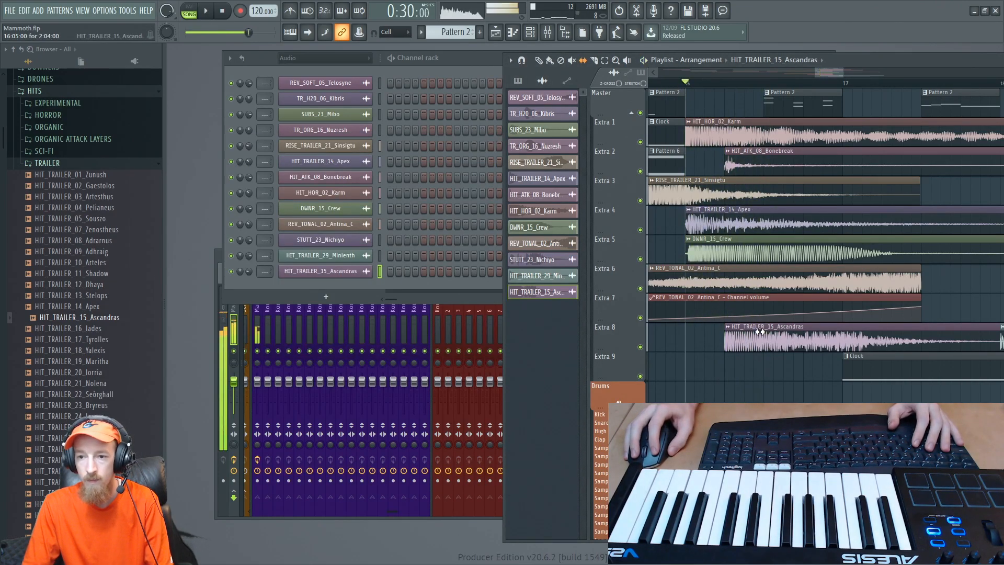
- Set the HIT_TRAILER_15_Ascandras channel volume to about 73% while playing from bar 16, and stop playback
double_click(757, 333)
key("space")
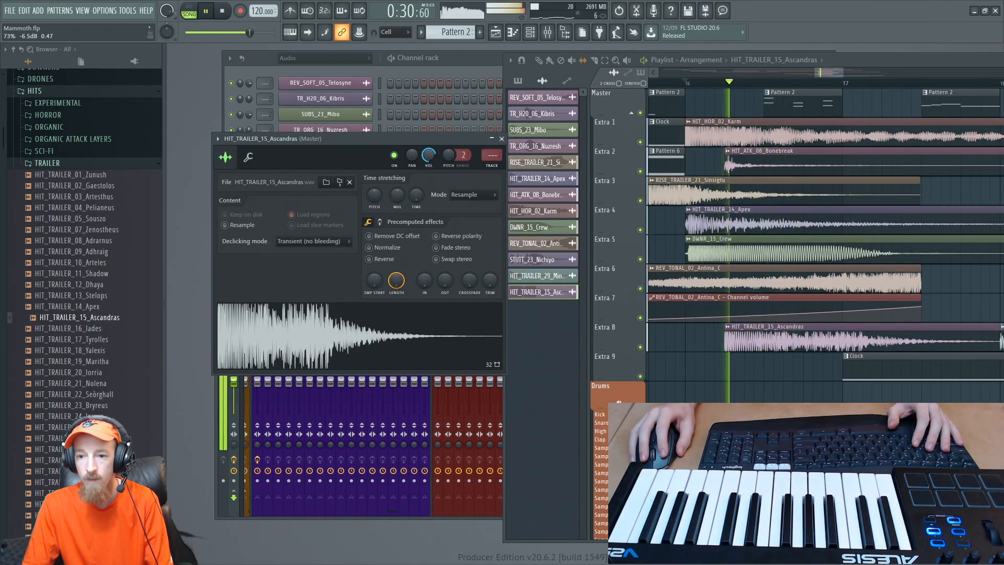
key("space")
- Open the HIT_ATK_08_Bonebreak channel settings, audition the passage from bar 16, stop playback and close the settings
double_click(801, 165)
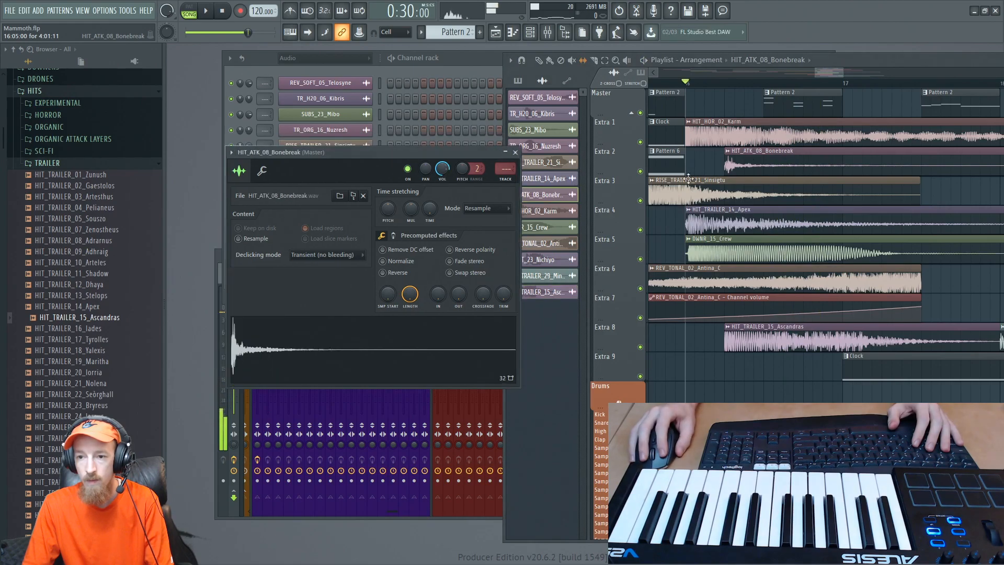
key("space")
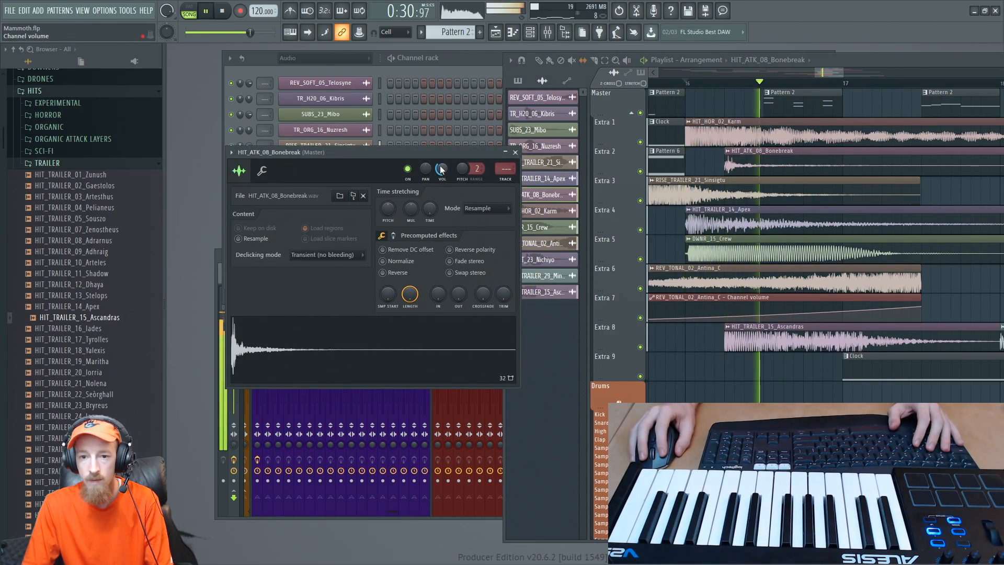
key("space")
left_click(515, 152)
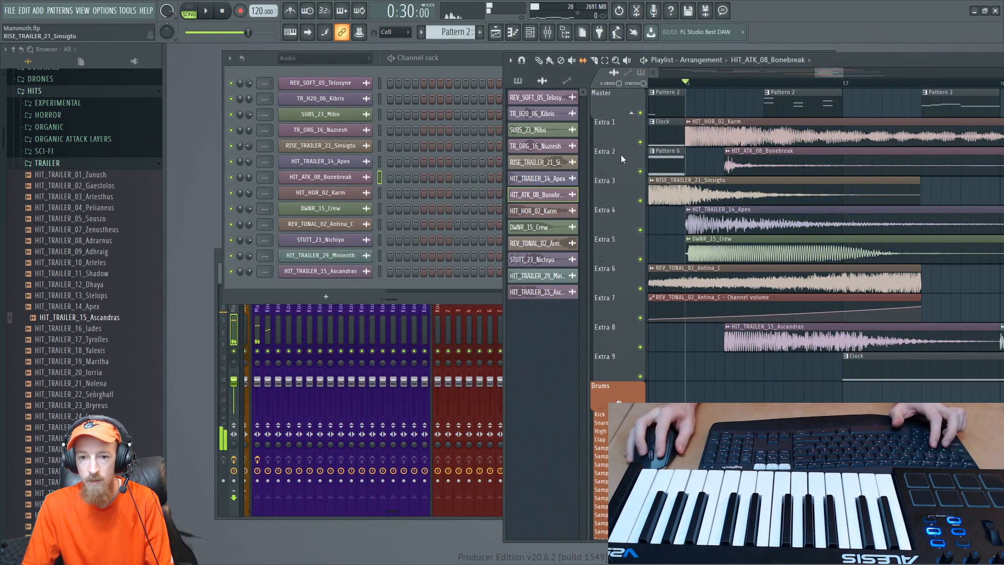
- Show all channels in the channel rack, open the Kontakt instrument, and load DENSITY.nki as a fourth instance
scroll(693, 157, "down", 4)
left_click(319, 66)
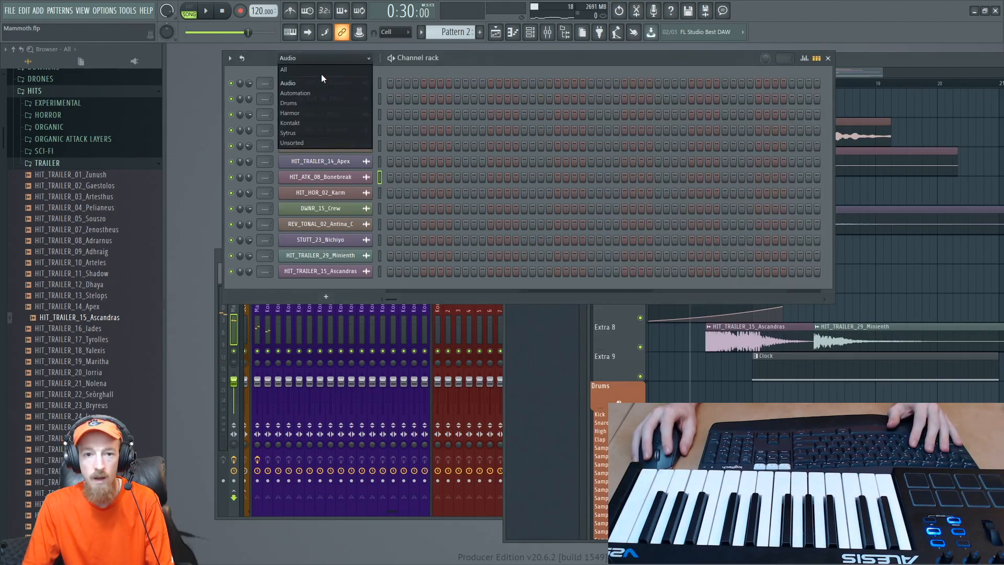
left_click(321, 74)
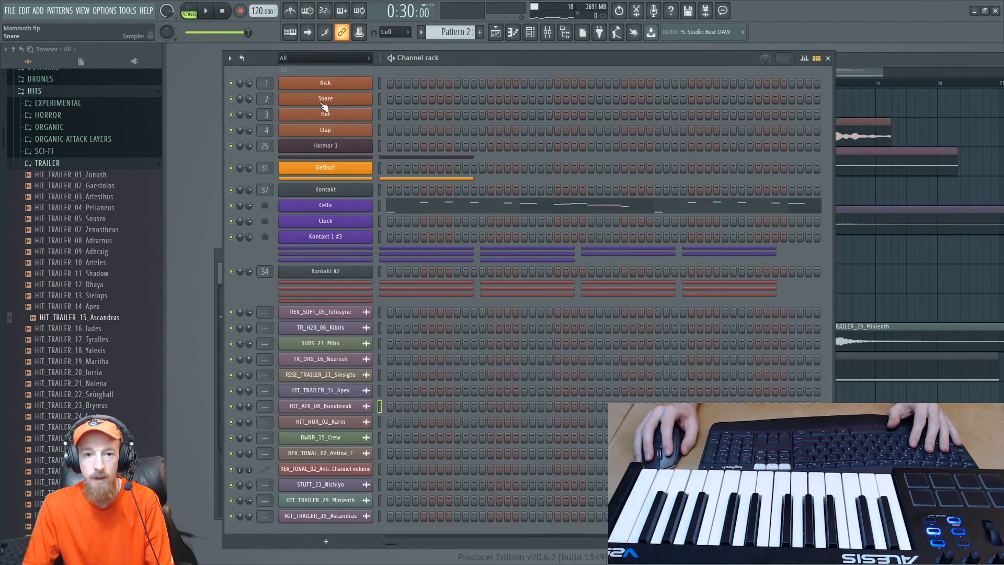
left_click(325, 190)
left_click(401, 215)
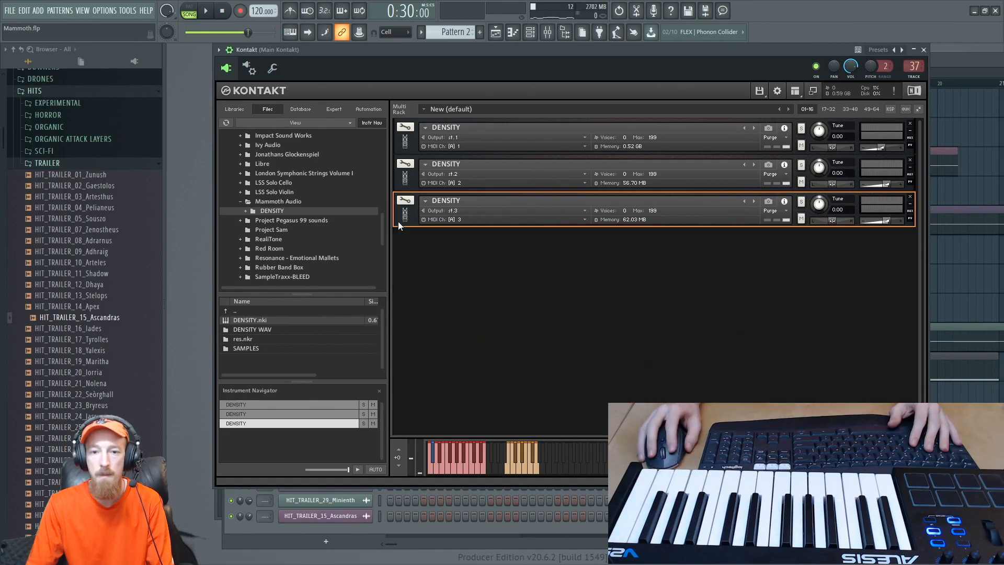
double_click(260, 320)
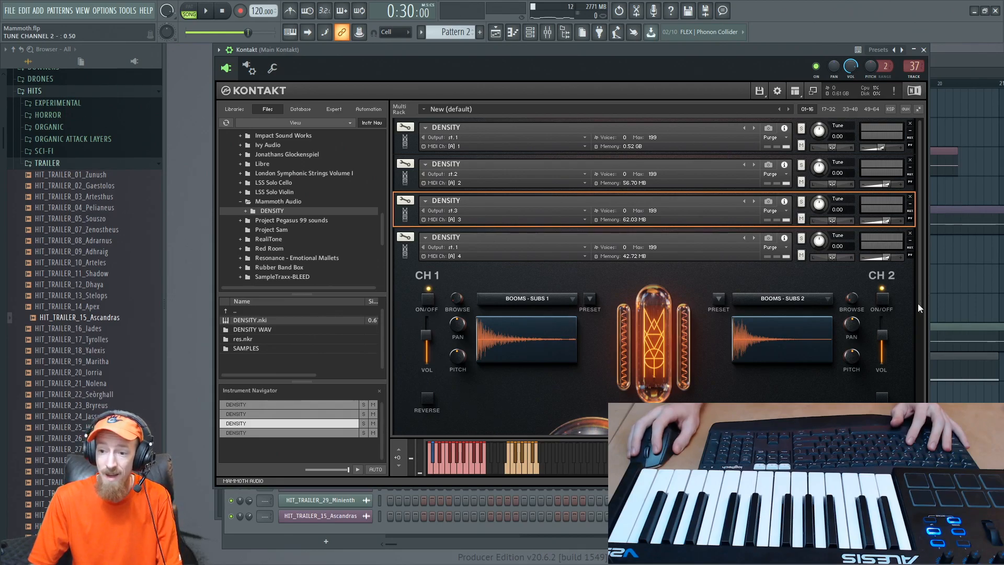
- Load the playable Tuba instrument into CH 1 of the fourth DENSITY instance
left_click_drag(918, 303, 915, 349)
left_click(534, 206)
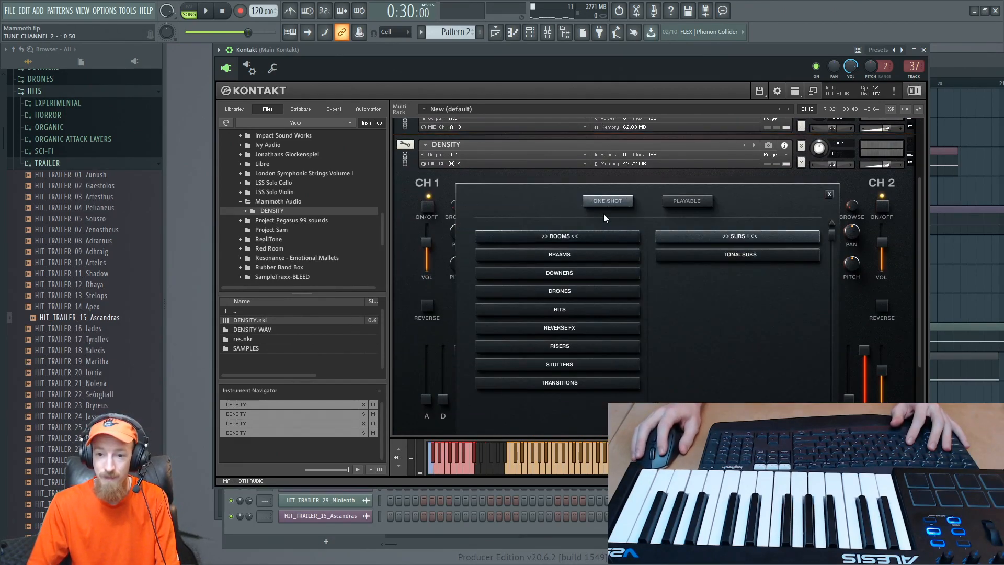
left_click(679, 203)
left_click(547, 238)
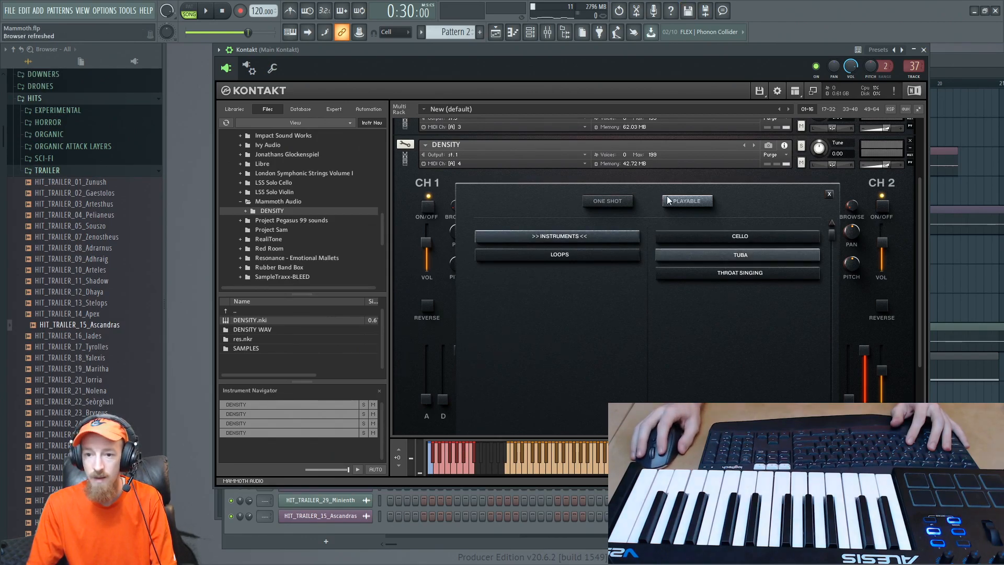
left_click(829, 194)
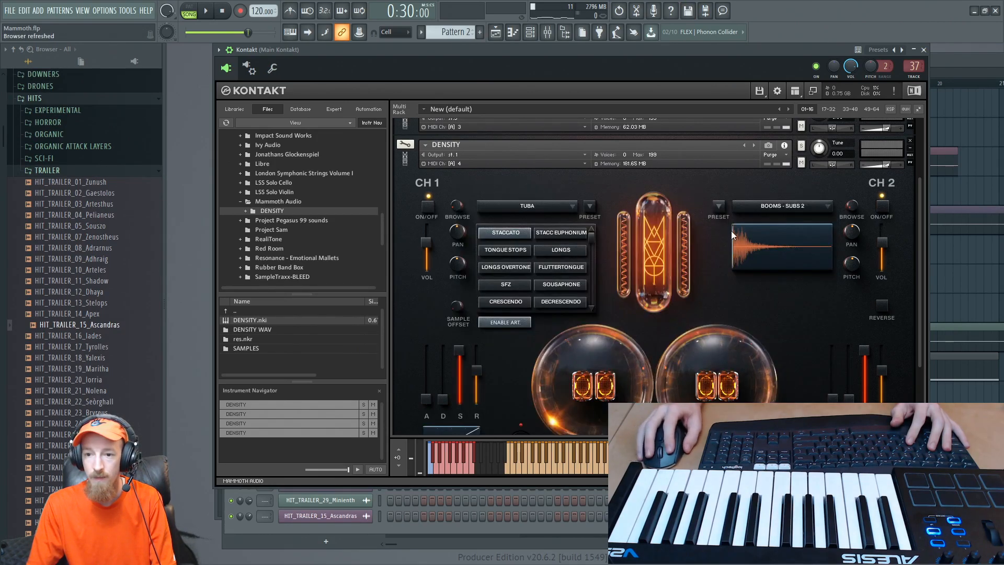
- Choose the tuba's Longs articulation, make the fourth DENSITY instance active, and audition it on the virtual keyboard
left_click(572, 250)
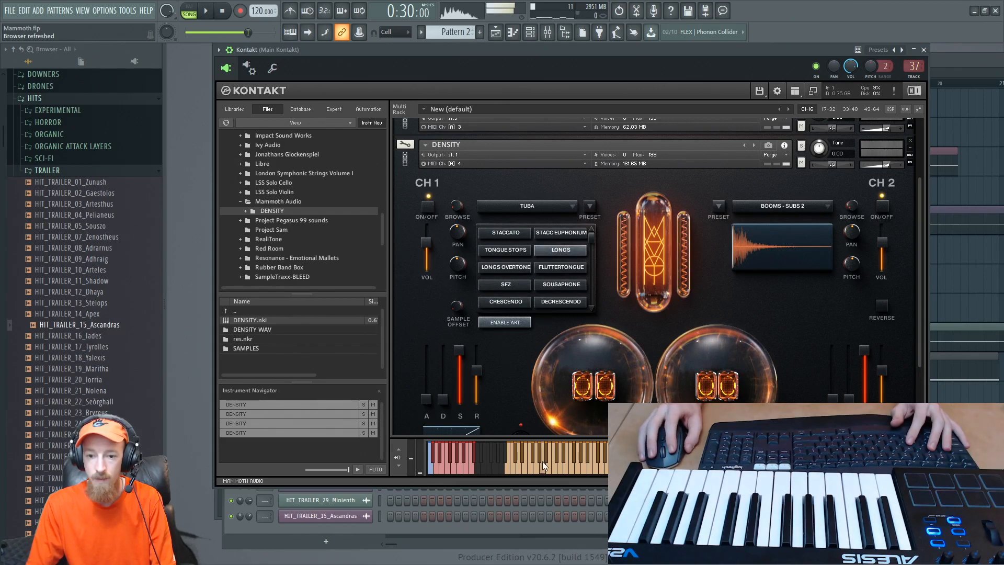
left_click(398, 167)
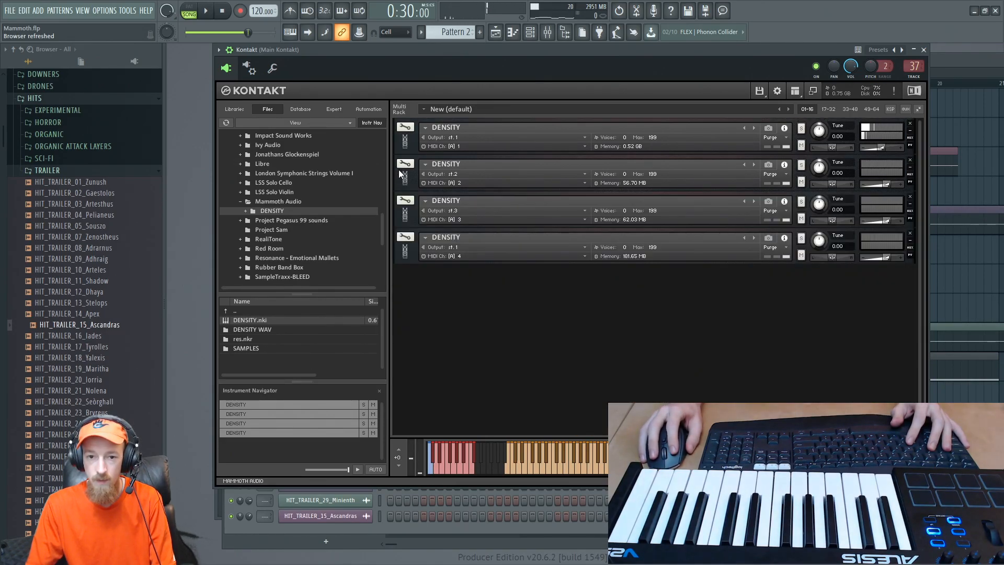
left_click(406, 260)
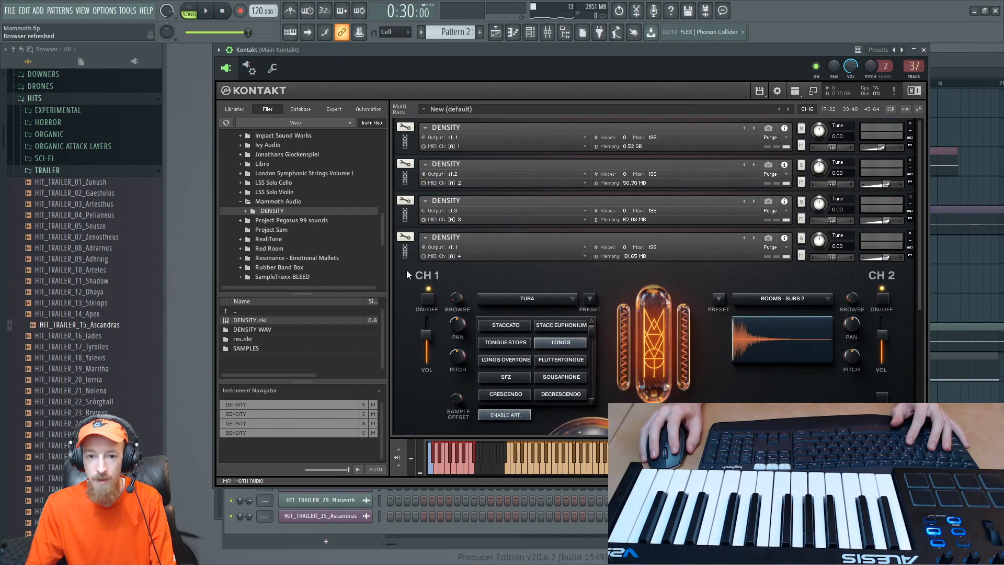
left_click(397, 262)
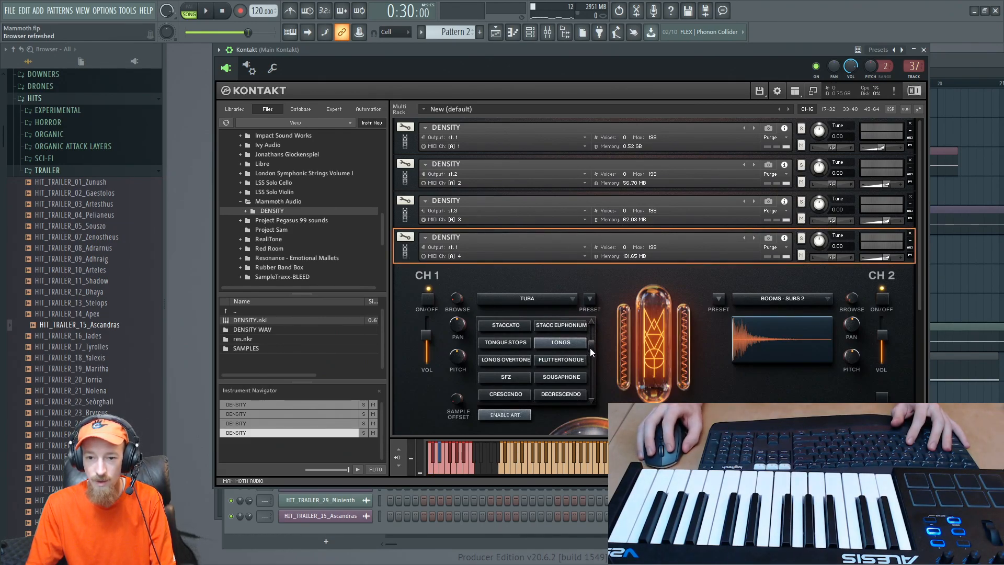
left_click_drag(544, 464, 510, 460)
- Audition the tuba's Staccato and Sousaphone articulations with notes on the virtual keyboard
left_click(517, 325)
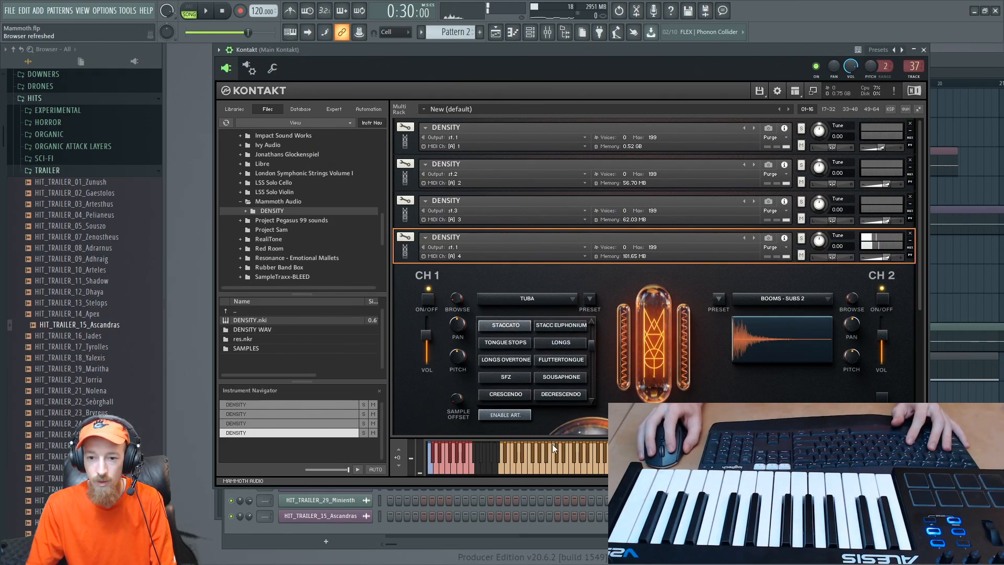
left_click(516, 470)
left_click(547, 460)
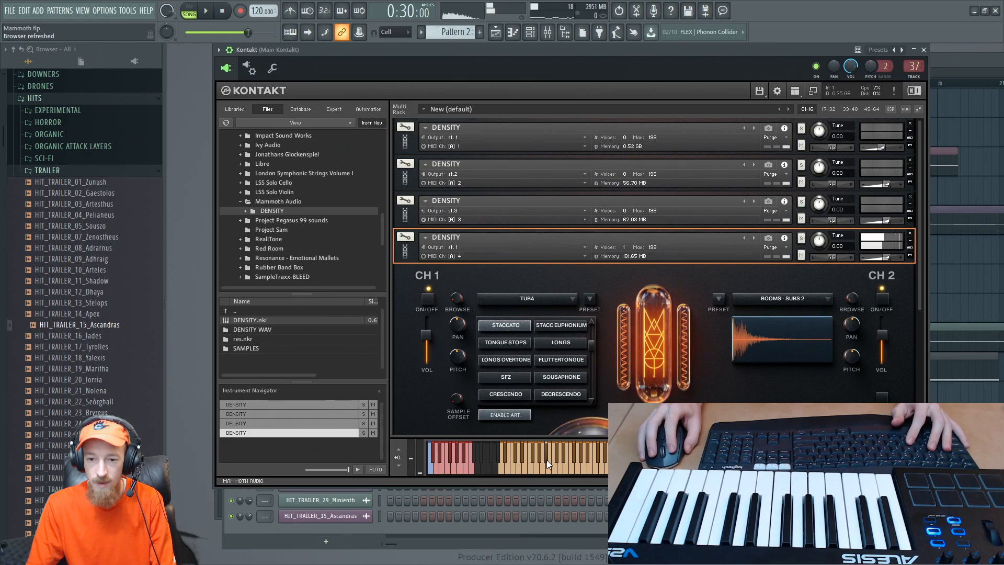
left_click_drag(592, 344, 588, 362)
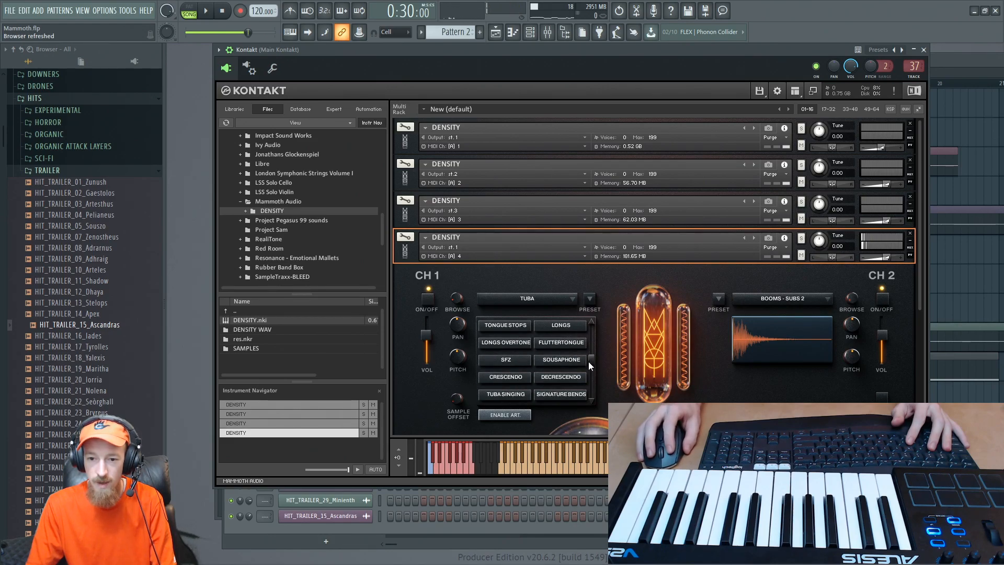
left_click(561, 363)
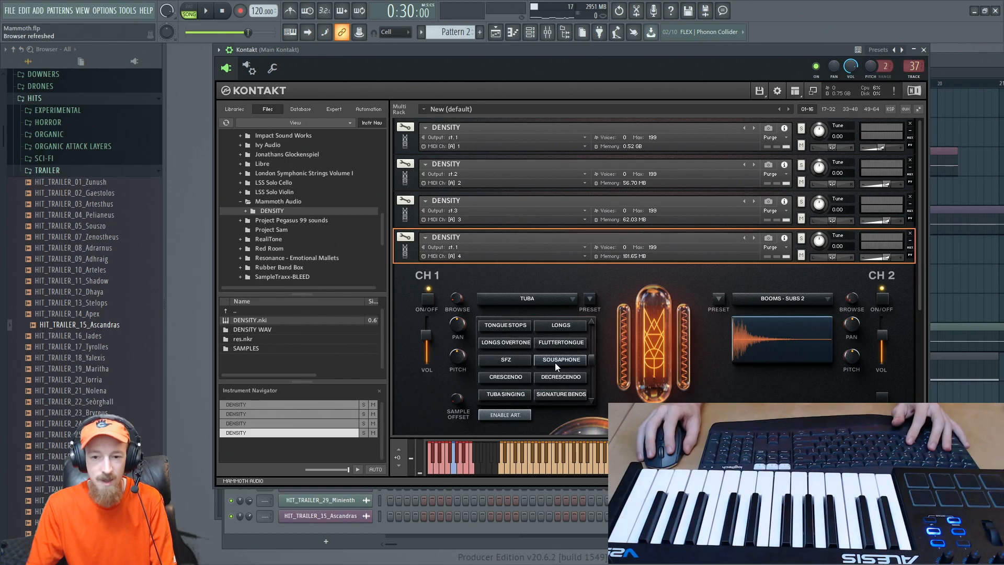
left_click(531, 469)
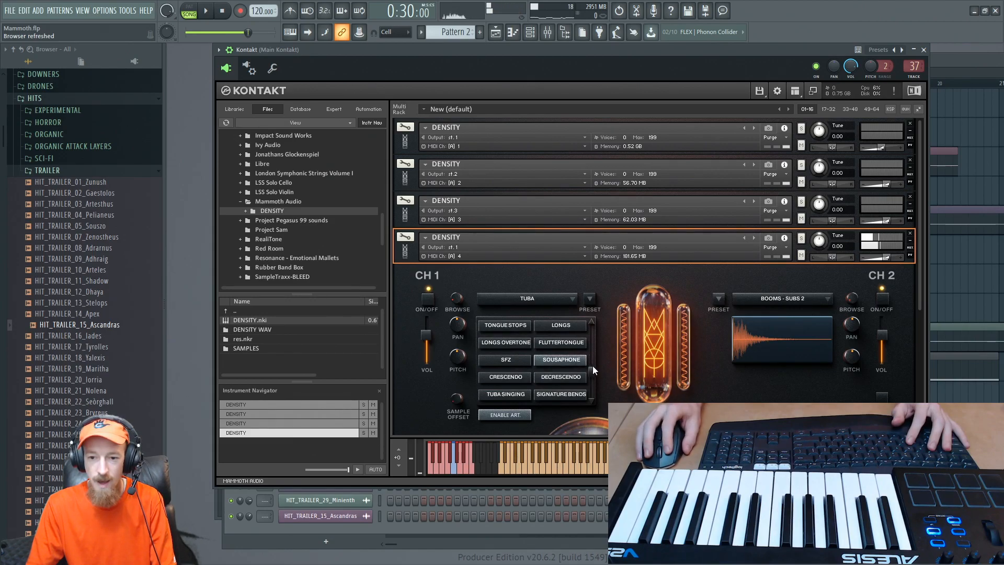
- Audition the Tuba Singing articulation on the virtual keyboard and choose the Crescendo articulation
left_click_drag(592, 365, 590, 386)
left_click(504, 380)
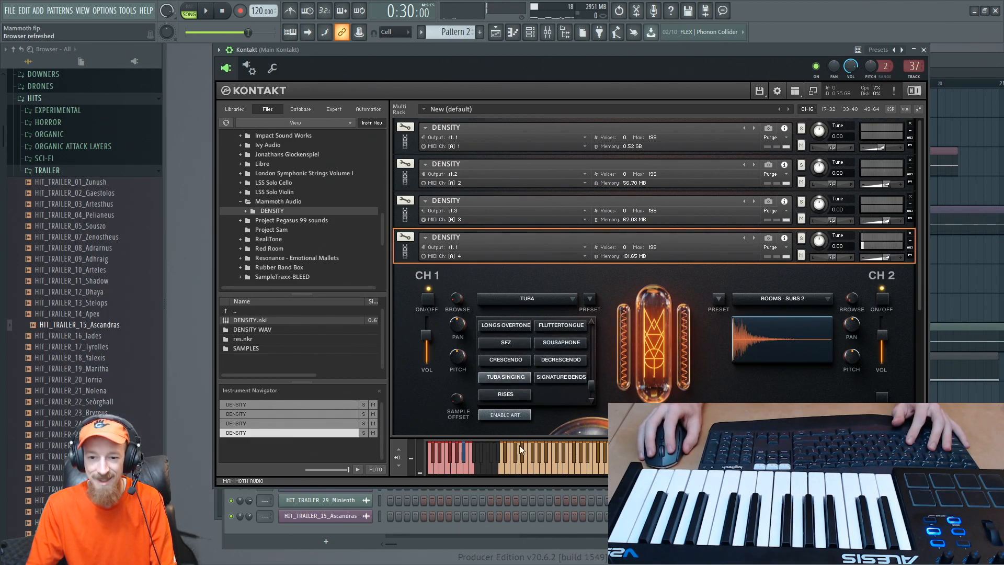
left_click(528, 459)
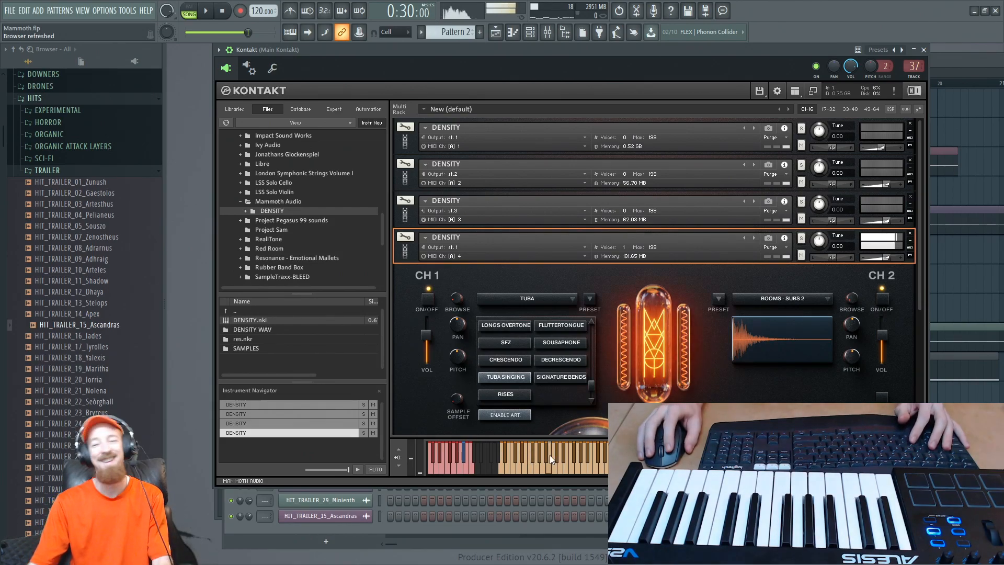
left_click(515, 361)
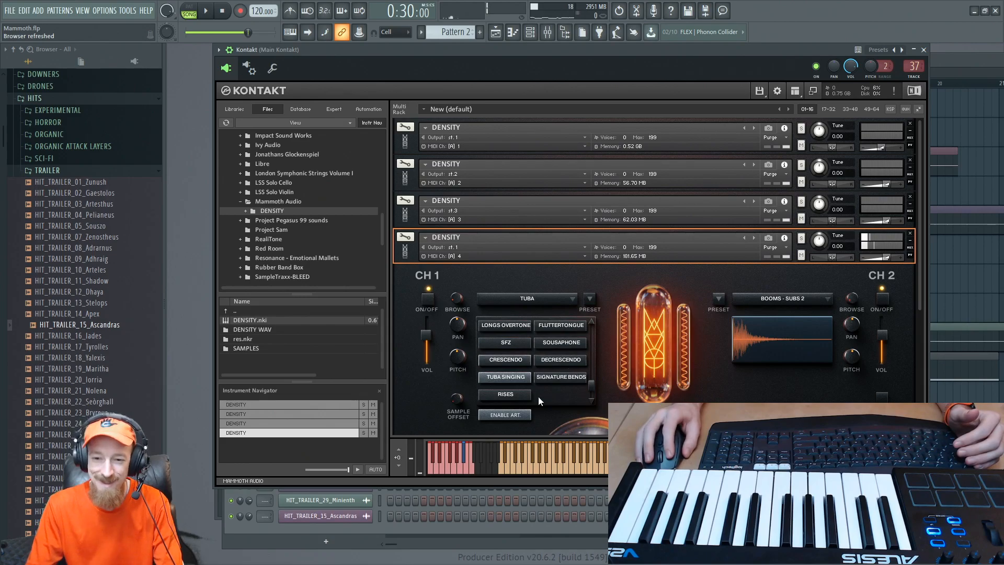
- Switch the tuba to the SFZ articulation and audition low and high notes on the virtual keyboard
left_click_drag(592, 386, 589, 340)
left_click(511, 359)
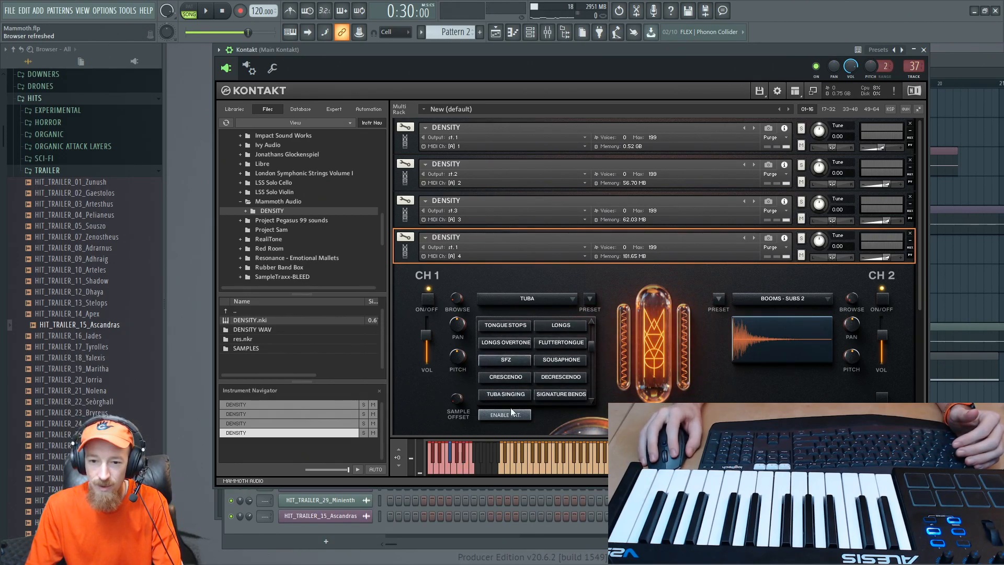
left_click(528, 469)
left_click(513, 464)
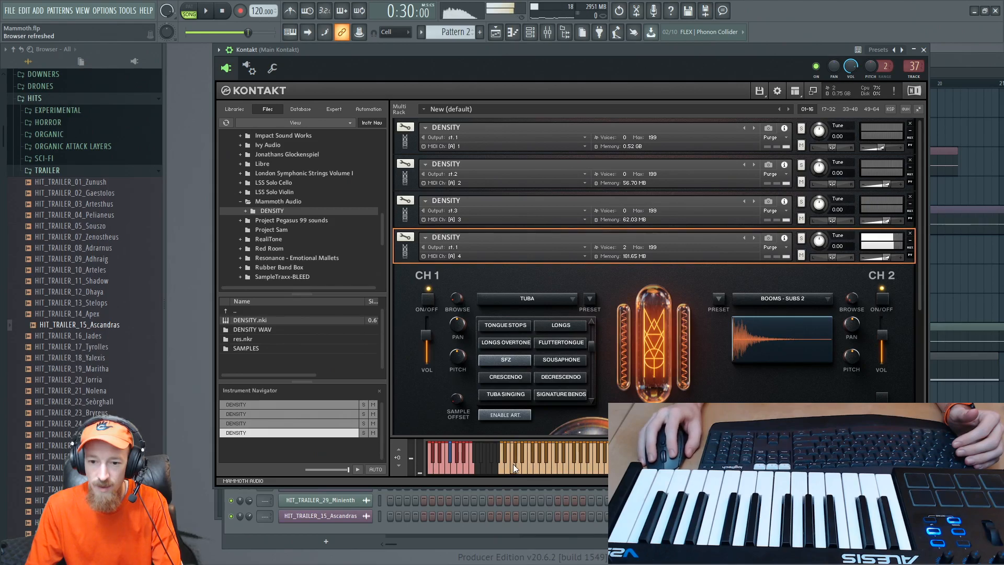
left_click(587, 464)
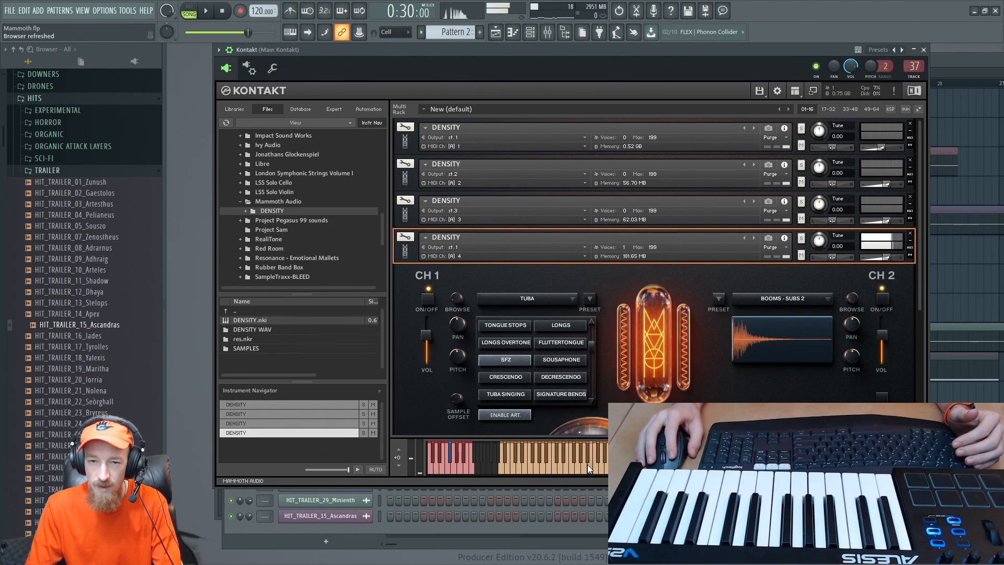
- Set the tuba to the Longs Overtone articulation and audition a note
left_click(577, 346)
left_click(502, 342)
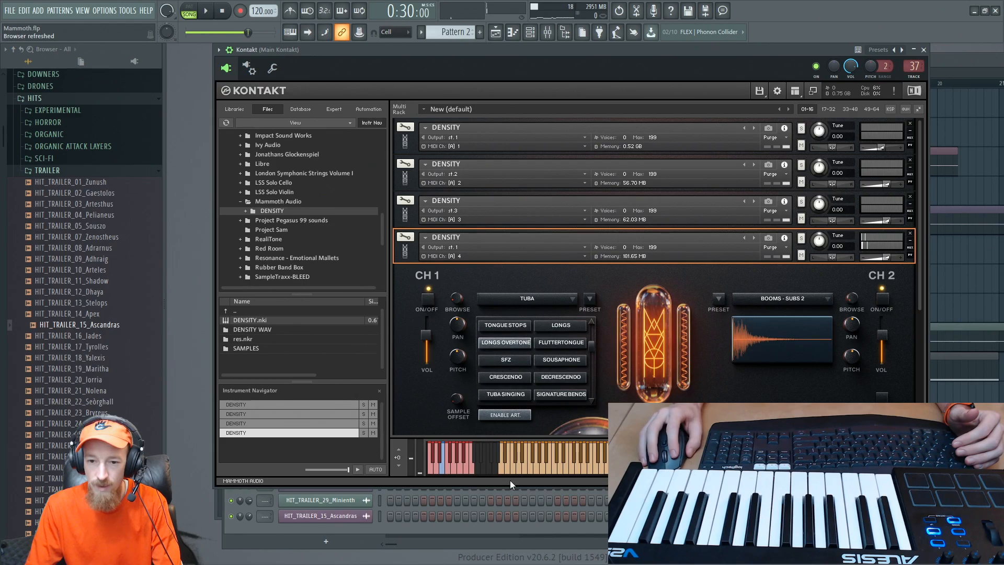
left_click(530, 462)
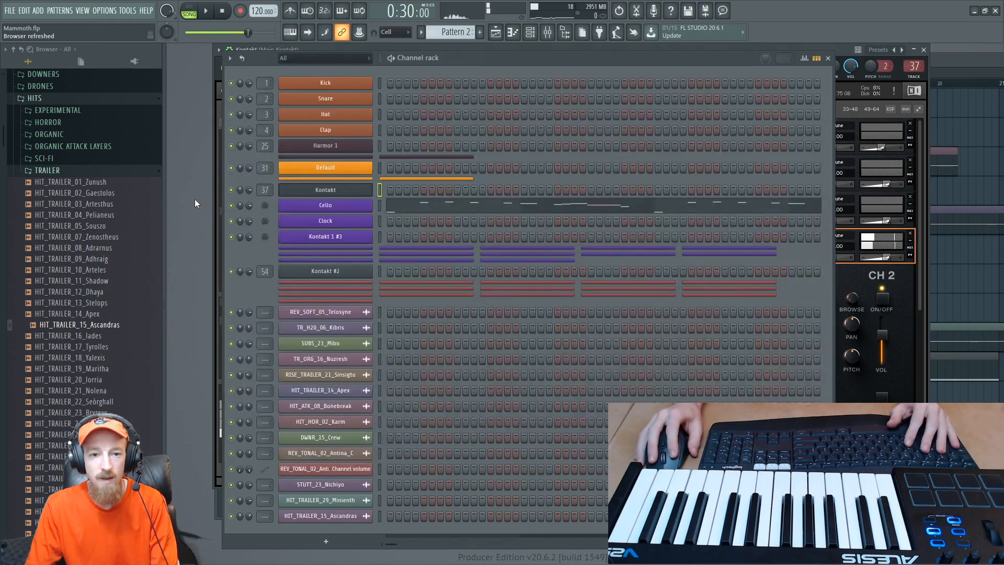
- Create a new pattern in the channel rack and rename the Kontakt 1 #3 channel as TubA
key("F6")
scroll(455, 33, "down", 5)
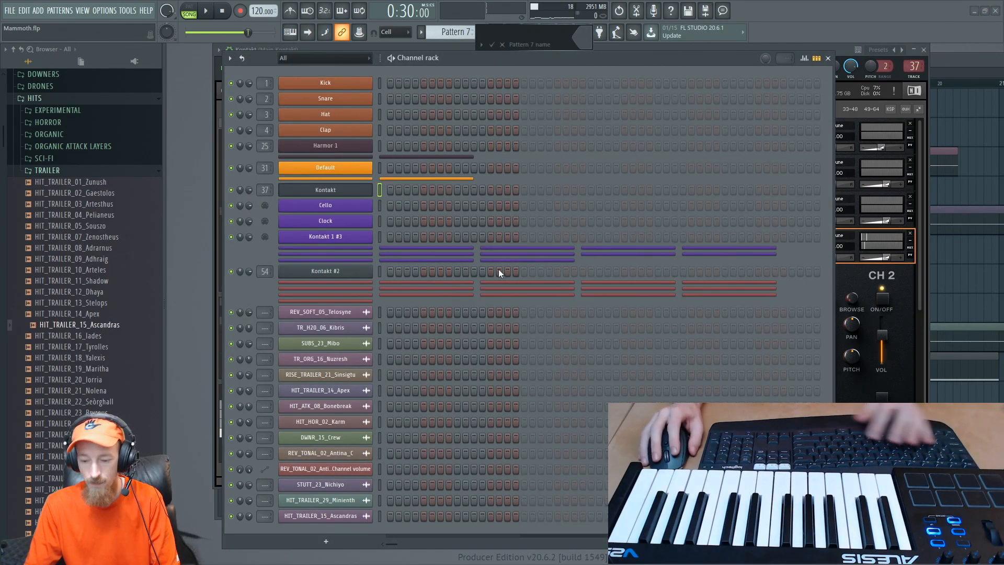
key("F2")
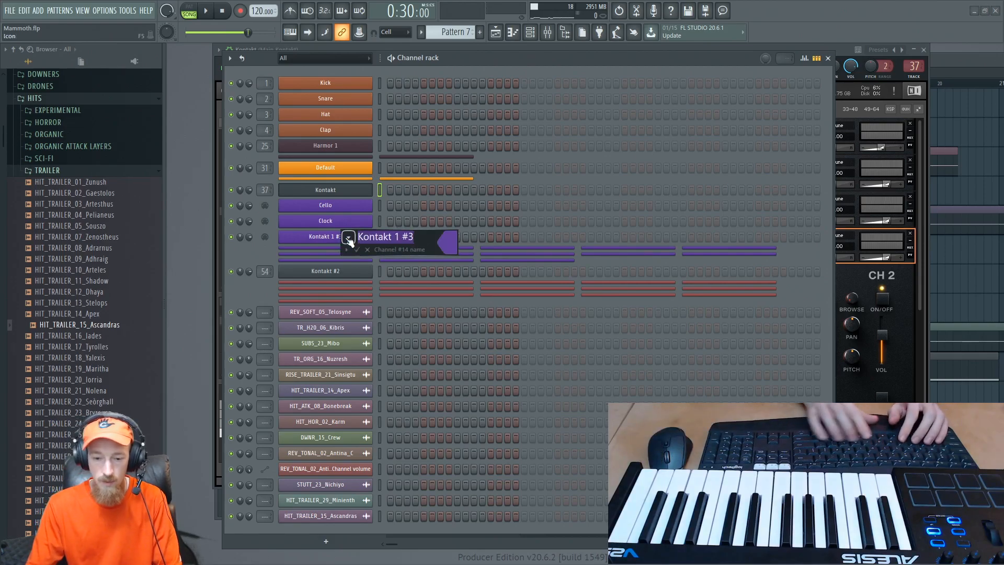
type("TubA")
key("Return")
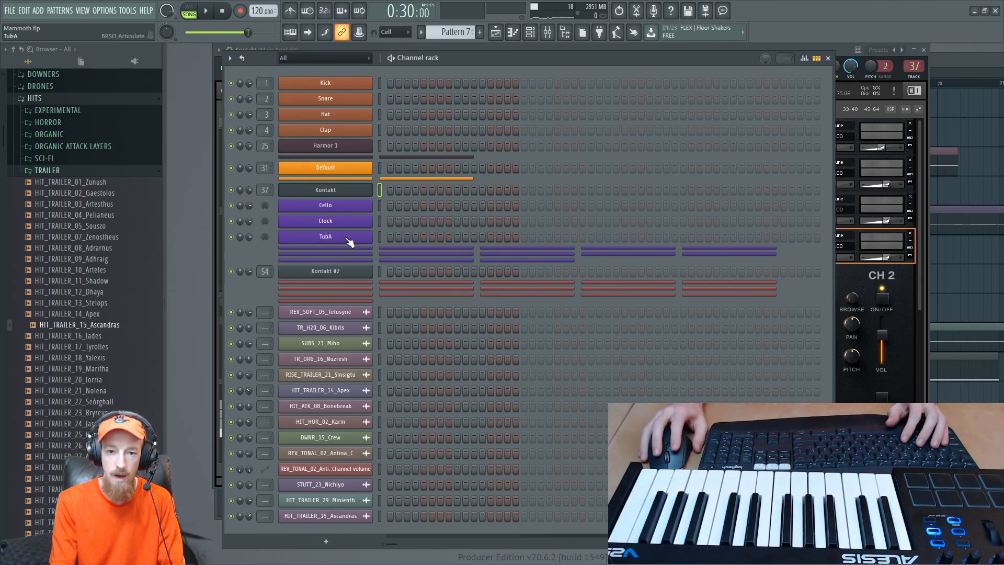
- Open the TubA channel's piano roll, audition keys across its range, and return to the channel rack
right_click(346, 237)
left_click(395, 237)
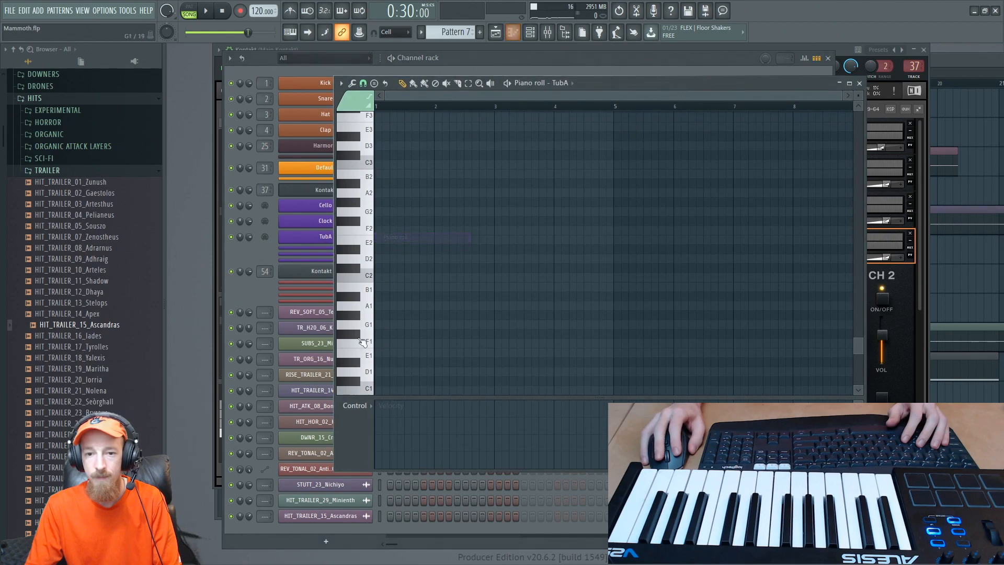
scroll(367, 305, "up", 3)
left_click_drag(367, 302, 366, 373)
scroll(368, 325, "down", 6)
left_click_drag(367, 317, 354, 190)
left_click(230, 300)
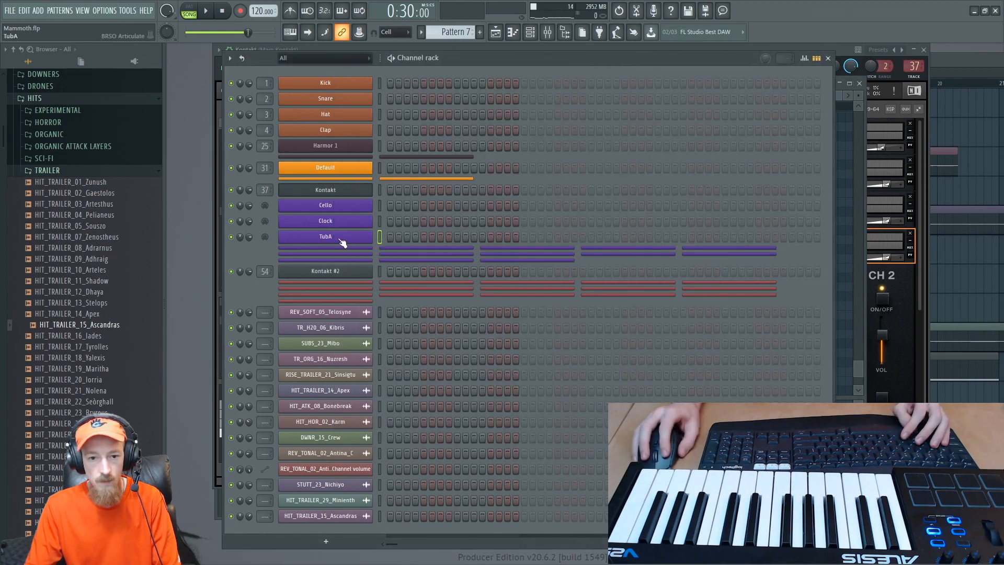
- Route the fourth DENSITY instance's output to st.4 in Kontakt
left_click(890, 415)
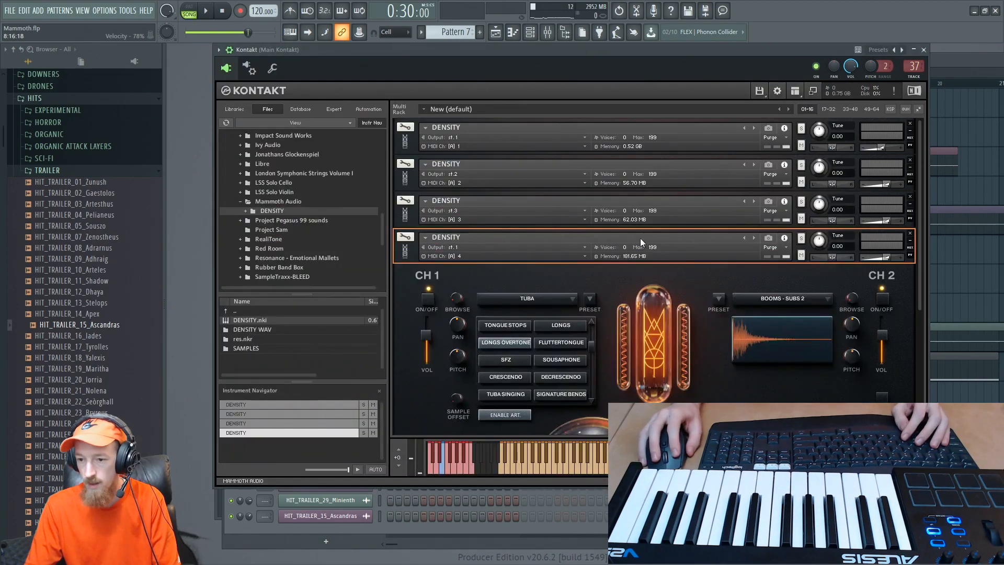
left_click(460, 247)
left_click(479, 211)
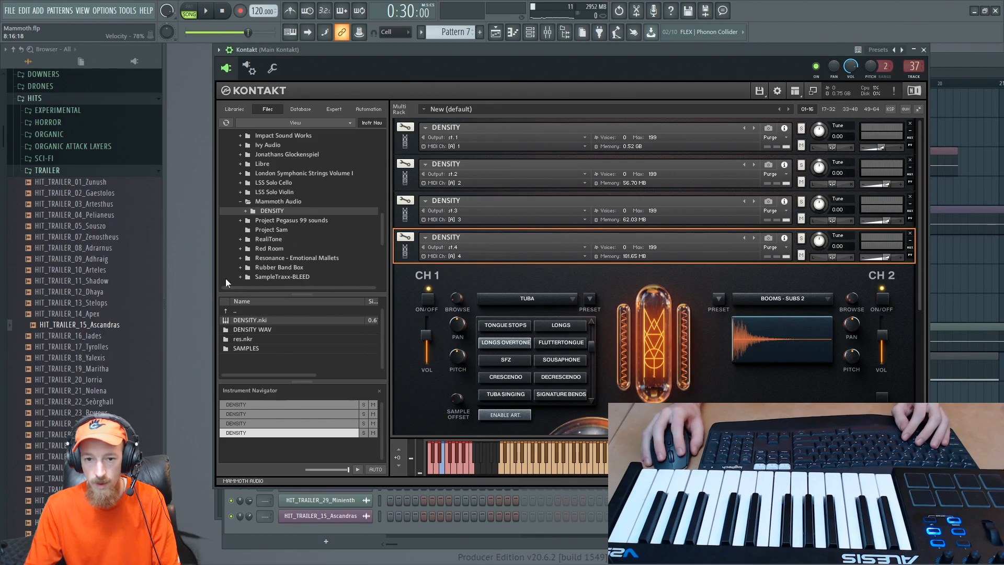
- Check the MIDI port and channel assigned to the TubA channel against the fourth DENSITY instance's settings in Kontakt
key("F6")
left_click(345, 237)
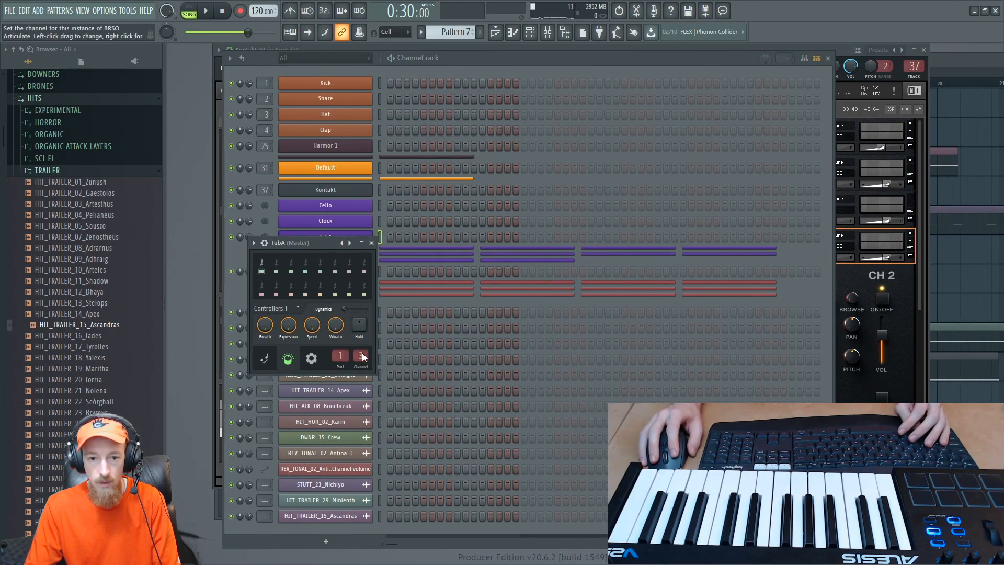
left_click_drag(330, 250, 355, 258)
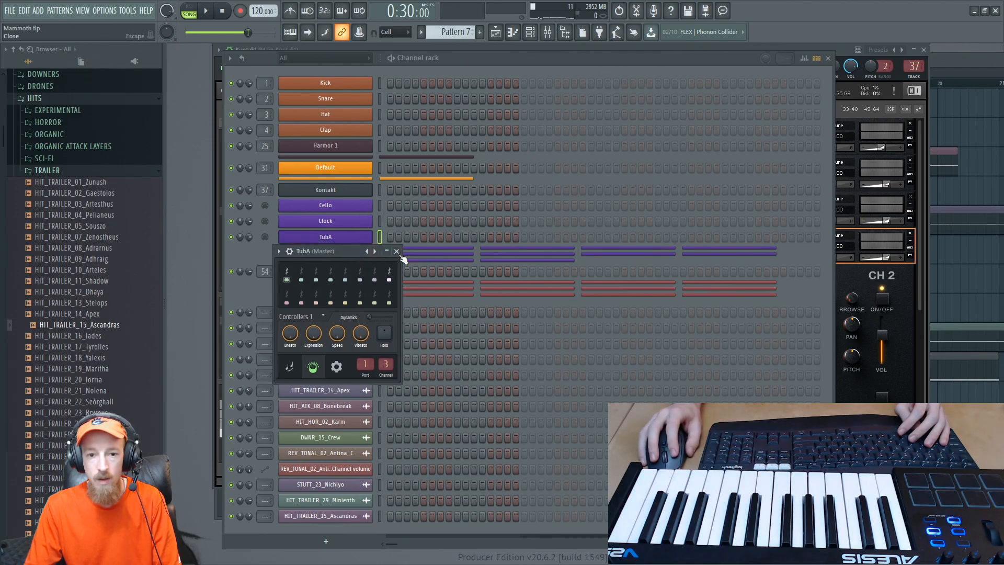
left_click(397, 252)
left_click(908, 337)
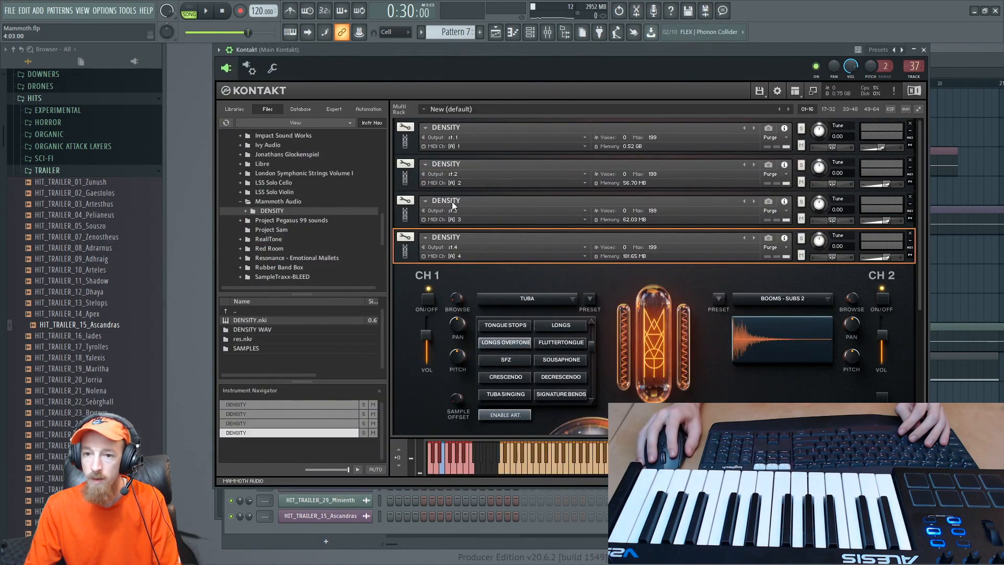
- Unzip the Kontakt 1 channel below TubA and rename it Tuba, and rename the TubA channel as BRSO Out
key("F6")
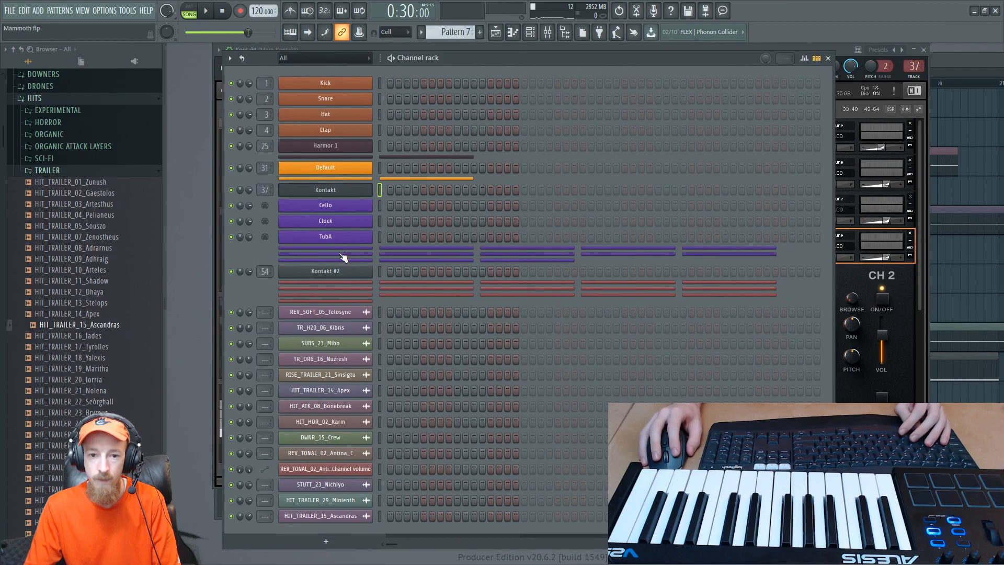
left_click(342, 254)
left_click(342, 248)
left_click(346, 256, "shift")
type("Tuba")
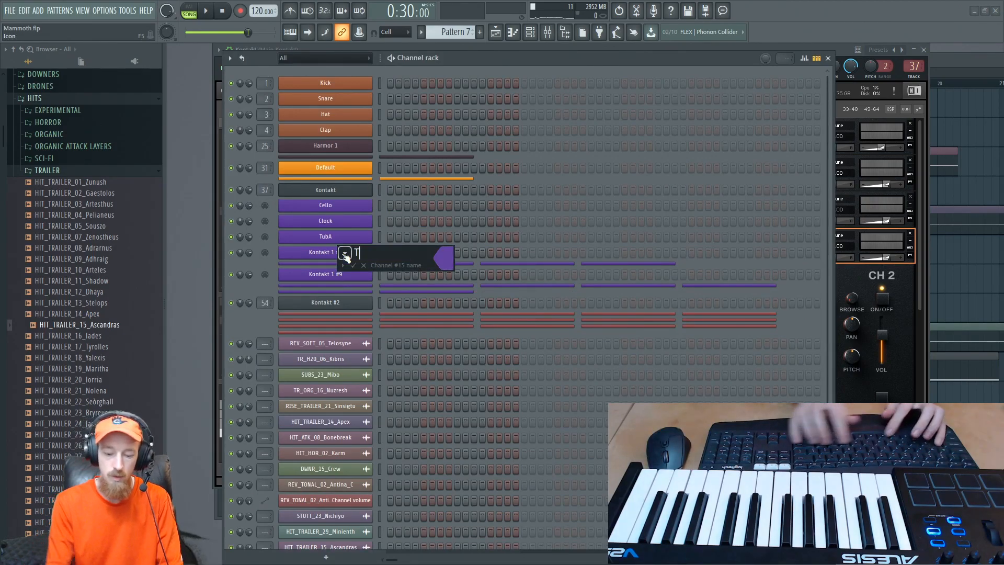
key("Return")
left_click(352, 241, "shift")
type("BRSO Out")
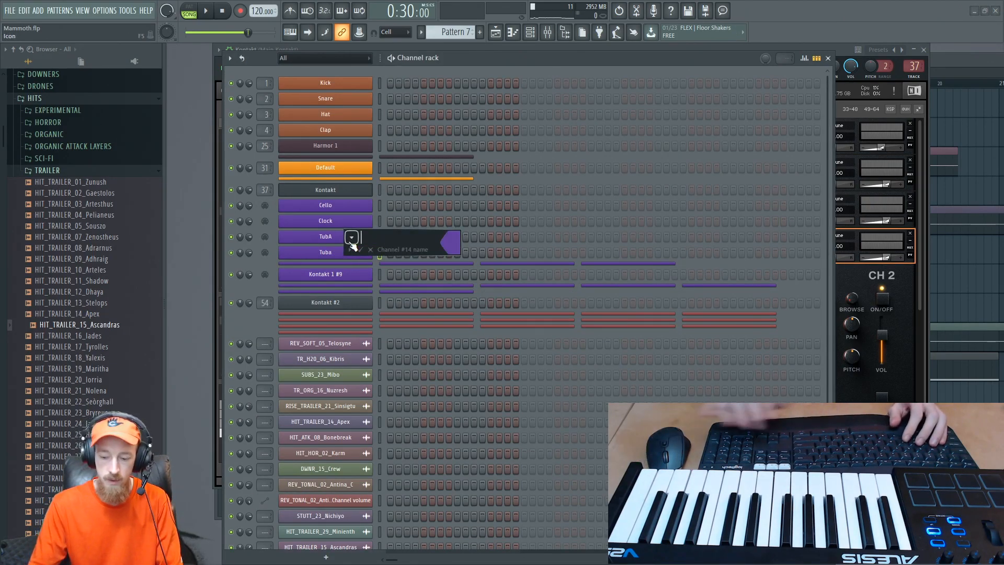
key("Return")
- Audition keys in the Tuba channel's piano roll and draw a four-bar C3 note starting at bar 1
right_click(368, 250)
left_click(404, 252)
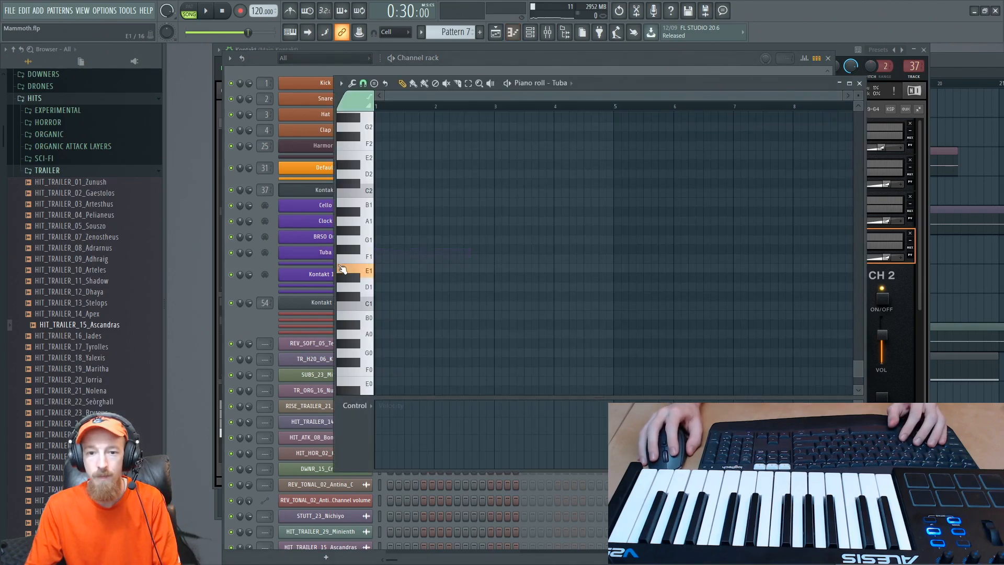
left_click_drag(359, 92, 368, 191)
left_click_drag(370, 237, 366, 255)
left_click(367, 302)
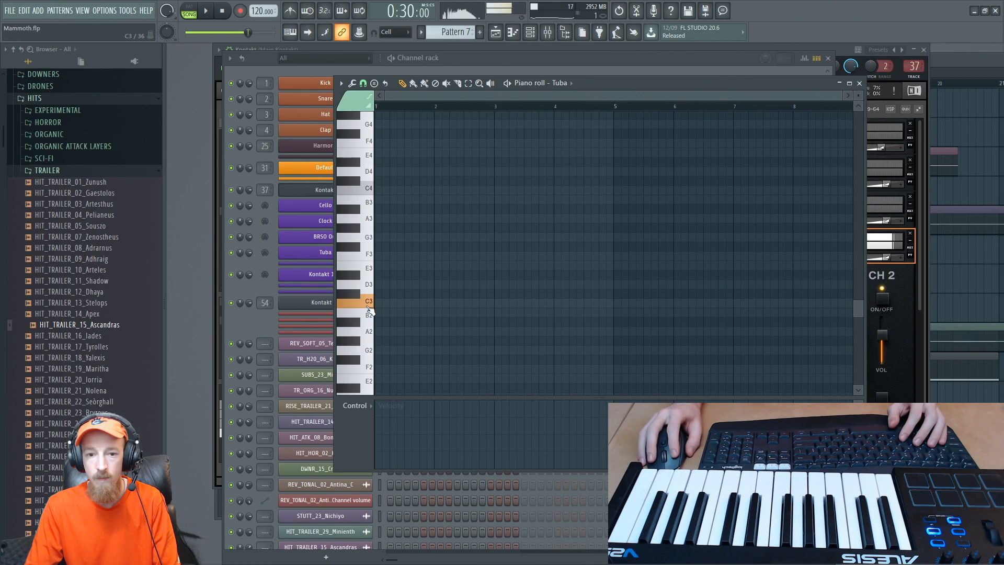
left_click_drag(385, 303, 357, 306)
left_click_drag(428, 305, 390, 276)
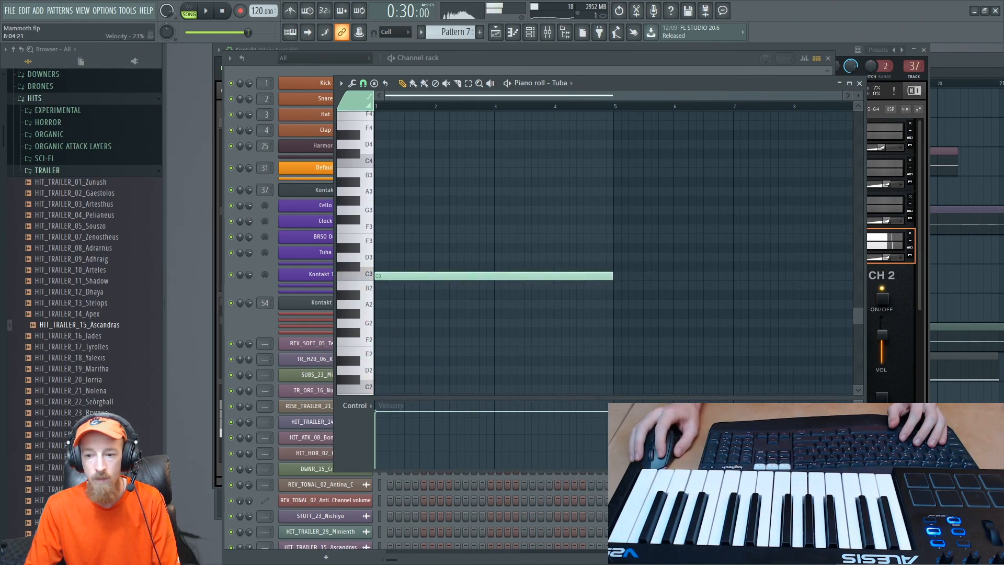
- Try the tuba's Rises, SFZ, Sousaphone and Decrescendo articulations, select Tuba Singing, and audition it from the Tuba piano roll
left_click(890, 461)
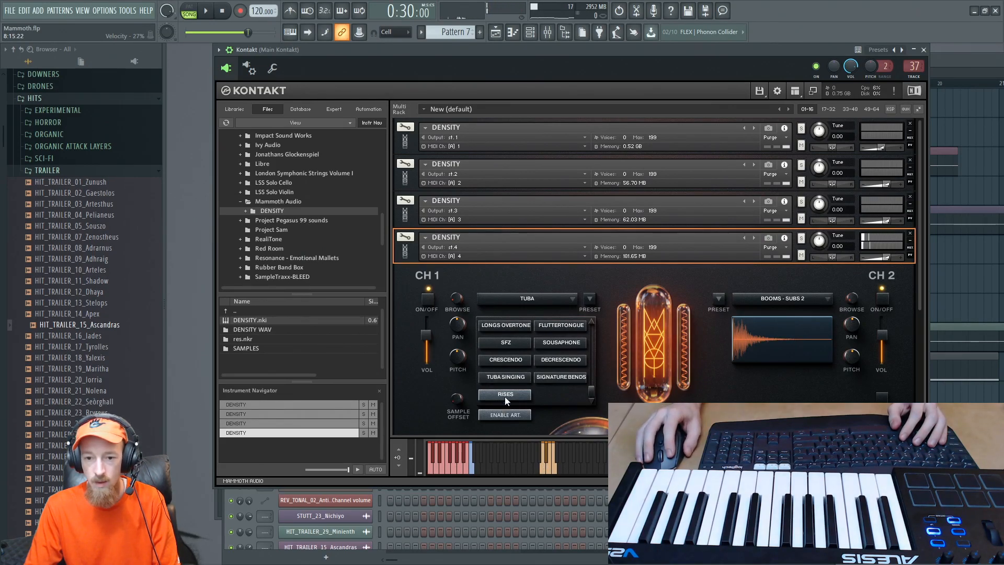
left_click(508, 343)
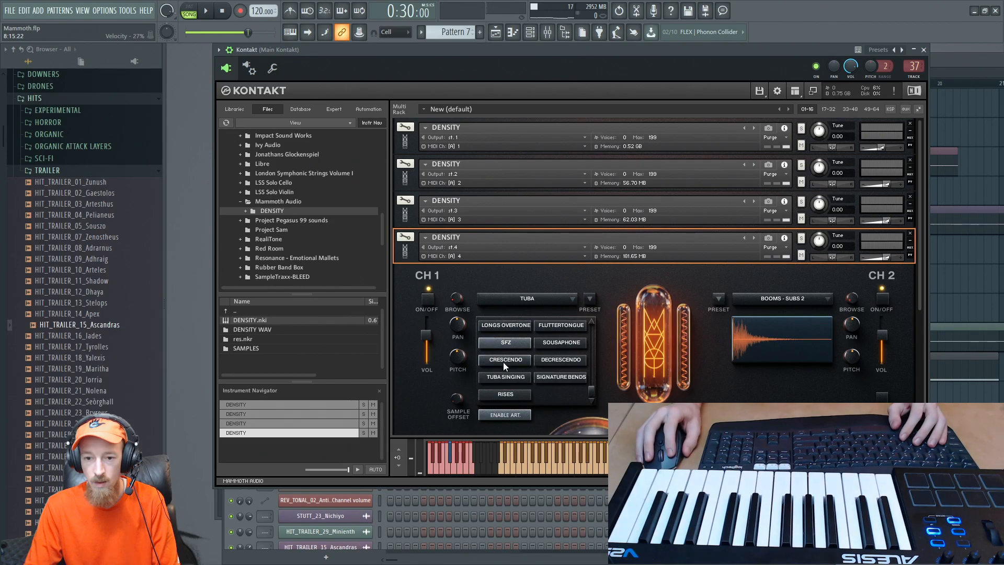
left_click(551, 344)
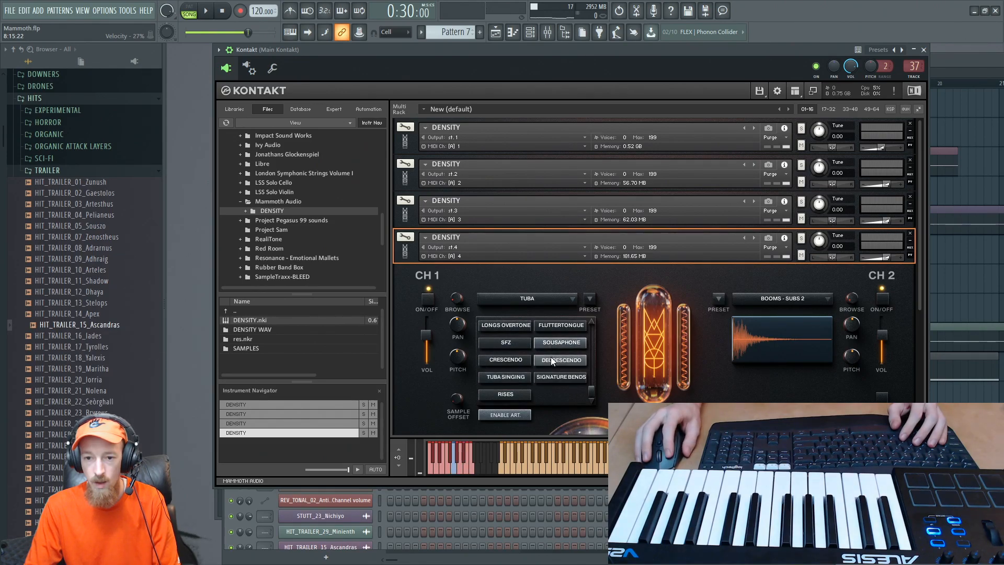
left_click(551, 358)
left_click(504, 377)
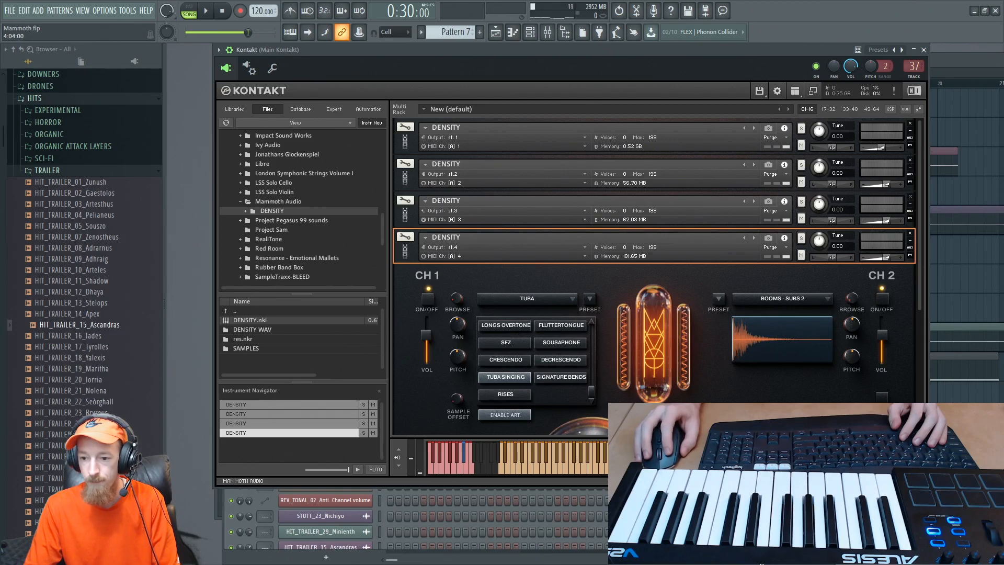
key("F6")
left_click(438, 255)
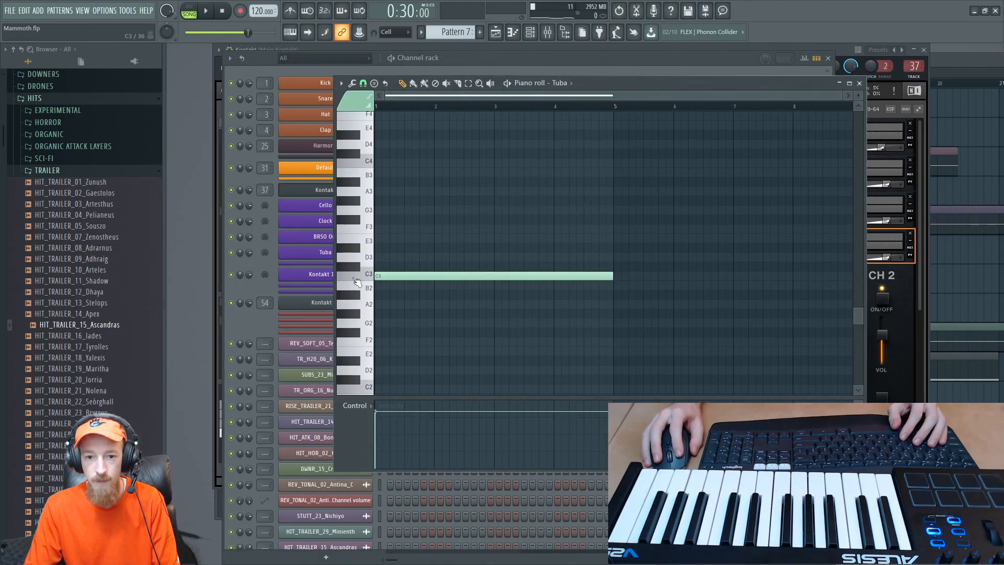
- Place Pattern 7 on the playlist's Drums track at bar 16, cut it to half a bar, and play back the section
key("F5")
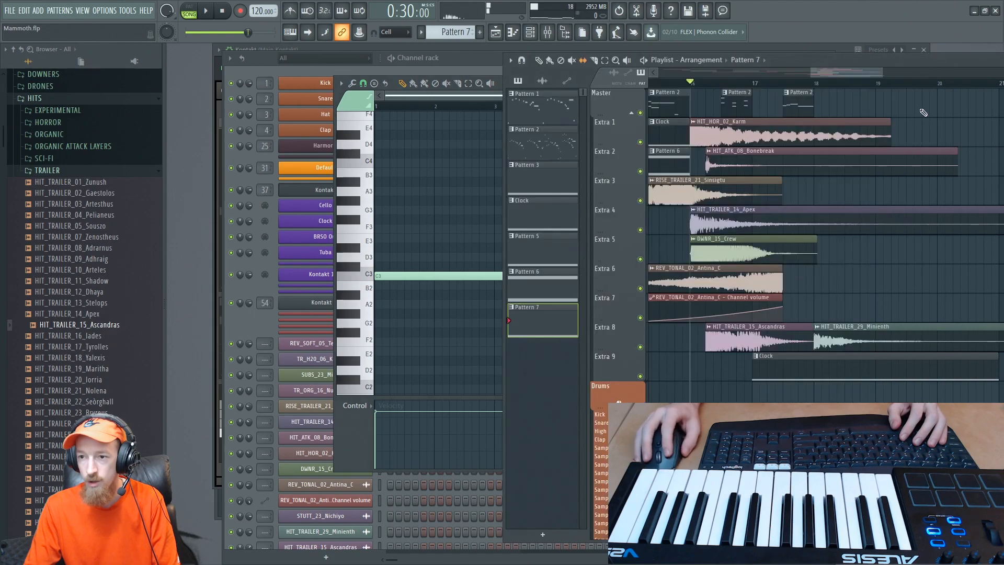
left_click(726, 389)
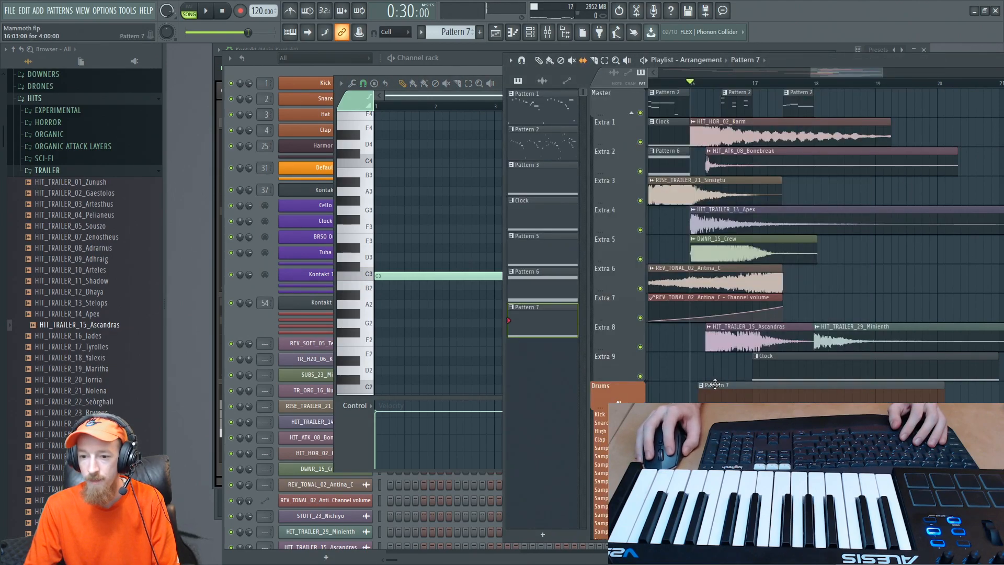
key("space")
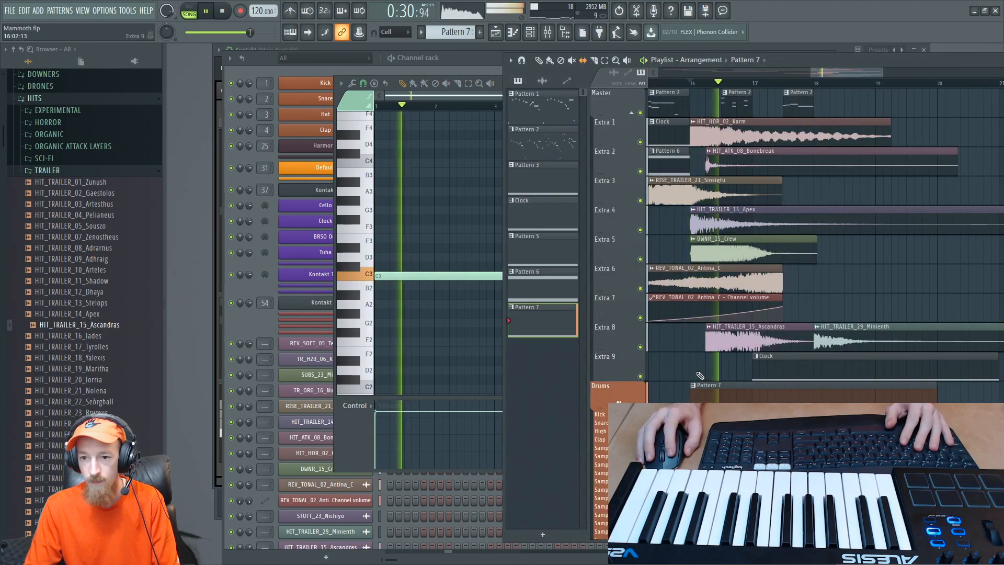
key("space")
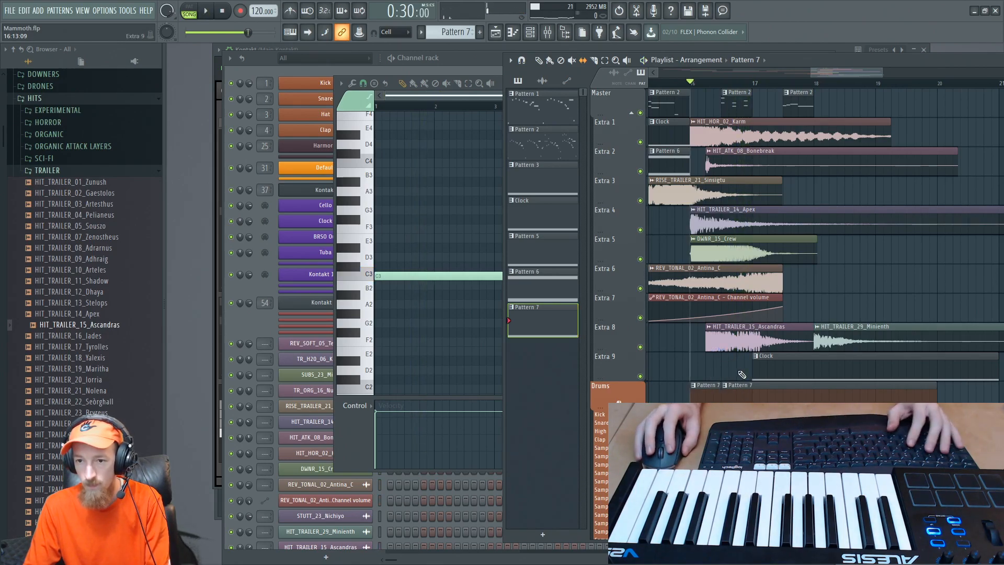
key("space")
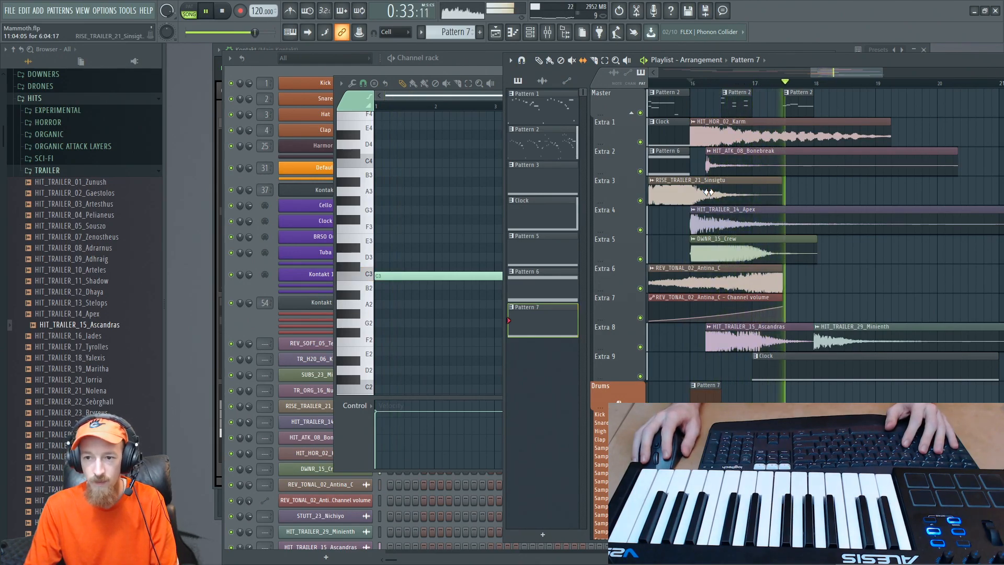
key("space")
- Move the HIT_TRAILER_29_Minienth clip on the Extra 8 track to bar 19
scroll(825, 336, "down", 2)
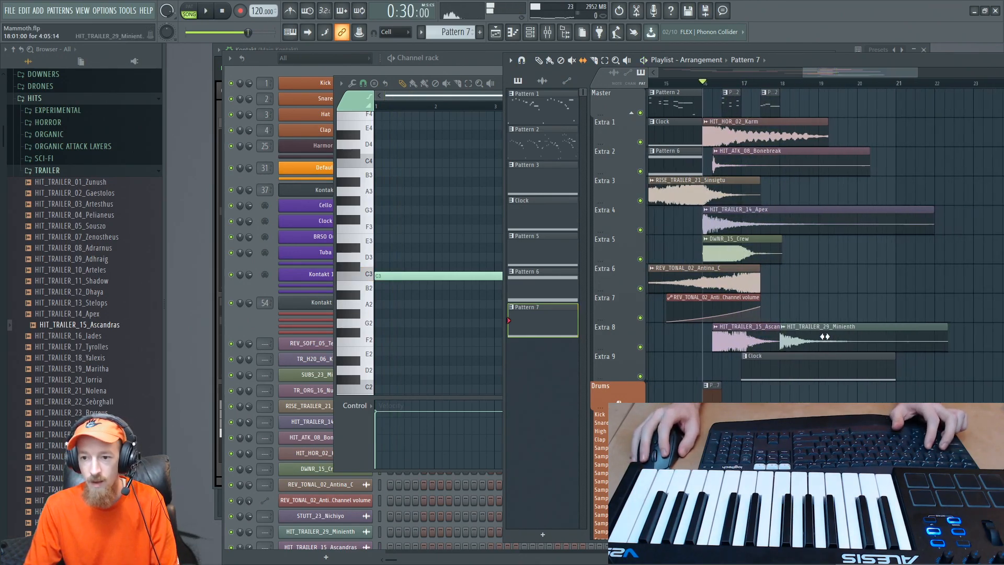
left_click_drag(819, 331, 857, 332)
scroll(823, 281, "down", 1)
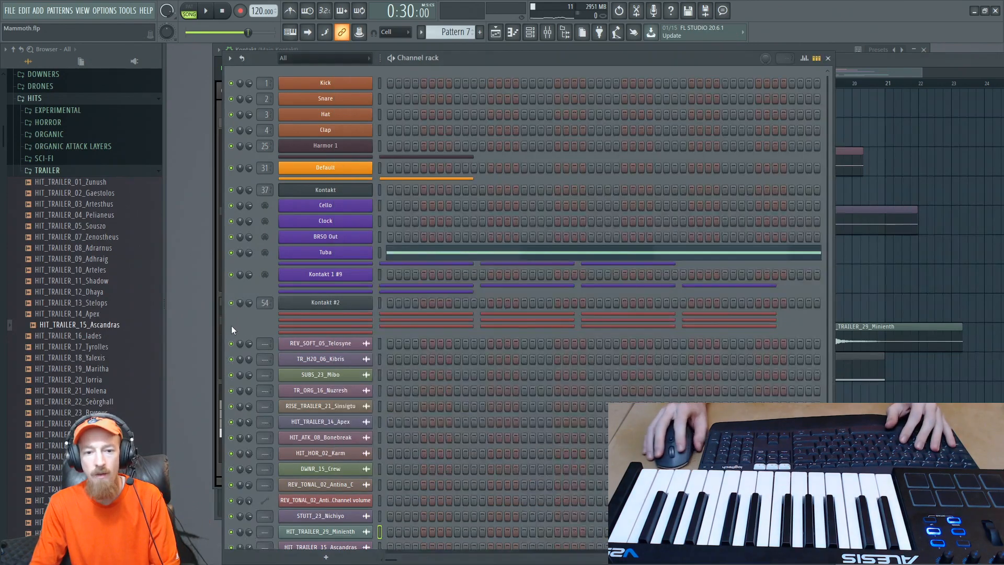
- Review the channel rack and play the arrangement from bar 16 to hear the tuba against the layered hits
left_click(231, 325)
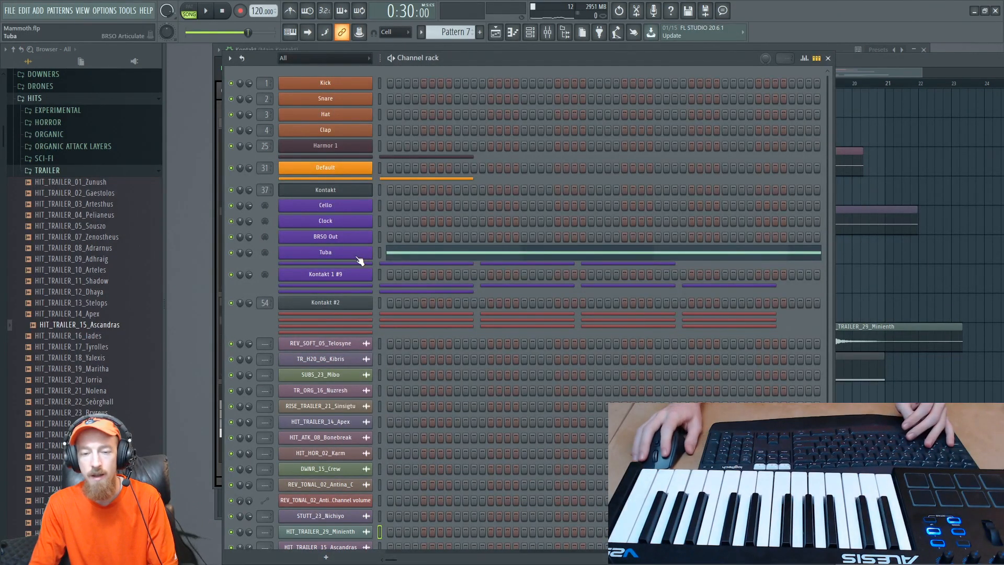
left_click(880, 67)
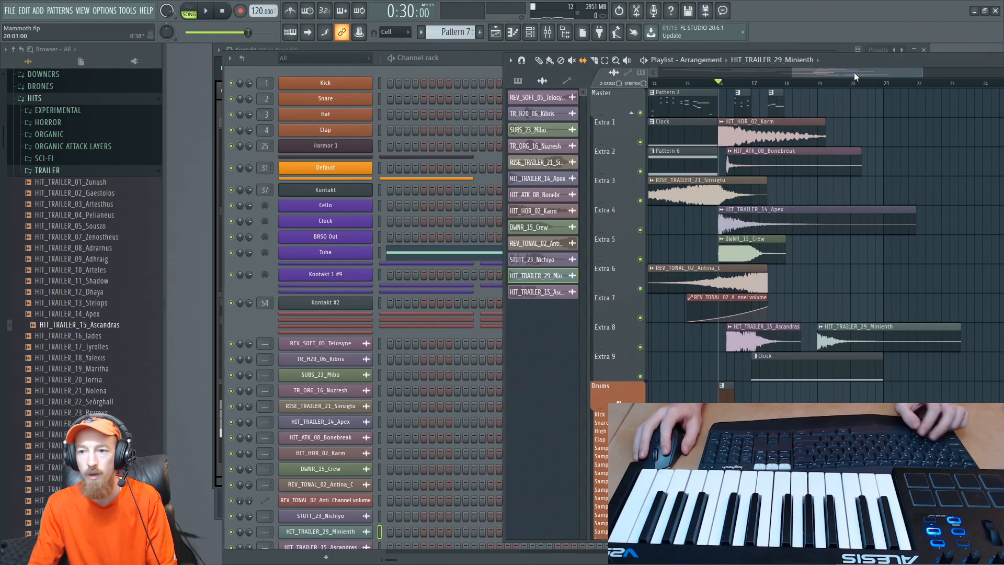
left_click_drag(855, 72, 843, 76)
scroll(807, 184, "up", 5)
scroll(797, 184, "down", 2)
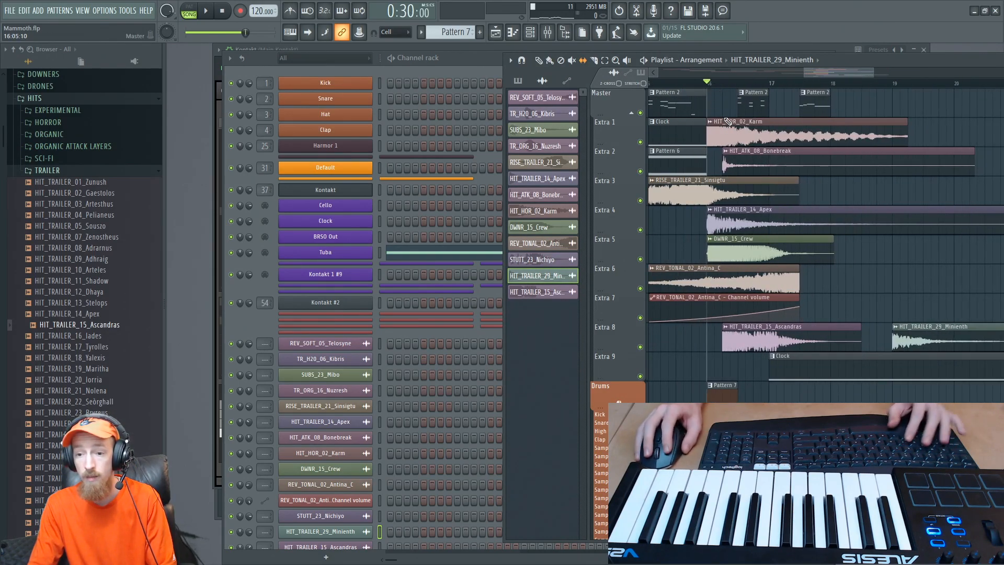
scroll(782, 176, "down", 2)
key("space")
scroll(781, 177, "down", 2)
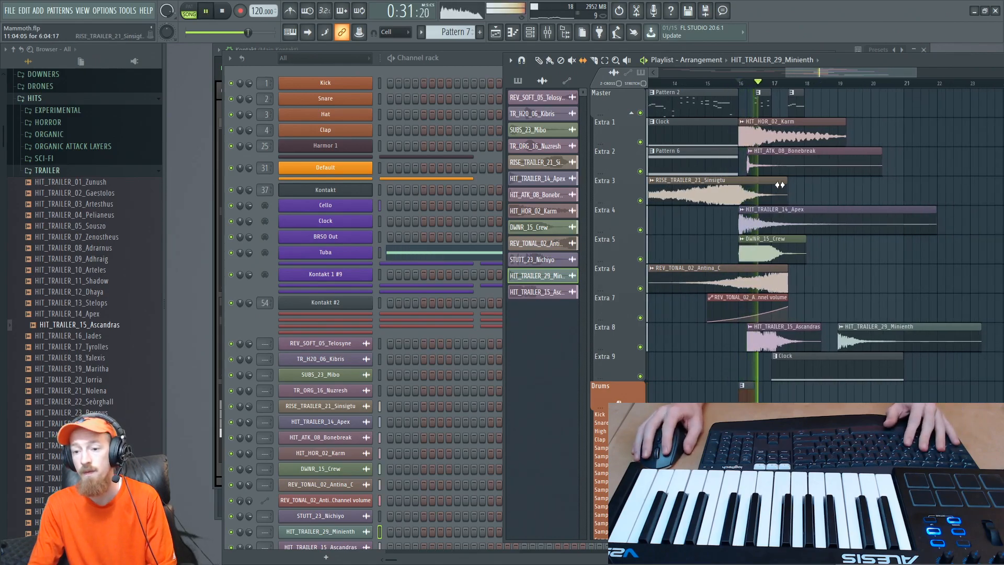
key("space")
scroll(768, 234, "up", 3)
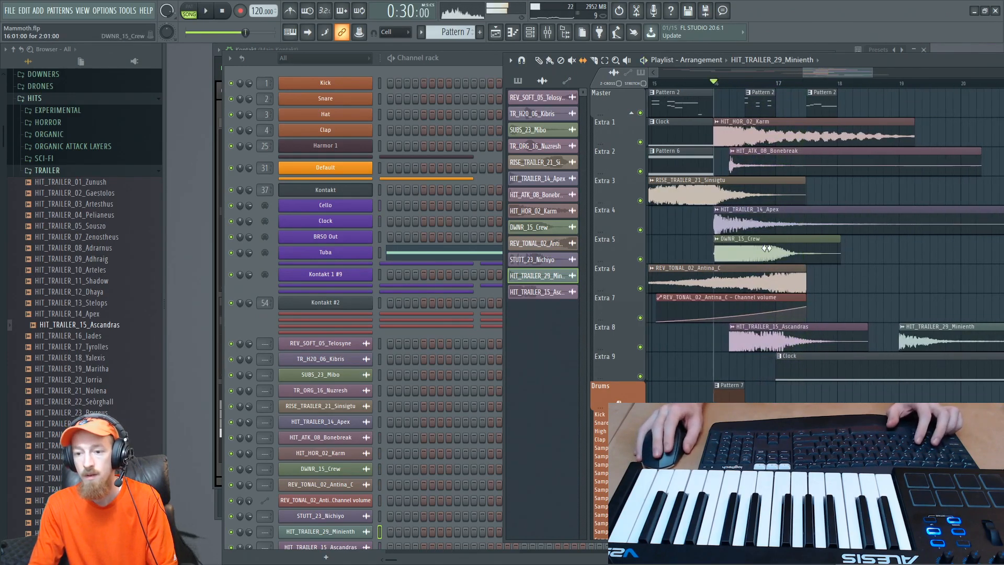
left_click_drag(769, 235, 749, 328)
key("space")
key("space")
- Duplicate the short Pattern 7 clip on the Drums track to bar 17
key("F7")
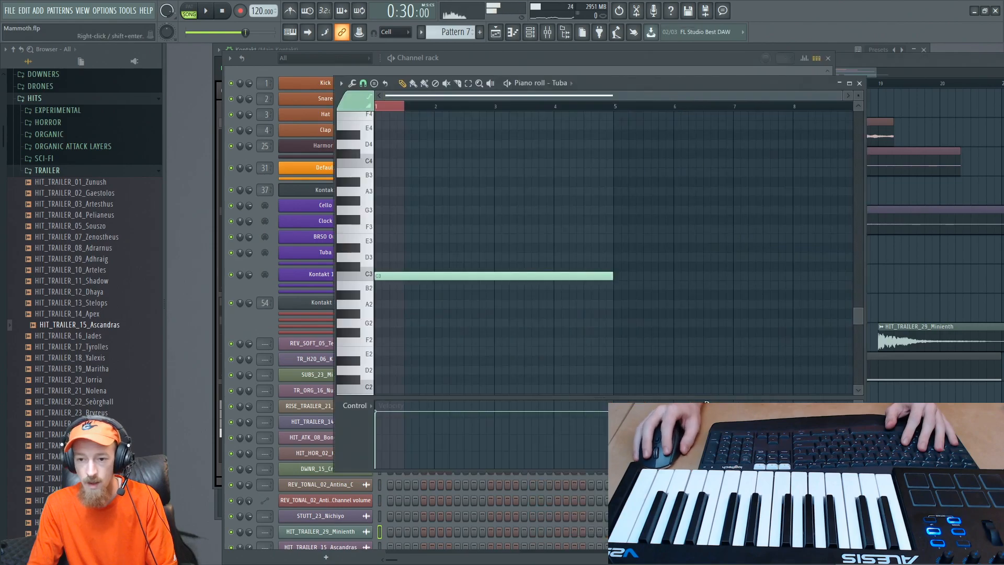
key("F7")
left_click(866, 67)
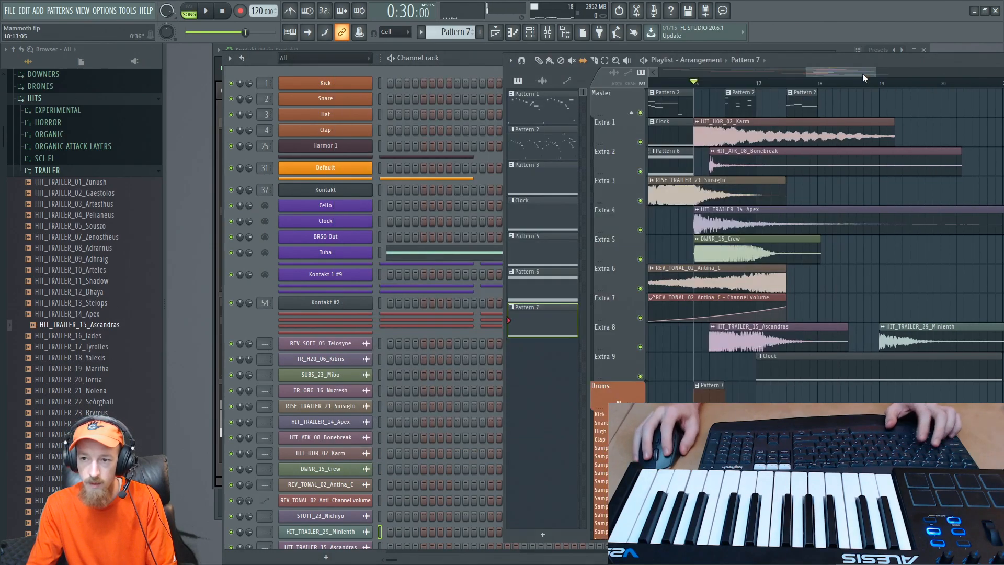
left_click_drag(706, 385, 778, 382)
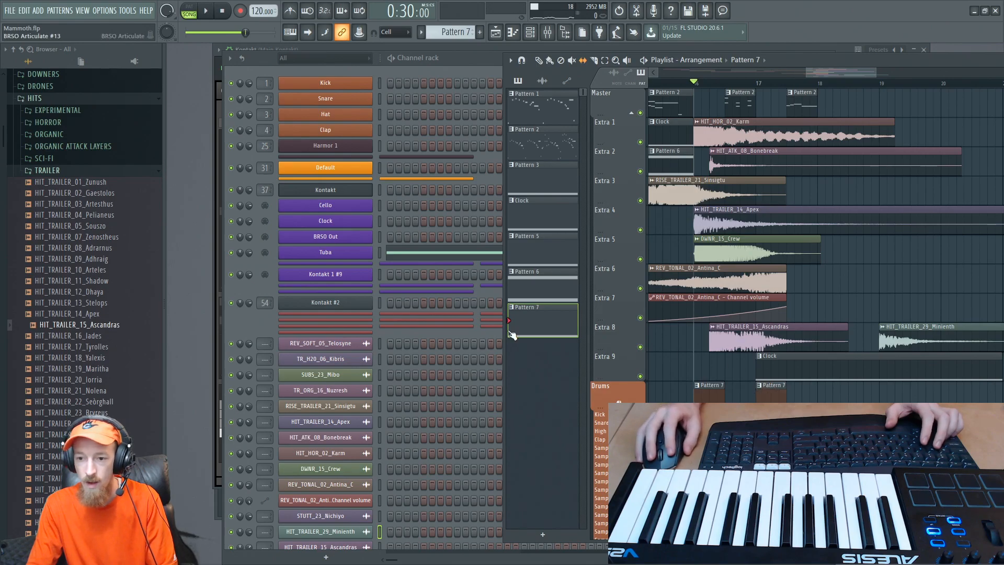
- Unzip the Kontakt 1 #5 channel below Tuba and open the main Kontakt instrument
left_click(270, 321)
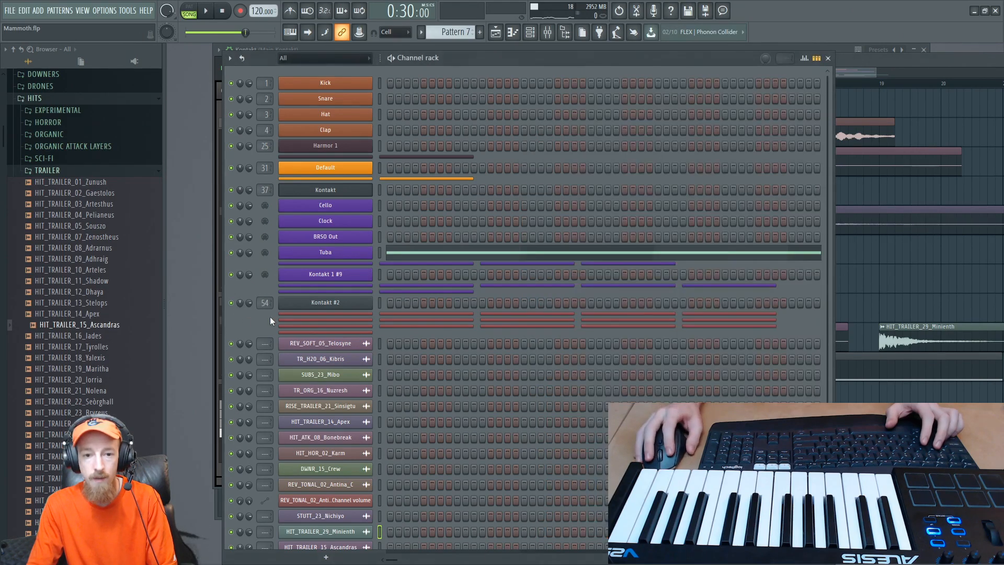
left_click(357, 264)
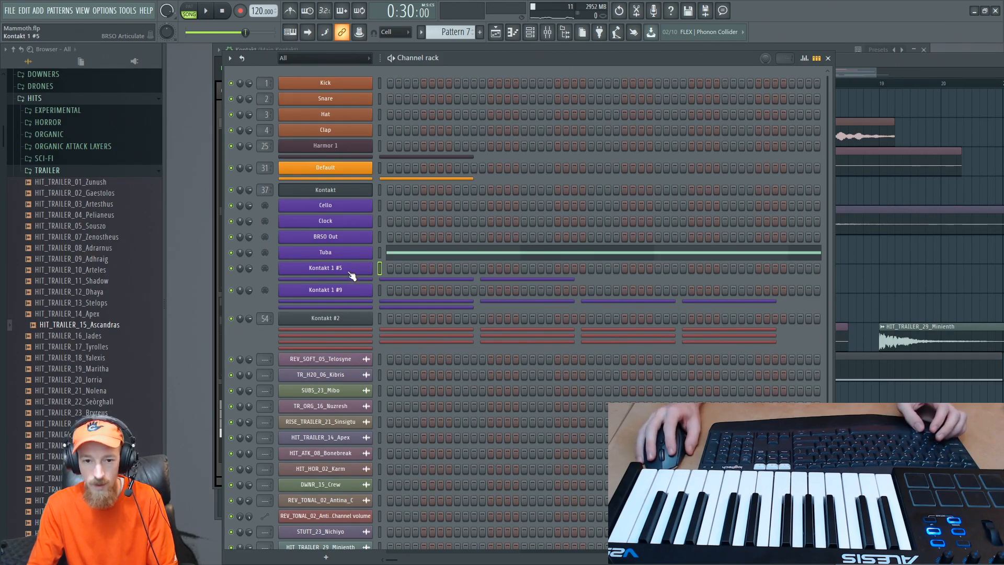
left_click(327, 190)
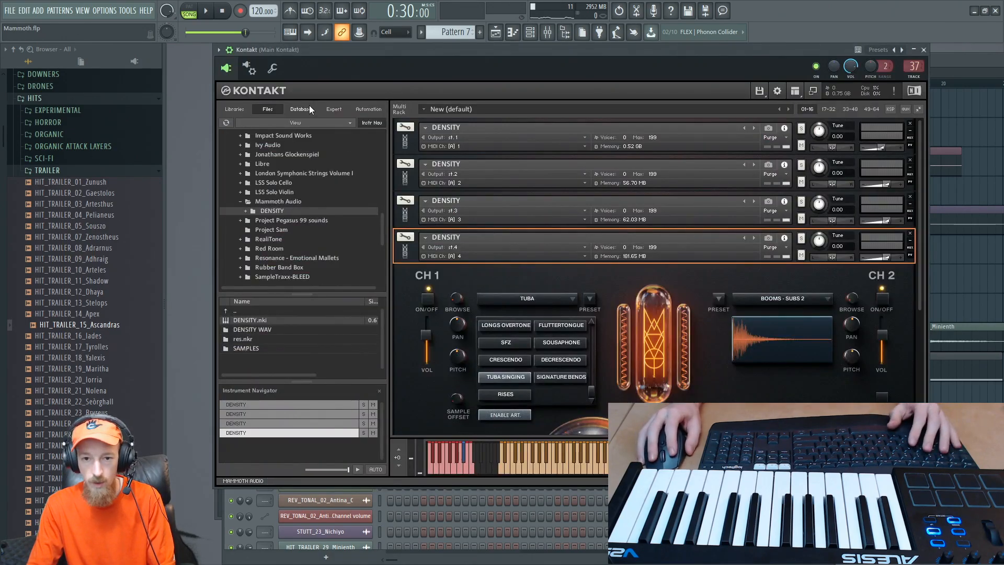
- Search Kontakt's installed libraries for brass
left_click(229, 108)
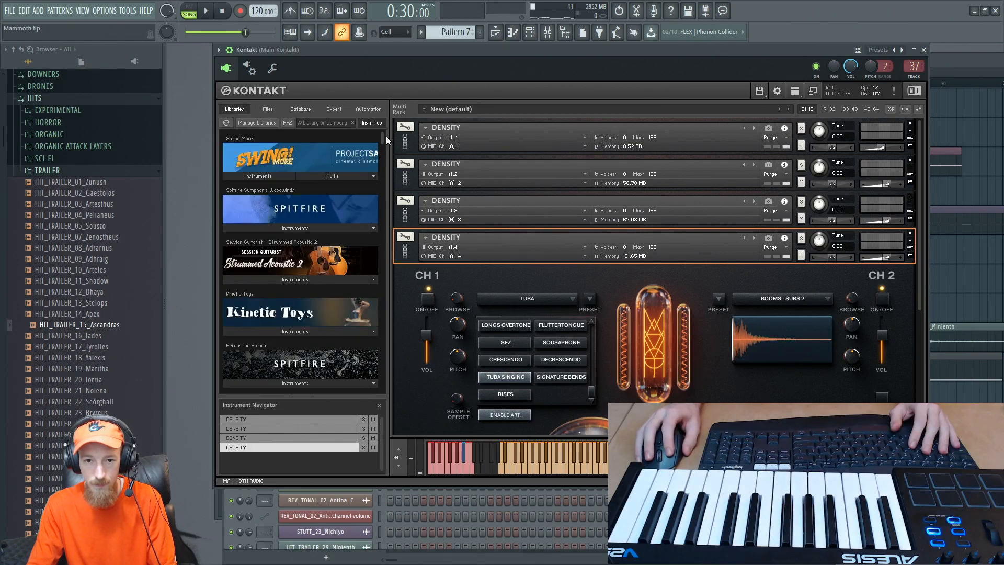
mouse_move(383, 137)
left_mouse_down()
mouse_move(381, 186)
mouse_move(381, 134)
left_mouse_up()
left_click(345, 125)
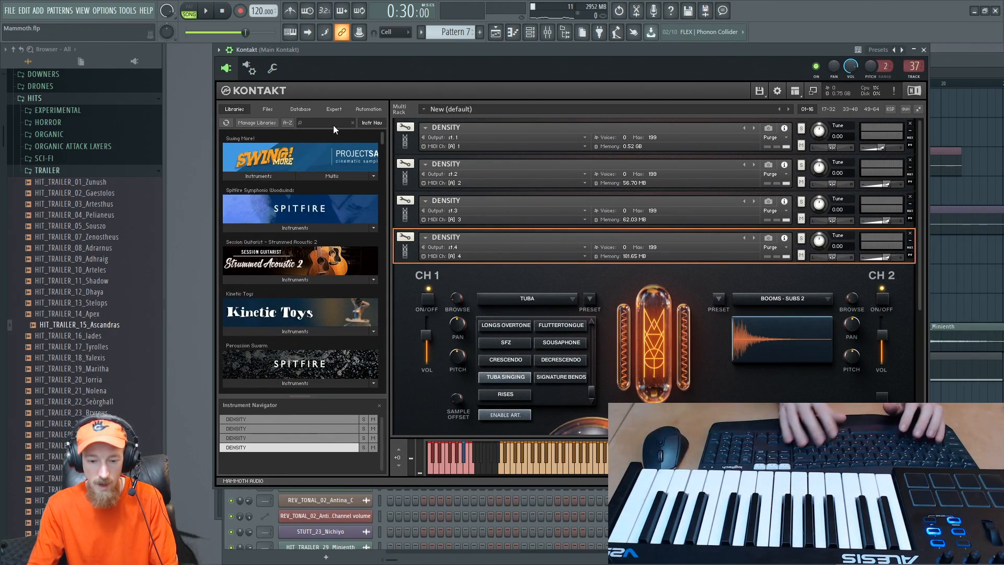
type("brass")
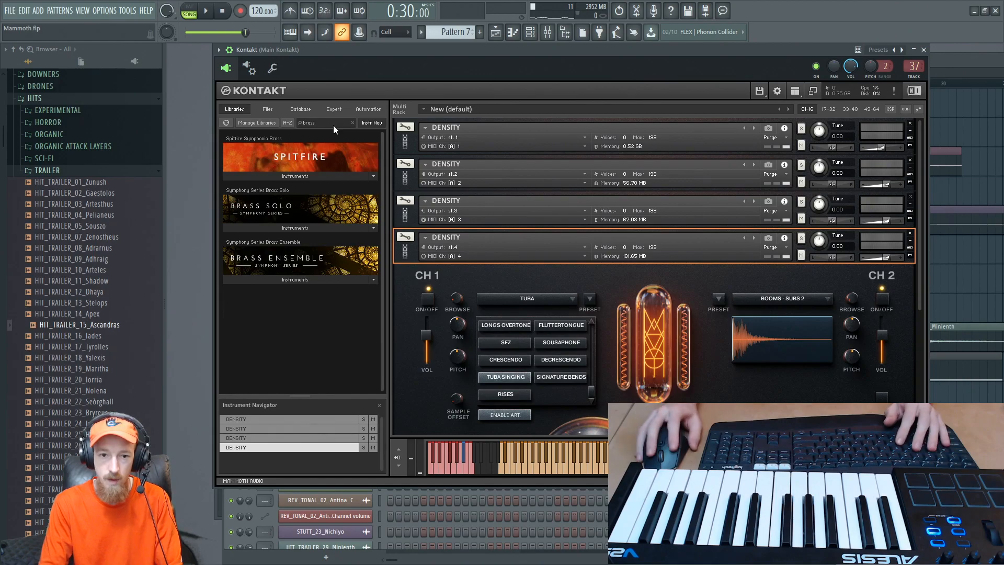
- Load Brass Ensemble.nki from the Brass Ensemble library into Kontakt and set its articulation to Sforzando
left_click(291, 280)
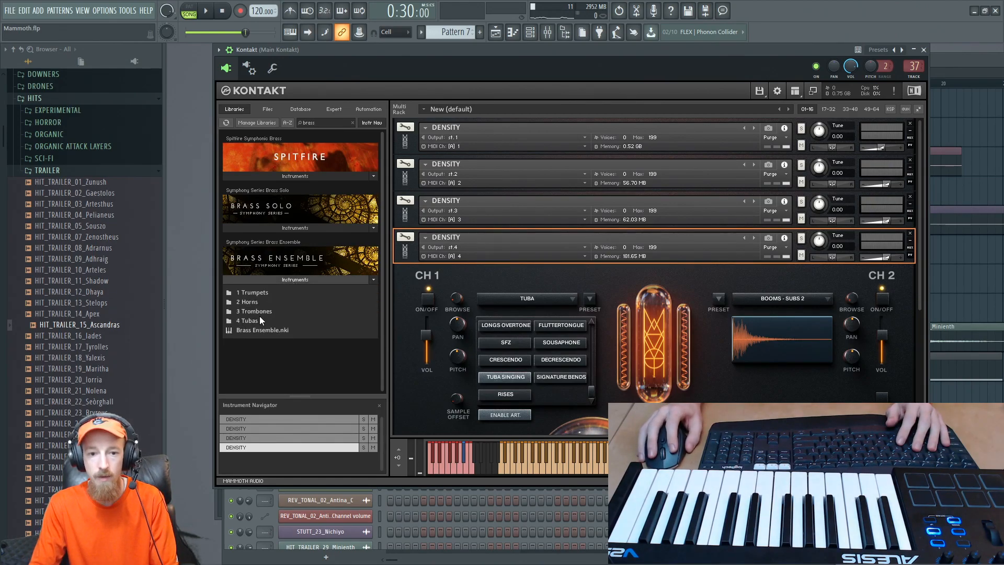
double_click(265, 331)
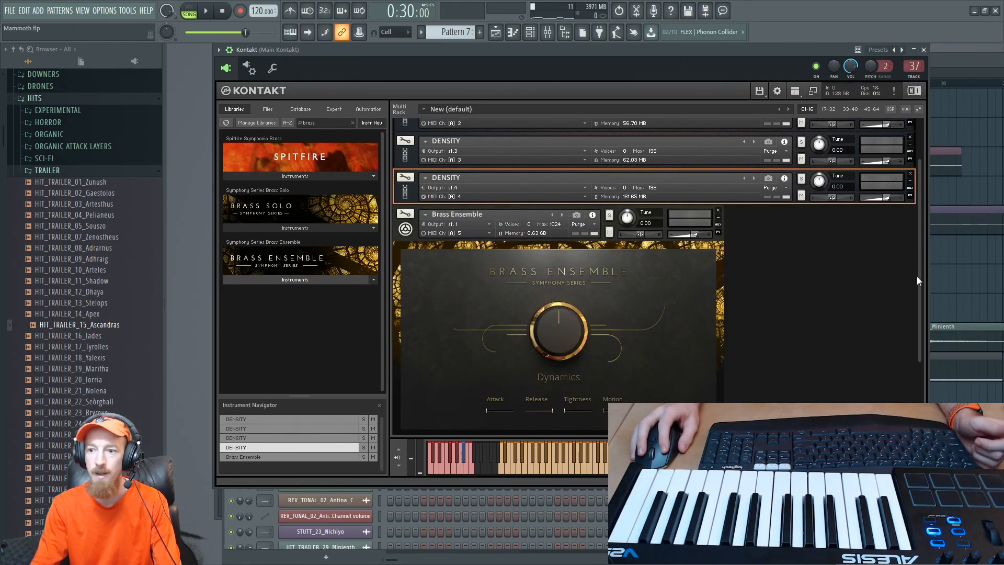
scroll(917, 276, "down", 3)
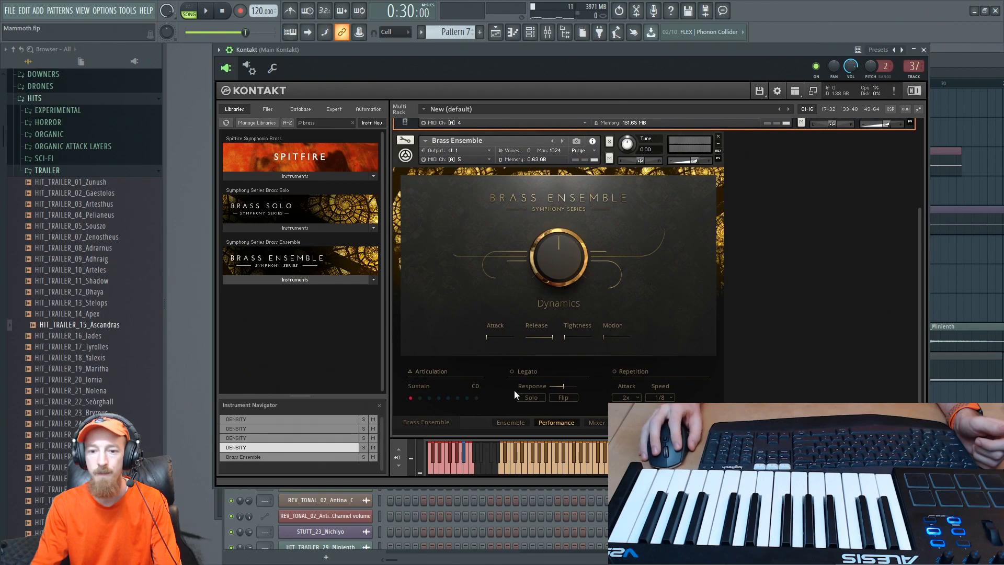
left_click(420, 399)
left_click(430, 398)
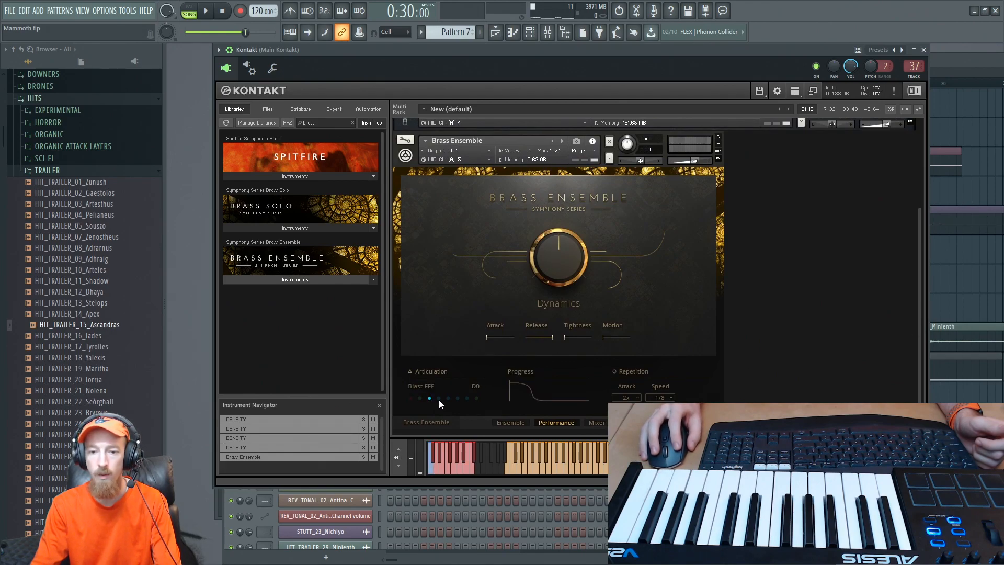
left_click(440, 399)
left_click(448, 398)
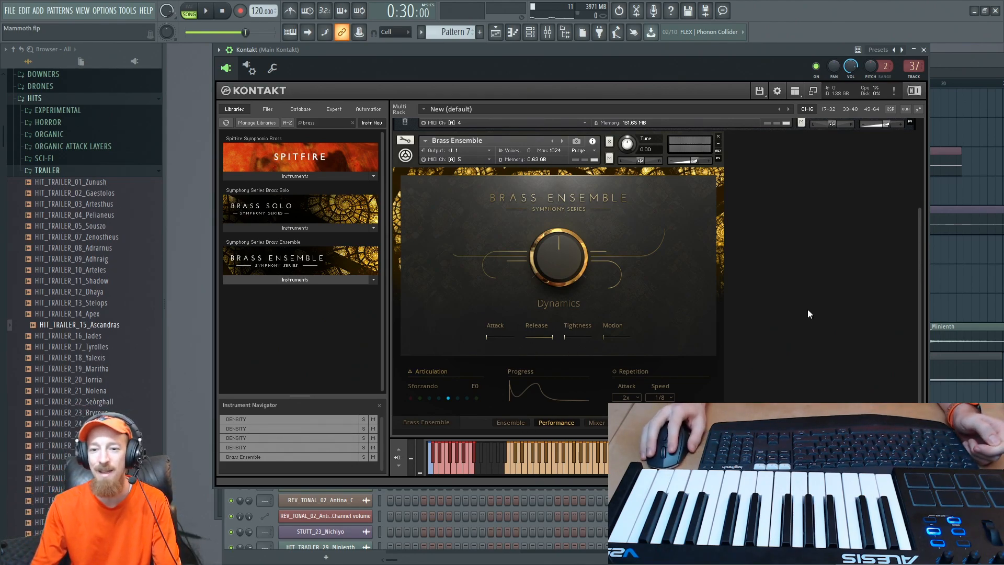
left_click_drag(921, 328, 918, 333)
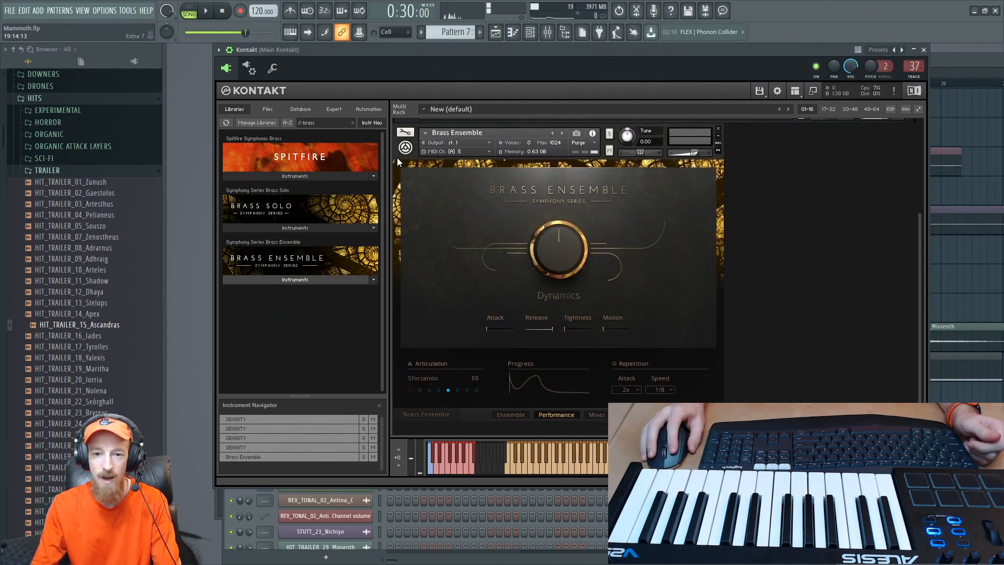
left_click(413, 179)
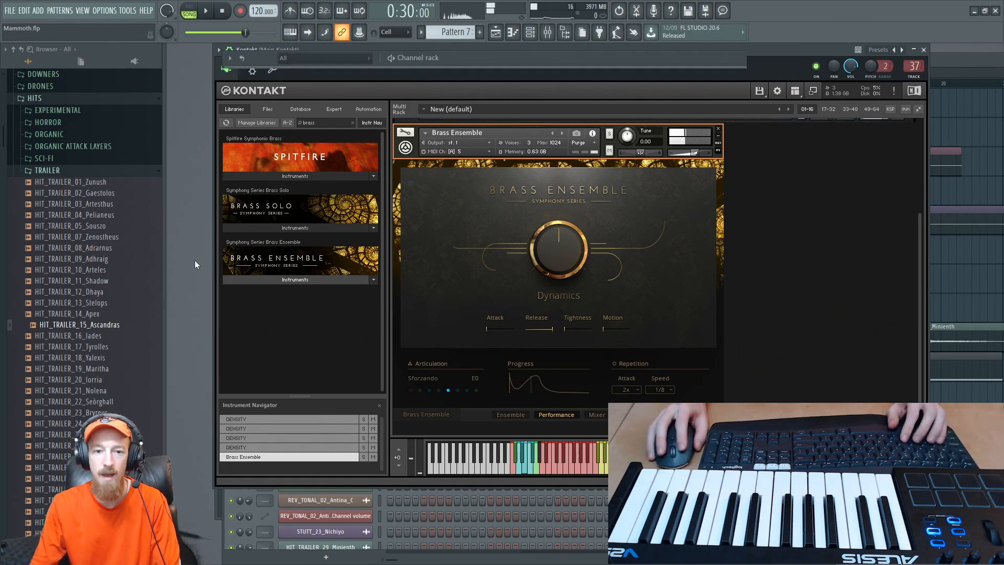
- Open the piano roll of Kontakt 1 #5 and add a four-bar C4 note above the C3 note
key("F6")
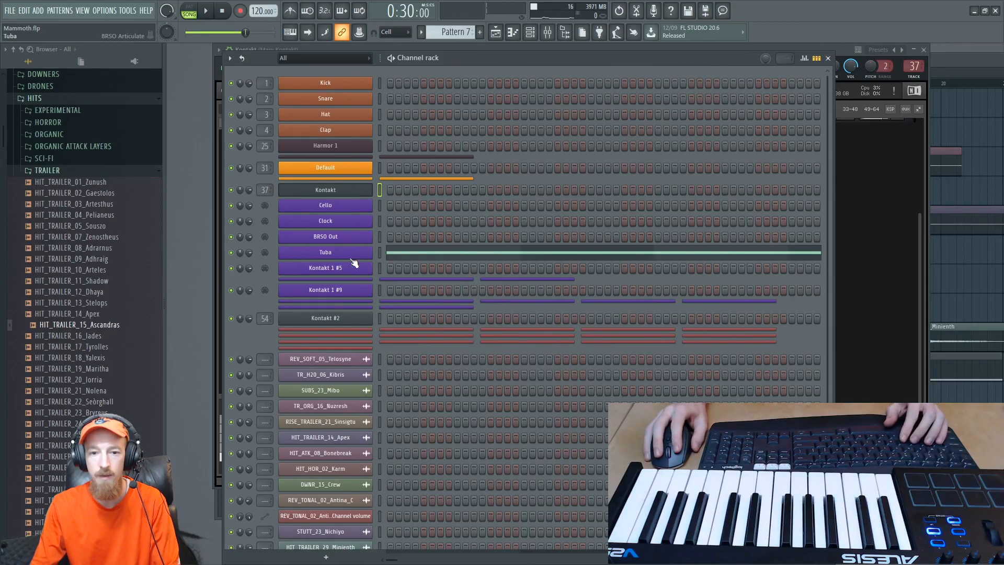
right_click(349, 276)
left_click(407, 270)
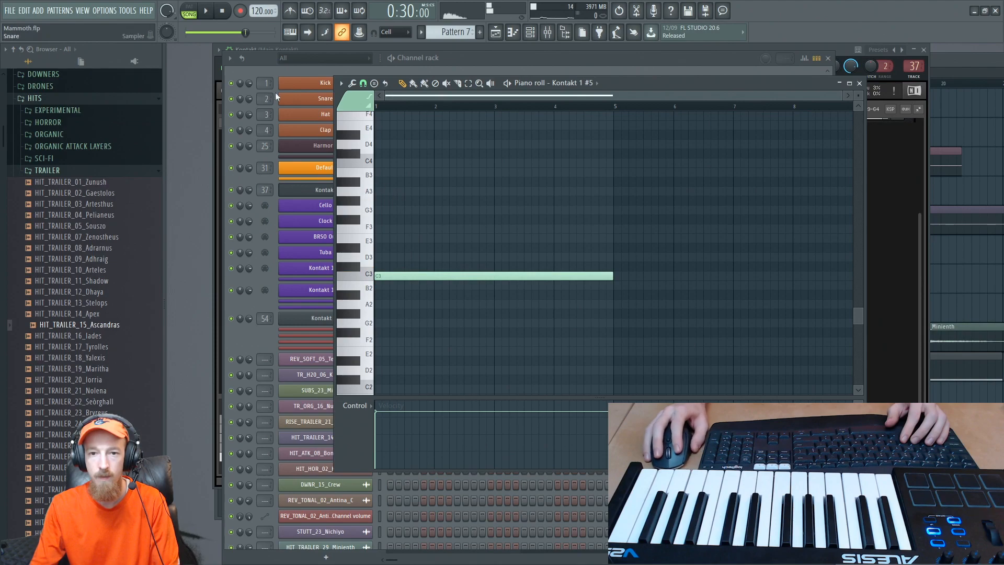
left_click(384, 162)
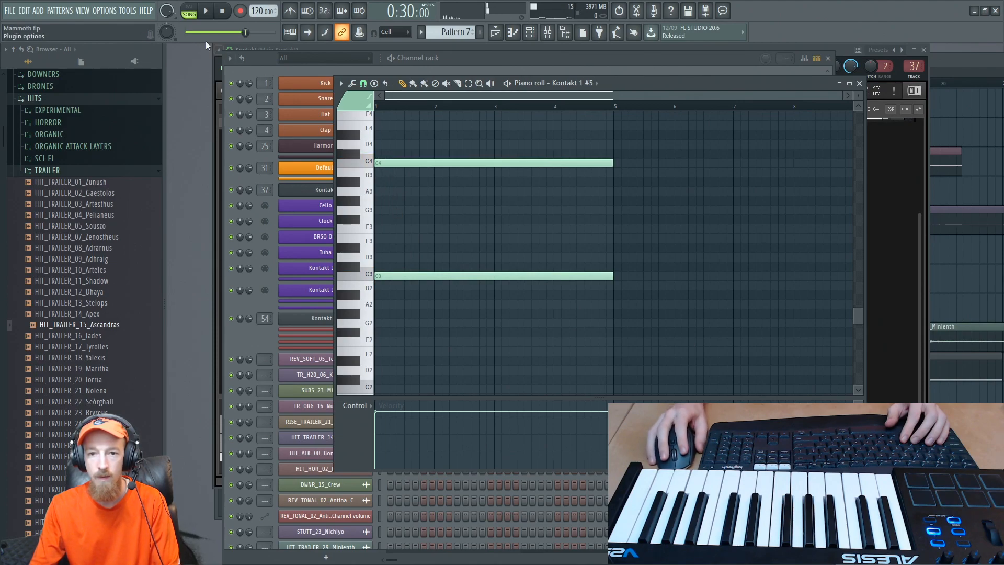
left_click(893, 364)
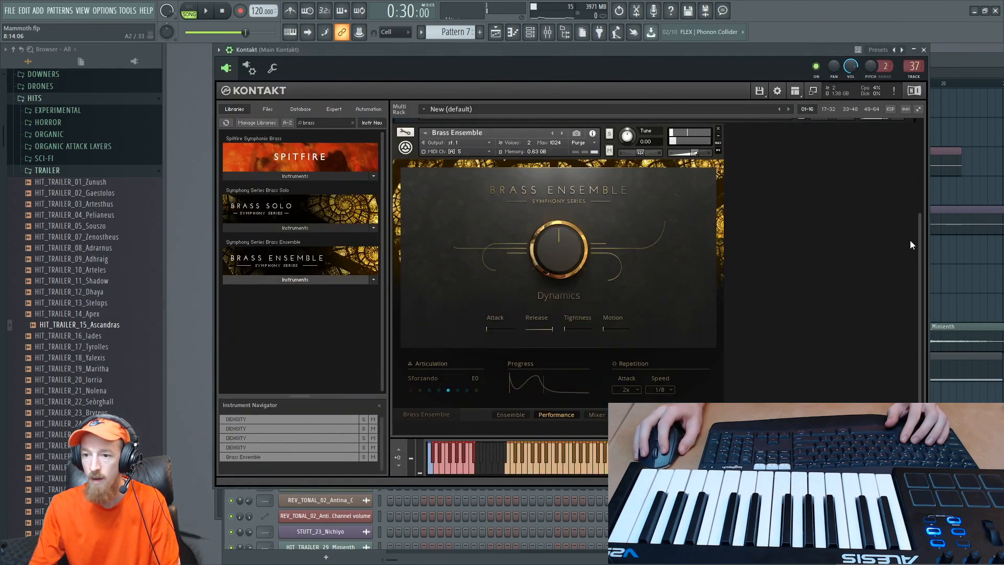
- Extend the Pattern 7 clip at bar 16 on the Drums track up to bar 17
scroll(720, 203, "up", 2)
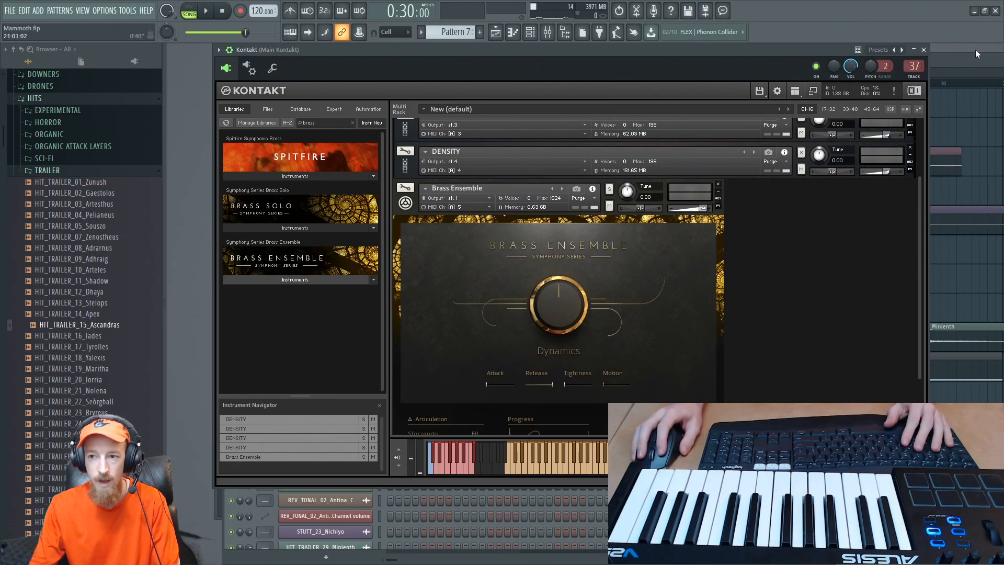
left_click(962, 130)
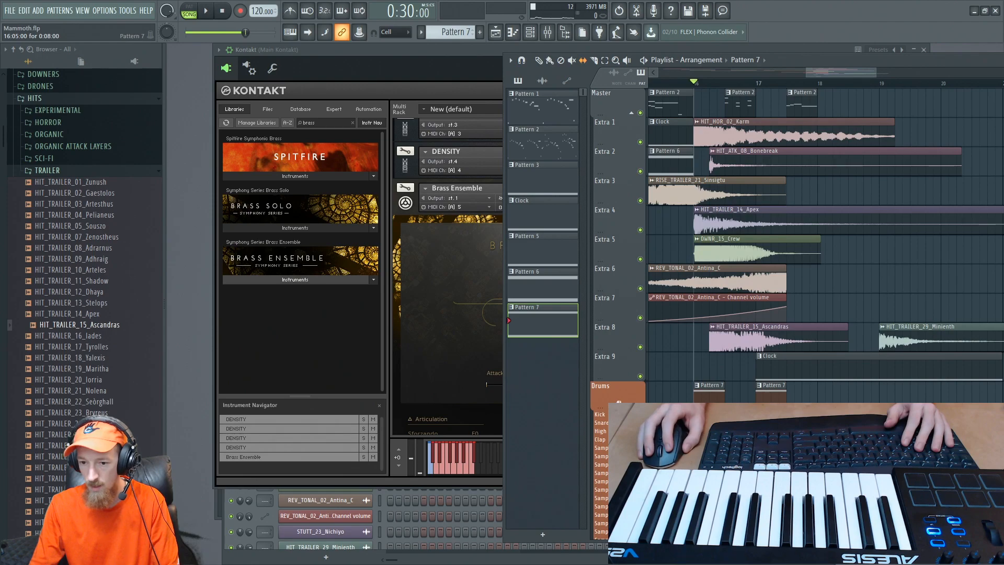
scroll(732, 361, "up", 2)
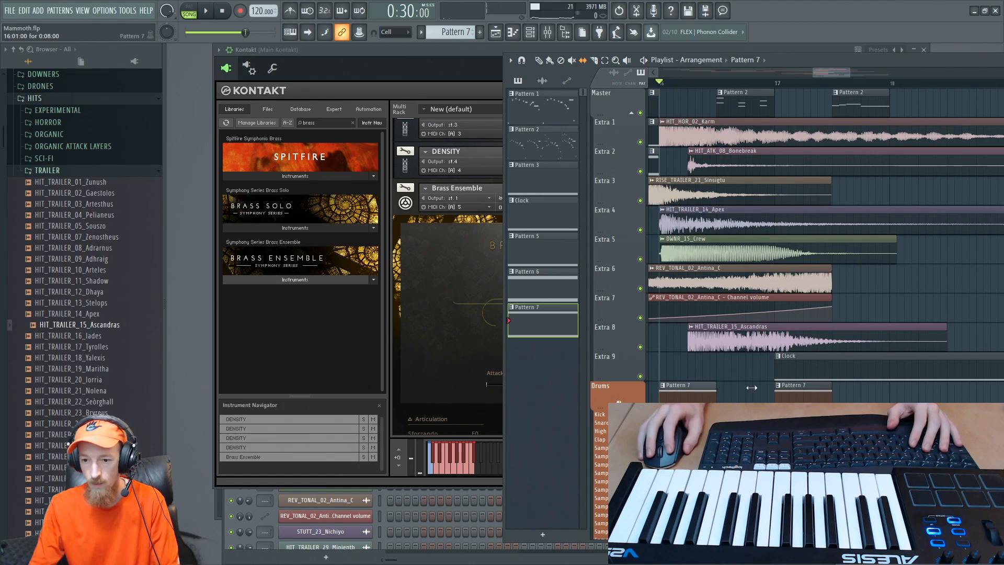
left_click(725, 379)
right_click(736, 371)
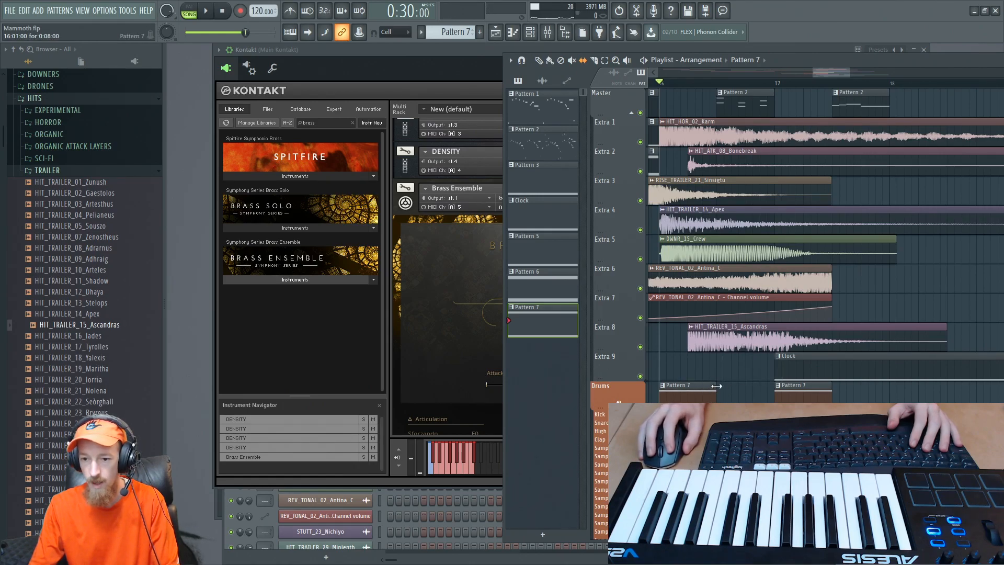
left_click(745, 388)
left_click_drag(736, 387, 774, 387)
right_click(747, 389)
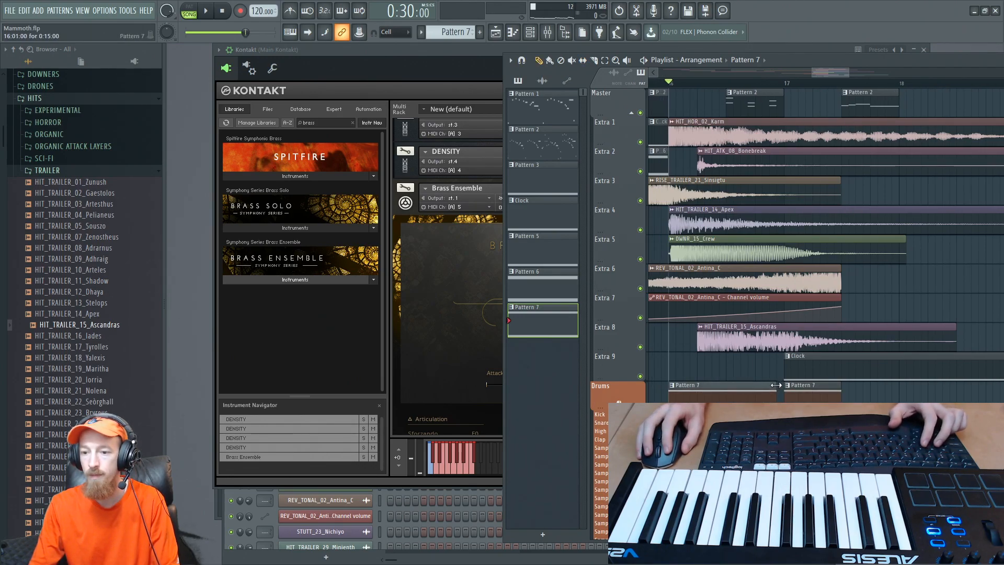
- Play the arrangement from bar 16 and delete the second Pattern 7 clip at bar 17
key("space")
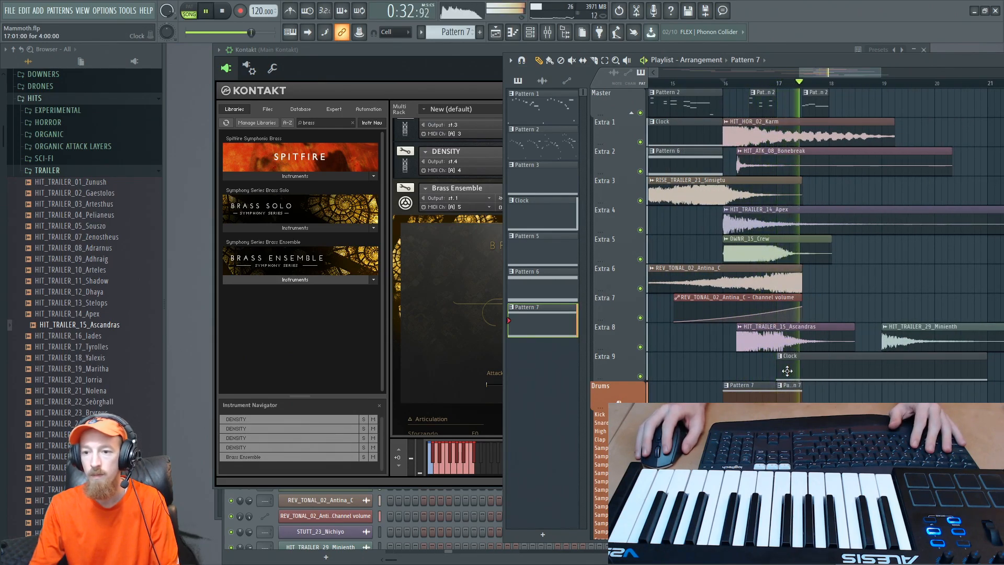
right_click(795, 390)
key("space")
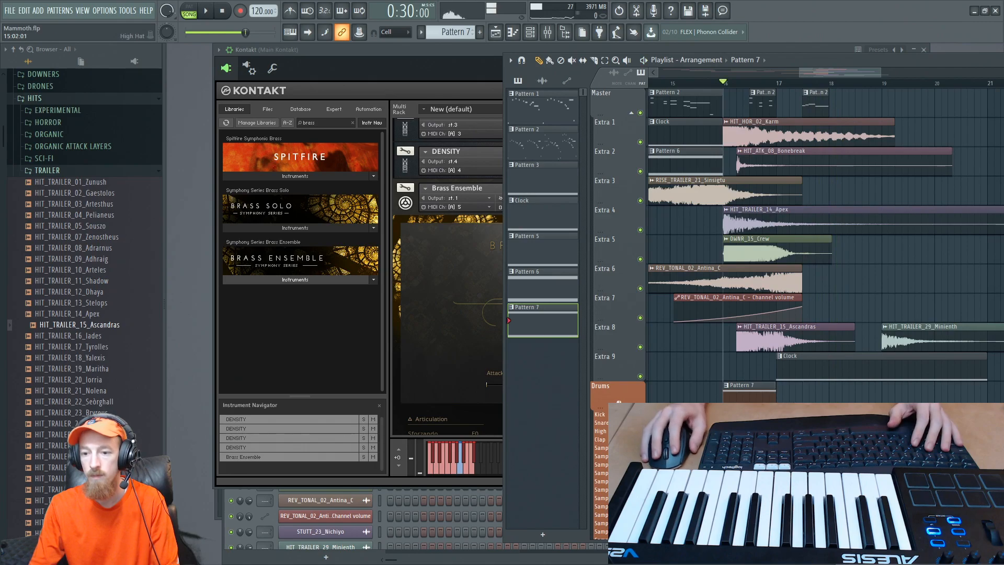
- Move the Kontakt 1 #5 notes out of Pattern 7 into a new Pattern 8 on the same channel
key("F6")
right_click(352, 254)
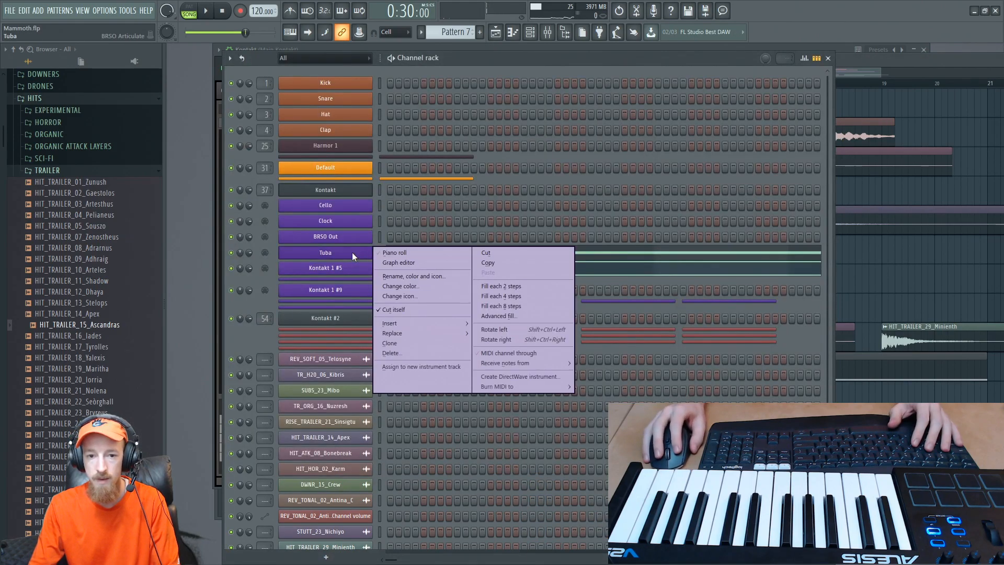
right_click(340, 264)
left_click(491, 268)
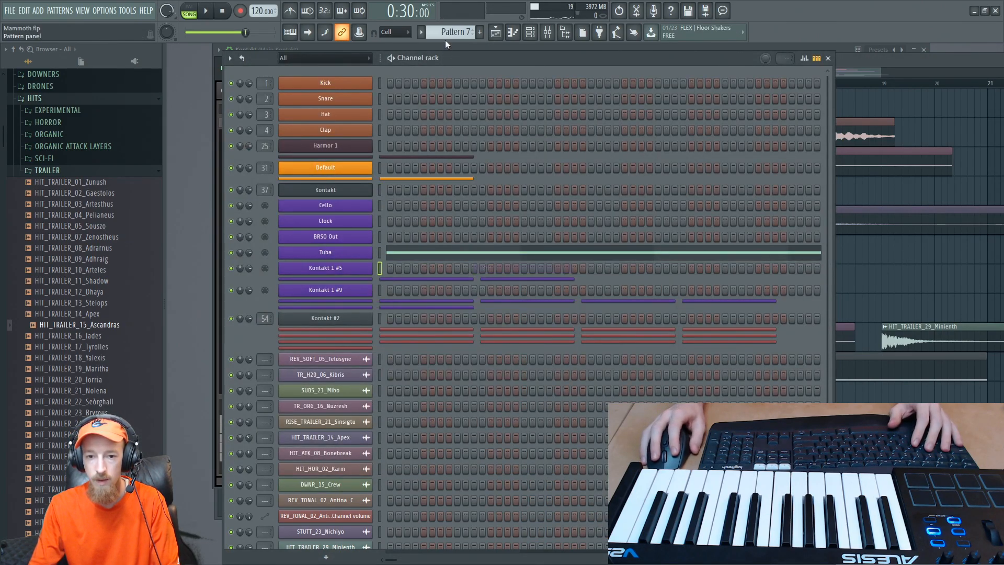
left_click(480, 32)
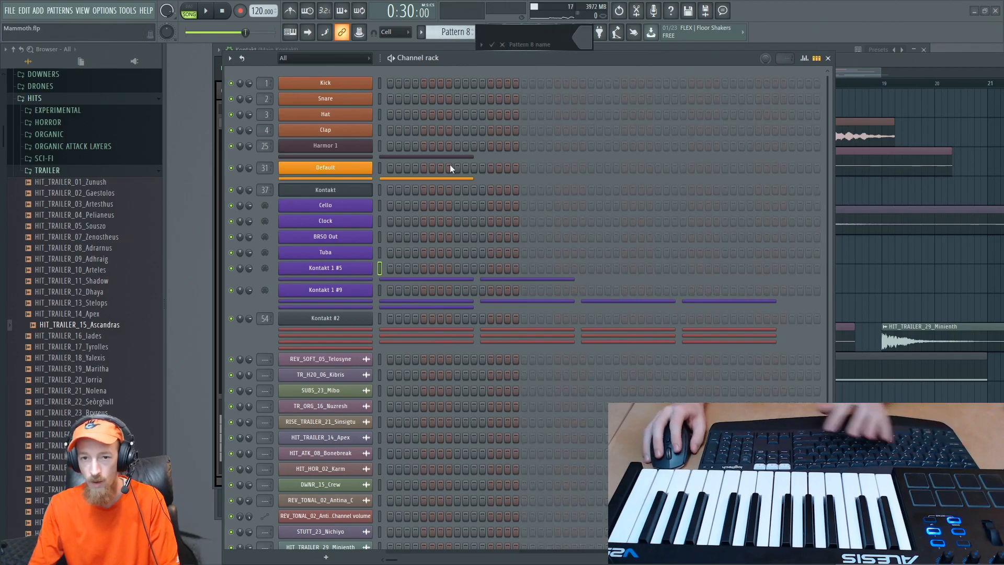
right_click(363, 268)
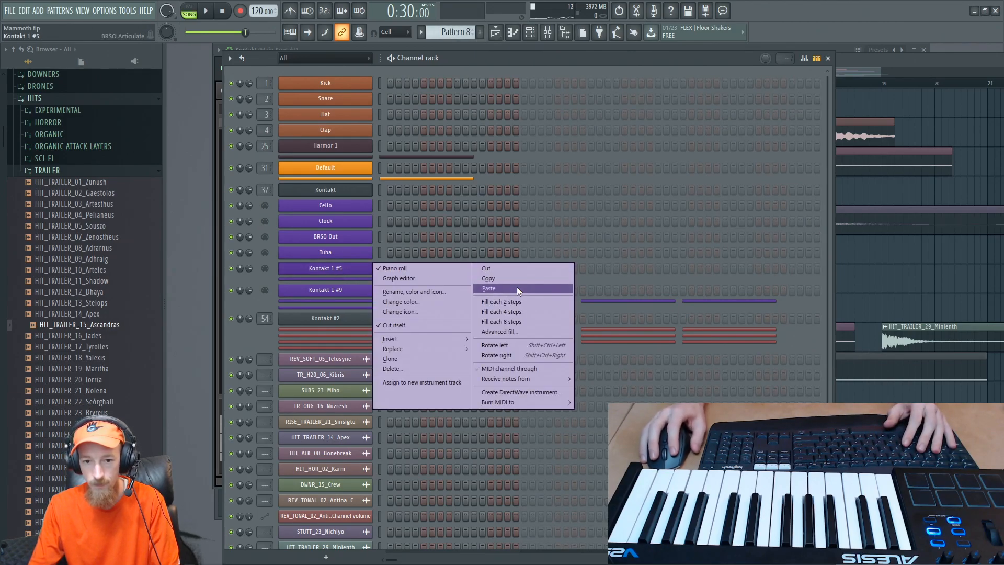
left_click(517, 286)
- Play Pattern 8 on its own in pattern mode and bring the playlist to the front
left_click(189, 10)
left_click(207, 11)
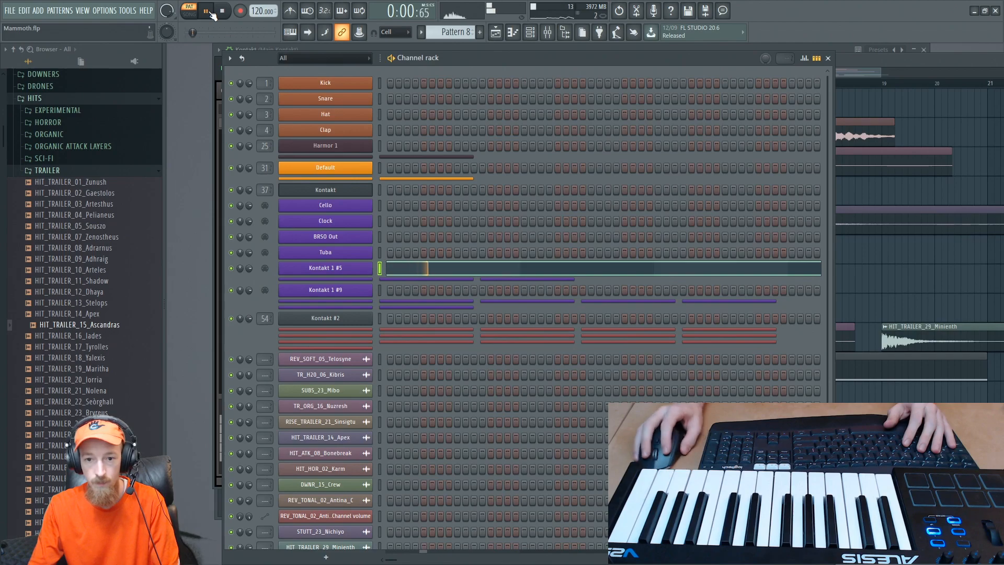
left_click(937, 63)
key("space")
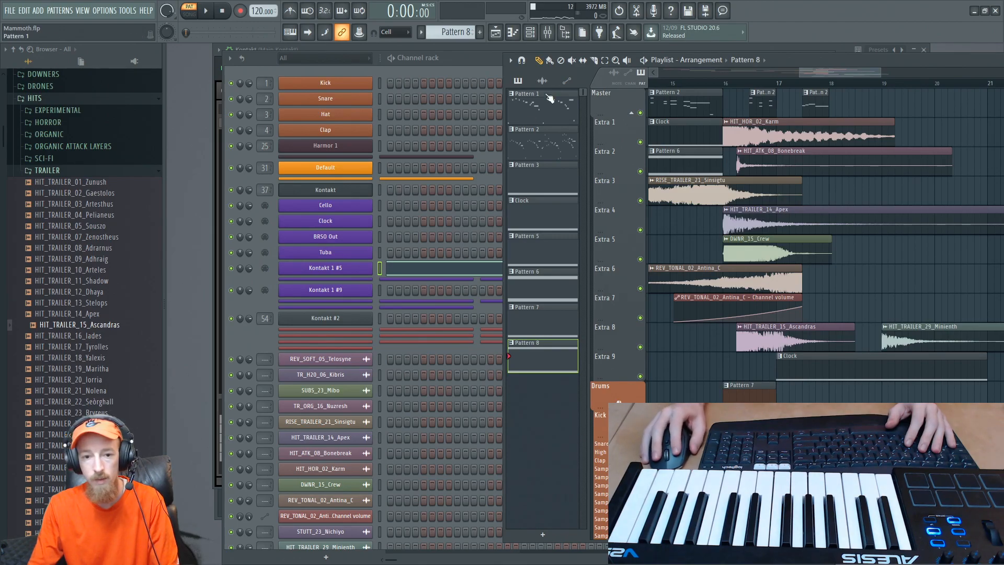
- Route the Brass Ensemble instrument in Kontakt to output st.5 and collapse its interface
left_click(346, 182)
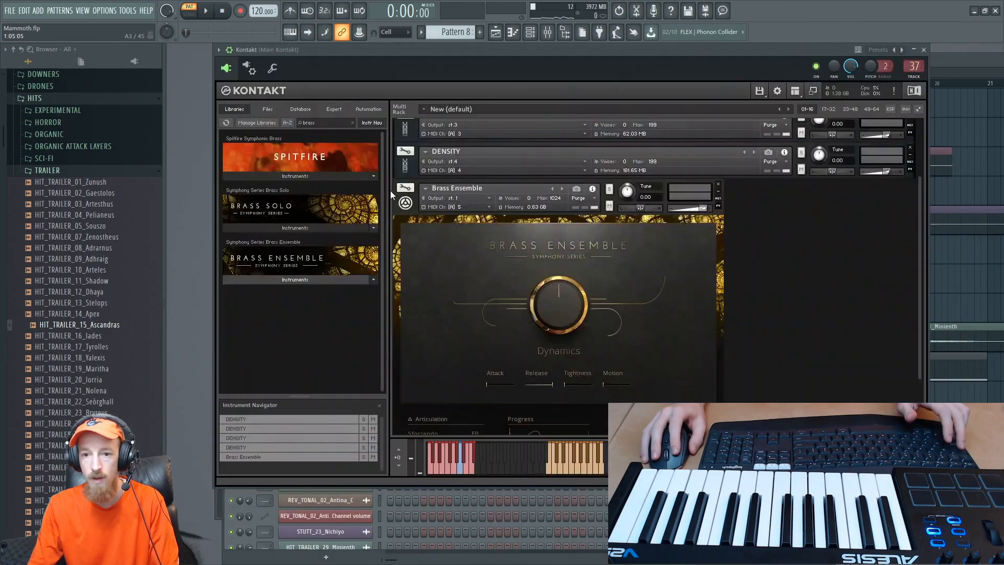
left_click(466, 198)
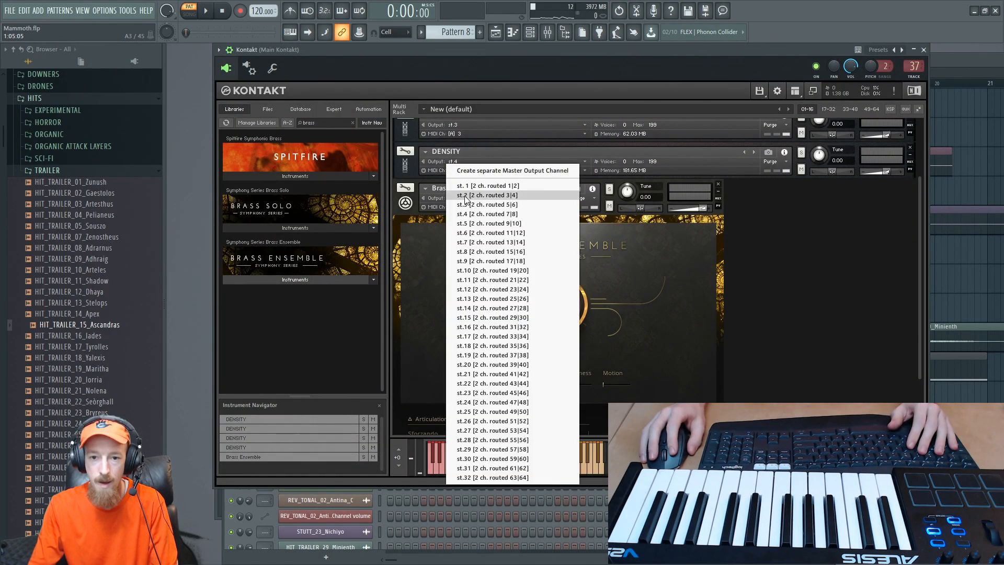
left_click(502, 224)
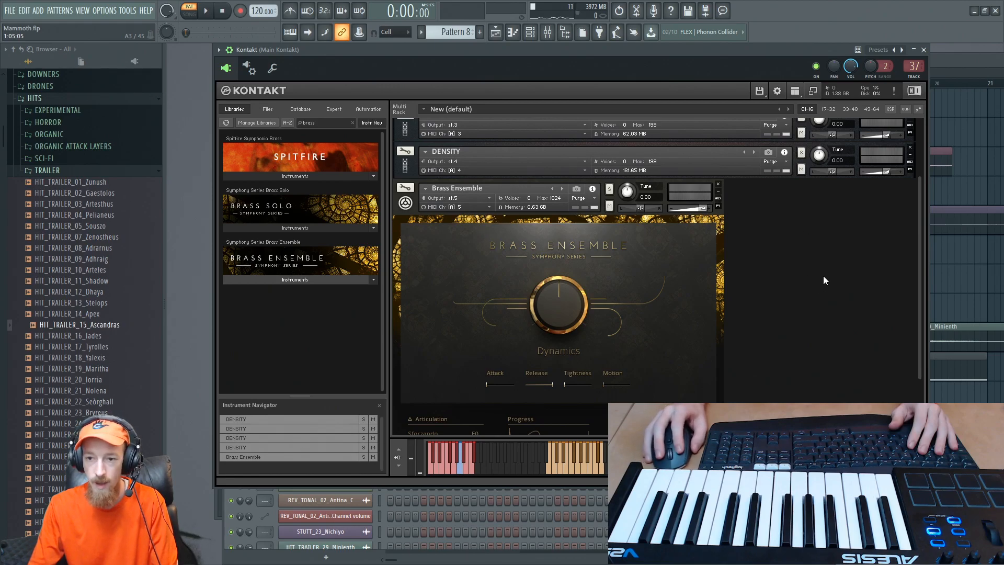
left_click(404, 204)
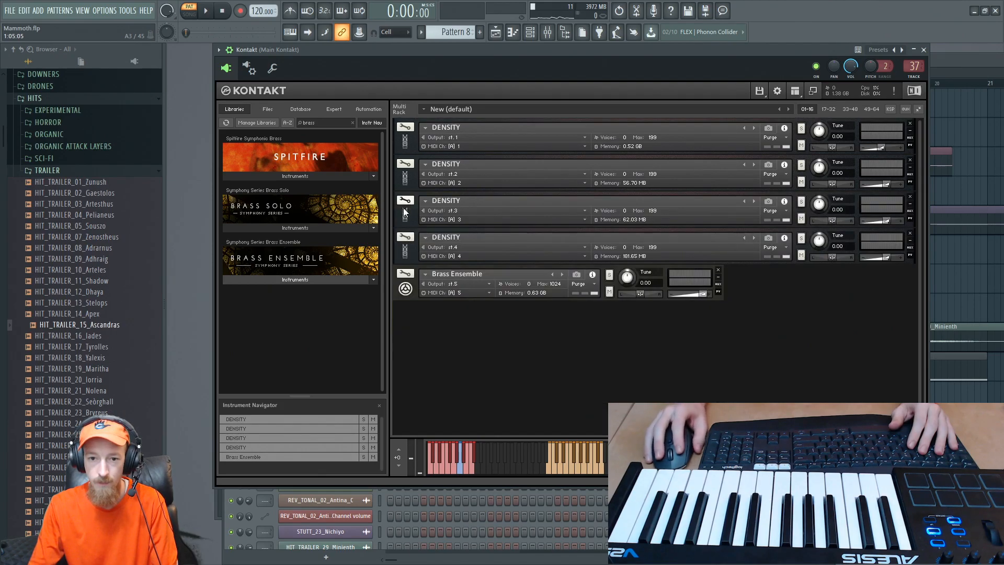
- Open the mixer, play the pattern to find the brass output, and rename mixer track 41 to Tuba
left_click(548, 33)
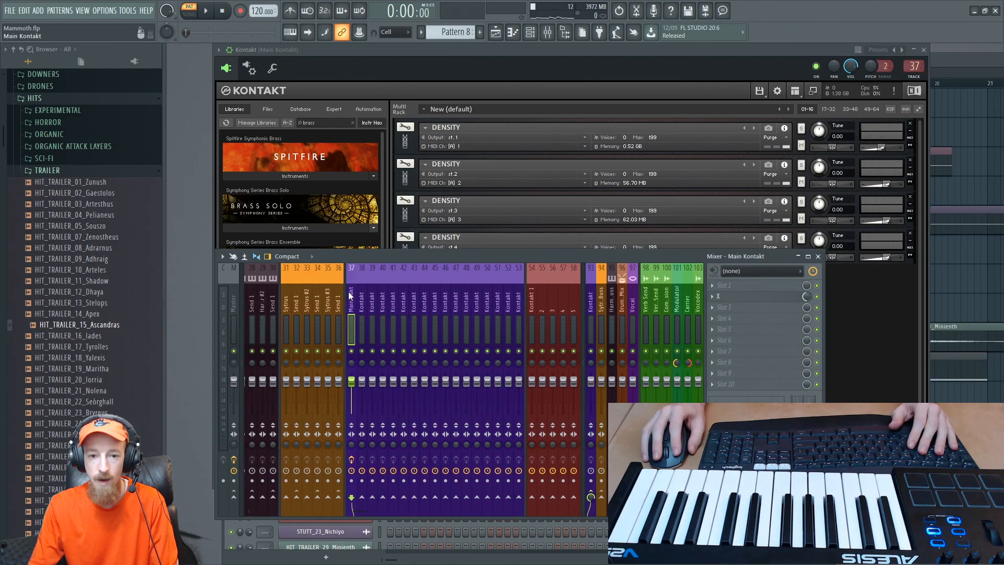
left_click(356, 302)
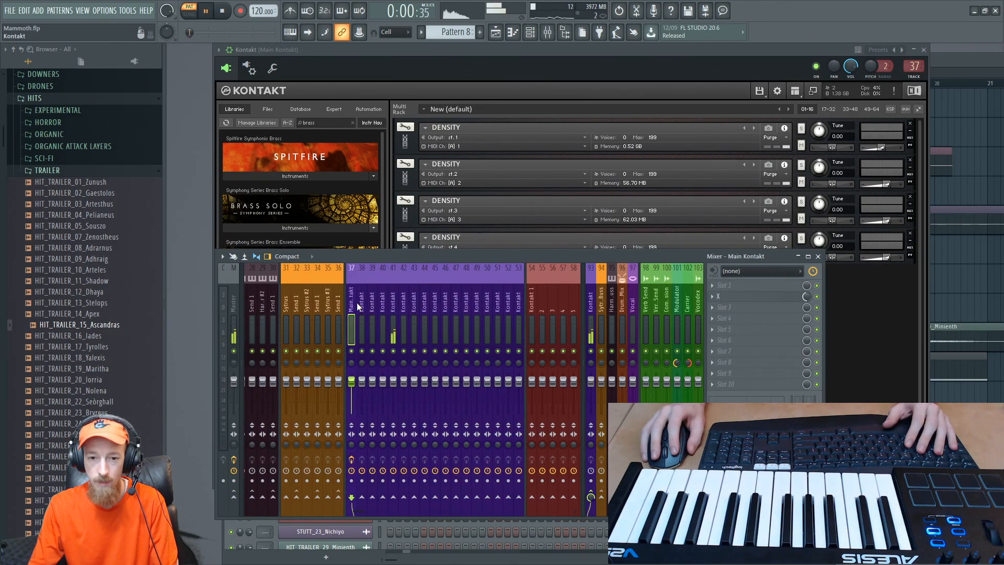
double_click(394, 296)
type("Tuba")
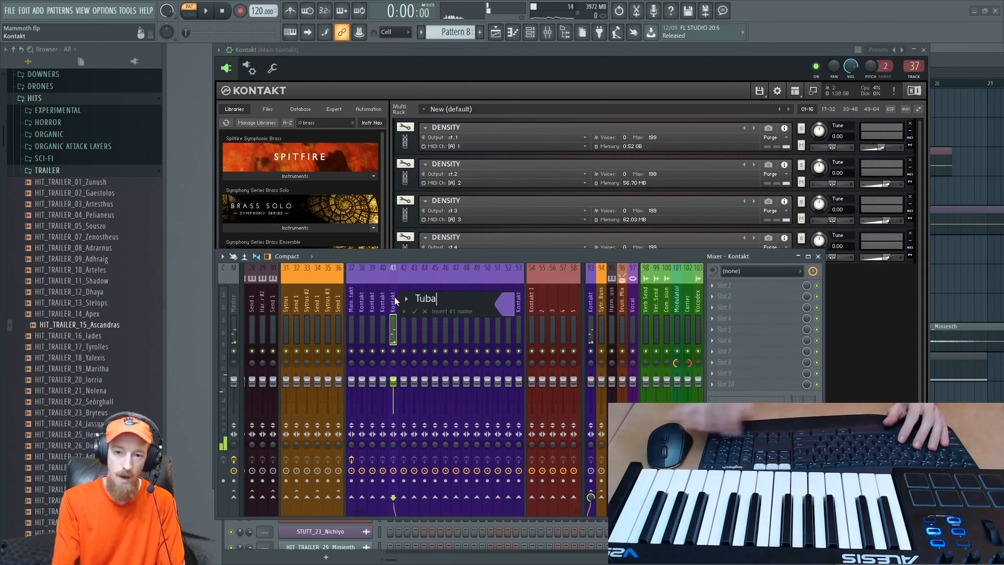
key("Return")
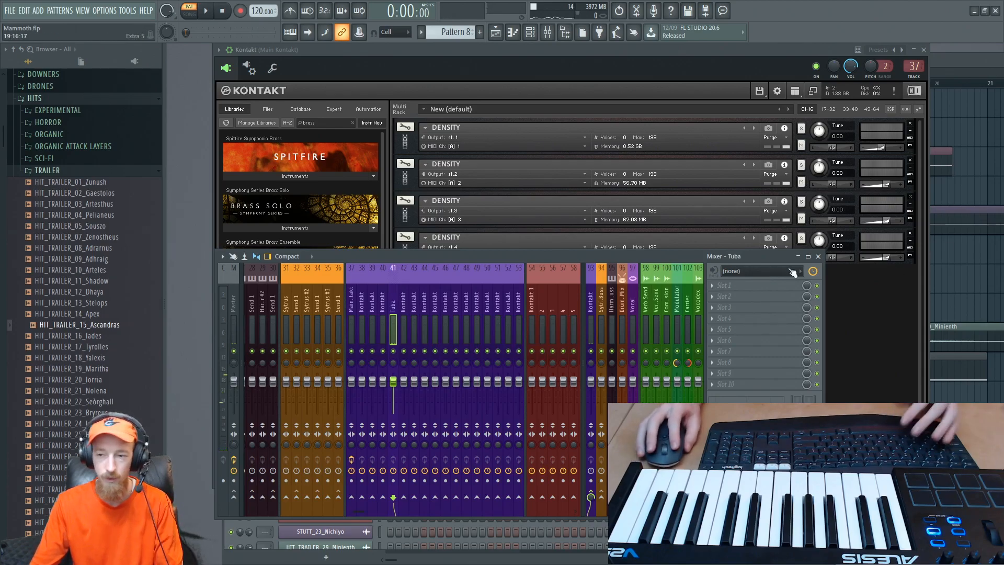
- Insert the Maximus effect in slot 2 of the Tuba mixer track
key("F8")
type("ma")
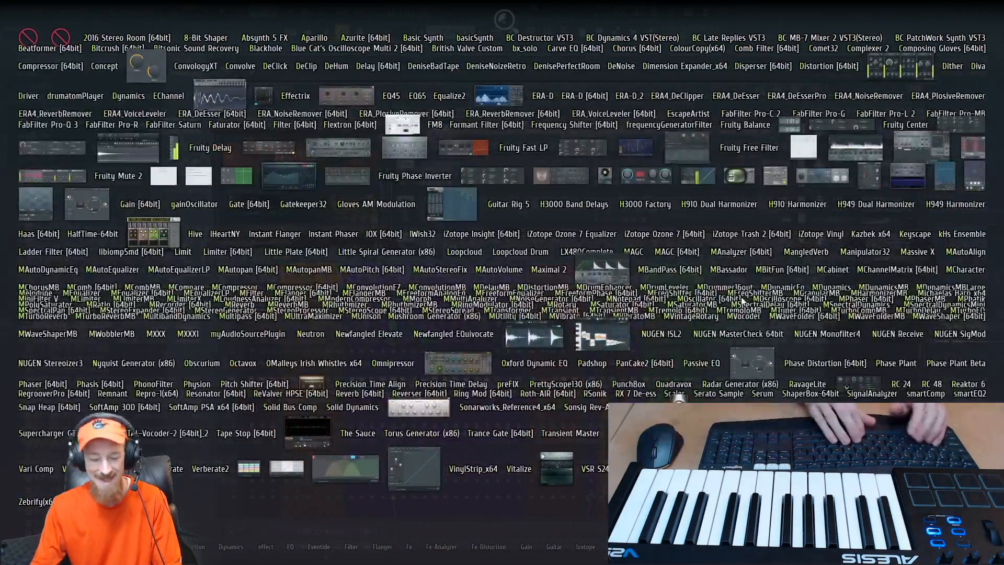
key("BackSpace")
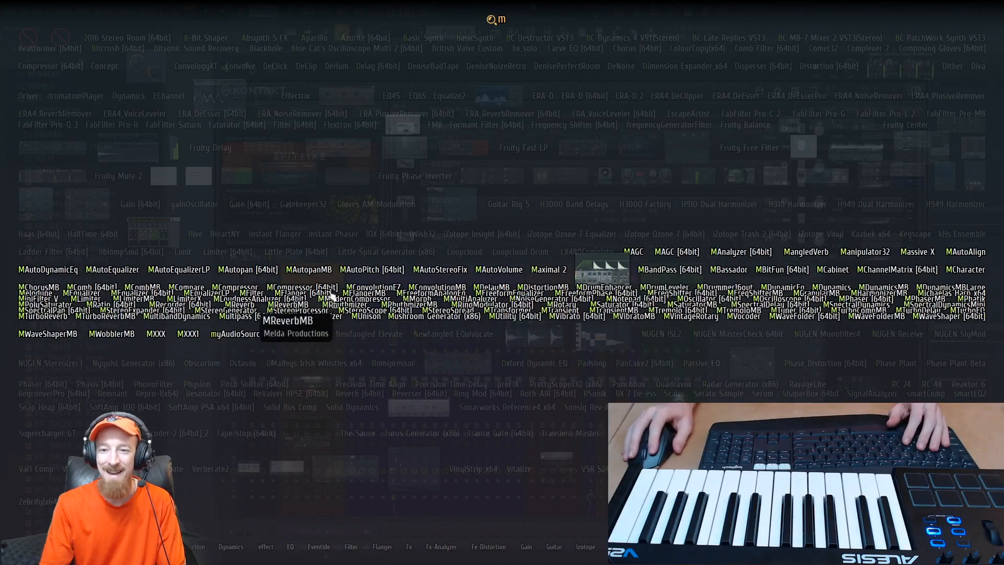
left_click(600, 331)
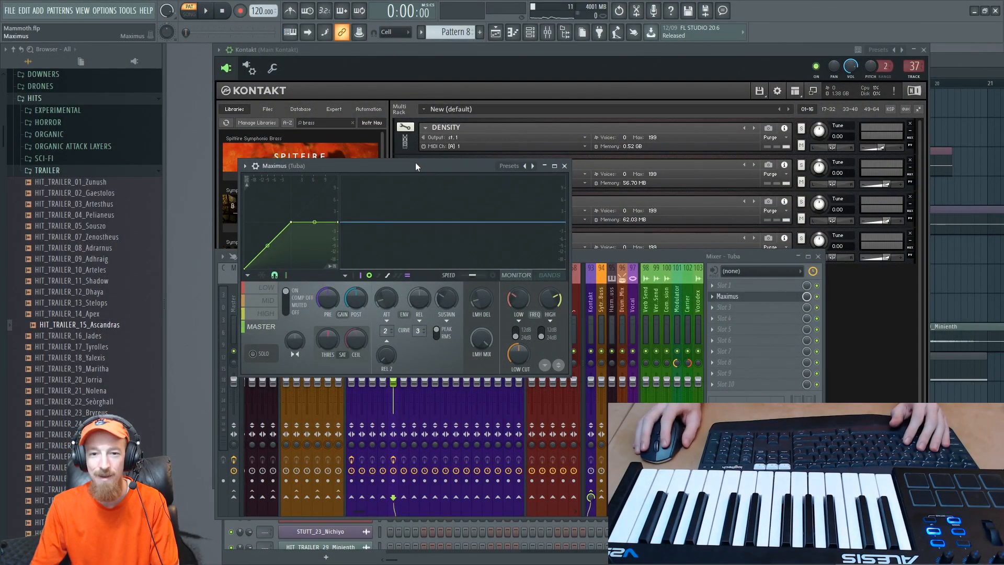
- With the pattern playing, bend the lower part of the High and Mid compression curves upward in the Tuba track's Maximus, and close the plugin
left_click_drag(416, 163, 633, 152)
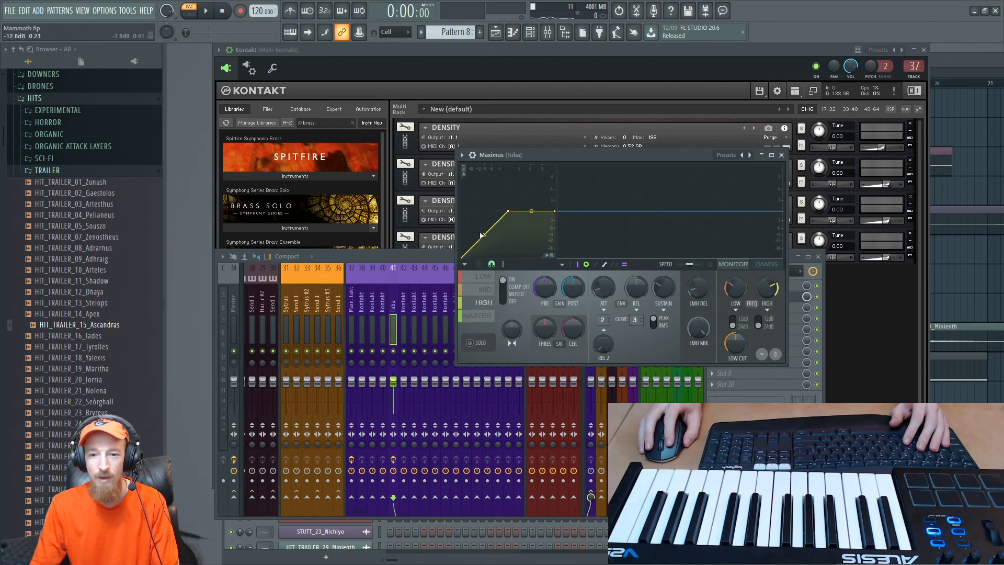
key("space")
mouse_move(484, 215)
left_mouse_down()
mouse_move(484, 223)
mouse_move(484, 214)
left_mouse_up()
left_click(490, 290)
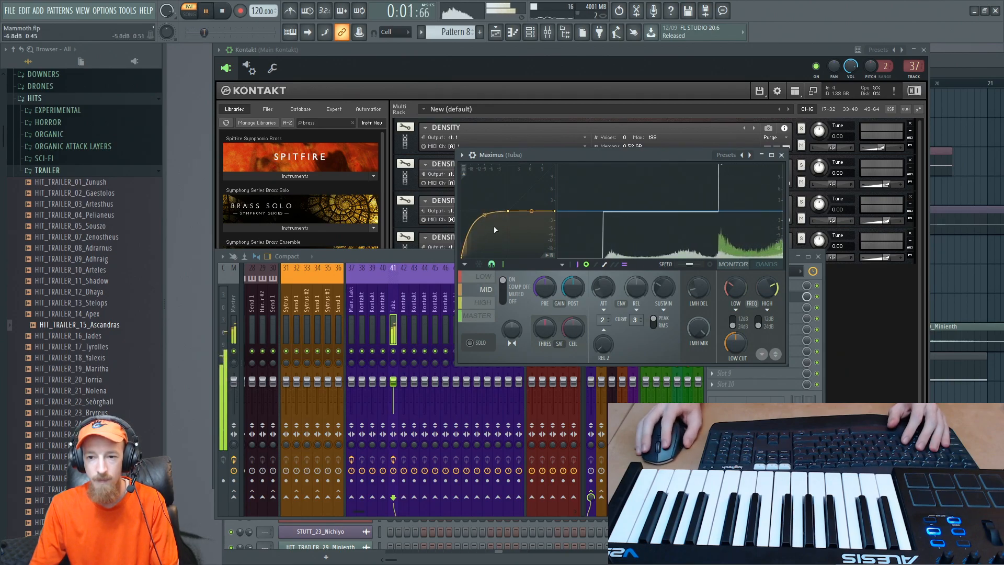
left_click(782, 154)
key("space")
- Bring the playlist forward and play the arrangement in song mode around bars 16 to 18
left_click(959, 56)
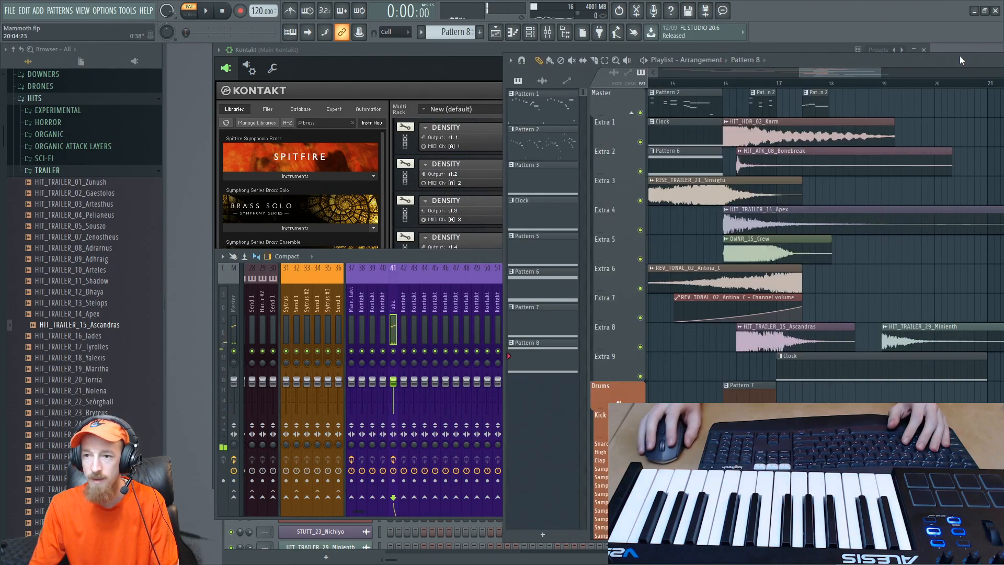
key("space")
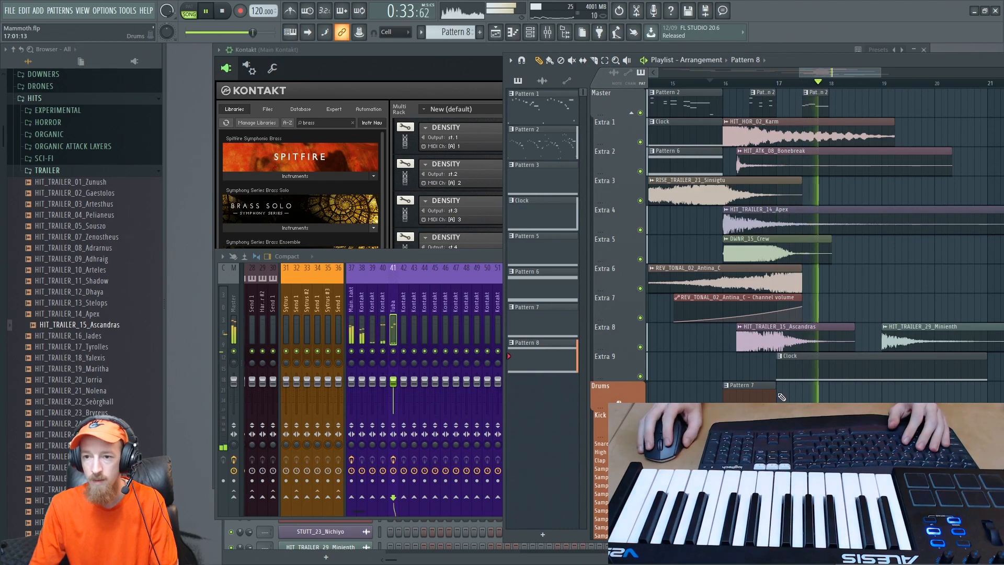
key("space")
key("space")
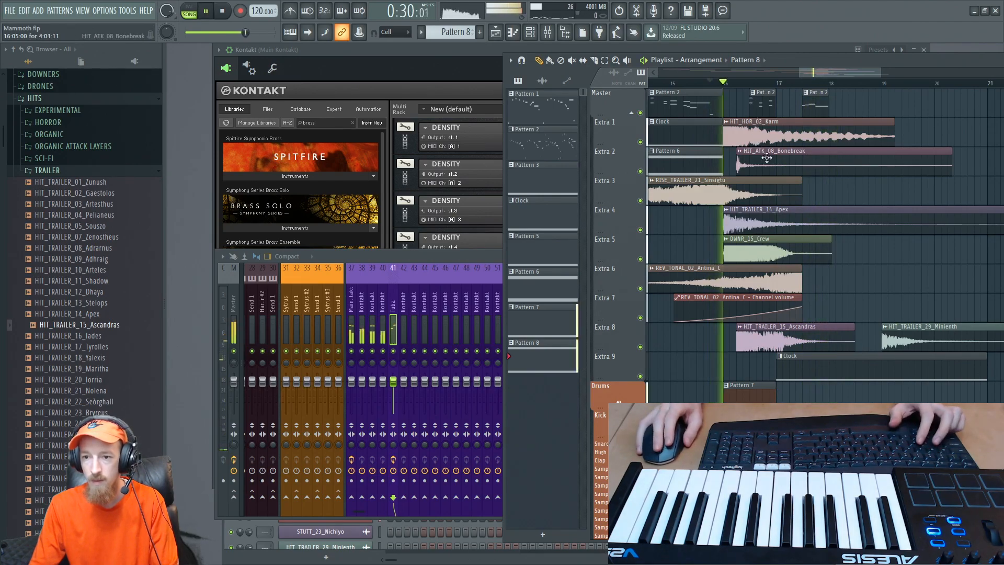
scroll(767, 157, "up", 3)
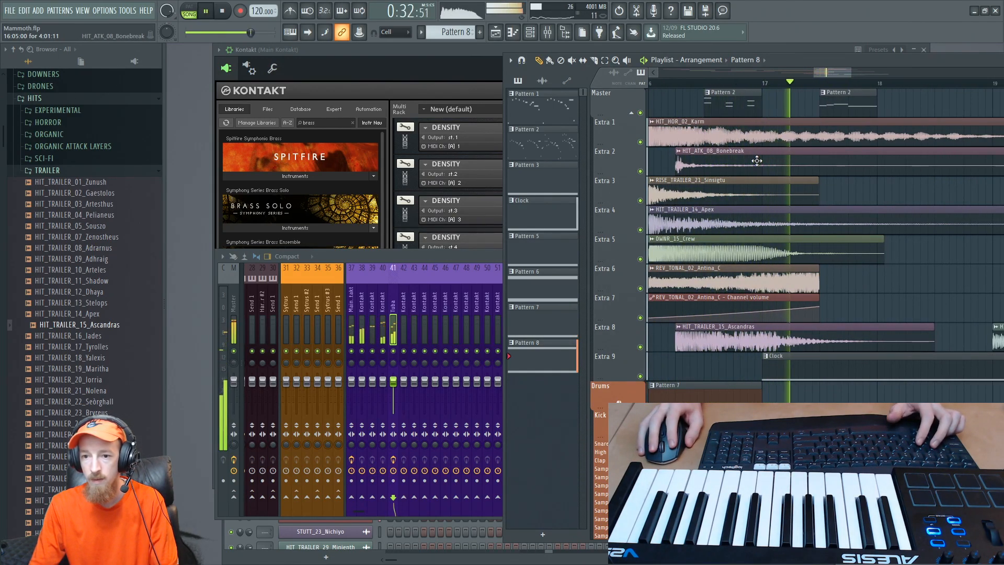
key("space")
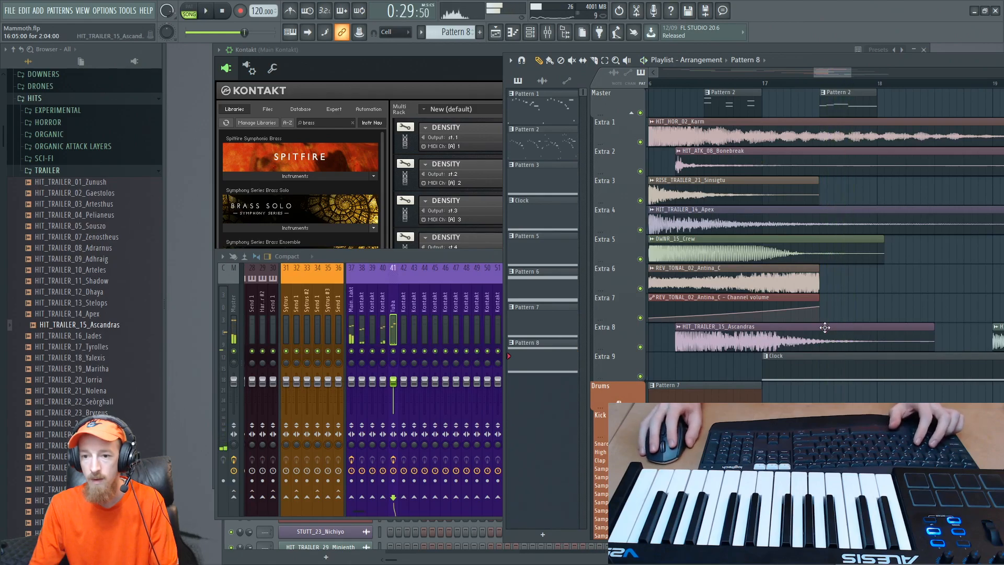
- Mute the HIT_ATK_08_Bonebreak and HIT_TRAILER_15_Ascandras clips and play the section without them
right_click(720, 172, "alt")
right_click(733, 327, "alt")
key("space")
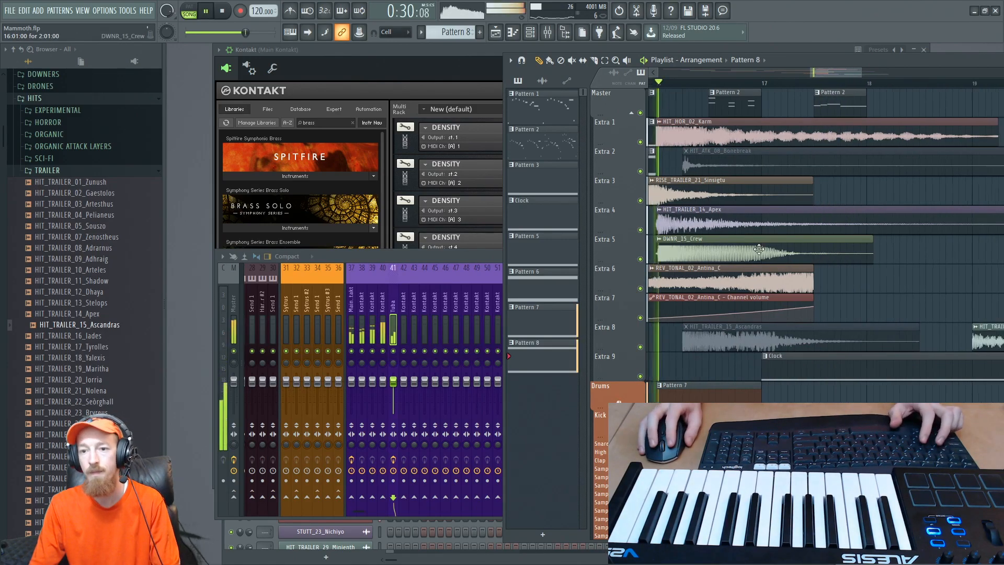
scroll(758, 246, "down", 3)
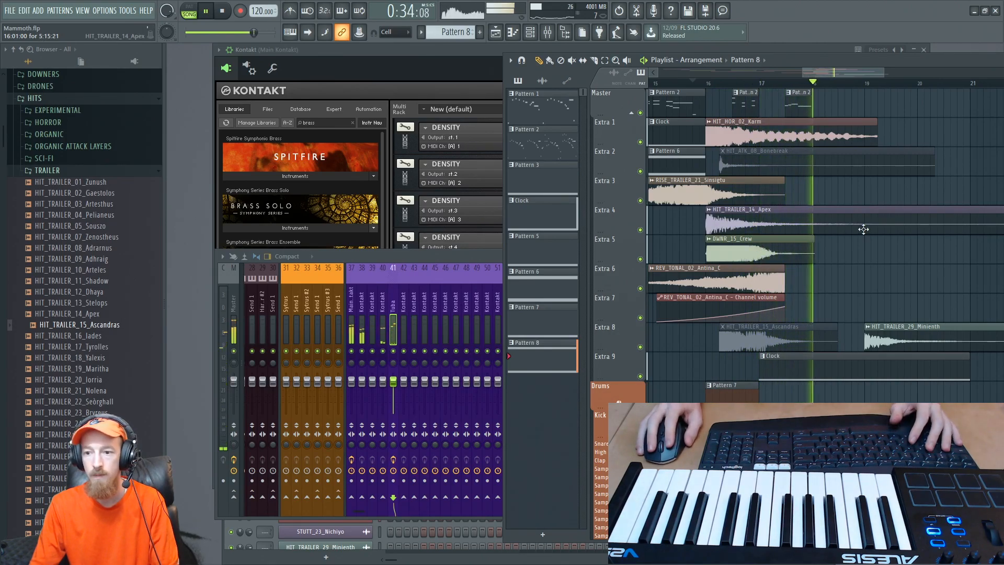
key("space")
- Delete the Clock clip on Extra 9 and place a copy of HIT_HOR_02_Karm at bar 19 on Extra 1
left_click(721, 132)
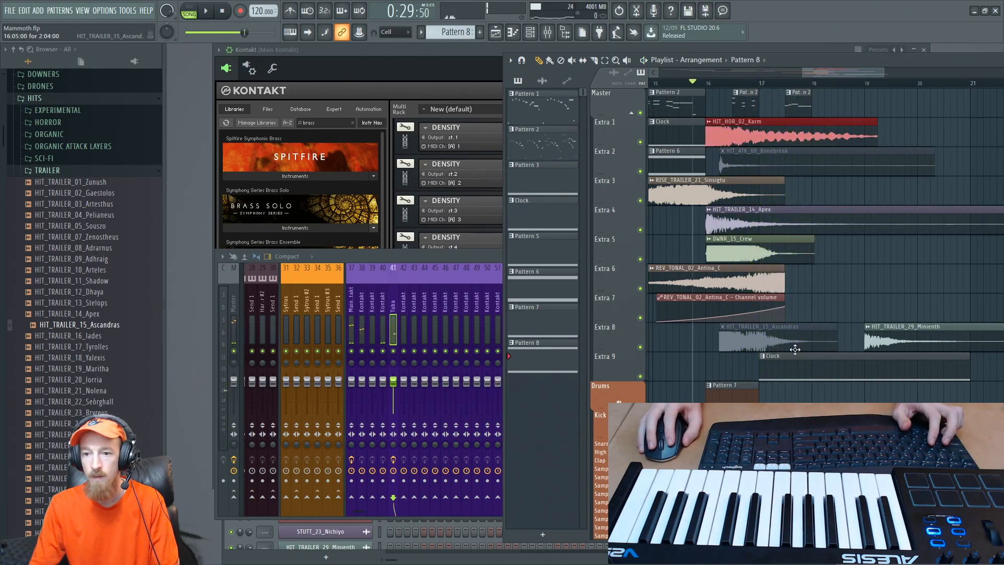
right_click(813, 362)
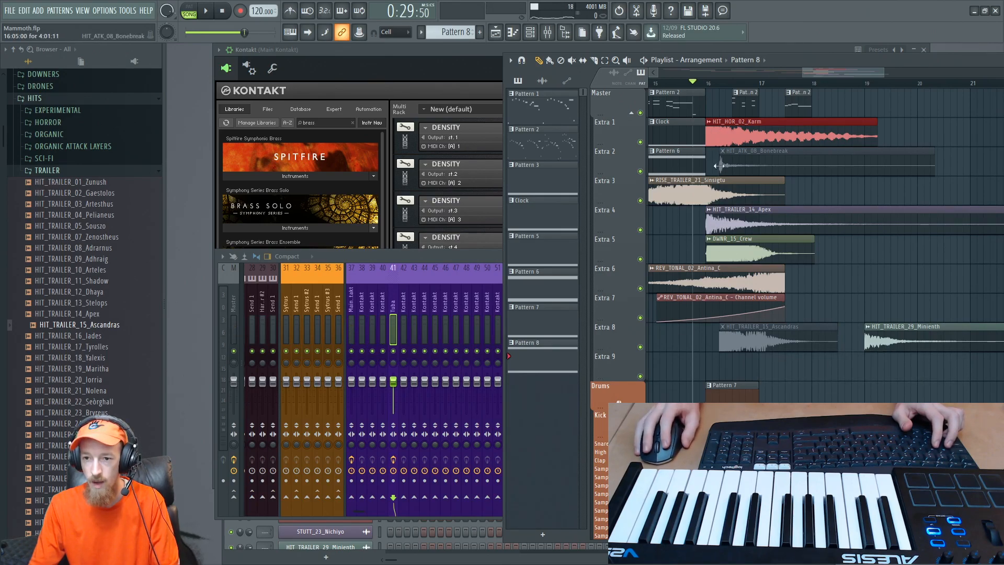
left_click_drag(723, 145, 786, 135)
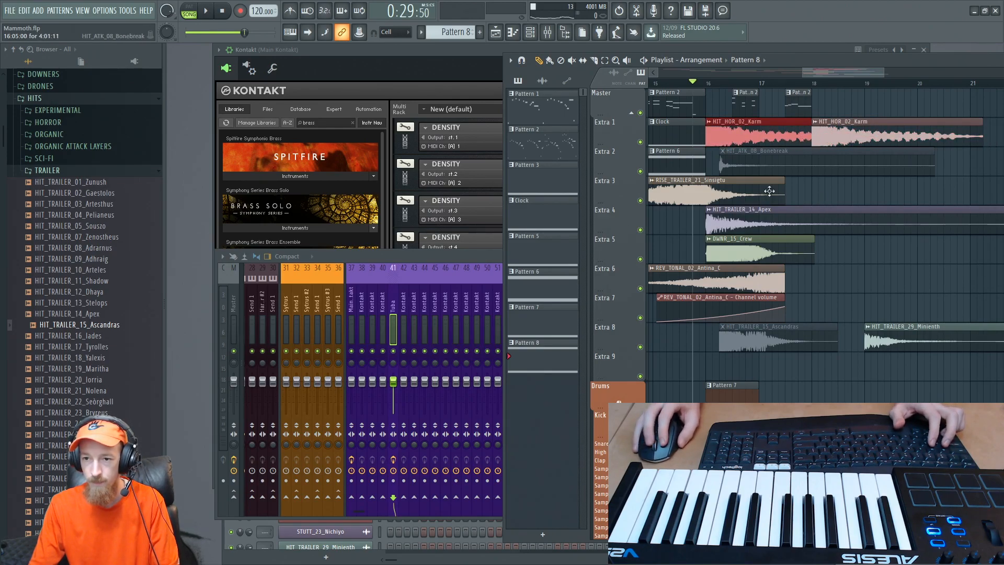
key("space")
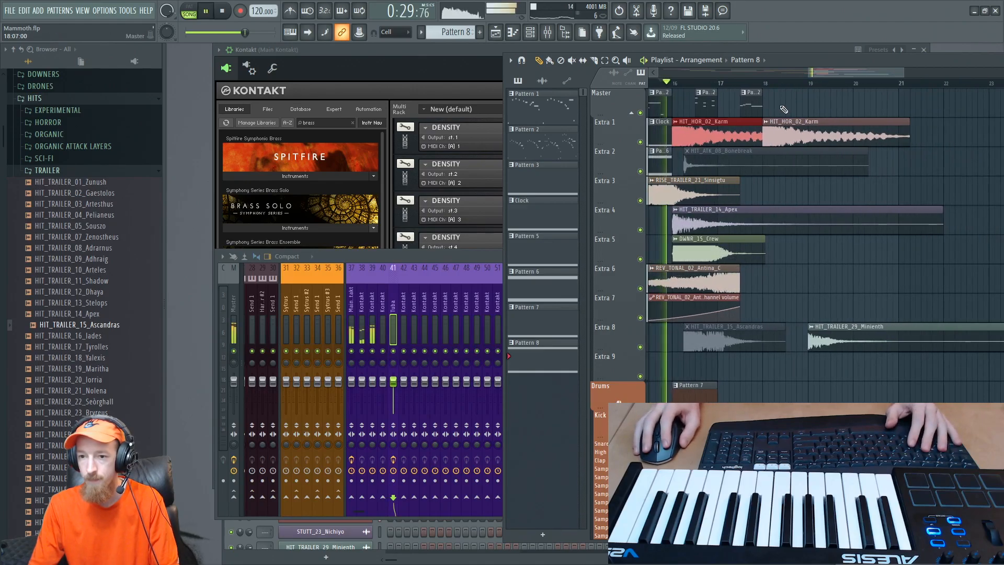
scroll(753, 118, "down", 1, "ctrl")
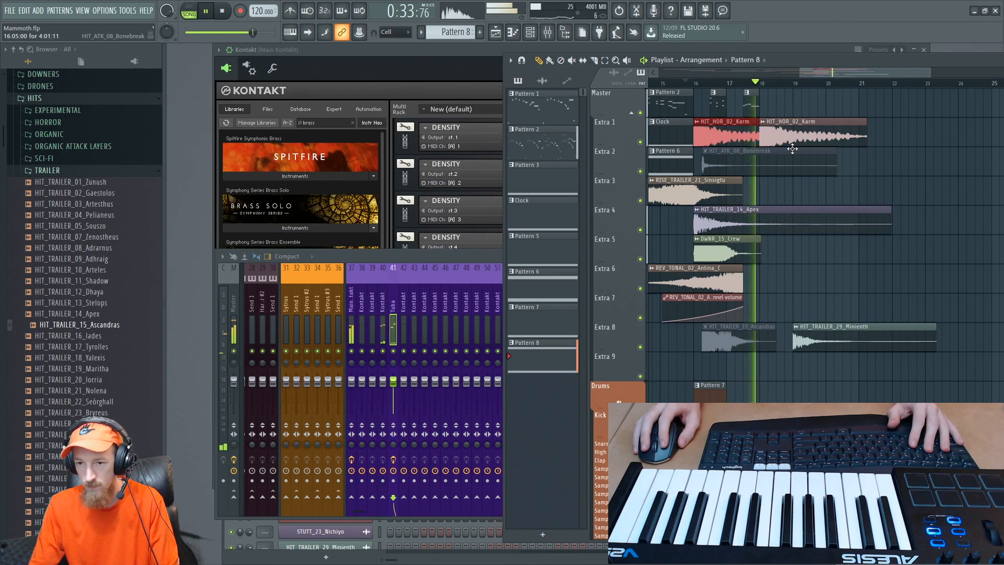
key("space")
left_click_drag(789, 138, 820, 131)
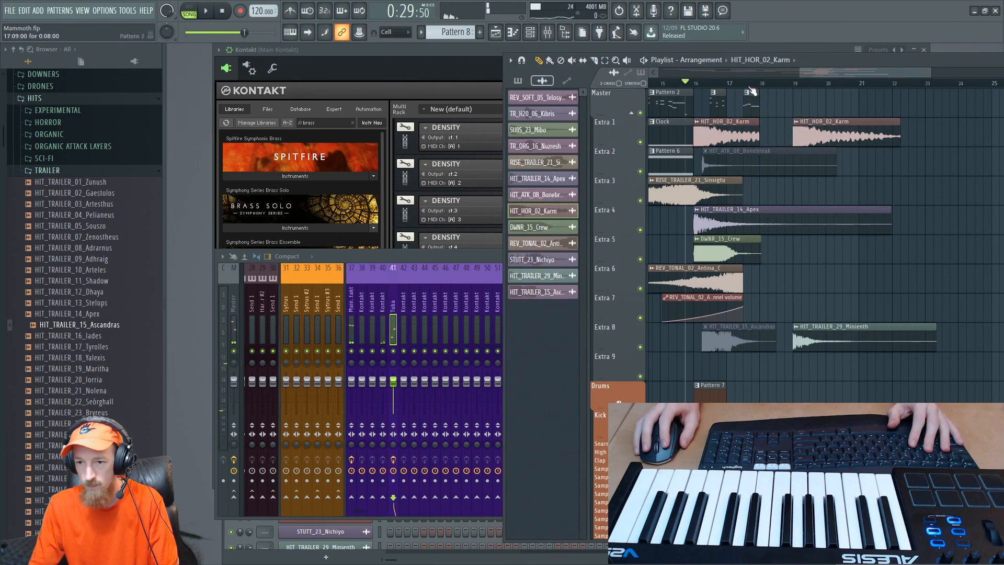
- Copy the HIT_TRAILER_14_Apex clip further along Extra 4 and slice off the original's tail midway through bar 18
scroll(779, 215, "up", 3, "ctrl")
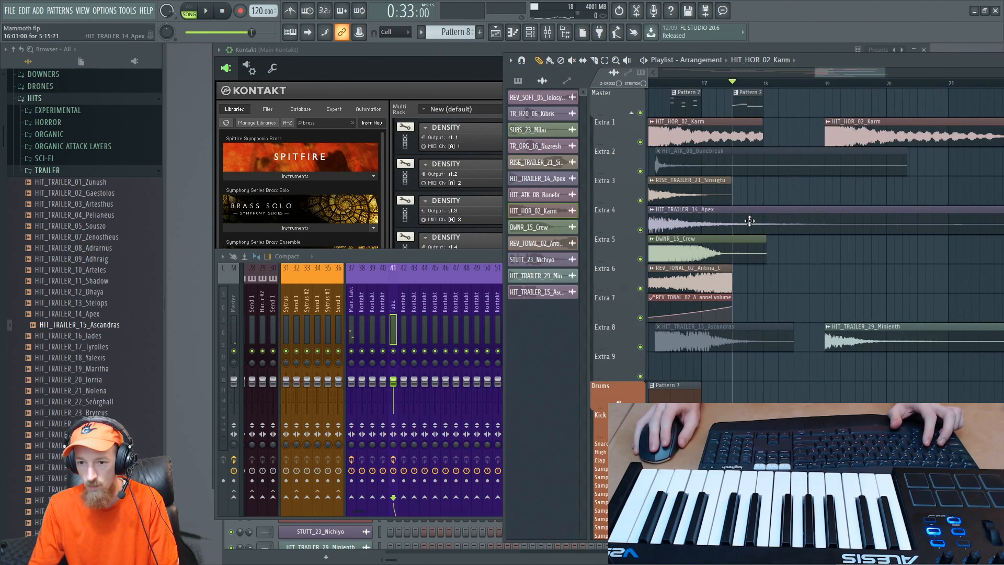
mouse_move(702, 215)
left_mouse_down("shift")
mouse_move(904, 203)
mouse_move(881, 201)
mouse_move(843, 246)
left_mouse_up("shift")
key("c")
key("p")
right_click(851, 223)
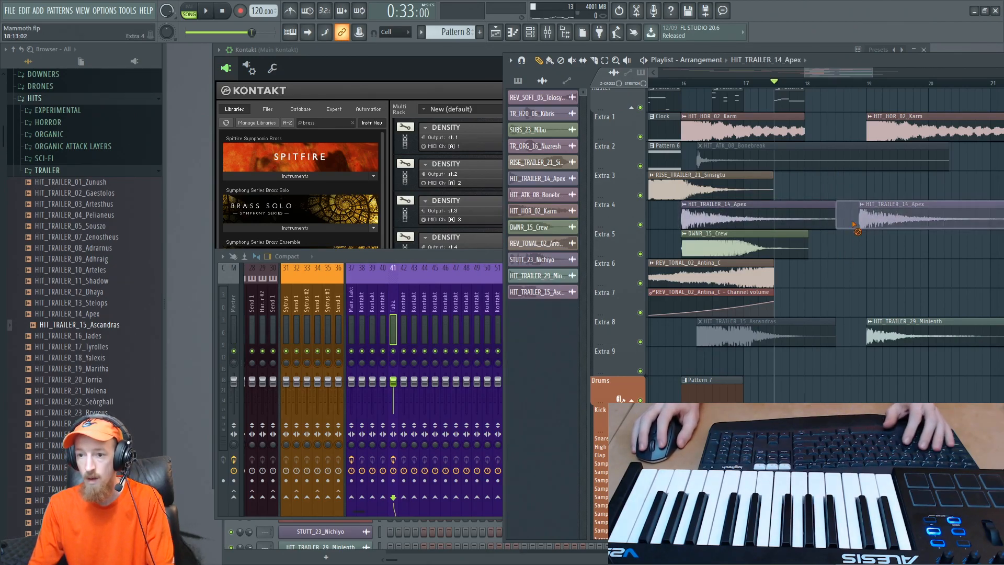
- Move the second HIT_TRAILER_14_Apex and HIT_HOR_02_Karm clips to start midway through bar 18 and play them back
left_click_drag(882, 213, 859, 213)
left_click_drag(897, 133, 867, 134)
key("space")
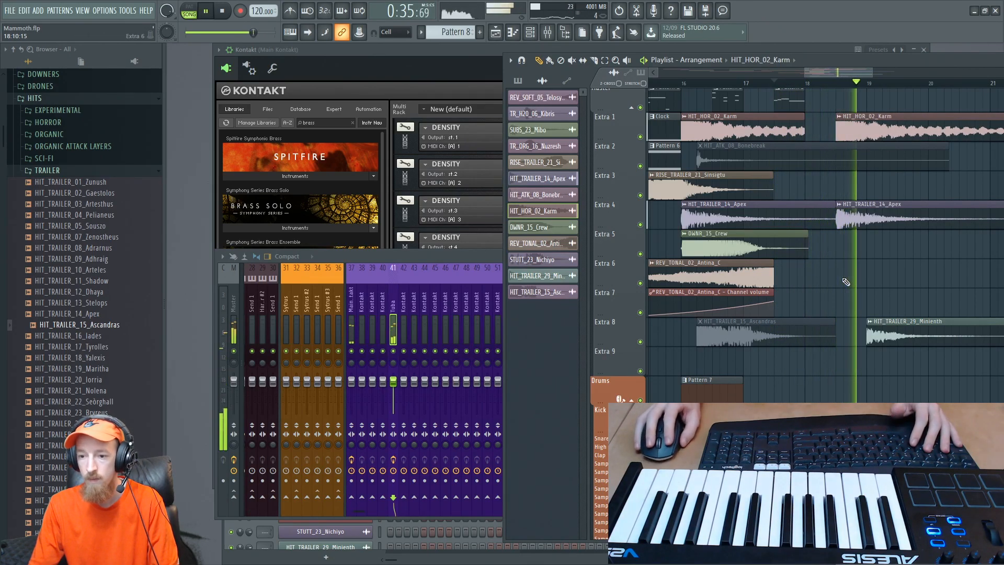
key("space")
scroll(789, 336, "up", 1)
scroll(775, 337, "up", 1)
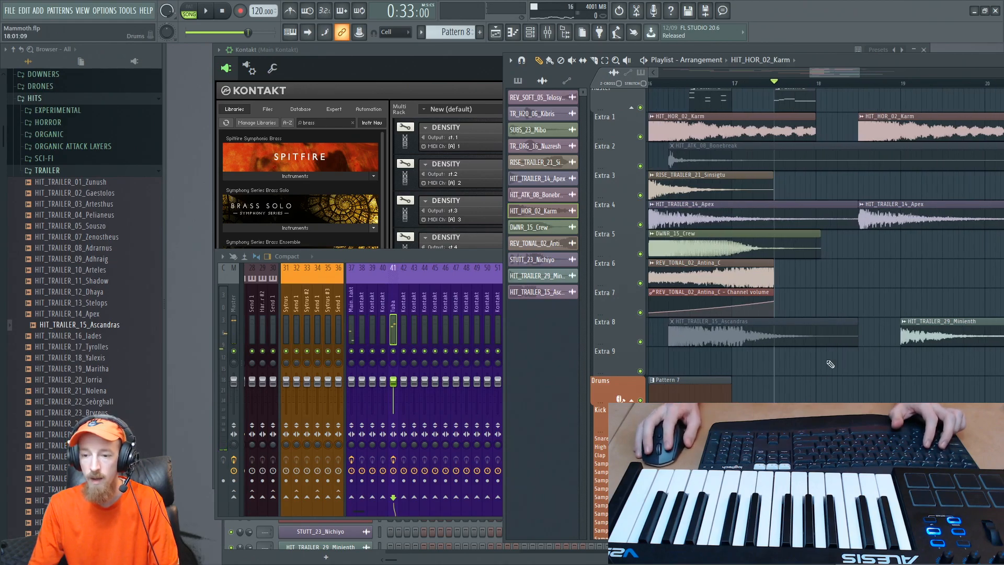
- Play the section repeatedly from around bar 16 to check the timing of the copied hits against the brass
left_click(684, 89)
right_click(686, 89)
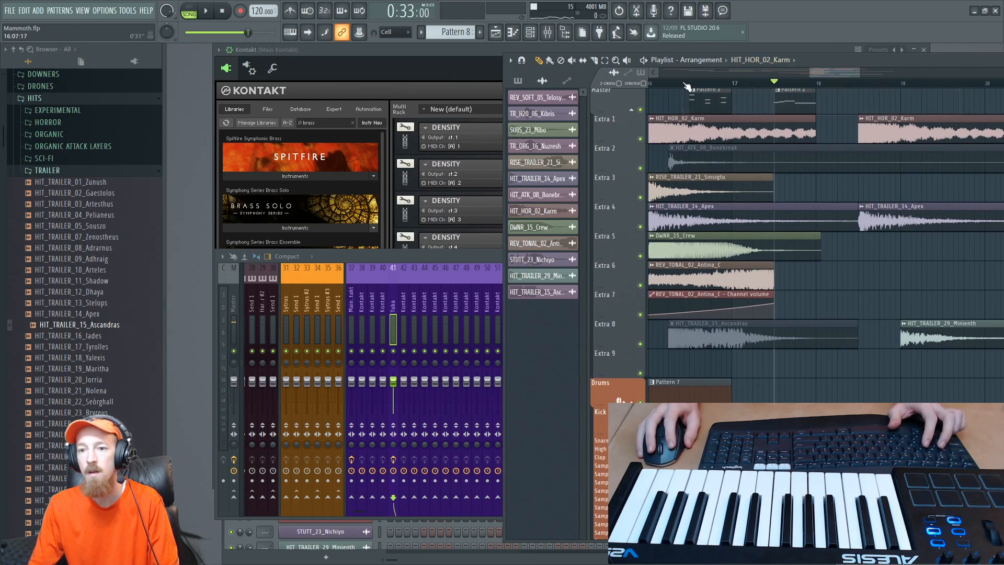
left_click(680, 83)
key("space")
scroll(767, 293, "down", 2)
left_click_drag(810, 280, 754, 283)
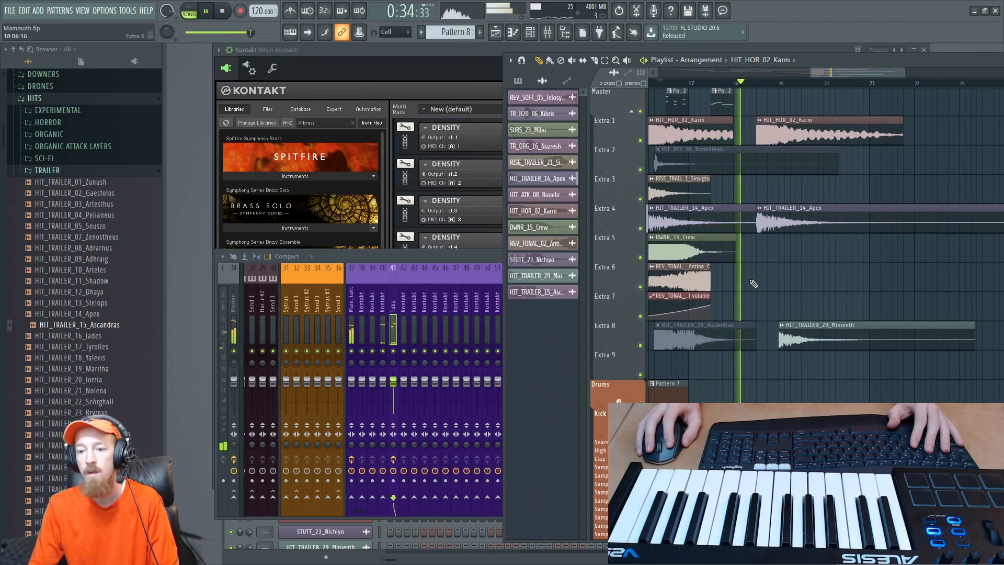
key("space")
left_click(703, 83)
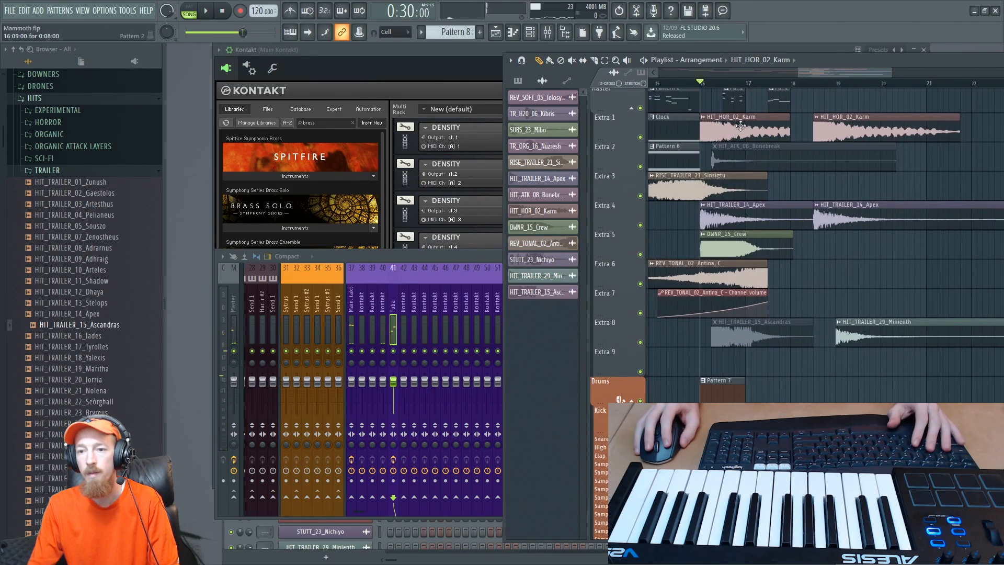
key("space")
left_click_drag(815, 258, 794, 257)
scroll(793, 258, "up", 1)
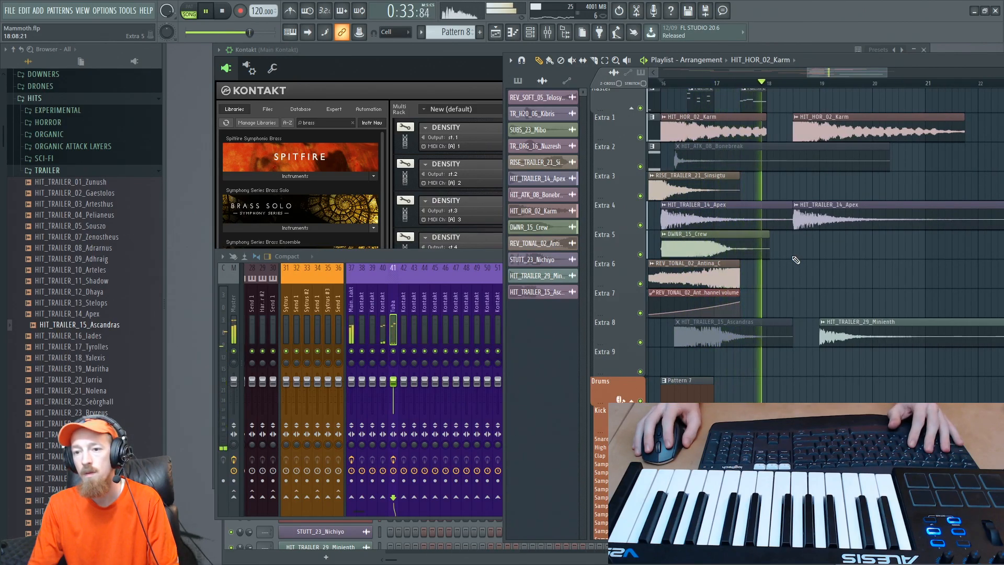
key("space")
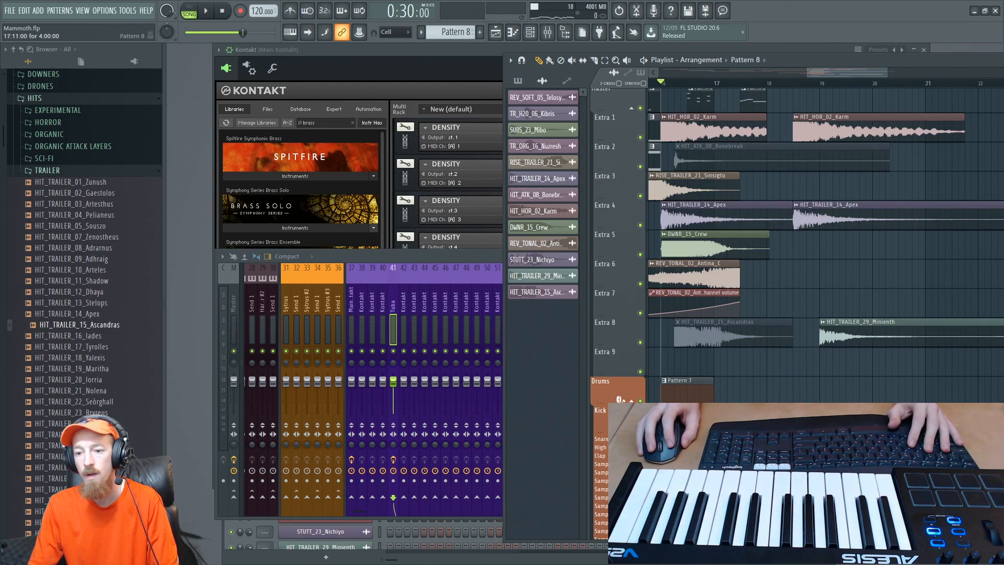
- Shift the Pattern 8 clip in the playlist to start at 17:09:00 and play the section
left_click(737, 450)
key("space")
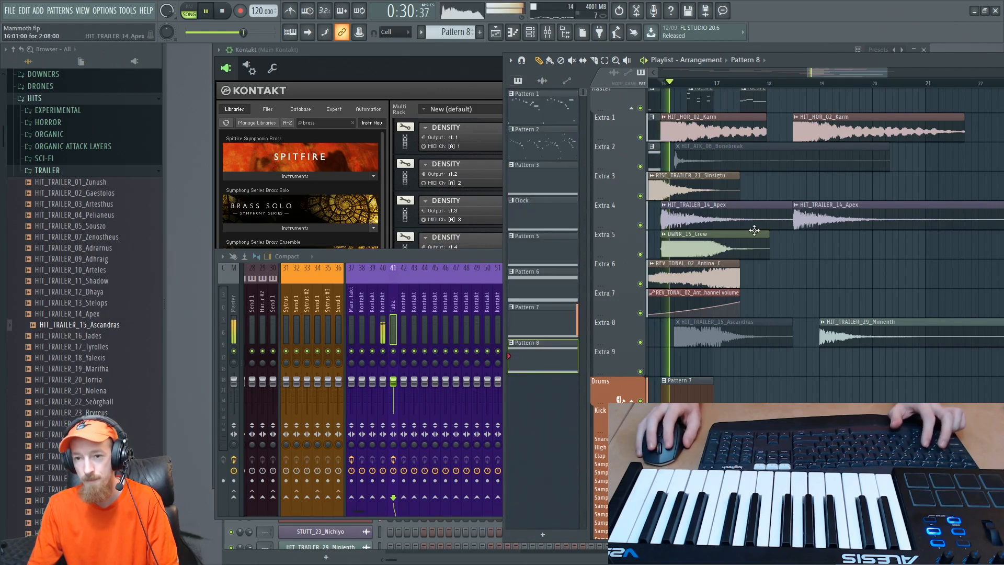
scroll(756, 230, "up", 2)
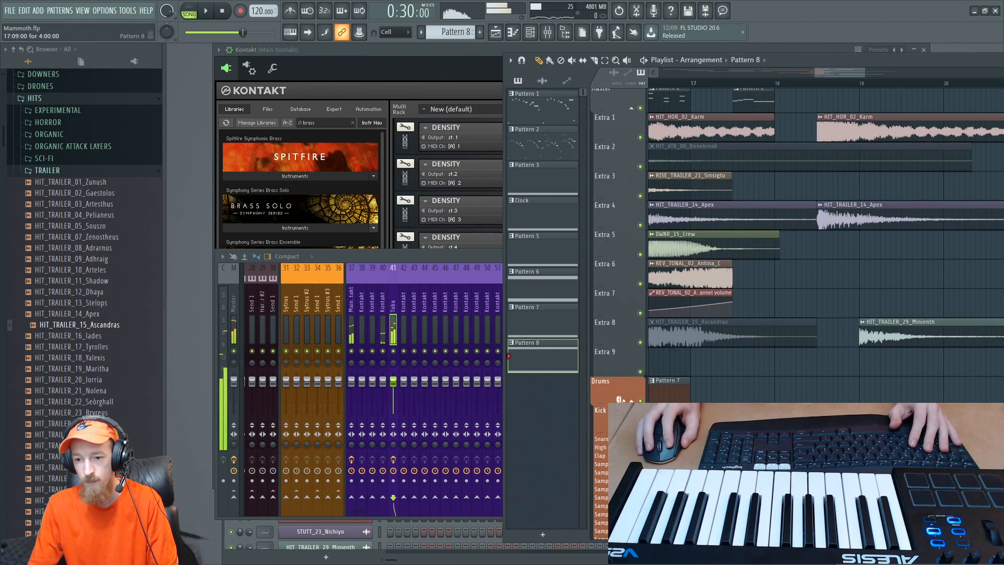
key("space")
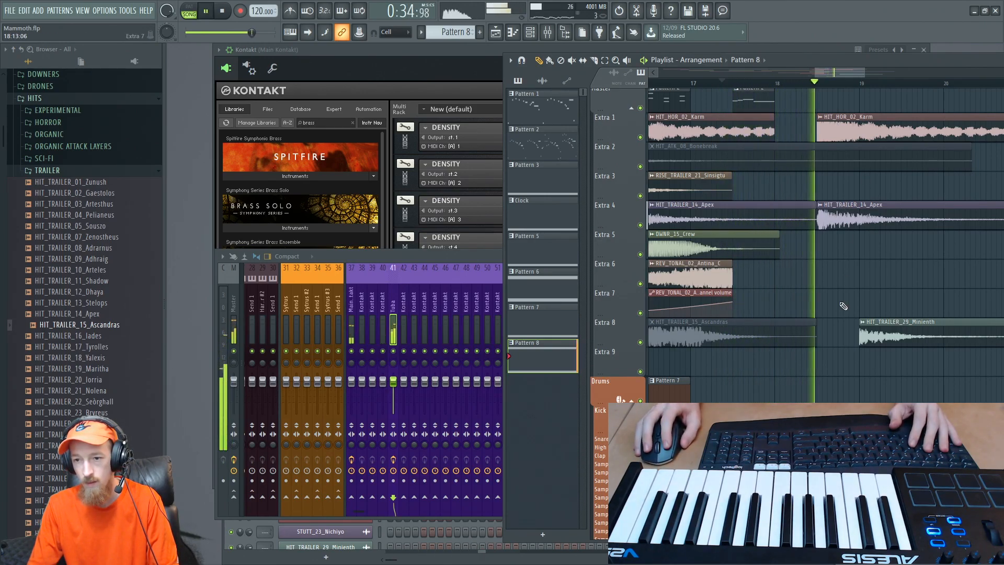
key("space")
scroll(815, 235, "up", 2)
- Place two more short Pattern 2 clips on the Master track, starting midway through bar 18
scroll(775, 183, "down", 3)
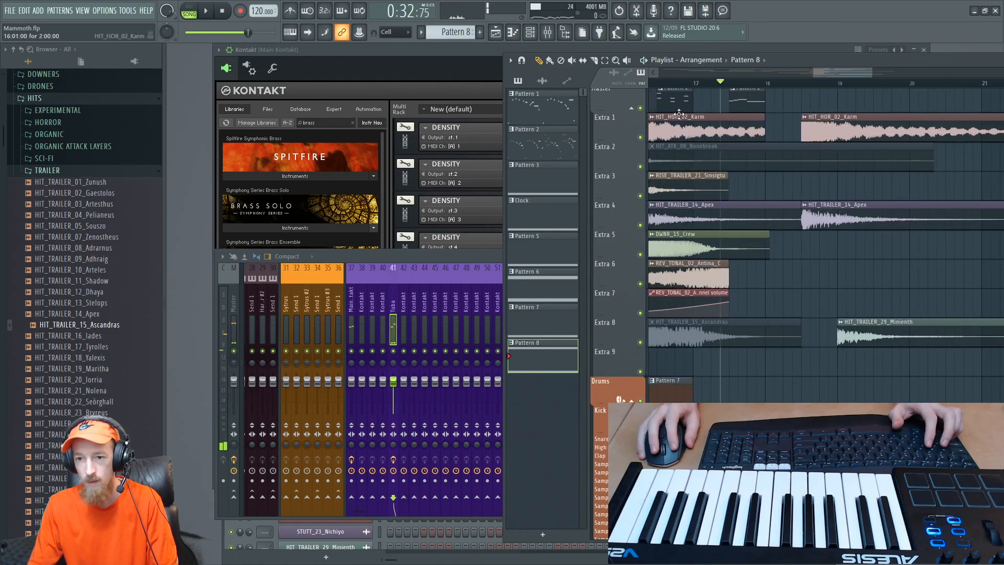
scroll(814, 128, "down", 2)
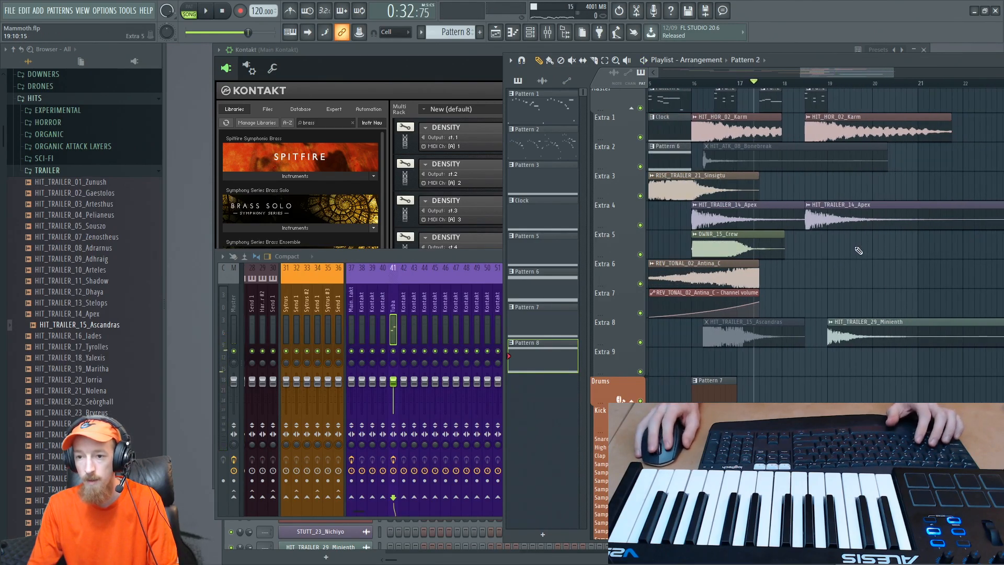
mouse_move(858, 132)
left_mouse_down()
mouse_move(874, 130)
mouse_move(856, 132)
left_mouse_up()
scroll(807, 186, "up", 3)
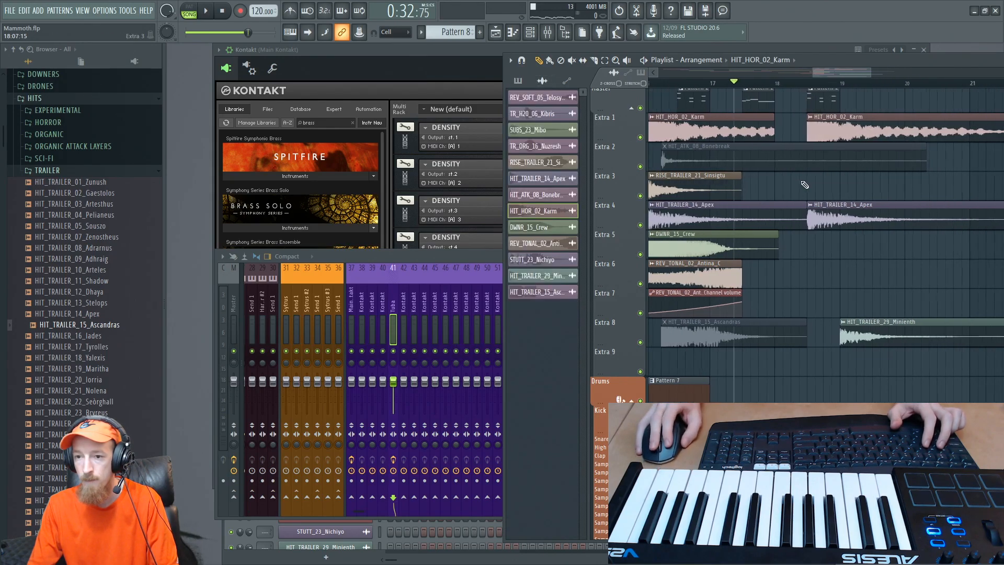
- Move the Pattern 8 clip on the Kick track to start at 17:13:00 and play the transition into it
scroll(785, 387, "down", 1)
scroll(745, 388, "up", 2)
left_click_drag(745, 388, 749, 391)
scroll(749, 391, "down", 3)
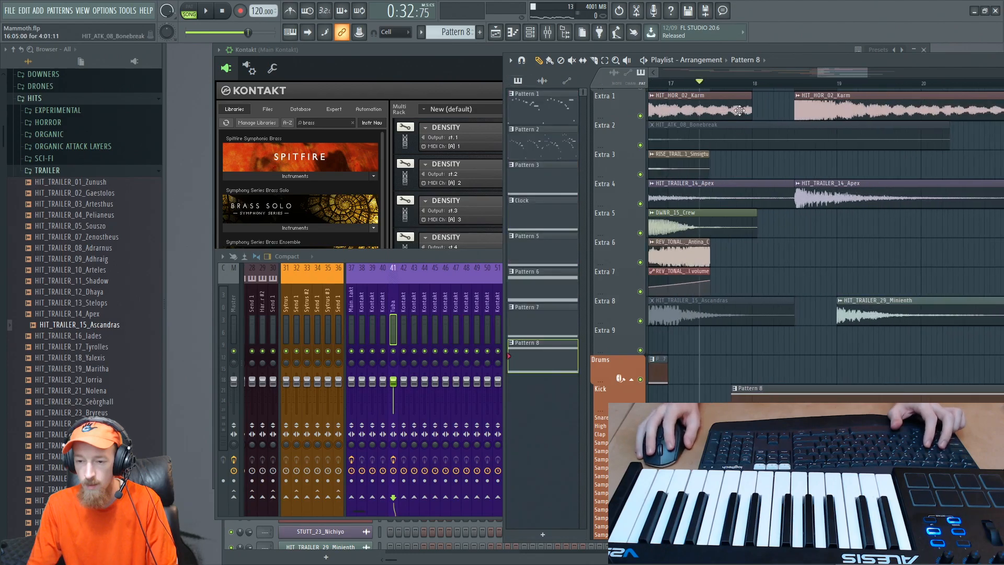
left_click(711, 82)
key("space")
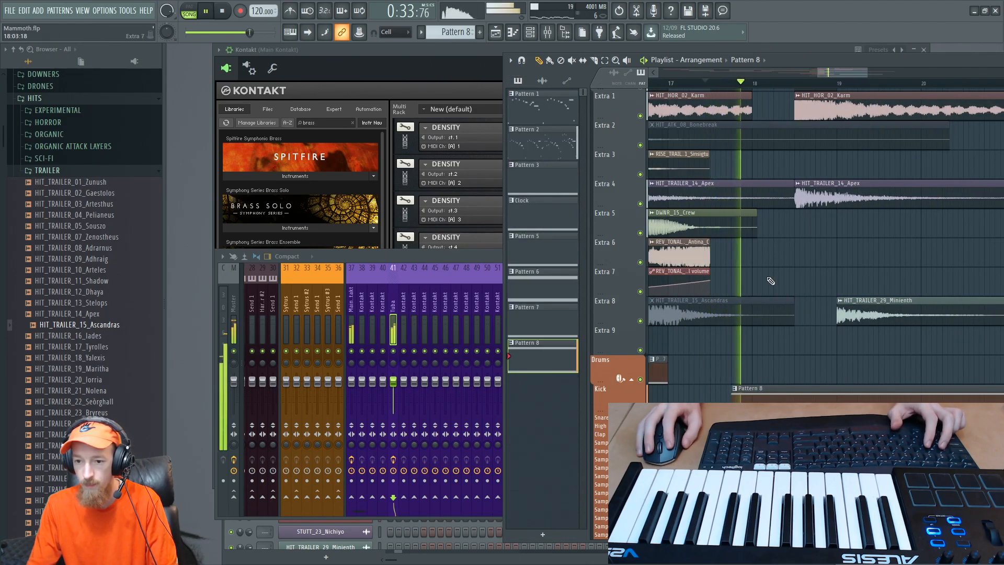
key("space")
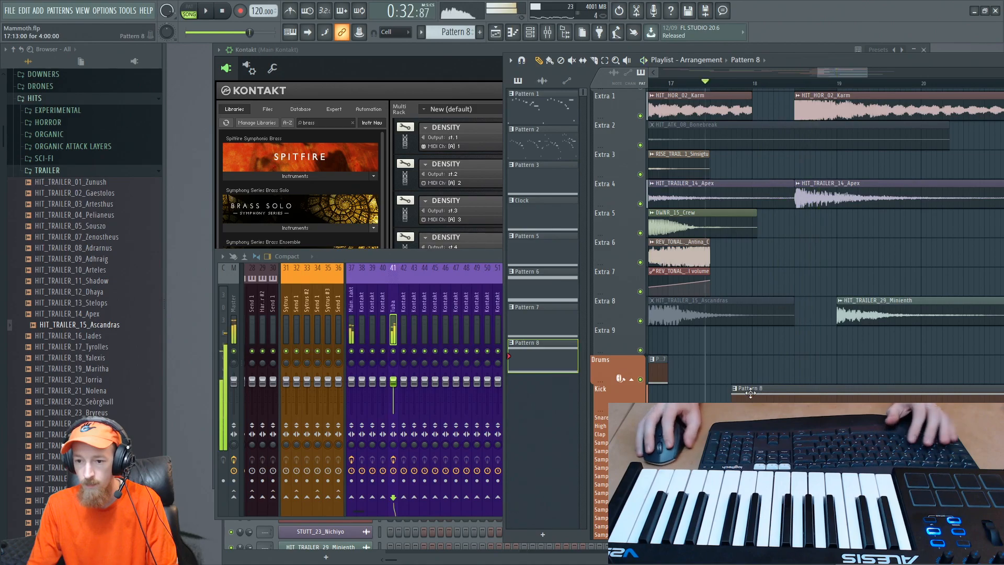
- Bring Kontakt forward and expand the Brass Ensemble instrument to show its Performance controls
left_click(420, 51)
left_click(404, 289)
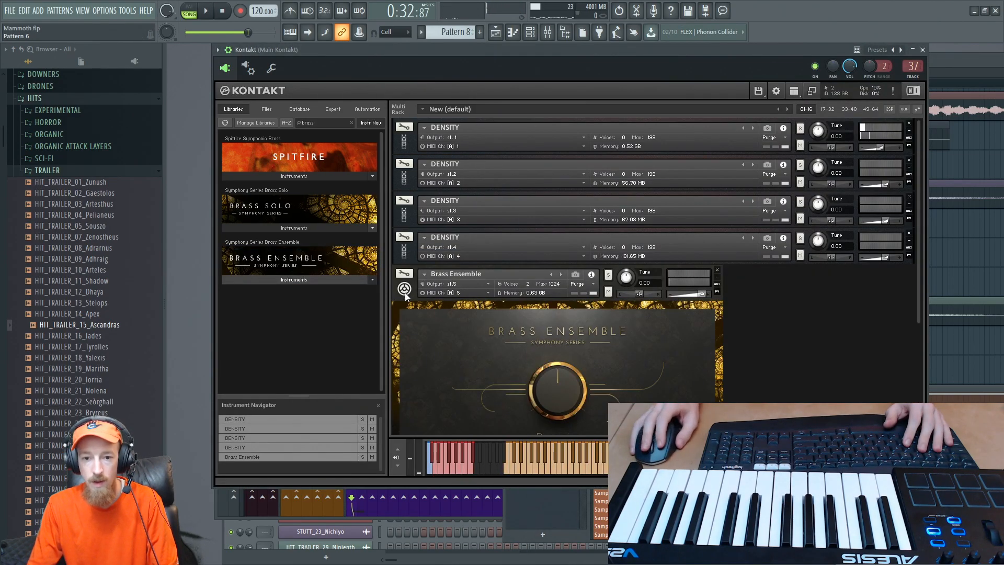
scroll(918, 321, "down", 5)
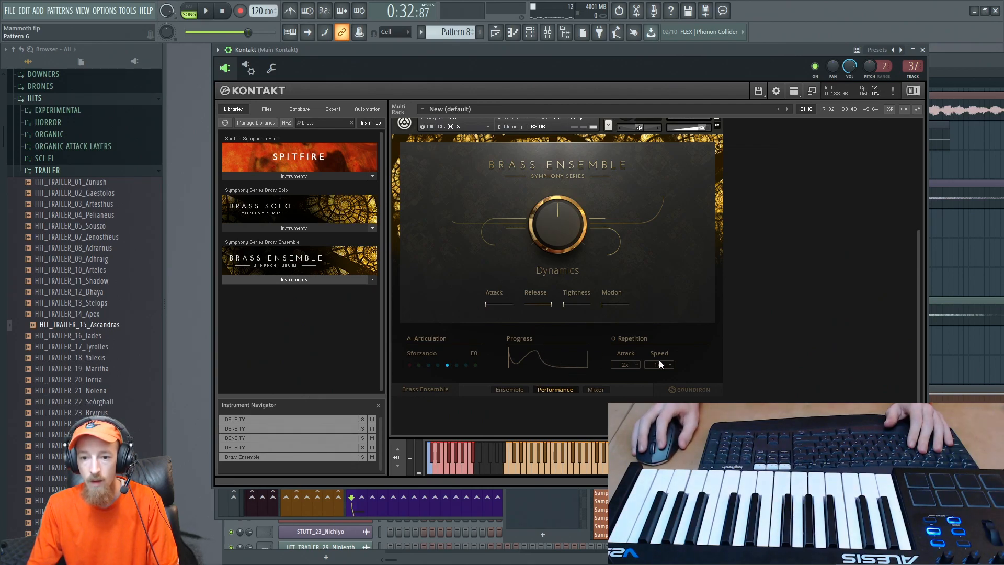
left_click_drag(923, 356, 922, 336)
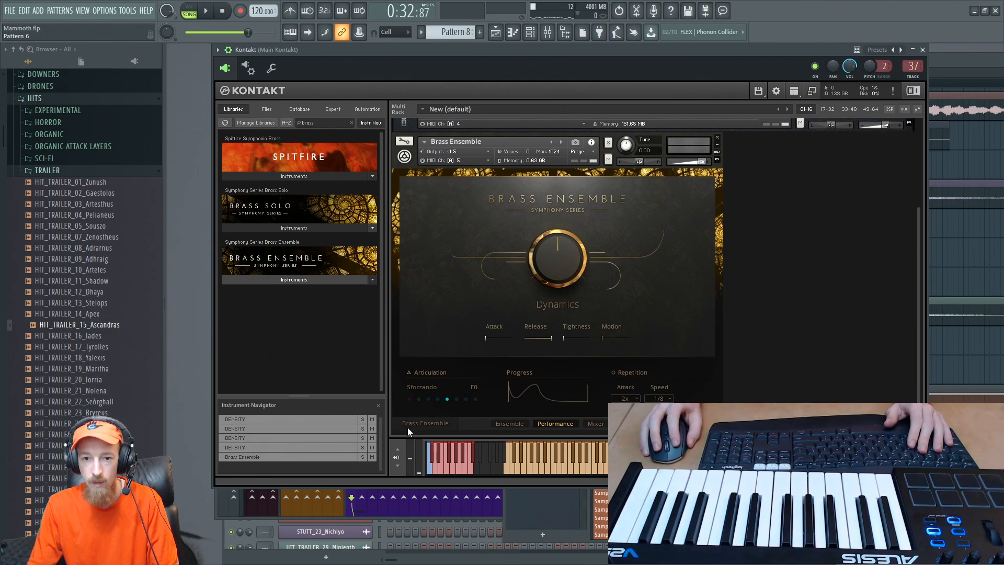
- Select the Brass Ensemble instrument in Kontakt and switch its articulation to Crescendo with the F0 keyswitch
left_click(452, 465)
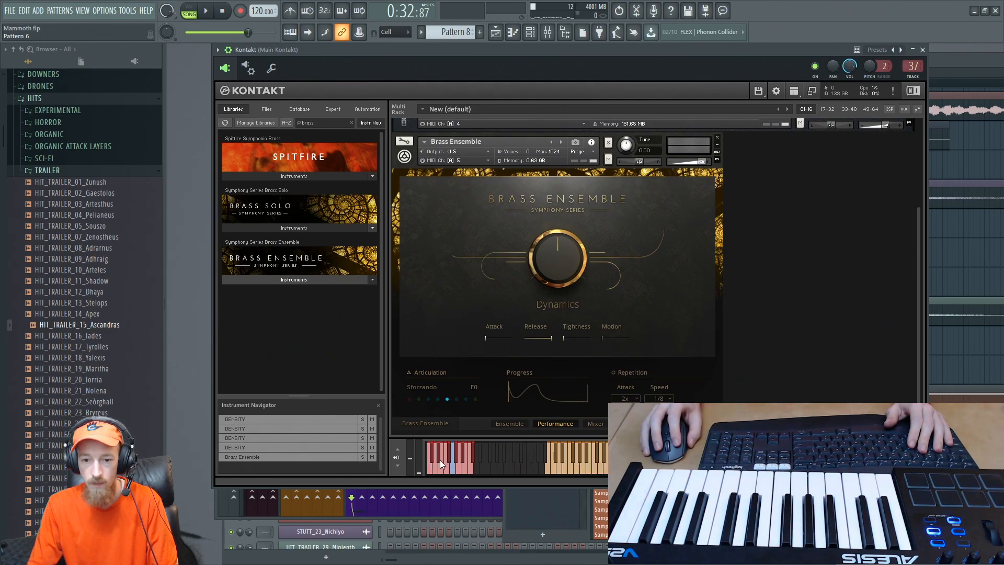
left_click(428, 468)
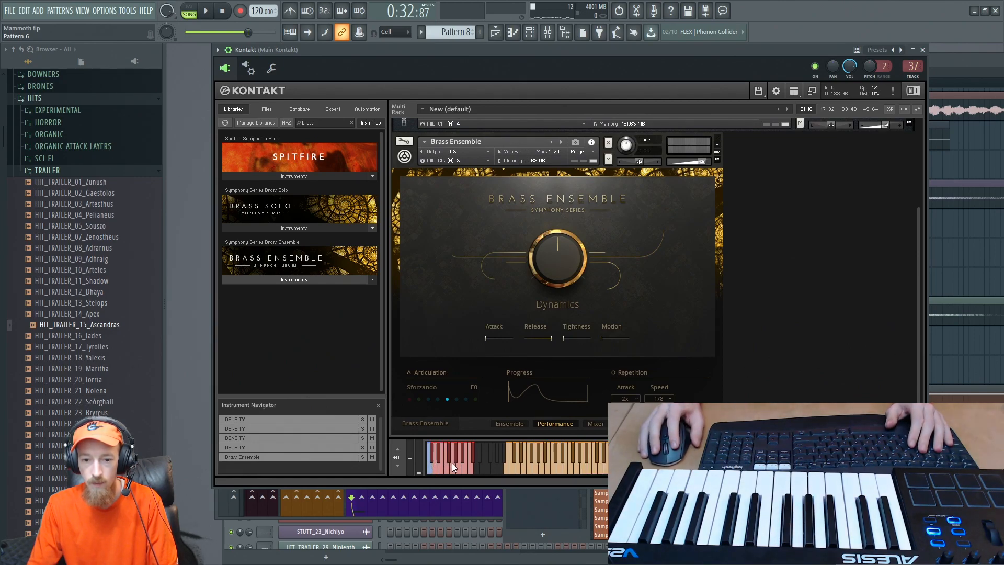
left_click(397, 165)
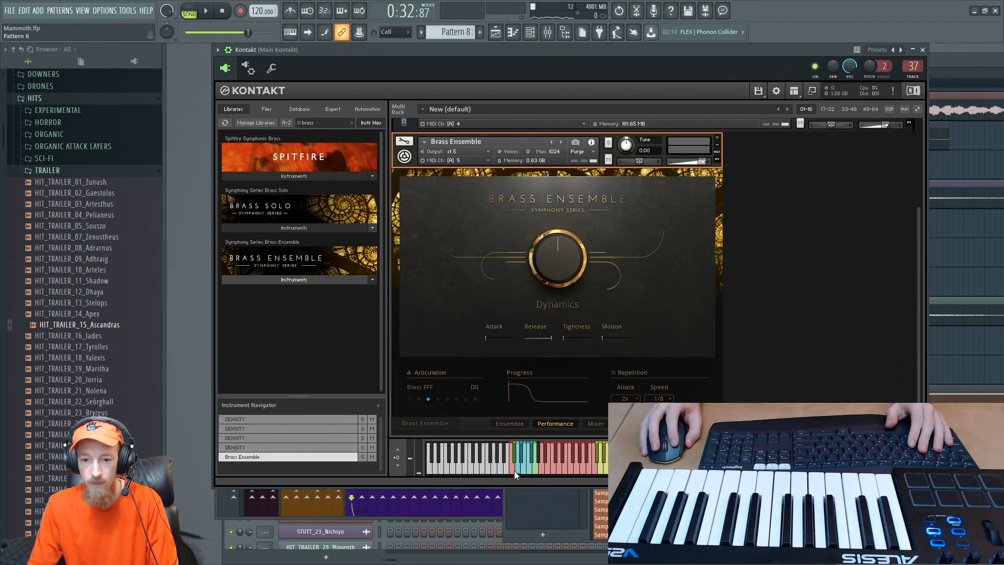
left_click(526, 469)
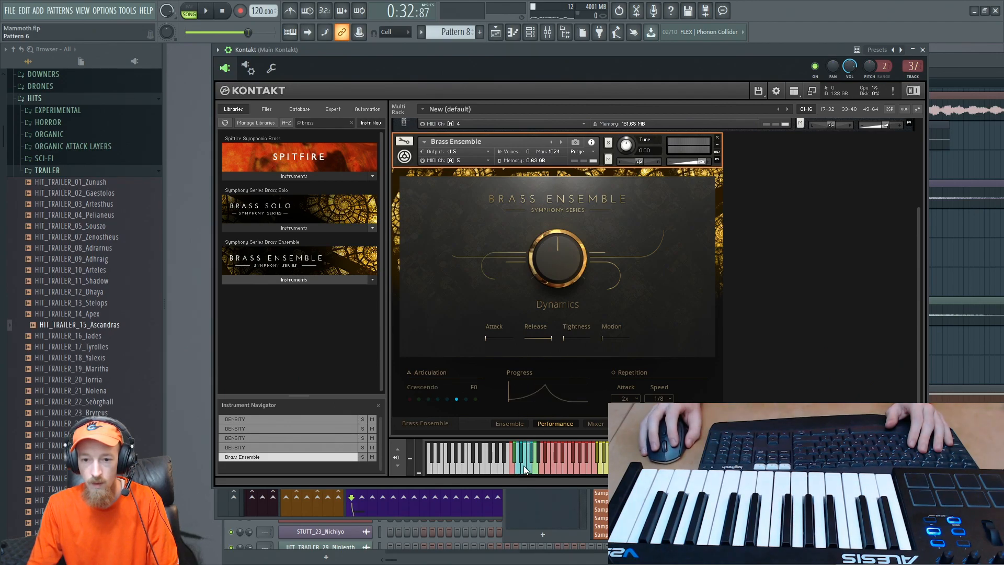
left_click(523, 465)
left_click(526, 467)
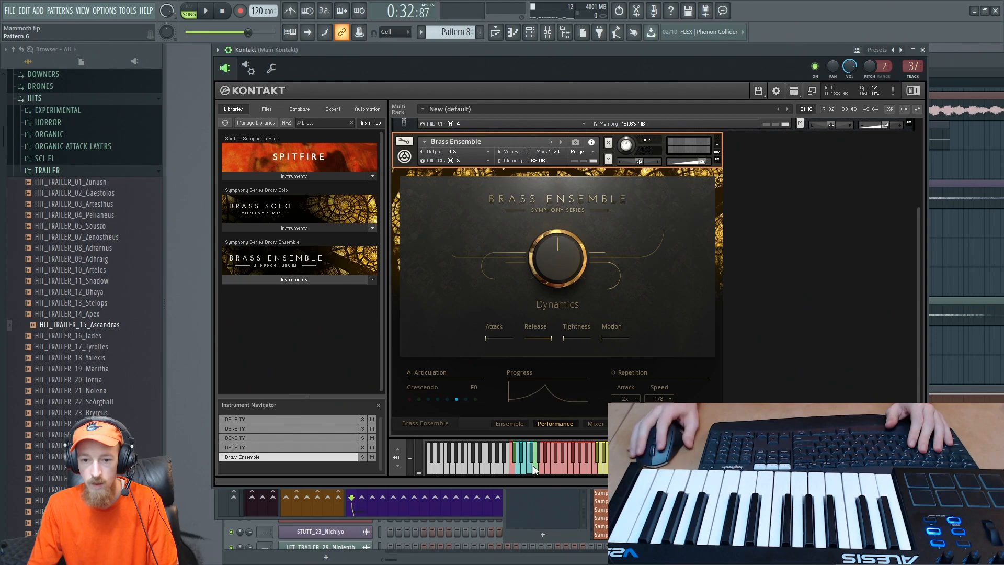
- Play the section in the playlist and move the Pattern 8 clip on the Kick track back to the start of bar 17
key("F5")
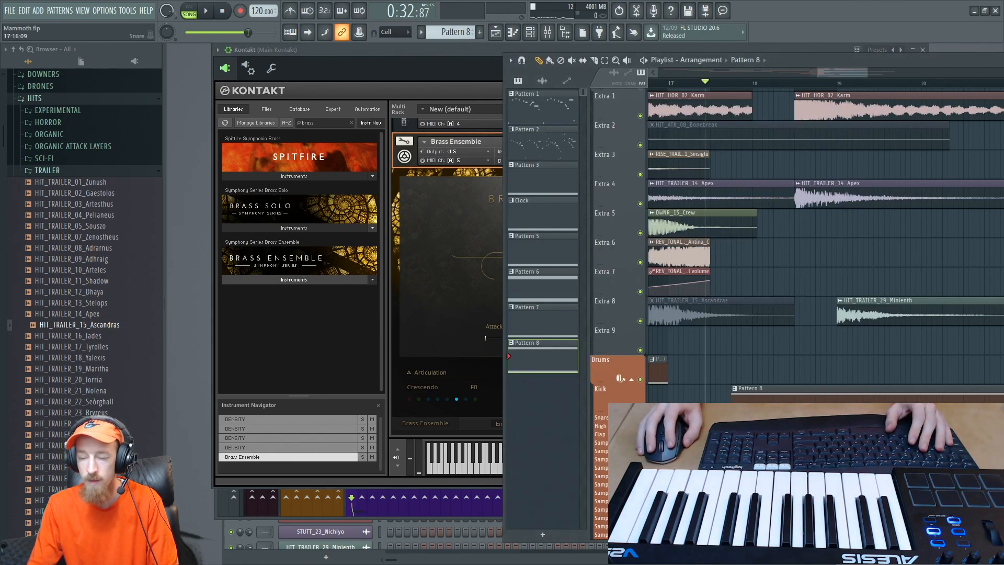
key("space")
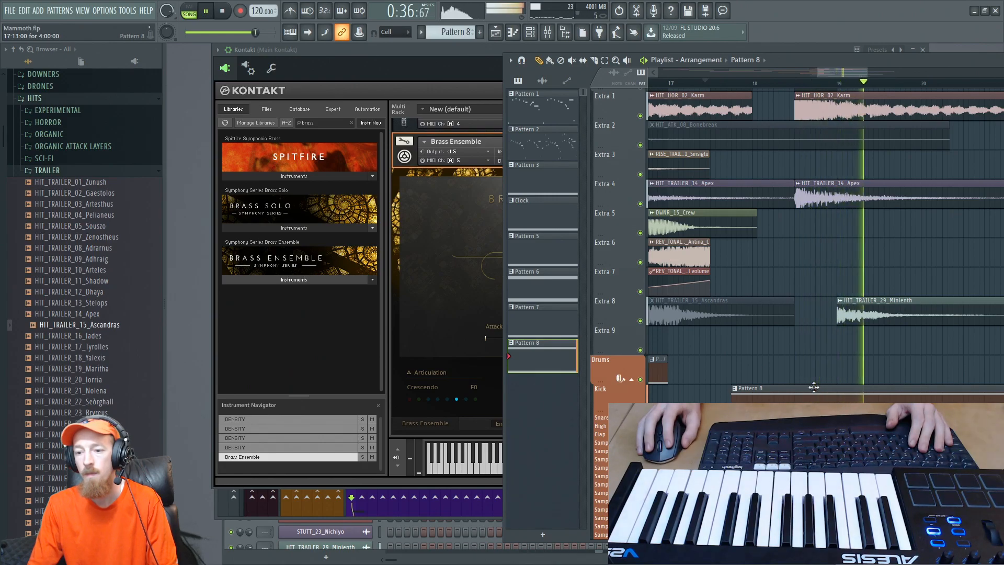
key("space")
left_click_drag(814, 387, 752, 382)
scroll(819, 321, "down", 3)
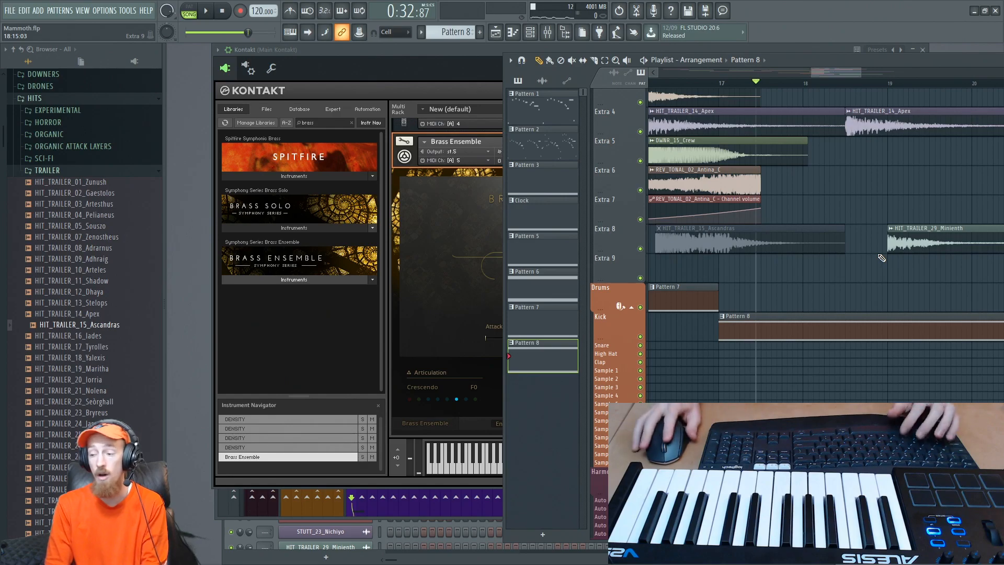
- Collapse the Brass Ensemble in the Kontakt rack and check the port and channel of the Kontakt 1 #5 articulation channel
left_click_drag(375, 56, 393, 56)
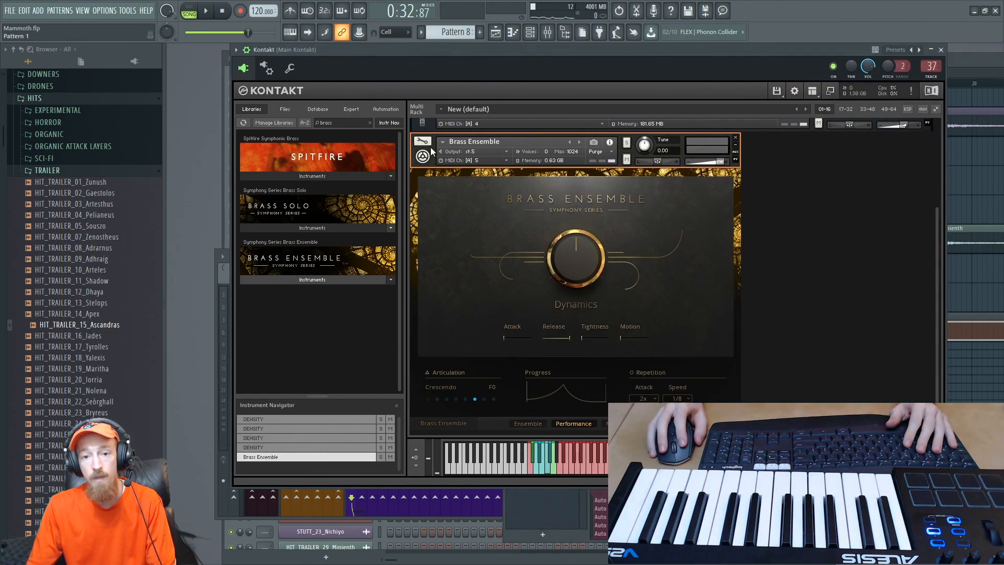
left_click(424, 154)
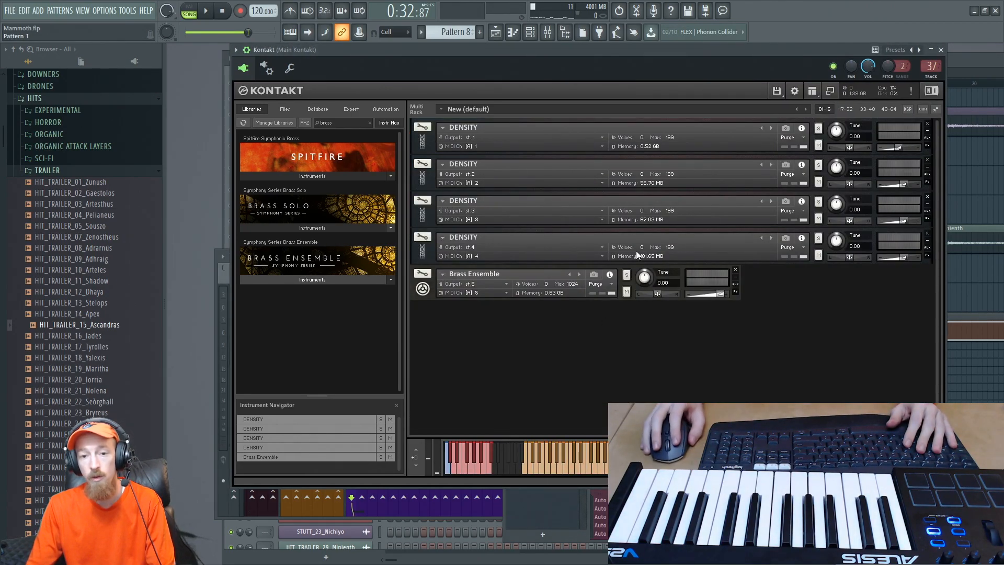
key("F6")
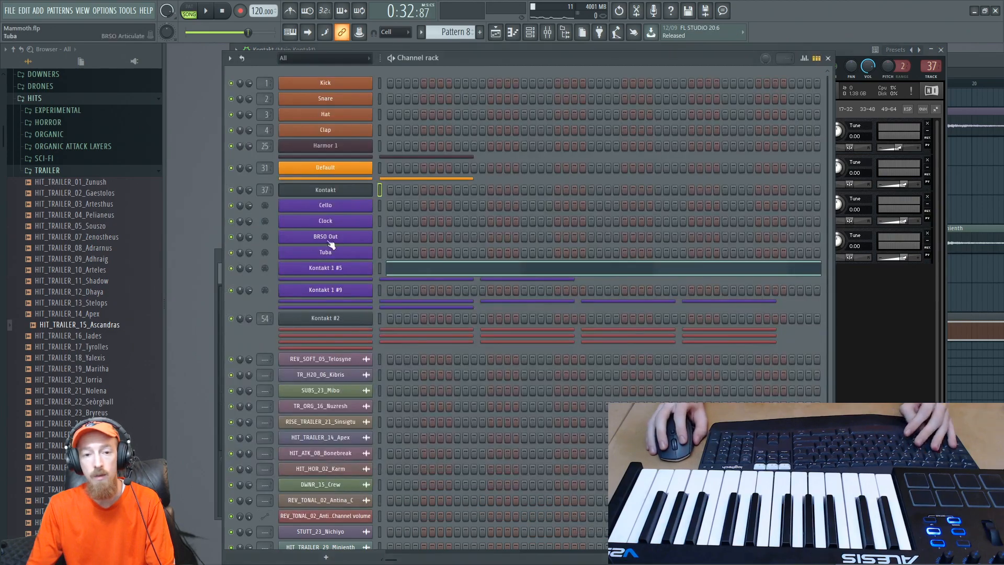
left_click(348, 269)
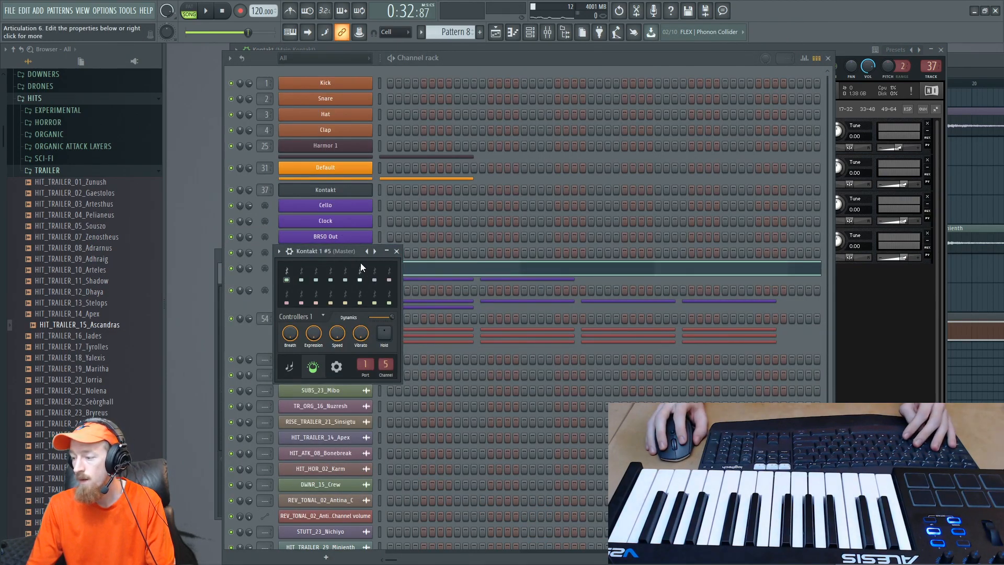
left_click(397, 251)
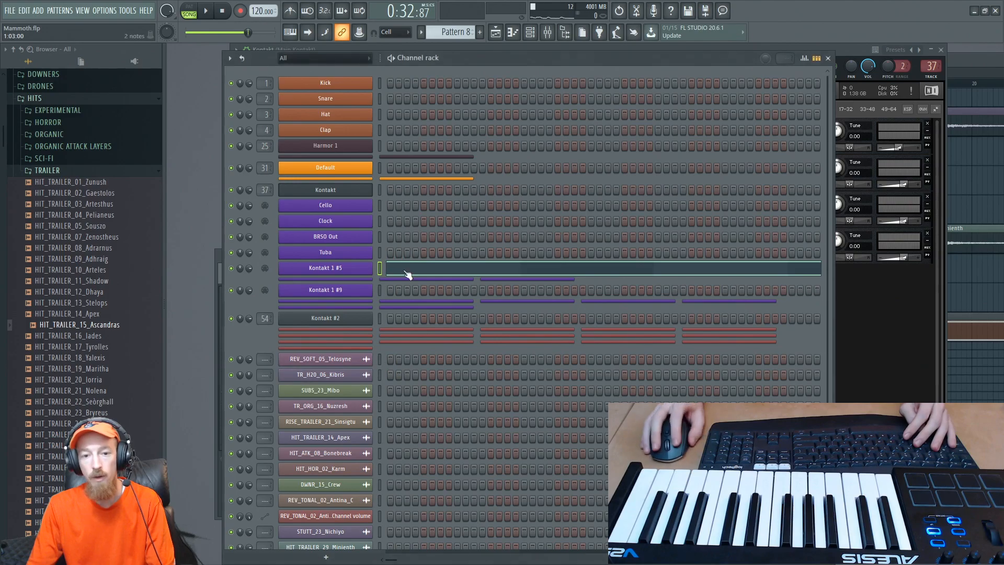
- Open the Kontakt 1 #5 piano roll, review the note color groups and select both long C notes
left_click(896, 342)
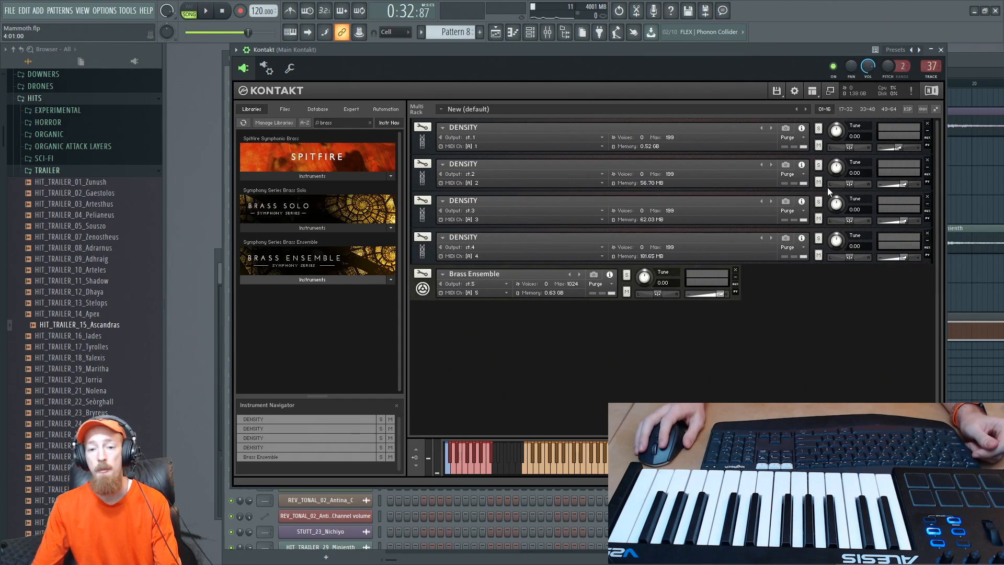
left_click(969, 68)
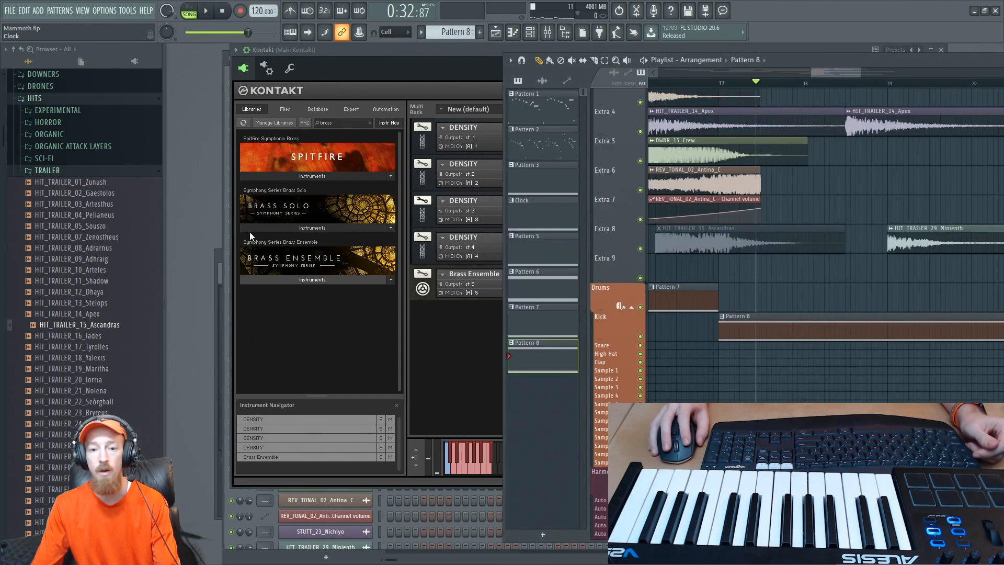
key("F6")
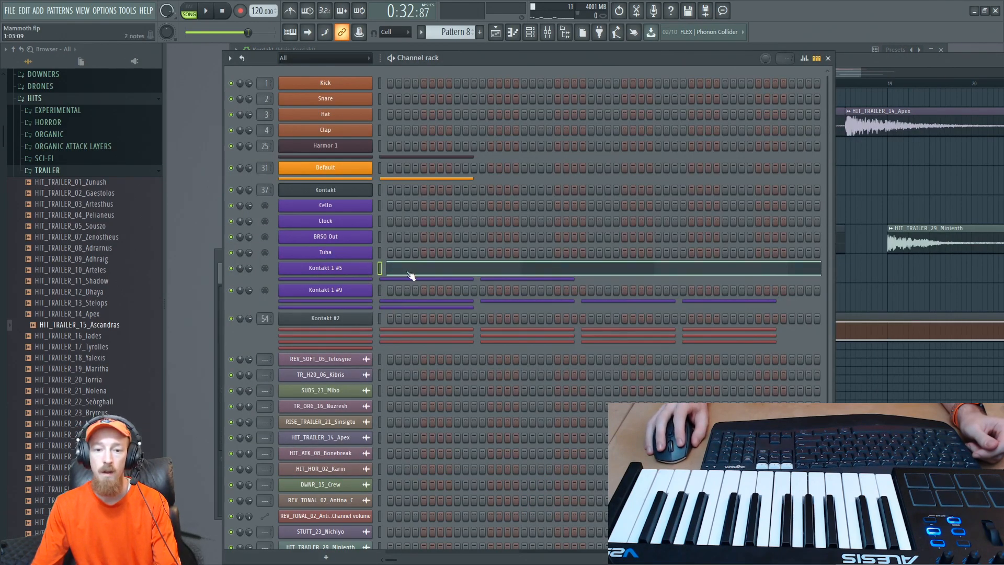
left_click(411, 275)
left_click(353, 106)
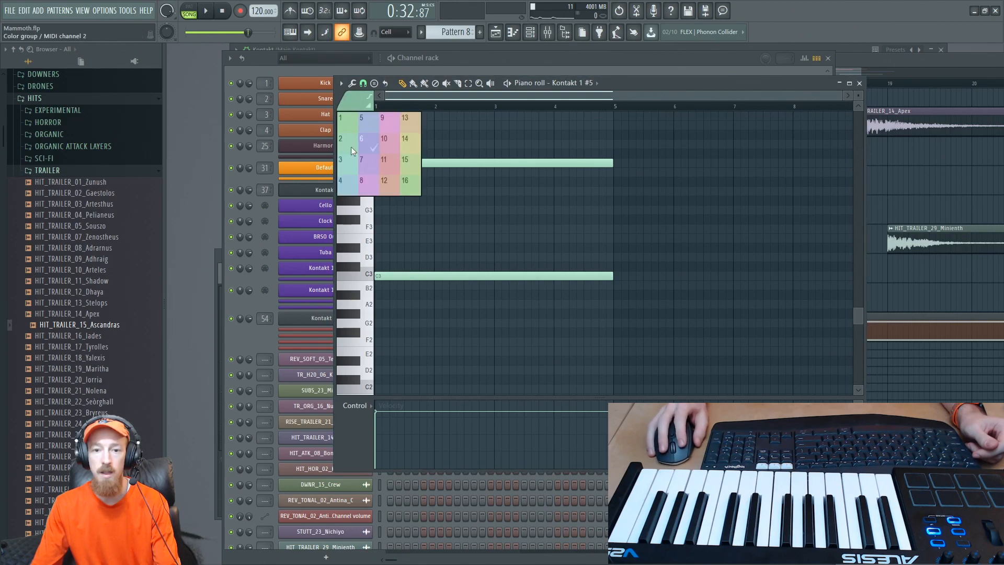
left_click(413, 138)
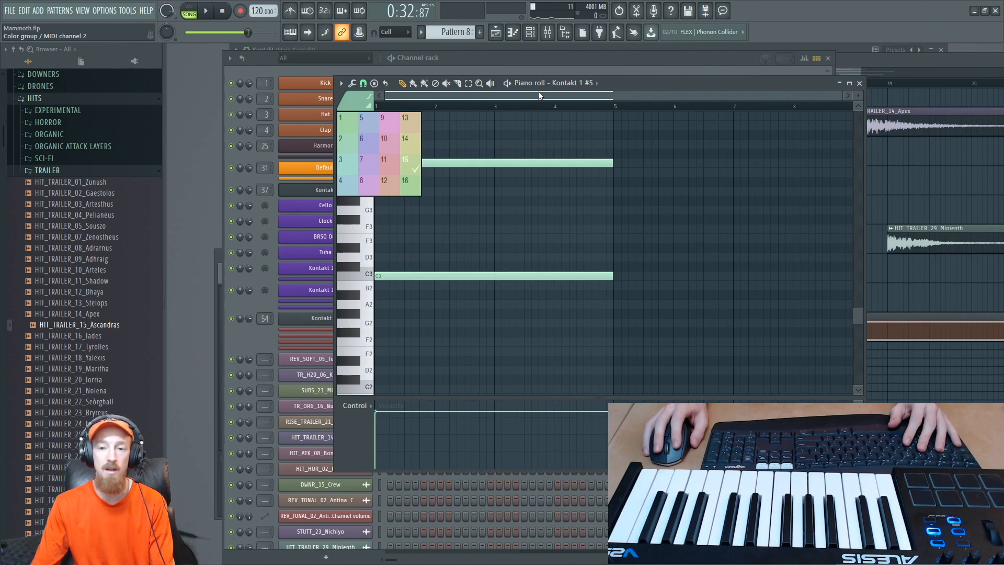
left_click_drag(459, 131, 528, 289)
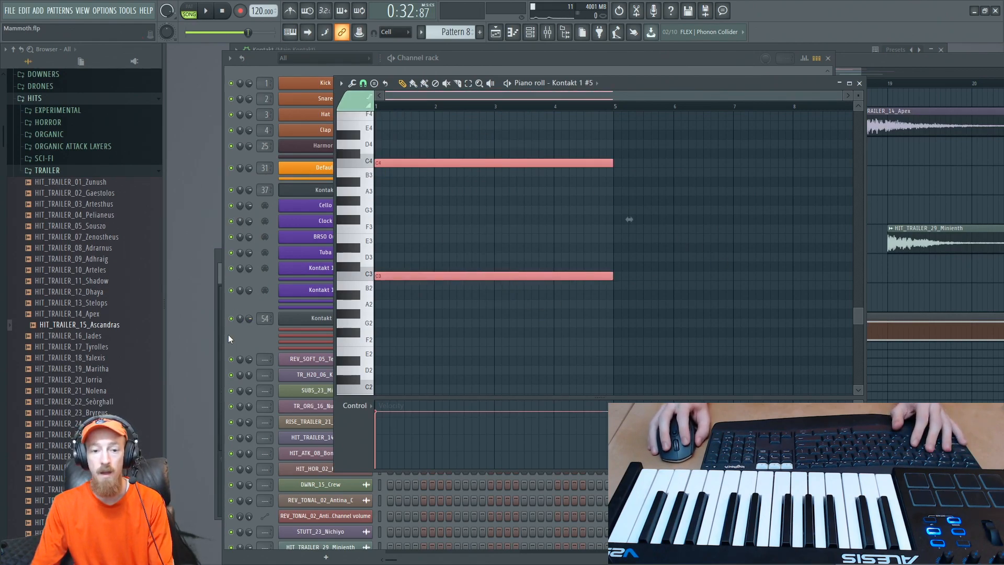
key("F7")
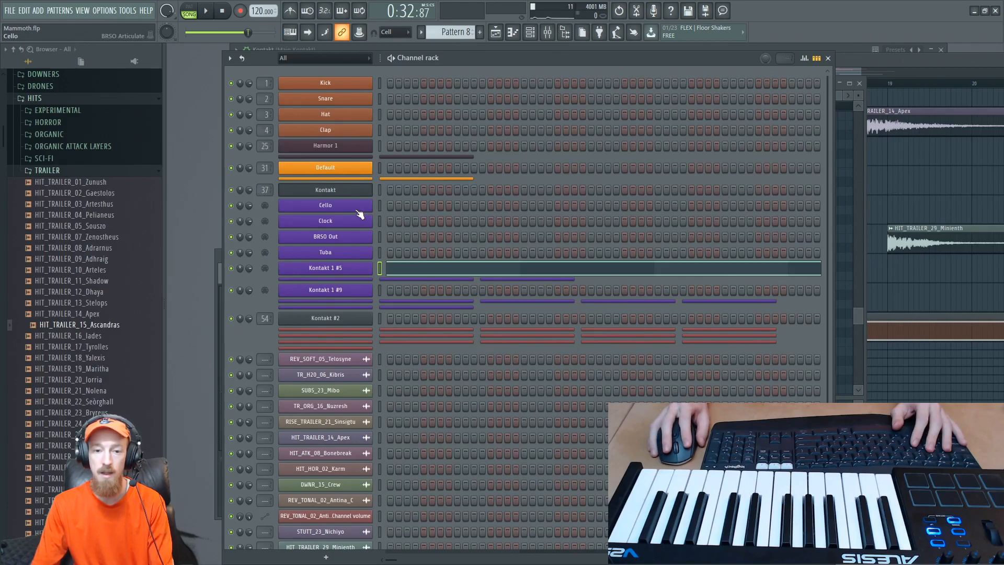
- Inspect the Cello channel's BRSO Articulate port and channel and compare them with the instruments in the Kontakt rack
key("alt+Tab")
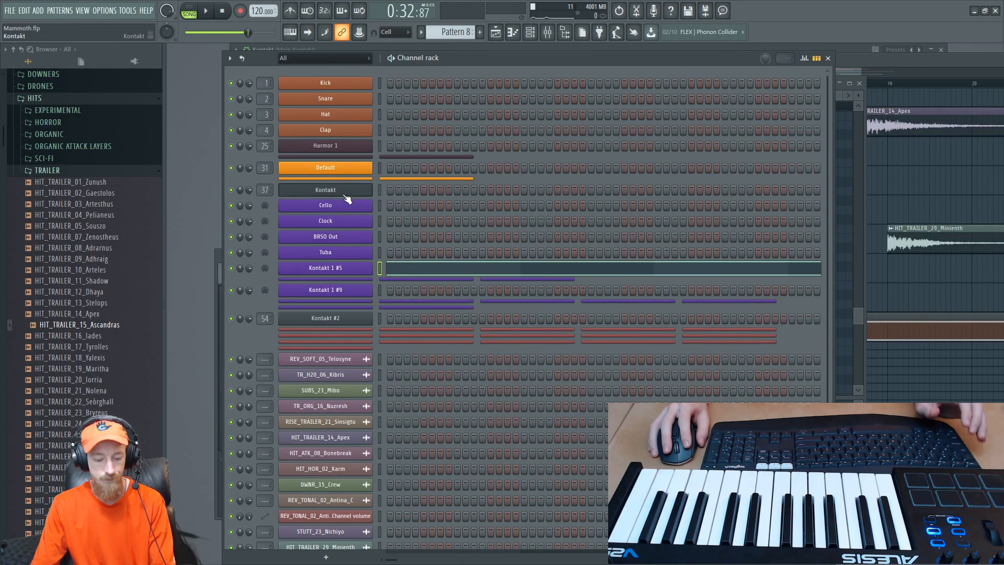
key("F9")
key("F5")
key("Tab")
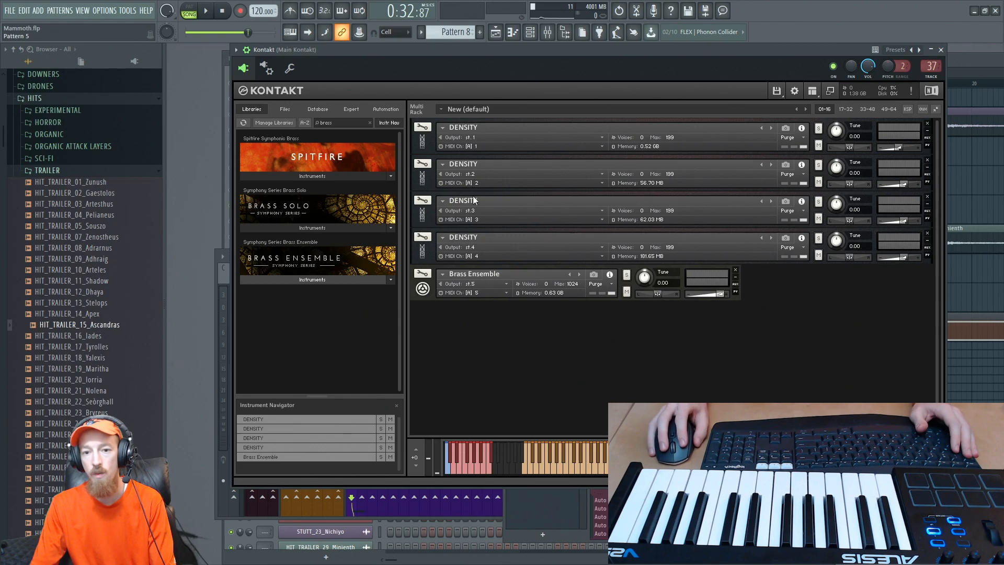
key("F6")
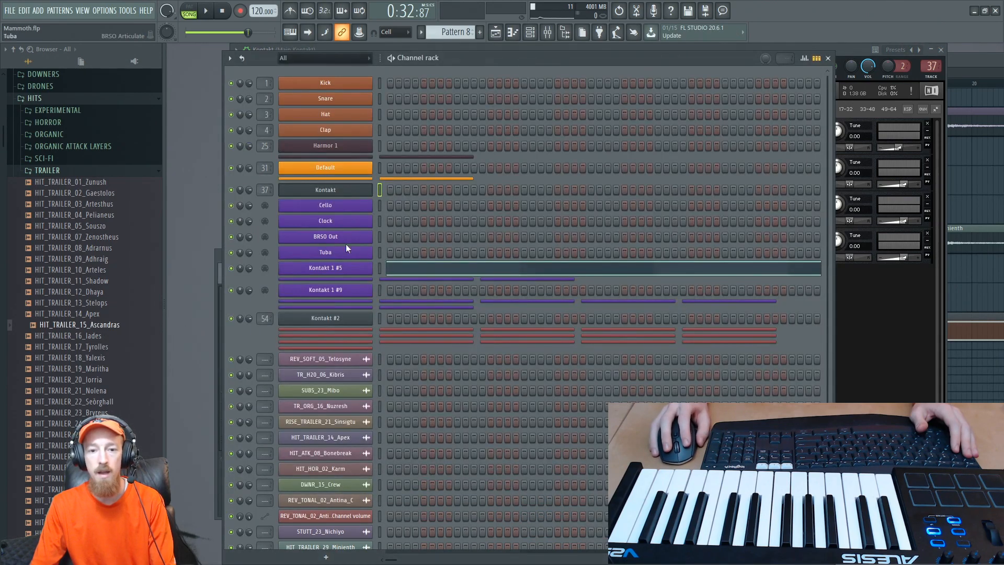
left_click(353, 209)
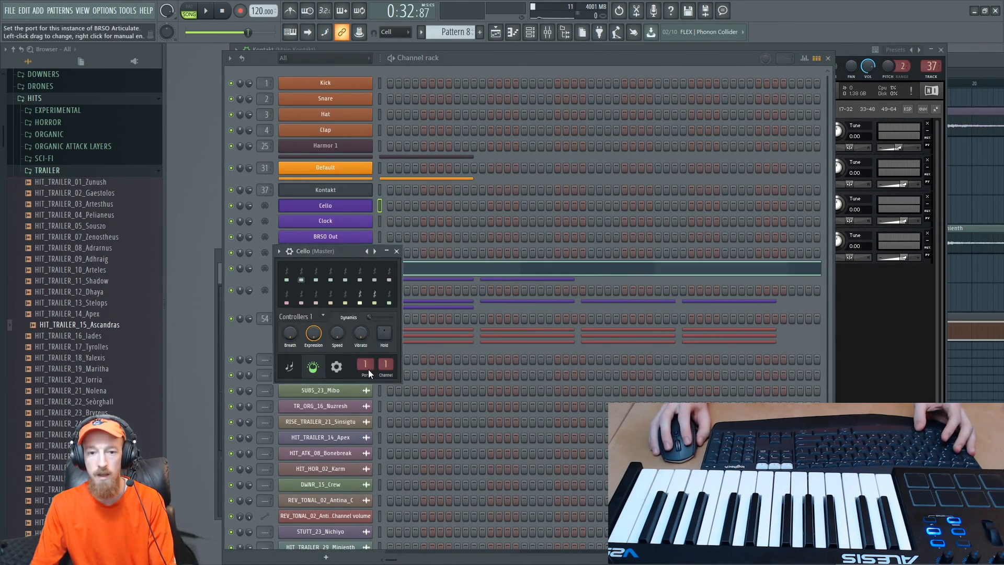
left_click_drag(328, 252, 373, 236)
left_click(936, 357)
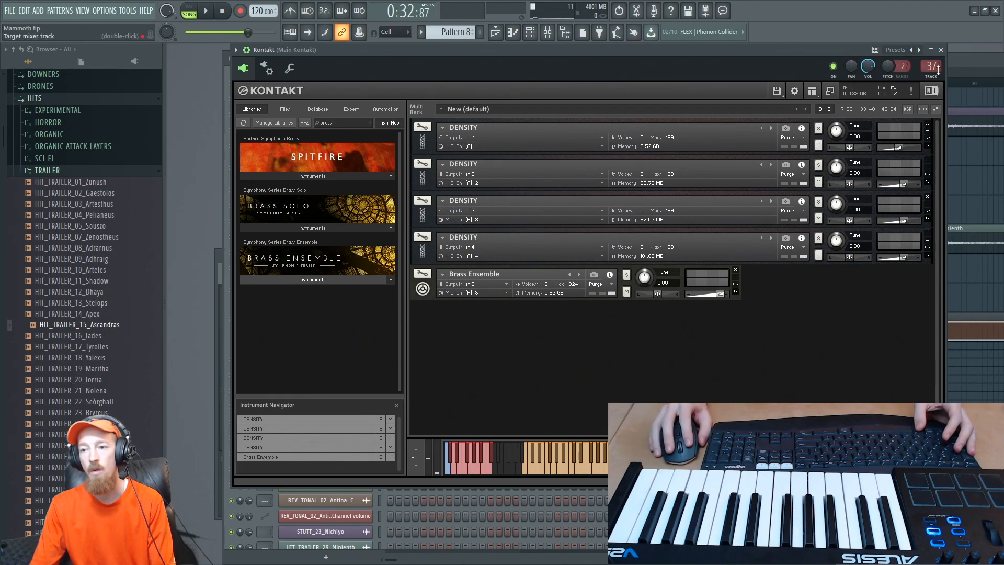
- Expand the Brass Ensemble in Kontakt and review the Kontakt 1 #5 articulation slots against its Performance controls
left_click(422, 289)
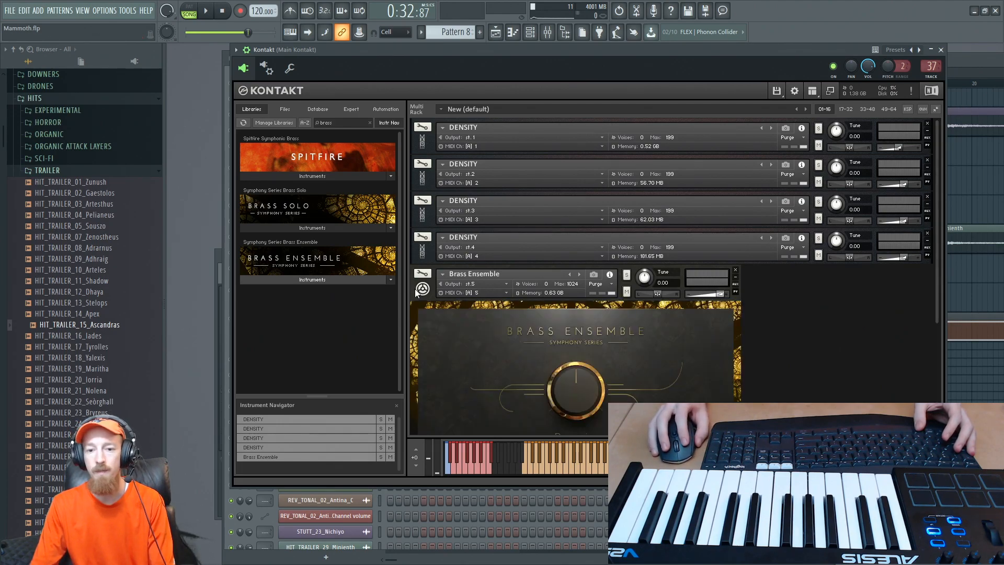
left_click_drag(936, 261, 913, 352)
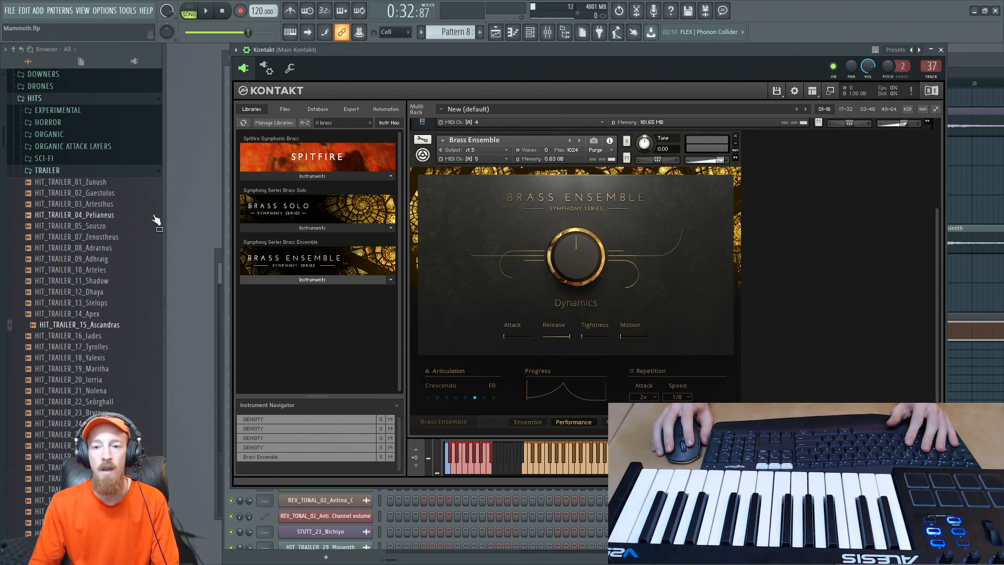
key("F6")
left_click(352, 269)
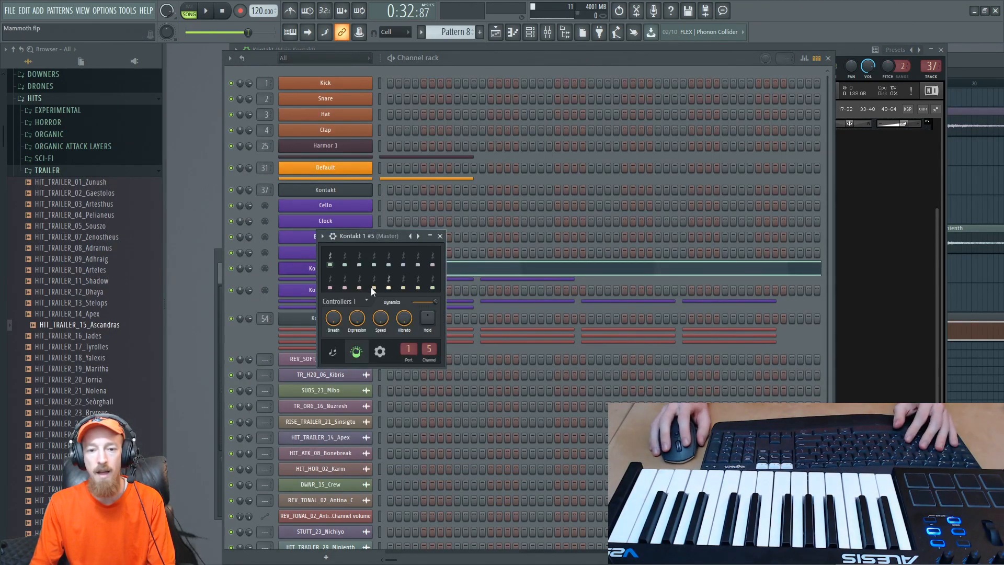
left_click(440, 236)
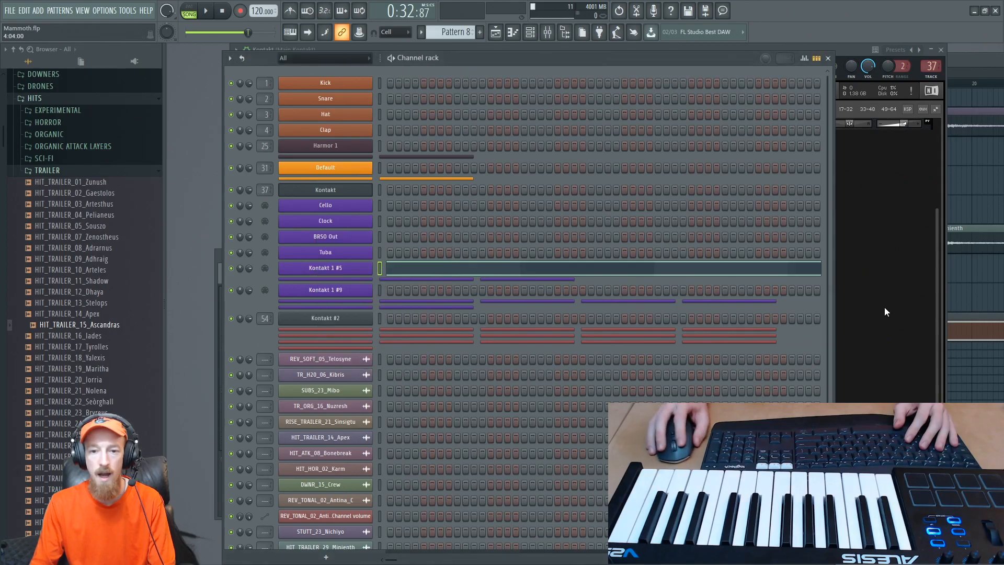
left_click(884, 306)
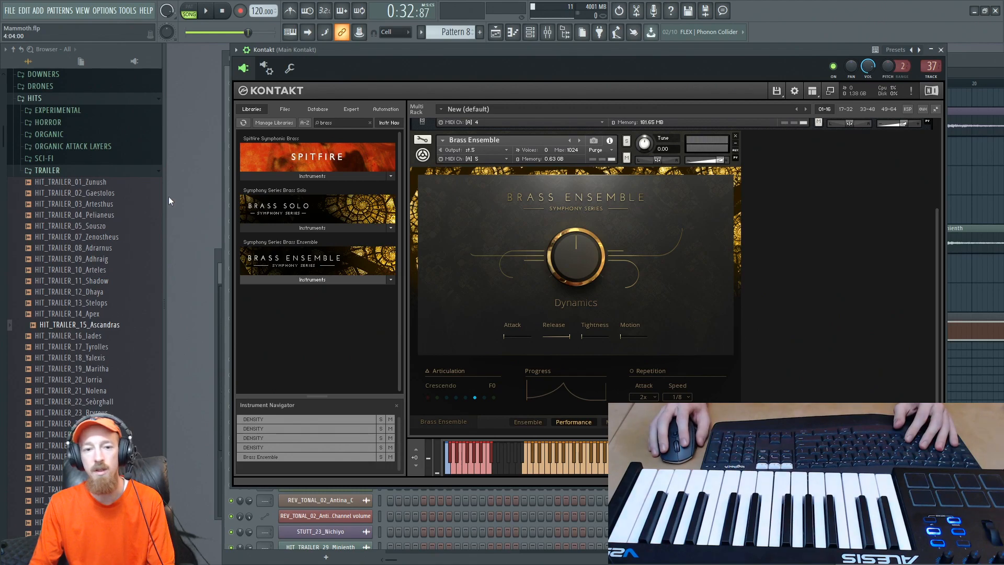
left_click(227, 249)
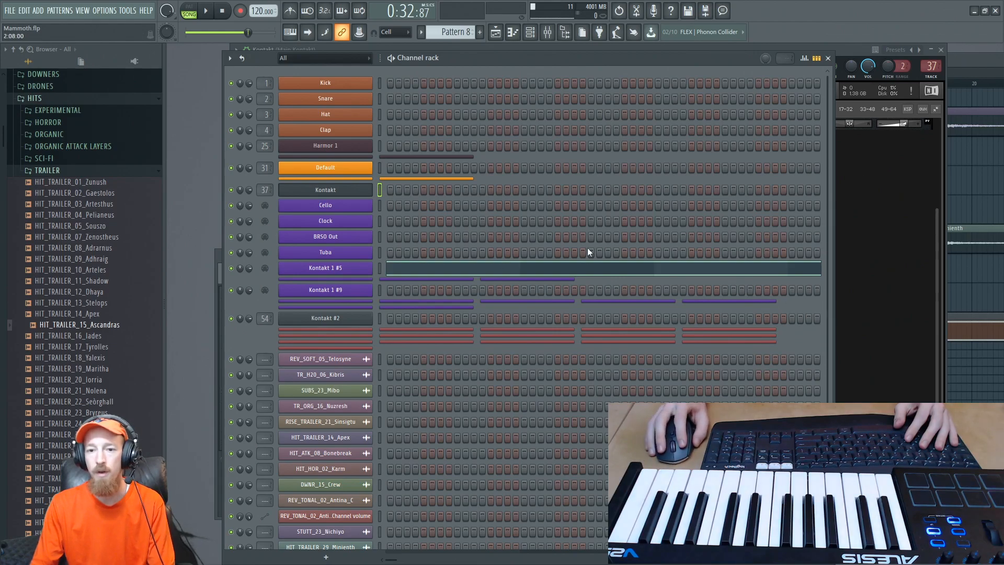
left_click(848, 328)
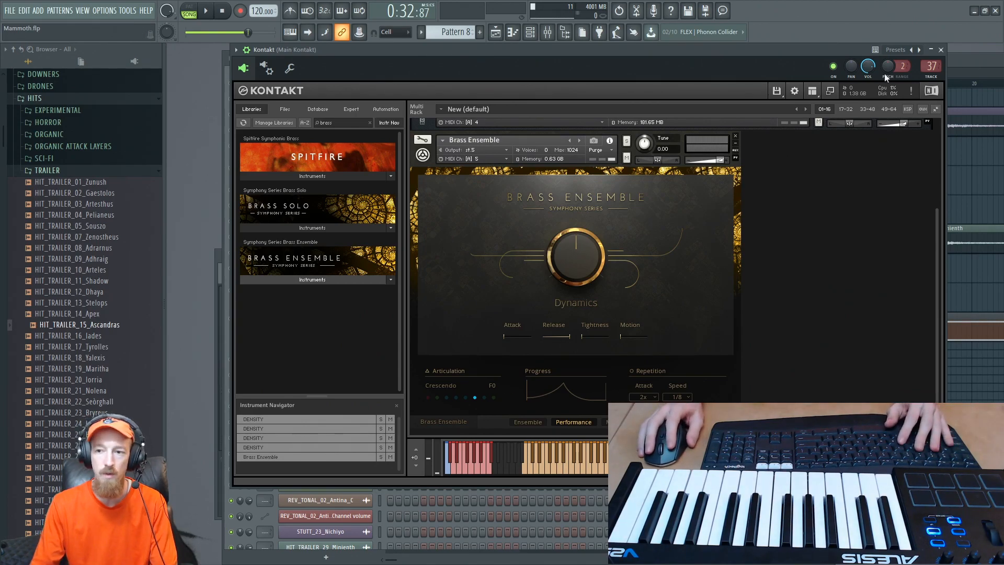
- Play the arrangement from the start of bar 17 to hear the Pattern 8 clip against the trailer hits
left_click(966, 61)
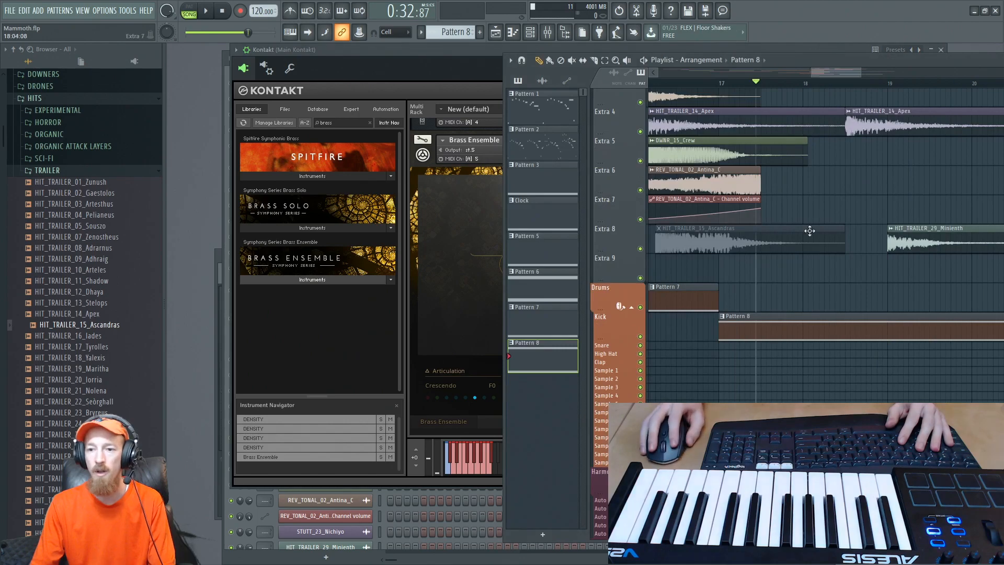
left_click(720, 84)
key("space")
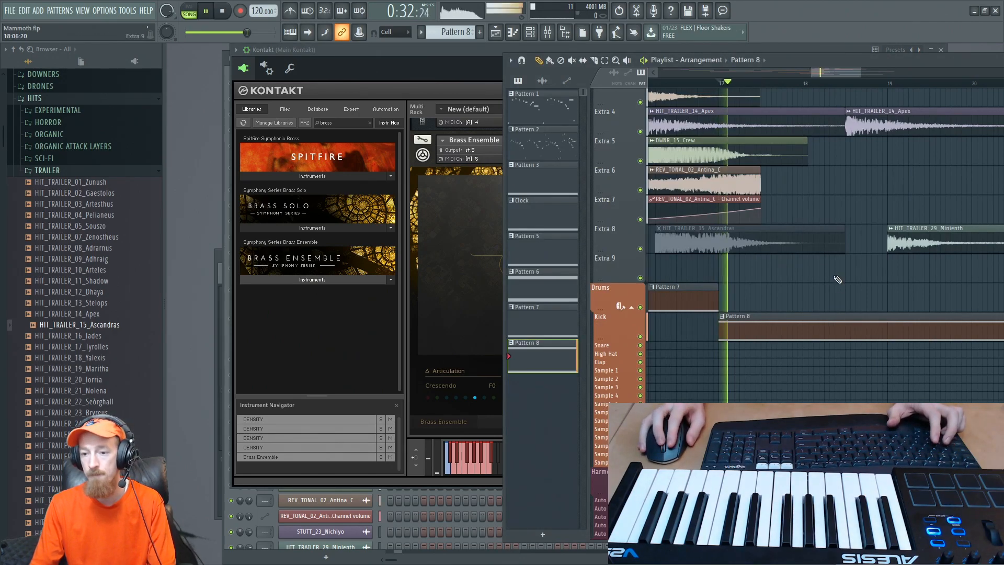
scroll(721, 216, "down", 3)
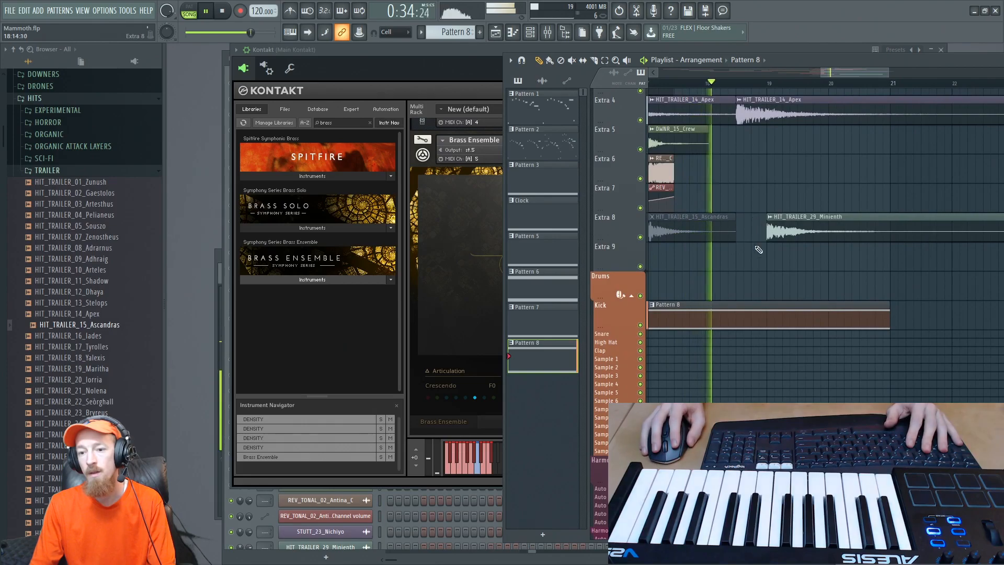
- Stop playback and compare the keyboard layouts of the Brass Ensemble and the fourth DENSITY instrument in the Kontakt rack
key("space")
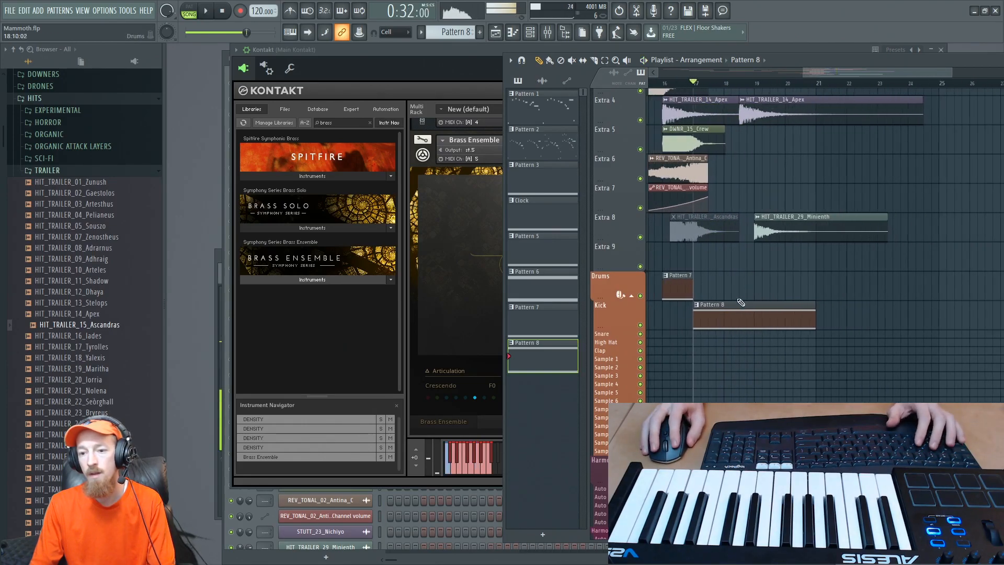
left_click(454, 357)
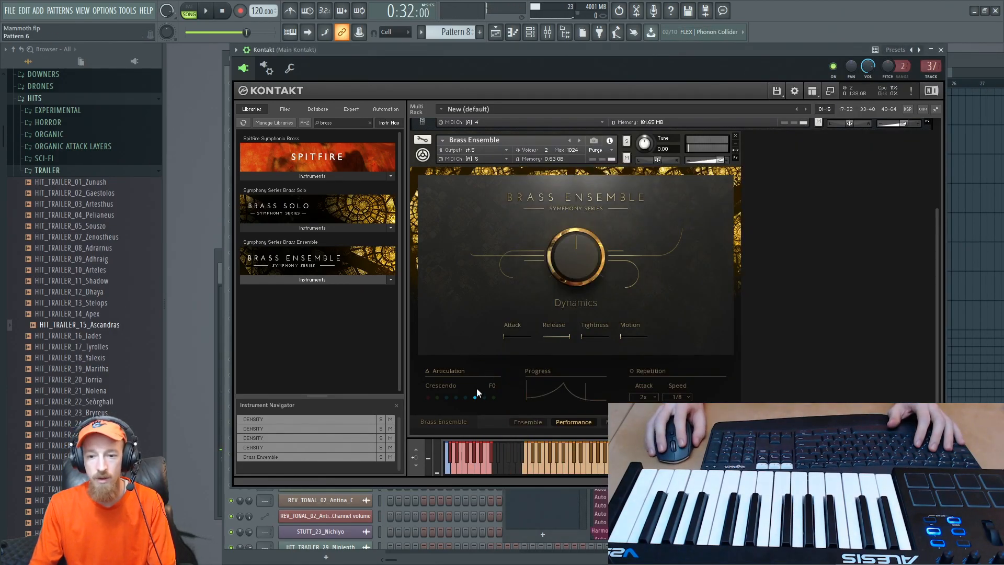
left_click(433, 151)
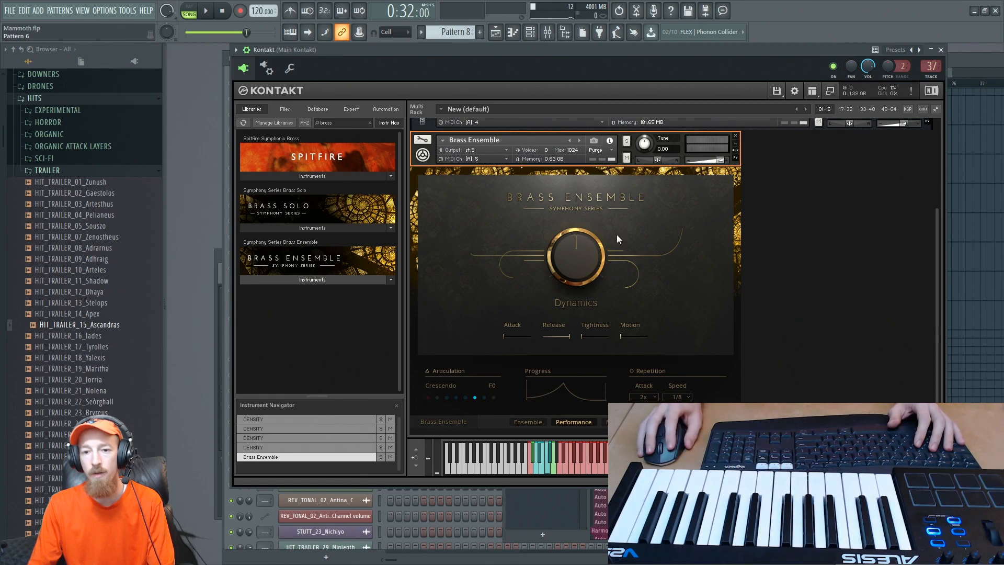
scroll(931, 261, "up", 1)
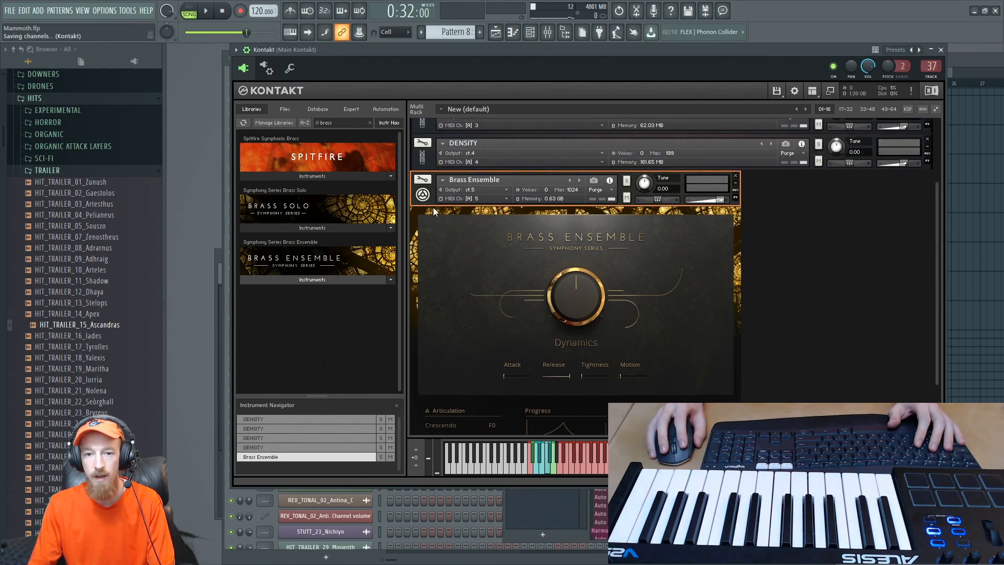
left_click(432, 164)
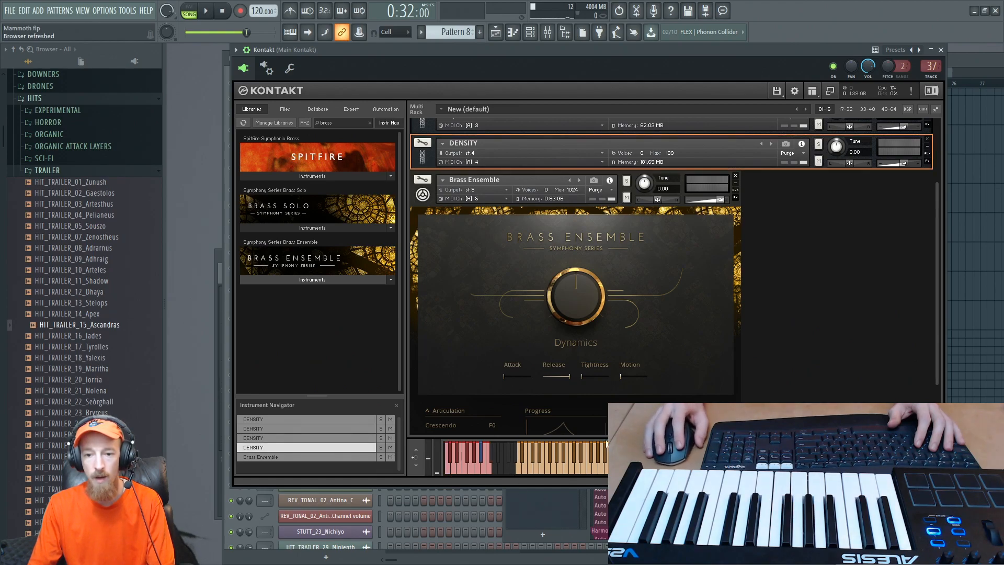
left_click(432, 206)
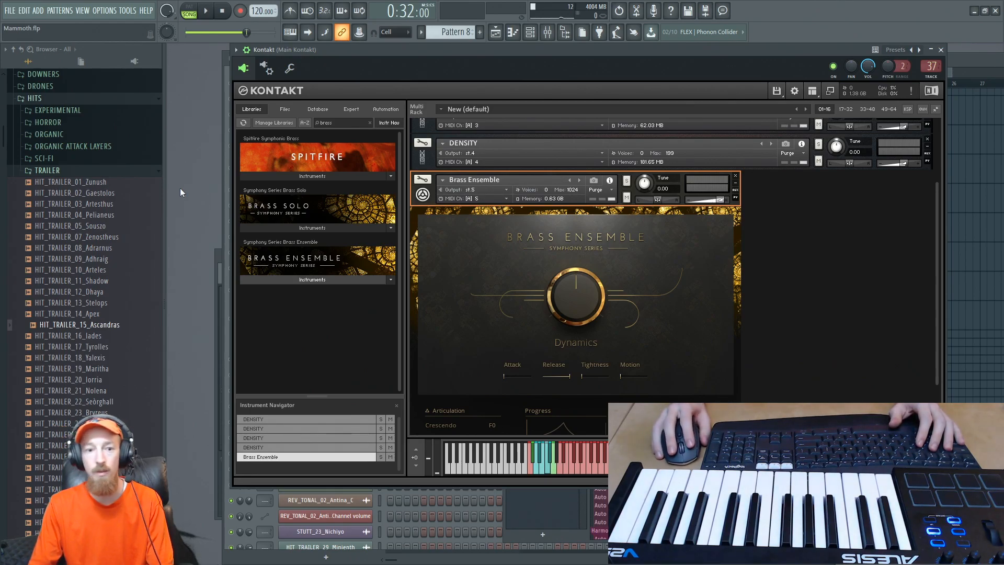
- Reopen the Kontakt channel, try the Brass Ensemble's Staccato Velocity keyswitch and set its articulation to Swell (F#0)
key("F6")
left_click(326, 190)
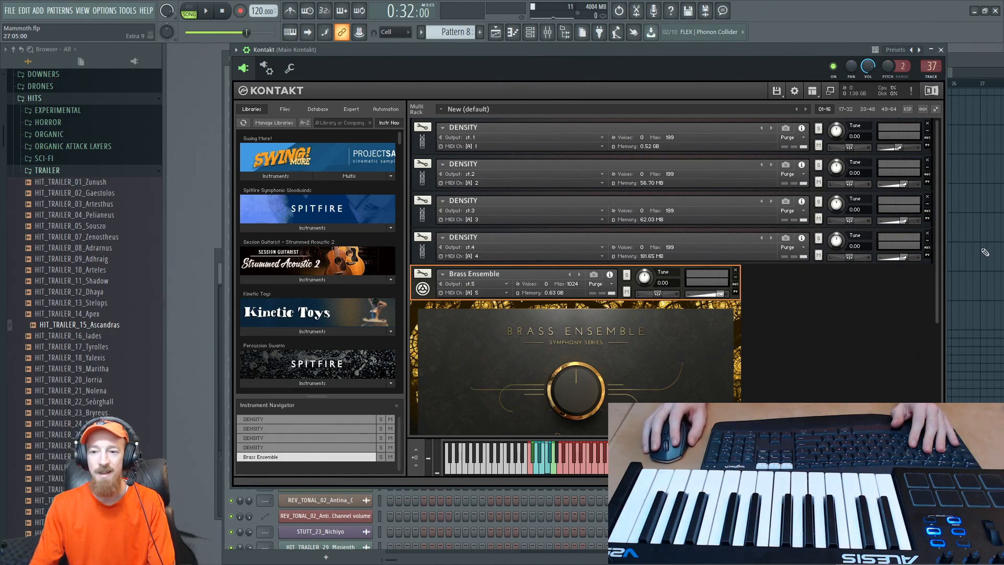
scroll(941, 289, "down", 3)
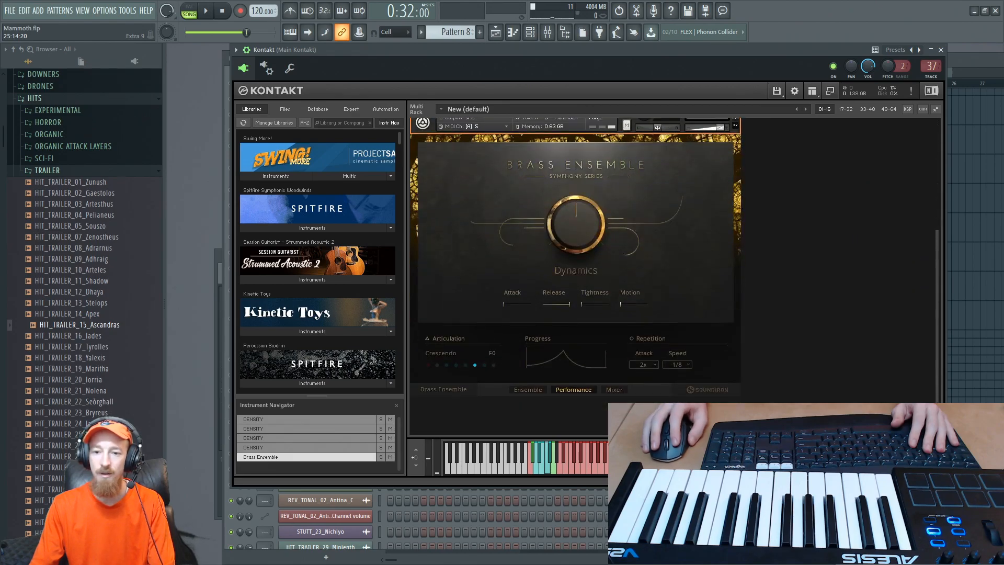
scroll(921, 362, "up", 3)
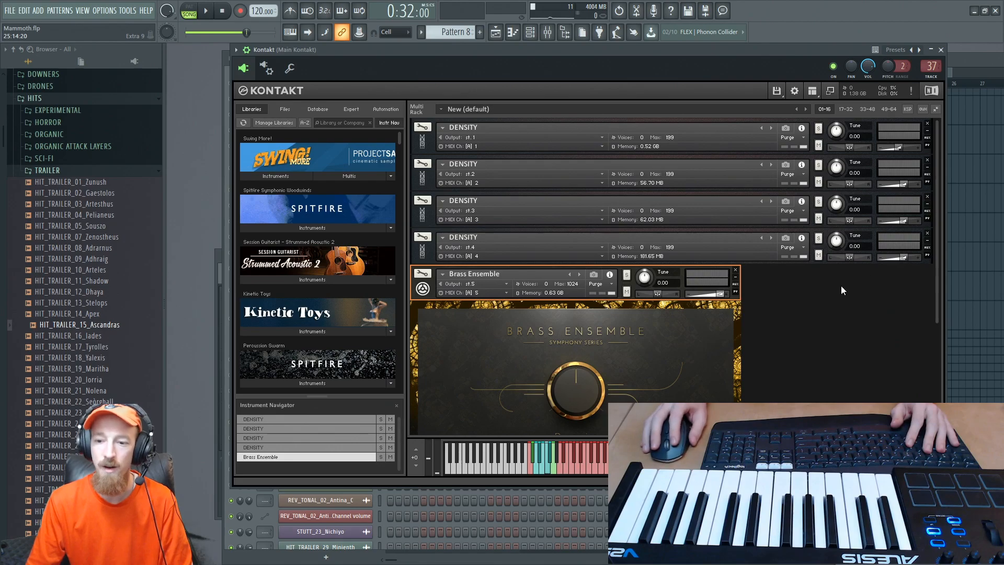
scroll(940, 305, "down", 5)
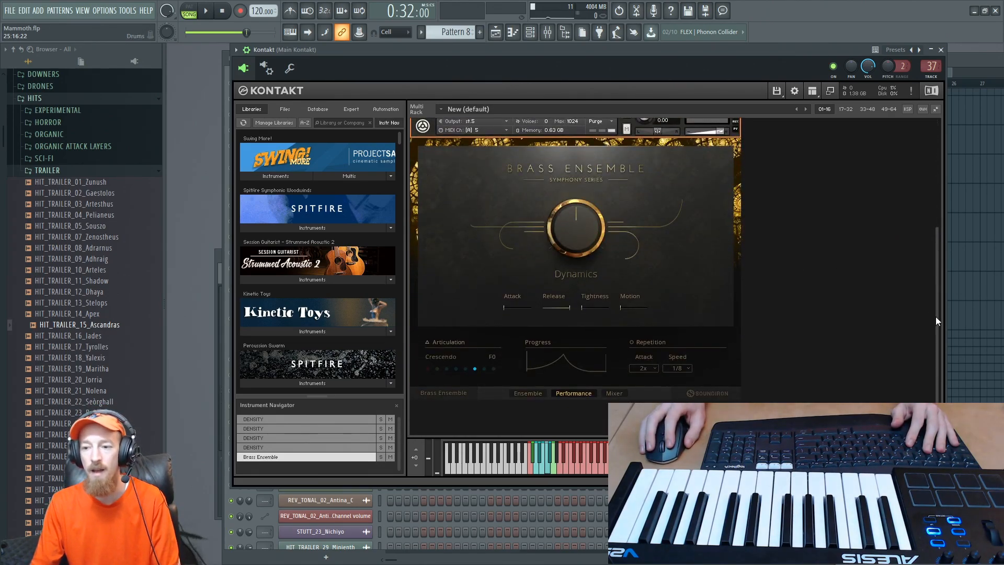
left_click_drag(937, 318, 937, 298)
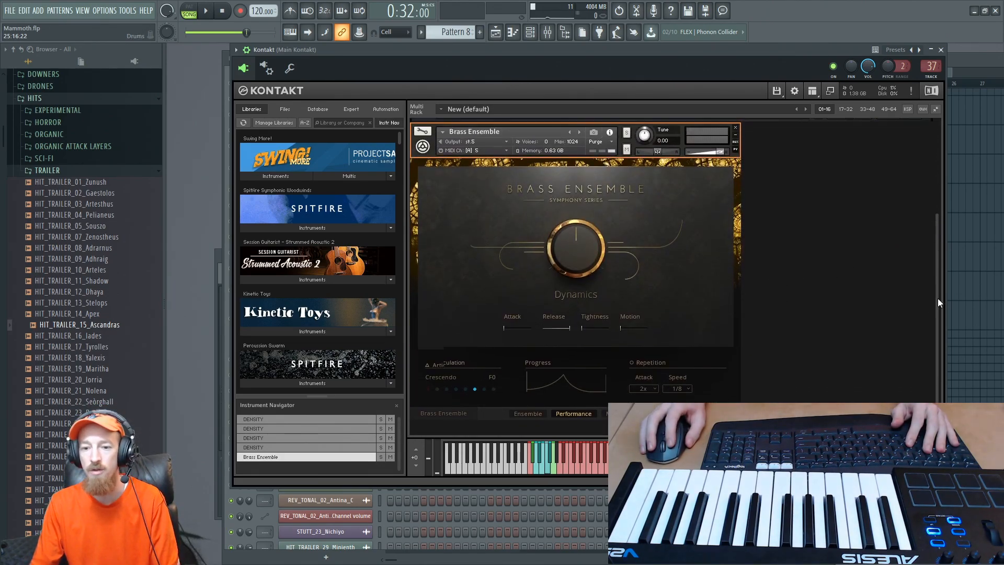
left_click(553, 466)
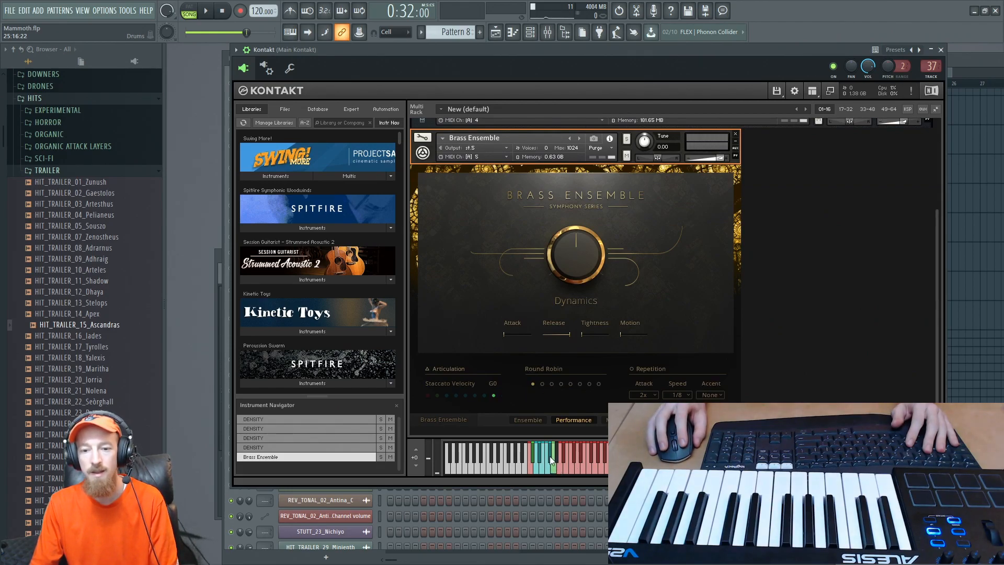
left_click(550, 456)
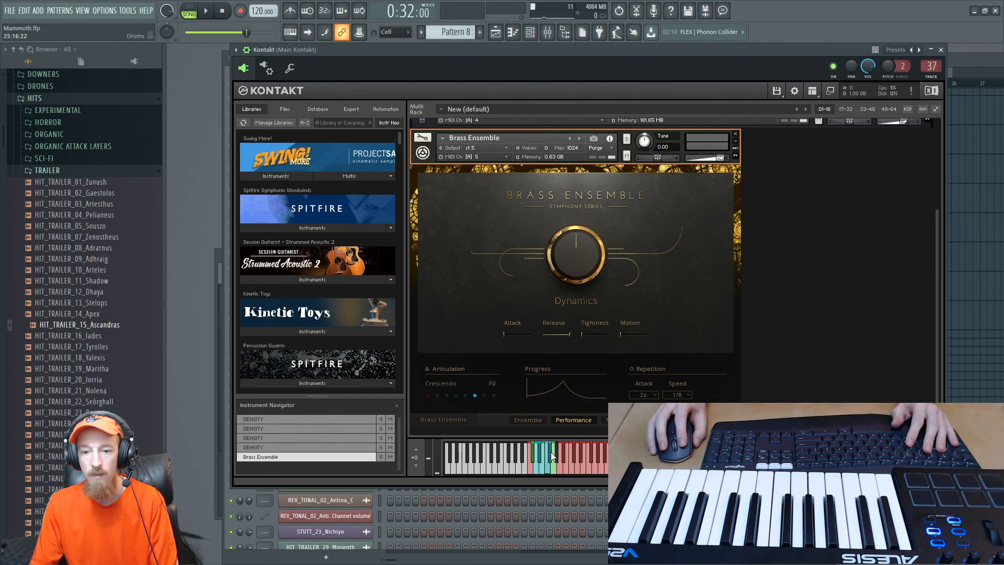
key("F6")
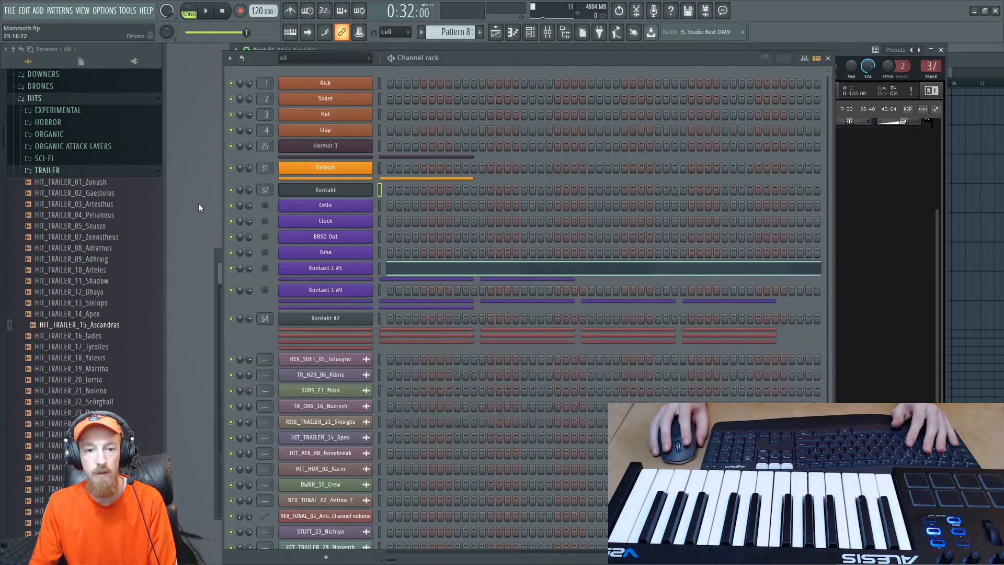
left_click(871, 358)
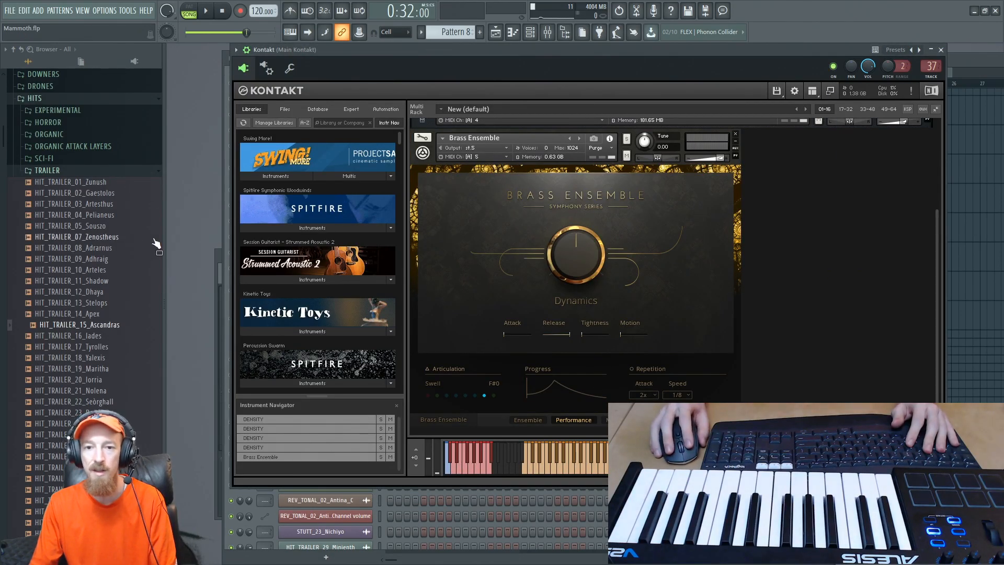
- Open the Kontakt 1 #5 piano roll and play Pattern 8 on its own to hear the Swell articulation
key("F6")
left_click(448, 275)
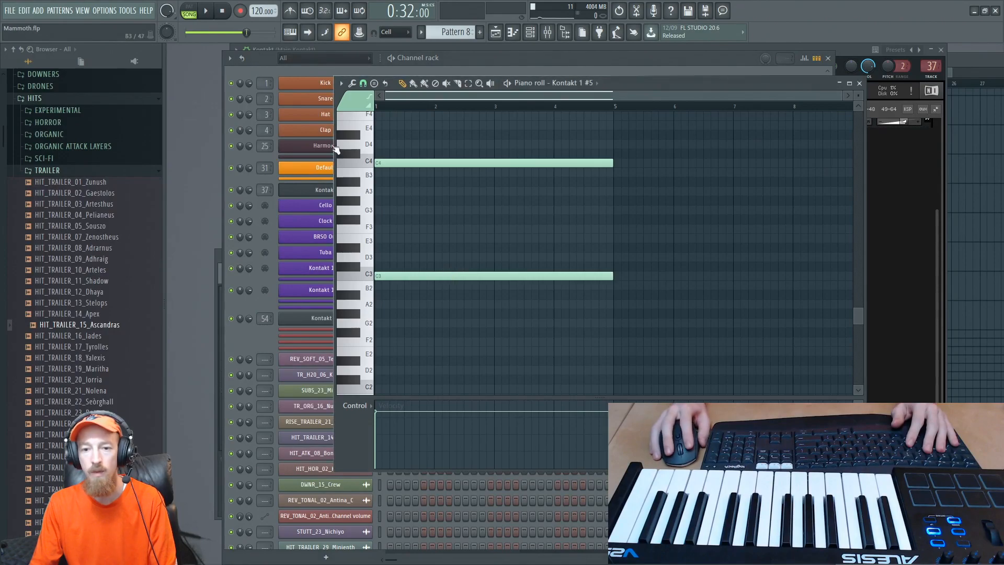
left_click(208, 13)
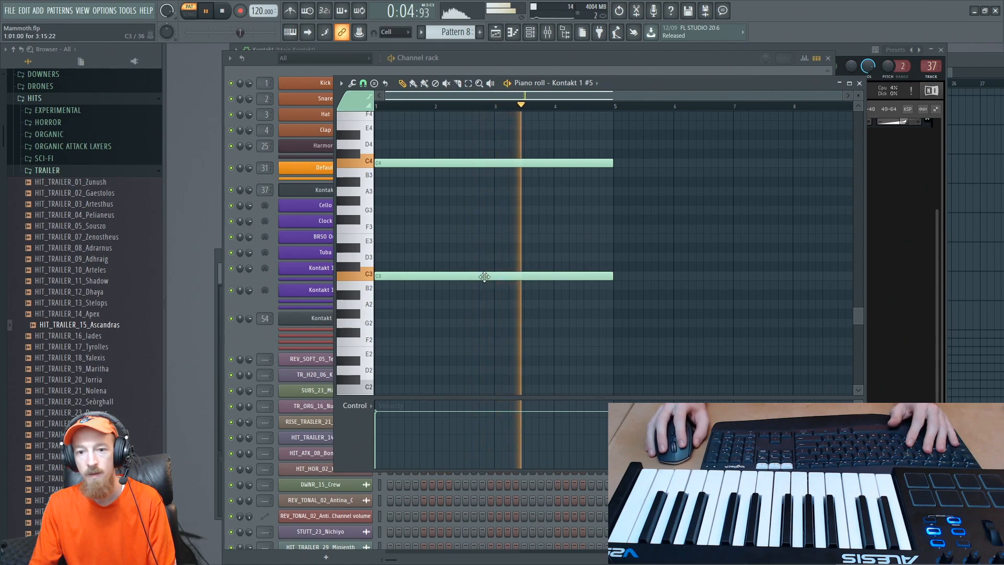
key("space")
- Transpose the lower C3 note up two octaves to C5 and play Pattern 8
left_click_drag(460, 243, 492, 331)
key("ctrl+Up")
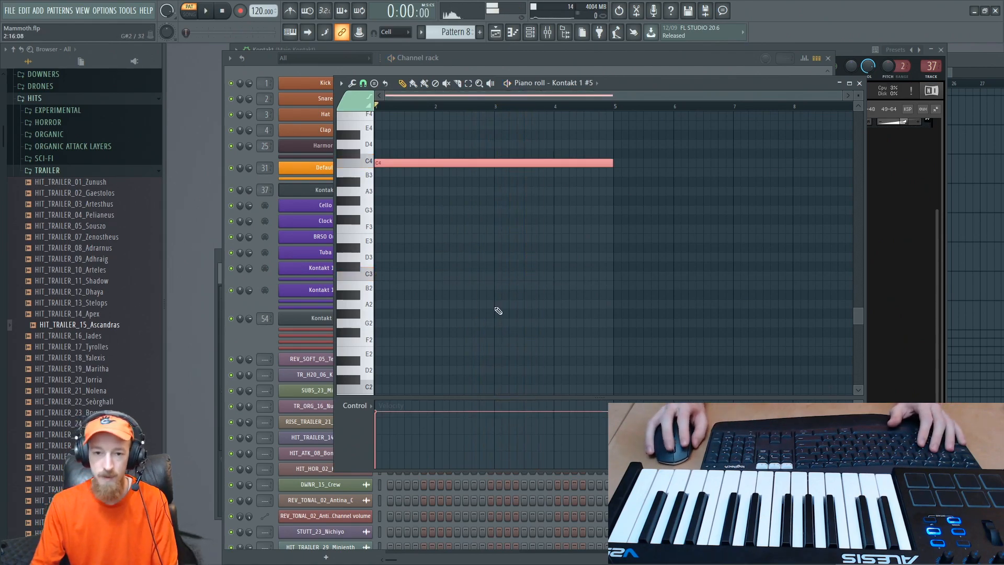
scroll(493, 330, "up", 8)
scroll(486, 251, "down", 8)
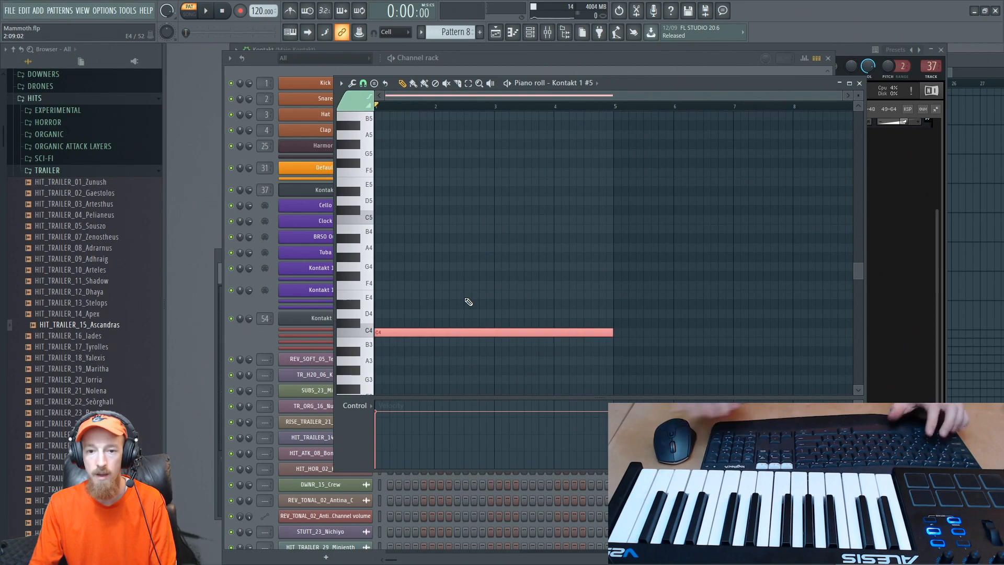
key("ctrl+Up")
key("space")
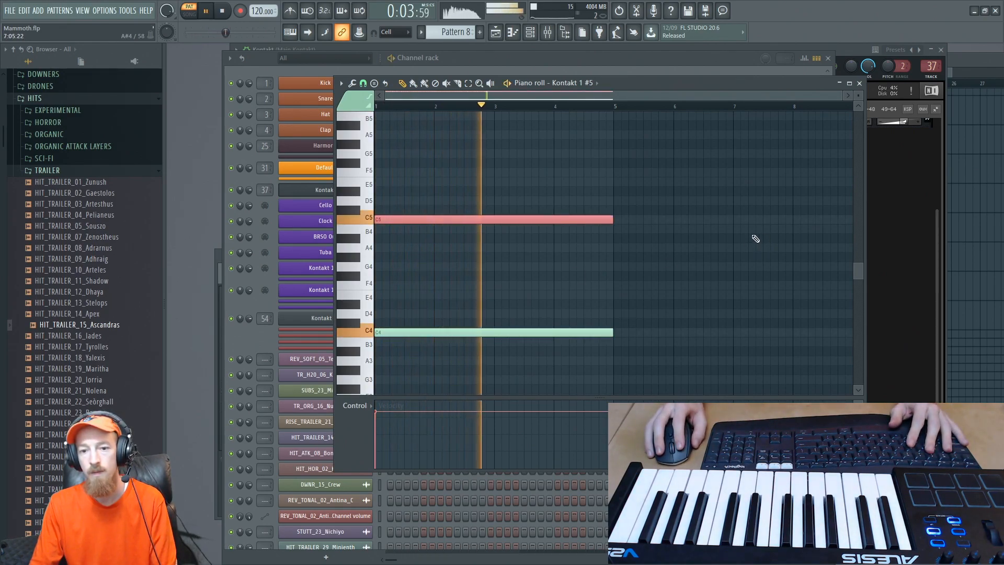
key("space")
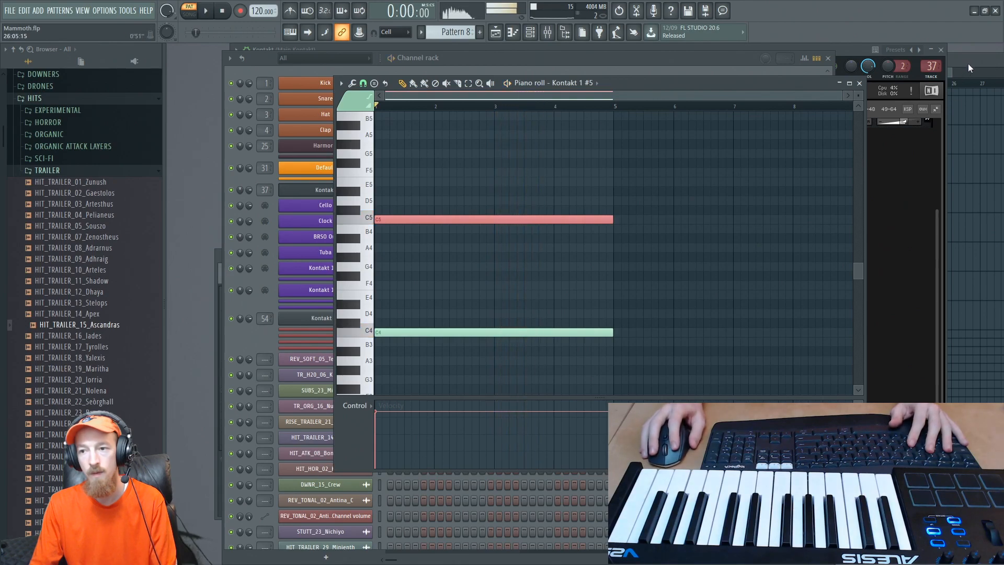
- Play the arrangement from bar 17 in the playlist and remove the Pattern 8 clip from the Kick track
left_click(968, 64)
left_click(740, 280)
right_click(786, 278)
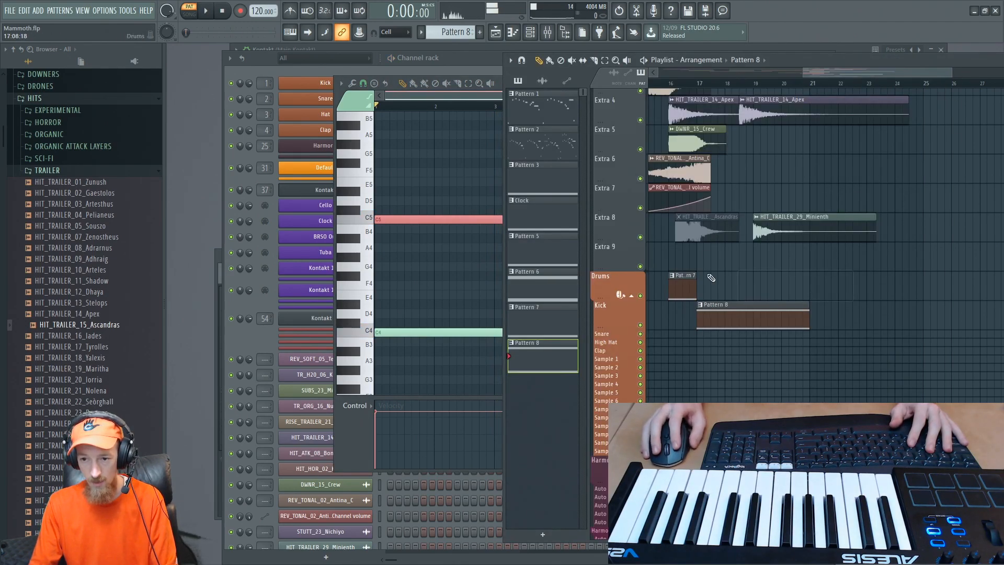
left_click(704, 89)
key("space")
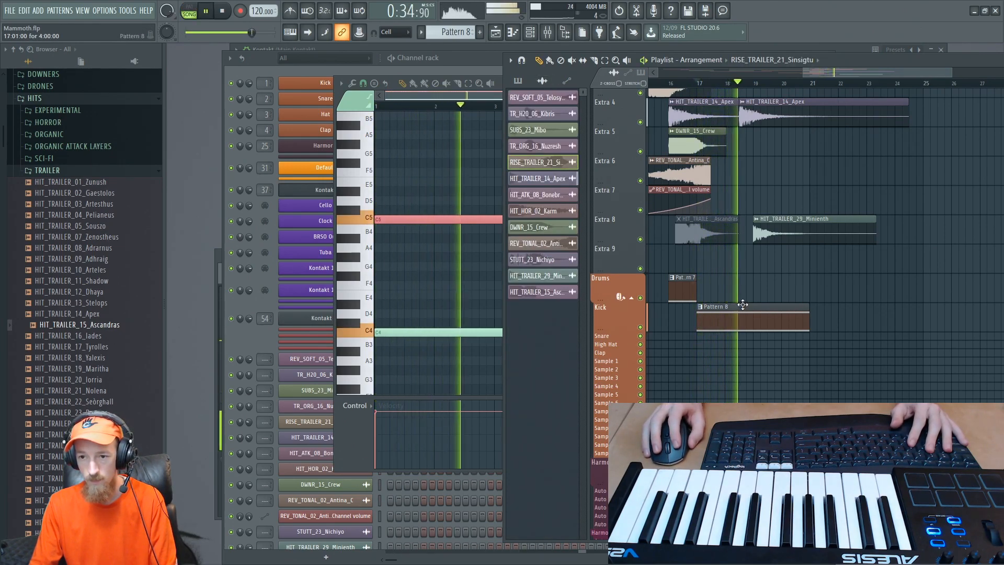
key("space")
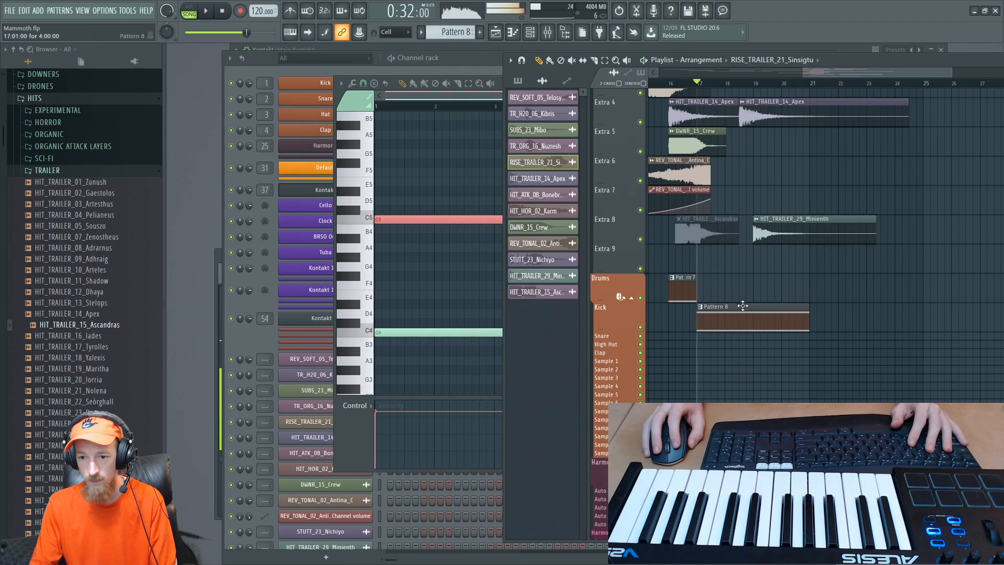
- Delete the C5 and C4 notes from the Kontakt 1 #5 piano roll
left_click(470, 96)
right_click(416, 220)
right_click(460, 332)
scroll(483, 307, "down", 2)
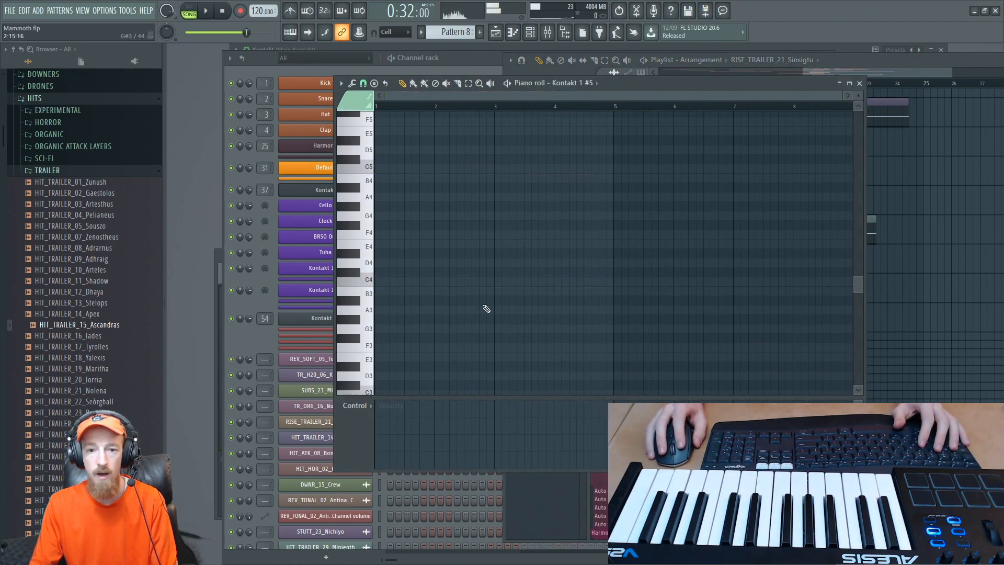
- Remove the Brass Ensemble from the Kontakt rack without saving changes to the instrument
left_click(249, 343)
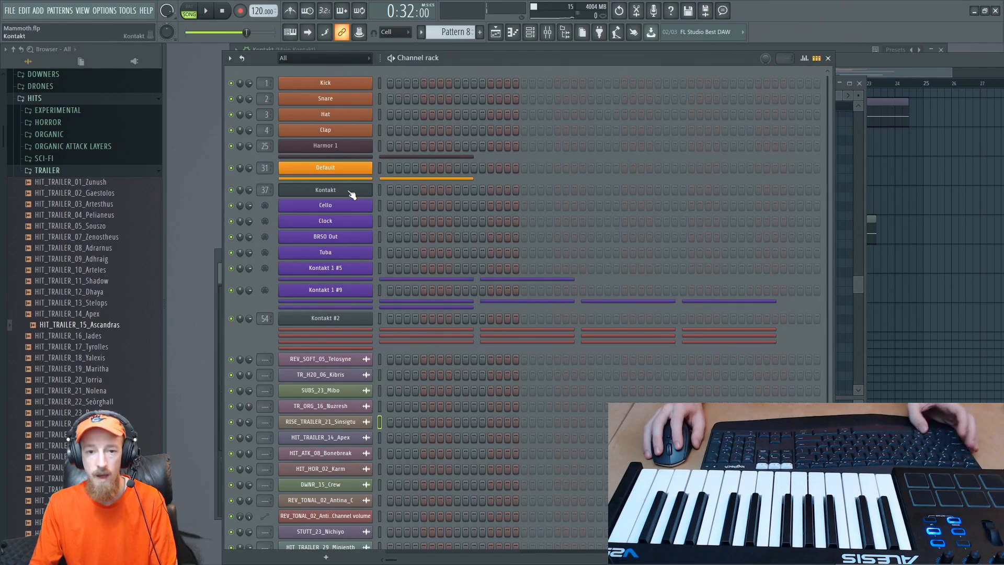
key("alt+Tab")
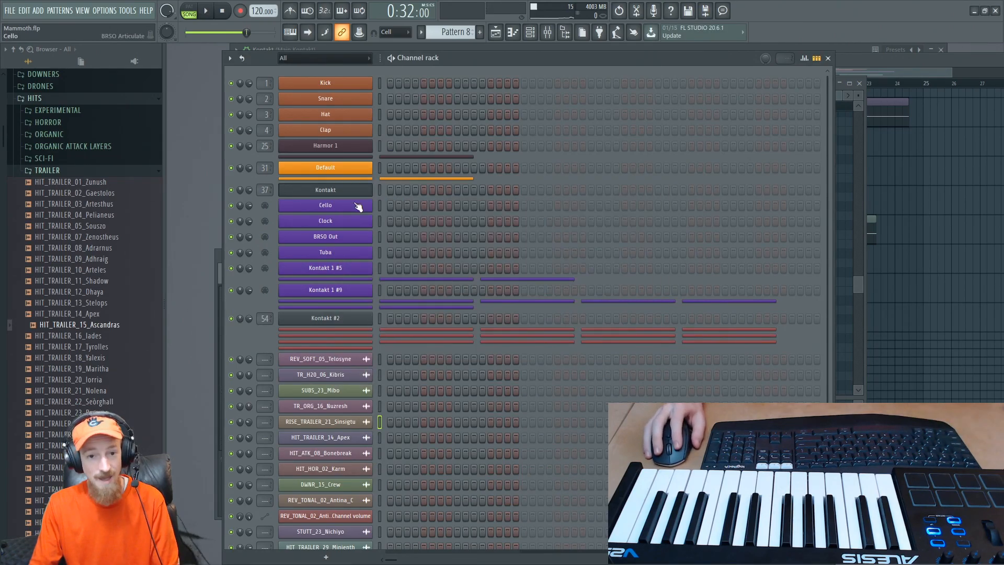
left_click(359, 207)
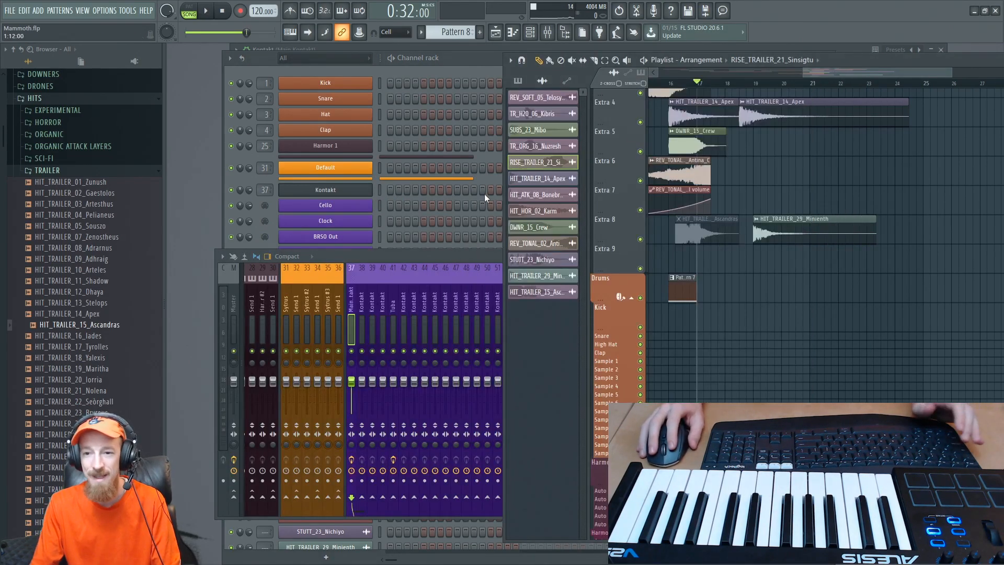
scroll(938, 210, "up", 2)
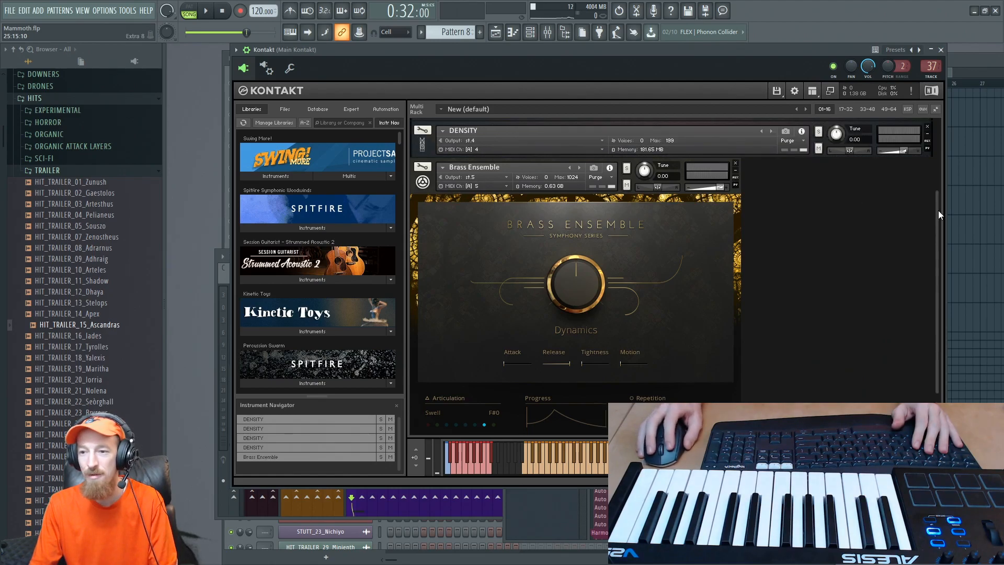
left_click(736, 174)
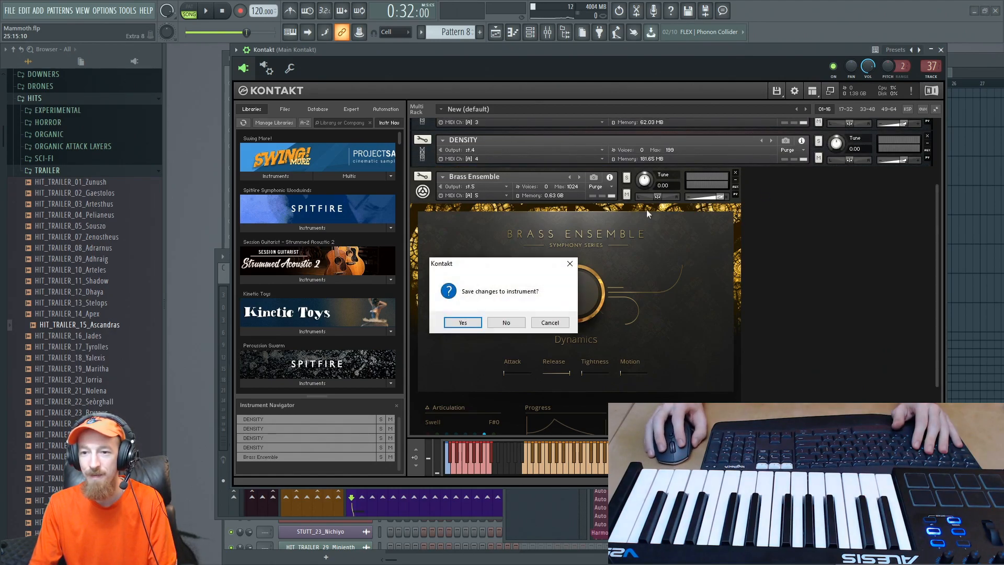
left_click(511, 325)
- Play the arrangement from bar 14 through the first trailer hits and focus on the clips from bar 16
left_click(972, 67)
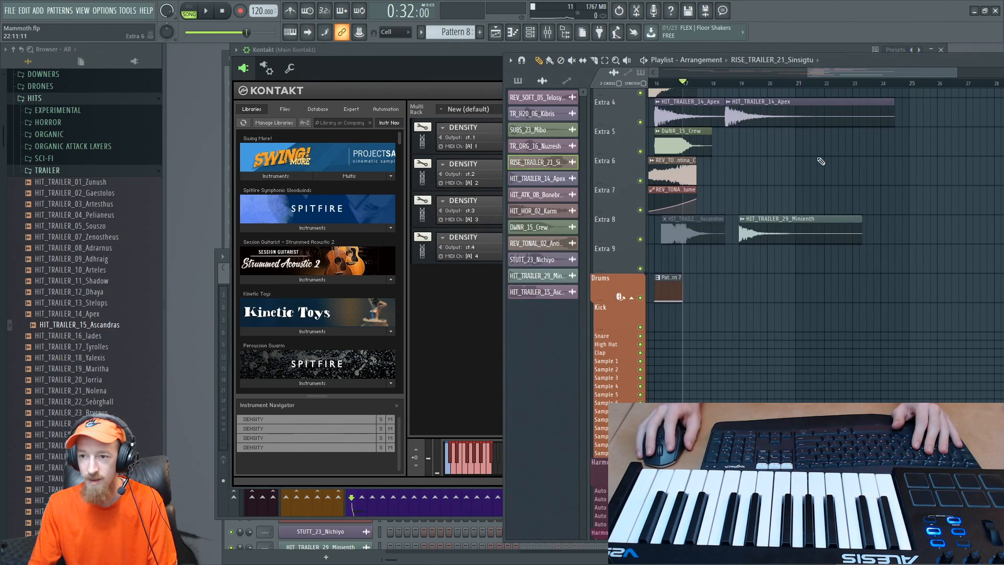
left_click_drag(845, 73, 787, 74)
scroll(785, 193, "up", 4)
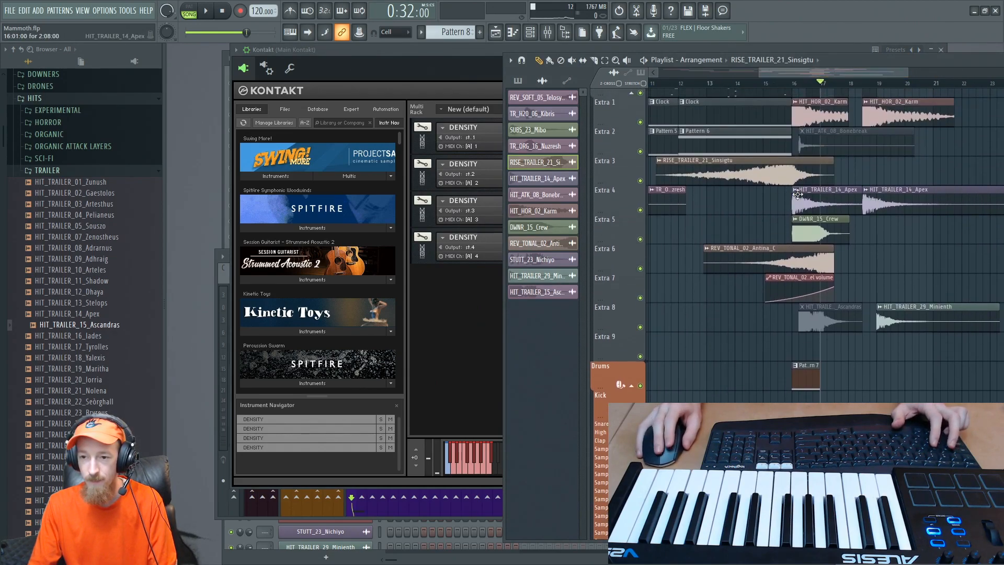
scroll(778, 200, "down", 2)
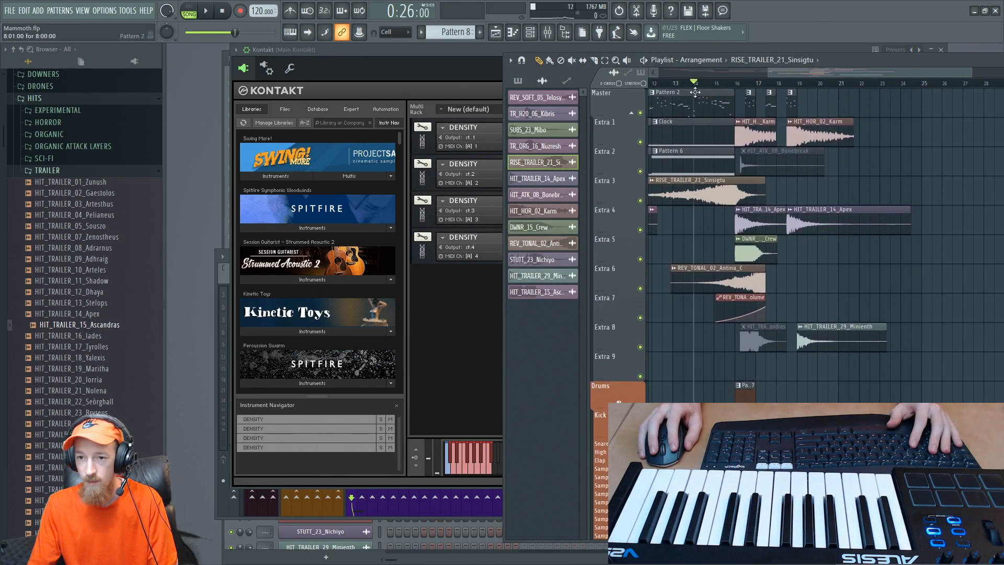
key("space")
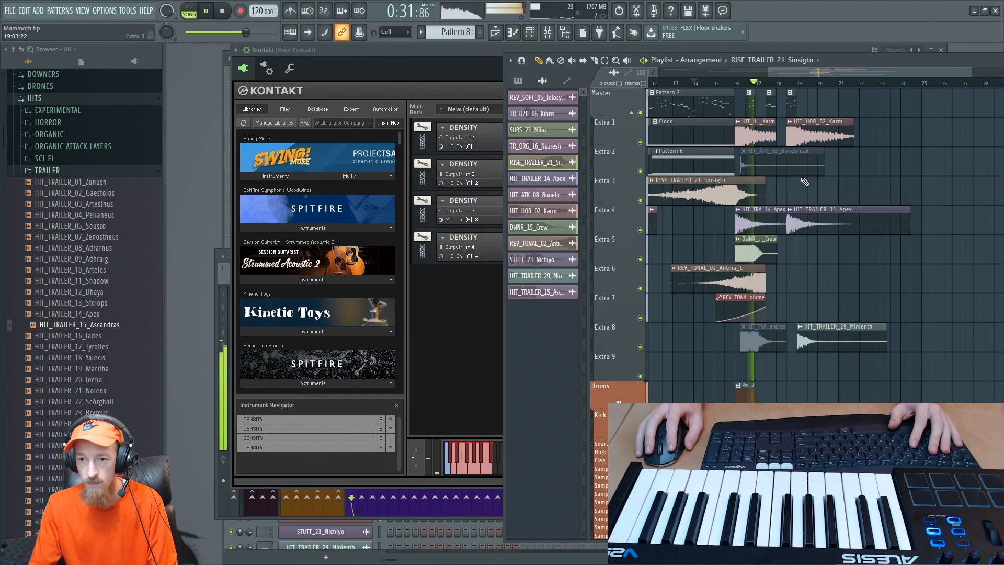
key("space")
scroll(706, 257, "up", 4)
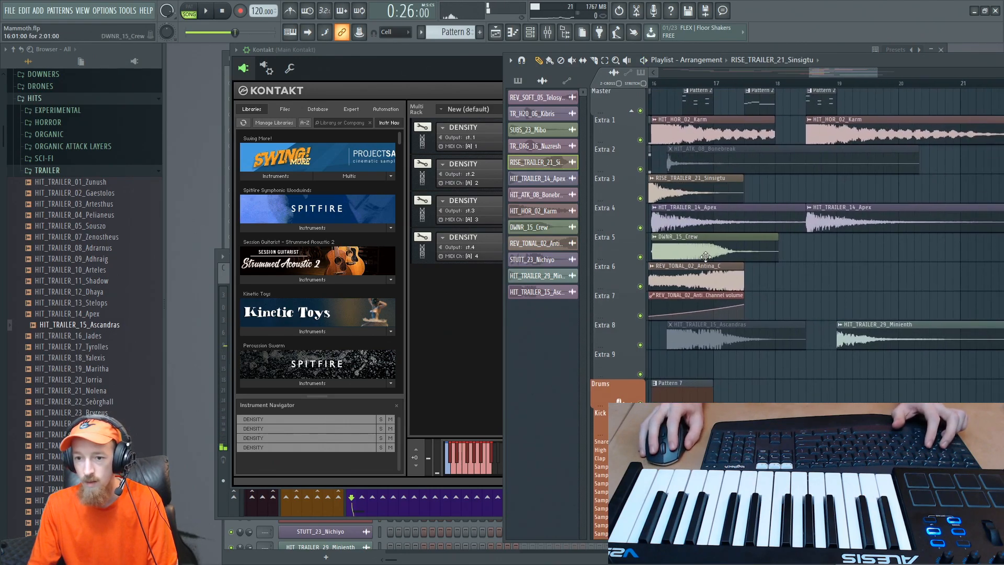
- Set the DWNR_15_Crew volume to 56% and REV_TONAL_02_Antina_C to 65%, and open the HIT_HOR_02_Karm channel settings during playback
double_click(706, 256)
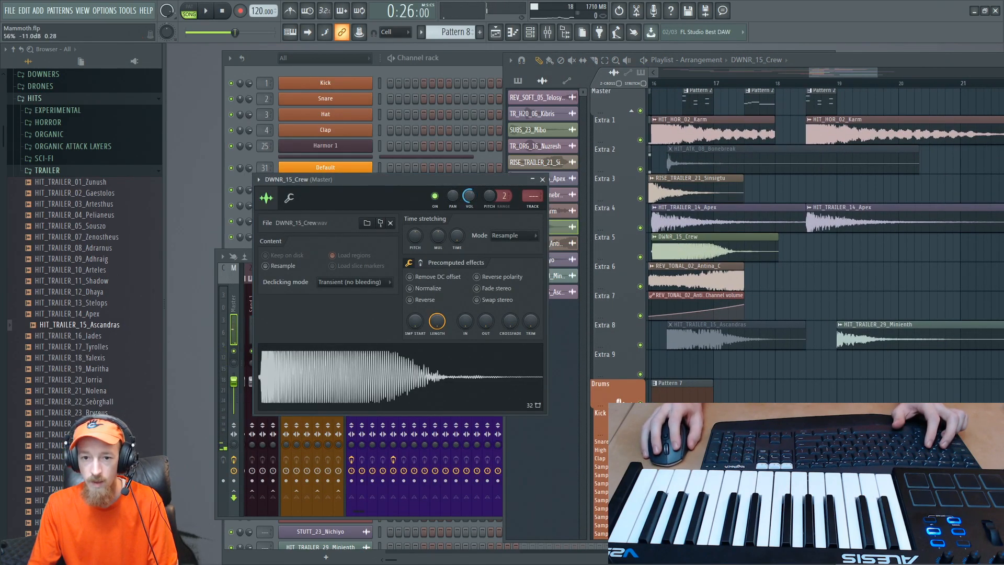
double_click(695, 280)
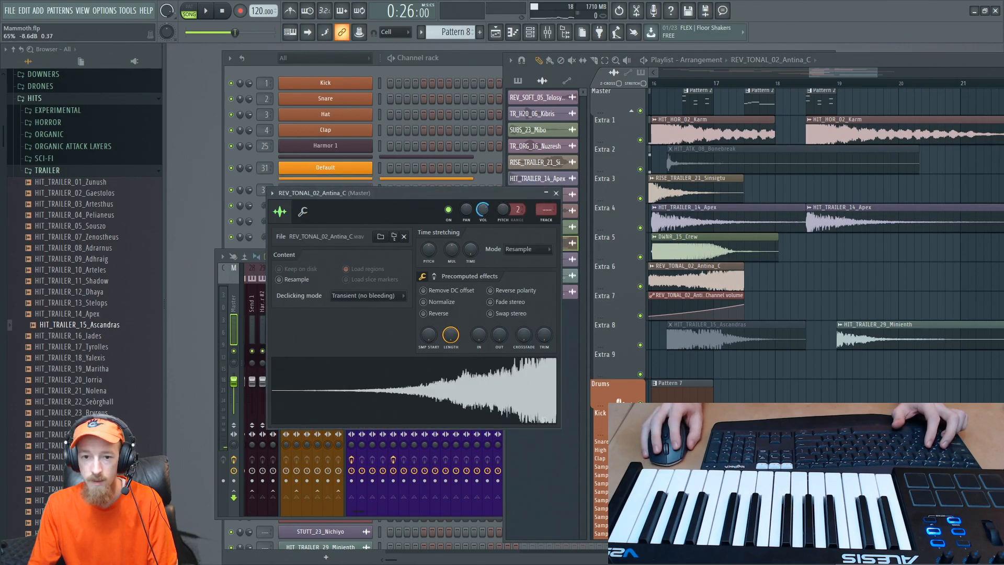
key("space")
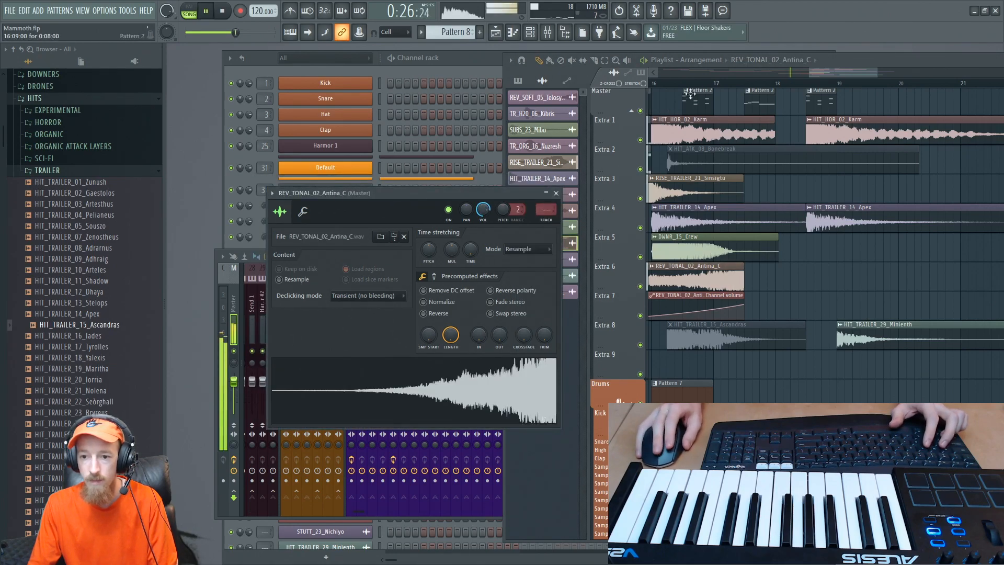
middle_click(796, 117)
double_click(724, 134)
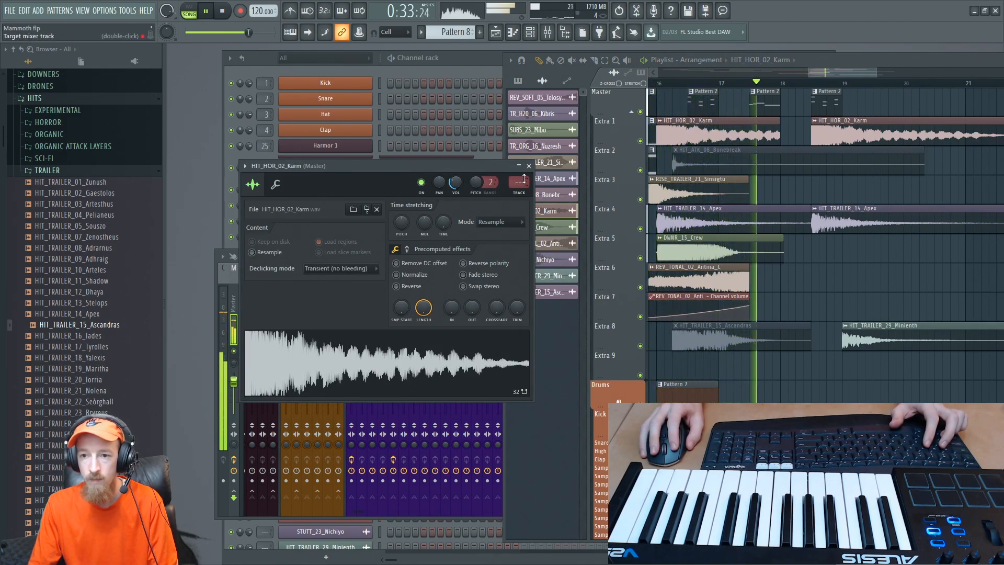
- Remove the Pattern 2 clip between bars 17 and 18 from the Master track and replay the section from just before bar 16
key("space")
left_click(775, 126)
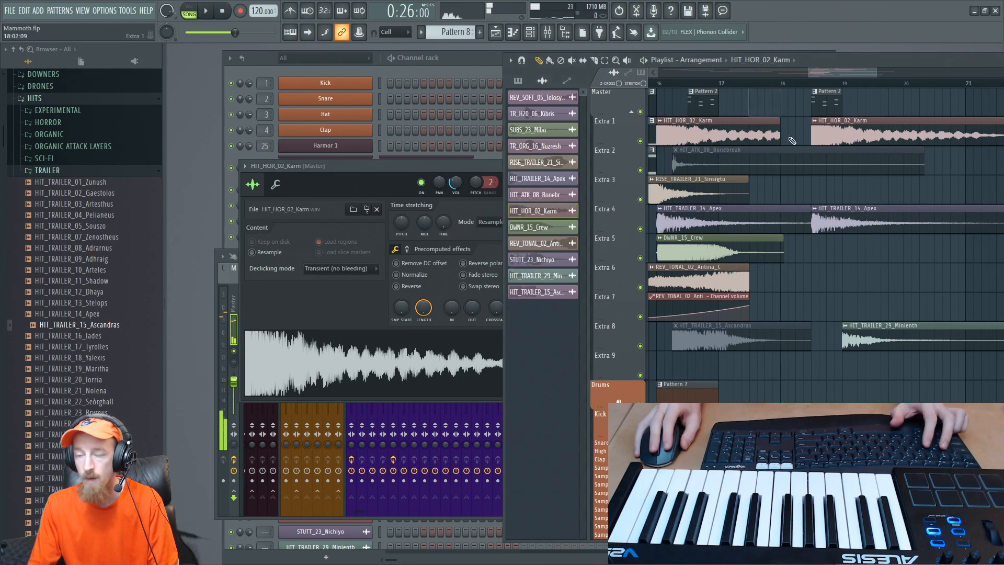
left_click_drag(709, 104, 733, 105)
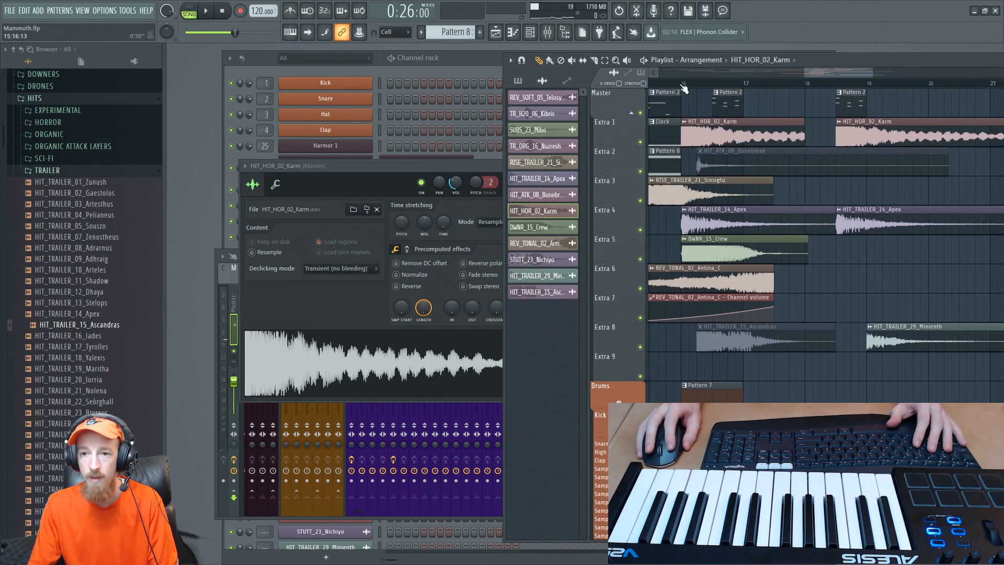
left_click(670, 83)
key("space")
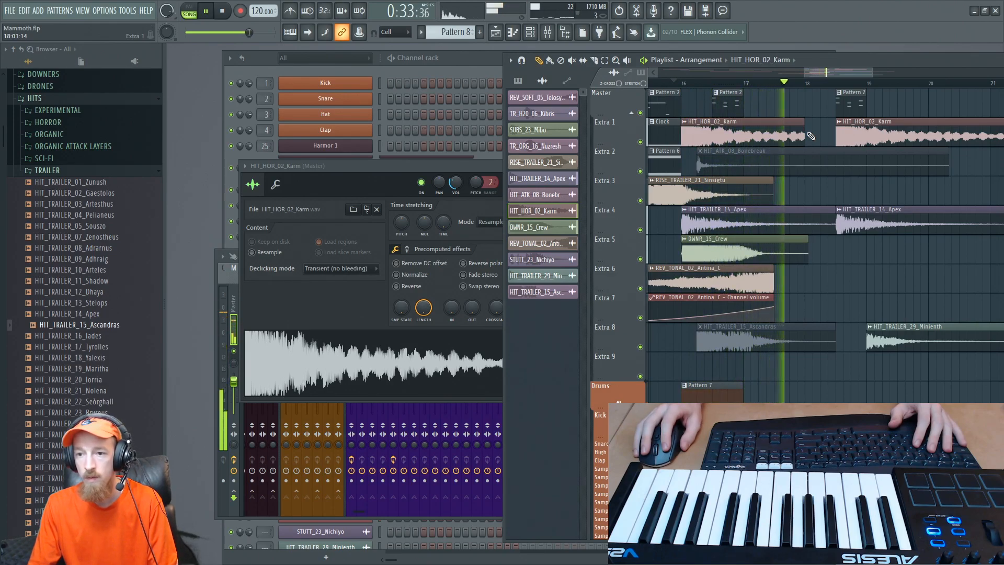
key("space")
- Trim the first HIT_TRAILER_14_Apex clip to bar 18 and move the second HIT_HOR_02_Karm and Apex clips plus HIT_TRAILER_29_Minienth there, the latter on Extra 7
scroll(782, 154, "down", 2)
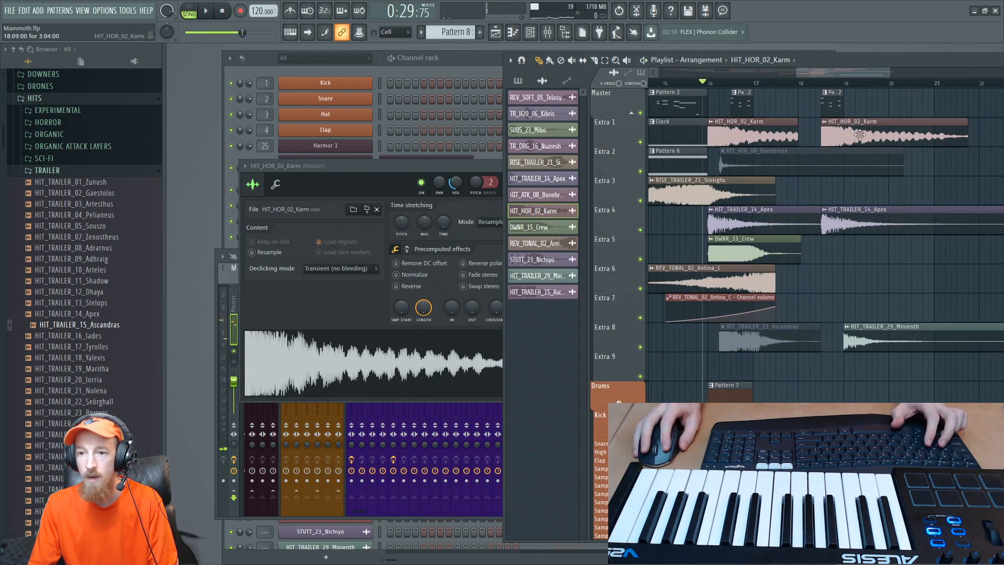
left_click_drag(859, 136, 834, 136)
left_click(814, 224)
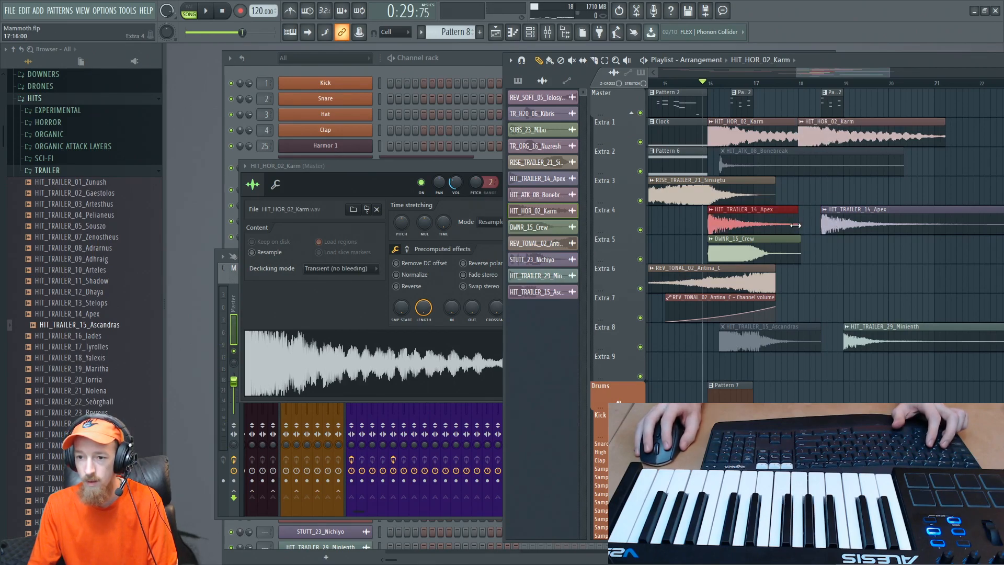
left_click_drag(846, 221, 831, 234)
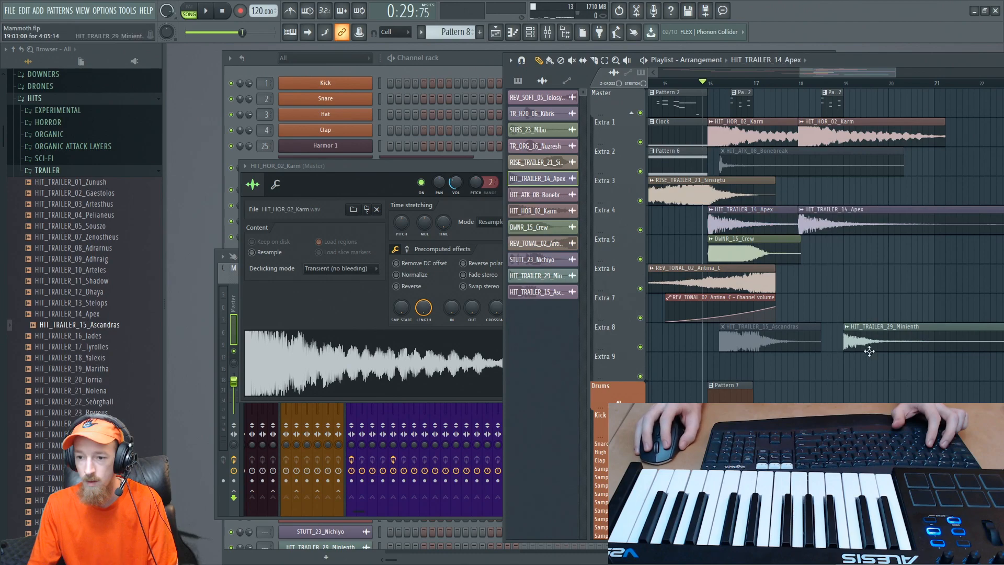
left_click_drag(869, 351, 826, 302)
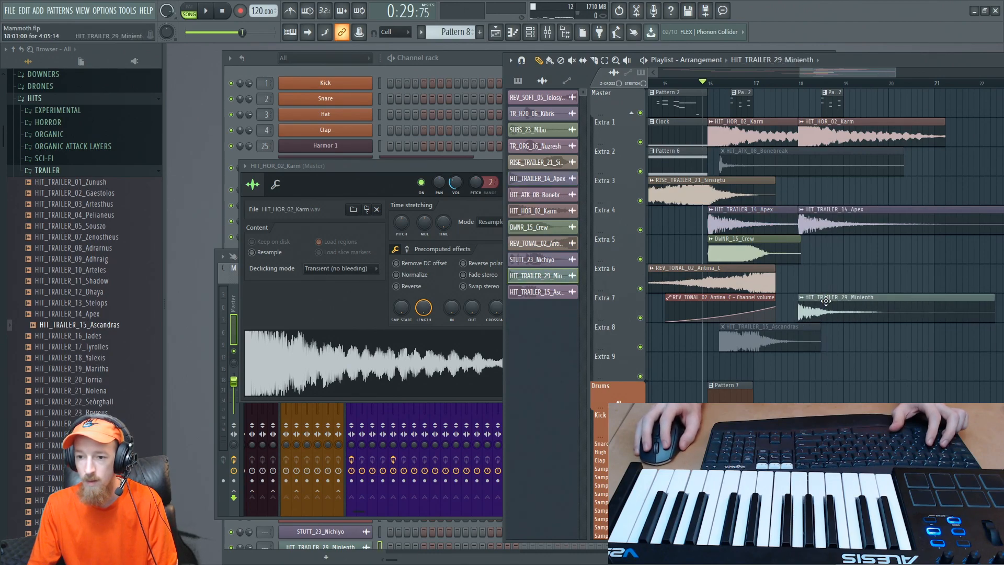
- Play the arrangement from just before bar 16 to check the realigned hits at bar 18
key("space")
scroll(790, 209, "up", 3)
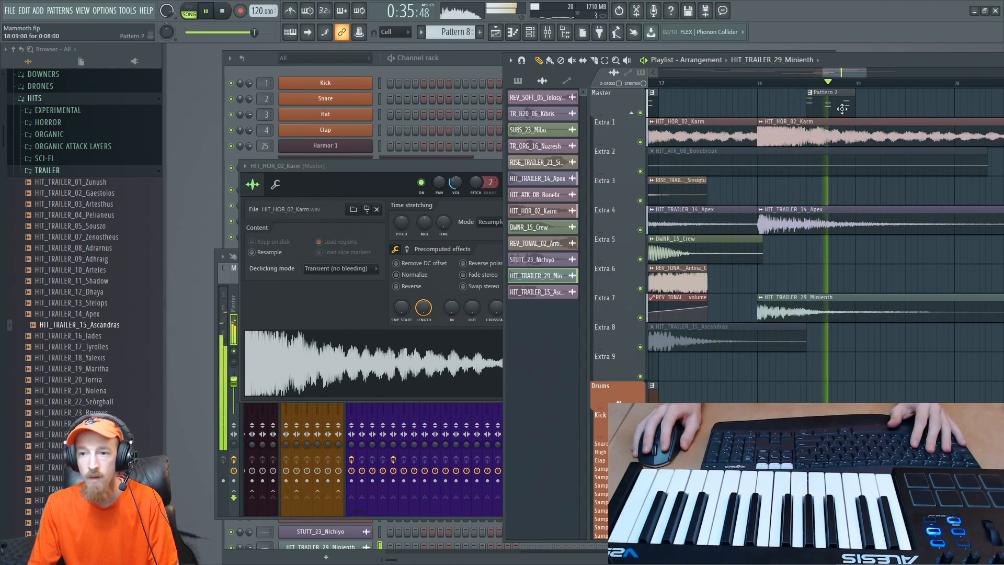
key("space")
scroll(787, 170, "down", 2)
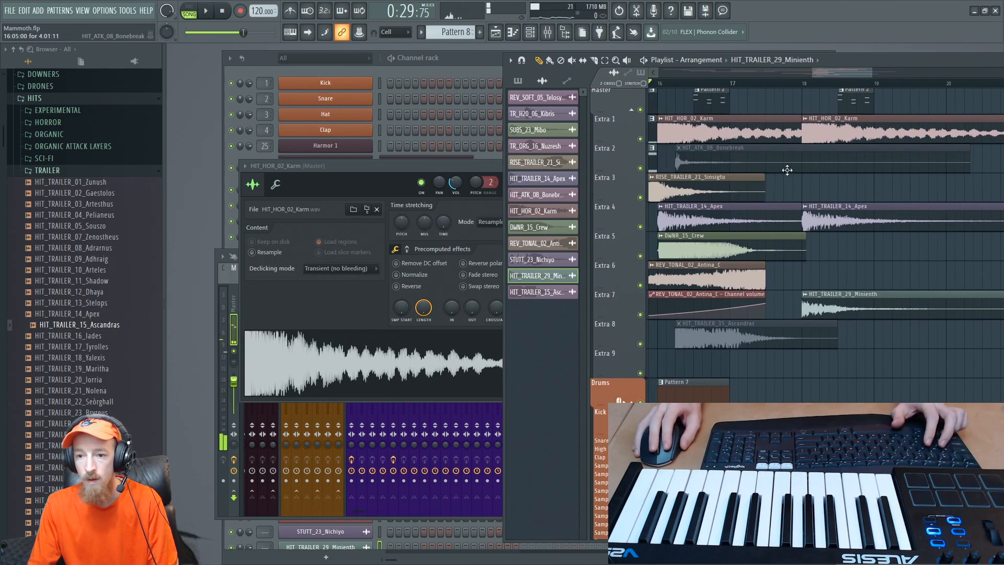
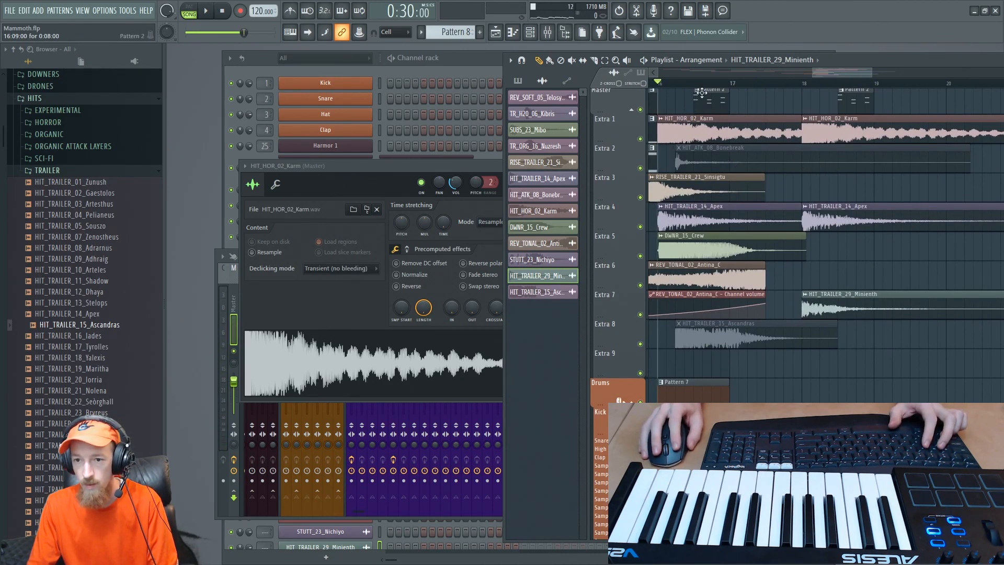
- Play the arrangement from just before bar 16 to hear the hits landing at bar 18
left_click(855, 107)
key("space")
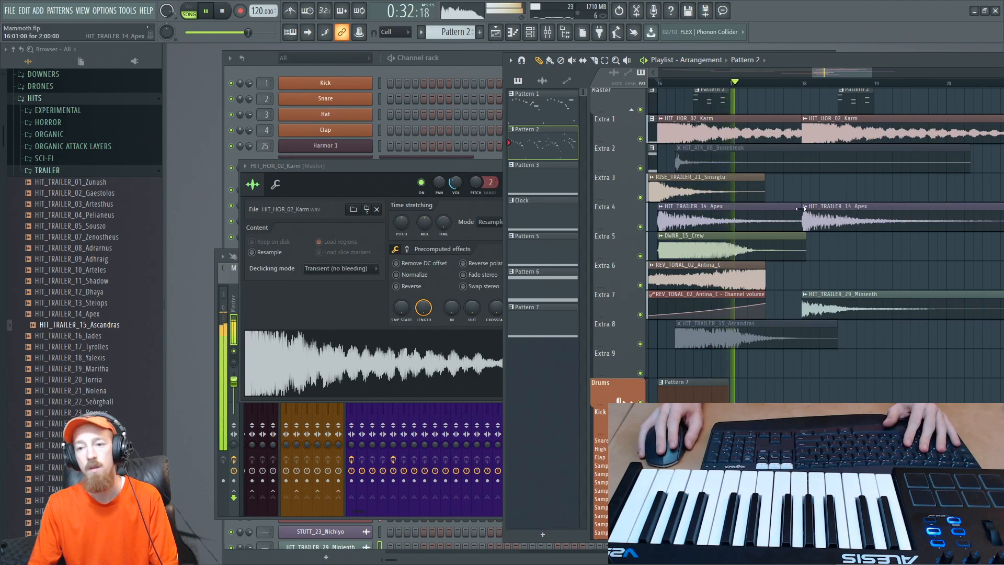
left_click_drag(923, 208, 818, 209)
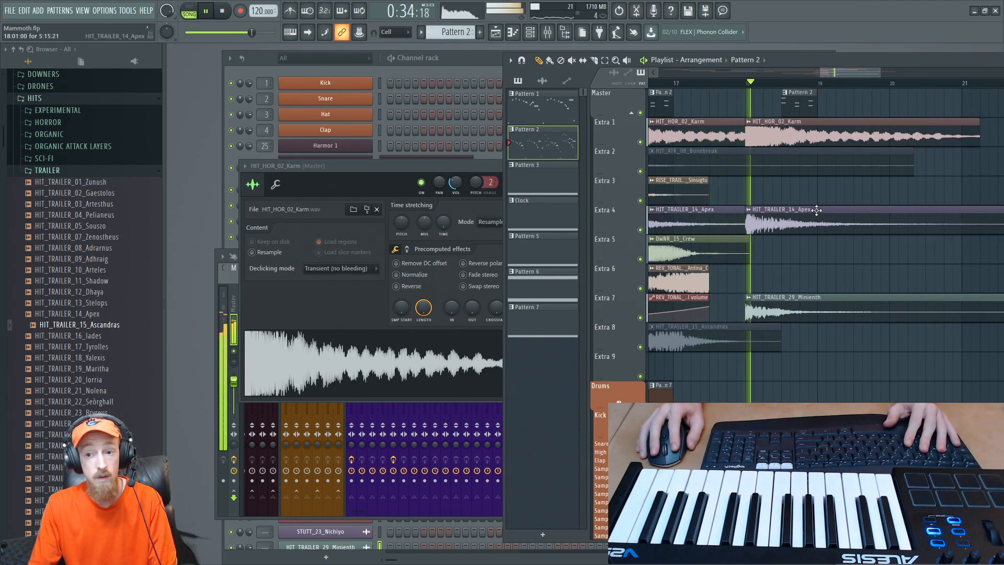
key("space")
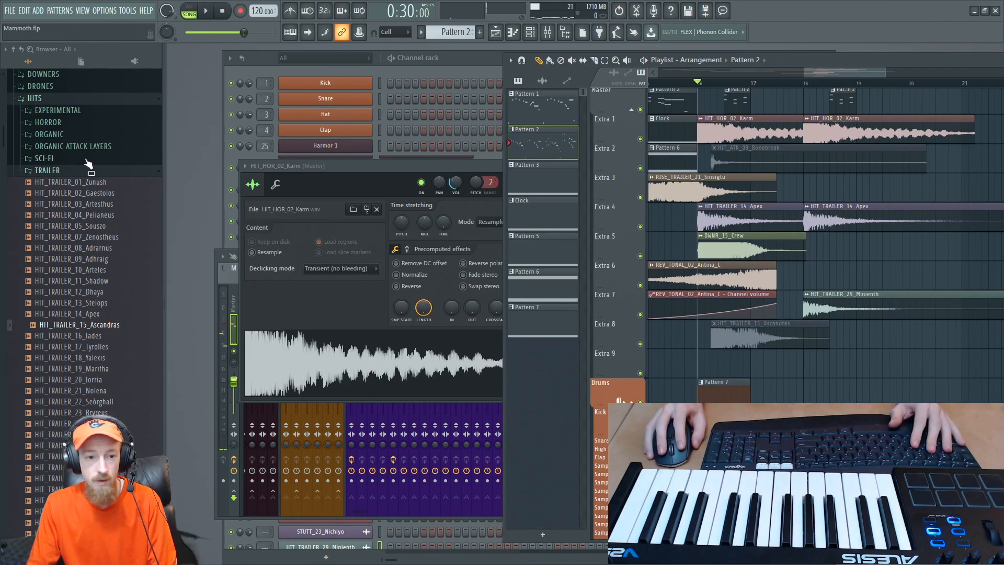
- Audition samples in the DOWNERS folder, including DWNR_26_Drolkac, DWNR_30_Gina, DWNR_42_Terkib, DWNR_46_Dhelrun and DWNR_49_Tat
left_click(67, 172)
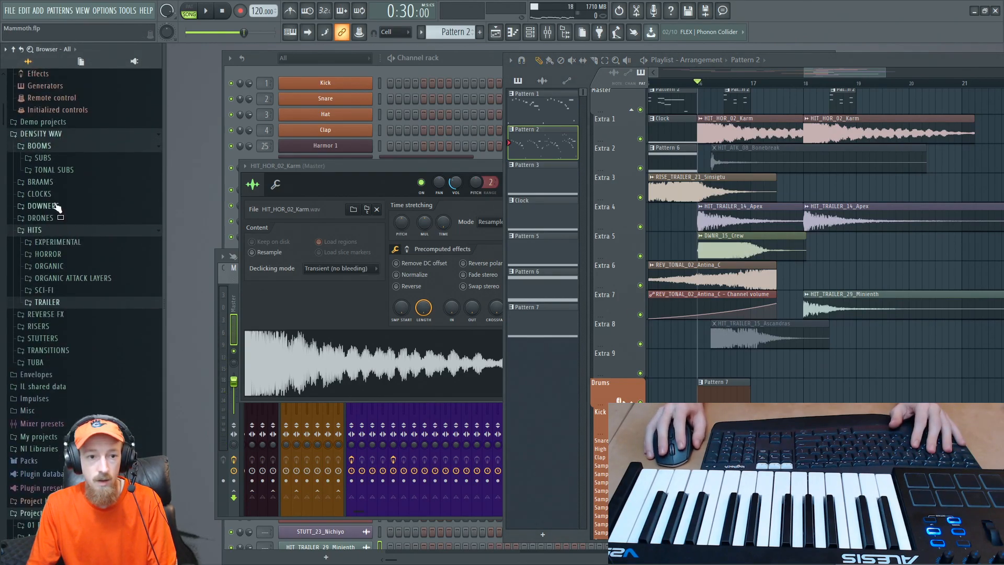
left_click(62, 208)
left_click(63, 217)
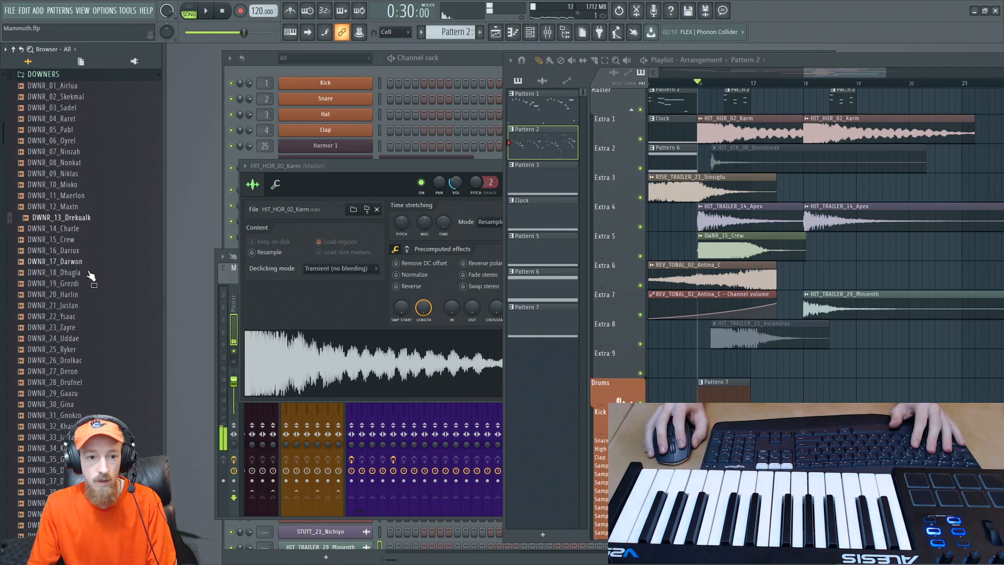
left_click(69, 351)
left_click(71, 361)
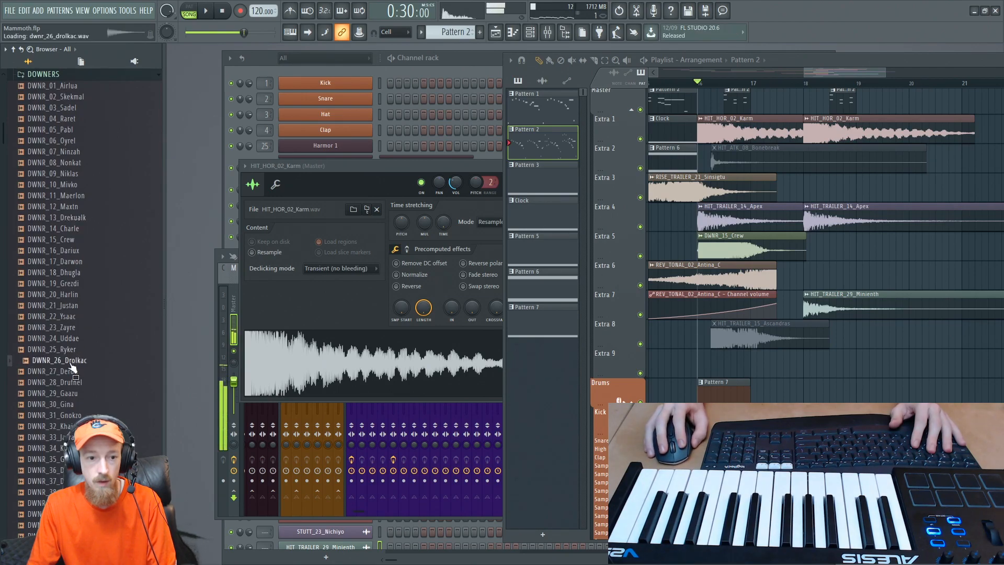
left_click(72, 372)
left_click(69, 387)
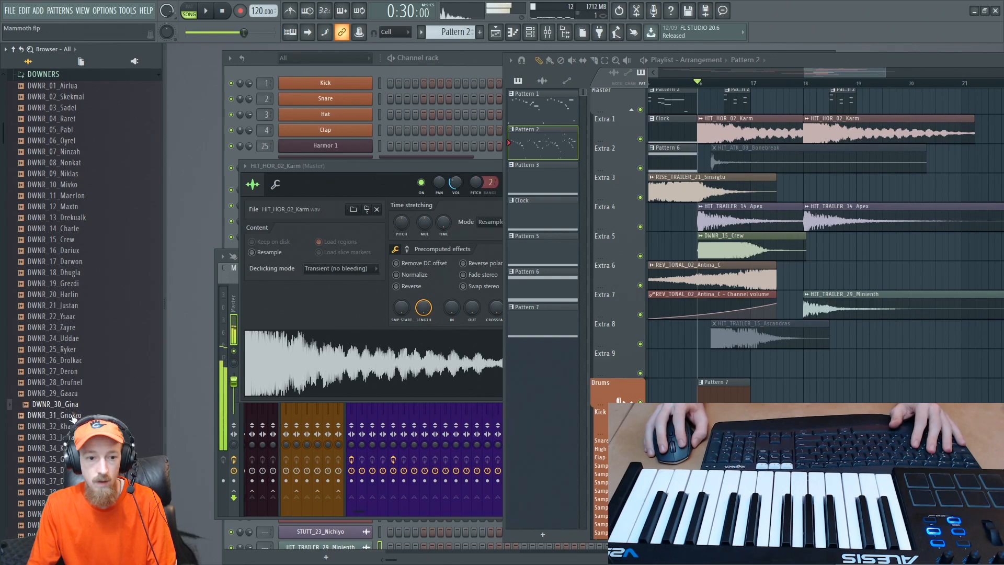
scroll(52, 340, "down", 8)
left_click(36, 275)
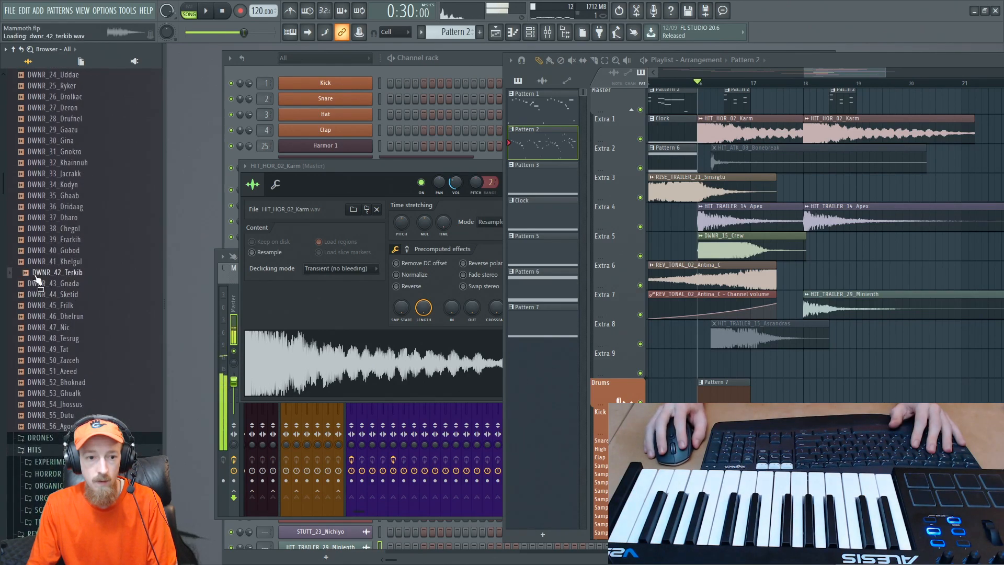
left_click(63, 306)
left_click(66, 317)
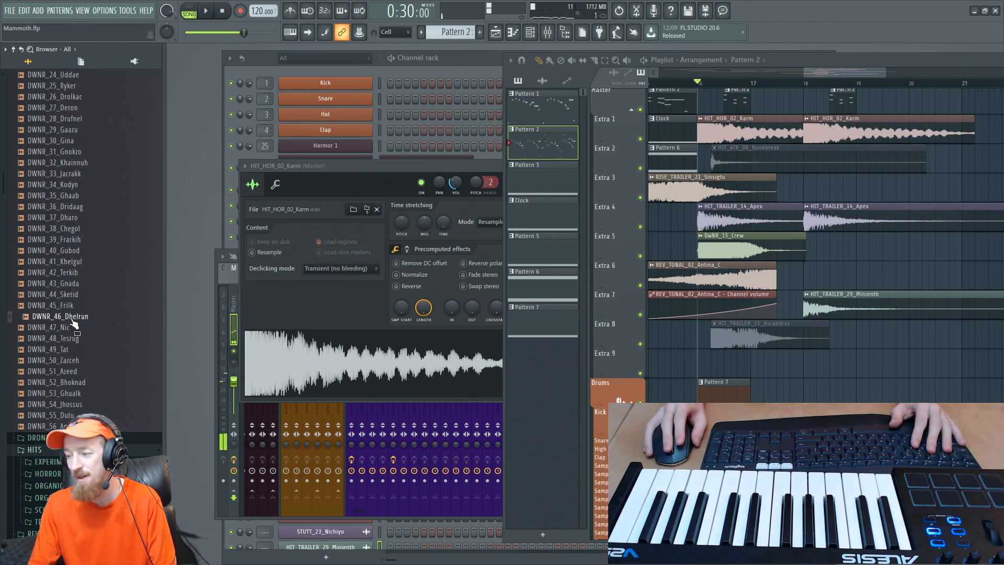
scroll(78, 236, "up", 2)
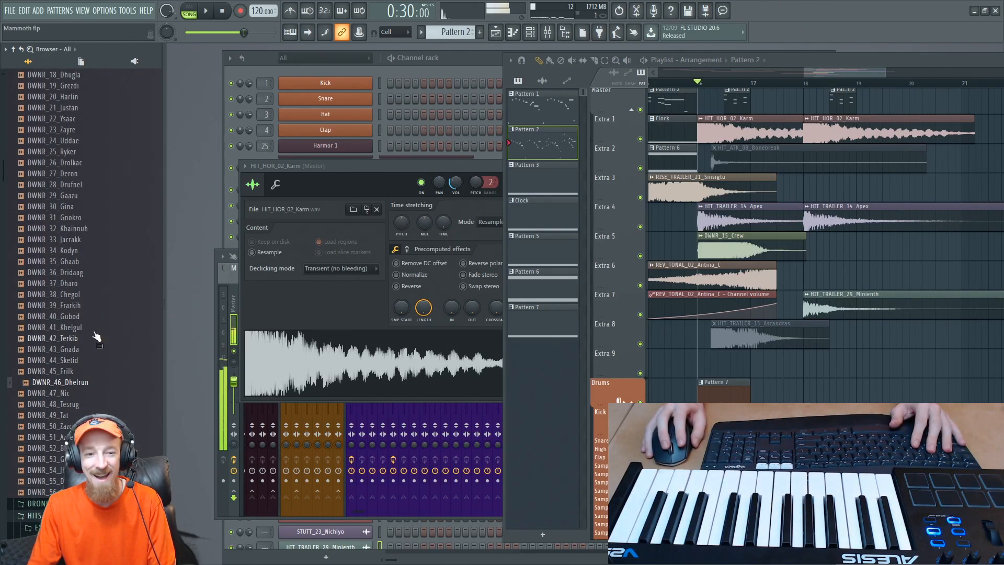
scroll(99, 293, "down", 6)
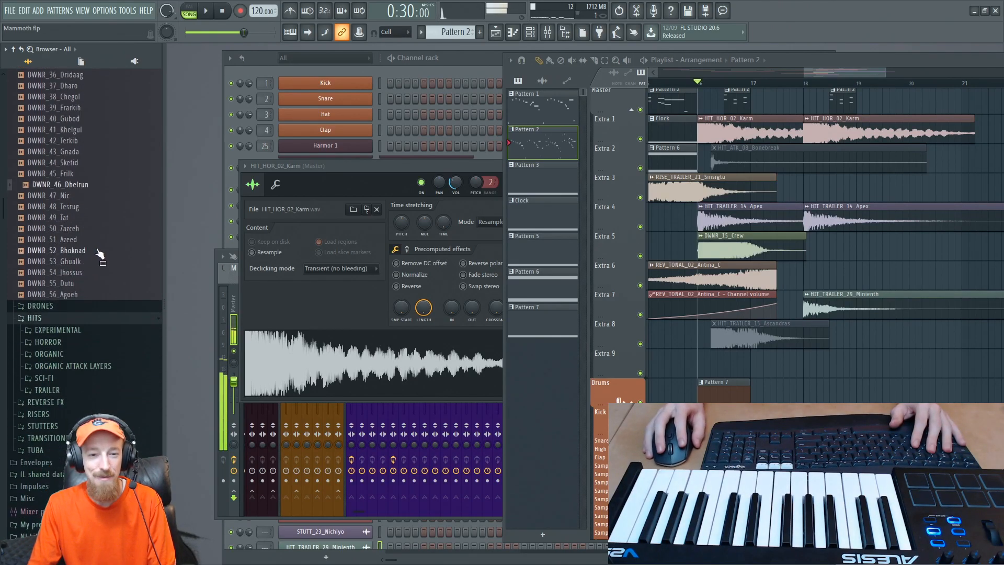
left_click(73, 208)
left_click(63, 219)
scroll(76, 228, "up", 10)
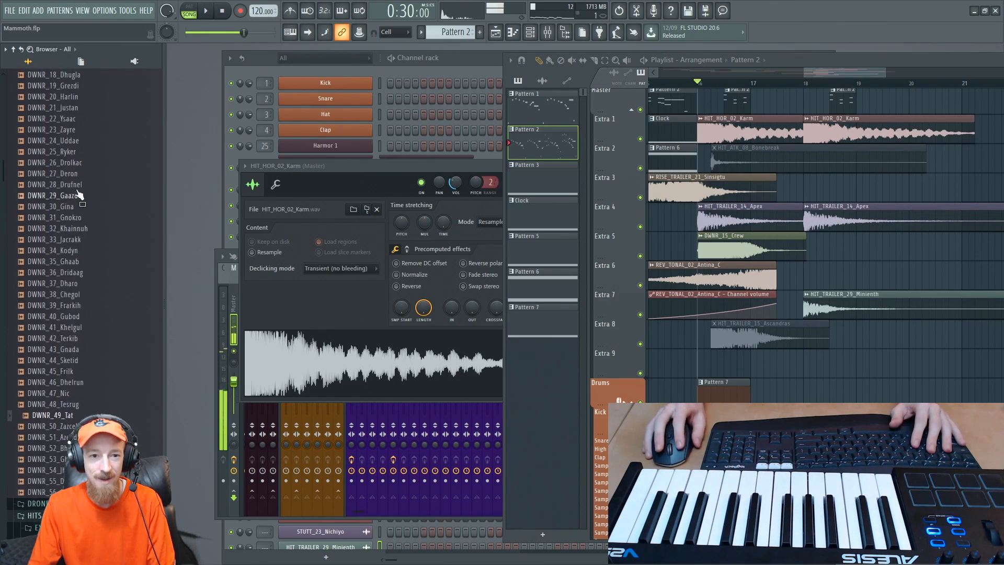
- Preview DWNR_20_Harlin and place it on the Extra 3 track at bar 18
left_click(70, 285)
left_click(68, 295)
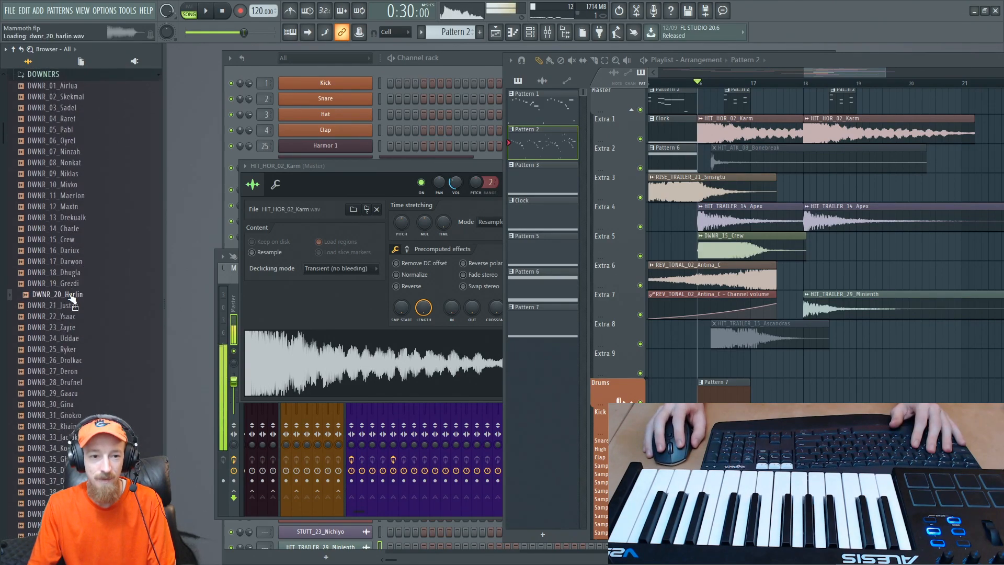
left_click_drag(65, 299, 832, 188)
scroll(798, 203, "down", 3)
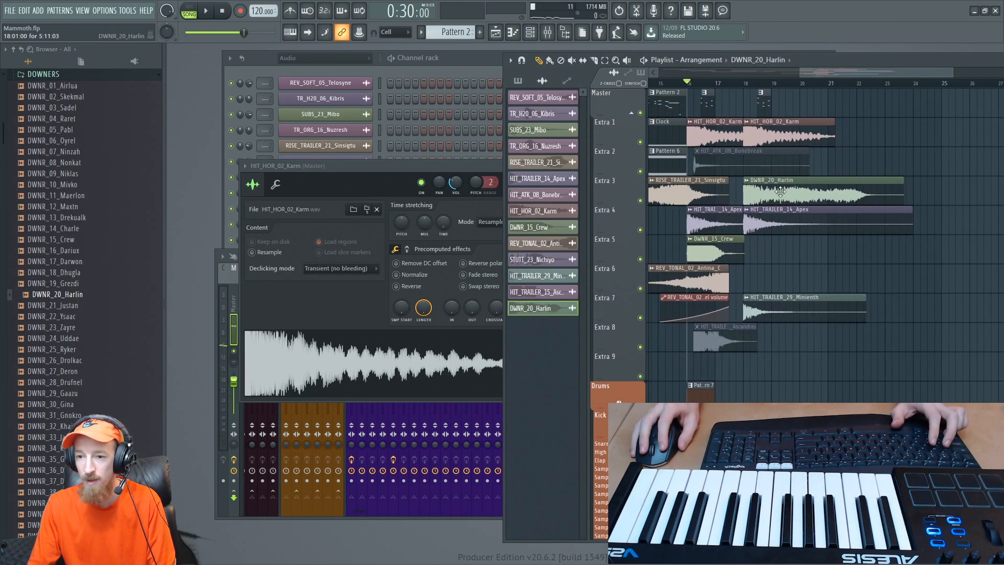
- Open the DWNR_20_Harlin channel settings, listen to the sample in the arrangement from just before bar 18, and close the settings
double_click(780, 192)
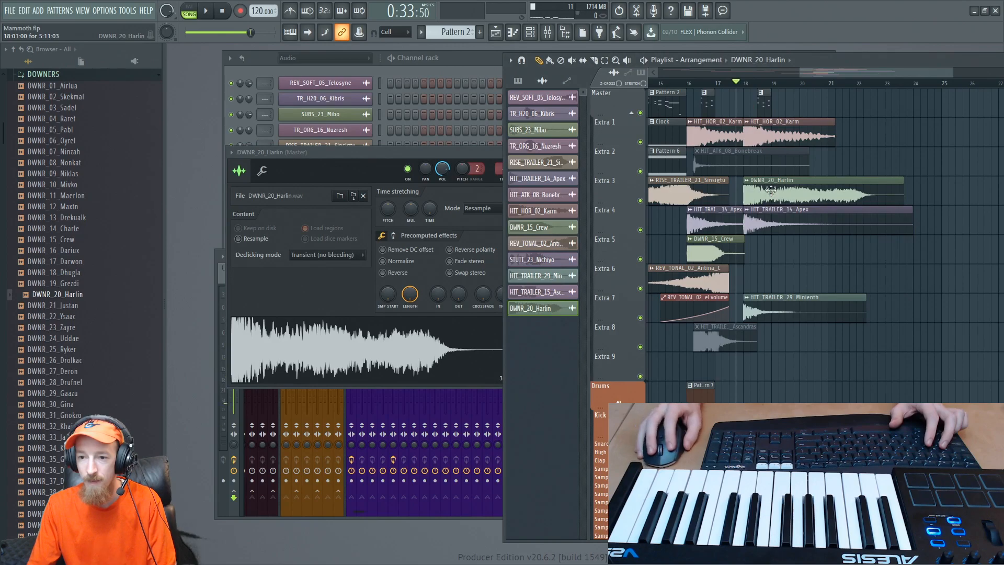
key("space")
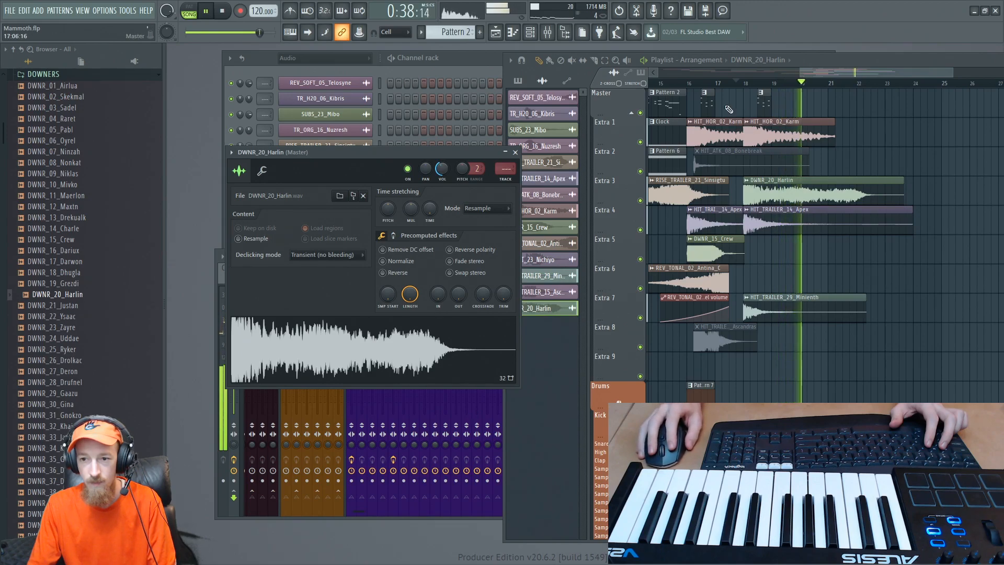
key("space")
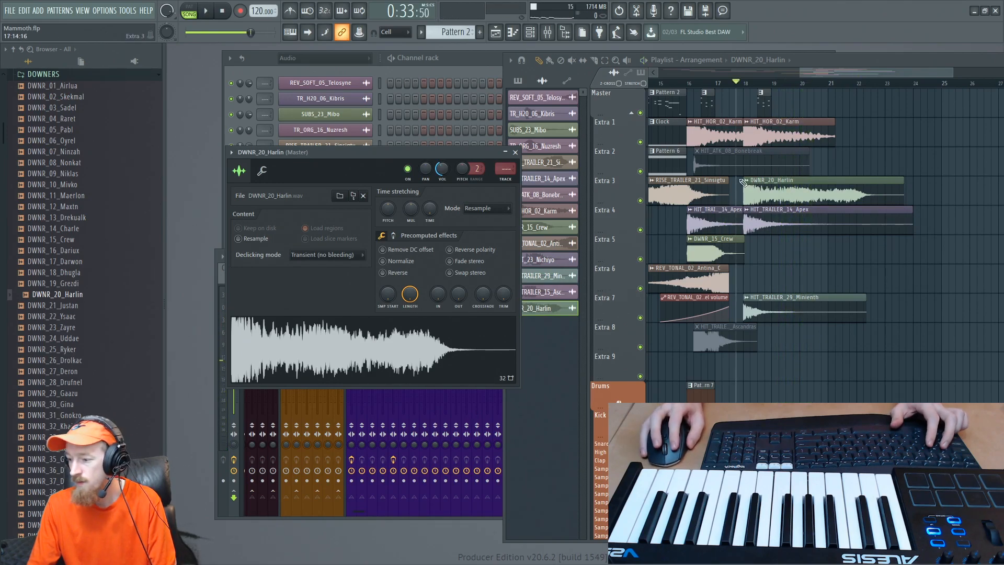
scroll(724, 239, "up", 3)
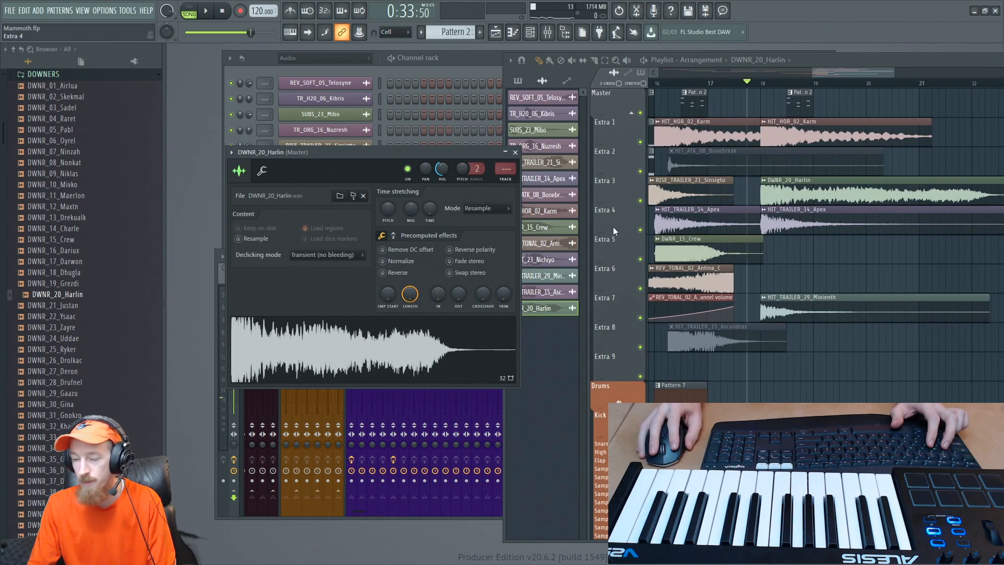
left_click(514, 152)
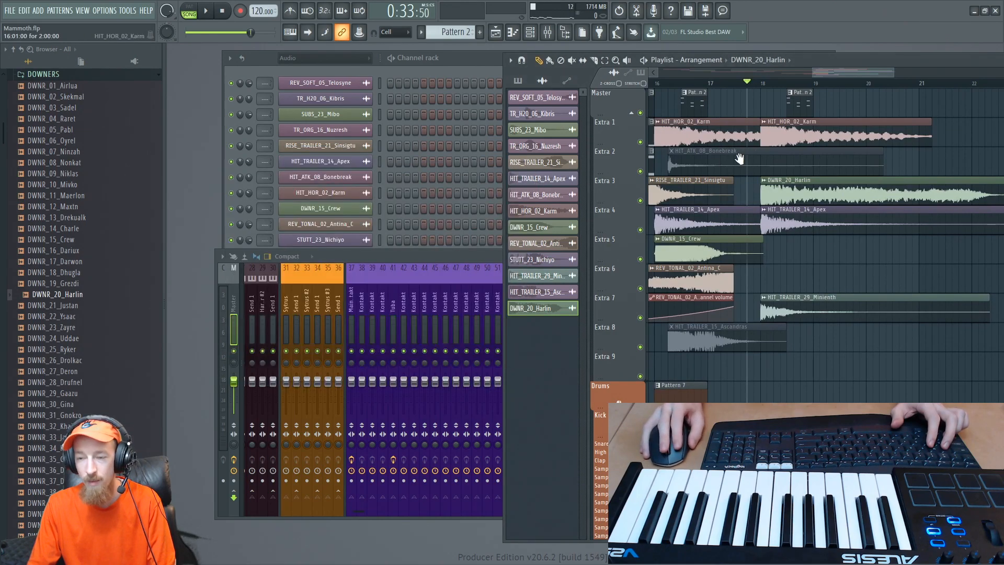
- Play the arrangement from just before bar 16 to judge the DWNR_20_Harlin downer alongside the bar 18 hits
scroll(712, 127, "down", 3)
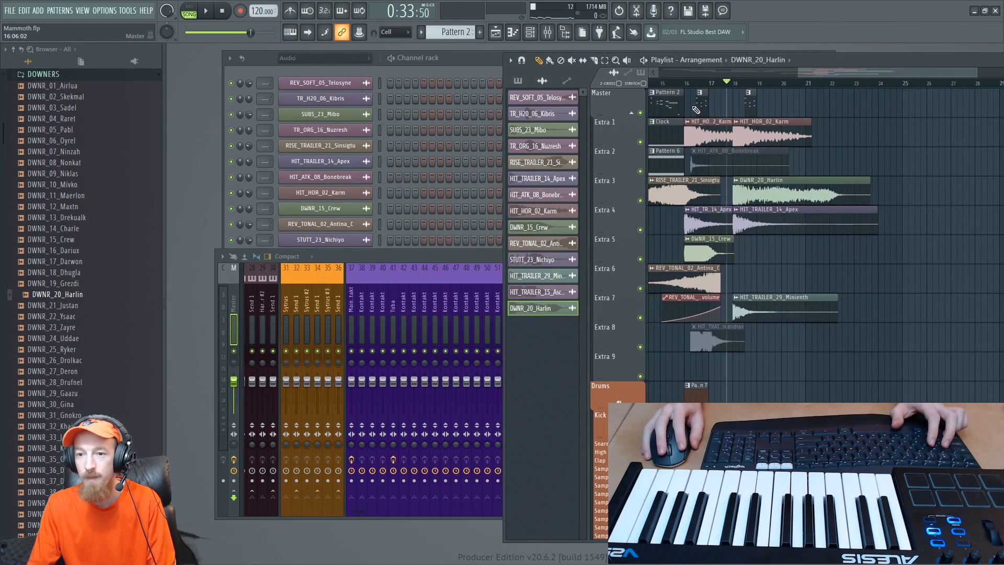
left_click(688, 85)
key("space")
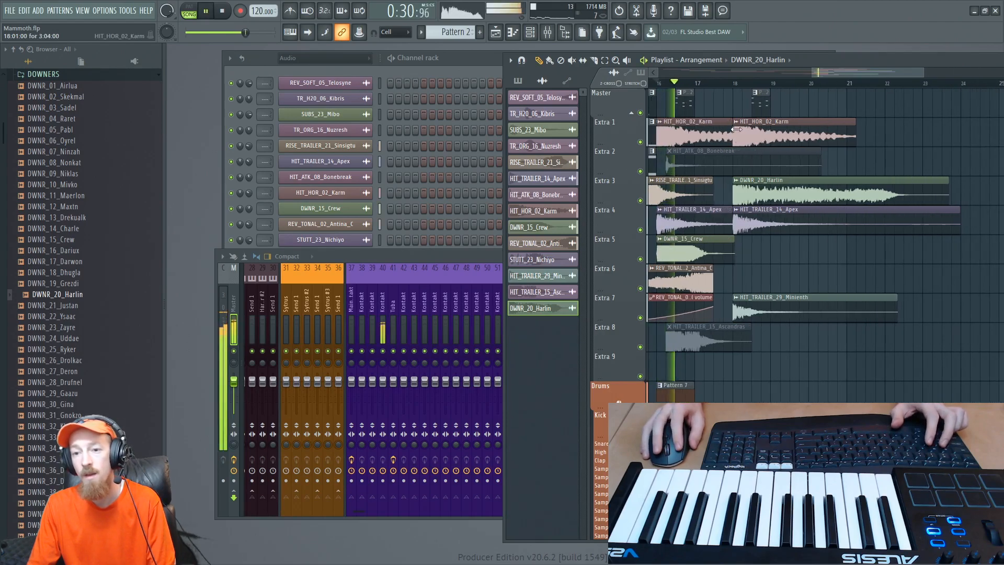
scroll(736, 128, "up", 2)
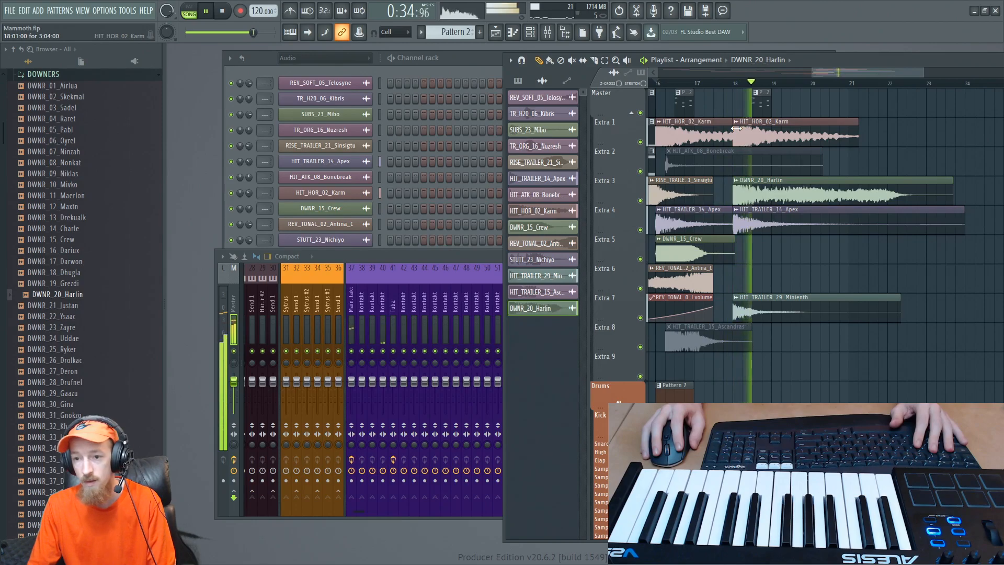
scroll(798, 201, "up", 2)
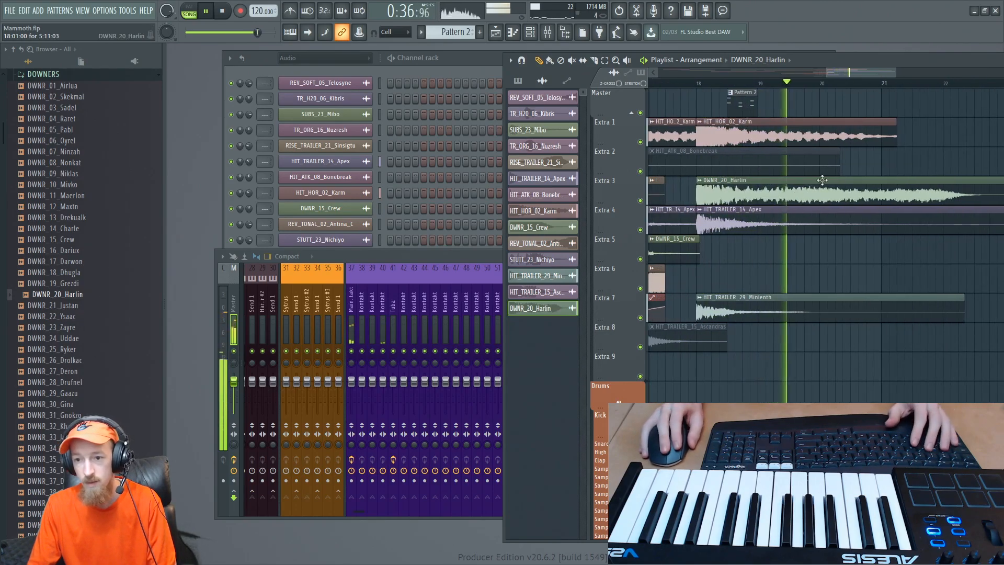
key("space")
- Bring the channel rack forward and audition TSUBS_03_Siall_B from the TONAL SUBS folder under BOOMS
left_click(282, 86)
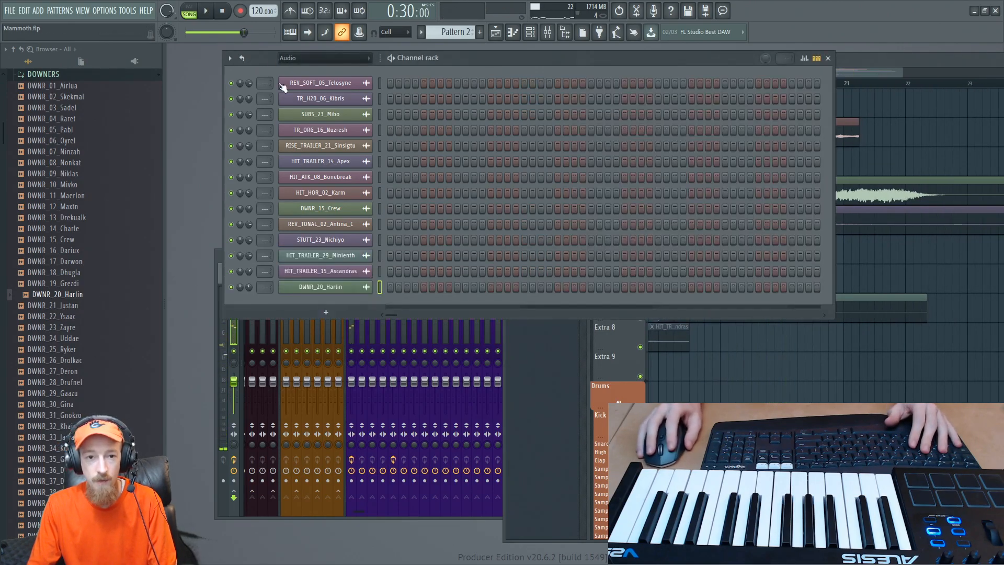
scroll(53, 219, "up", 5)
left_click(59, 272)
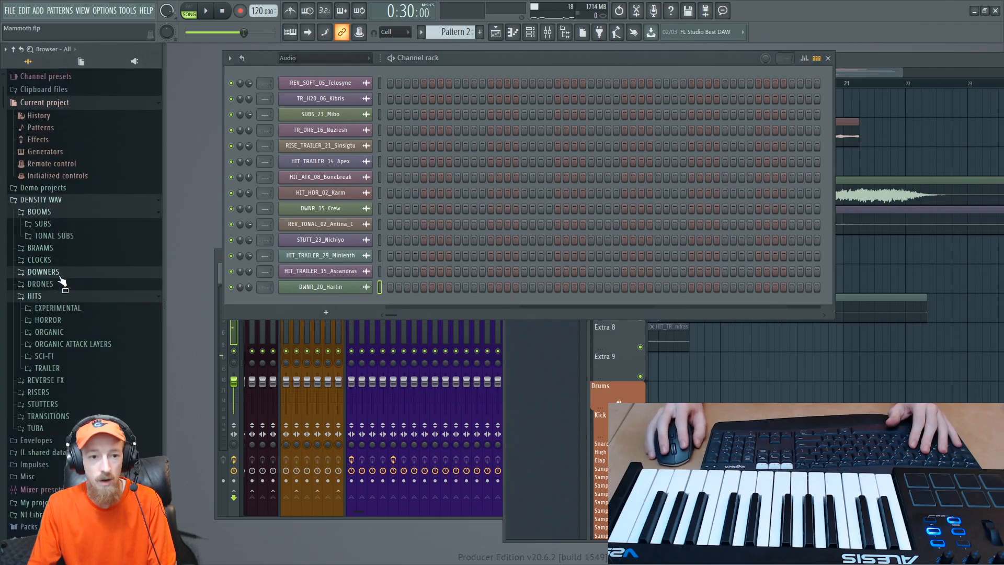
left_click(55, 213)
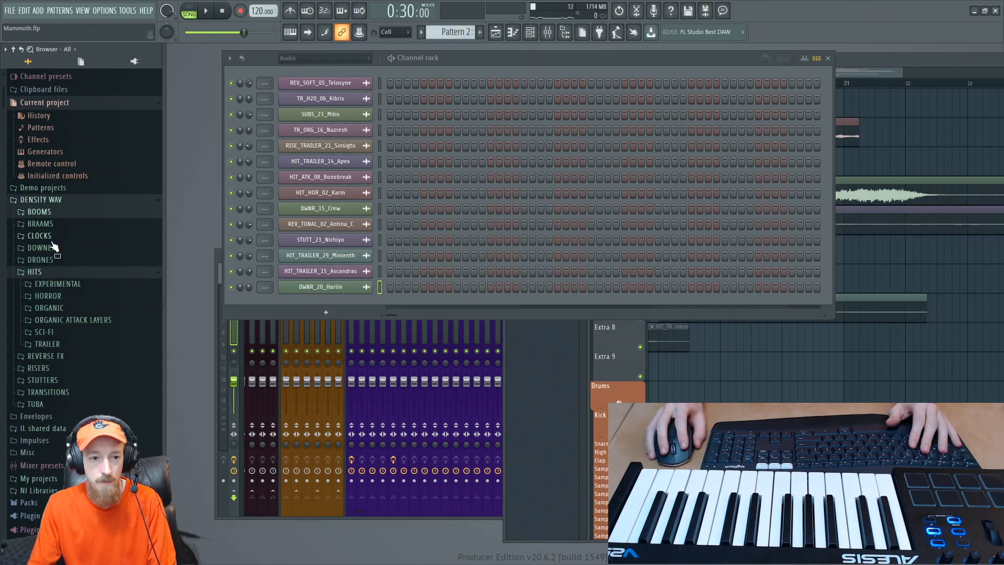
left_click(46, 214)
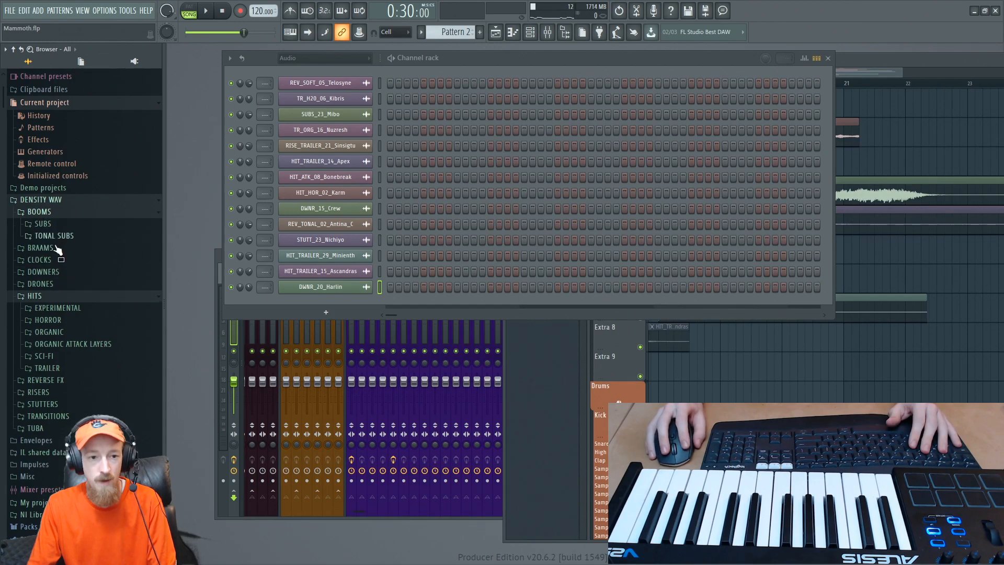
left_click(83, 236)
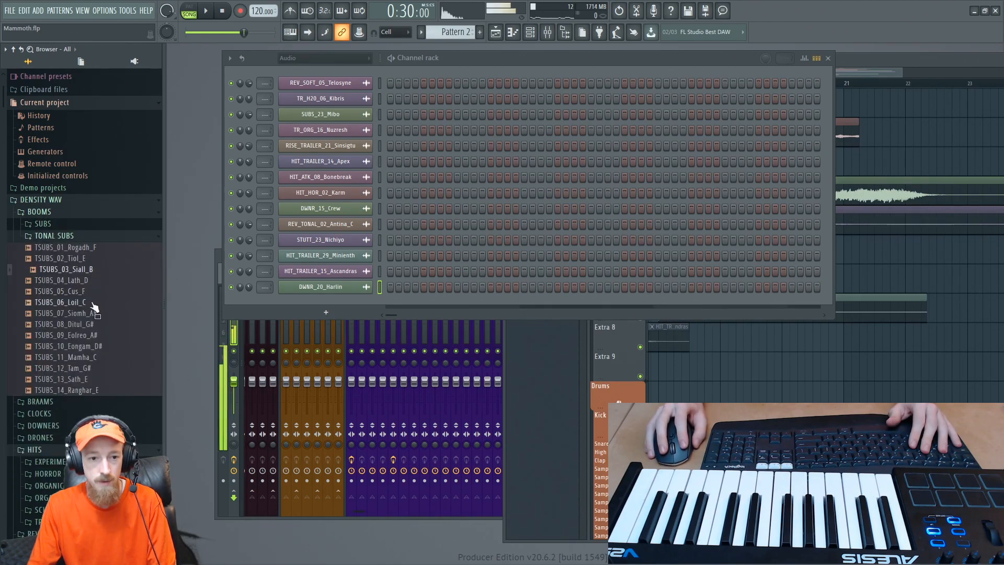
left_click(67, 237)
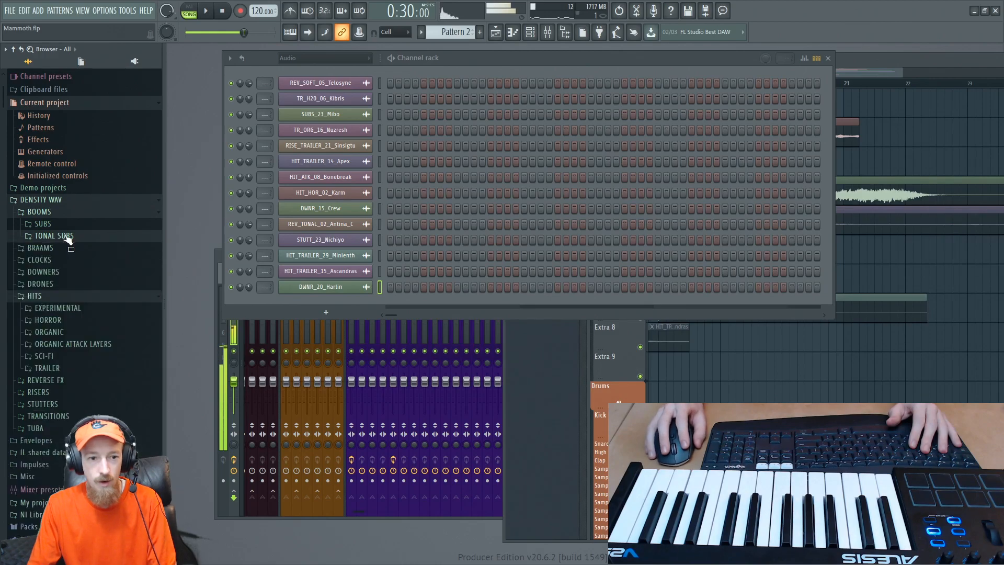
- Audition aggressive braams from the BRAAMS folder, including BRAHMAgg_07_Ezgoran_C, BRAHMAgg_11_Ornoron_C and BRAHMAgg_18_Thalrul_F
left_click(64, 249)
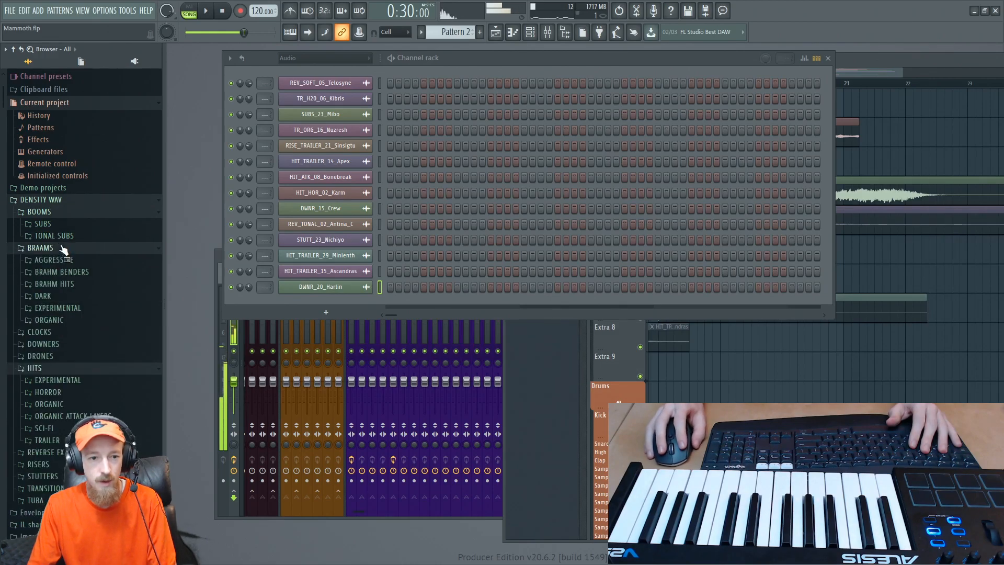
left_click(111, 264)
left_click(97, 285)
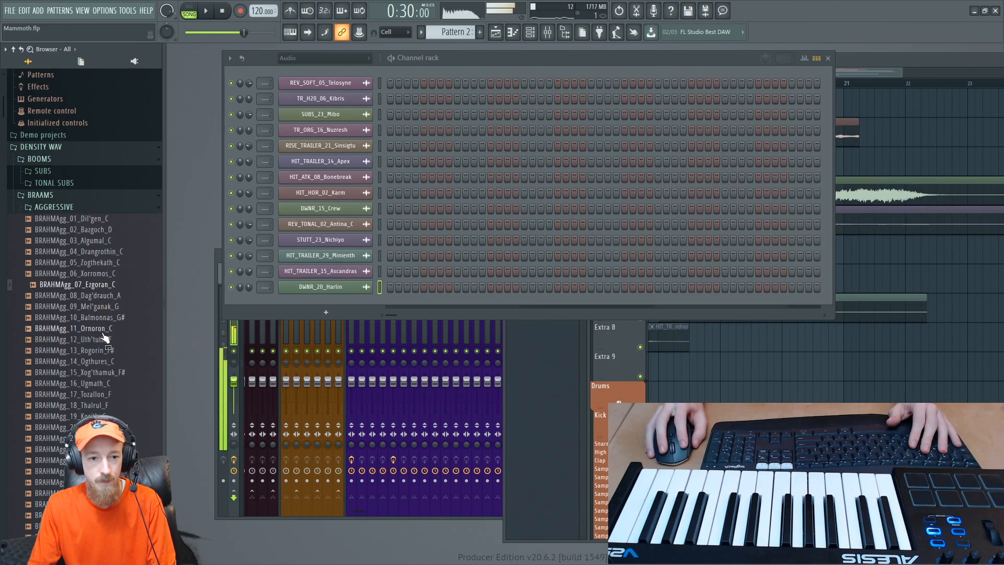
left_click(102, 330)
left_click(103, 405)
left_click(99, 438)
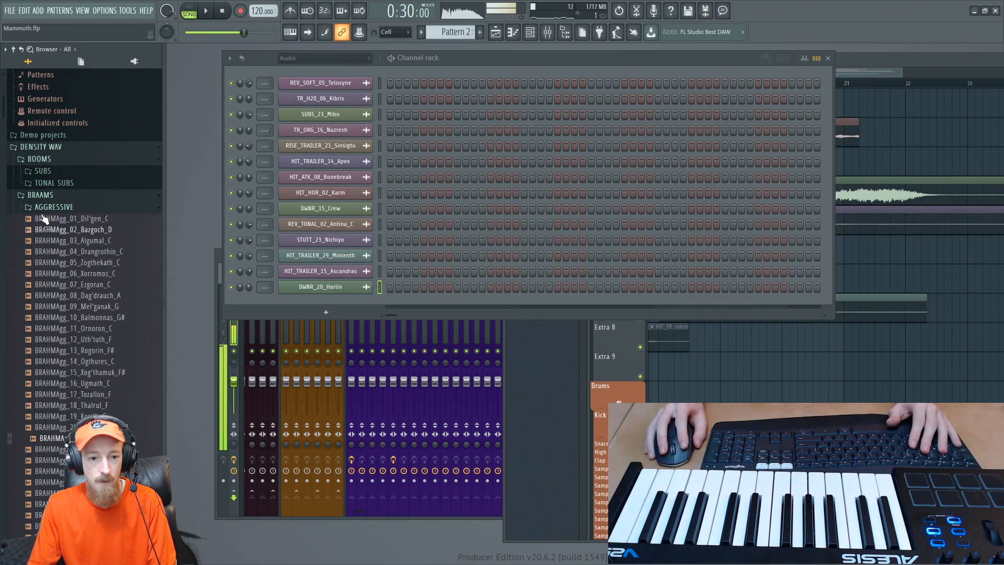
left_click(62, 207)
- Audition BRAHM BENDERS samples, including BHMBEND_17_Siggul_D#, BHMBEND_23_Krugrumex_D# and BHMBEND_26_Kujamid_D#, and collapse the folder
left_click(88, 220)
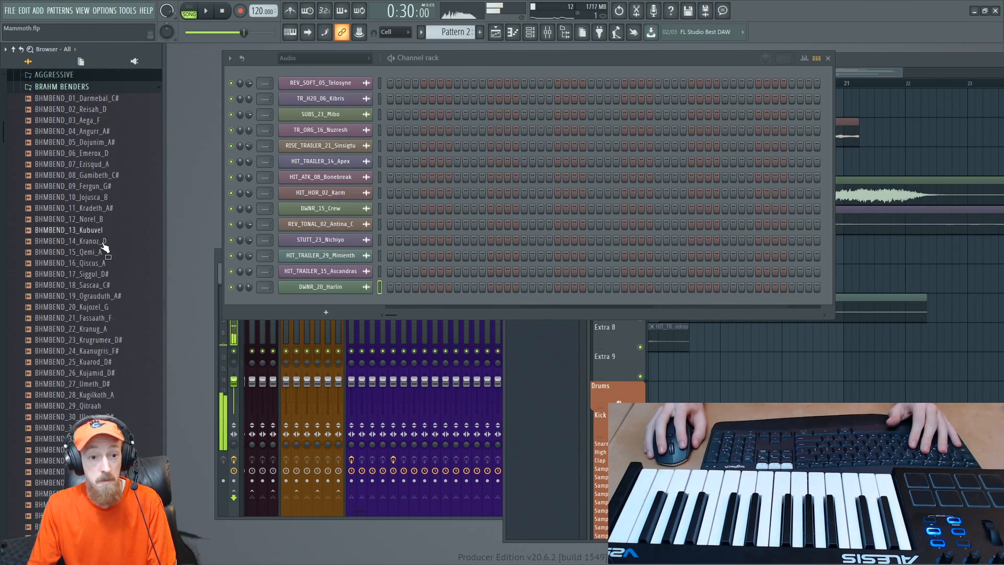
left_click(112, 274)
left_click(118, 339)
left_click(120, 372)
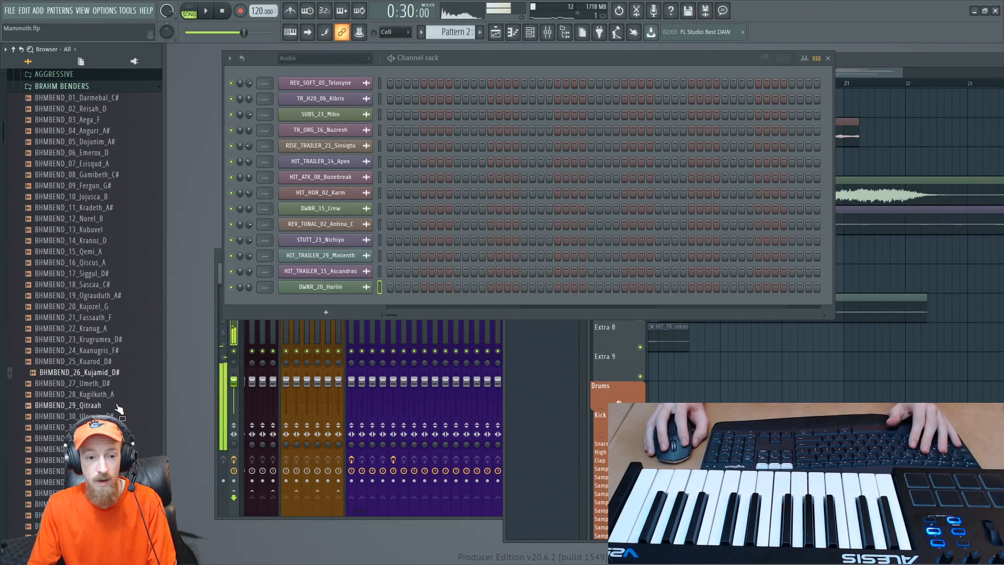
scroll(59, 335, "up", 5)
left_click(87, 219)
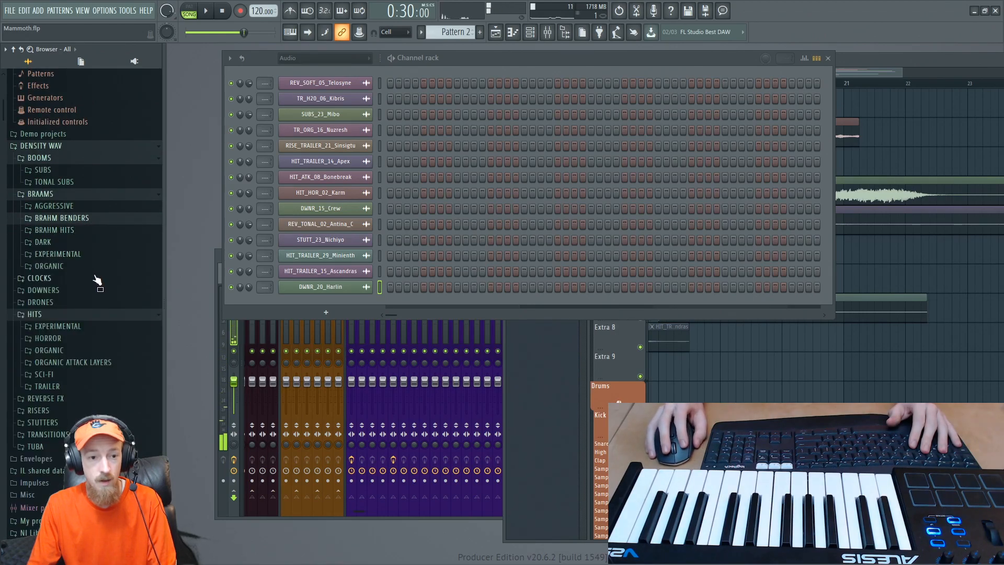
- Collapse the BRAAMS folder and audition trailer risers from RISERS, including RISE_TRAILER_12_Igbec, RISE_TRAILER_18_Gutesten, RISE_TRAILER_25_Ele and RISE_TRAILER_26_Udca
left_click(63, 198)
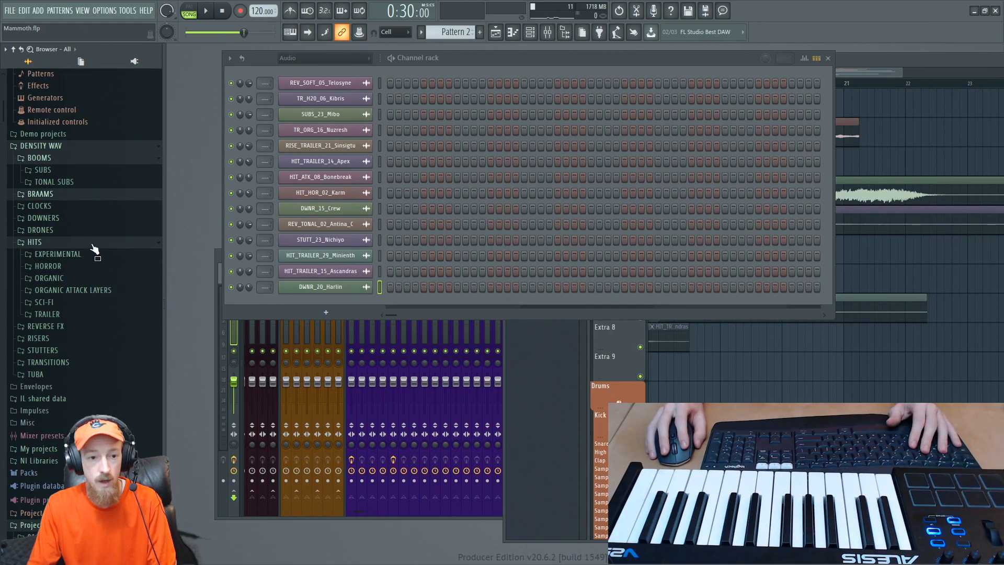
left_click(79, 342)
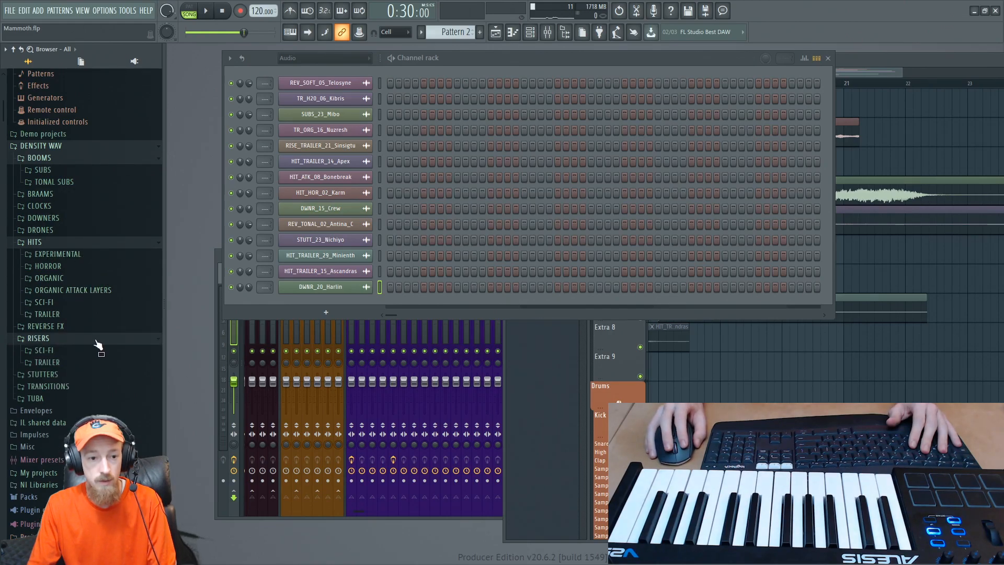
scroll(78, 254, "down", 3)
left_click(78, 234)
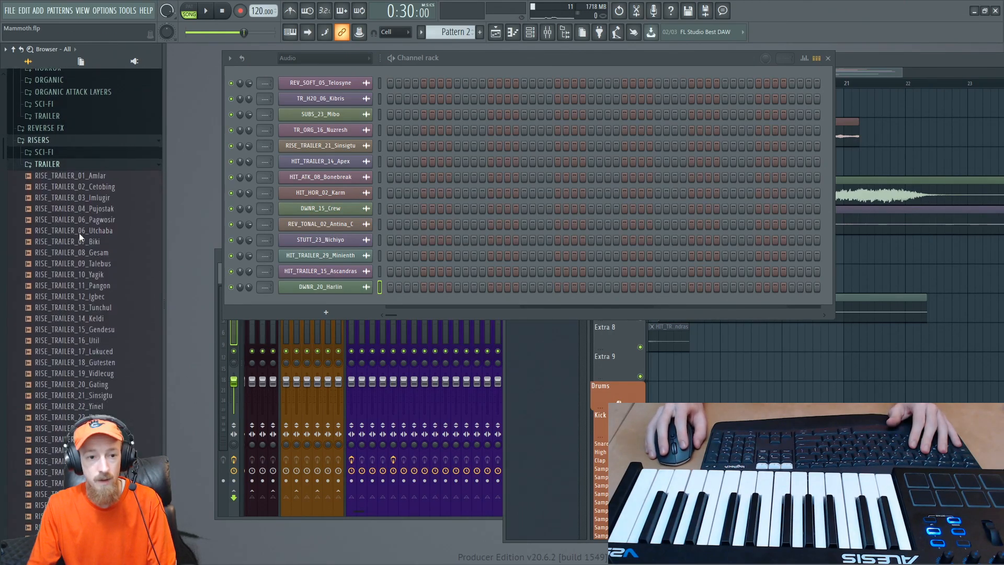
left_click(107, 296)
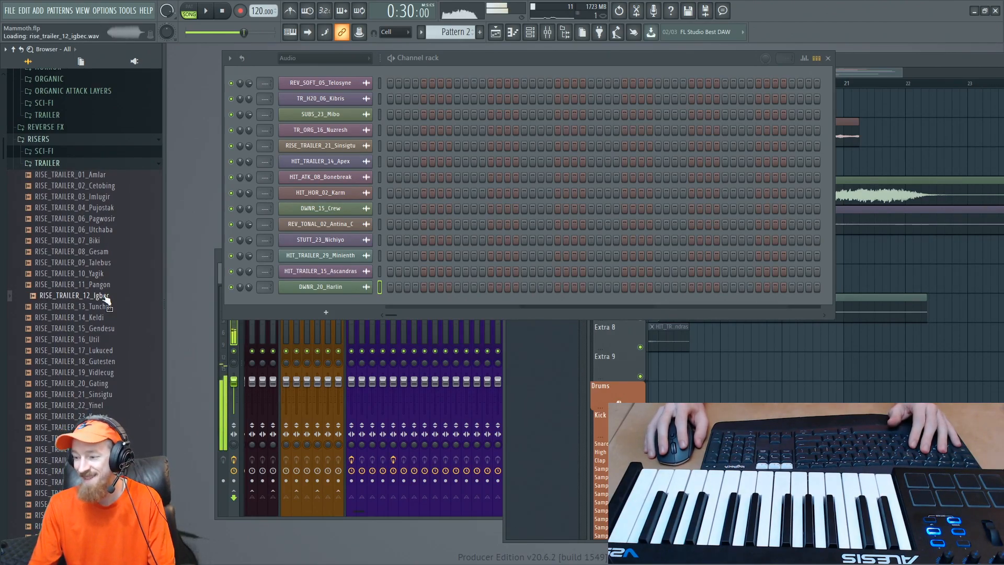
left_click(109, 361)
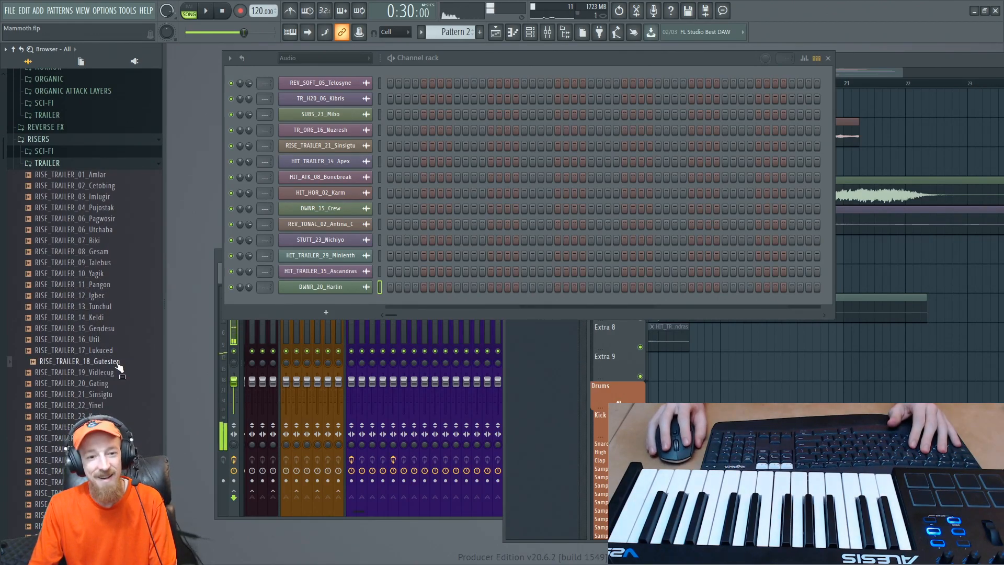
scroll(109, 385, "down", 3)
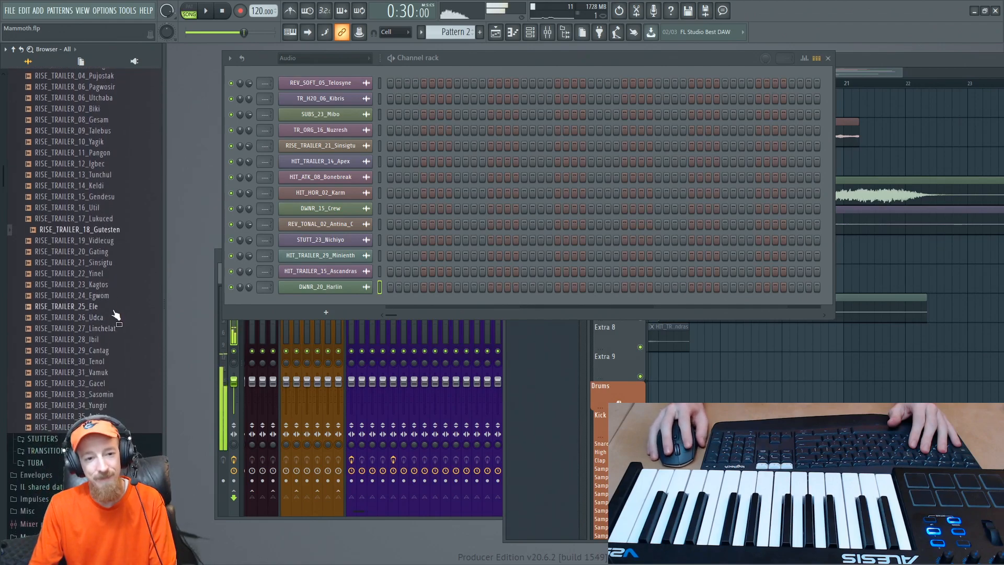
left_click(105, 306)
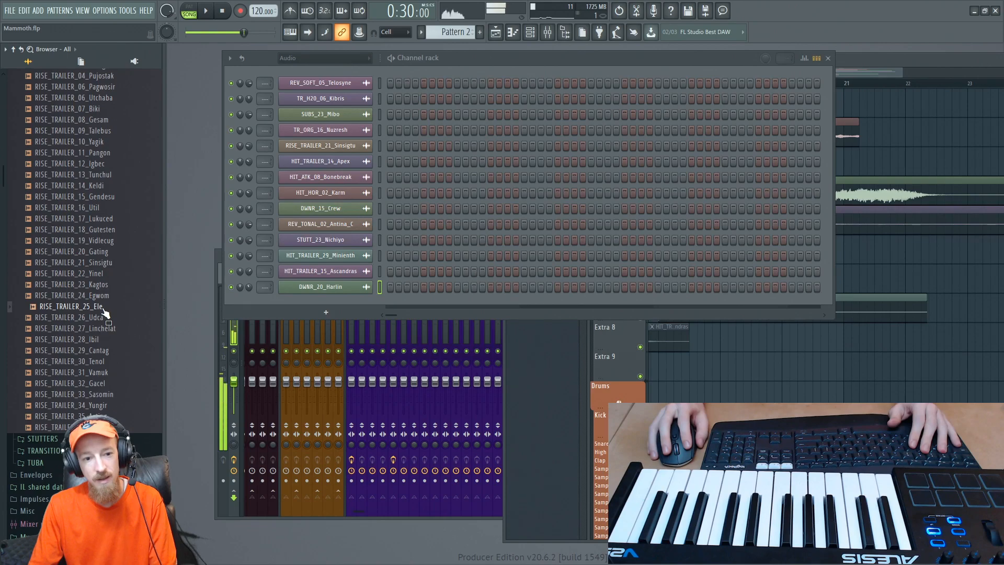
left_click(102, 318)
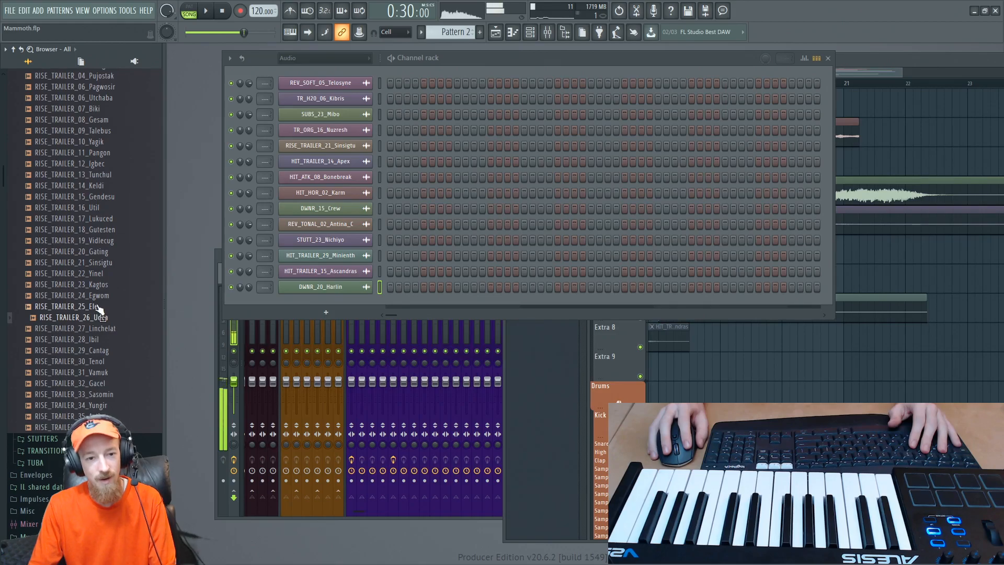
- Add RISE_TRAILER_25_Ele to the playlist and position the clip on track Extra 9 starting at bar 17
left_click_drag(100, 308, 866, 337)
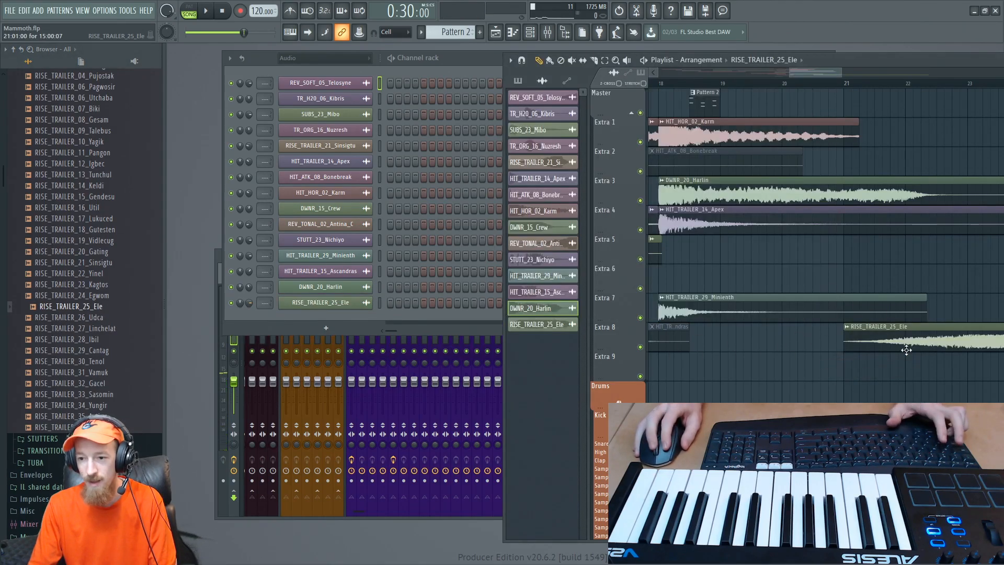
left_click_drag(881, 375, 786, 388)
scroll(790, 382, "down", 4)
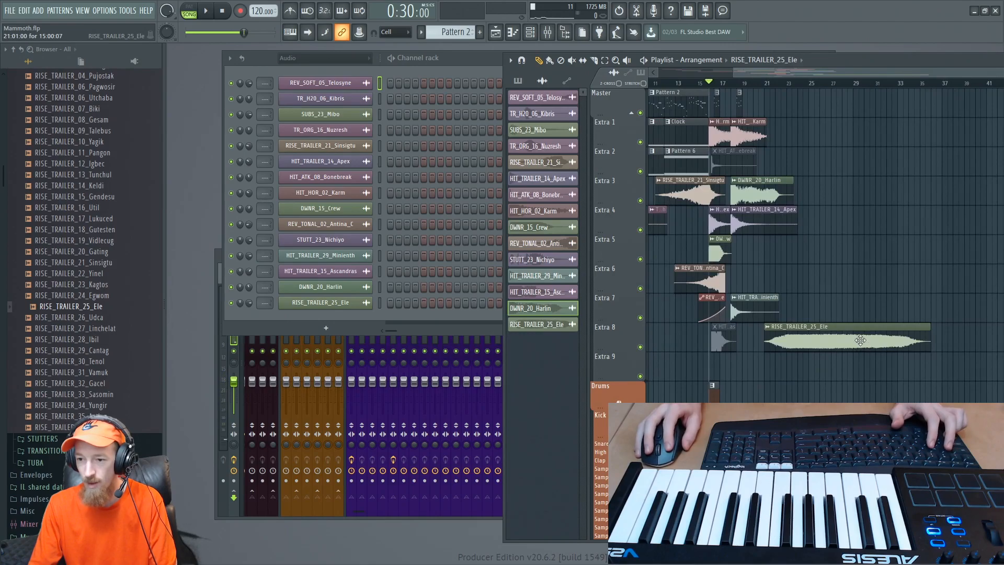
left_click_drag(858, 342, 811, 381)
scroll(813, 361, "up", 5)
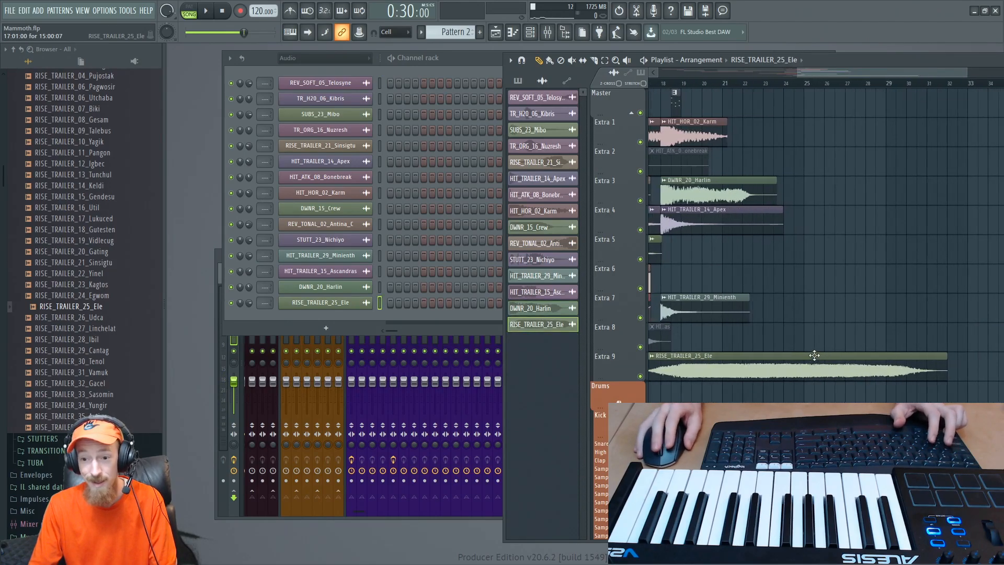
scroll(759, 298, "down", 2)
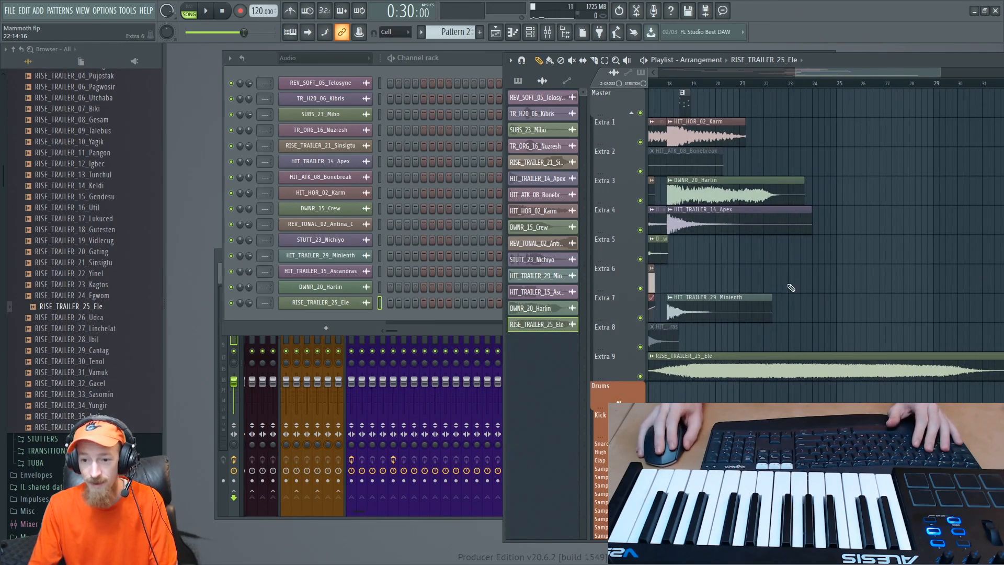
scroll(774, 303, "down", 3)
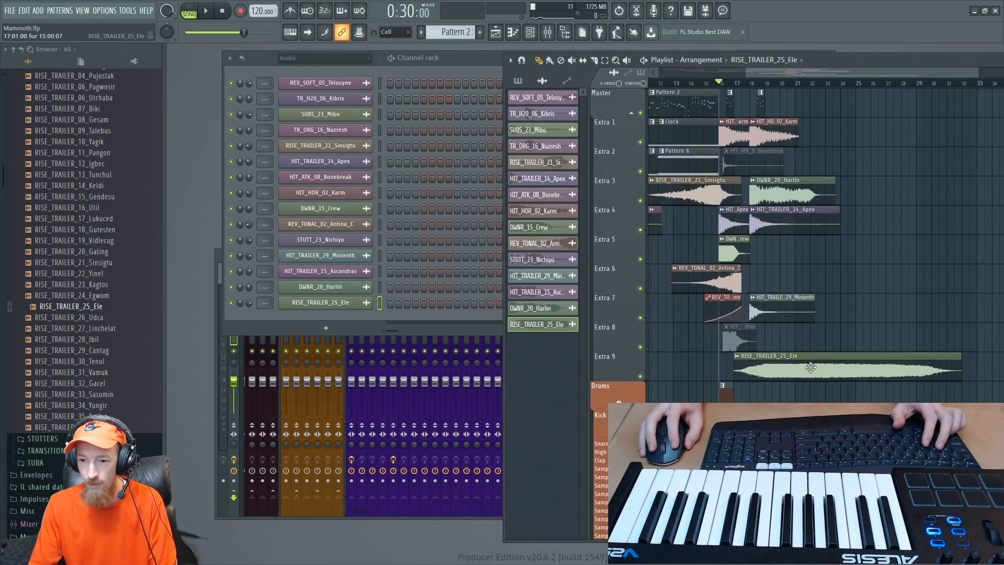
- Open the RISE_TRAILER_25_Ele channel settings and play the arrangement from bar 16 to hear the riser against the hits
double_click(810, 368)
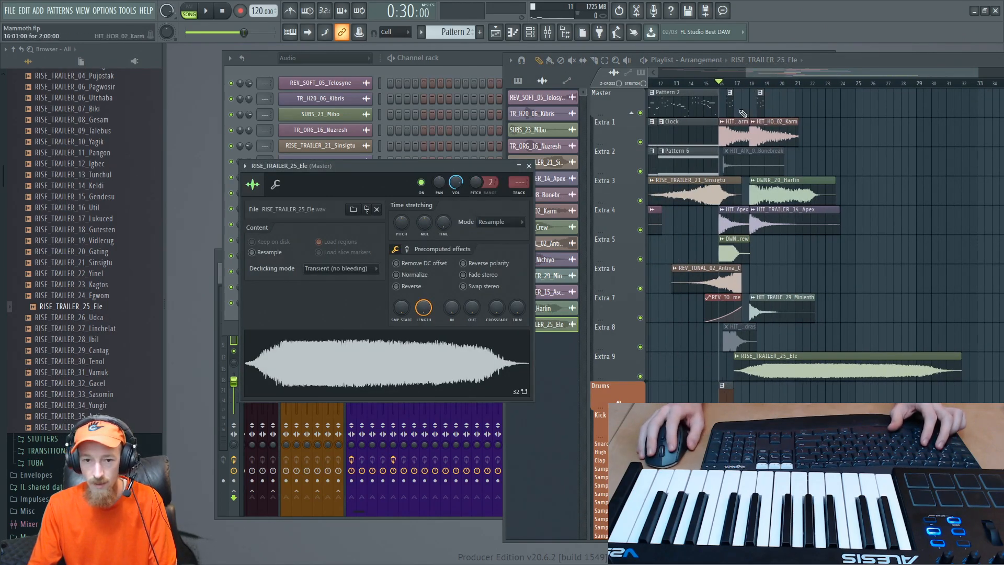
key("space")
scroll(785, 377, "up", 4)
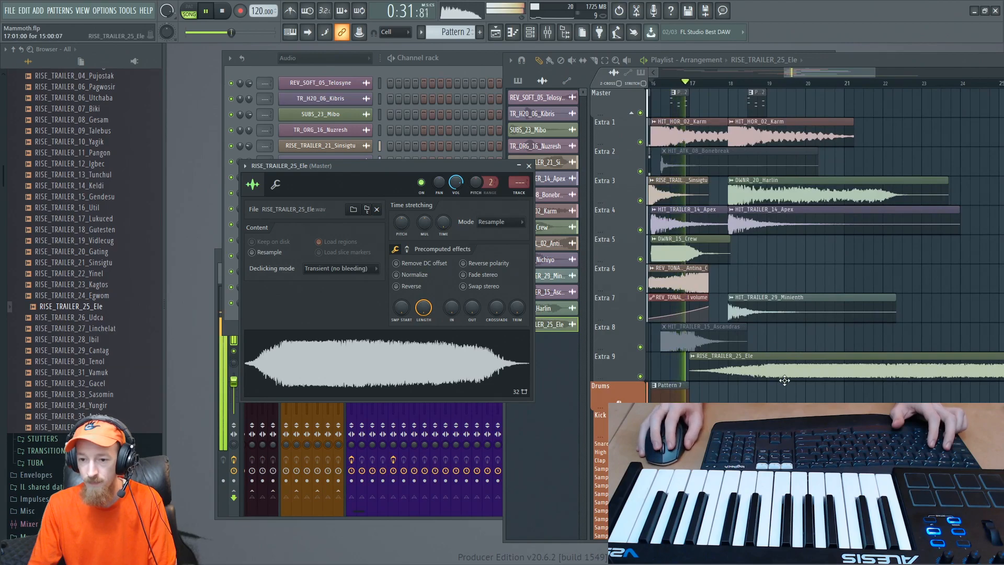
scroll(784, 377, "down", 1)
scroll(800, 319, "down", 1)
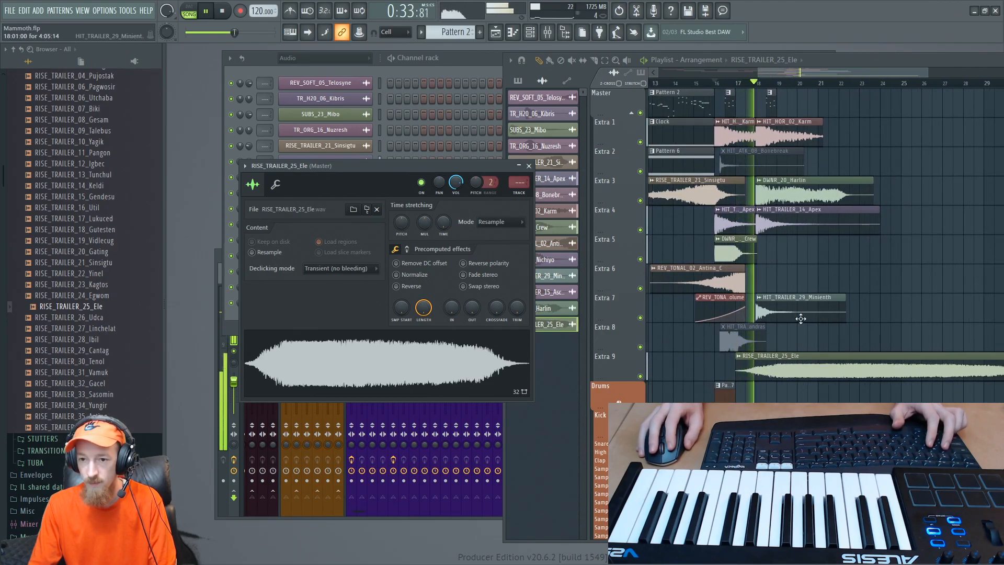
key("space")
- Slice the RISE_TRAILER_25_Ele clip at bar 18, move the remainder to just after bar 20, and play the section from bar 16
scroll(785, 389, "up", 1)
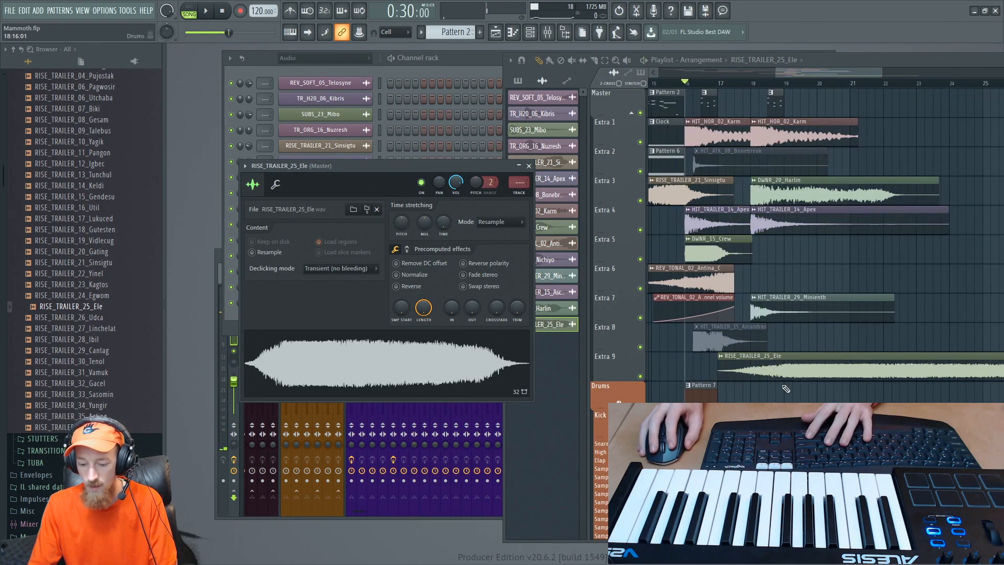
left_click_drag(768, 395, 853, 367)
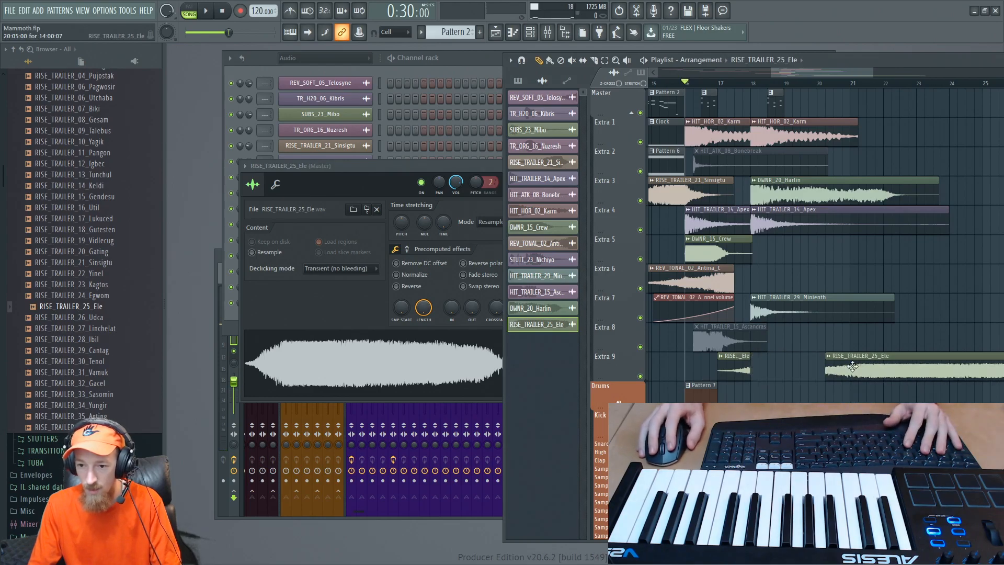
key("space")
scroll(758, 262, "up", 1)
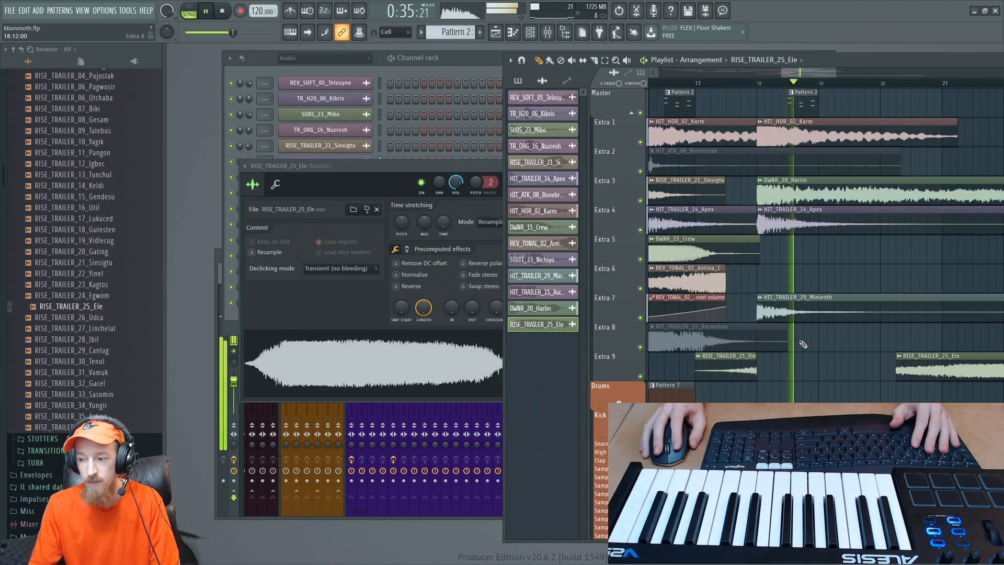
scroll(798, 261, "down", 2)
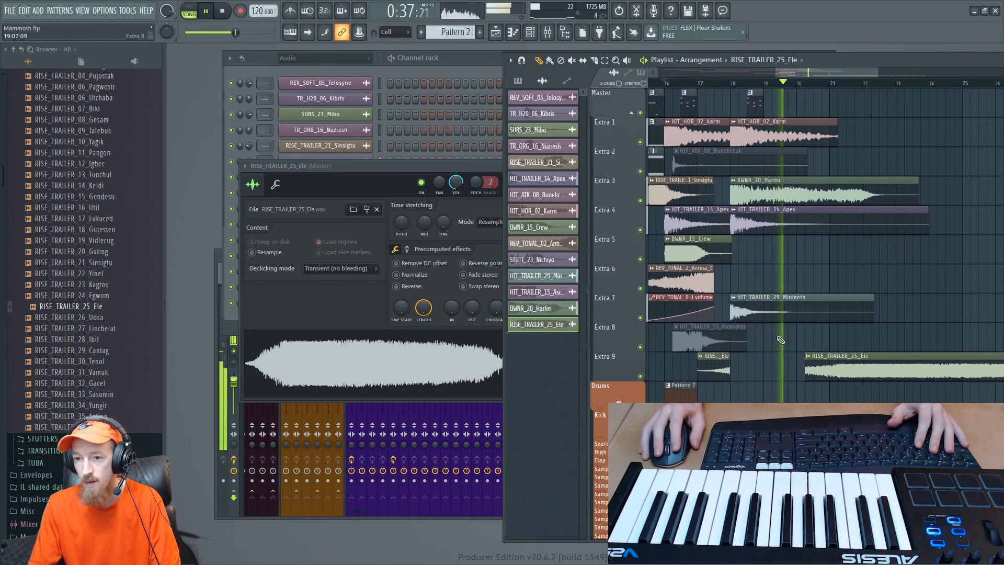
key("space")
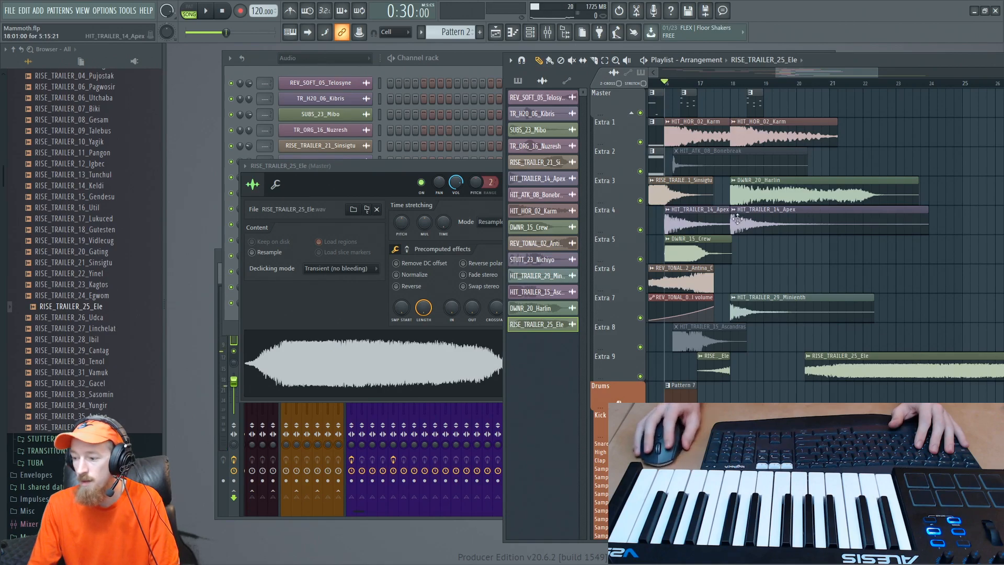
- Collapse the riser folders and audition BRAHMAgg_18_Thalrul_F from the AGGRESSIVE folder under BRAAMS
scroll(97, 307, "up", 10)
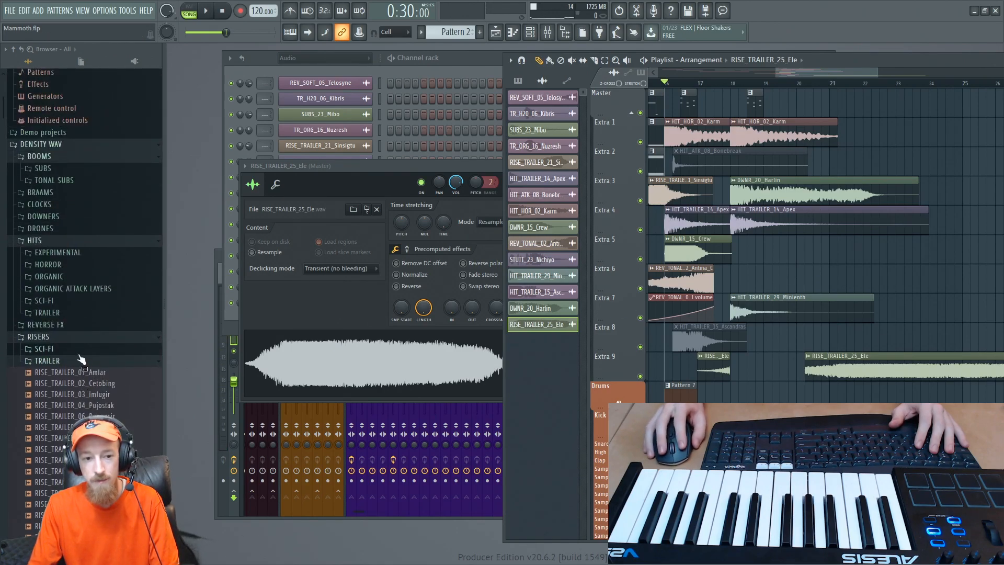
left_click(73, 361)
left_click(53, 339)
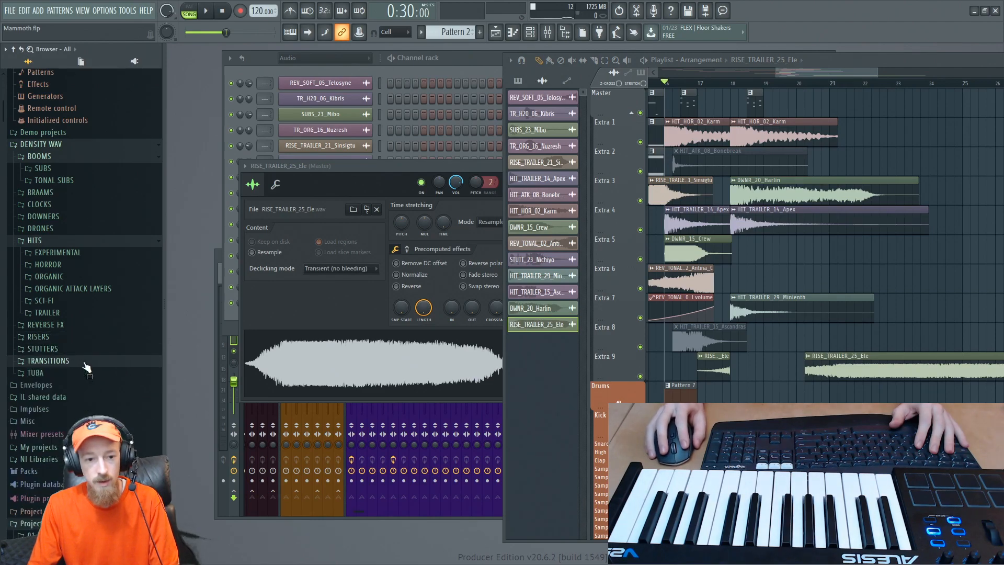
scroll(73, 320, "up", 3)
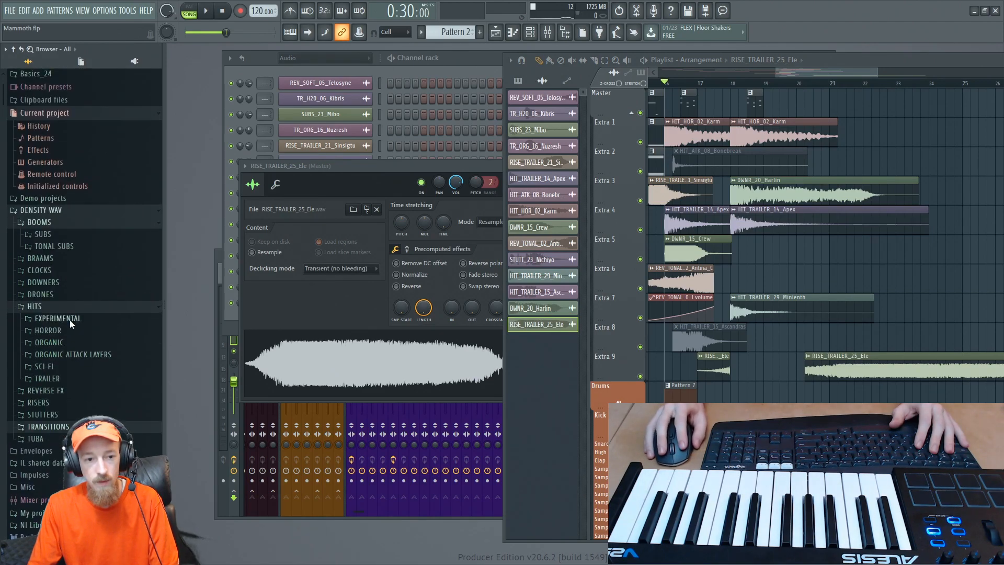
left_click(42, 258)
left_click(87, 270)
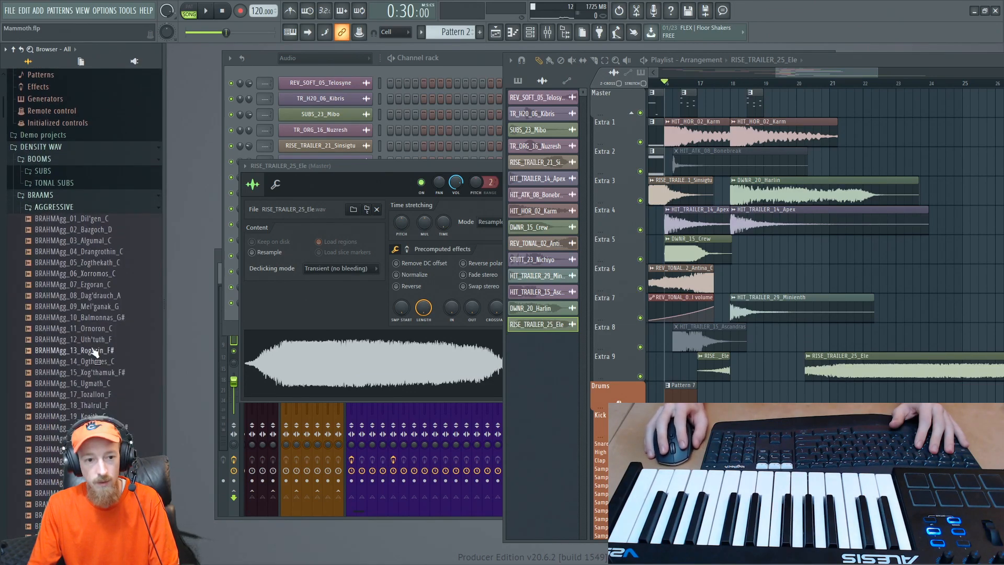
left_click(100, 405)
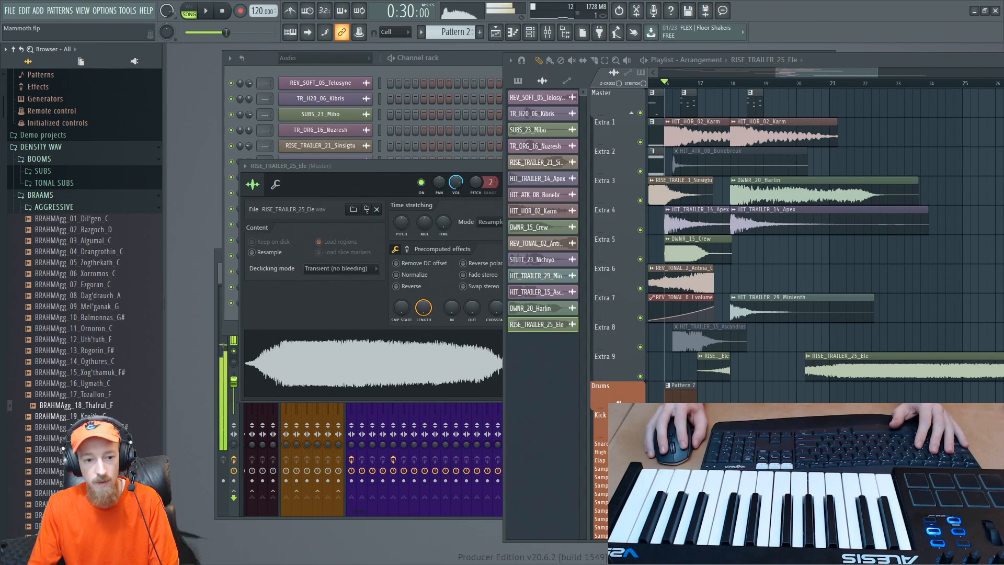
- Place BRAHMAgg_19_Korith_C on track Extra 6 just after bar 18, and open and close its channel settings
left_click_drag(68, 416, 844, 285)
scroll(843, 285, "up", 2)
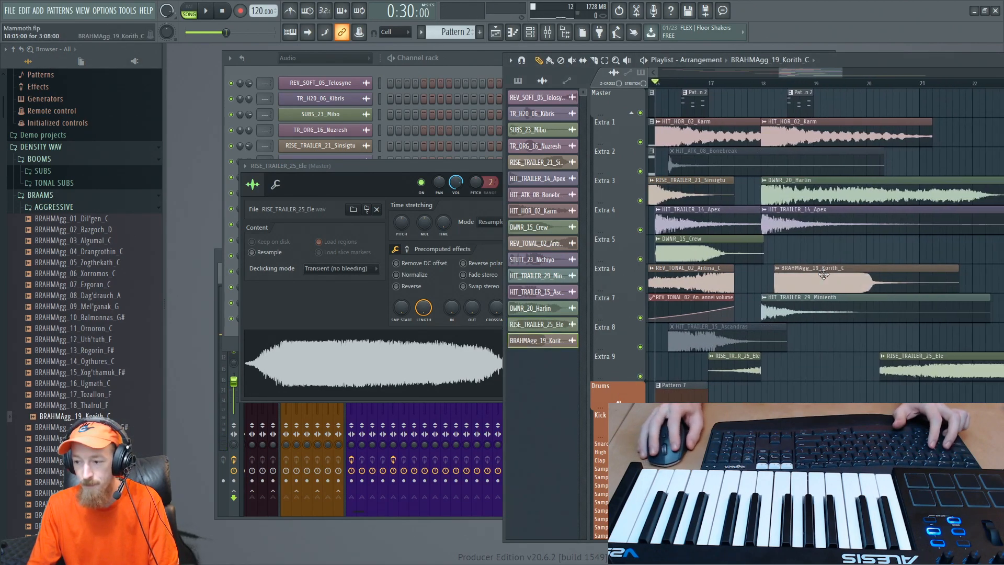
double_click(823, 270)
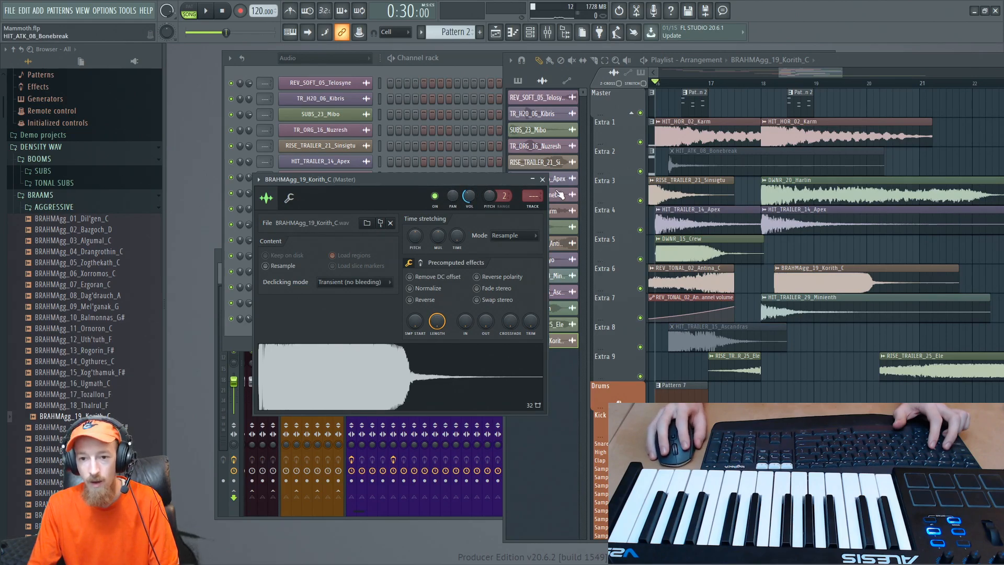
left_click(542, 180)
left_click_drag(879, 261, 931, 264)
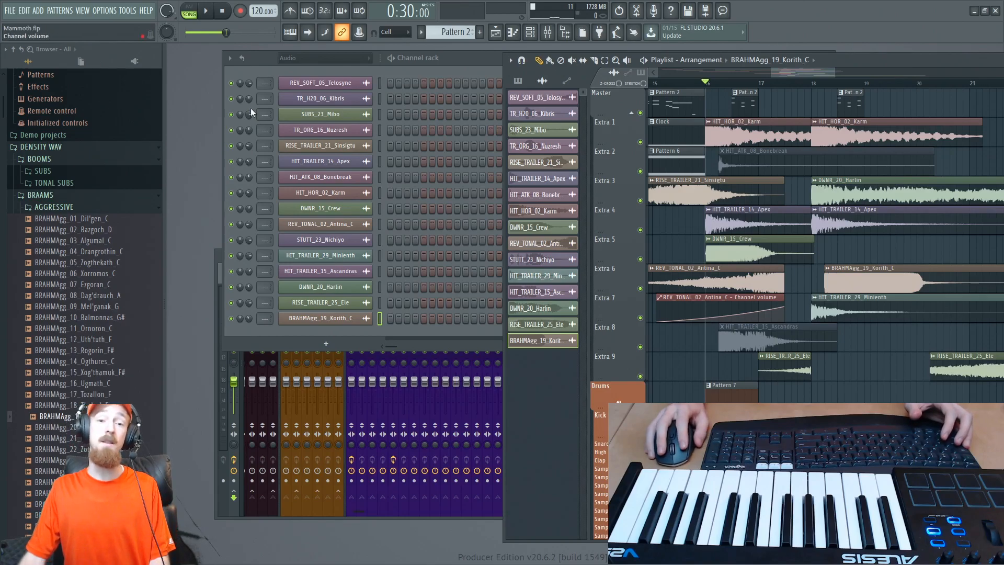
- Display all channels in the channel rack and open the main Kontakt instrument
left_click(349, 63)
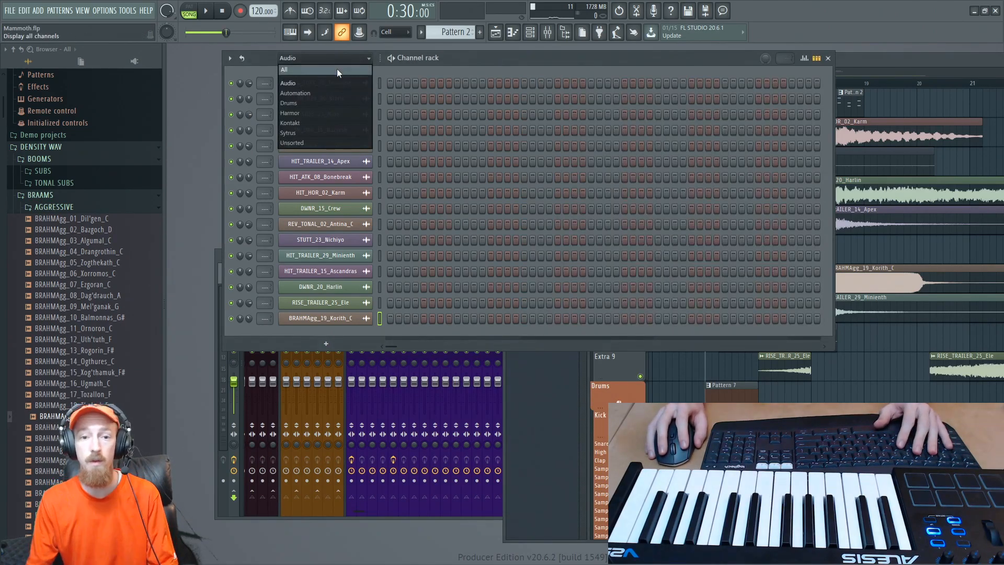
left_click(337, 68)
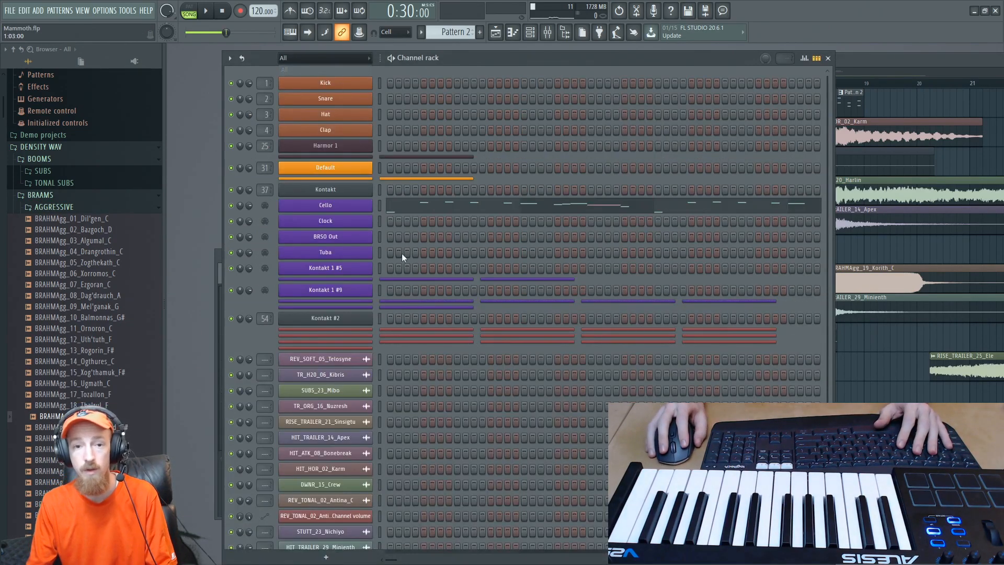
left_click(349, 190)
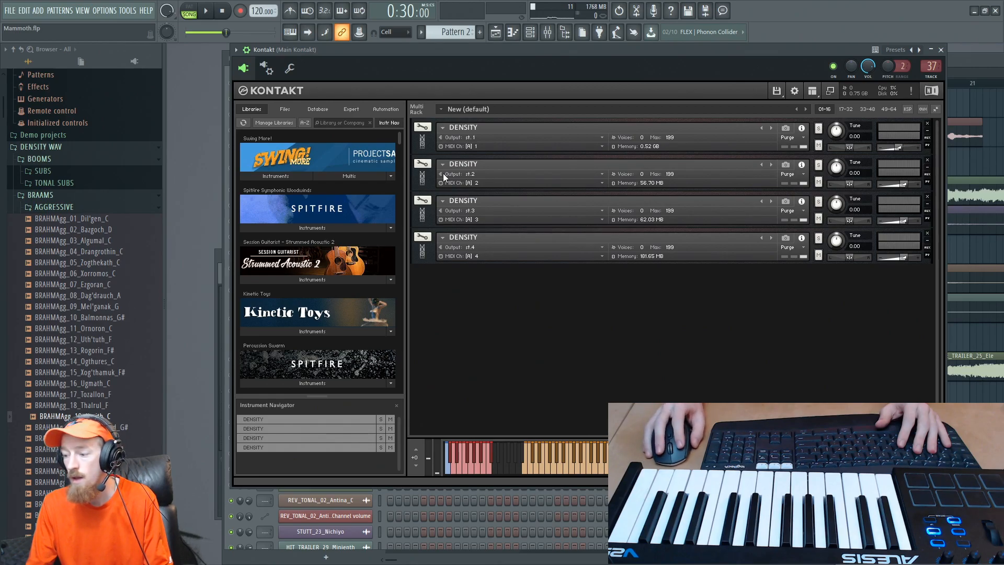
- Expand and collapse each of the four DENSITY instruments in the Kontakt rack to check their loaded sounds
left_click(420, 141)
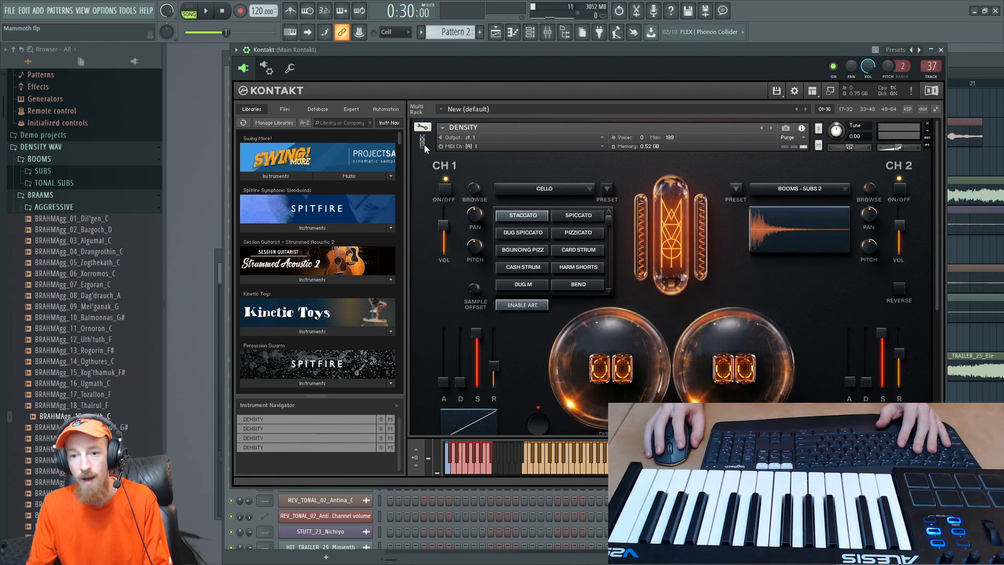
left_click(425, 145)
left_click(425, 180)
left_click(425, 181)
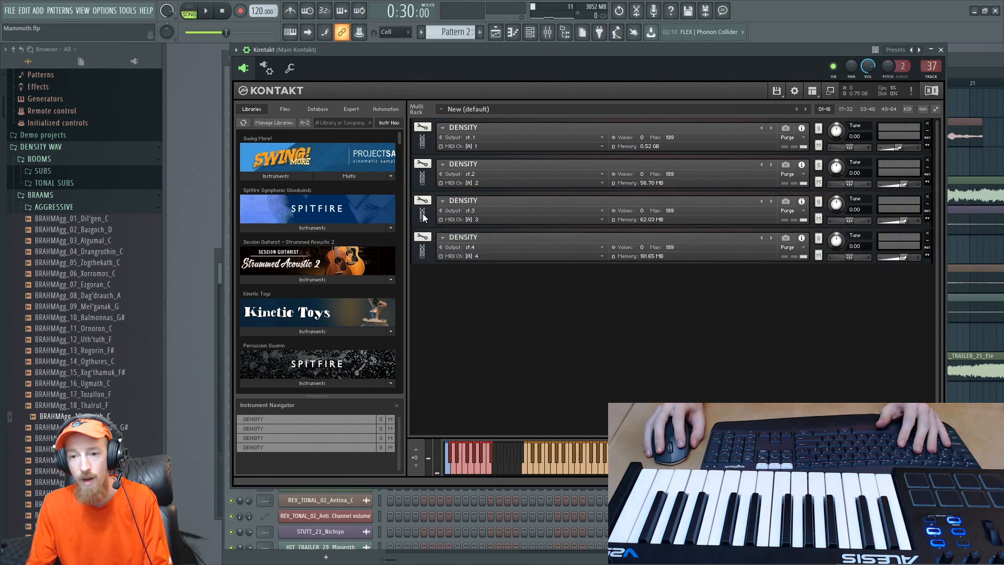
left_click(423, 215)
left_click(423, 215)
left_click(421, 247)
left_click(423, 247)
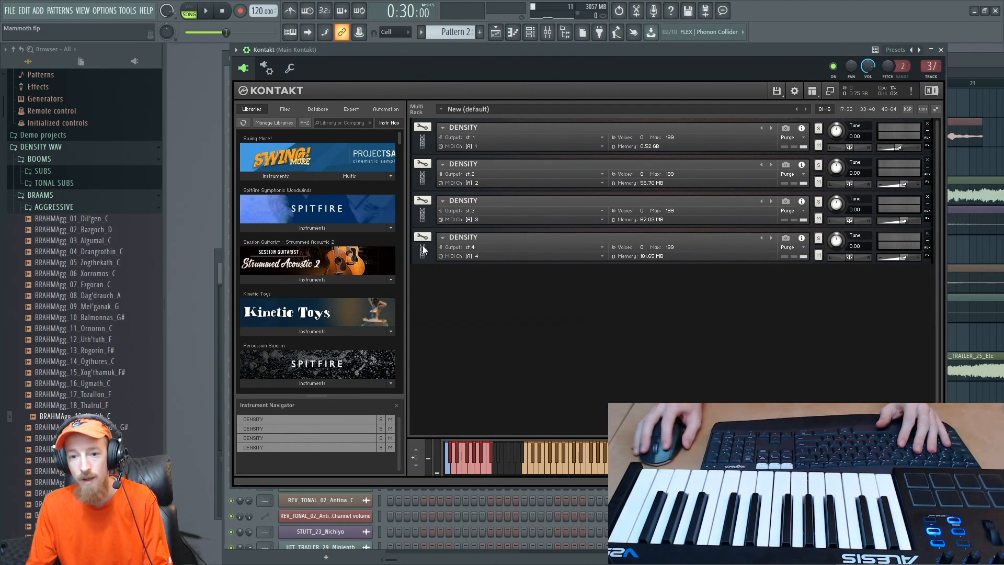
- Bring the Playlist to the front and move the long RISE_TRAILER_25_Ele clip on Extra 9 to the start of bar 19
left_click(964, 62)
left_click_drag(909, 235, 820, 252)
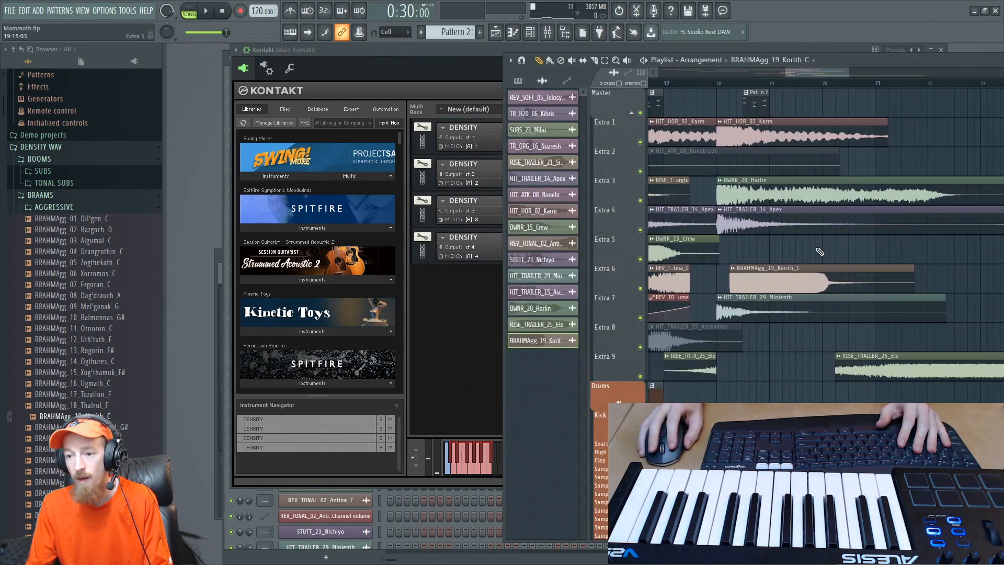
left_click_drag(878, 369, 811, 369)
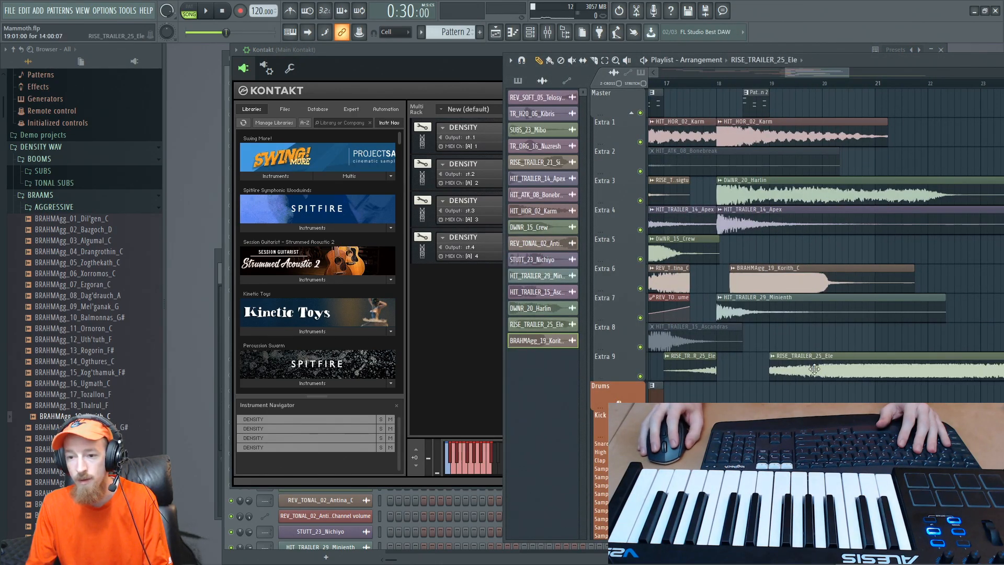
- Open the BRAHMAgg_19_Korith_C channel settings and align its clip on Extra 6 with the start of bar 18
double_click(767, 286)
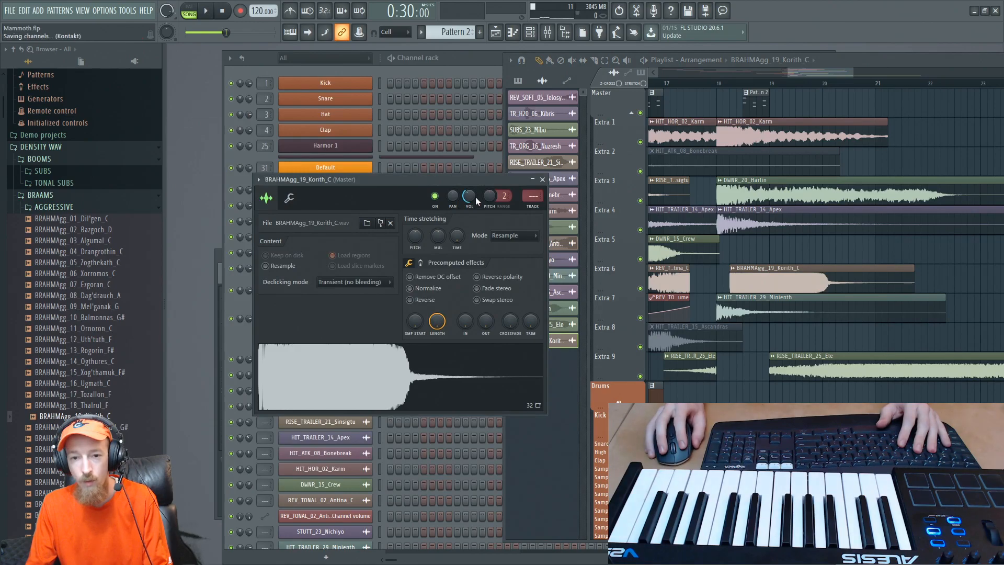
left_click_drag(691, 79, 705, 80)
left_click_drag(766, 276, 752, 275)
scroll(752, 275, "up", 3)
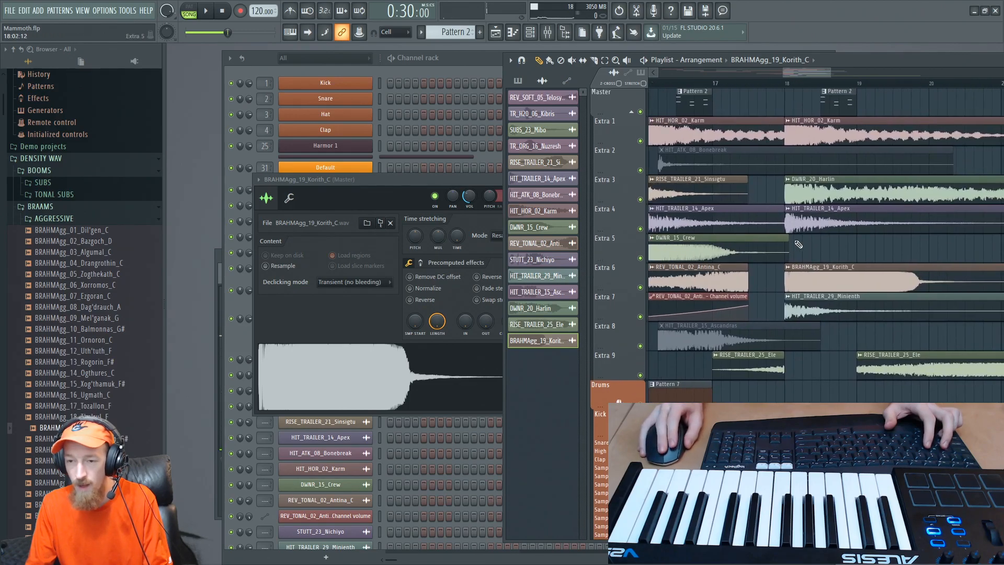
- Try the BRAHMAgg_19_Korith_C clip at 19:07:00 on Extra 6 and play back the section leading into it
scroll(799, 245, "left", 2)
left_click_drag(862, 287, 959, 281)
scroll(958, 280, "down", 3)
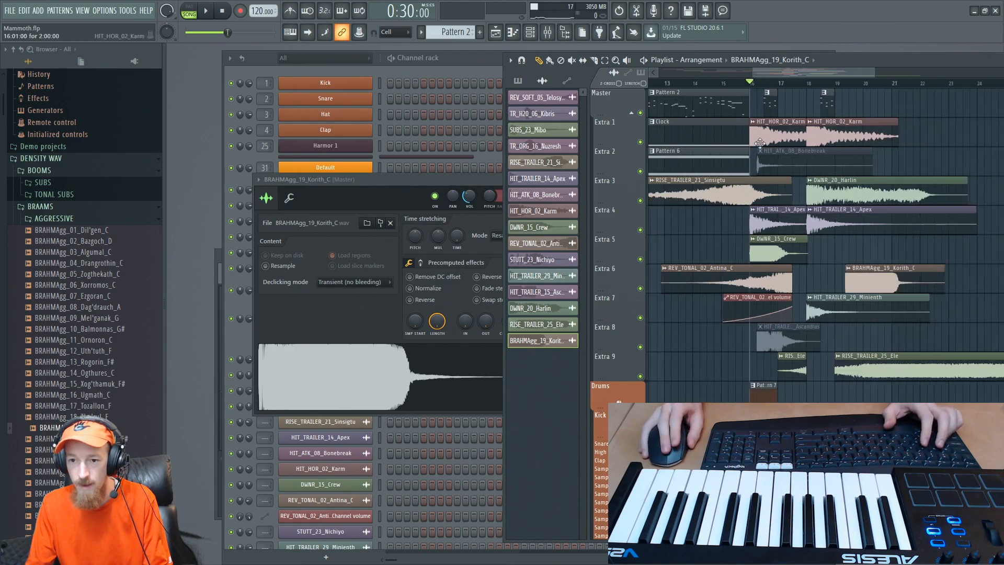
scroll(863, 276, "right", 2)
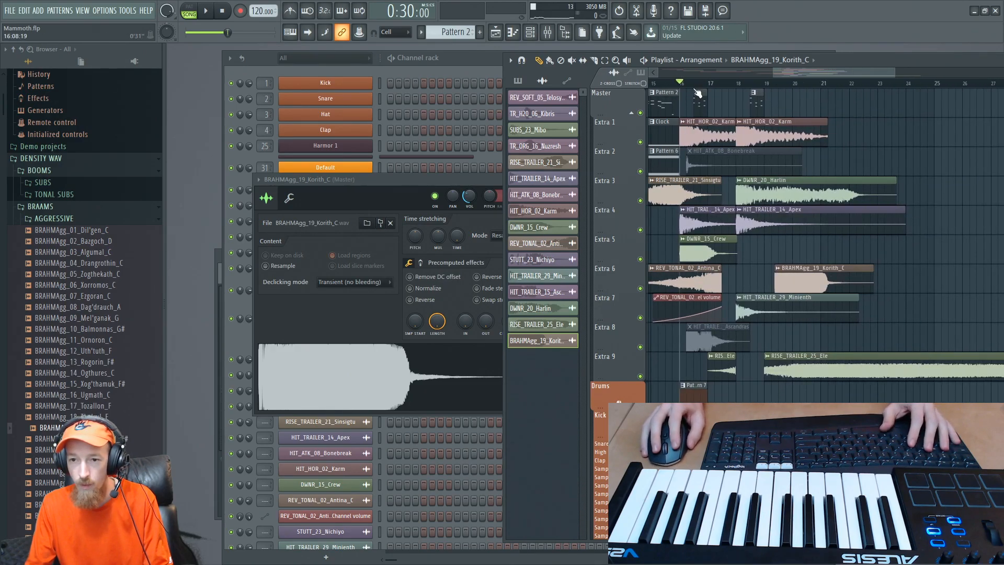
key("space")
scroll(743, 187, "up", 2)
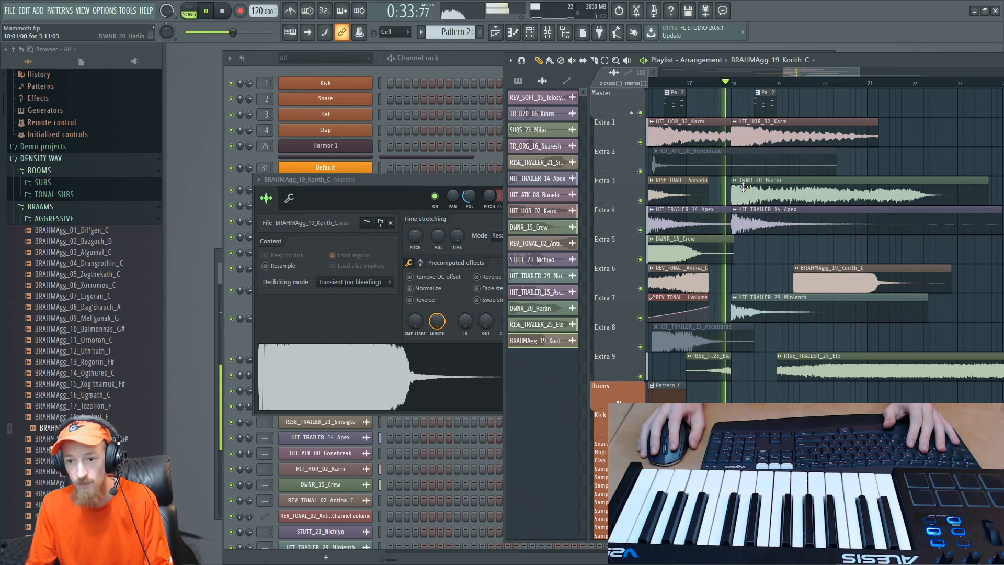
key("space")
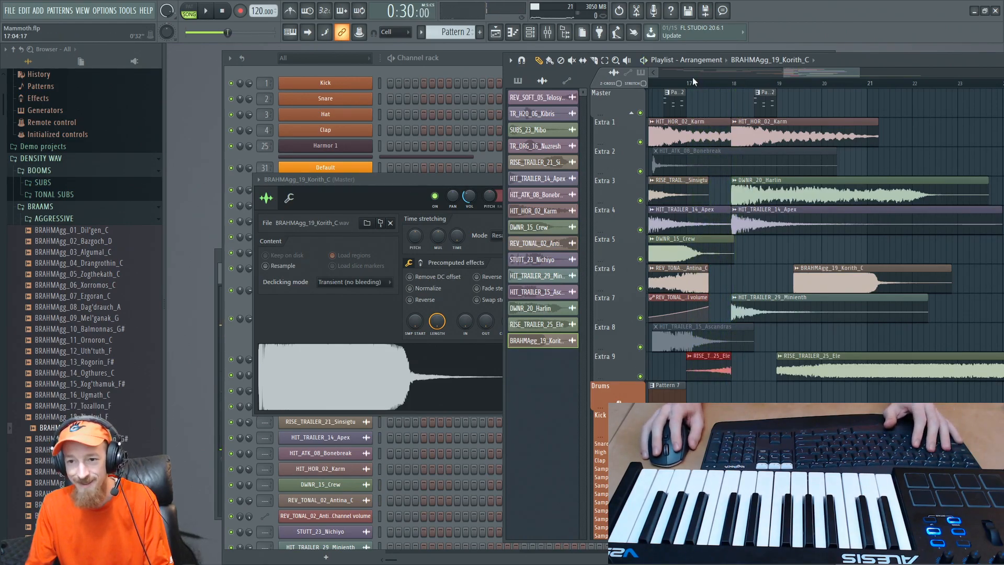
key("space")
scroll(783, 277, "up", 1)
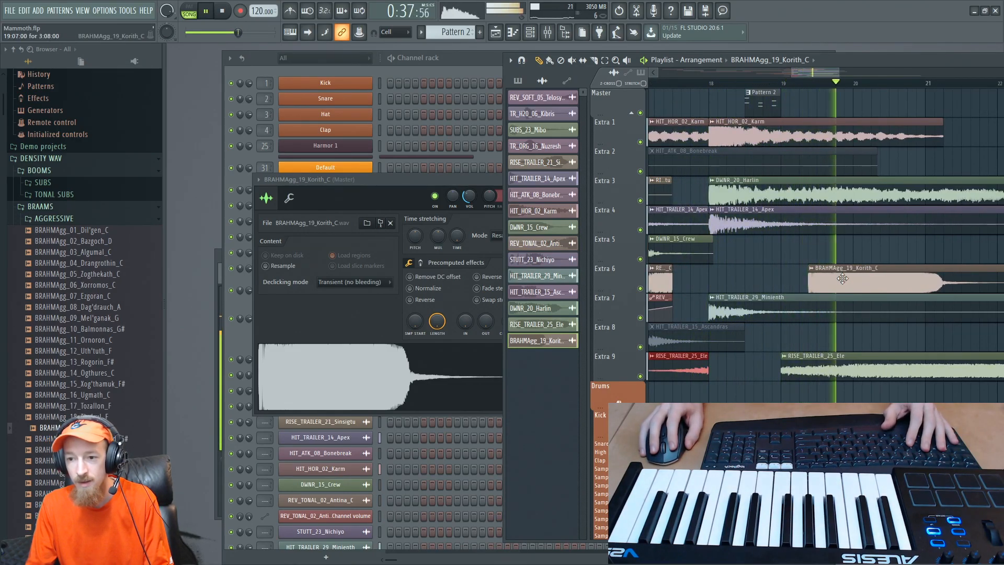
key("space")
- Move the BRAHMAgg_19_Korith_C clip to bar 18 and the long RISE_TRAILER_25_Ele clip to Extra 7 at about bar 25
left_click_drag(842, 278, 746, 279)
scroll(794, 304, "down", 1)
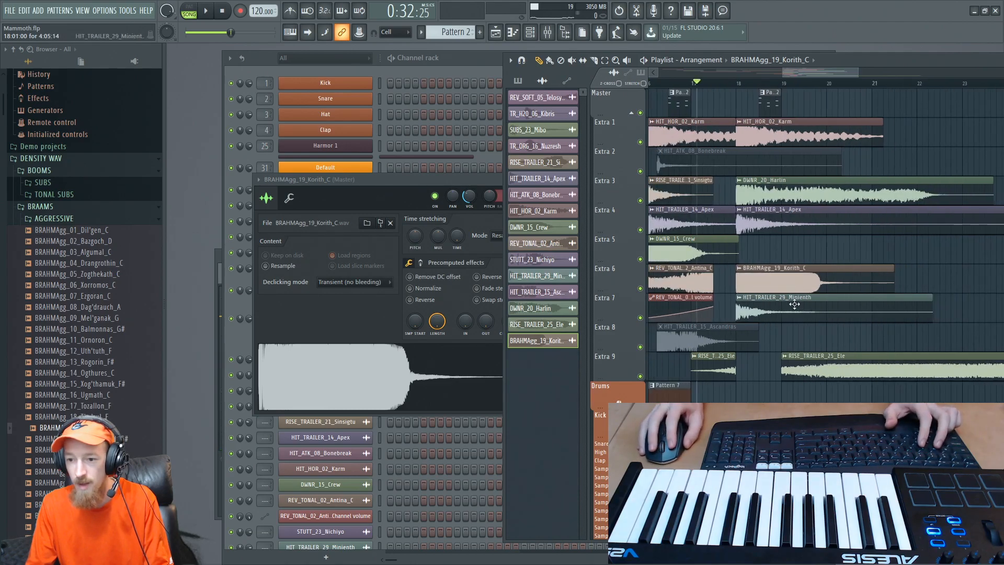
left_click_drag(828, 371, 992, 290)
- Duplicate the one-bar RISE_TRAILER_25_Ele clip from bar 17 to bar 19 on Extra 9
scroll(940, 363, "down", 3)
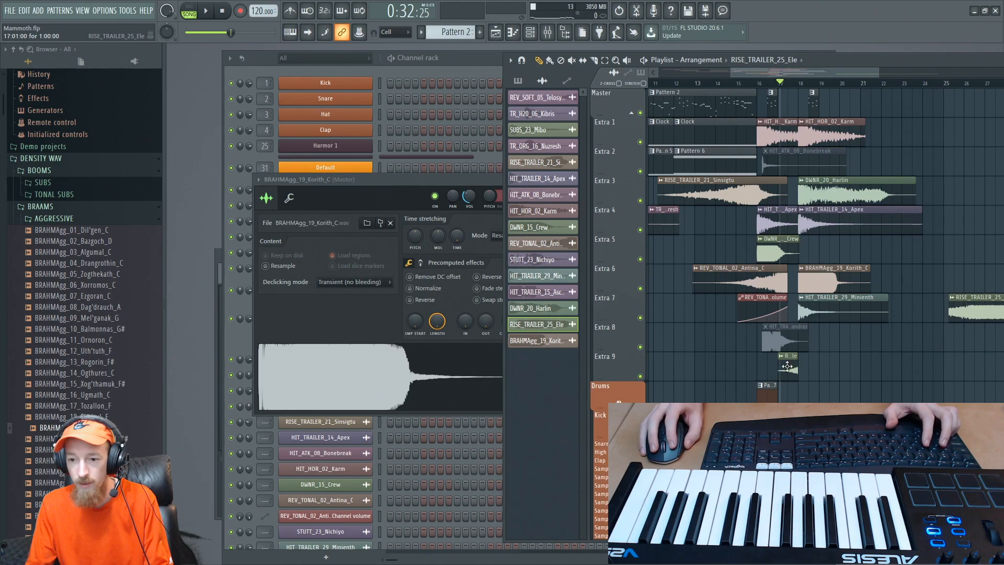
left_click_drag(787, 366, 829, 366, "shift")
scroll(853, 293, "up", 2)
- Shorten the DWNR_20_Harlin clip at bar 18 on Extra 3, and delete it from the arrangement
left_click_drag(797, 163, 846, 158)
left_click_drag(778, 139, 776, 187)
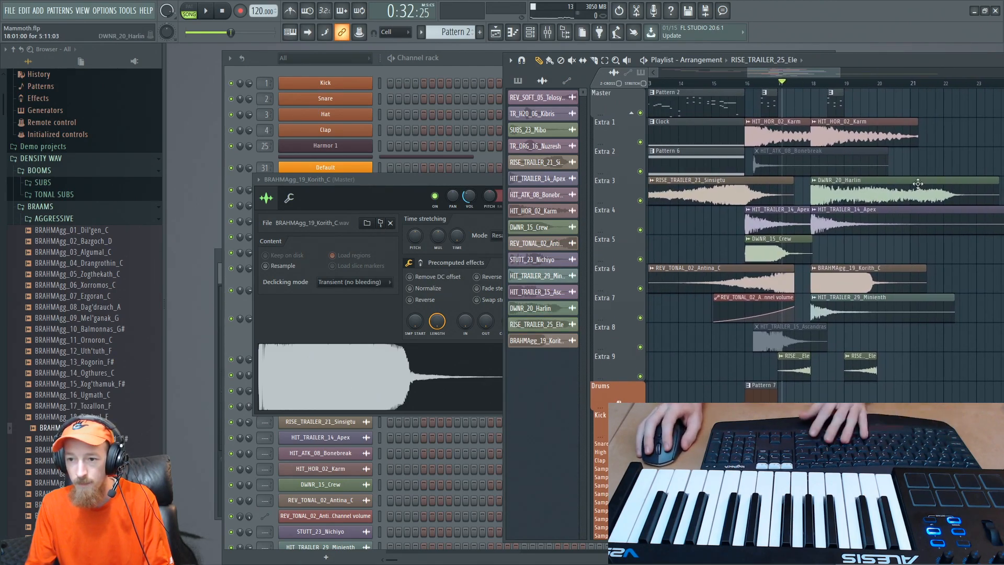
left_click_drag(998, 182, 889, 181)
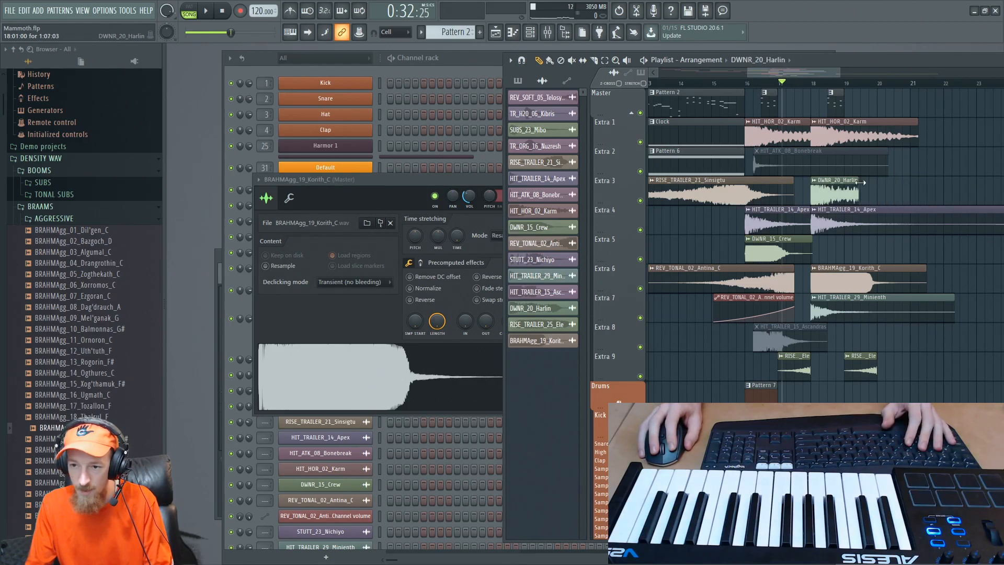
right_click(838, 189)
mouse_move(837, 283)
left_mouse_down()
mouse_move(836, 186)
mouse_move(836, 283)
left_mouse_up()
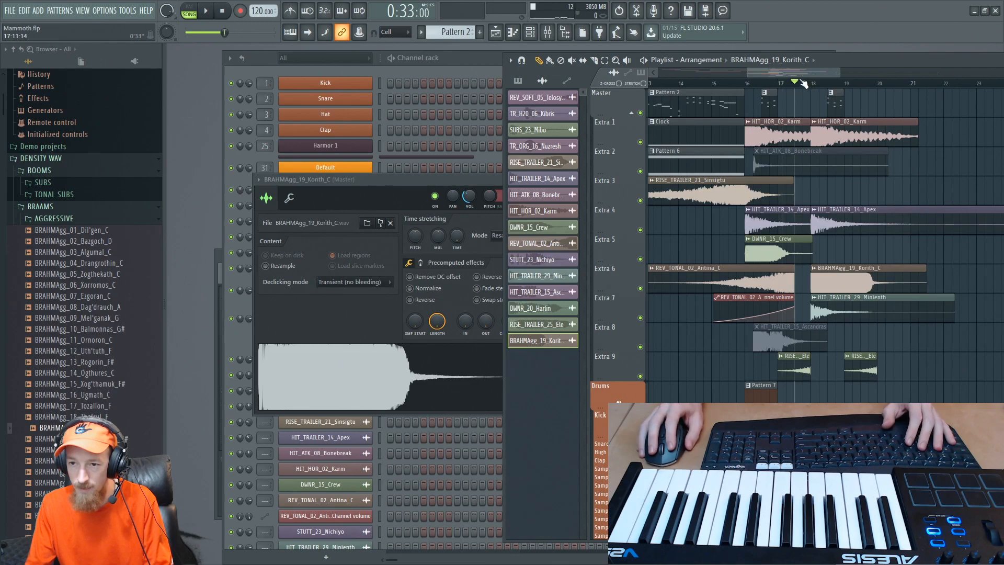
- Play from just before bar 18 and adjust the channel volume of BRAHMAgg_19_Korith_C
key("space")
scroll(803, 83, "up", 3)
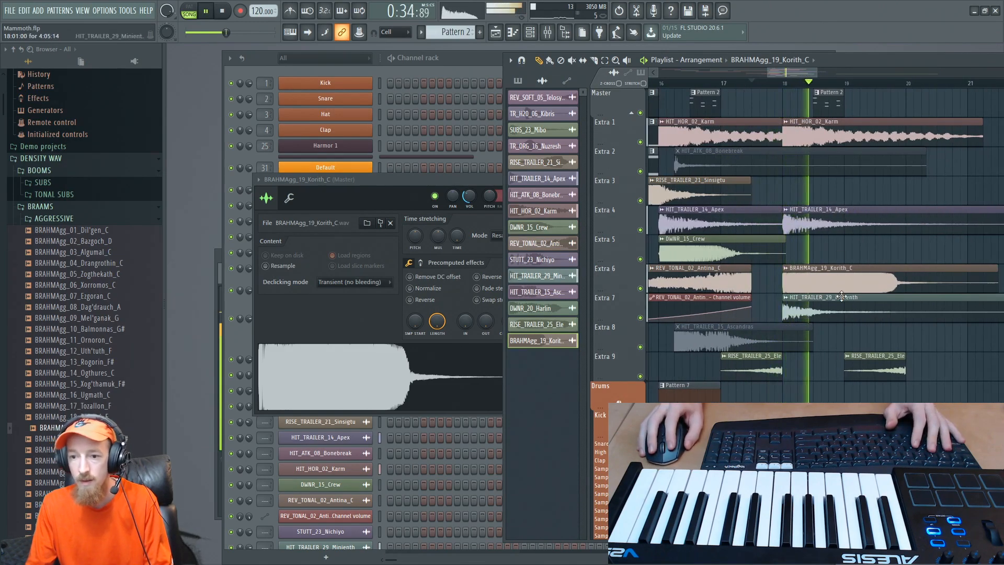
double_click(840, 281)
key("space")
left_click_drag(469, 196, 469, 184)
- Play the section again and trim the BRAHMAgg_19_Korith_C clip at bar 18 to one bar
key("space")
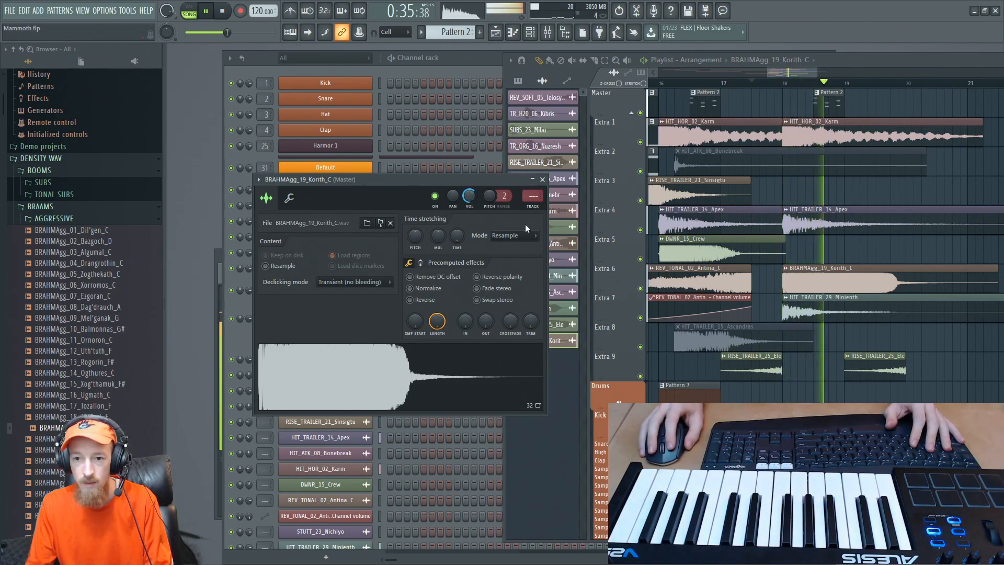
key("space")
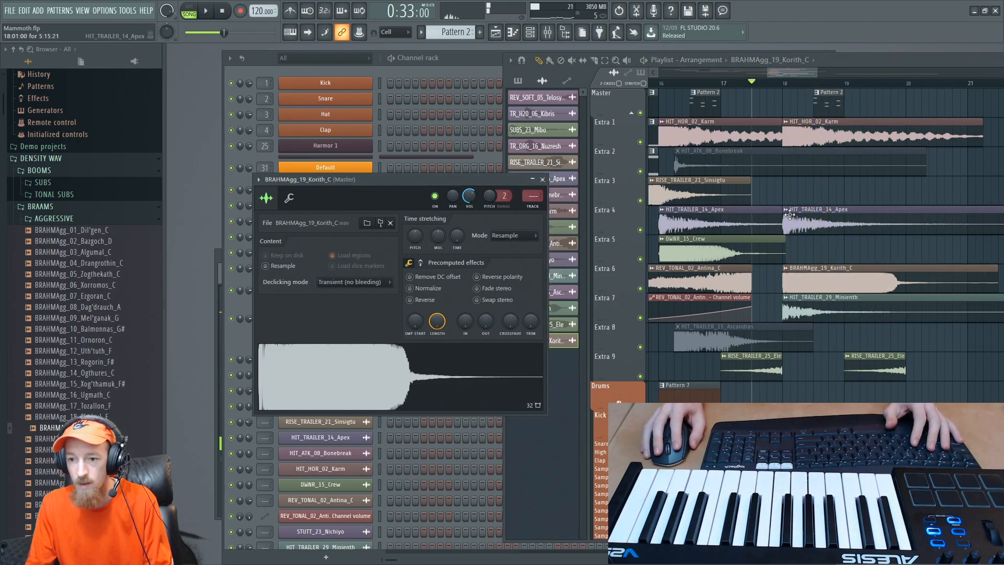
left_click_drag(995, 277, 843, 268)
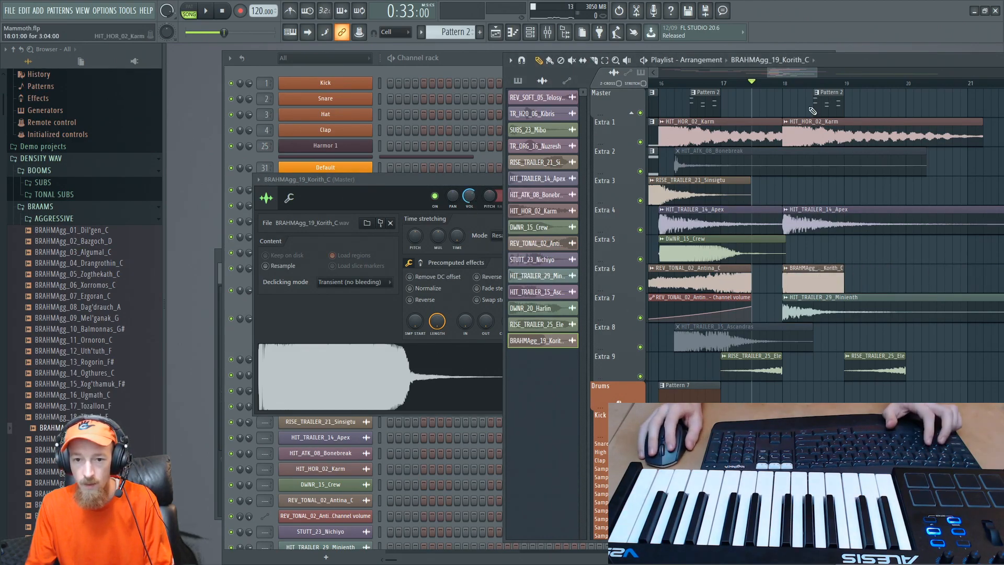
- Create a channel volume automation clip for BRAHMAgg_19_Korith_C over a time selection covering bar 18
left_click_drag(791, 85, 835, 85)
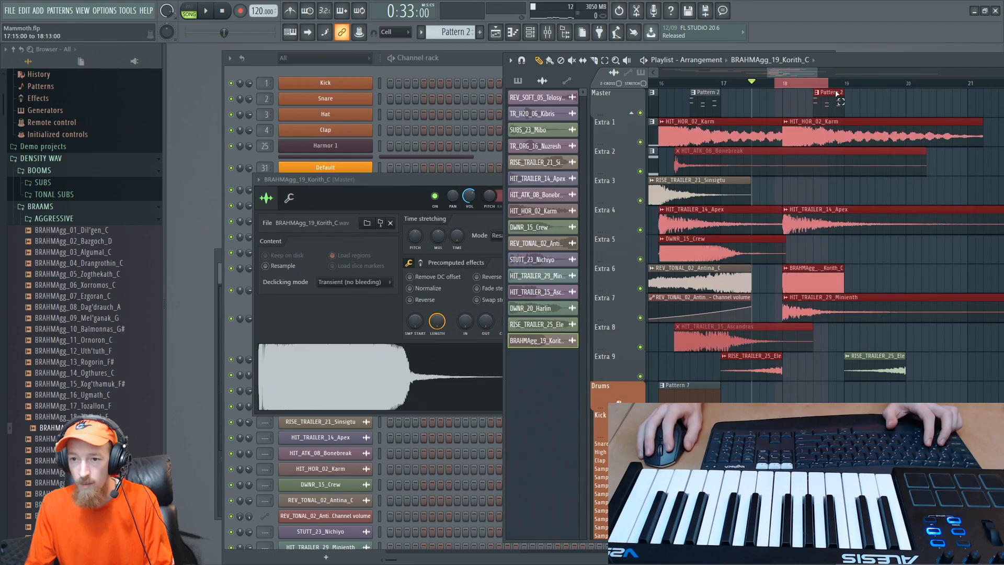
right_click(469, 196)
left_click(508, 267)
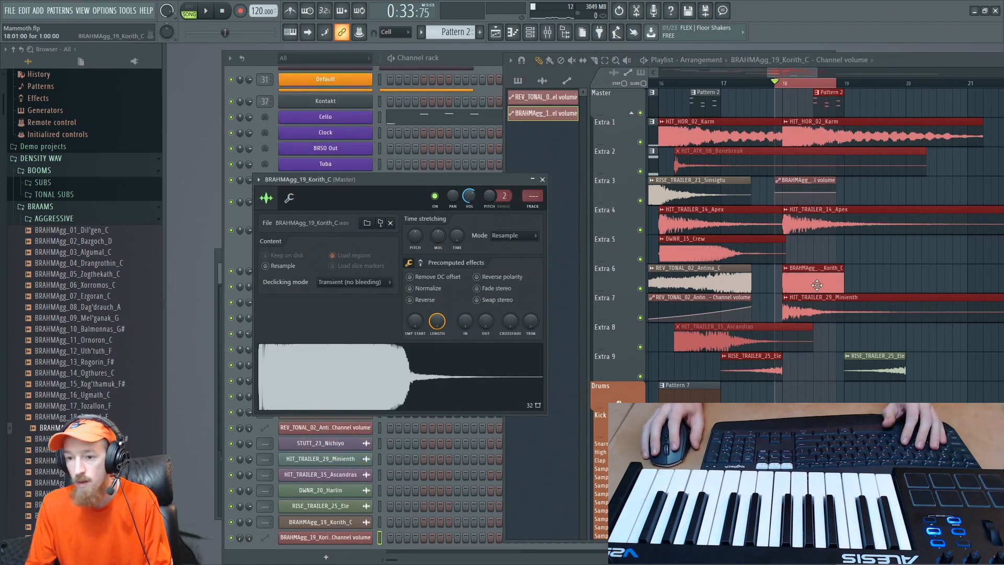
- Shape the BRAHMAgg_19_Korith_C volume automation to hold and drop toward the end of bar 18, and play it from bar 17
left_click(814, 178)
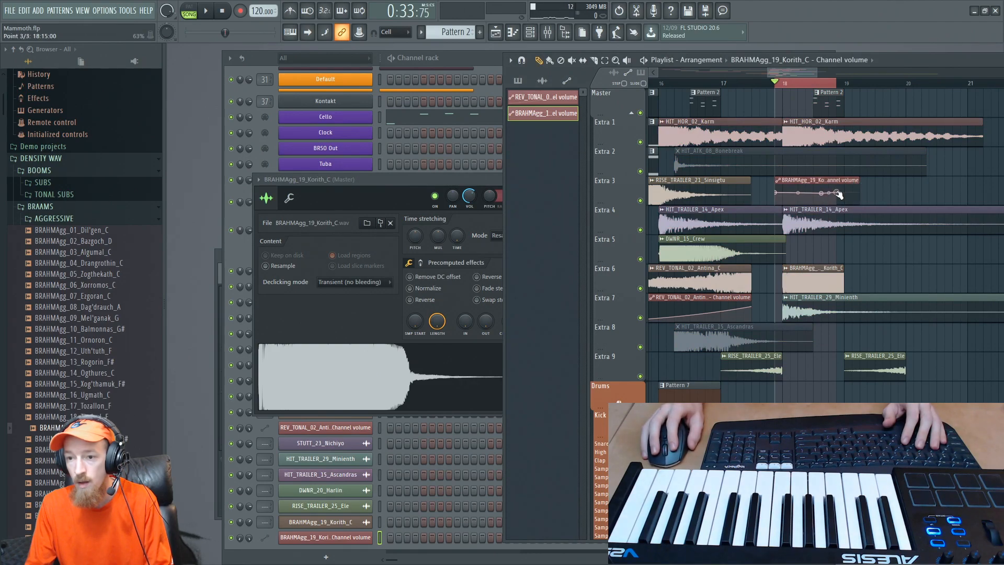
key("space")
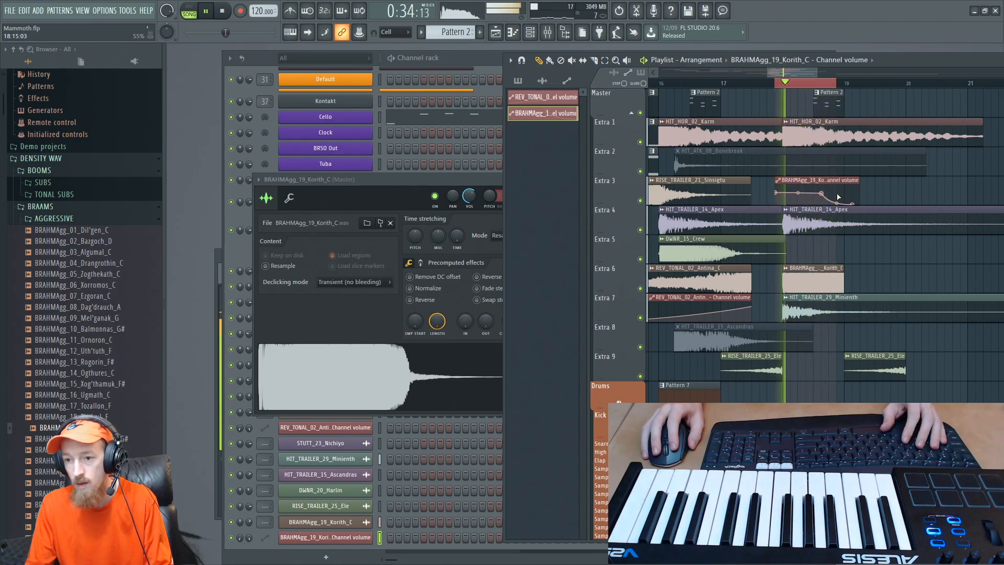
key("space")
scroll(744, 85, "down", 3)
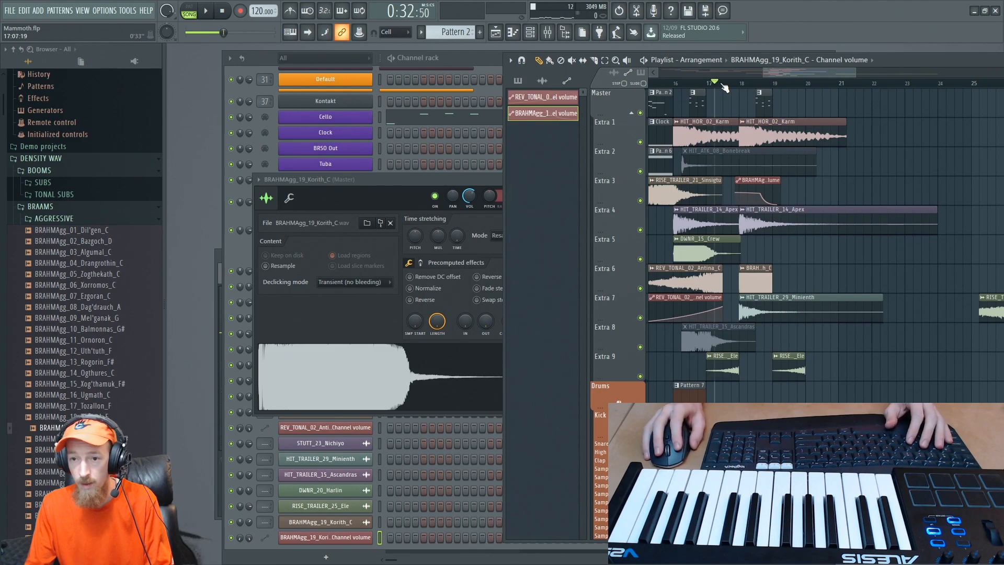
key("space")
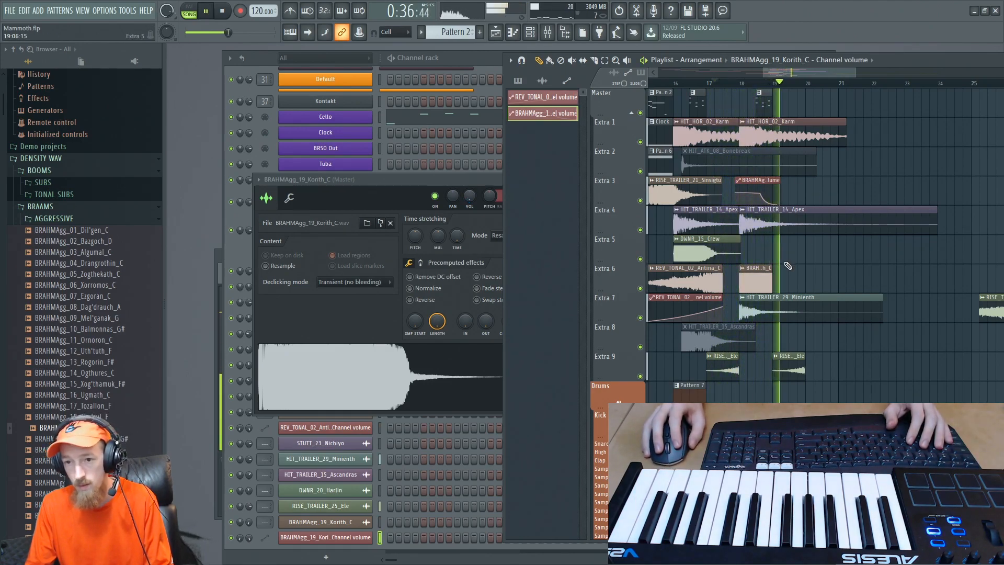
key("space")
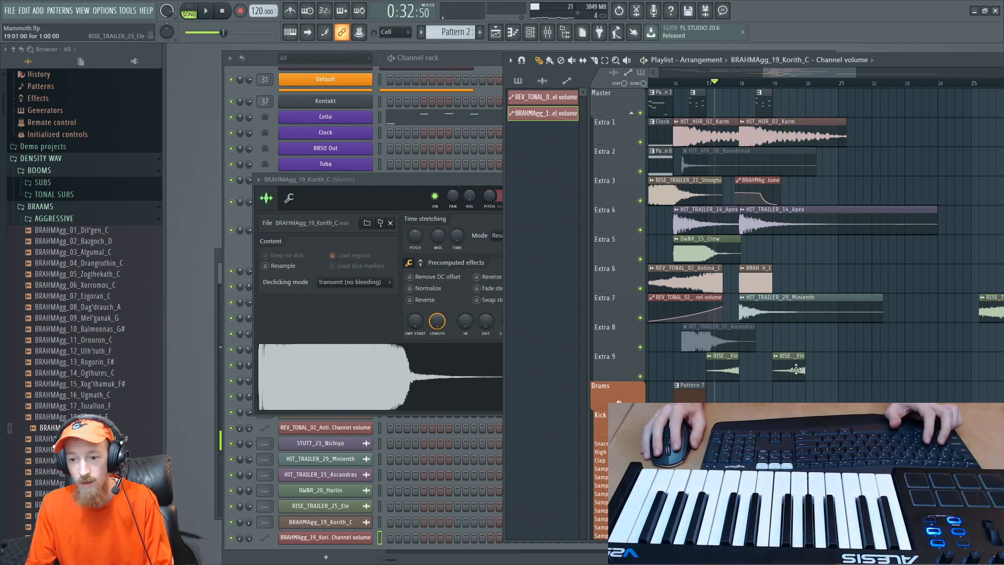
left_click_drag(683, 101, 867, 447)
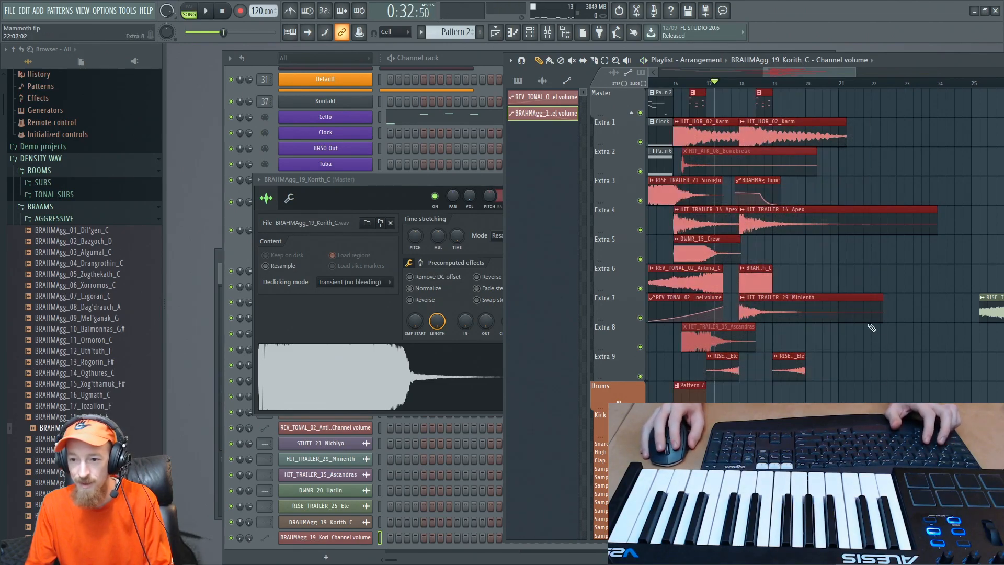
scroll(834, 315, "down", 1)
left_click(809, 240)
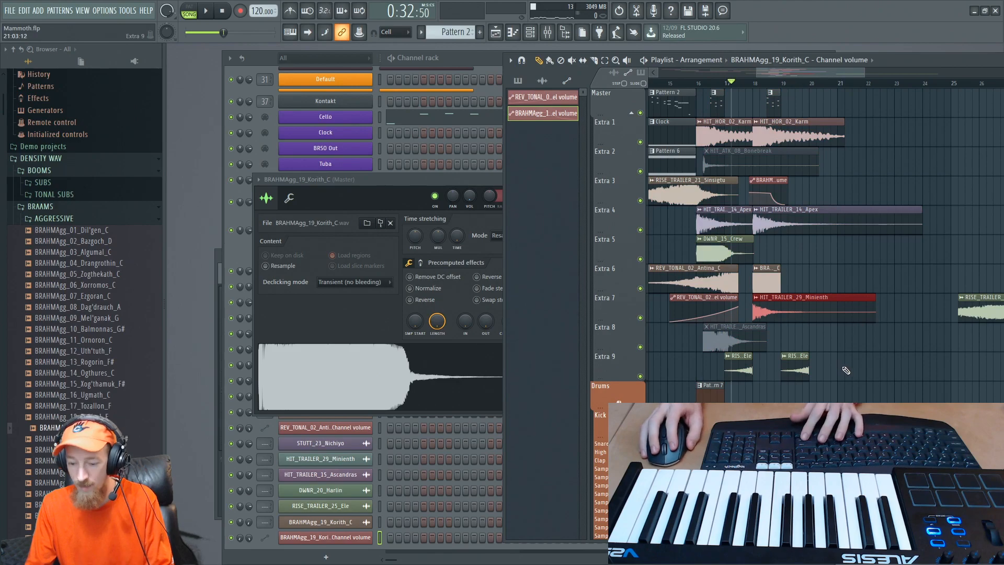
- Cut the tails of the bar 18 HIT_HOR_02_Karm, HIT_TRAILER_14_Apex and HIT_TRAILER_29_Minienth clips so they end at bar 20
left_click_drag(847, 217, 845, 199)
right_click(866, 216)
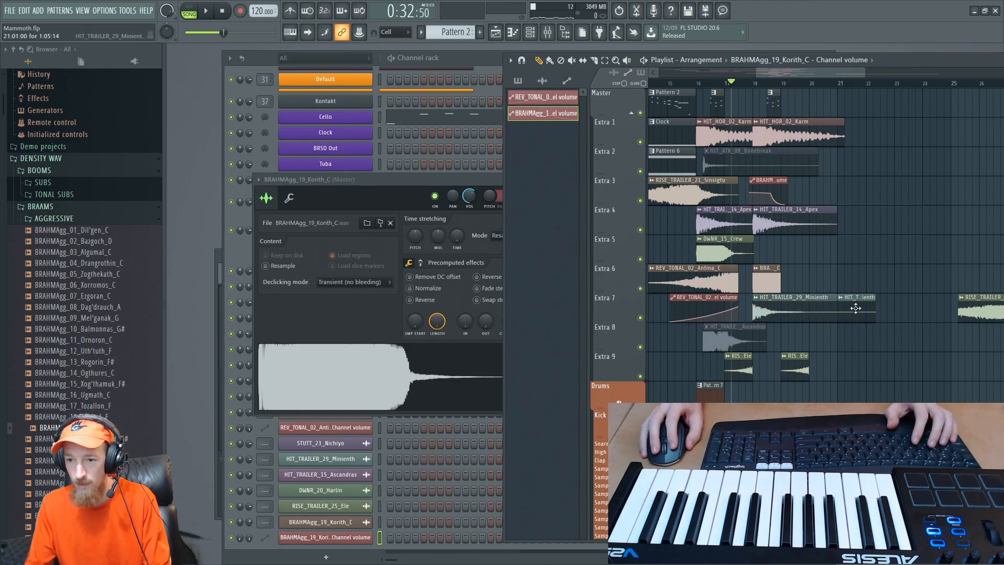
right_click(856, 308)
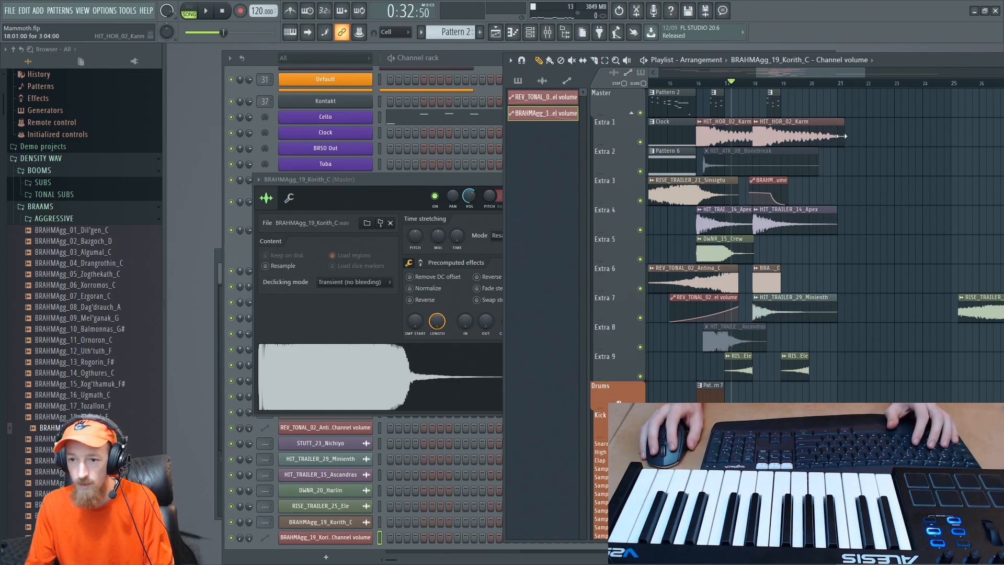
left_click_drag(840, 143, 837, 144)
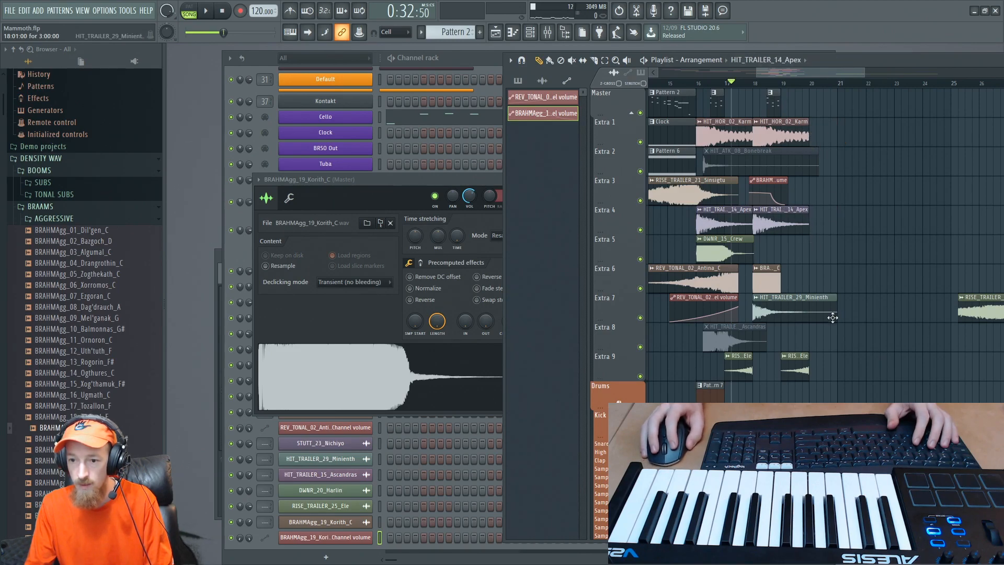
left_click_drag(836, 317, 809, 318)
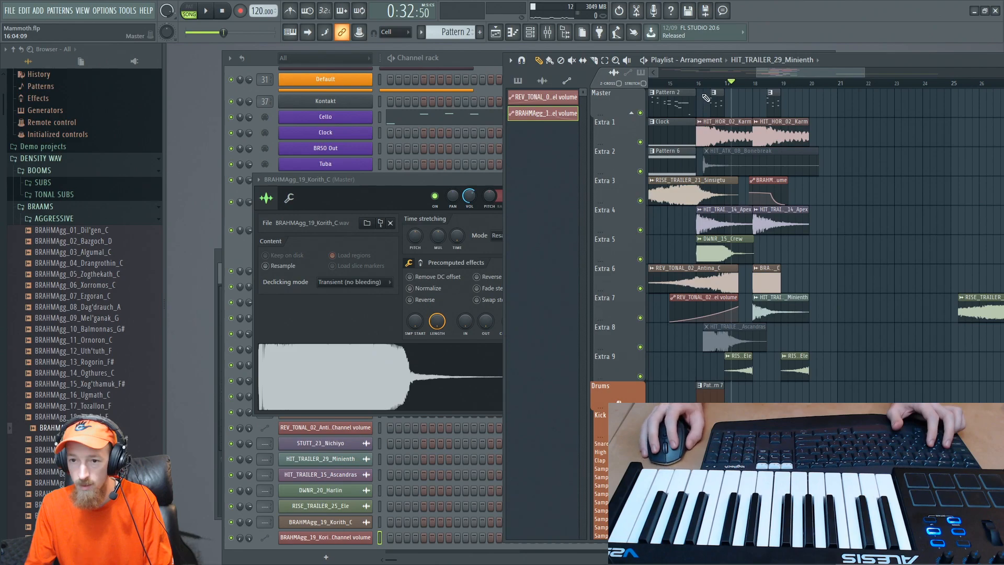
- Duplicate the bar 16 to 20 clips on all tracks to start at bar 20, and delete the copied RISE_TRAILER_21_Sinsigtu clip
left_click_drag(704, 96, 857, 407)
left_click_drag(712, 399, 823, 399)
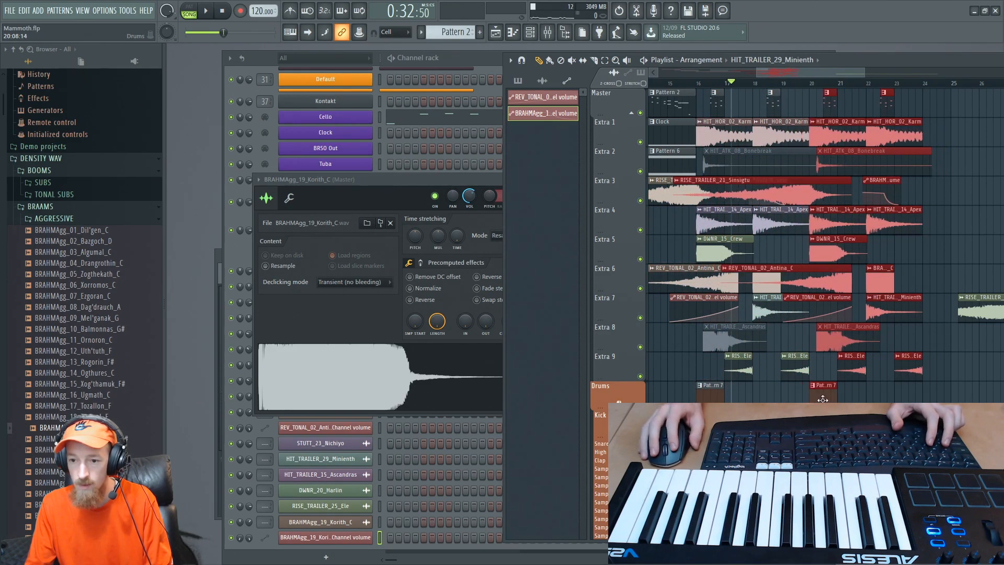
right_click(802, 188)
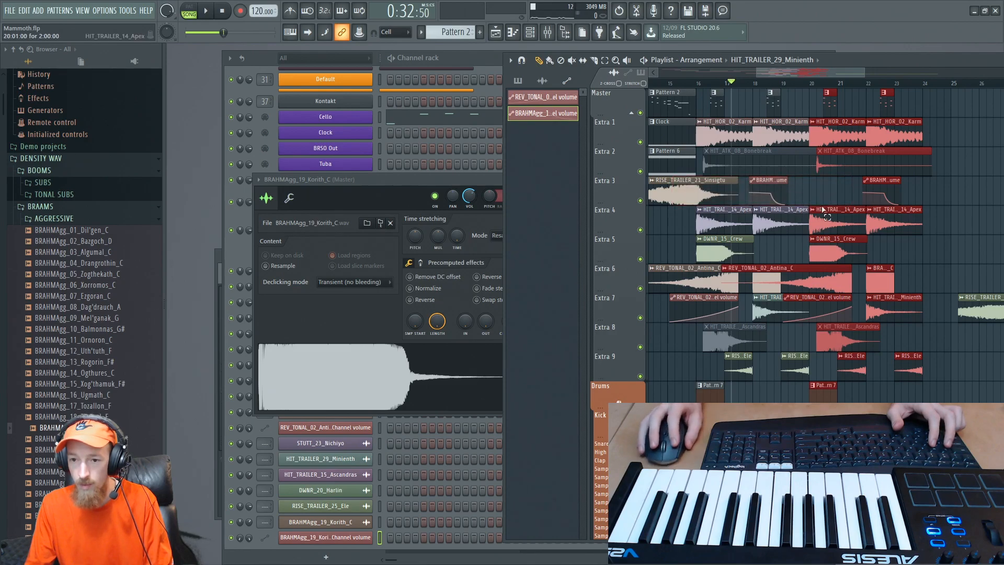
left_click(822, 210, "ctrl")
- Nudge the long RISE_TRAILER_25_Ele clip on Extra 7 slightly later in bar 25
scroll(824, 186, "down", 2)
scroll(837, 209, "right", 5)
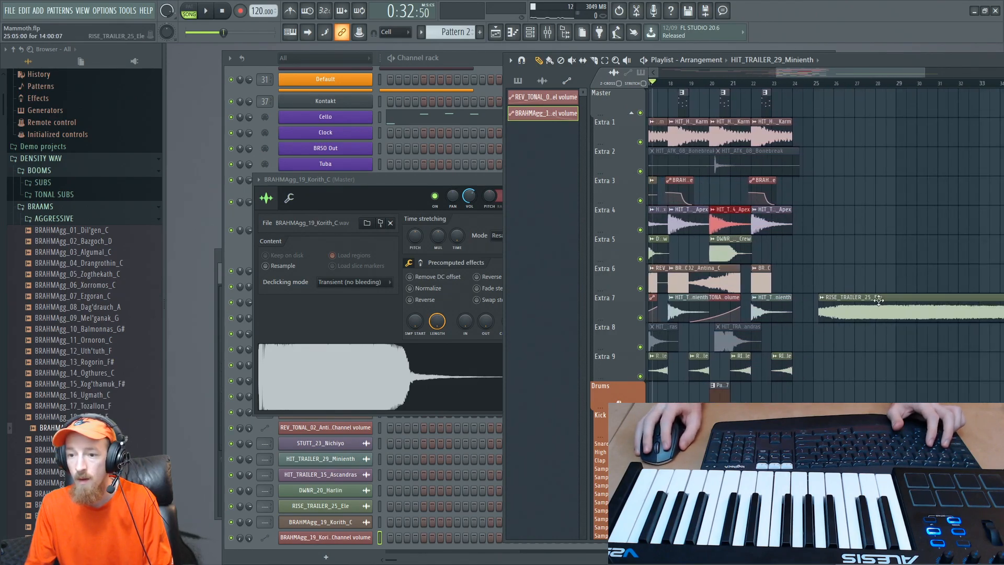
mouse_move(879, 300)
left_mouse_down()
mouse_move(833, 318)
mouse_move(883, 309)
left_mouse_up()
scroll(800, 206, "down", 2)
scroll(784, 151, "left", 1)
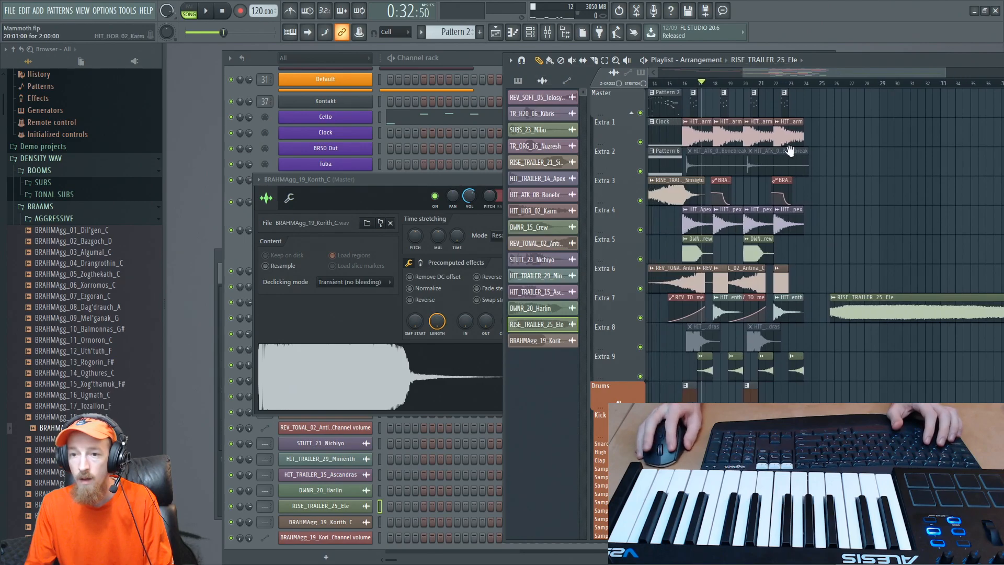
- Play the arrangement from bar 16 to check how the layered hits and braam sound together
scroll(790, 150, "left", 2)
scroll(774, 201, "up", 3)
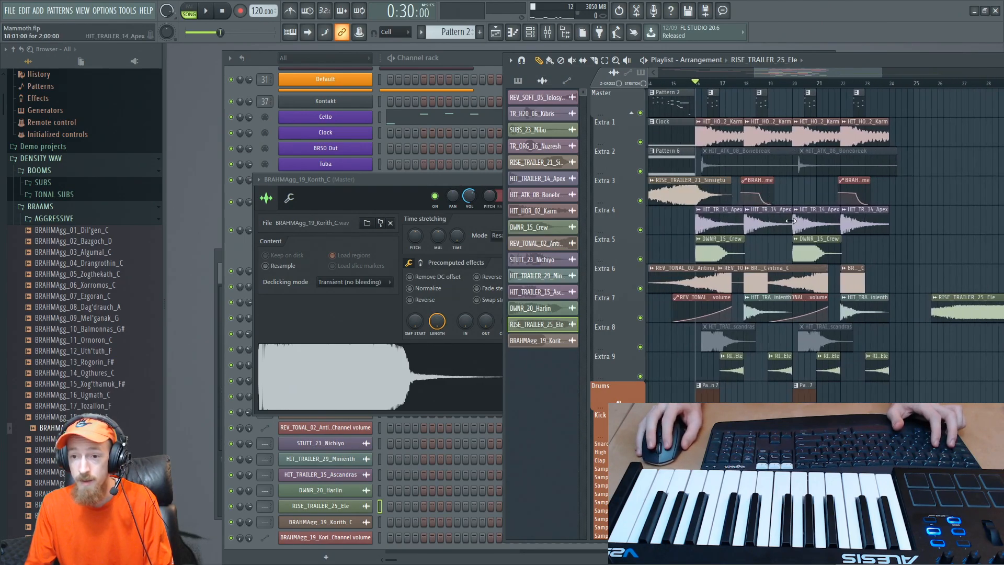
scroll(847, 189, "down", 1)
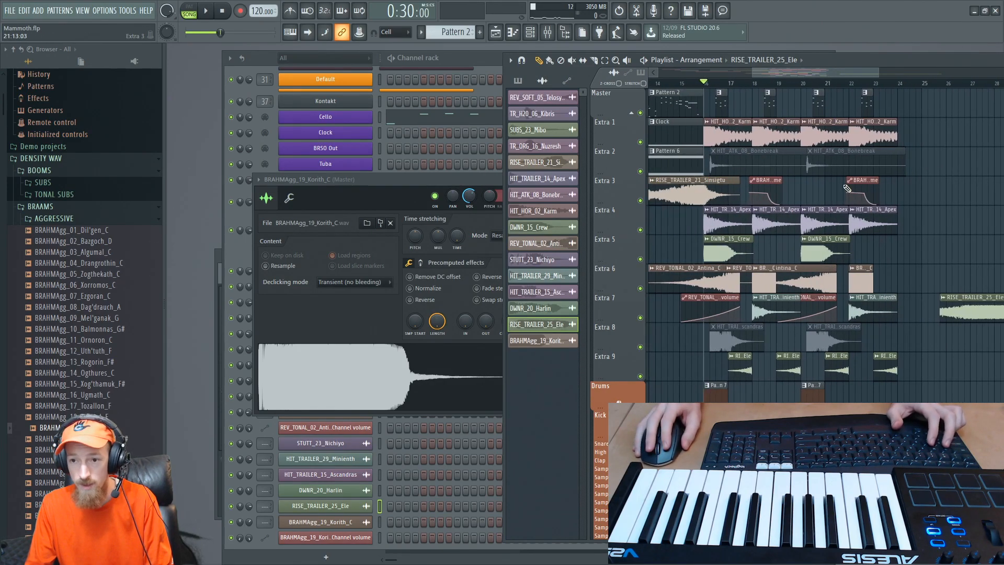
key("space")
scroll(805, 196, "up", 1)
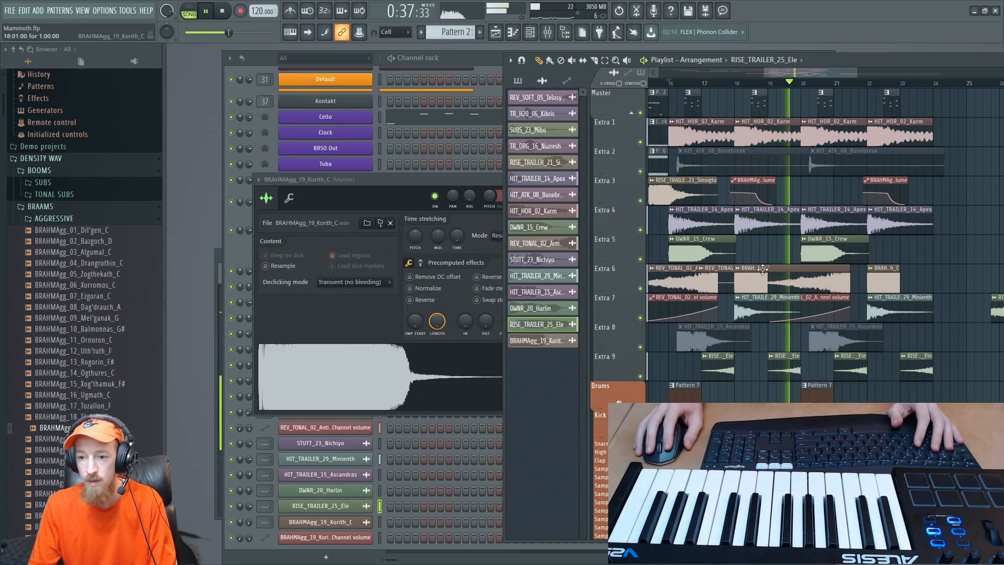
key("space")
- Adjust the curve tension of the final drop in the BRAHMAgg_19_Korith_C volume automation, and replay it from bar 16
scroll(774, 272, "up", 3, "ctrl")
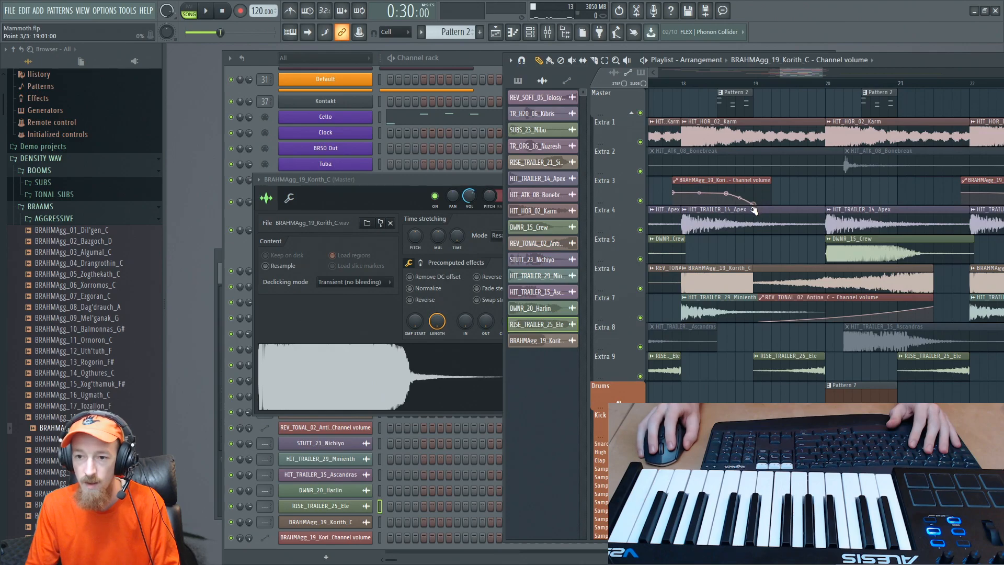
scroll(742, 200, "up", 4)
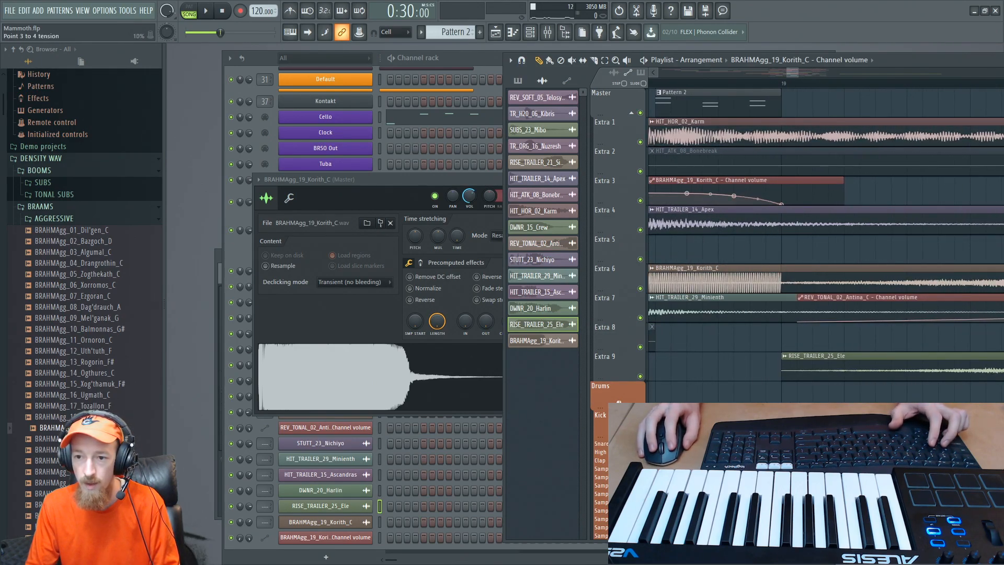
key("space")
scroll(780, 196, "down", 4)
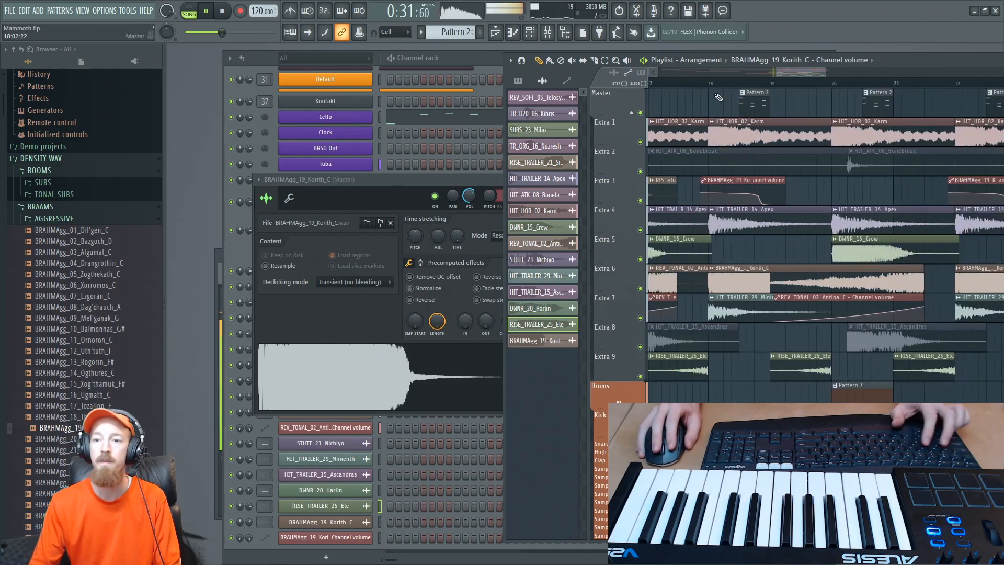
scroll(758, 168, "down", 3)
scroll(759, 168, "down", 1)
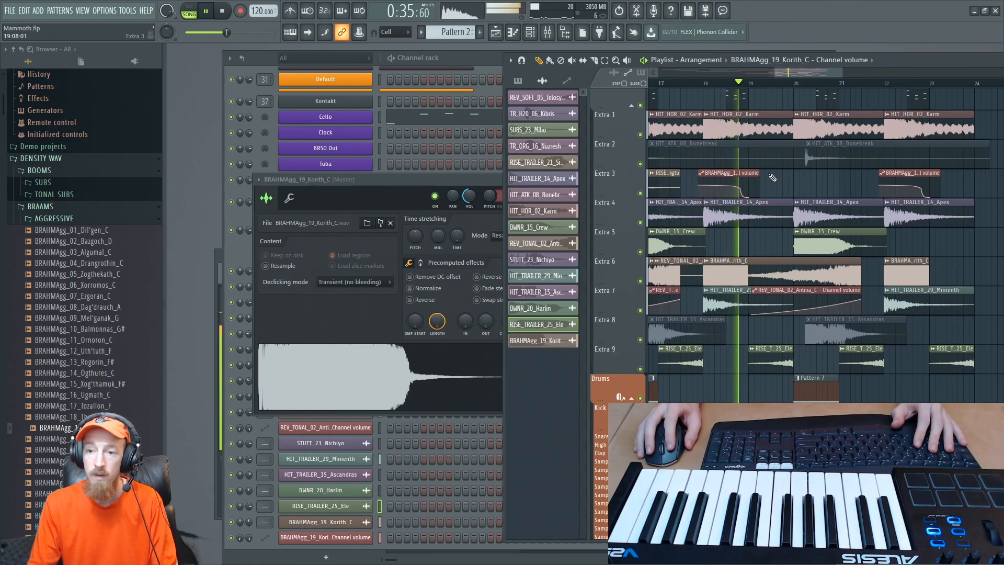
key("space")
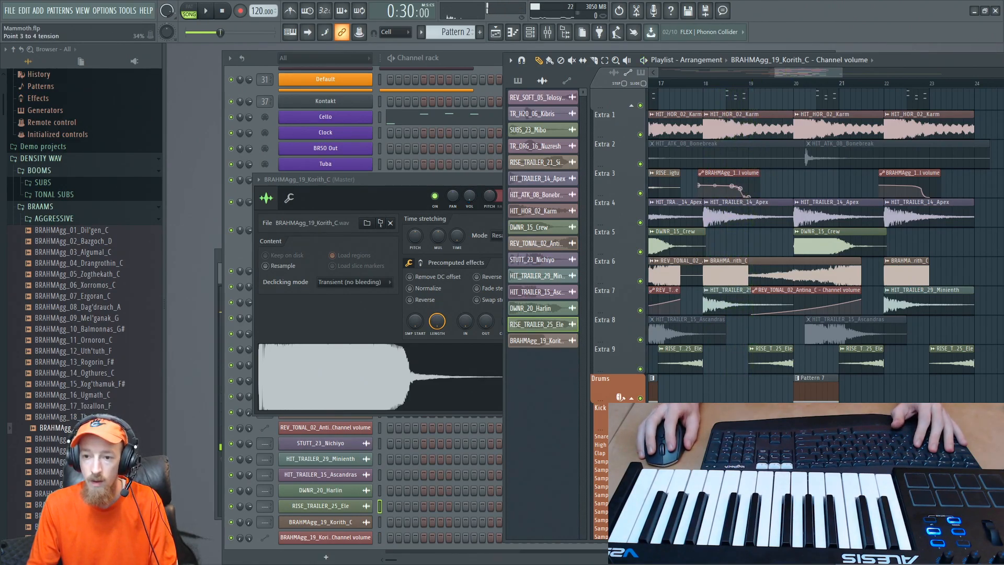
key("space")
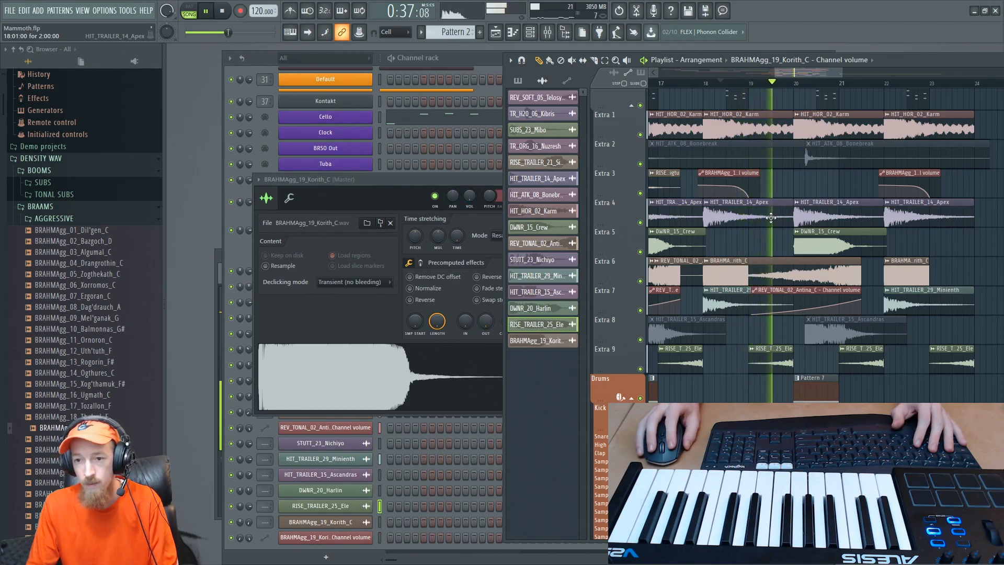
key("space")
- Browse the DARK braams folder and audition samples including BHMDARK_14_Adriern_G# and BHMDARK_15_Alaelig_B
scroll(62, 225, "up", 2)
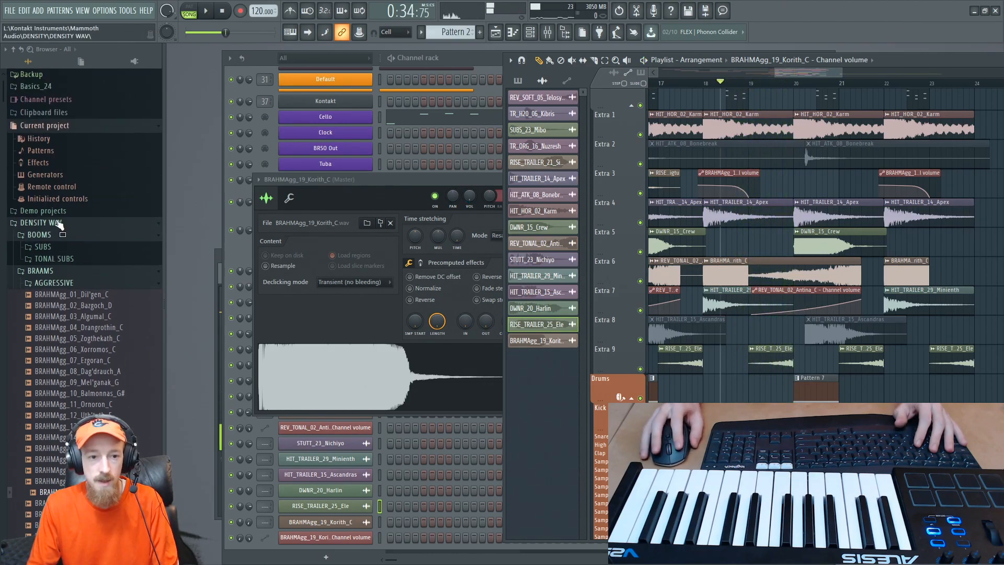
scroll(72, 209, "down", 2)
left_click(89, 218)
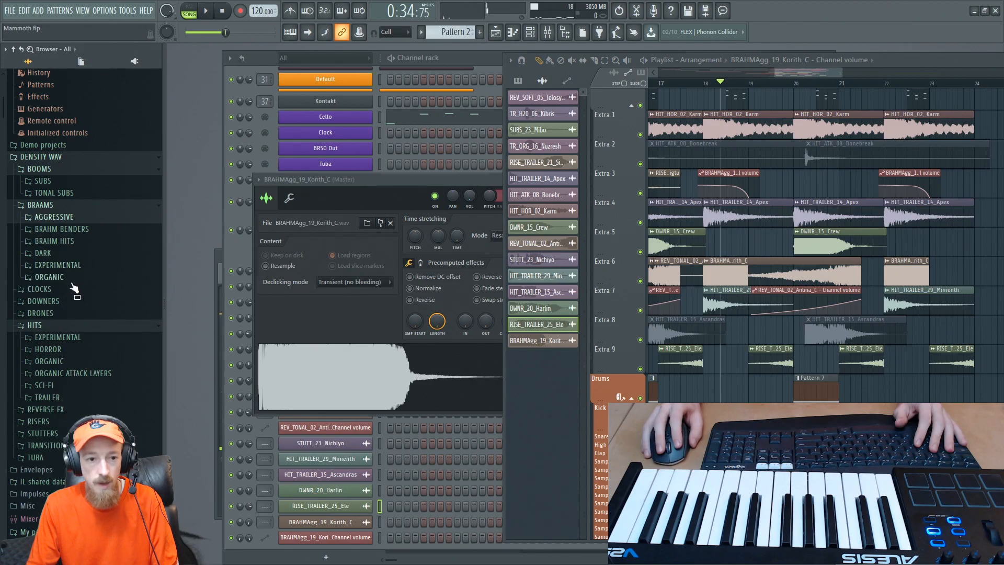
left_click(95, 253)
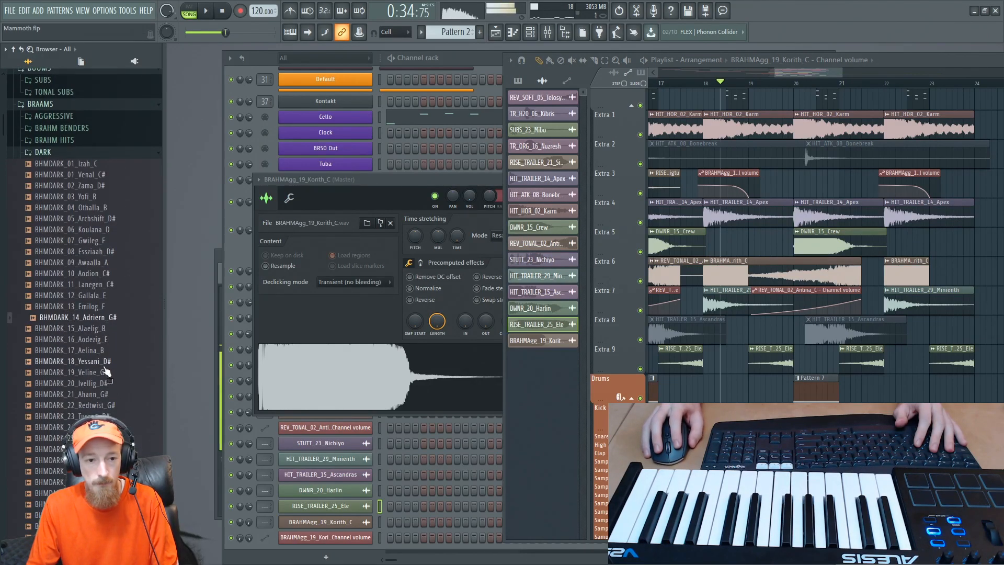
left_click(95, 350)
left_click(94, 329)
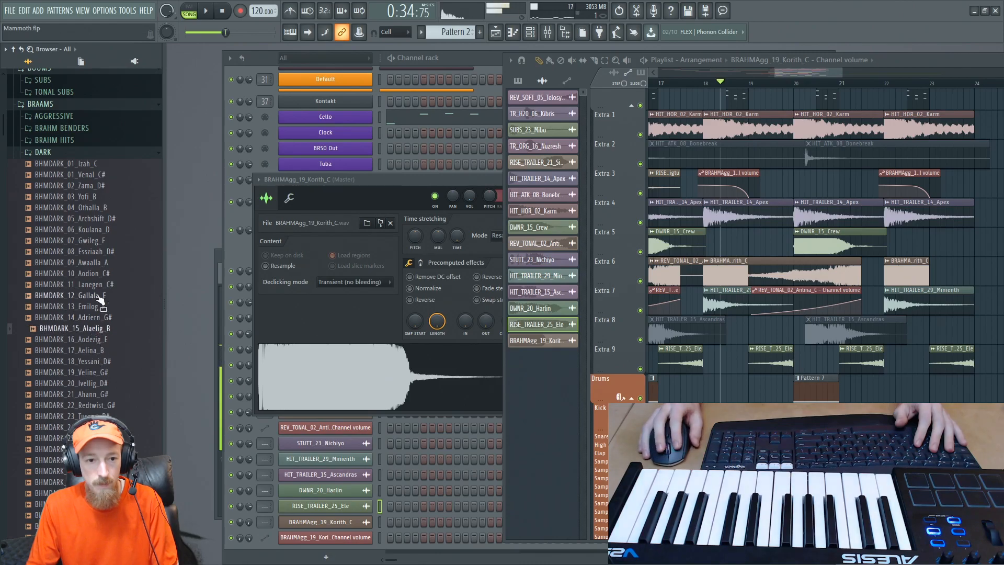
scroll(102, 272, "down", 2)
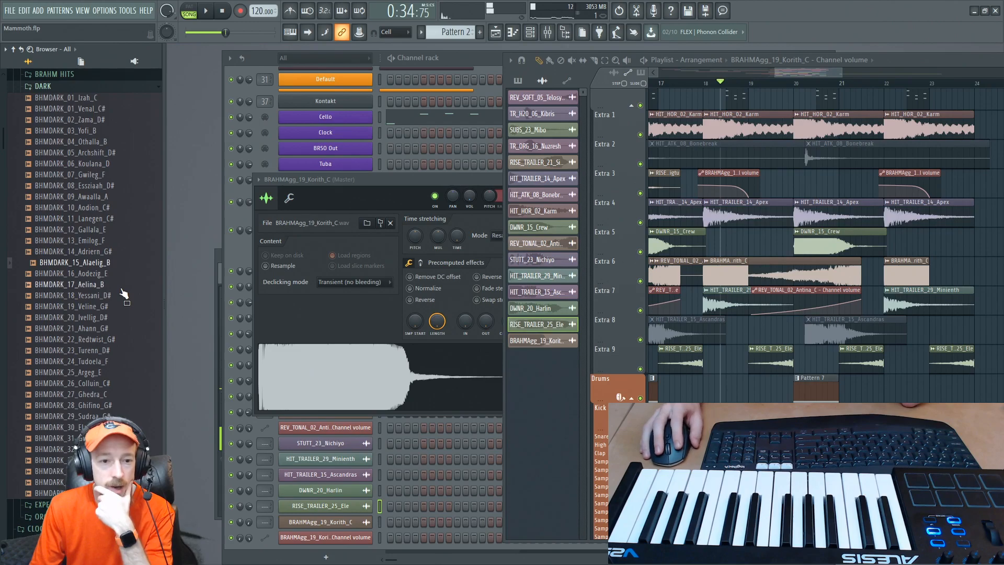
- Preview BHMDARK_02_Zama_D# and place it on Extra 3 in the second half of bar 19
left_click(97, 119)
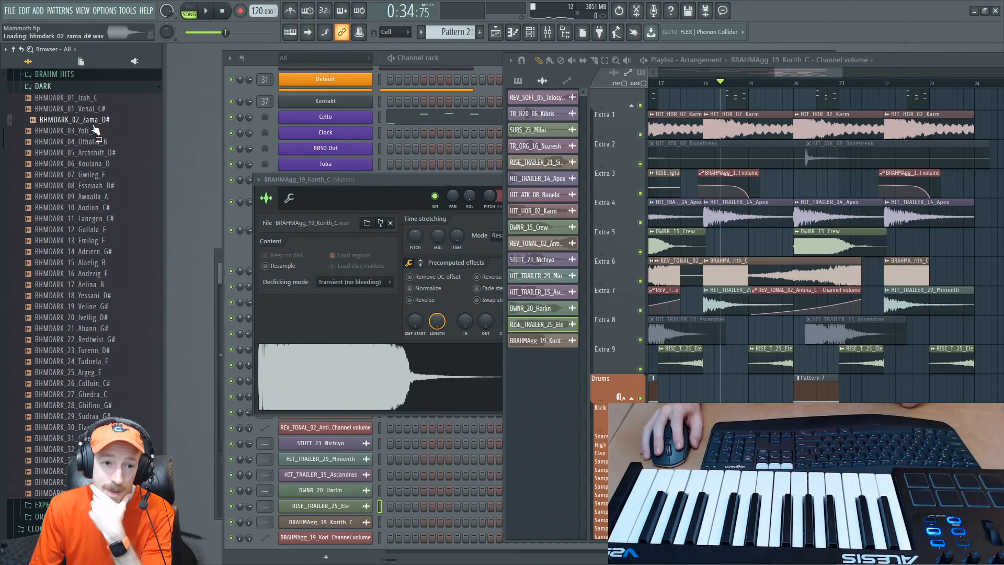
left_click_drag(81, 120, 801, 187)
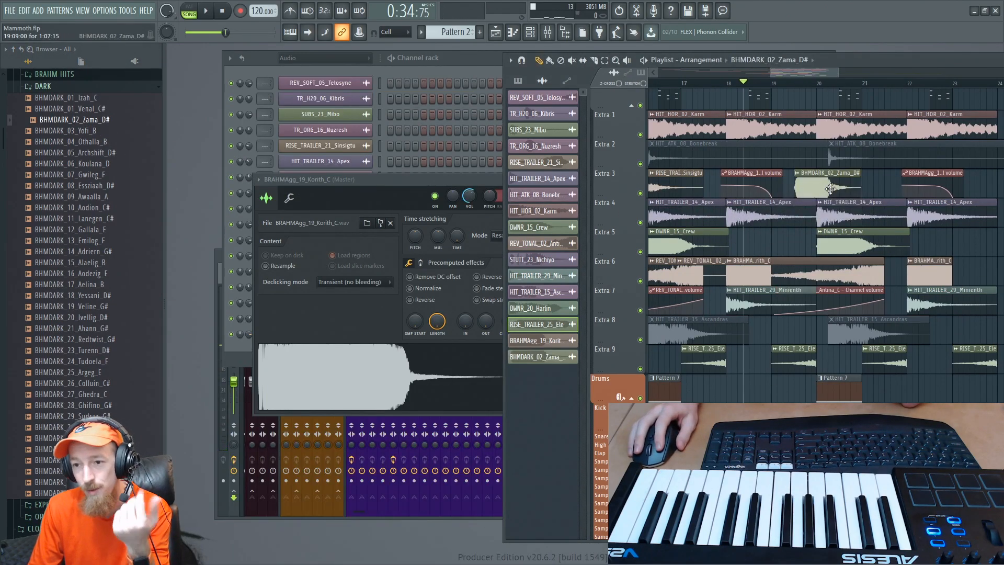
scroll(789, 241, "up", 2)
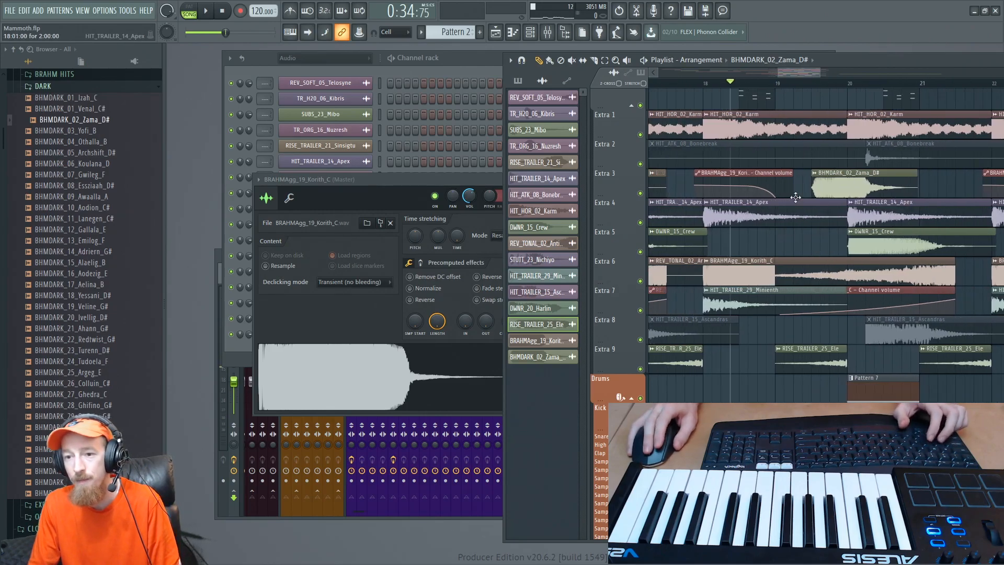
left_click_drag(777, 304, 716, 313)
right_click(842, 223)
left_click(831, 192)
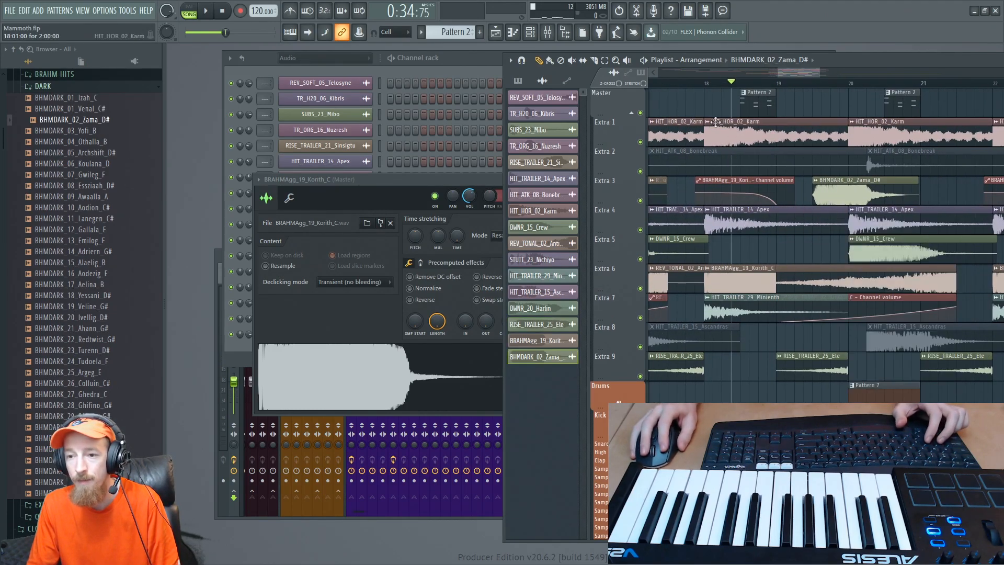
- Play from bar 18 and move the BHMDARK_02_Zama_D# clip earlier to start at 19:05:00
left_click(711, 84)
key("space")
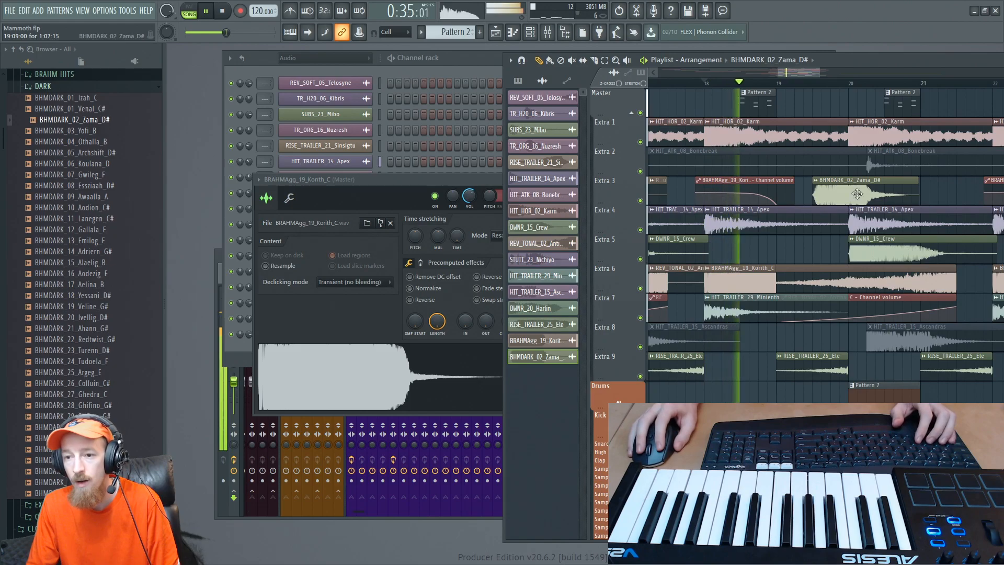
left_click_drag(840, 194, 822, 192)
key("space")
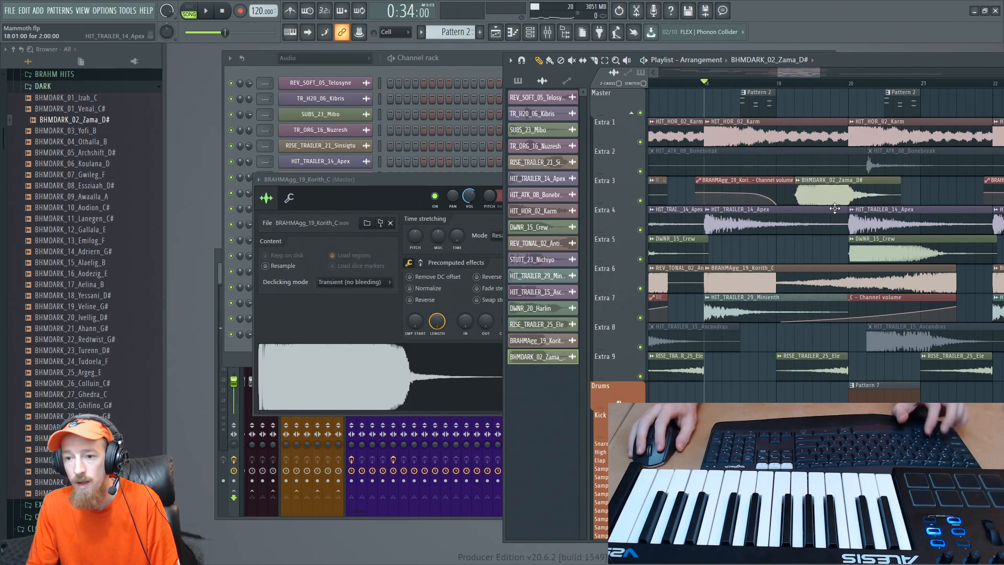
- Create a channel volume automation clip for BHMDARK_02_Zama_D# spanning 19:03:00 to just after bar 20, and clear the time selection
left_click_drag(793, 86, 866, 85)
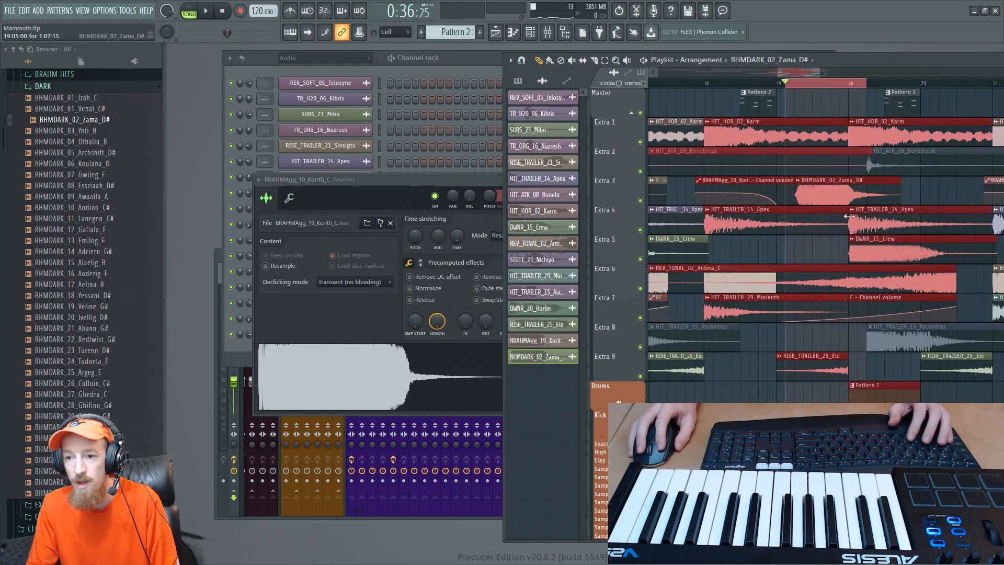
left_click(429, 189)
double_click(837, 194)
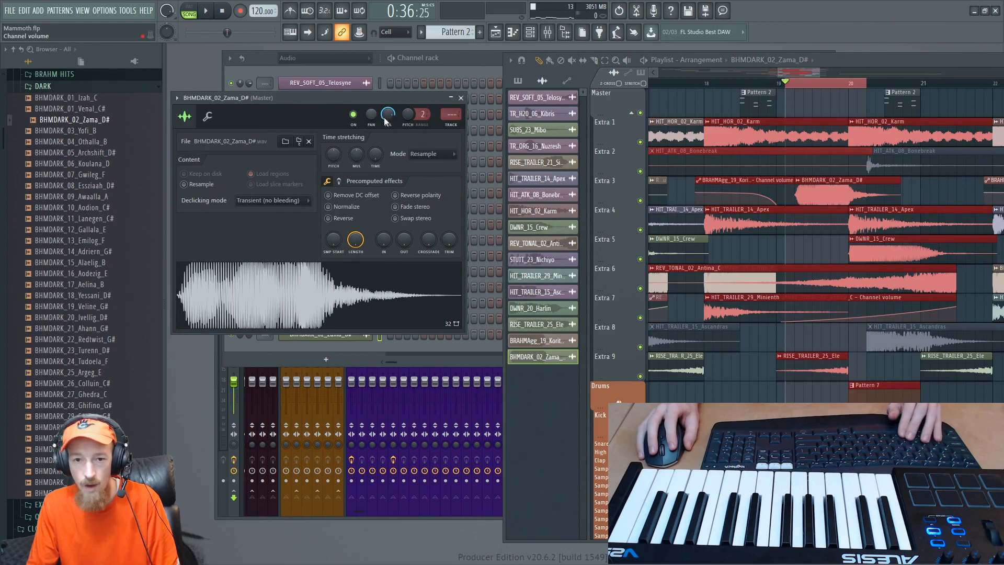
right_click(388, 115)
left_click(419, 184)
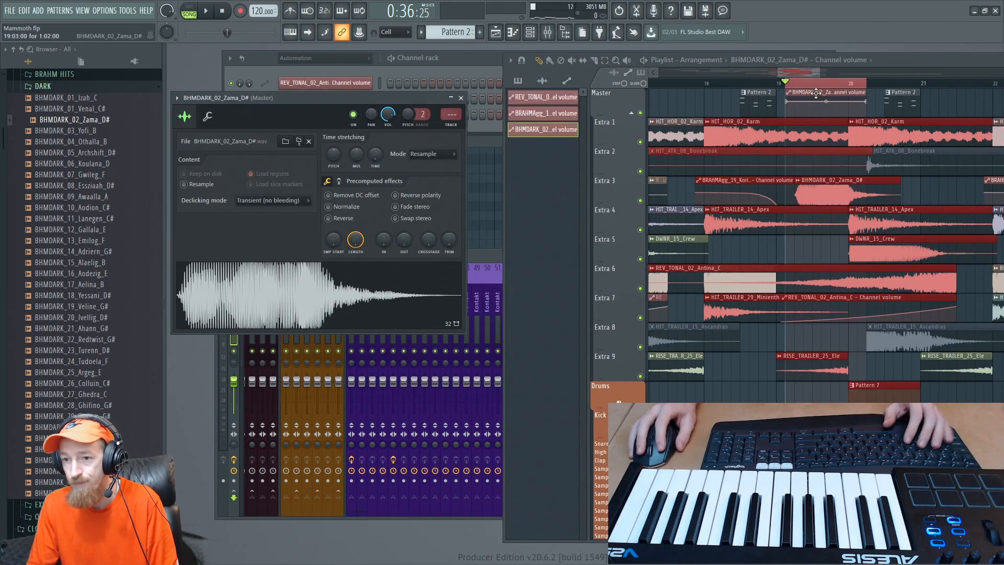
key("ctrl+d")
- Shape the BHMDARK_02_Zama_D# volume automation to fade in and dip slightly before its end, and play it back
scroll(795, 120, "up", 3)
left_click_drag(782, 101, 791, 121)
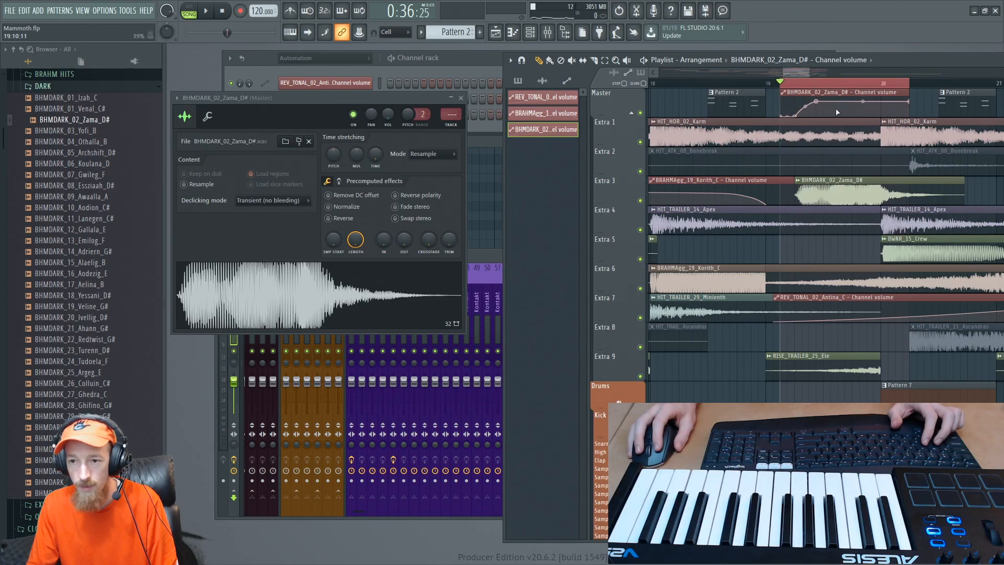
left_click_drag(872, 115, 879, 114)
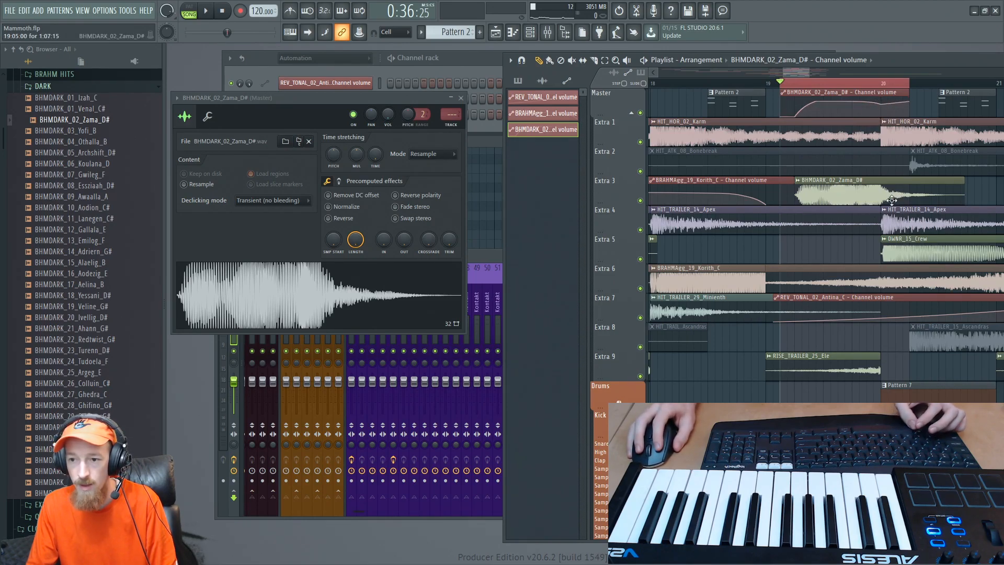
left_click_drag(896, 201, 893, 203)
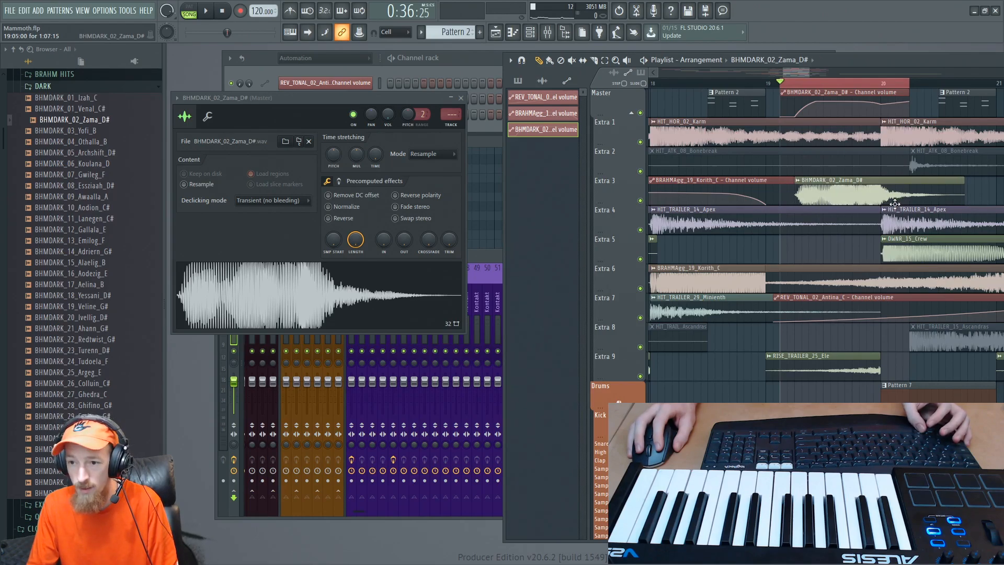
left_click(856, 183)
scroll(857, 183, "down", 3)
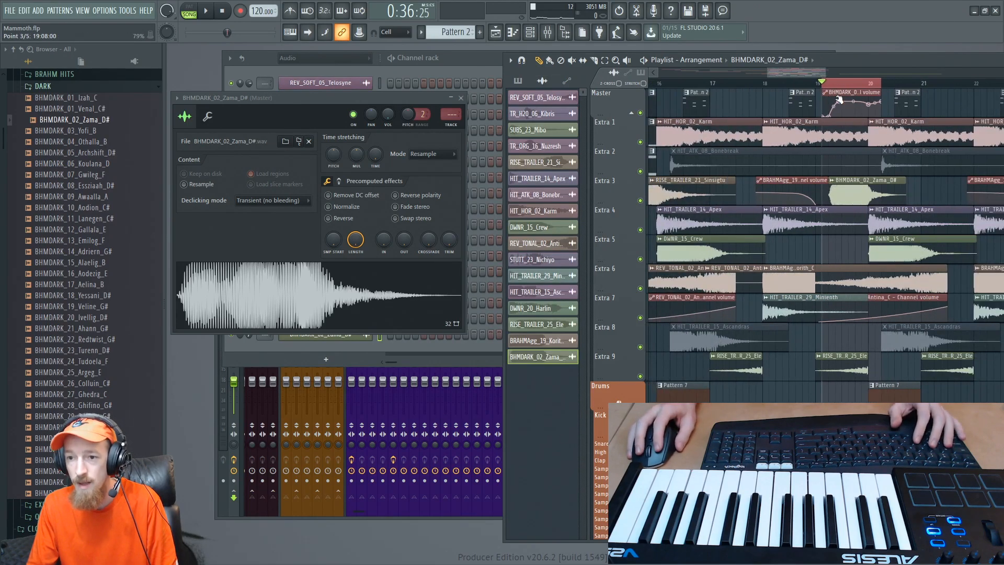
key("space")
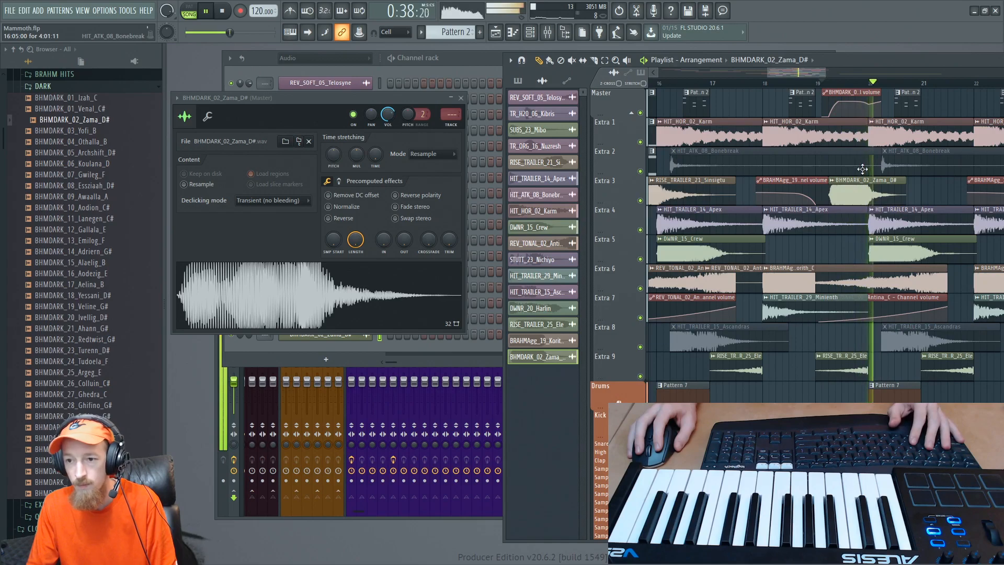
key("space")
- Set the BHMDARK_02_Zama_D# volume level adjustment to about 86% while listening, and close its channel settings
left_click(207, 117)
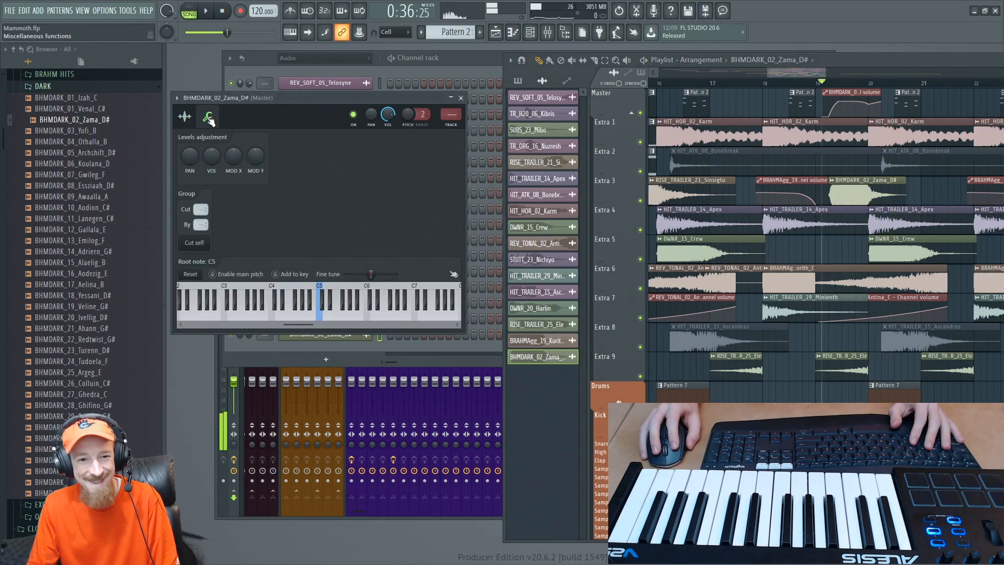
right_click(234, 166)
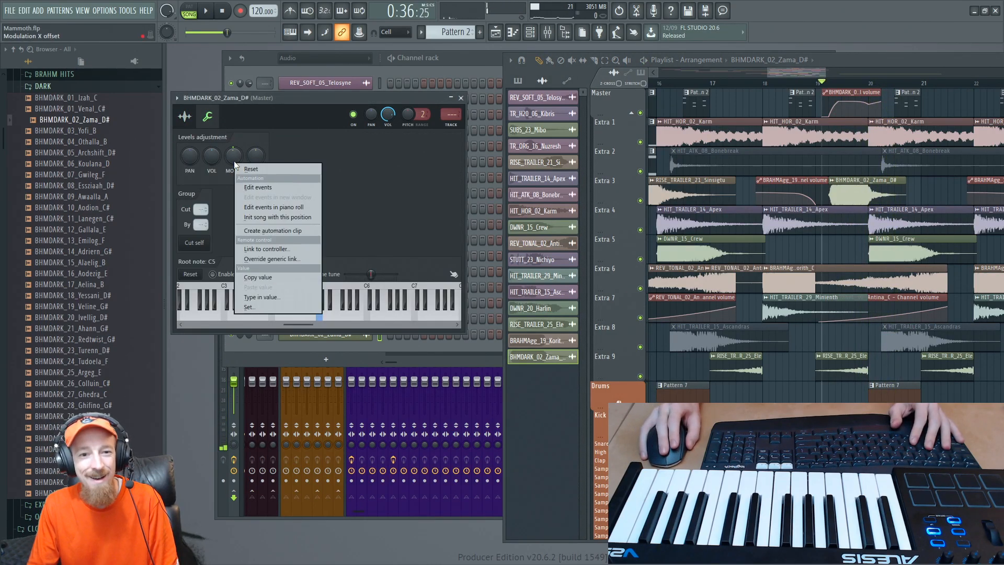
left_click(235, 163)
key("space")
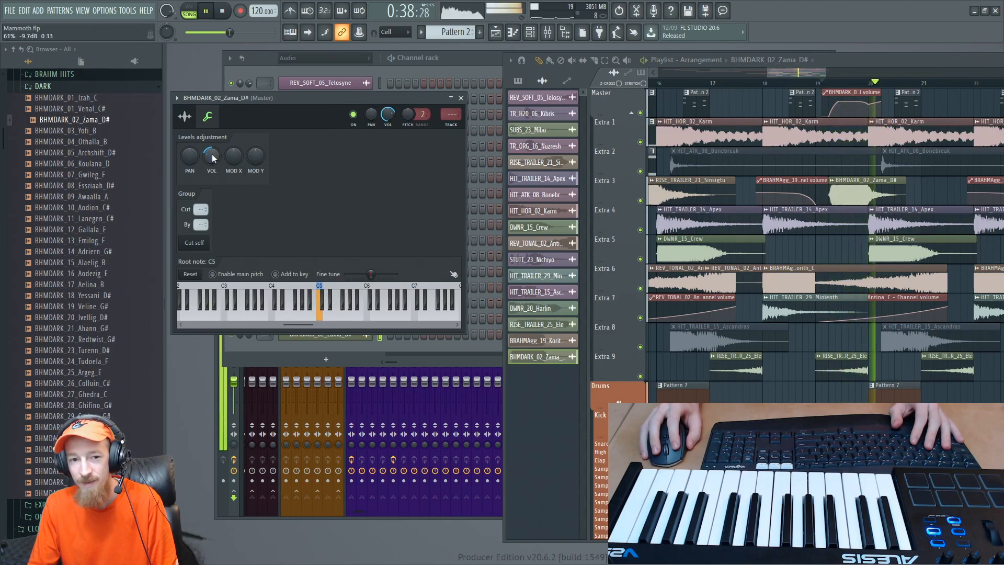
key("space")
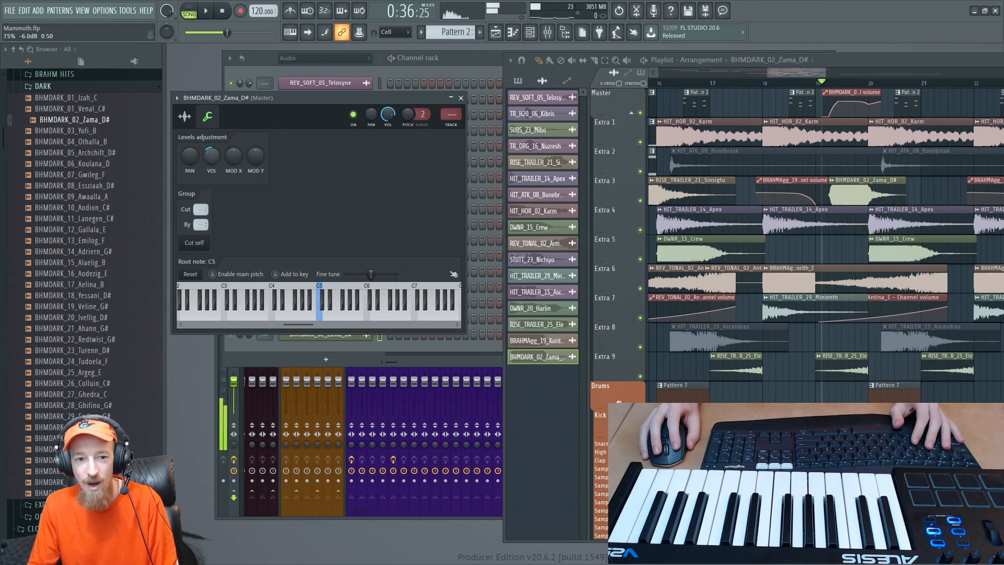
key("space")
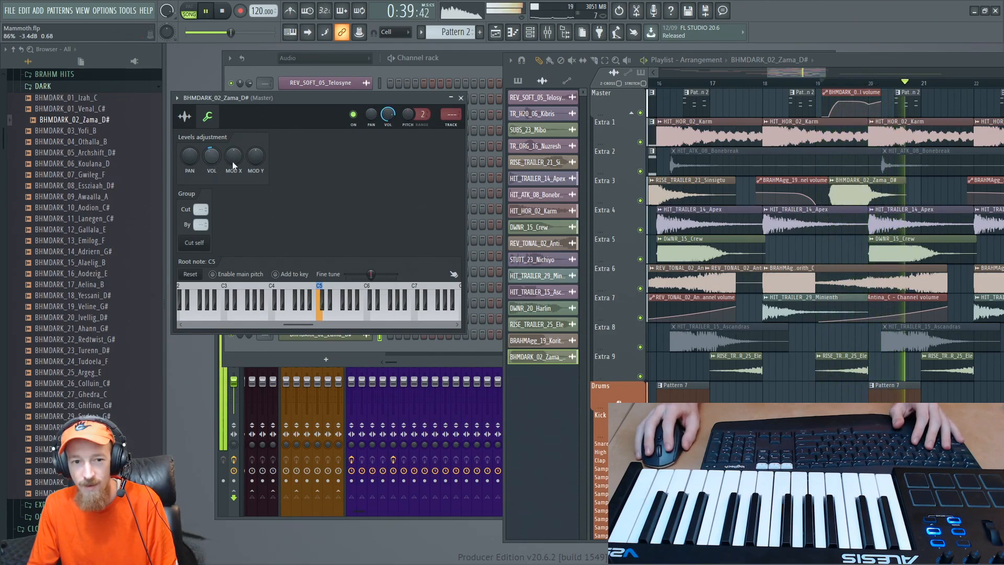
left_click(462, 97)
key("space")
- Play the whole layered section from bar 16 with the new dark braam in place
left_click(766, 83)
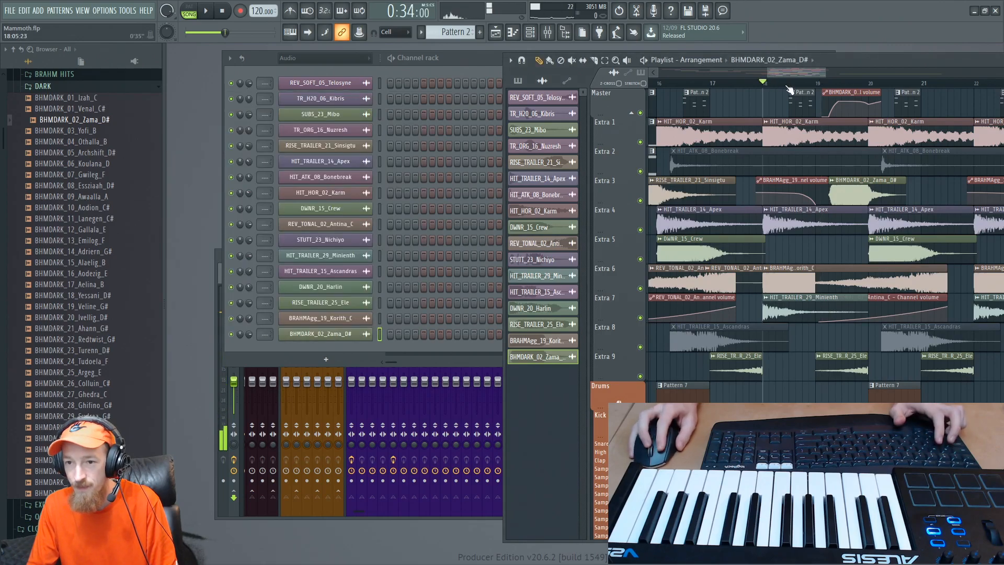
scroll(766, 87, "down", 4)
left_click(706, 83)
key("space")
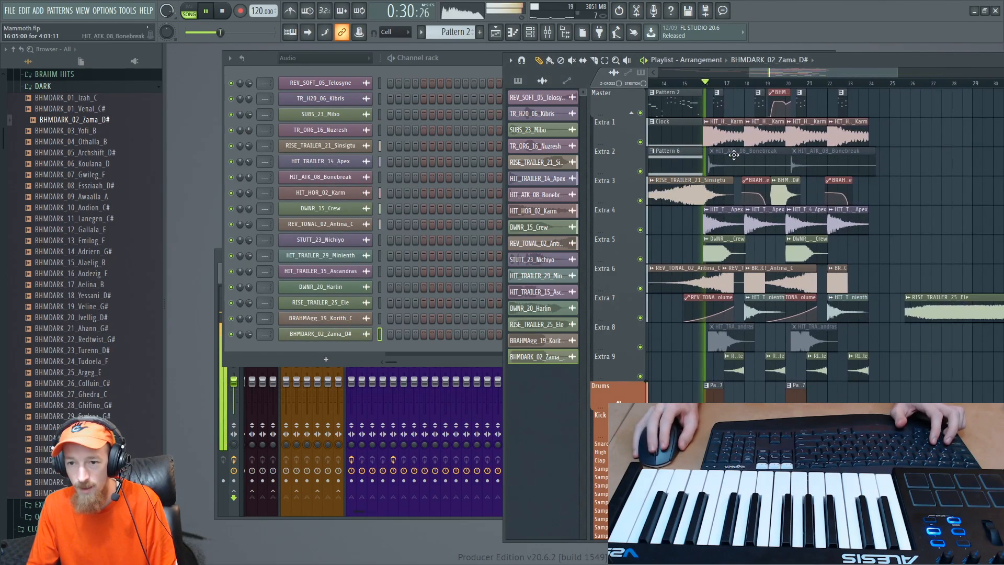
- Stop playback and set the RISE_TRAILER_25_Ele channel's volume level adjustment to 124%, closing its settings when done
scroll(776, 184, "up", 2)
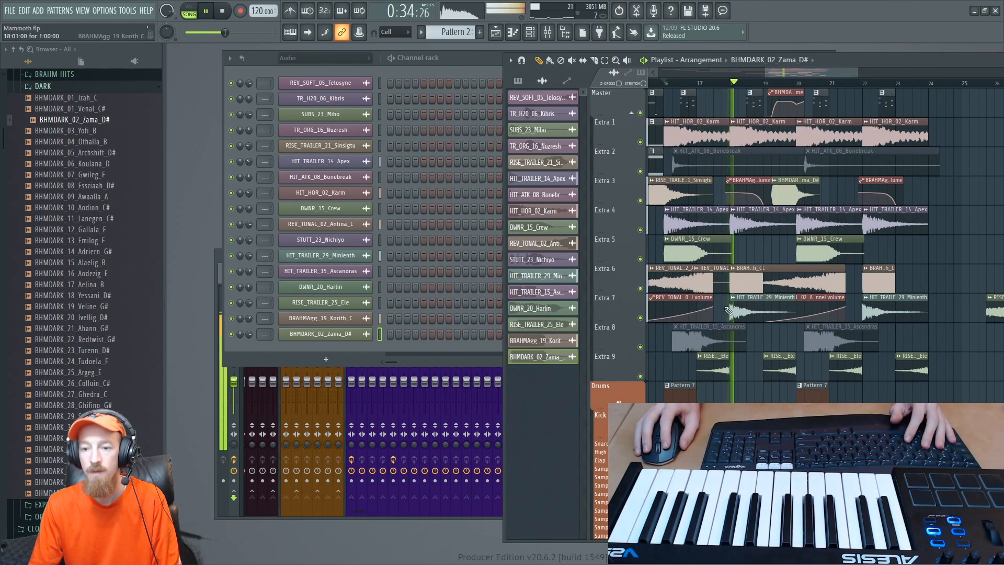
key("space")
double_click(718, 377)
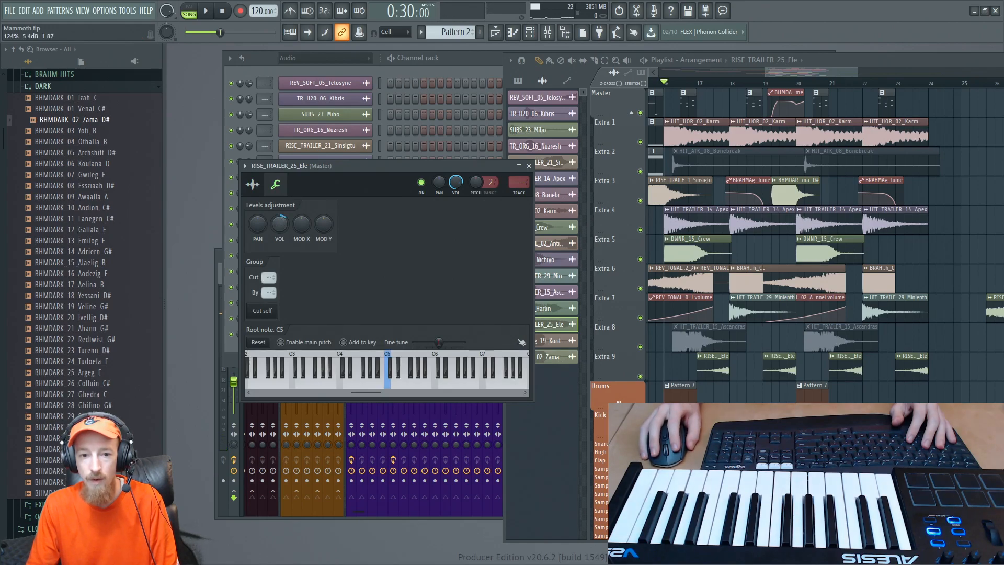
left_click(526, 160)
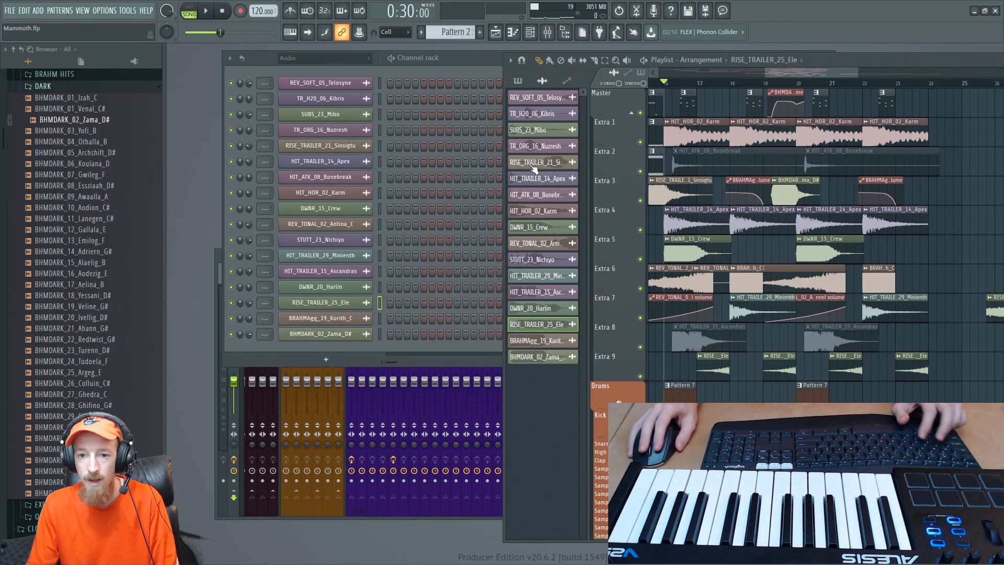
- Play the layered section from bar 16 to bar 24 with the louder RISE_TRAILER_25_Ele risers
key("space")
scroll(825, 253, "down", 3)
scroll(835, 209, "up", 3)
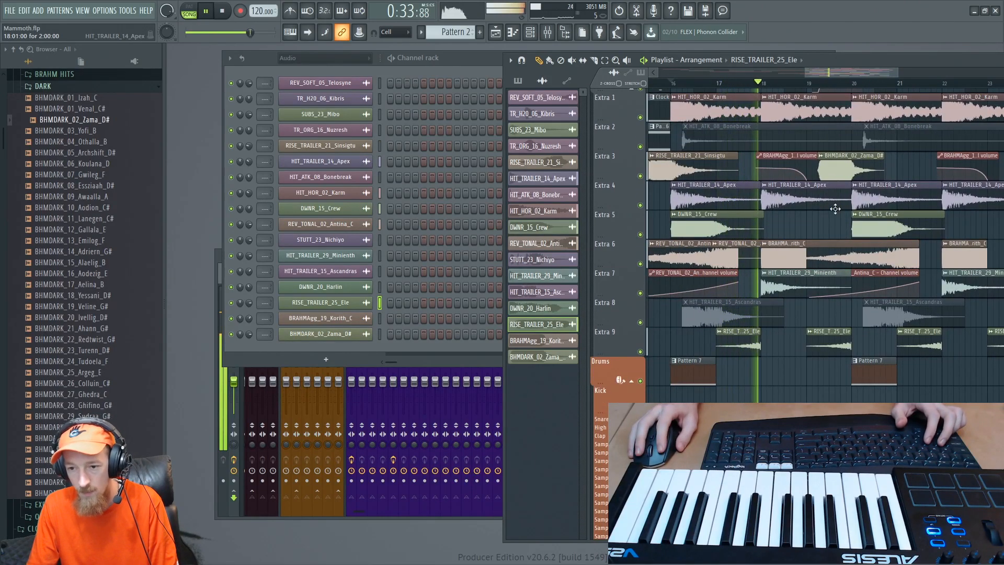
scroll(835, 208, "down", 1)
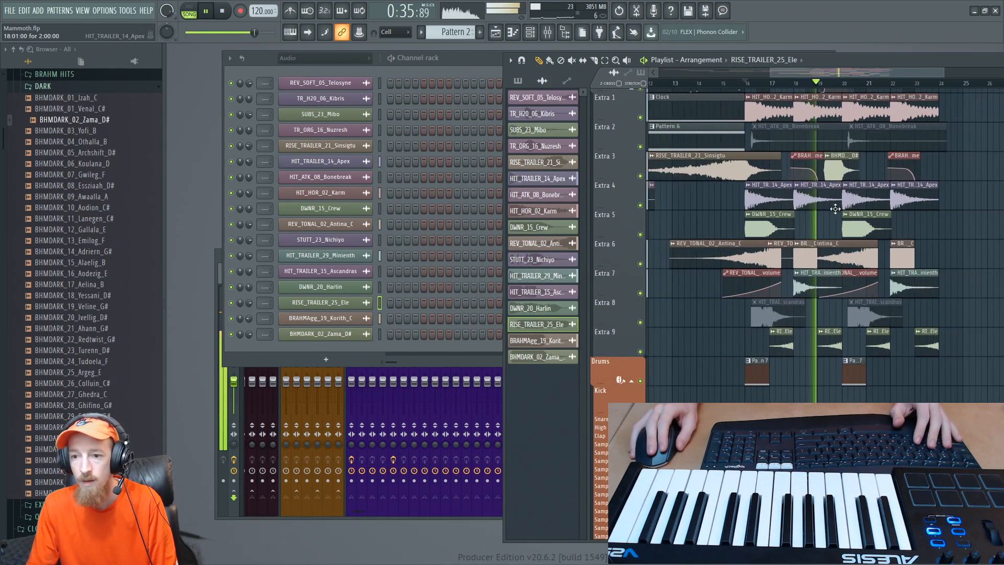
scroll(835, 209, "down", 2)
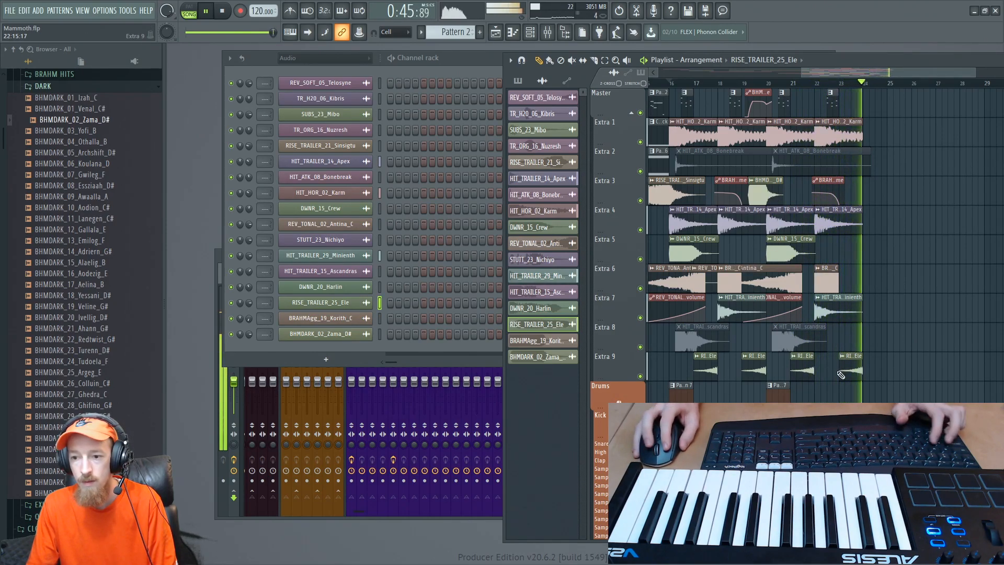
key("space")
- Select the time from bar 23 to 24, make the last RISE_TRAILER_25_Ele clip unique, and set its stretching mode to Stretch
scroll(812, 365, "up", 4)
left_click(812, 365)
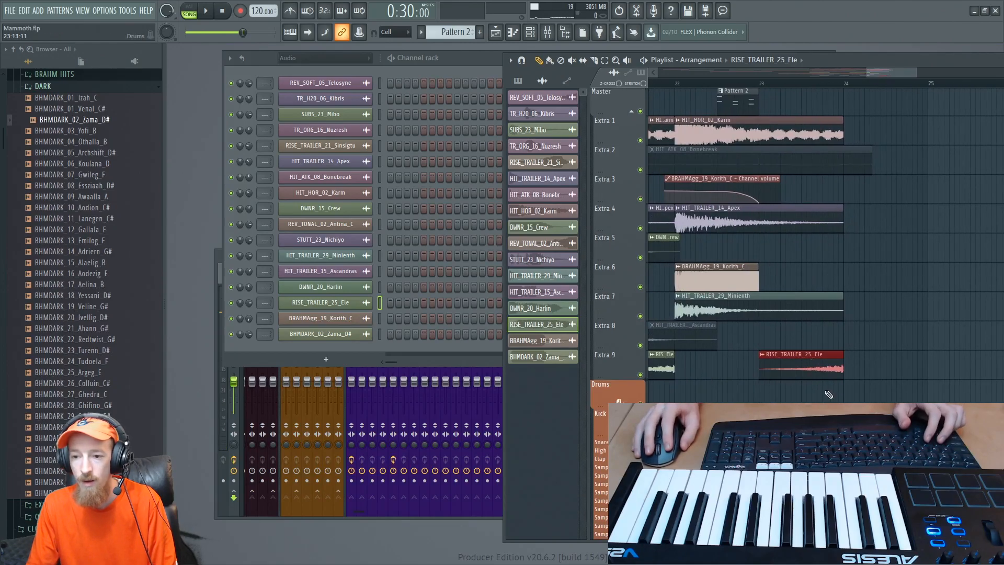
left_click_drag(765, 89, 846, 109)
double_click(814, 372)
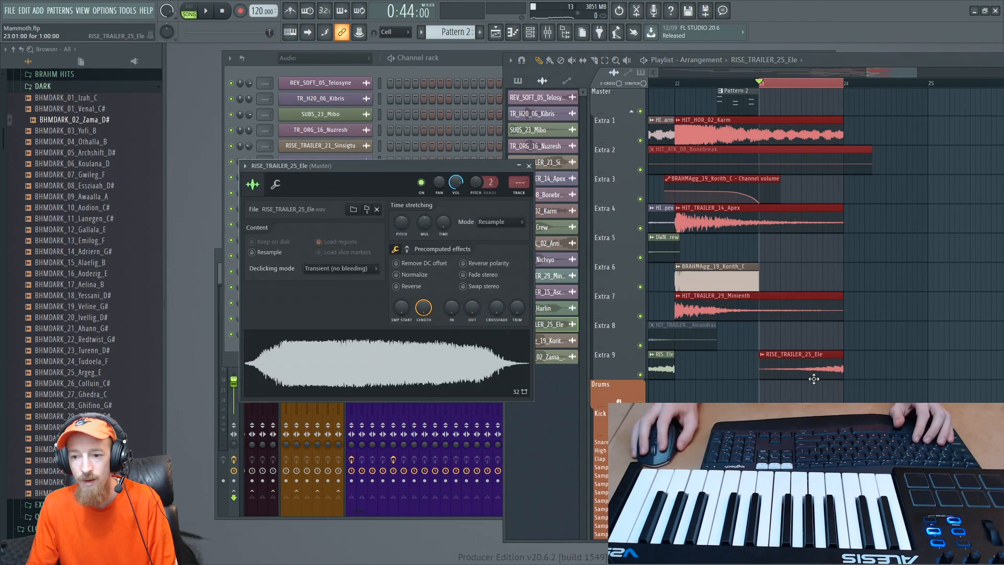
left_click(528, 166)
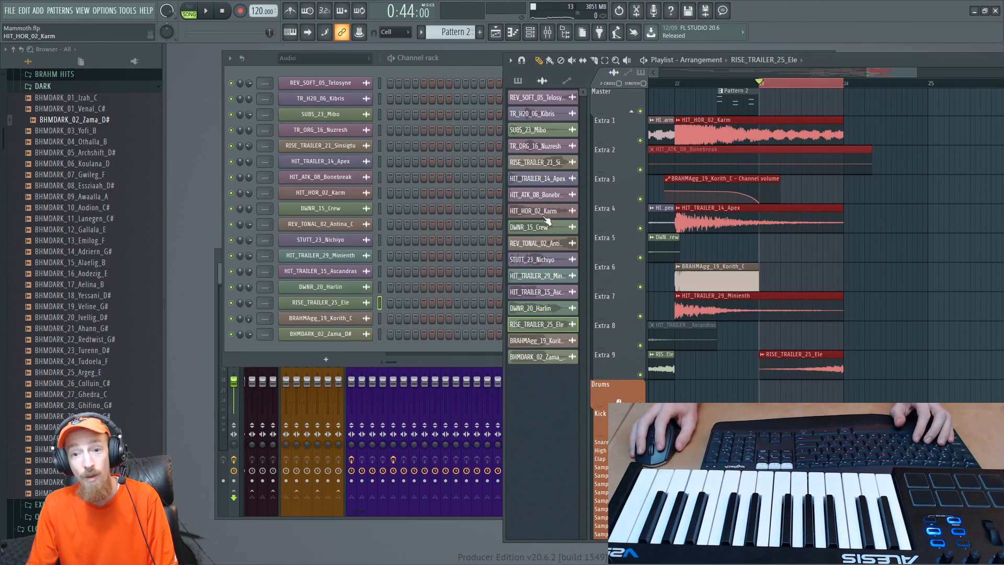
left_click(762, 355)
left_click(793, 358)
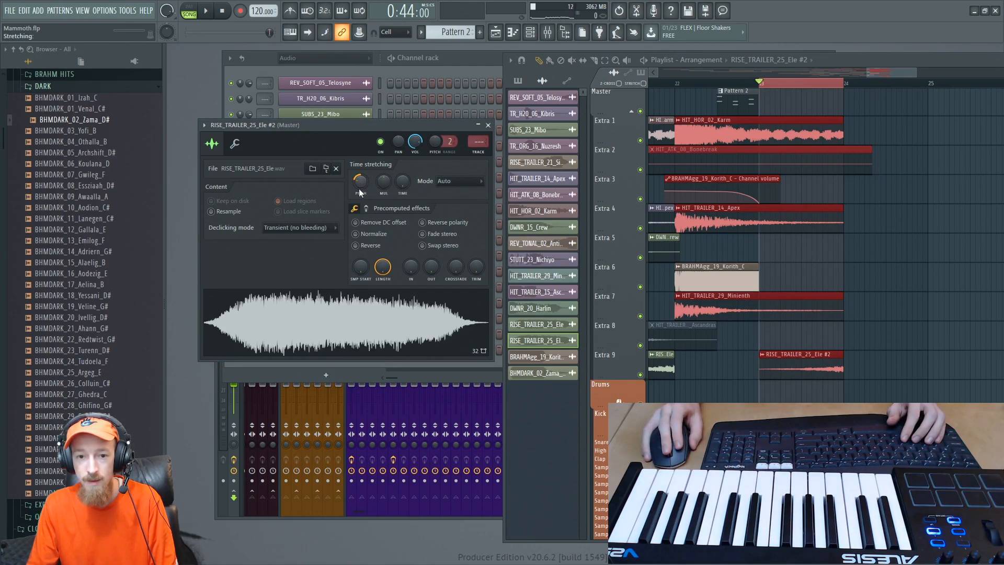
left_click(456, 183)
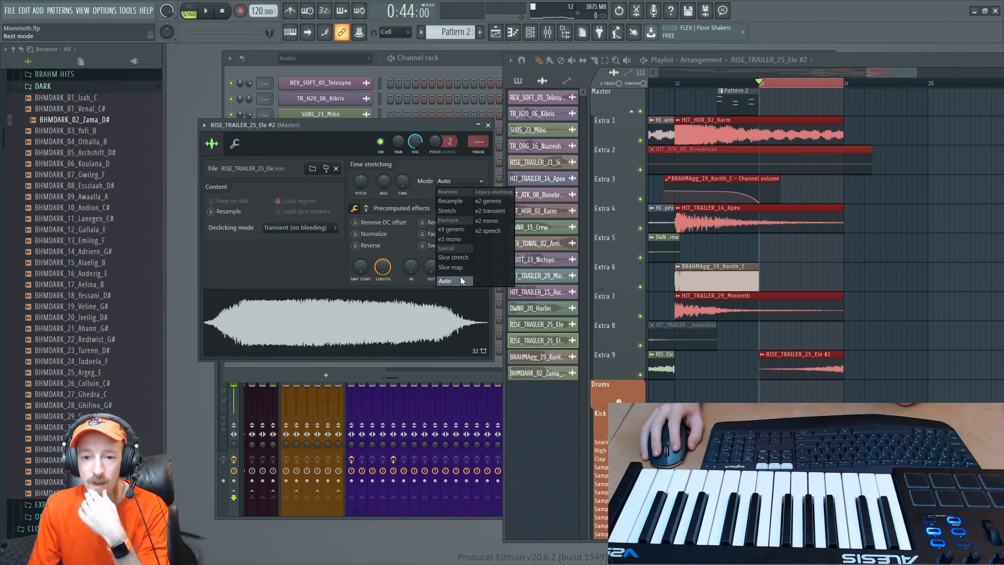
left_click(463, 211)
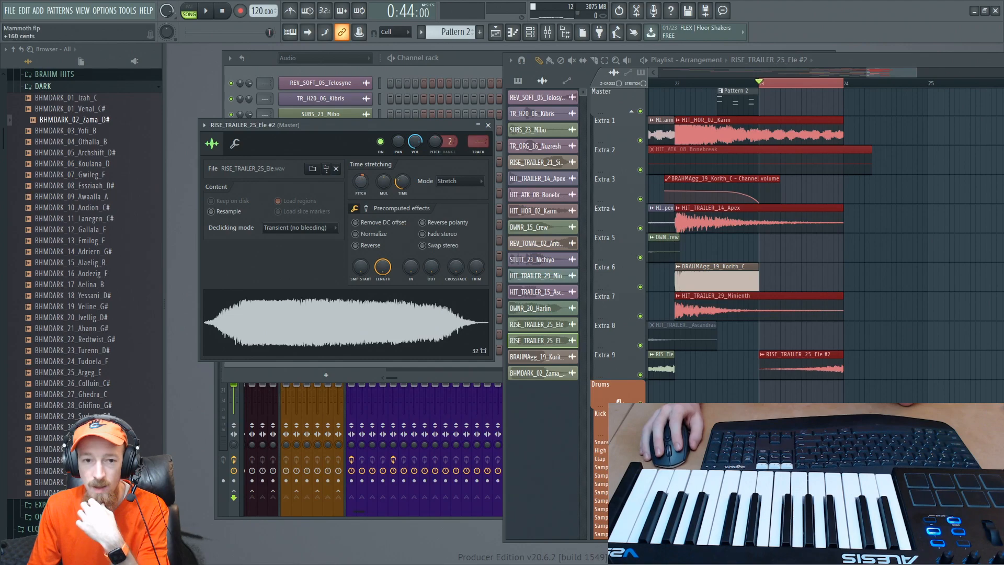
right_click(359, 183)
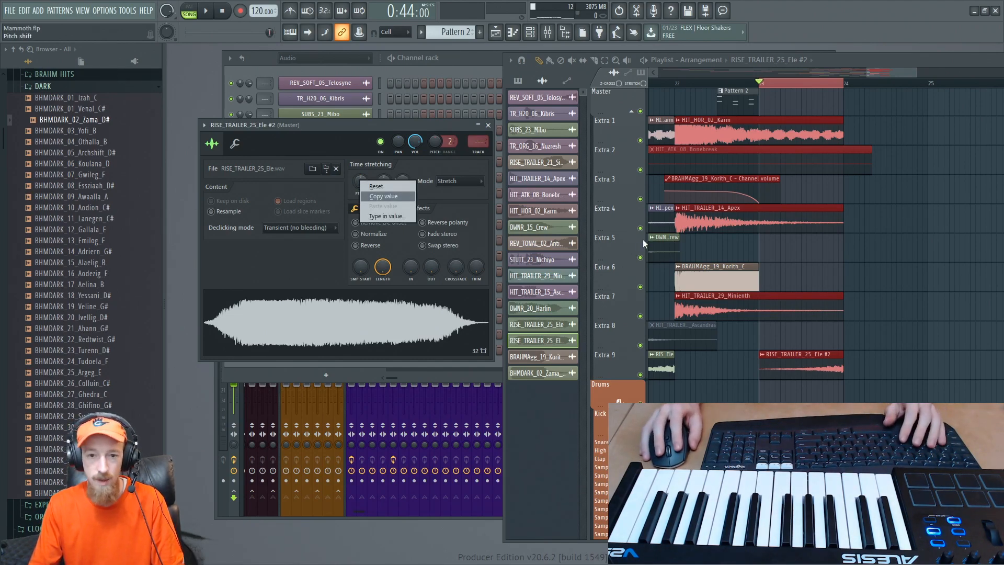
left_click(361, 184)
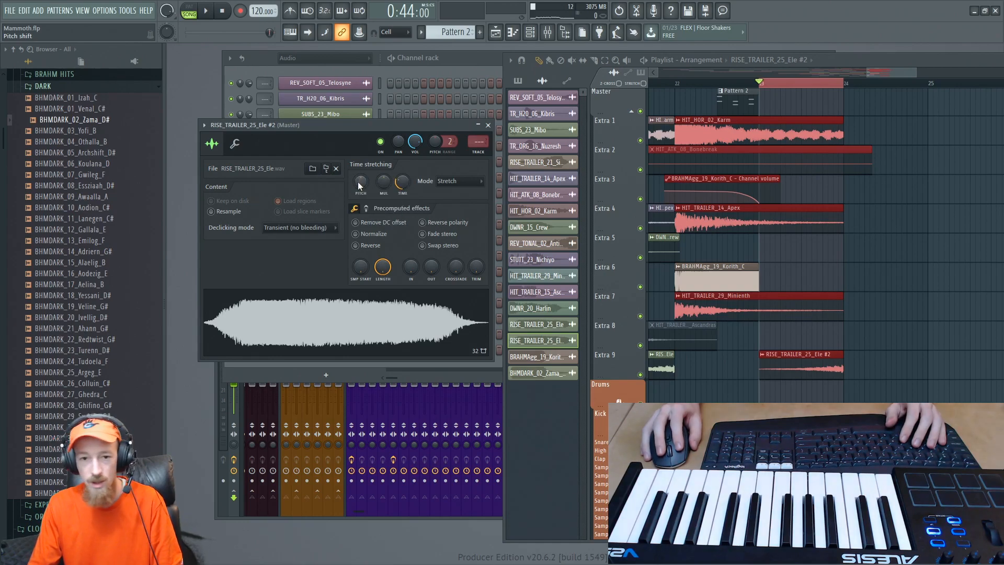
right_click(358, 183)
left_click(359, 175)
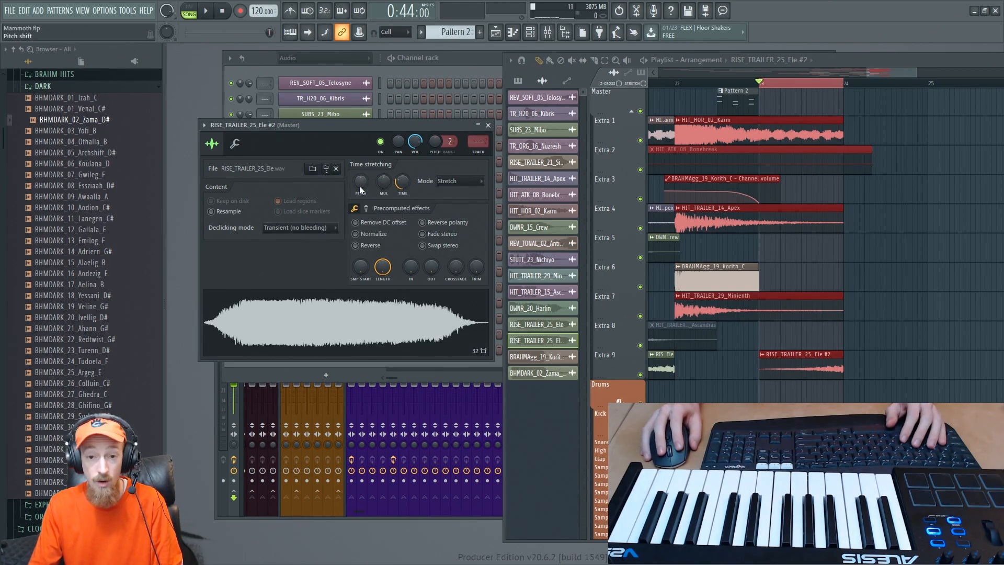
right_click(356, 183)
left_click(356, 178)
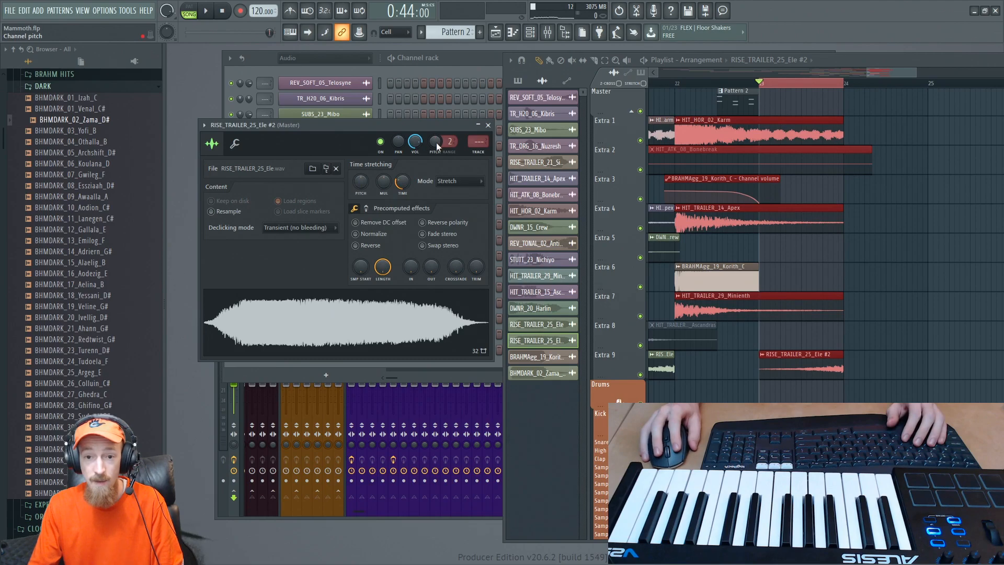
- Create a channel pitch automation clip for RISE_TRAILER_25_Ele #2 over bar 23 and enlarge the Extra 5 track
left_click_drag(450, 142, 450, 133)
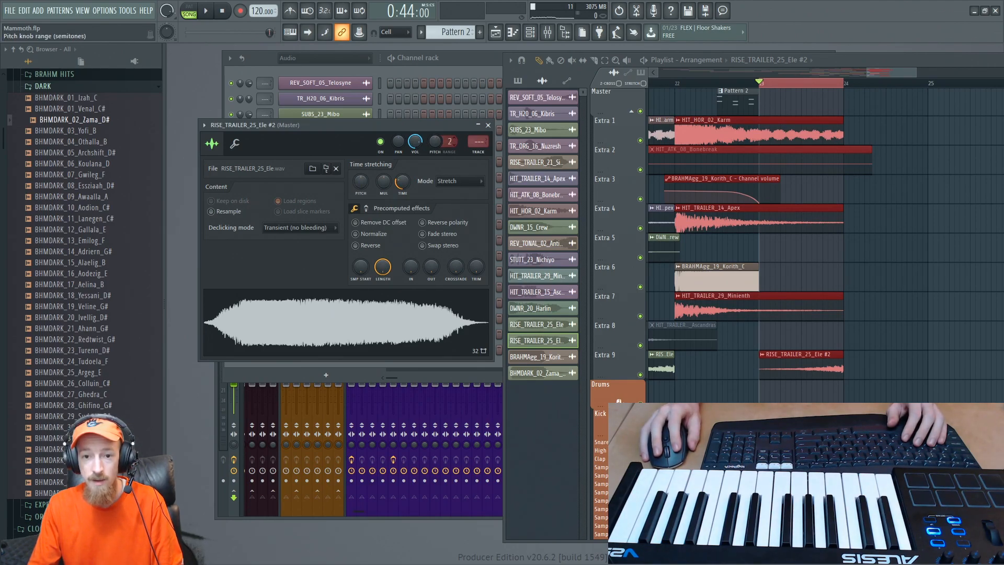
right_click(435, 141)
left_click(457, 206)
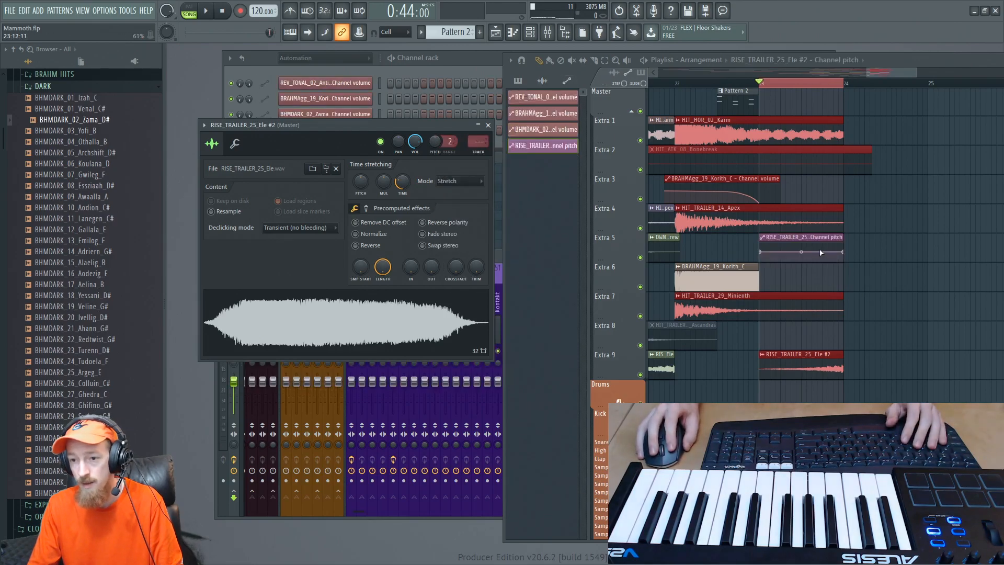
left_click_drag(609, 261, 609, 339)
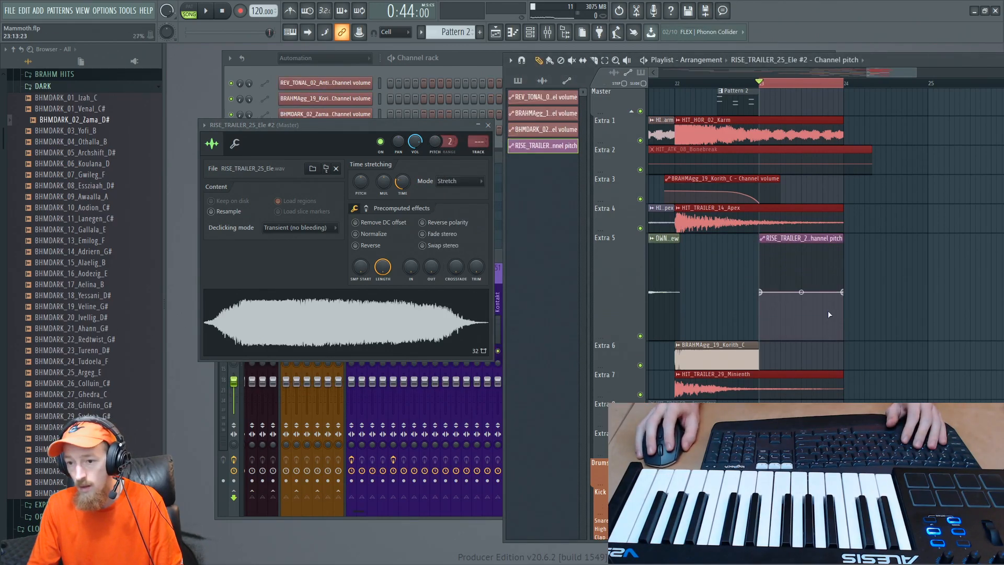
- Shape the RISE_TRAILER_25_Ele #2 pitch automation as a curve falling steeply from its midpoint and flattening toward bar 24, auditioning it
left_click_drag(844, 292, 852, 314)
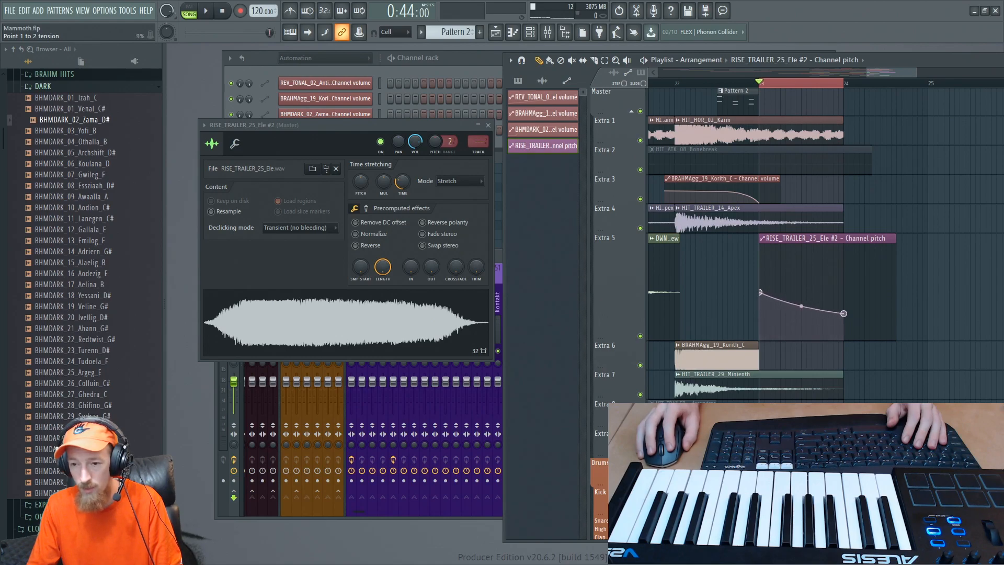
left_click_drag(801, 296, 802, 310)
key("space")
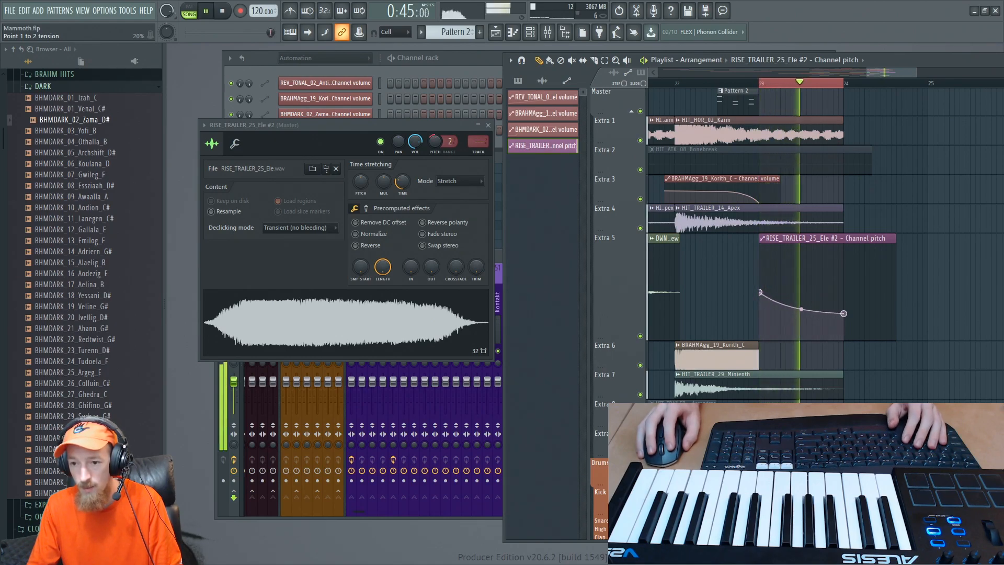
key("space")
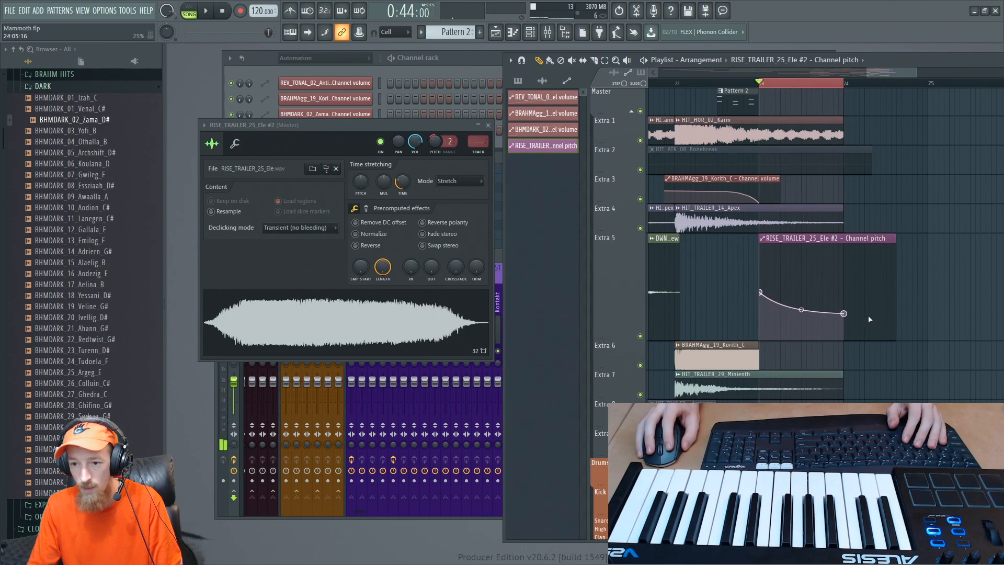
left_click_drag(845, 314, 845, 322)
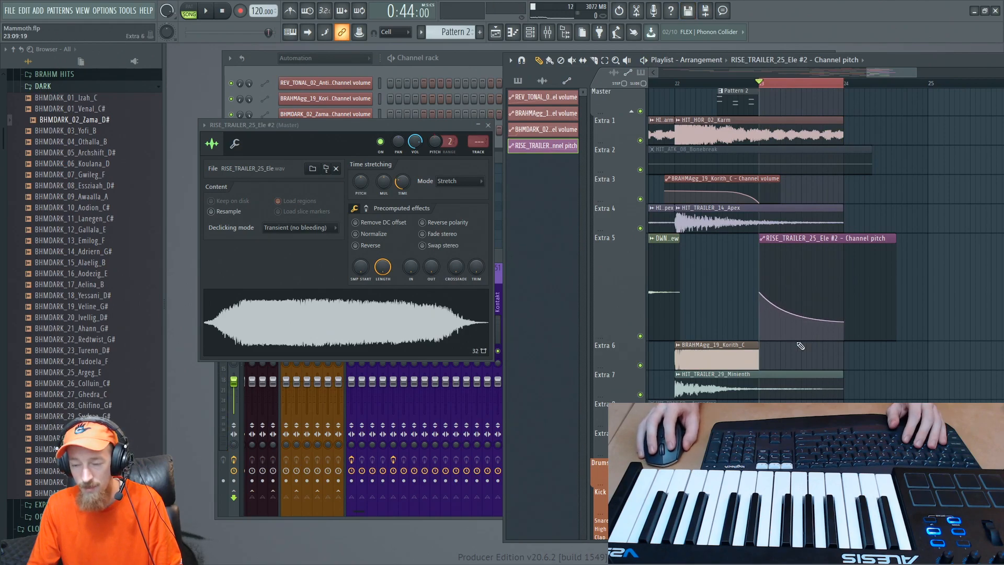
key("space")
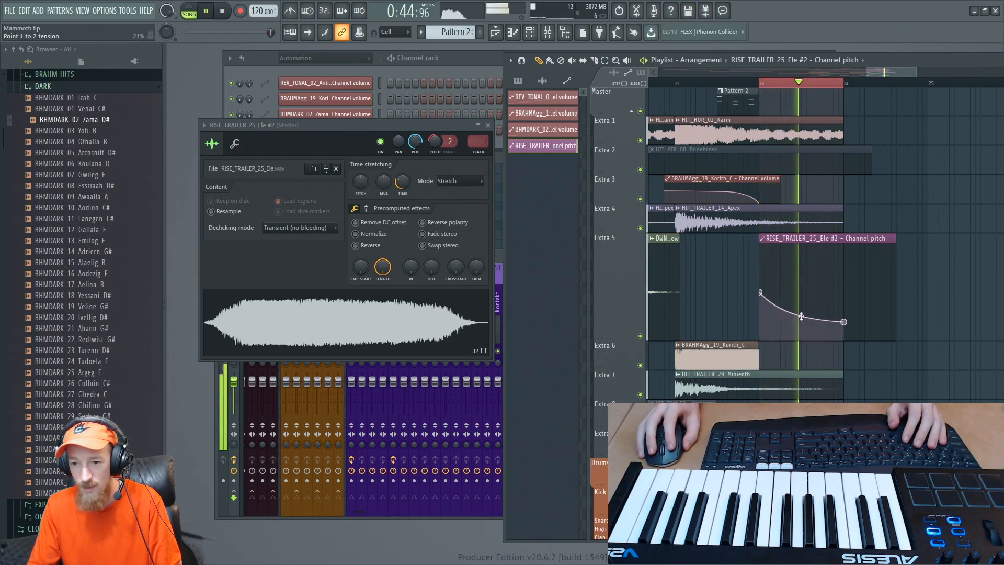
key("space")
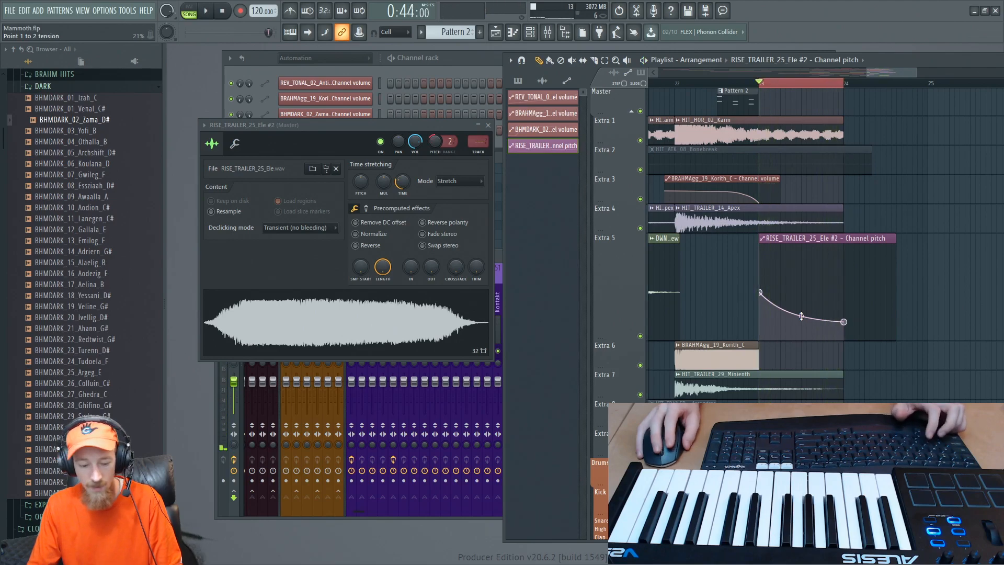
- Trim the RISE_TRAILER_25_Ele #2 pitch automation clip to end at bar 24, clear the time selection, and play from bar 23
scroll(850, 241, "down", 3)
left_click_drag(866, 246, 836, 251)
key("space")
scroll(837, 247, "down", 2)
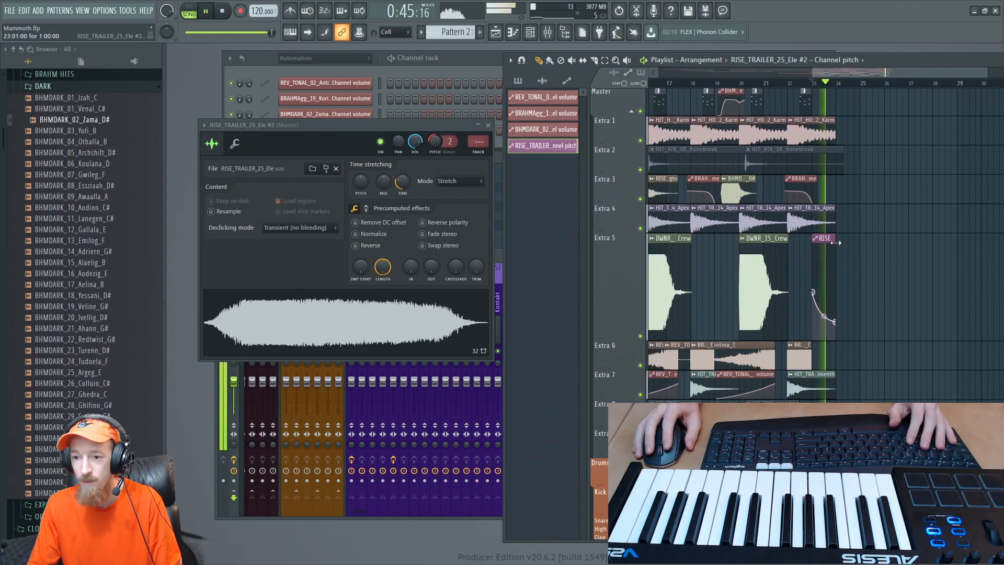
key("space")
scroll(843, 381, "up", 1)
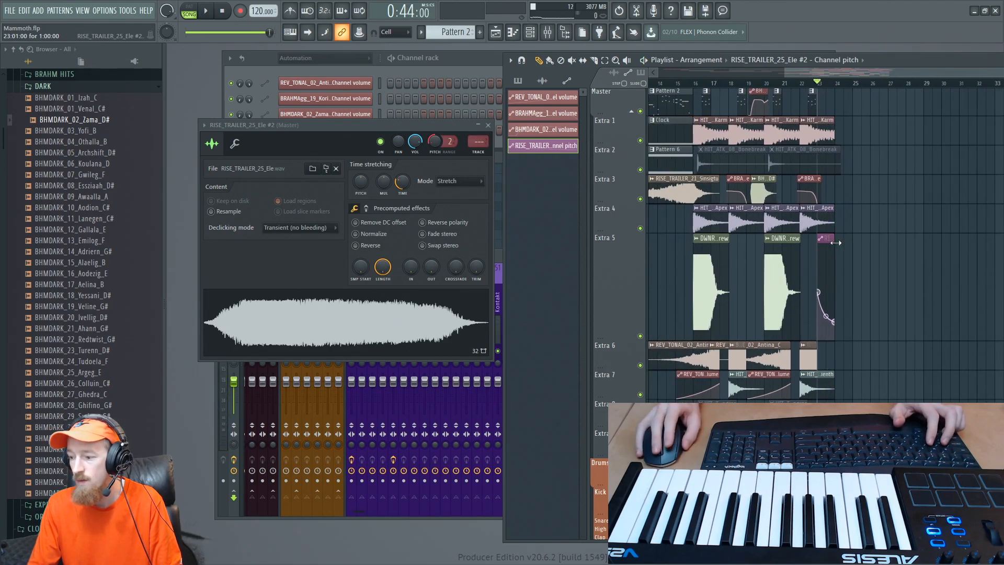
scroll(843, 382, "up", 3)
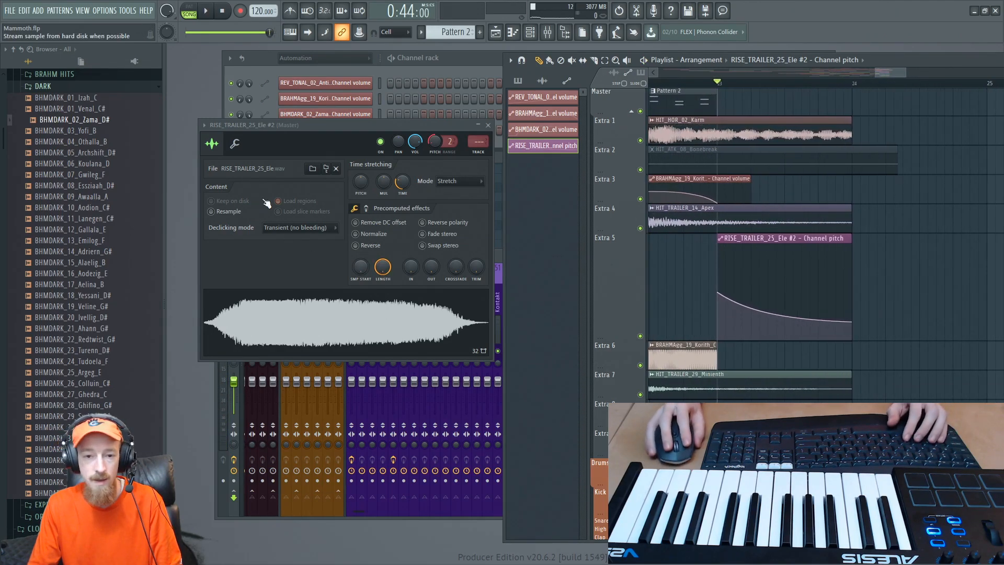
- Set the declicking mode of RISE_TRAILER_25_Ele #2 to Transient (bleeding) and play the riser's end from late in bar 23
left_click(293, 231)
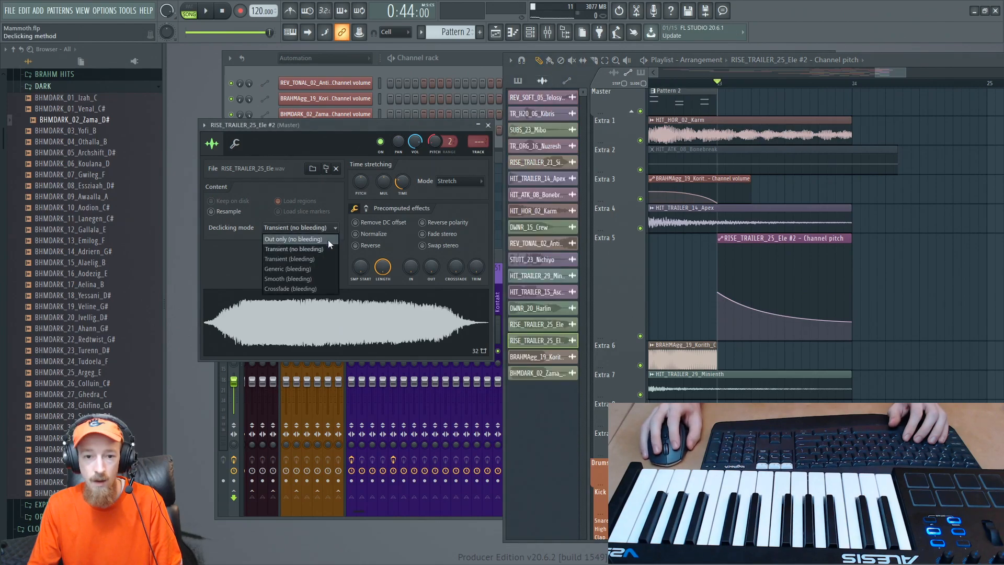
left_click(321, 248)
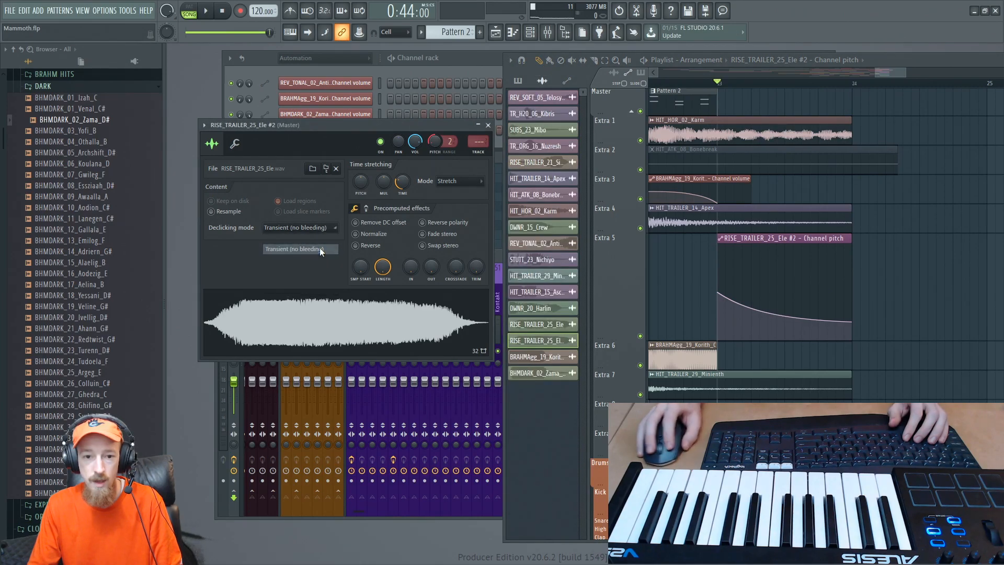
left_click(810, 83)
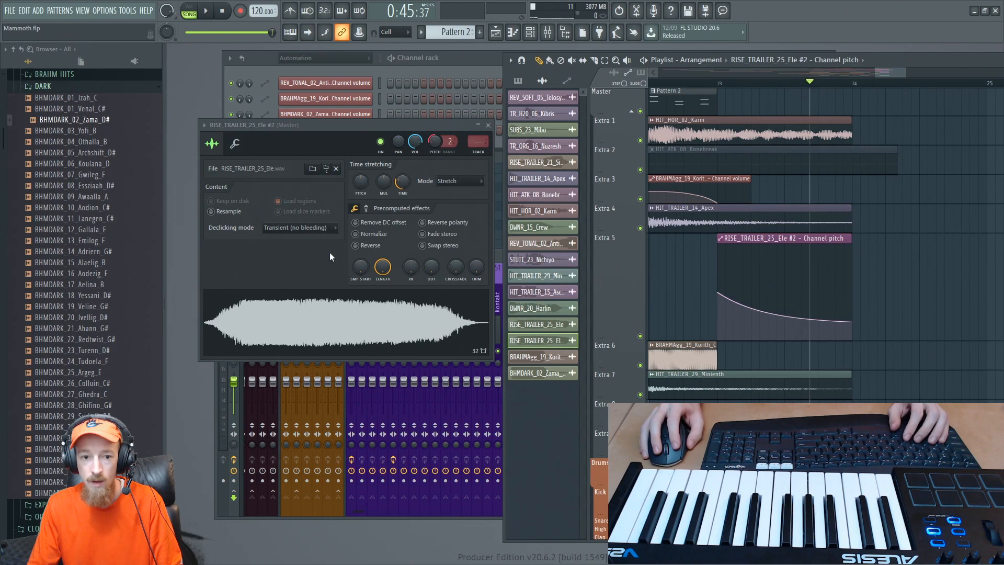
left_click(321, 229)
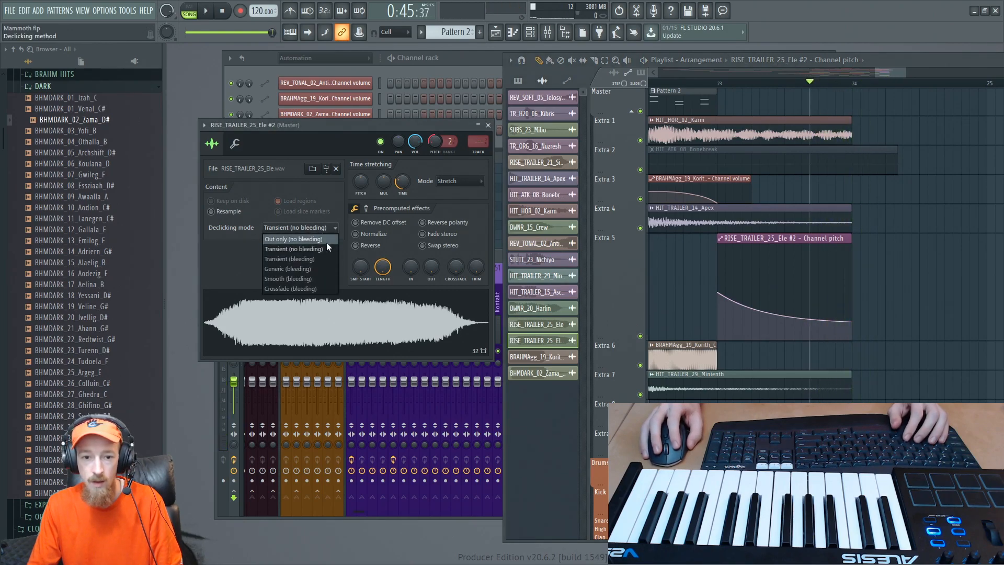
left_click(324, 259)
key("space")
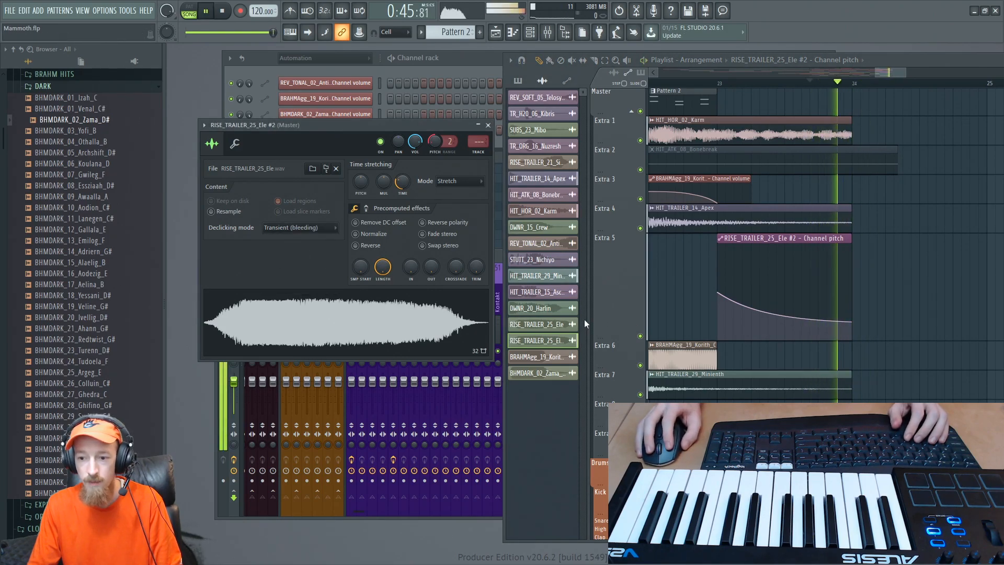
key("space")
- Shorten the end of the RISE_TRAILER_25_Ele #2 clip on Extra 9 to just before bar 24
scroll(847, 283, "up", 4)
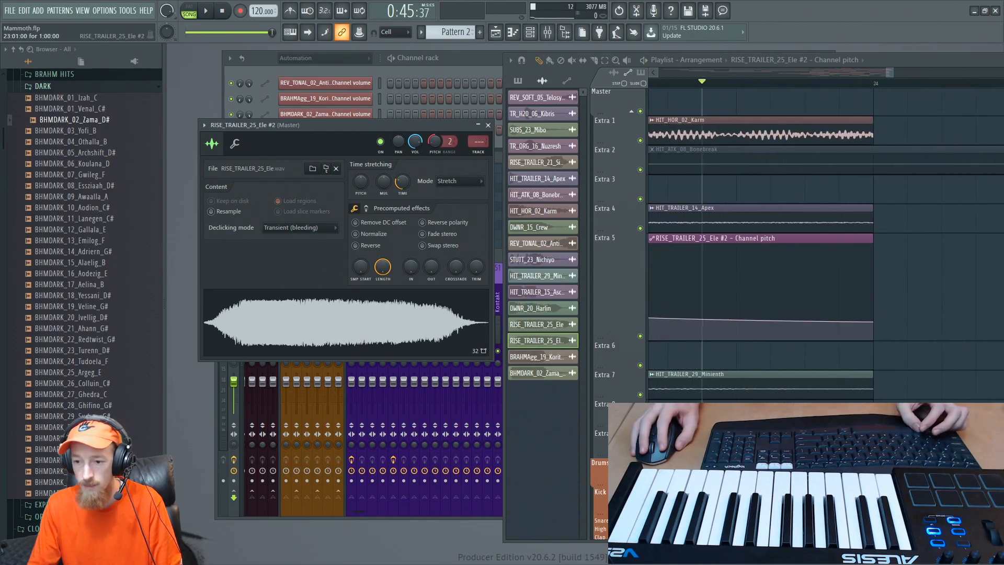
left_click_drag(871, 417, 868, 417)
scroll(843, 283, "down", 4)
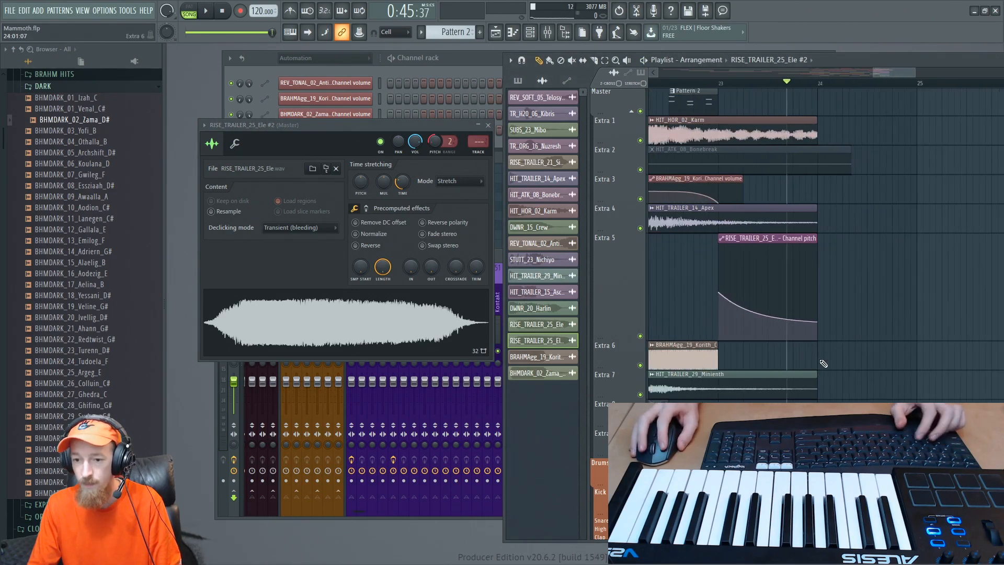
- Close the RISE_TRAILER_25_Ele #2 channel window and save the project
left_click_drag(884, 66, 824, 77)
left_click(387, 141)
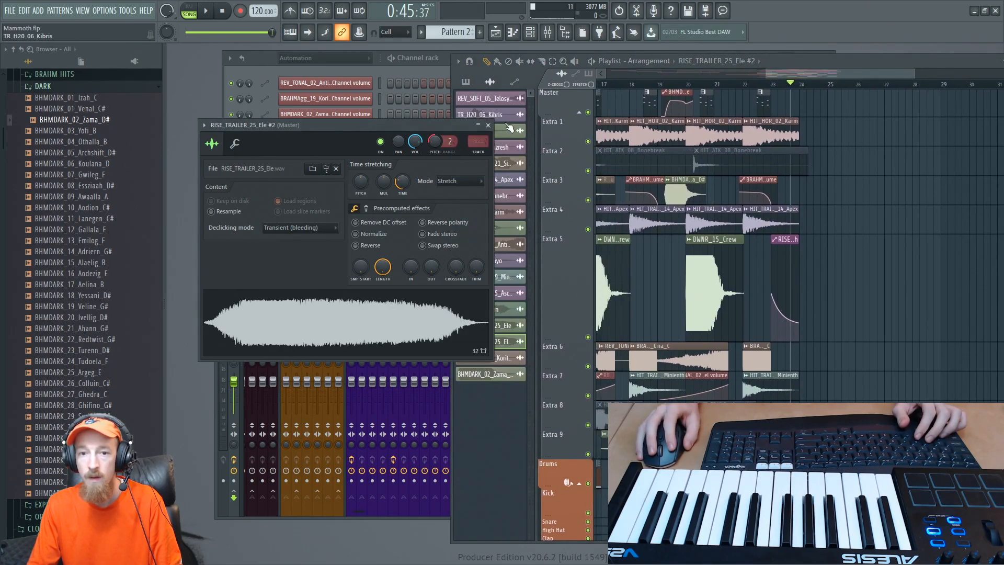
left_click(491, 126)
key("ctrl+s")
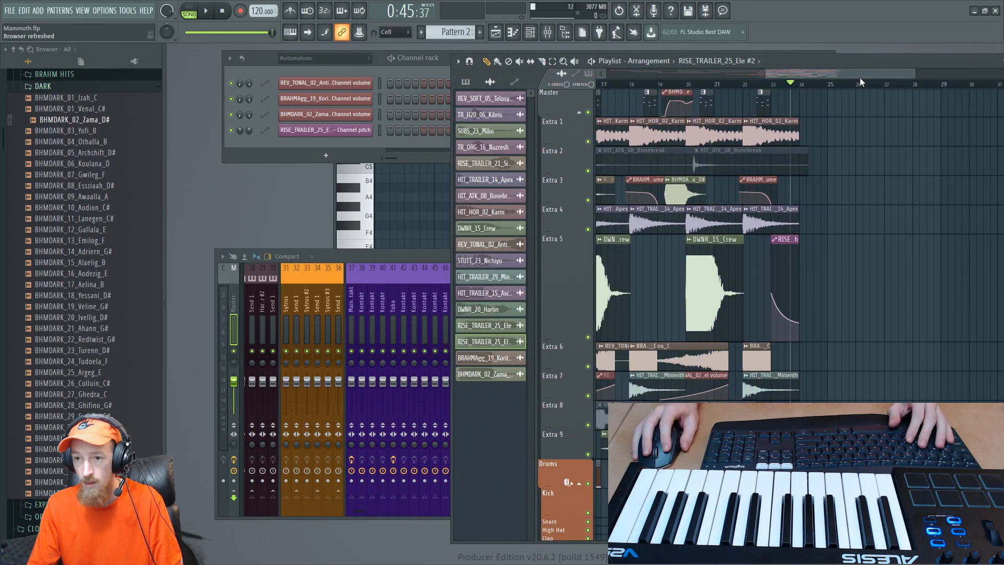
- Play the arrangement from bar 16 through the riser ending at bar 24, then stop playback
left_click_drag(860, 79, 800, 78)
left_click(722, 85)
key("space")
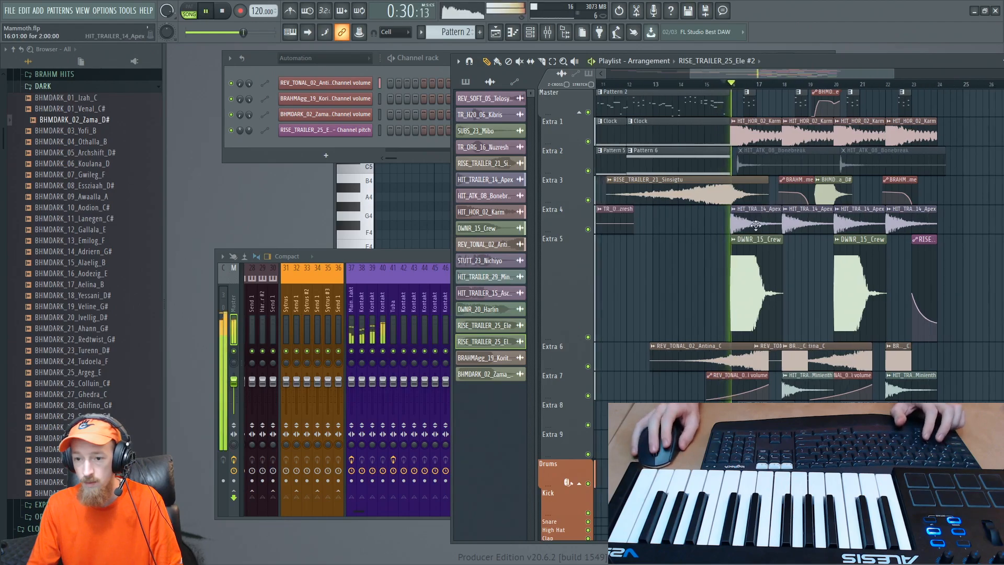
scroll(756, 225, "down", 3)
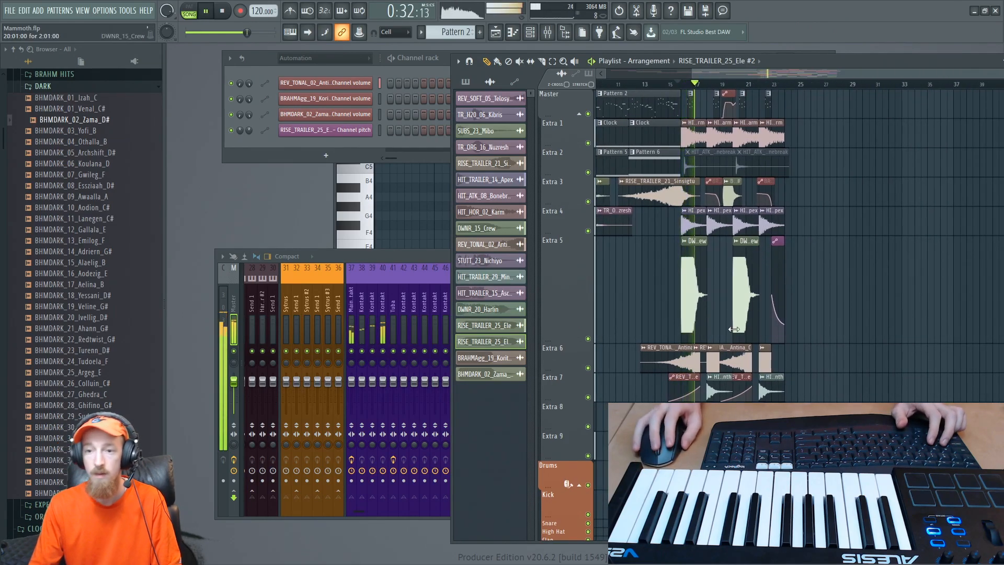
scroll(734, 329, "up", 3)
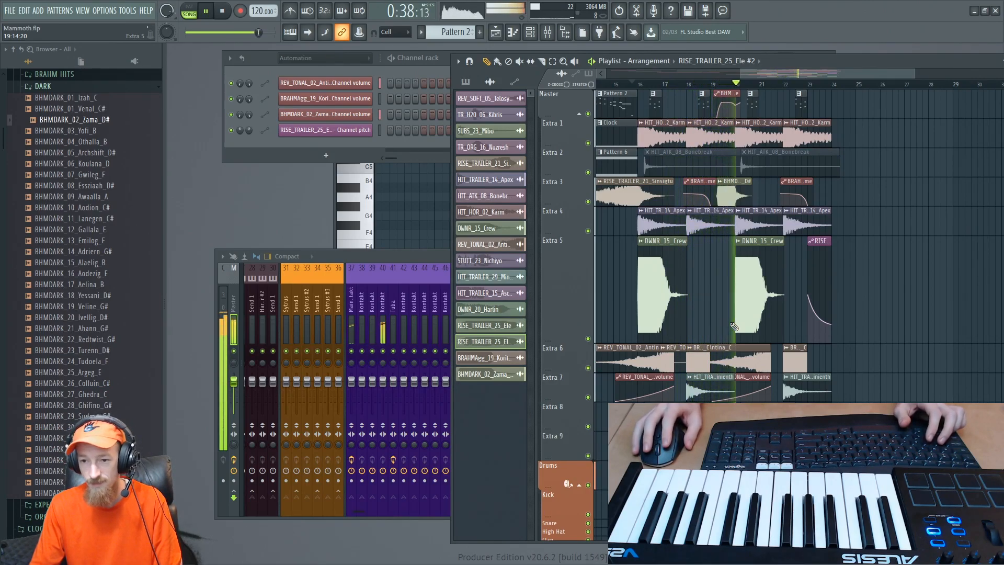
scroll(738, 272, "up", 2)
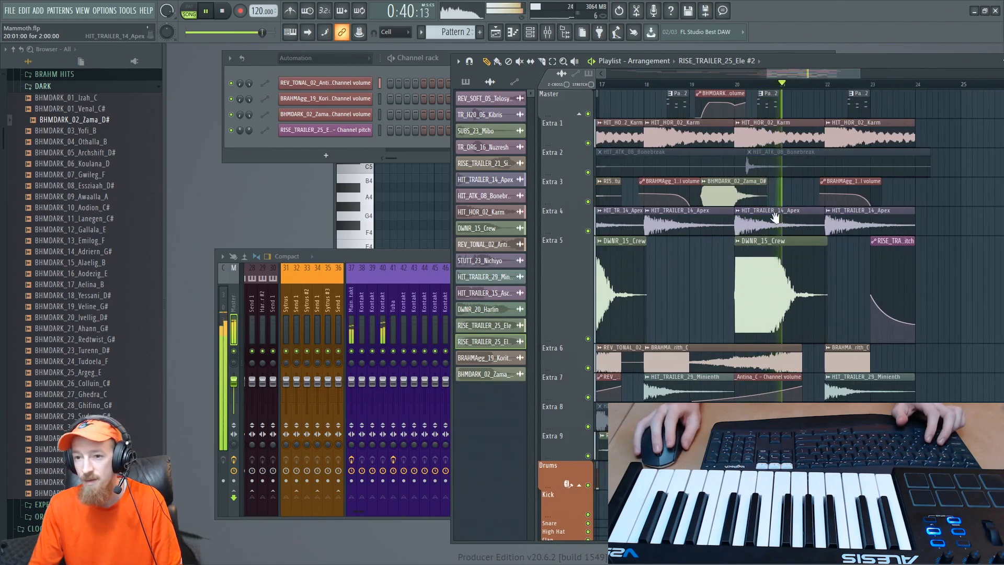
left_click_drag(775, 218, 721, 227)
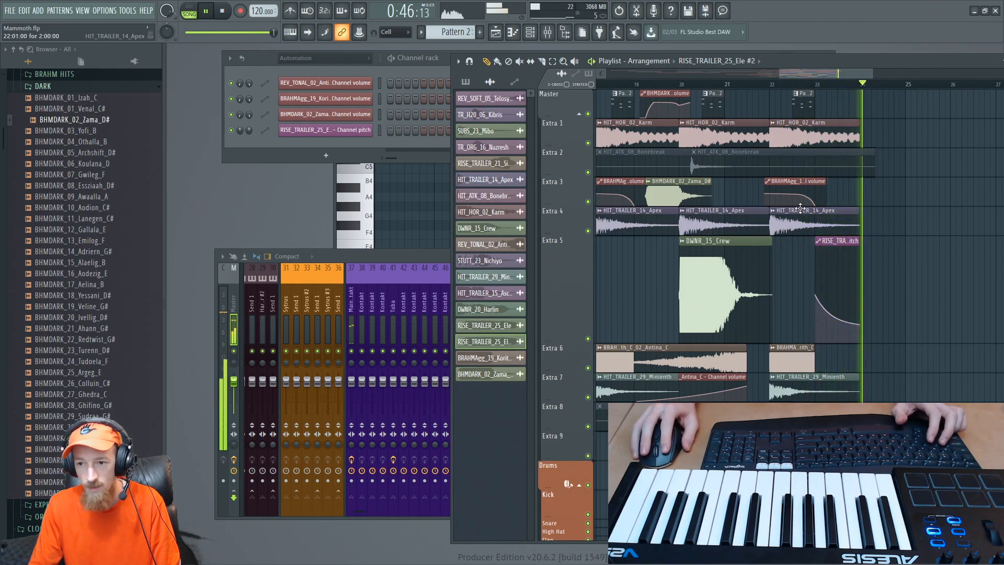
key("space")
- Switch the channel rack filter from Automation to All so every channel group is listed
scroll(728, 115, "down", 2)
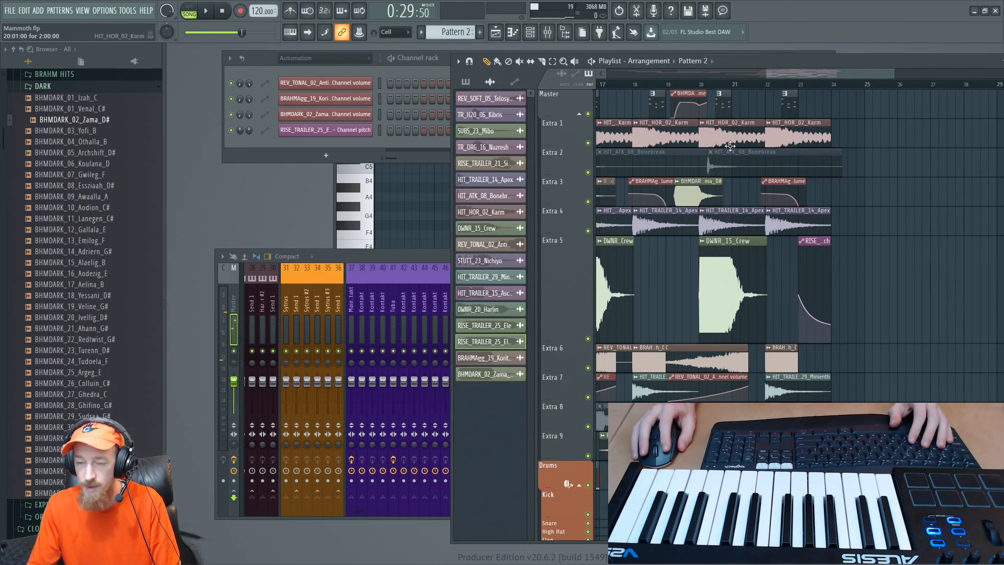
scroll(726, 111, "down", 4)
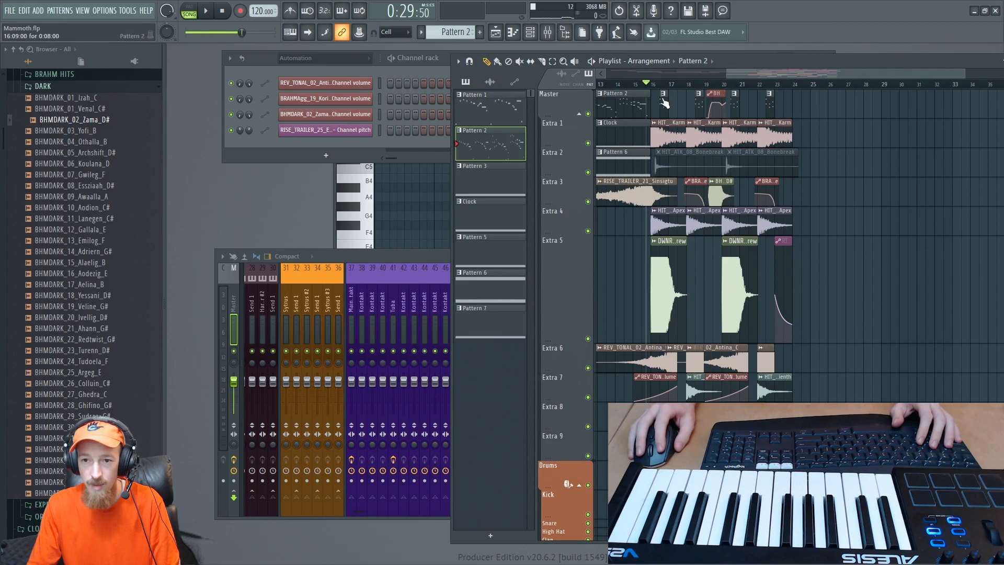
left_click(340, 58)
left_click(330, 71)
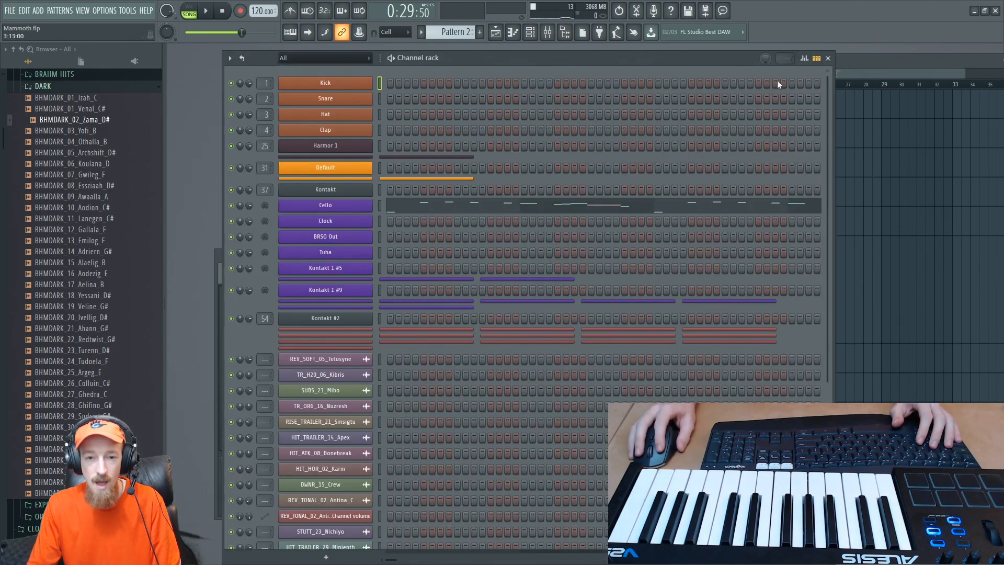
left_click(868, 68)
scroll(736, 161, "up", 4)
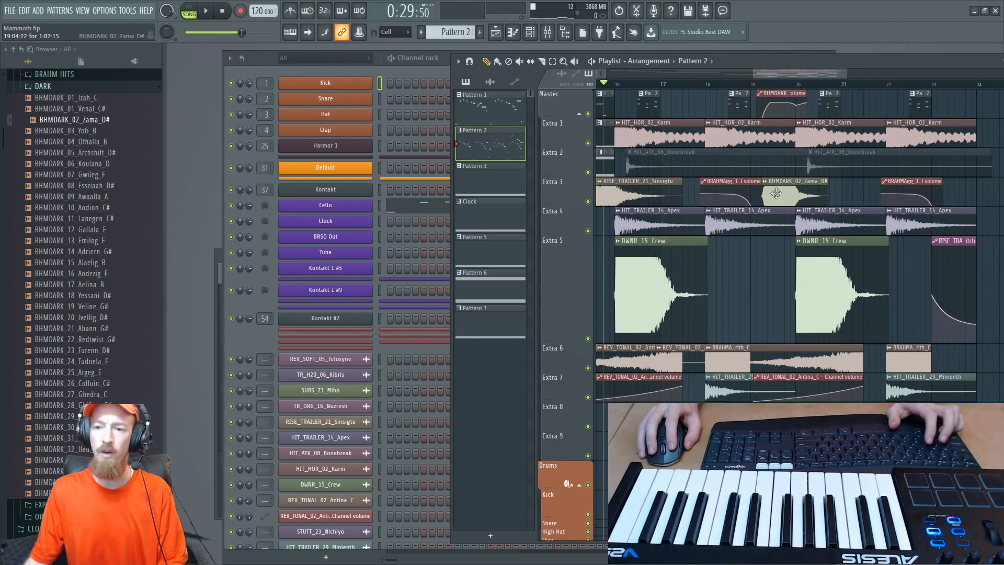
left_click_drag(788, 194, 803, 194, "ctrl")
left_click(840, 276, "ctrl")
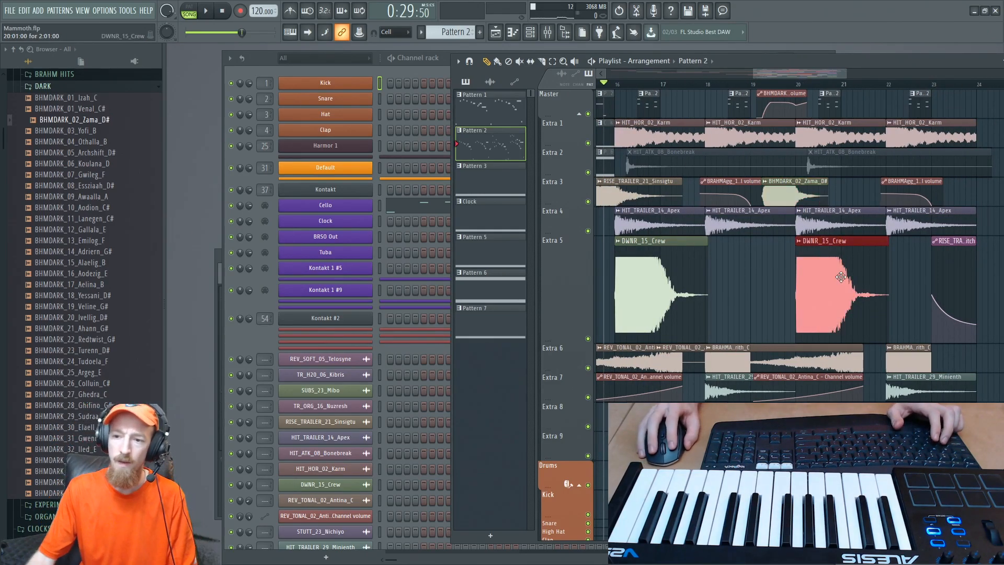
left_click(794, 195, "ctrl")
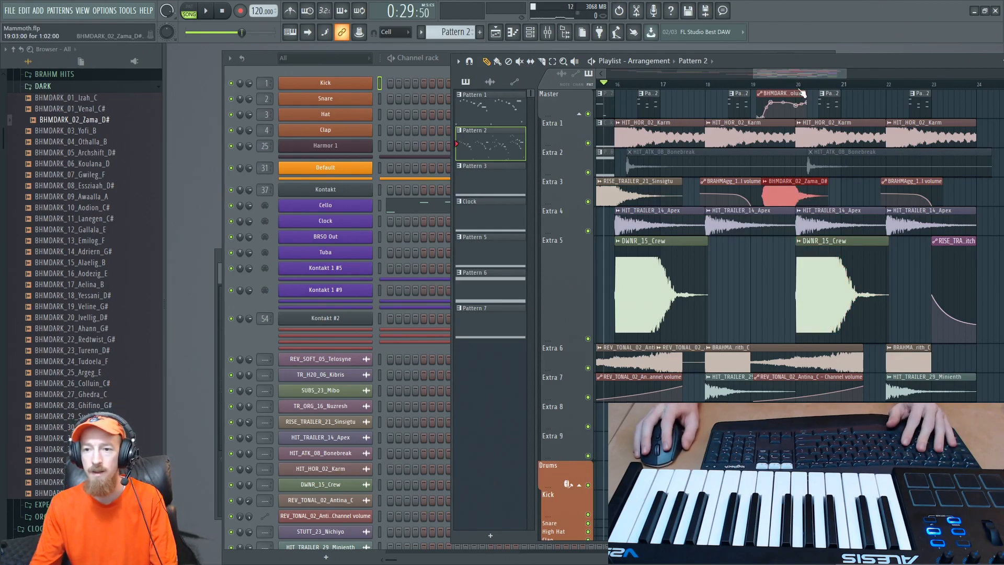
scroll(809, 79, "right", 2)
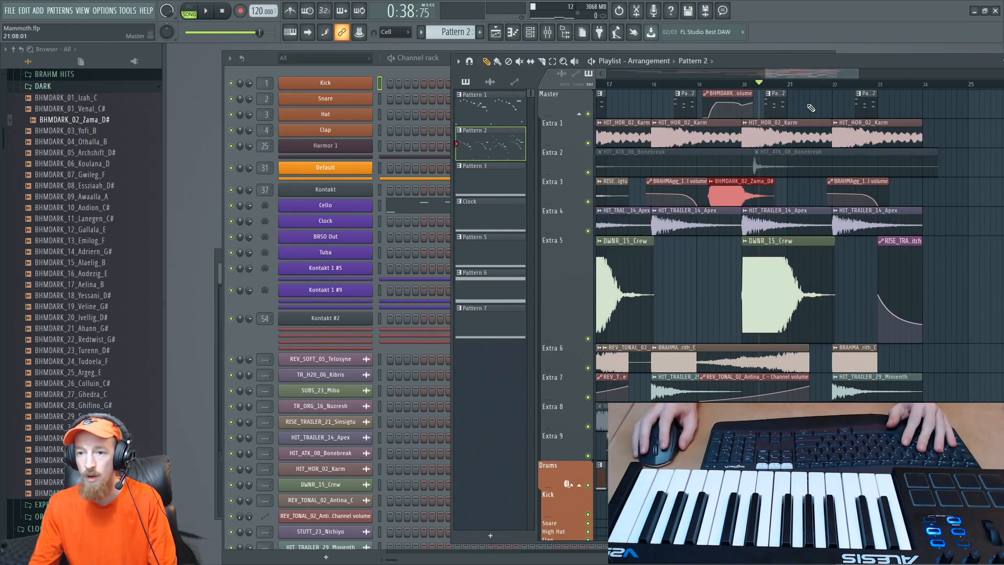
- Play the arrangement from the Pattern 2 clip in bar 18, repeating it with the mixer open to check the levels
right_click(680, 98)
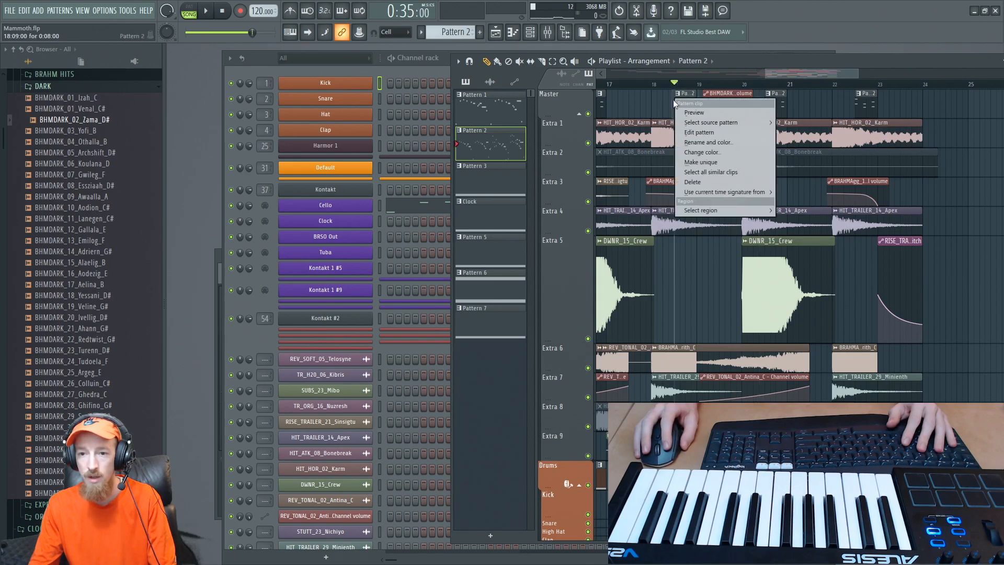
left_click(674, 82)
scroll(674, 83, "left", 1)
left_click(690, 99)
key("space")
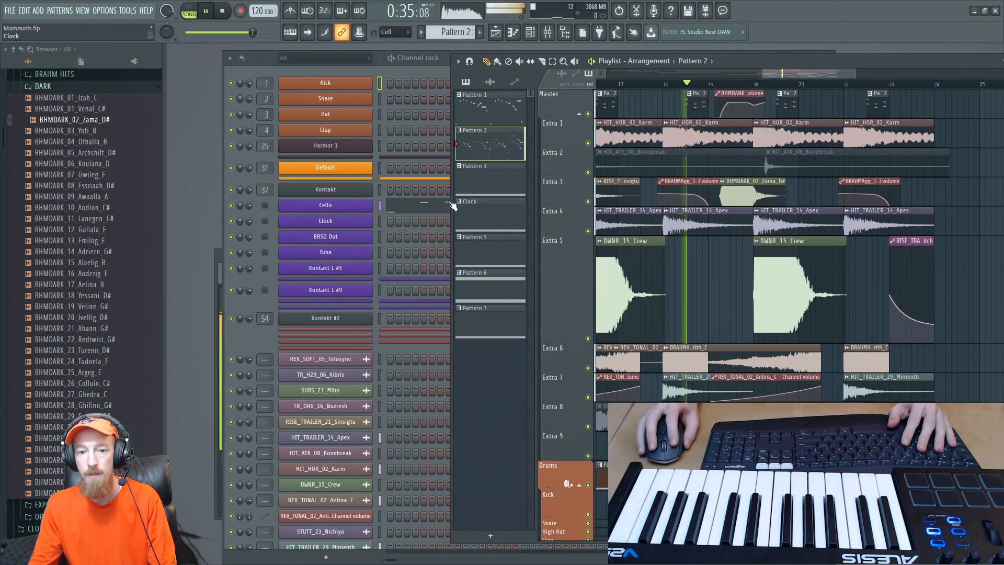
key("space")
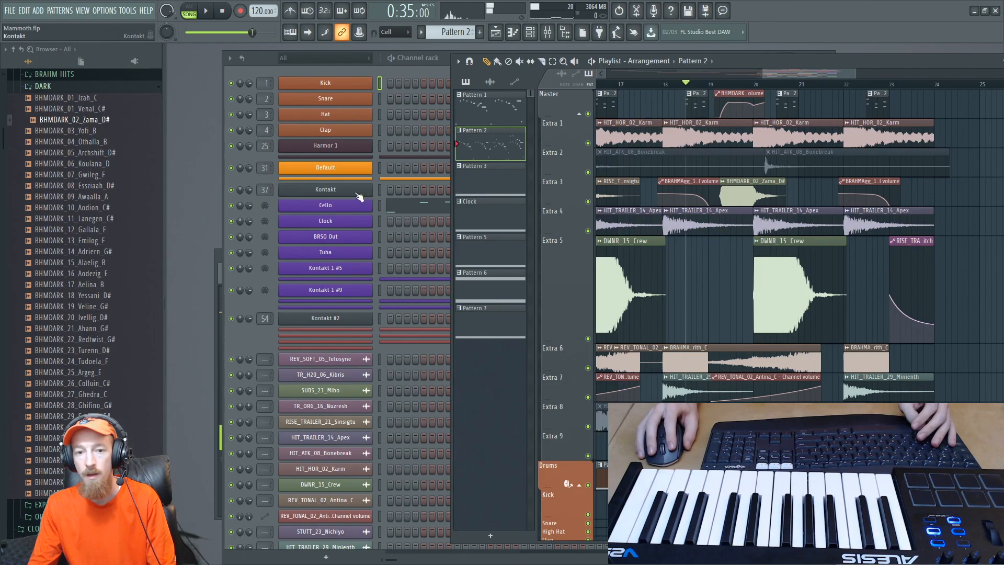
left_click(547, 32)
key("space")
key("space")
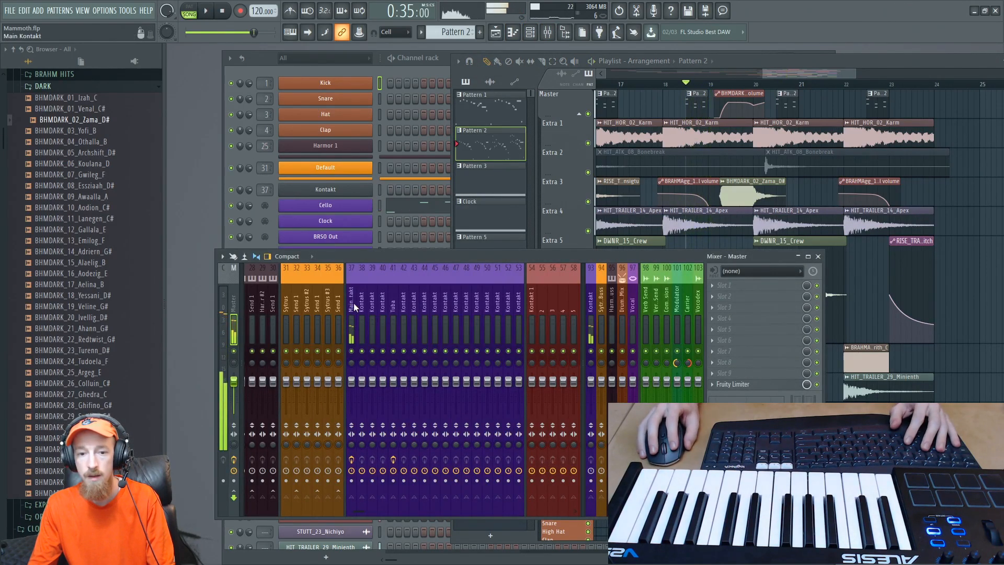
- Adjust the mix level of the X effect in slot 2 of the Main Kontakt mixer track, and replay the passage
left_click(346, 309)
middle_click(762, 338)
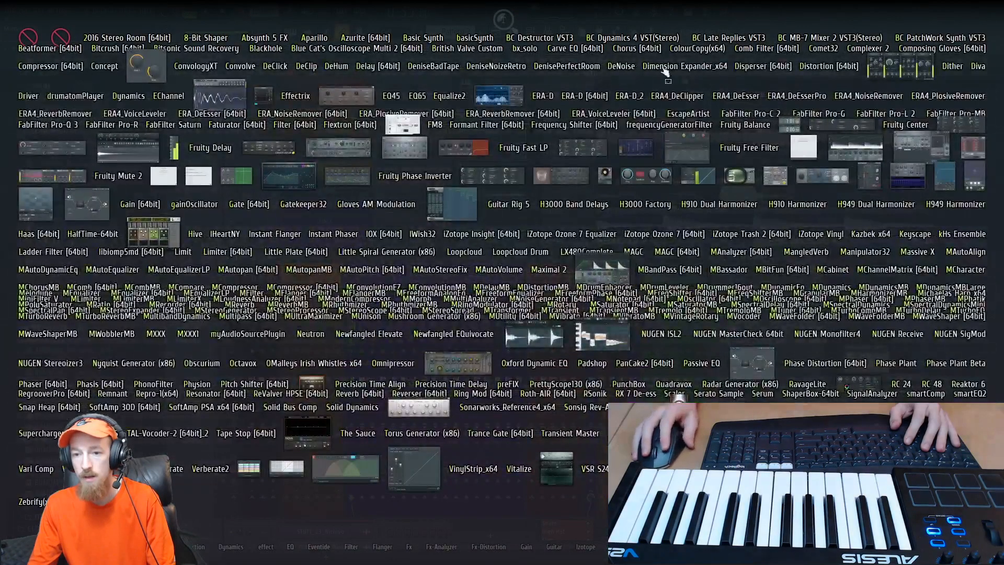
right_click(765, 24)
left_click(787, 298)
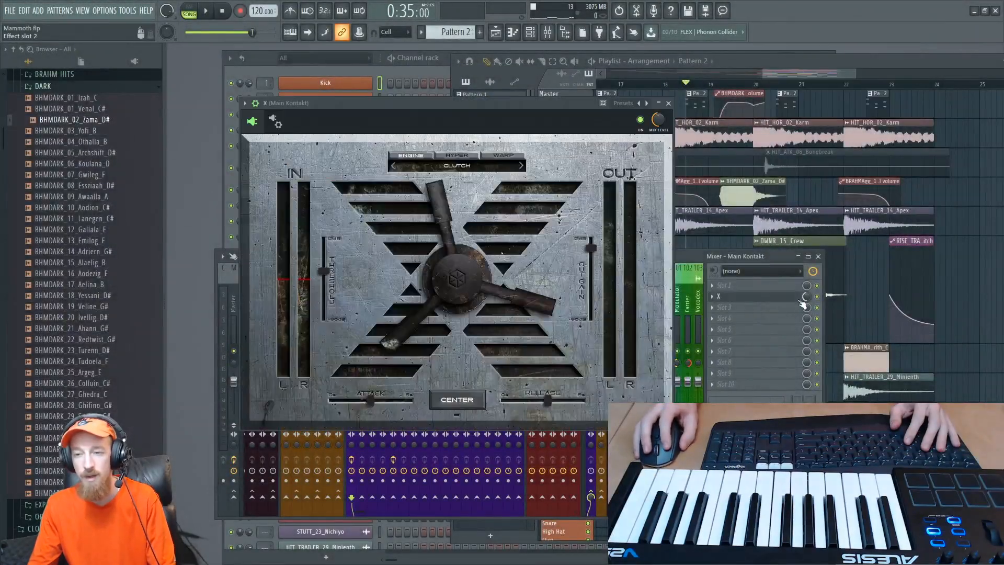
left_click_drag(806, 297, 806, 297)
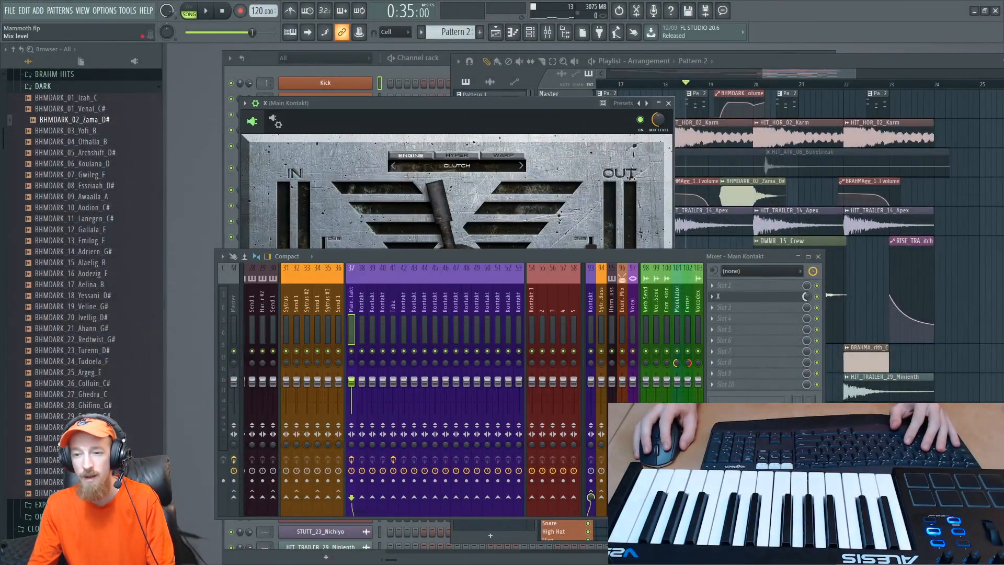
left_click(667, 105)
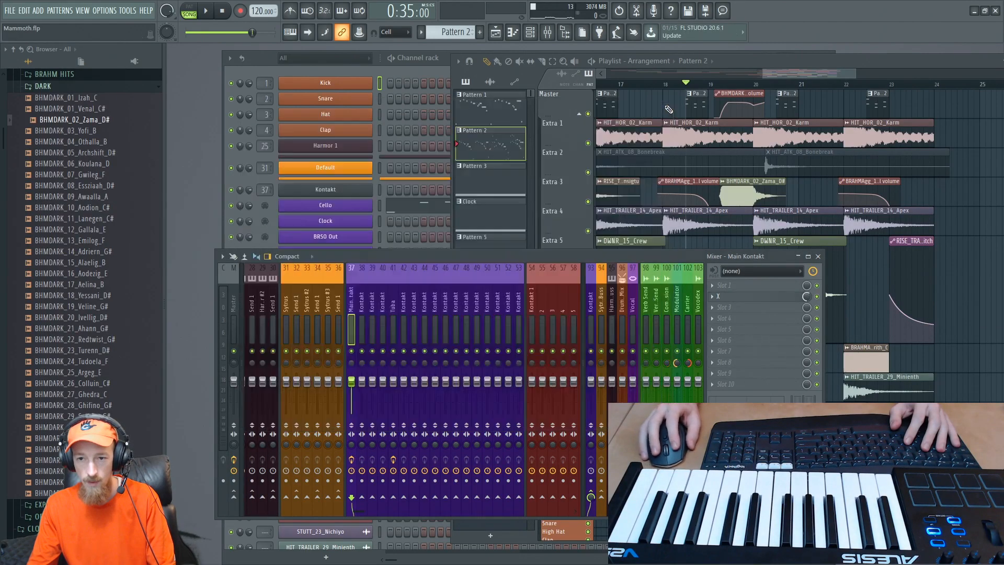
key("space")
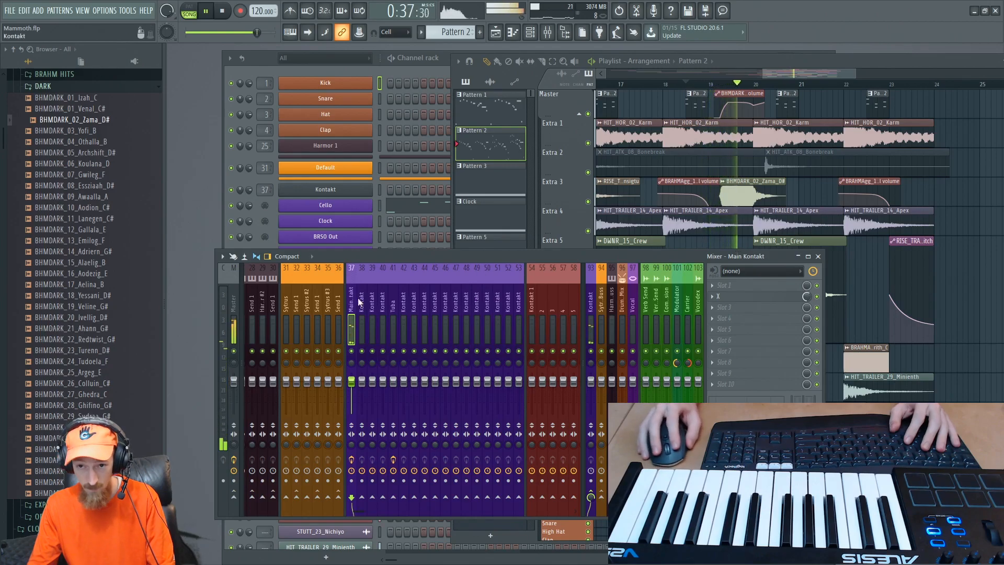
key("space")
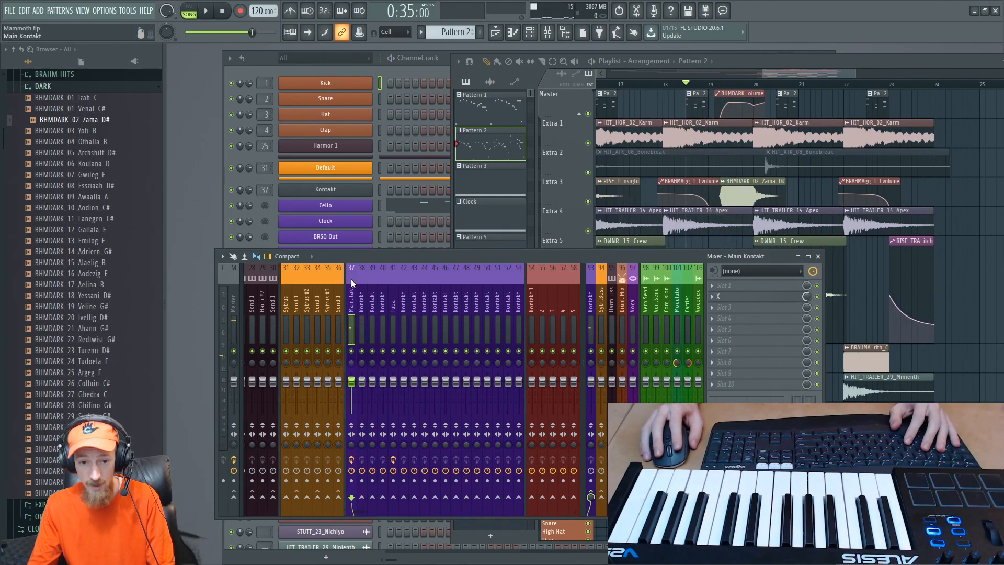
- Open the main Kontakt instrument and play the passage to check the first DENSITY instrument's output level
left_click(258, 66)
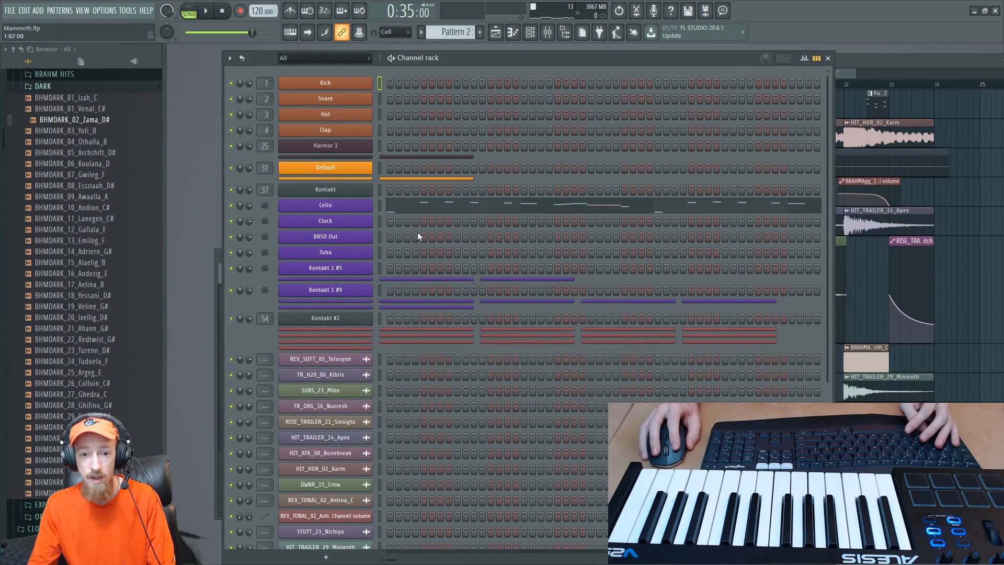
left_click(341, 192)
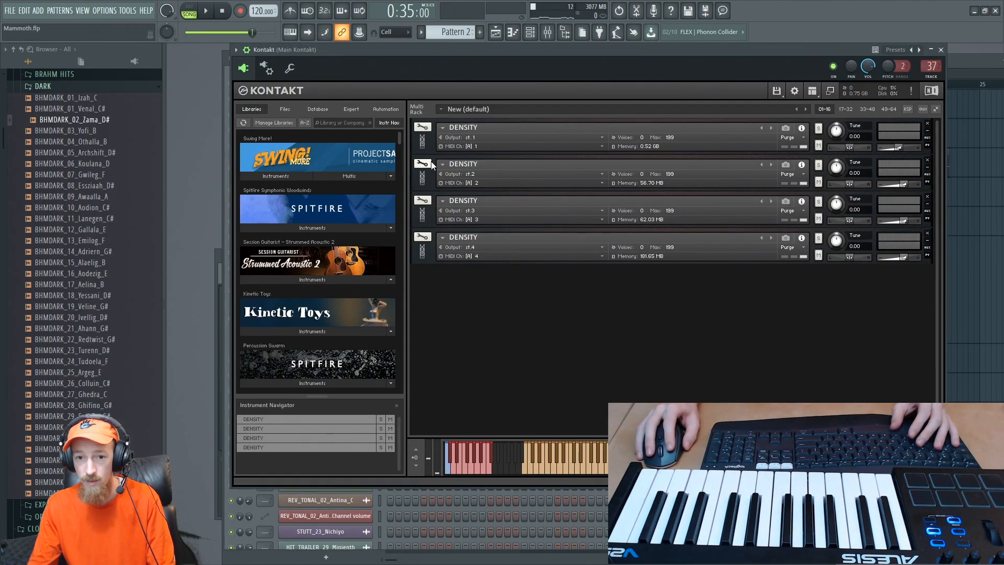
key("space")
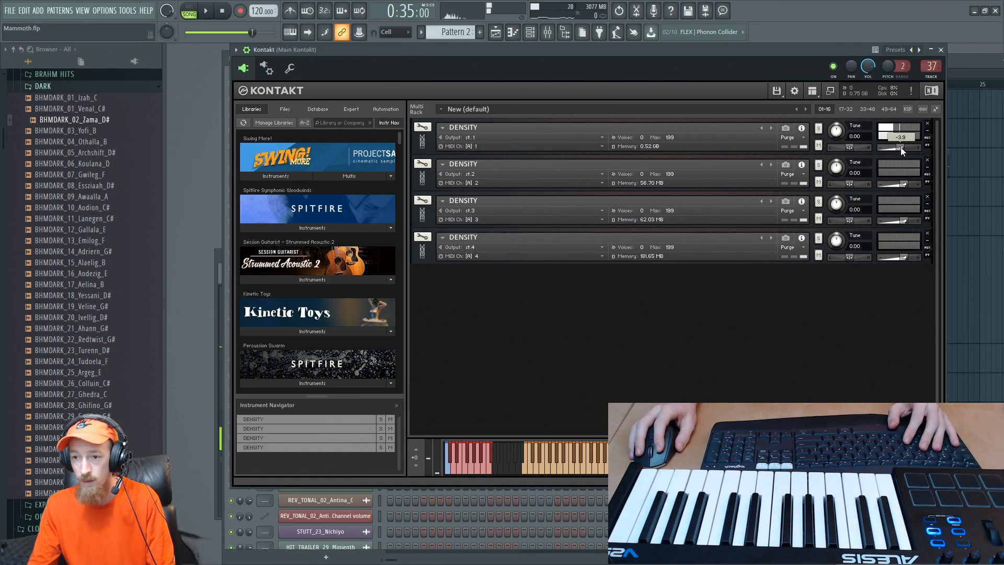
key("space")
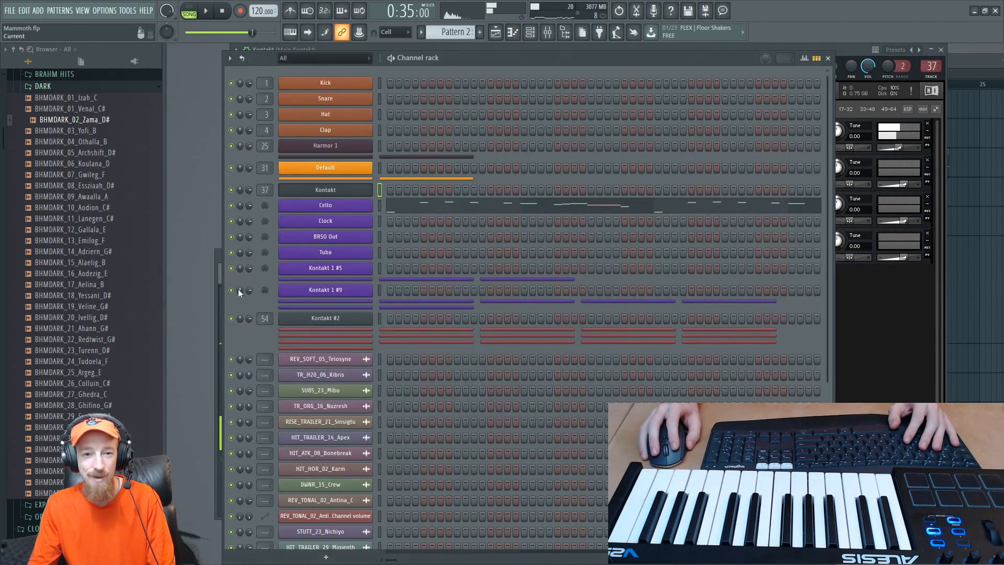
- Open the Cello channel's settings, play the passage to check its volume, and close the settings
key("F6")
left_click(354, 211)
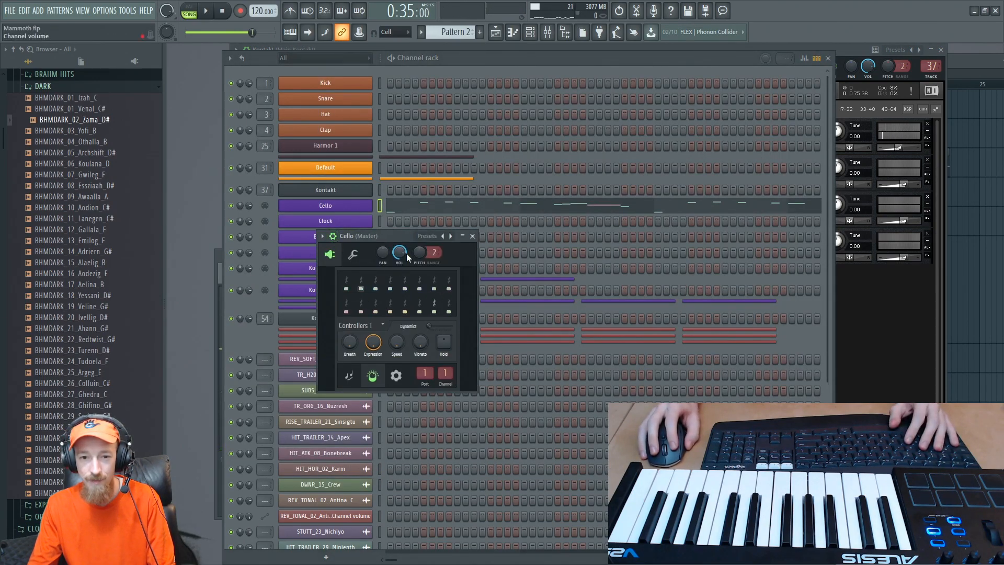
key("space")
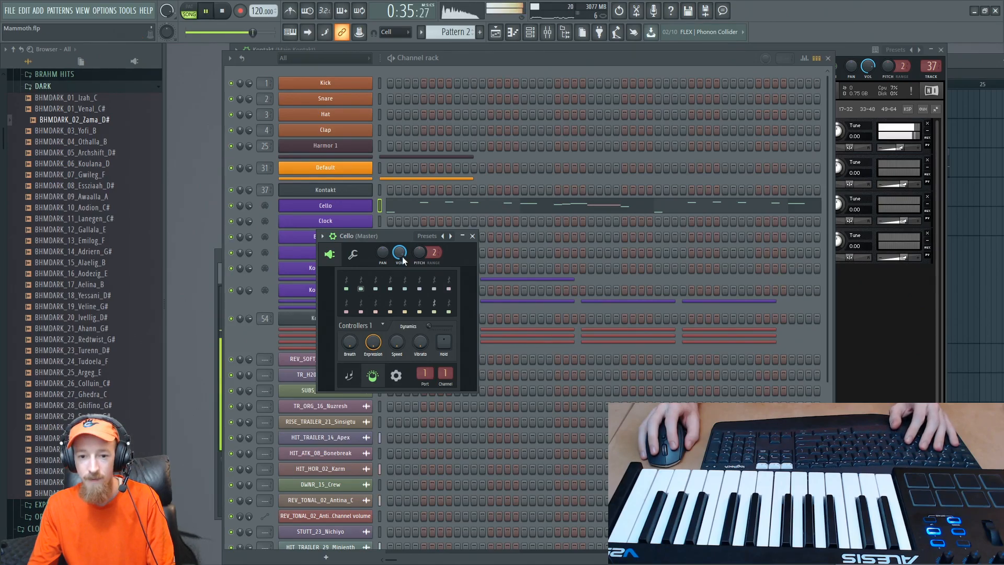
key("space")
left_click(472, 236)
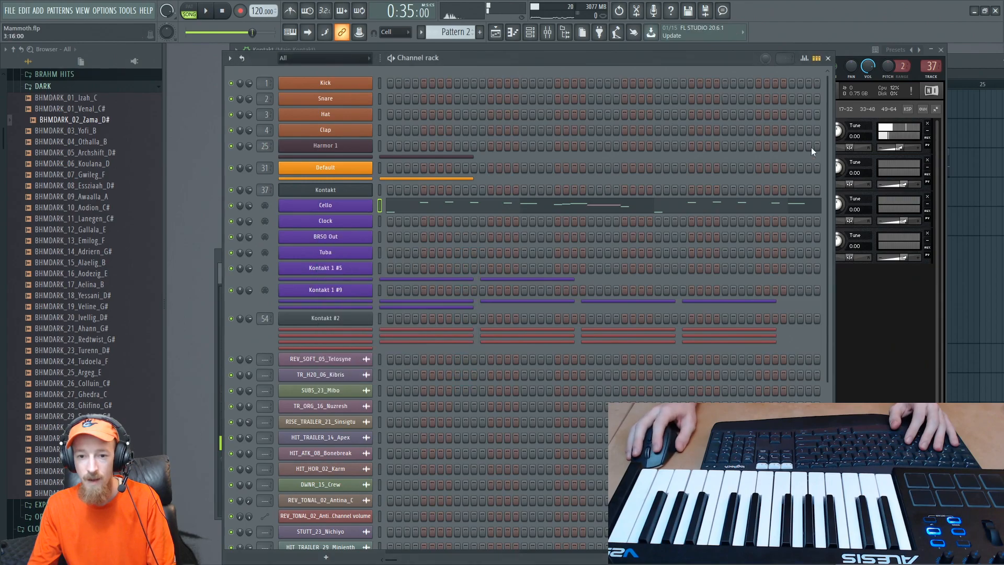
- Make the short Pattern 2 clip in bar 16 of the playlist's Master track unique
left_click(958, 67)
middle_click(638, 109)
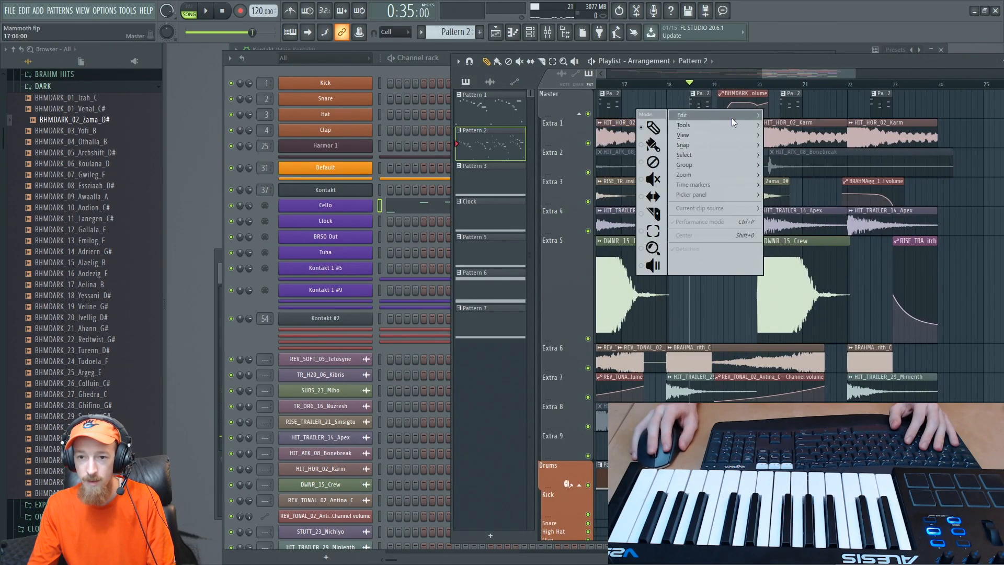
left_click(702, 101)
left_click_drag(692, 111, 892, 122)
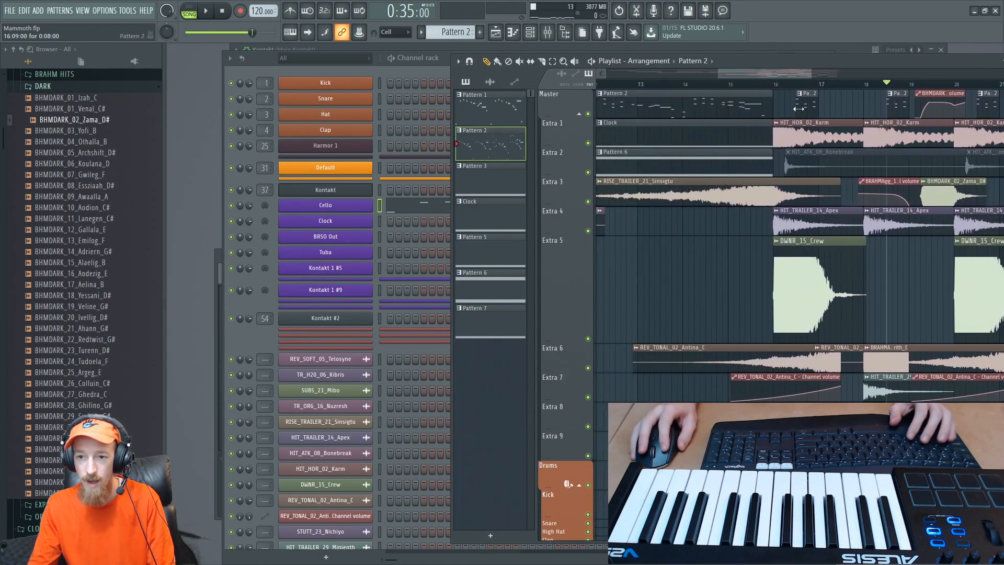
left_click(799, 95)
key("u")
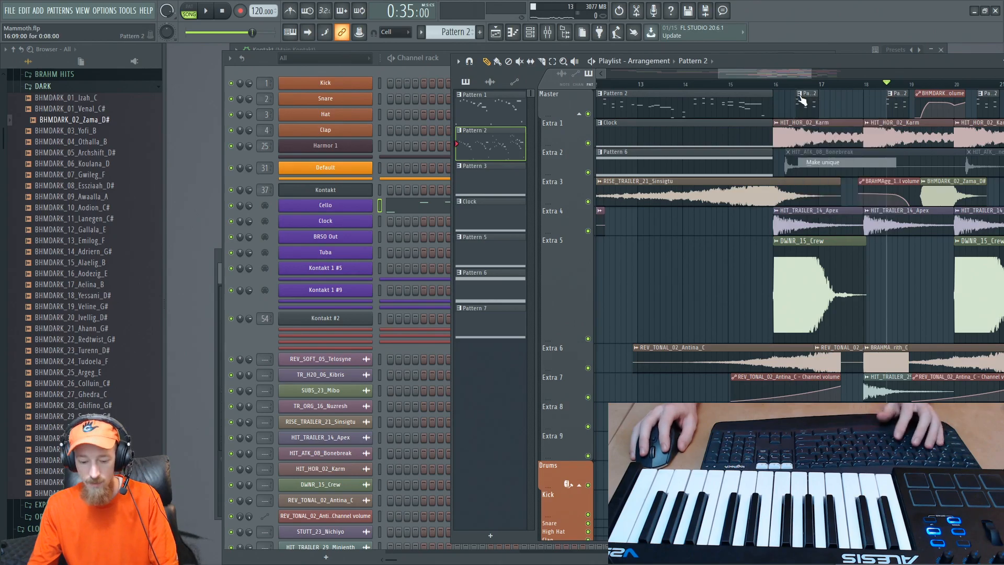
- Copy the lower Cello notes G3, D3 and D#3 of Pattern 3 one octave down, and return to the playlist
double_click(800, 99)
left_click_drag(611, 222, 677, 155)
scroll(424, 202, "up", 3)
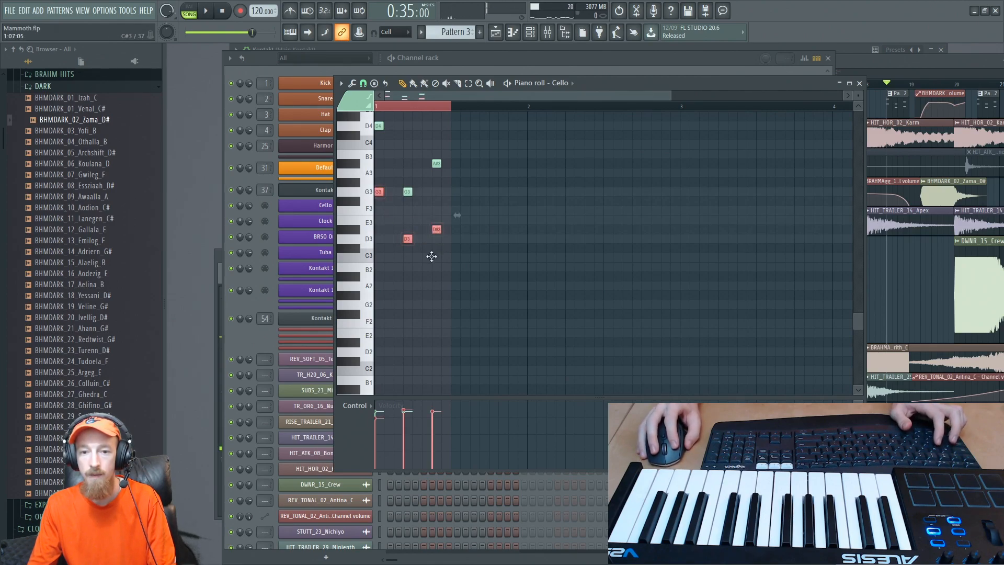
left_click_drag(432, 256, 412, 347)
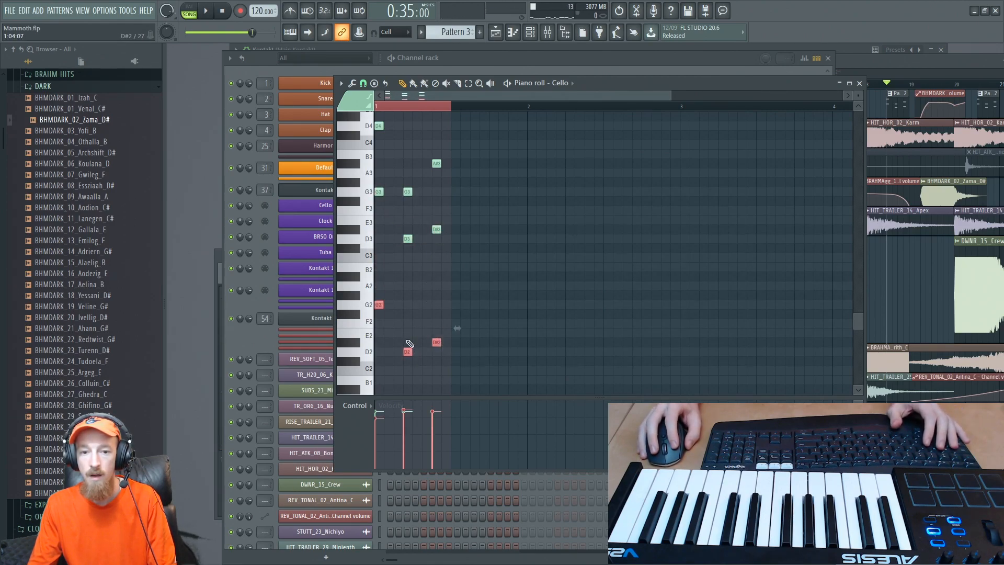
left_click(884, 62)
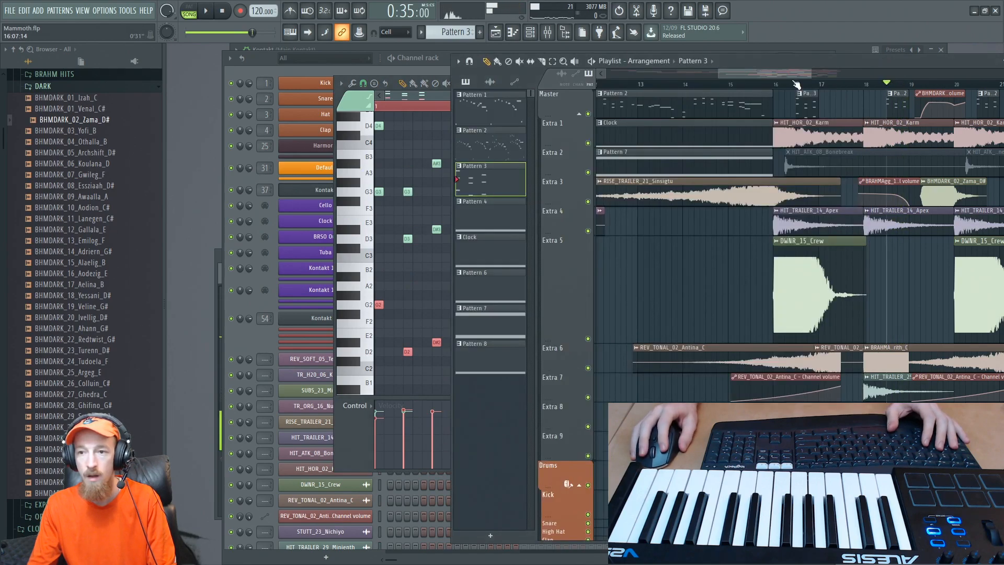
- Play the arrangement from bar 16 to check the lower octave in Pattern 3, and close the Cello piano roll
key("space")
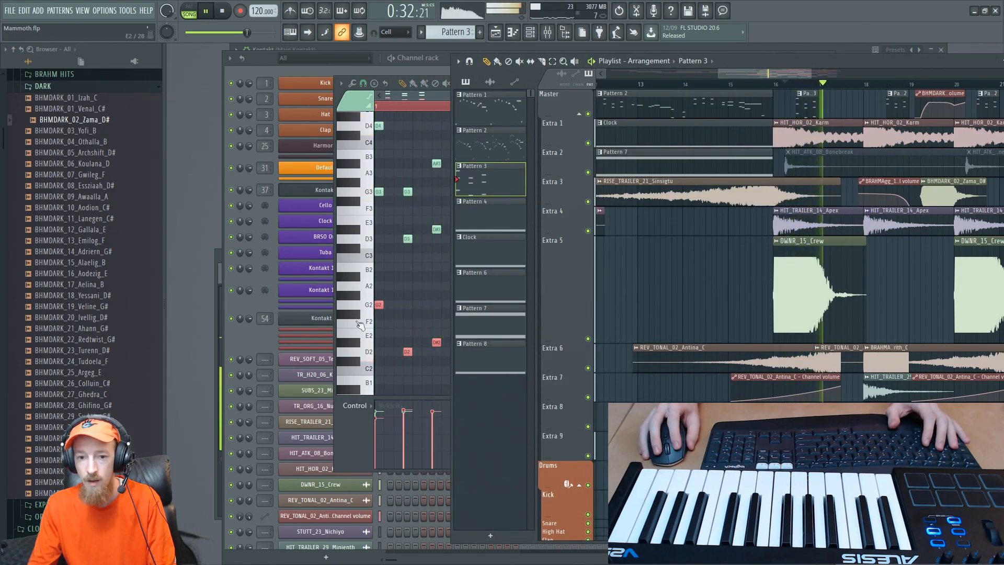
key("space")
left_click(373, 310)
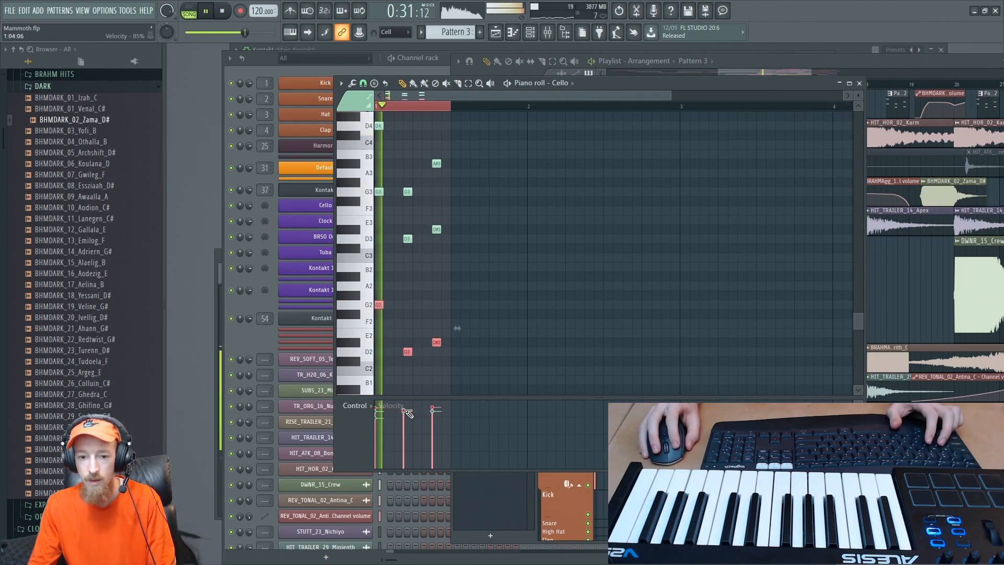
left_click(860, 84)
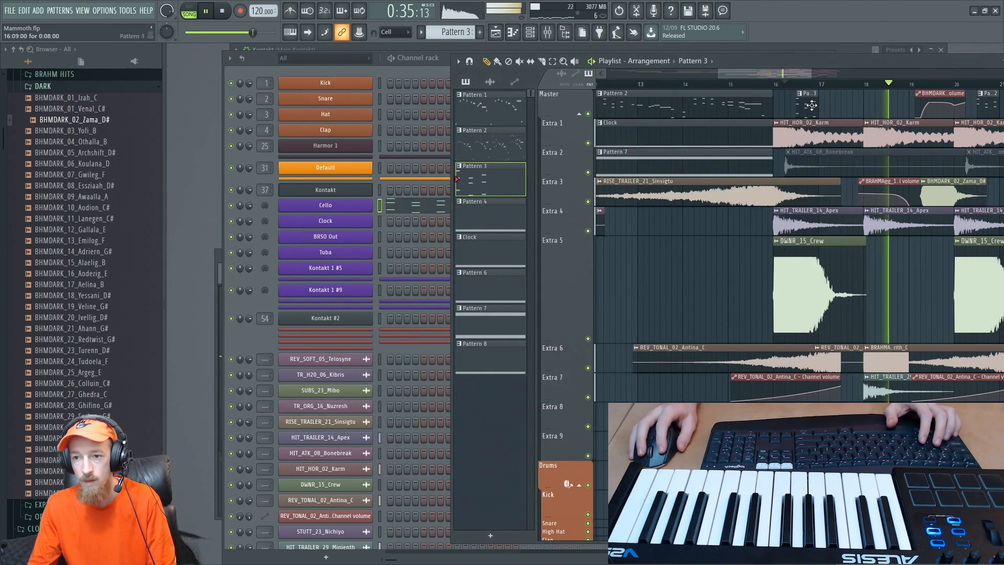
- Replace the short Pattern 2 clips from bar 18 onward in the Master track with Pattern 3 clips
scroll(894, 104, "up", 3)
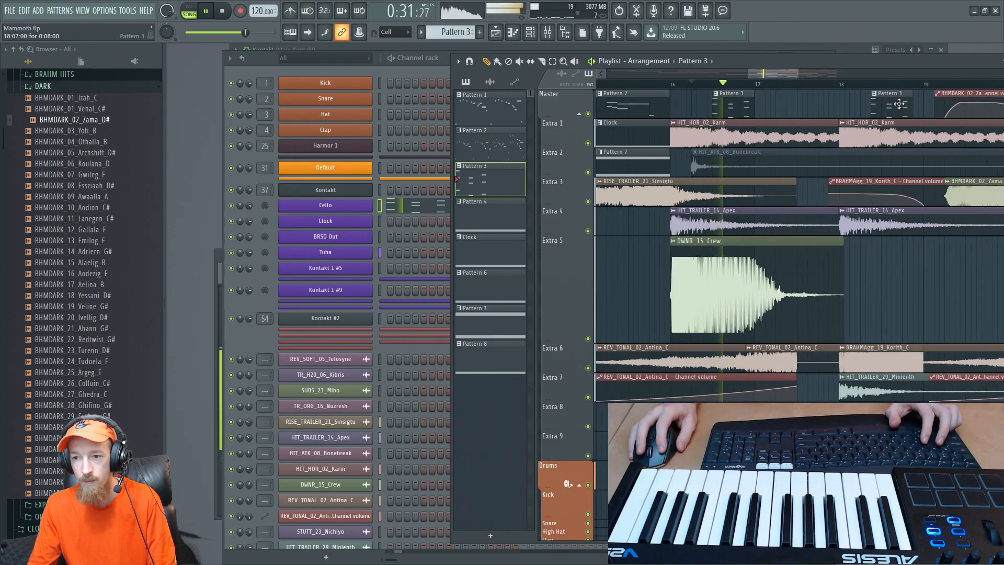
scroll(895, 106, "up", 2)
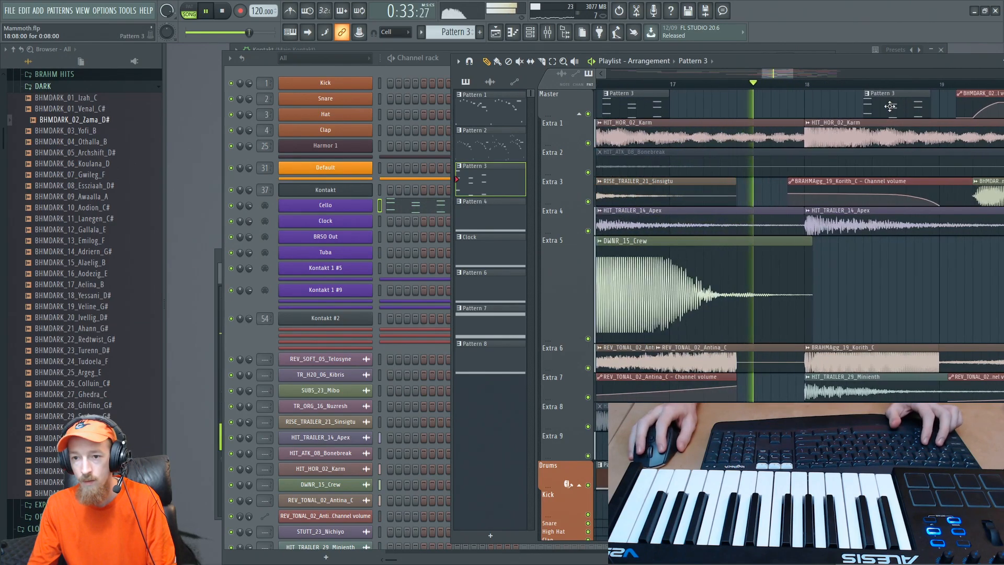
scroll(889, 115, "down", 3)
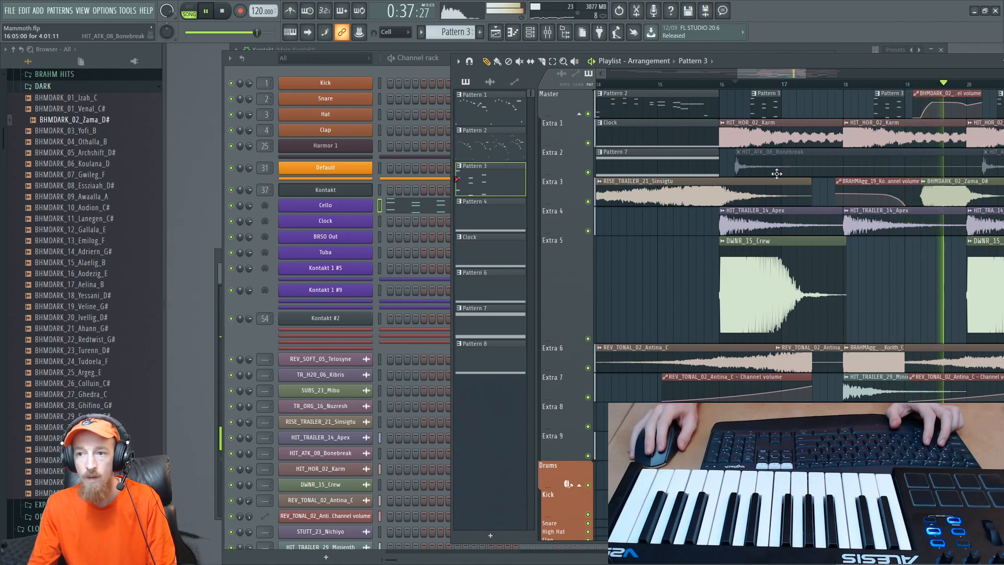
scroll(846, 151, "down", 2)
left_click_drag(845, 147, 694, 148)
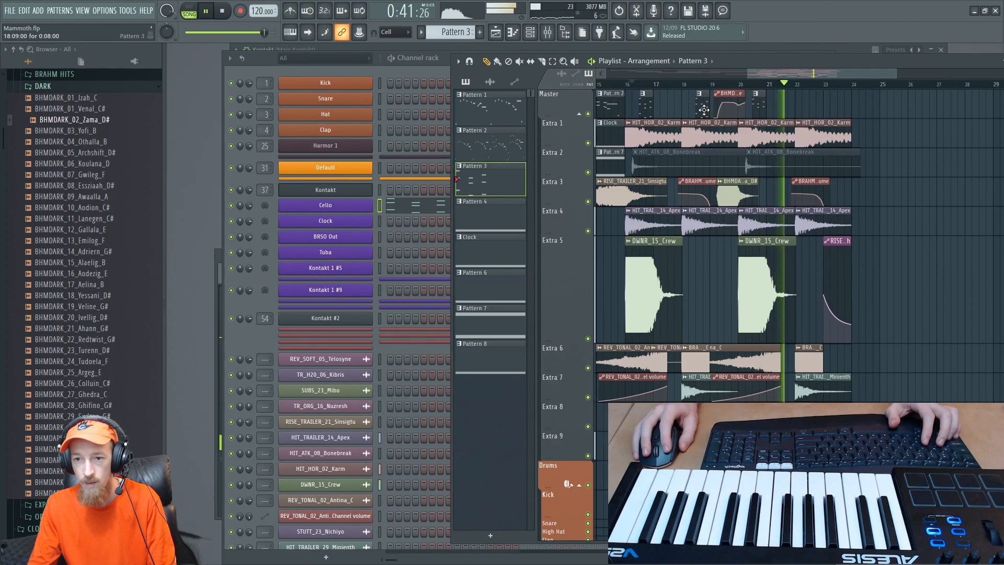
scroll(816, 99, "up", 2)
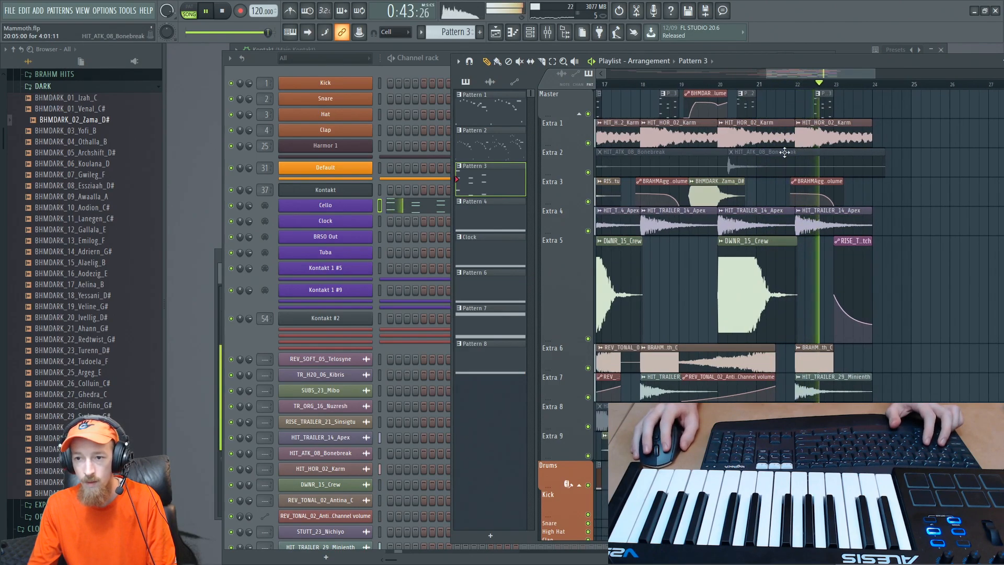
key("space")
left_click(427, 204)
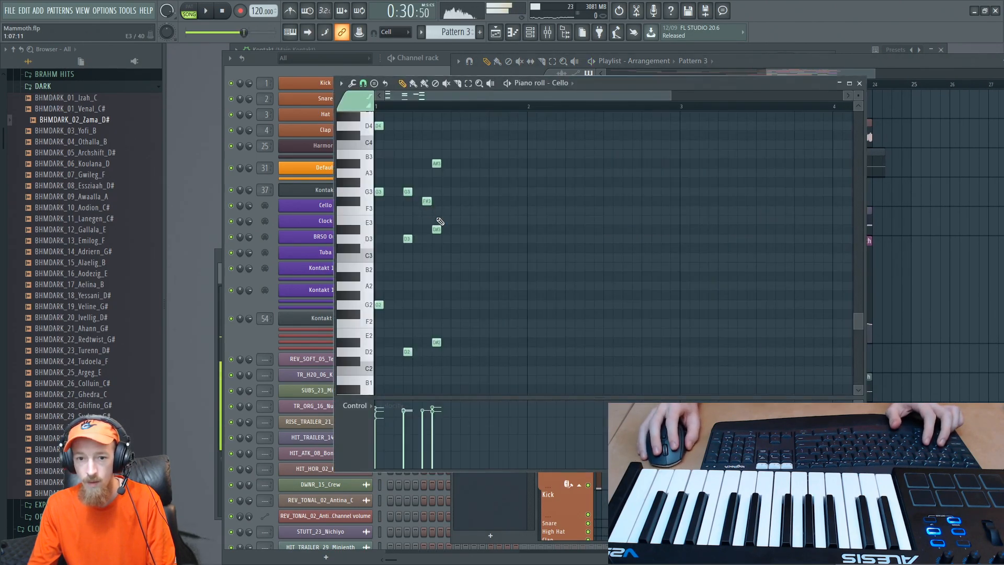
left_click(876, 74)
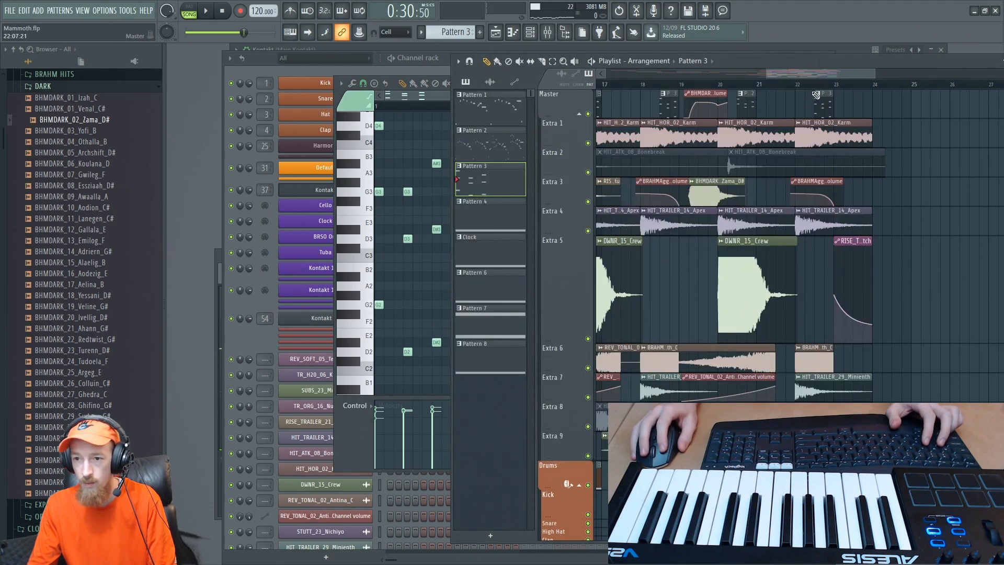
- Make the short Pattern 3 clip in bar 22 unique, and lower its last Cello chord to C2, C3 and G3
left_click(819, 94)
left_click(823, 108)
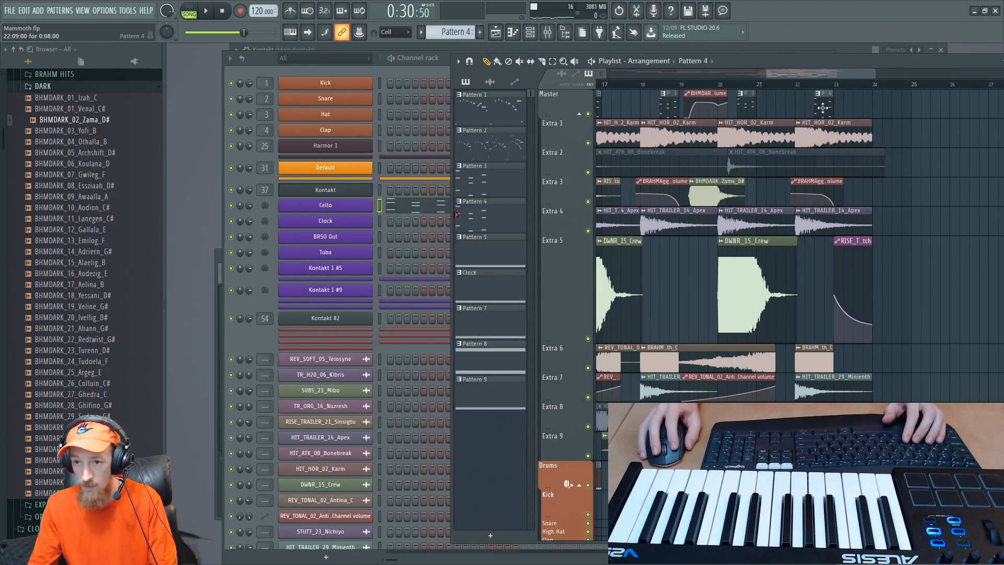
left_click(429, 212)
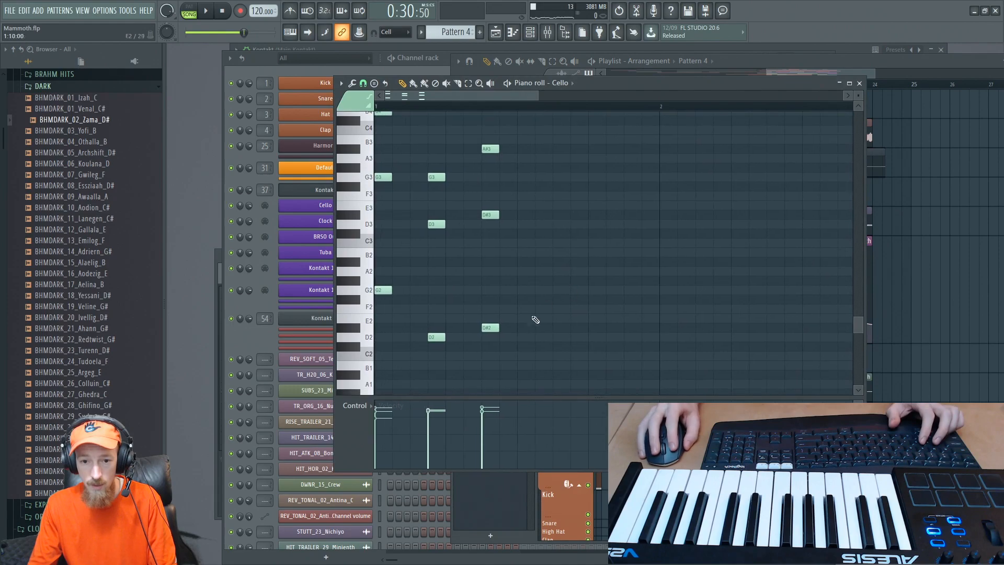
left_click_drag(487, 348, 485, 360)
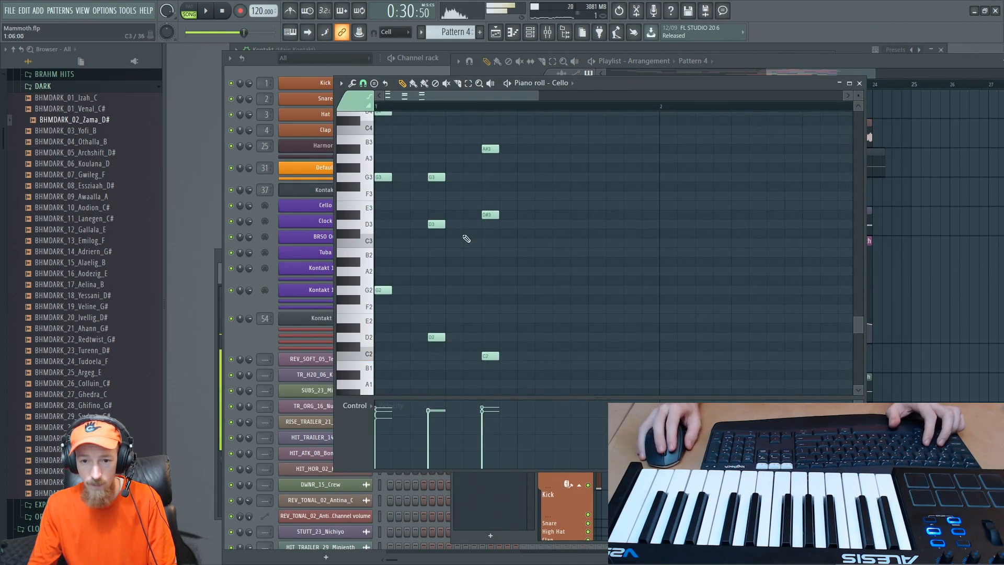
scroll(460, 181, "down", 2)
left_click_drag(431, 216, 430, 245)
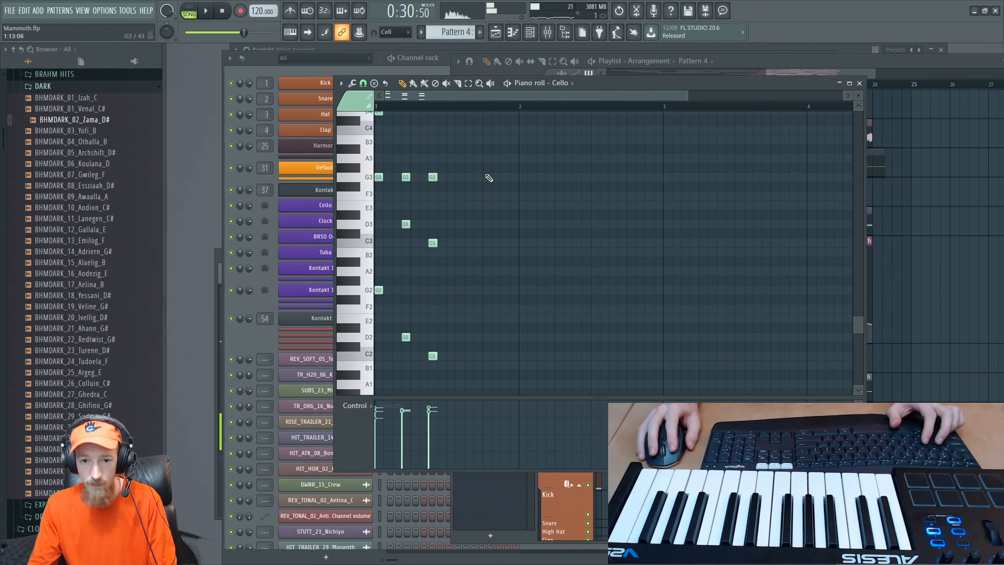
scroll(429, 136, "down", 1)
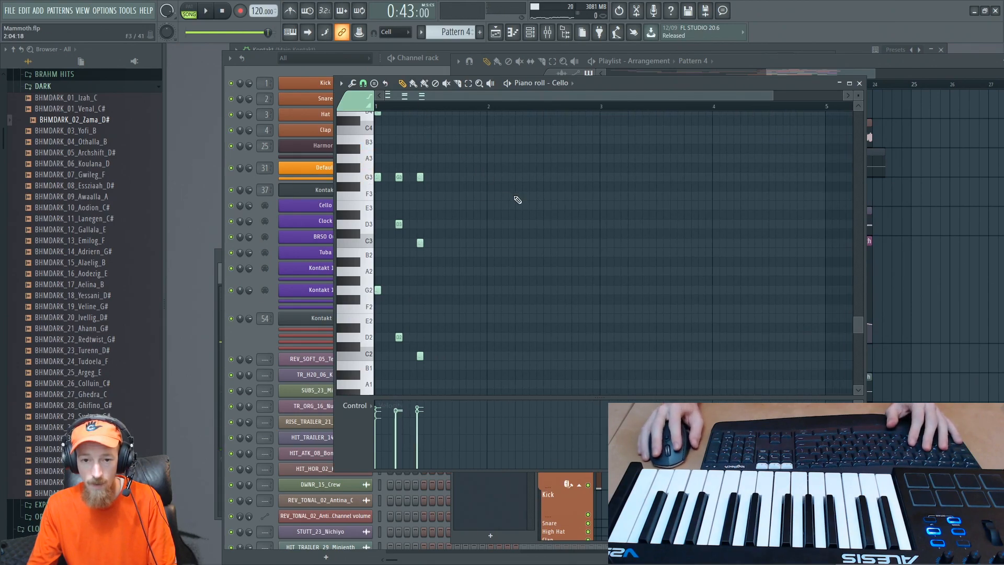
- Play the bar 22 passage to check the changed chord, close the Cello piano roll, and replay it in the playlist
key("space")
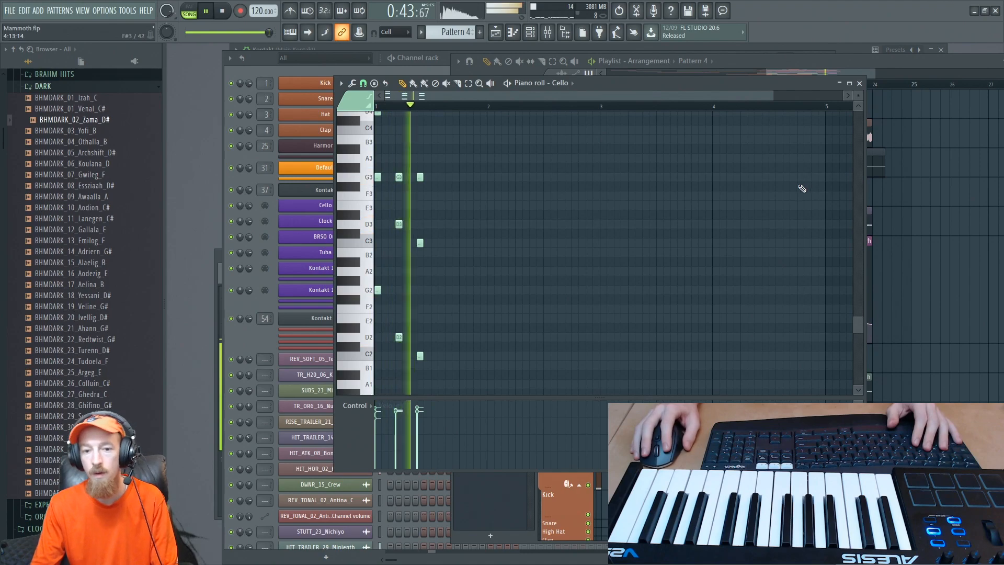
key("space")
scroll(460, 336, "up", 2)
scroll(523, 309, "down", 1)
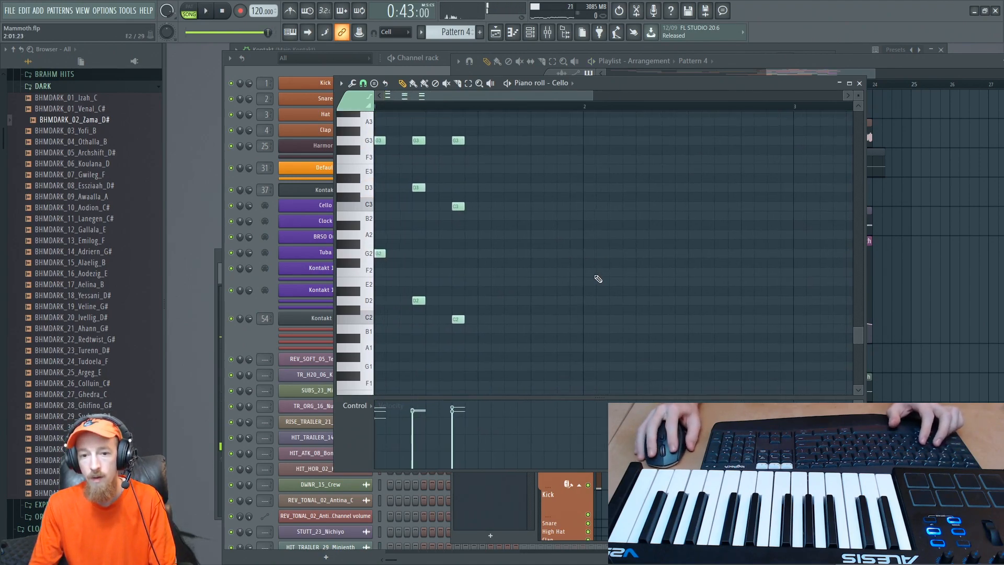
left_click(861, 84)
left_click_drag(857, 74, 904, 77)
key("space")
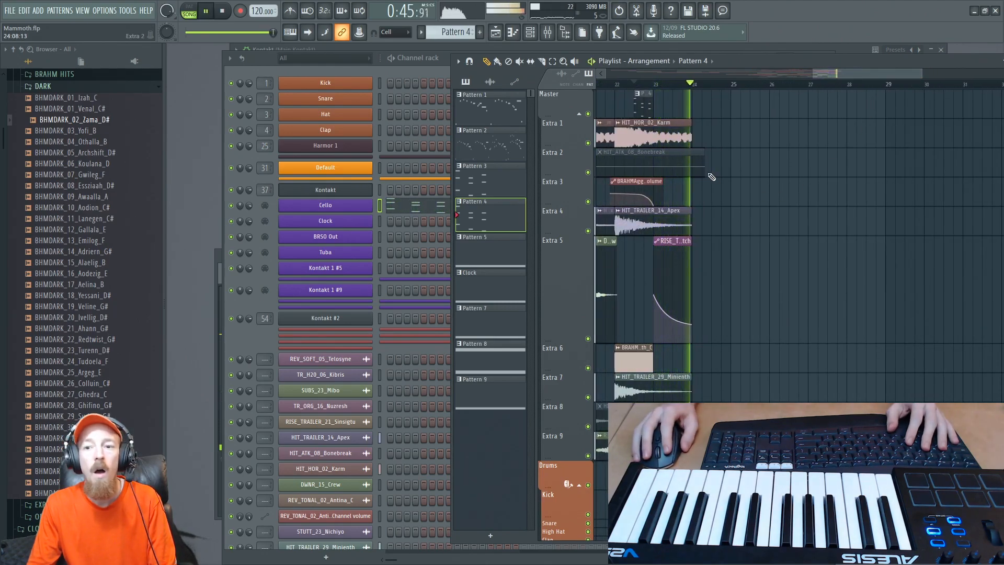
key("space")
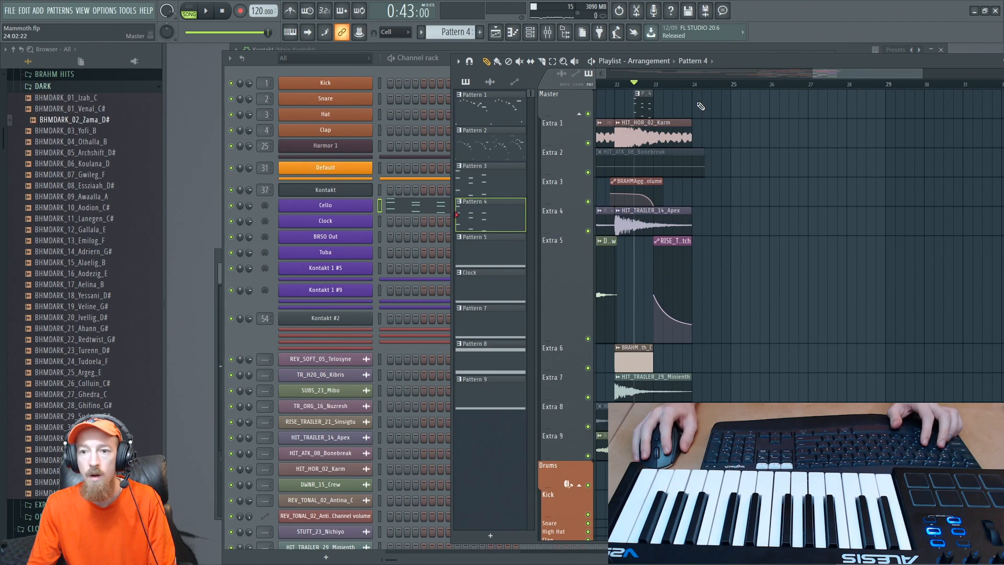
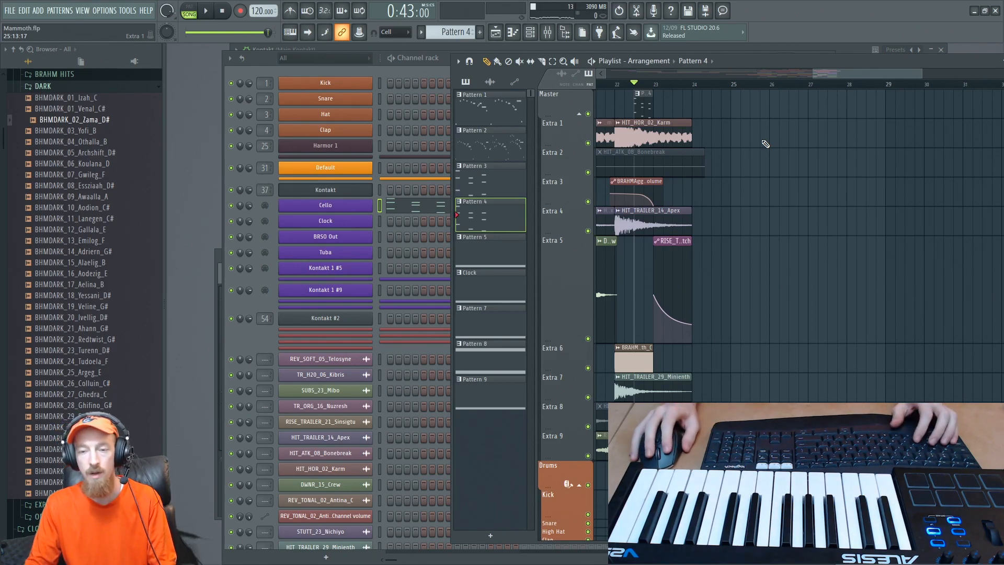
- Place a Pattern 4 clip at bar 25 on the Master track and make it a unique pattern
scroll(727, 121, "down", 2)
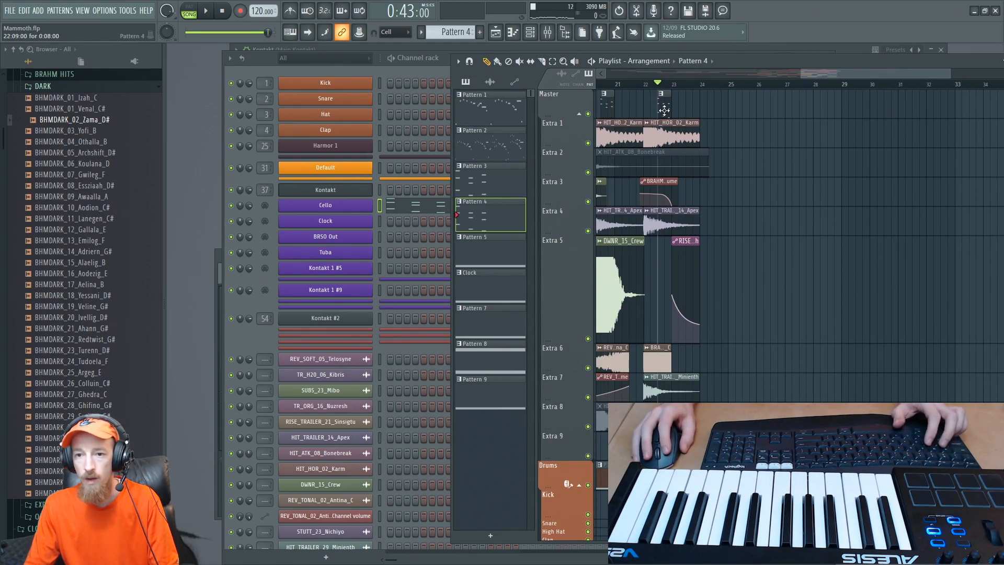
left_click(733, 107)
left_click(730, 93)
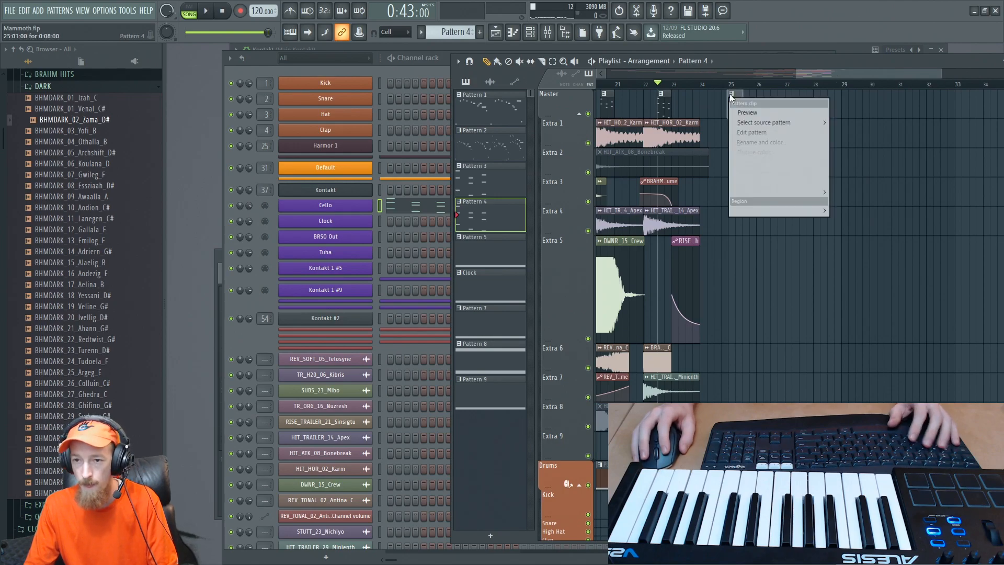
left_click(739, 119)
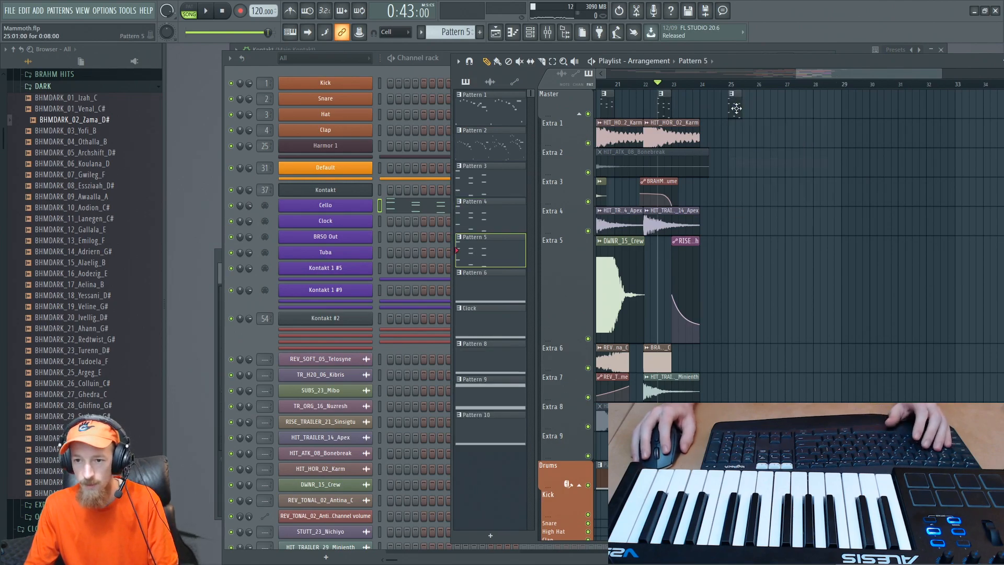
- Open the new pattern's Cello notes and delete the upper-octave notes, keeping only the low G2, D2 and C2
double_click(732, 105)
scroll(529, 212, "down", 2)
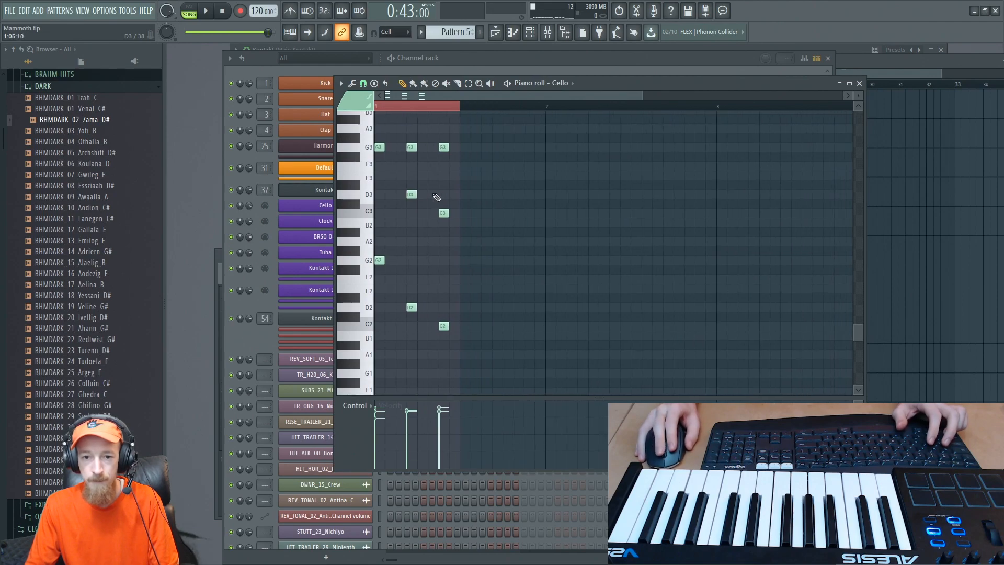
scroll(416, 225, "up", 4)
right_click(383, 196)
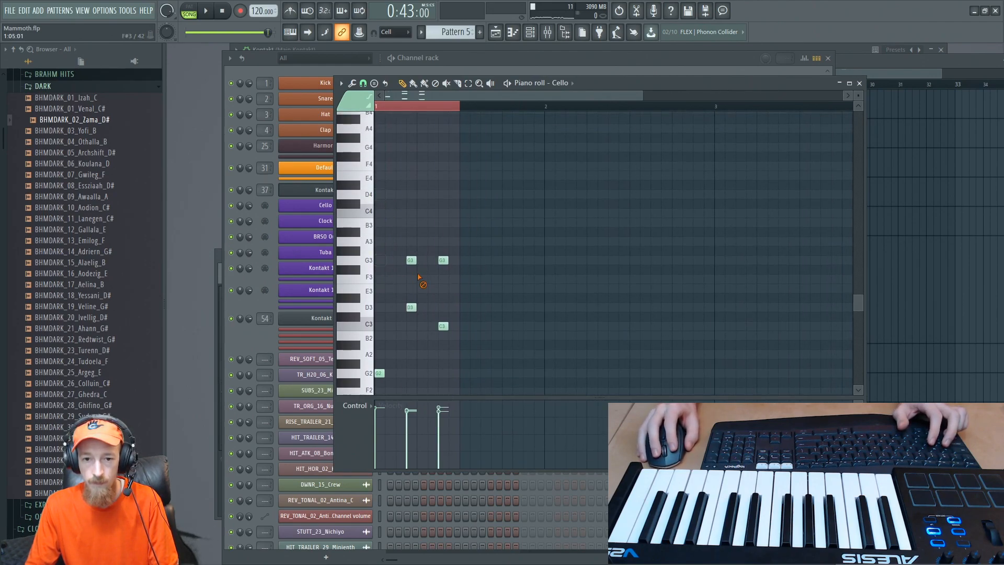
scroll(443, 276, "down", 3)
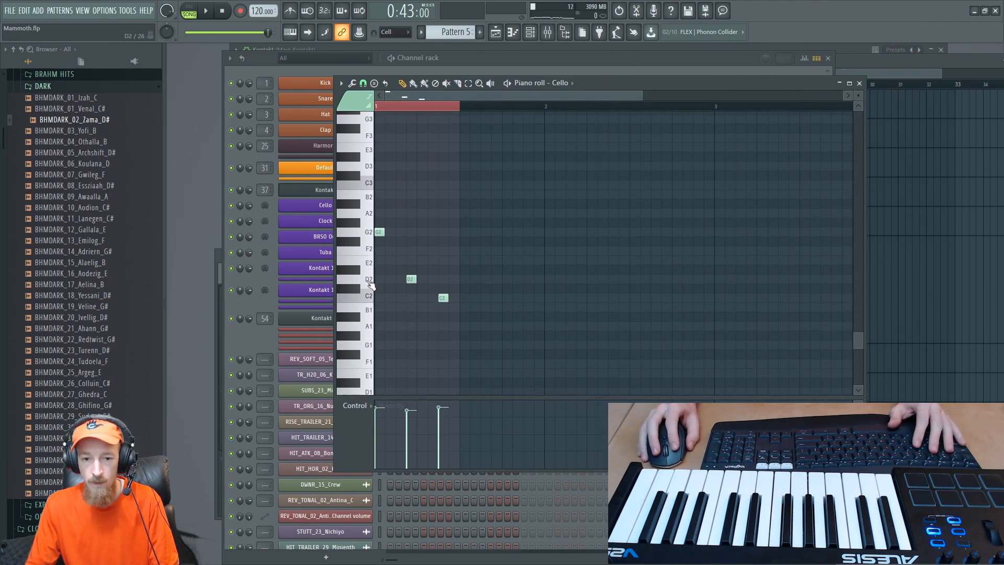
- Move the cello notes to C2, pull the second one earlier, add a C2 note directly after it, and play back
left_click(367, 300)
left_click(364, 316)
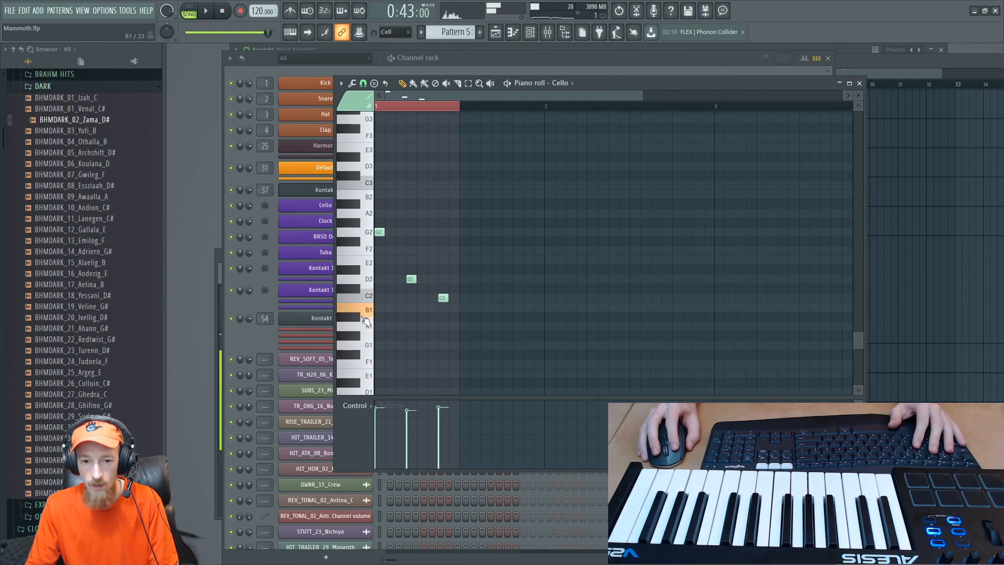
left_click_drag(379, 232, 400, 299)
key("space")
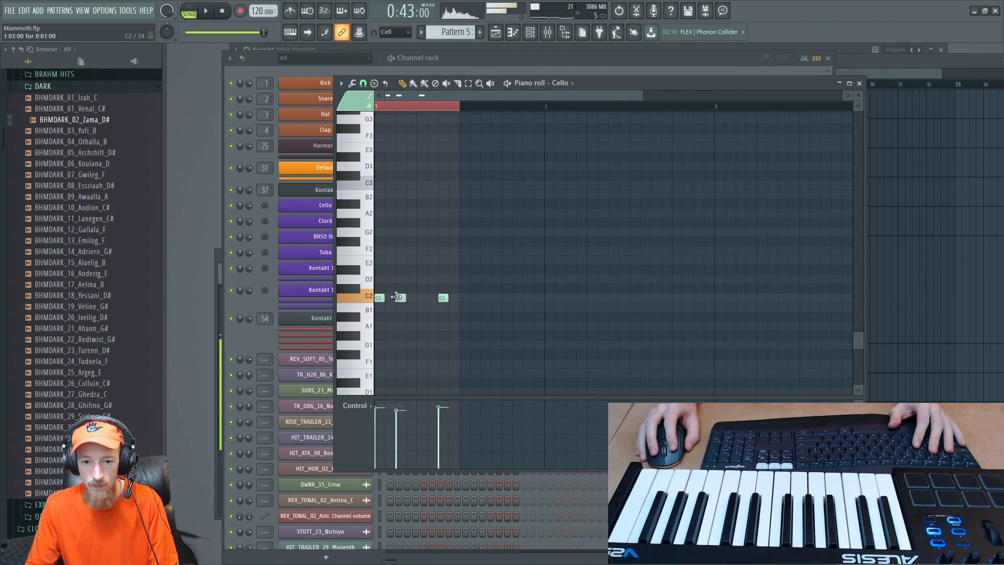
left_click(412, 298)
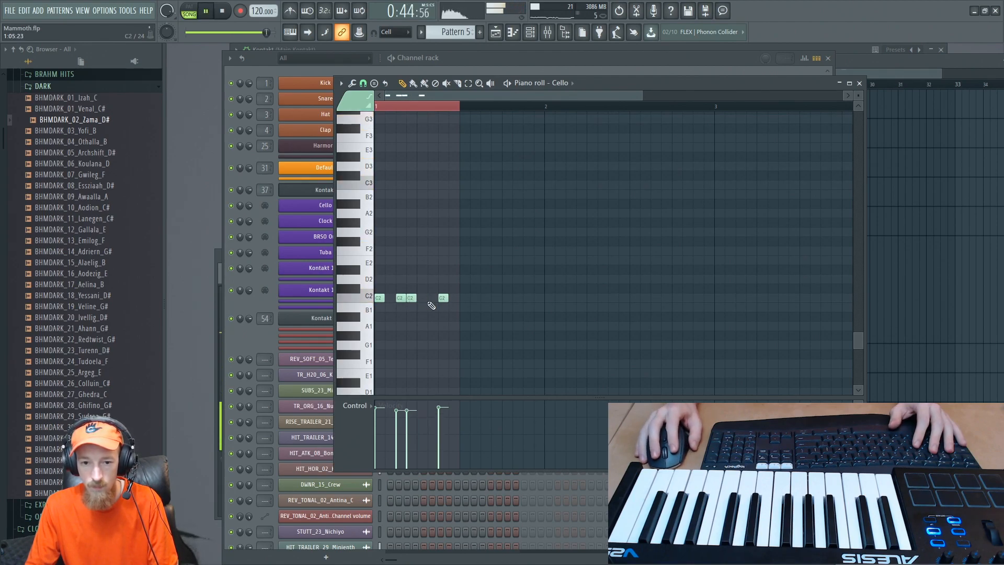
scroll(437, 227, "up", 3, "ctrl")
scroll(431, 220, "down", 2)
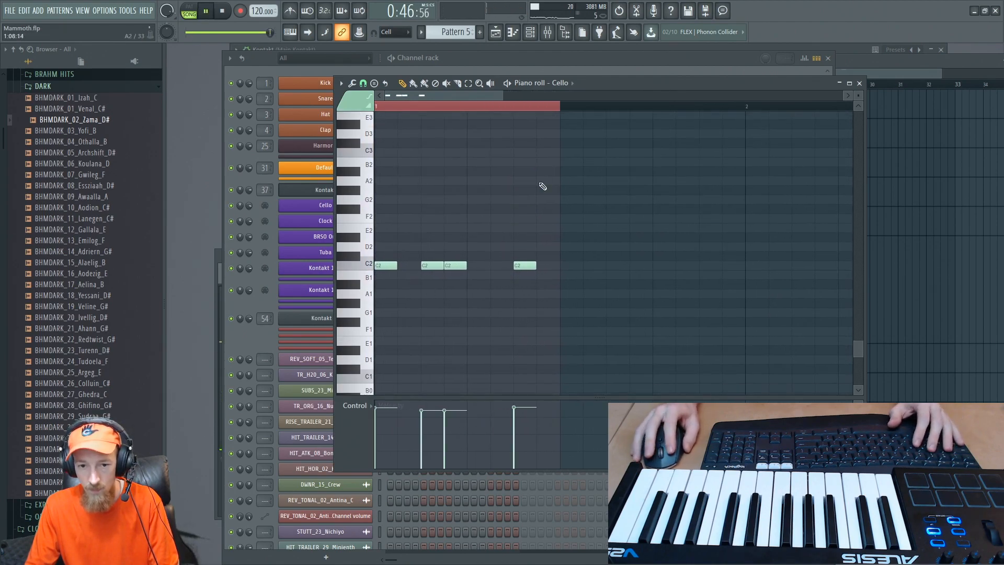
key("space")
- Move the new pattern clip to bar 24 in the playlist and listen to the transition
left_click(908, 68)
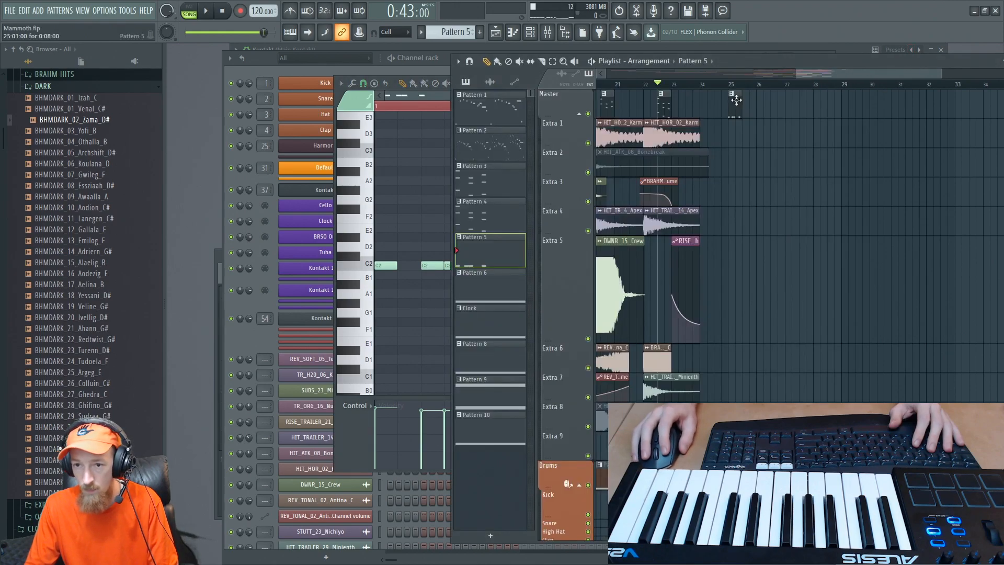
key("space")
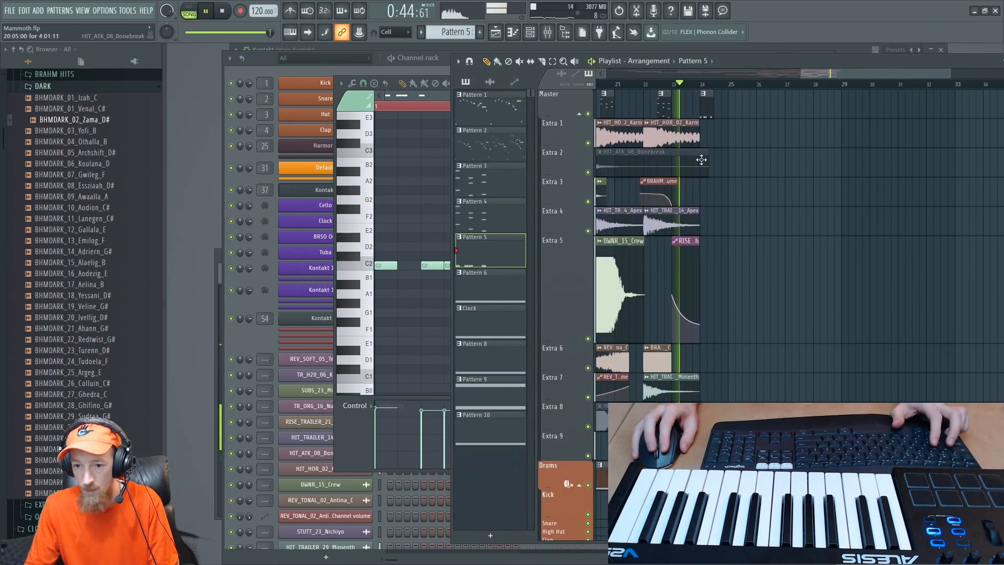
scroll(706, 152, "up", 2, "ctrl")
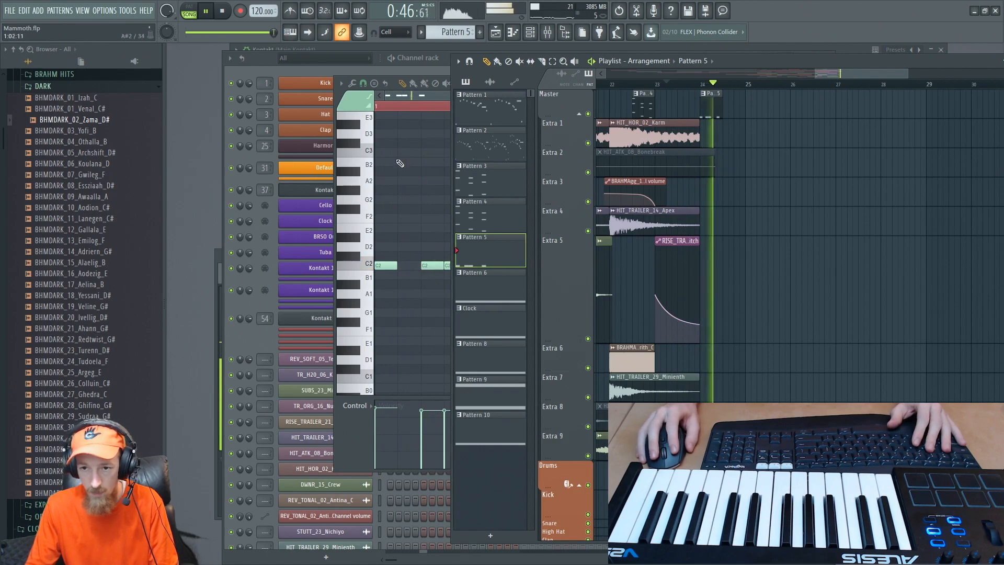
- Rework the cello rhythm so that a single C2 note falls on each of the bar's four beats
left_click(443, 203)
key("space")
right_click(432, 266)
right_click(456, 267)
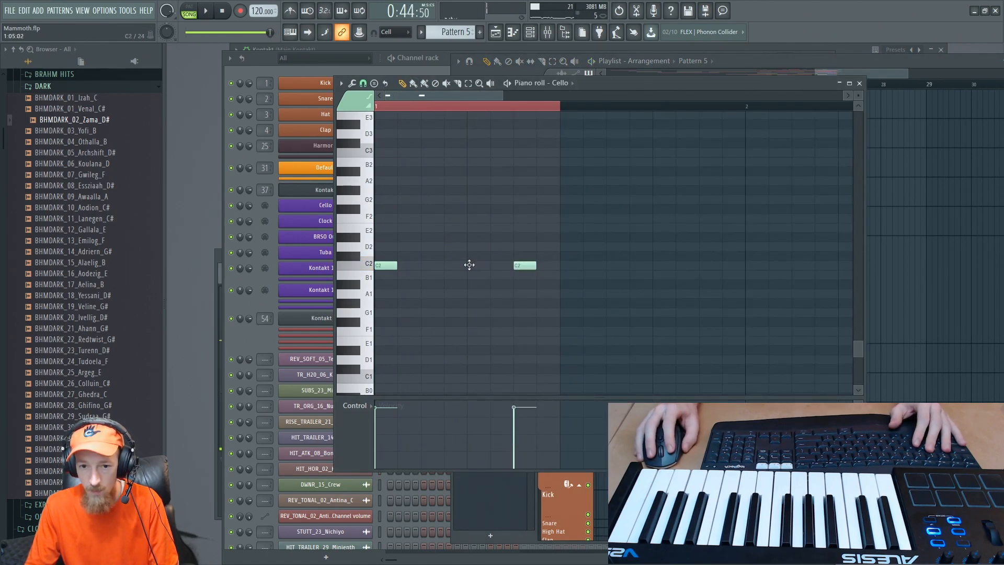
left_click(469, 265)
right_click(525, 265)
left_click(563, 265)
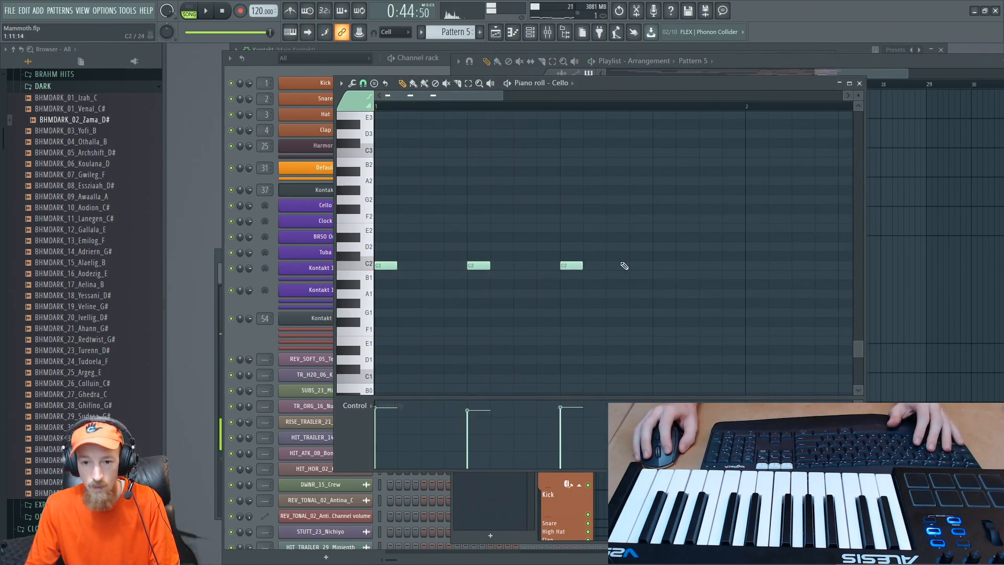
left_click(662, 265)
key("space")
scroll(496, 159, "down", 2)
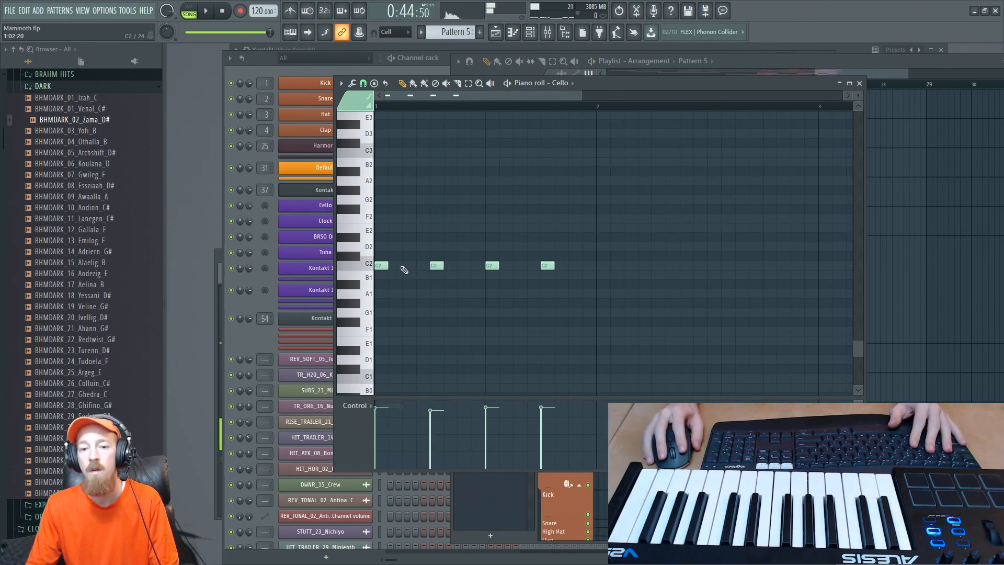
- Extend the Pattern 5 clip to five bars, from bar 24 to bar 29, and play it back
left_click(871, 68)
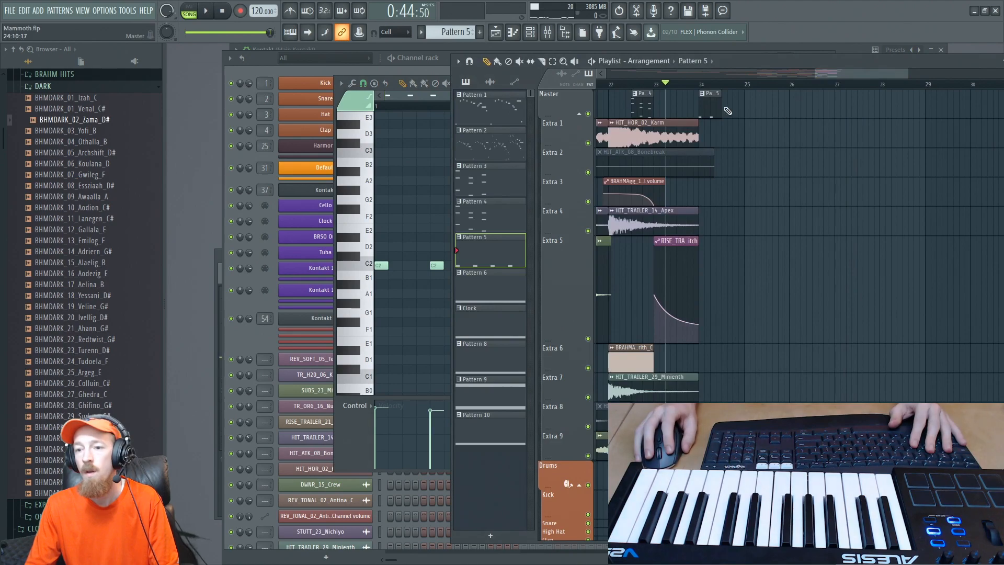
left_click_drag(719, 102, 910, 106)
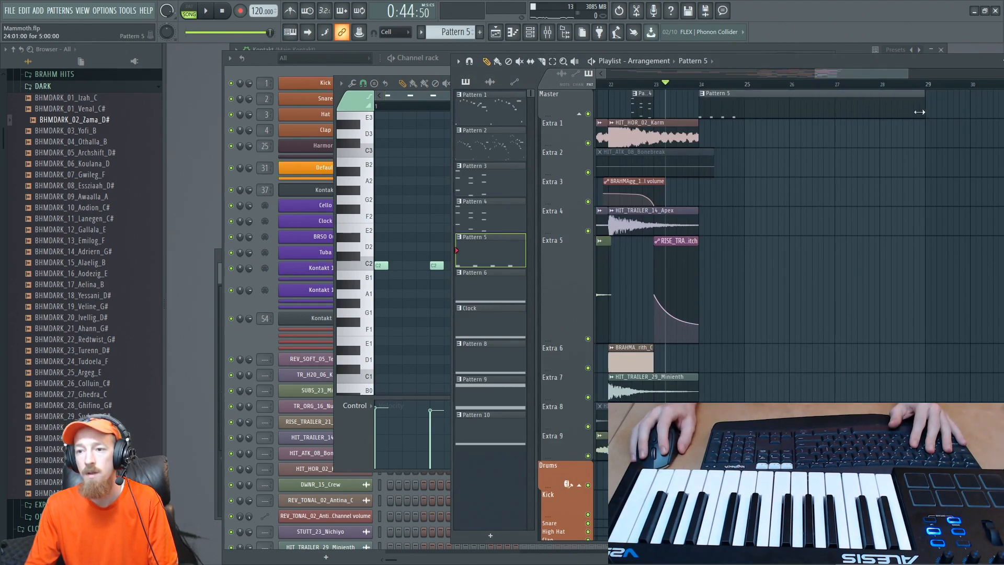
key("space")
left_click(355, 378)
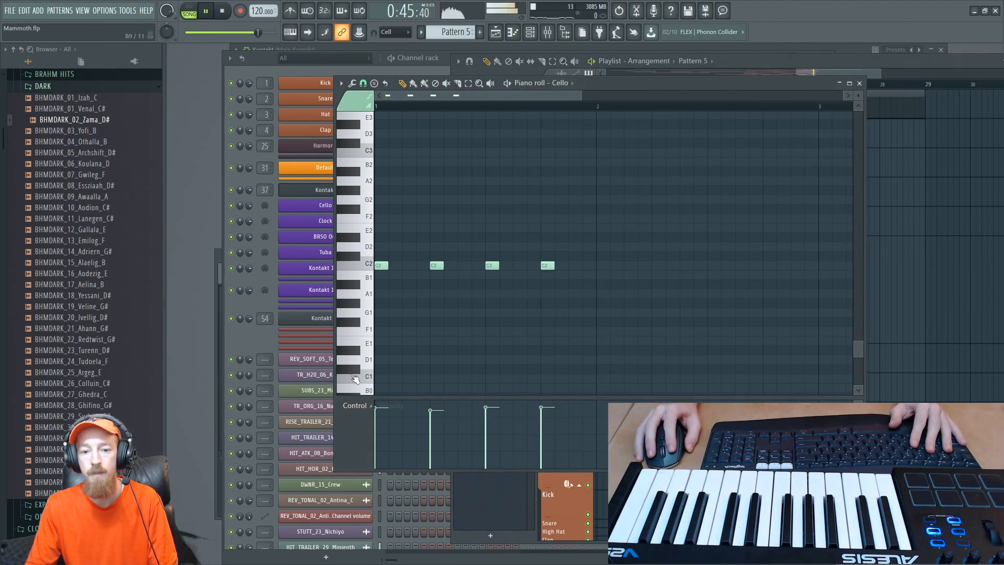
key("space")
- Add a C2 cello note at 1:03:12, just before the second beat, and listen to it
left_click(424, 266)
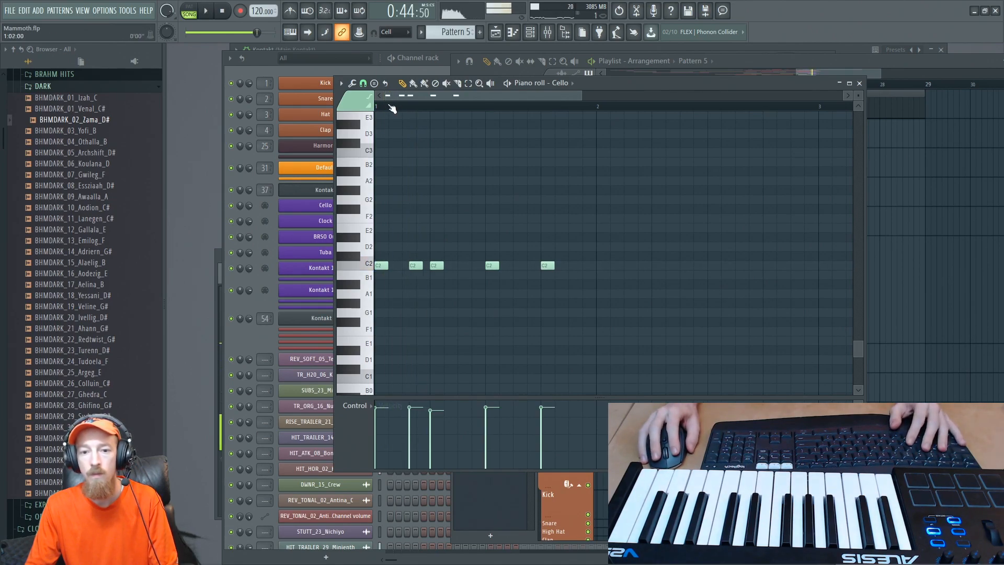
key("space")
key("space")
key("space")
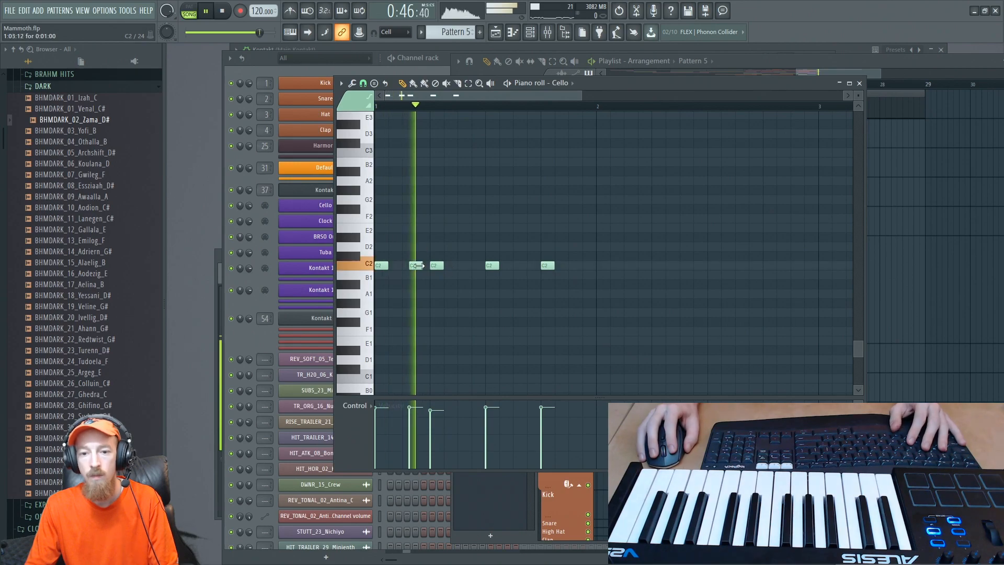
- Add a C2 cello note at 1:07:12, just before the third beat, and replay the phrase
left_click(469, 266)
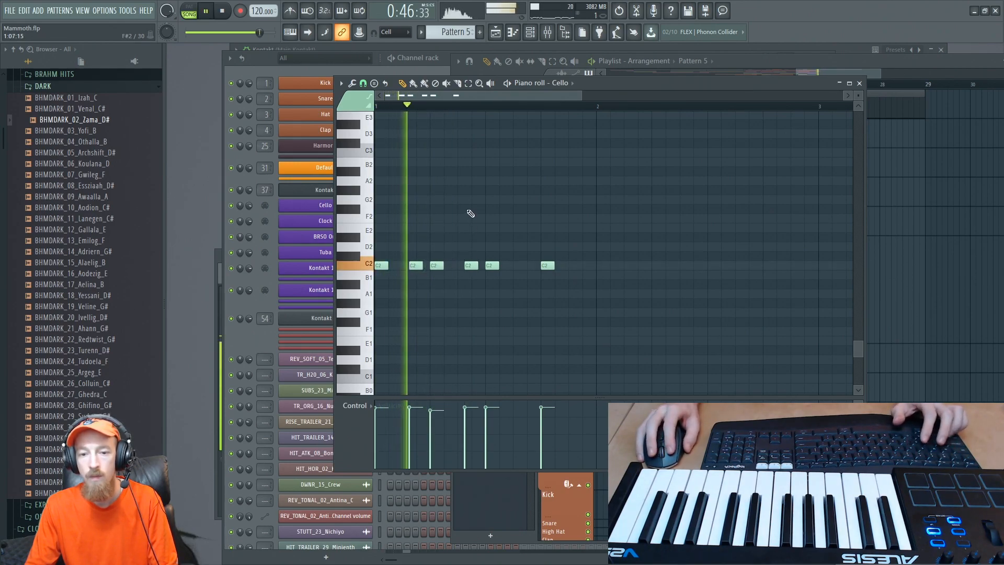
key("space")
key("space")
key("space")
scroll(403, 265, "down", 1)
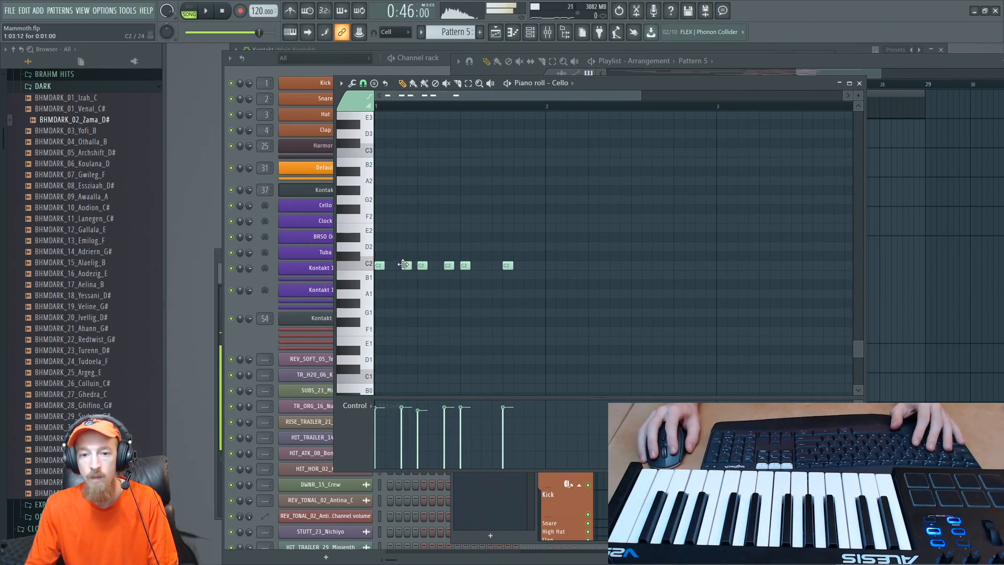
key("space")
key("space")
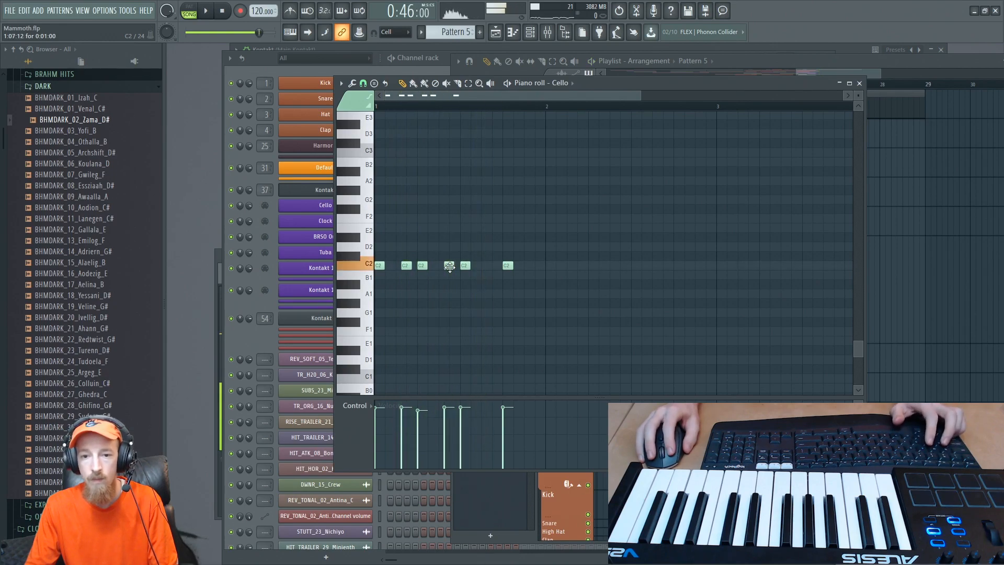
- Add a D#2 cello note at 1:11:12, just before the fourth beat, and play the phrase
left_click(490, 266)
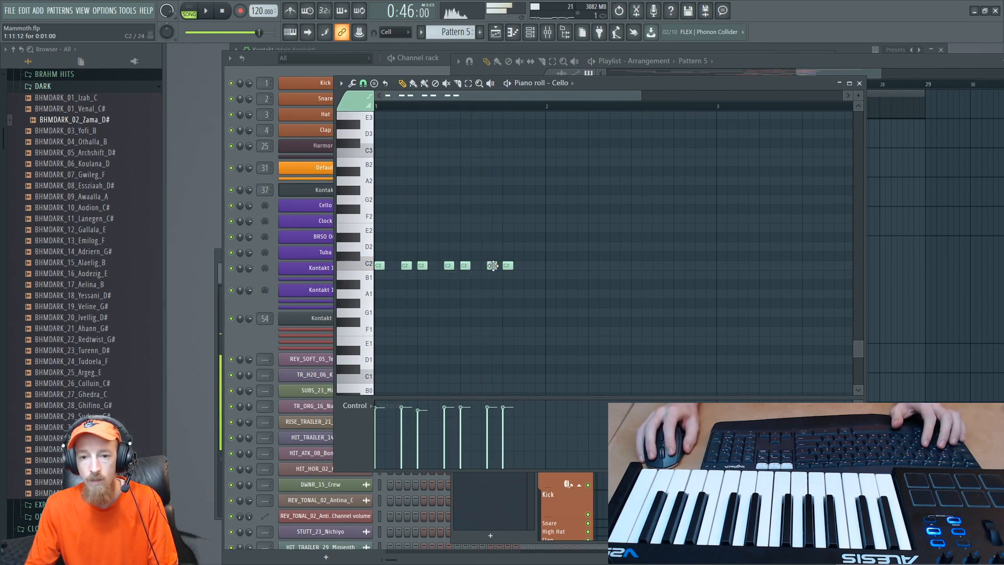
left_click_drag(491, 229, 492, 230)
key("space")
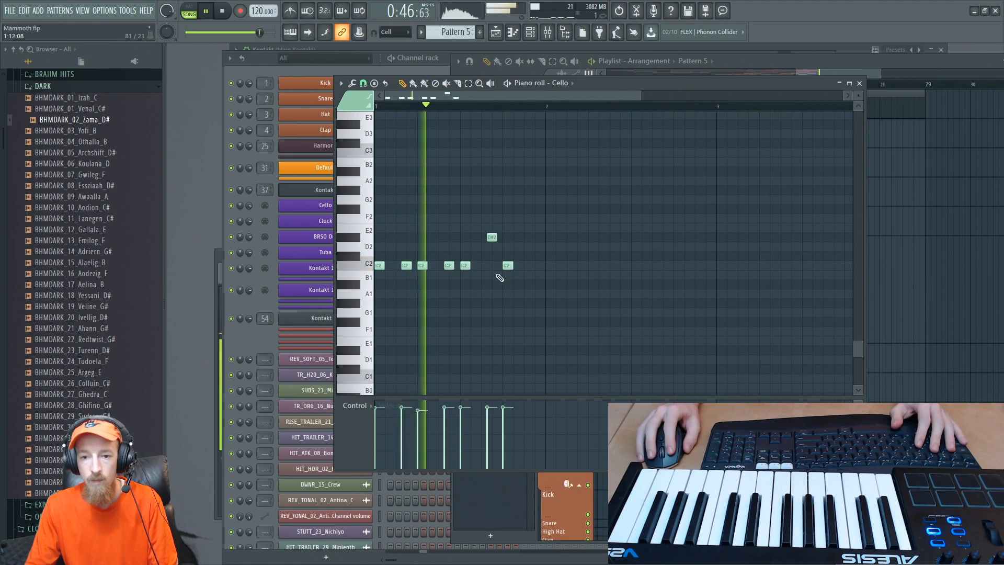
key("space")
- Duplicate the one-bar cello phrase into bar 2 and listen to both bars
left_click_drag(536, 226, 376, 296)
key("ctrl+b")
key("ctrl+d")
key("space")
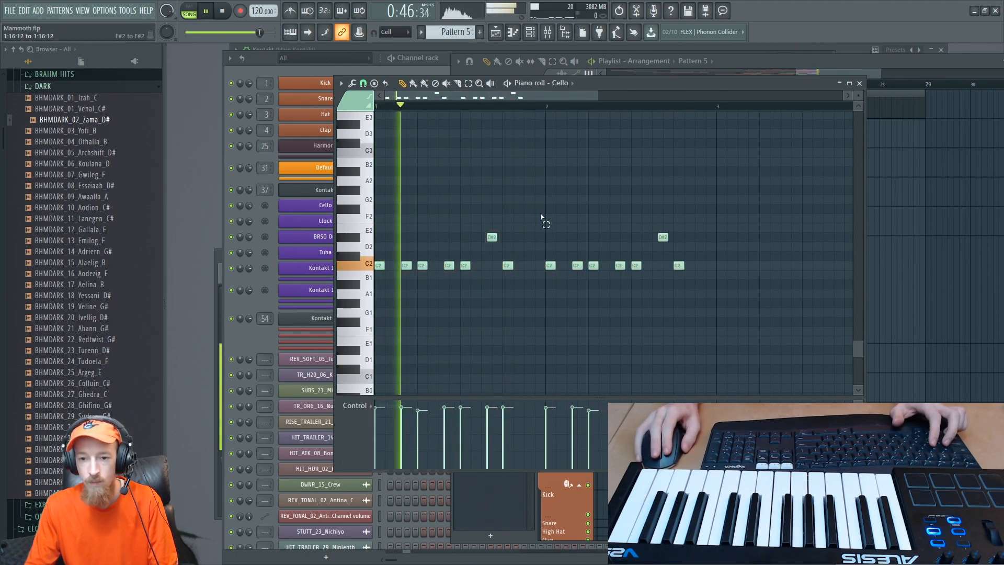
scroll(575, 206, "down", 1)
left_click_drag(549, 193, 493, 209)
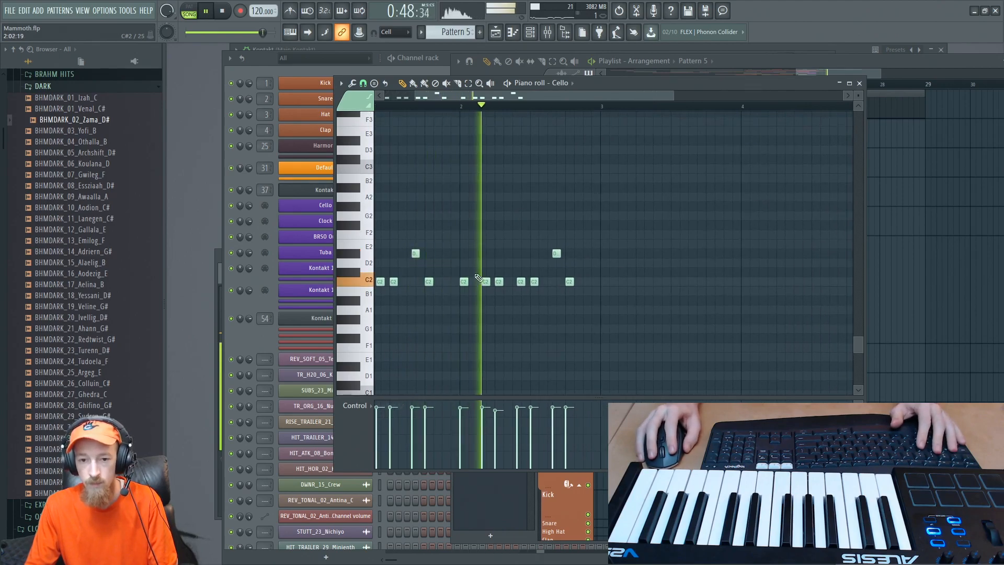
key("space")
- Raise bar 2's on-beat third-beat note to D#2 and its last note to D2, checking the change by ear
left_click_drag(533, 282, 568, 257)
key("space")
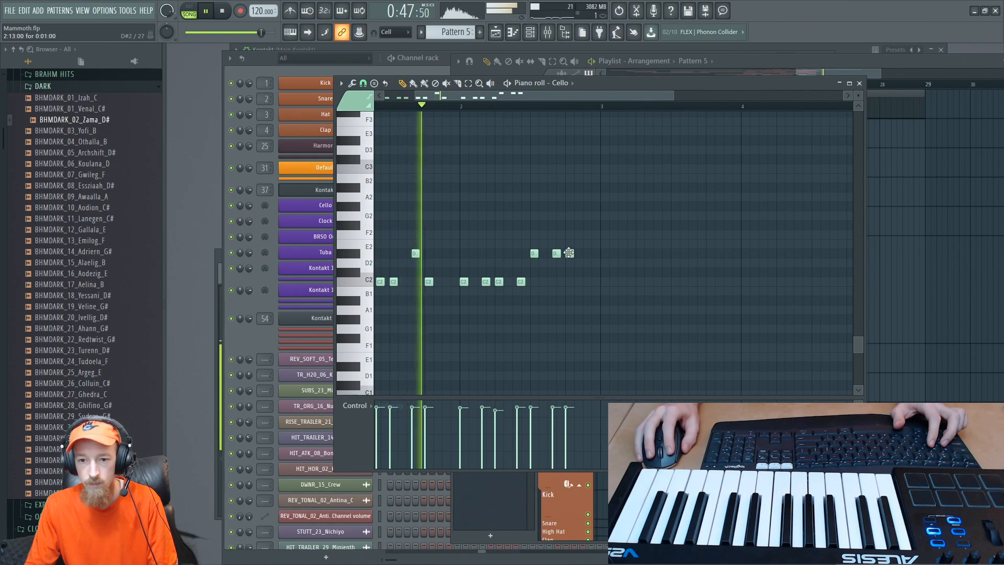
scroll(567, 261, "down", 1)
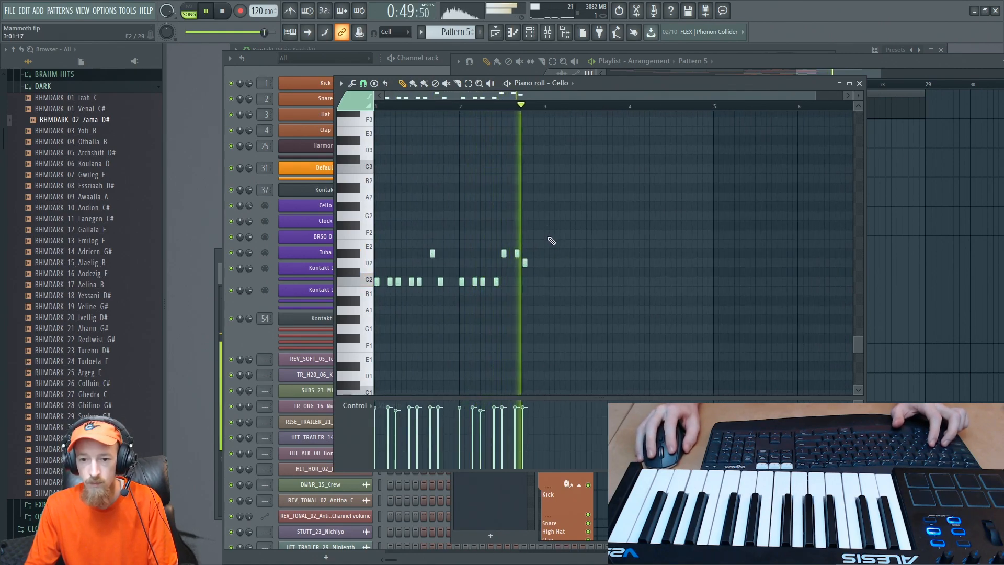
key("space")
- Copy the first bar's cello phrase into bar 3, transposed up to D2 with its high note on F2, and play back
scroll(470, 266, "up", 1)
left_click_drag(440, 240, 533, 232)
scroll(713, 228, "down", 1)
left_click(660, 249, "ctrl")
key("space")
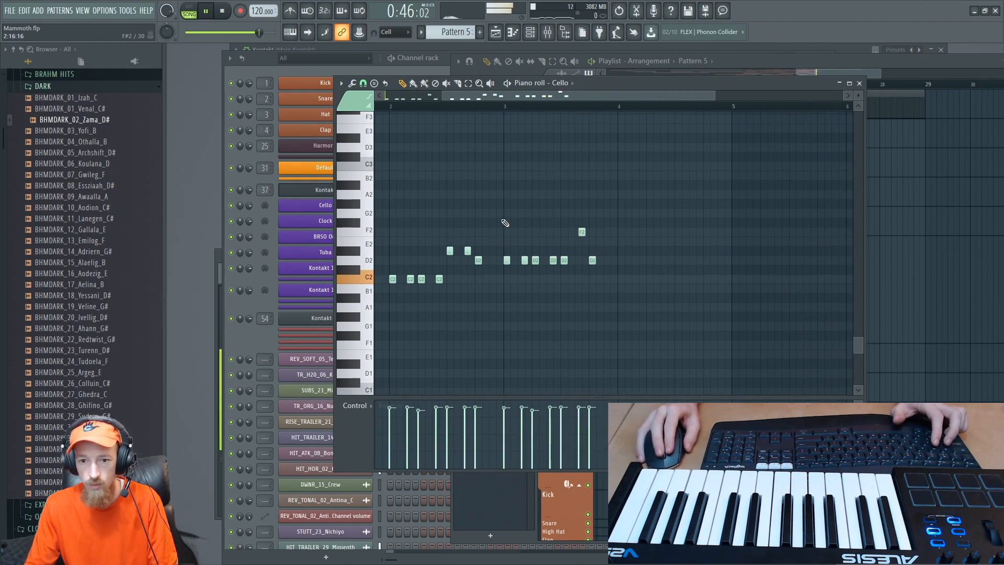
scroll(489, 206, "down", 2)
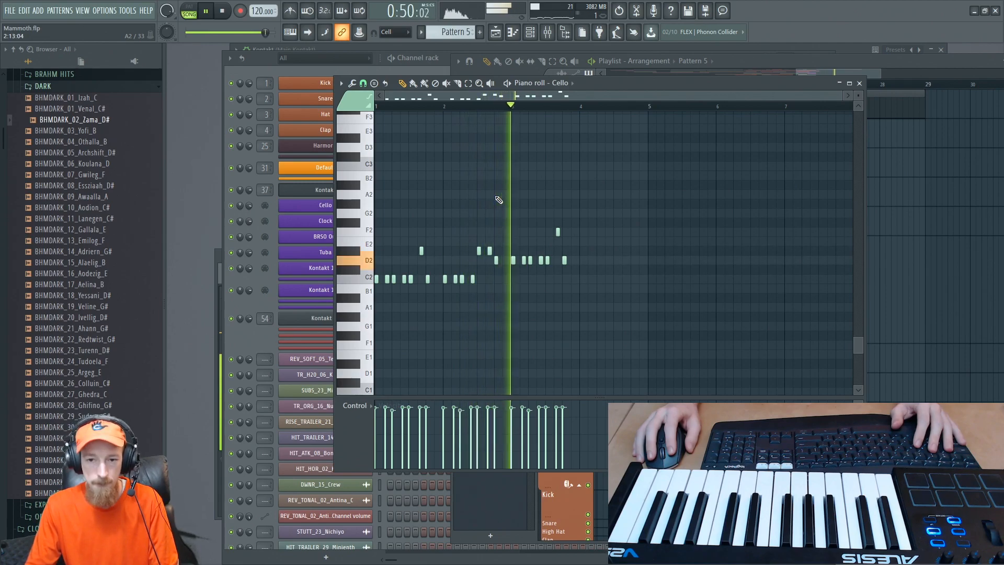
scroll(563, 233, "up", 2)
key("space")
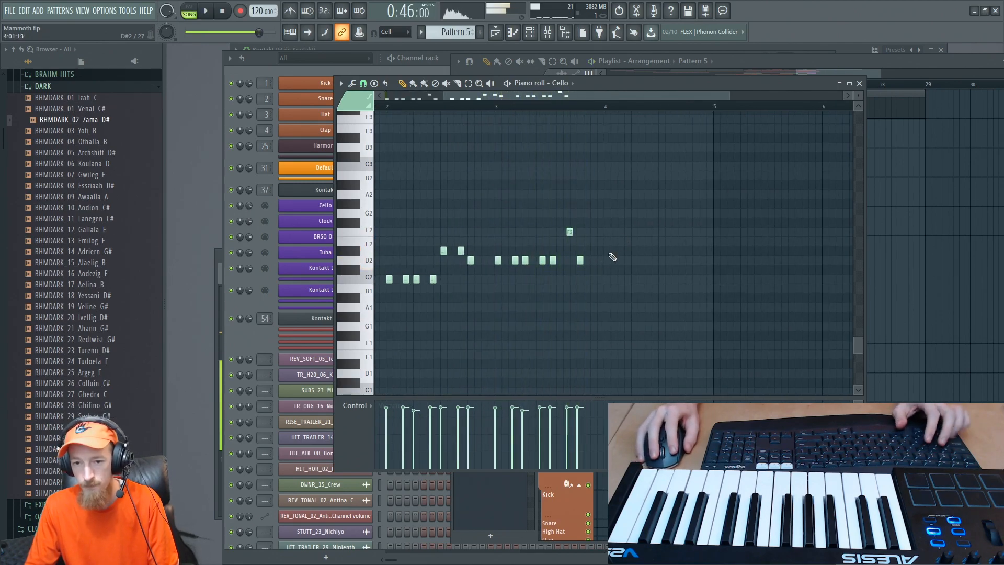
- Copy the first three D2 notes of bar 3 to the start of bar 4 at G2 and audition the pitch
left_click_drag(495, 262, 624, 224)
scroll(617, 241, "up", 2)
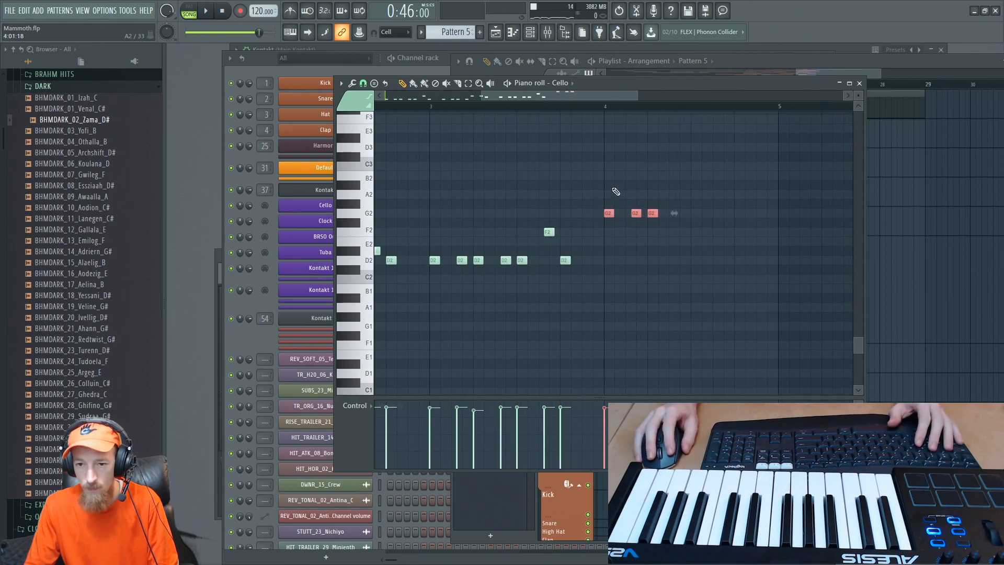
left_click(367, 214)
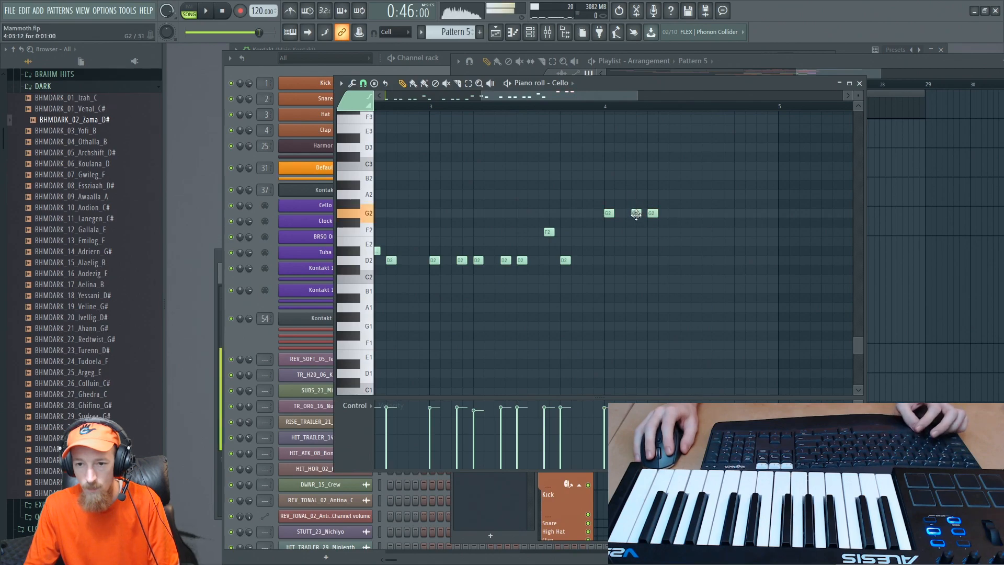
- Rework the G2 notes at the start of bar 4 into three evenly spaced short notes filling the first beat
left_click(606, 108)
key("space")
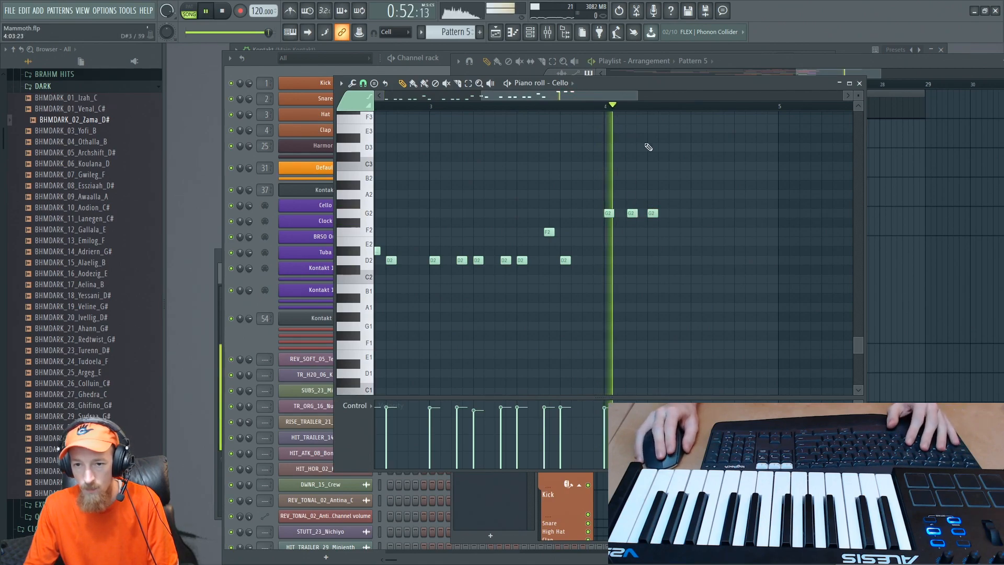
key("space")
left_click_drag(637, 166, 525, 196)
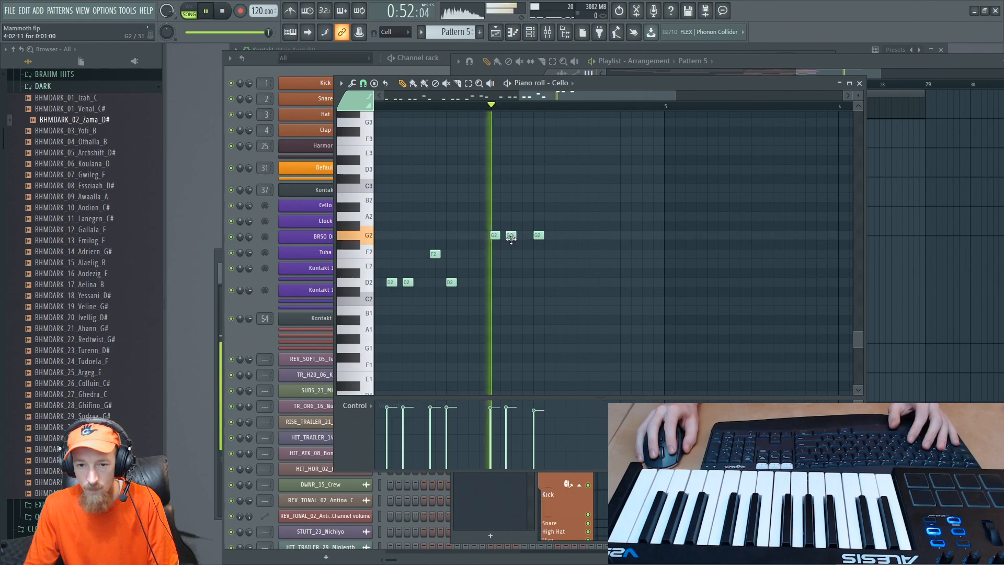
left_click(524, 235)
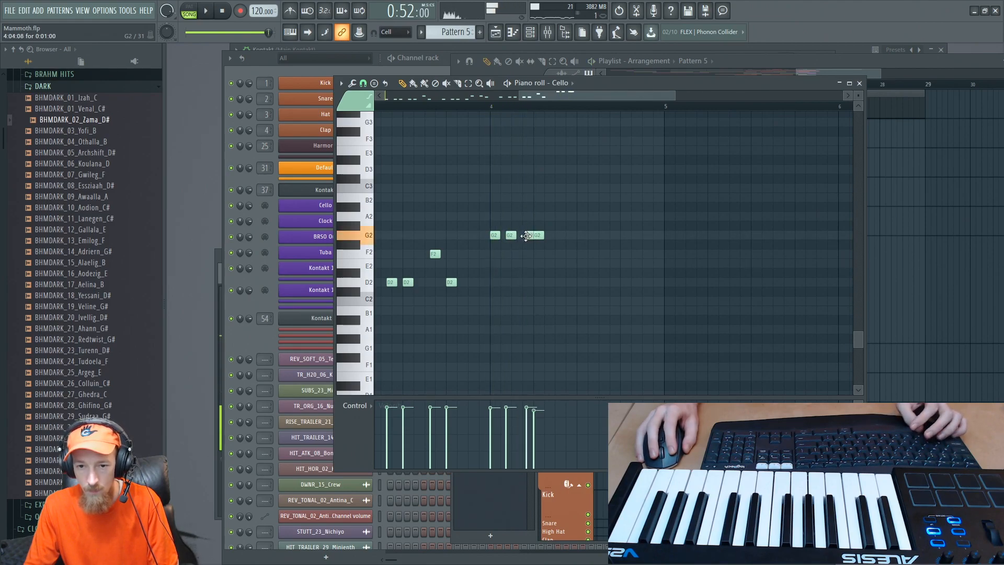
left_click_drag(511, 236, 508, 236)
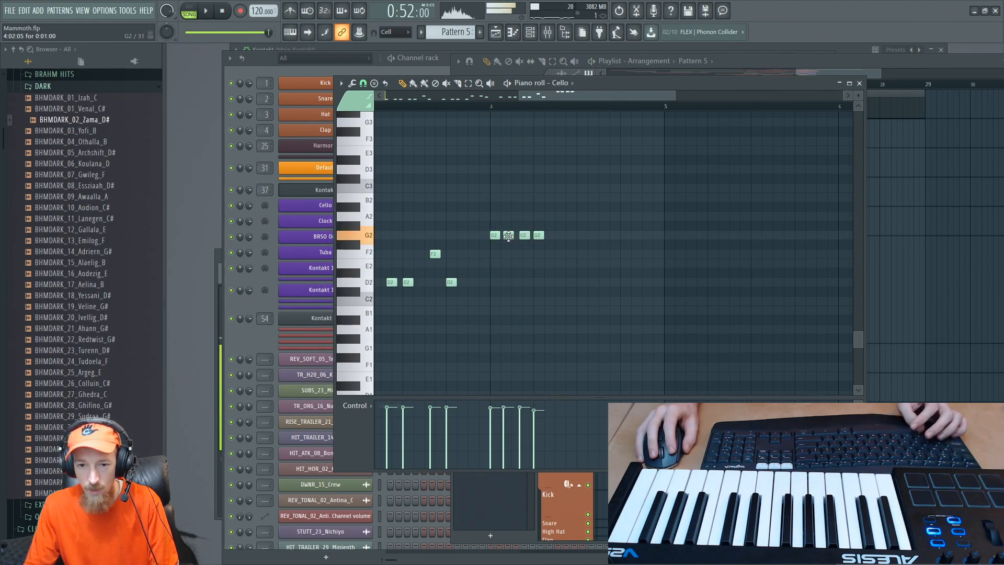
scroll(521, 238, "up", 3)
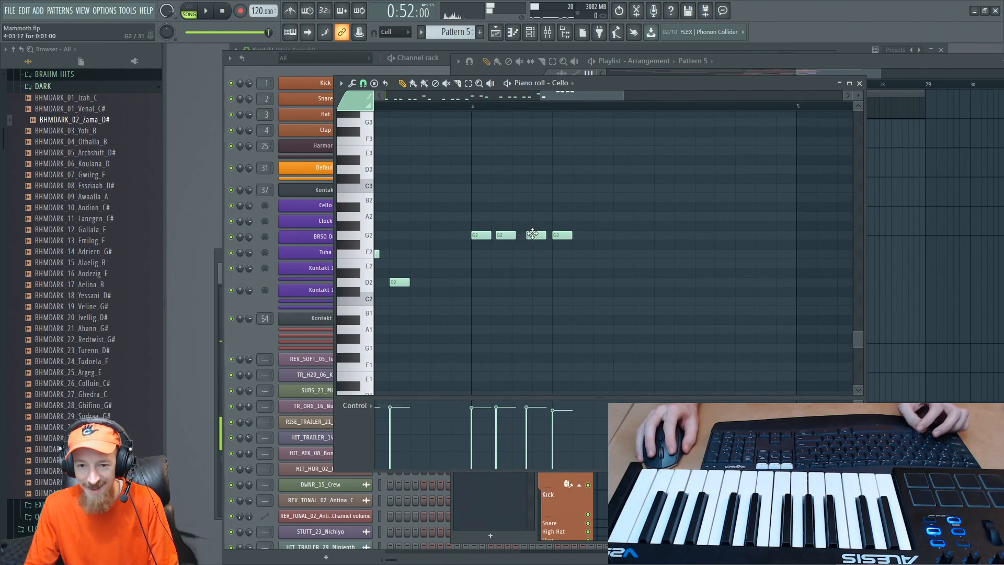
left_click_drag(501, 237, 588, 241)
left_click(570, 245, "ctrl")
left_click_drag(470, 232, 530, 244)
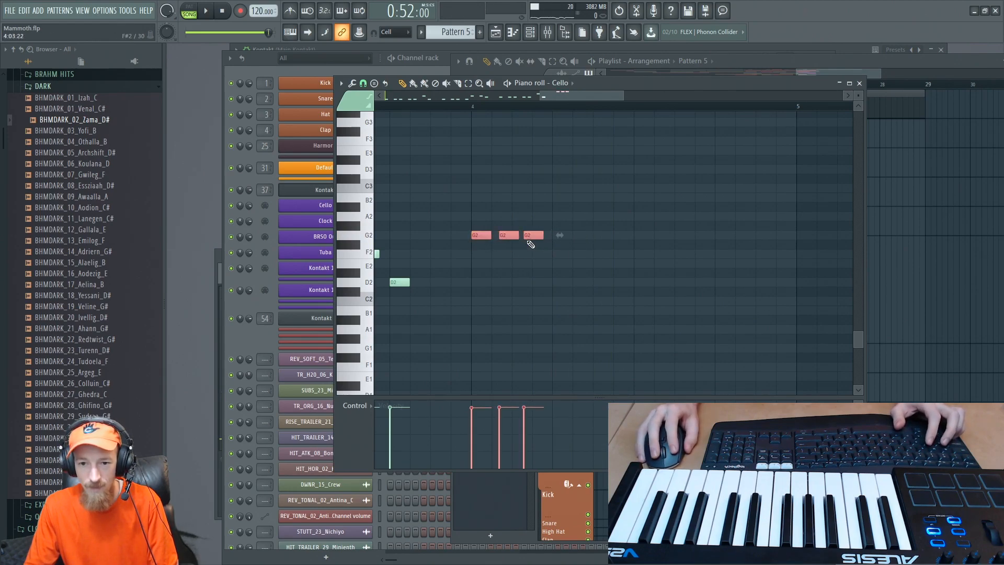
- Copy bar 4's three-note group to the second beat at E2 and the third beat at D#2, and play back
left_click_drag(472, 233, 637, 278, "shift")
key("space")
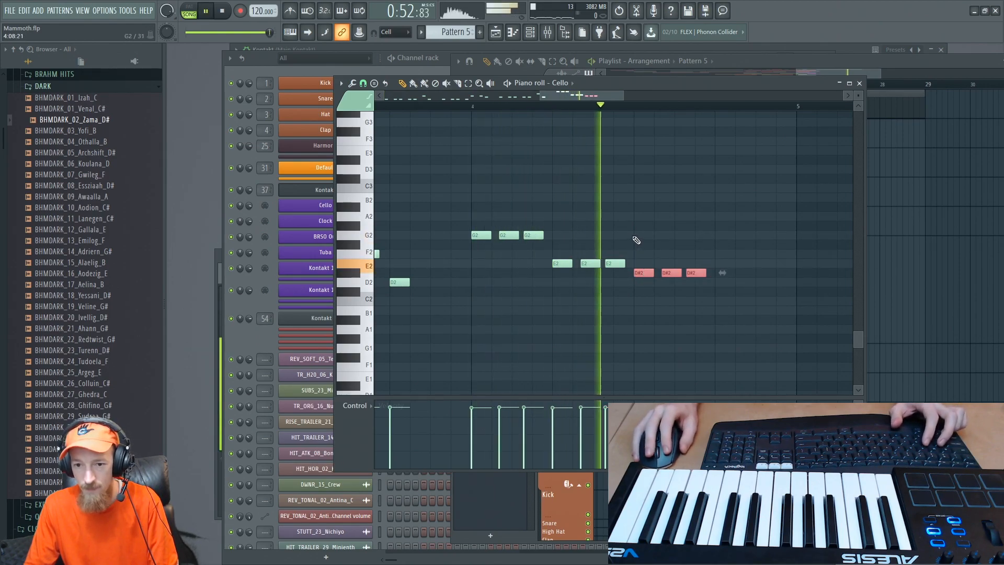
key("space")
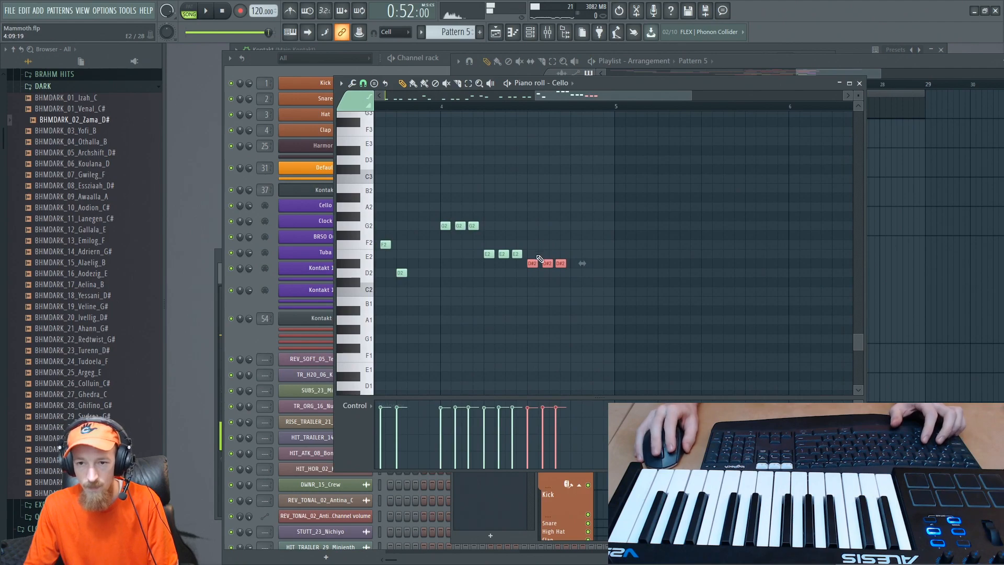
scroll(490, 173, "down", 5, "ctrl")
left_click(390, 107)
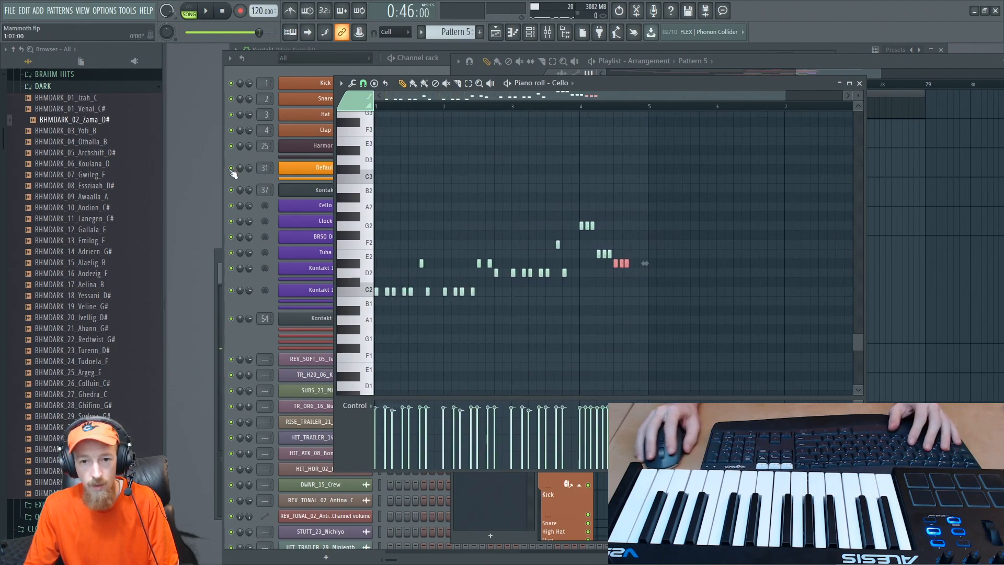
key("space")
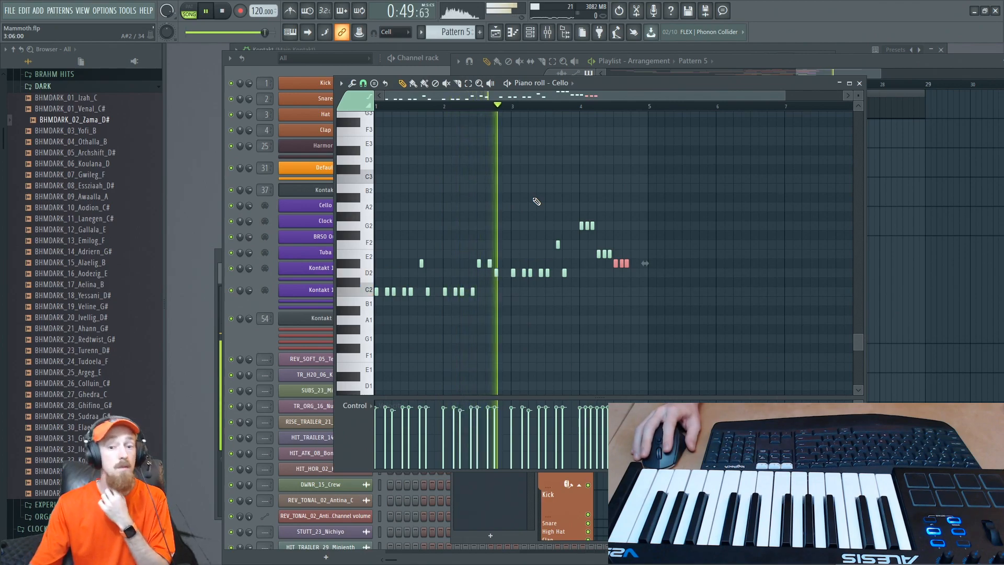
- Raise the three notes on bar 4's second beat to F#2 and listen to the bar
scroll(641, 309, "up", 2)
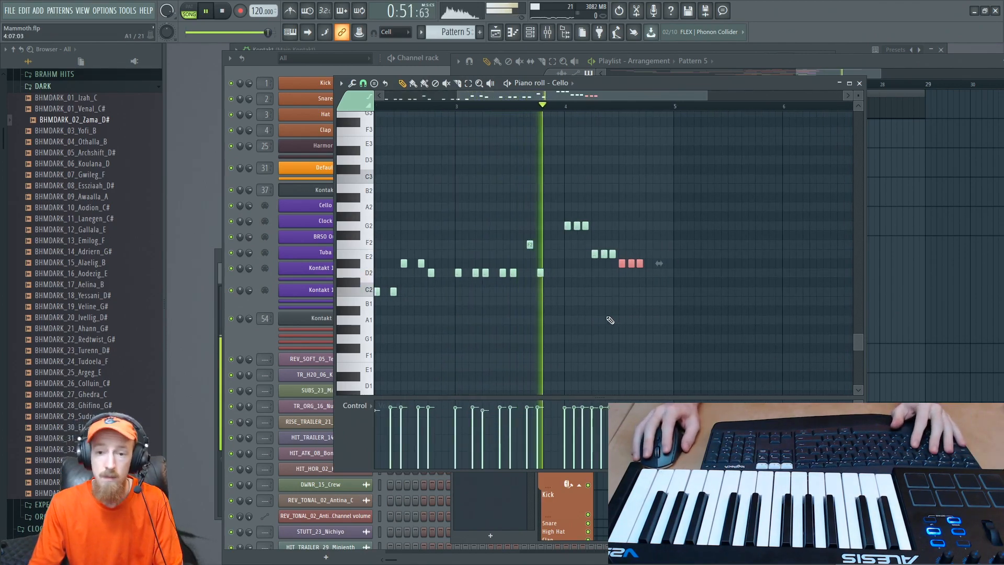
scroll(608, 273, "up", 2)
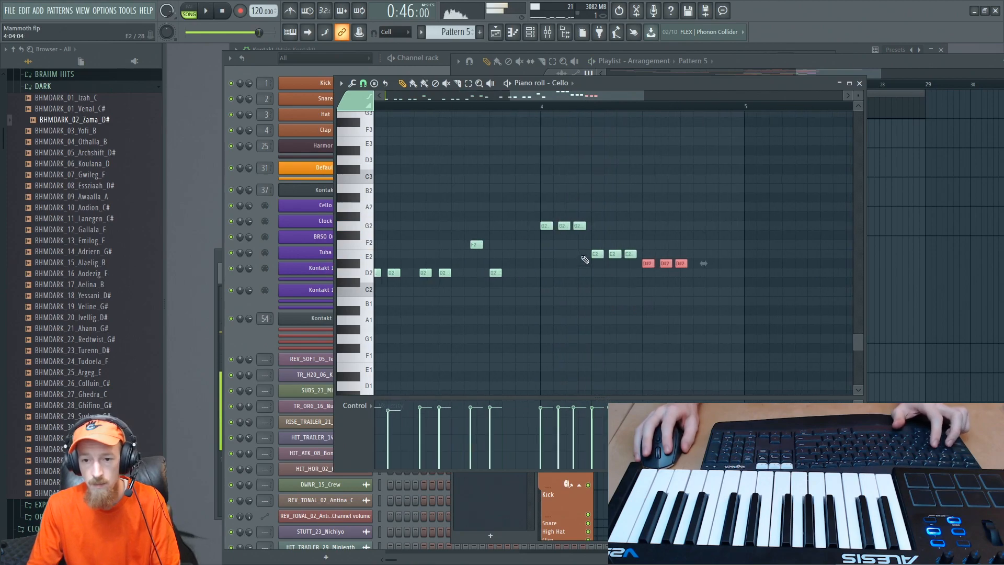
left_click_drag(587, 251, 628, 235)
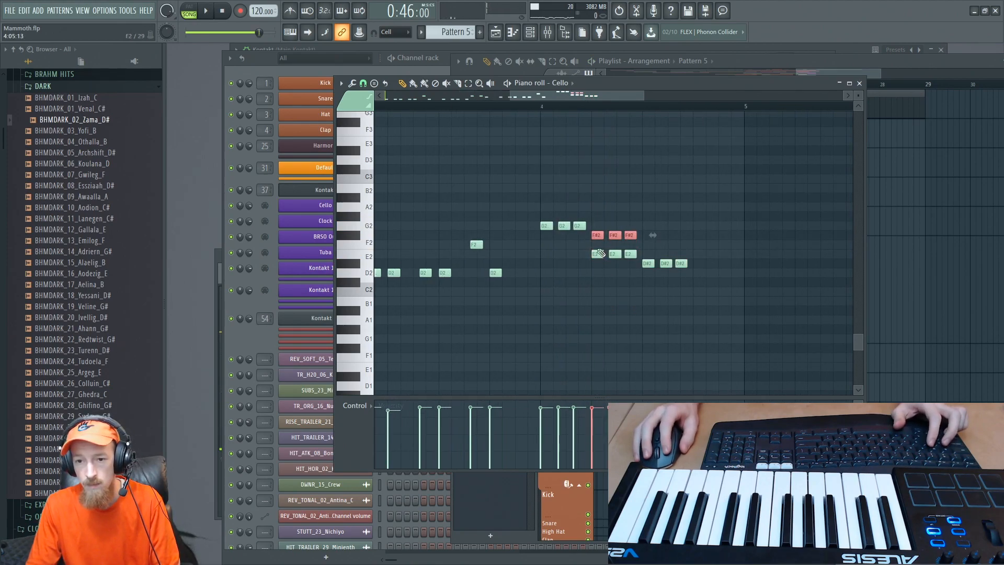
left_click(547, 108)
key("space")
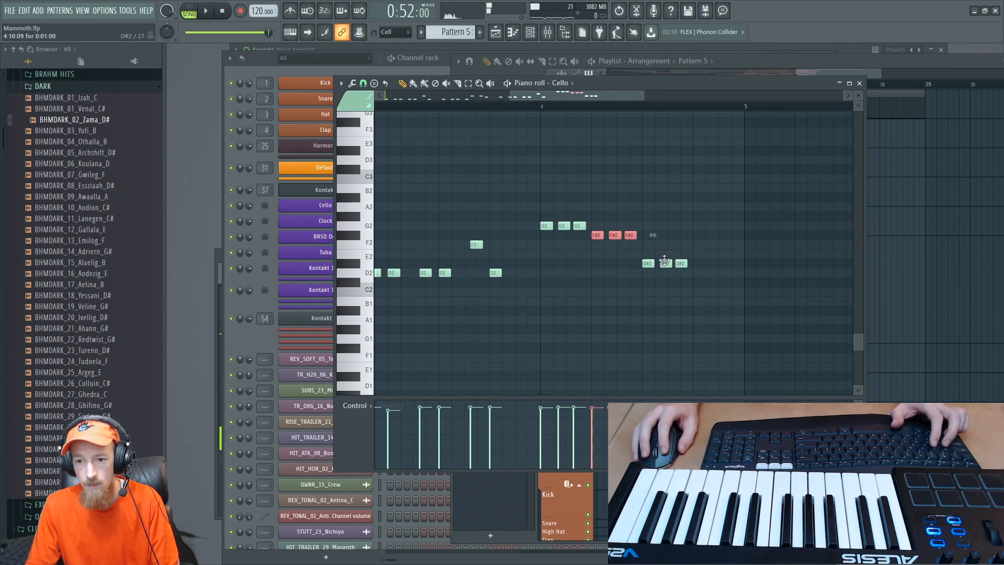
- Spread out the D#2 notes in bar 4's second half, lower the last one to C2, and play the ending
left_click_drag(664, 261, 731, 291, "ctrl")
key("space")
scroll(662, 233, "down", 2, "ctrl")
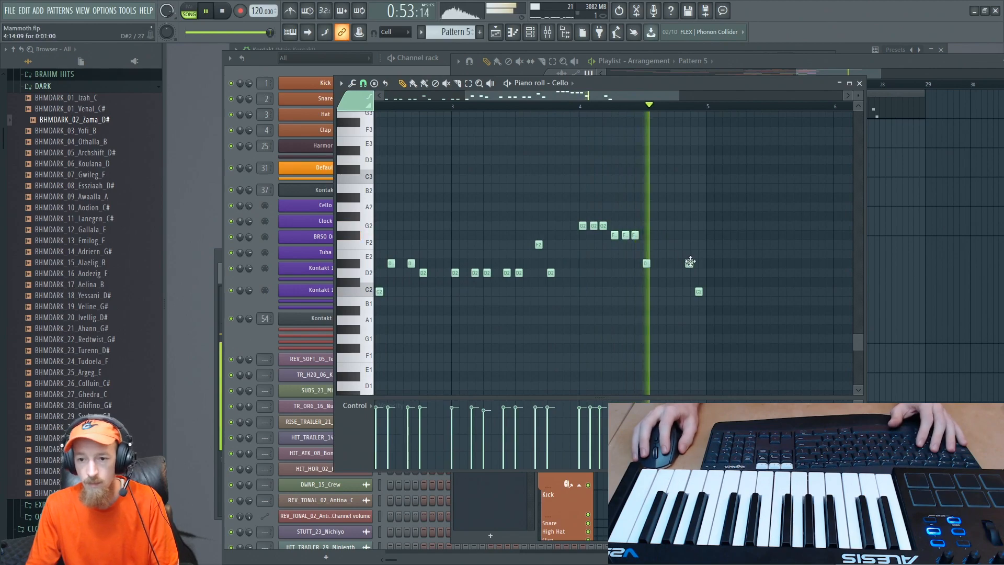
key("space")
left_click_drag(686, 260, 699, 294, "ctrl")
key("space")
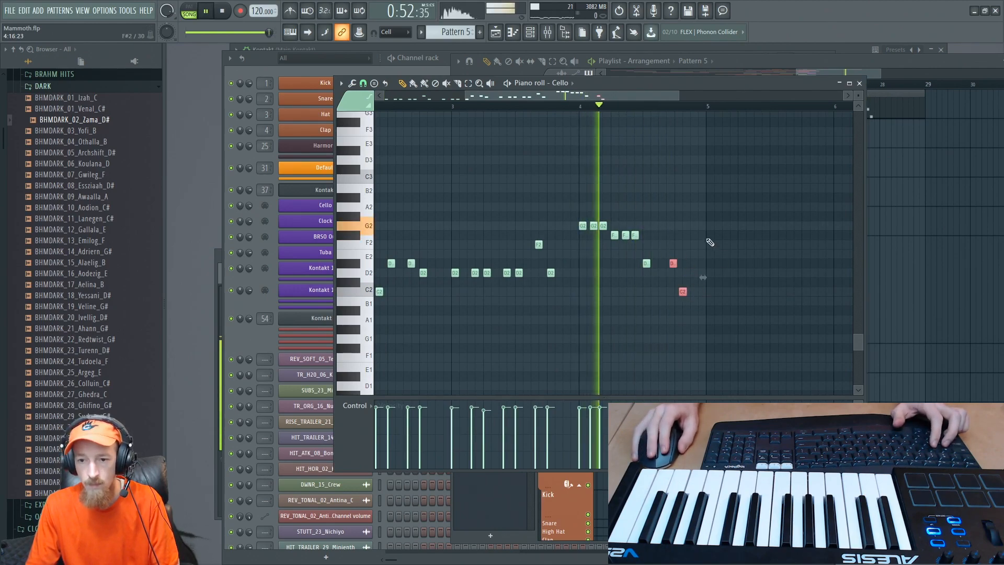
- Shift bar 4's last D#2 and C2 notes together so that C2 falls on the fourth beat, checking the timing by ear
scroll(683, 292, "up", 2, "ctrl")
key("space")
scroll(680, 295, "up", 2, "ctrl")
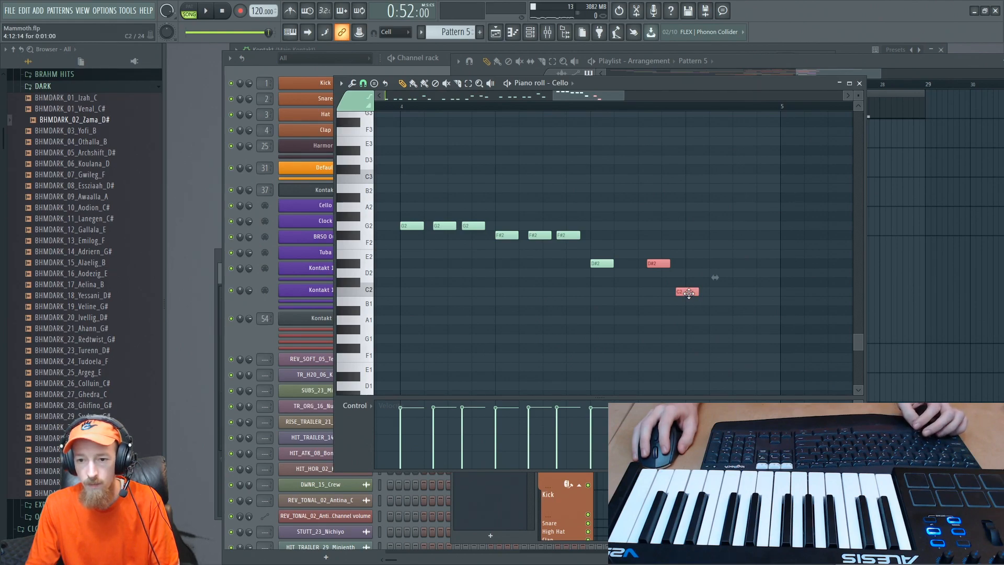
scroll(698, 293, "down", 2, "ctrl")
key("space")
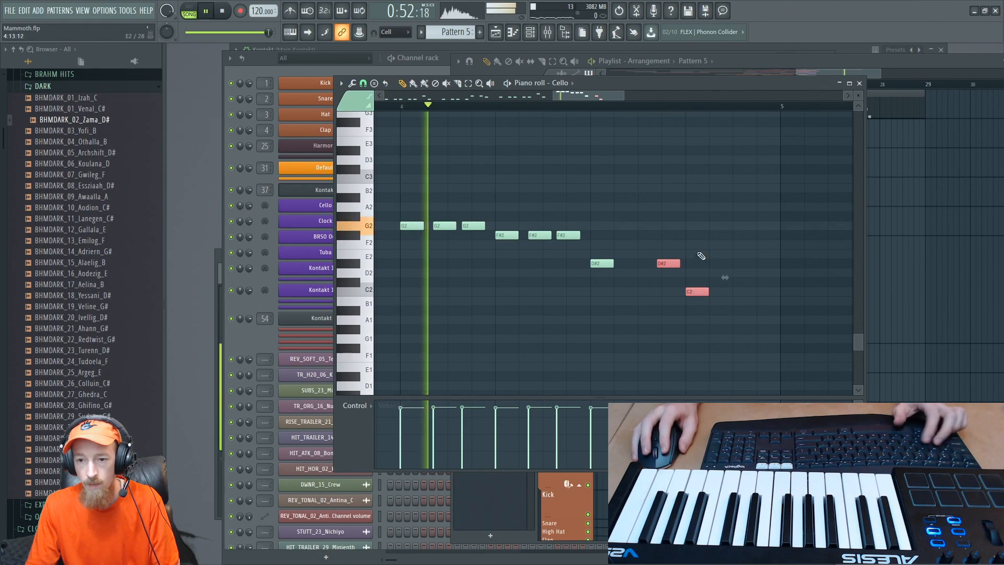
key("space")
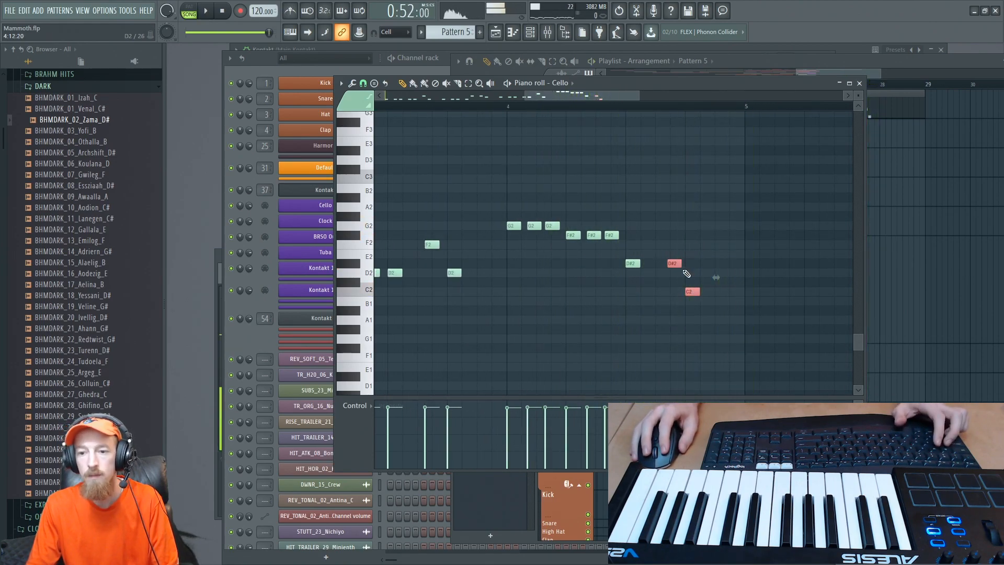
scroll(696, 325, "down", 3, "ctrl")
key("space")
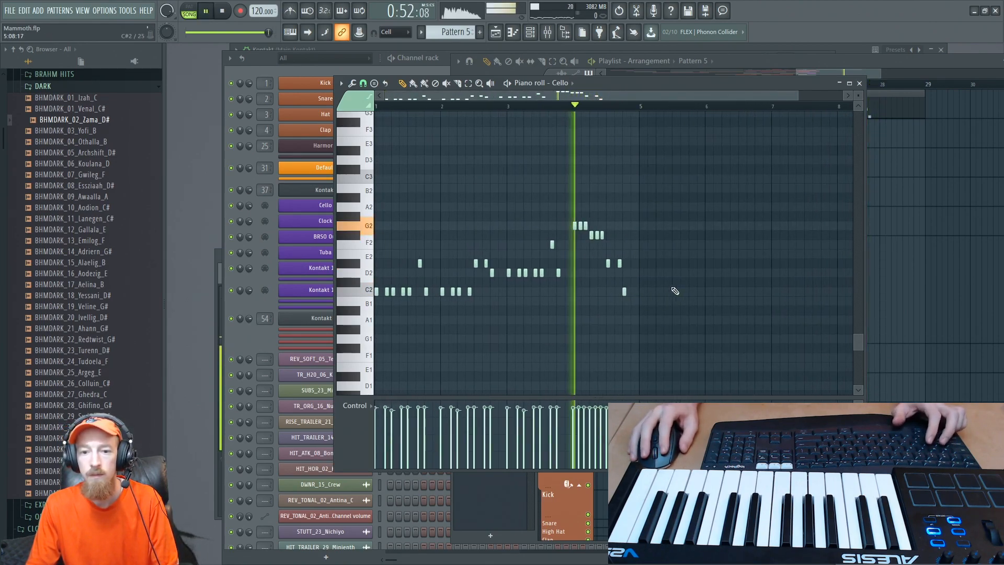
key("space")
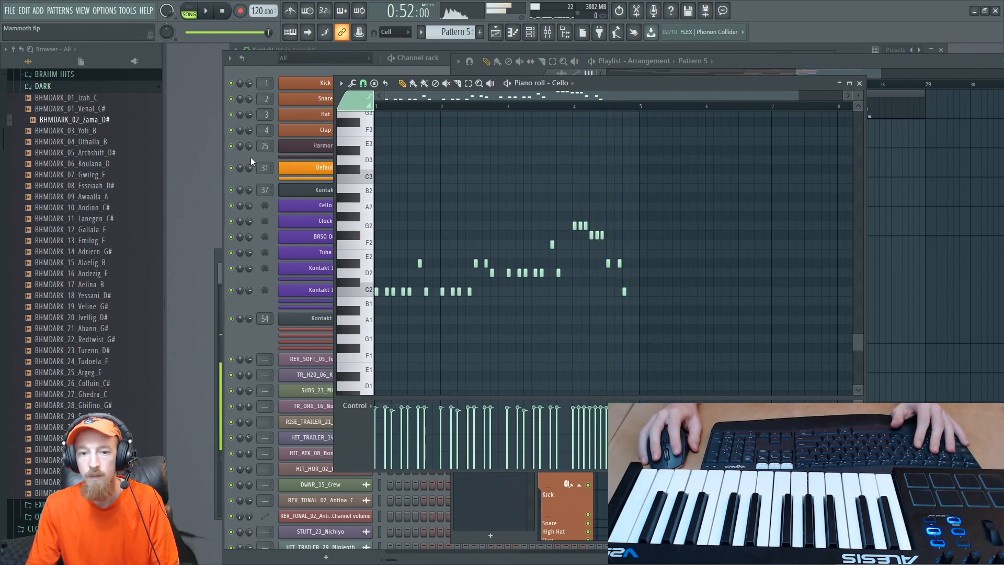
- Copy the Cello channel's notes and paste them into the Tuba channel
left_click(255, 74)
right_click(340, 205)
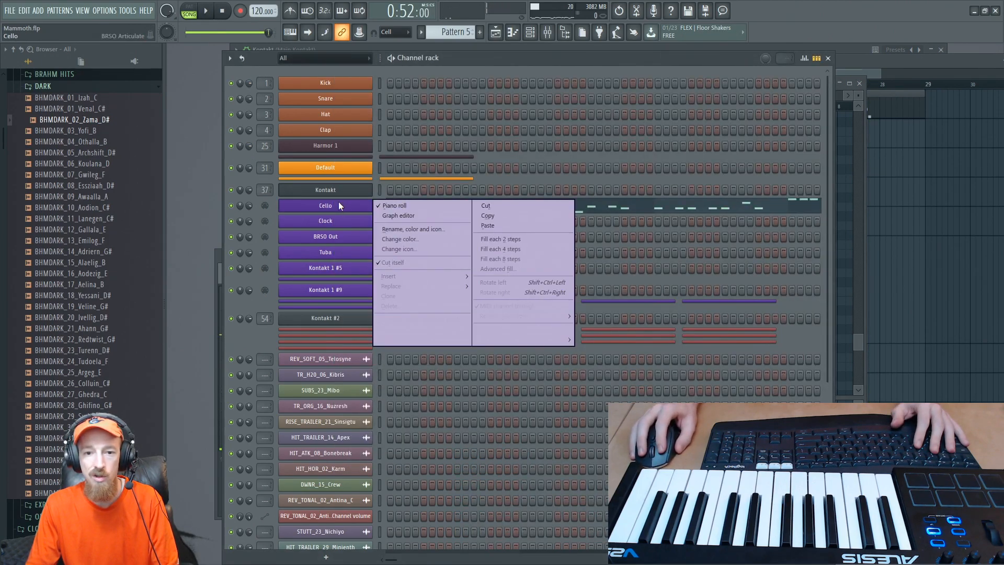
left_click(496, 217)
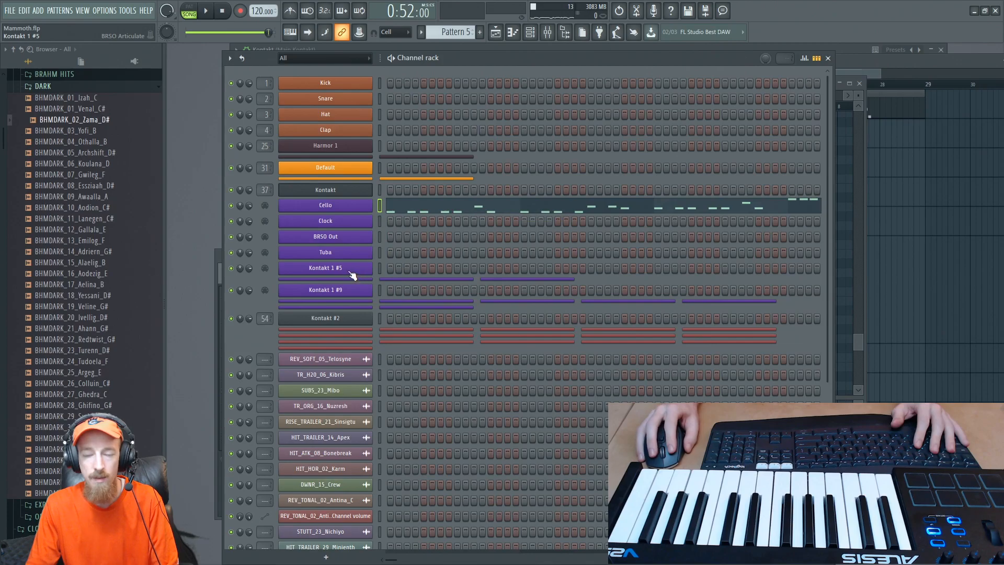
right_click(329, 252)
left_click(554, 275)
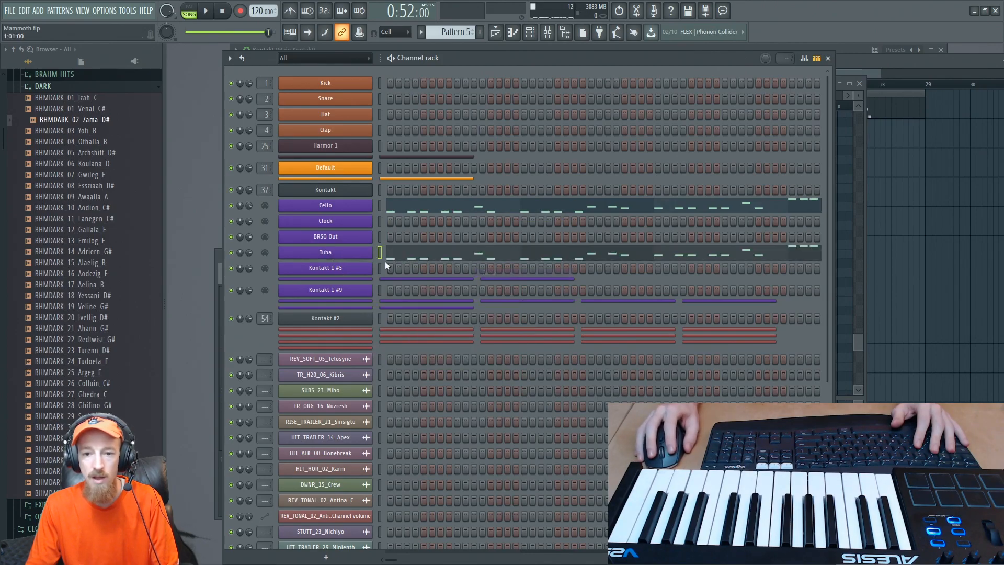
- Open the Tuba's notes in the piano roll and listen to how the tuba sounds with the cello
left_click(422, 253)
key("space")
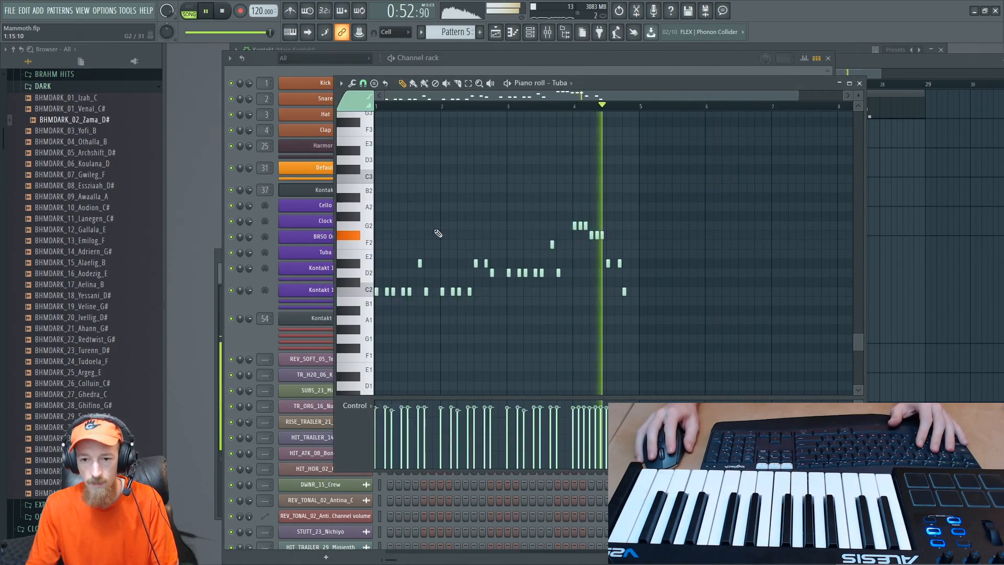
key("space")
left_click(358, 98)
left_click(349, 124)
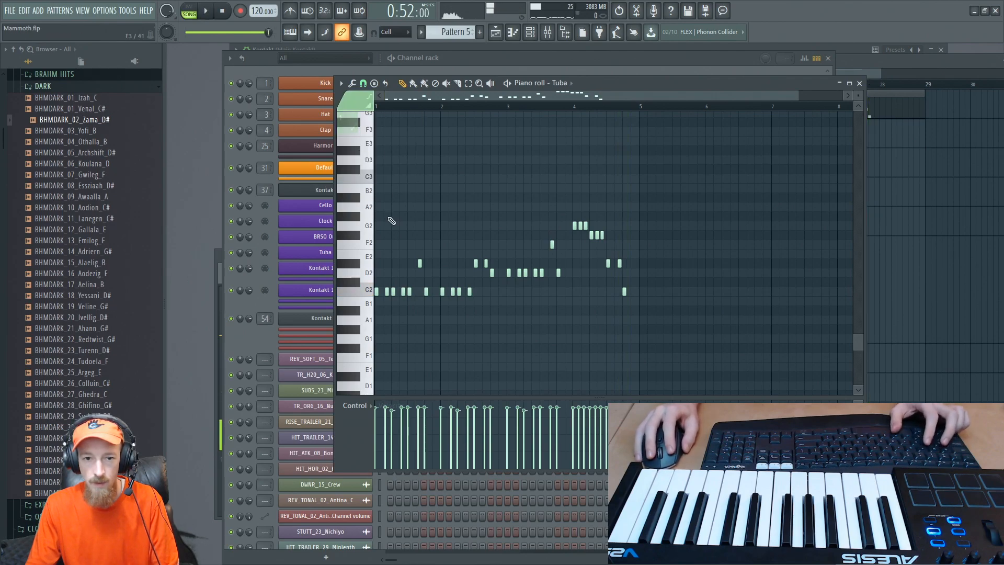
key("space")
key("space")
left_click_drag(669, 203, 325, 380)
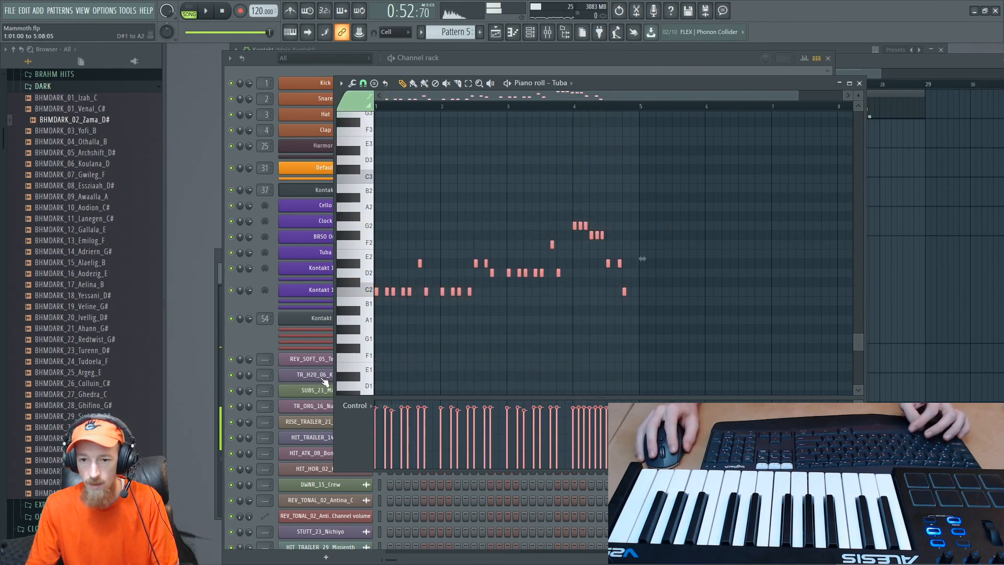
left_click(428, 219, "ctrl")
key("space")
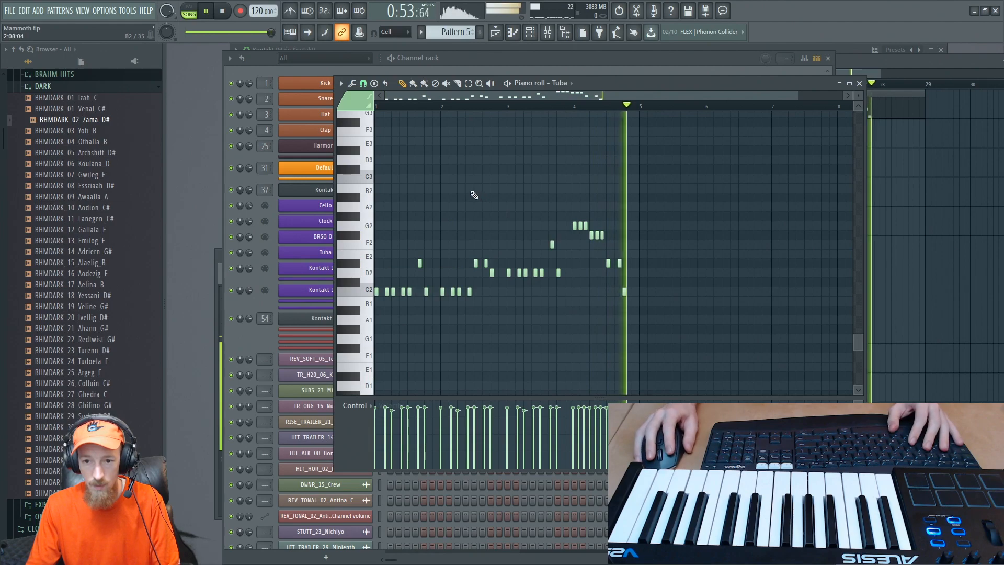
key("space")
- Transpose all the Tuba notes up one octave so the phrase starts at C3, and play it back
key("ctrl+a")
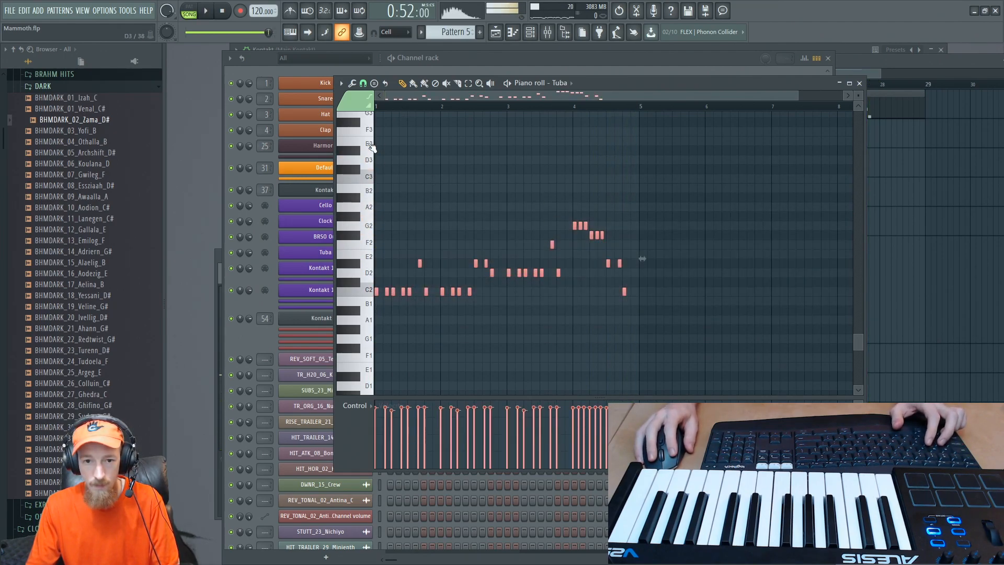
left_click(364, 163)
left_click_drag(375, 289, 374, 176)
key("space")
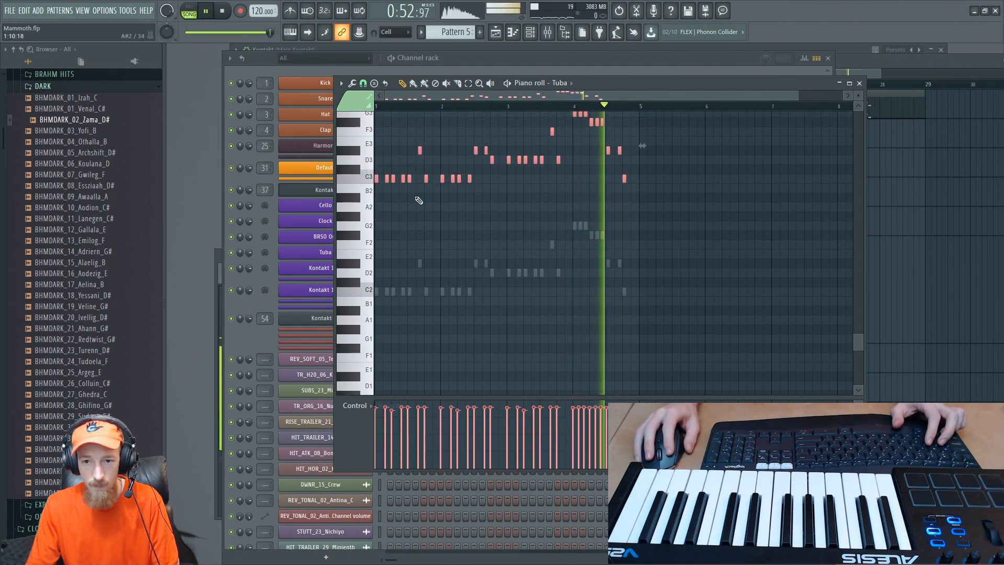
key("space")
key("space")
scroll(455, 218, "up", 4)
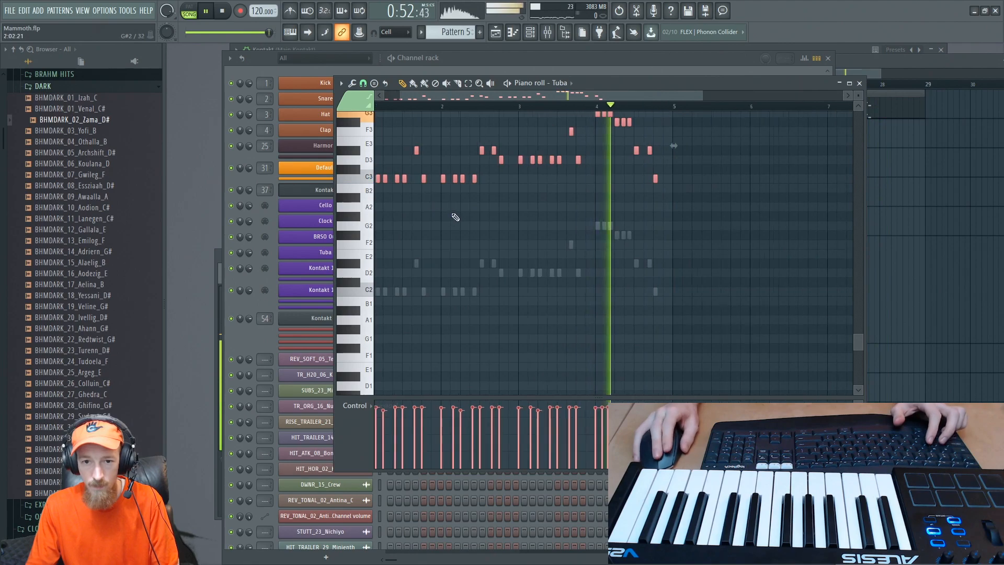
left_click_drag(501, 253, 636, 370)
key("space")
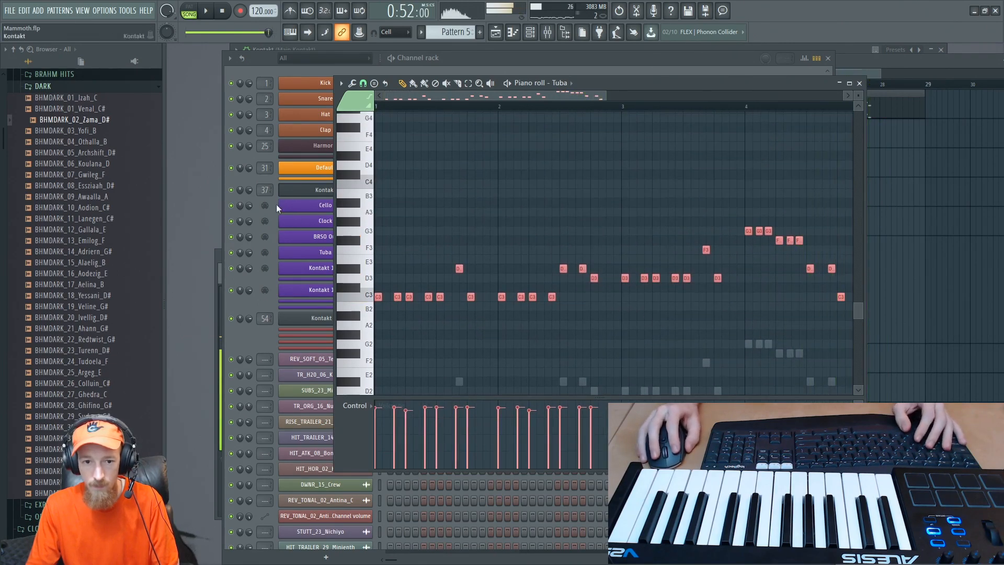
- Turn the Tuba's Dynamics controller all the way down, start playback and close the instrument window
left_click(245, 339)
left_click(343, 253)
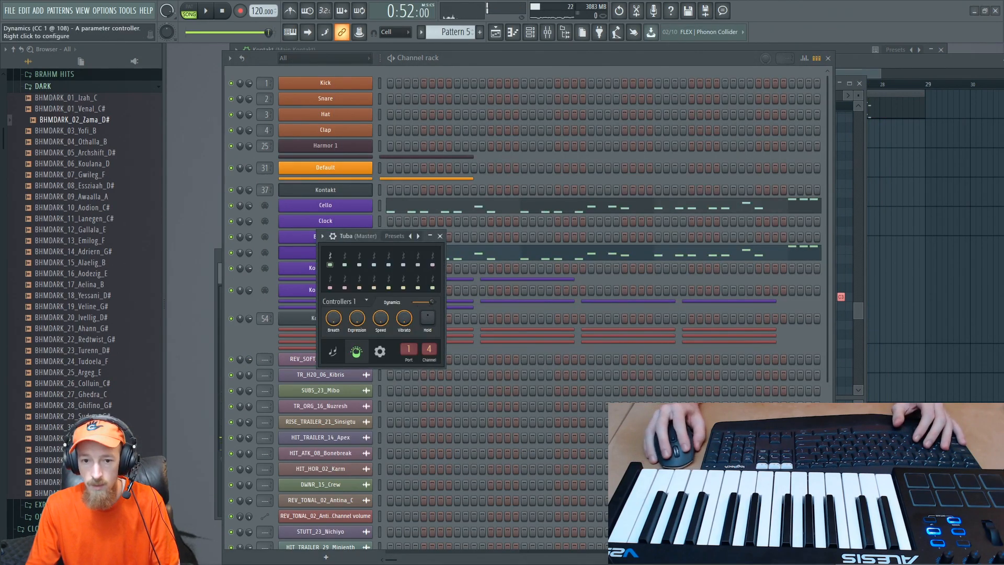
left_click_drag(432, 302, 412, 302)
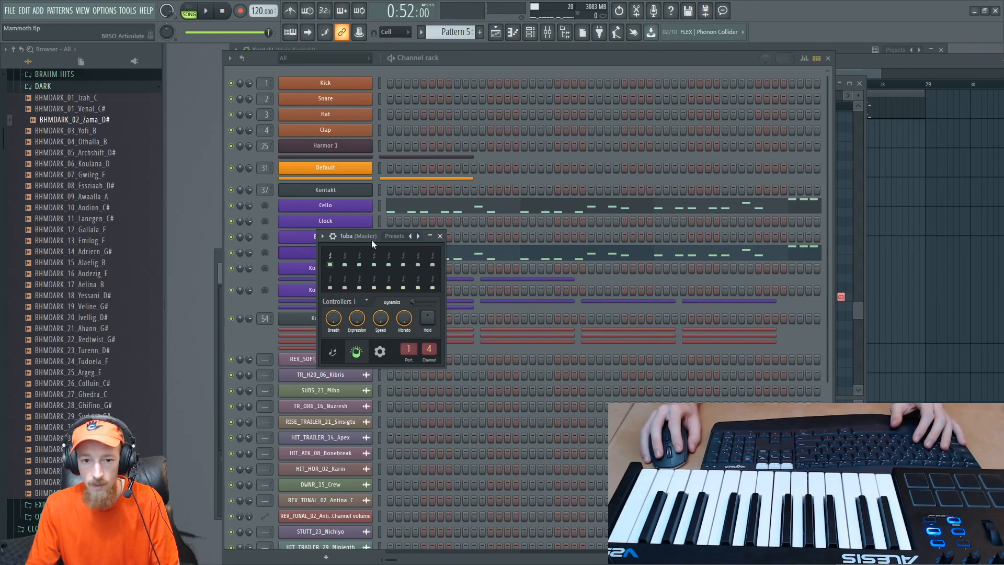
key("space")
left_click(440, 236)
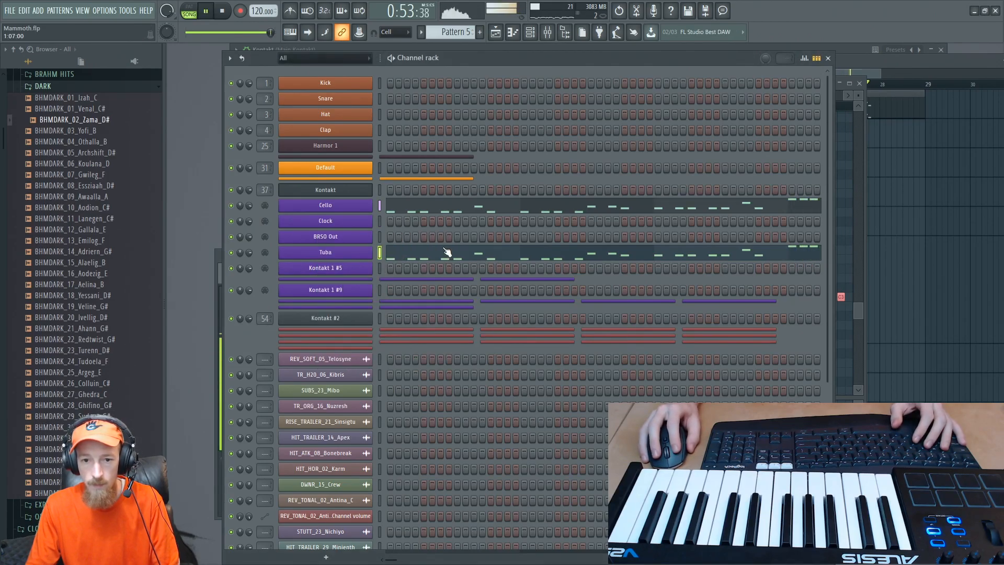
- Open the Kontakt instrument's fourth DENSITY patch and play the section to check the tuba's current articulation
key("space")
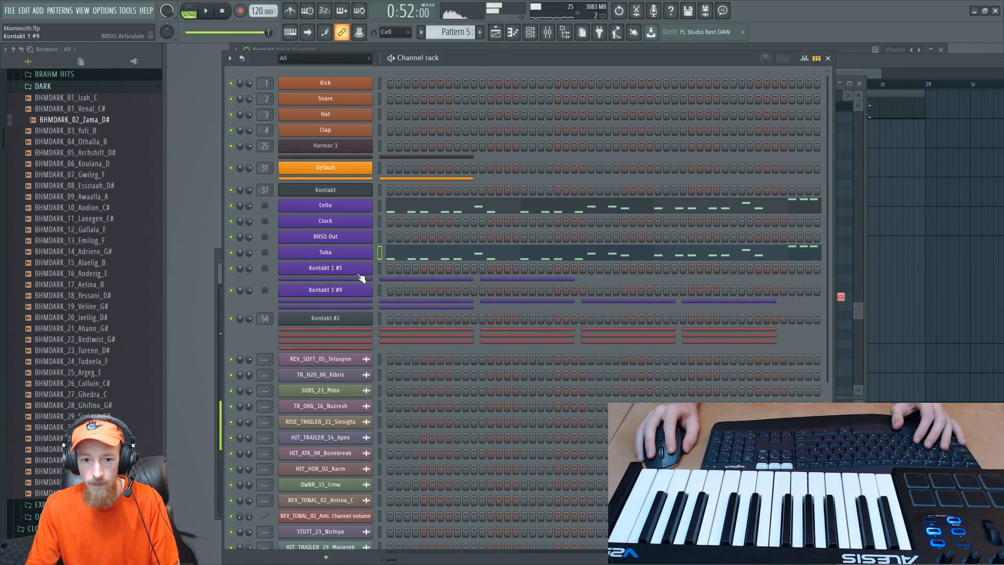
key("F9")
key("F5")
left_click(368, 195)
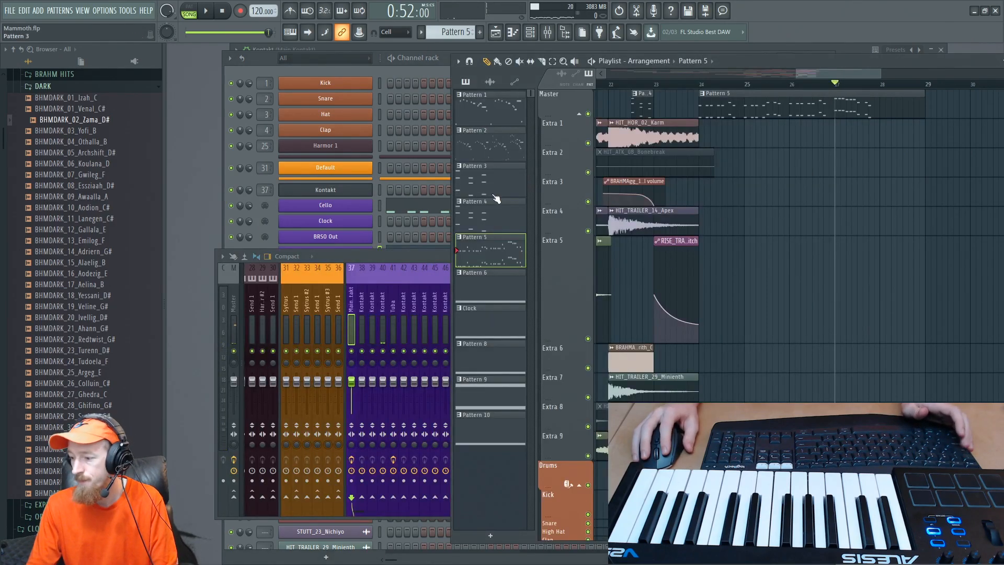
left_click(430, 253)
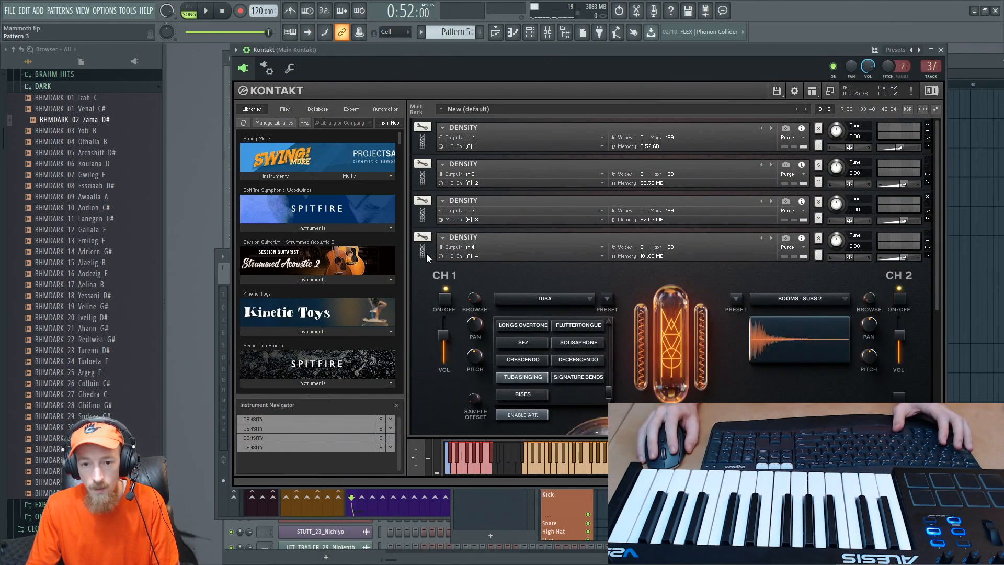
key("space")
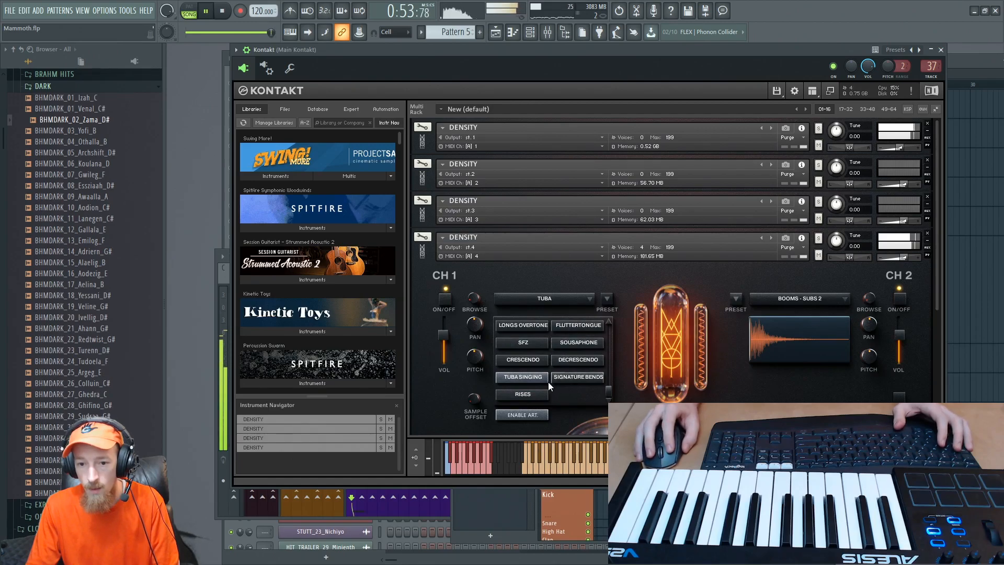
key("space")
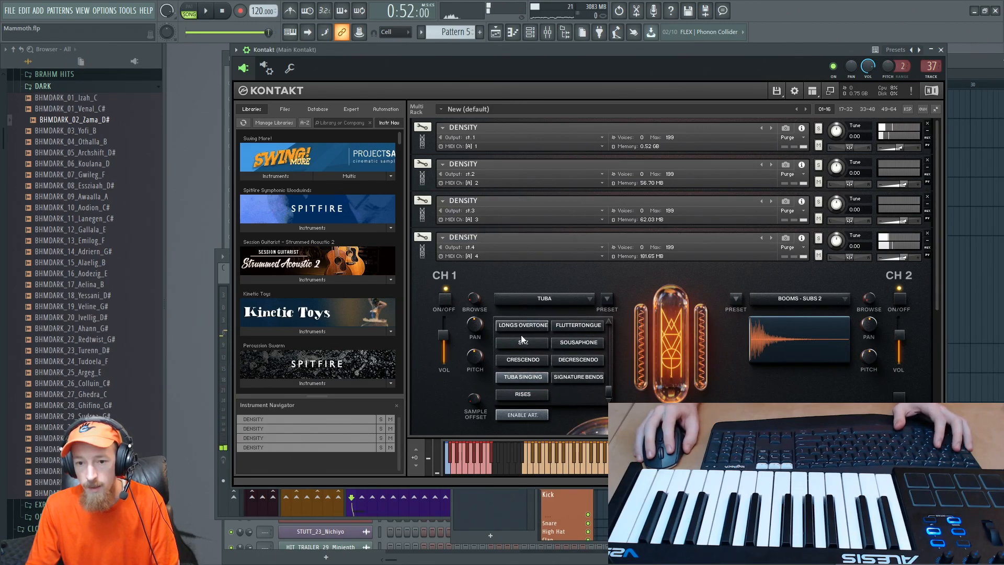
- Cut the copied notes out of the Tuba channel in Pattern 5
key("F6")
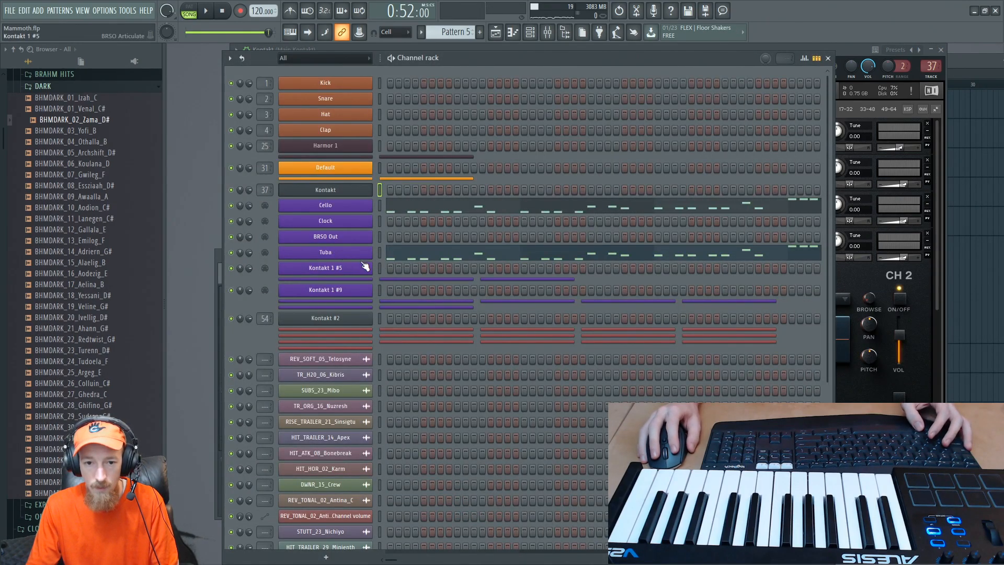
right_click(373, 247)
left_click(517, 252)
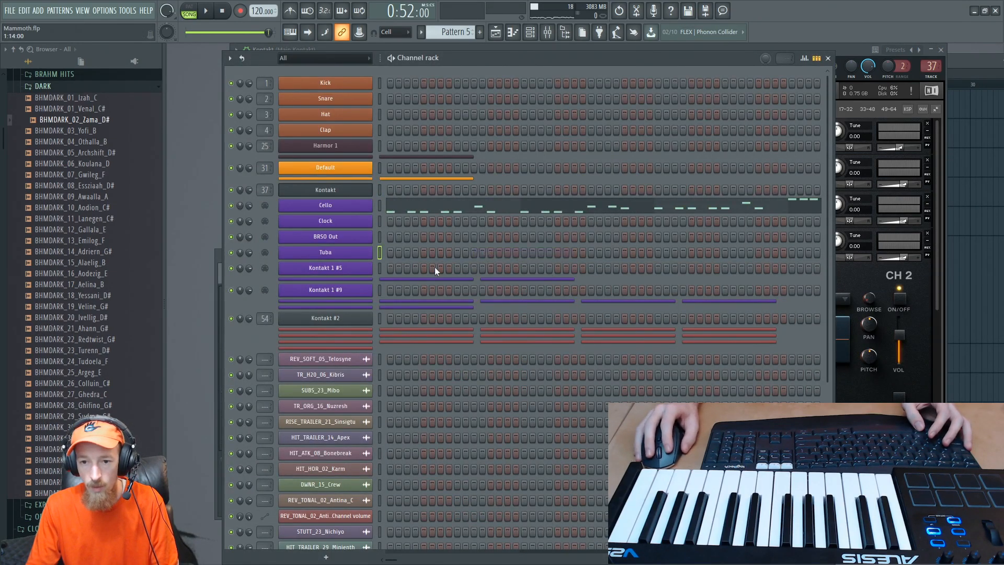
- Load another DENSITY.nki into the Kontakt rack and route its output to st.5
left_click(334, 314)
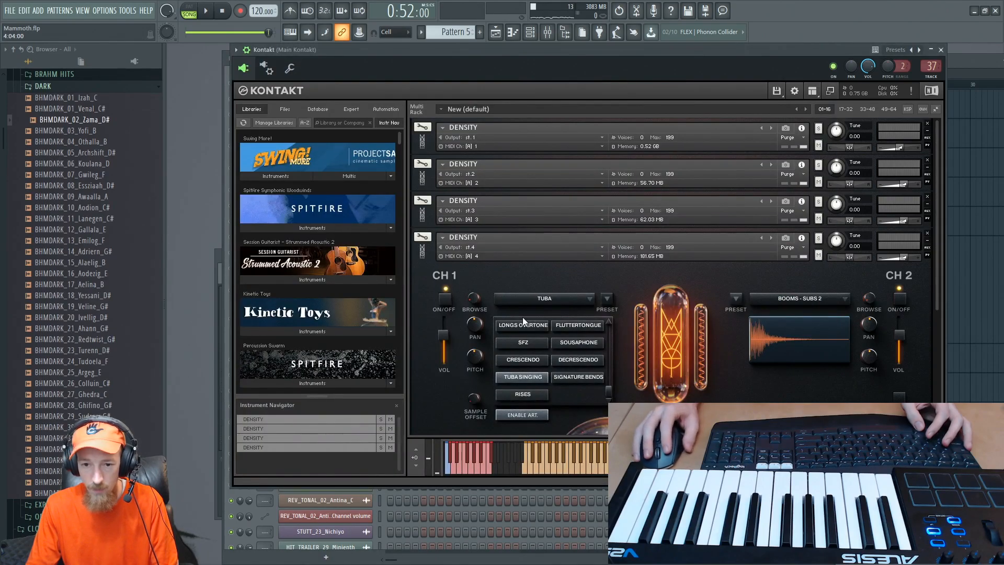
left_click(425, 254)
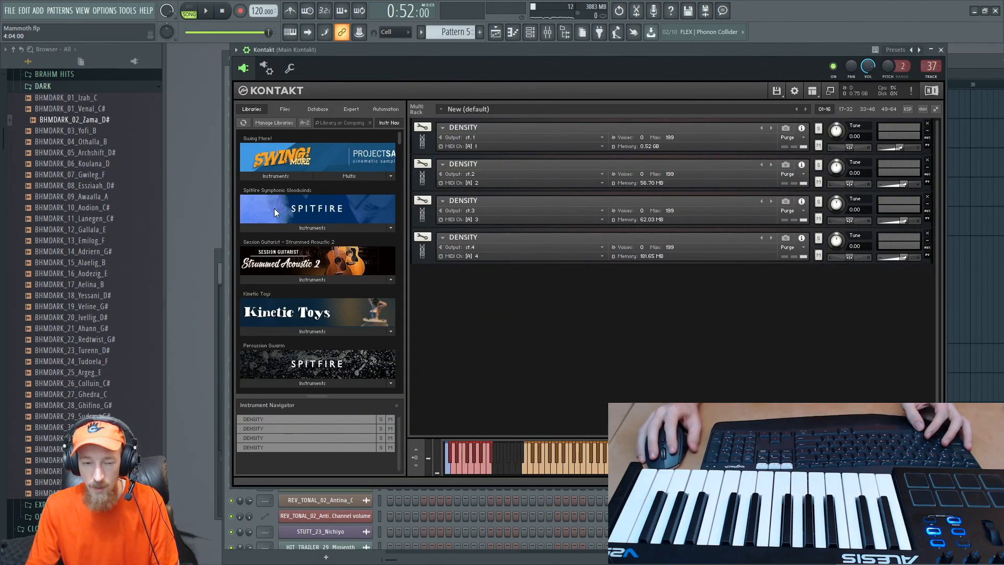
left_click(282, 109)
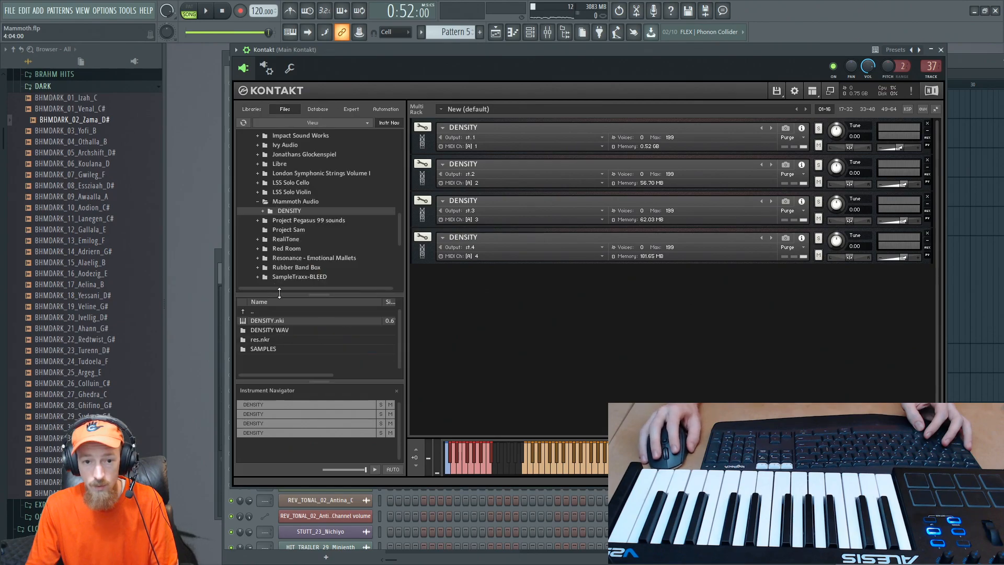
double_click(267, 320)
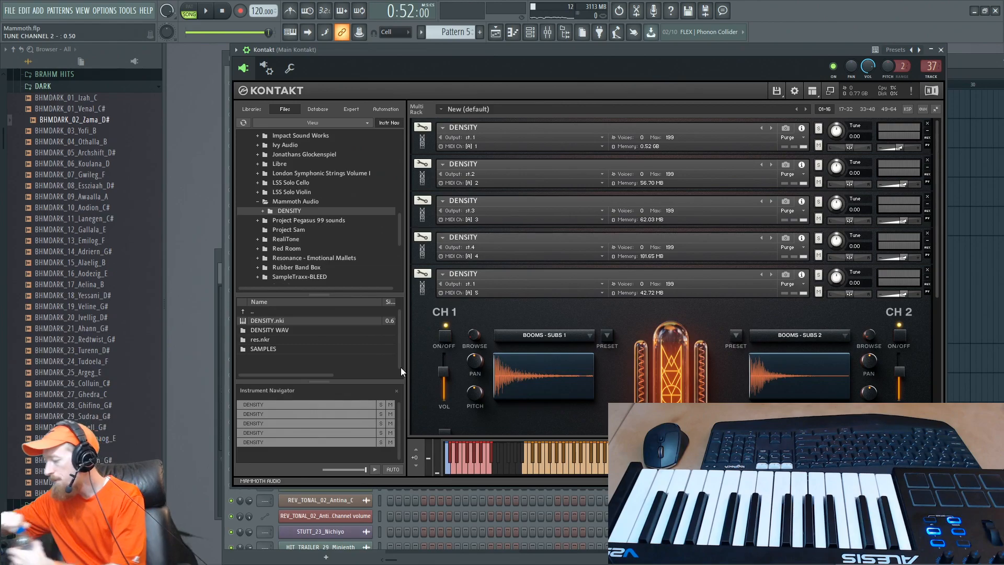
left_click(490, 284)
left_click(495, 233)
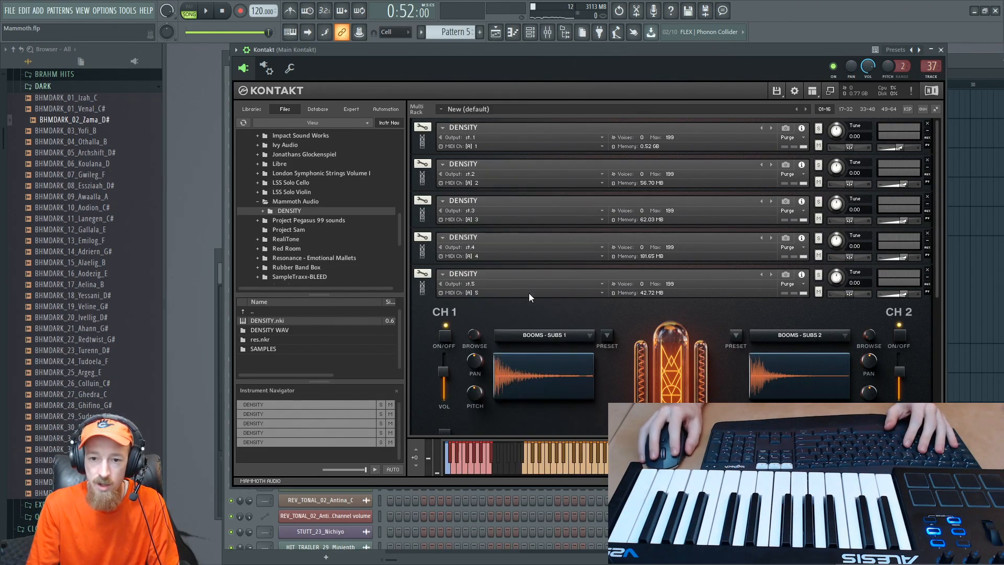
- Load the playable Tuba instrument into channel 1 of the fifth DENSITY patch
left_click_drag(941, 259, 935, 328)
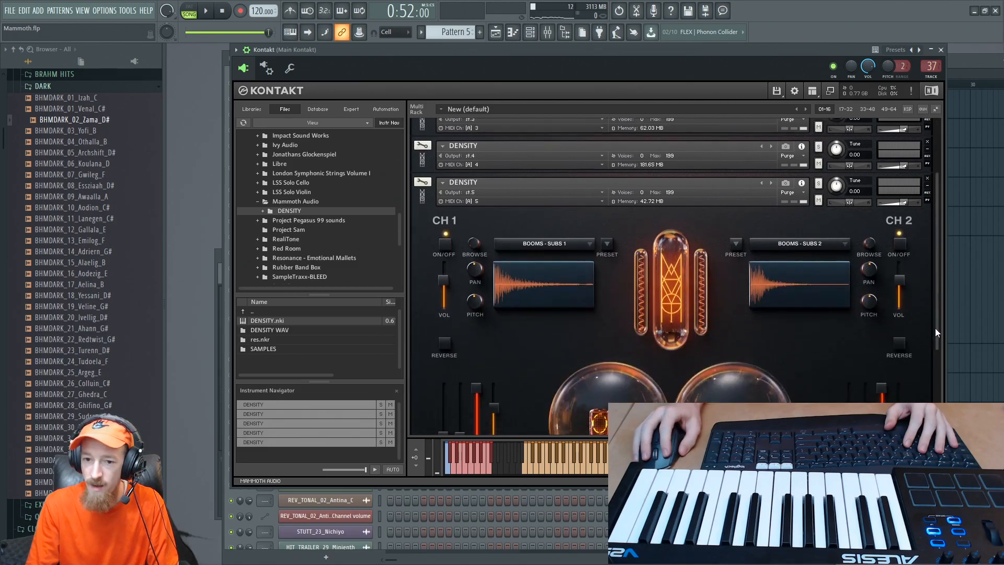
left_click(572, 209)
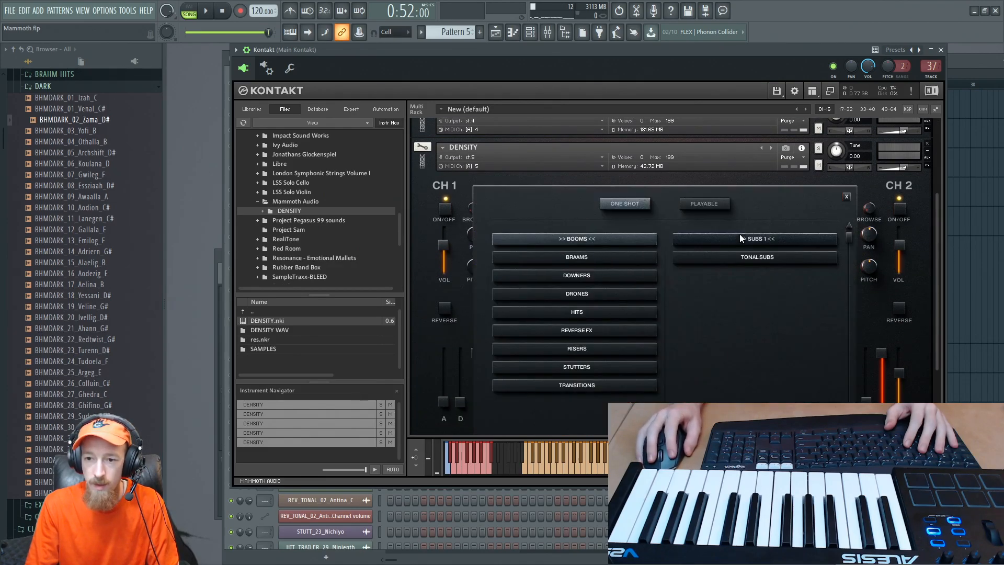
left_click(706, 204)
left_click(588, 238)
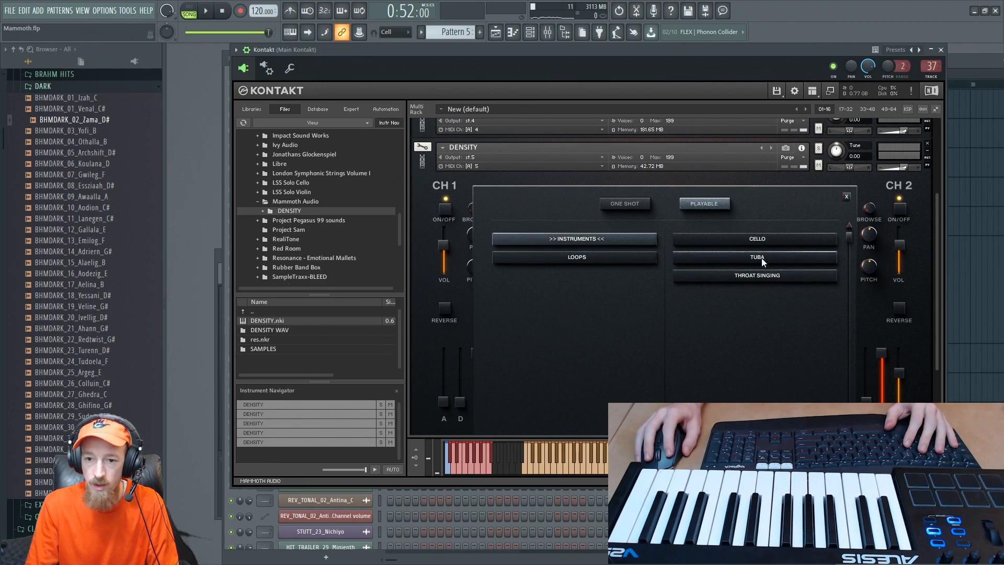
left_click(776, 282)
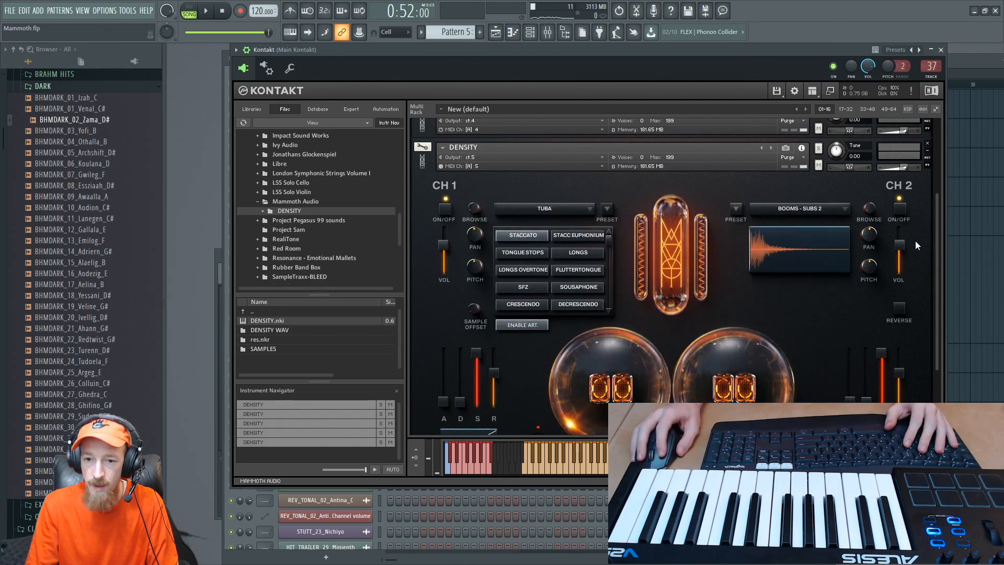
left_click_drag(937, 254, 935, 268)
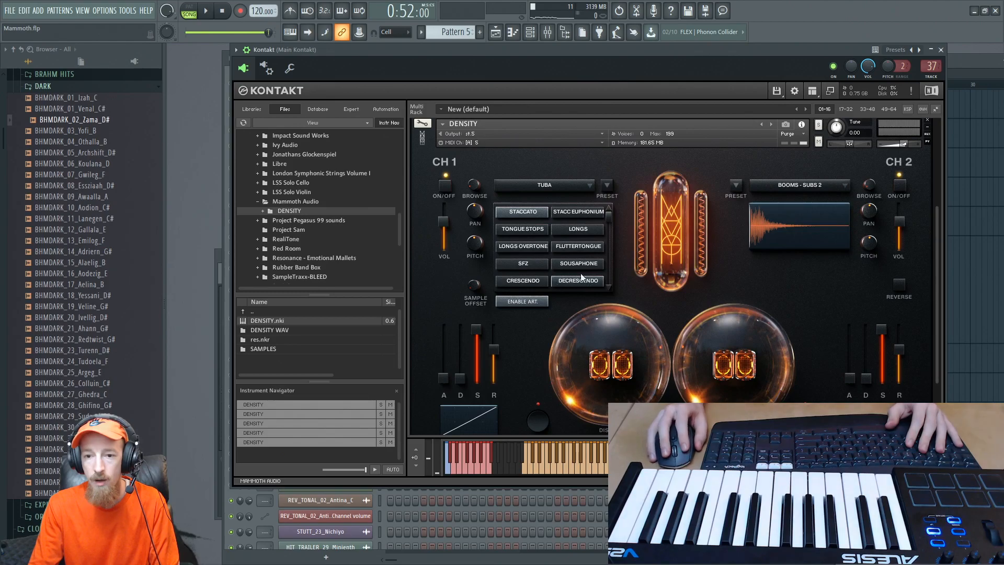
- Copy the Cello channel's notes, paste them into the Kontakt 1 #5 channel, and open them in the piano roll
key("F6")
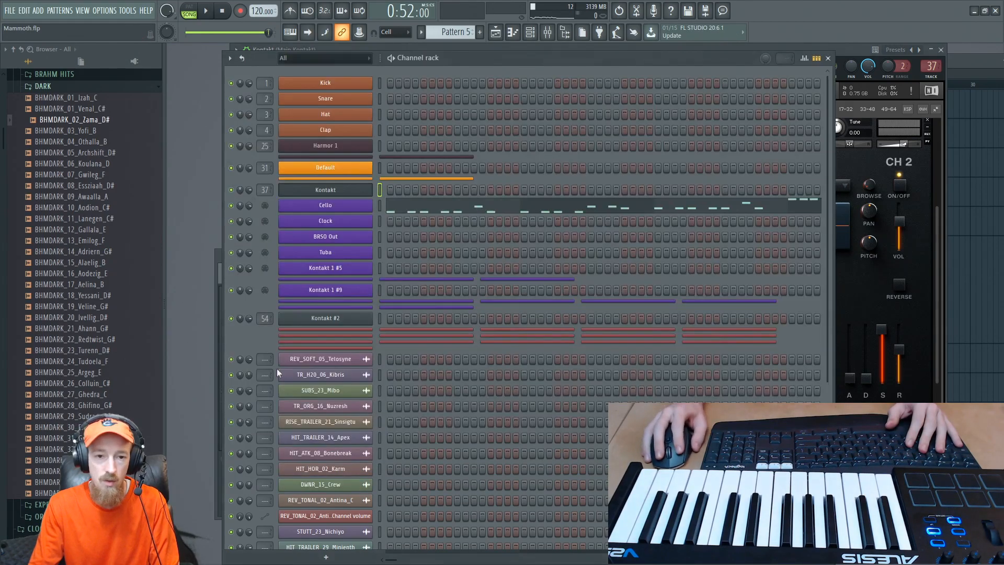
right_click(340, 205)
left_click(515, 214)
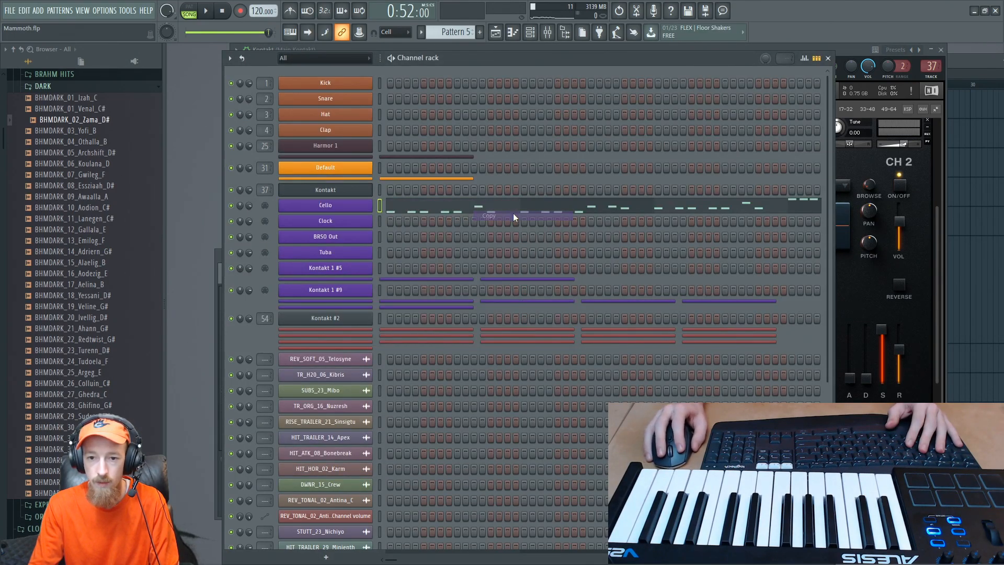
right_click(345, 275)
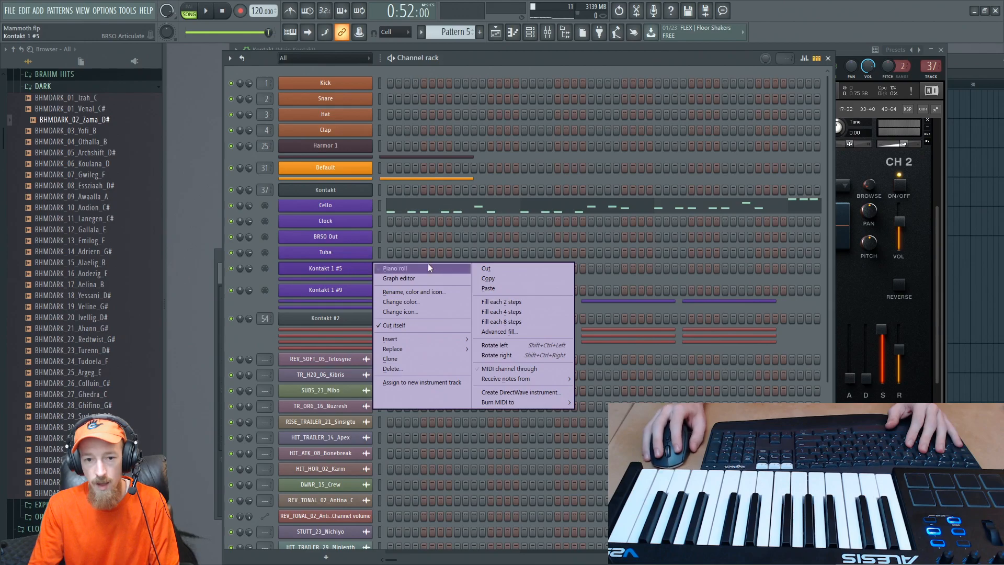
left_click(515, 287)
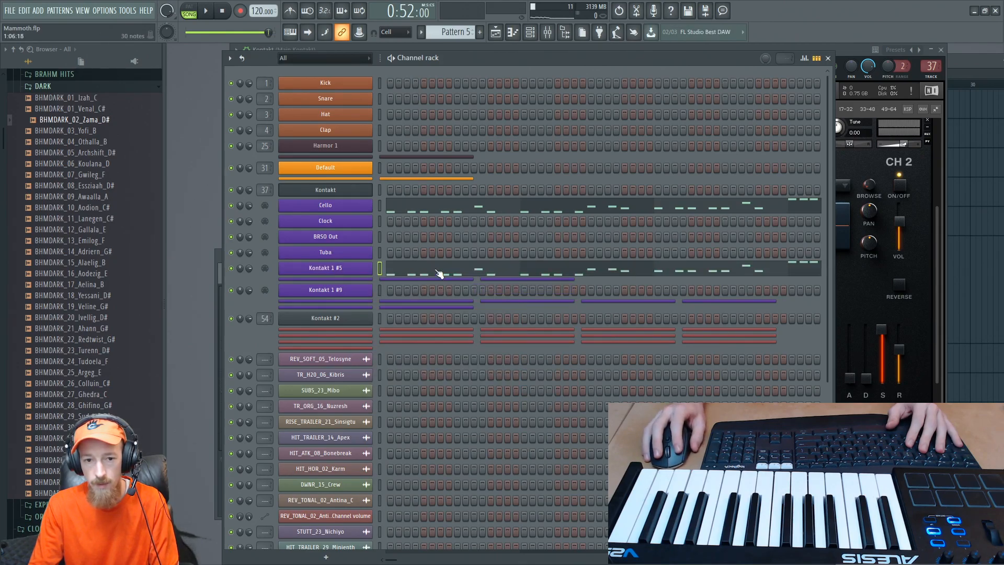
left_click(437, 271)
- Rename the Kontakt 1 #5 channel to "Tuba 2"
right_click(315, 269)
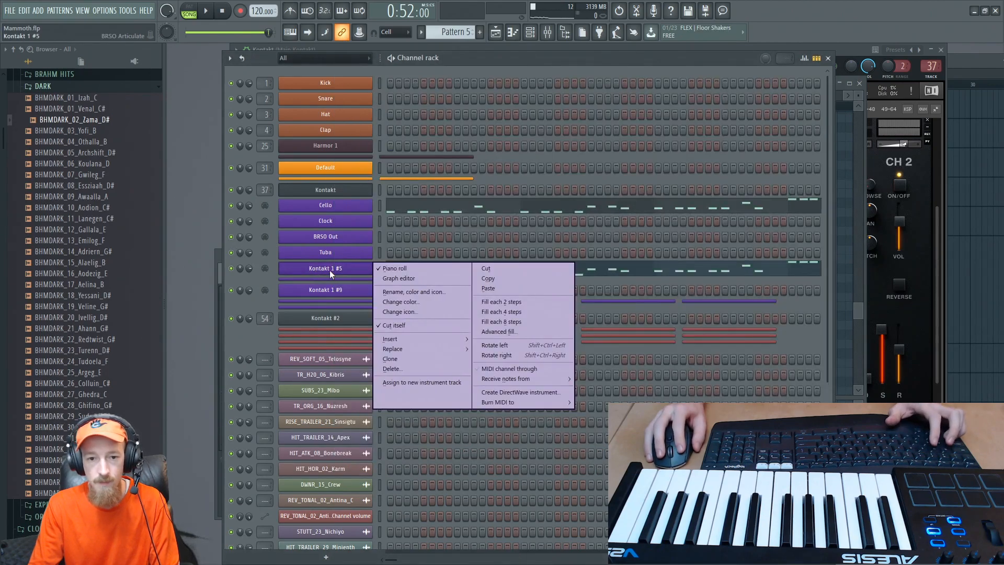
key("F2")
type("Tuba 2")
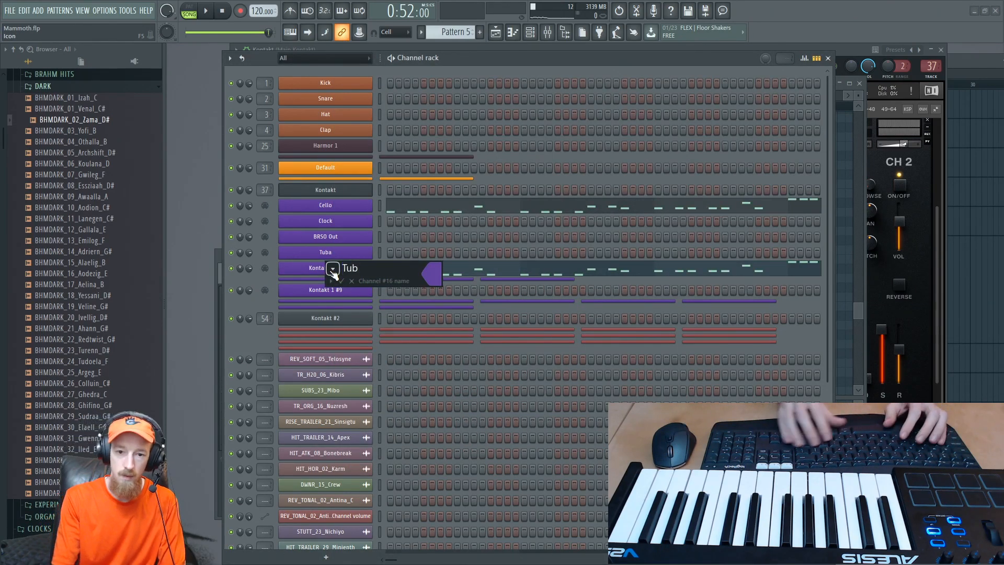
key("Return")
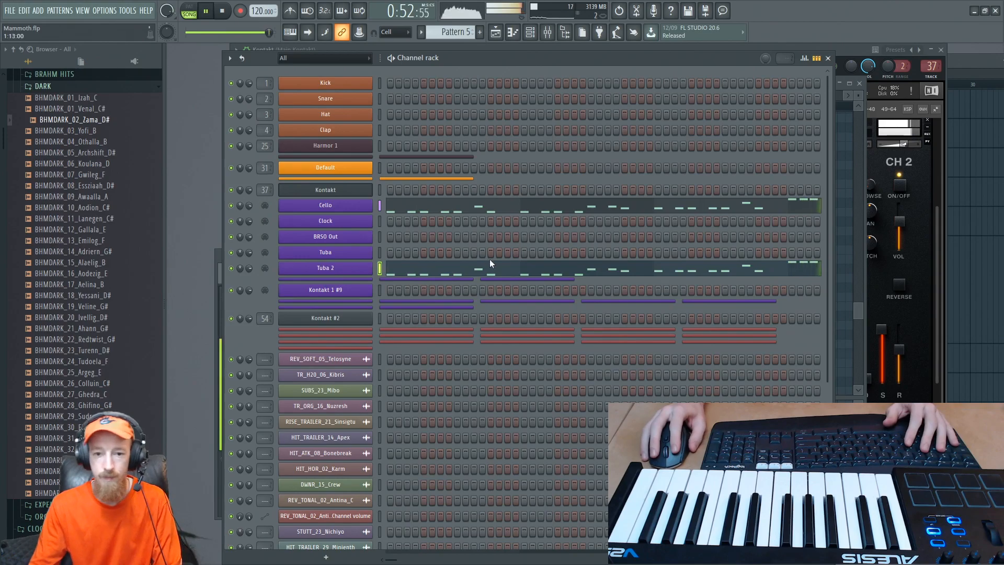
- Listen to the Tuba 2 phrase from its start in the piano roll, and lower all its note velocities to one slightly softer level
left_click(509, 273)
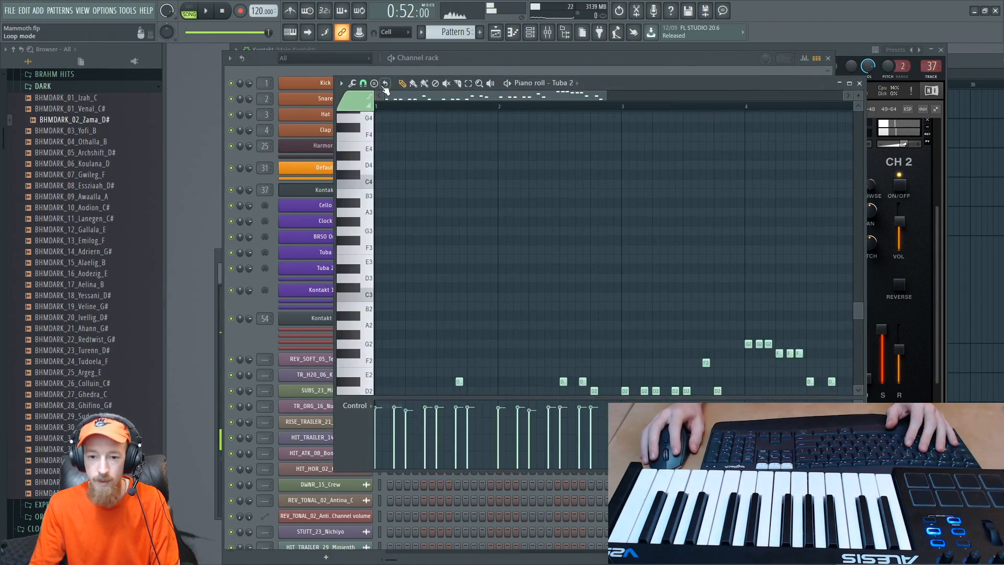
key("space")
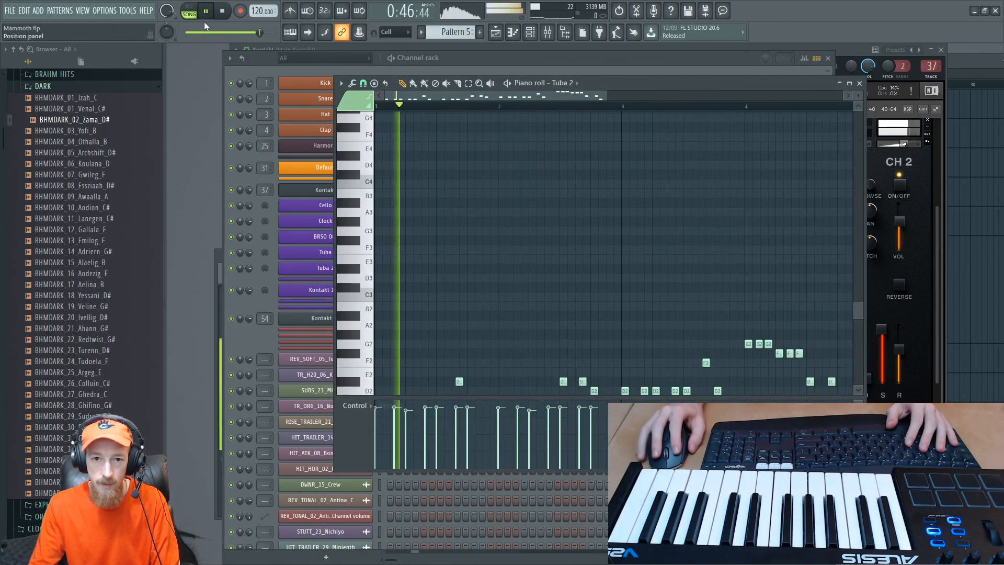
scroll(457, 237, "down", 5)
scroll(489, 191, "up", 2)
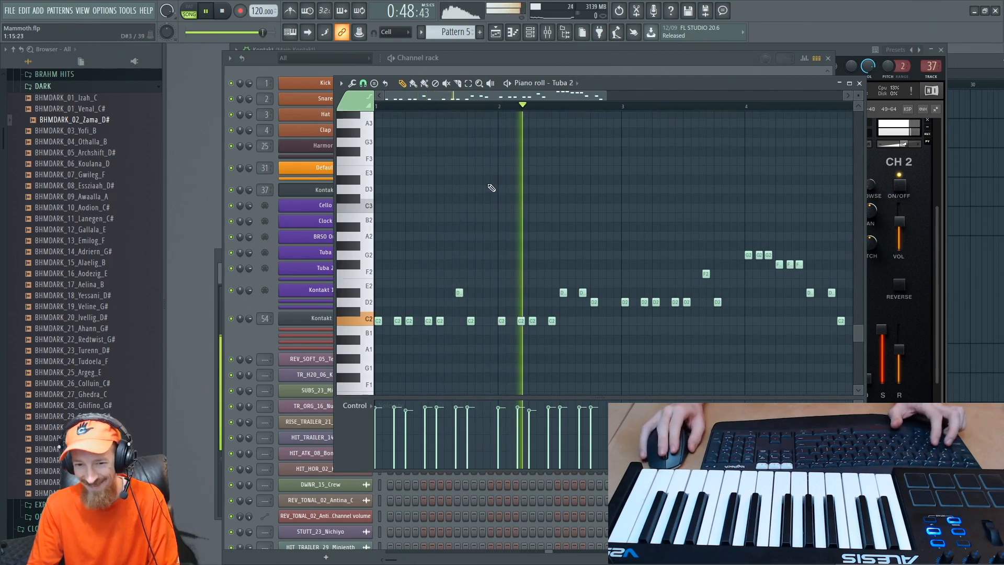
scroll(488, 208, "down", 3, "ctrl")
key("space")
left_click_drag(364, 232, 376, 364, "ctrl")
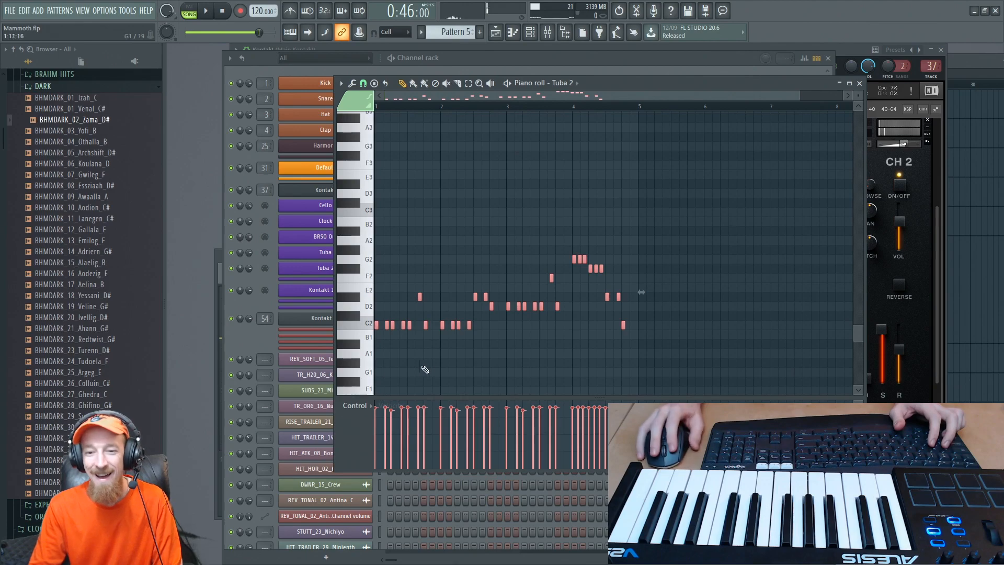
left_click_drag(606, 417, 369, 419)
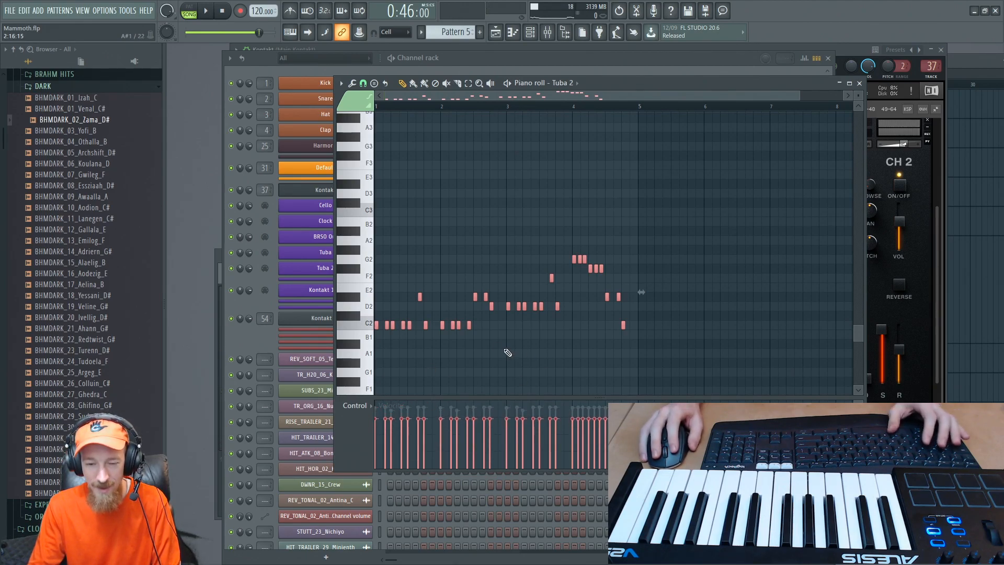
- Transpose all the Tuba 2 notes up one octave so the phrase starts at C3, and play it back
key("space")
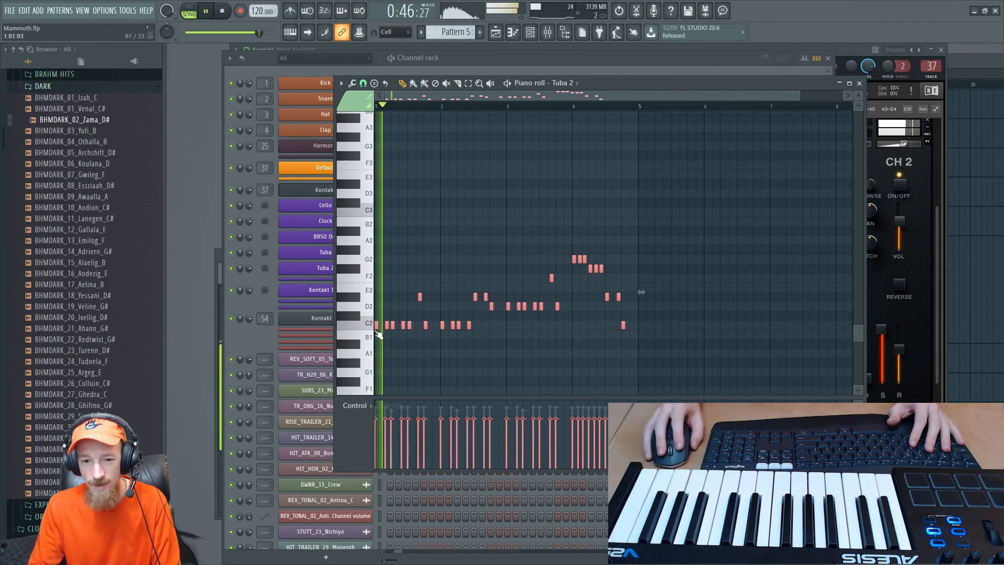
key("space")
key("ctrl+Up")
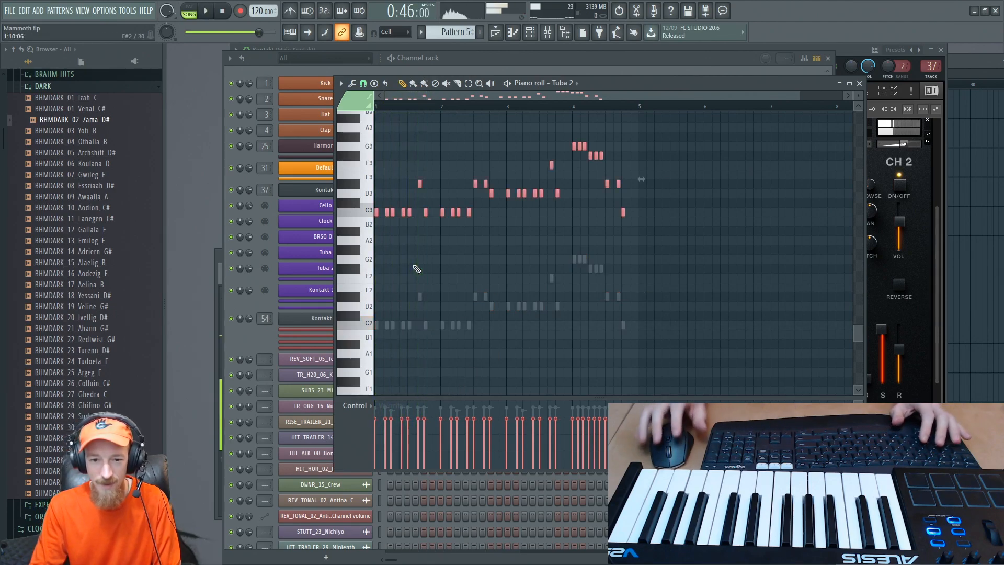
key("space")
- Lower all the Tuba 2 note velocities further to one even level of about half, and deselect the notes
scroll(482, 261, "down", 2)
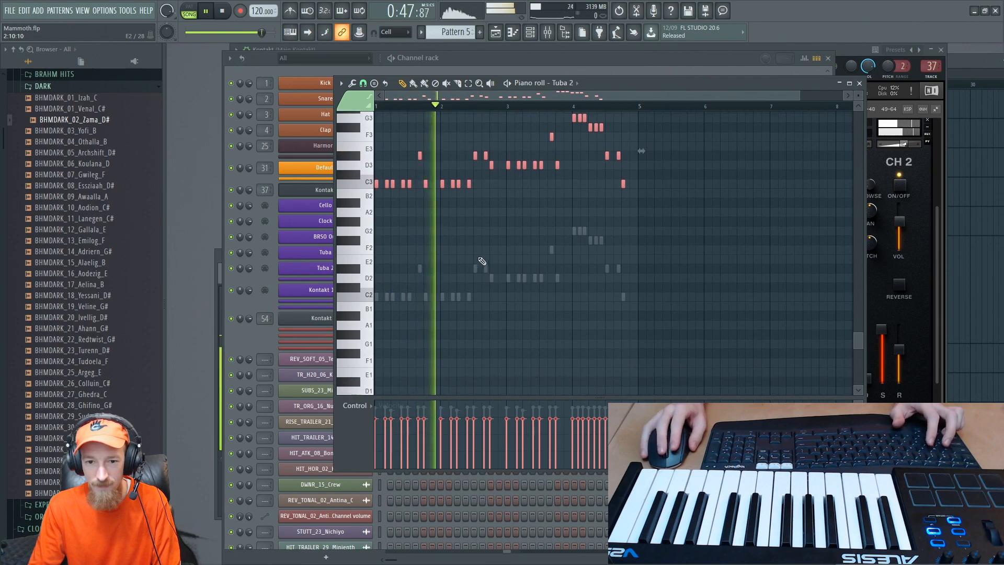
scroll(482, 261, "up", 1, "ctrl")
scroll(482, 261, "up", 3)
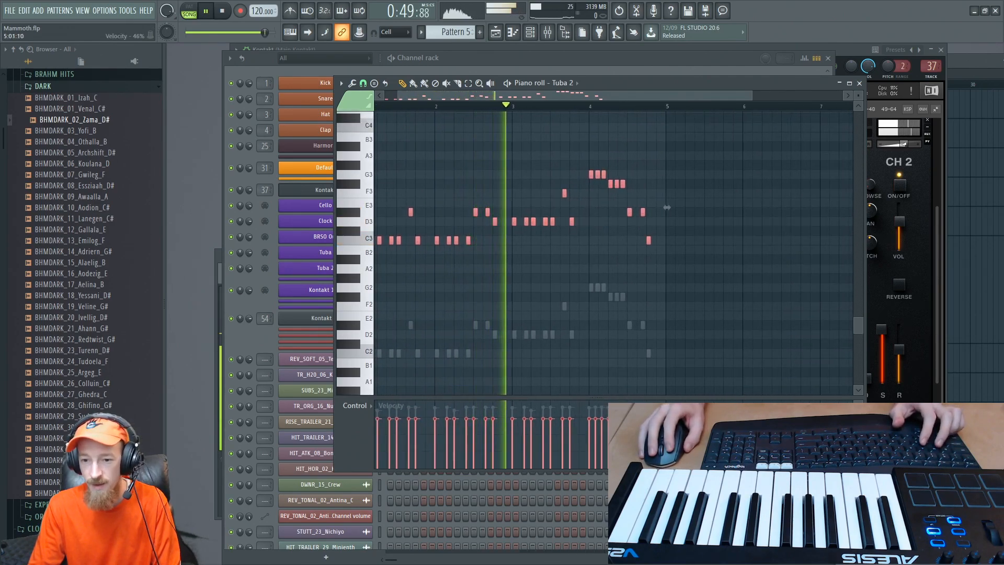
left_click_drag(668, 434, 371, 433)
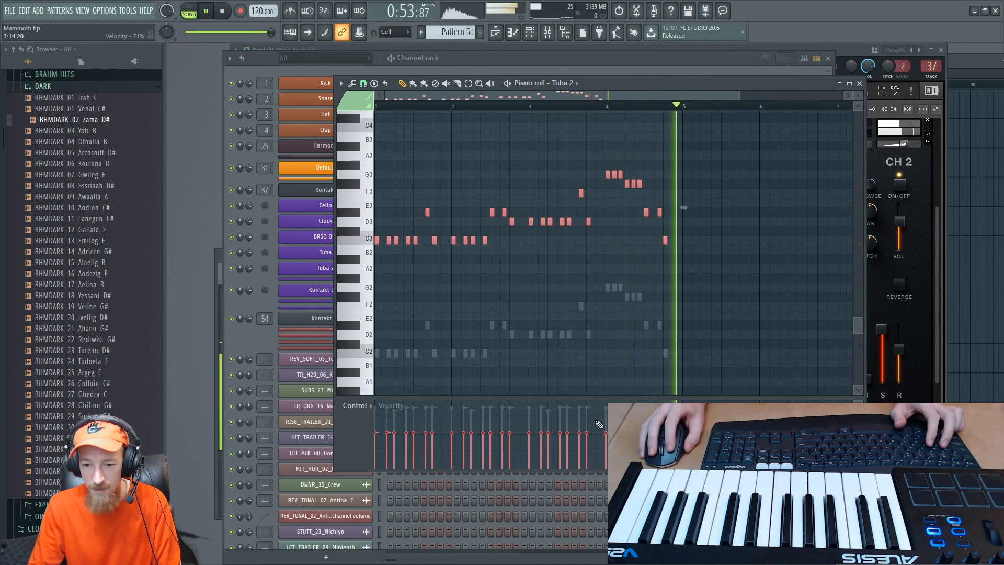
key("ctrl+d")
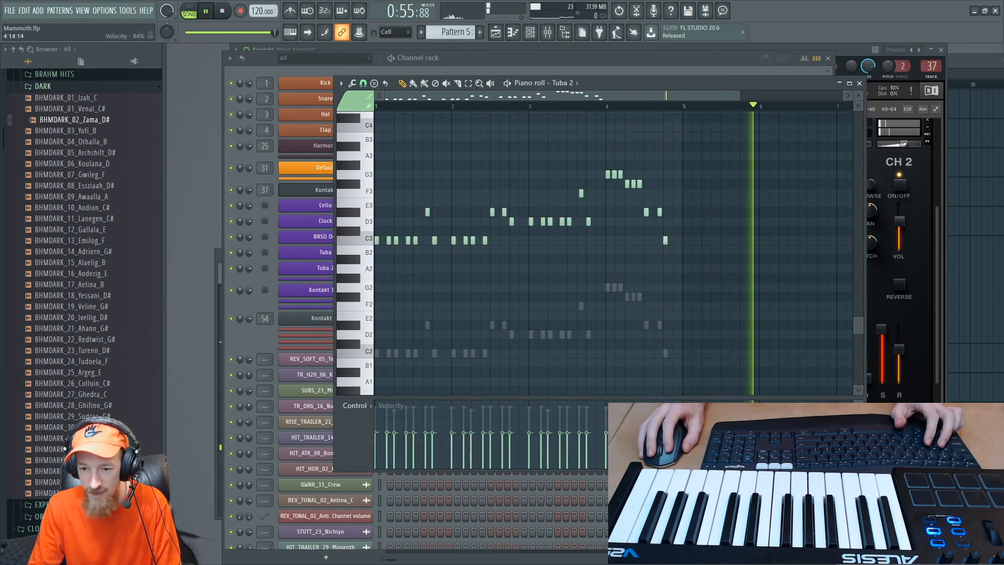
- Play back the Tuba 2 phrase and refine the rising velocities of its notes in bar 4
key("space")
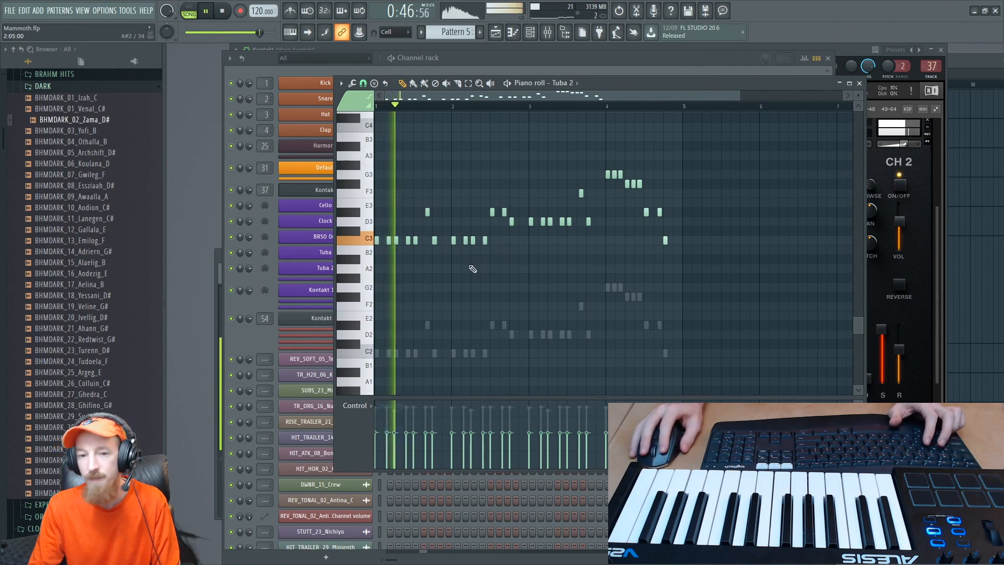
scroll(688, 329, "down", 2, "ctrl")
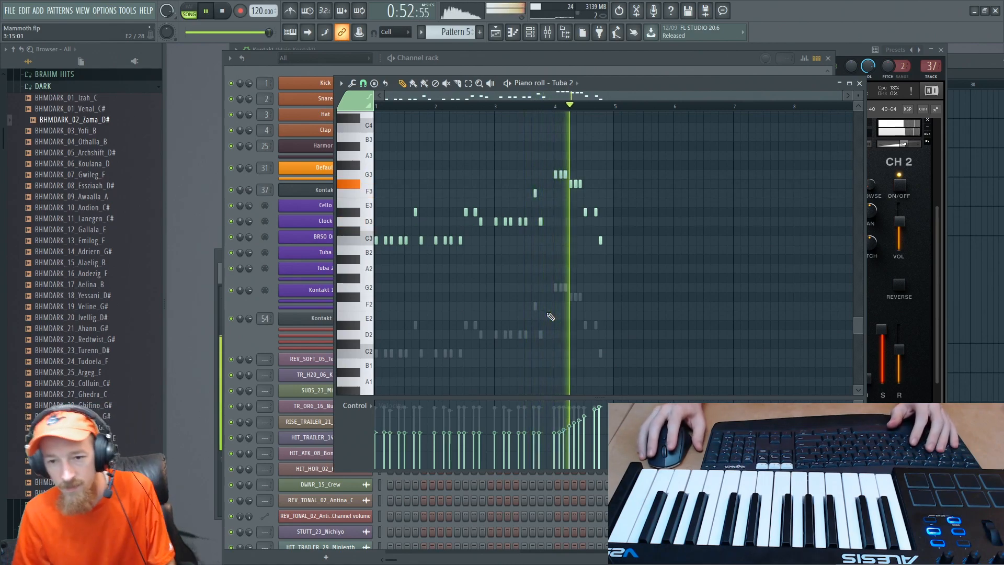
key("space")
scroll(555, 325, "up", 2, "ctrl")
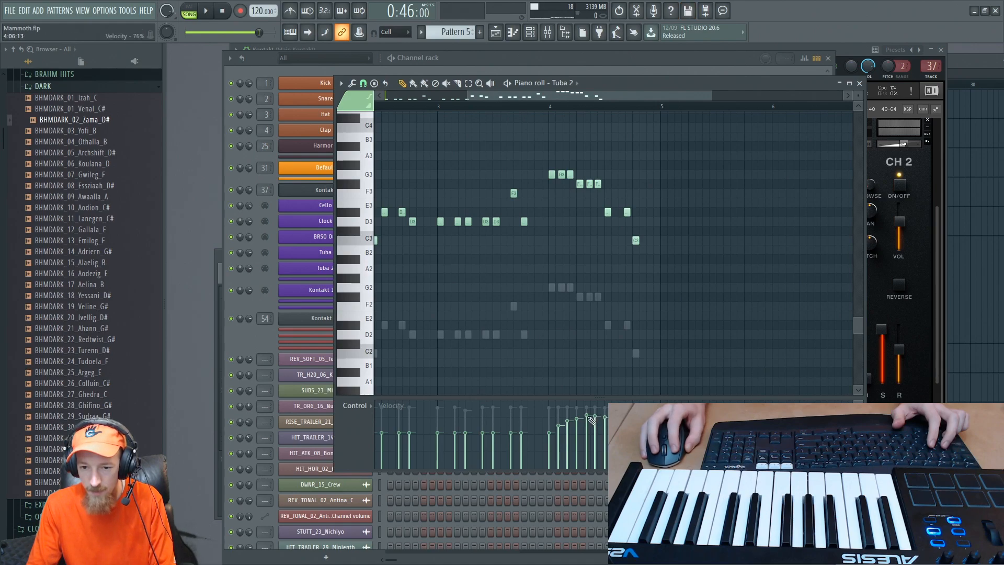
scroll(609, 139, "down", 3)
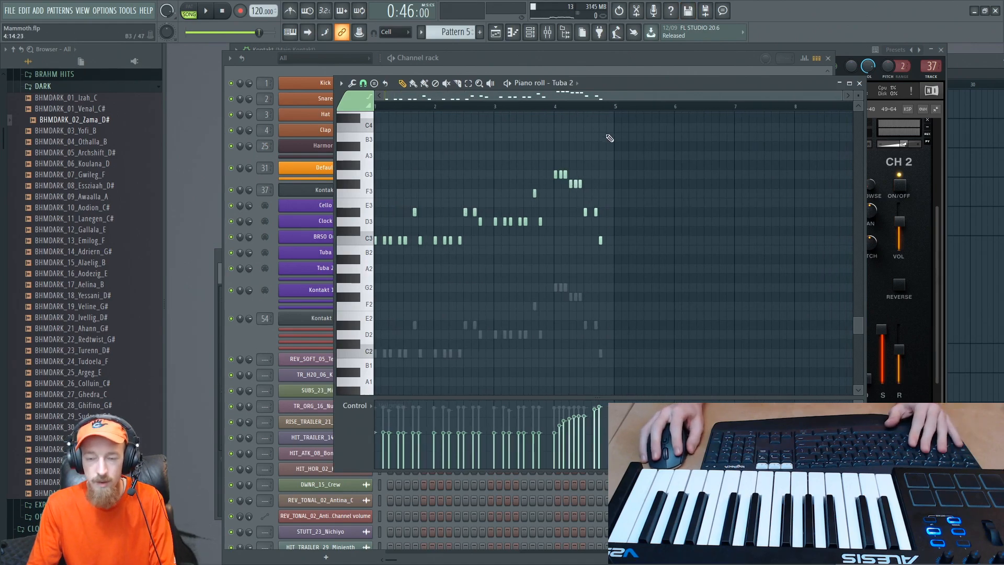
- Listen to the Tuba 2 phrase from bar 4 and again from near its beginning
left_click(558, 105)
key("space")
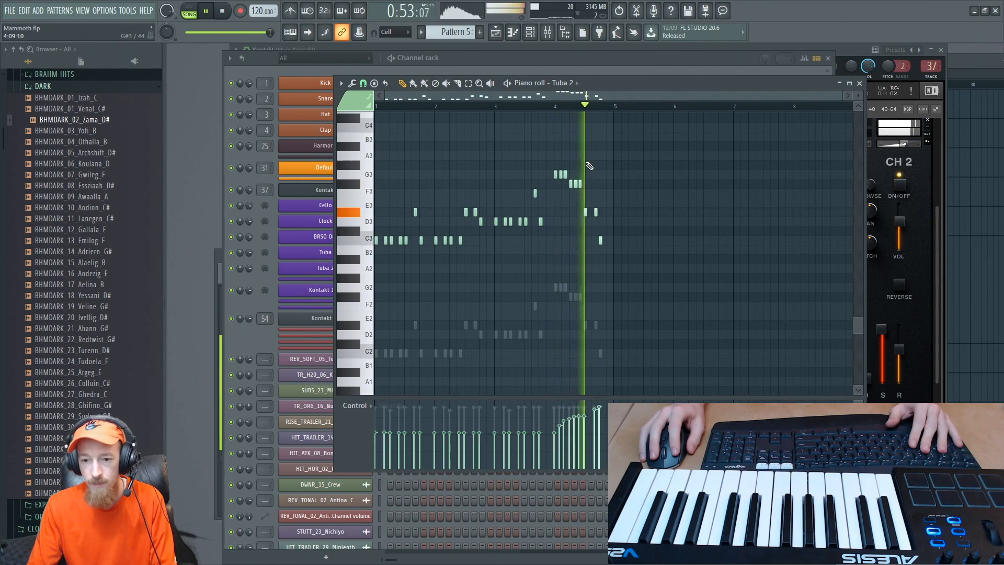
key("space")
key("space")
left_click(385, 106)
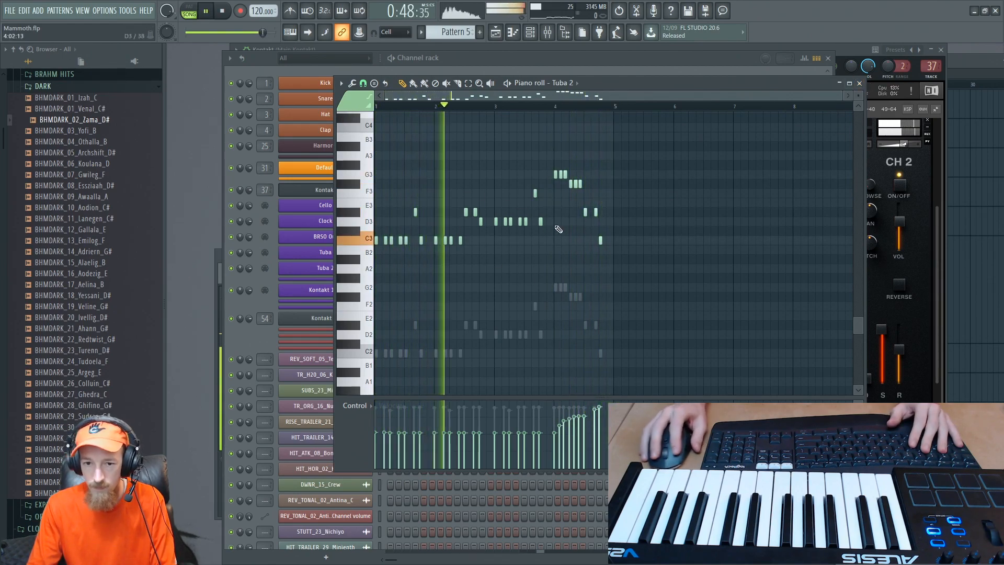
- Close the piano roll, stop playback, and shorten the Pattern 5 clip in the playlist to end at bar 28
left_click(860, 84)
key("F5")
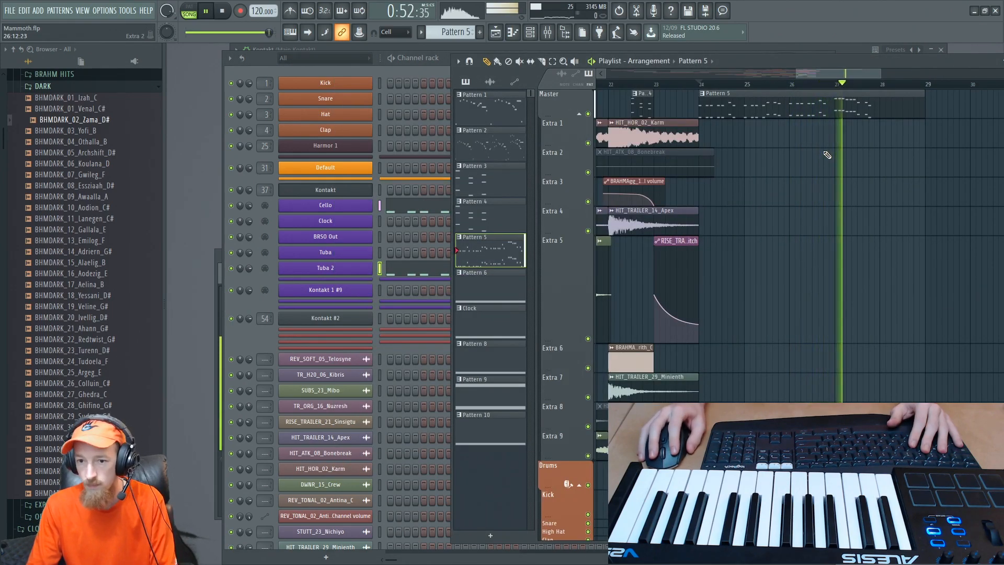
key("space")
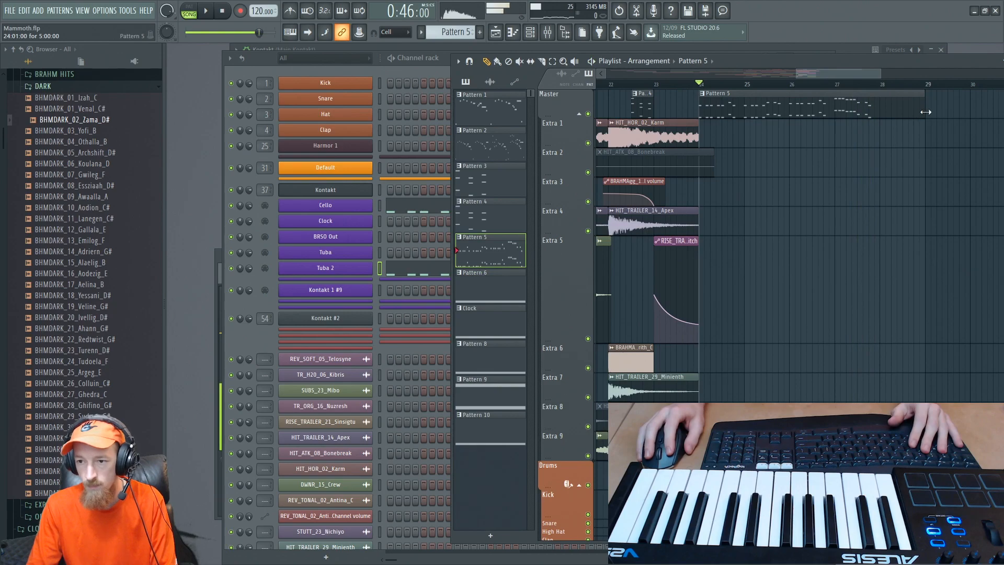
left_click_drag(932, 116, 875, 125)
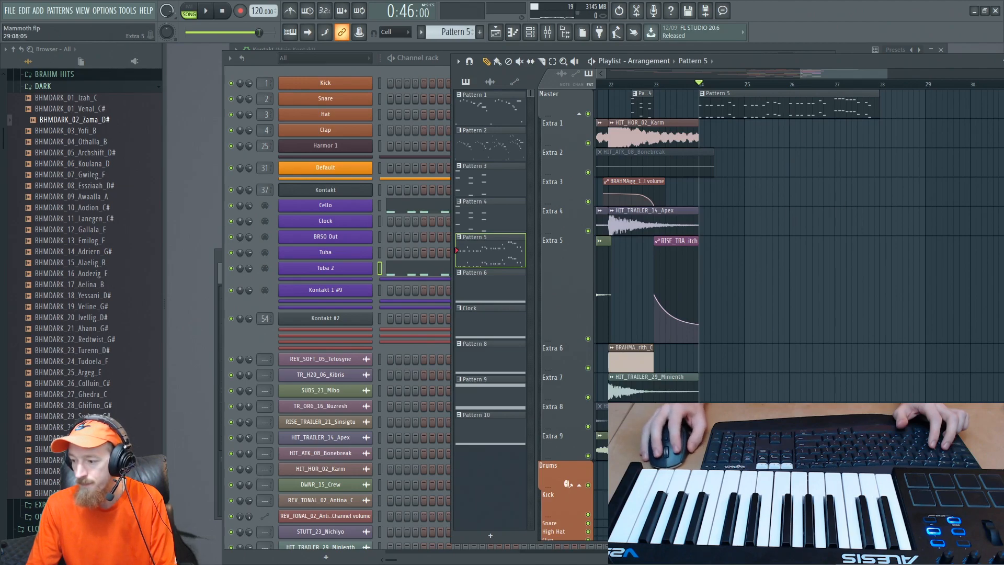
left_click_drag(819, 71, 806, 73)
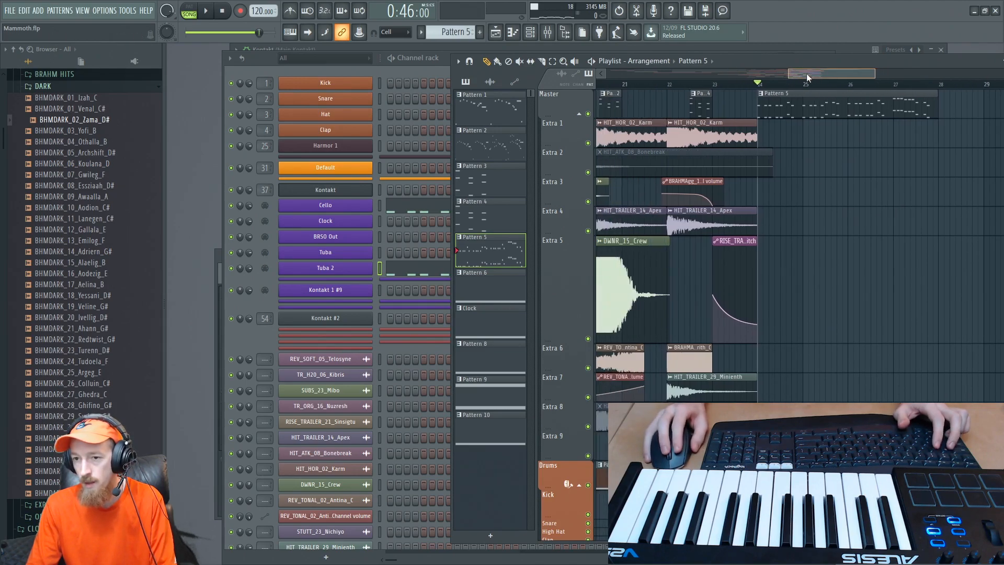
scroll(808, 130, "up", 5)
left_click_drag(795, 157, 756, 184)
middle_click(756, 184)
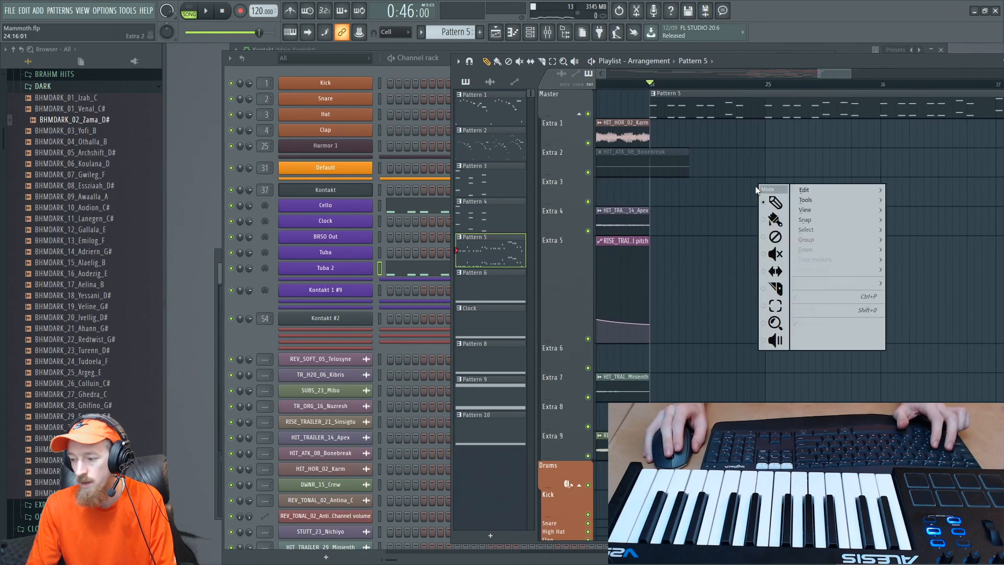
left_click_drag(774, 146, 786, 149)
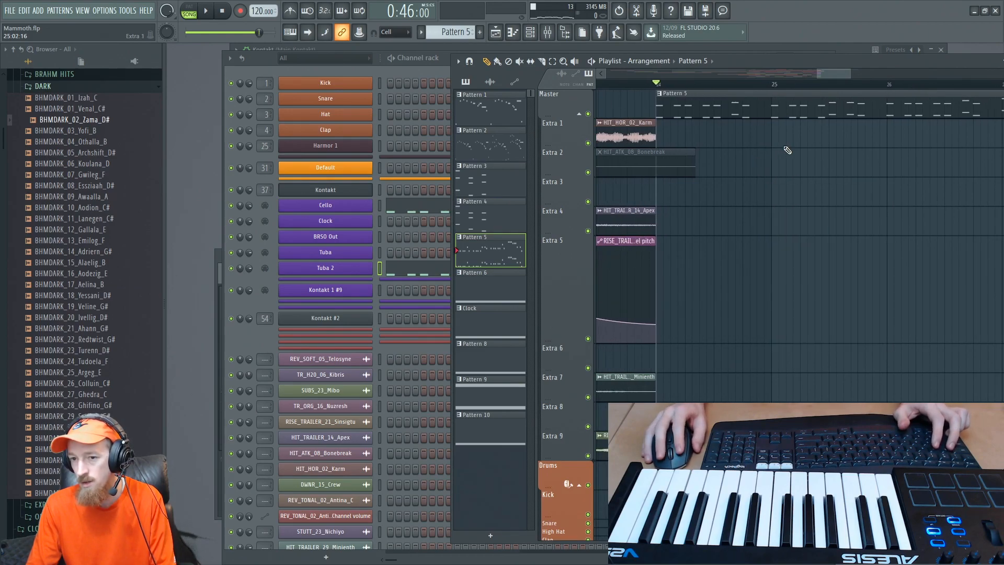
left_click_drag(836, 71, 835, 70)
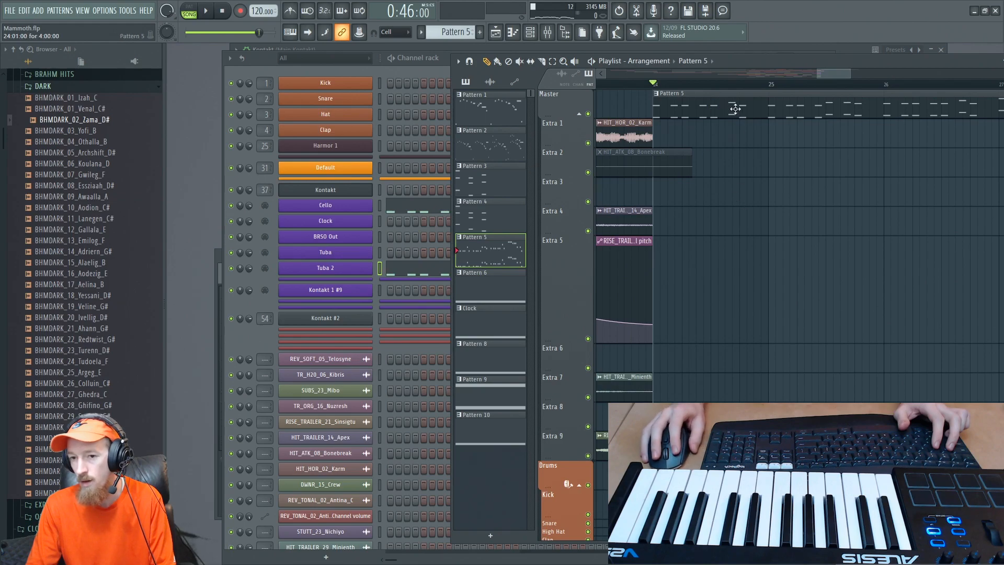
- Play Pattern 5 with the Tuba 2 piano roll open, compare it with the Cello notes, and return to the playlist
left_click(415, 271)
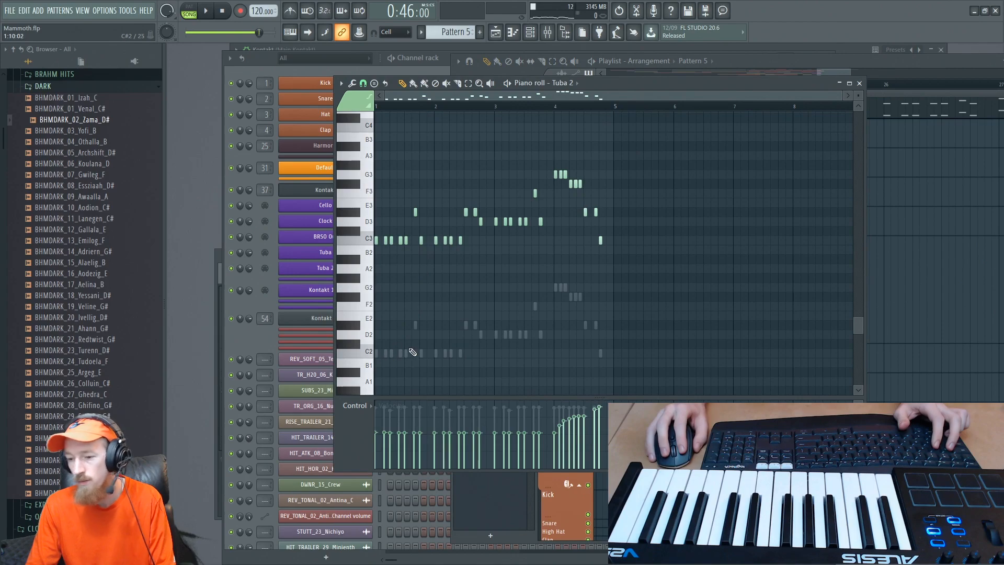
key("space")
right_click(415, 325)
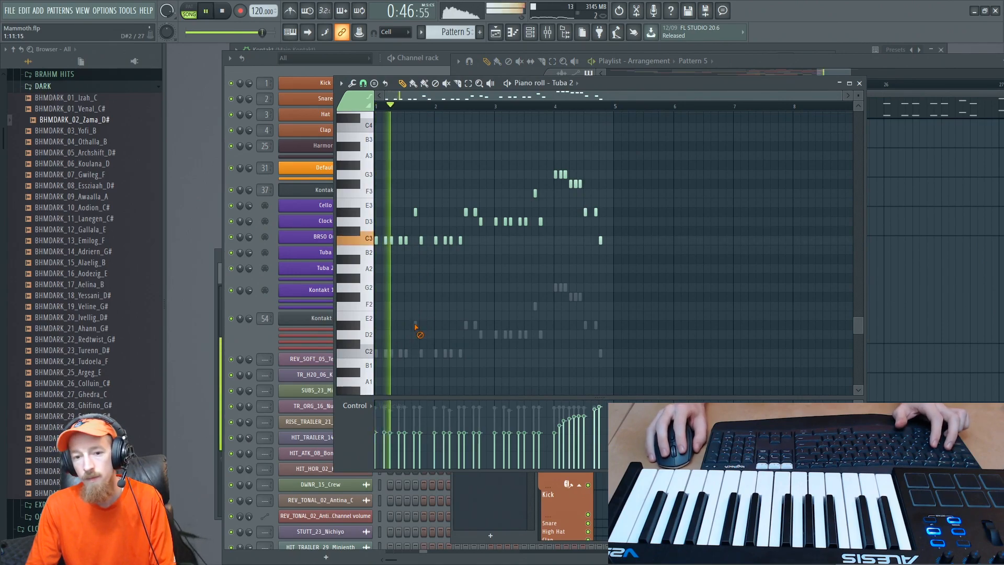
right_click(416, 325)
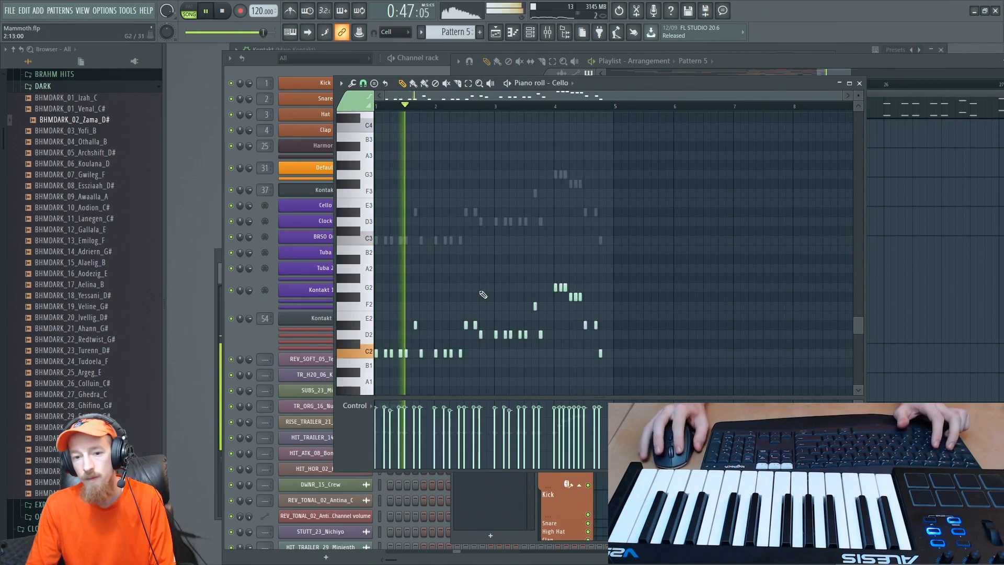
double_click(523, 221)
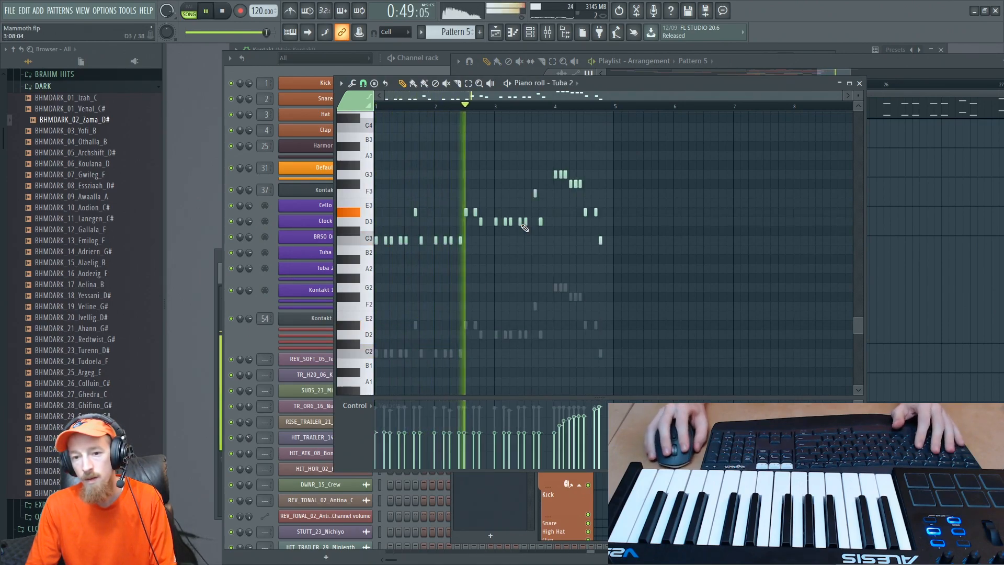
left_click(860, 84)
key("space")
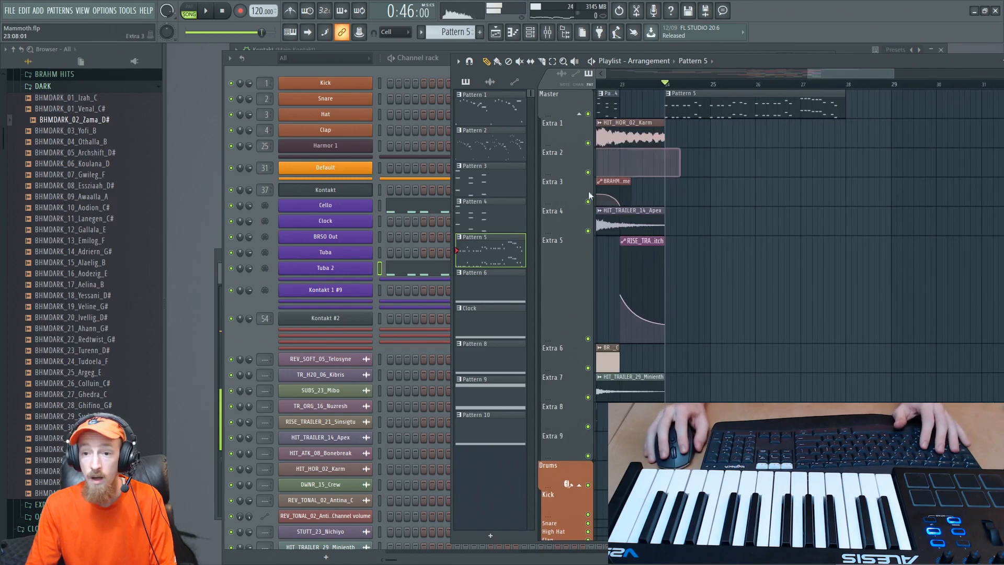
- Load a sixth DENSITY instrument from DENSITY.nki into the main Kontakt, and unfold the Kontakt 1 #6 channel in the channel rack
left_click(252, 312)
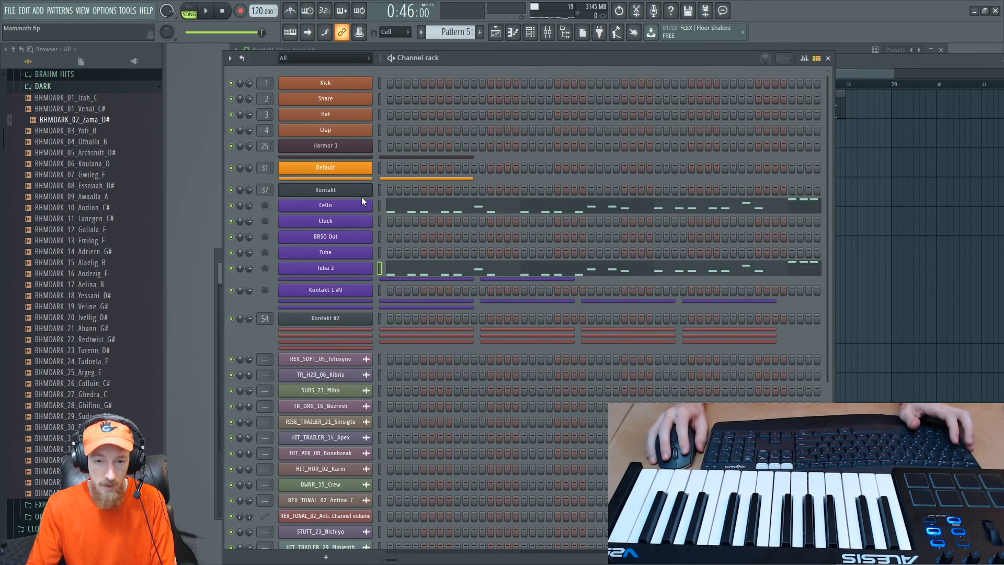
key("F9")
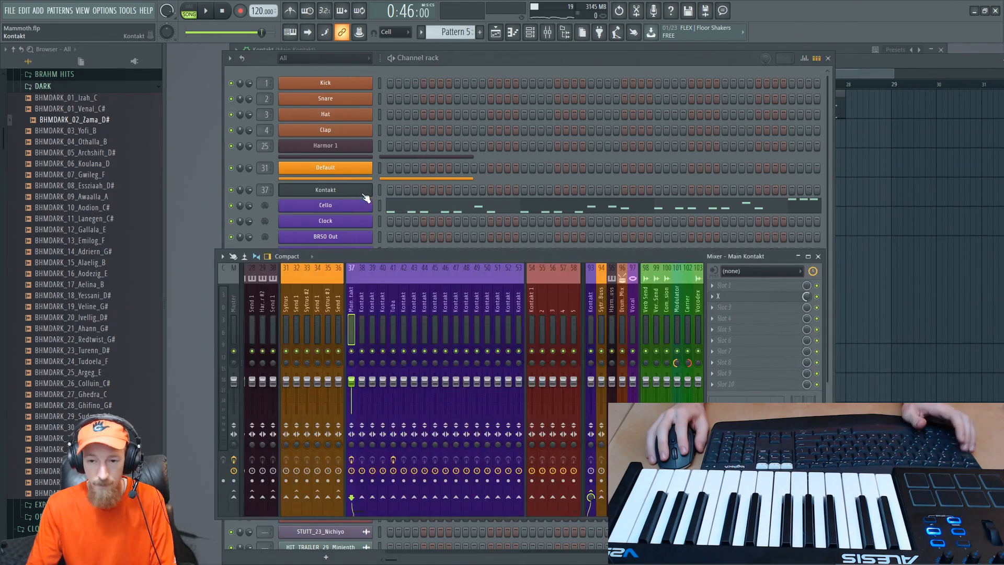
key("F5")
left_click(366, 193)
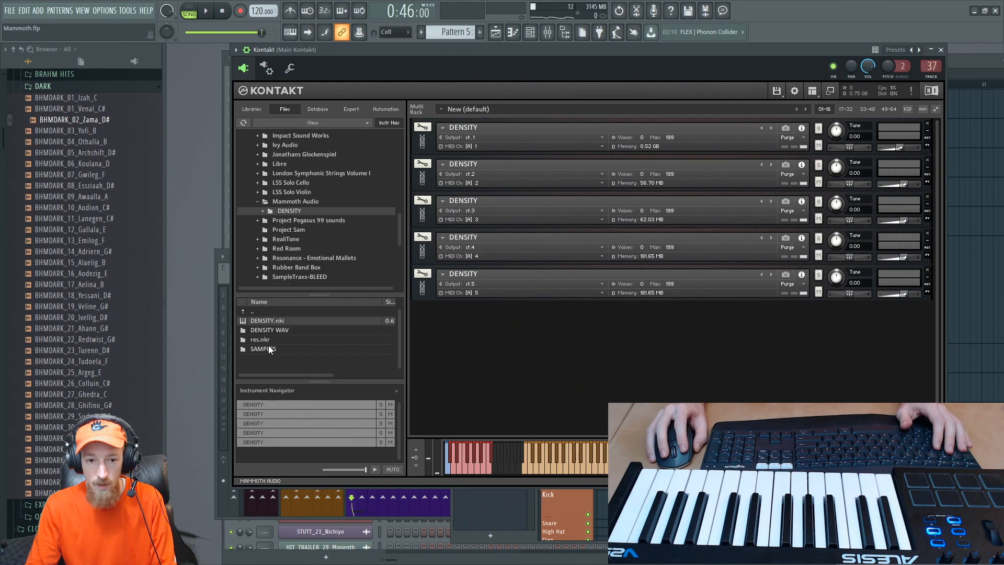
double_click(269, 321)
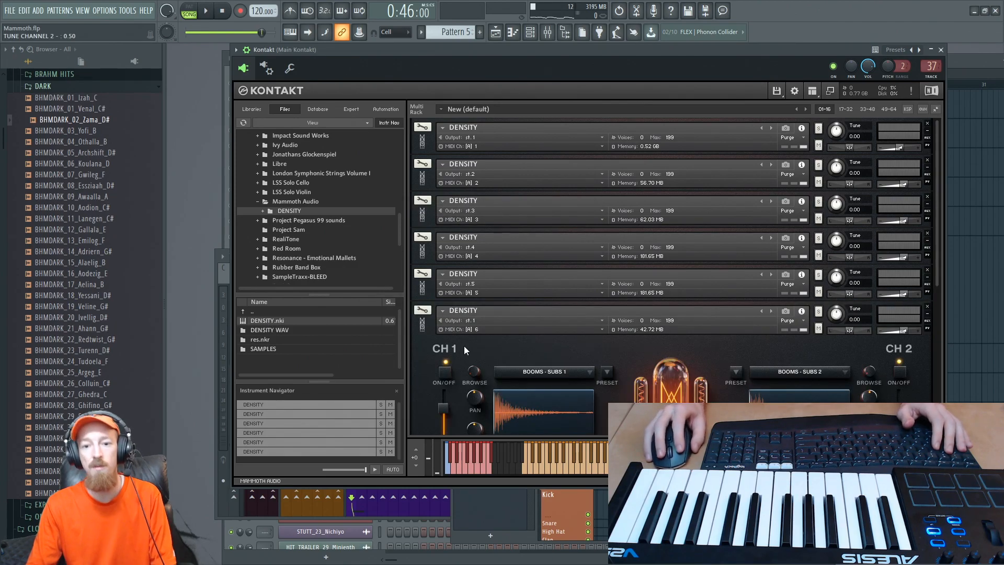
left_click_drag(936, 265, 935, 389)
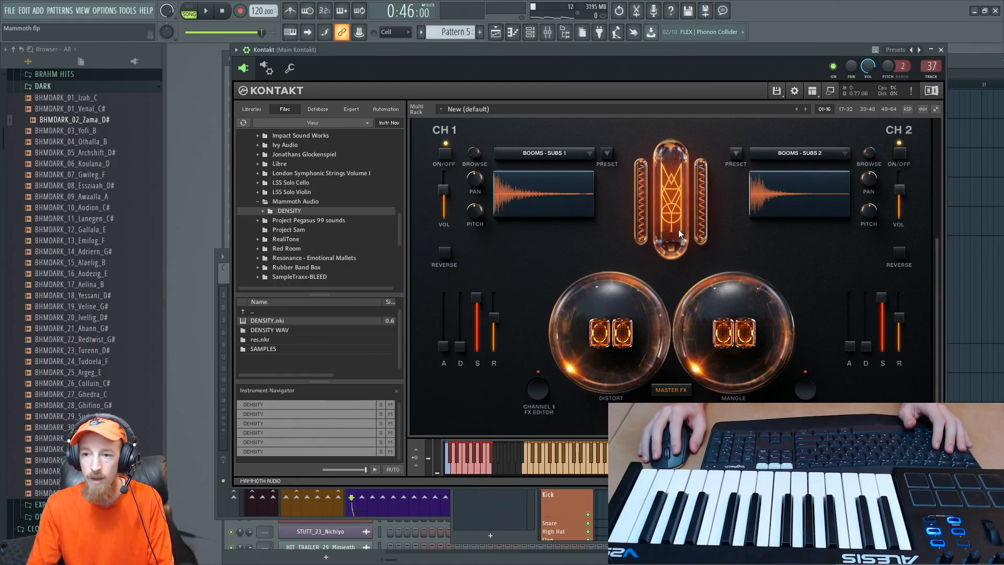
key("F6")
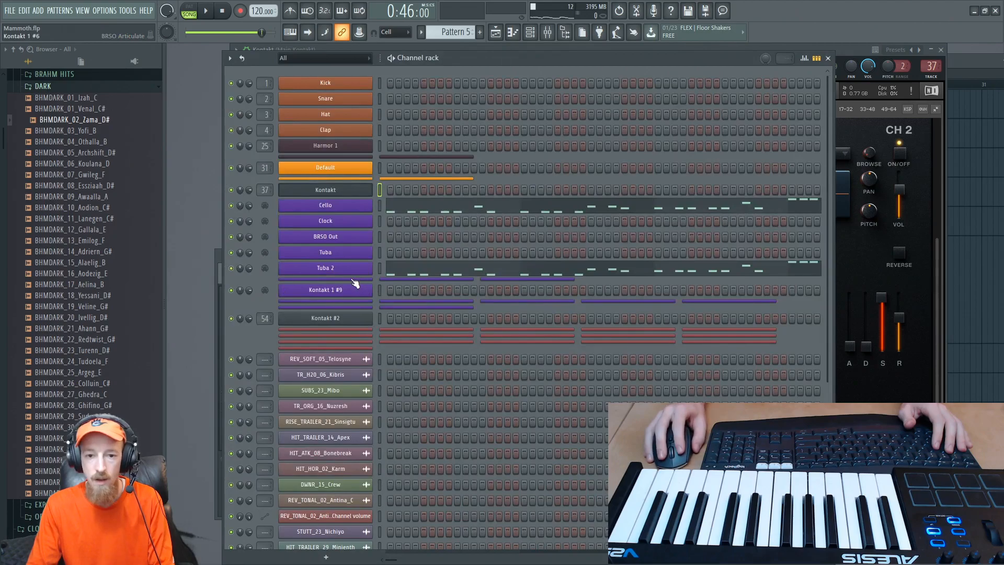
left_click(352, 279)
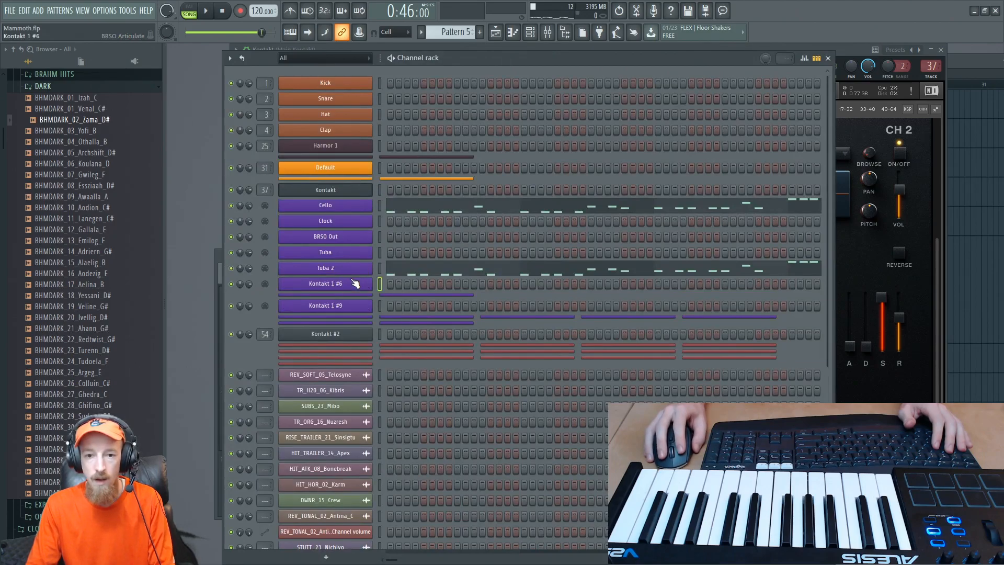
- Load the playable Throat Mantras loops into CH 1 of the new DENSITY instrument and choose Mantra 2
left_click(848, 266)
left_click(551, 155)
left_click(703, 149)
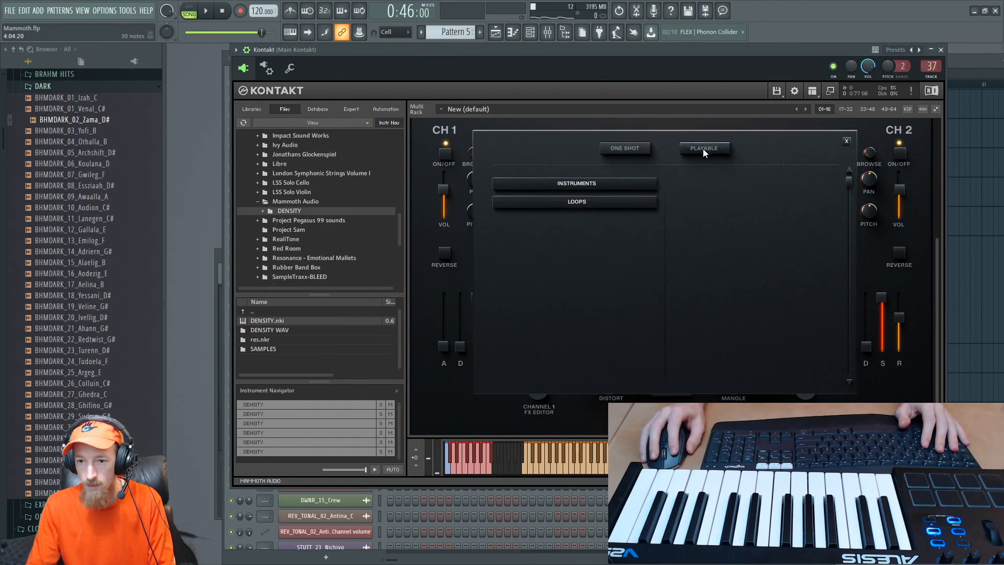
left_click(604, 203)
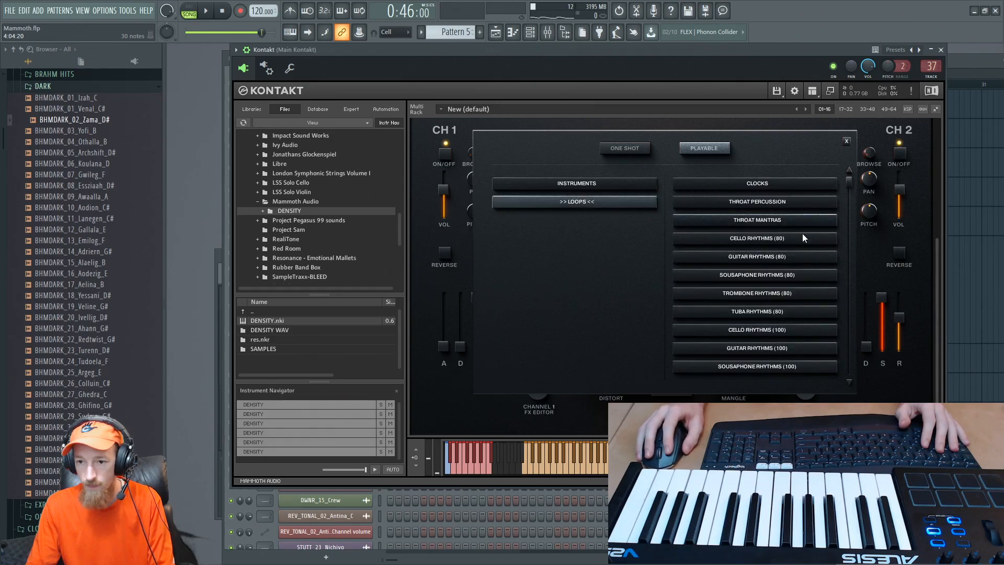
left_click(781, 220)
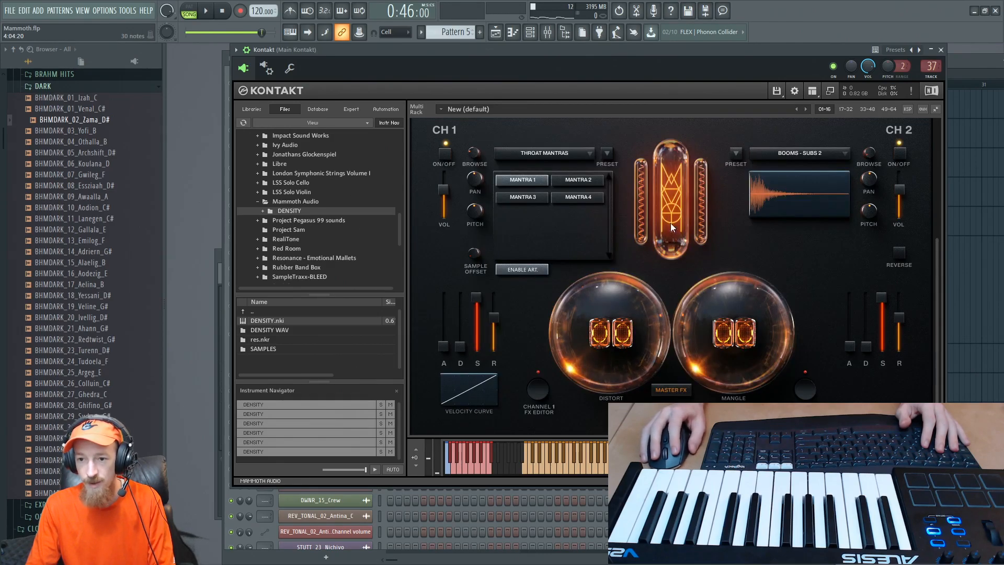
left_click(577, 182)
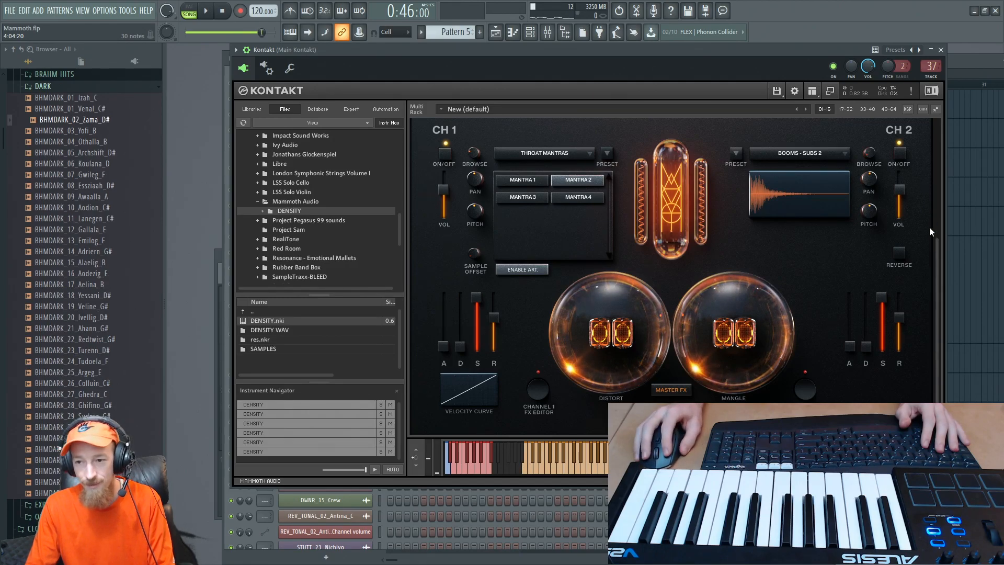
- Select the sixth DENSITY instrument in the Kontakt rack and audition the Throat Mantras loops on several keys
left_click_drag(940, 252, 939, 212)
left_click(419, 185)
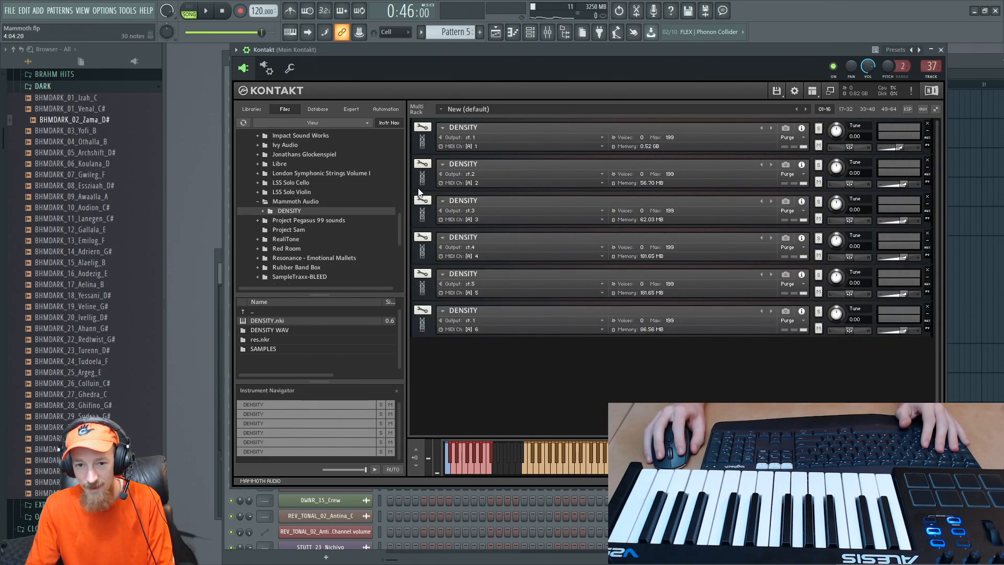
left_click(419, 181)
left_click(424, 177)
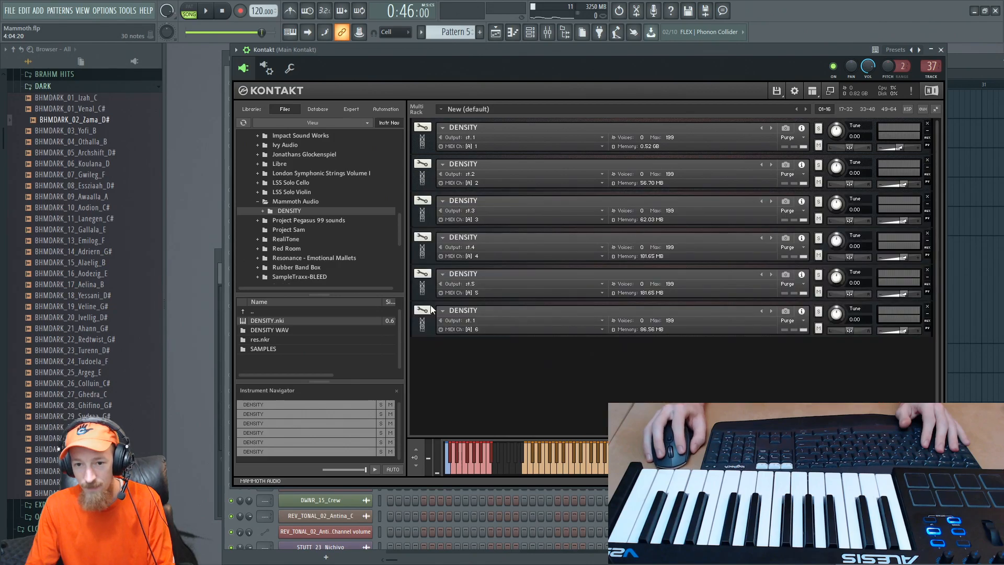
left_click(422, 326)
left_click(413, 332)
left_click(546, 461)
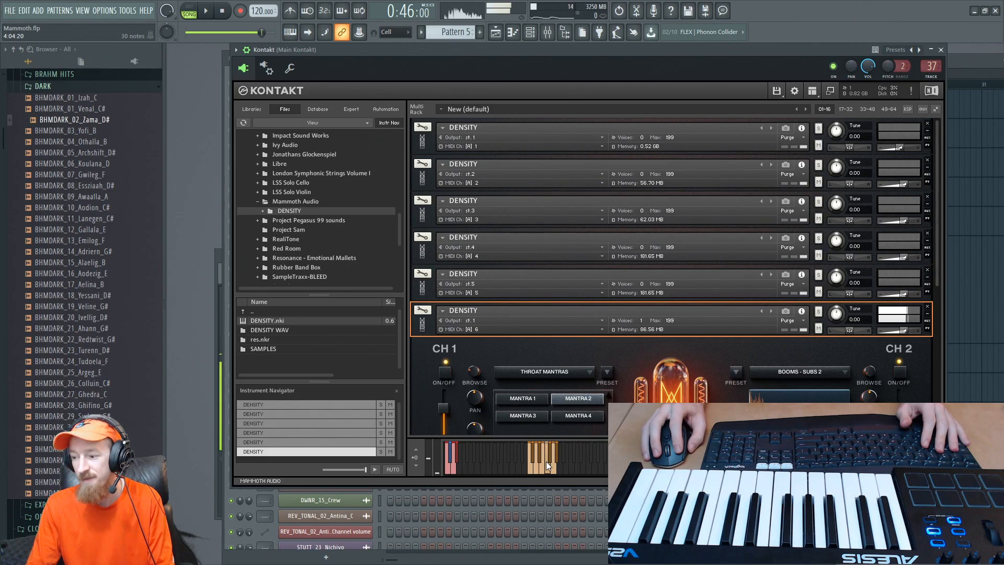
left_click_drag(938, 250, 937, 294)
left_click(553, 453)
left_click(535, 466)
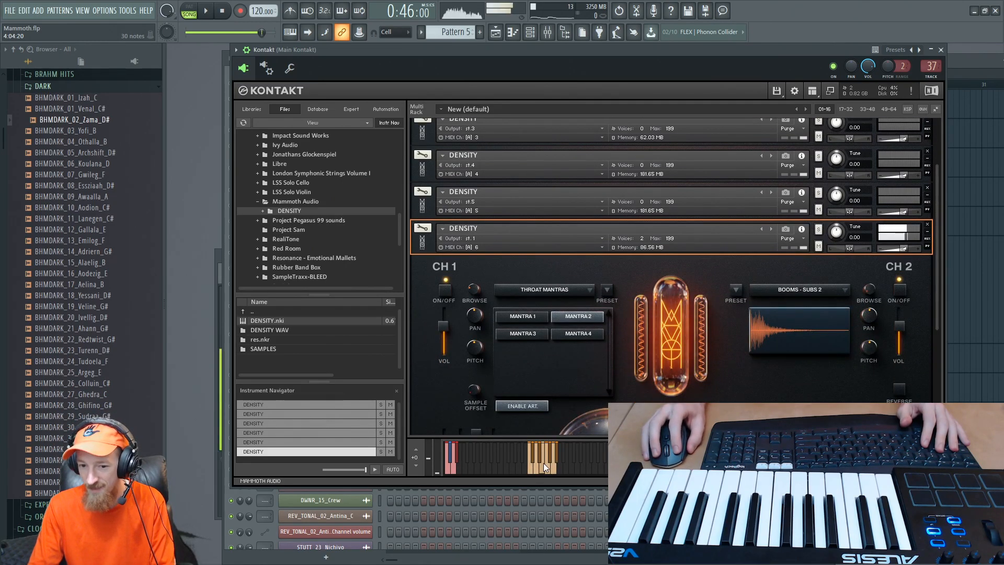
- Load the playable Guitar Rhythms (140) loops into CH 1 of the sixth DENSITY instrument
left_click(570, 293)
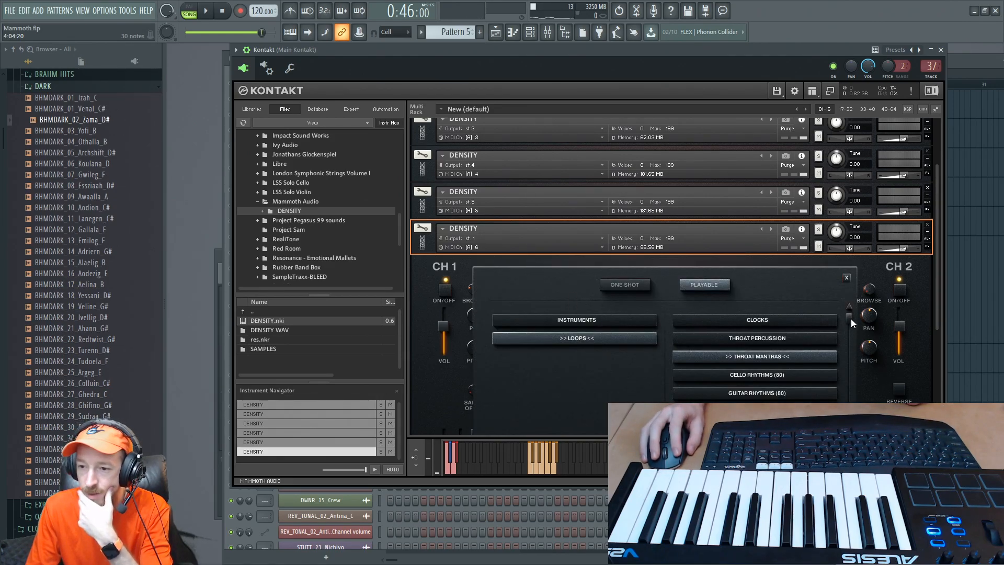
left_click_drag(851, 318, 849, 410)
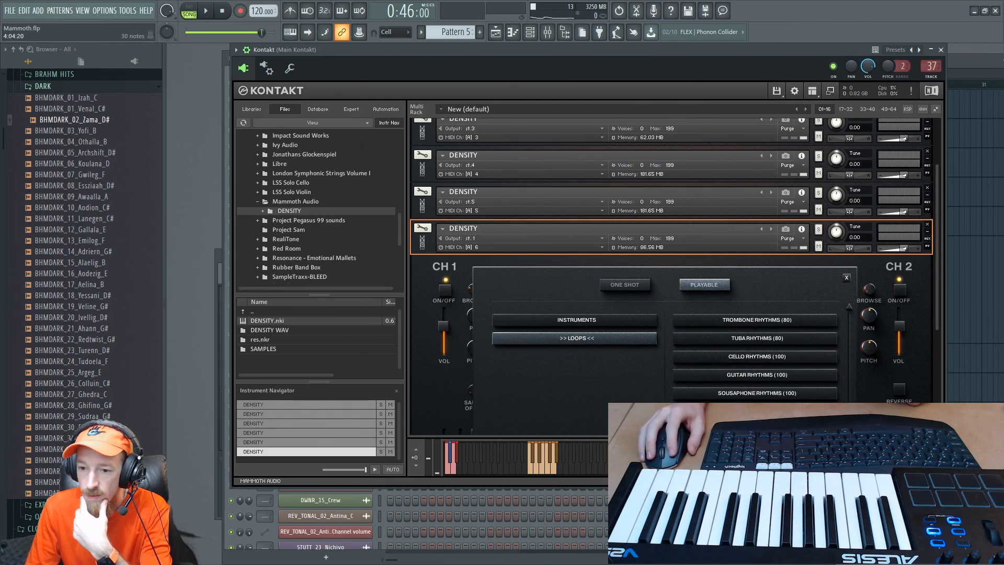
left_click_drag(940, 305, 934, 379)
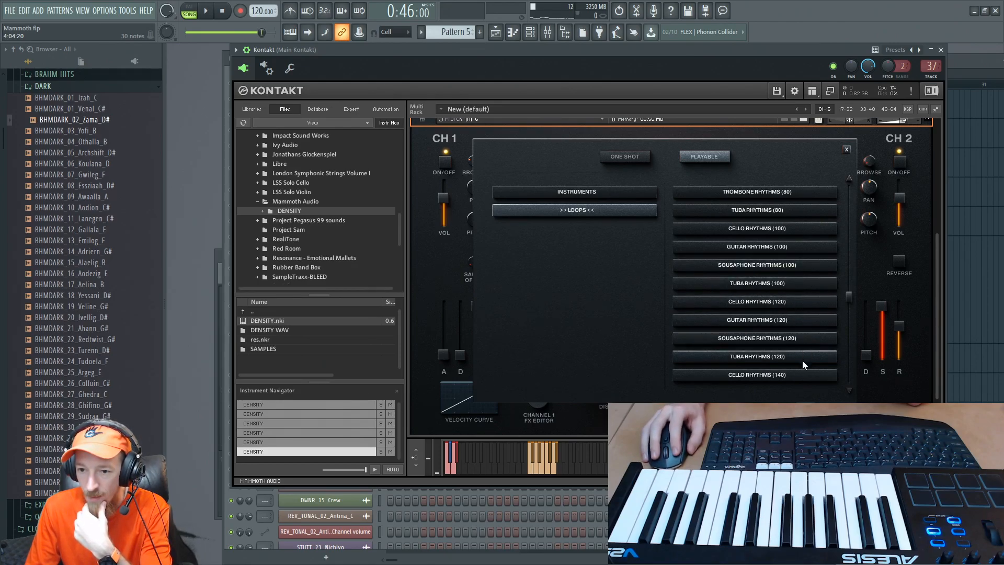
left_click_drag(849, 299, 840, 382)
left_click(752, 338)
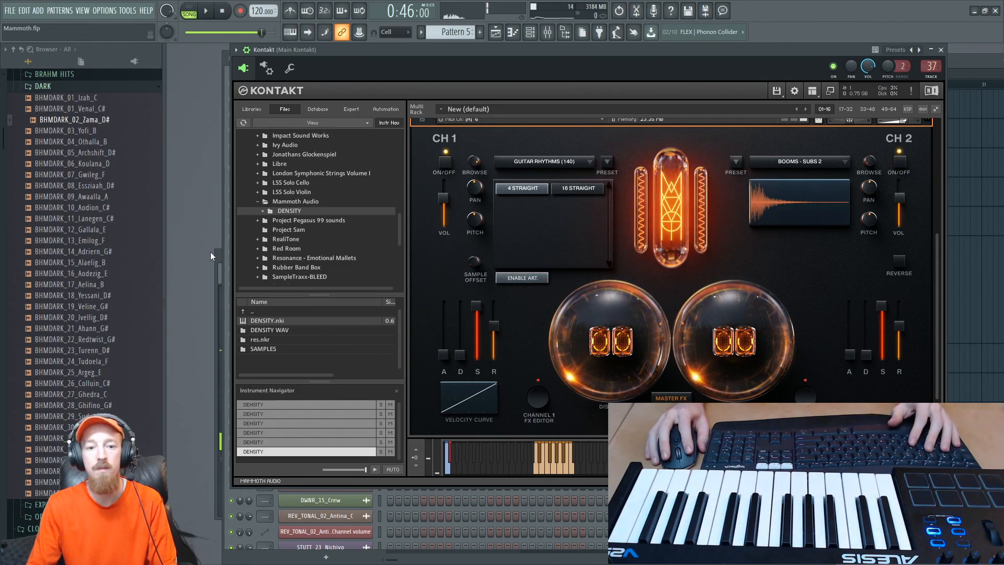
key("F6")
right_click(358, 284)
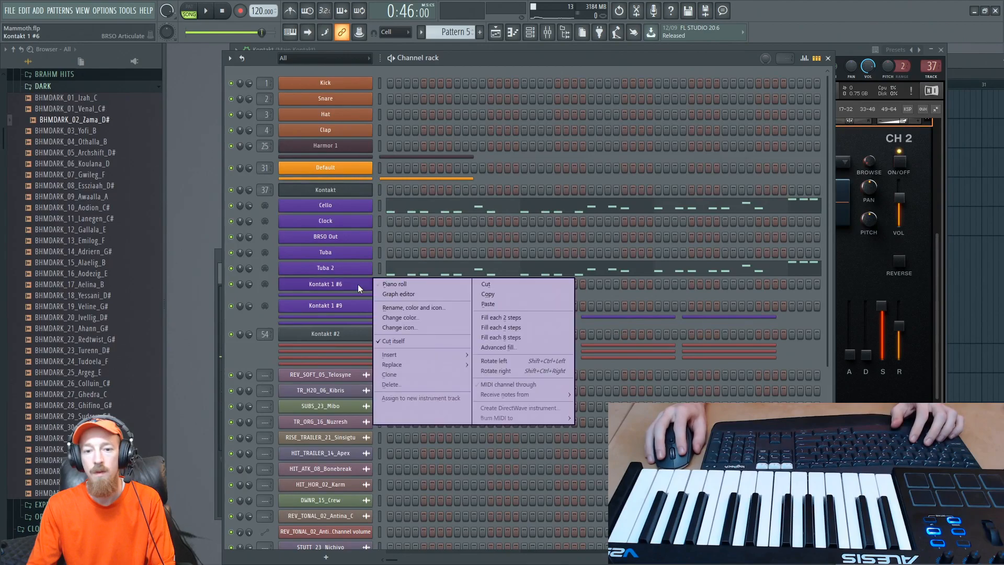
left_click(399, 287)
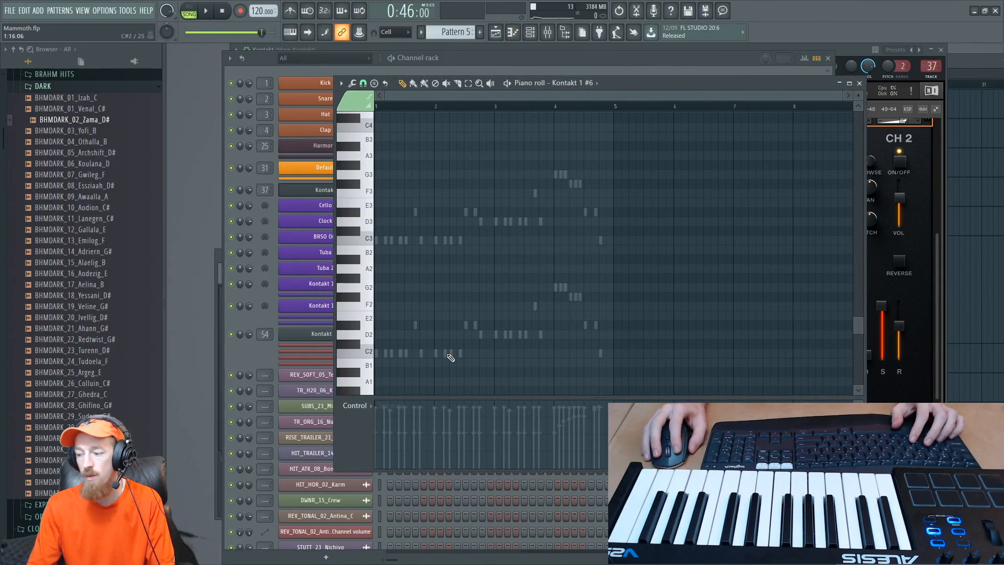
left_click(889, 463)
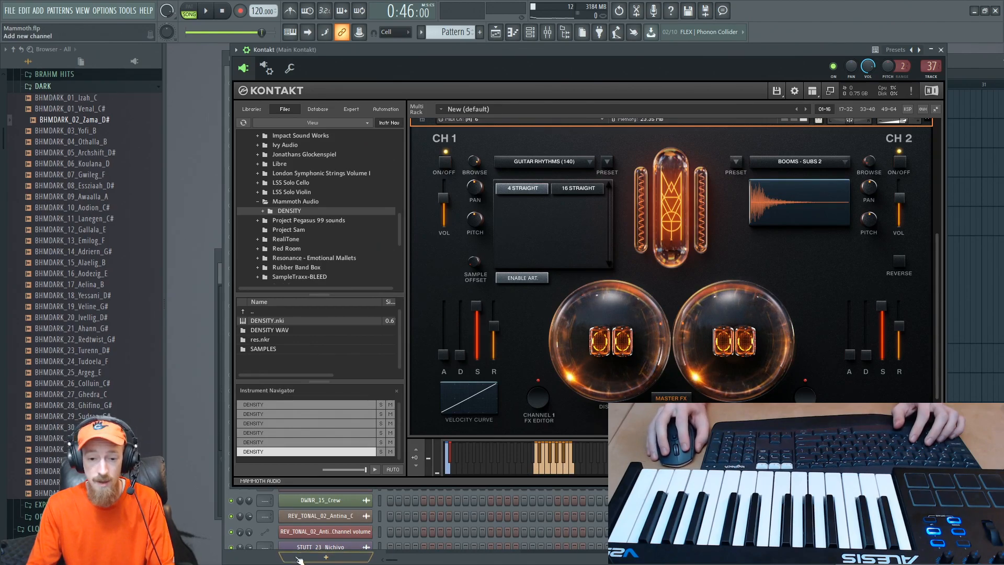
- Open the piano roll of the Kontakt 1 #6 channel and audition its keys around C2 and C3
left_click(326, 557)
left_click(249, 563)
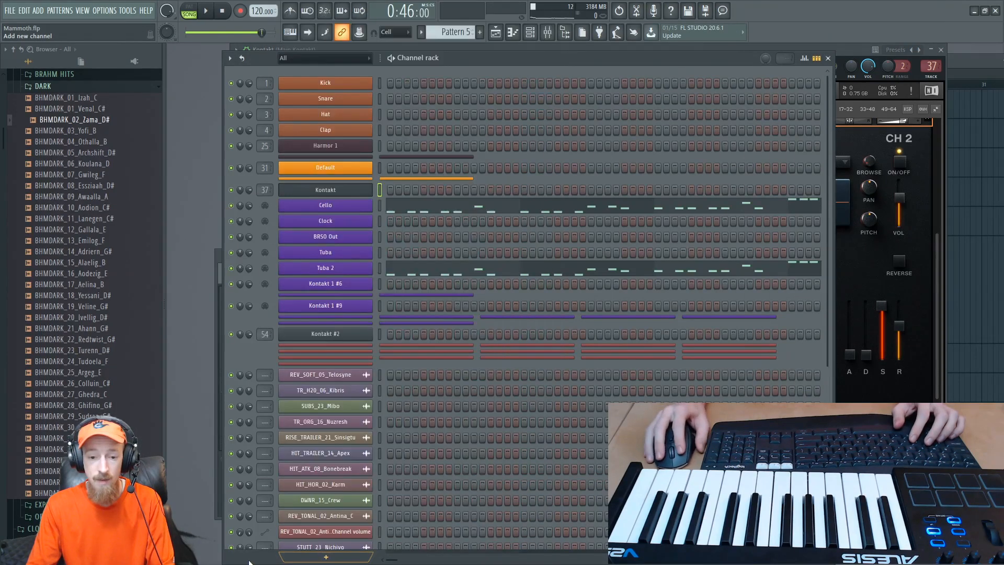
right_click(349, 285)
left_click(393, 286)
right_click(346, 279)
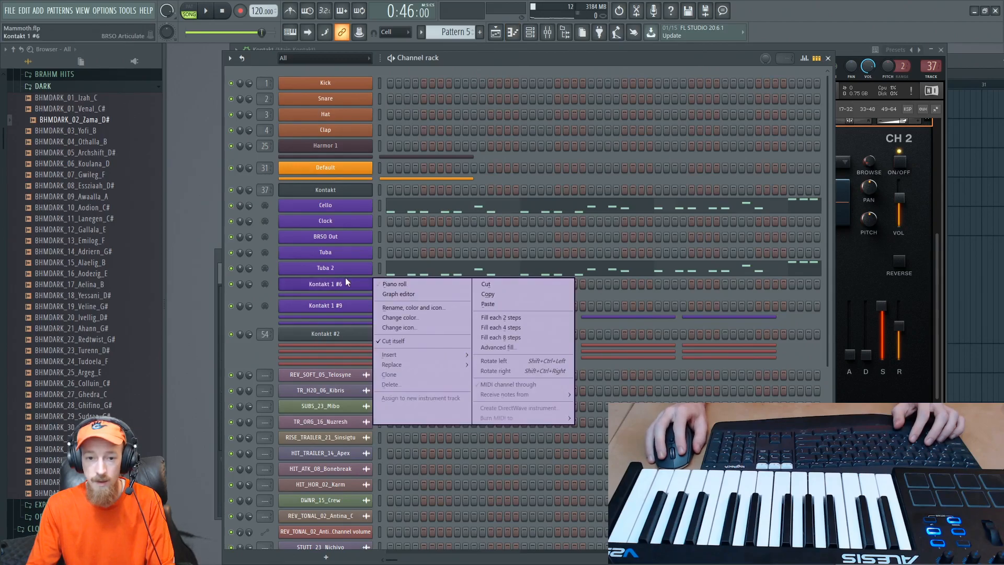
left_click(402, 284)
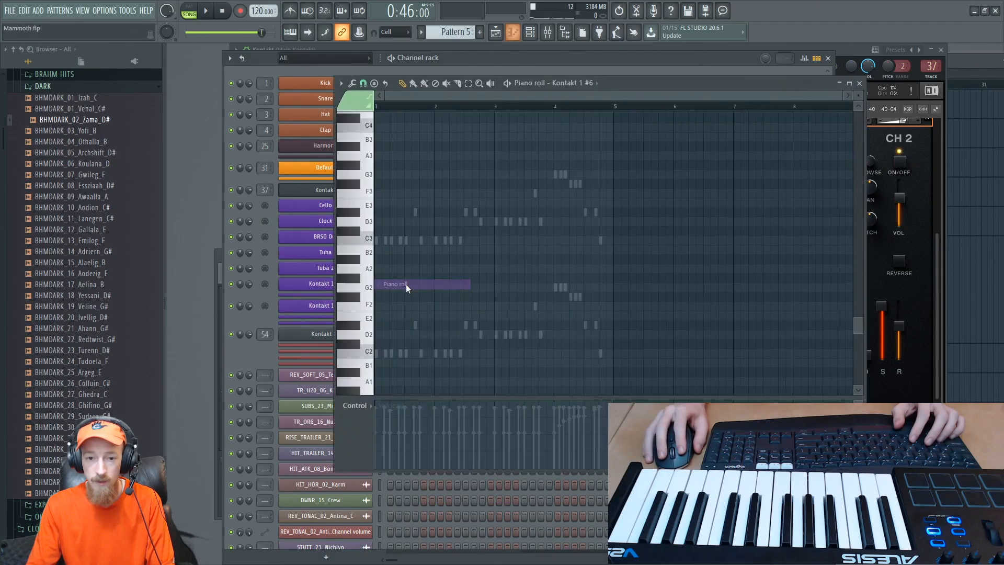
left_click(366, 241)
left_click_drag(367, 241, 364, 354)
left_click(366, 336)
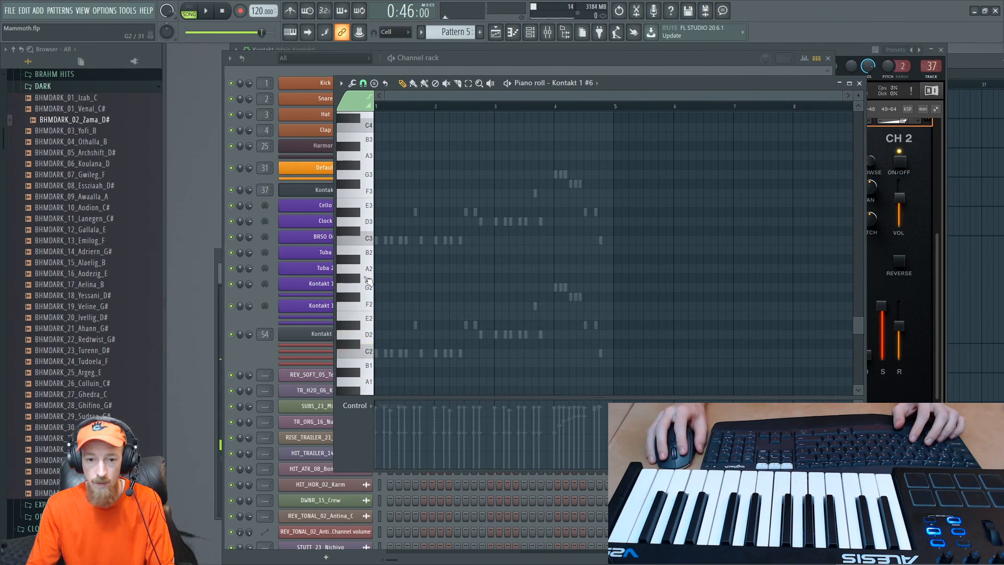
- Add a C3 note at bar 1 of Kontakt 1 #6 and stretch it to about four bars during playback
left_click(372, 238)
left_click(378, 240)
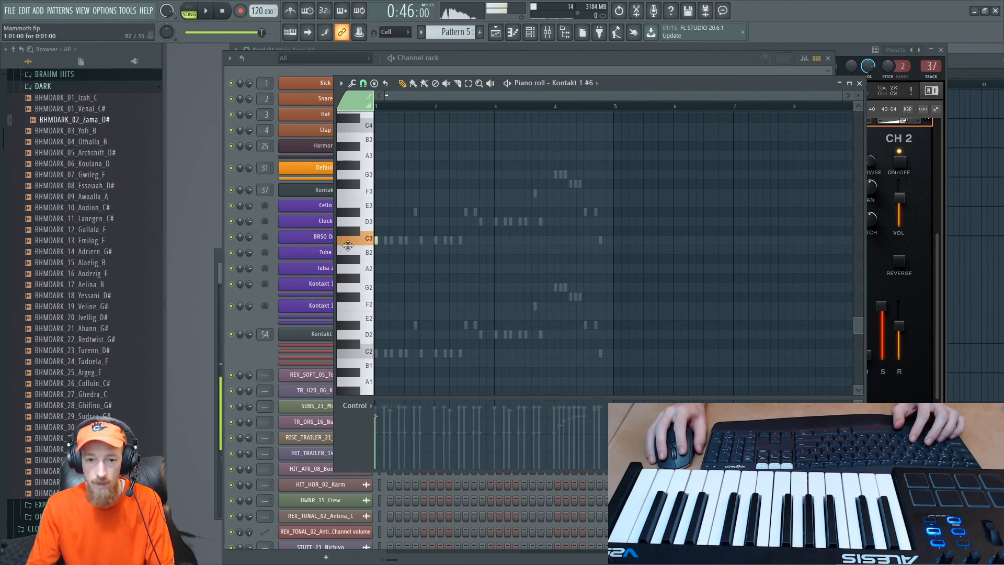
key("space")
left_click_drag(378, 240, 610, 255)
scroll(607, 248, "up", 2)
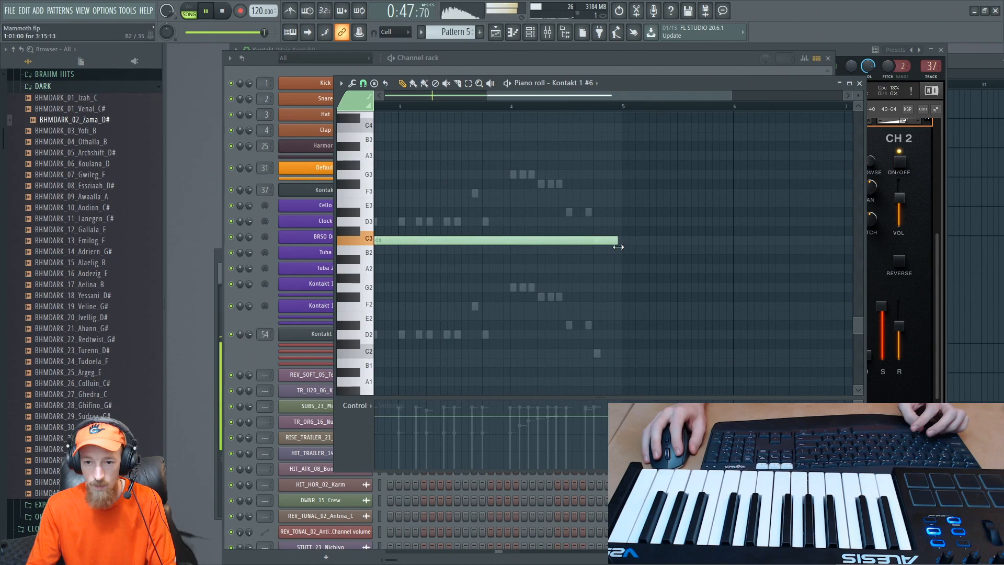
- Play Pattern 5 in pattern mode and turn up the CH 1 Distort macro of the sixth DENSITY instrument
left_click(189, 12)
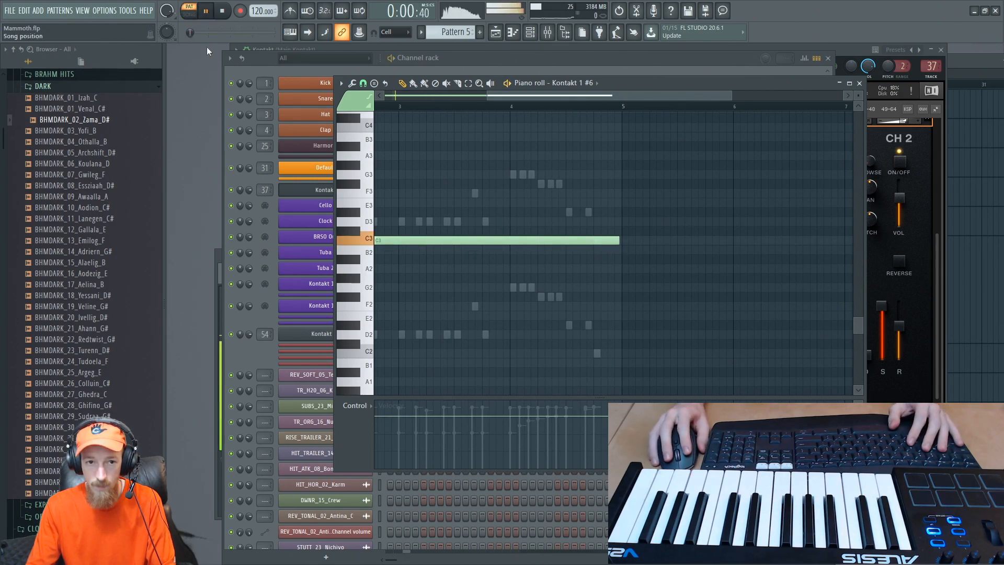
left_click(258, 70)
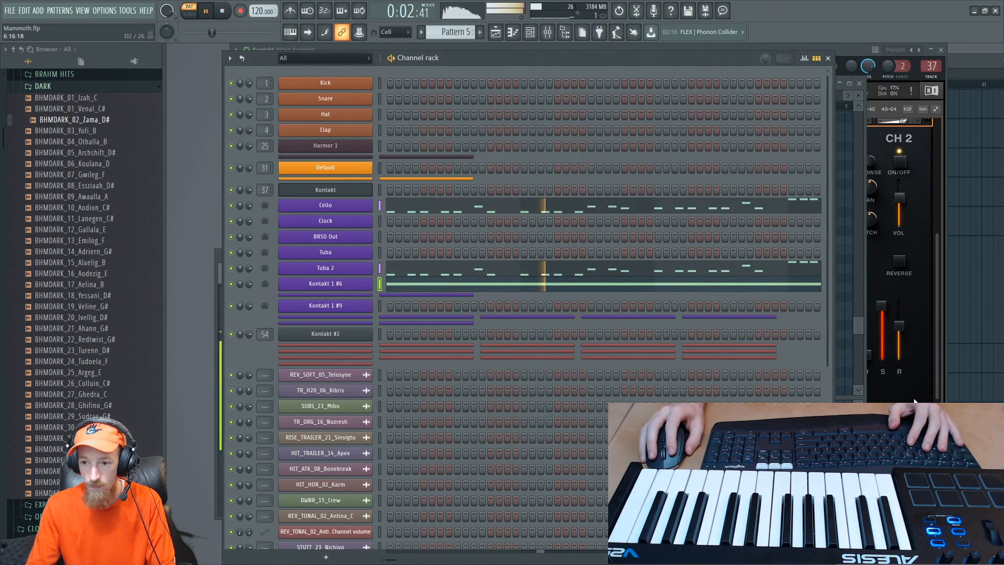
left_click(927, 386)
left_click_drag(939, 374, 941, 337)
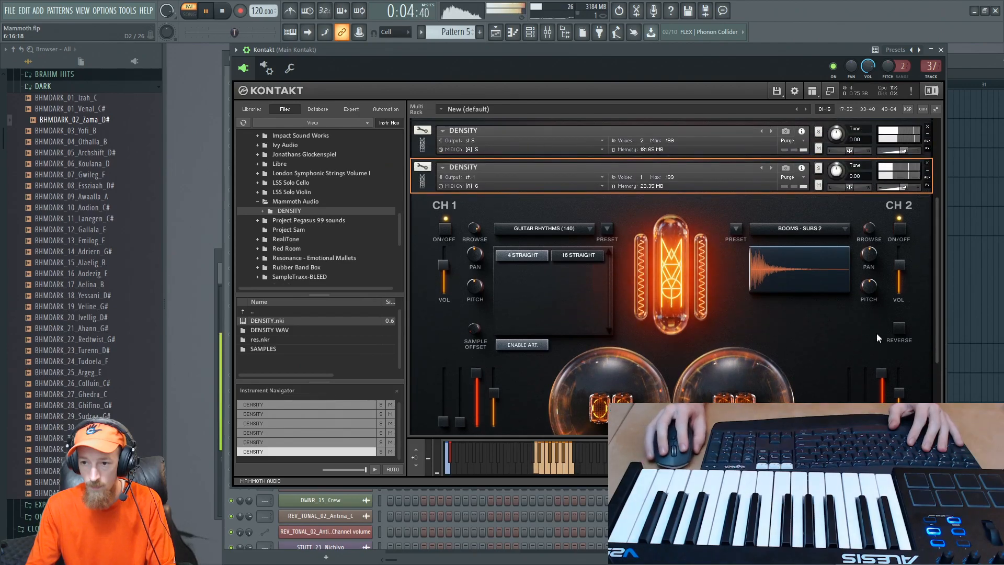
left_click_drag(606, 379, 581, 175)
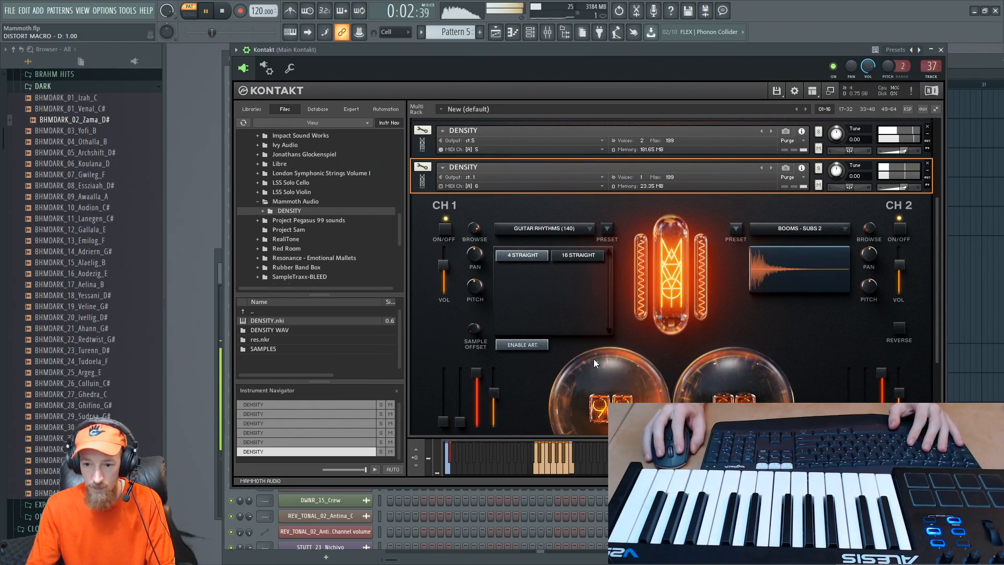
- Stop playback, reopen the Kontakt 1 #6 piano roll, and audition the long C3 note
key("F6")
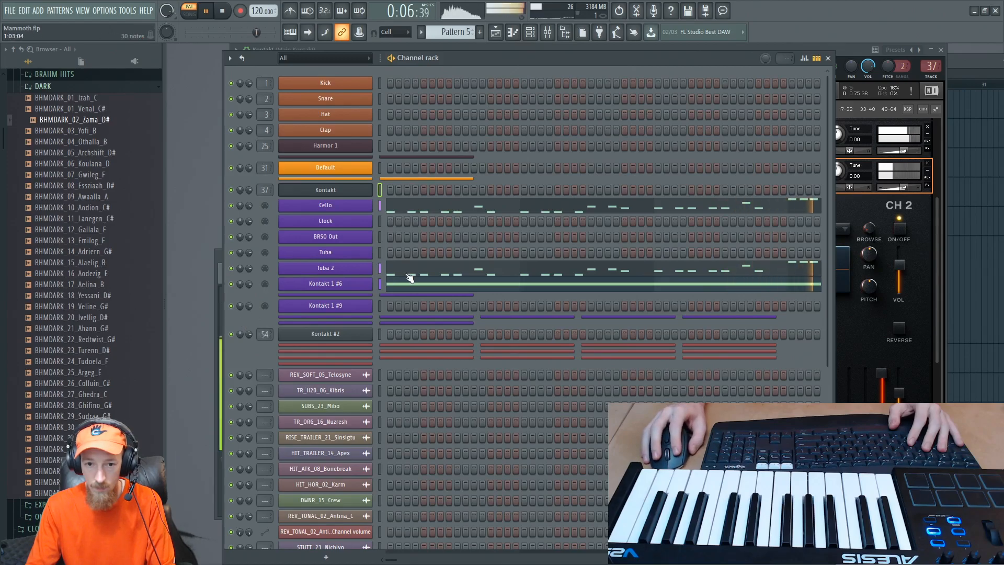
key("space")
left_click(396, 285)
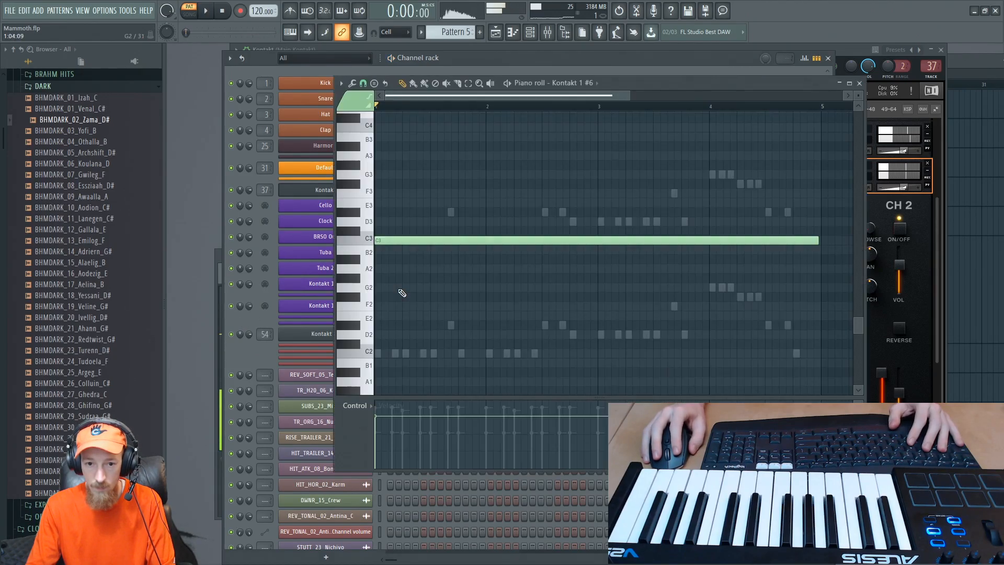
mouse_move(389, 245)
left_mouse_down()
mouse_move(376, 353)
mouse_move(377, 240)
left_mouse_up()
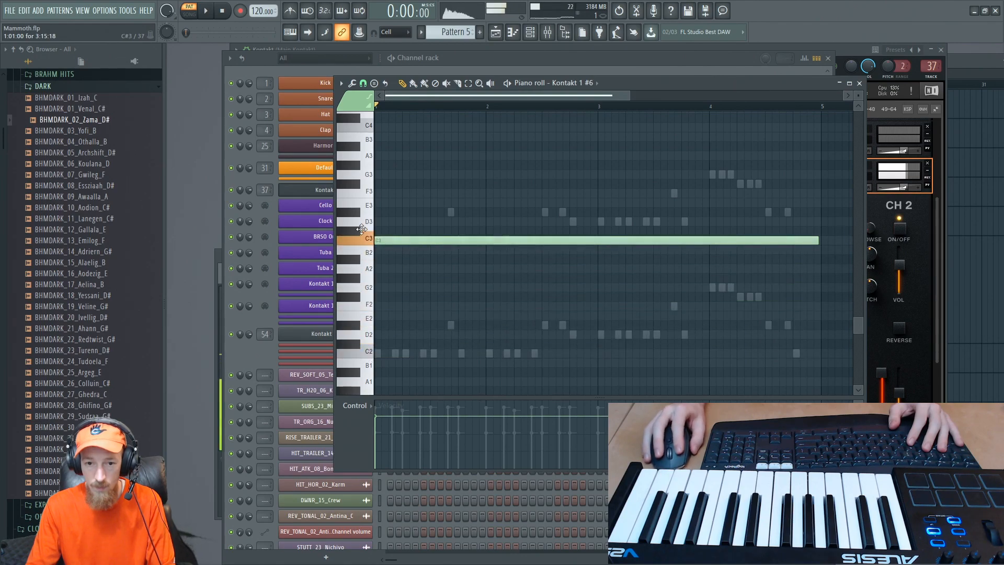
- Set the sixth DENSITY instrument's volume to 3.2 dB while checking it against the playing pattern
left_click(928, 362)
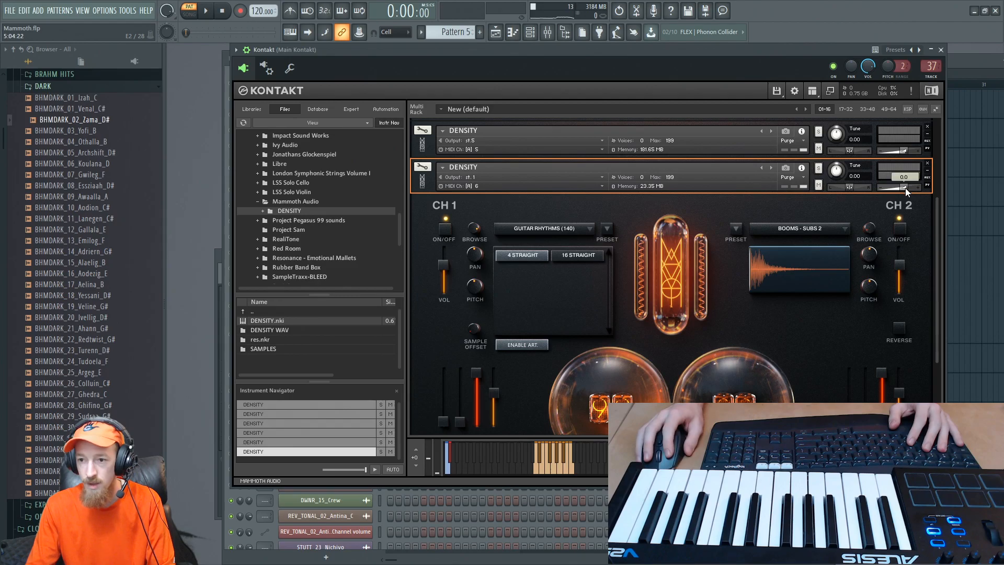
left_click_drag(906, 188, 909, 189)
key("space")
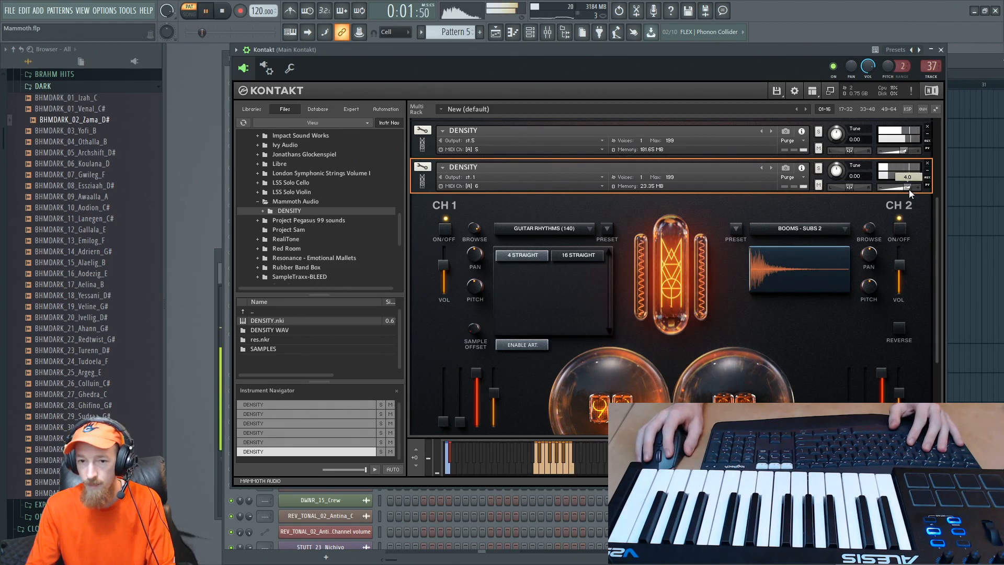
left_click_drag(909, 190, 908, 190)
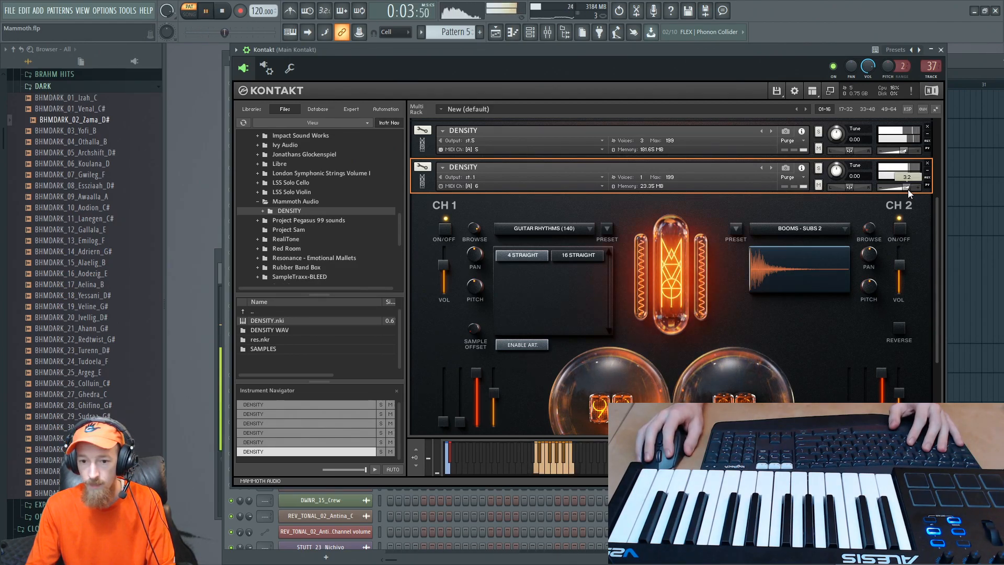
key("space")
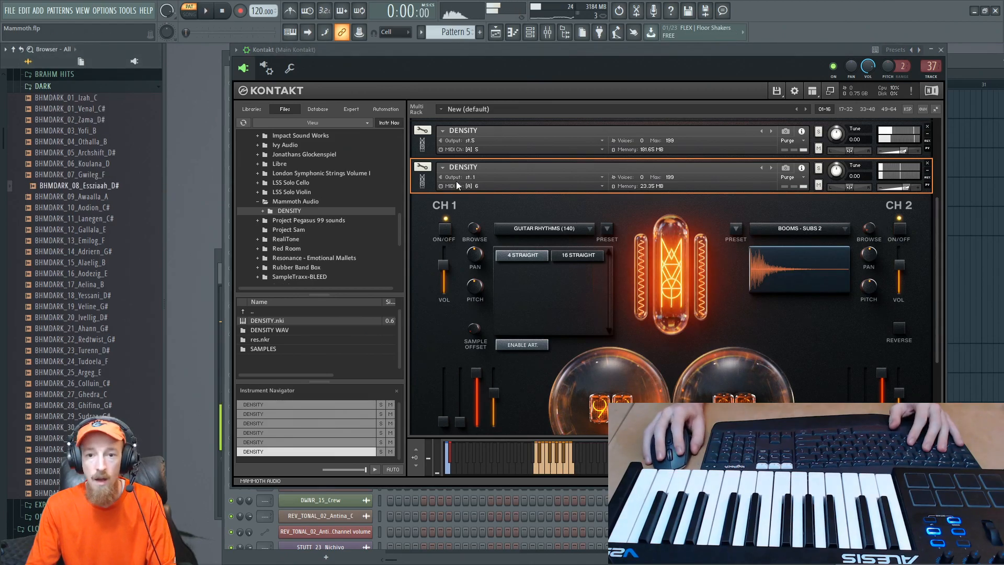
- Collapse the sixth DENSITY instrument and filter the Kontakt libraries by "ric"
left_click(421, 182)
left_click(257, 109)
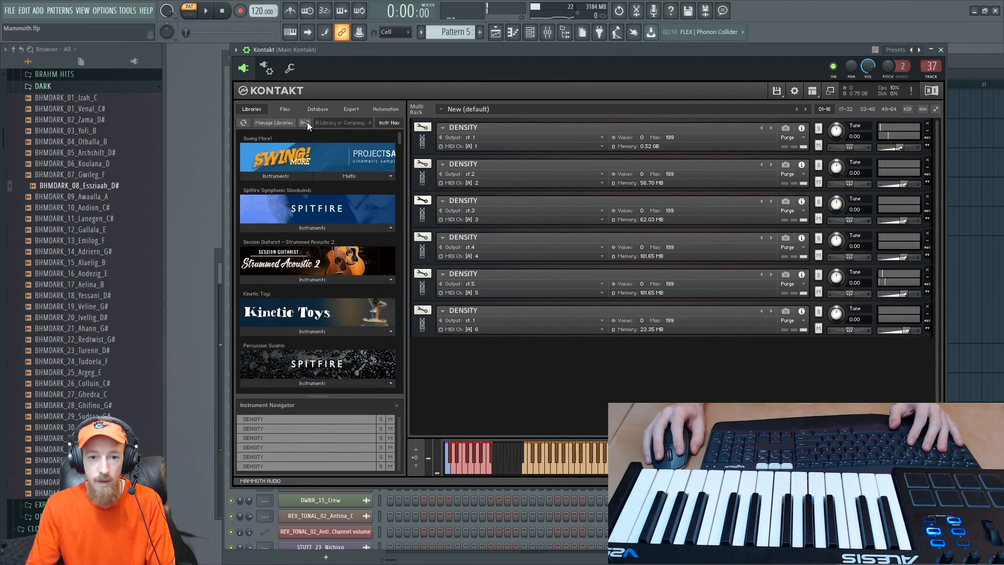
left_click(353, 121)
type("rickj")
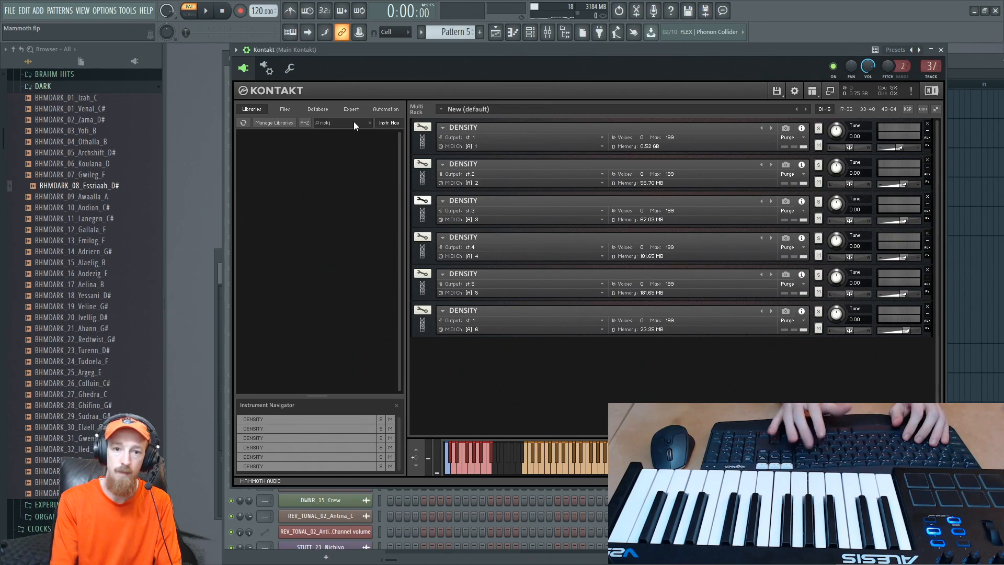
key("BackSpace")
key("BackSpace")
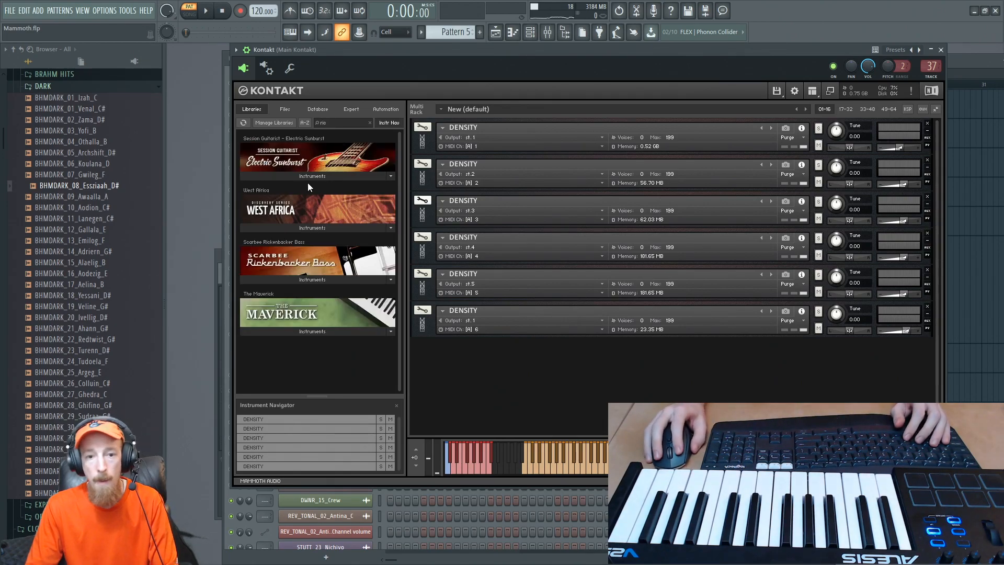
- Load Scarbee Rickenbacker Bass - Palm Muted.nki into the Kontakt rack below the sixth DENSITY instrument
left_click(319, 278)
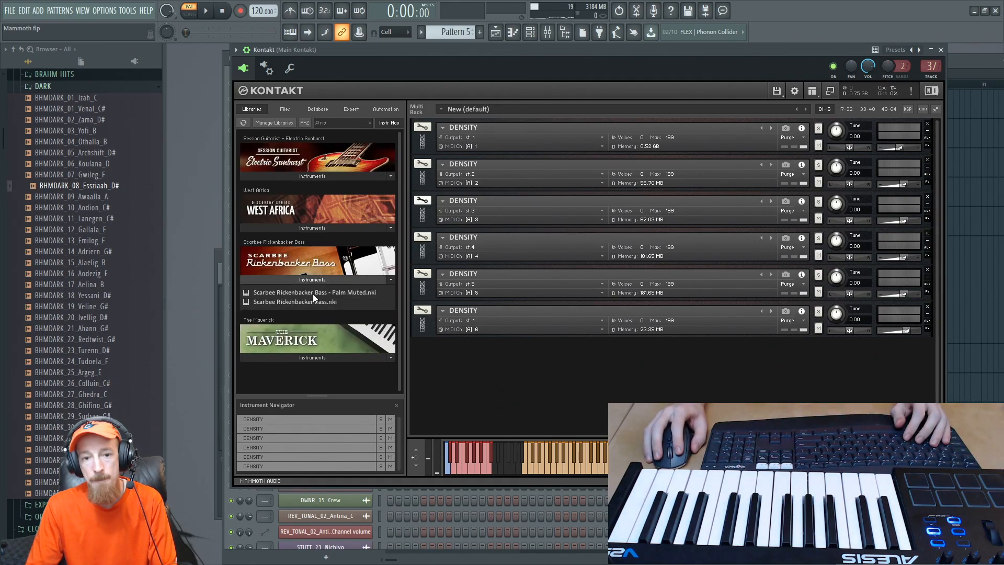
double_click(313, 293)
left_click(310, 280)
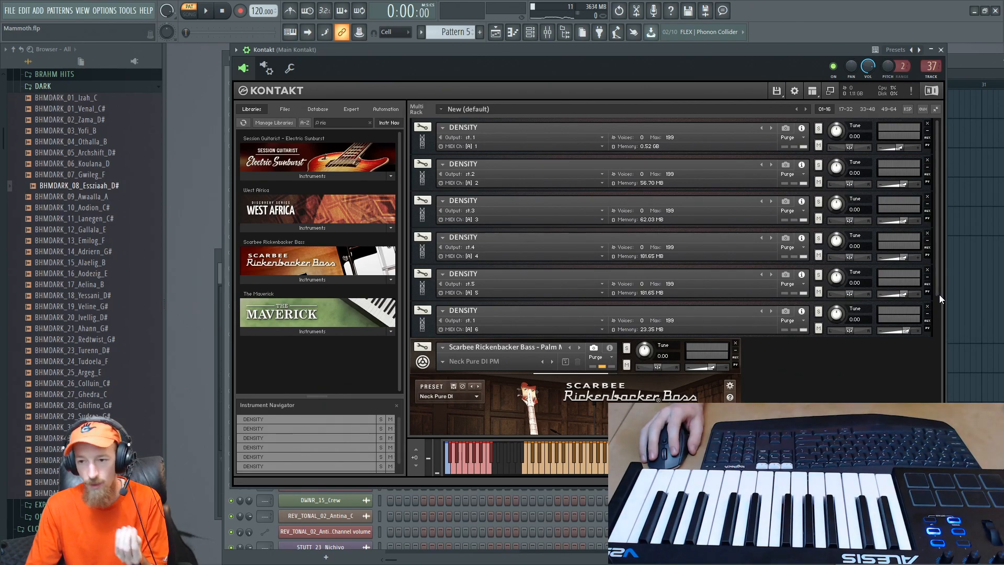
scroll(936, 301, "down", 5)
scroll(918, 385, "up", 1)
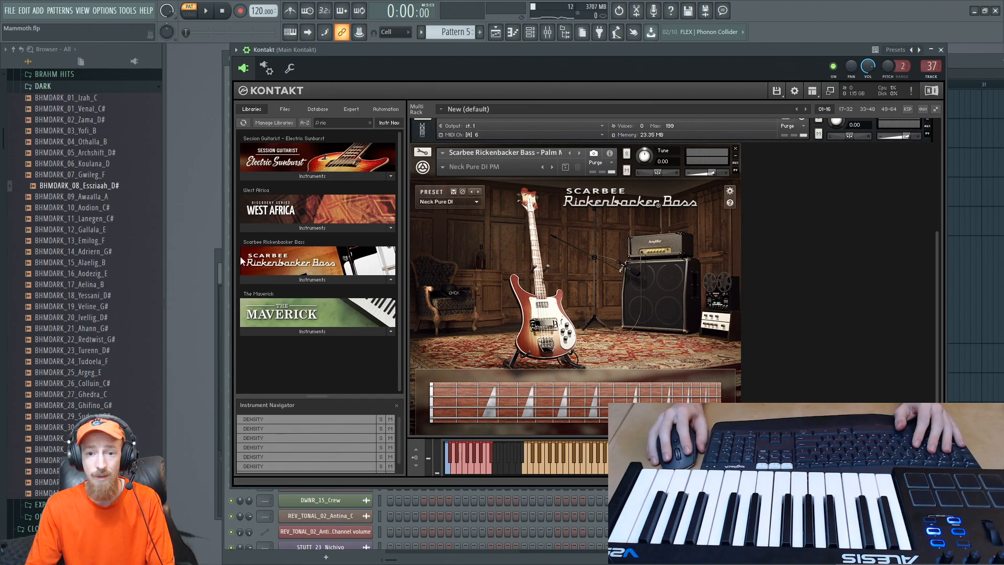
- Unfold the Kontakt 1 #7 channel below Kontakt 1 #6 and open its piano roll
key("F6")
right_click(353, 269)
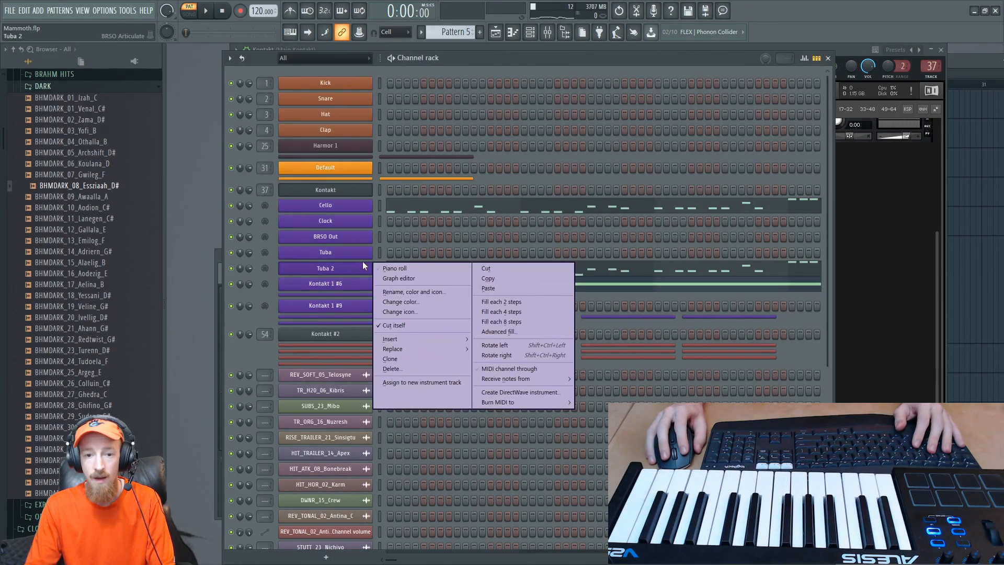
left_click(357, 296)
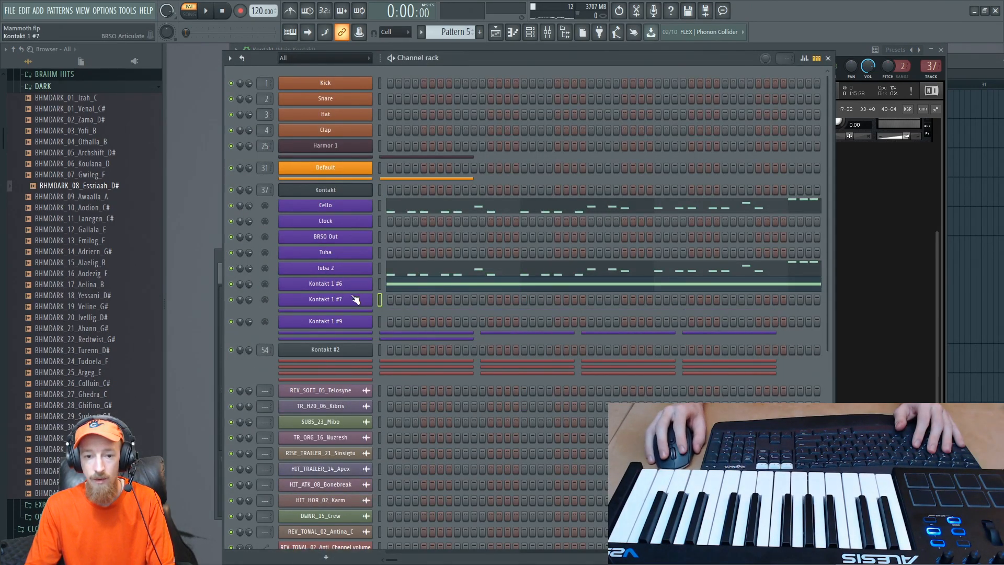
right_click(356, 298)
left_click(386, 299)
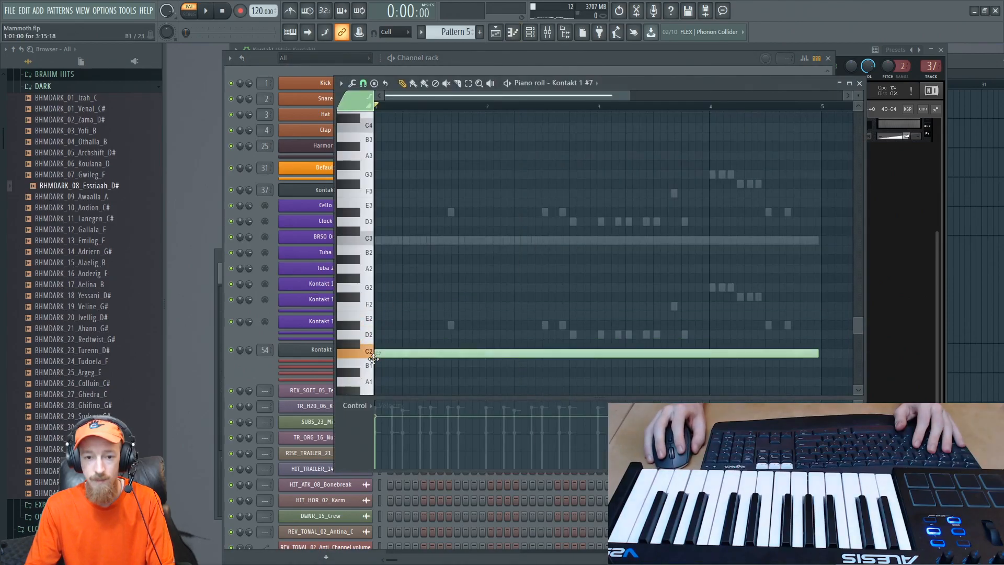
- Place an about four-bar C3 note from bar 1 of Kontakt 1 #7 and slice it at bar 2
left_click(386, 244)
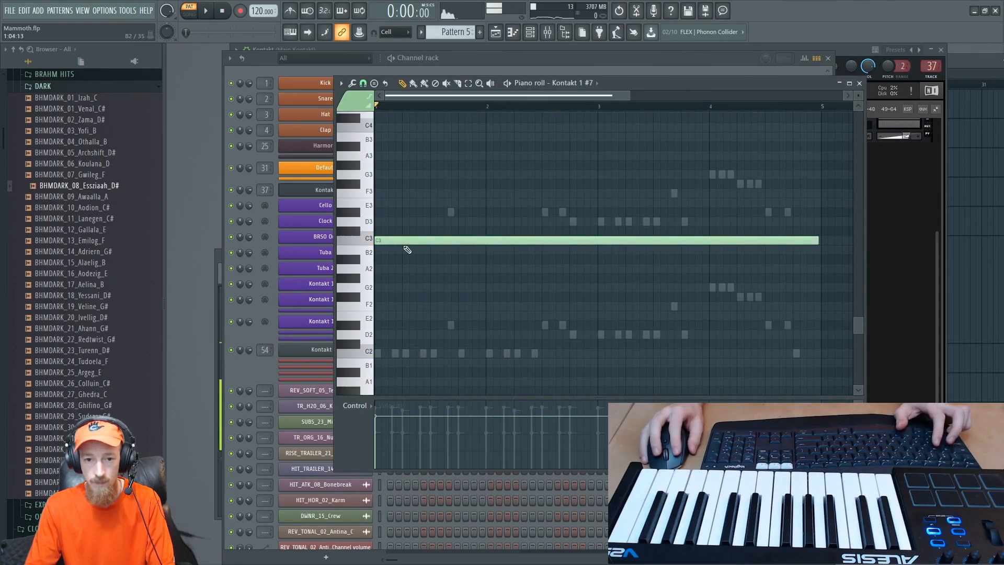
key("c")
left_click_drag(483, 184, 495, 190)
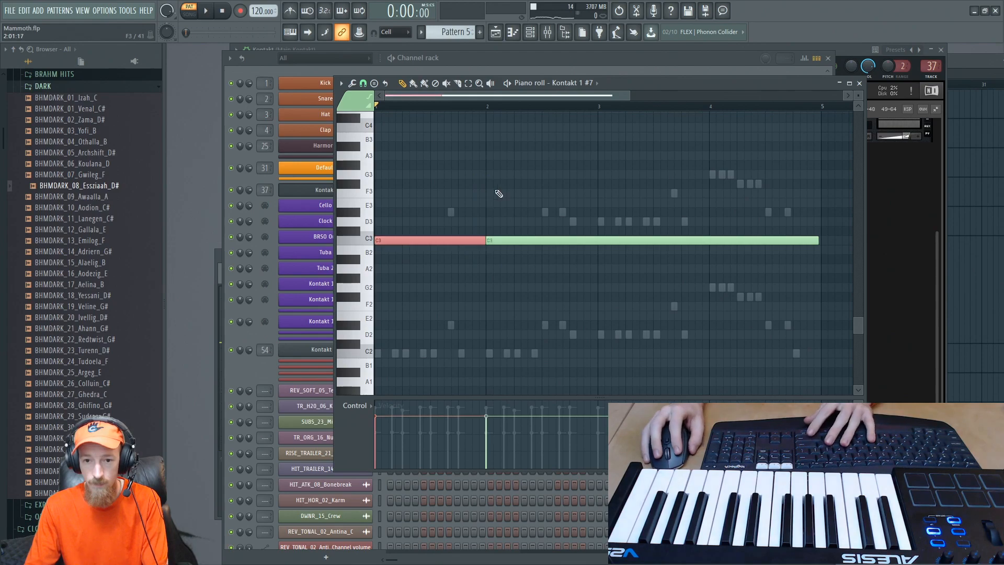
- Delete the C3 note portion after bar 2 in Kontakt 1 #7 and shorten the remaining note to one beat
right_click(494, 241)
scroll(390, 272, "up", 3)
scroll(391, 273, "up", 3)
left_click_drag(653, 277, 701, 288)
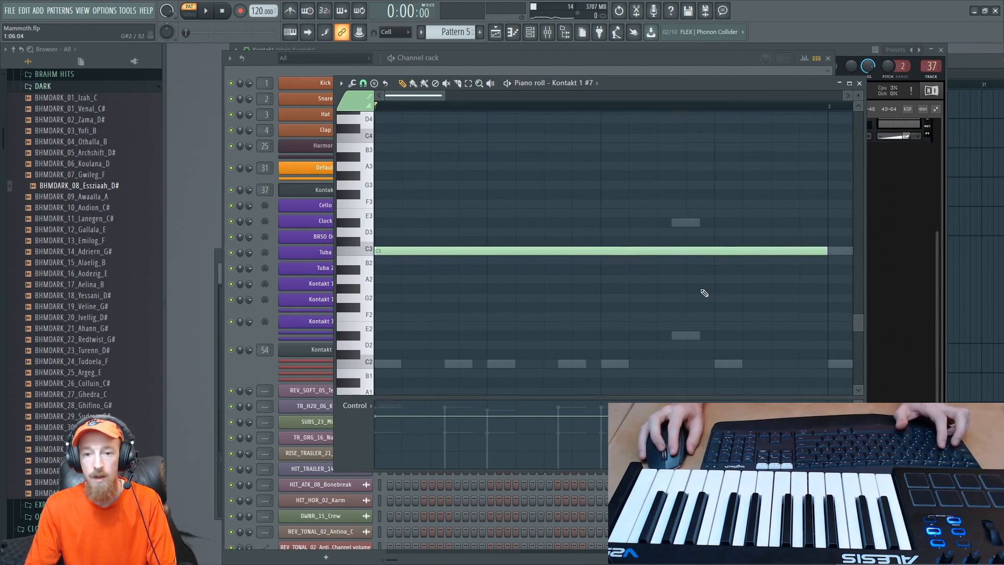
scroll(703, 287, "down", 2)
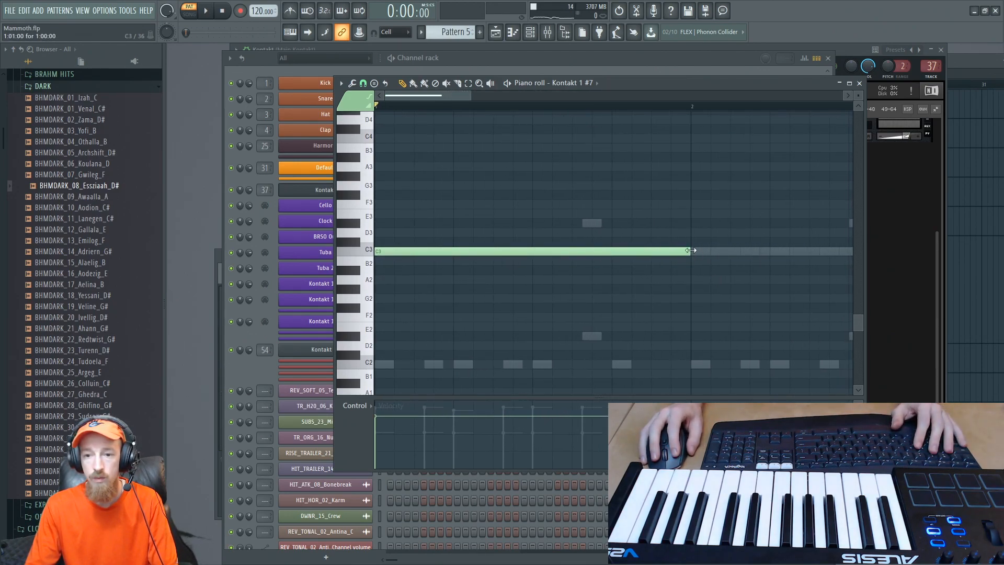
left_click_drag(690, 250, 443, 258)
- Repeat the one-beat note back to back so that four equal notes fill bar 1
left_click(488, 252)
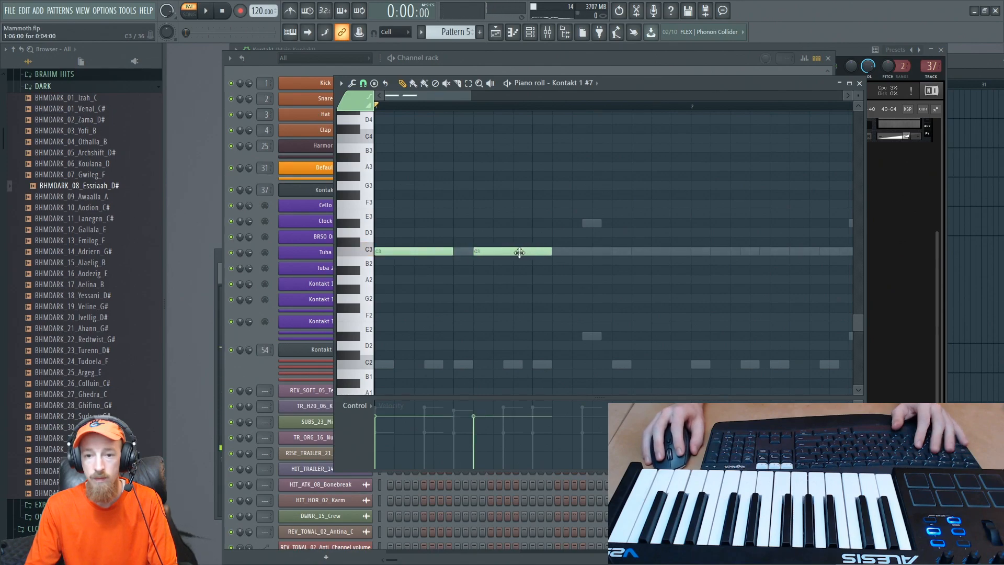
left_click_drag(520, 253, 386, 278)
scroll(454, 268, "down", 2)
key("ctrl+b")
scroll(502, 256, "down", 2)
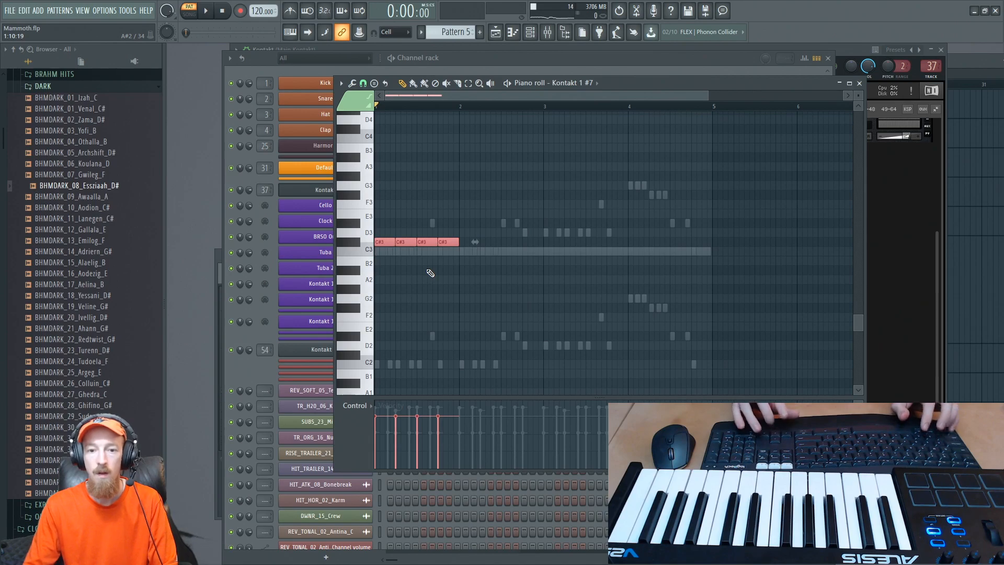
- Transpose the four one-beat notes to C4 and duplicate them to fill bars 1 to 4
key("Down")
key("ctrl+Up")
key("ctrl+b")
key("ctrl+b")
key("ctrl+b")
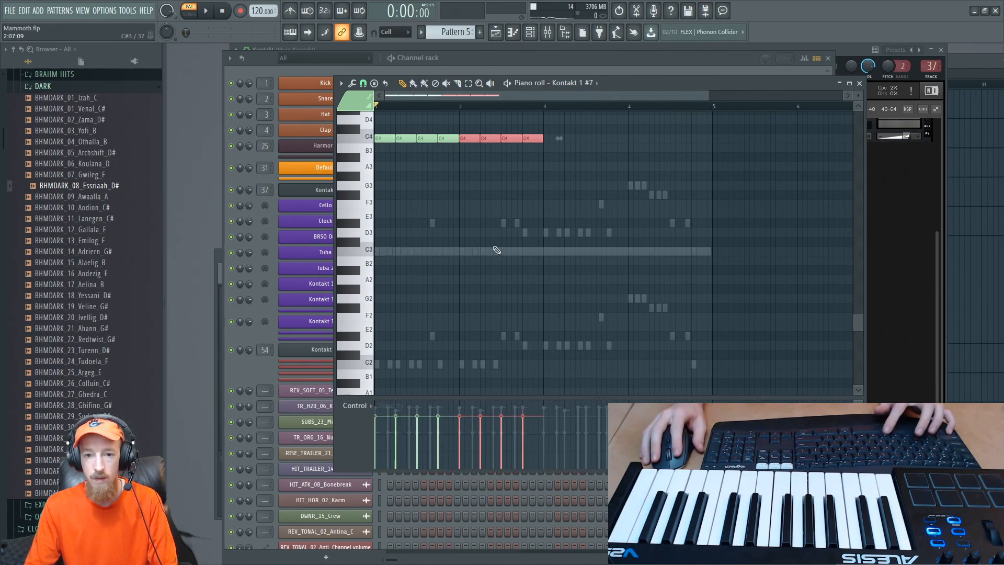
- Play the repeated C4 line, then bring the Scarbee Rickenbacker Bass into view in the Kontakt rack
key("space")
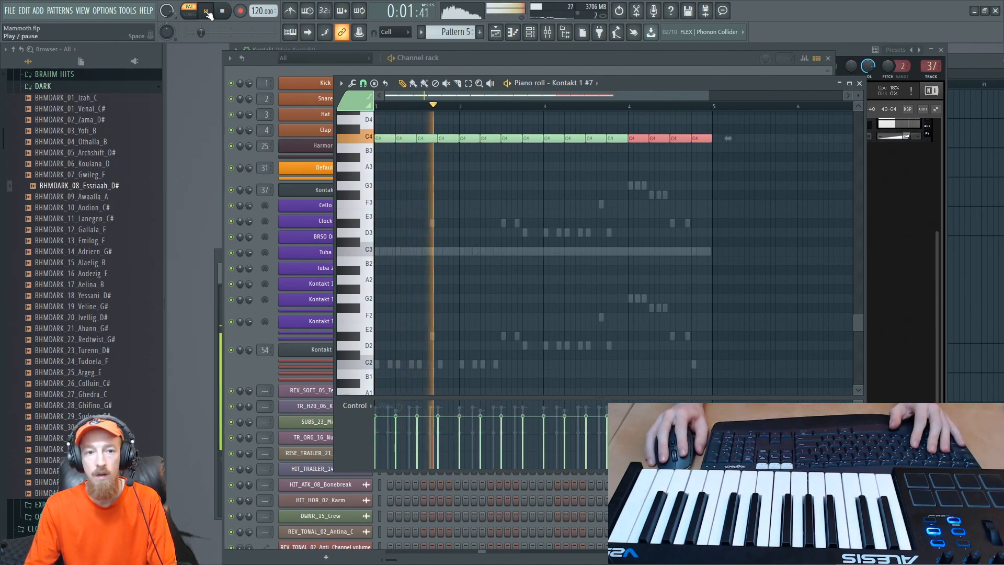
scroll(457, 157, "up", 1)
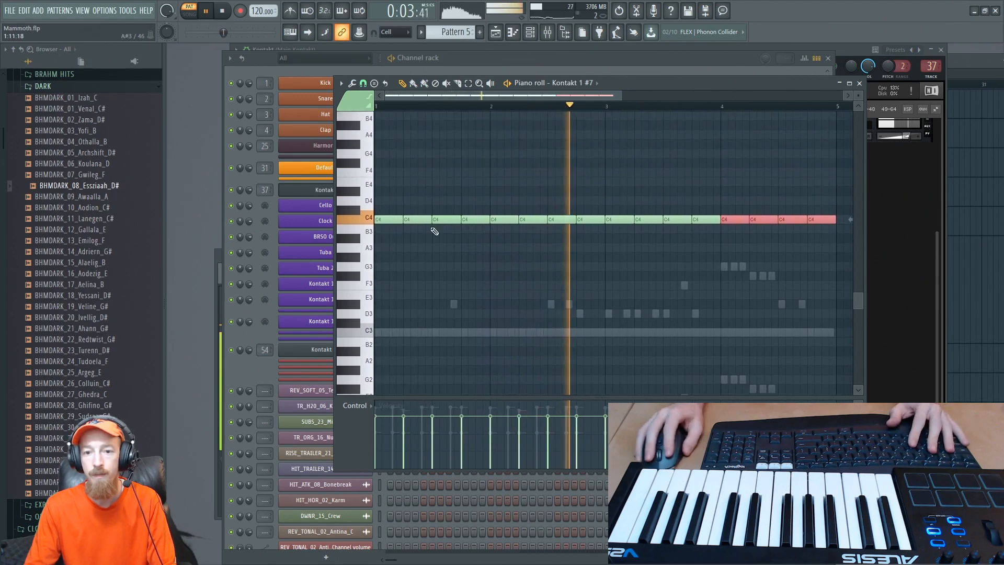
key("space")
left_click(907, 259)
left_click_drag(937, 256, 941, 231)
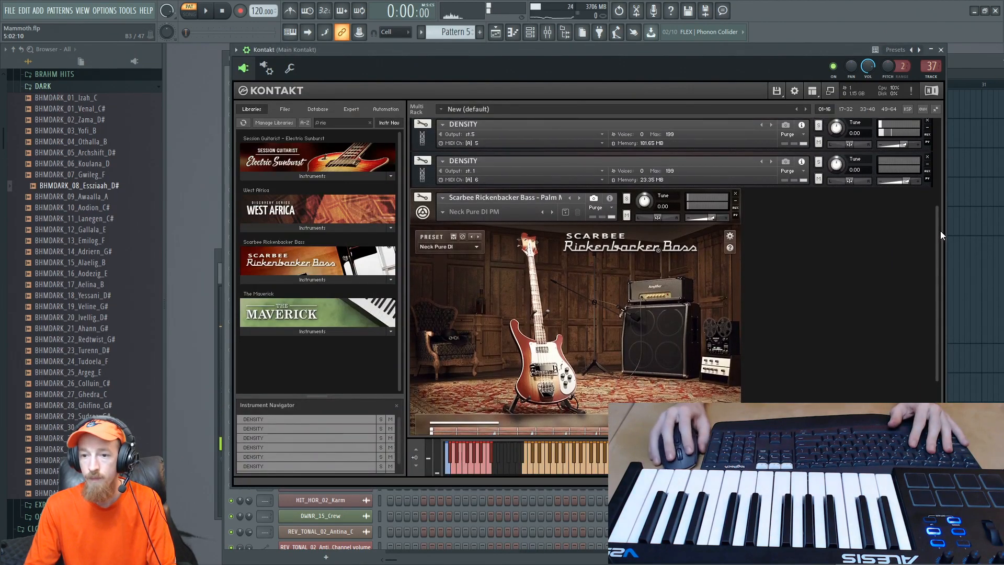
- Mute the Cello and Tuba 2 channels and play Pattern 5 while checking the Rickenbacker bass in Kontakt
key("F6")
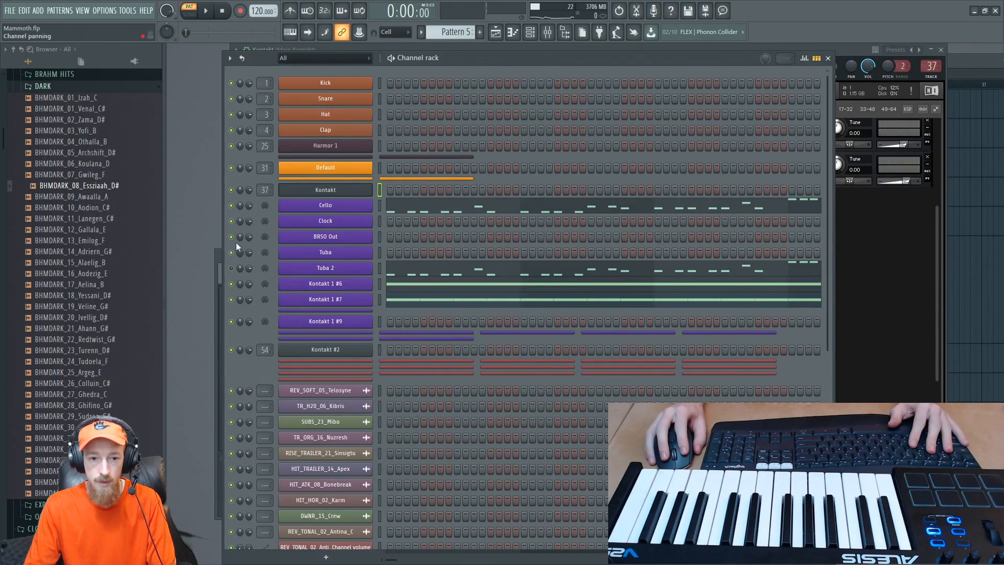
key("space")
left_click(886, 255)
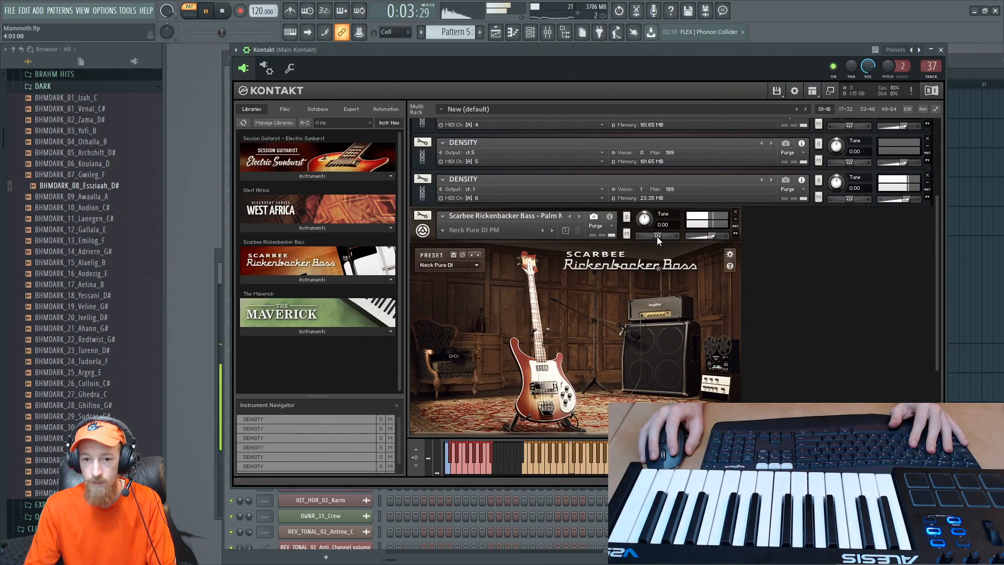
key("F6")
key("space")
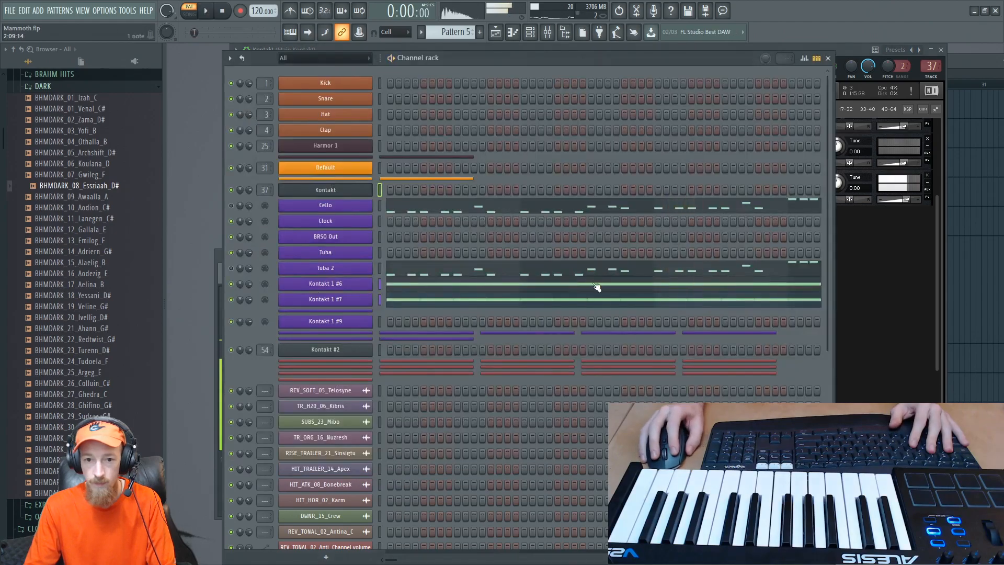
- Reopen the Kontakt 1 #7 notes and raise beats three and four of bar 2 to D#4 and D4
left_click(572, 303)
key("space")
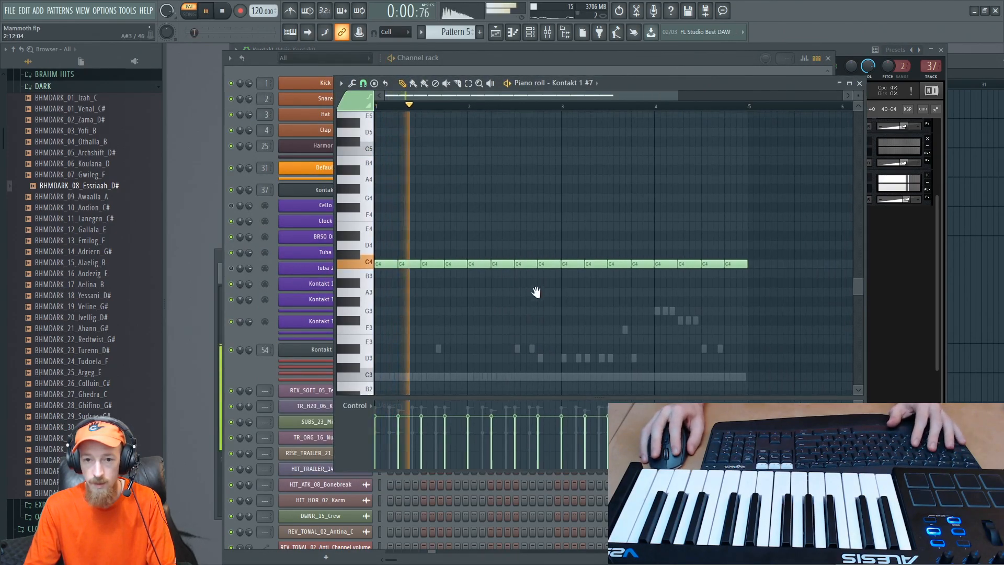
left_click_drag(536, 292, 536, 300)
left_click(524, 272, "ctrl")
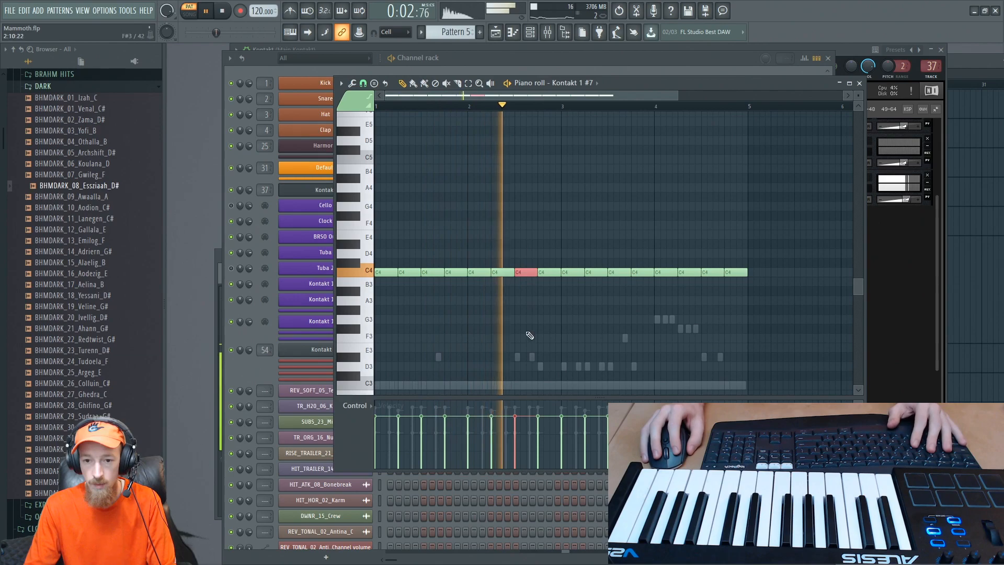
key("space")
left_click_drag(523, 260, 519, 241)
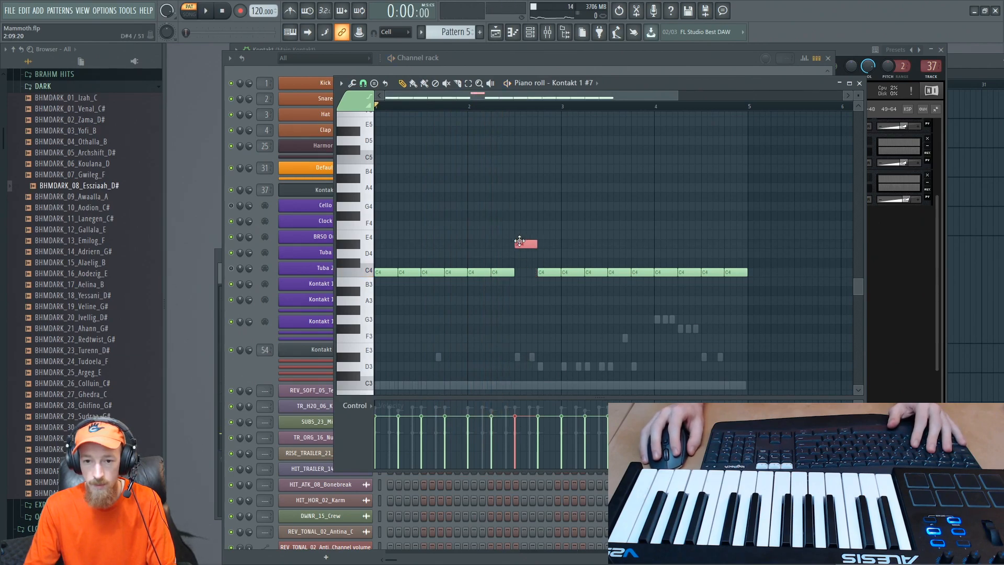
left_click_drag(547, 275, 550, 244)
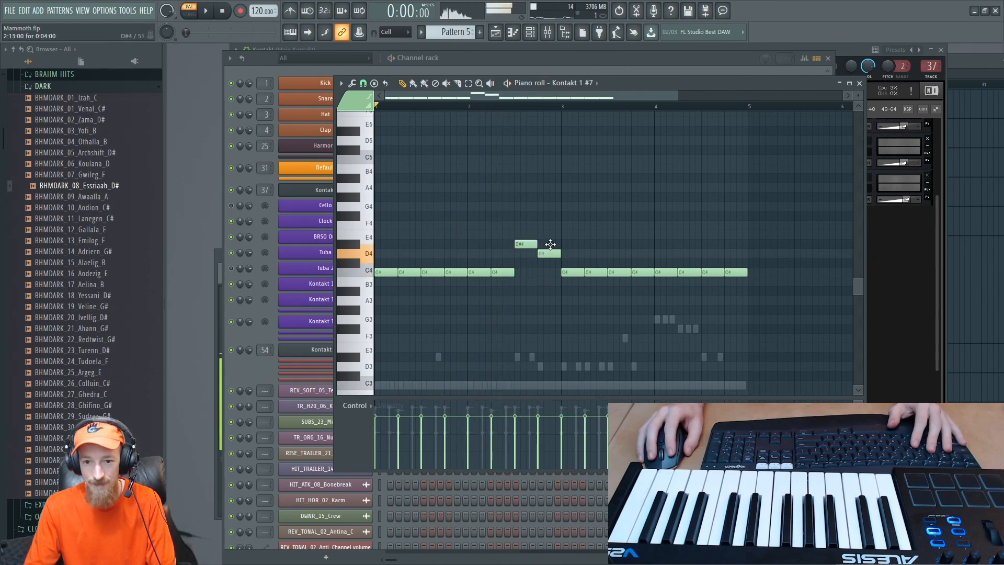
- Raise the first three one-beat notes of bar 4 to G4, F#4 and D#4
left_click(685, 271)
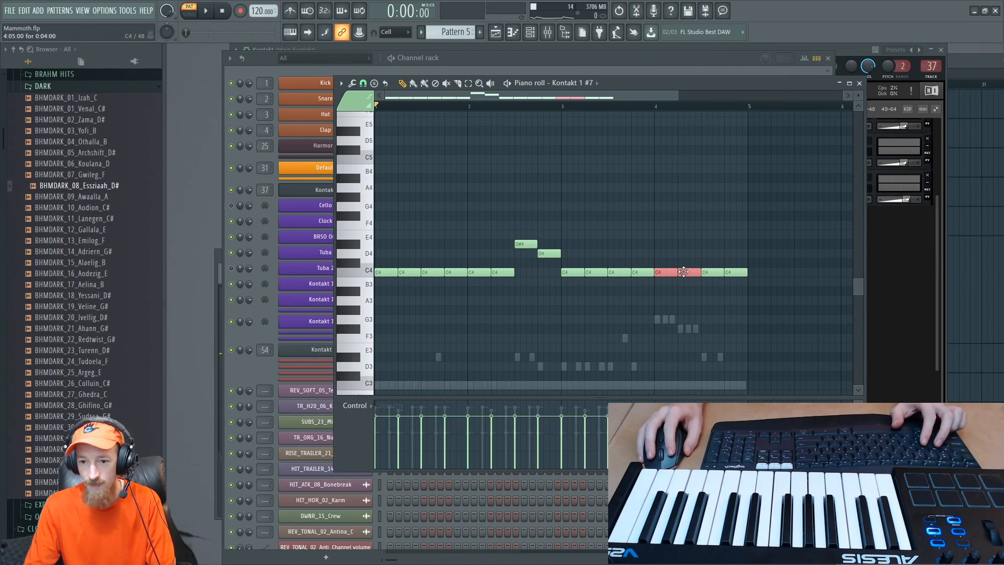
left_click_drag(663, 272, 655, 215)
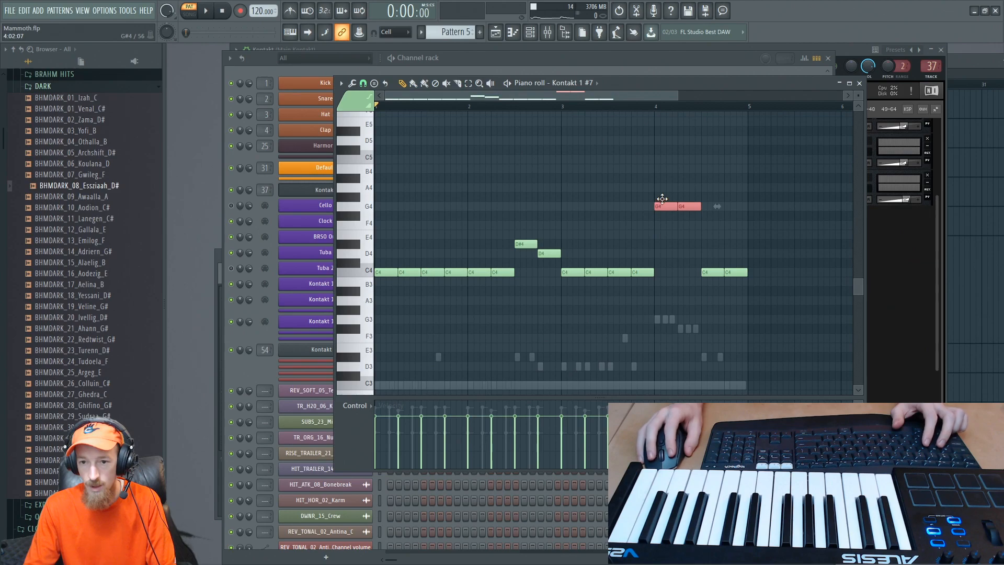
left_click_drag(685, 203, 686, 222)
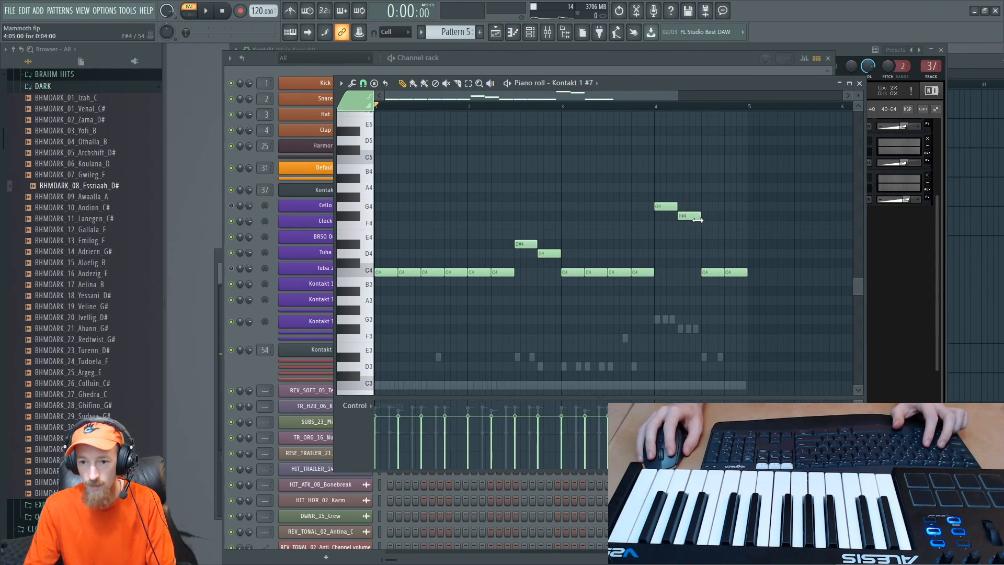
left_click_drag(713, 273, 710, 249)
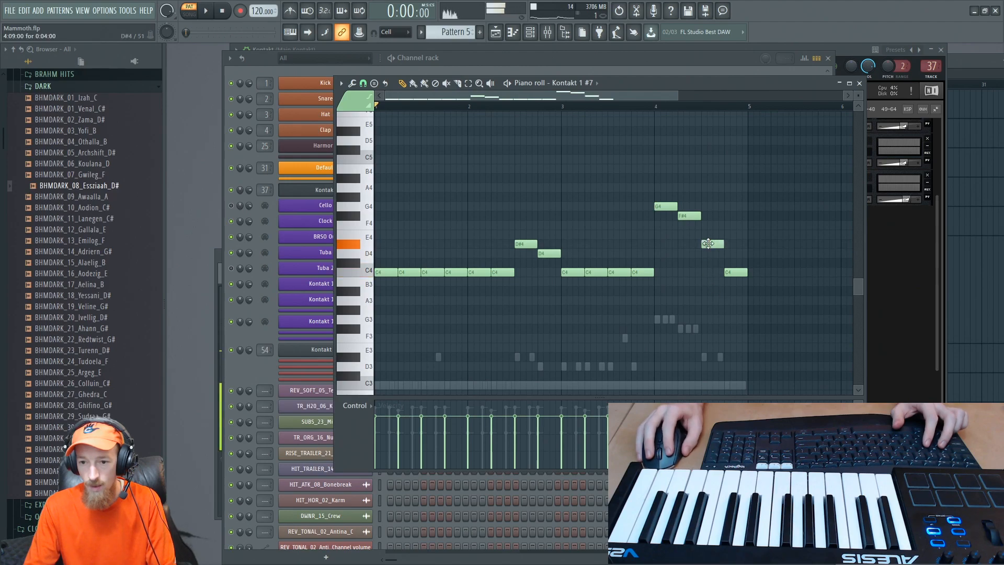
- Switch to Kontakt 1 #6, slice its C3 note across beats three and four of bar 2, and raise those slices to D#4 and D4
scroll(544, 271, "down", 4)
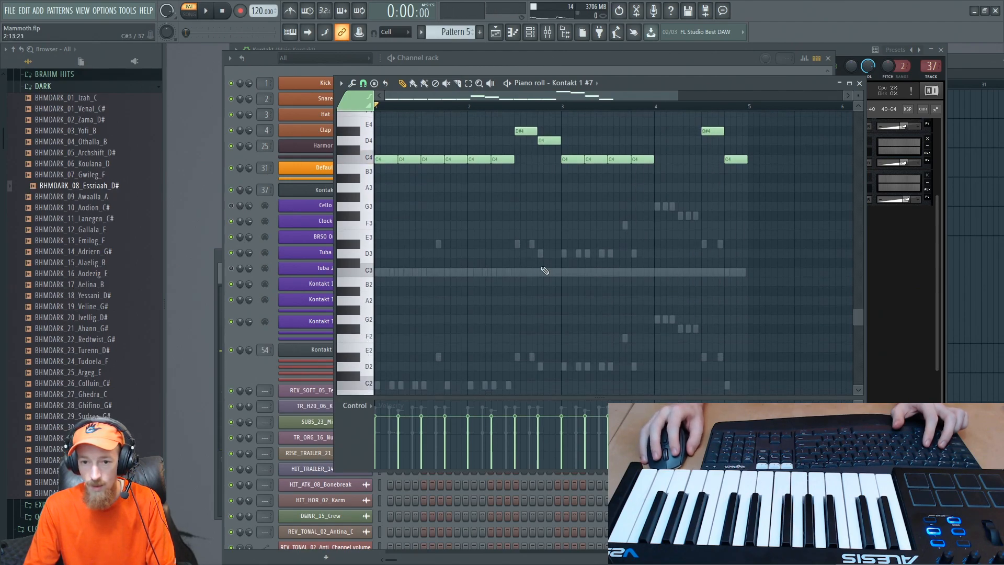
double_click(541, 272)
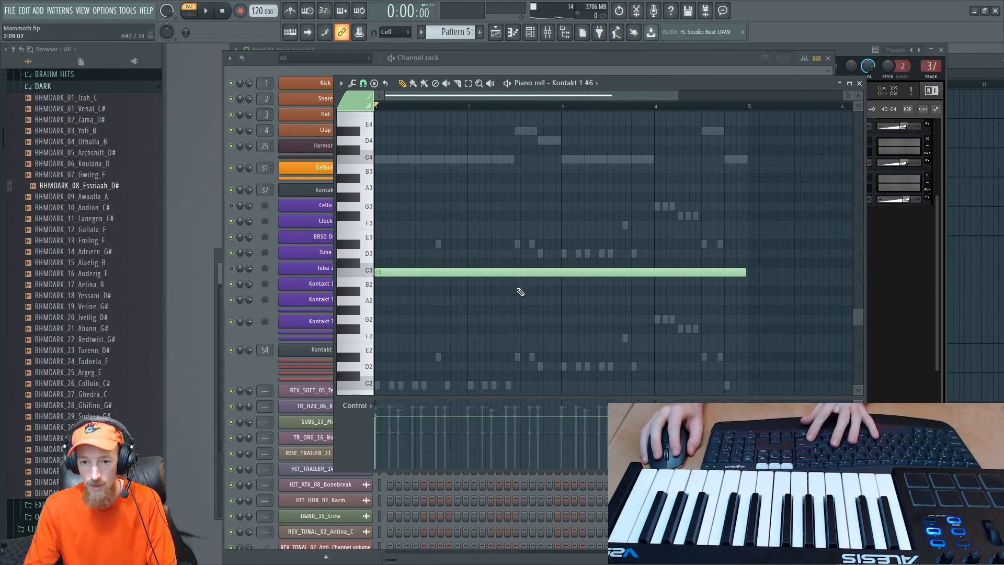
left_click(519, 258)
left_click(561, 287)
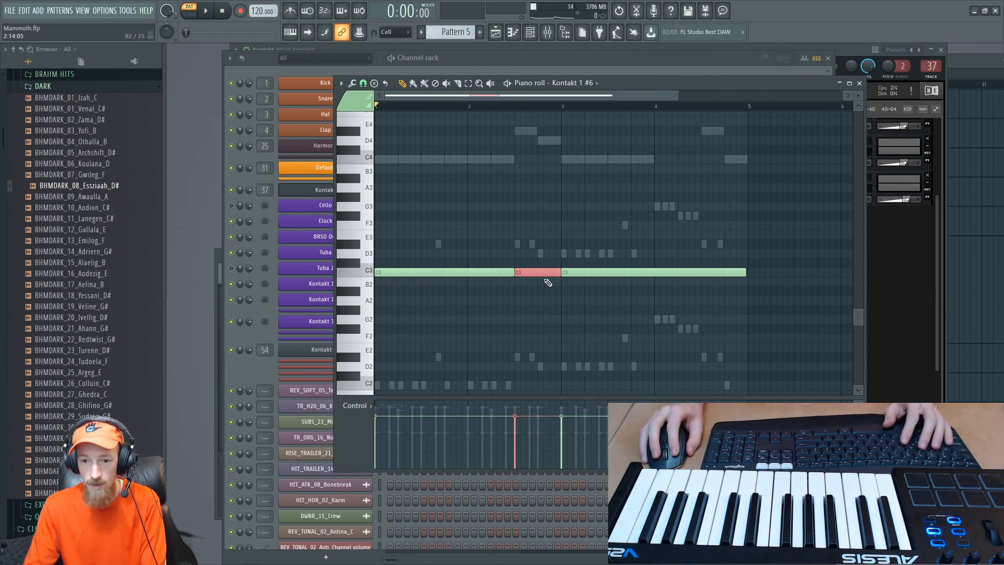
left_click_drag(538, 272, 552, 143)
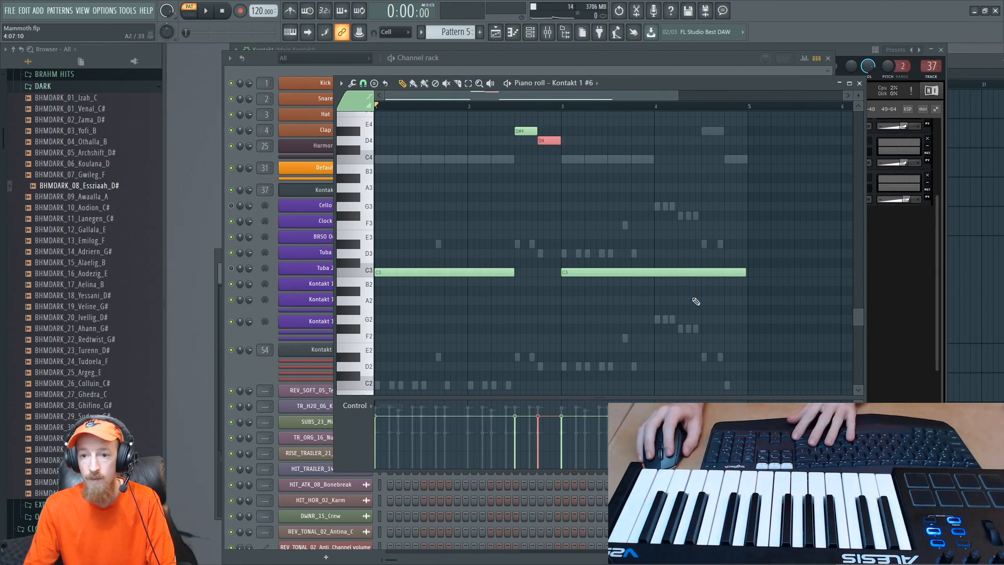
- Slice the Kontakt 1 #6 note at beats three and four of bar 4 and raise the slices to D#4 and C4
left_click_drag(701, 297, 703, 255)
left_click_drag(727, 147, 727, 119)
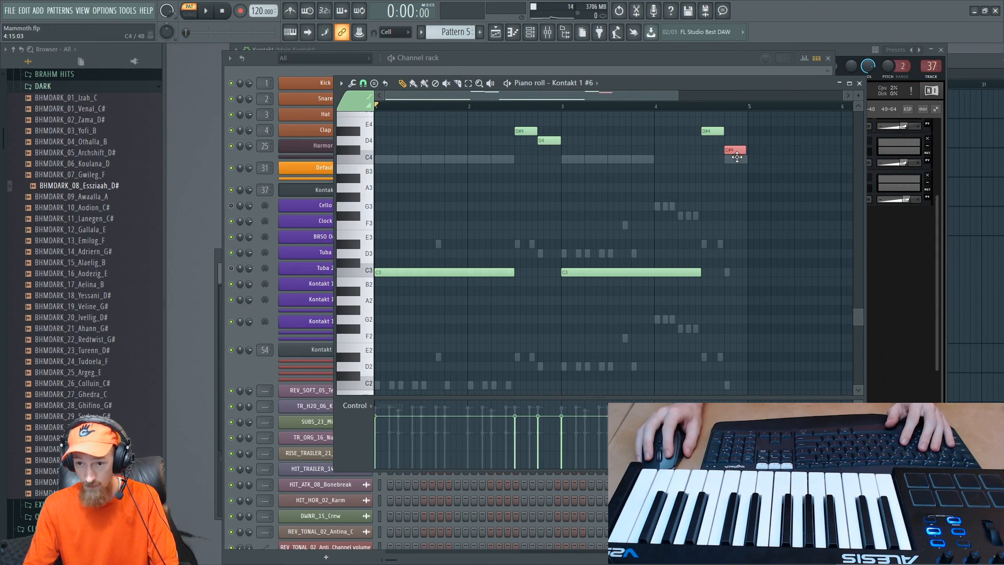
scroll(589, 251, "up", 2)
- Play the edited Kontakt 1 #6 pattern, replaying it from just before the raised notes in bar 2
key("space")
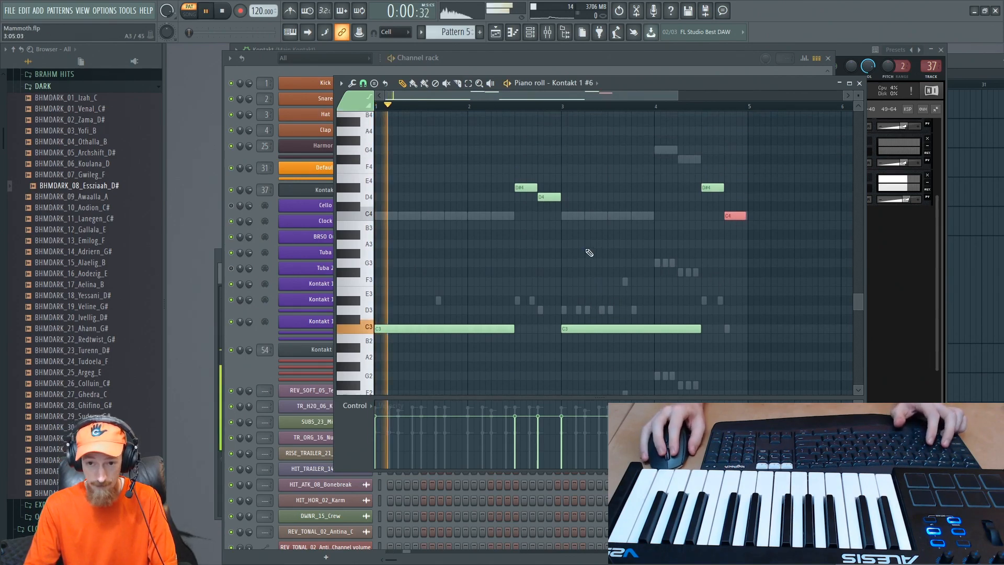
scroll(590, 251, "down", 2)
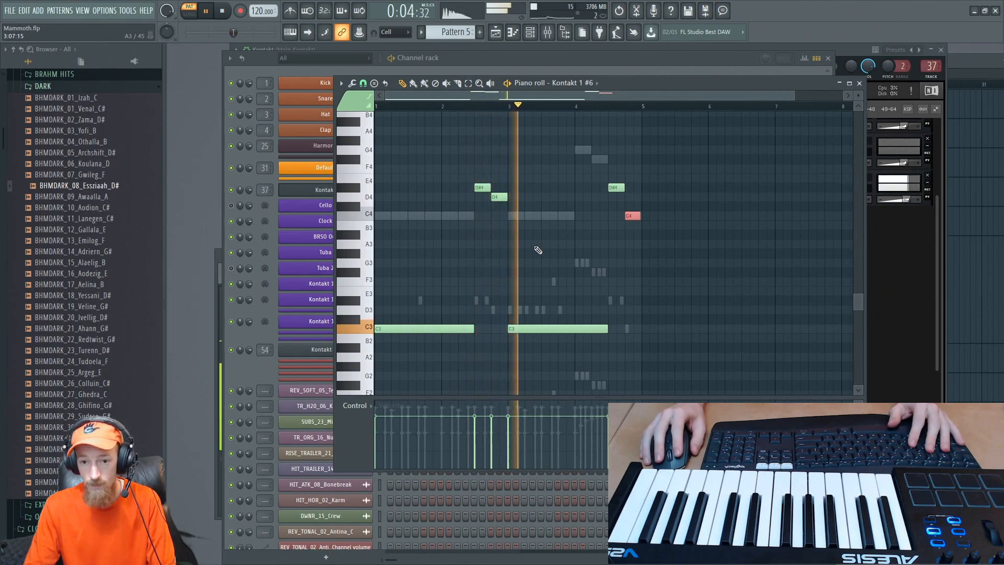
key("space")
left_click(467, 107)
key("space")
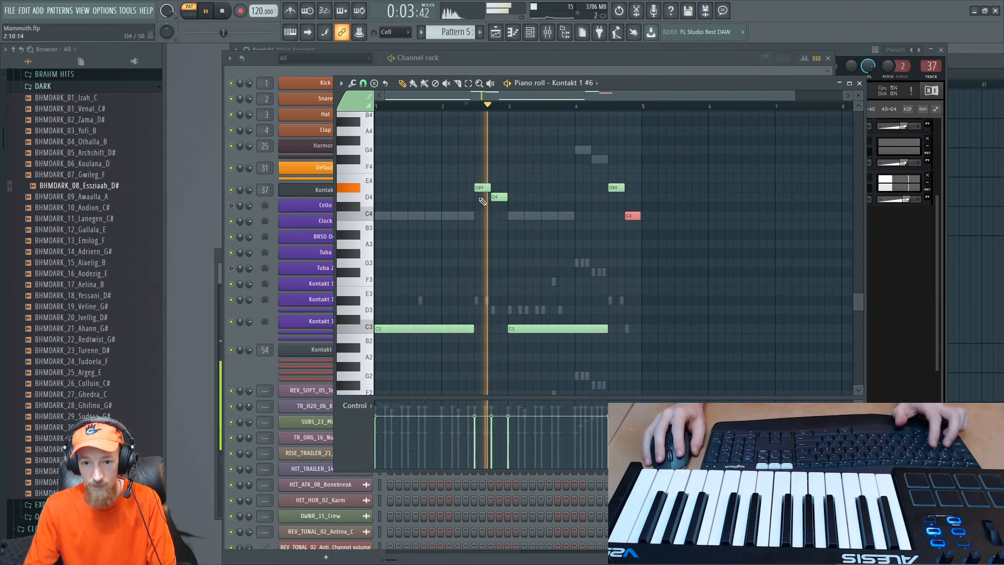
key("space")
- Lower the four raised notes in bars 2 and 4 of Kontakt 1 #6 by an octave and play the result
left_click_drag(483, 177, 502, 210, "ctrl")
key("ctrl+Down")
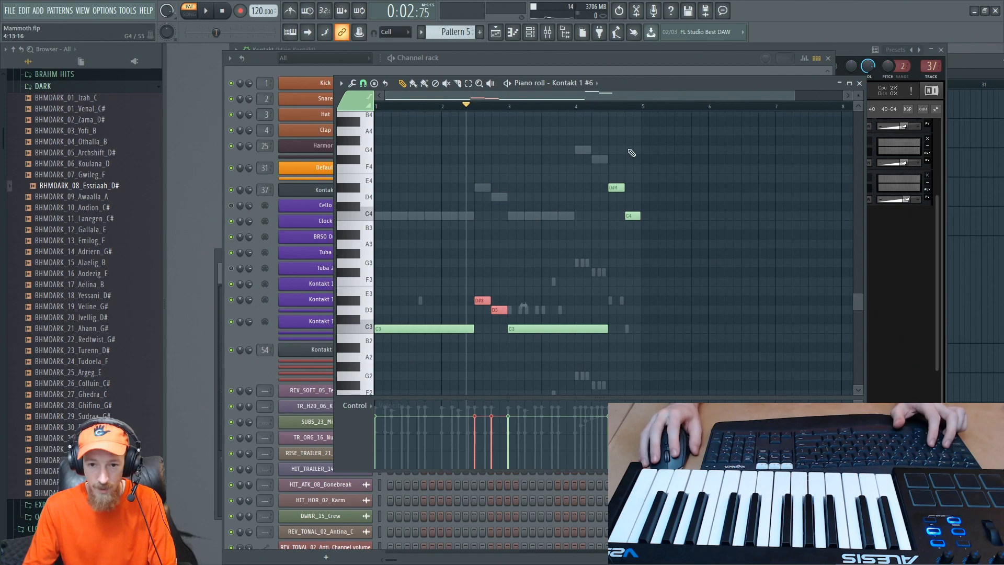
left_click_drag(633, 166, 611, 220, "ctrl")
key("ctrl+Down")
key("space")
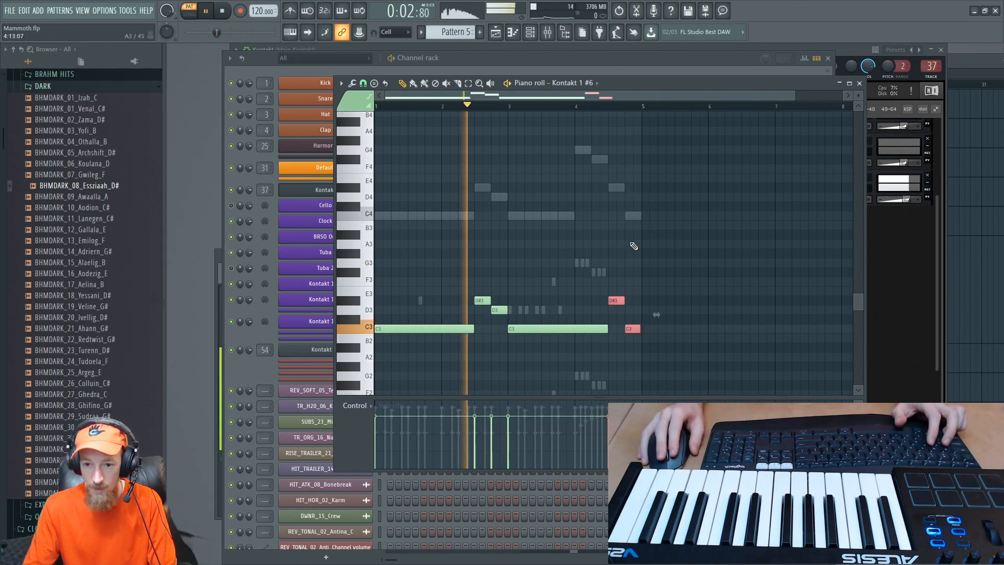
scroll(612, 236, "down", 1, "ctrl")
key("space")
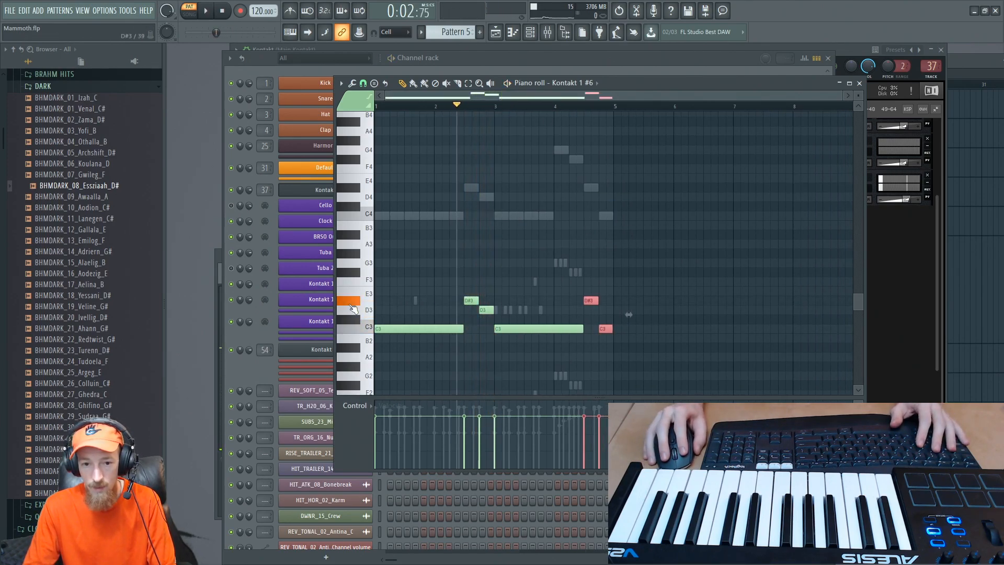
- Lower the four short Kontakt 1 #6 notes in bars 2 and 4 by another octave to D#2, D2, D#2 and C2
left_click_drag(463, 287, 481, 312, "ctrl")
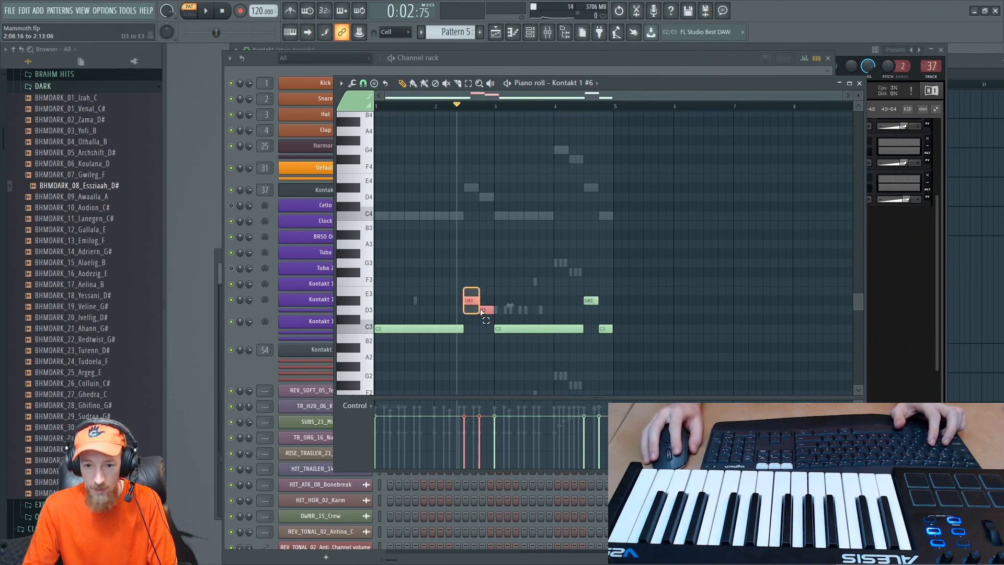
left_click_drag(588, 292, 621, 337, "ctrl+shift")
key("ctrl+Down")
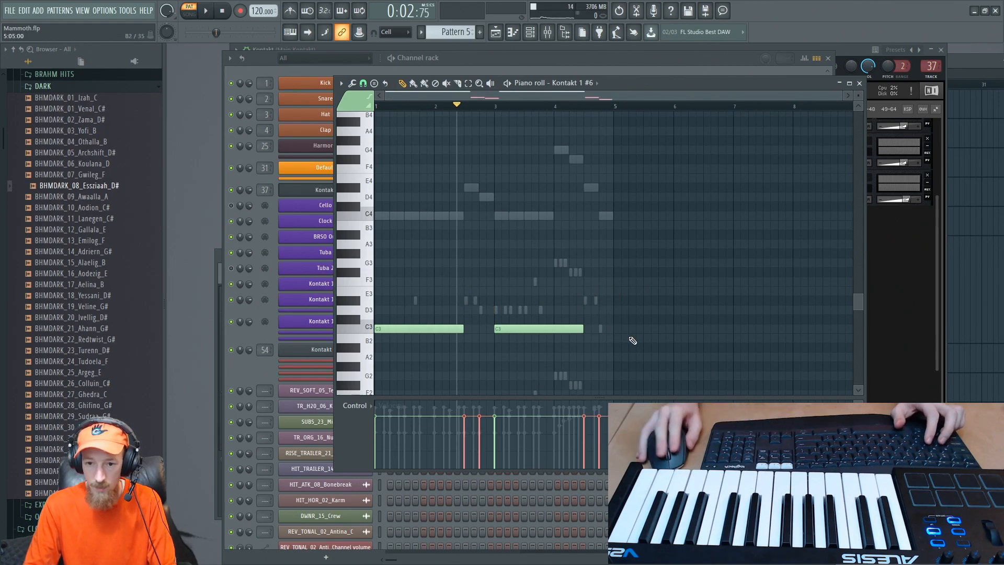
scroll(605, 349, "down", 3)
scroll(604, 349, "down", 1)
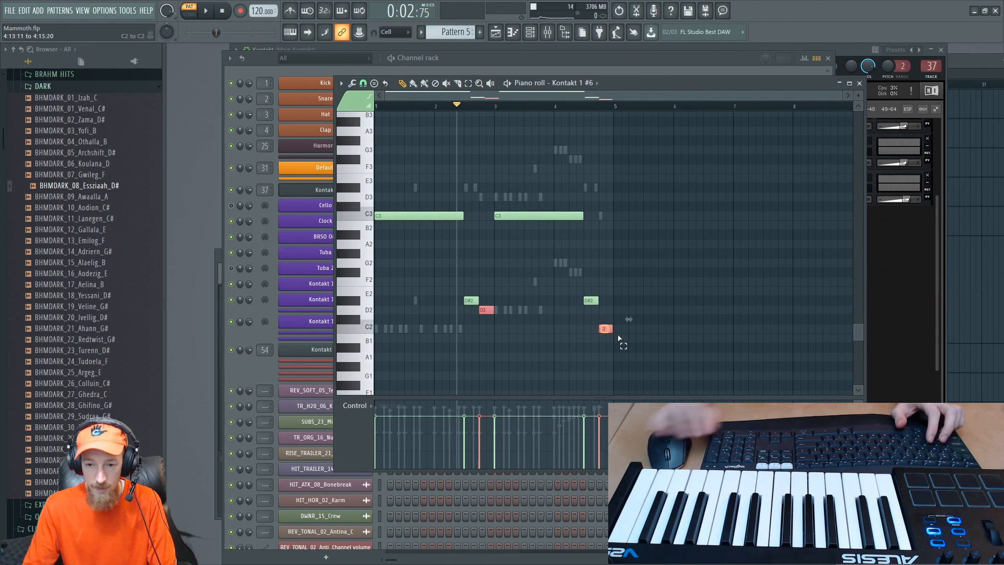
- Raise the last short note of bar 4 an octave to C3 and play the pattern
left_click(602, 330, "ctrl")
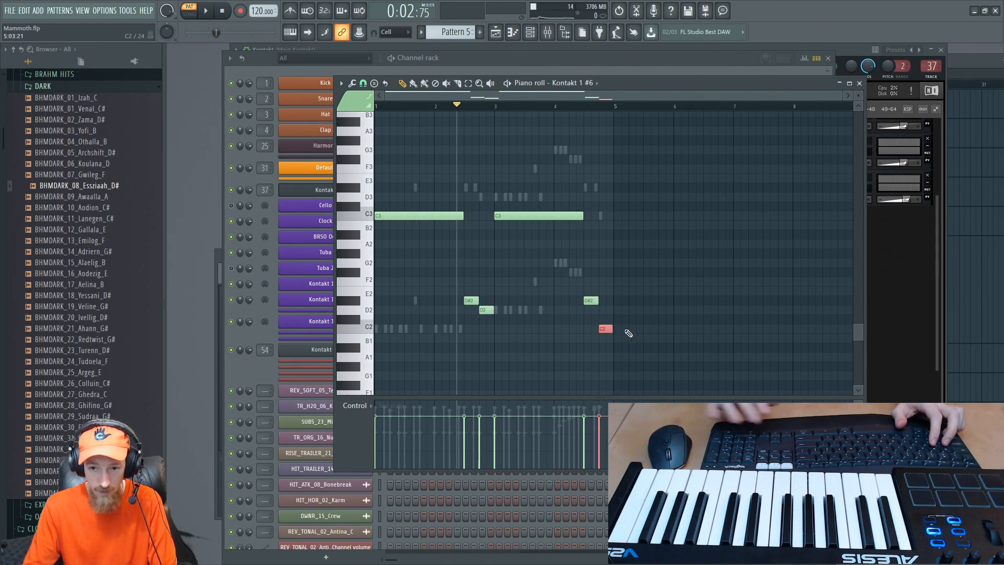
key("ctrl+Up")
key("space")
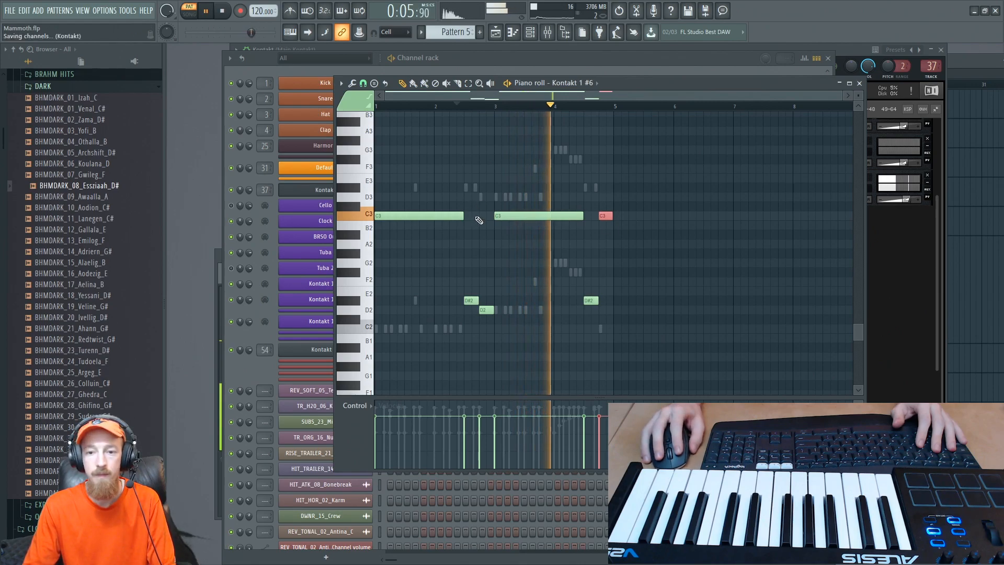
- Replay the Kontakt 1 #6 pattern from just before the short bar 2 notes, checking it against the higher Kontakt 1 #7 line
key("space")
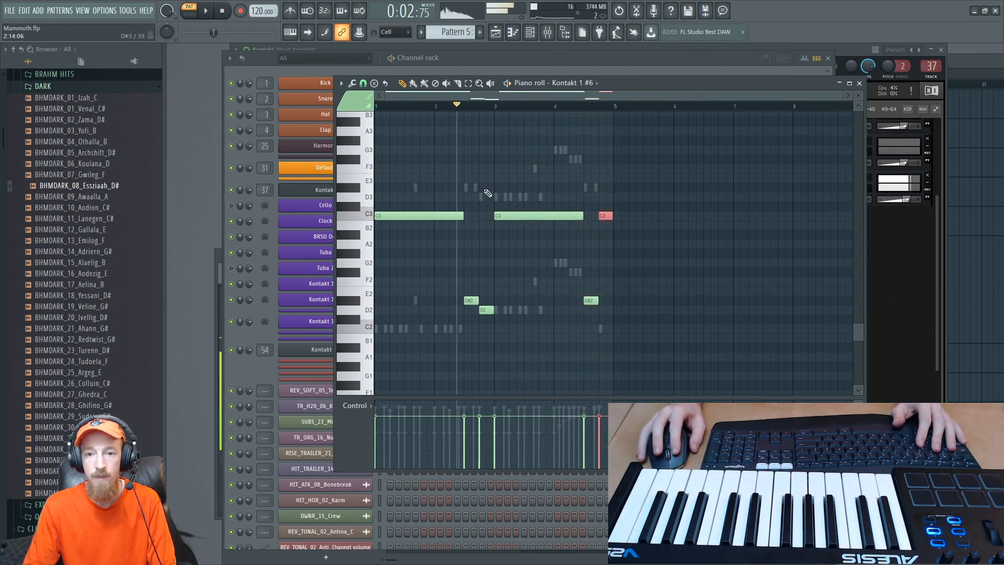
key("space")
scroll(511, 174, "up", 3)
left_click(477, 169, "ctrl")
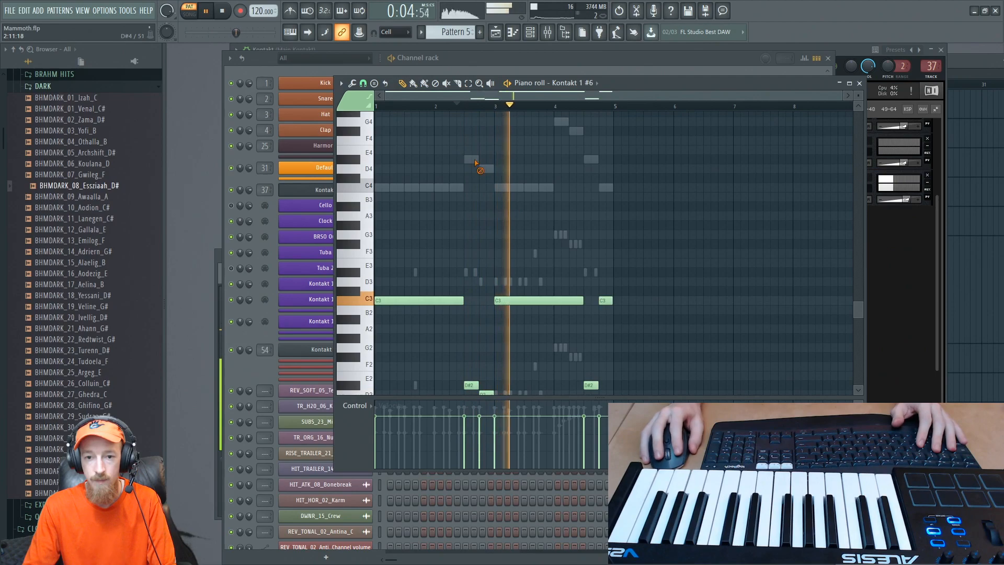
right_click(474, 161)
right_click(474, 162)
key("space")
- Switch the Scarbee Rickenbacker Bass preset to Cruncher and play the pattern with it
left_click(888, 288)
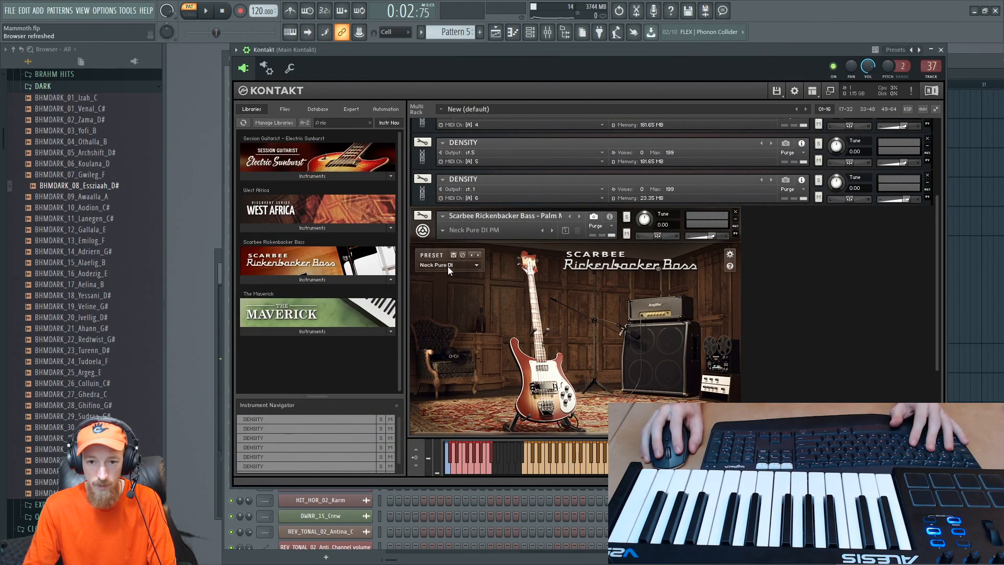
left_click(476, 265)
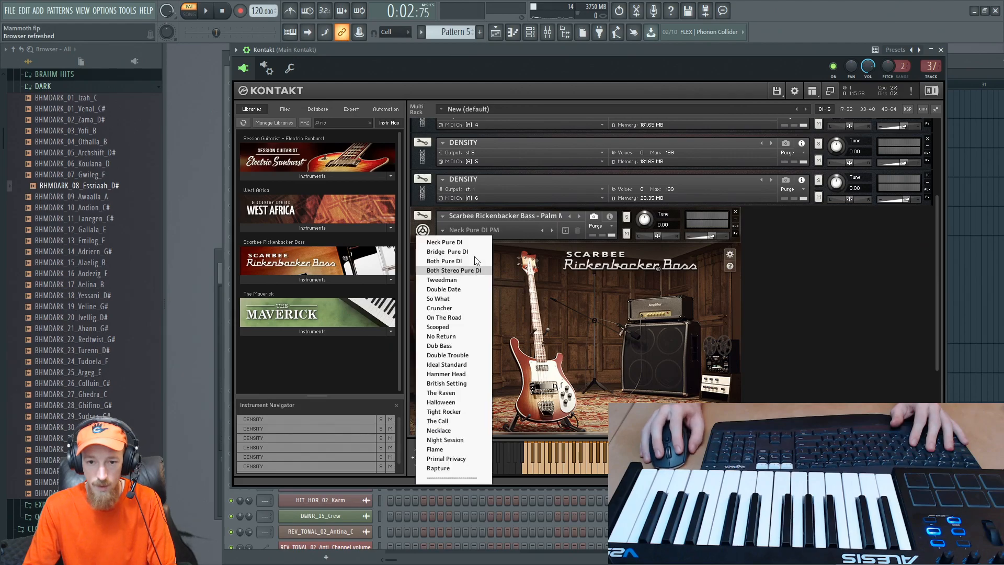
left_click(472, 315)
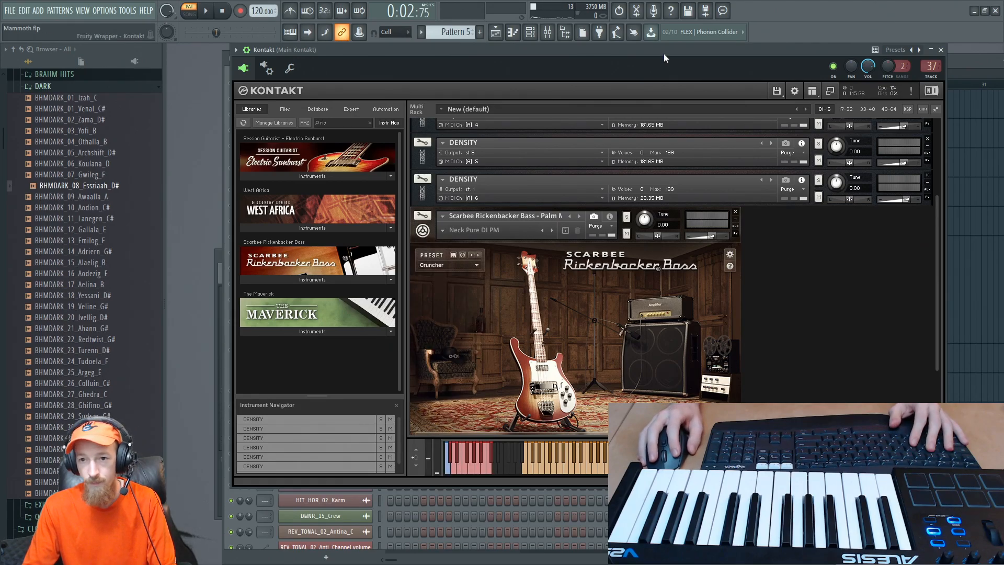
mouse_move(663, 53)
left_mouse_down()
mouse_move(686, 61)
mouse_move(673, 51)
left_mouse_up()
key("space")
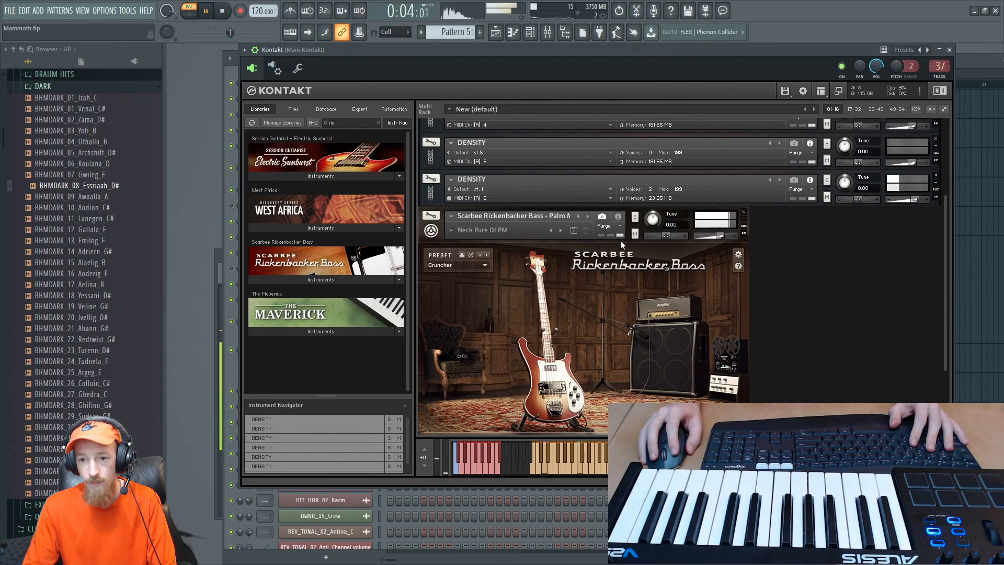
left_click_drag(943, 294, 943, 314)
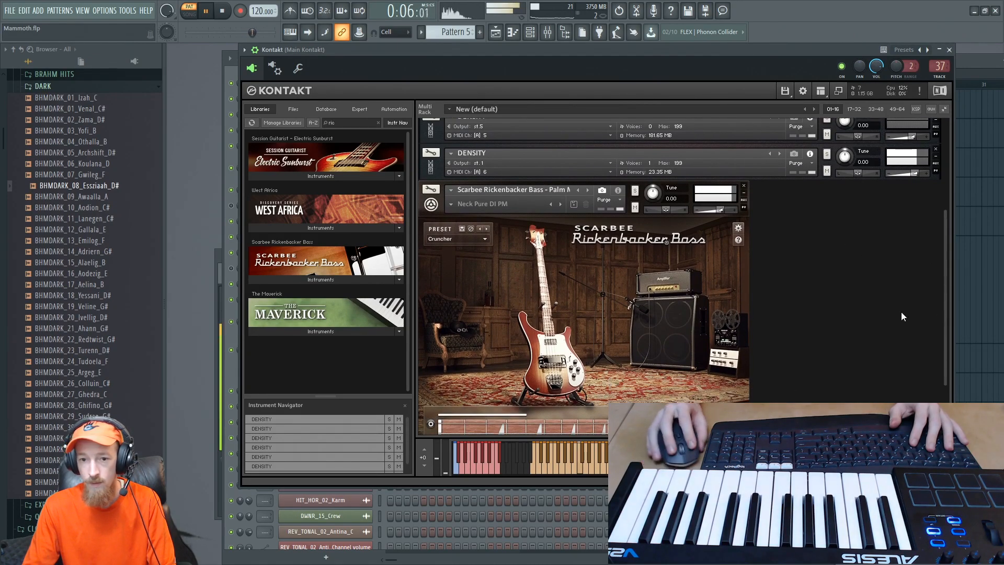
- Lower all Kontakt 1 #7 notes by an octave so the repeated notes sit on C3, and play the result
left_click(227, 212)
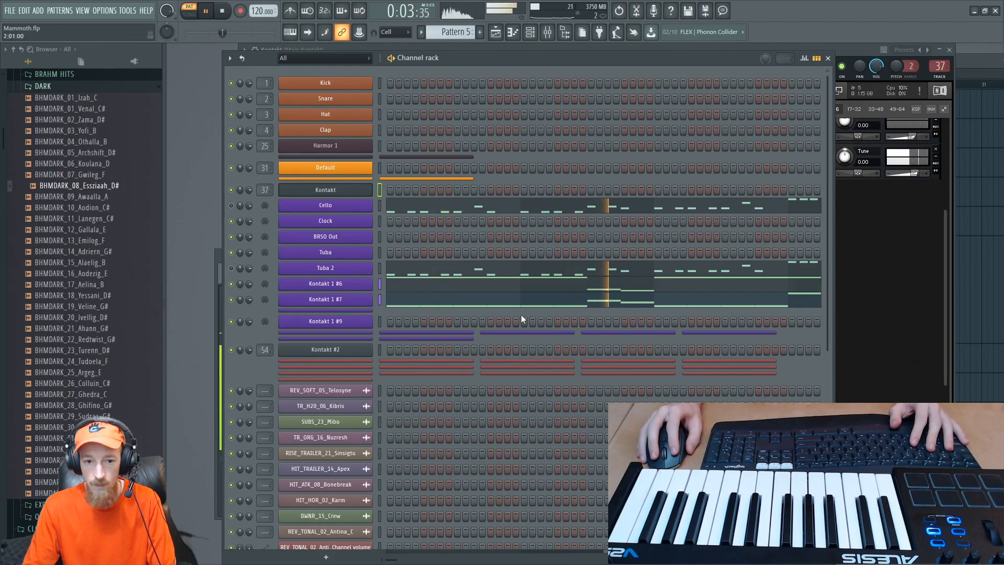
left_click(534, 296)
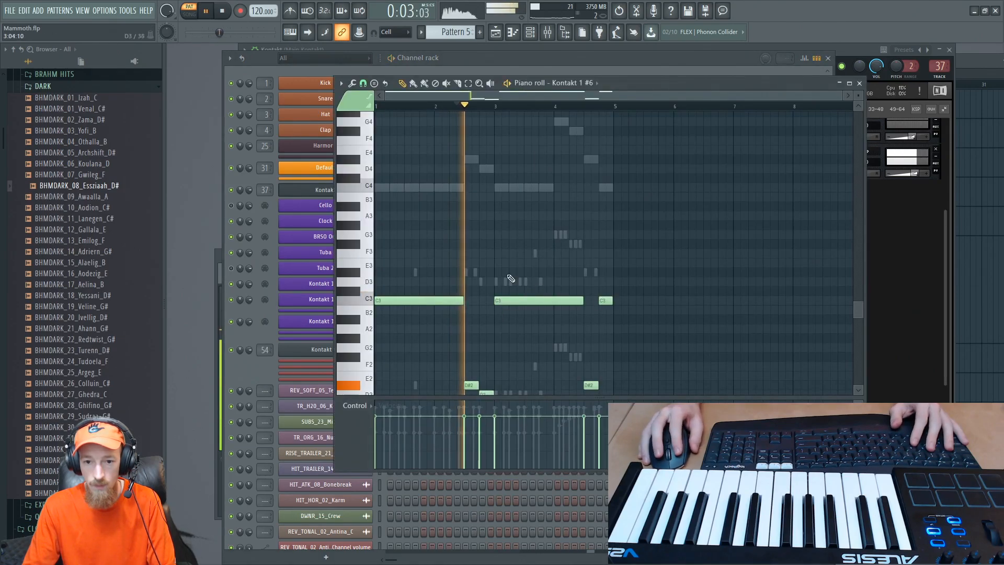
key("space")
right_click(434, 187)
right_click(434, 188)
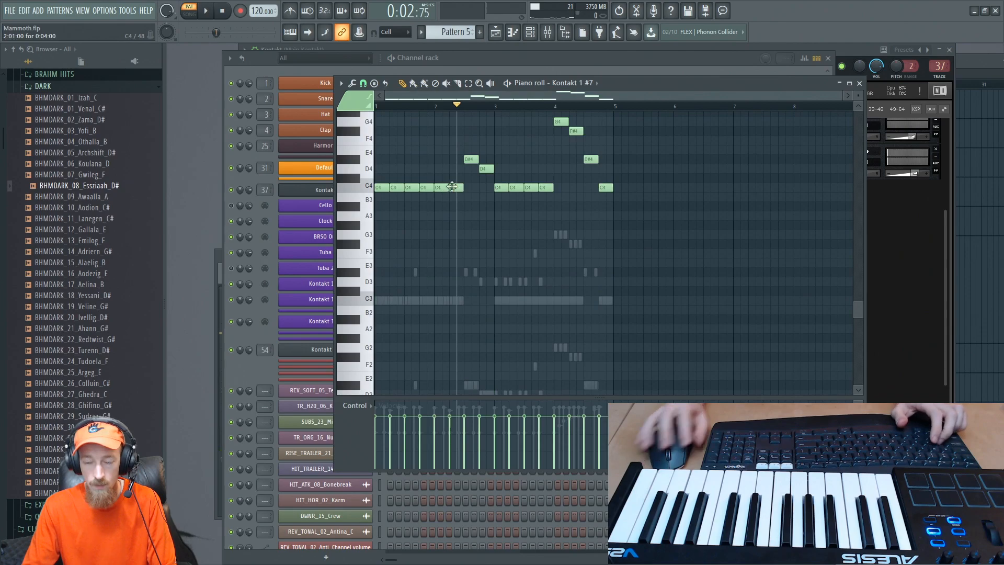
key("ctrl+a")
key("ctrl+Down")
key("space")
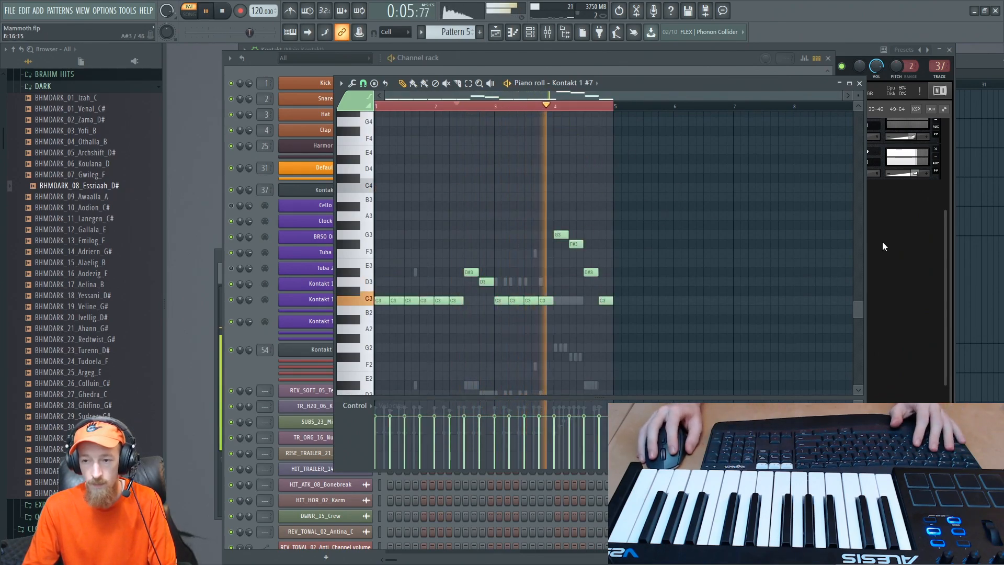
- Shorten all Kontakt 1 #7 notes slightly to leave small gaps between them, and play the pattern
left_click(905, 264)
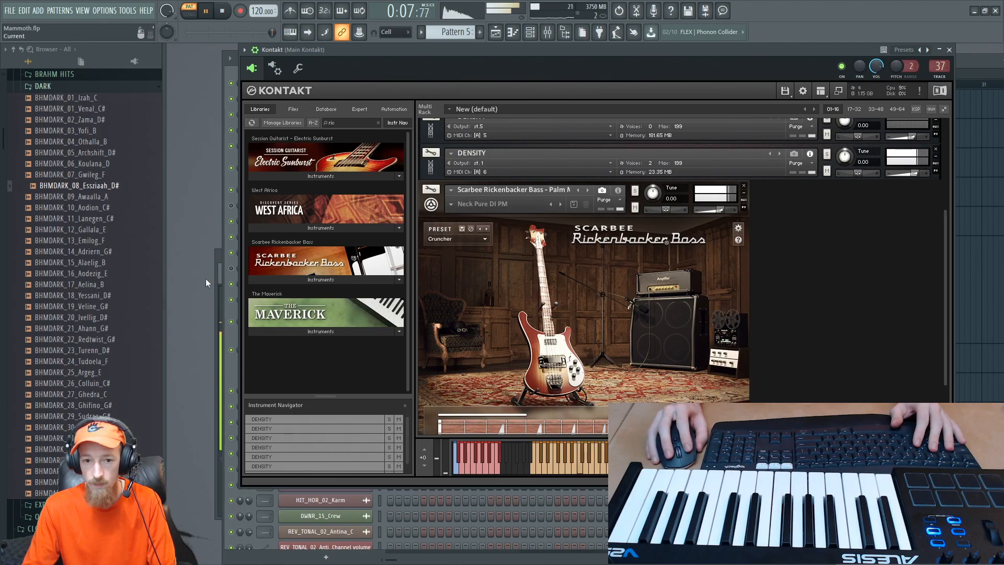
left_click(229, 283)
key("space")
left_click(445, 302)
left_click_drag(663, 231, 567, 299)
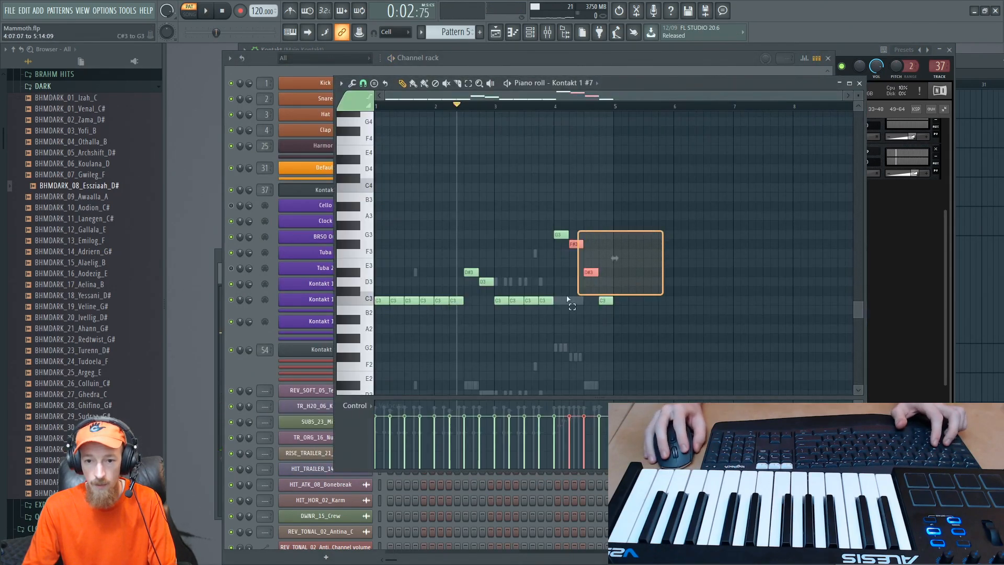
key("ctrl+a")
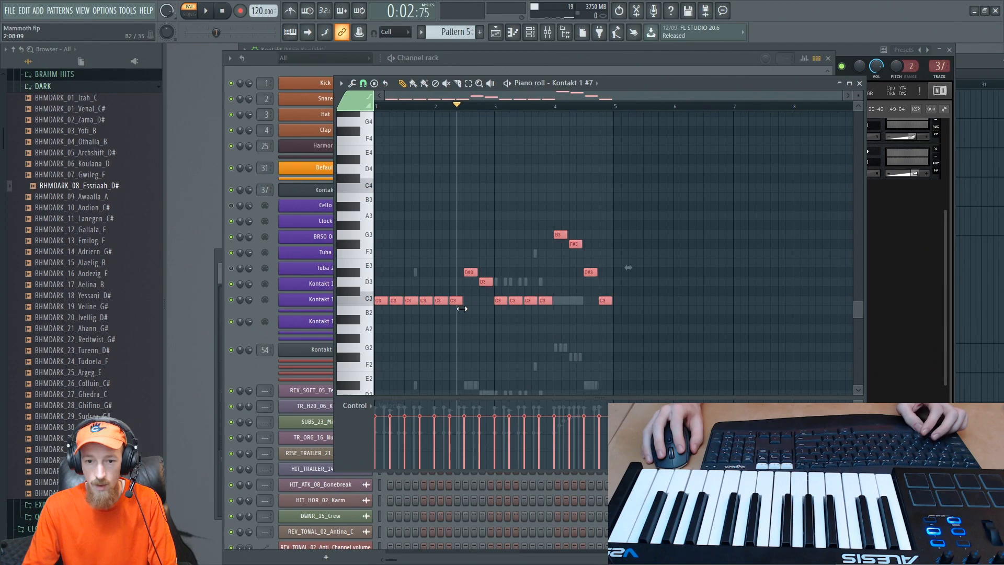
key("space")
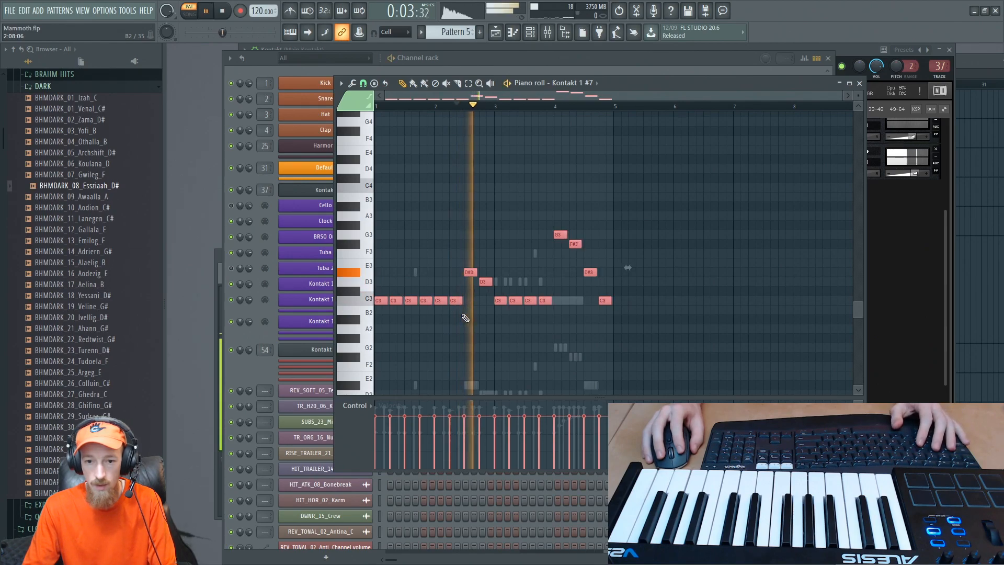
scroll(463, 305, "up", 4)
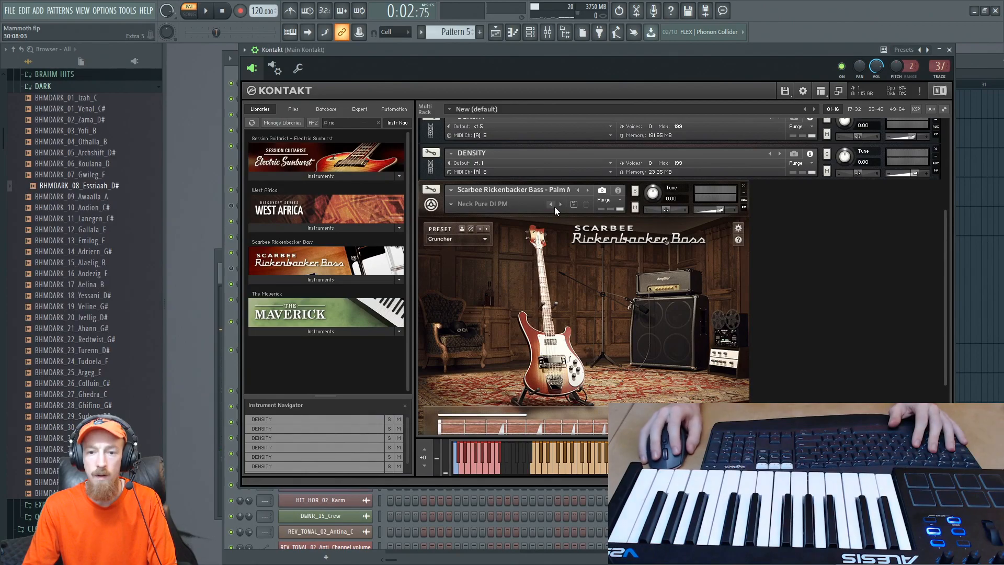
- Route the Scarbee Rickenbacker Bass to output st.7 and rename its mixer track 43 as RICK BASS
left_click(503, 200)
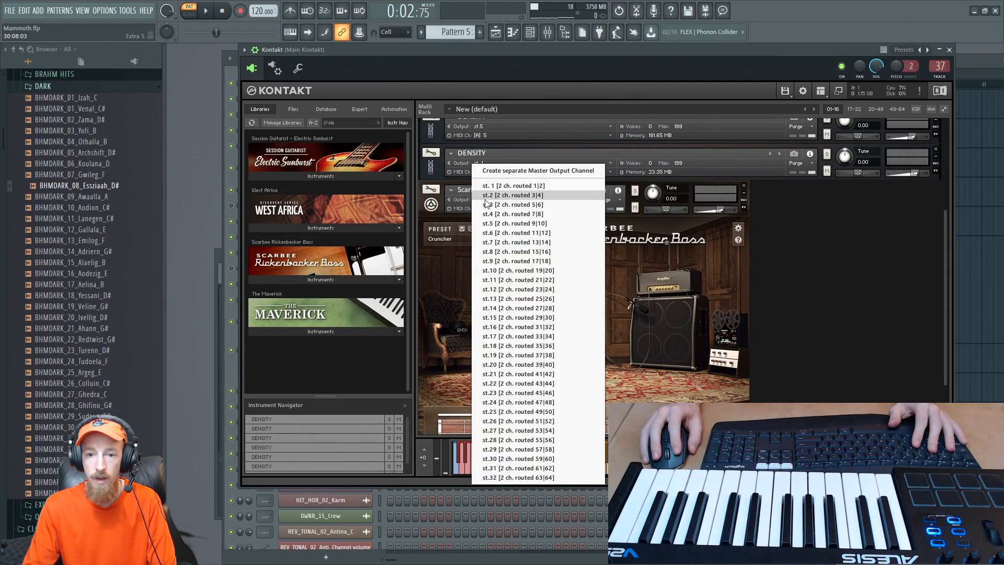
left_click(515, 245)
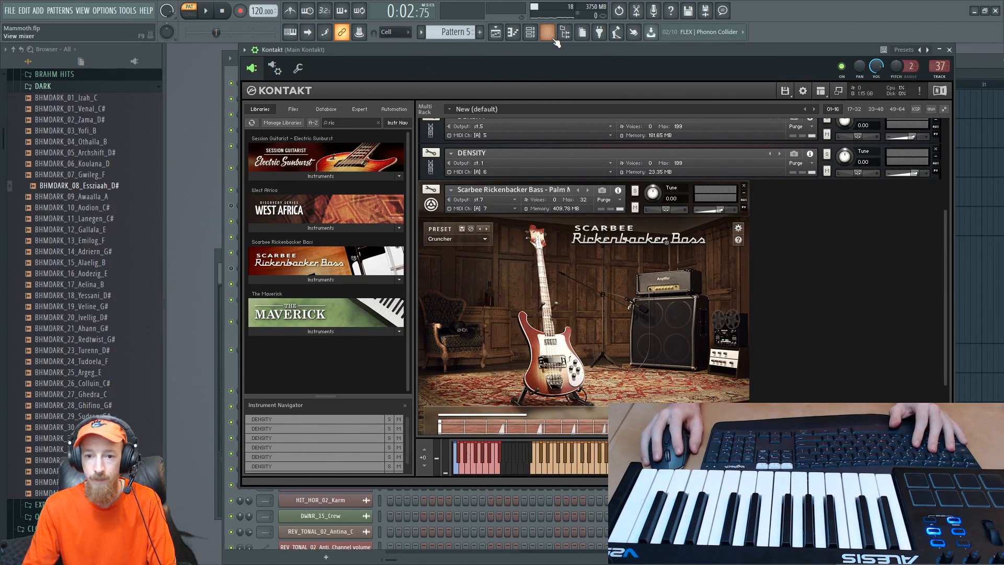
left_click(549, 33)
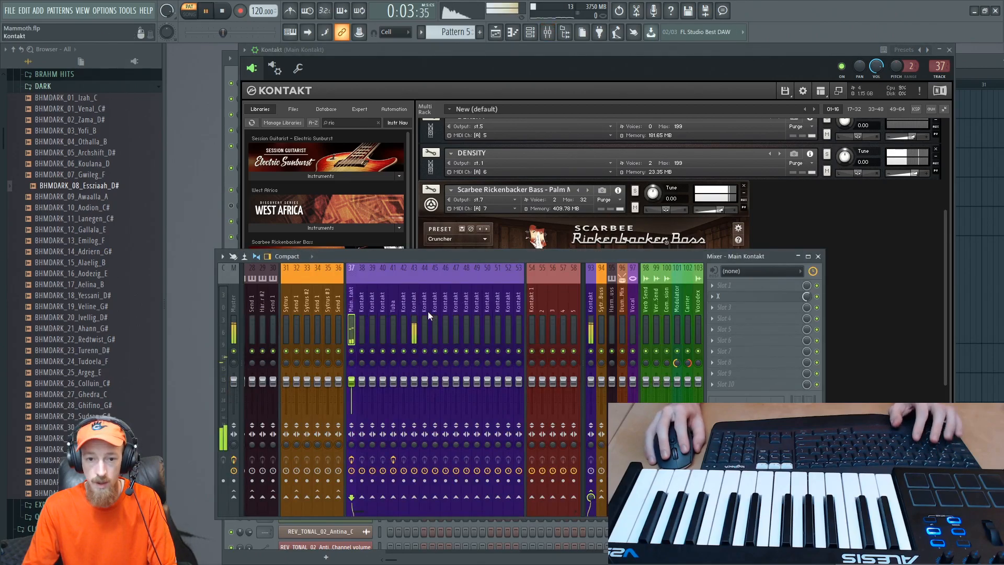
double_click(413, 299)
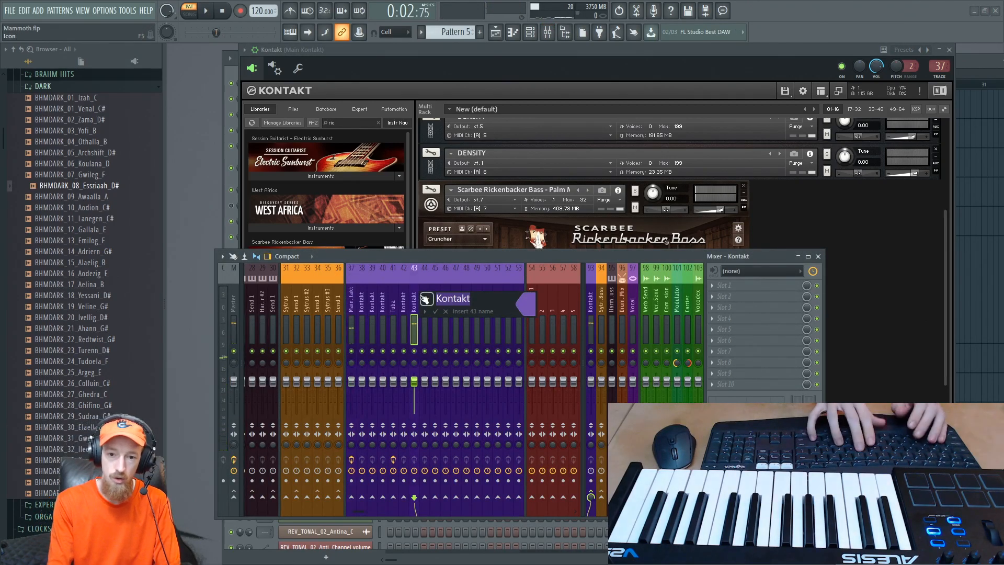
type("RlCK BASS")
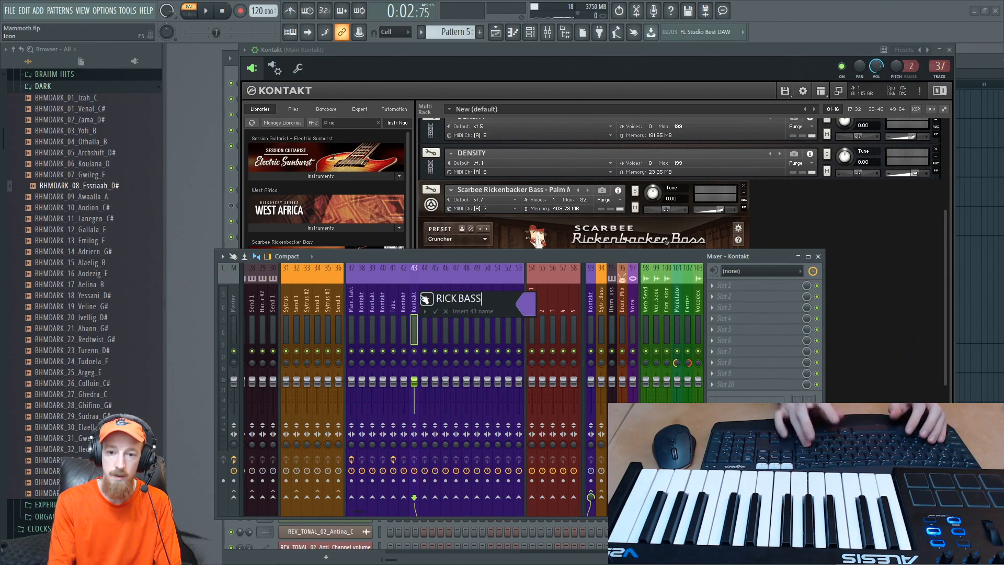
key("Return")
- Add Fruity parametric EQ 2 to the RICK BASS track and roll off the lows with band 1 at about 100 Hz
middle_click(717, 286)
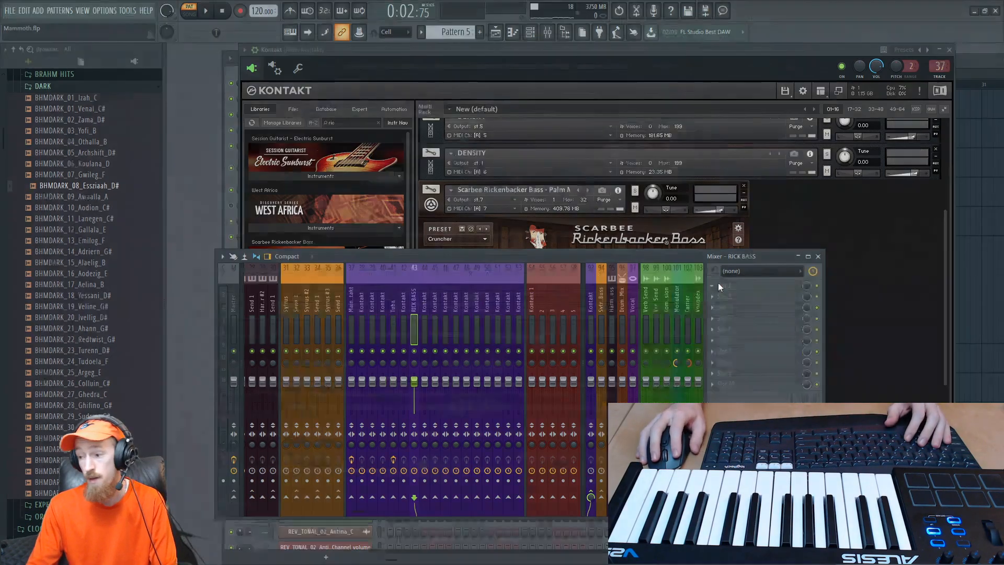
type("para")
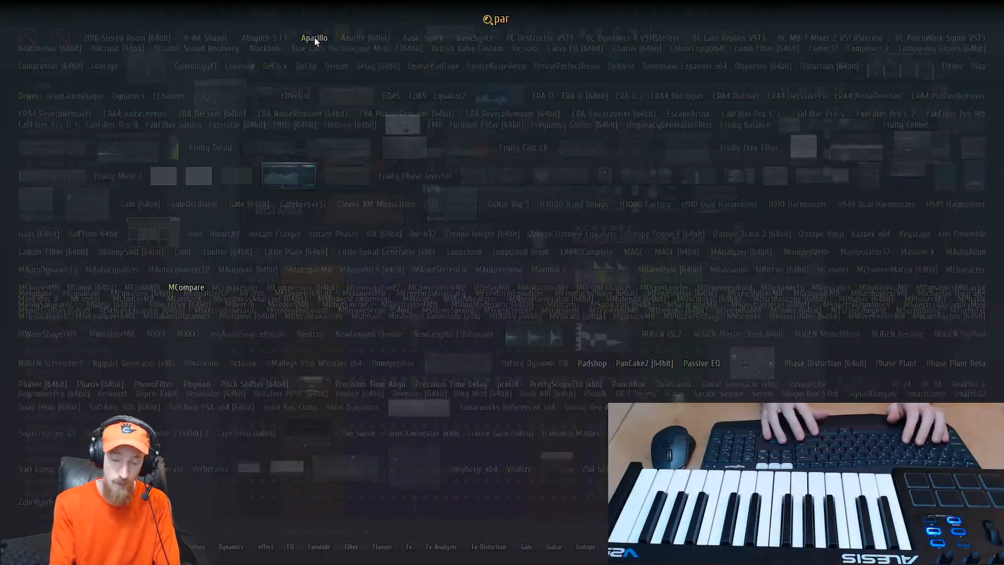
left_click(294, 183)
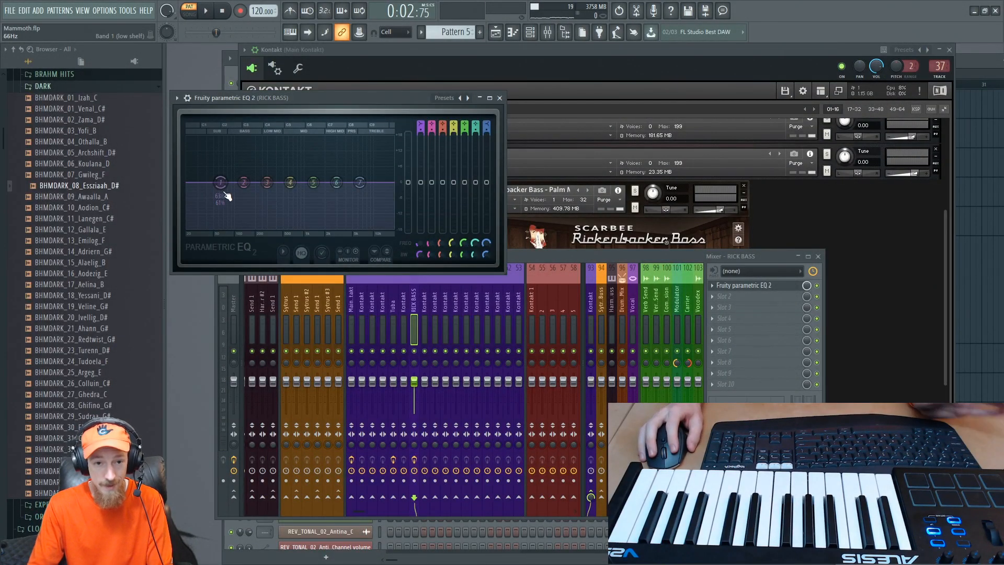
left_click_drag(214, 196, 235, 225)
key("space")
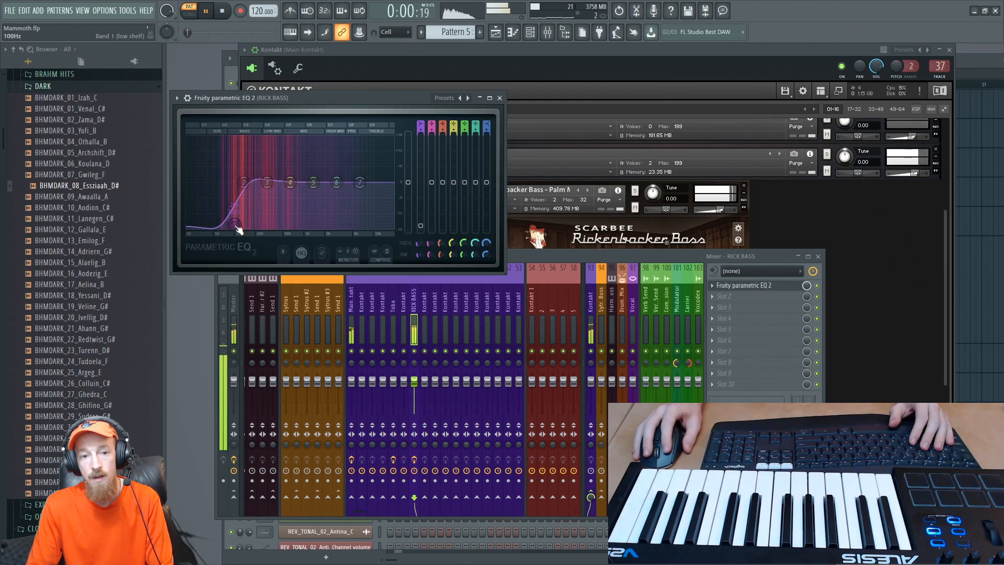
left_click(500, 98)
- Play the arrangement in song mode from bar 24 while reviewing the Pattern 5 channels in the channel rack
left_click(974, 70)
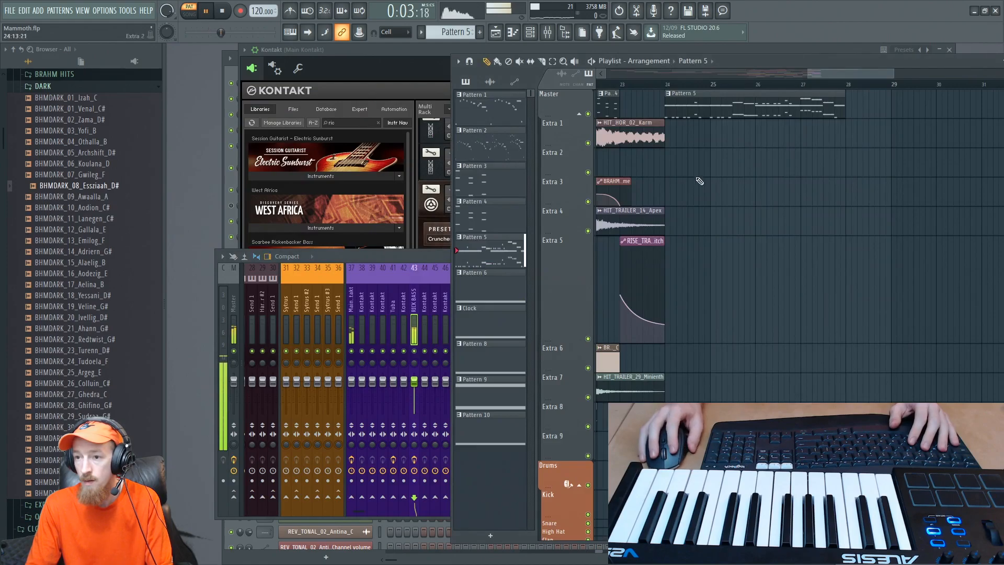
left_click(668, 85)
key("l")
key("space")
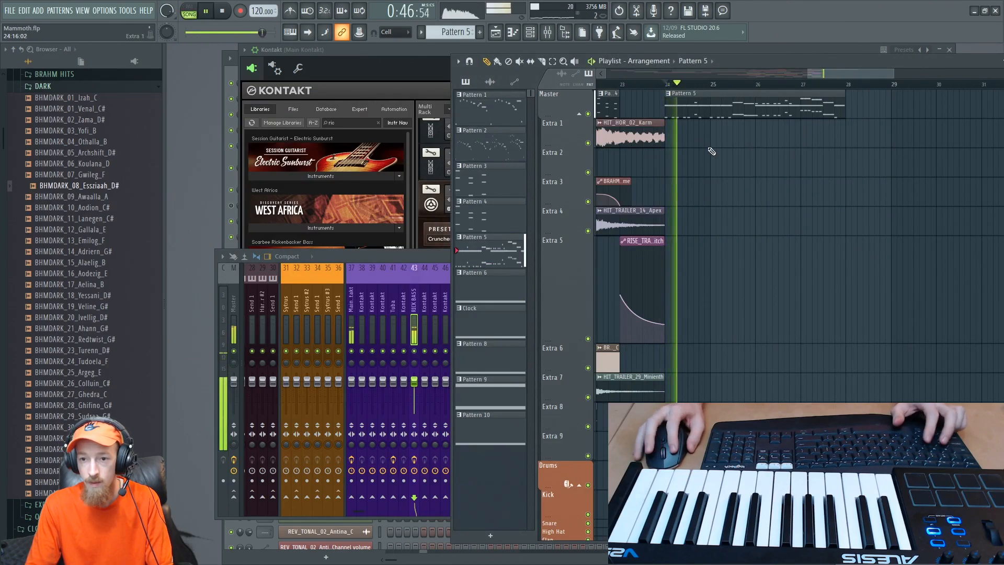
scroll(696, 152, "down", 4)
key("F6")
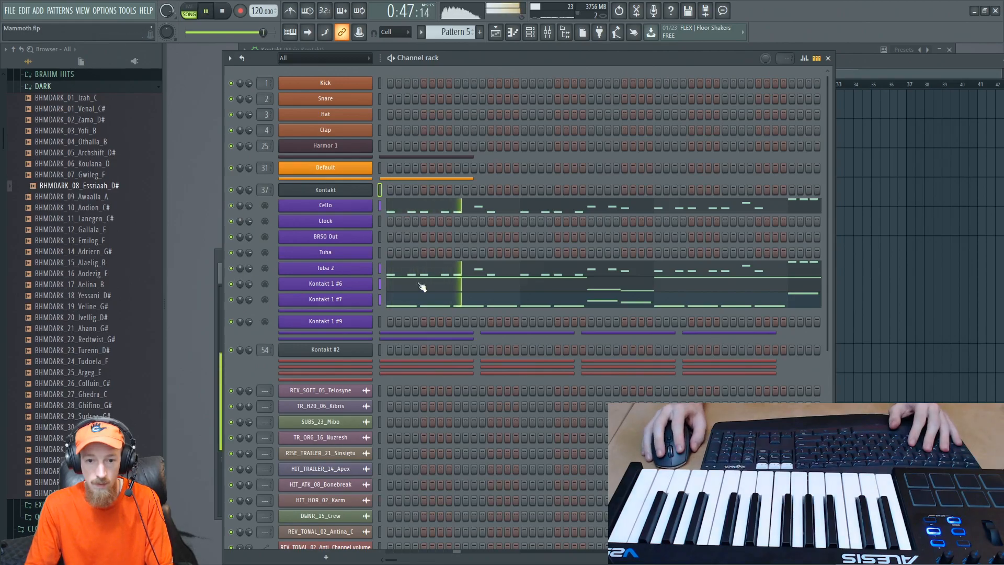
scroll(696, 275, "down", 6)
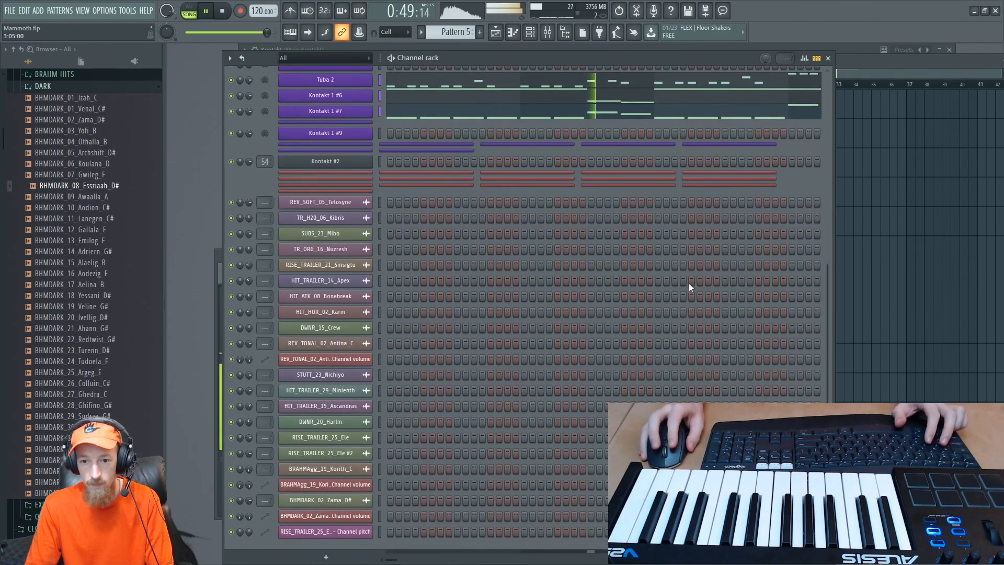
scroll(745, 290, "up", 6)
left_click(918, 79)
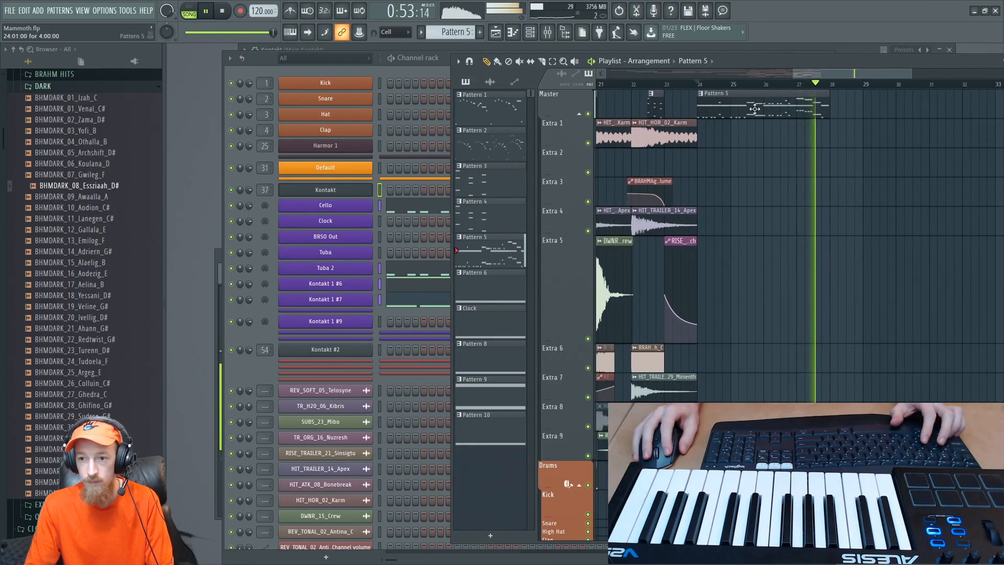
- Copy the Pattern 5 clip directly behind the first one, starting at bar 28, and stop playback
left_click_drag(756, 111, 889, 112, "shift")
key("space")
scroll(732, 161, "down", 3, "ctrl")
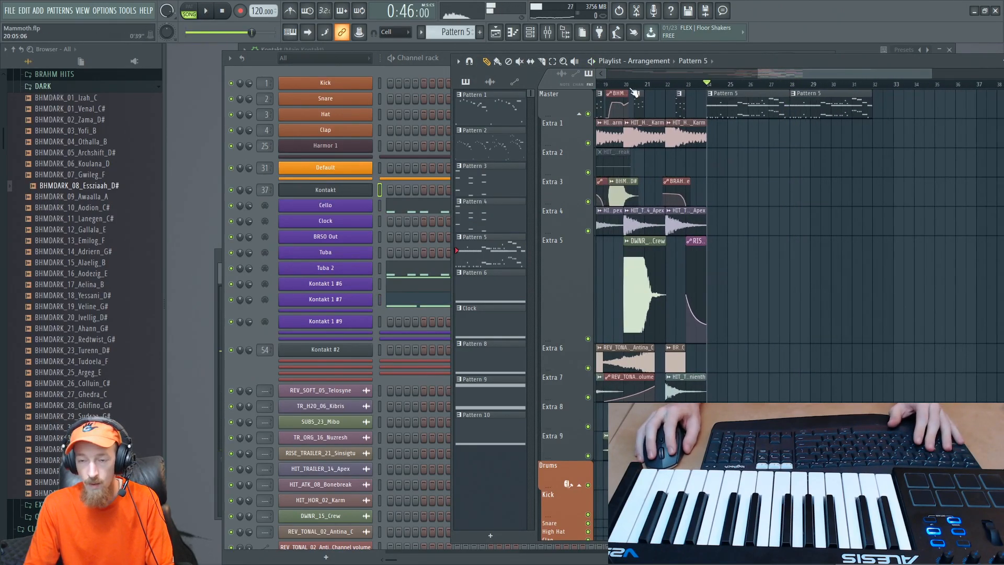
- Play the arrangement through the bars leading up to bar 24 and review the transition into the Pattern 5 clips
scroll(669, 88, "down", 2)
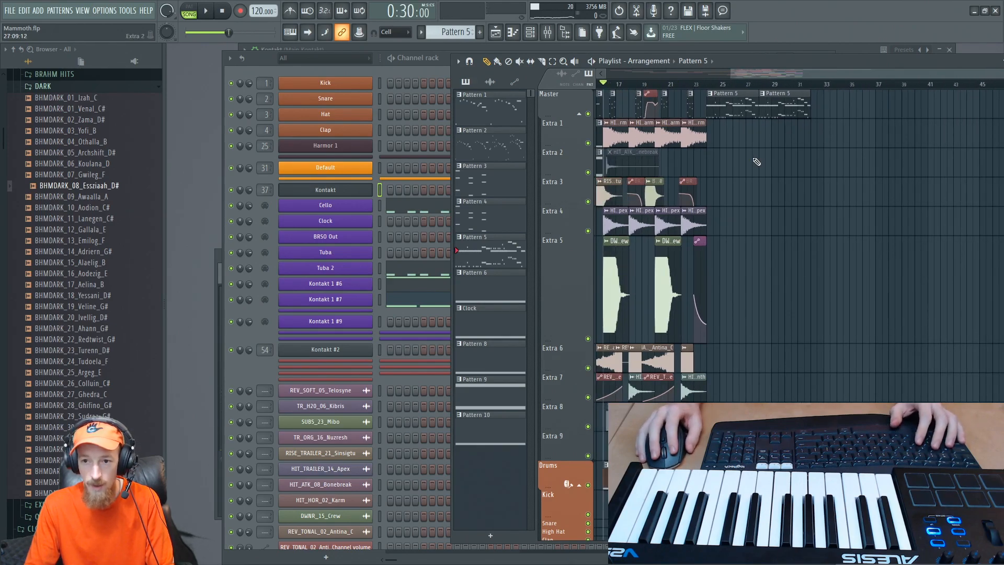
key("space")
scroll(757, 163, "up", 3, "ctrl")
right_click(760, 182)
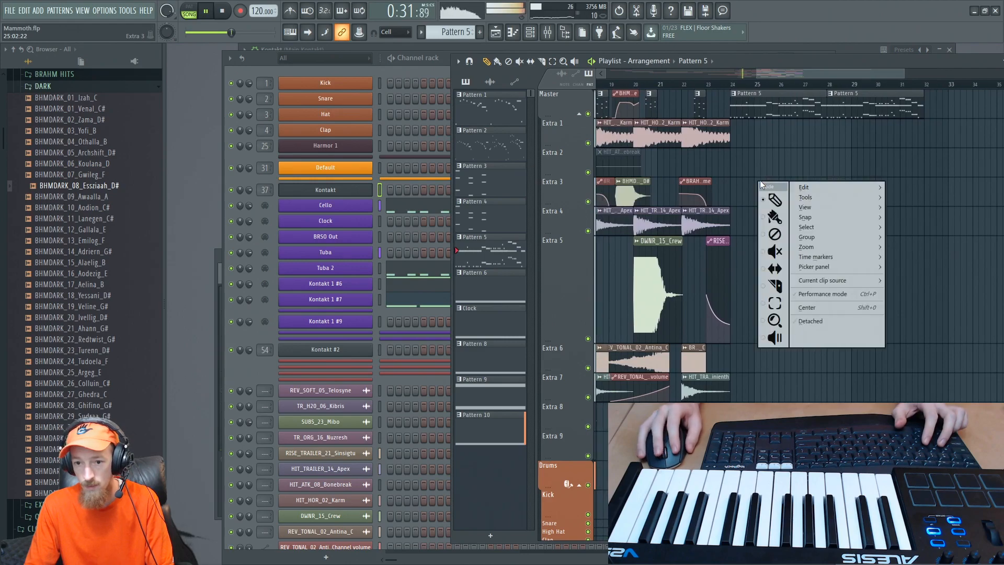
left_click(757, 160)
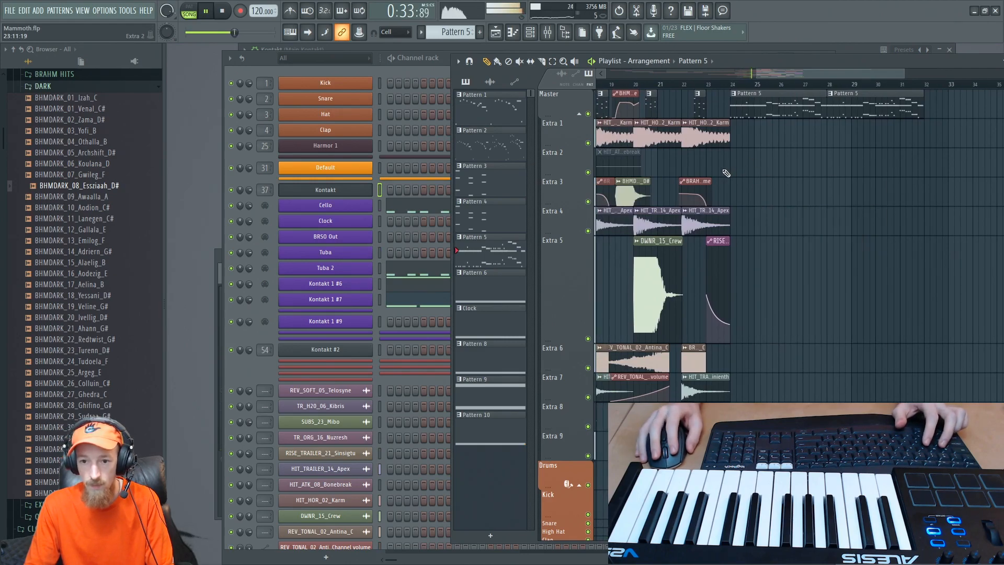
scroll(728, 170, "down", 2, "ctrl")
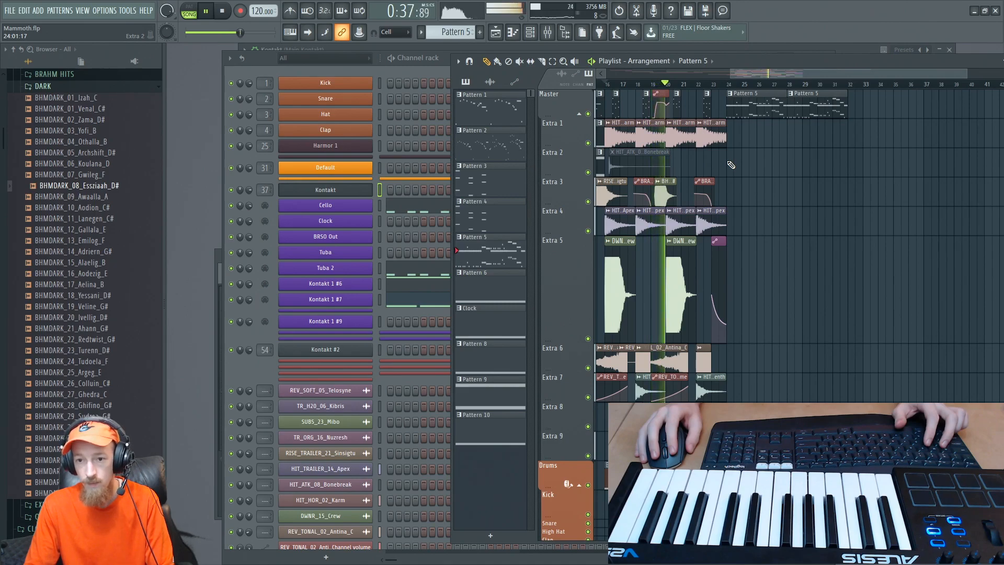
scroll(735, 169, "down", 2, "ctrl")
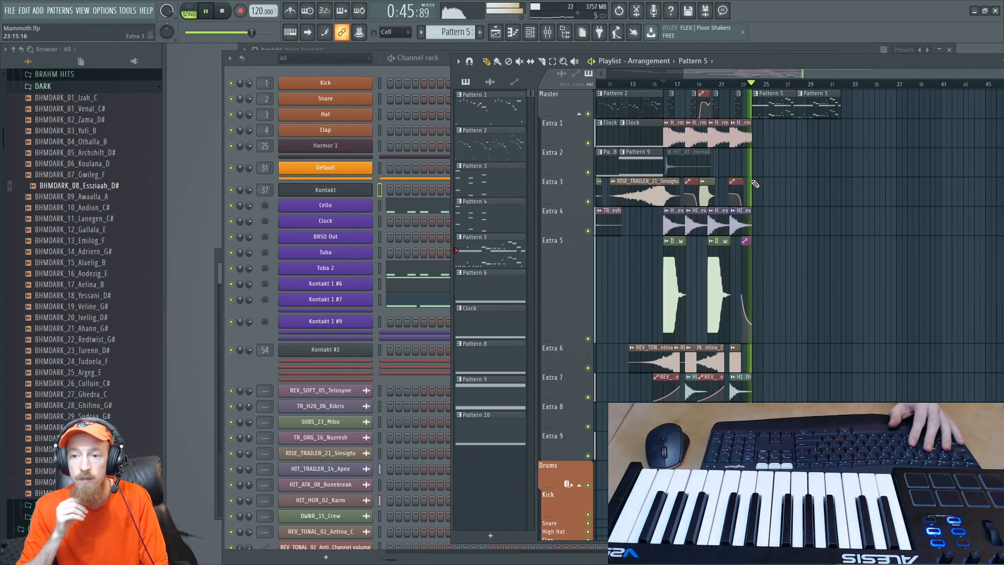
key("space")
scroll(733, 191, "up", 1, "ctrl")
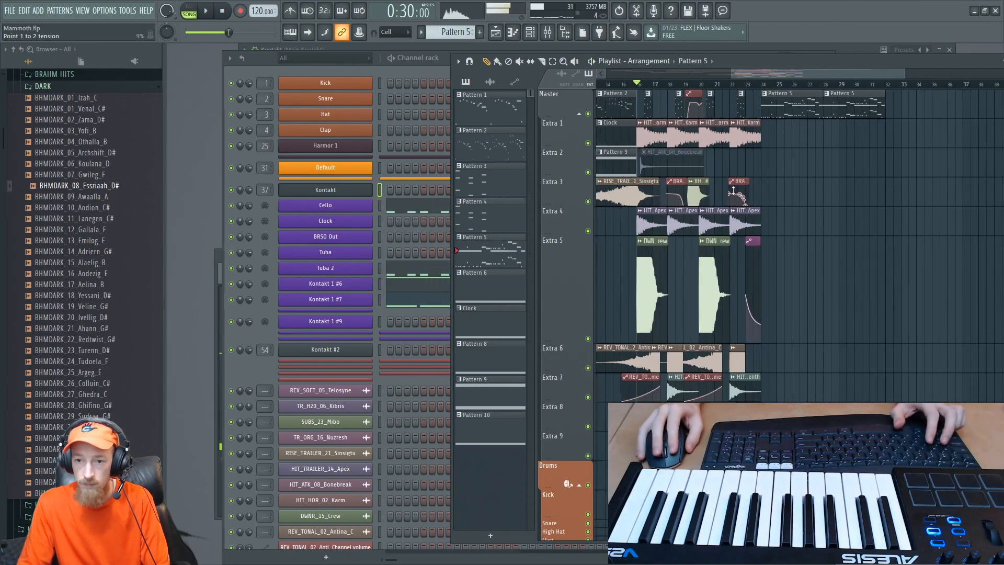
- Find SUBS_09_Biaghnall in the DENSITY WAV booms SUBS folder and place it on the Extra 2 track at bar 24
scroll(734, 191, "up", 1, "ctrl")
scroll(117, 221, "up", 7)
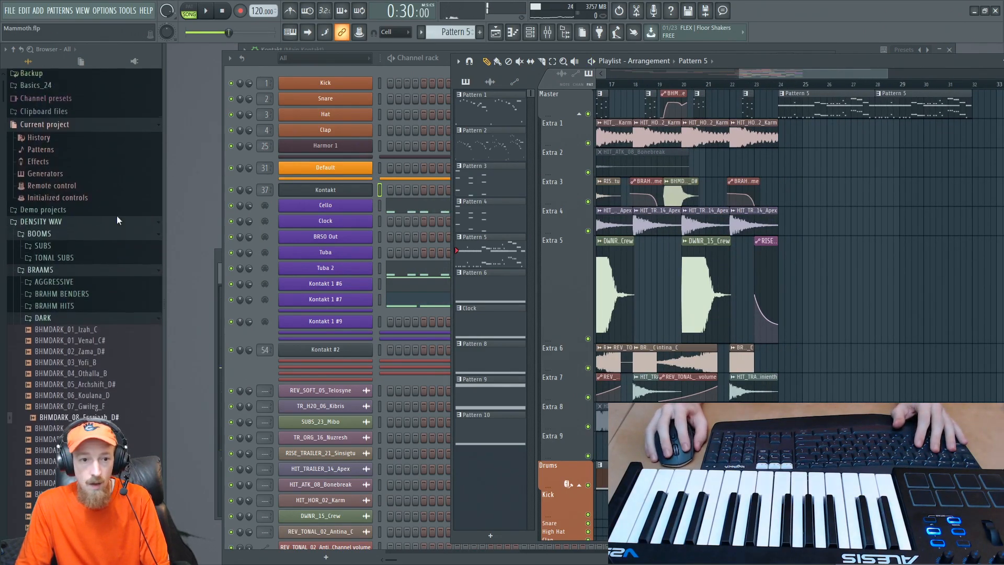
left_click(45, 318)
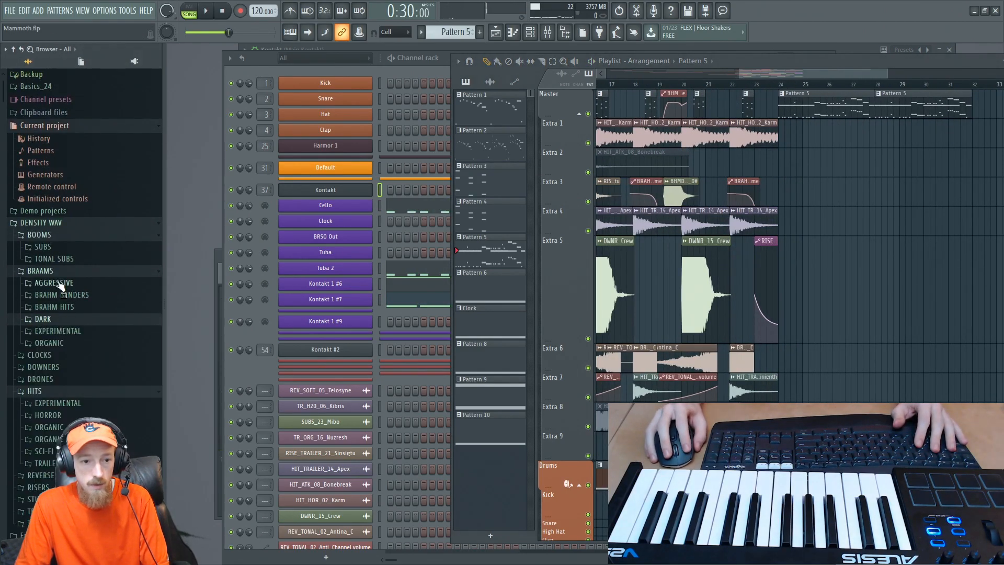
left_click(60, 248)
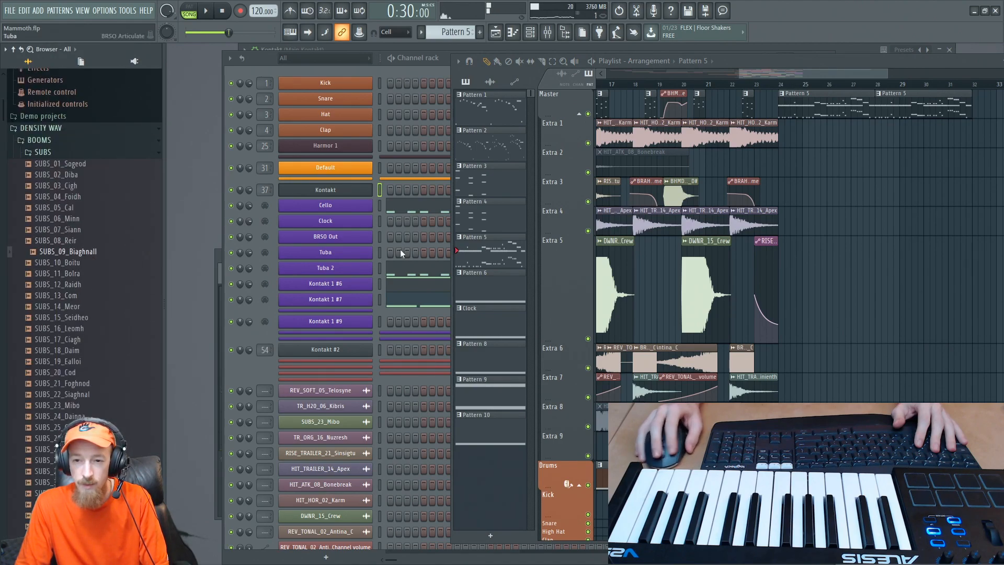
left_click_drag(90, 254, 816, 160)
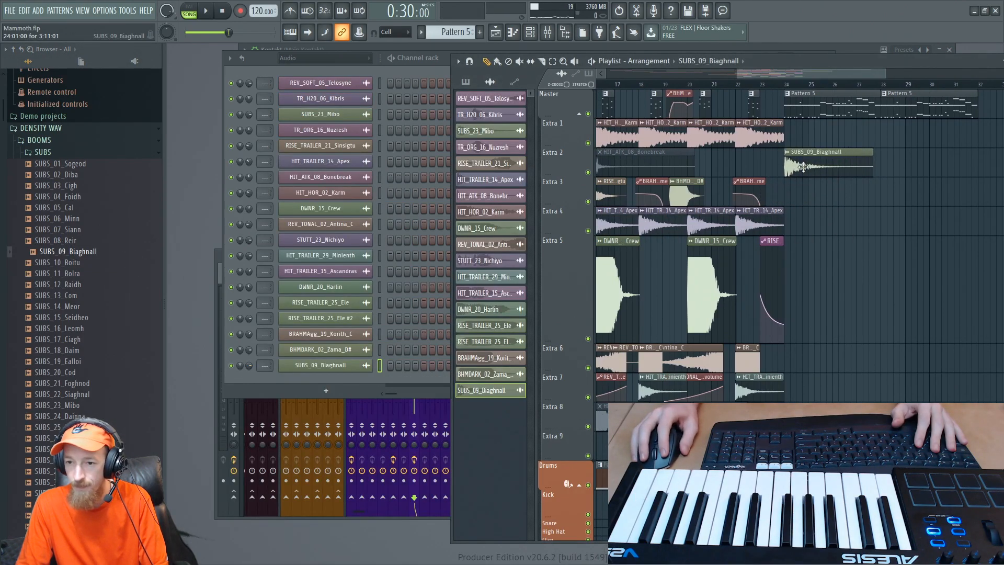
- Browse the DENSITY WAV transitions and preview the Soft Growl Haa_Kaa and Aaa_Koo samples among the raw throat swish hits
scroll(81, 300, "up", 2)
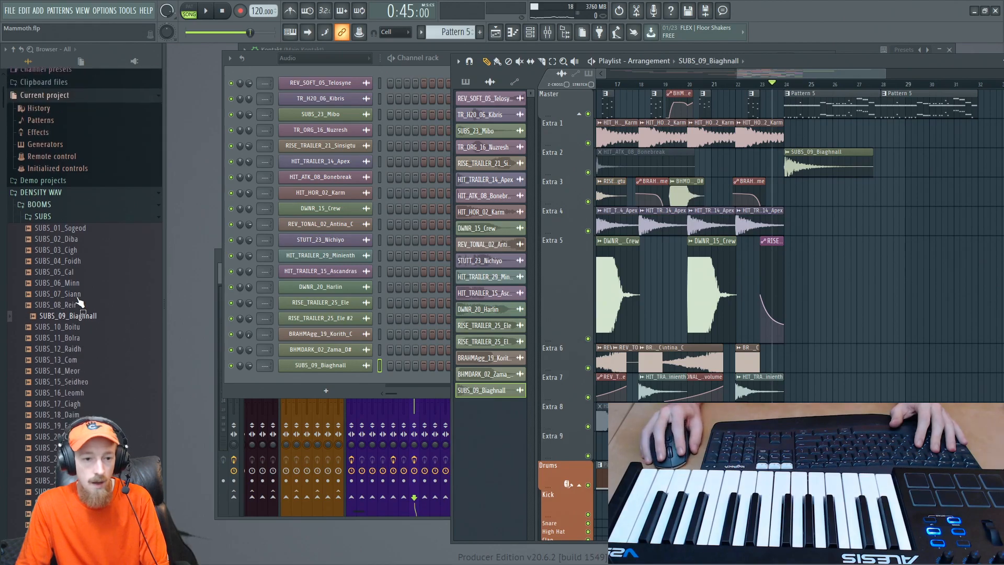
left_click(54, 216)
scroll(91, 214, "down", 6)
scroll(89, 209, "up", 4)
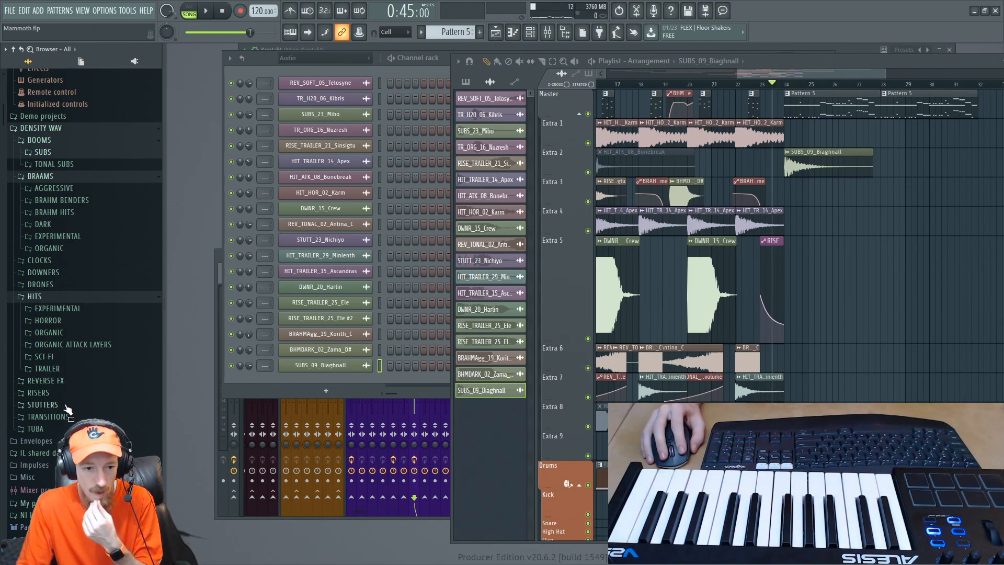
left_click(97, 418)
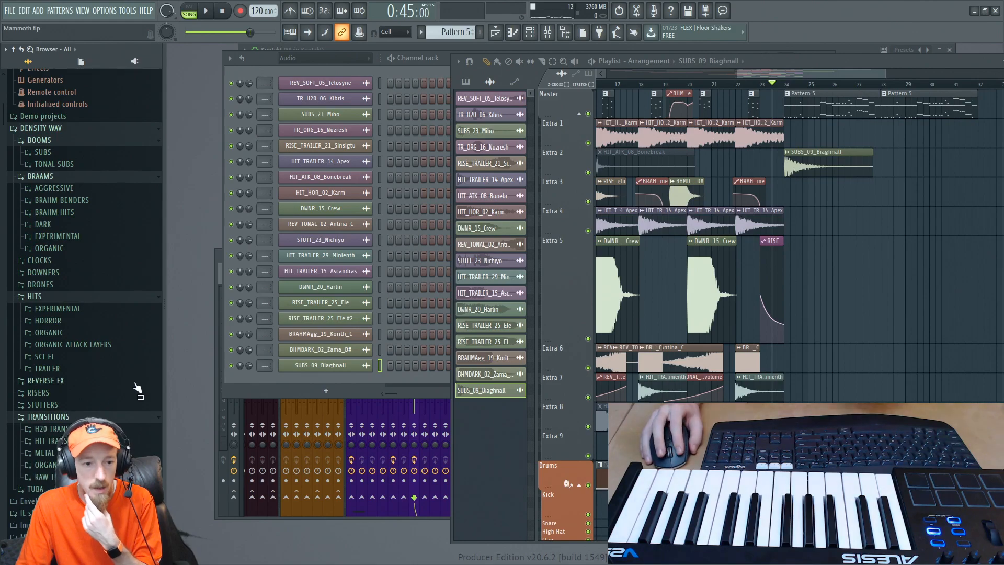
scroll(134, 387, "down", 6)
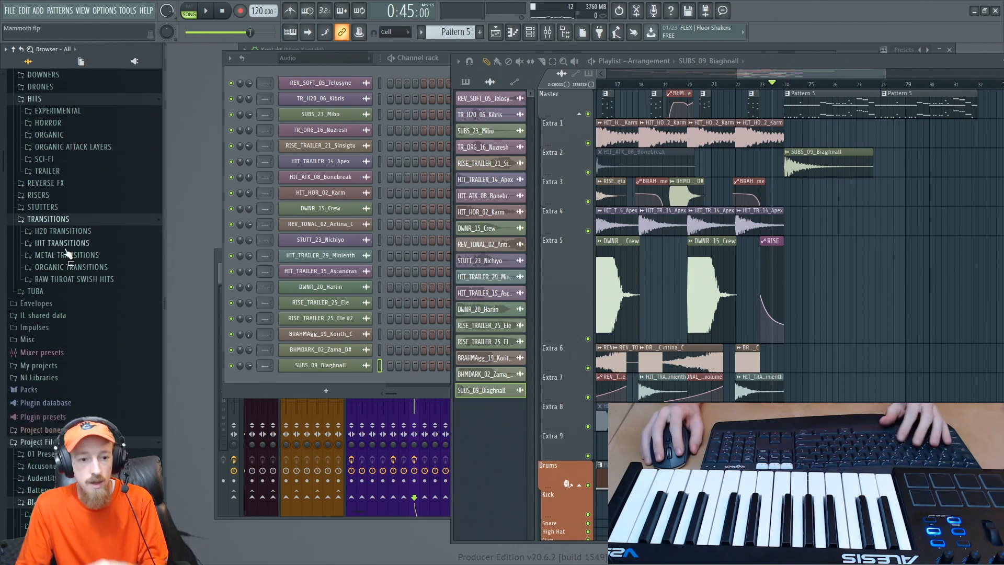
left_click(74, 281)
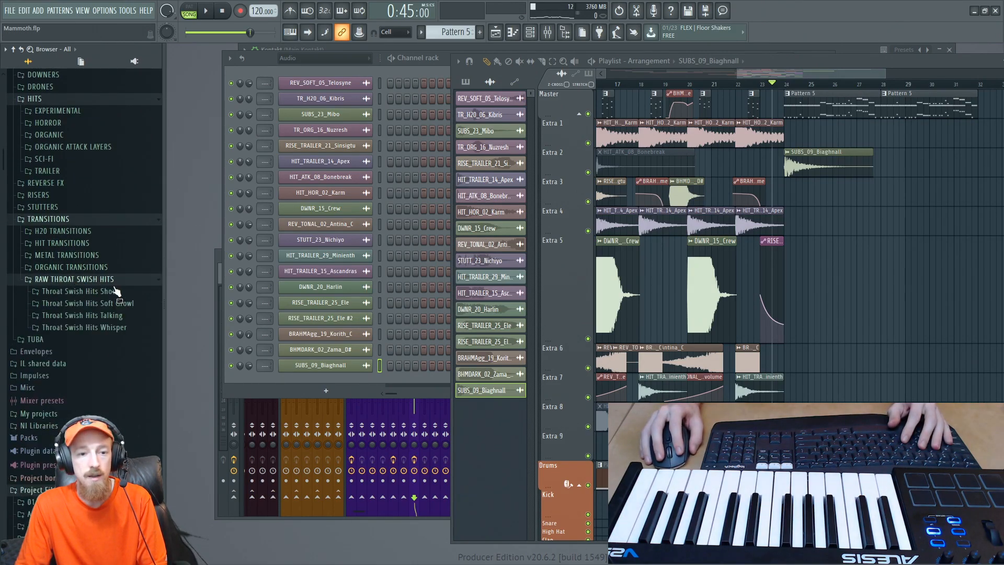
left_click(125, 303)
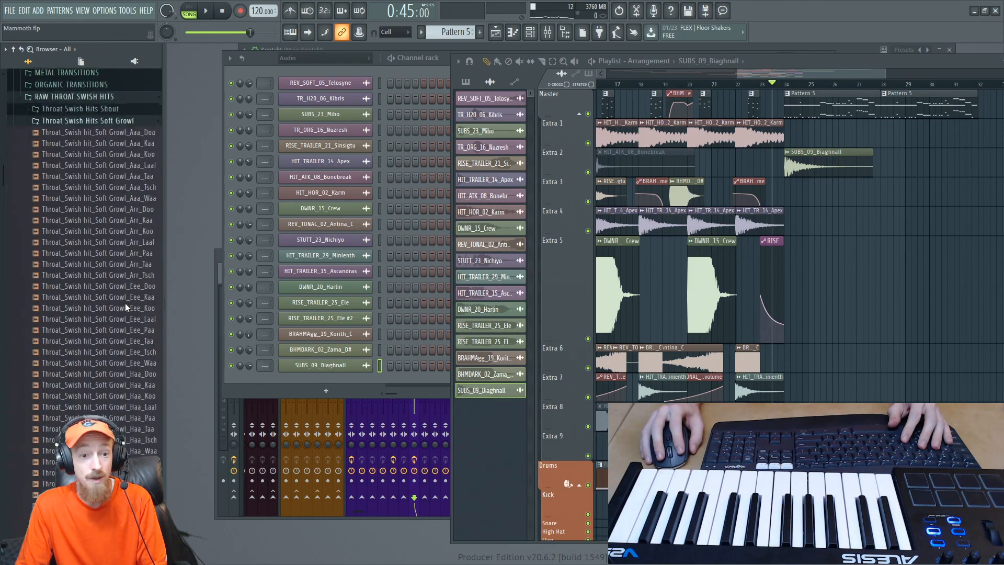
left_click(117, 339)
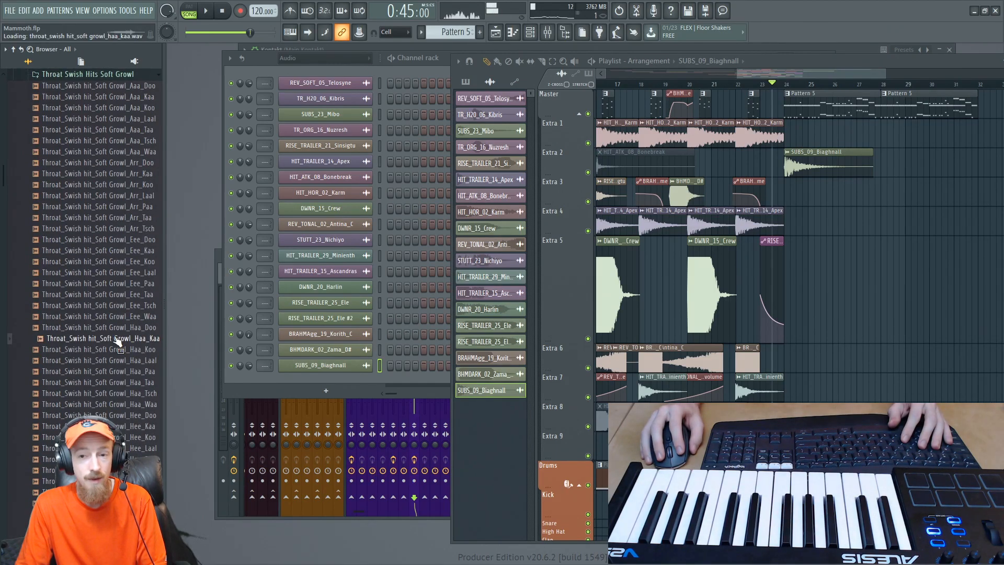
scroll(117, 334, "up", 5)
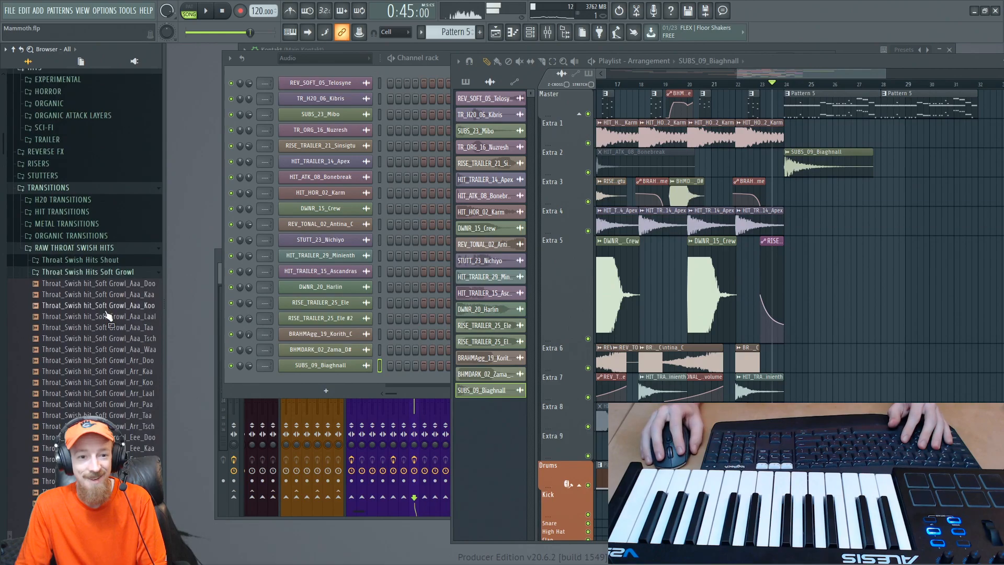
left_click(117, 305)
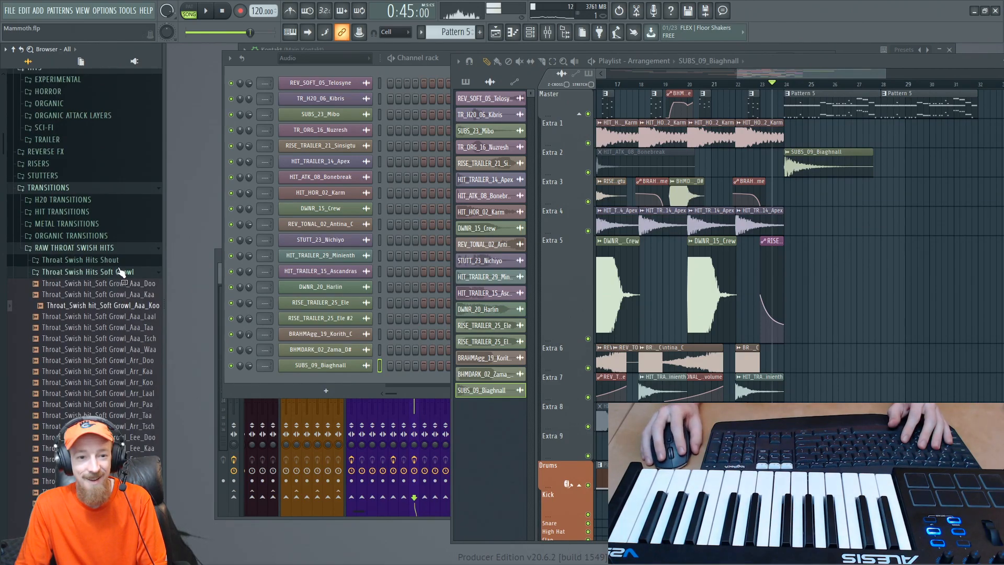
left_click(99, 249)
- Audition several samples in the ORGANIC TRANSITIONS folder, including TR_ORG_08_Fosh, TR_ORG_04_Kerdobel and TR_ORG_35_Poljkayn
left_click(91, 236)
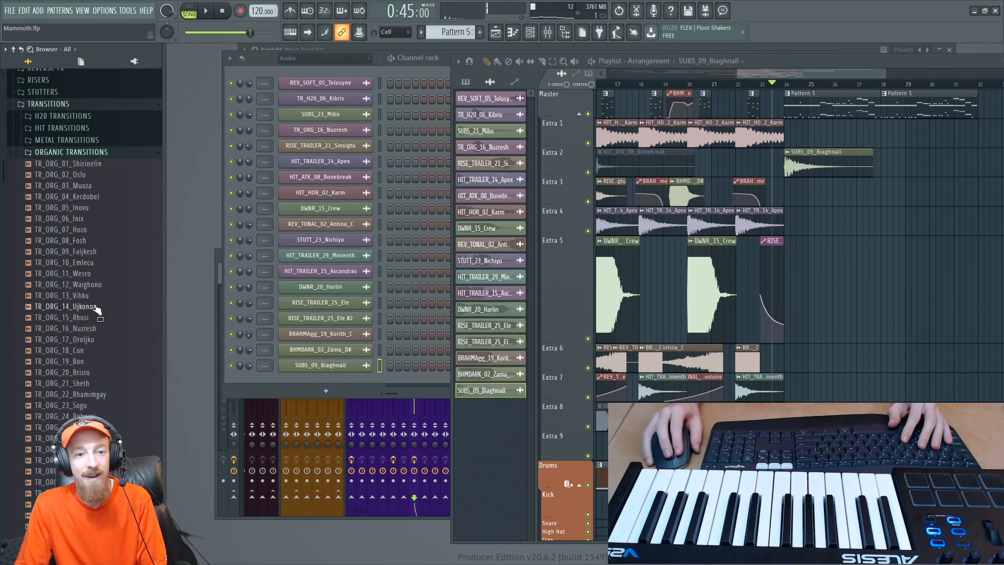
scroll(87, 273, "down", 3)
scroll(86, 273, "up", 4)
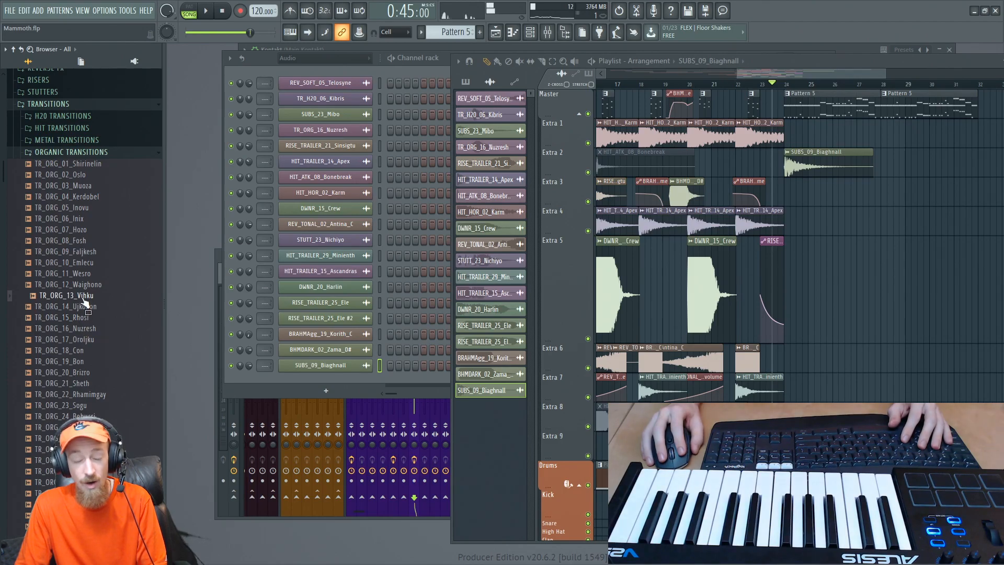
left_click(76, 244)
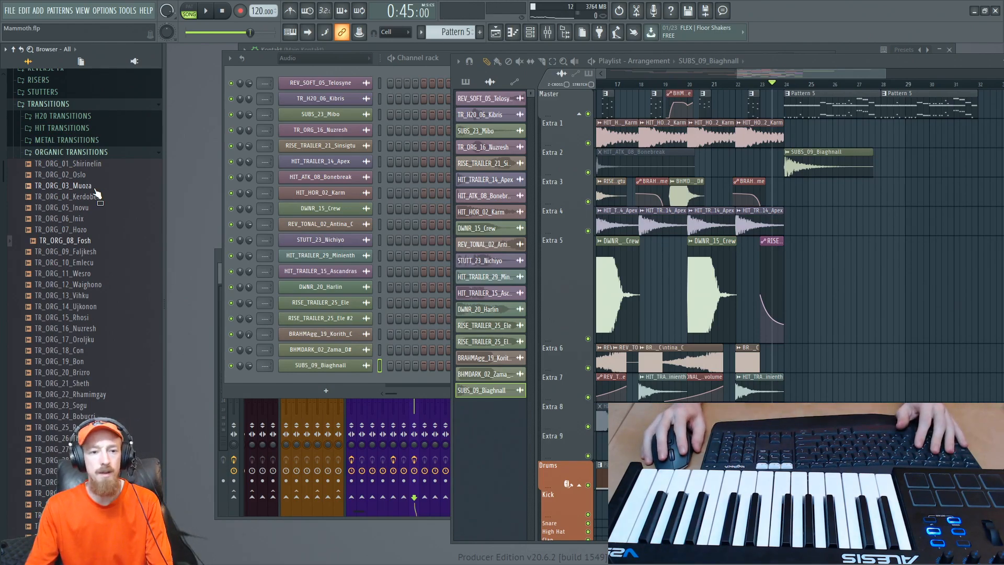
left_click(81, 174)
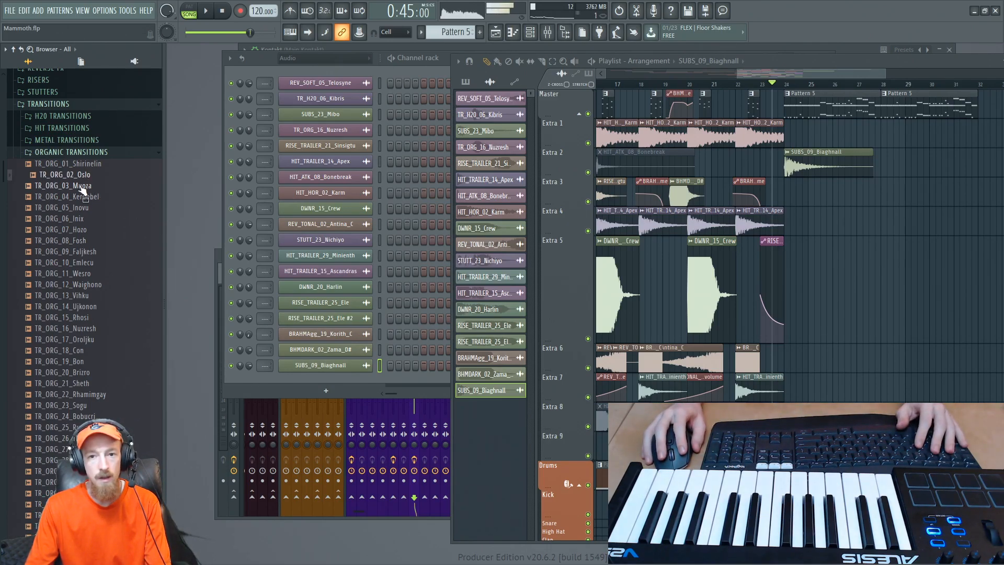
left_click(82, 198)
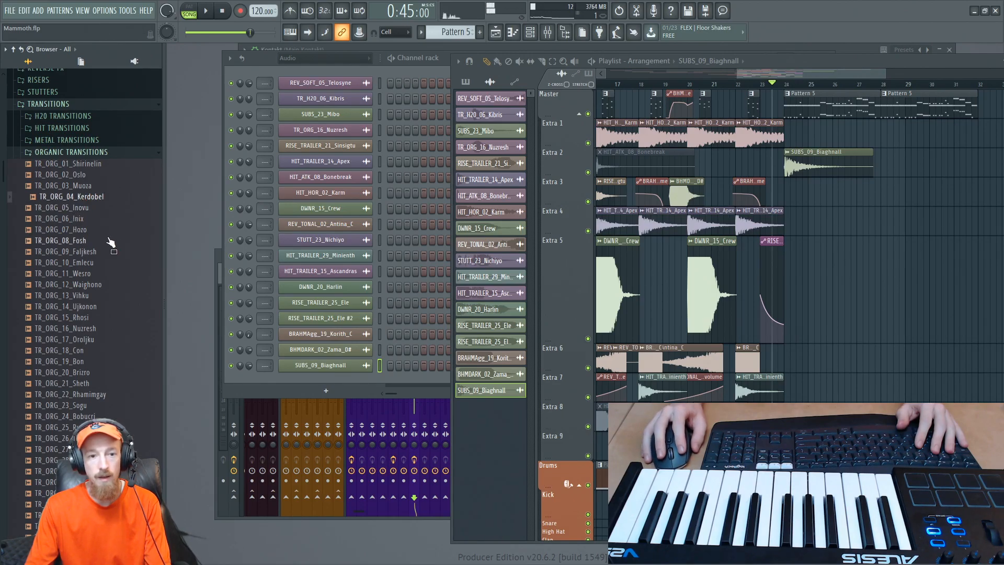
scroll(104, 311, "down", 4)
left_click(78, 384)
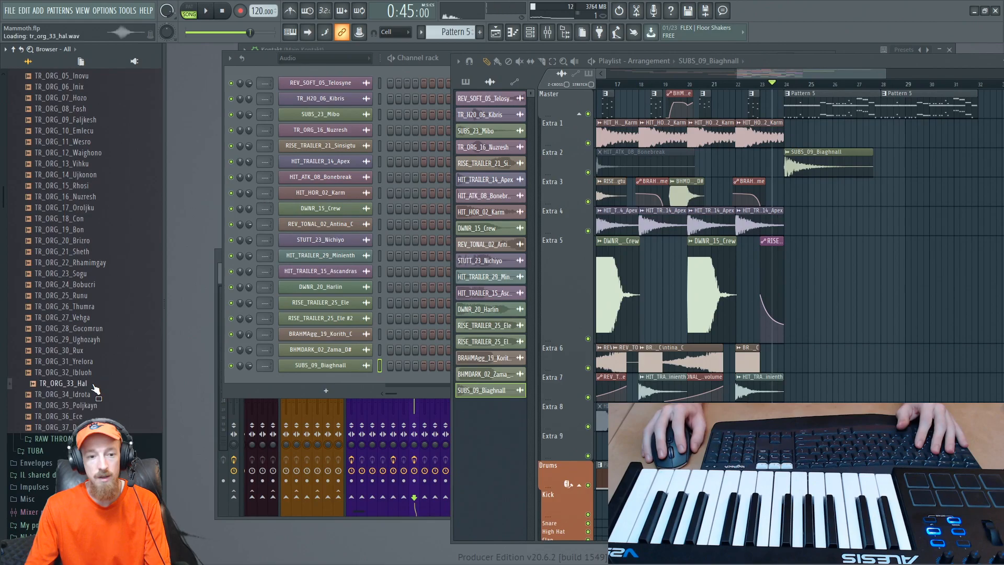
left_click(84, 397)
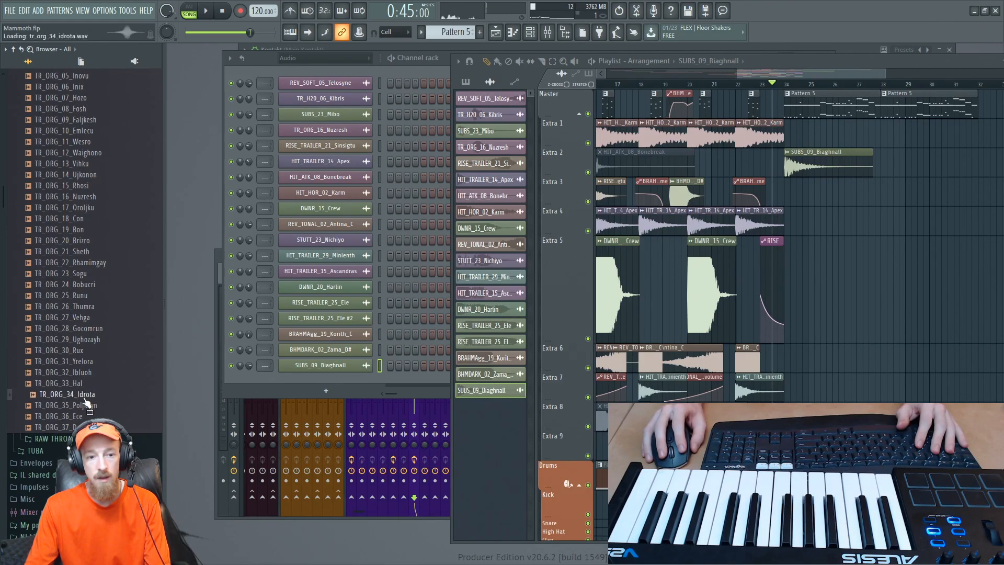
left_click(83, 406)
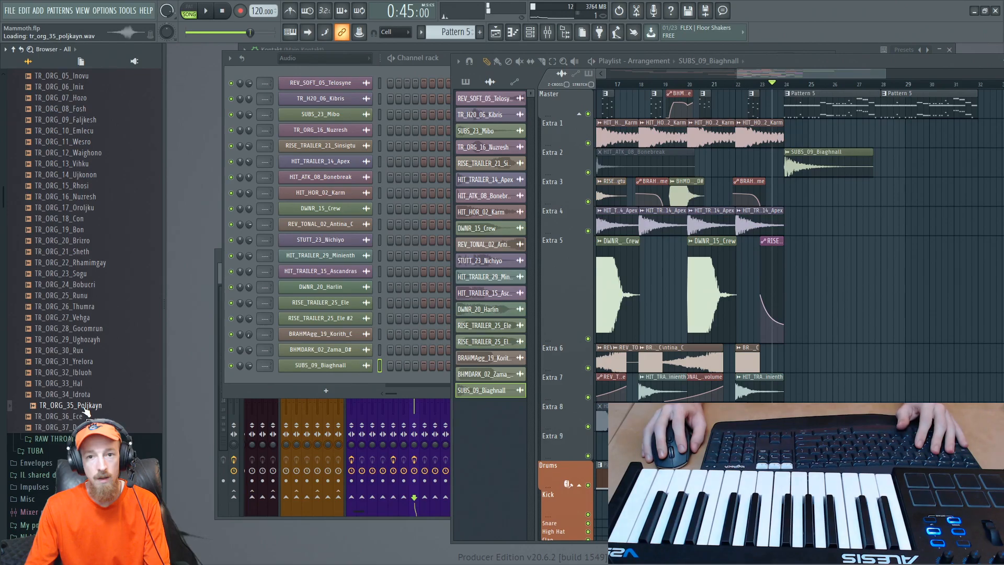
scroll(88, 314, "up", 10)
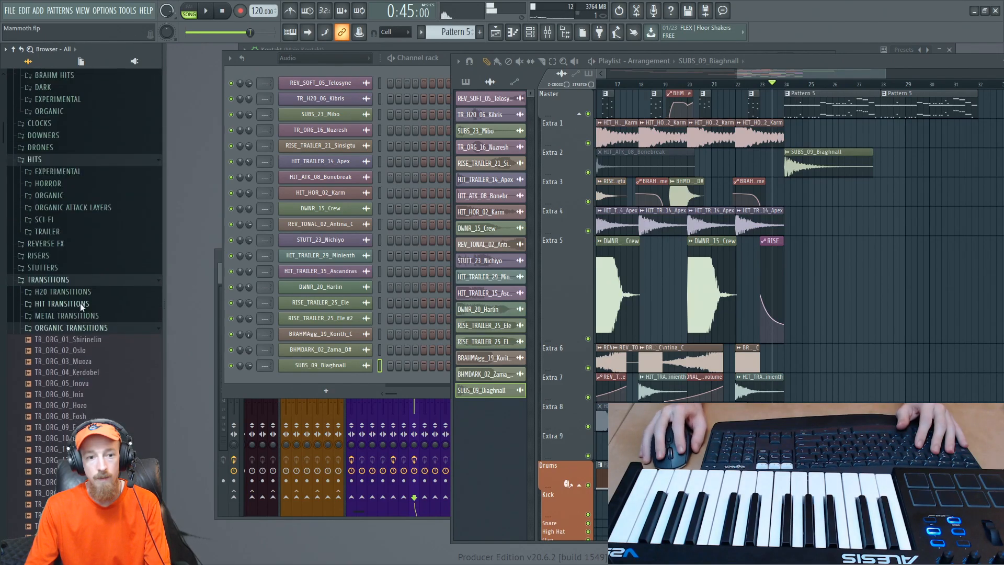
left_click(88, 351)
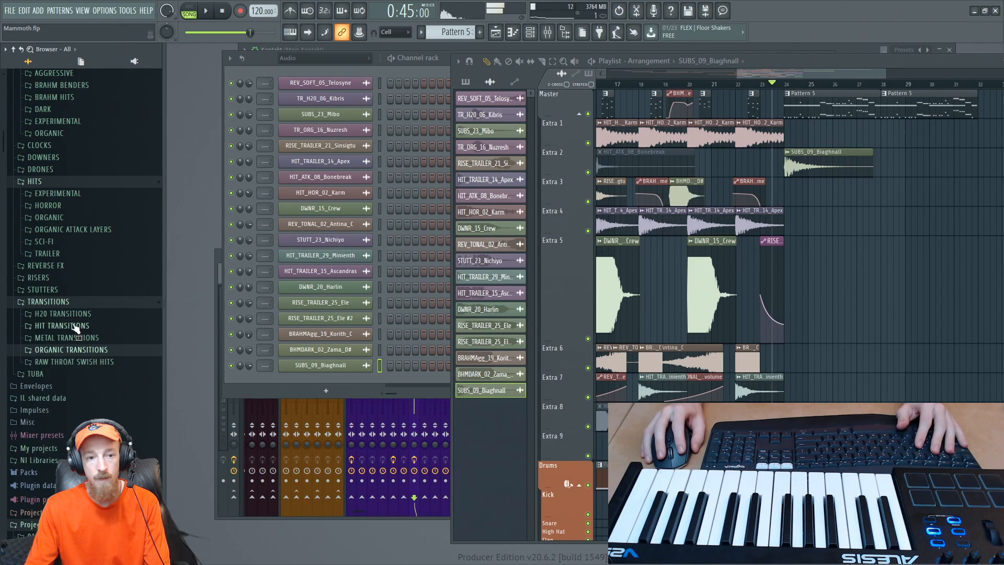
- Audition the HIT TRANSITIONS samples and place TR_HIT_29_Cahrnila on the Extra 3 track so it swells into bar 24
left_click(76, 325)
left_click(79, 373)
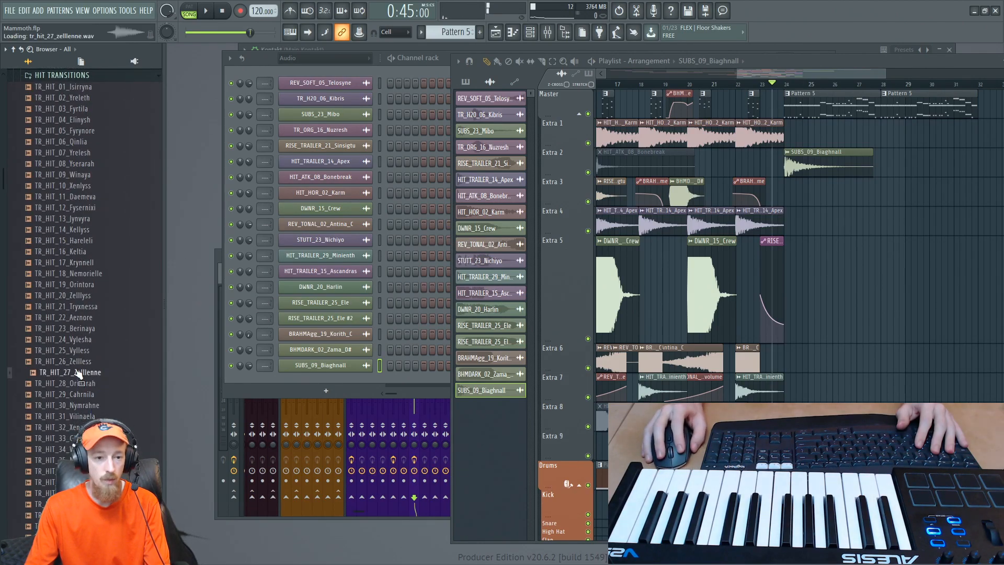
left_click(83, 394)
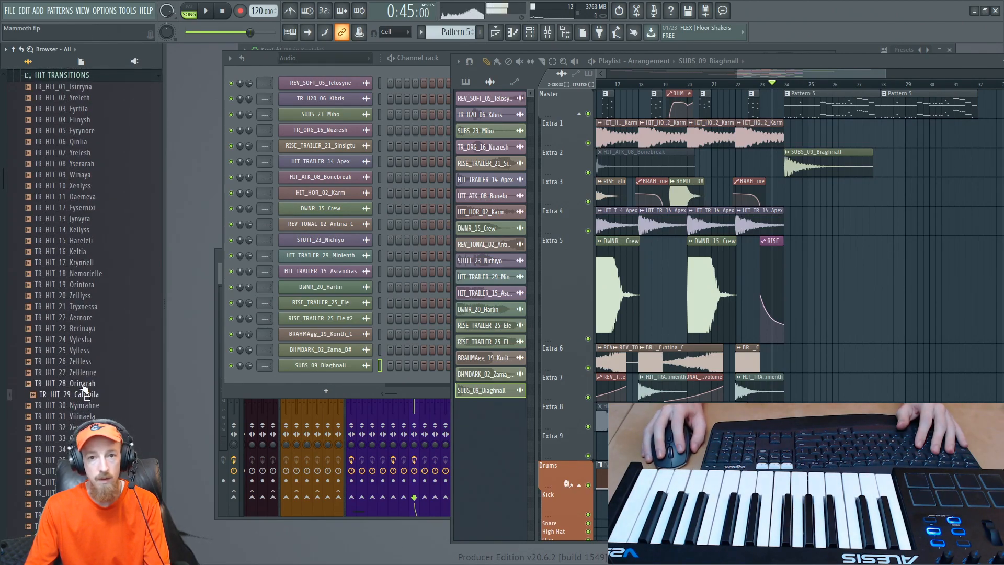
left_click_drag(79, 398, 799, 209)
scroll(798, 211, "up", 5)
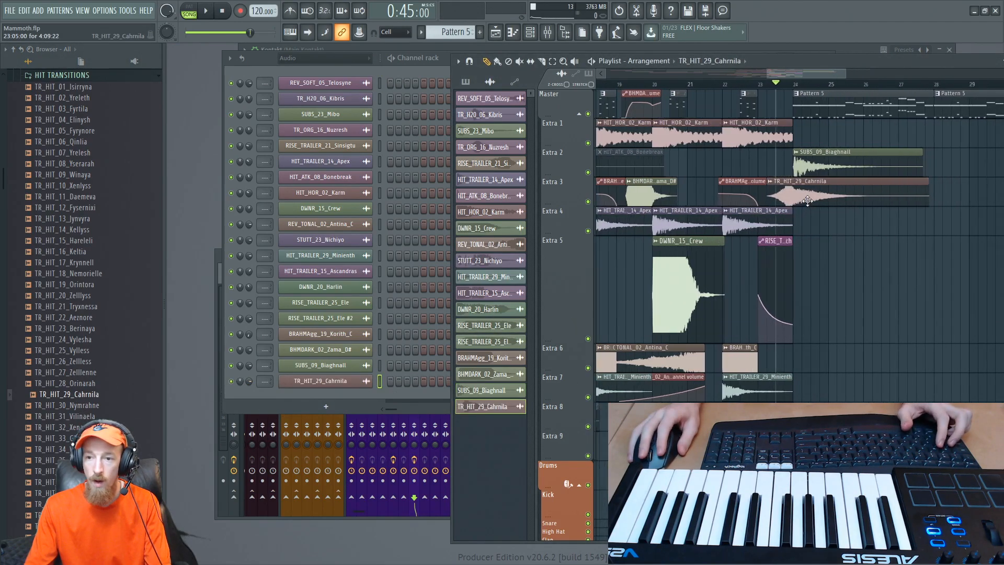
mouse_move(790, 200)
left_mouse_down()
mouse_move(803, 199)
mouse_move(796, 204)
left_mouse_up()
- Lower the channel volume of TR_HIT_29_Cahrnila and play the transition into bar 24 to check its level
double_click(789, 196)
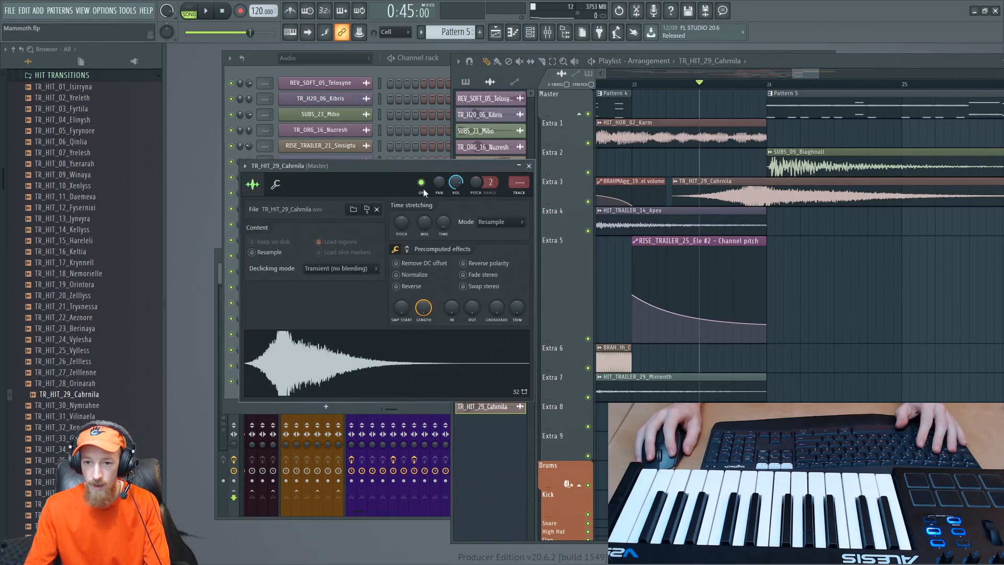
key("space")
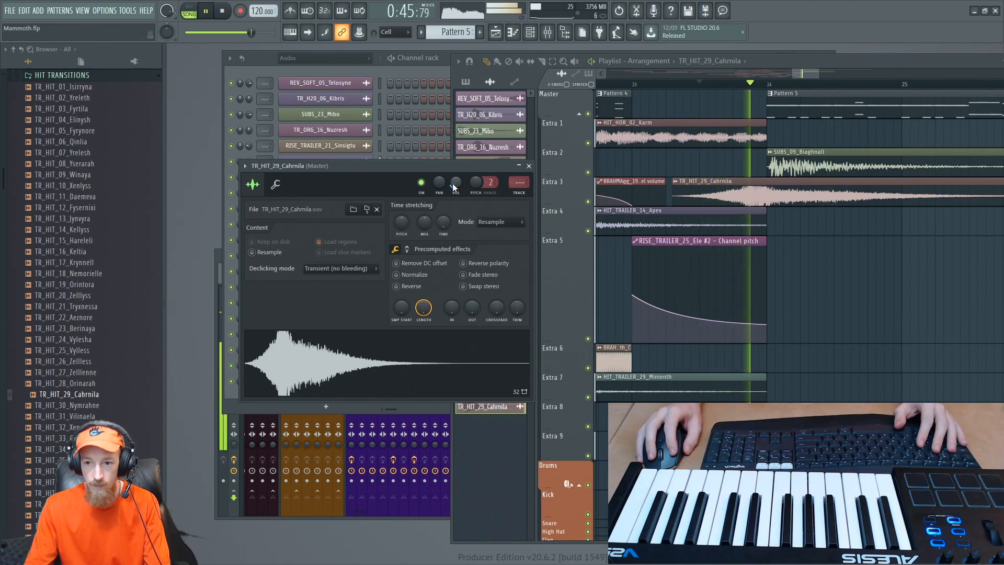
key("space")
scroll(771, 209, "up", 1)
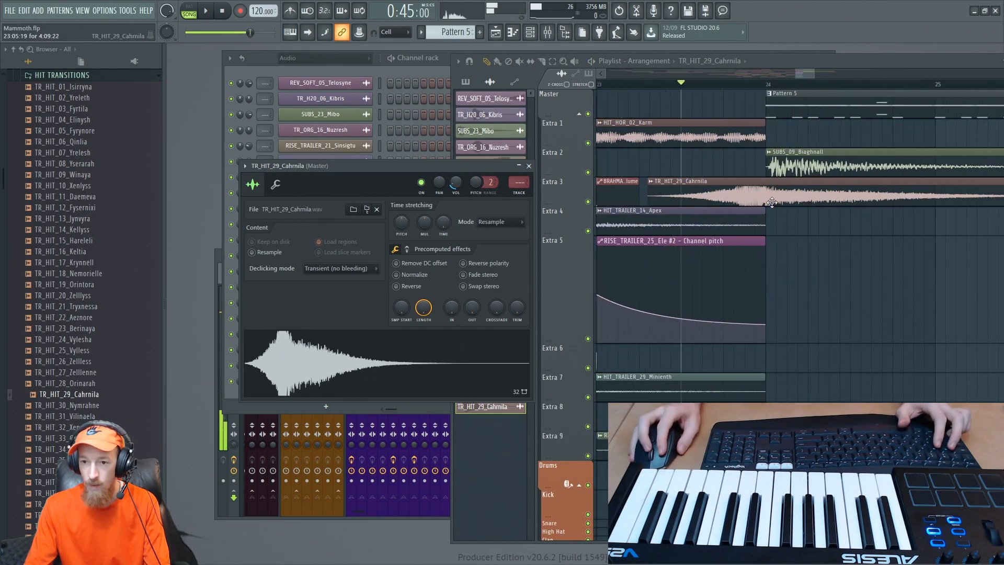
- Nudge the TR_HIT_29_Cahrnila clip on Extra 3 slightly later so its swell peaks at bar 24, checking it with playback
scroll(771, 208, "down", 5)
middle_click(767, 209)
scroll(738, 204, "up", 2)
scroll(738, 203, "up", 2)
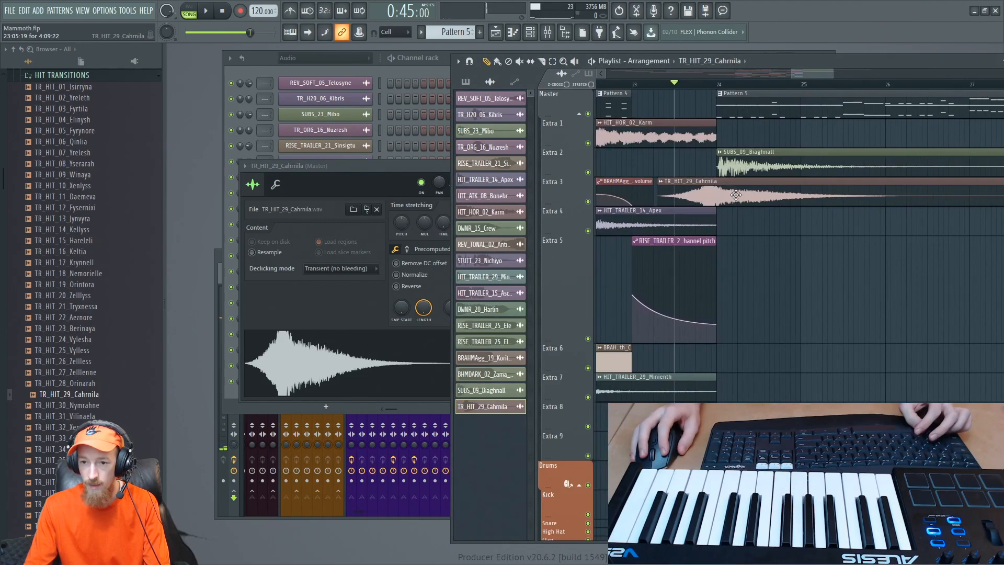
key("space")
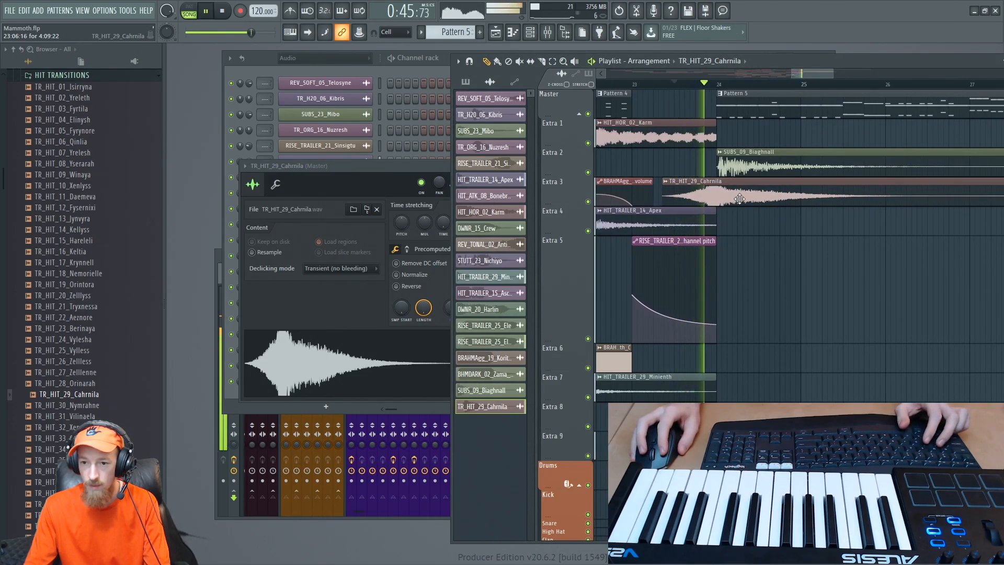
key("space")
scroll(724, 200, "up", 2)
left_click_drag(725, 201, 728, 211)
scroll(728, 211, "up", 2)
key("space")
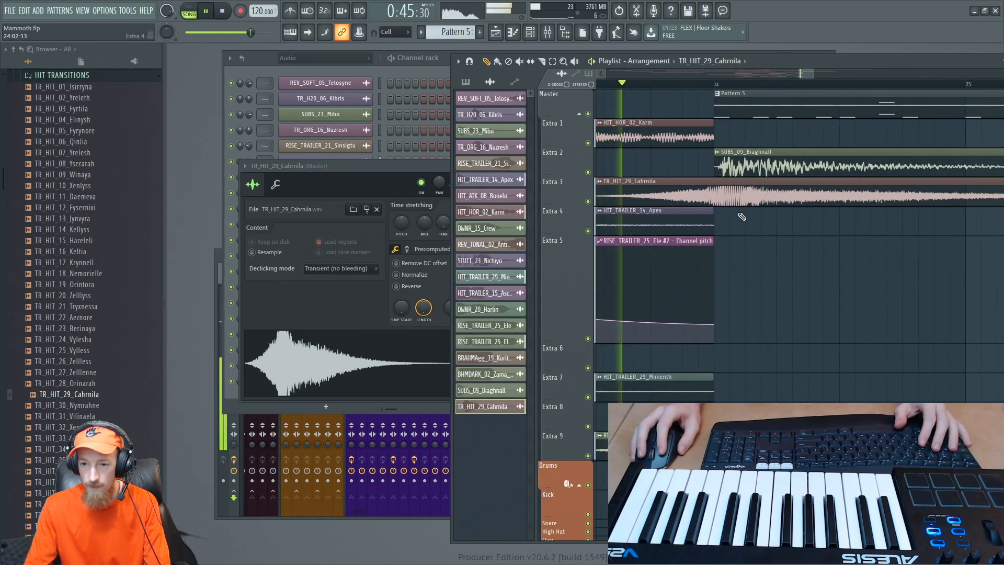
- Listen through the transition, close the TR_HIT_29_Cahrnila channel settings, and replay the section from bar 24
scroll(742, 216, "down", 4)
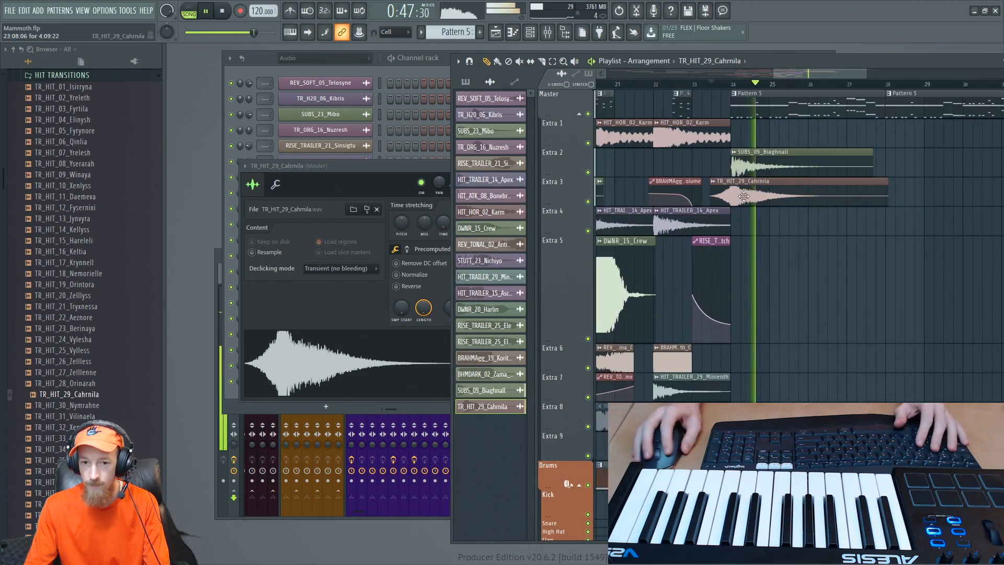
left_click(403, 168)
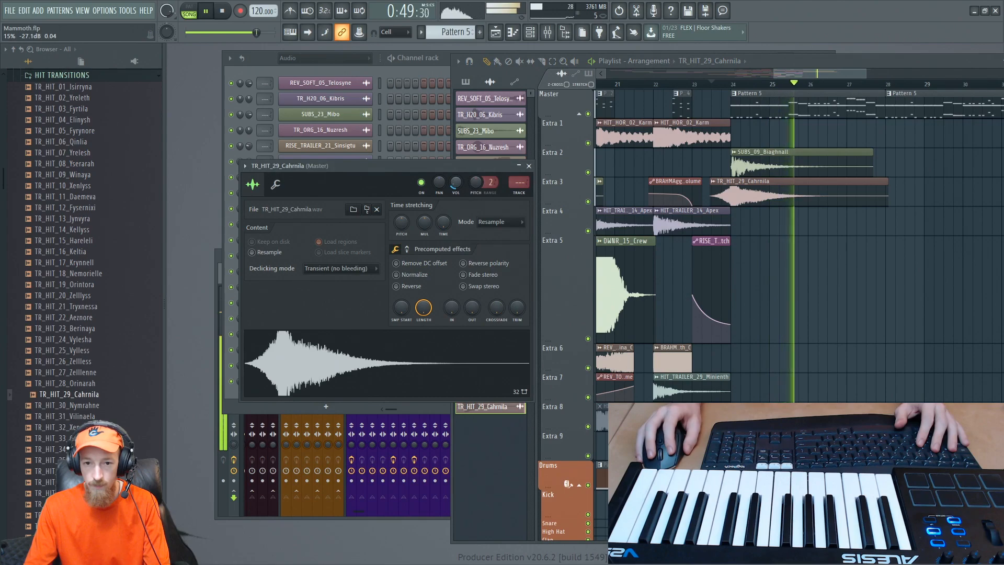
left_click(529, 166)
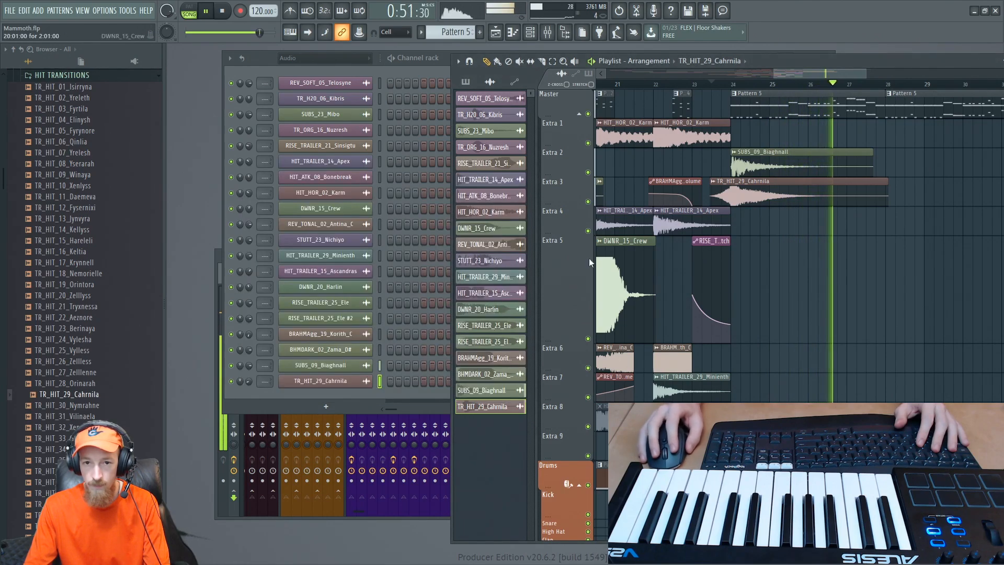
scroll(802, 188, "down", 4)
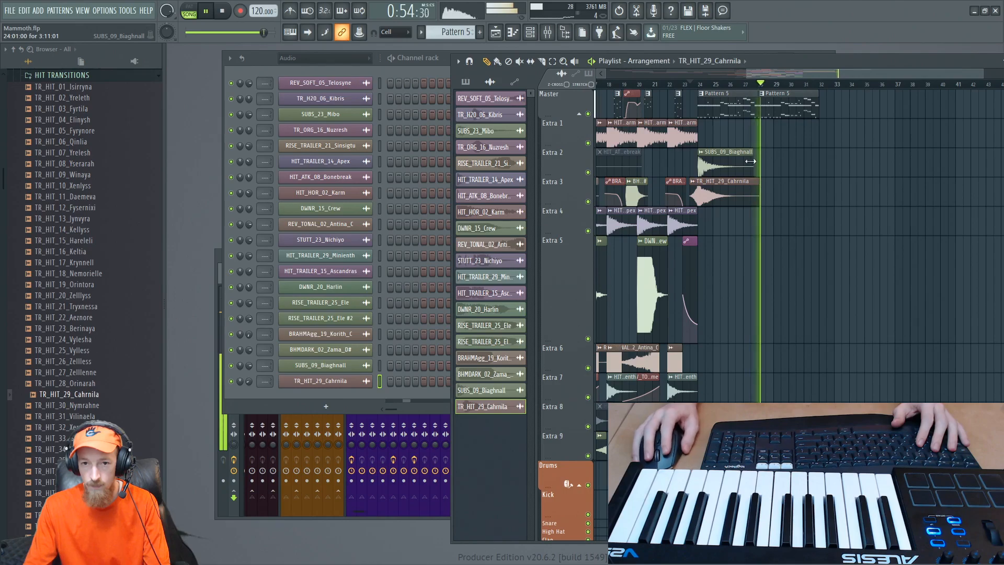
left_click(702, 85)
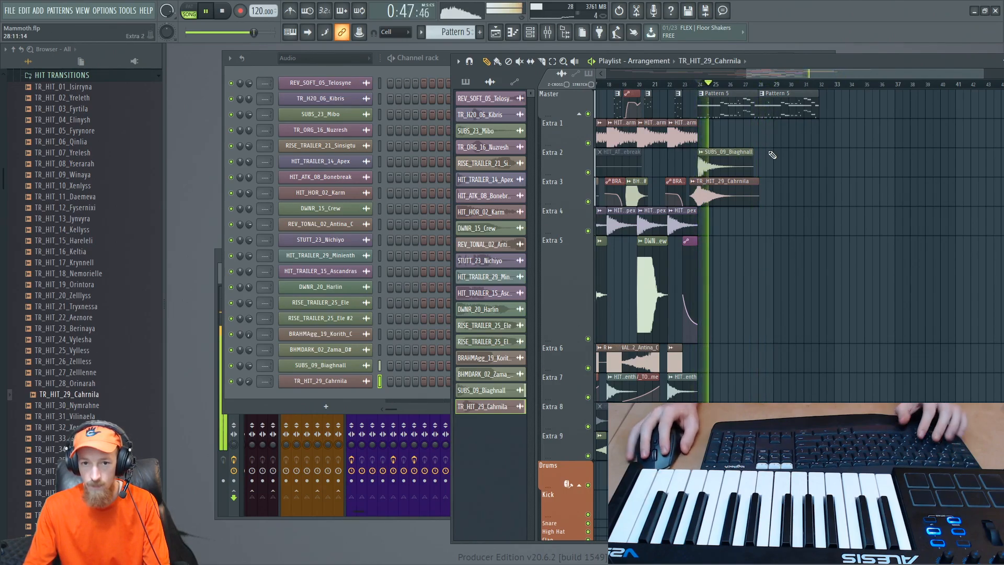
scroll(773, 154, "down", 2)
- Stop playback, show all channels in the channel rack with Kontakt 1 #8 expanded, and collapse the HIT TRANSITIONS sample folder
left_click(256, 57)
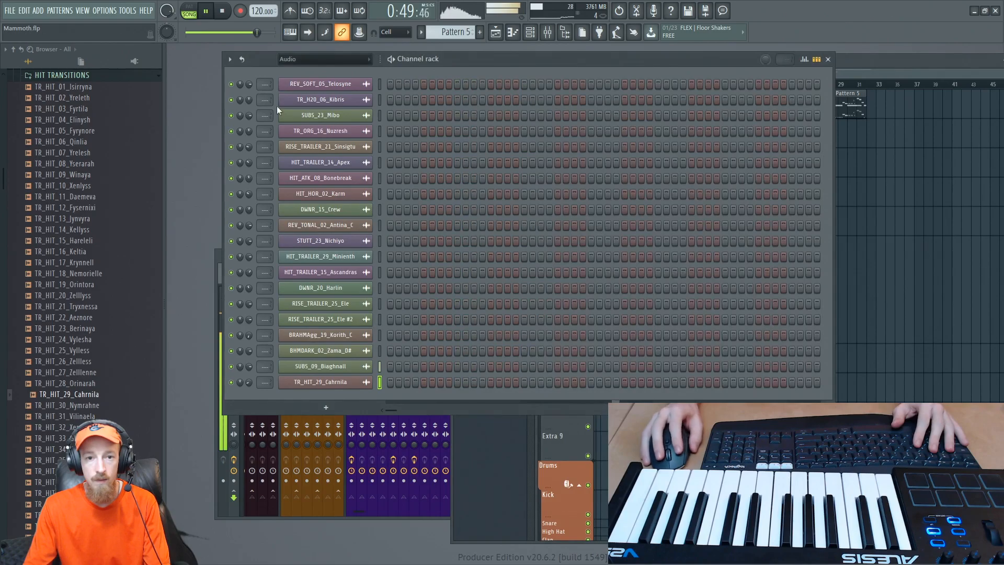
key("space")
left_click(340, 60)
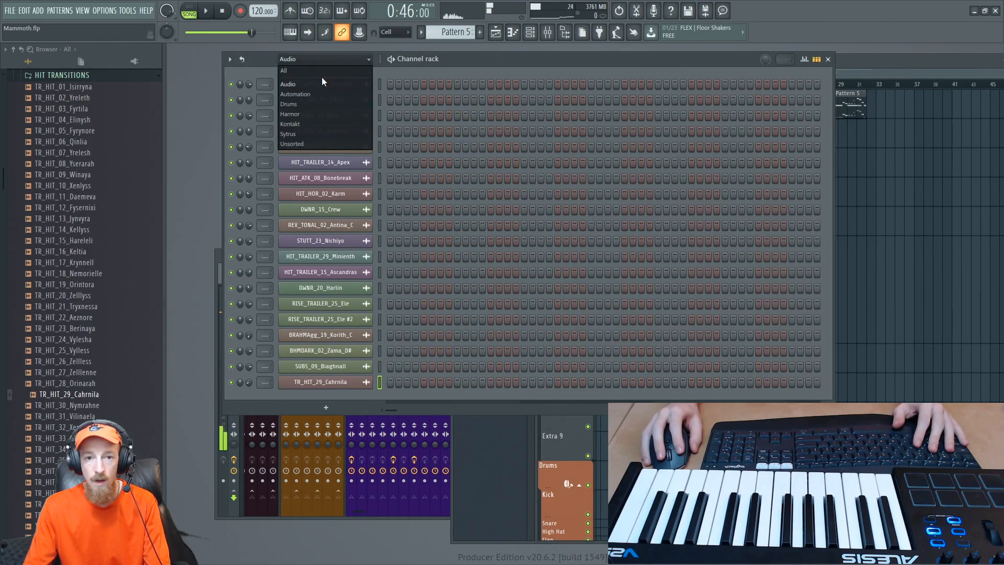
left_click(320, 70)
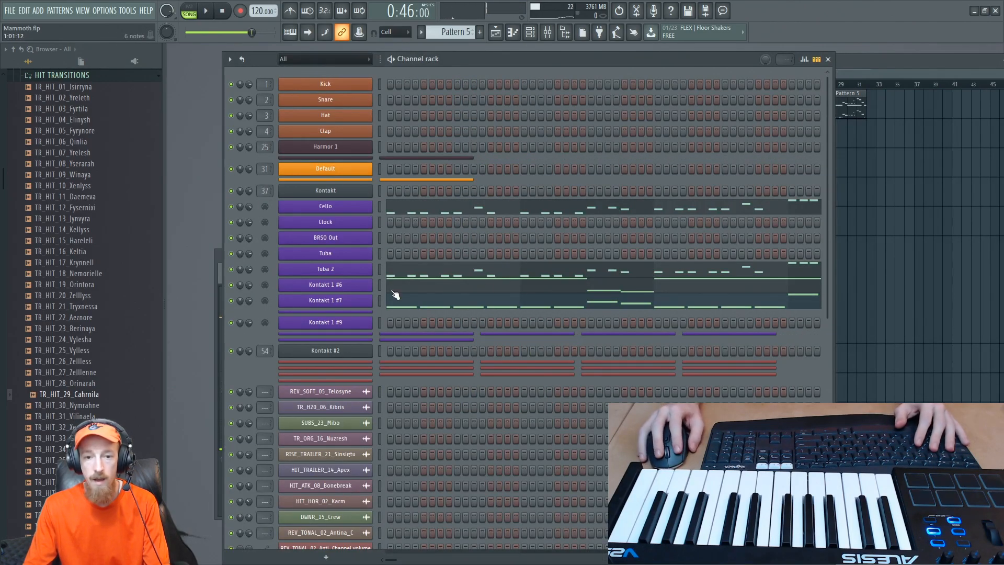
scroll(101, 224, "up", 7)
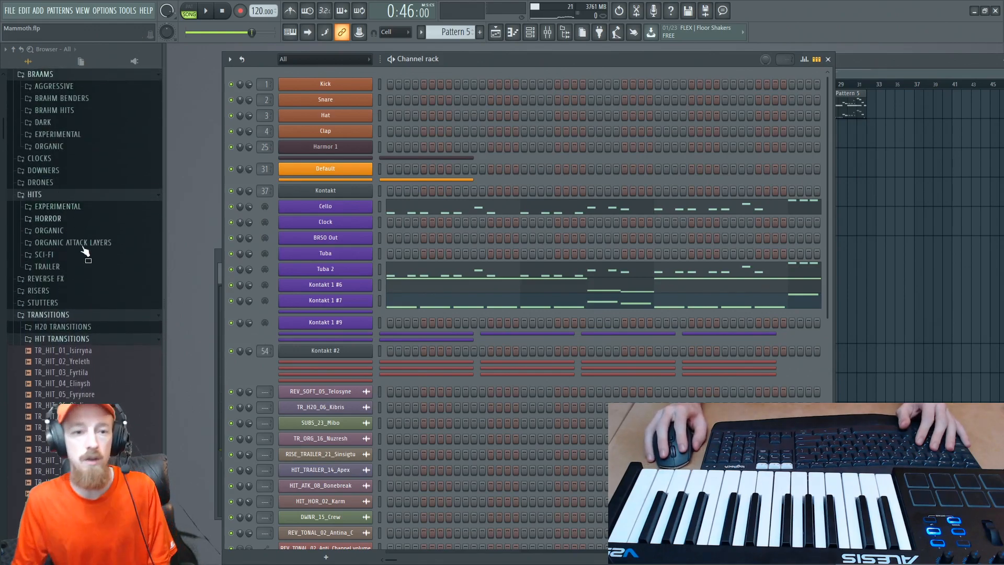
left_click(134, 337)
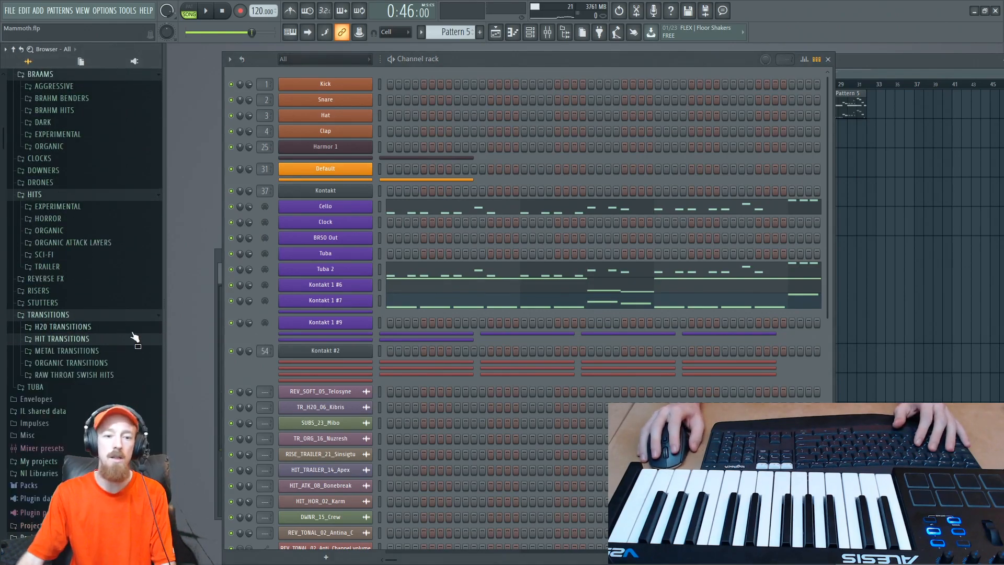
left_click(356, 312)
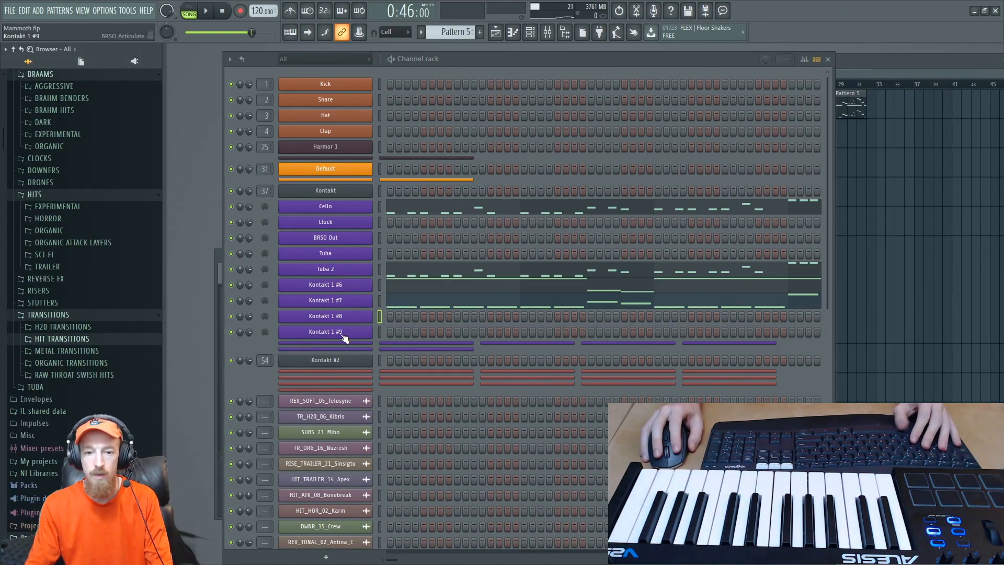
- Open the main Kontakt instance and browse its files to Red Room's Cue Builders Cinematic Rhythms (24-bit) library
left_click(334, 192)
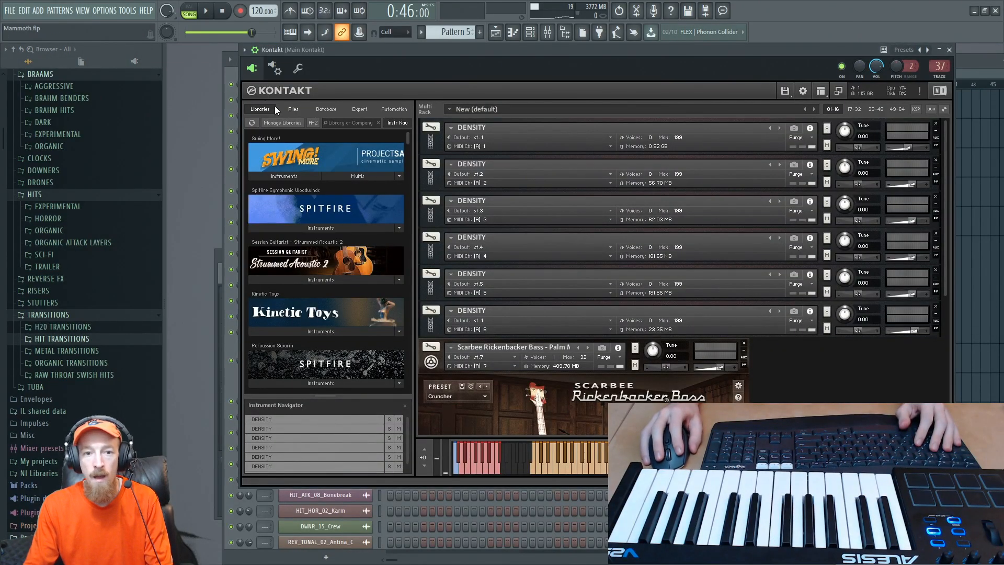
left_click(293, 110)
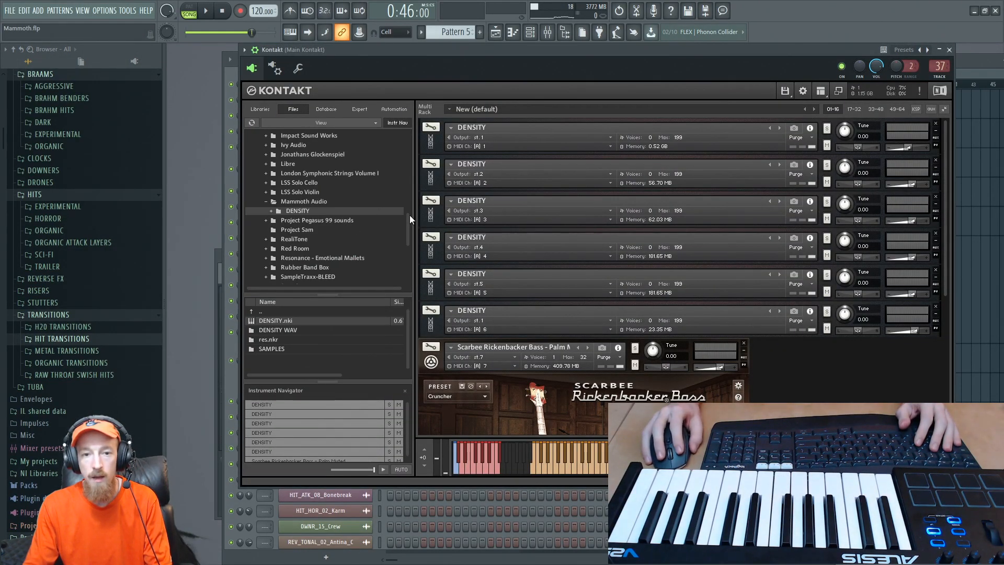
mouse_move(410, 226)
left_mouse_down()
mouse_move(407, 196)
mouse_move(403, 234)
left_mouse_up()
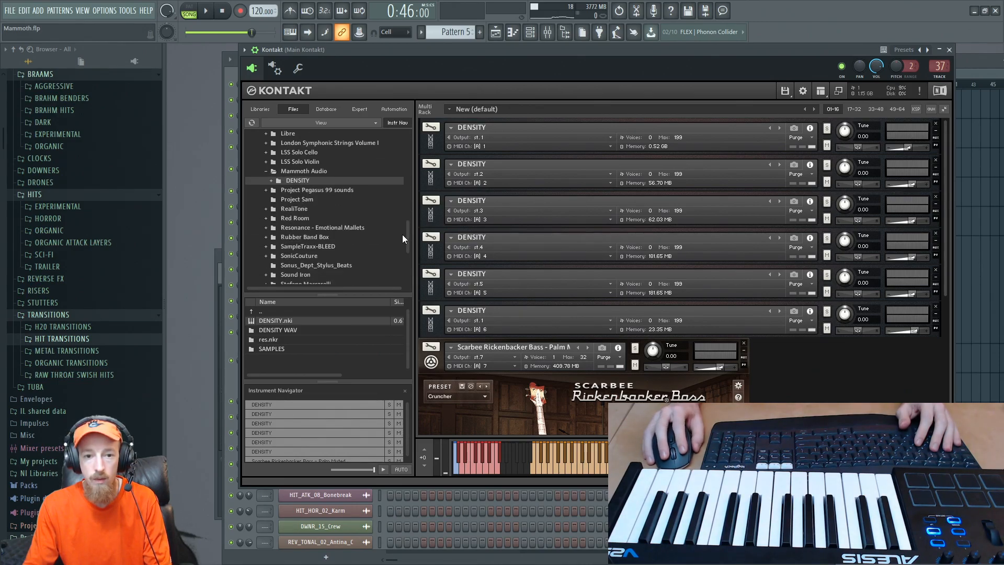
left_click(290, 219)
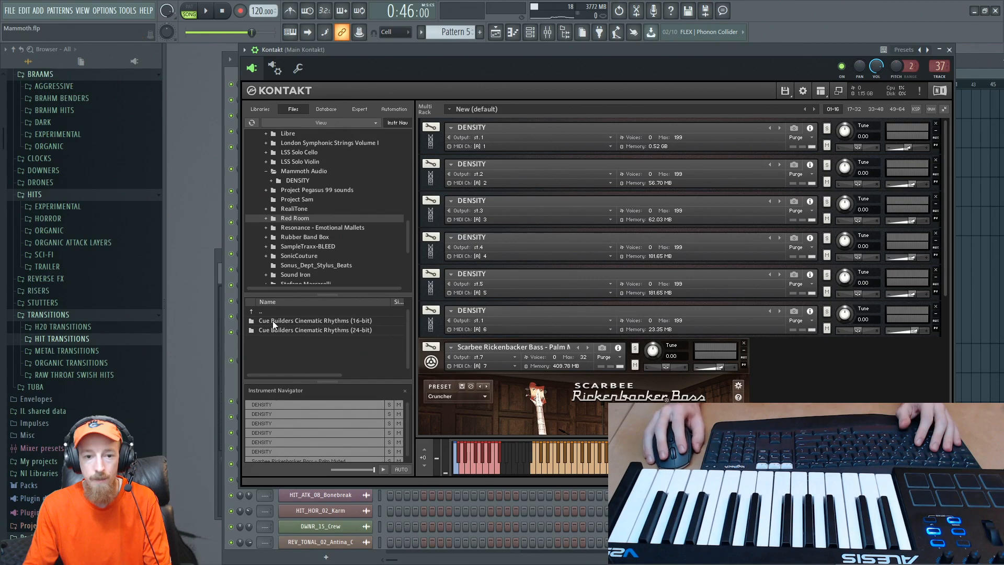
double_click(294, 330)
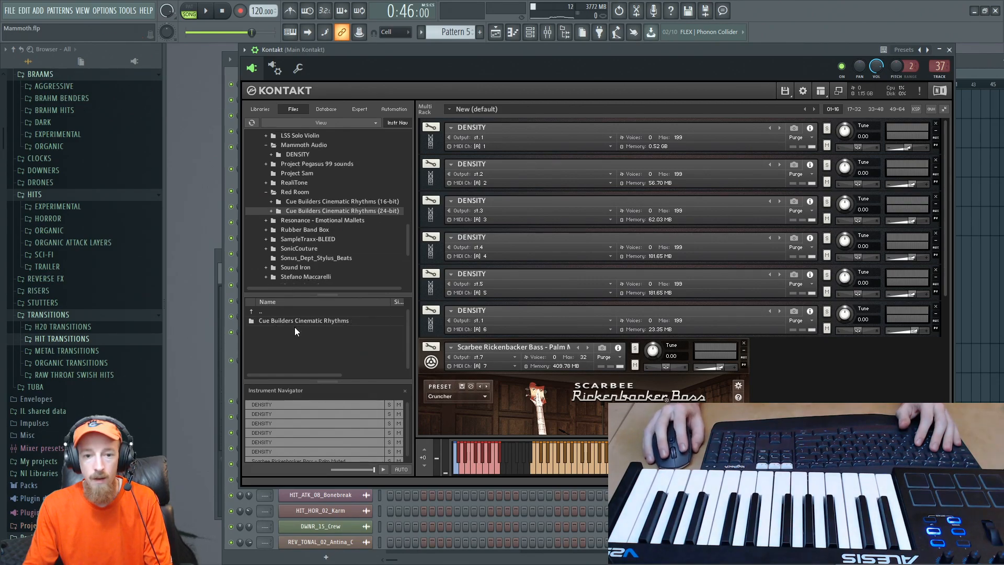
double_click(300, 321)
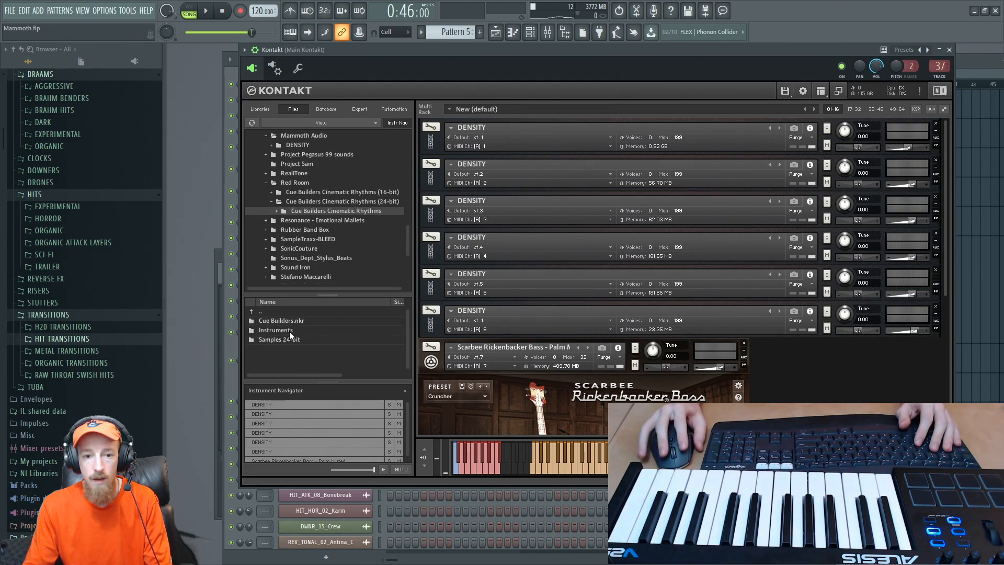
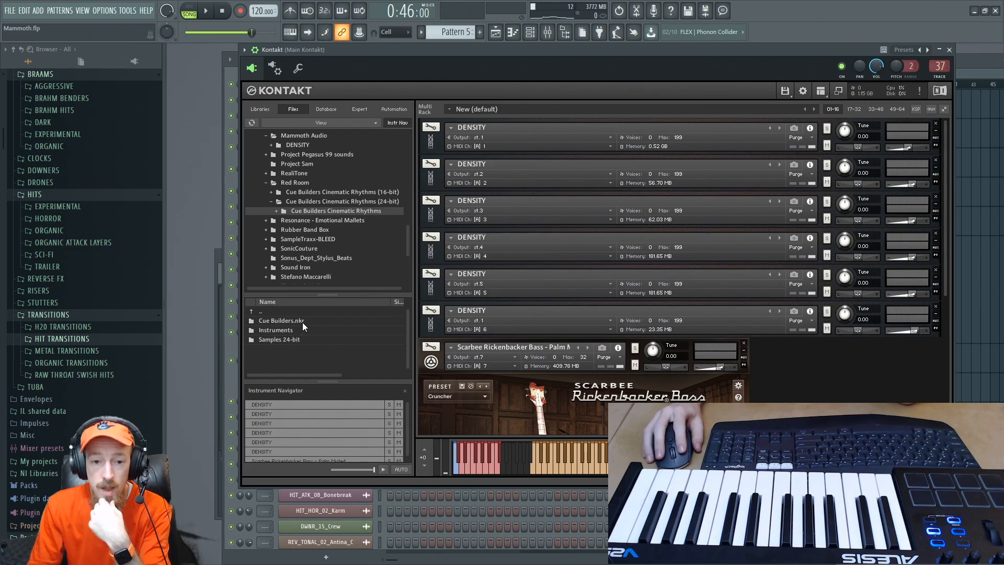
- Load CB Epic Rhythms - 4-4 A from the library's Instruments folder into the Kontakt rack and collapse the Scarbee Rickenbacker Bass
double_click(290, 329)
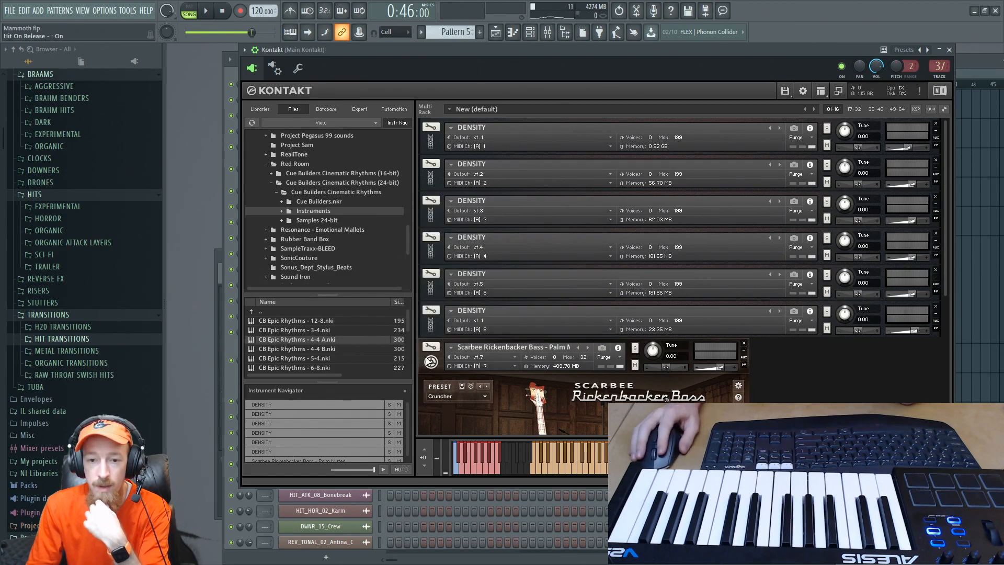
left_click_drag(944, 215, 930, 297)
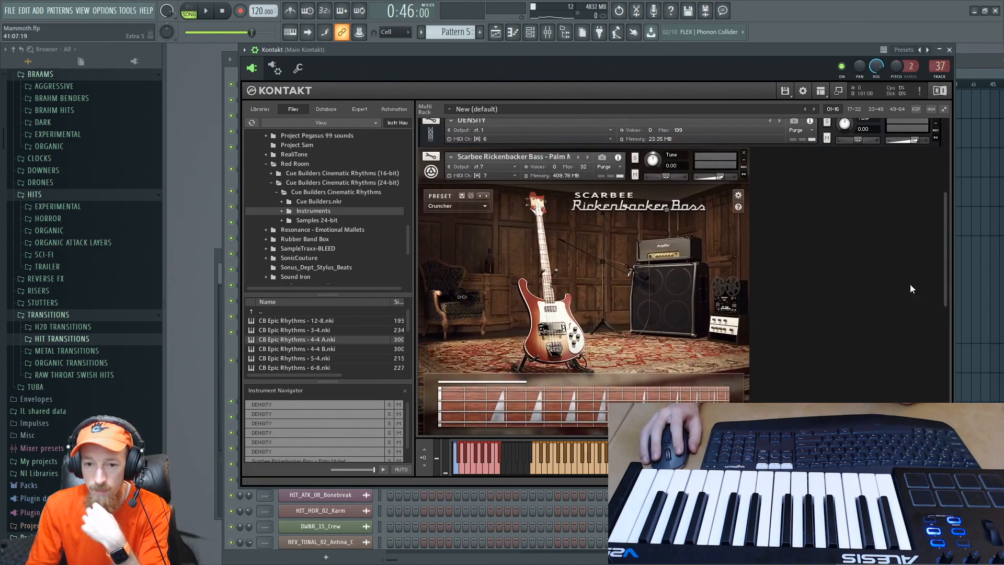
left_click(431, 172)
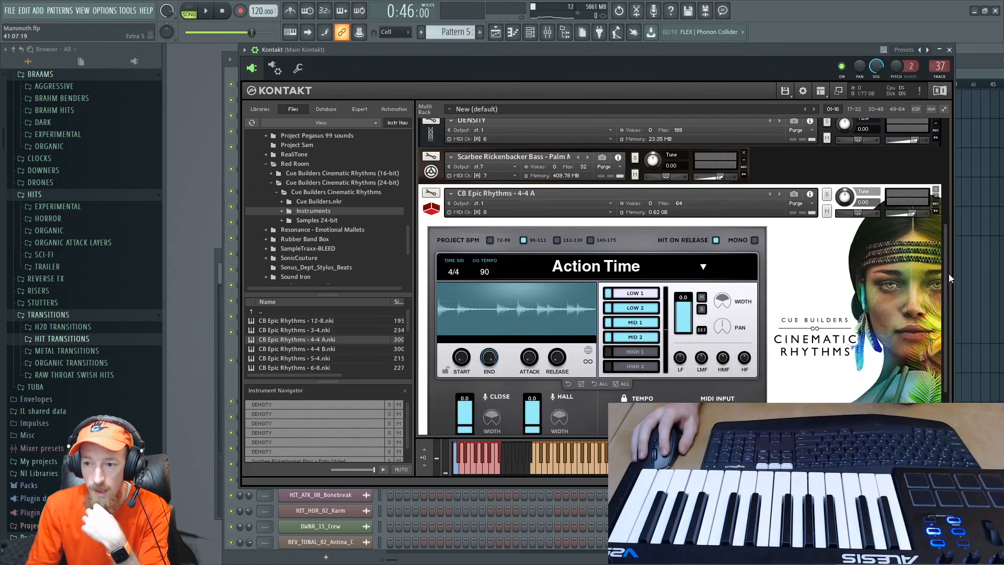
left_click_drag(949, 278, 940, 301)
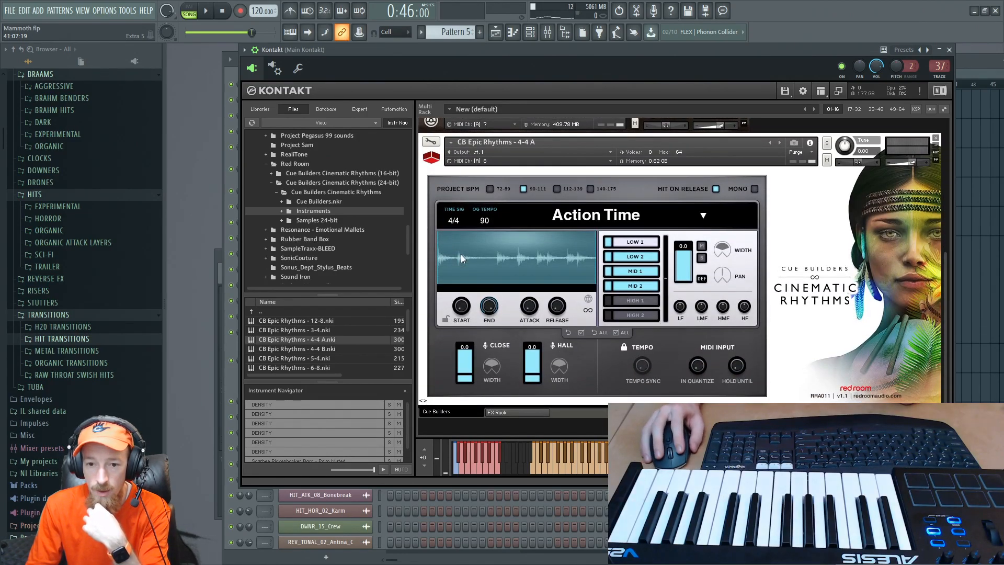
- Rename the Kontakt 1 #8 channel as Drum Loops
key("F6")
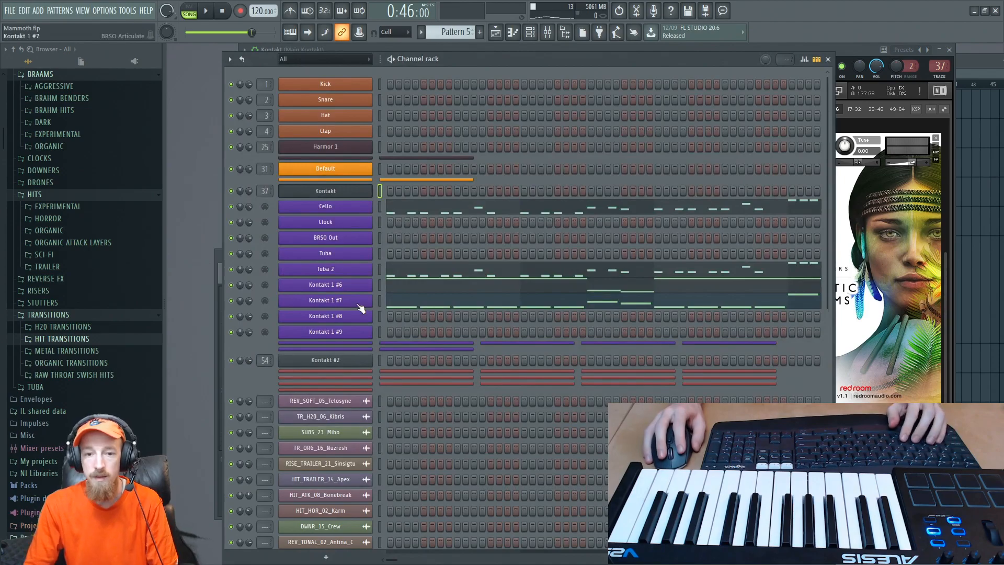
right_click(347, 321)
key("r")
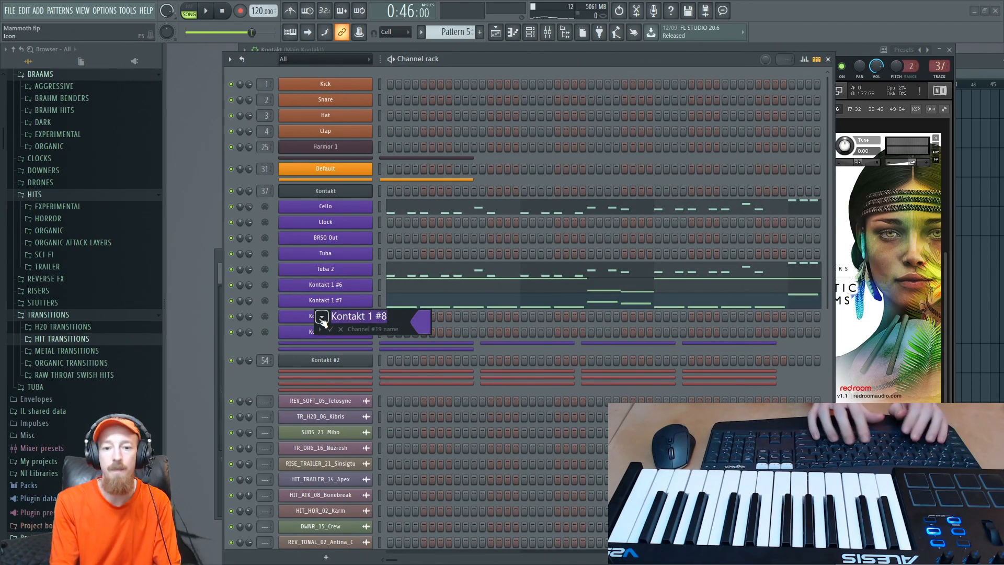
type("Drum L")
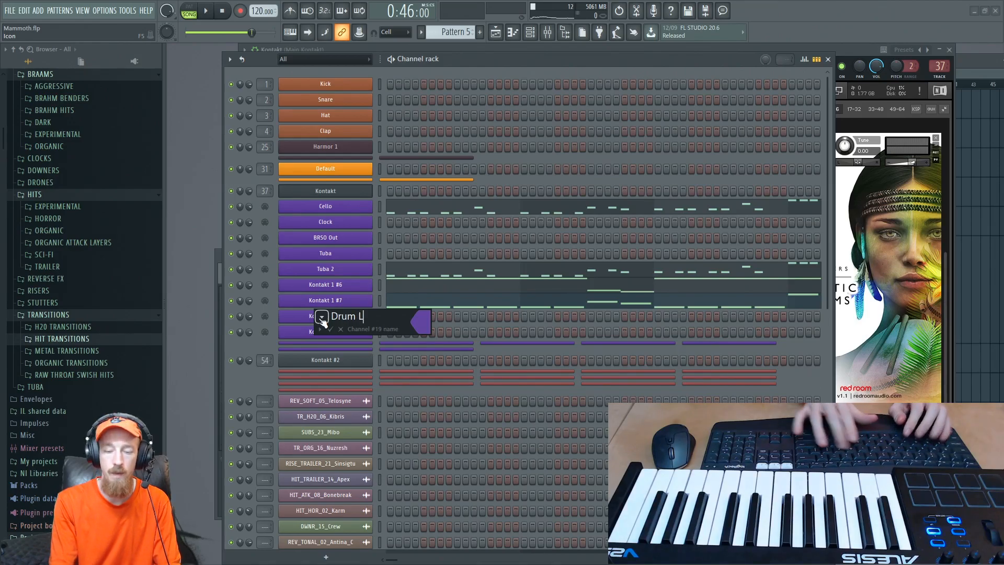
type("oops")
key("Return")
- Open the Drum Loops piano roll in new Pattern 11 and draw a G5 note about one bar long from bar 1
right_click(339, 319)
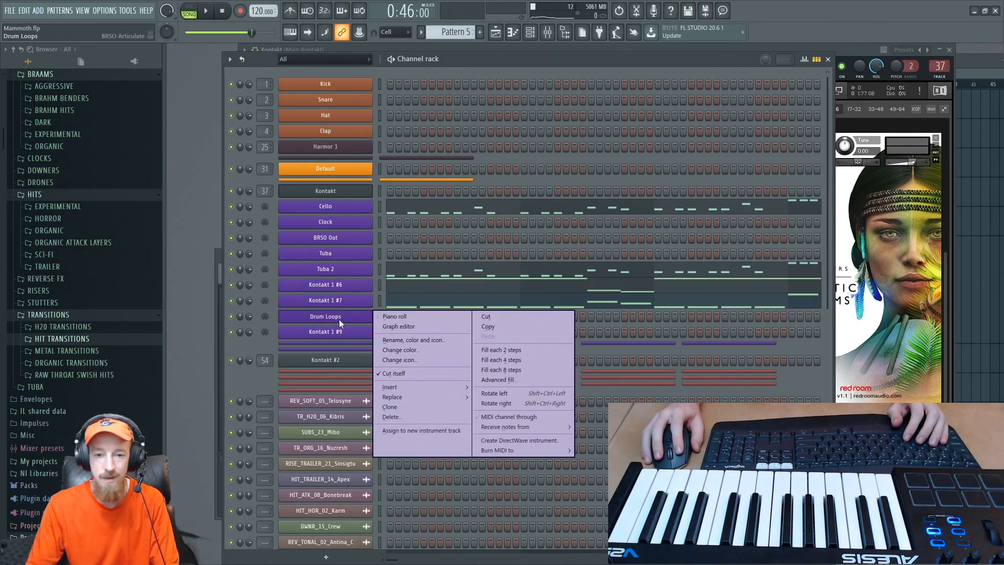
left_click(393, 319)
left_click(480, 32)
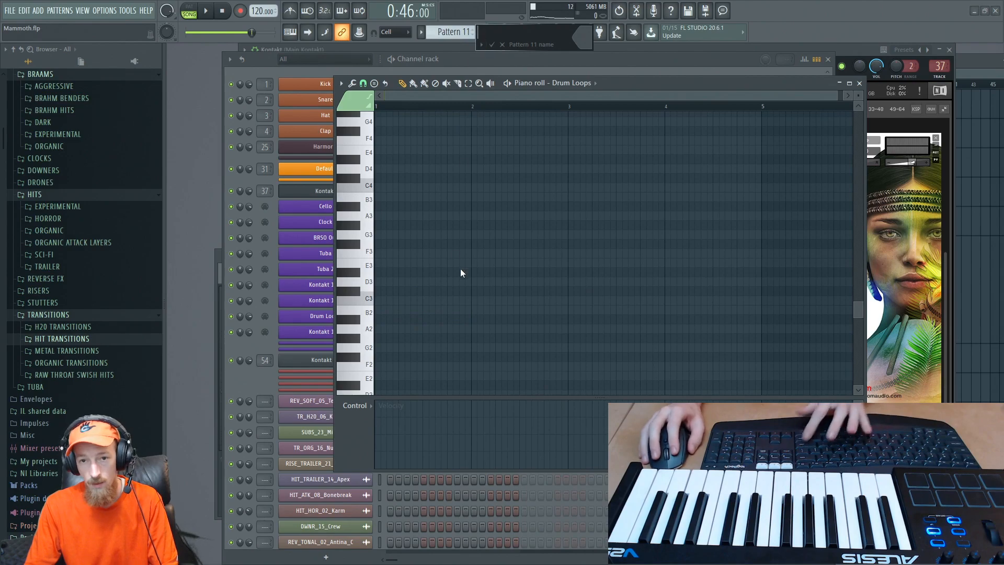
scroll(361, 251, "up", 4)
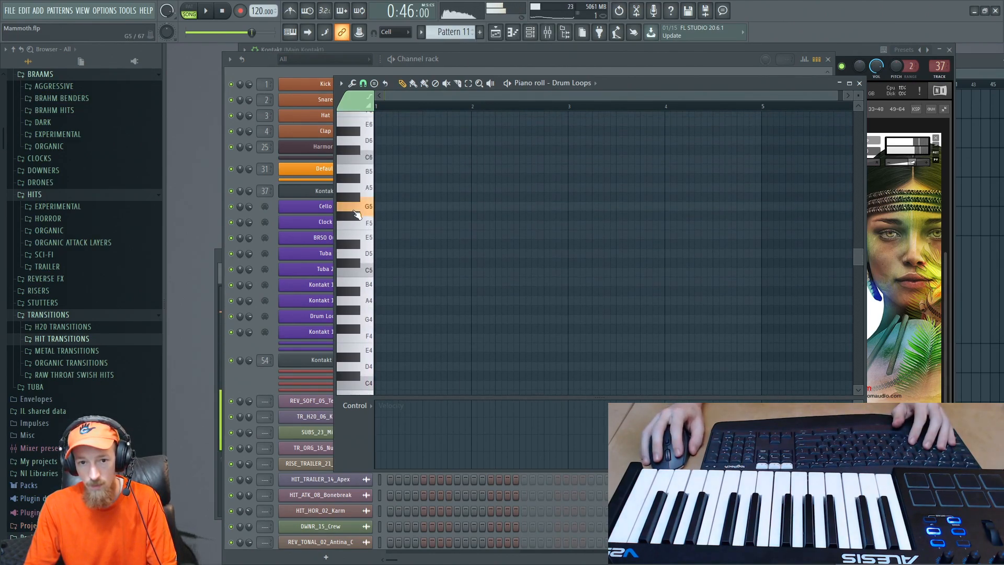
left_click(390, 207)
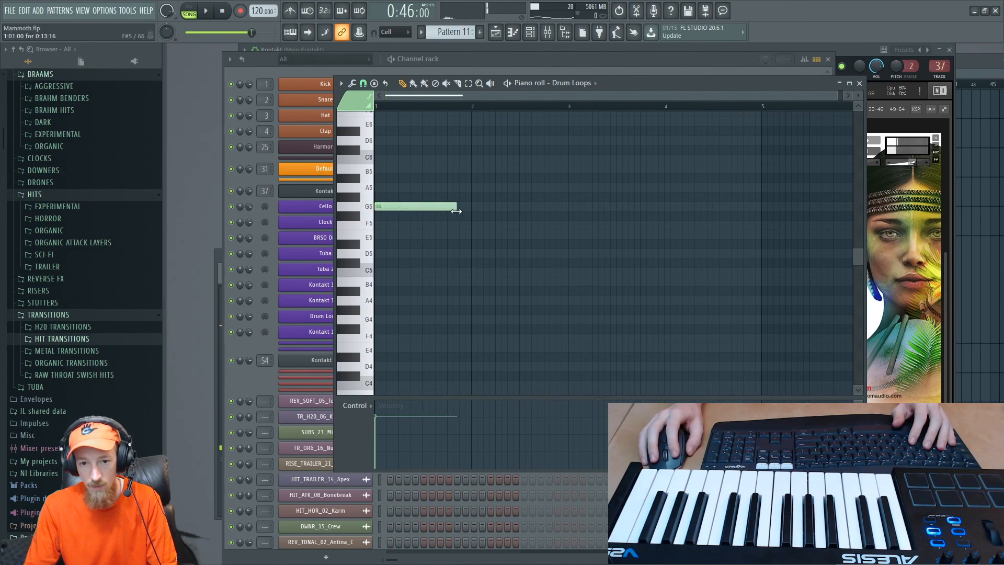
left_click_drag(472, 214, 465, 214)
- Loop Pattern 11 in pattern mode while lengthening the note to about two bars, and move it up to A5
key("space")
scroll(438, 213, "up", 2)
key("space")
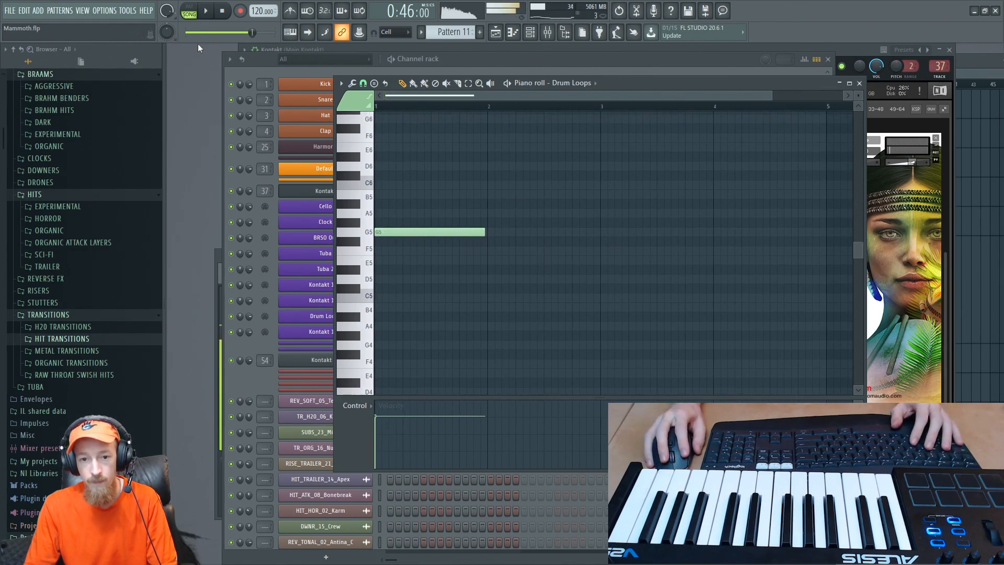
key("space")
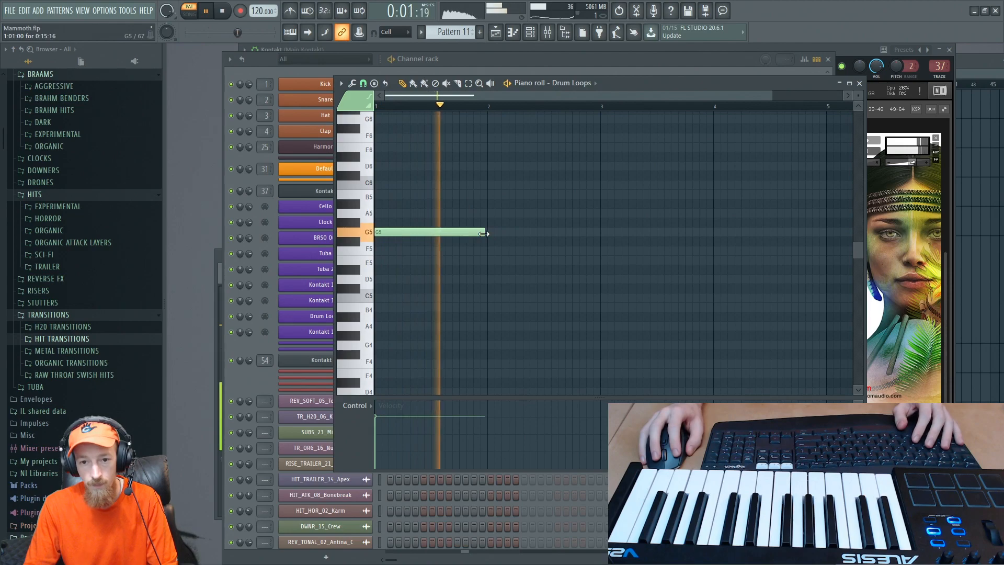
left_click_drag(485, 233, 636, 234)
scroll(601, 244, "up", 3)
scroll(602, 244, "up", 2)
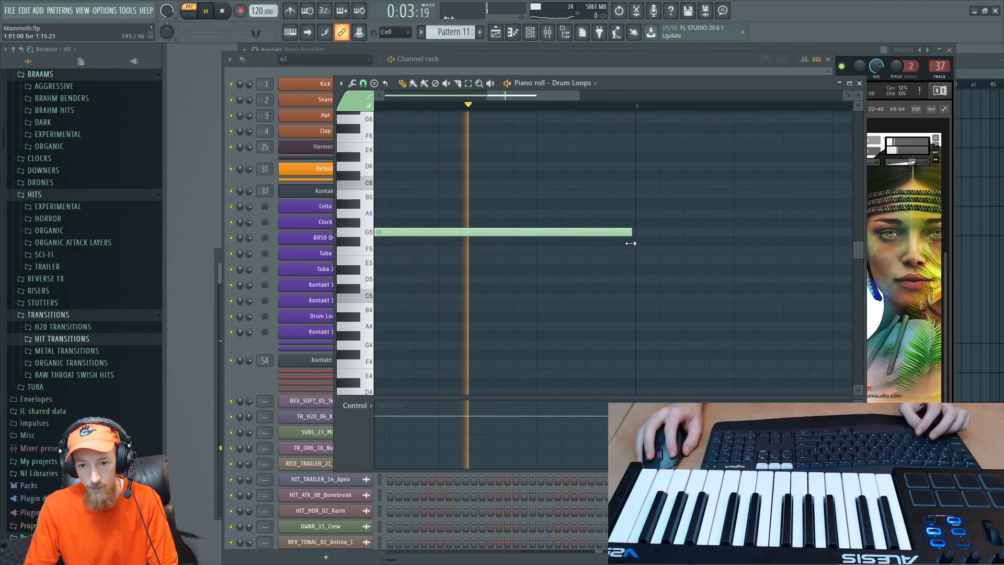
scroll(601, 228, "down", 4)
scroll(483, 207, "up", 1)
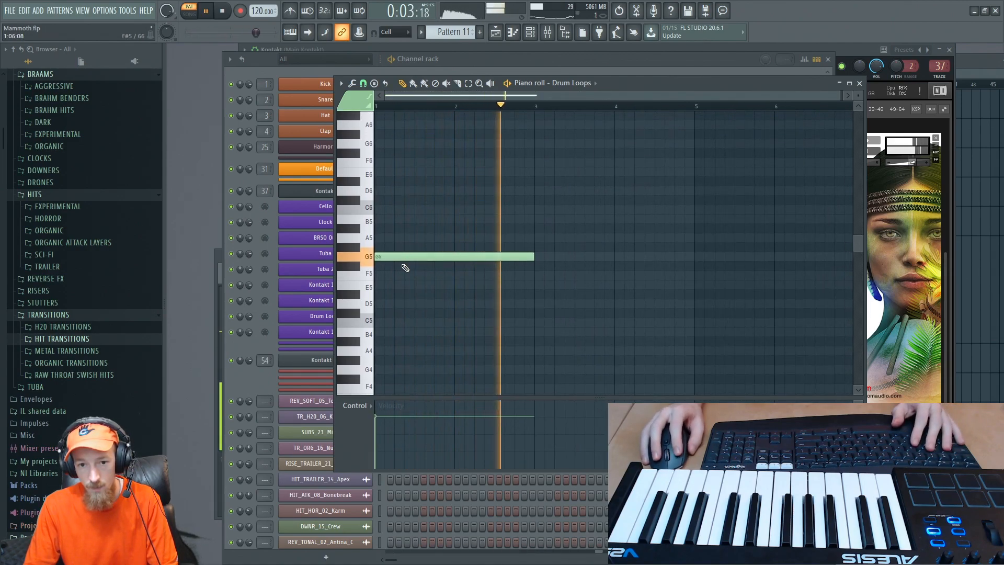
key("space")
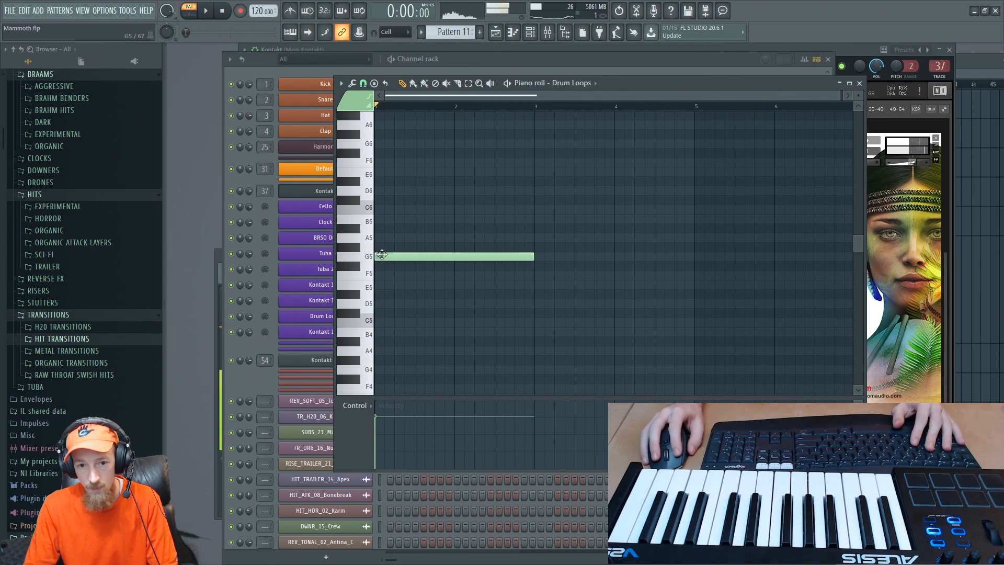
left_click_drag(383, 255, 383, 238)
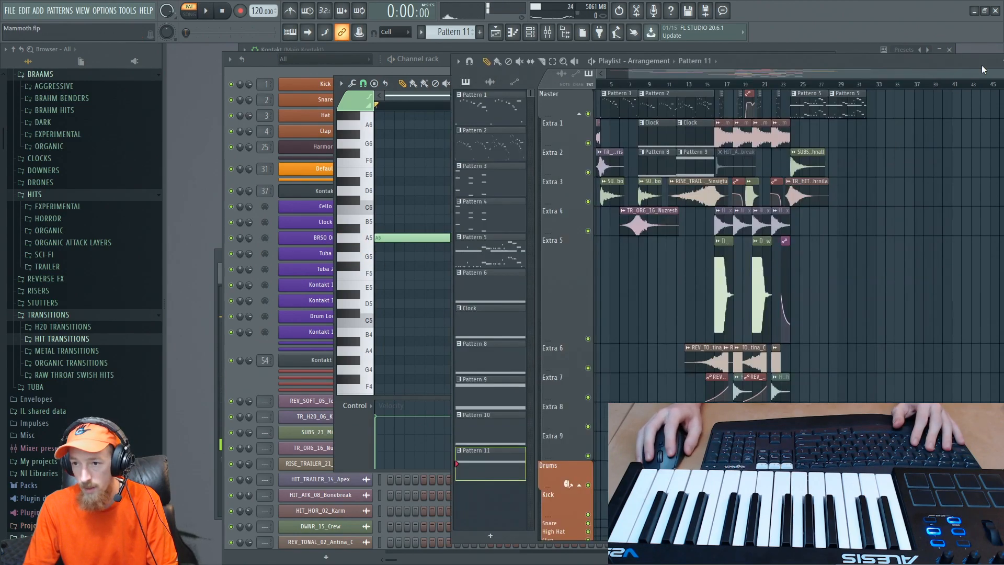
- Place two consecutive Pattern 11 clips on the Extra 5 track in the playlist, filling bars 24 to 28
key("F5")
left_click_drag(792, 202, 761, 214)
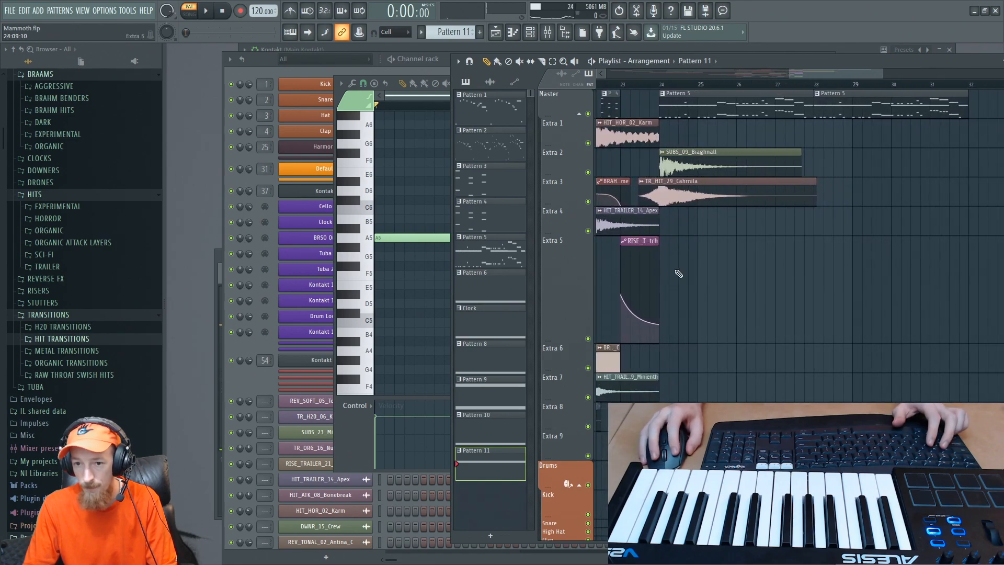
left_click(678, 278)
left_click_drag(690, 276, 813, 298)
scroll(698, 274, "up", 2, "ctrl")
- Play the arrangement from bar 24 in song mode to hear the drum loop in context
left_click(649, 87)
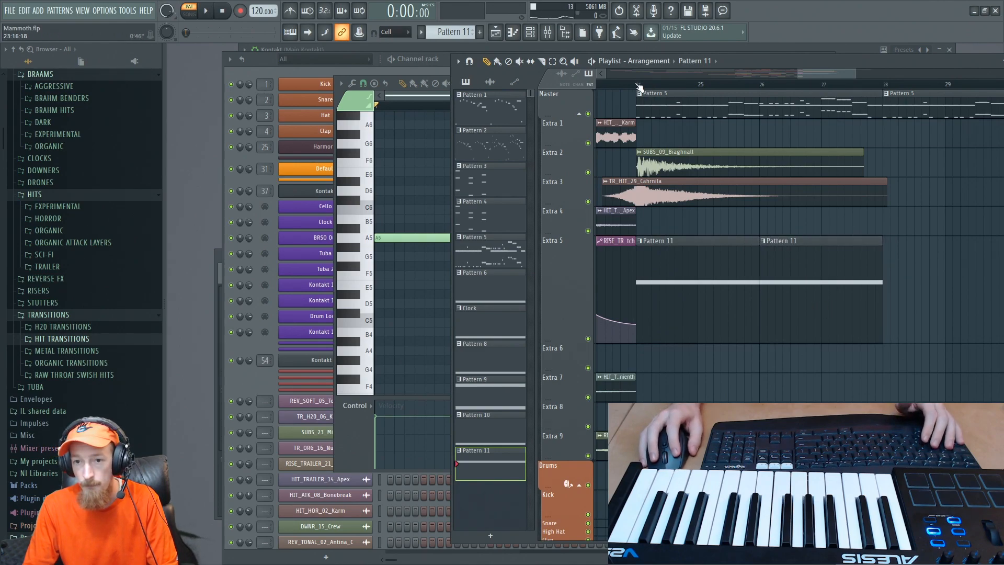
key("space")
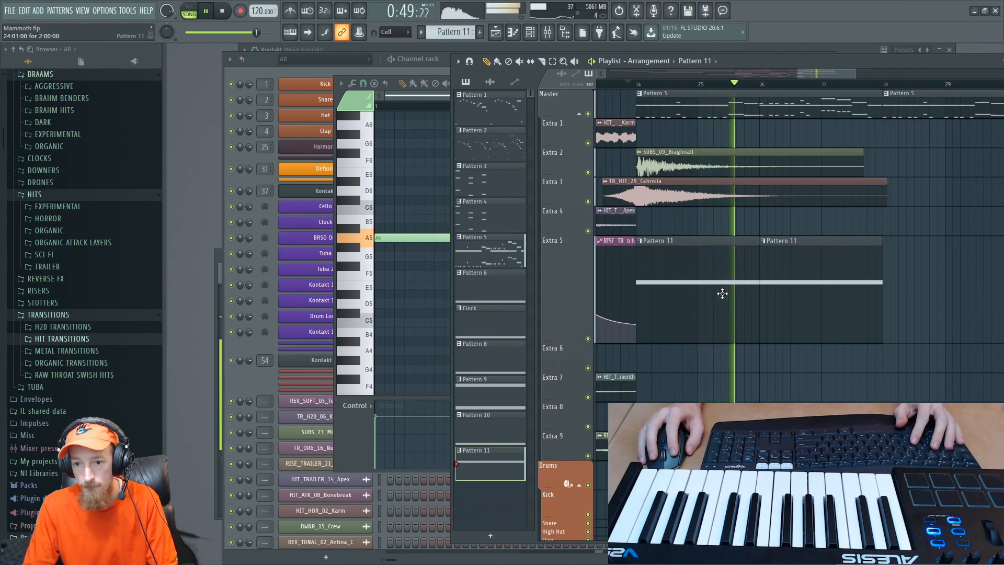
key("space")
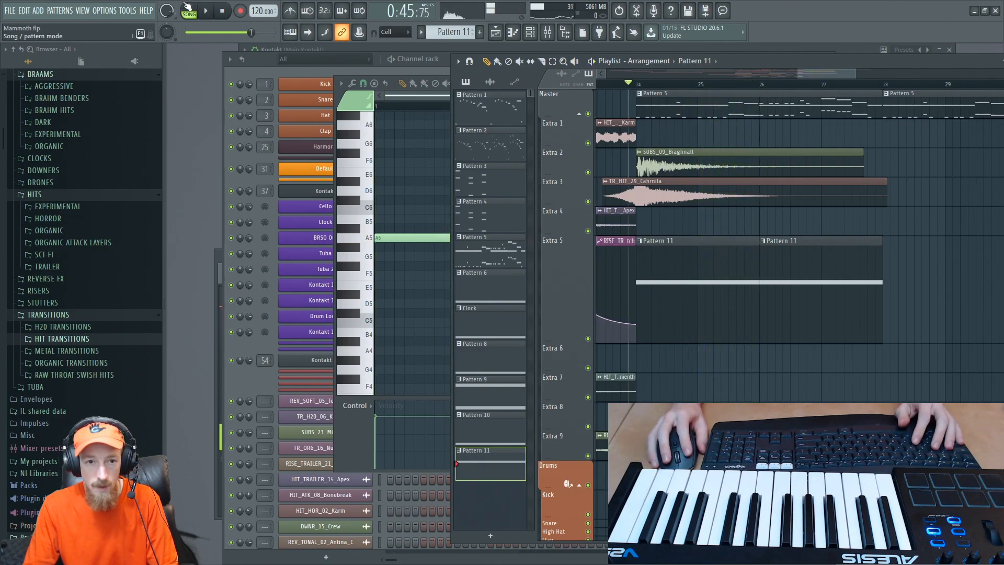
- Play Pattern 11 on its own and bring up the CB Epic Rhythms - 4-4 A instrument in Kontakt
key("space")
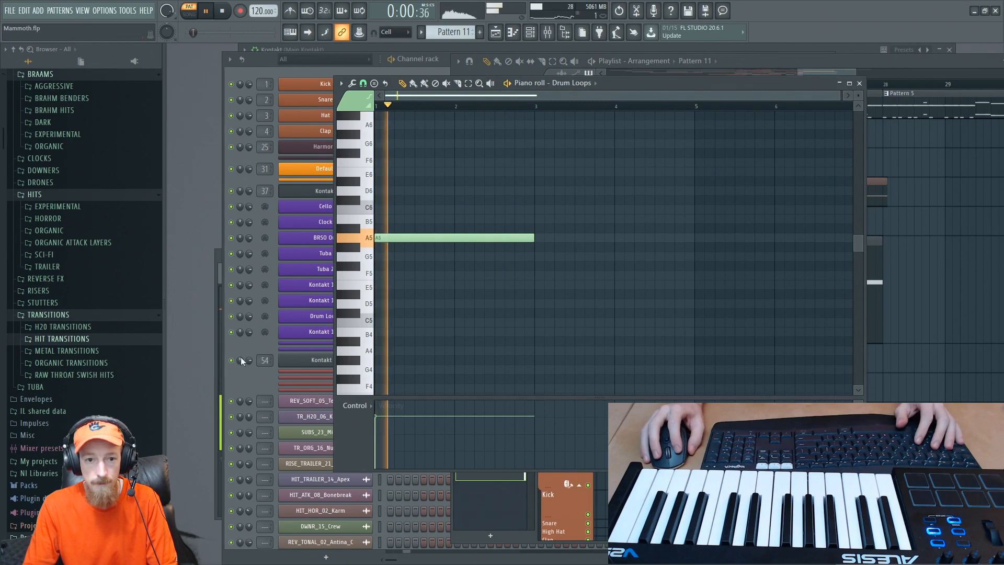
key("F7")
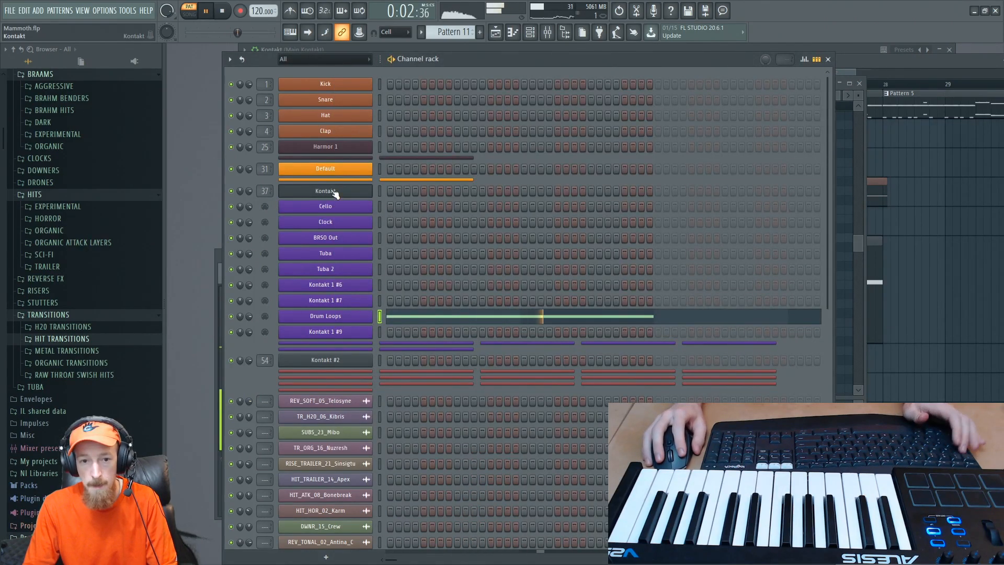
key("Tab")
key("Tab")
key("Tab")
key("Tab")
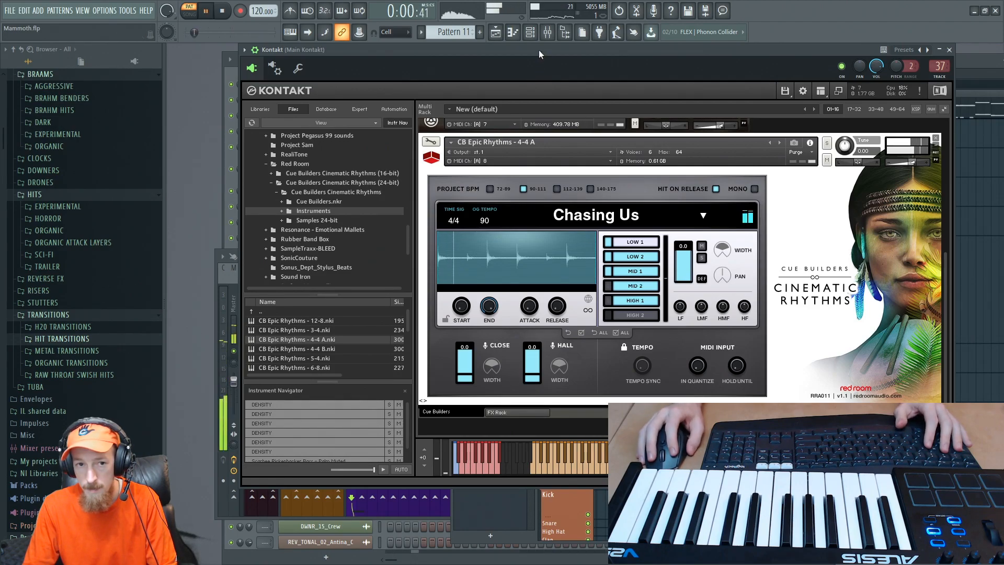
key("space")
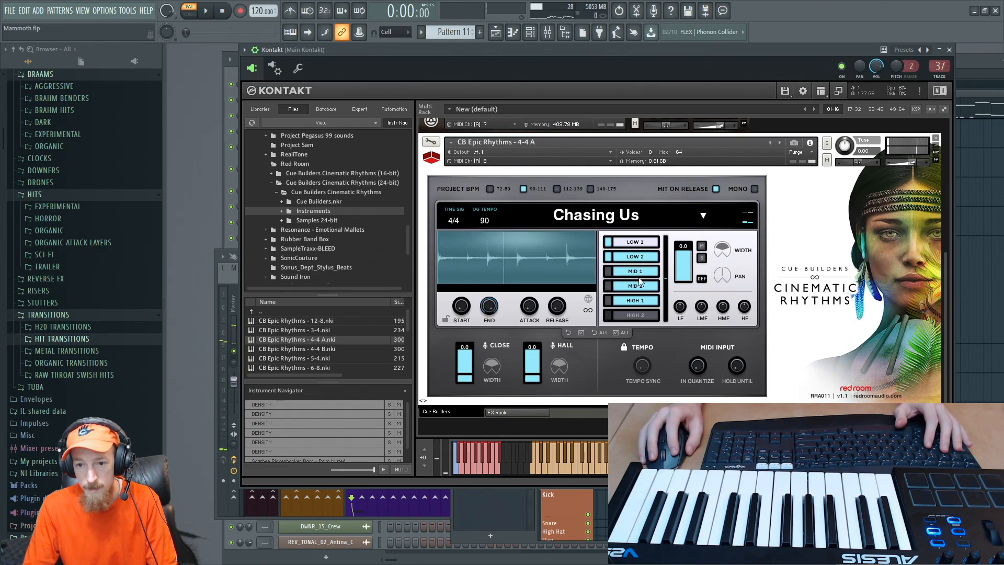
- Select the MID 1 layer of the Chasing Us rhythm, audition the pattern, and return to the playlist
left_click(633, 274)
left_click(629, 287)
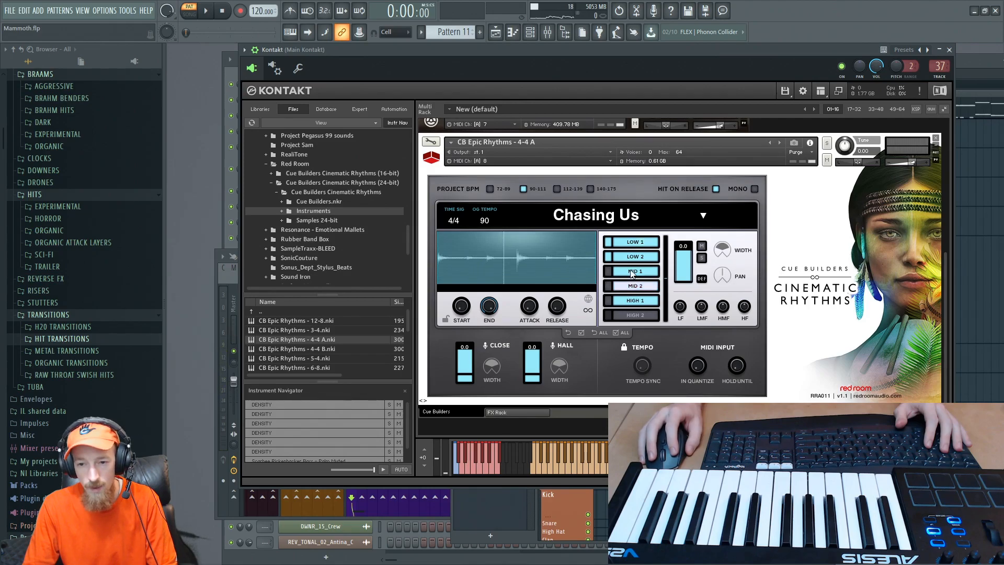
left_click(620, 272)
key("space")
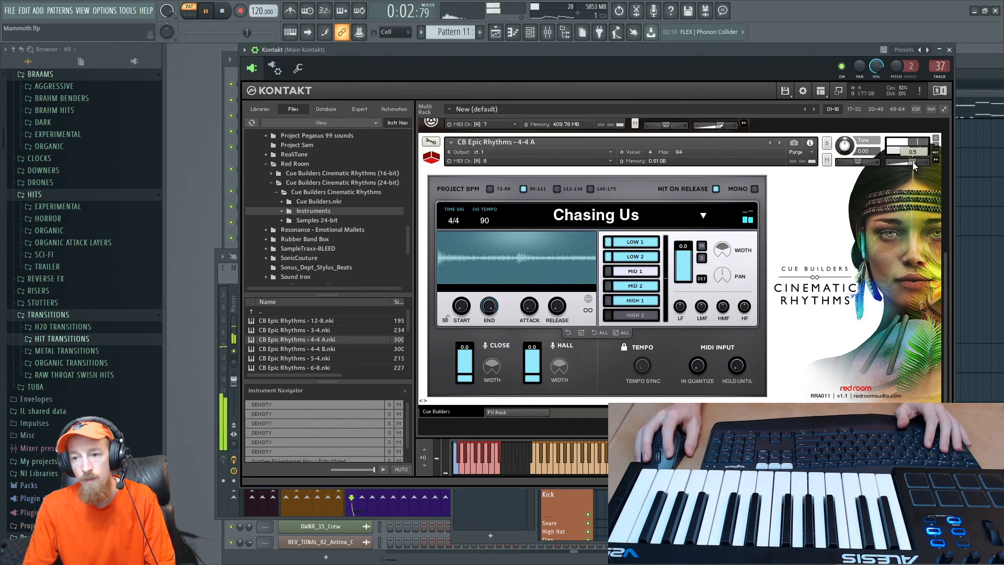
key("F5")
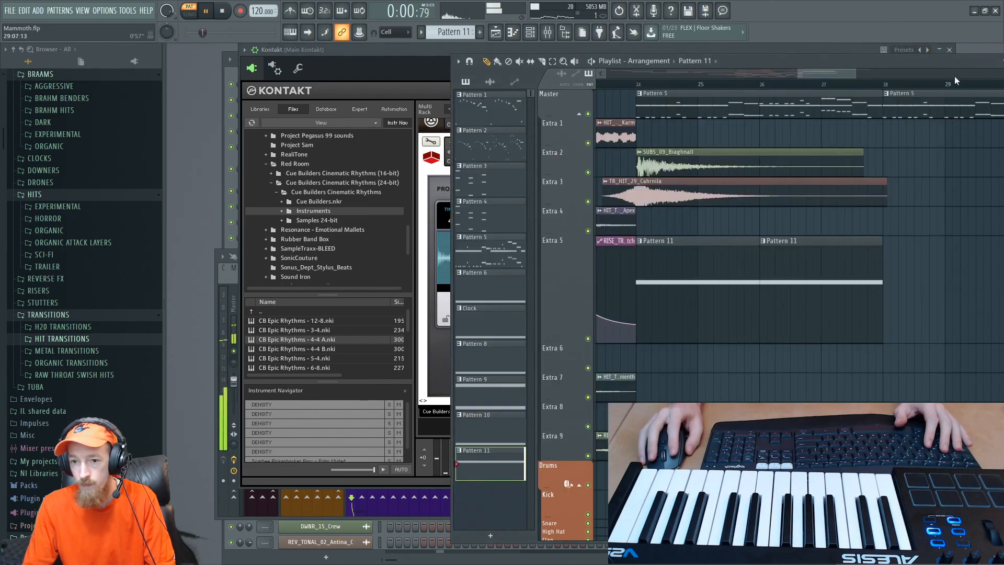
key("space")
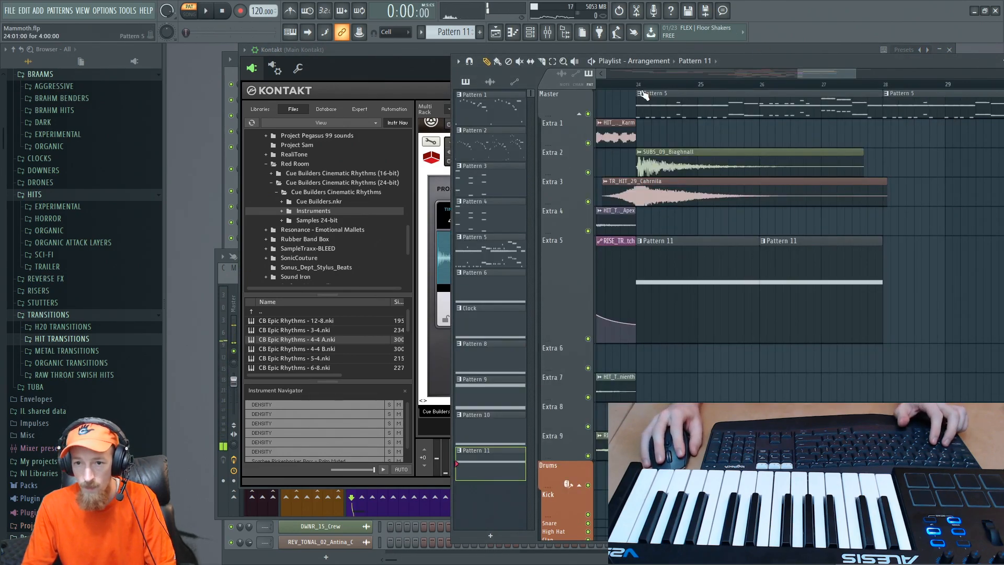
- Replay the song from bar 24 with the Chasing Us rhythm, and select CB Epic Rhythms - 4-4 A to show its key range
left_click(415, 145)
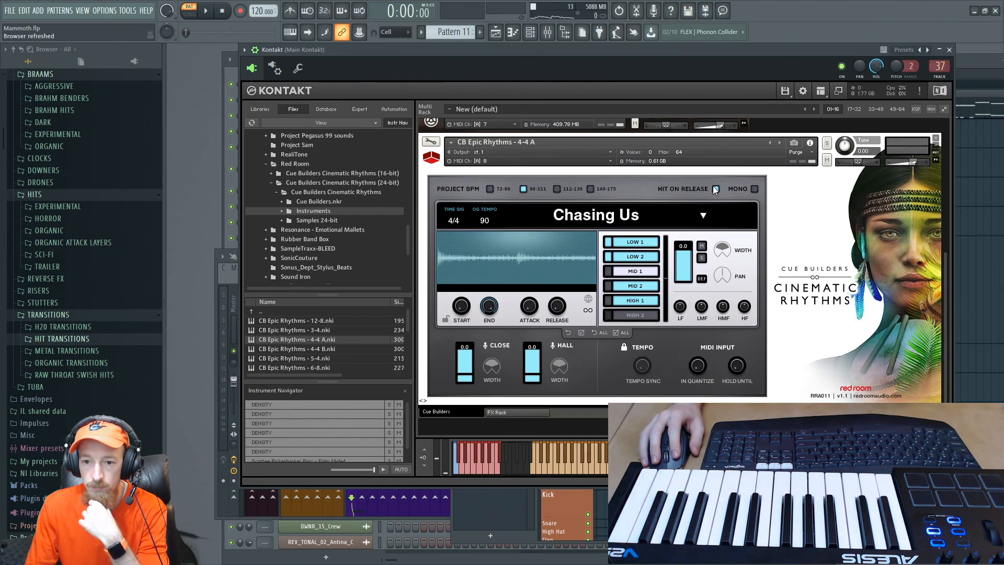
key("F5")
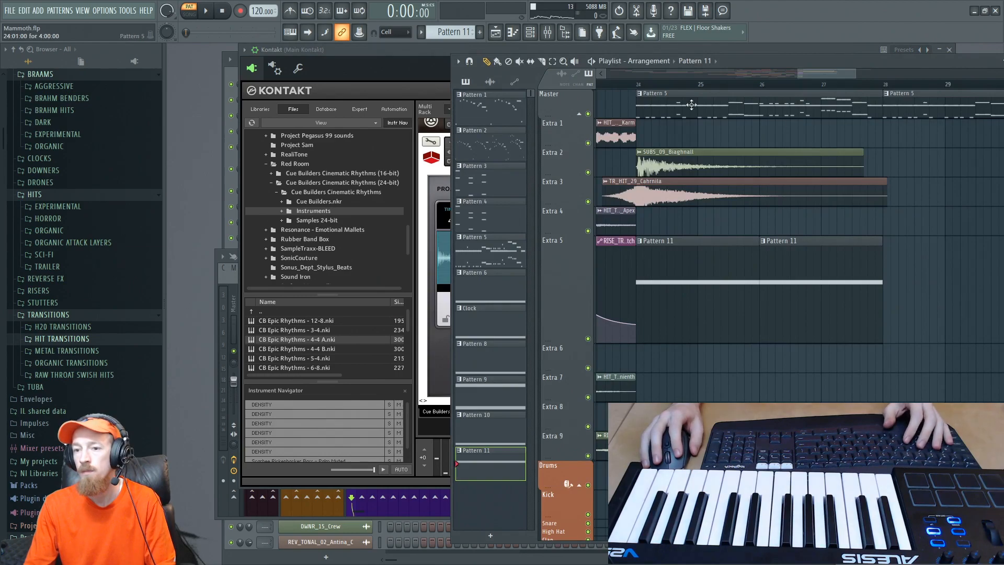
left_click(641, 86)
key("space")
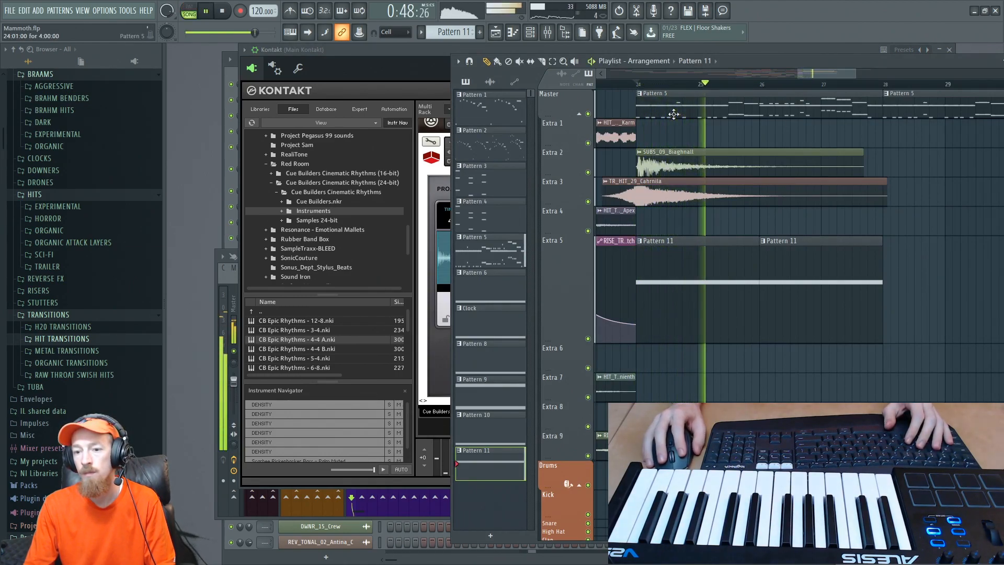
key("F5")
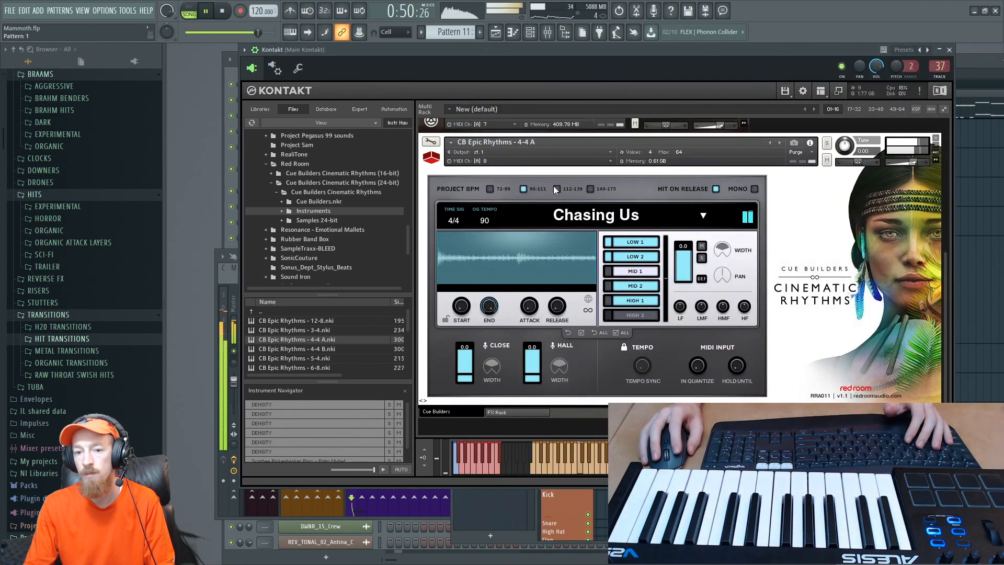
key("space")
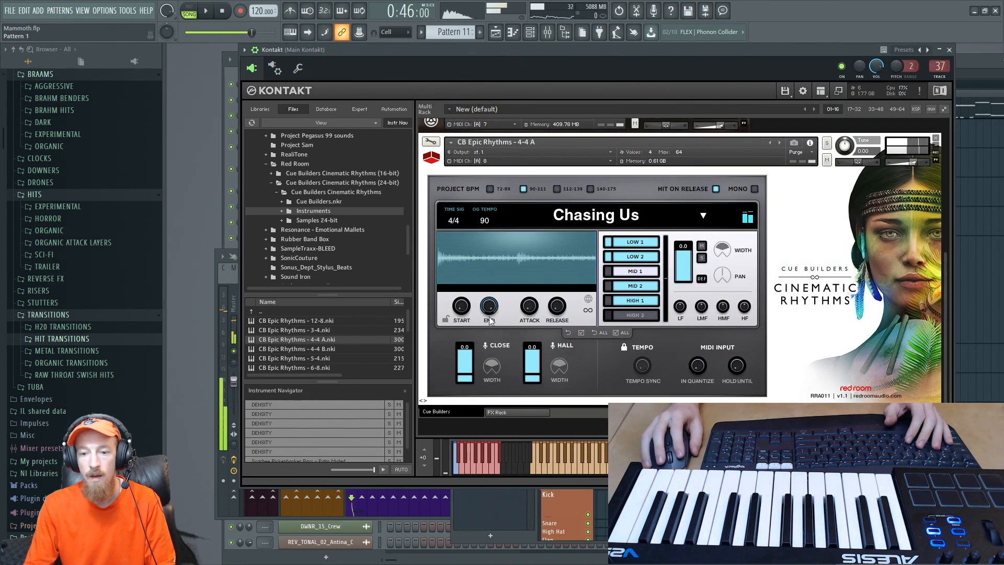
left_click(424, 170)
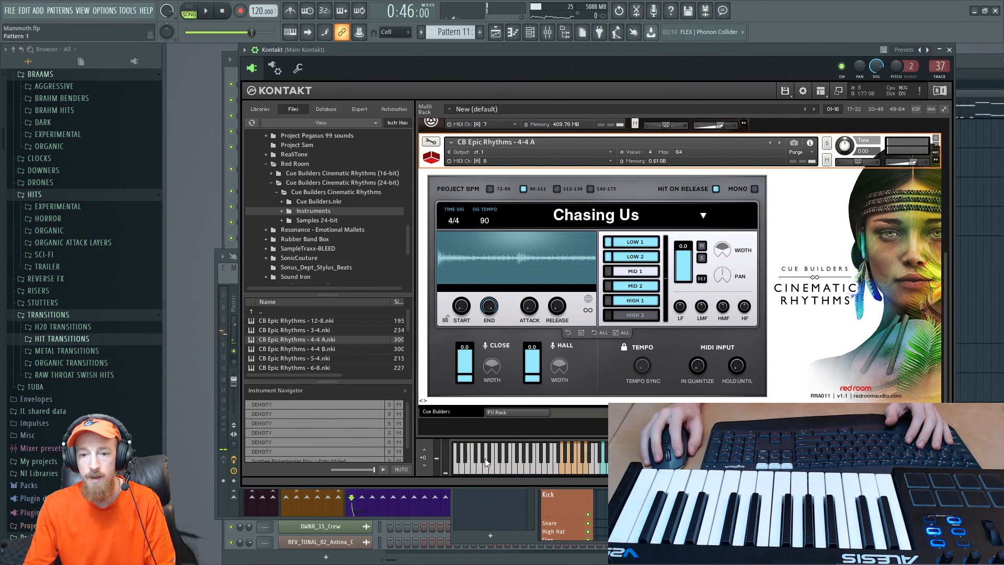
- Delete the existing two-bar A5 note from the Drum Loops channel's piano roll in Pattern 11
left_click(565, 468)
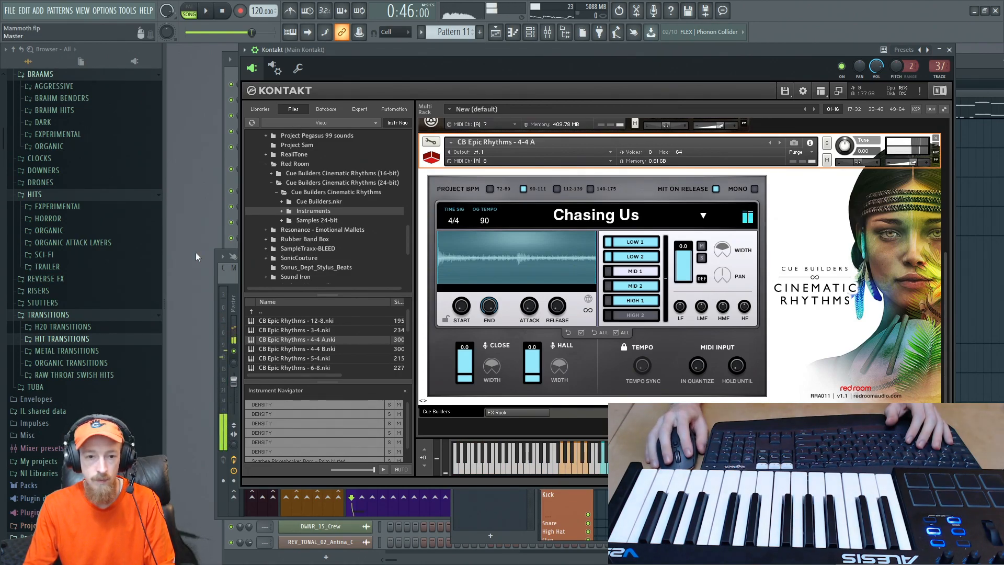
key("F6")
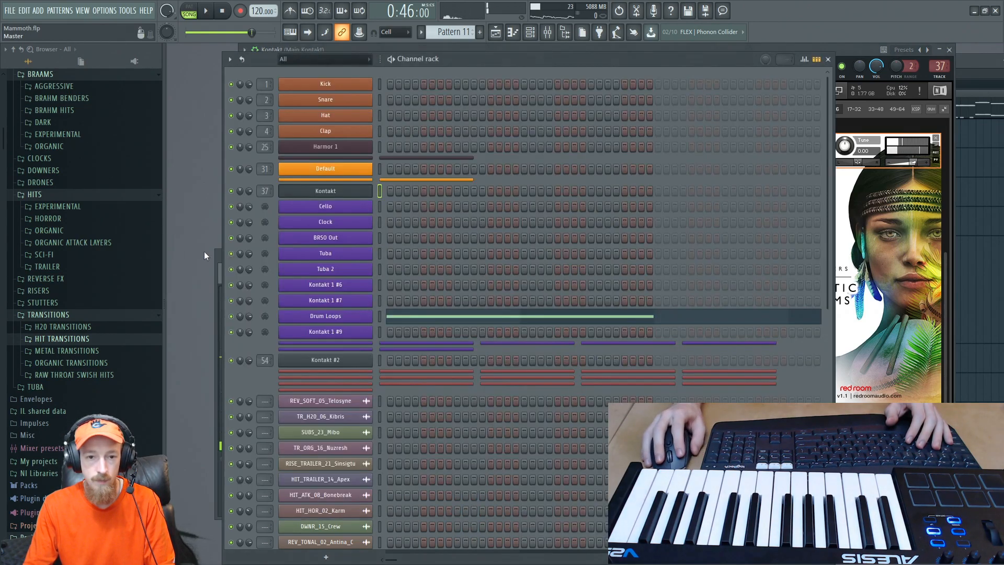
left_click(453, 317)
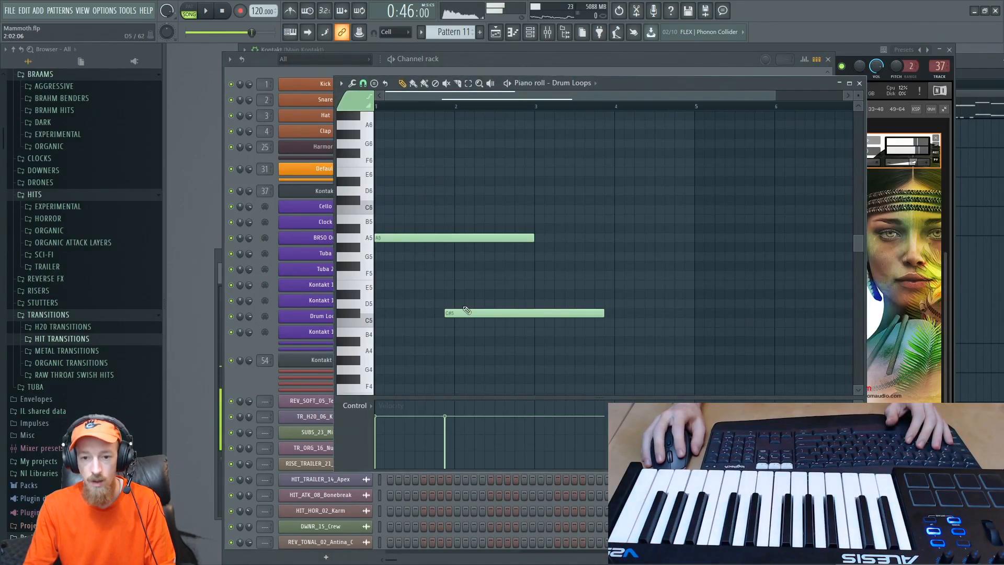
right_click(400, 236)
- Audition the D5 and B4 keys of the drum loop and move the Kontakt window clear of the piano roll
left_click(367, 306)
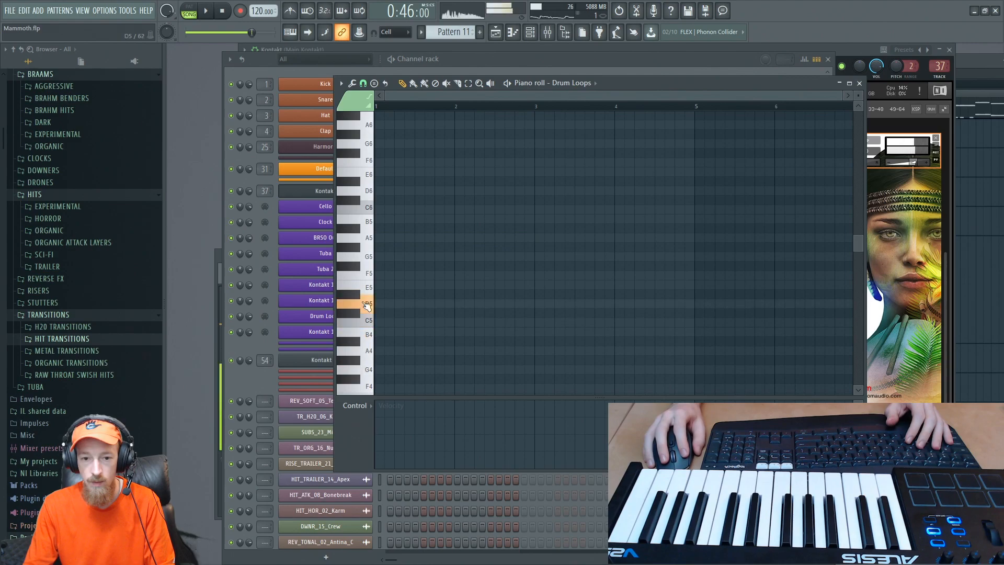
left_click(356, 336)
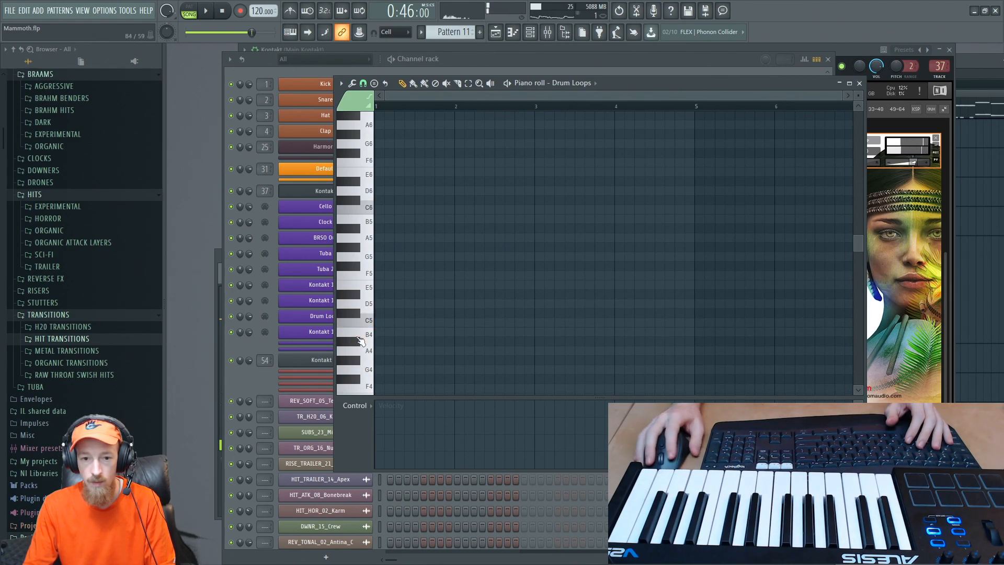
left_click_drag(846, 51, 952, 112)
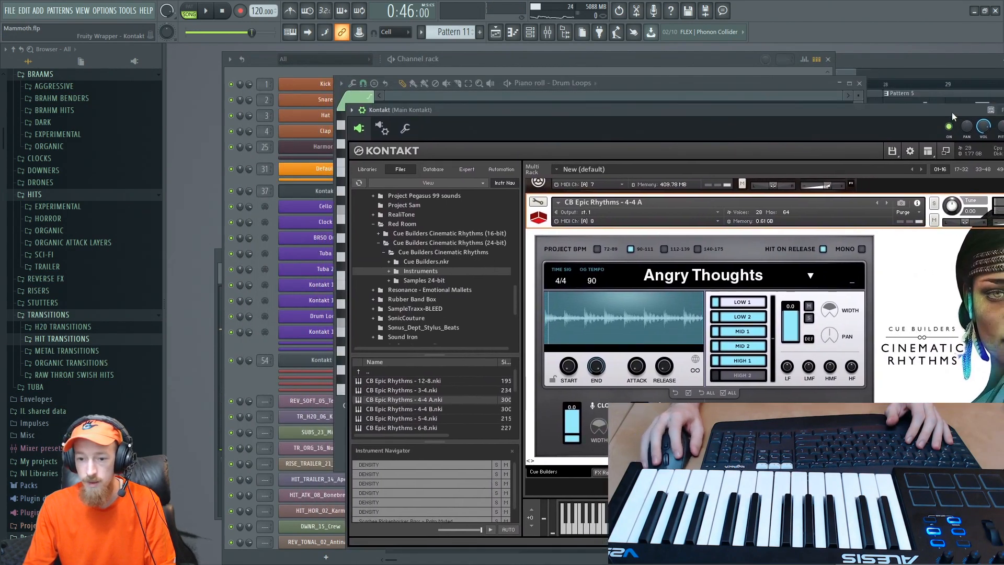
left_click(637, 83)
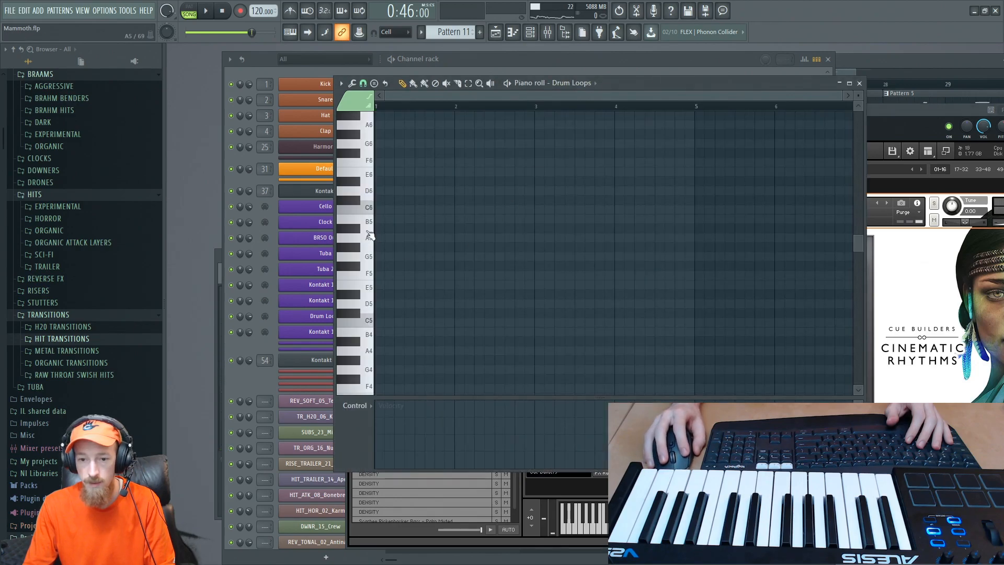
- Audition lower Drum Loops keys down to G2 and check the matching rhythm selection in Kontakt
left_click(365, 257)
left_click_drag(361, 278, 356, 389)
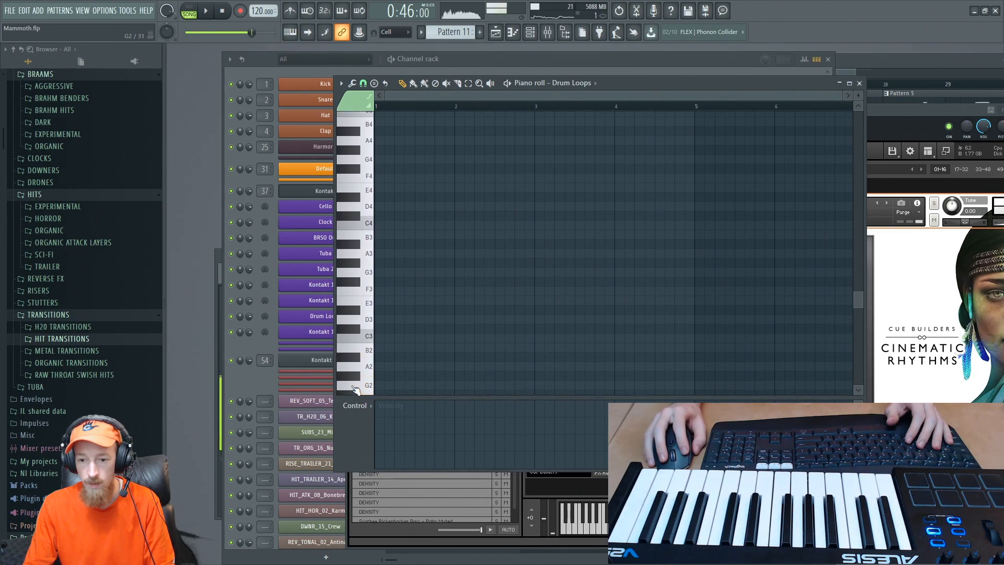
left_click(649, 523)
left_click(654, 523)
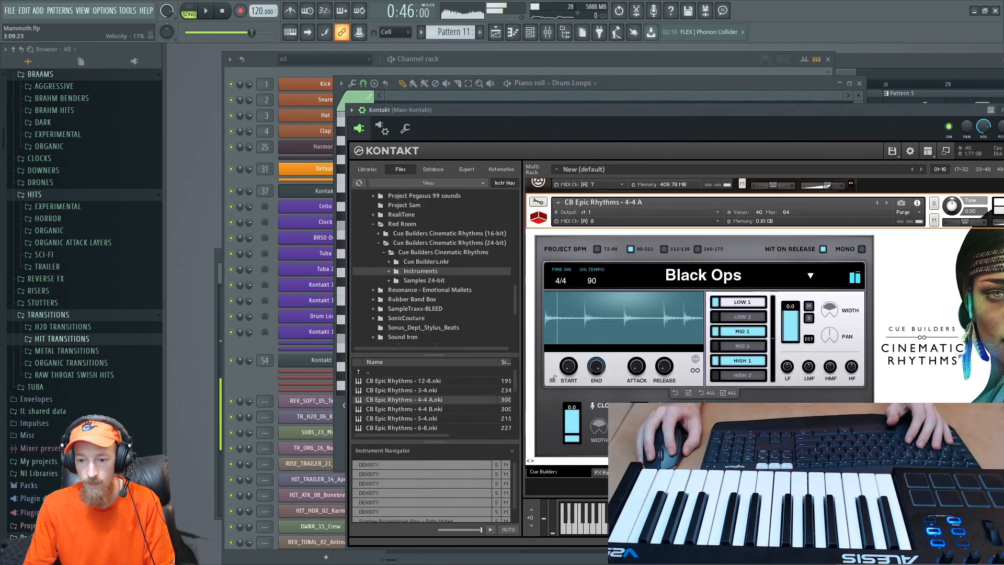
left_click(660, 523)
left_click(667, 523)
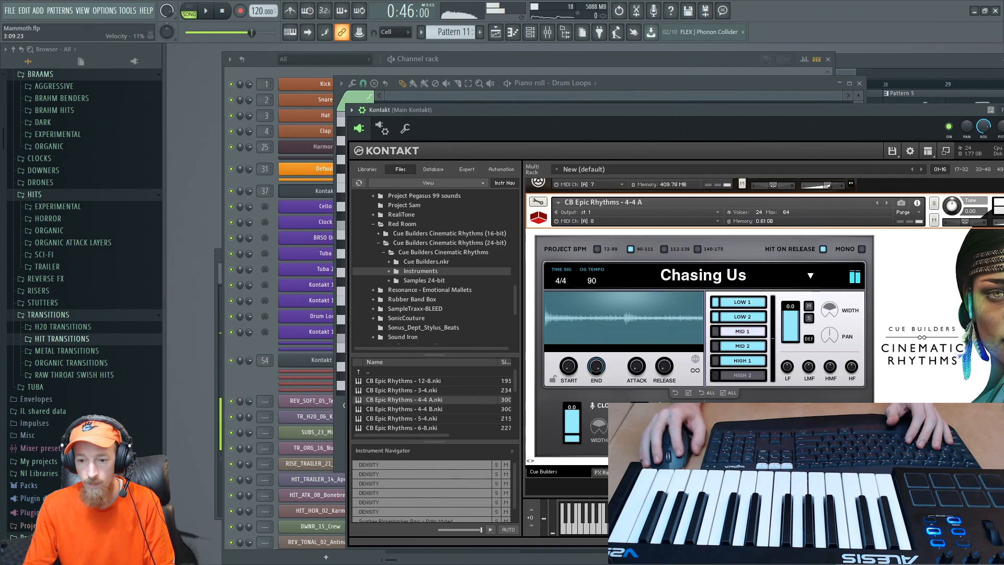
left_click(342, 442)
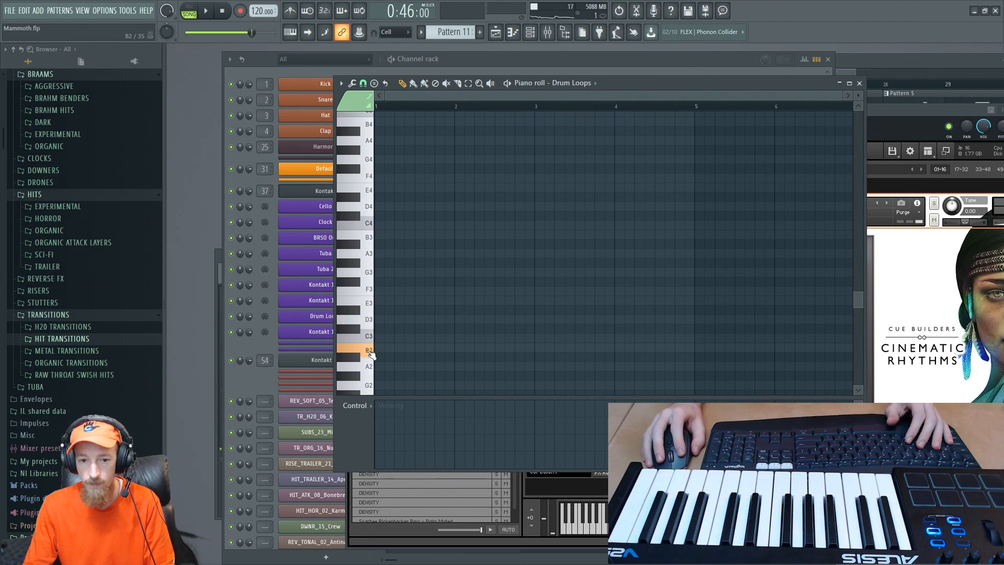
- Place a two-bar C3 note at the start of the Drum Loops piano roll and switch to pattern playback
left_click(403, 337)
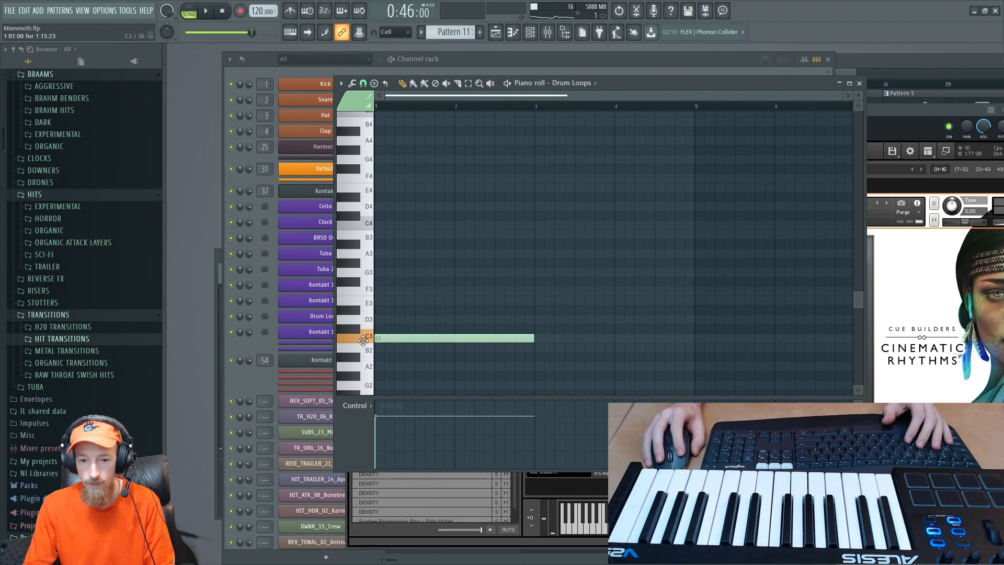
left_click(205, 11)
key("space")
key("space")
key("space")
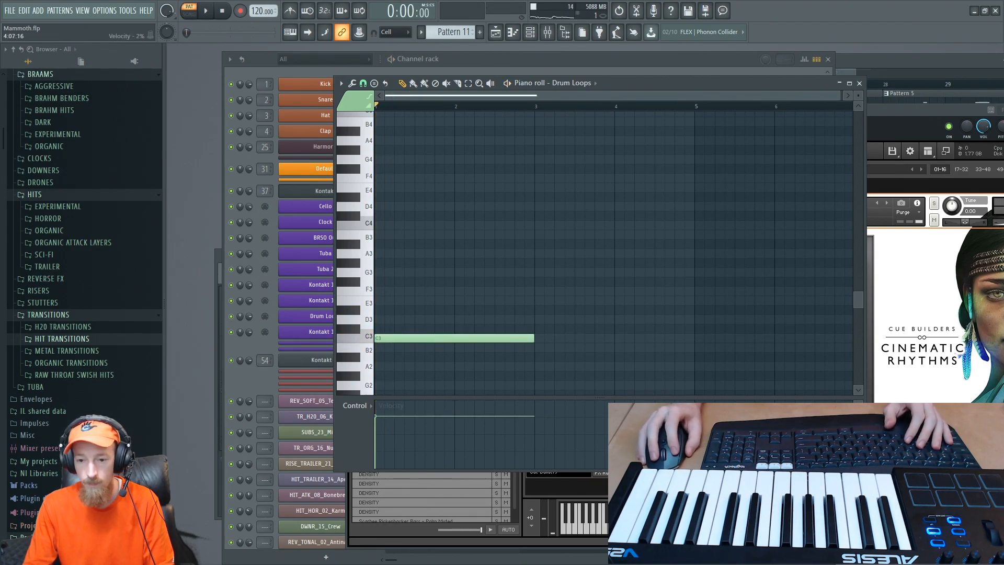
- Check the rhythm in Kontakt, move the C3 note in the Drum Loops piano roll to A2, and shorten it to six steps
left_click(651, 484)
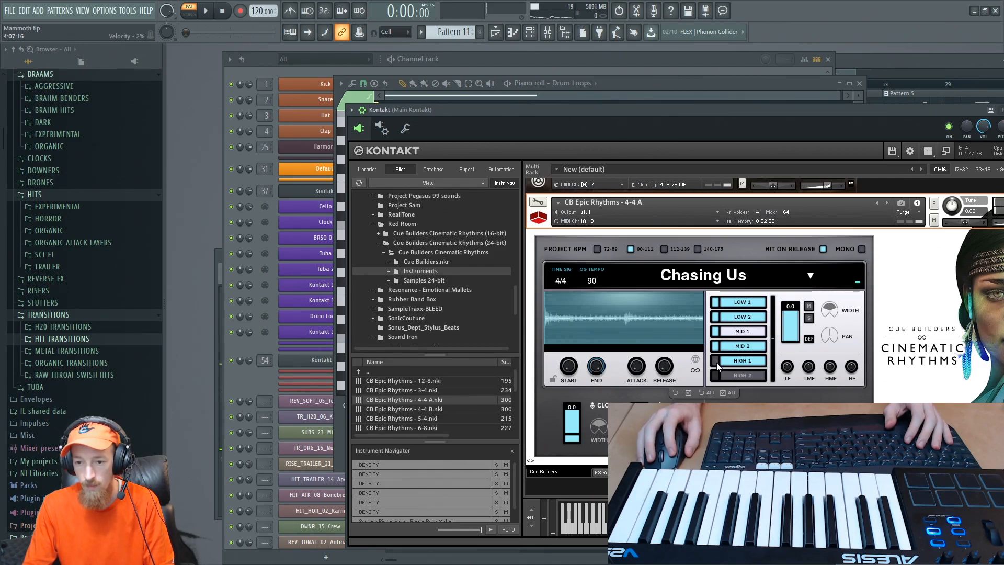
left_click(328, 363)
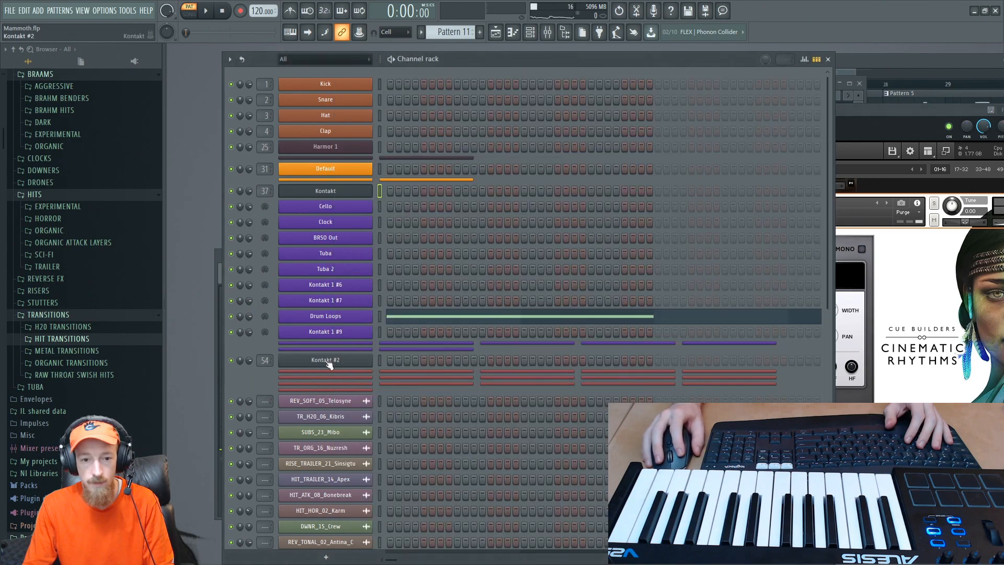
left_click(420, 318)
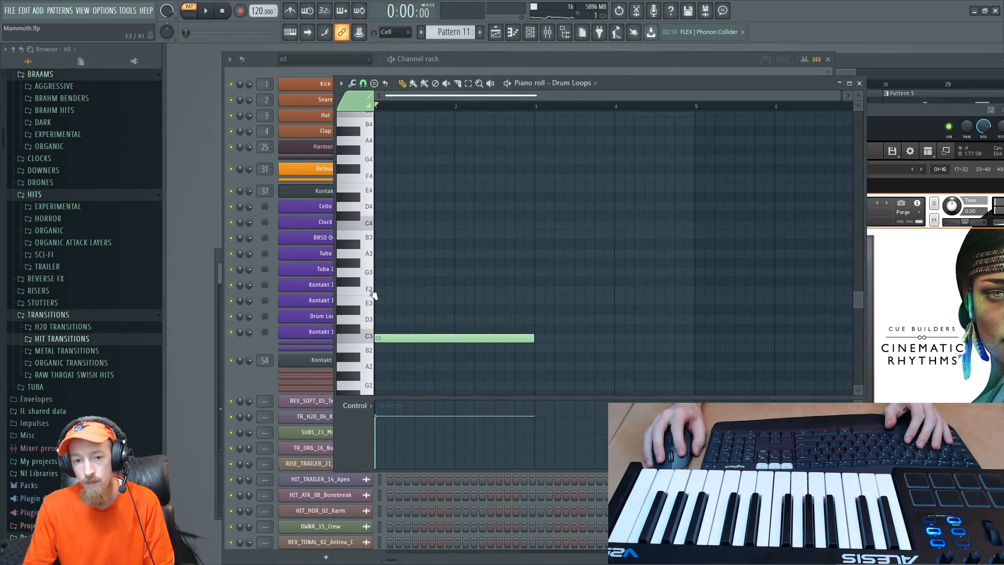
left_click_drag(387, 340, 386, 375)
left_click_drag(532, 366, 403, 366)
key("space")
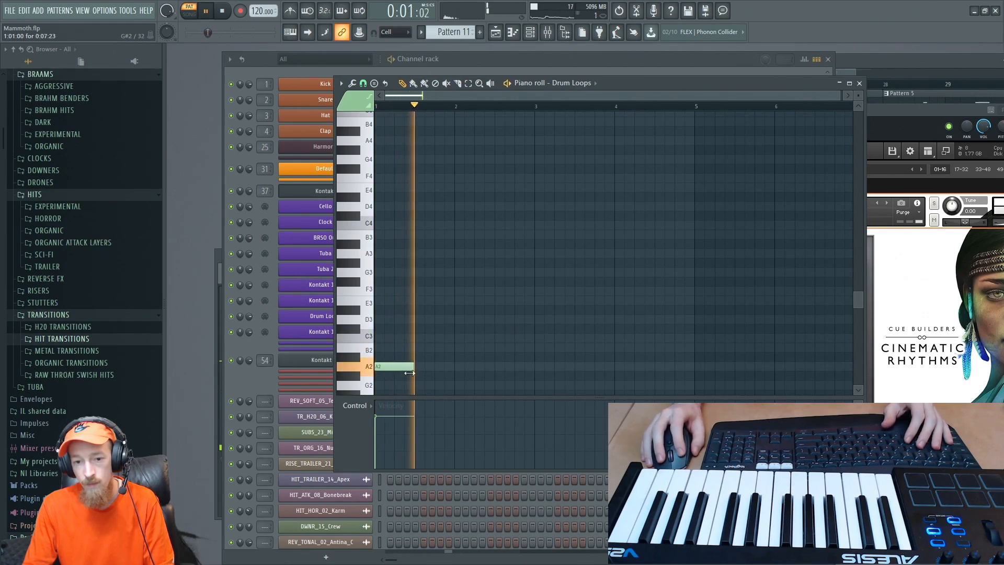
- Add two more six-step A2 notes, at the middle of bar 1 and the start of bar 2
left_click(429, 367)
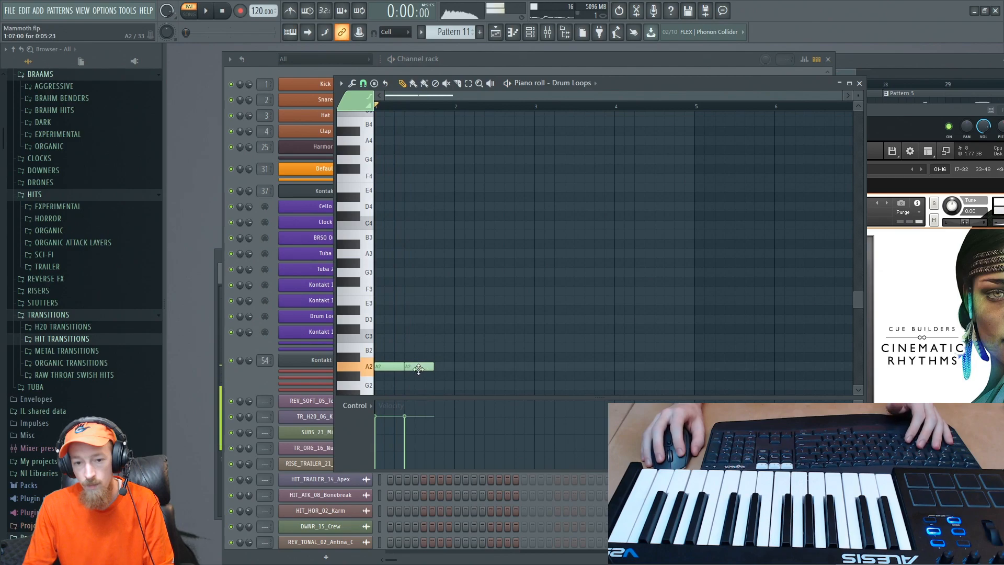
left_click(458, 367)
key("space")
- Add a G2 note under the A2 note at the middle of bar 1 and raise their velocity to maximum
left_click(410, 367)
mouse_move(409, 368)
left_mouse_down()
mouse_move(415, 393)
mouse_move(409, 356)
left_mouse_up()
key("space")
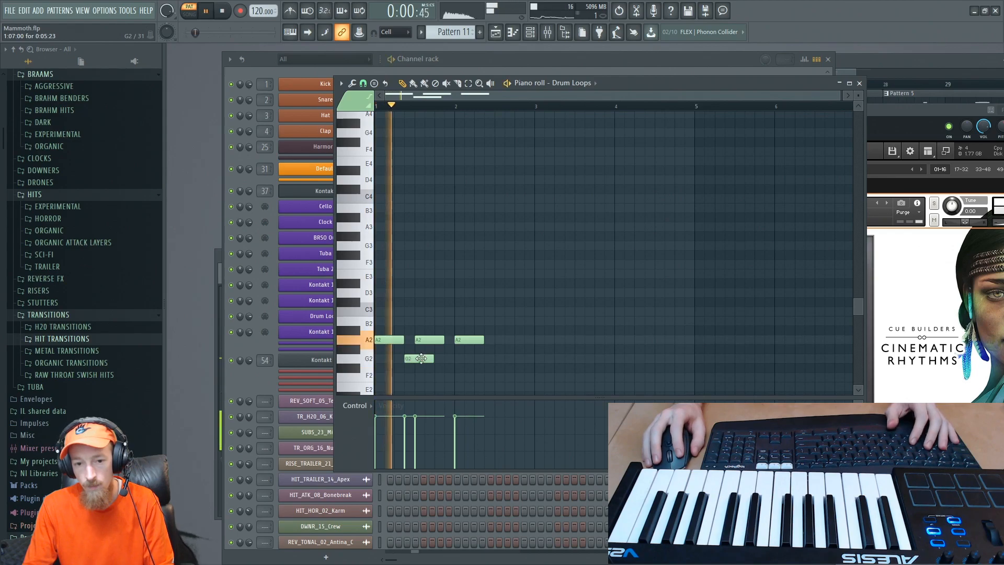
left_click_drag(421, 359, 419, 360)
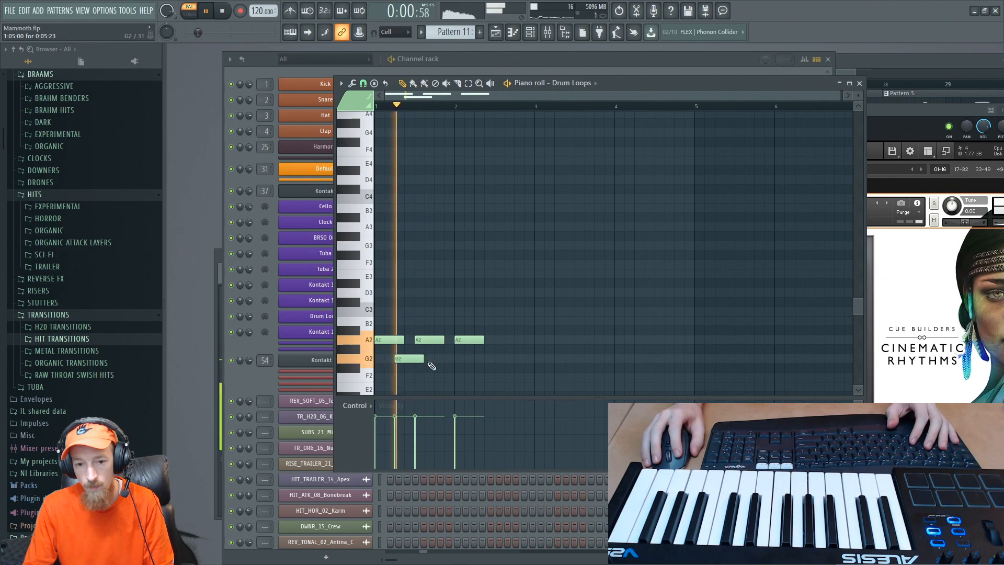
key("space")
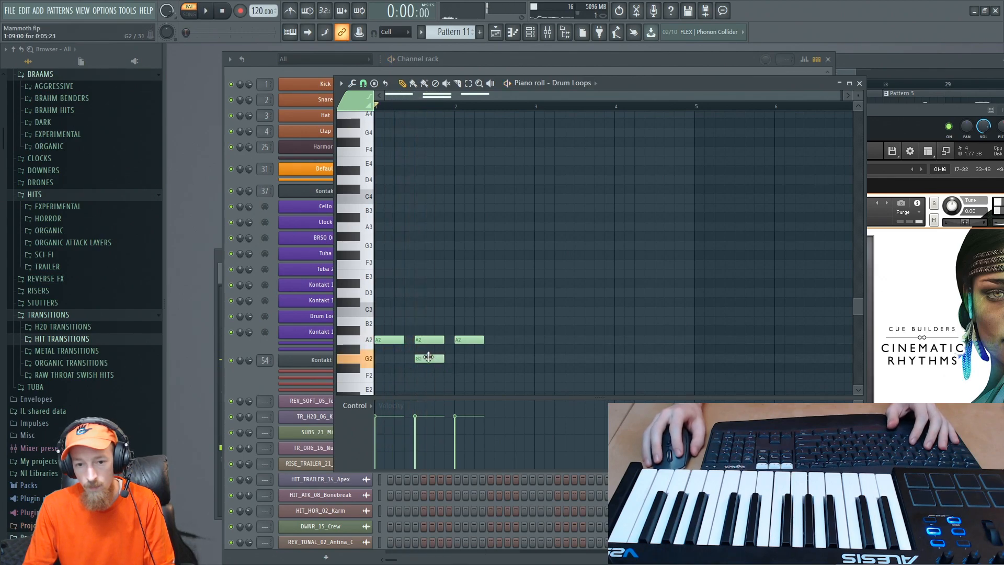
key("space")
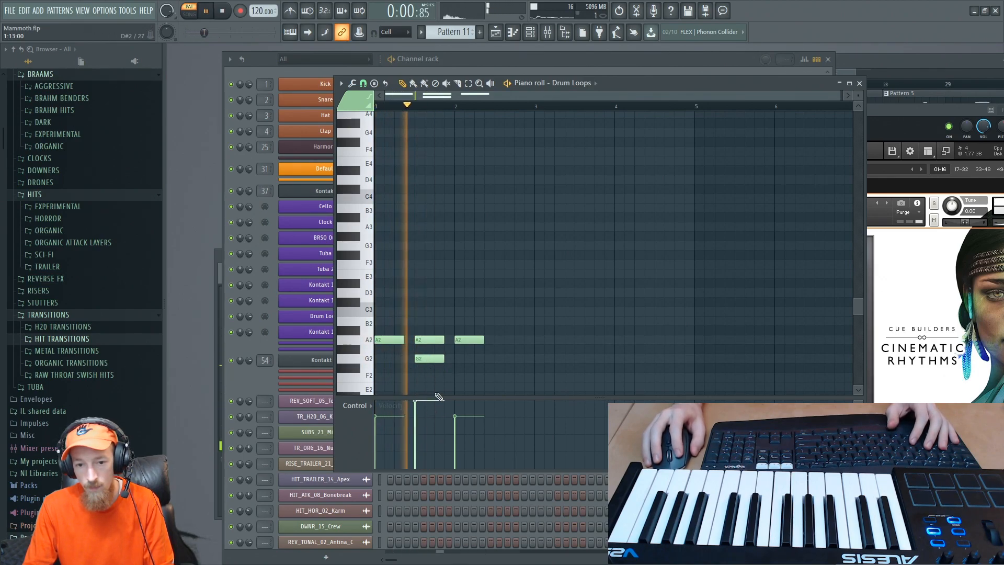
key("space")
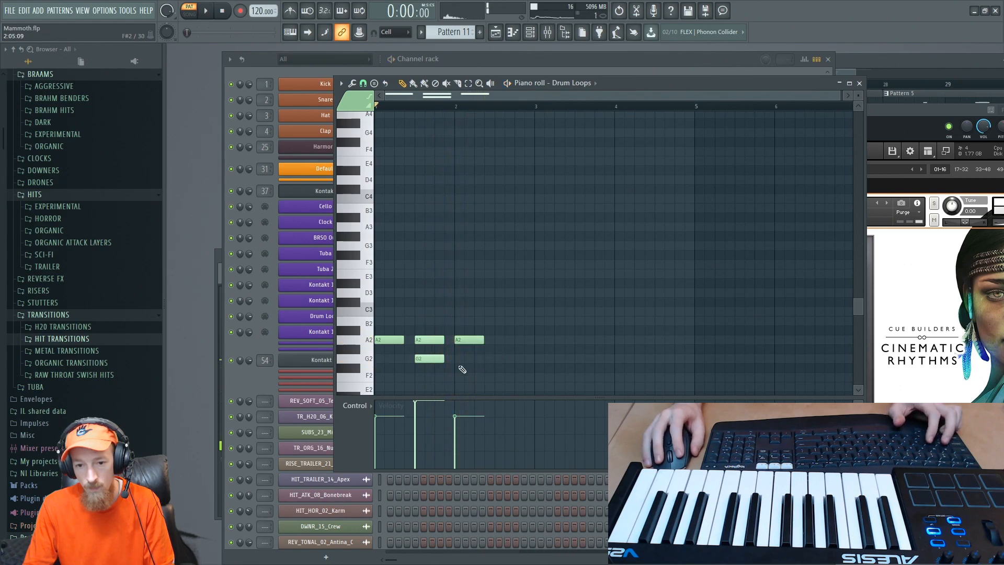
- Copy the A2 and G2 note pair to the middle of bar 2 and play the song from bar 24
mouse_move(419, 325)
left_mouse_down()
mouse_move(438, 370)
mouse_move(509, 358)
left_mouse_up()
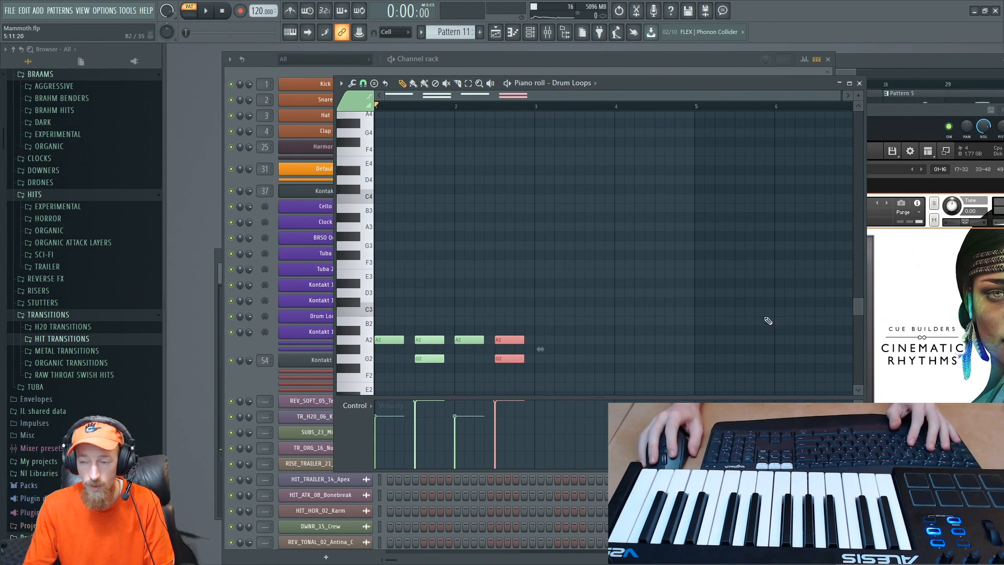
left_click(909, 54)
left_click(650, 89)
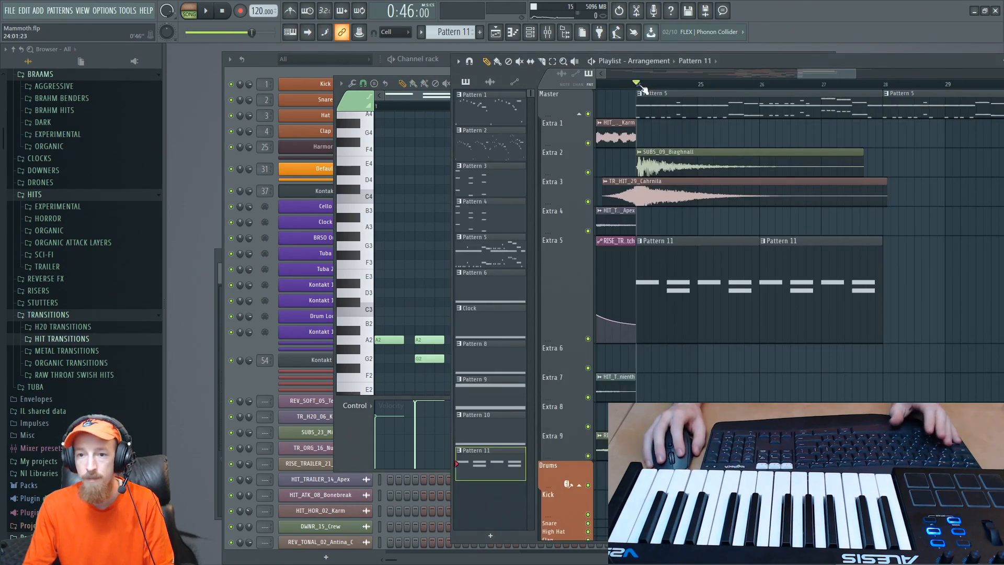
key("space")
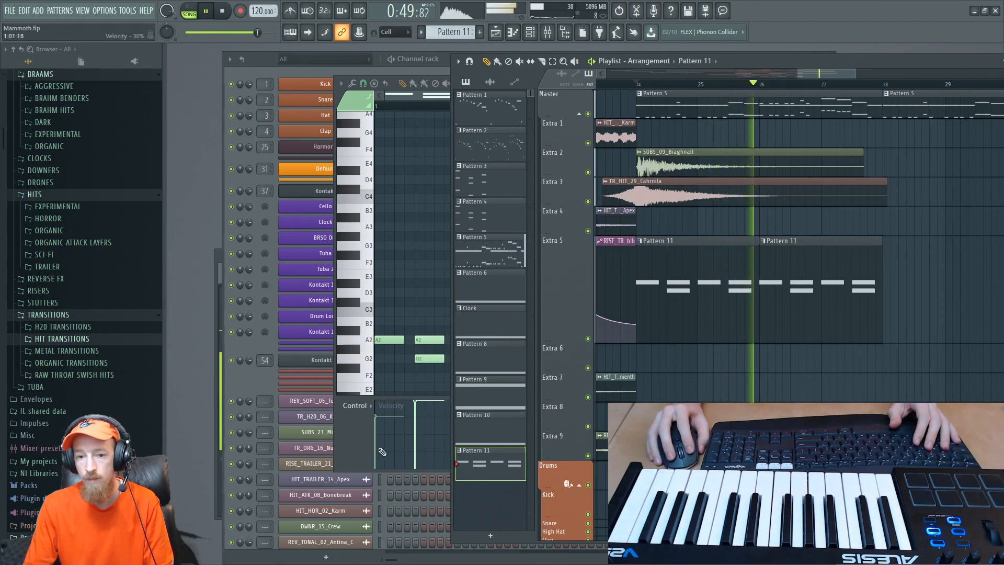
key("space")
- Delete the A2 notes above both G2 notes in the Drum Loops piano roll and replay from bar 24
left_click(391, 408)
right_click(430, 341)
right_click(509, 339)
key("space")
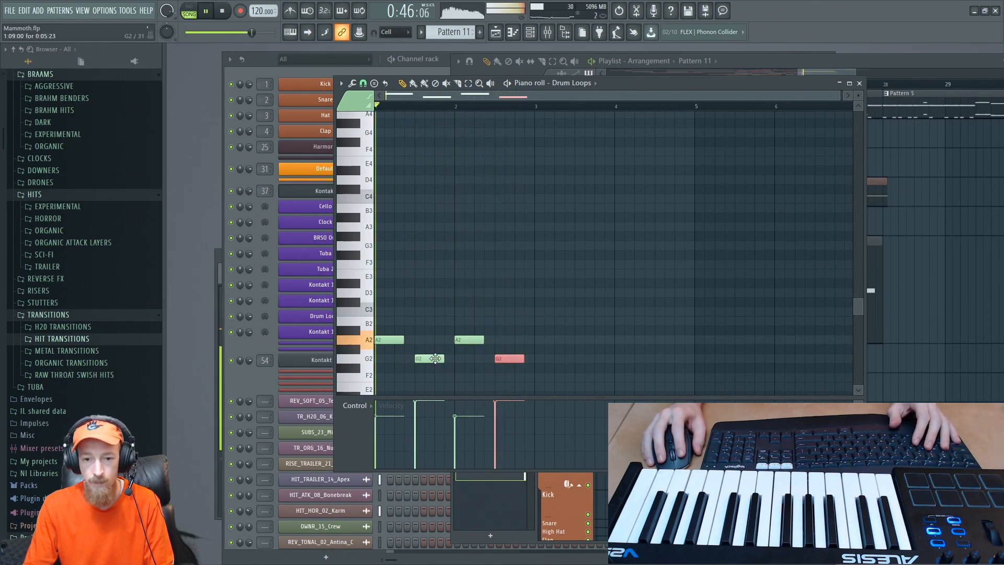
- Try a B2 note above the first G2 note during playback
left_click(420, 321)
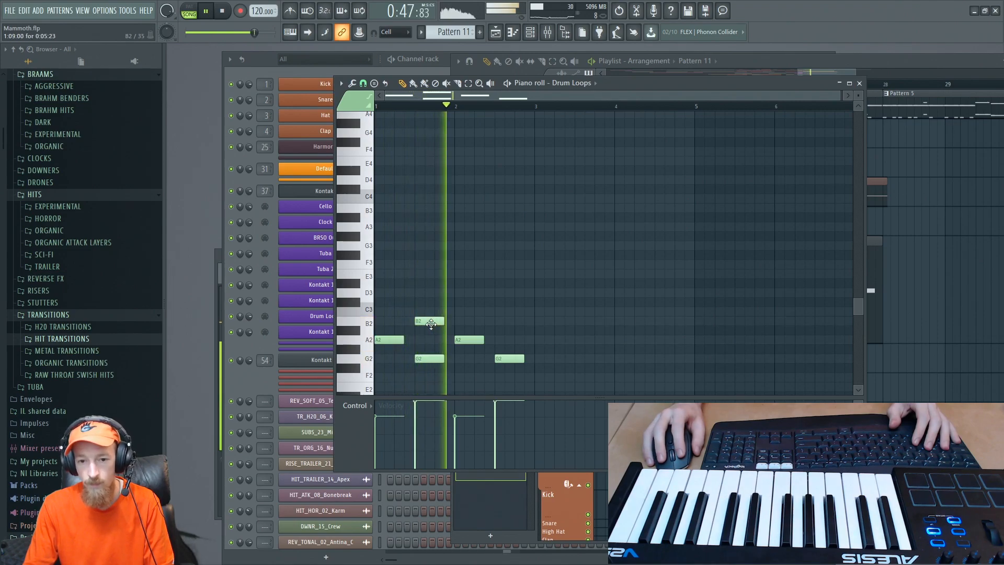
right_click(439, 321)
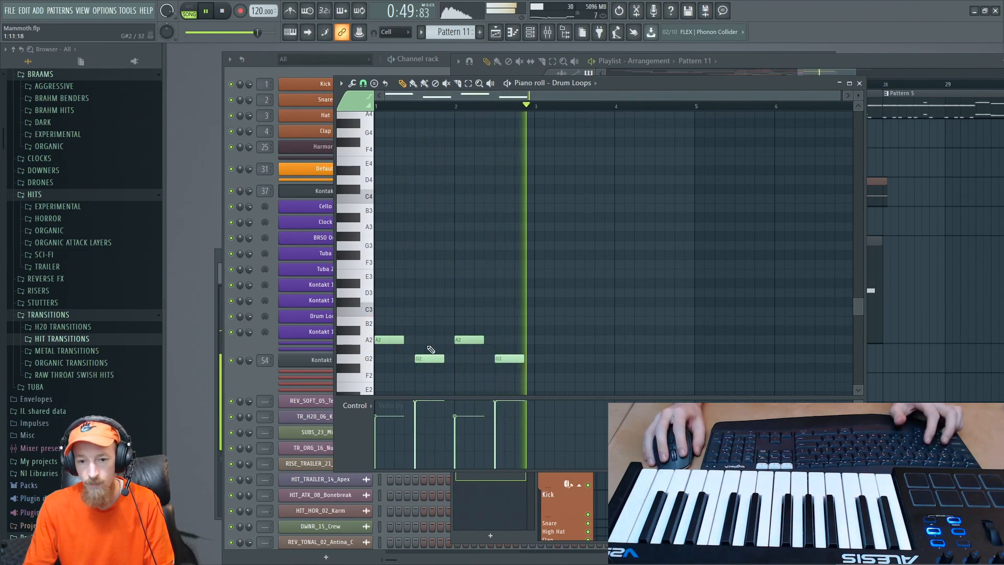
key("space")
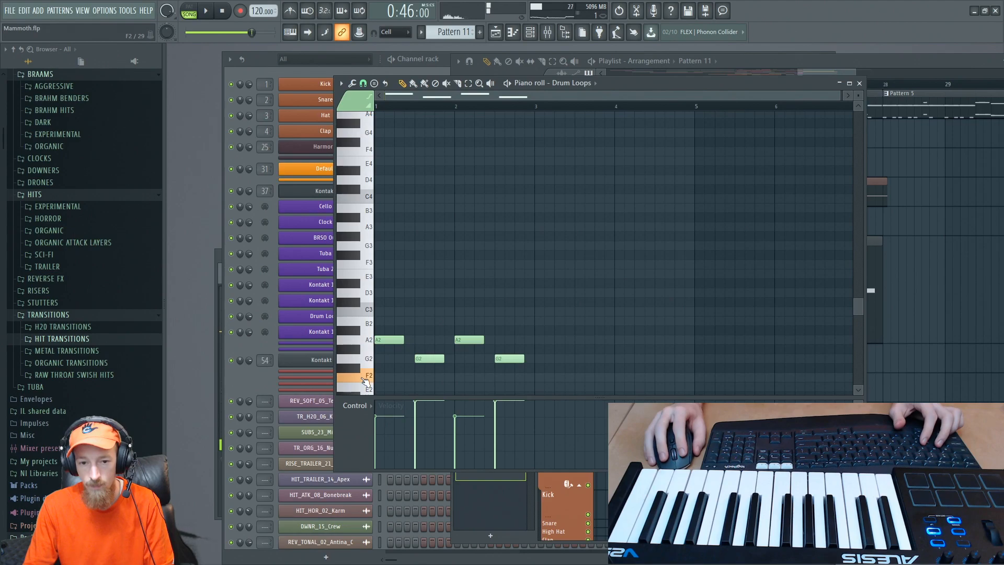
- Audition nearby keys, move both remaining A2 notes up to B2, and play the result from bar 24
scroll(363, 374, "down", 1)
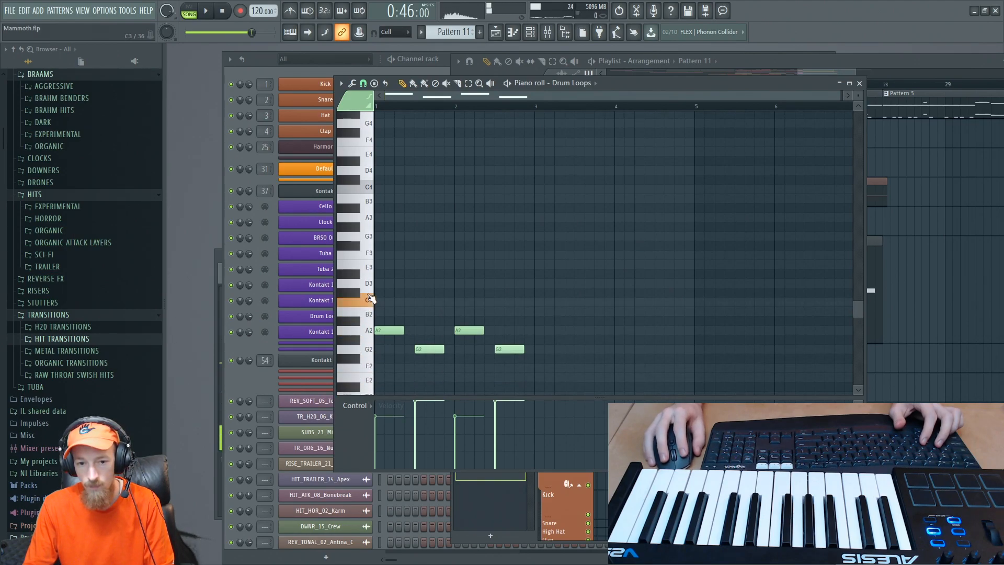
left_click(368, 331, "ctrl")
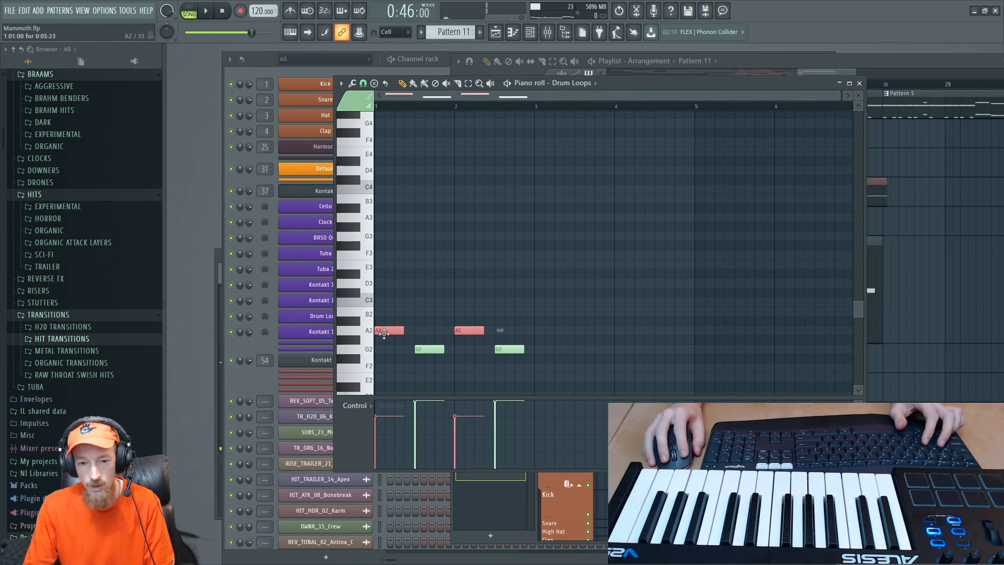
left_click_drag(382, 331, 381, 311)
key("space")
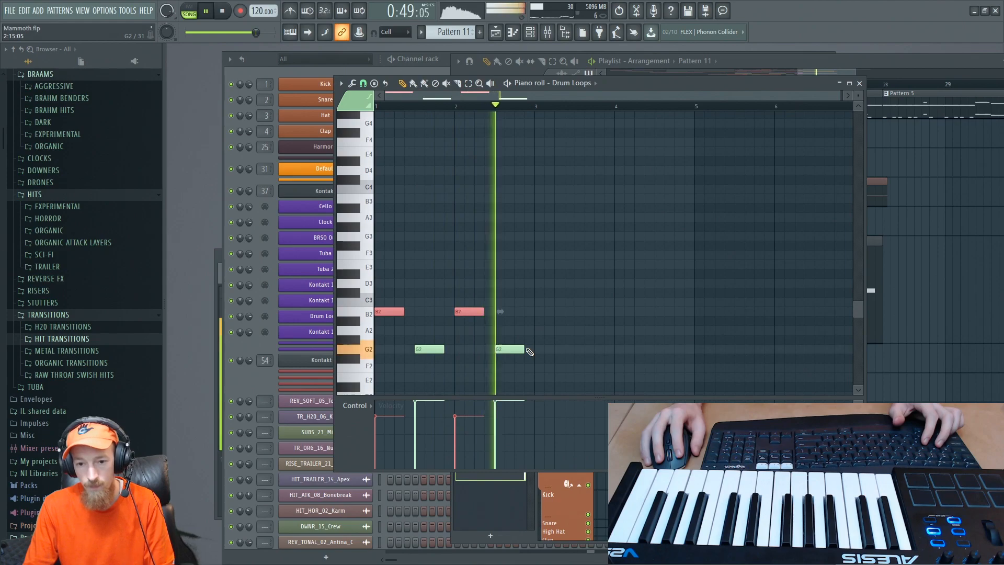
key("space")
- Duplicate all four B2 and G2 notes into bars 3 and 4 of the Drum Loops pattern
left_click_drag(392, 297, 526, 367)
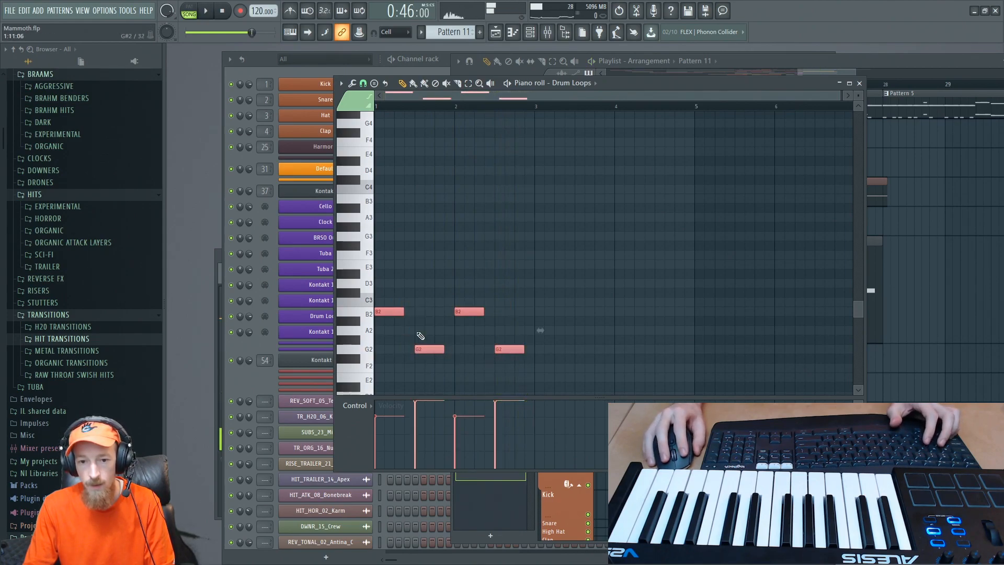
key("ctrl+b")
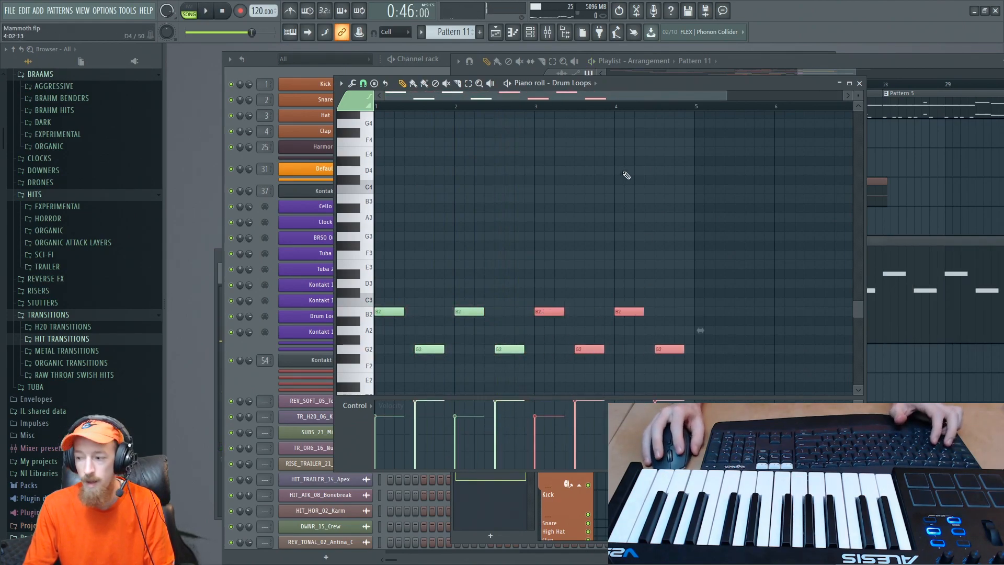
- Raise the CB Epic Rhythms - 4-4 A instrument volume slightly in Kontakt while playing the section from bar 24
key("ctrl+d")
left_click(258, 61)
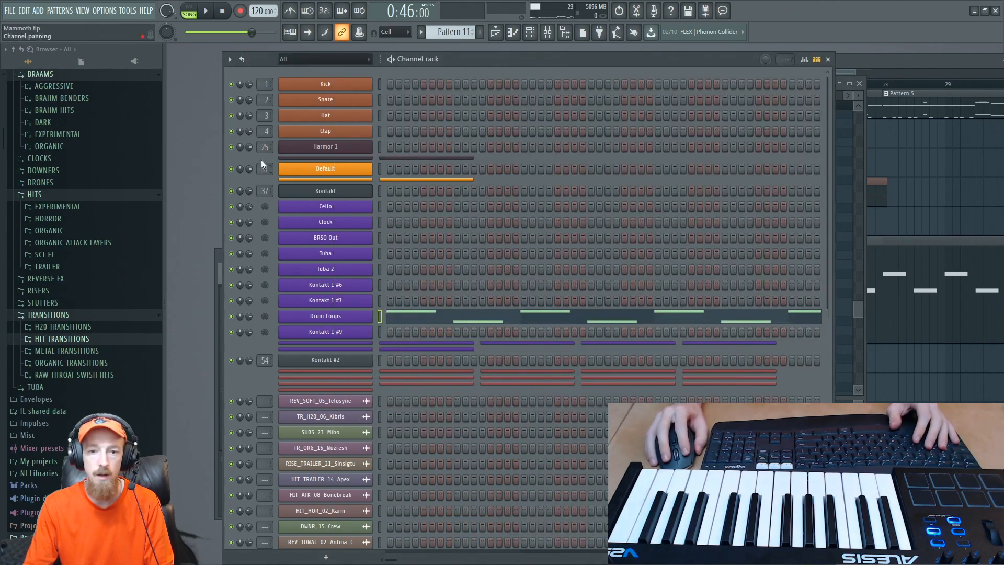
left_click(348, 196)
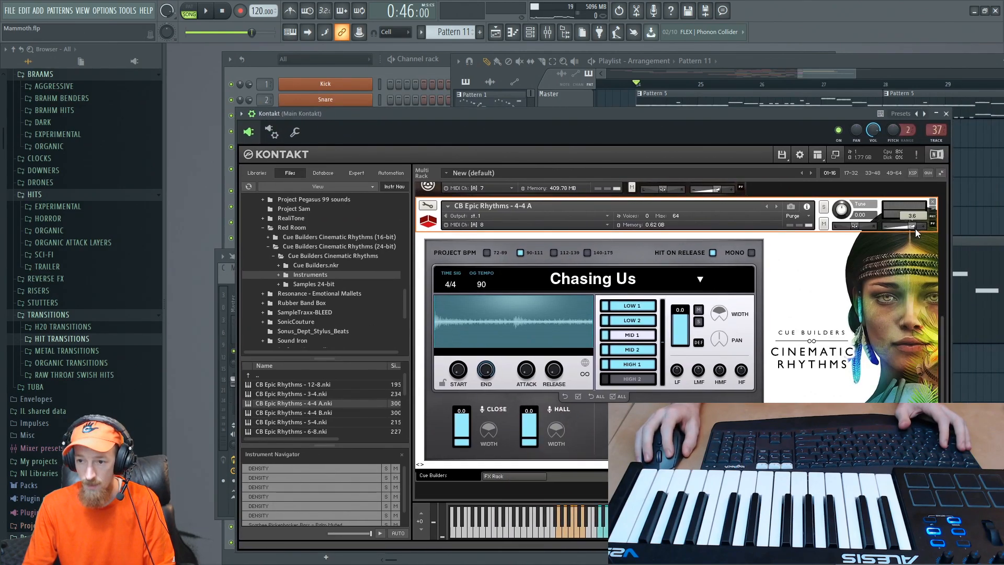
key("space")
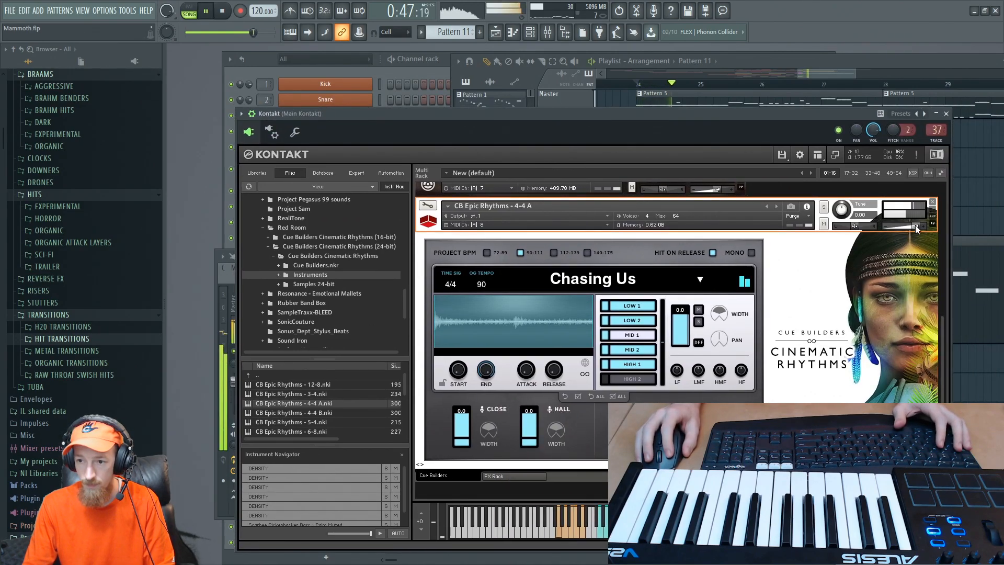
left_click_drag(919, 232, 922, 232)
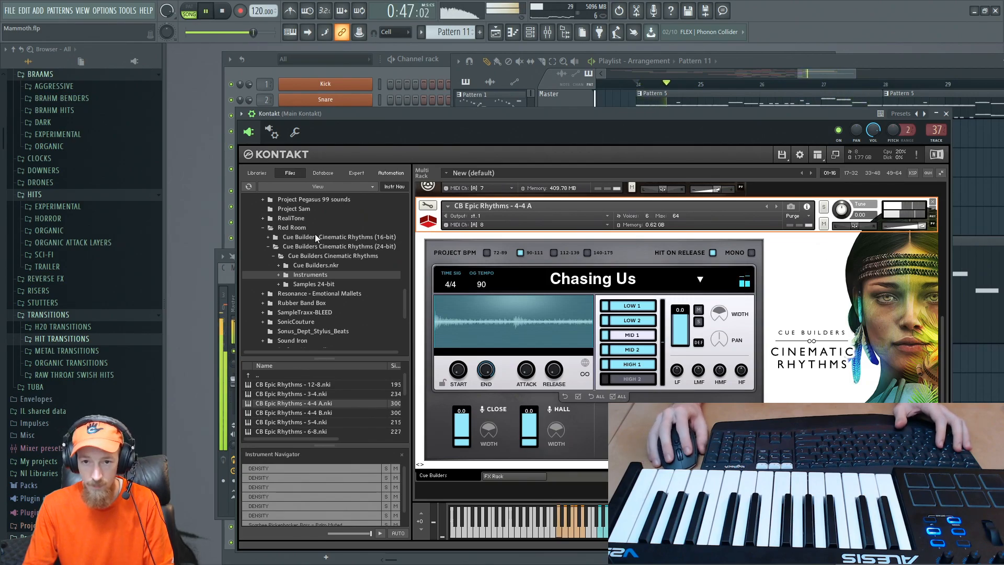
key("F6")
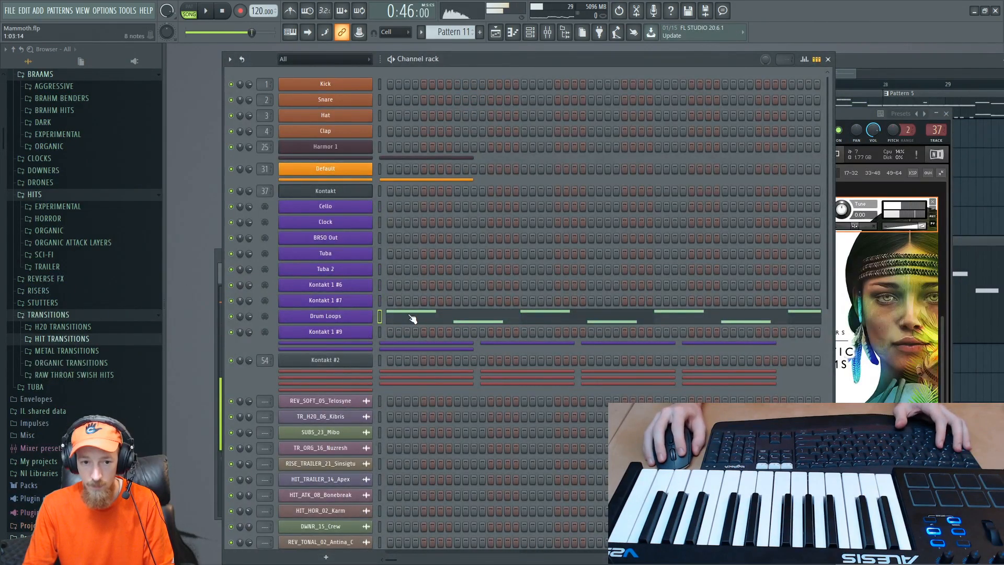
- Open the Drum Loops notes and play the four-bar pattern from bar 24 to review it
left_click(412, 318)
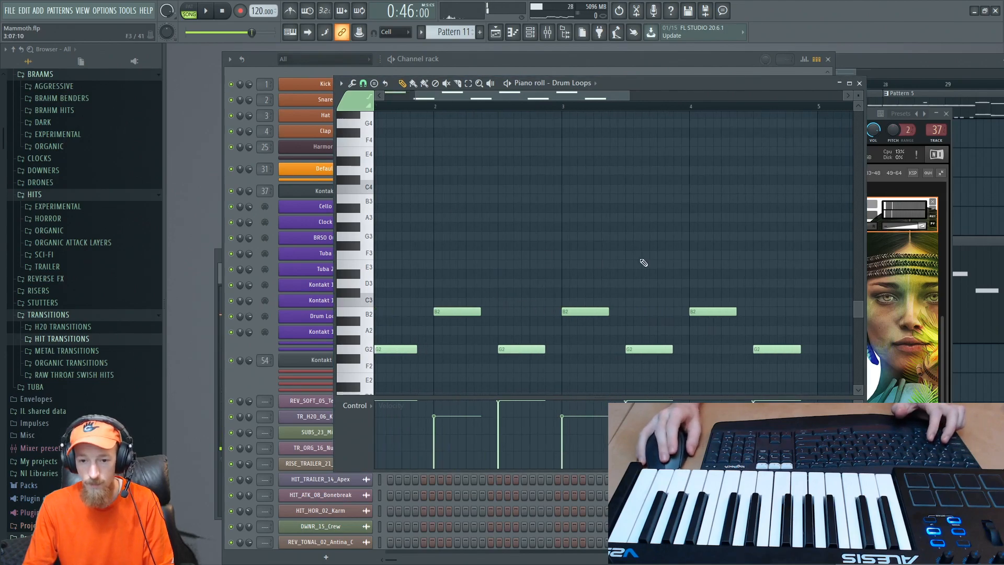
middle_click(742, 251)
left_click(632, 248)
right_click(662, 247)
scroll(647, 272, "down", 3)
key("space")
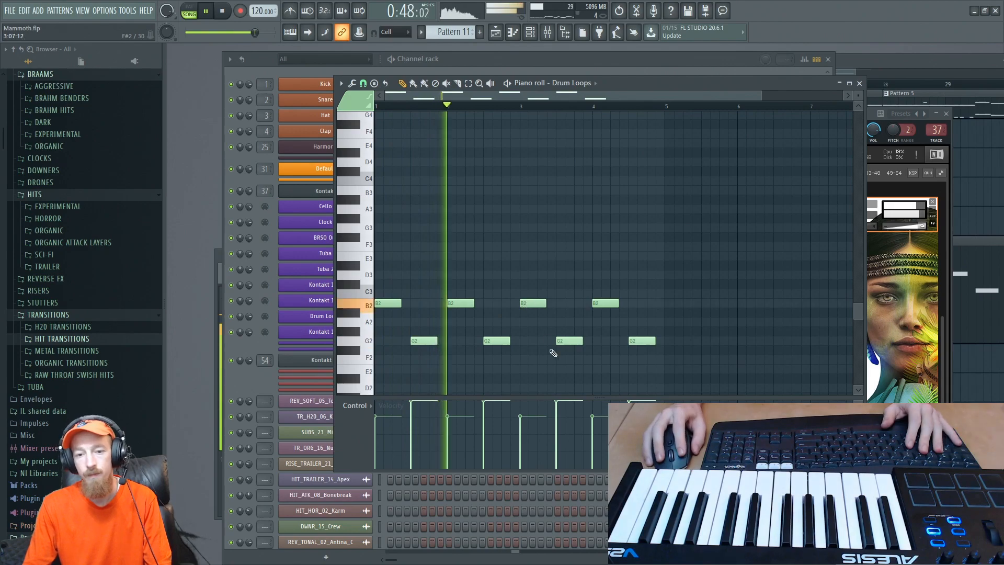
key("space")
scroll(519, 327, "up", 2)
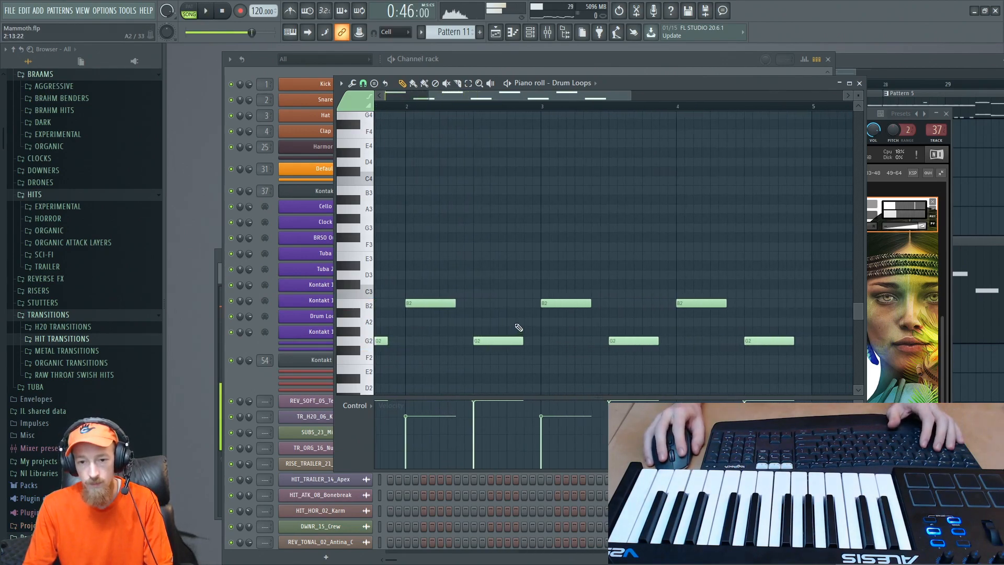
- Add G2, A2 and C3 fill notes on steps 13, 14 and 15 of bar 2, shortening the preceding G2 and ending the A2 at bar 3
left_click(510, 322)
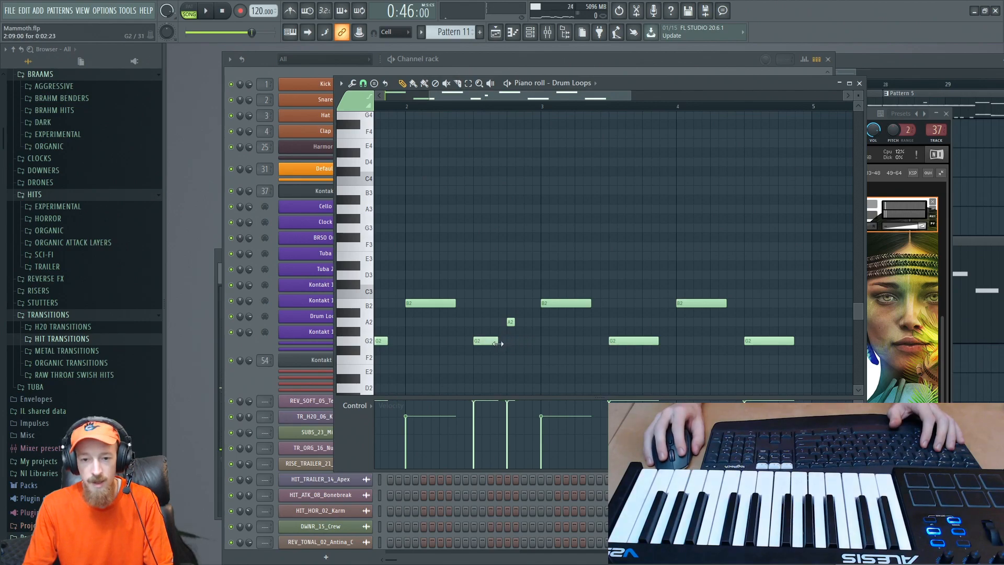
left_click_drag(512, 322, 511, 342)
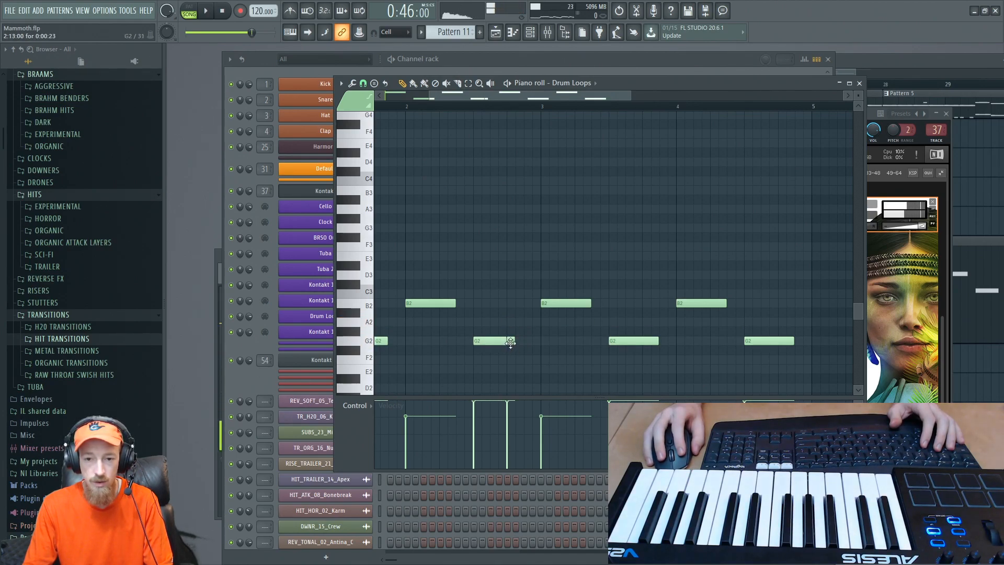
left_click(519, 322)
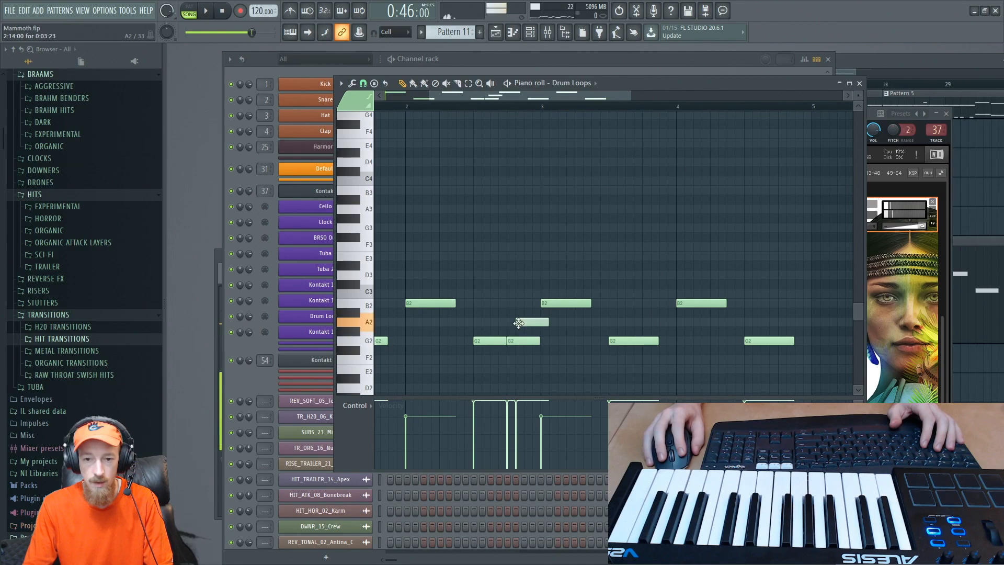
left_click(526, 293)
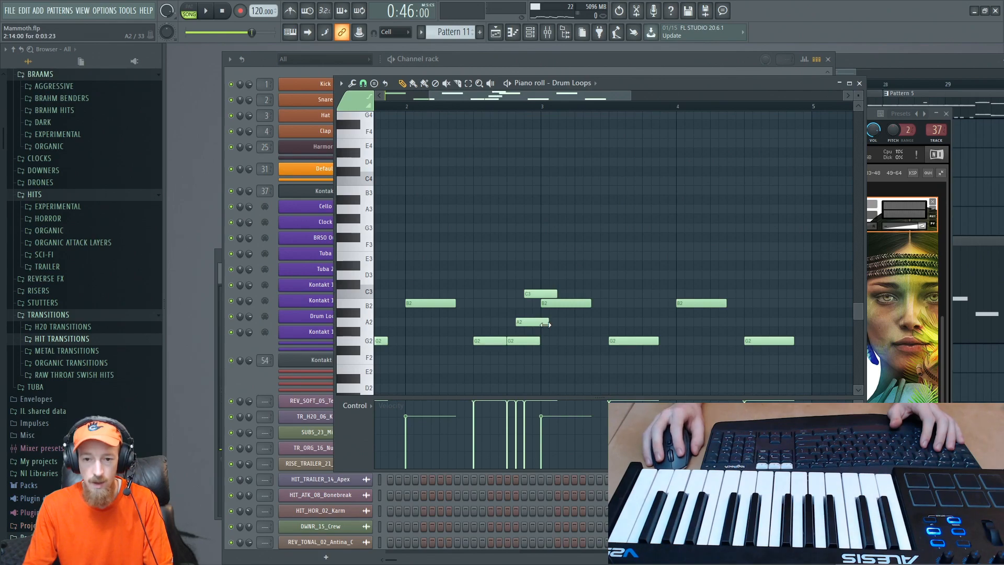
left_click_drag(542, 324, 539, 324)
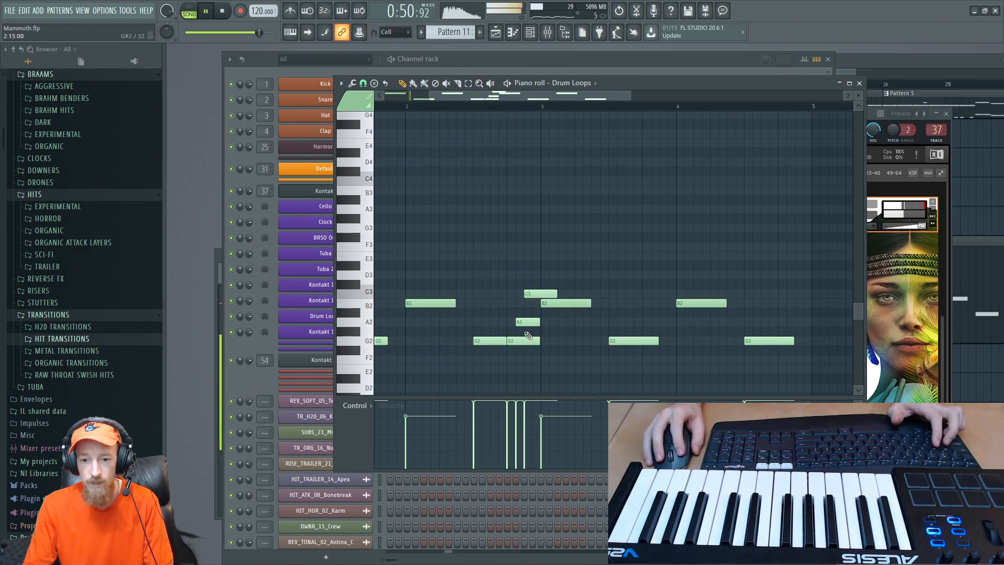
- Try lowering the velocity of the A2 fill note to 62% while playing from bar 25
key("space")
key("space")
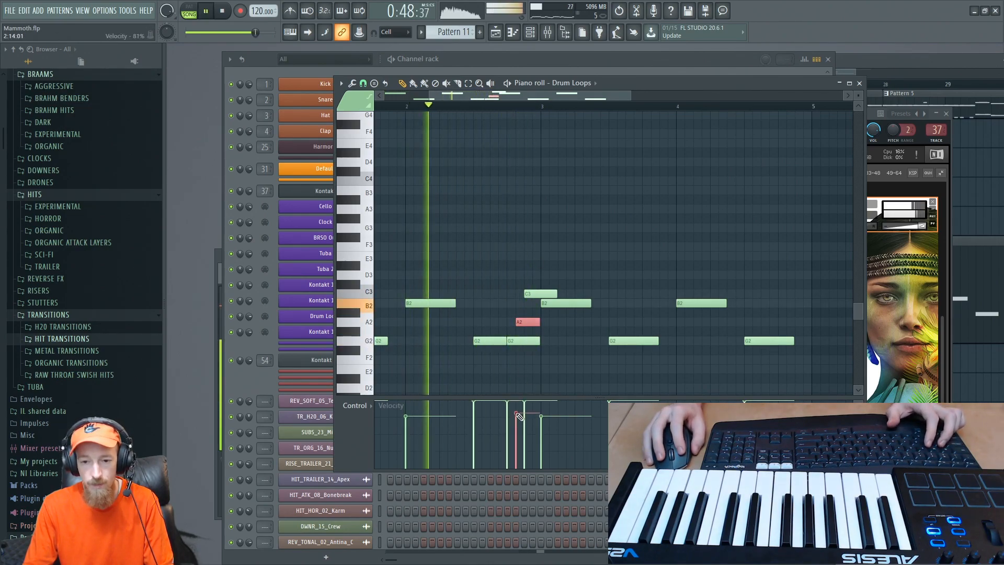
key("space")
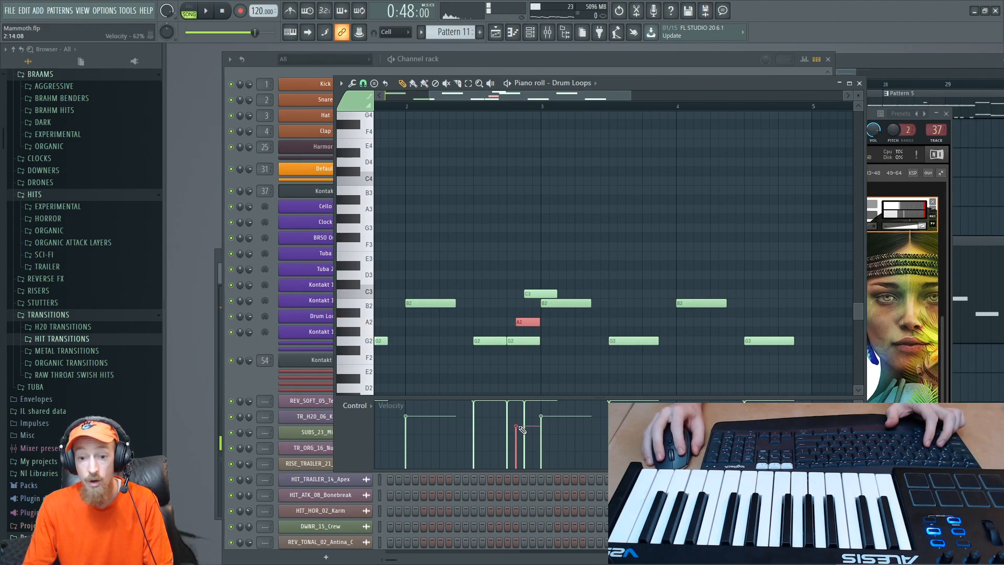
- Try the A2 fill note at other pitches, settling it on B2, and play from bar 25
left_click(906, 408)
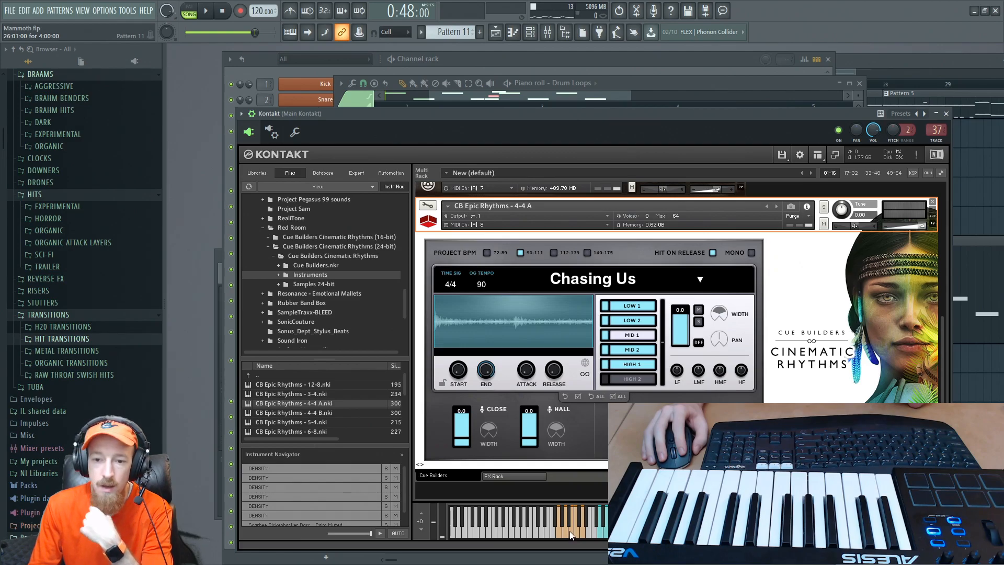
left_click(645, 82)
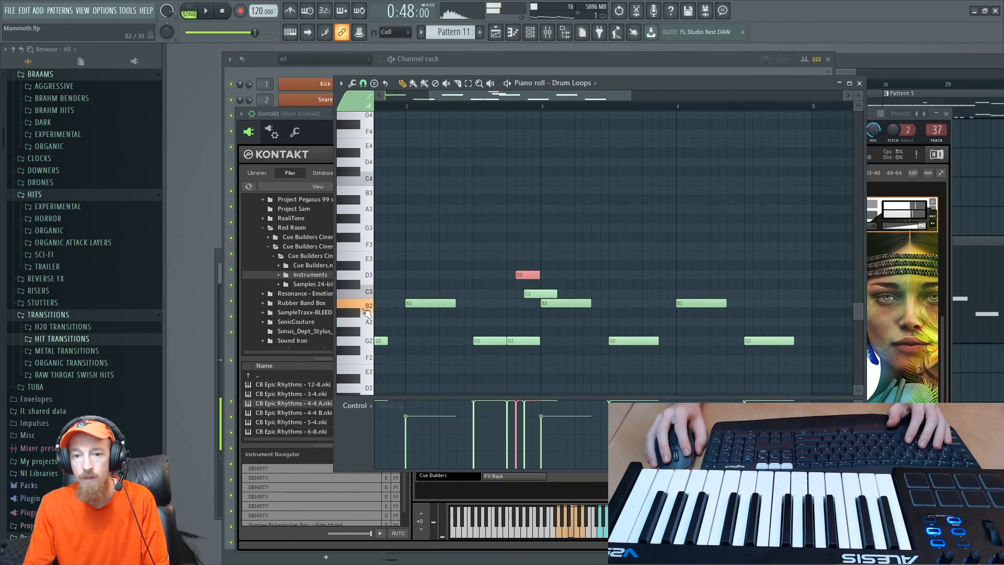
left_click_drag(523, 308, 525, 294)
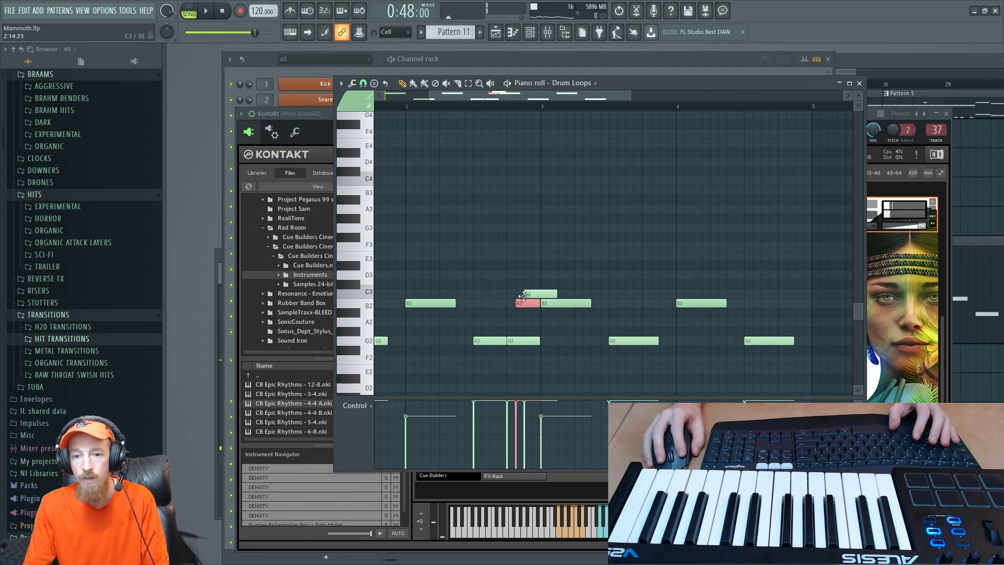
key("space")
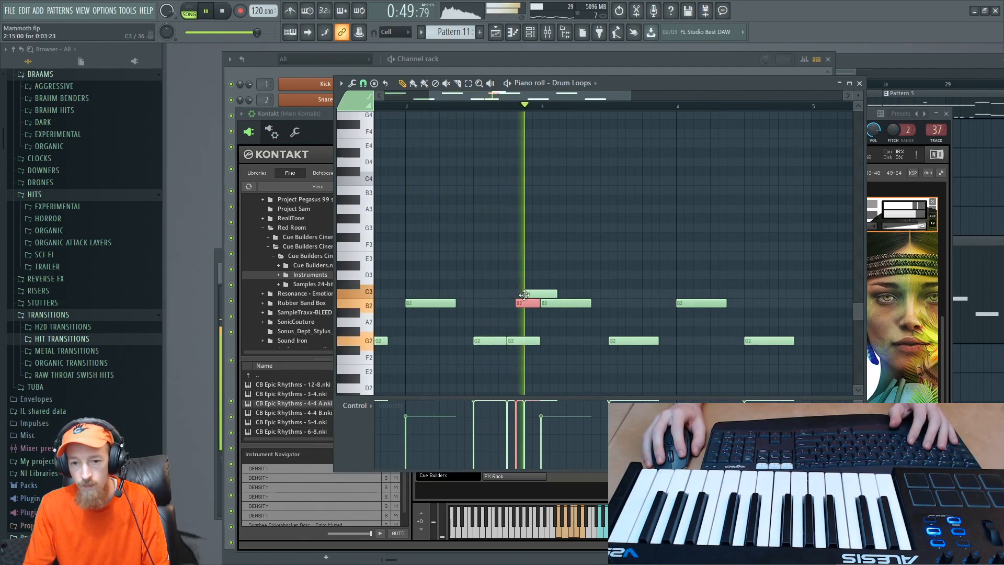
key("space")
- Try the fill note on step 14 of bar 2 at lower pitches down to G2, replaying from bar 25
scroll(588, 301, "up", 3)
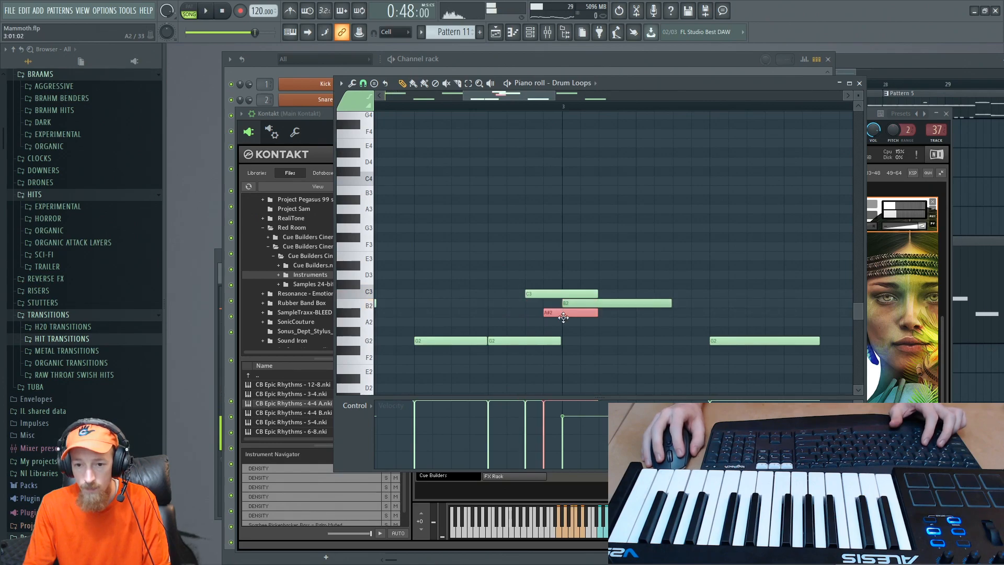
left_click_drag(570, 338, 567, 322)
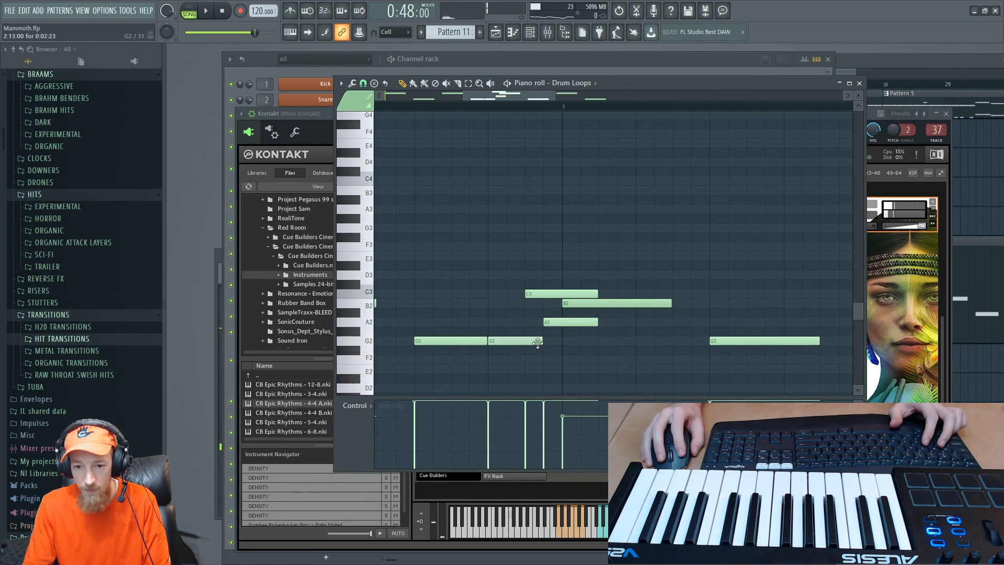
left_click_drag(552, 323, 549, 342)
key("space")
scroll(601, 319, "down", 3)
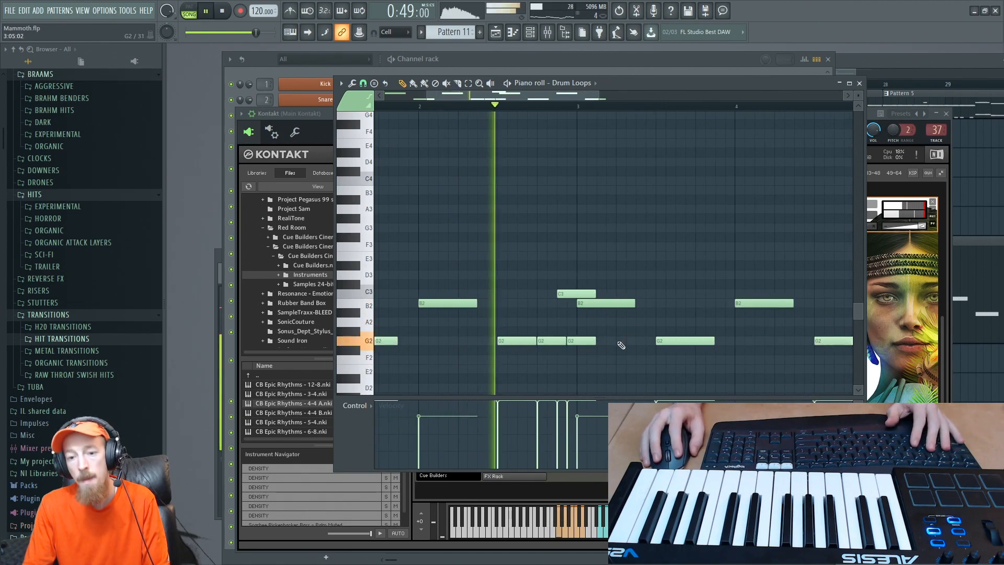
key("space")
key("space")
- Set the fill note on step 14 of bar 2 to A2 and play the fill again
left_click_drag(576, 342, 576, 322)
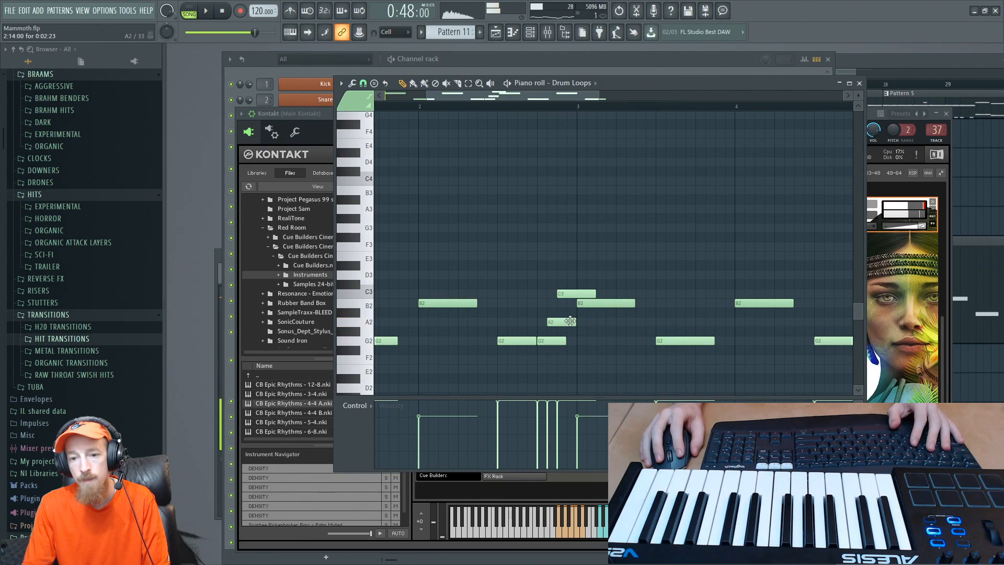
key("space")
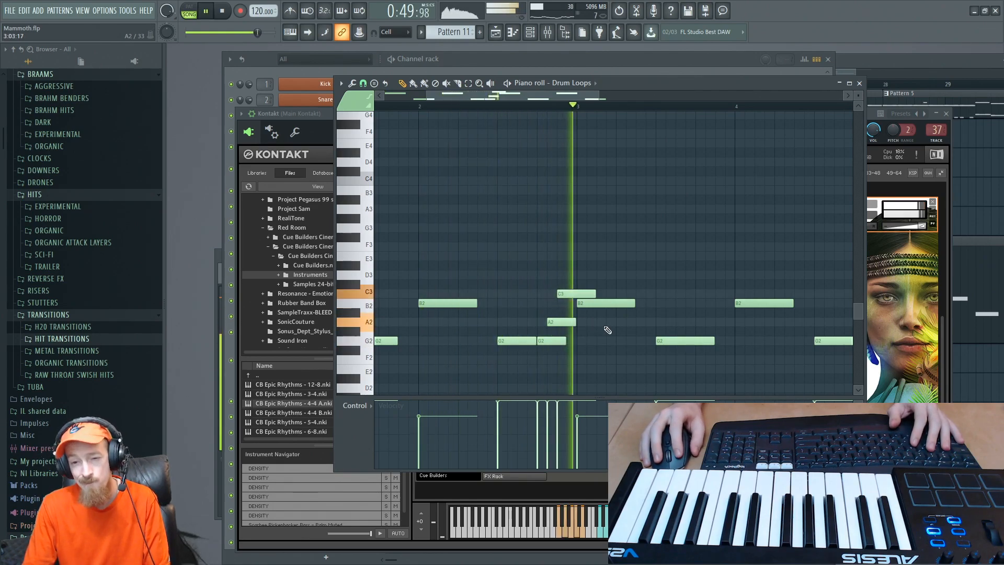
key("space")
scroll(607, 330, "down", 2)
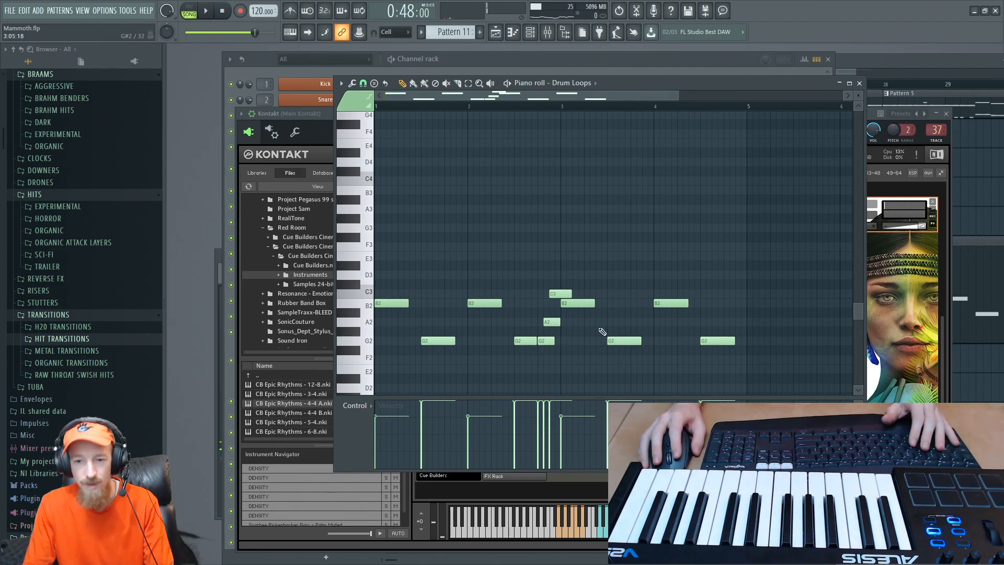
- Play the arrangement from bar 25, move the second Pattern 11 clip to start at bar 28, and replay the section
left_click(884, 70)
key("space")
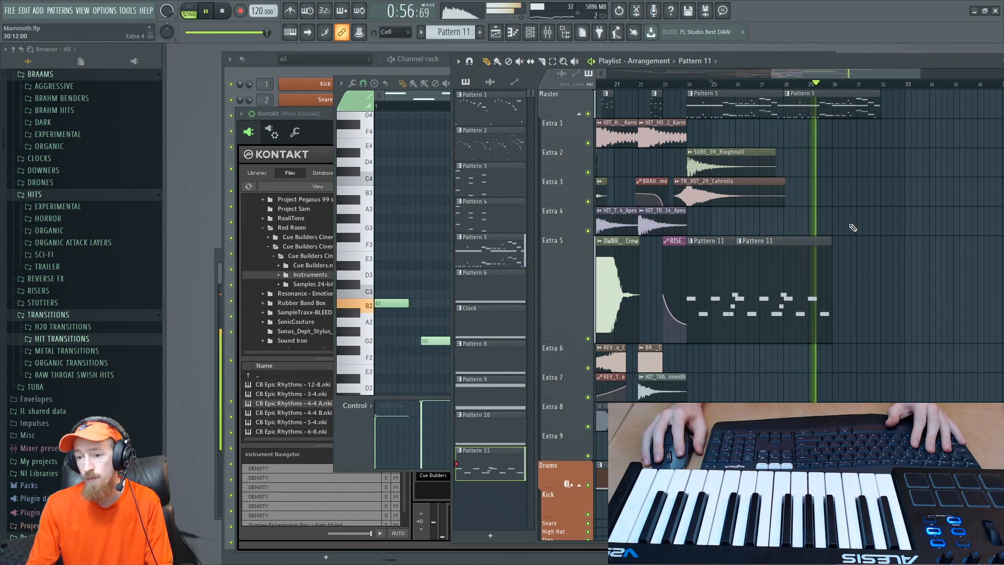
key("space")
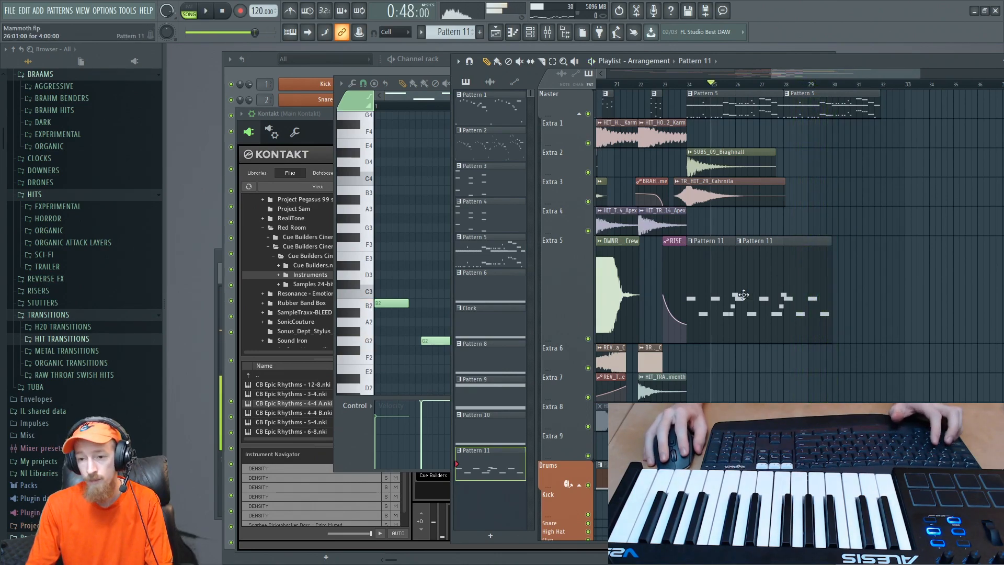
left_click(726, 301)
left_click_drag(776, 300, 872, 306)
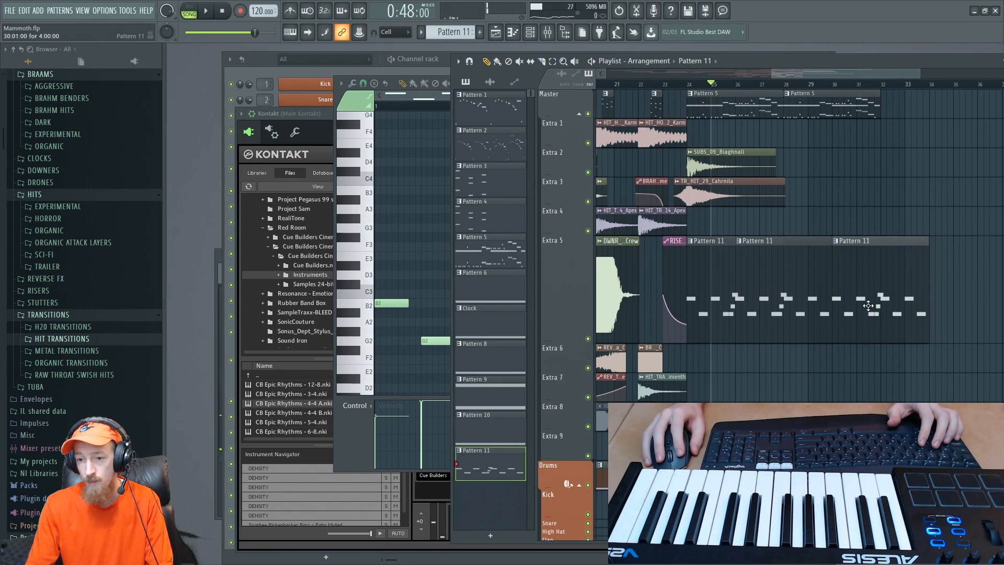
right_click(872, 306)
left_click_drag(772, 299, 821, 310)
key("space")
scroll(817, 304, "up", 2)
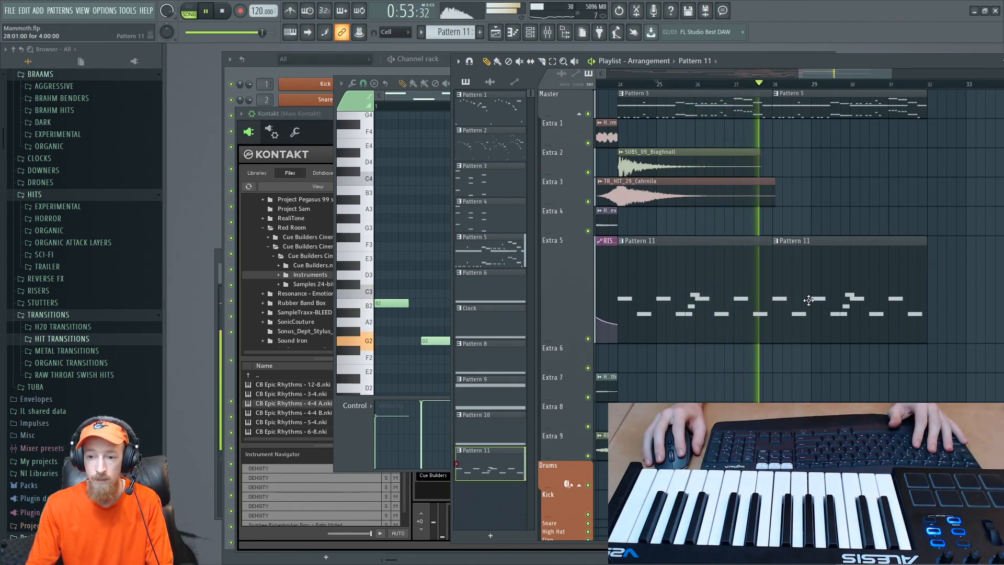
key("space")
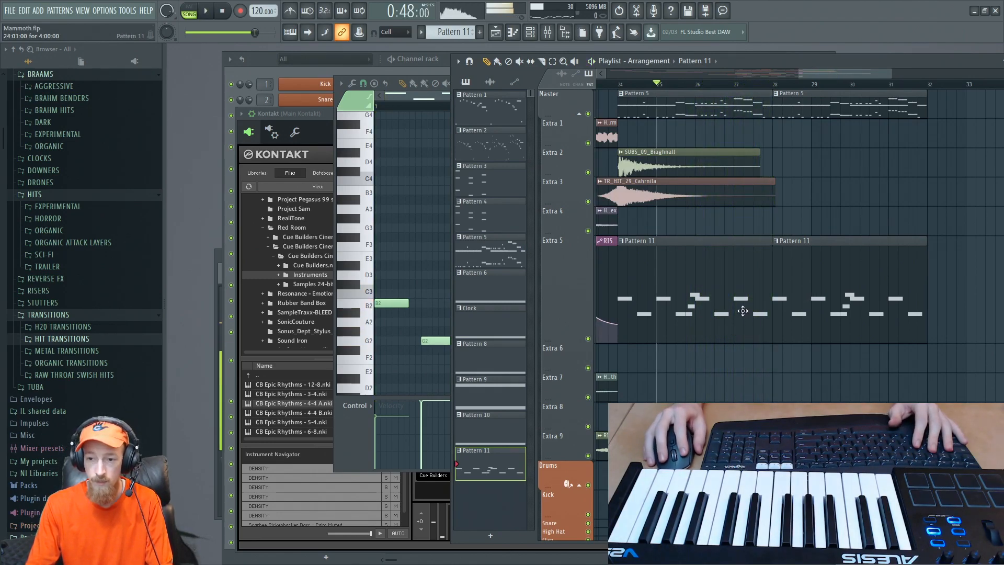
- Add a G2 and an A2 fill note at the end of bar 4 in Drum Loops, fitting the preceding G2 up to them, and close the piano roll
left_click(335, 427)
scroll(728, 366, "up", 2)
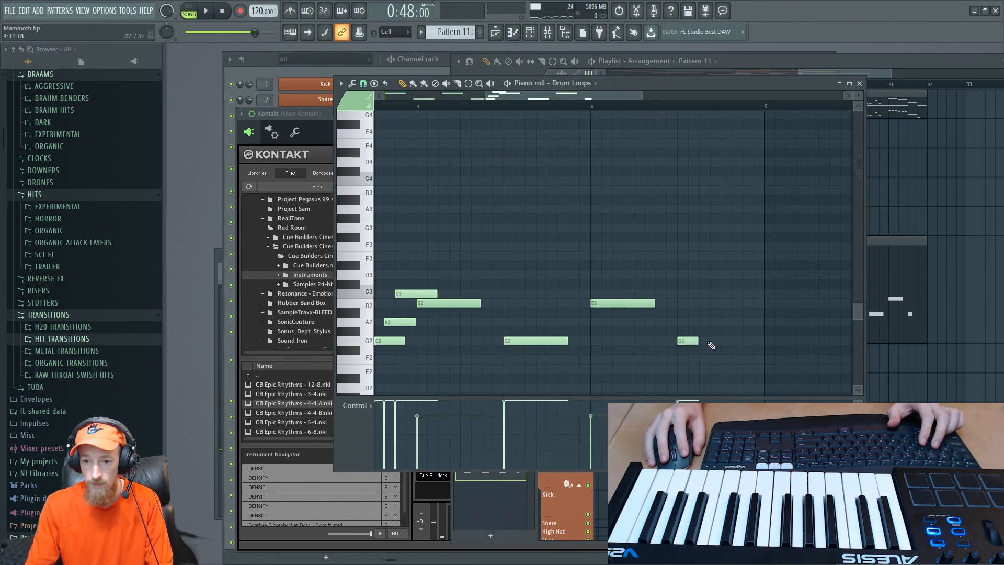
left_click(726, 321)
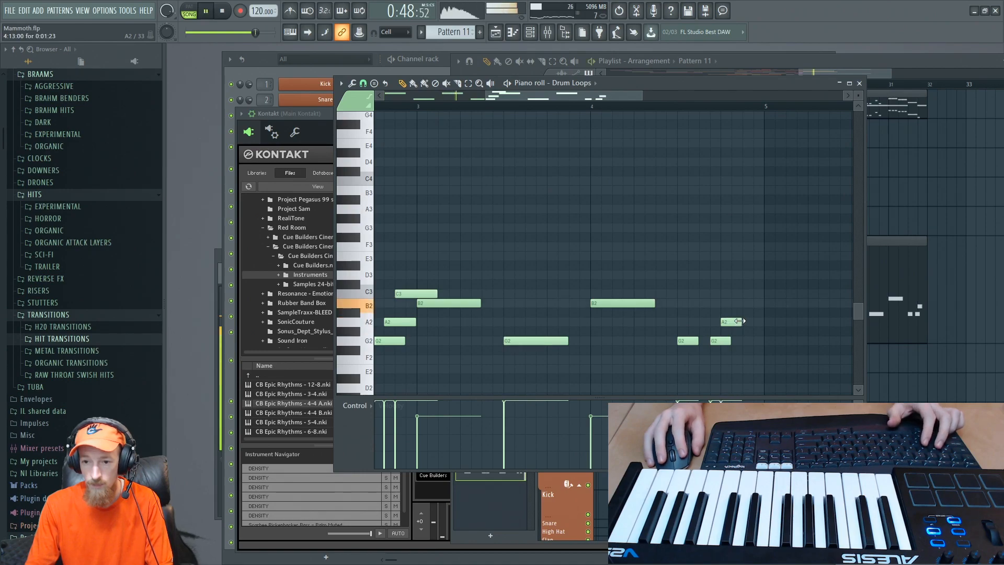
left_click_drag(698, 341, 710, 341)
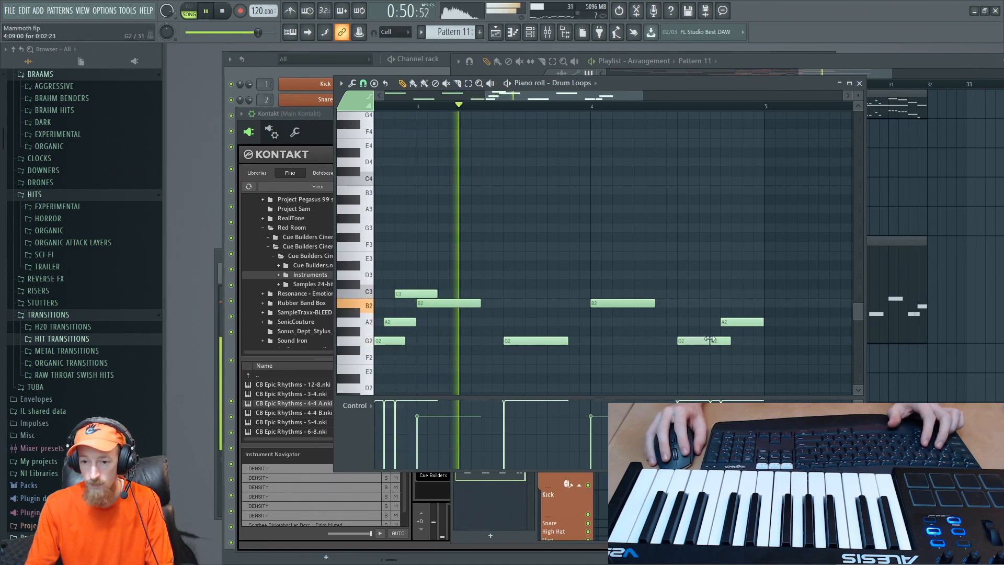
left_click(680, 413)
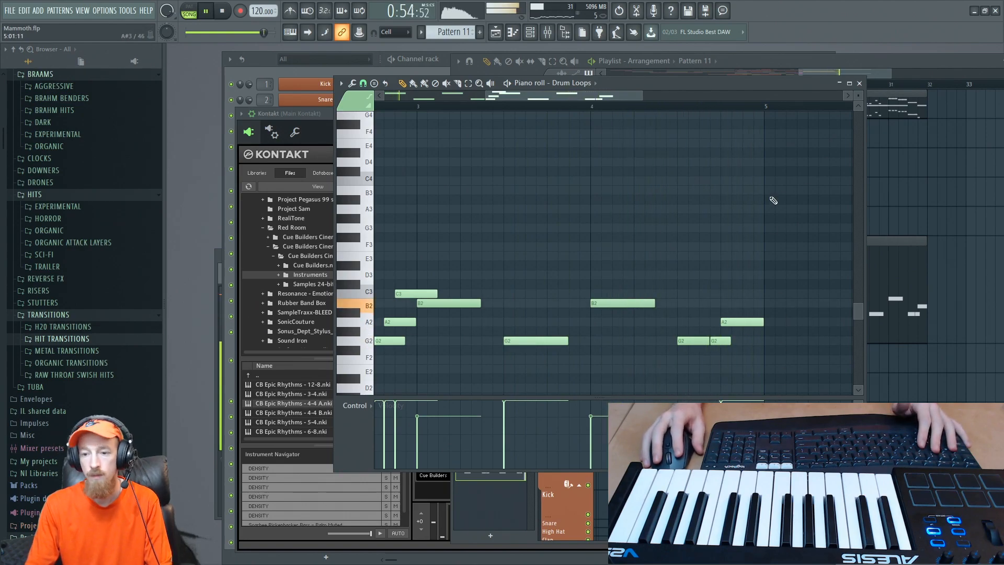
left_click(861, 83)
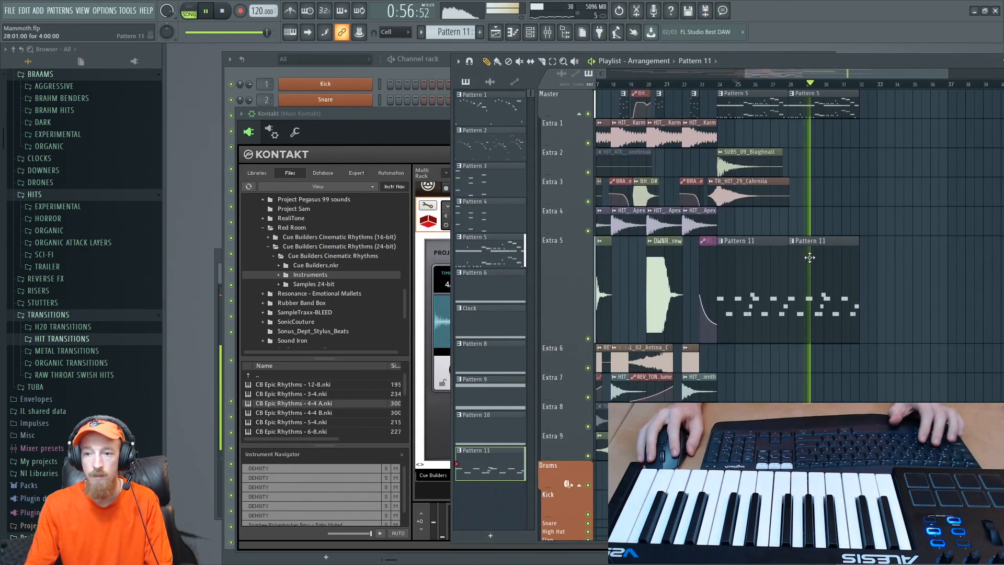
- Play the whole arrangement from bar 1 through bar 32 and review how the sections build into the trailer part
key("space")
left_click_drag(785, 74, 649, 75)
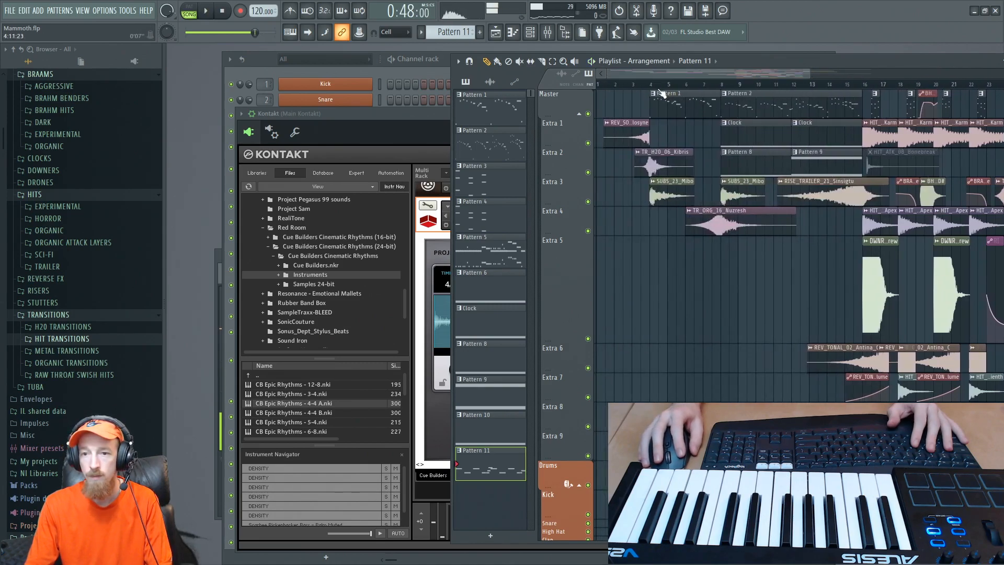
left_click(607, 84)
key("space")
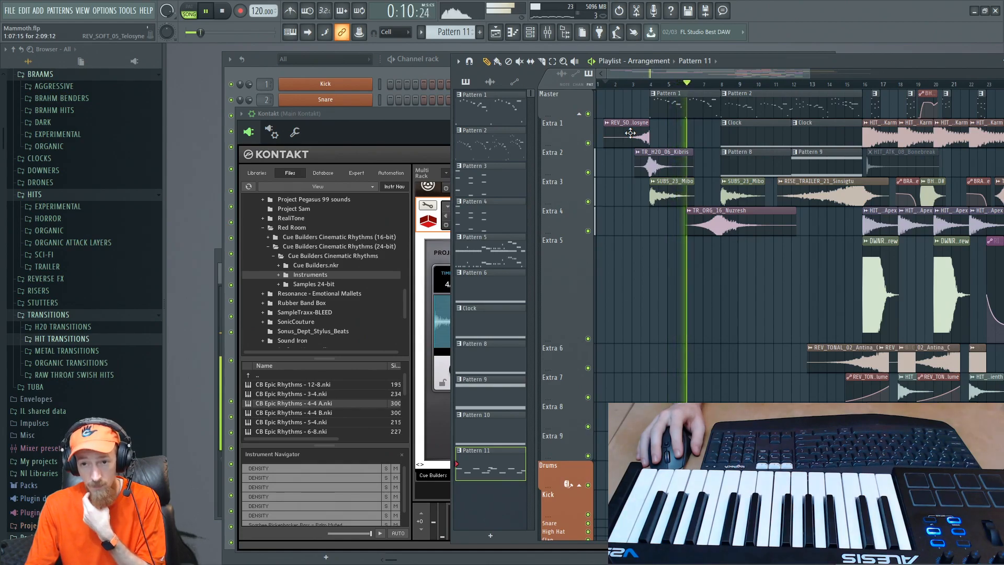
left_click_drag(782, 211, 716, 217)
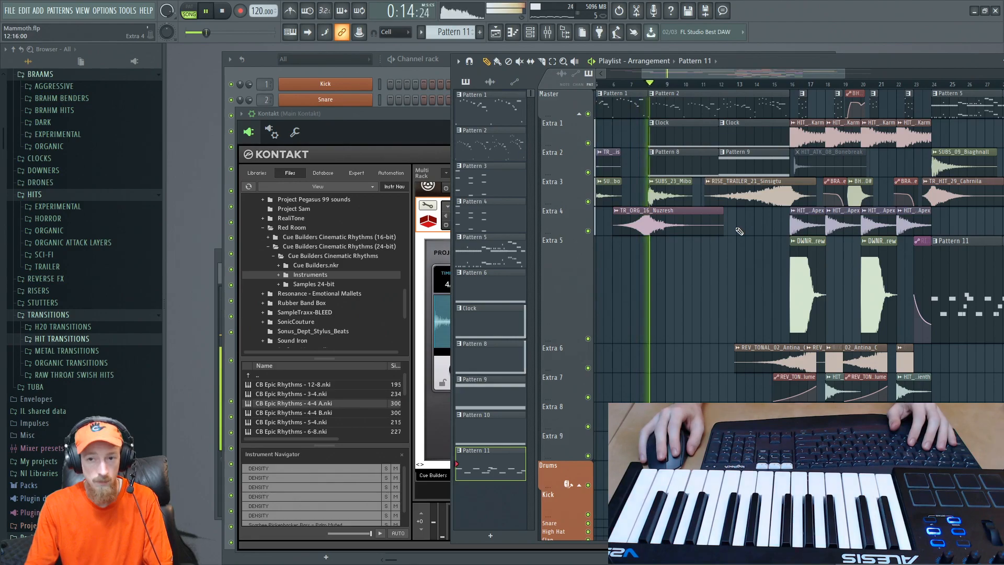
scroll(740, 231, "down", 2)
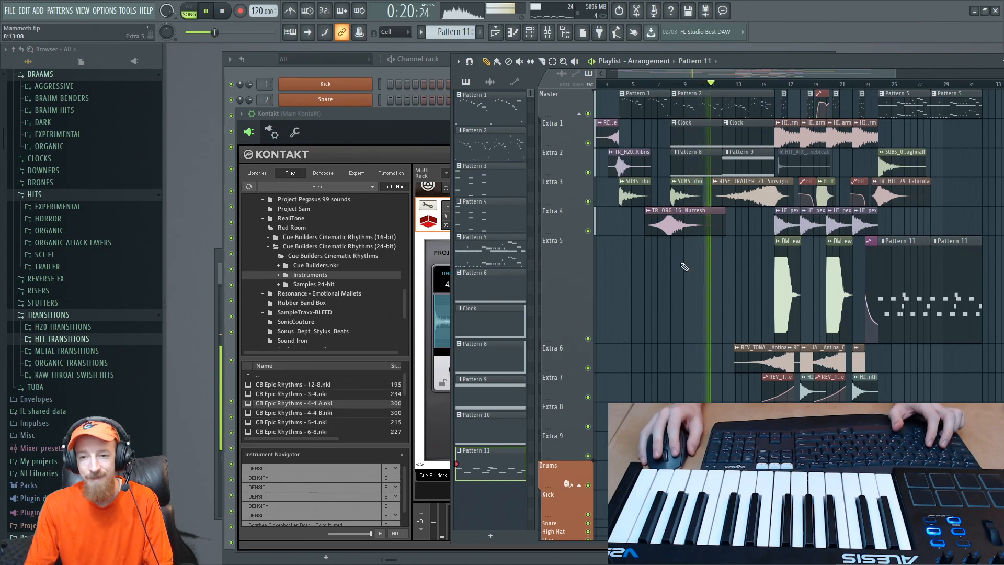
left_click_drag(746, 225, 691, 224)
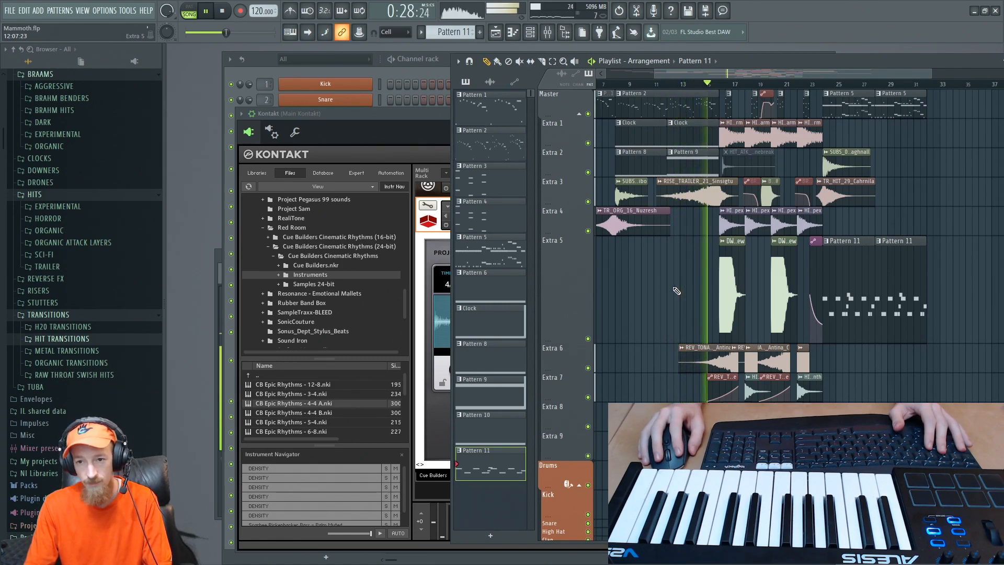
scroll(703, 277, "up", 3)
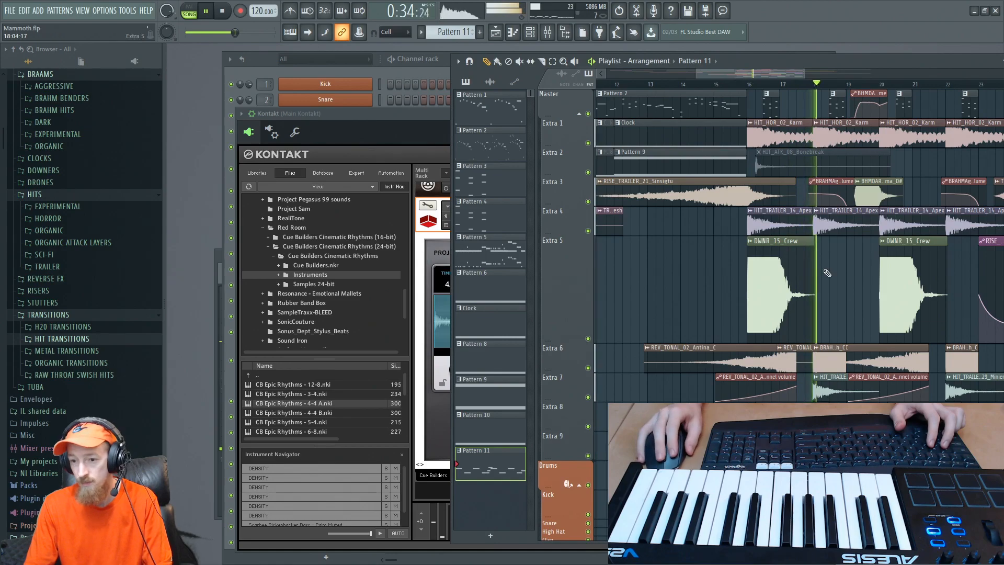
scroll(743, 268, "right", 5)
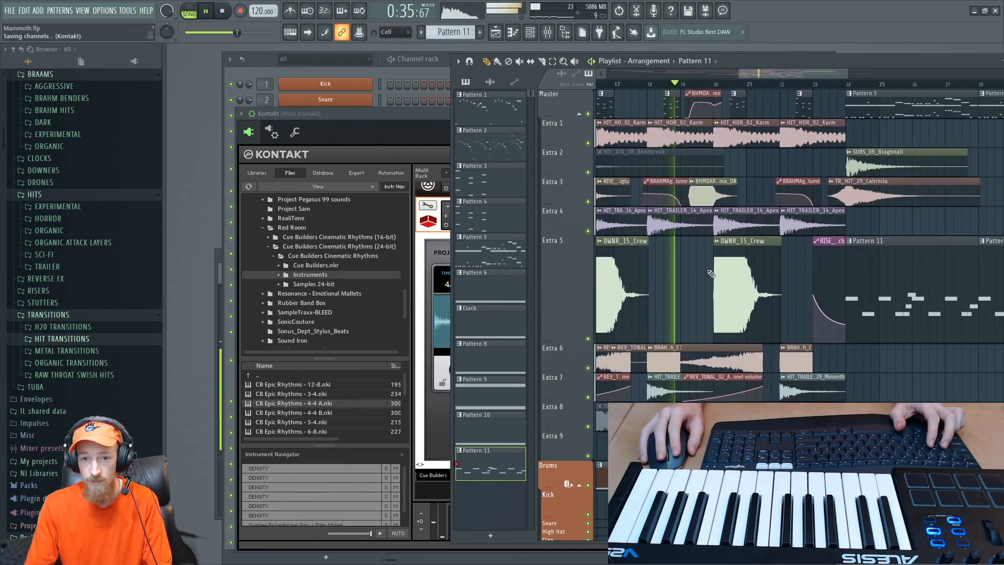
scroll(732, 272, "down", 1)
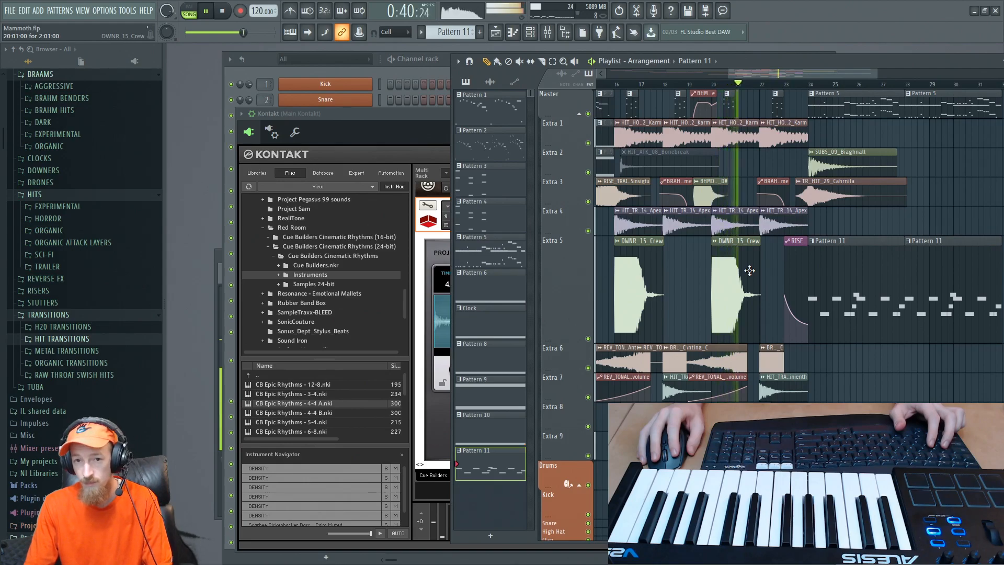
scroll(747, 270, "right", 4)
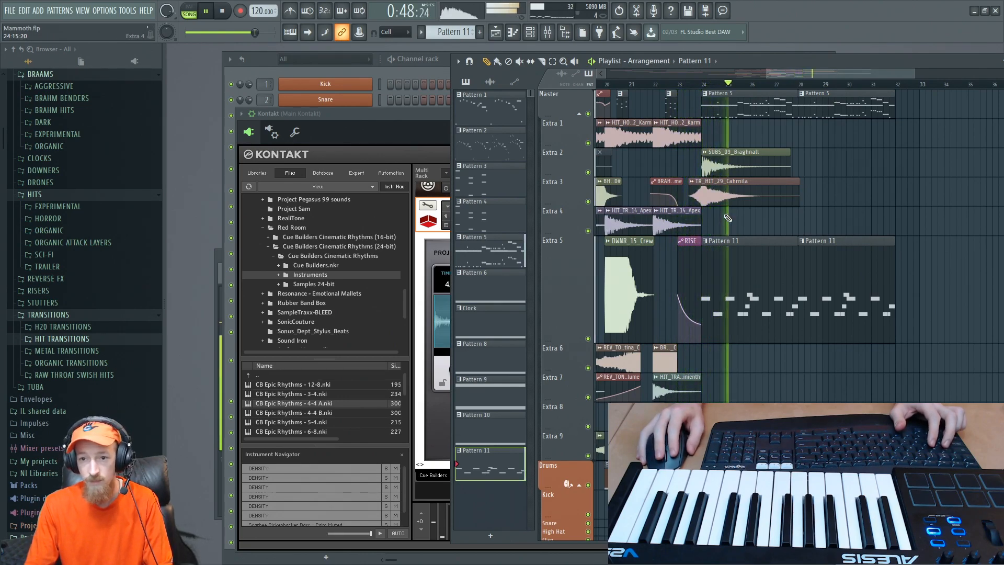
scroll(742, 209, "down", 3)
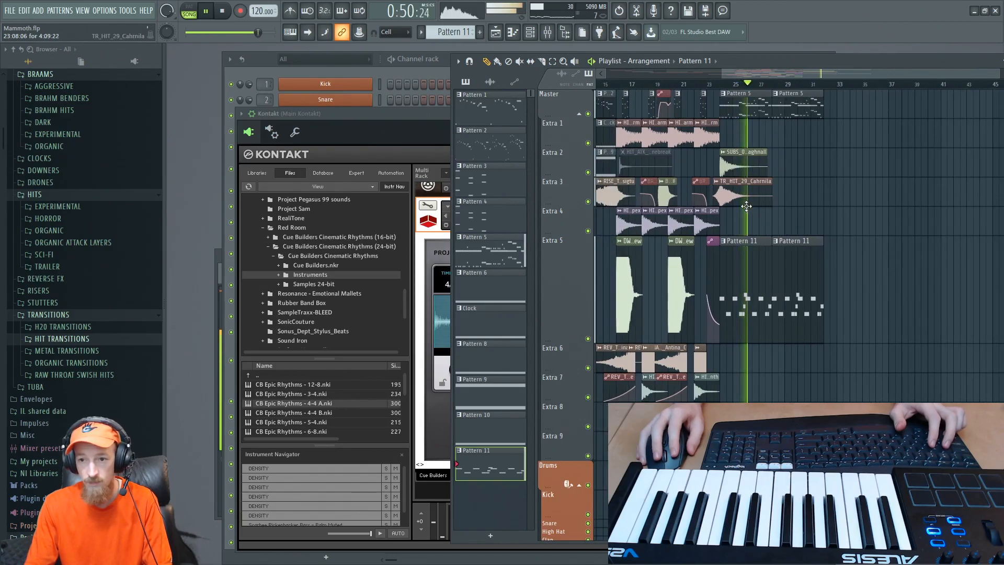
scroll(768, 214, "up", 2)
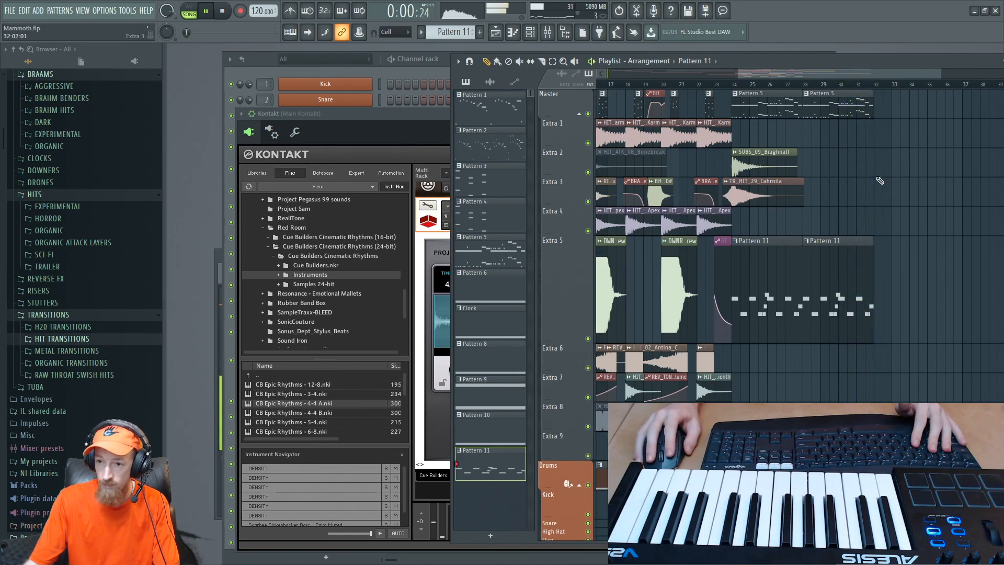
- Compare the Pattern 5 and Pattern 11 clips at bars 24 to 32 with the earlier Pattern 1 and Pattern 2 clips
left_click_drag(865, 76, 829, 80)
scroll(858, 137, "down", 3)
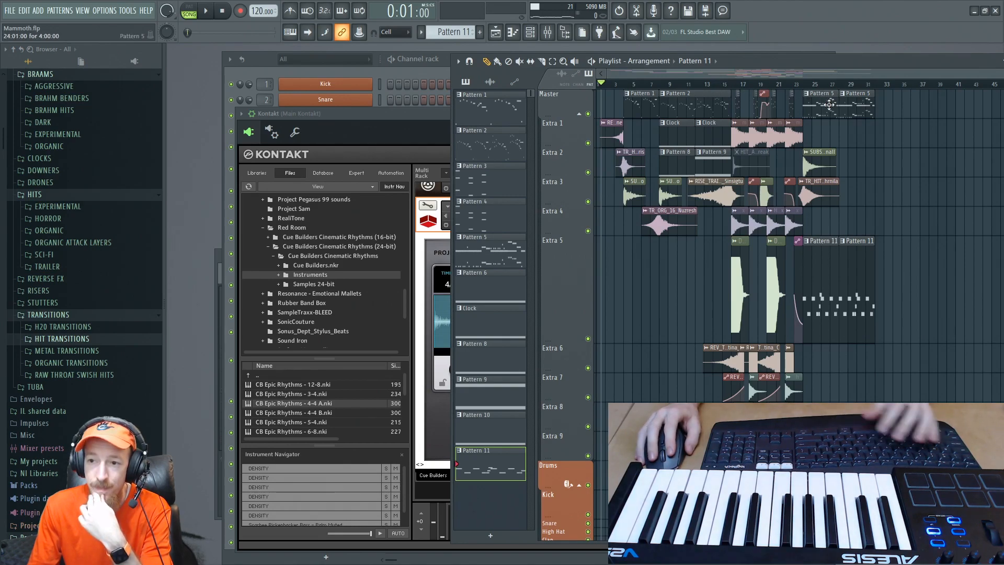
left_click_drag(823, 108, 871, 127)
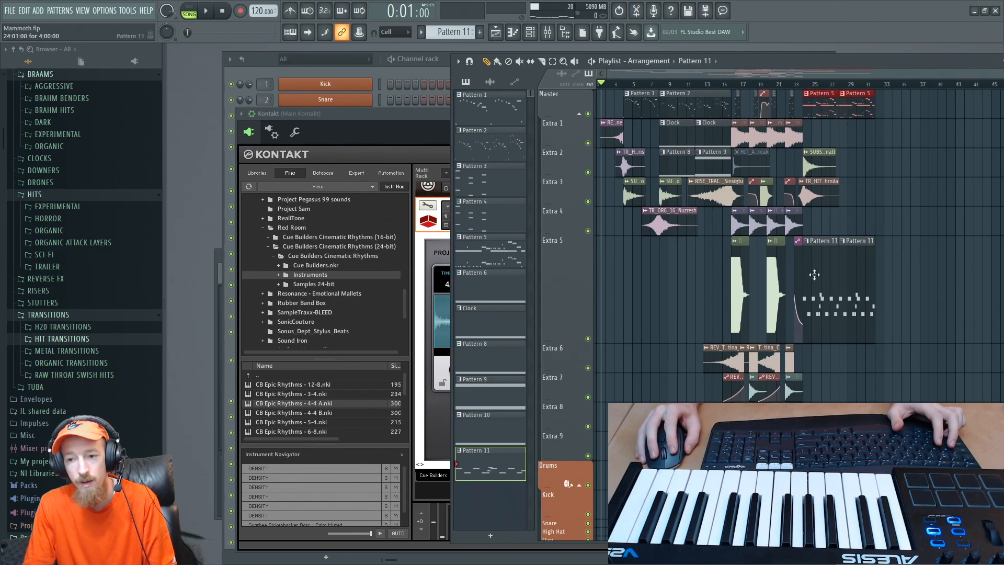
left_click_drag(819, 303, 859, 295)
scroll(784, 149, "up", 2)
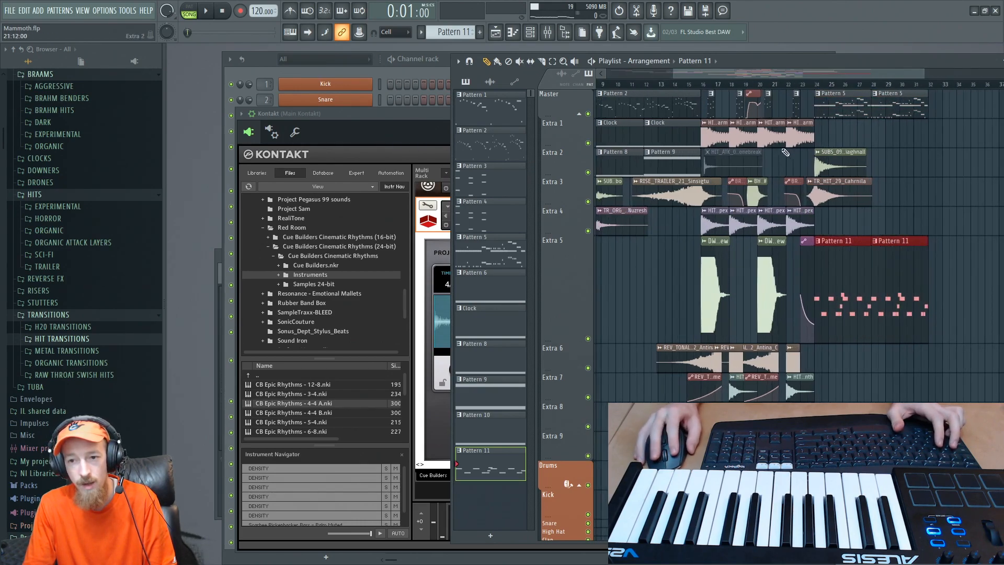
left_click(655, 108)
scroll(701, 112, "left", 3)
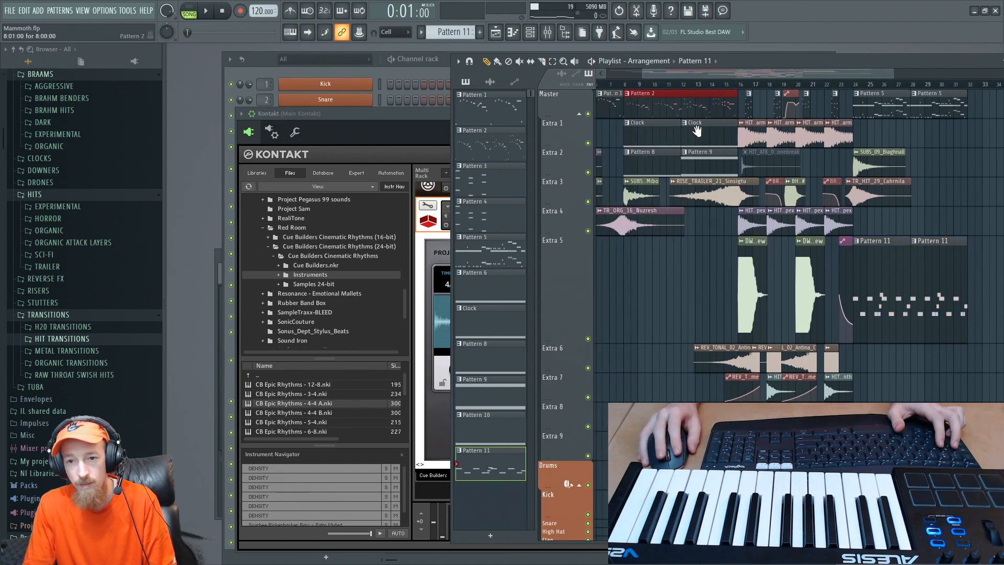
left_click_drag(640, 109, 761, 112)
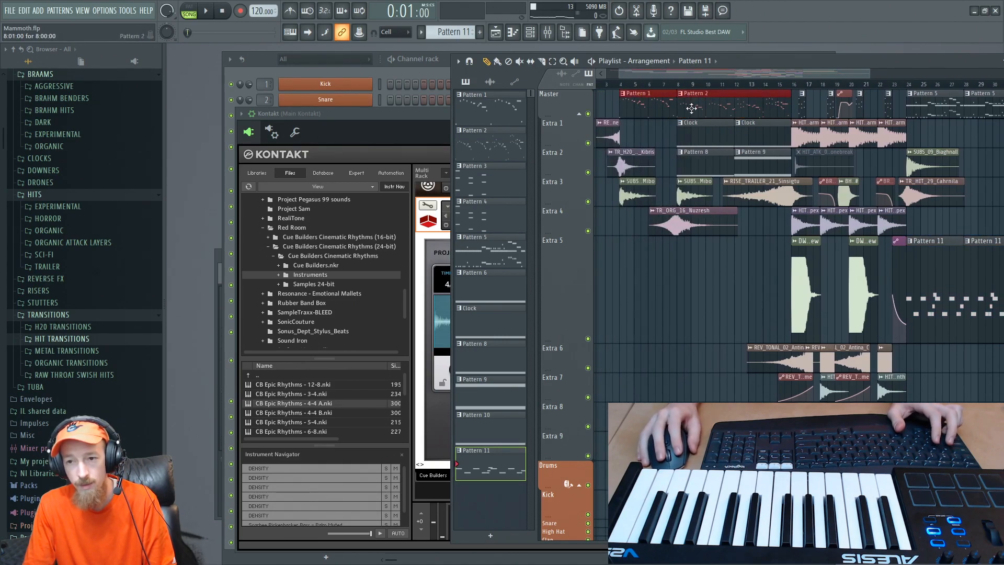
left_click(933, 93)
scroll(832, 106, "down", 4)
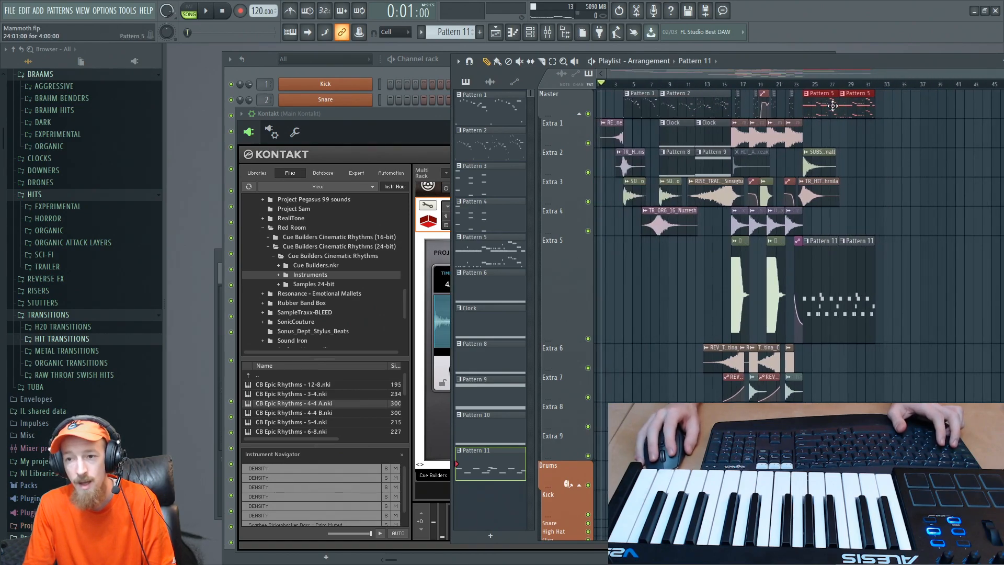
left_click_drag(881, 122, 880, 124)
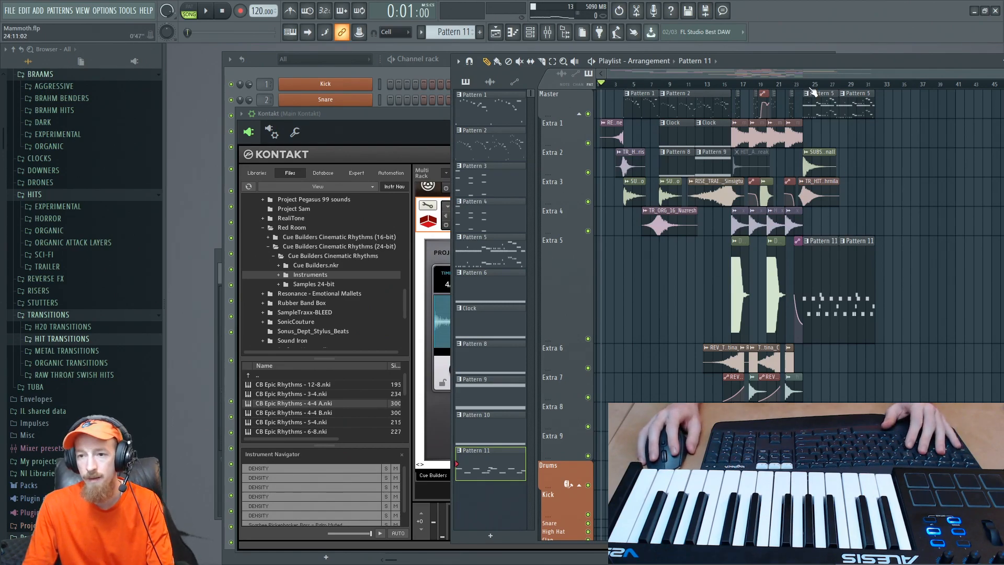
- Play the section from bar 24, and copy both Clock clips on Extra 1 to start at bars 24 and 28
key("space")
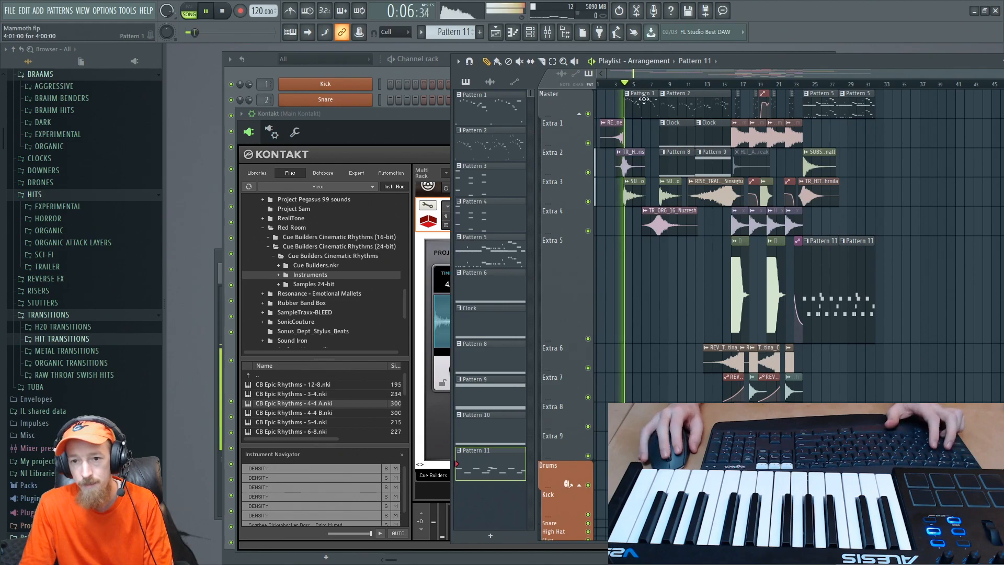
scroll(632, 85, "up", 3)
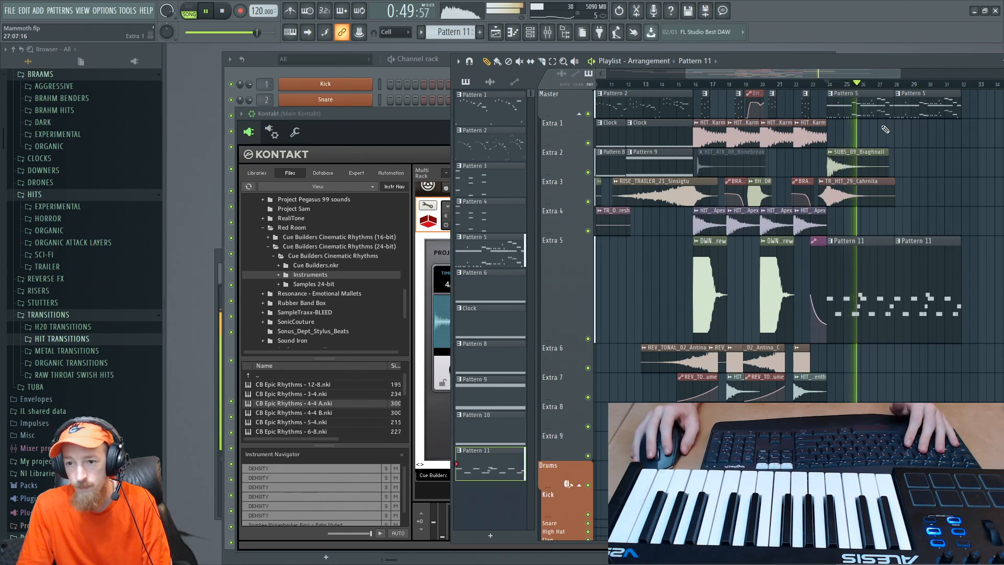
key("space")
scroll(882, 125, "down", 2)
left_click_drag(666, 132, 848, 138)
- Make the Pattern 5 clip at bar 24 on the Master track unique
left_click(859, 108, "ctrl")
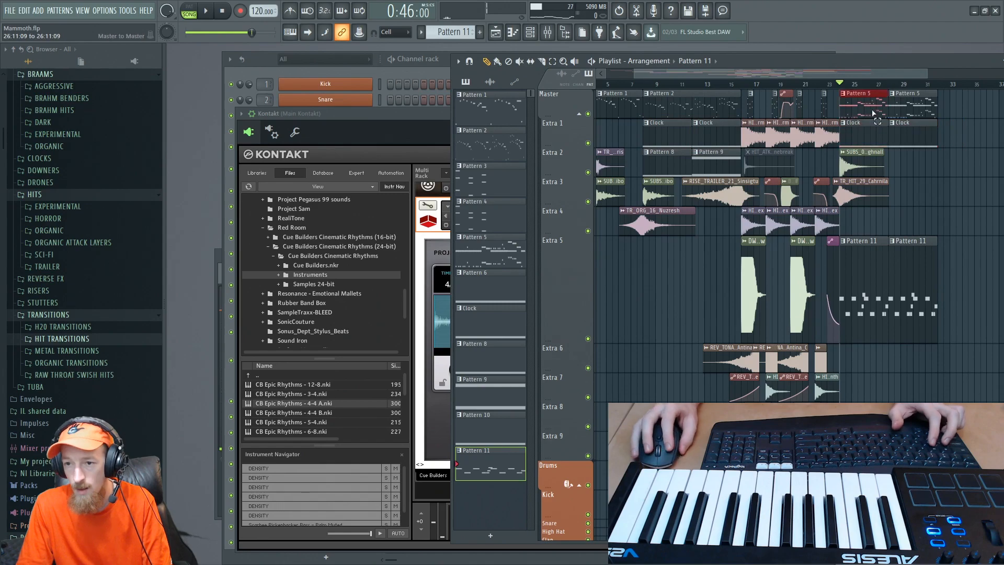
right_click(846, 99)
left_click(901, 108)
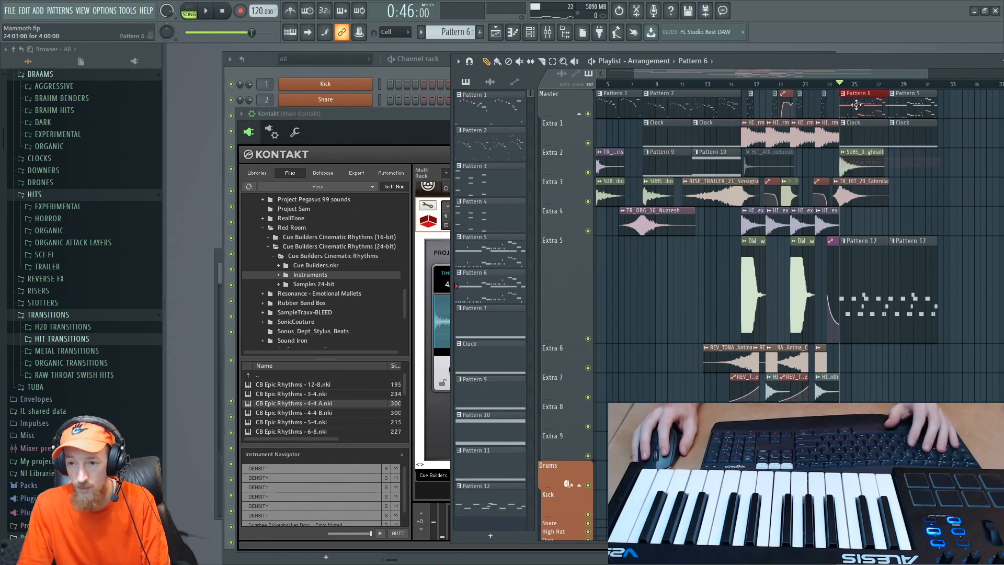
- Place Pattern 5 clips on Extra 4 at bars 24 and 28, clearing bar 28 on the Master track, and mute both
left_click_drag(902, 108, 863, 225)
right_click(880, 221, "alt")
right_click(899, 222, "alt")
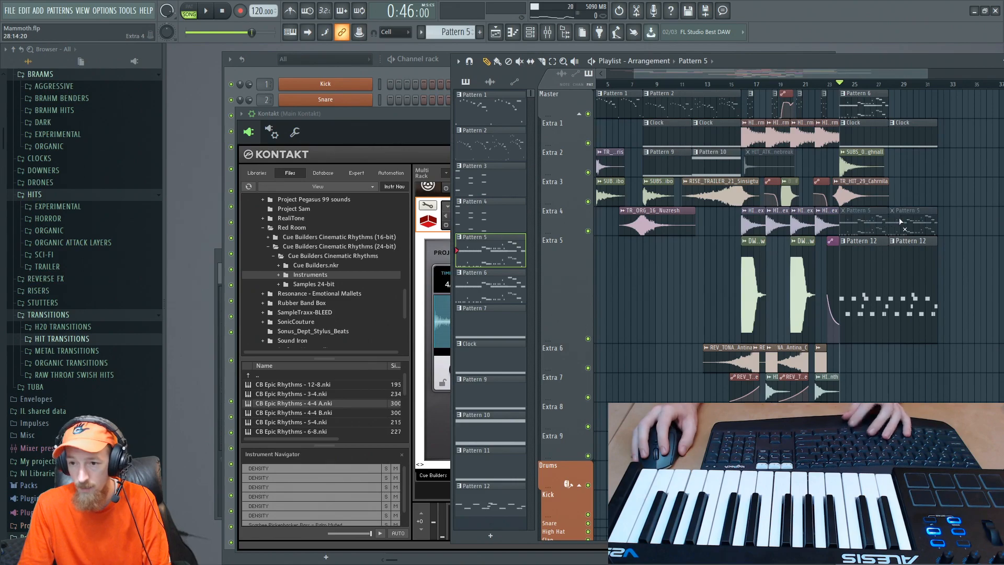
- Select Pattern 6 and cut its Cello notes in the Channel rack
left_click(861, 101)
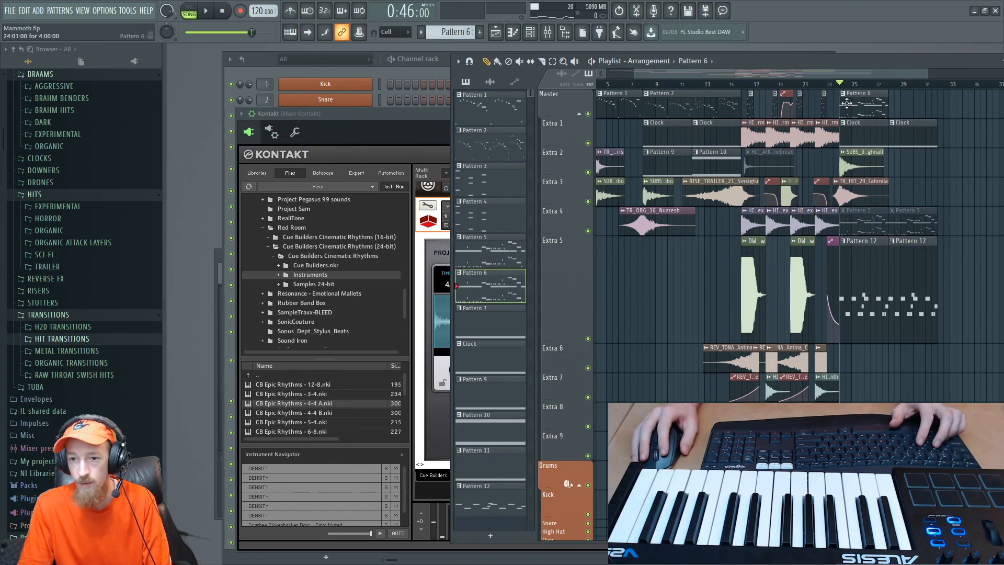
left_click(244, 71)
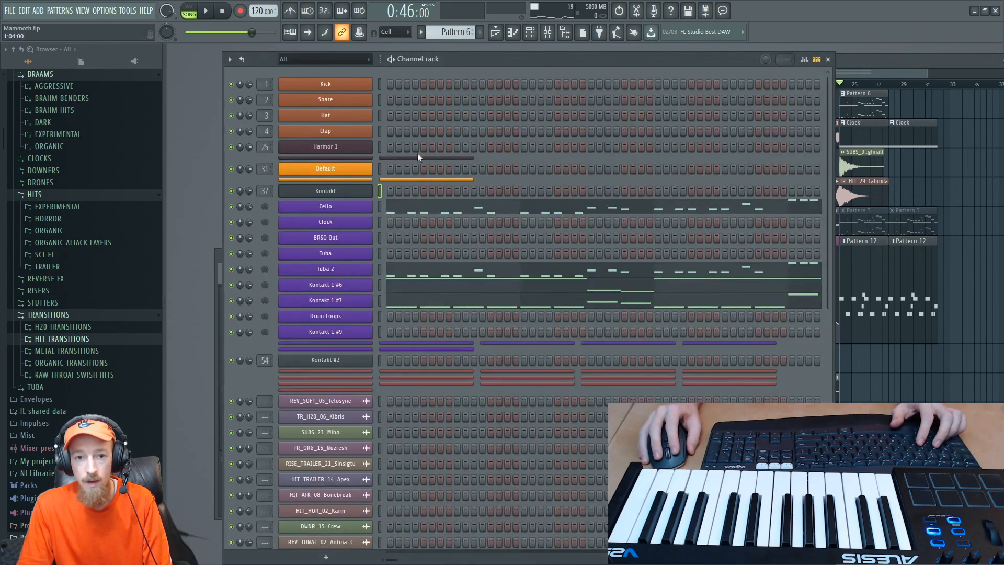
right_click(345, 216)
mouse_move(457, 218)
left_click(493, 211)
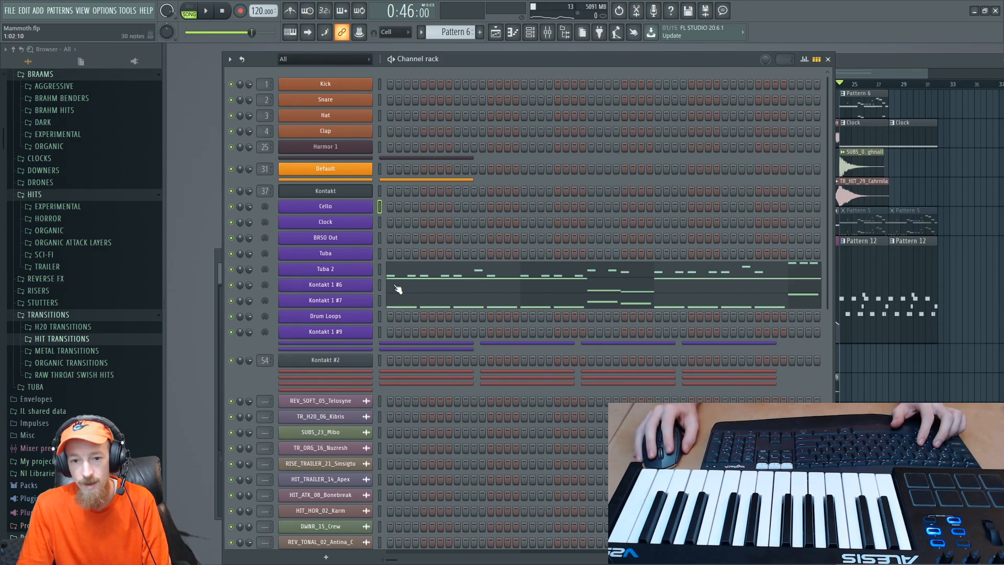
- Play the section from bar 24 briefly, and cut the Tuba 2 notes from Pattern 6
key("space")
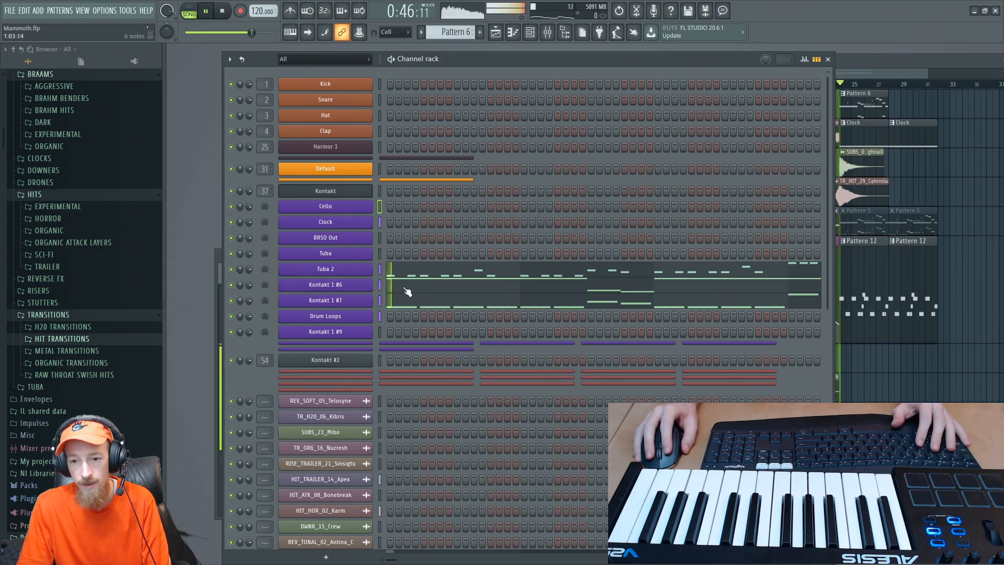
key("space")
right_click(347, 268)
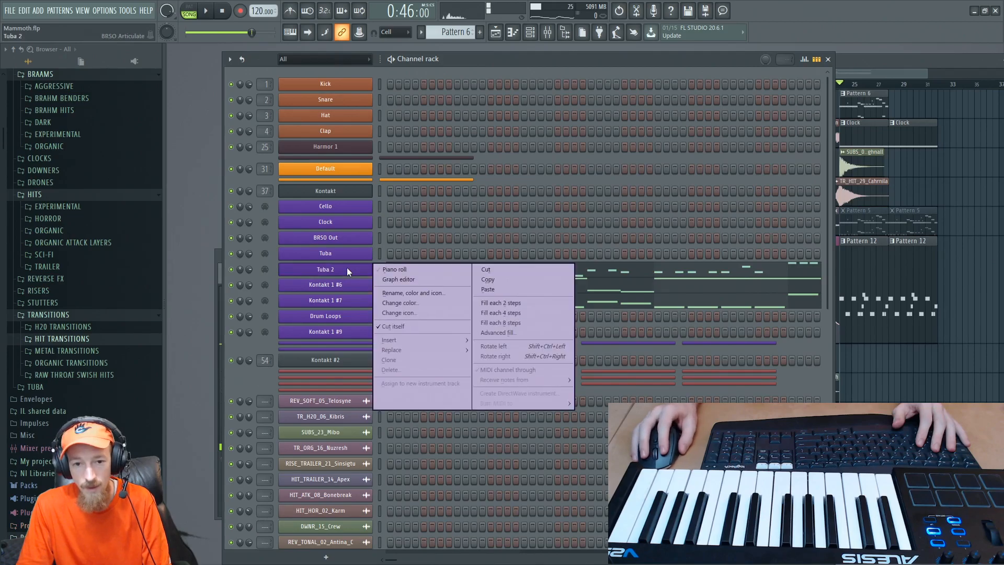
left_click(517, 268)
- Copy the Cello notes from Pattern 2 and paste them into the Cello channel of Pattern 6
left_click(882, 76)
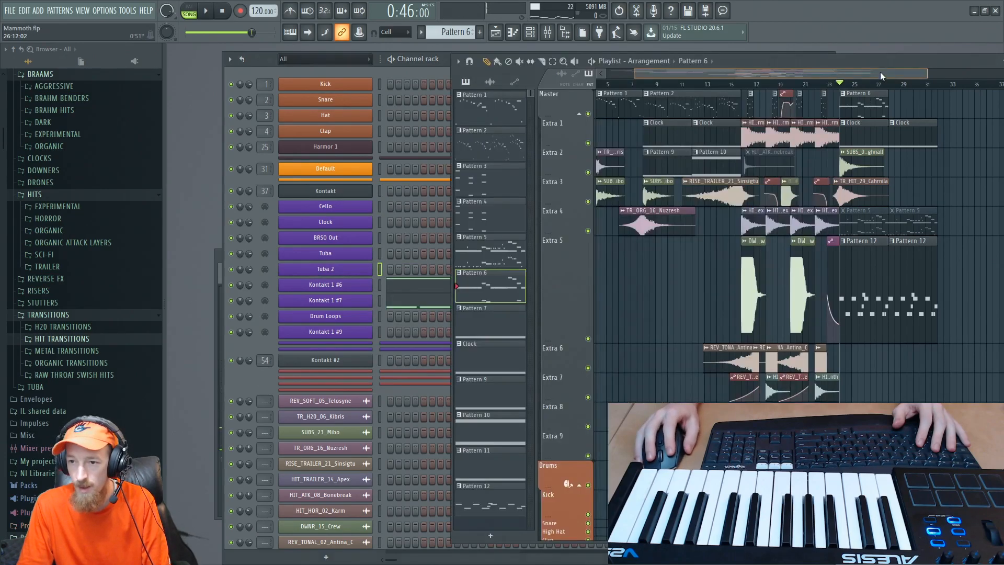
left_click(674, 100)
right_click(344, 208)
left_click(571, 219)
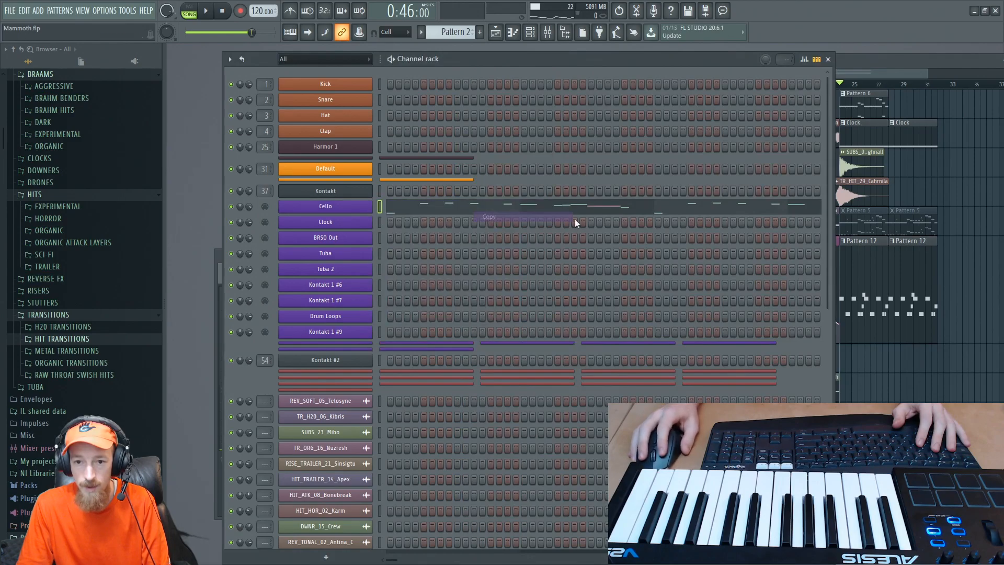
left_click(856, 109)
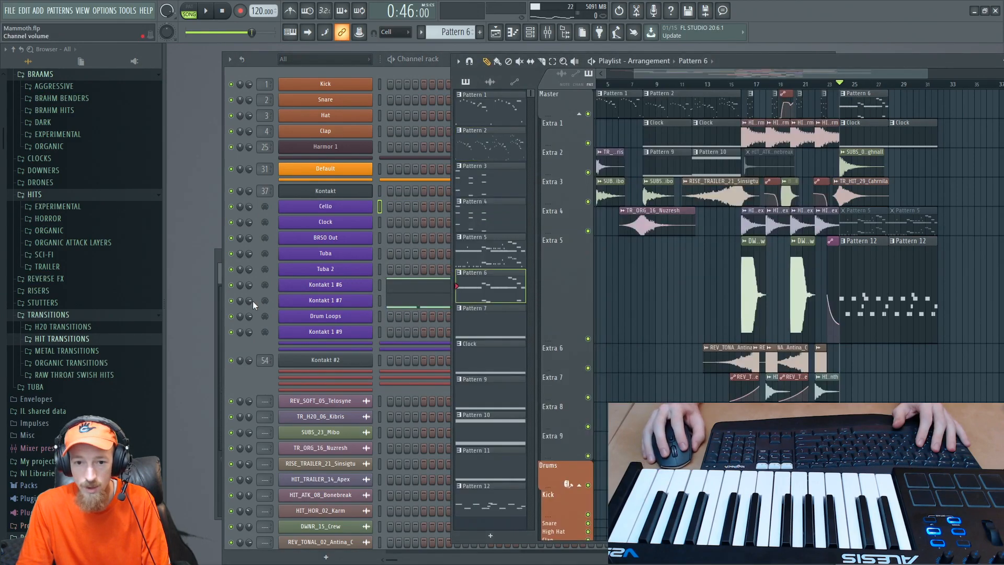
left_click(294, 372)
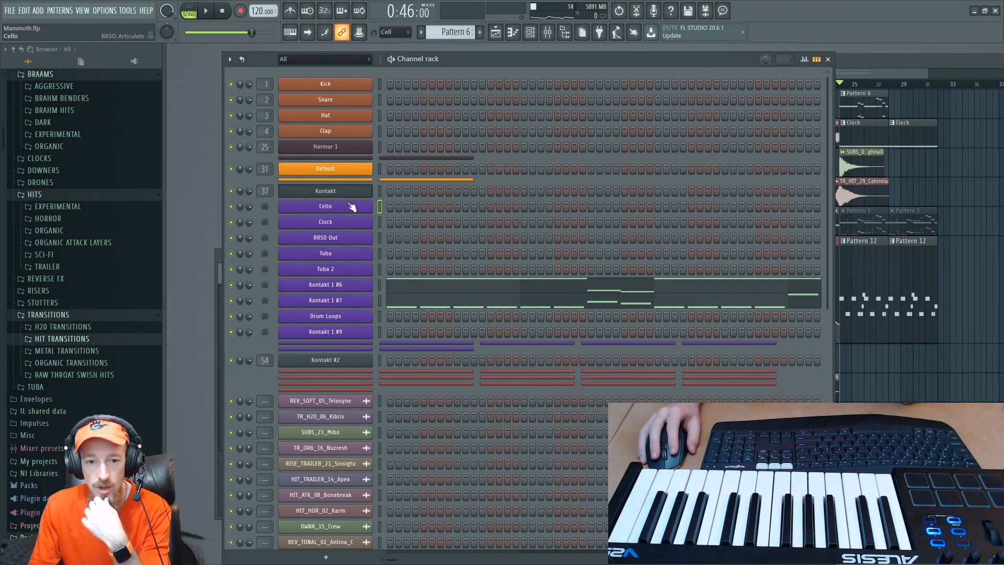
right_click(372, 201)
left_click(505, 230)
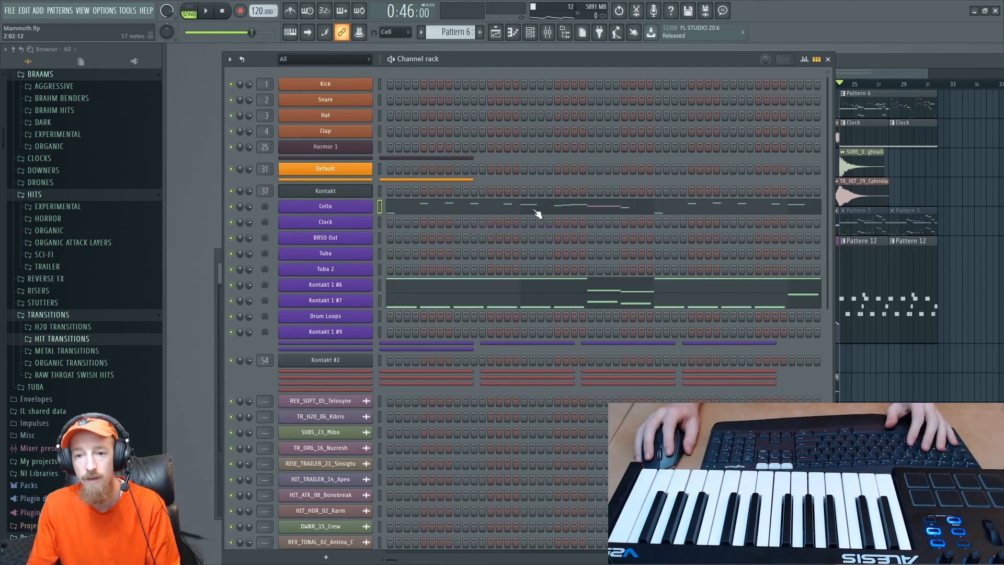
- Open the Cello piano roll in Pattern 6 and play the pasted melody from bar 24
left_click(536, 211)
key("space")
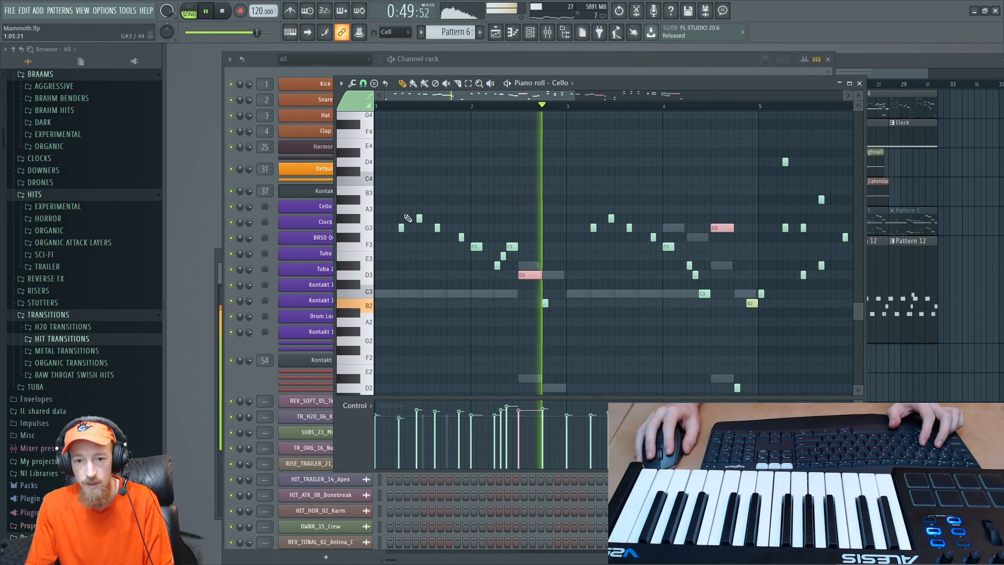
scroll(554, 227, "down", 2)
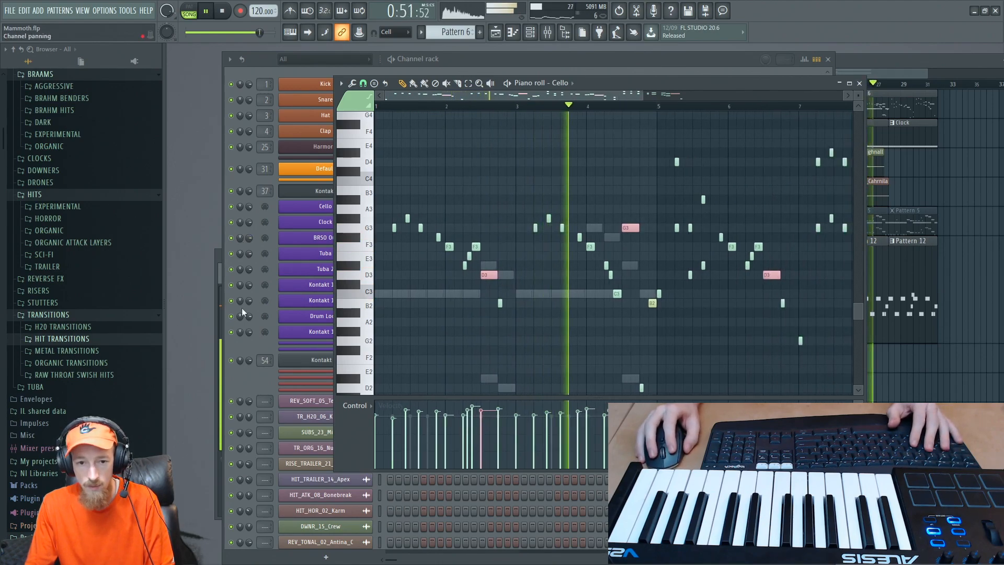
- Stop playback and paste the copied Cello notes into the Tuba 2 channel of Pattern 6
left_click(249, 381)
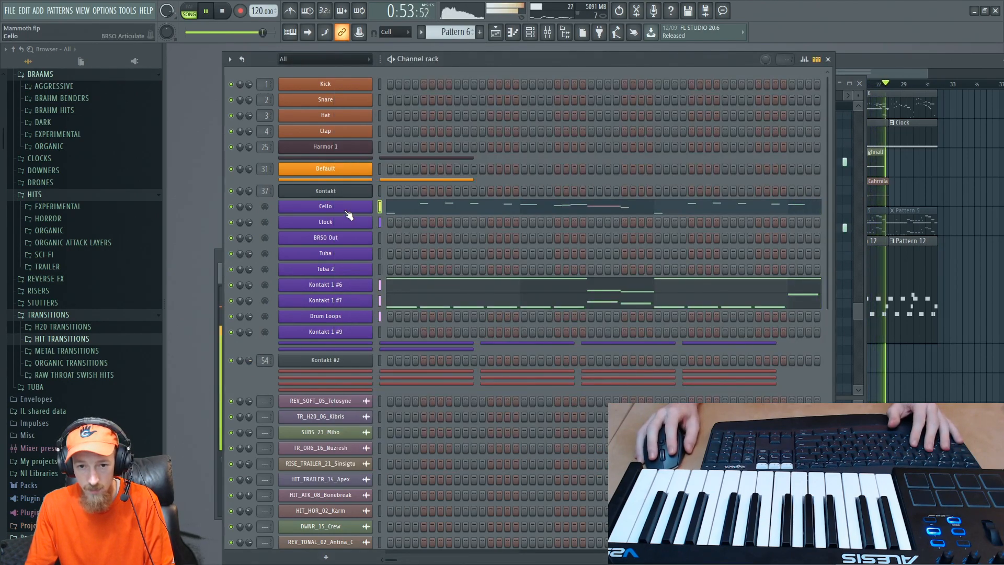
key("space")
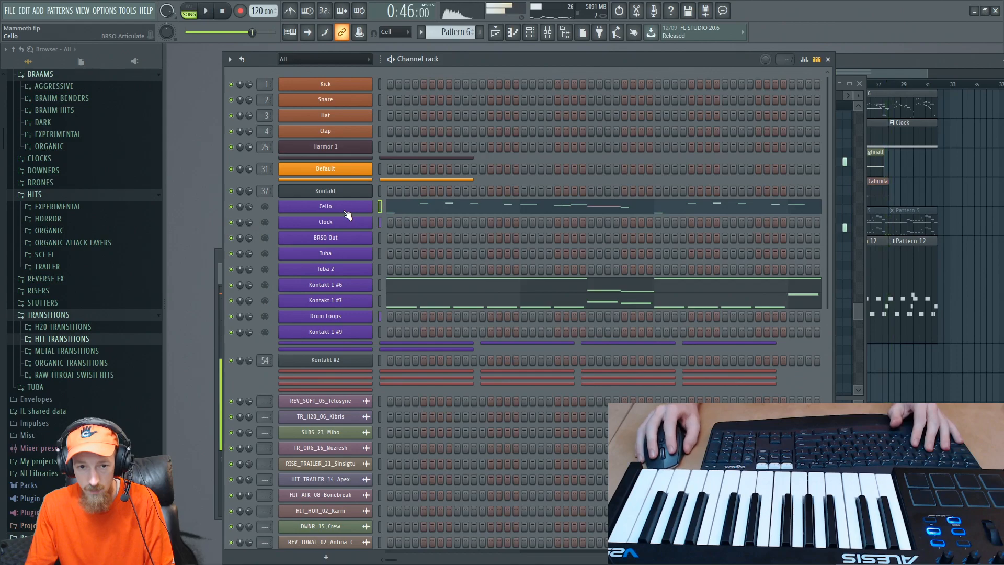
right_click(337, 271)
left_click(520, 288)
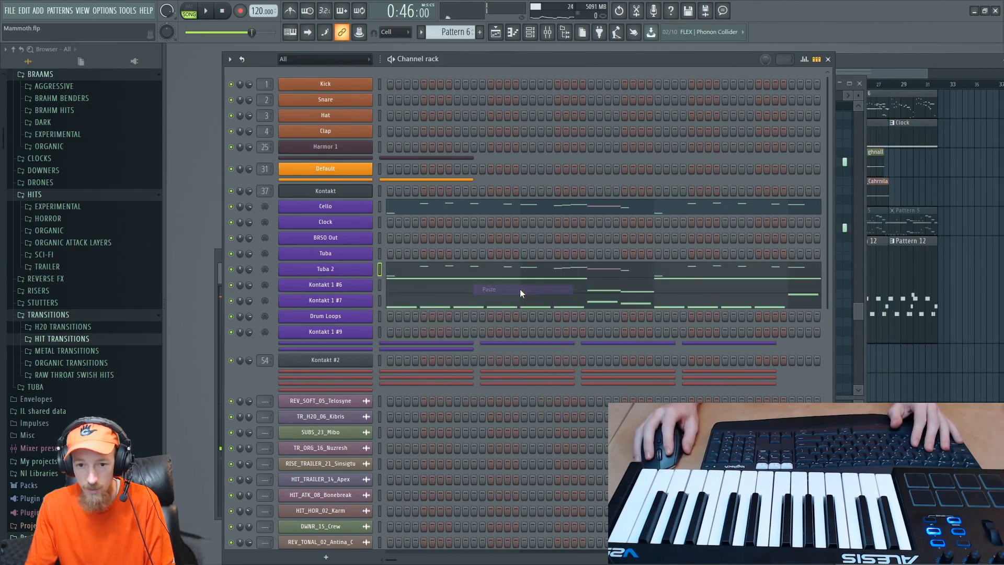
- Open the Tuba 2 piano roll in Pattern 6 and play the pasted melody from bar 24
left_click(455, 271)
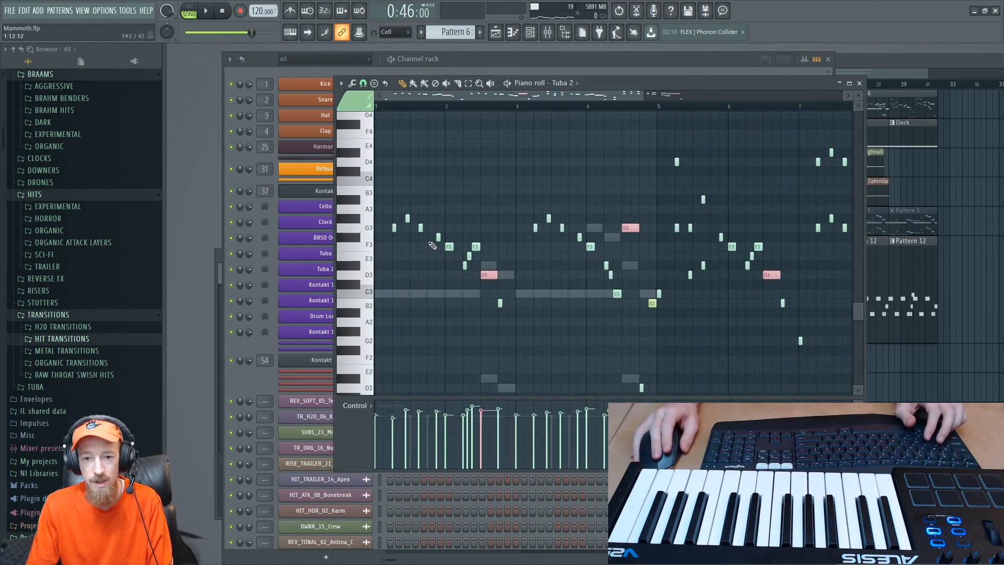
key("space")
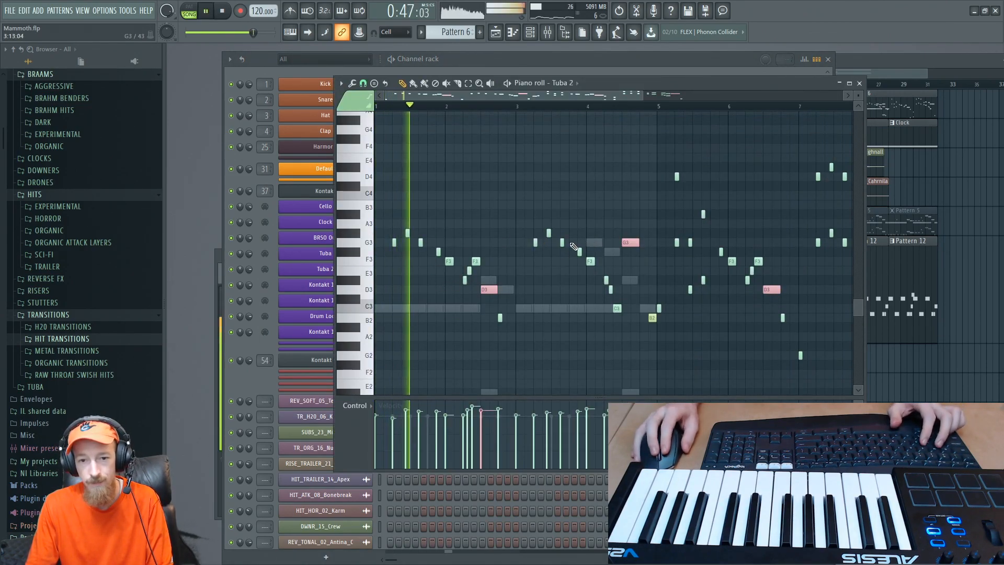
scroll(502, 245, "down", 3)
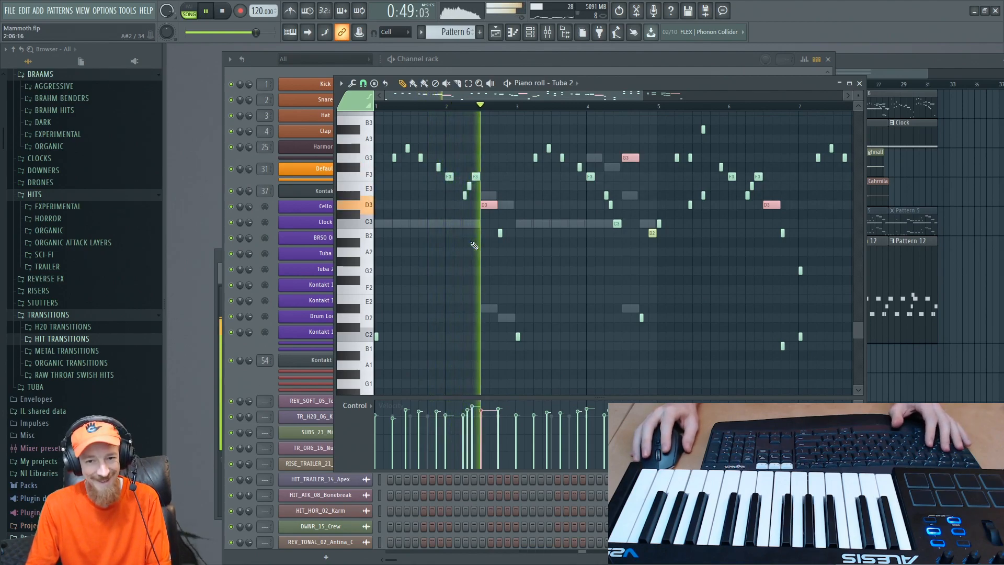
key("space")
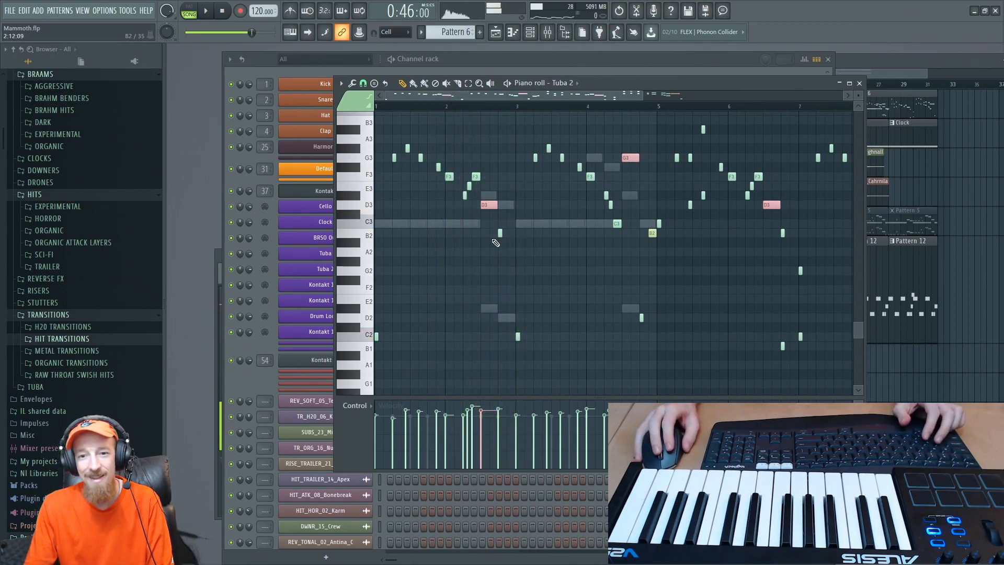
- Replay the start of the Tuba 2 melody and examine its notes across the whole pattern
scroll(471, 261, "up", 2)
scroll(426, 287, "down", 3)
scroll(420, 301, "down", 3)
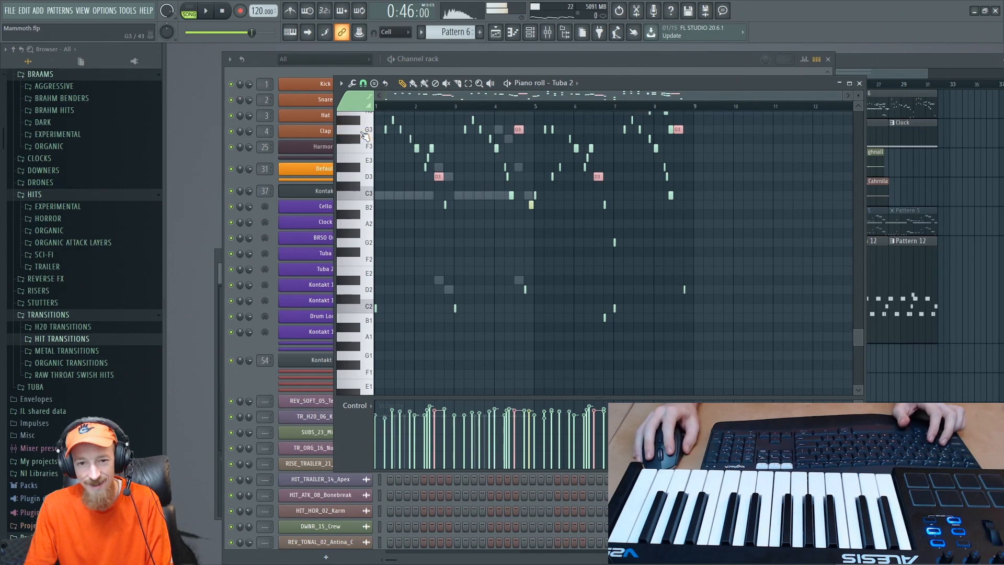
scroll(413, 303, "up", 3)
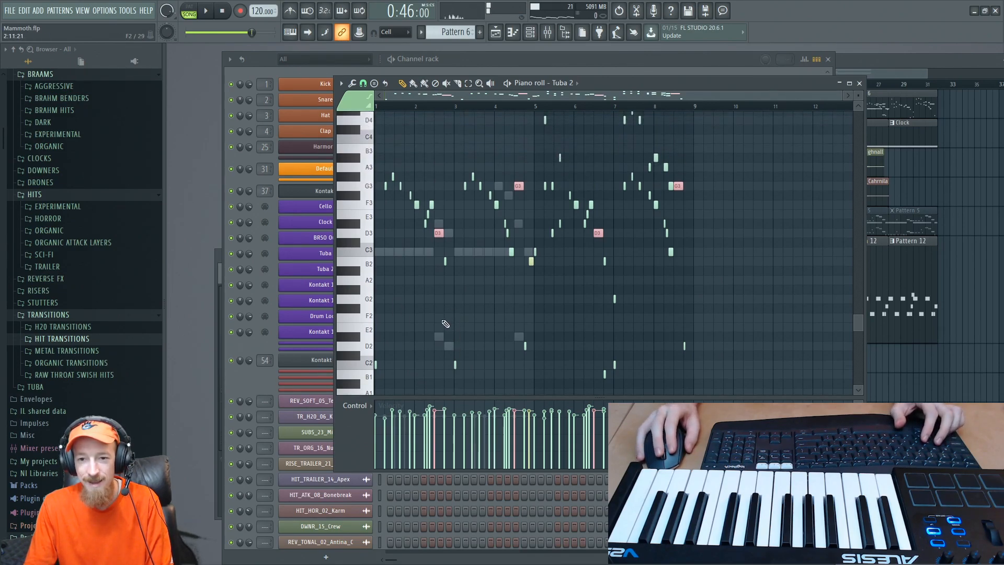
scroll(439, 339, "down", 1)
key("space")
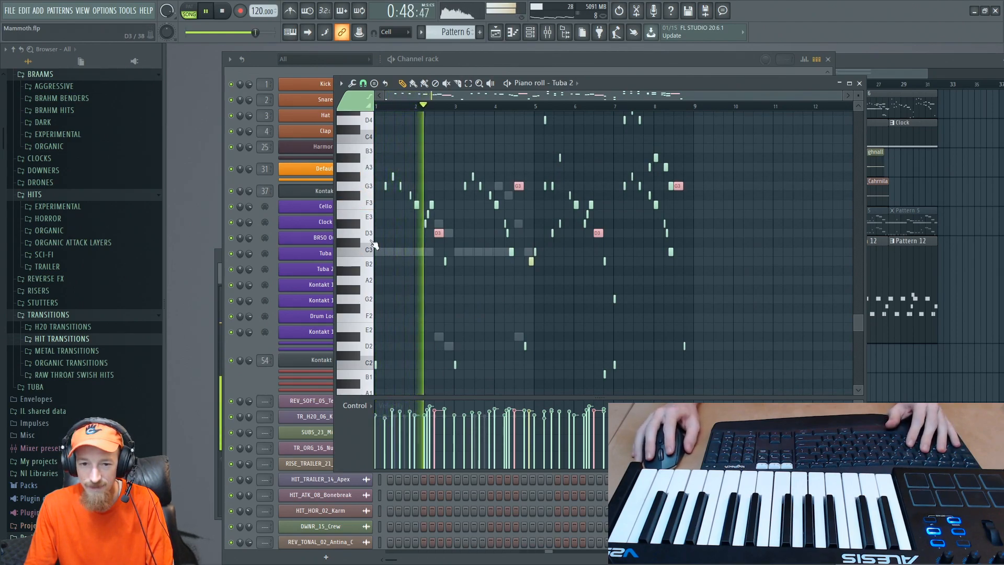
key("space")
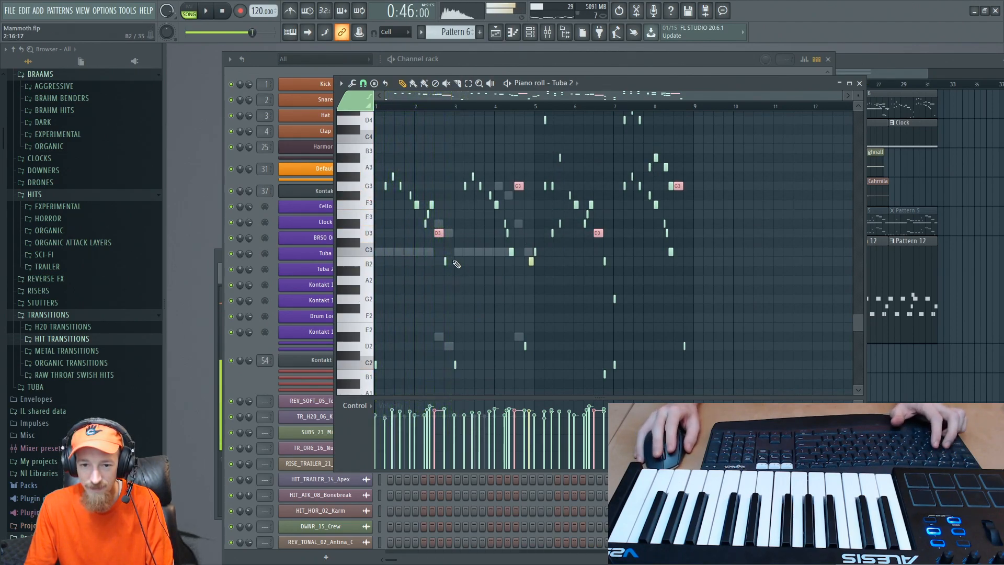
scroll(452, 248, "up", 2)
scroll(452, 248, "up", 2)
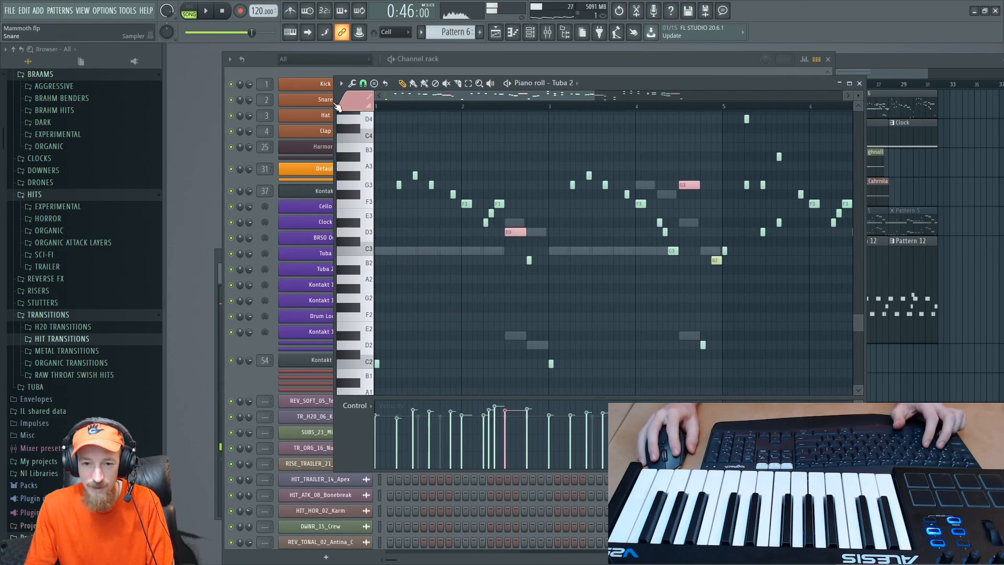
- Try several note colour groups in the Tuba 2 piano roll, including 6 and 2, and audition the D#3 key
left_click(361, 105)
left_click(365, 163)
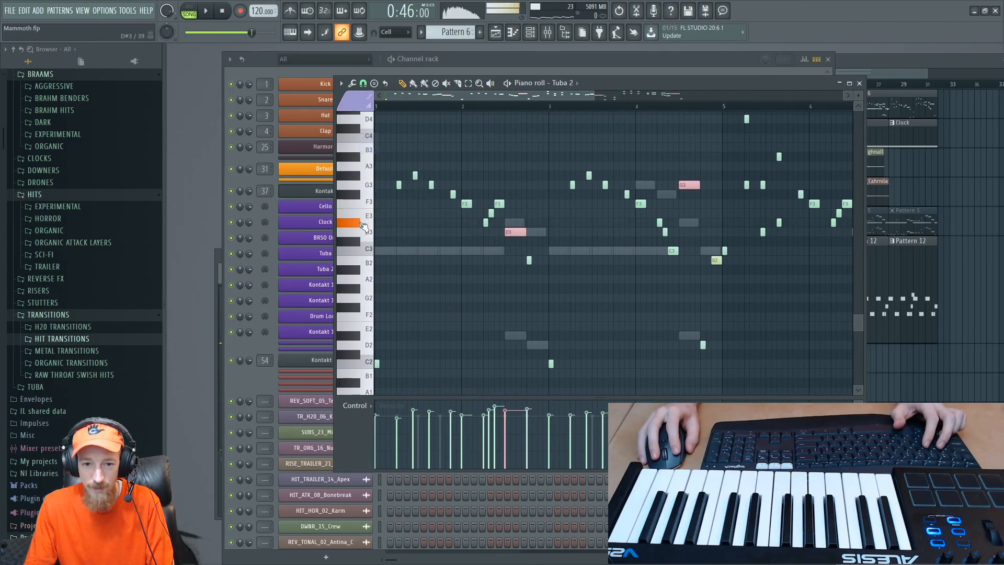
left_click(364, 102)
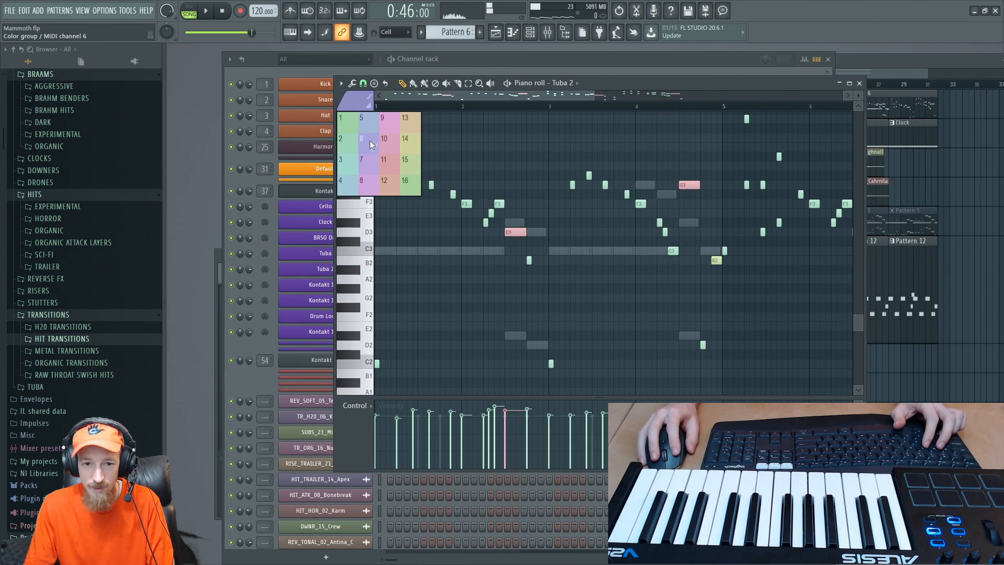
left_click(369, 140)
left_click(364, 101)
left_click(356, 138)
left_click(356, 222)
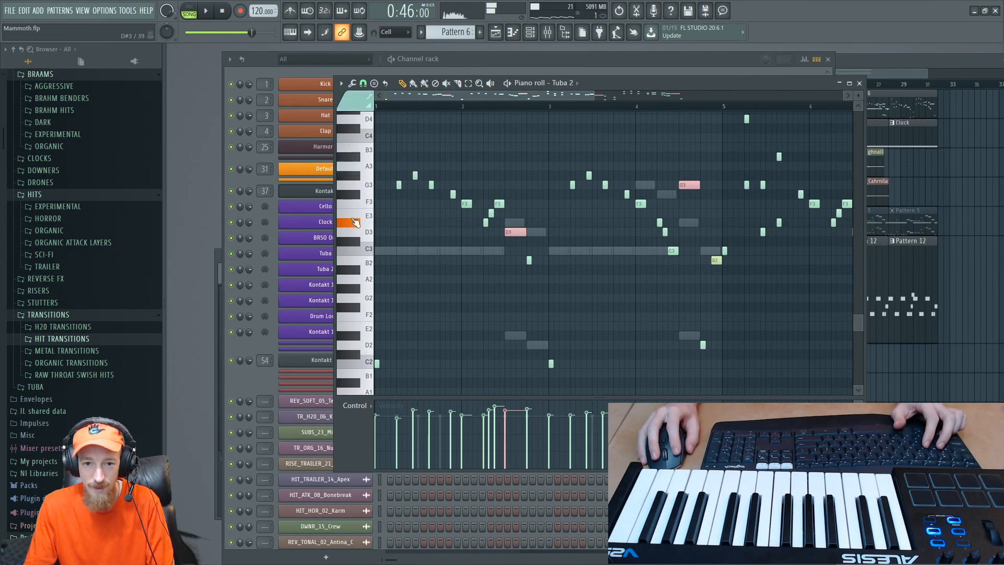
left_click(364, 101)
left_click(351, 193)
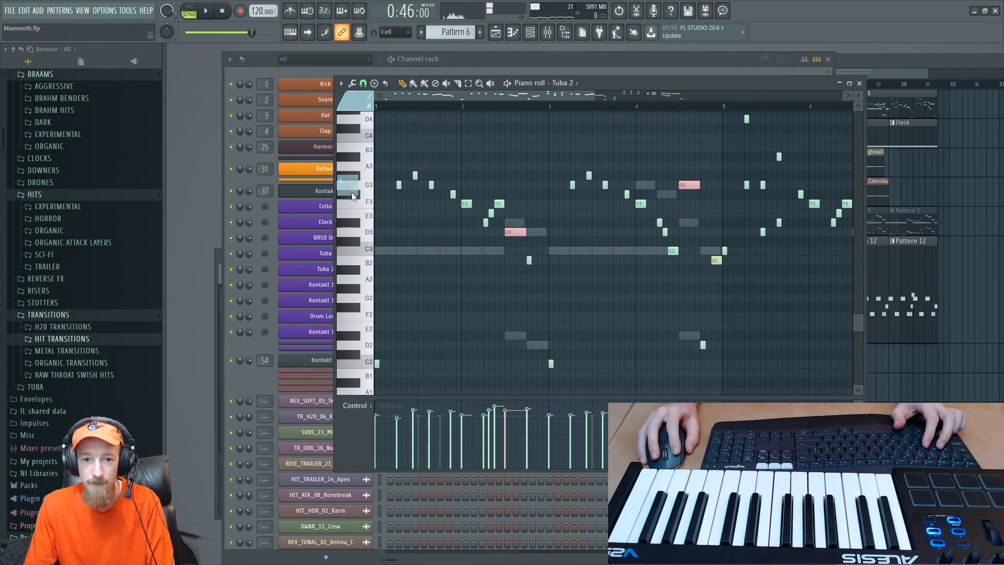
- Open the main Kontakt rack, collapse CB Epic Rhythms - 4-4 A, and play the section to check which instruments sound
left_click(259, 378)
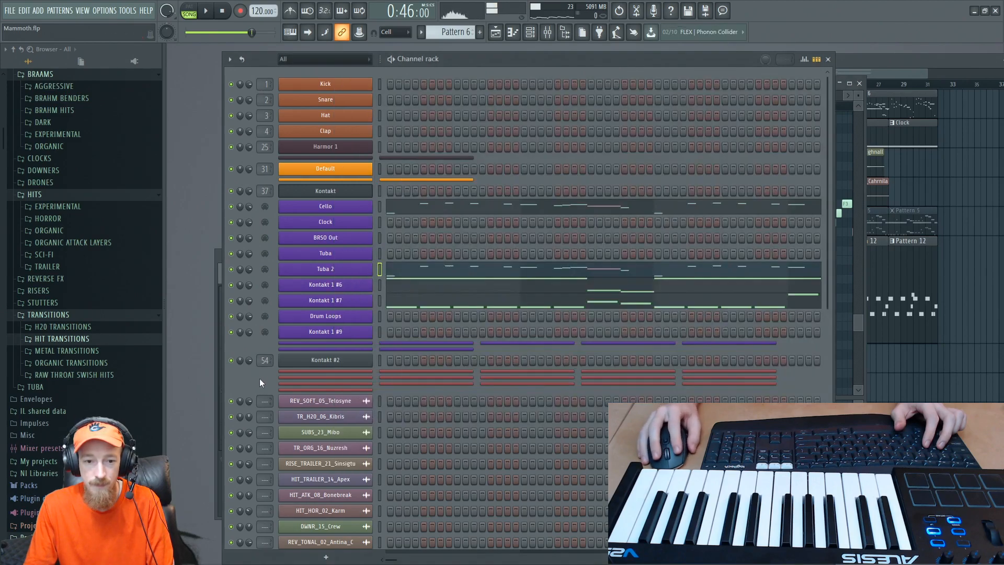
left_click(330, 191)
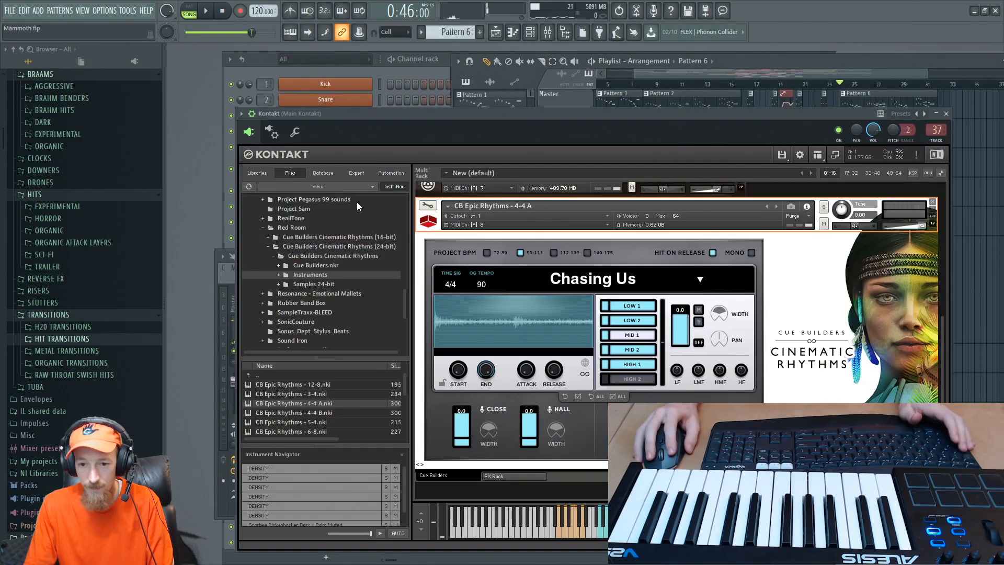
left_click(422, 227)
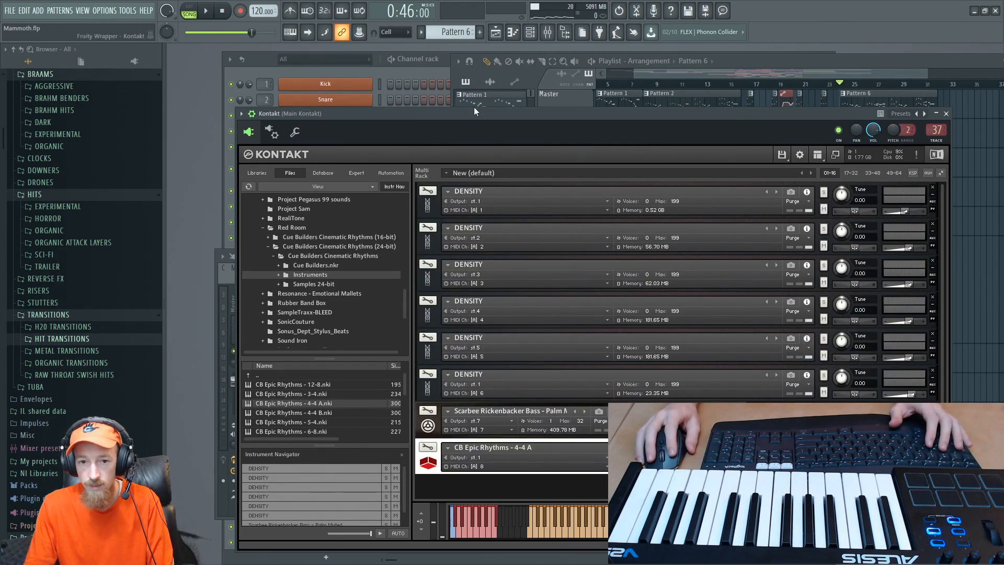
key("space")
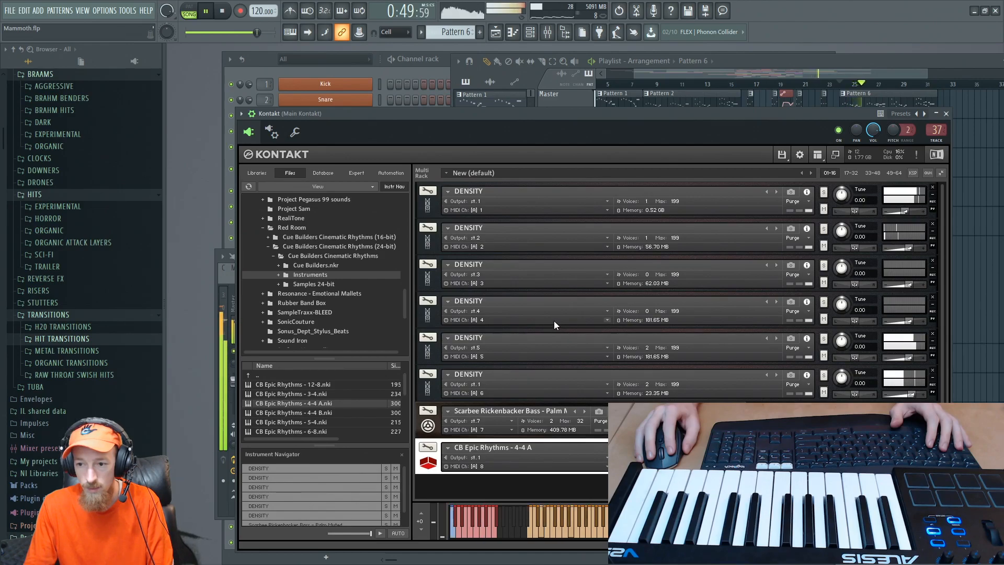
key("space")
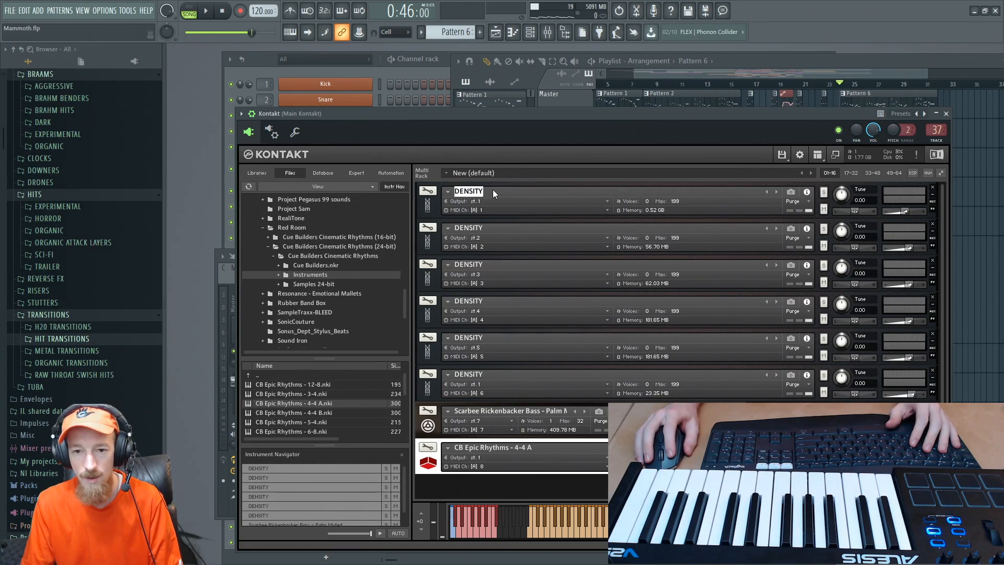
- Inspect the DENSITY instruments on MIDI channels 6, 1 and 2 one by one in the Kontakt rack
left_click(428, 388)
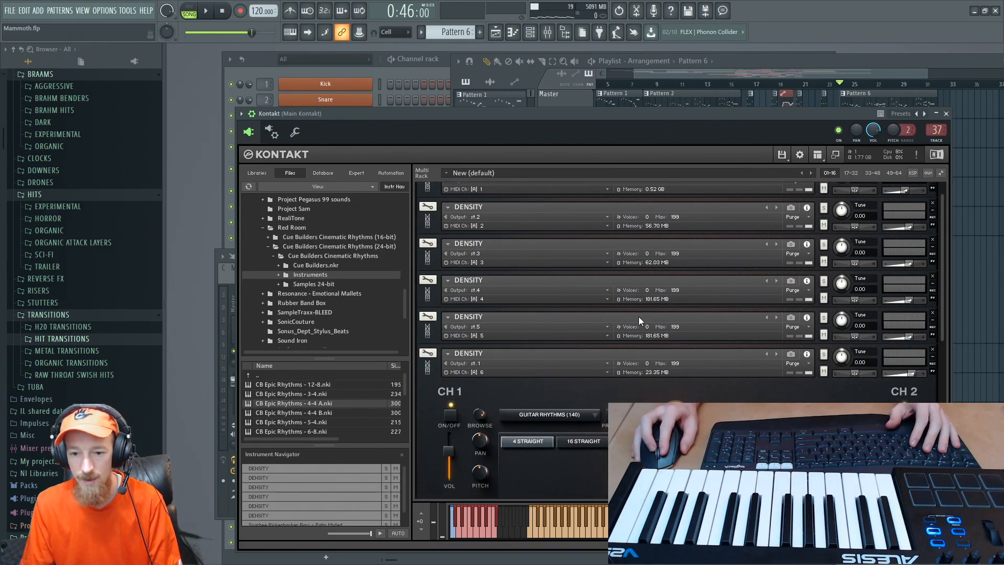
scroll(651, 308, "down", 3)
scroll(653, 308, "down", 1)
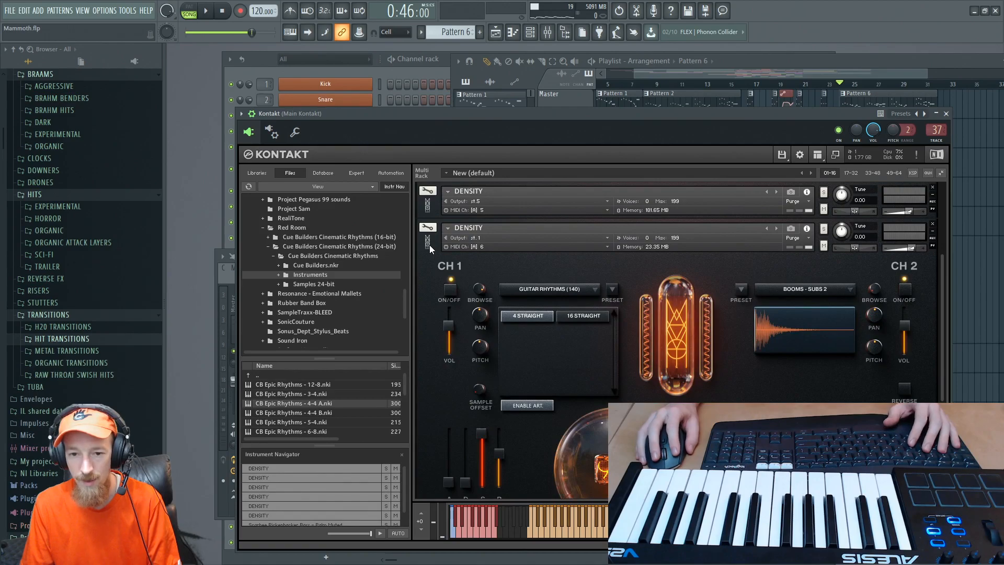
left_click(431, 238)
left_click(428, 208)
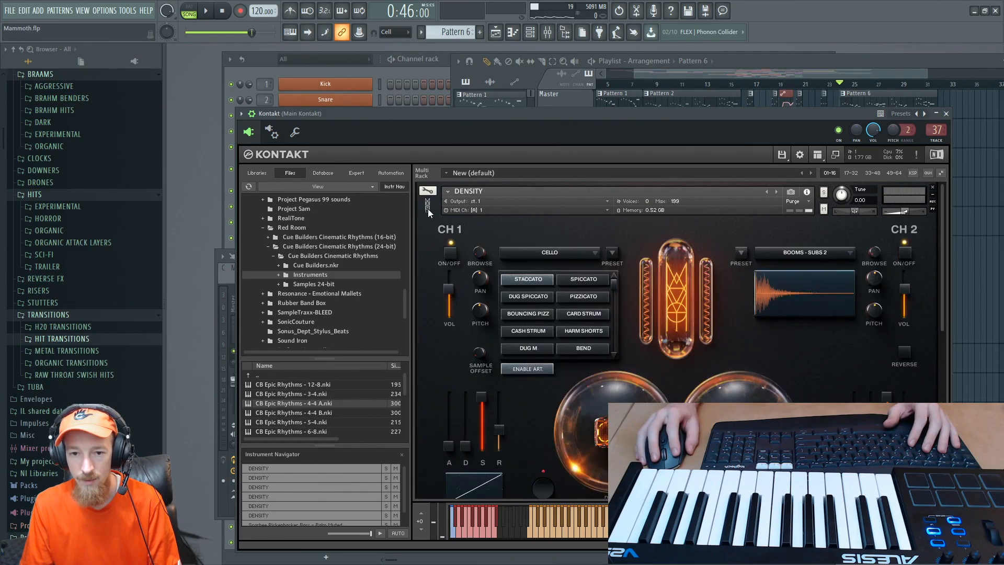
left_click(427, 208)
left_click(427, 243)
left_click(426, 243)
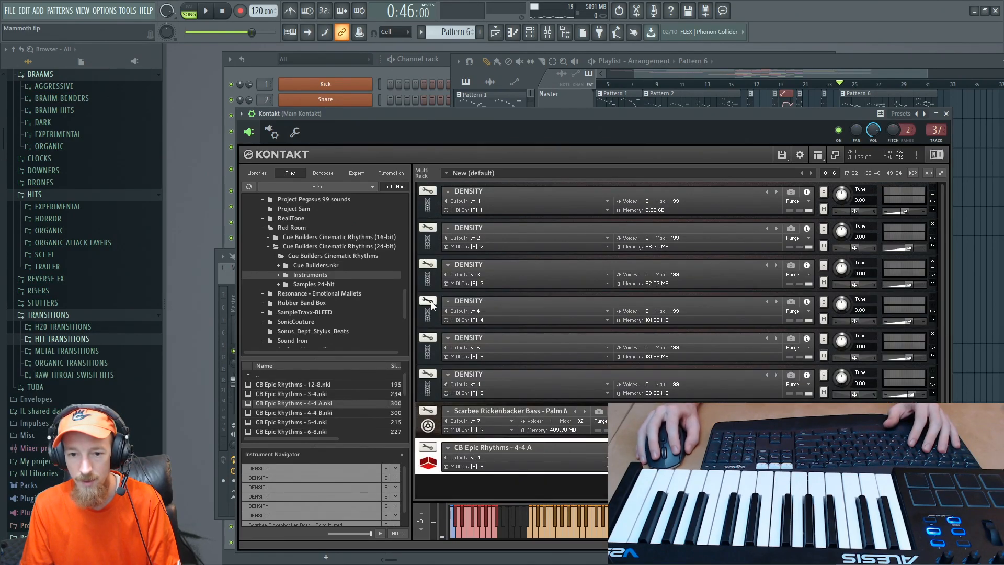
- Expand the DENSITY instrument on MIDI channel 5, review its Tuba articulations, and collapse it again
left_click(427, 354)
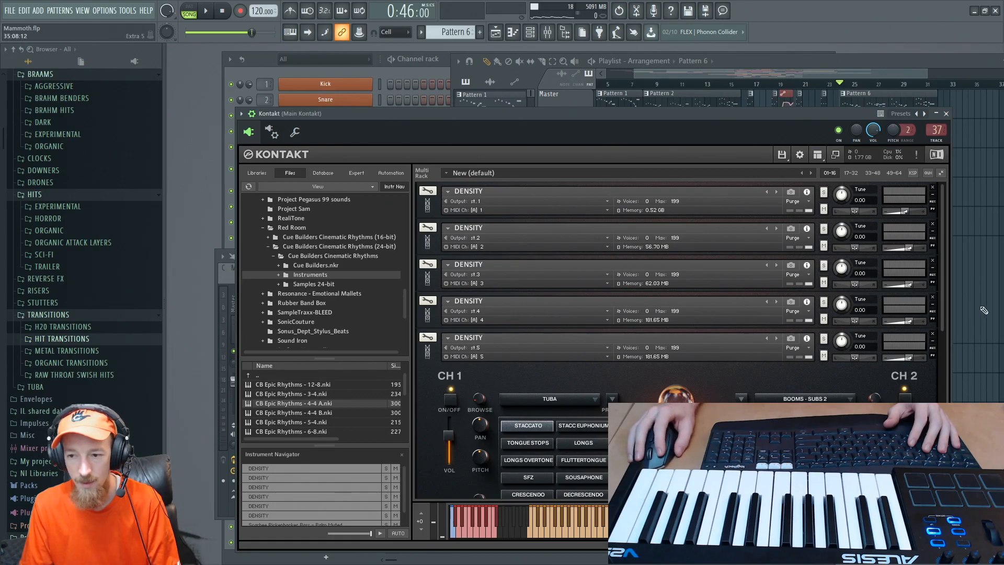
left_click_drag(943, 319, 927, 384)
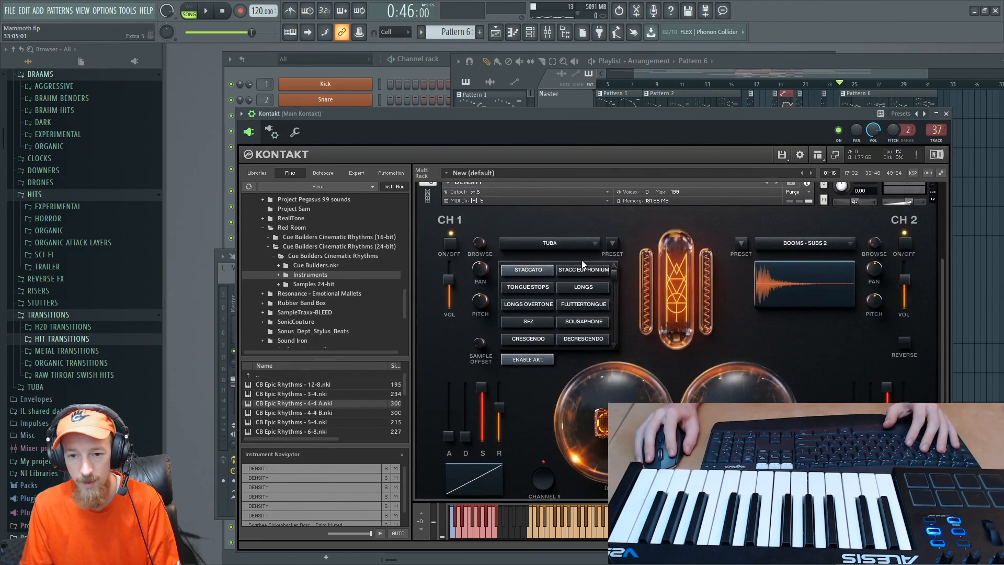
left_click_drag(514, 110, 492, 104)
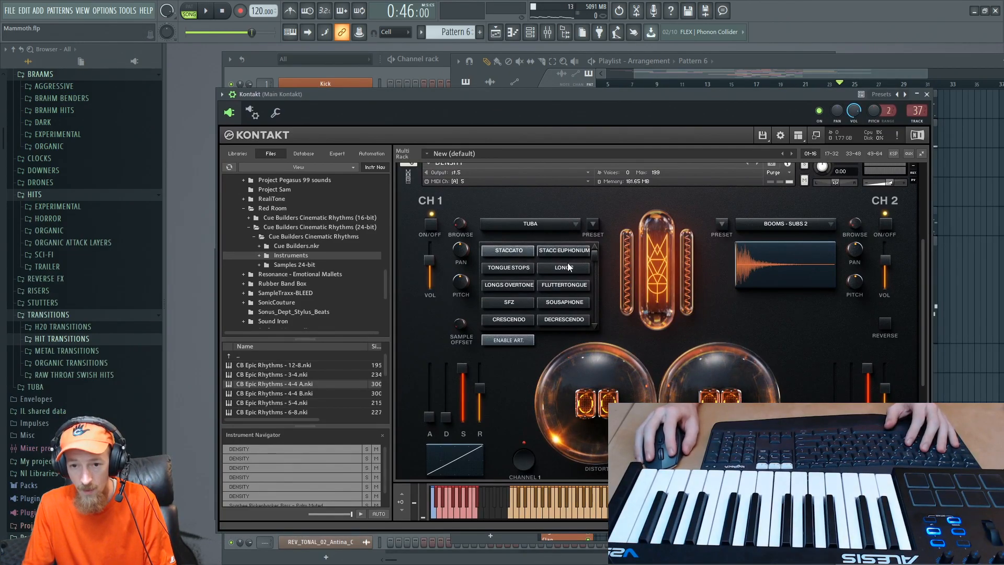
left_click(410, 165)
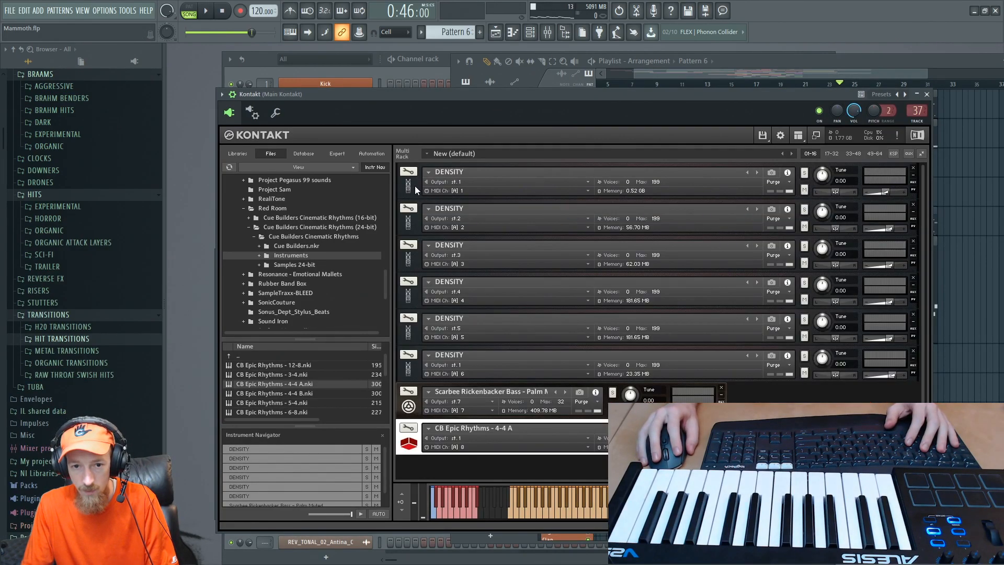
- Rename the DENSITY instrument on MIDI channel 5 as Tuba
left_click(408, 333)
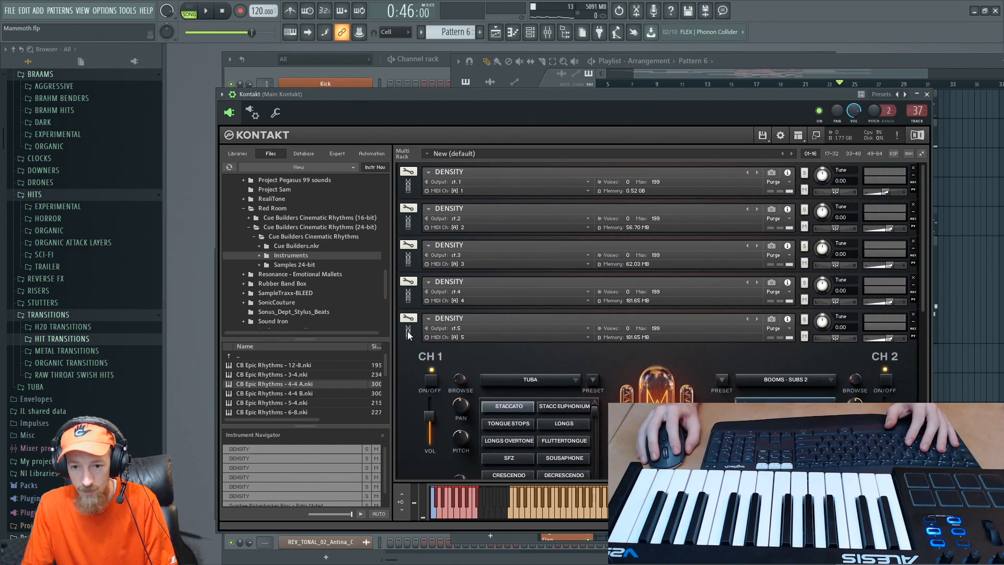
key("BackSpace")
key("BackSpace")
key("BackSpace")
key("BackSpace")
key("BackSpace")
key("BackSpace")
key("BackSpace")
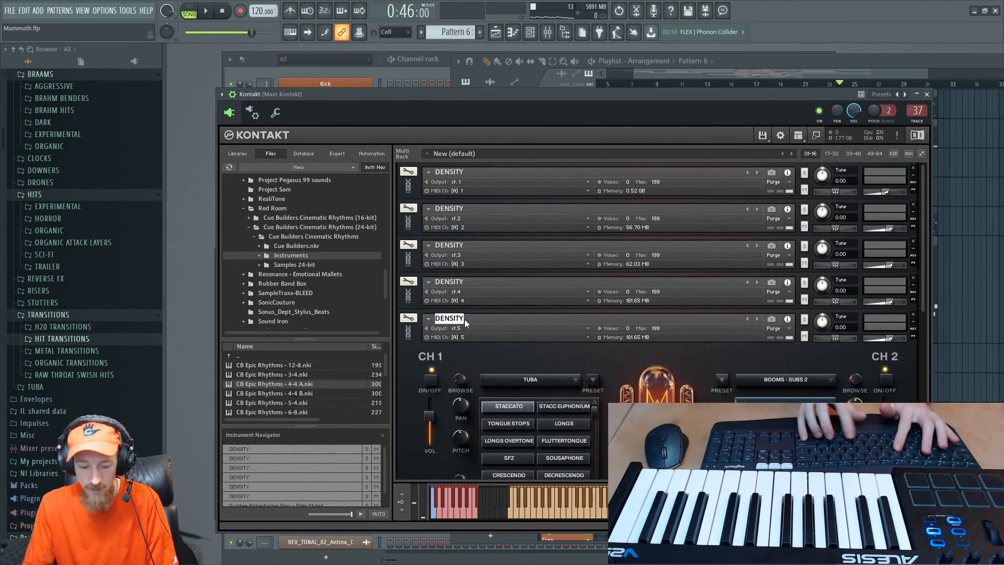
type("Tuba")
key("Return")
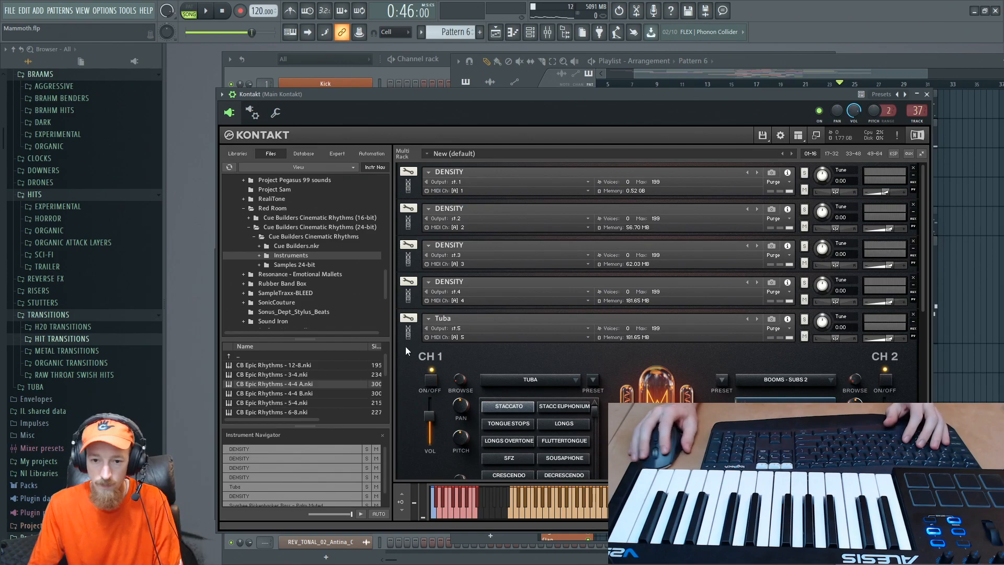
- Switch the Tuba instrument to the Tongue Stops articulation and select it in the rack for auditioning
left_click_drag(924, 290, 914, 380)
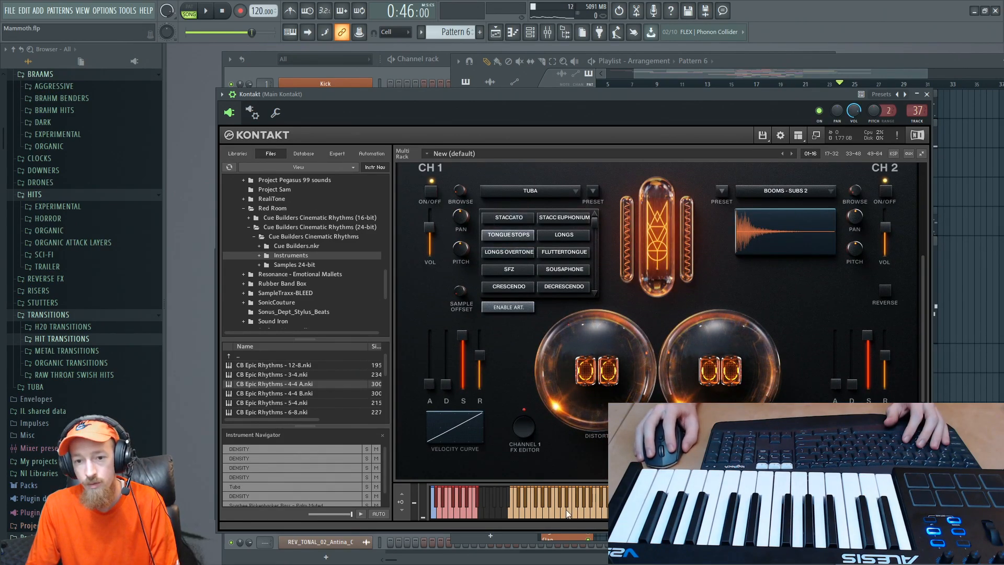
scroll(412, 220, "up", 2)
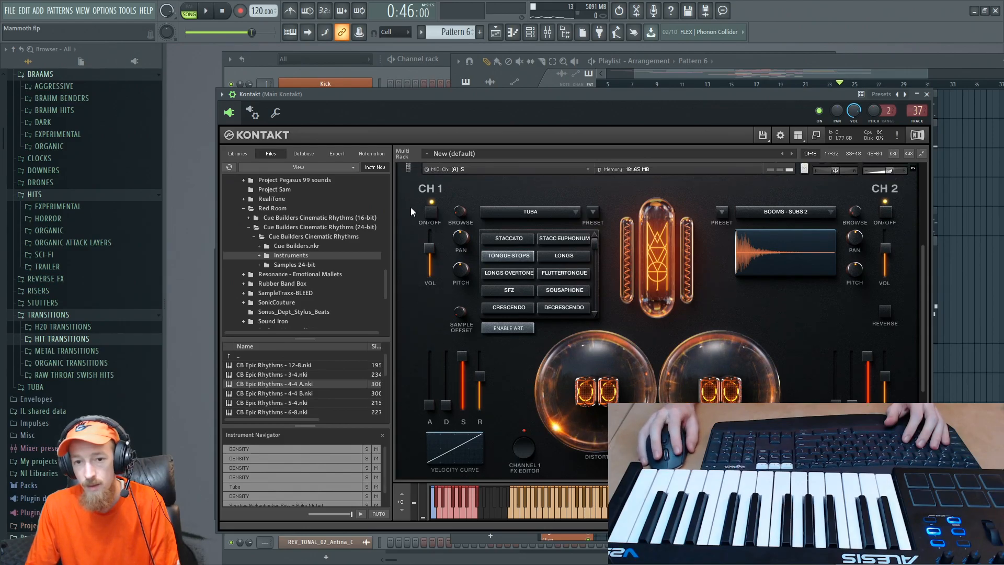
left_click(414, 176)
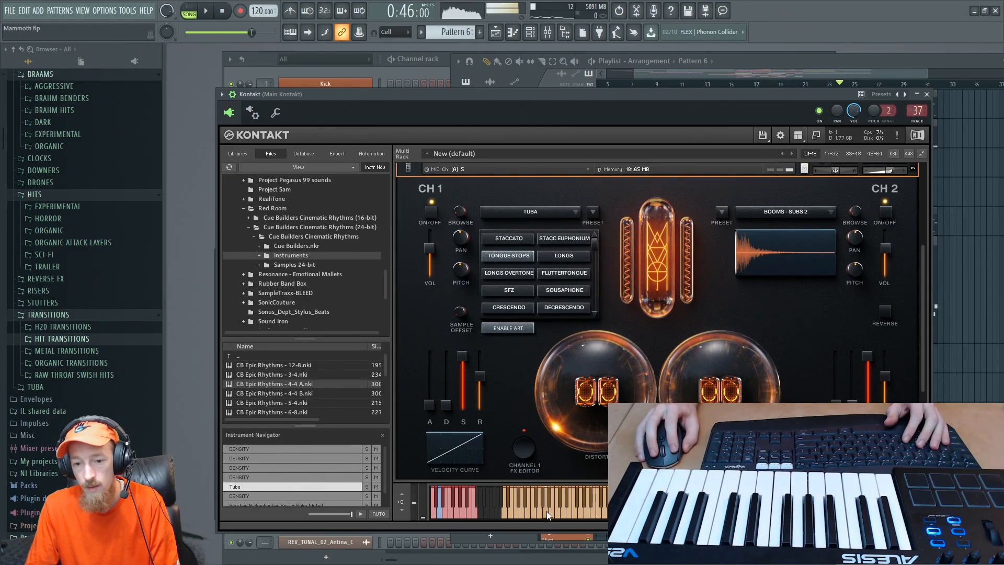
- Audition the Tuba's Longs Overtone, SFZ, Fluttertongue, Longs and Stacc Euphonium articulations one after another in Kontakt
left_click(503, 274)
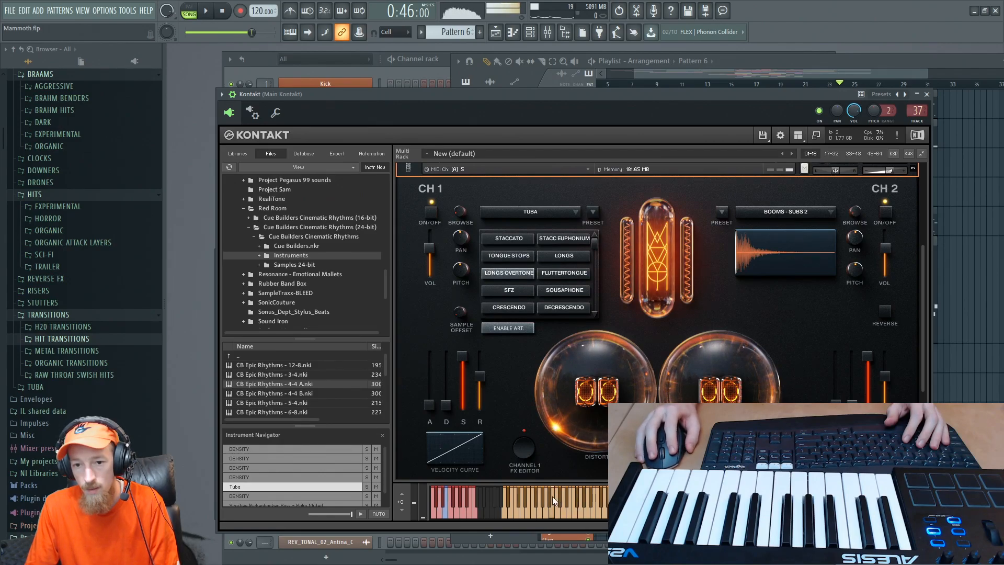
left_click(507, 289)
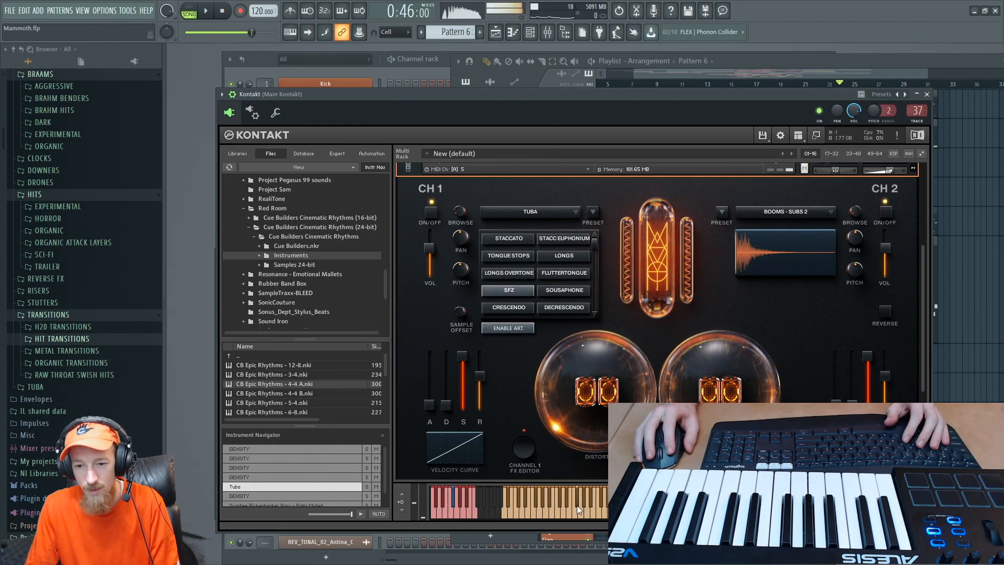
left_click(560, 273)
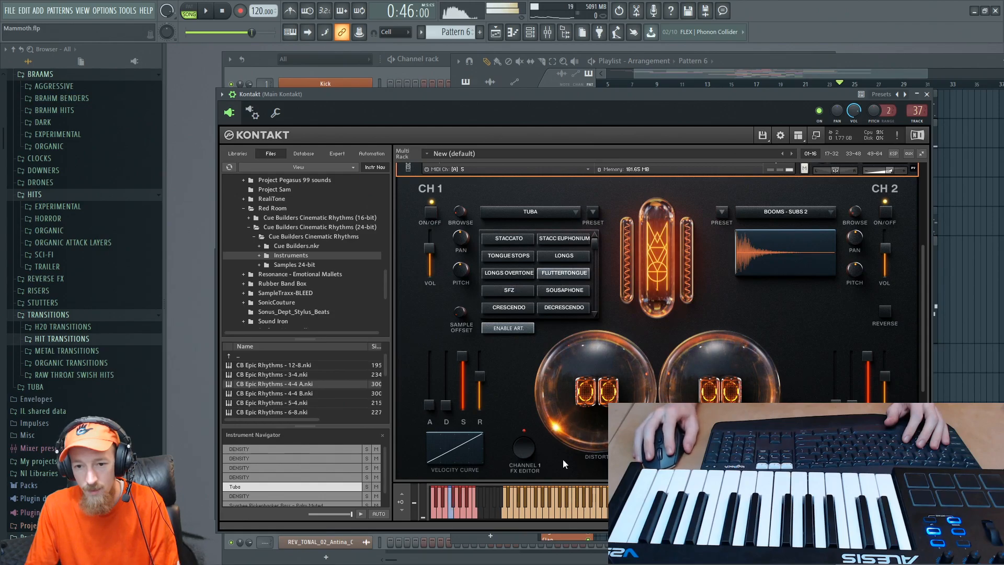
left_click(568, 256)
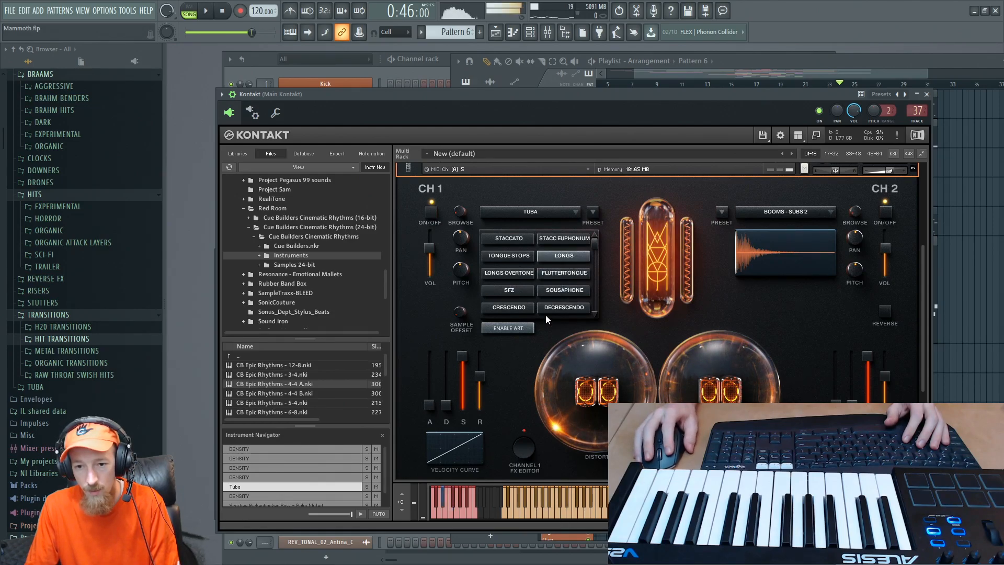
left_click(567, 237)
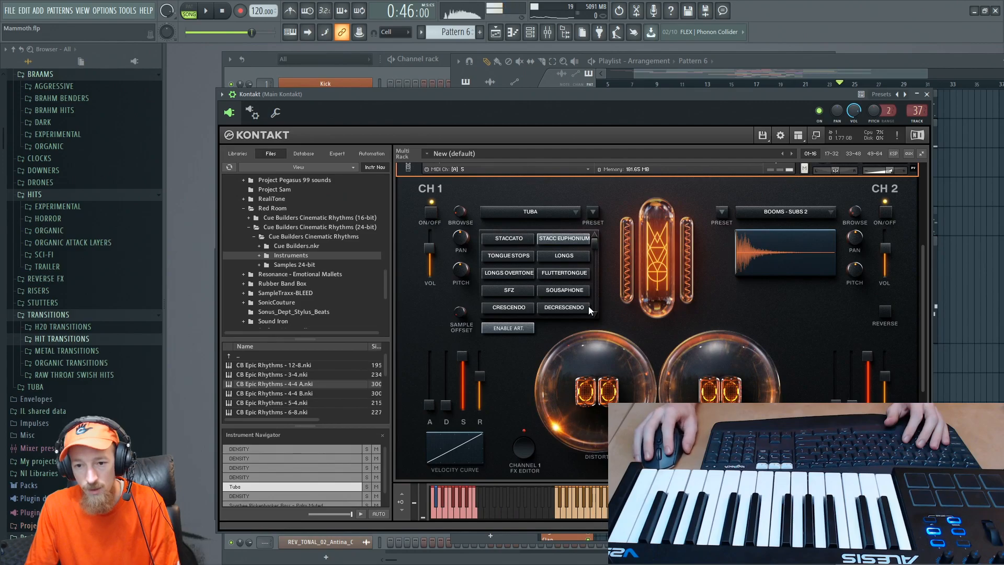
- Audition the Signature Bends and Tuba Singing articulations further down the Tuba's articulation list
left_click_drag(593, 244, 592, 315)
left_click(572, 293)
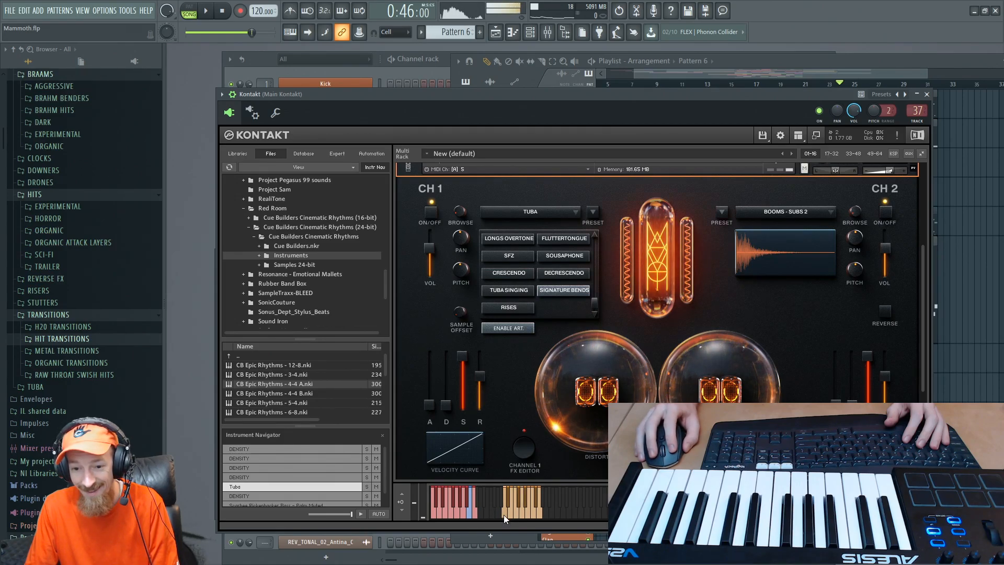
left_click(513, 294)
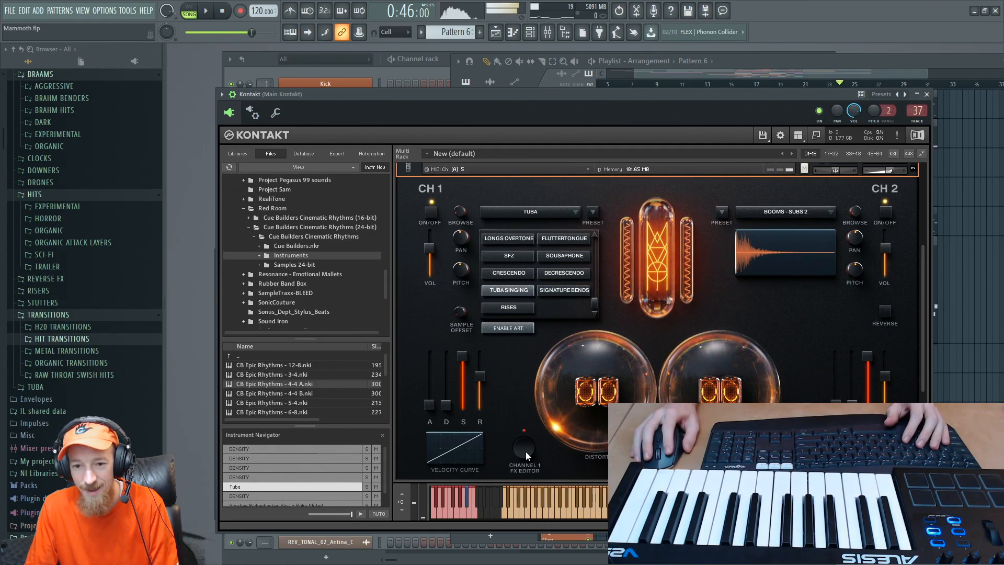
- Open the Tuba 2 notes of Pattern 6 in the piano roll and apply colour group 2 to the selected long D3 and G3 notes
key("F6")
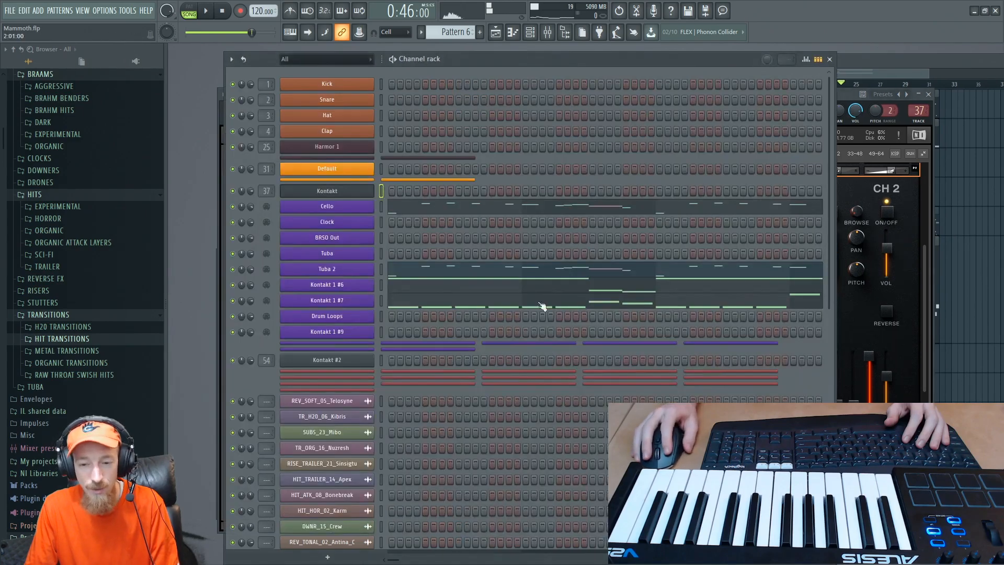
left_click(483, 275)
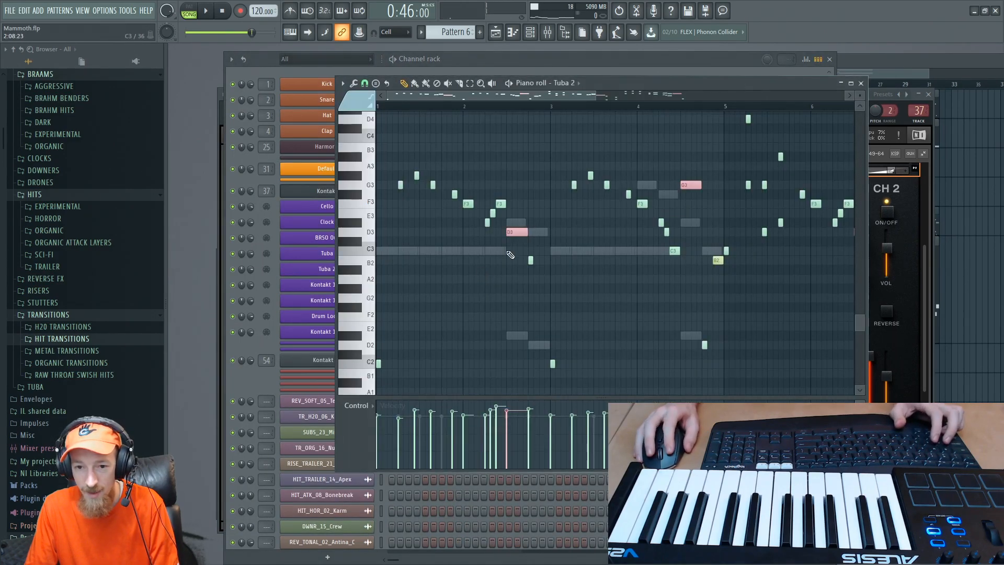
scroll(704, 231, "up", 2)
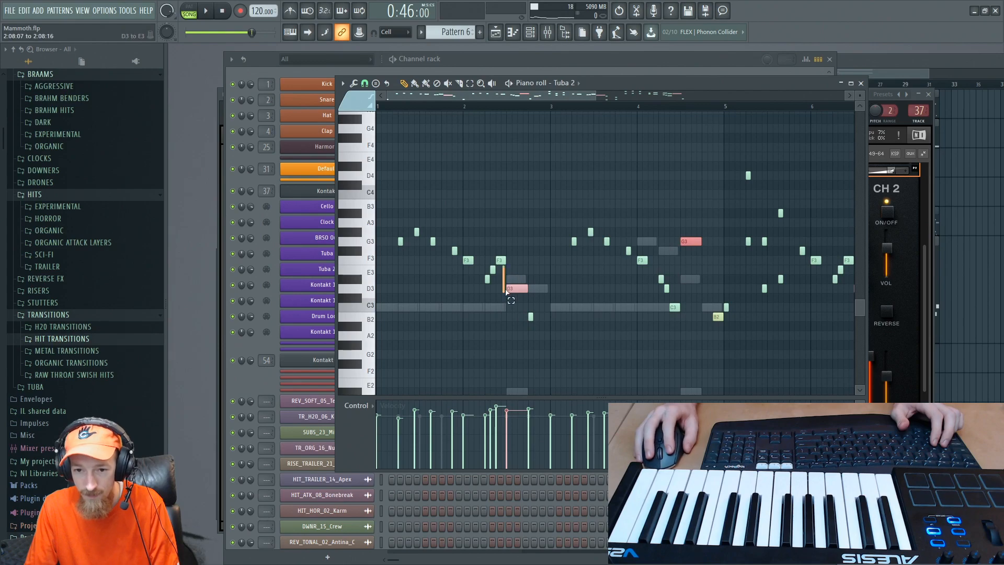
left_click(361, 101)
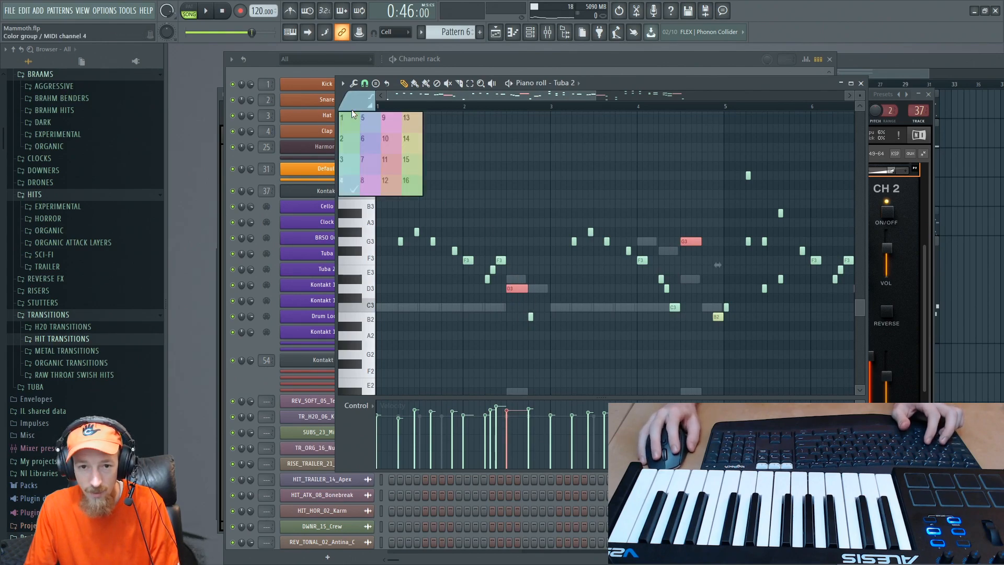
left_click(349, 146)
- Play the Tuba 2 melody back and restart playback from an earlier point to hear the articulation response
key("space")
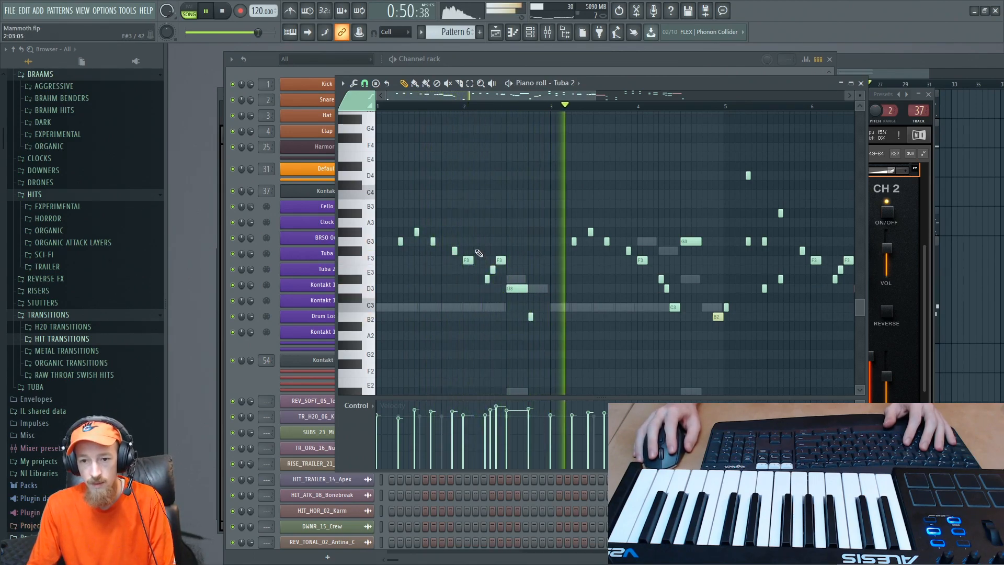
key("space")
left_click(510, 107)
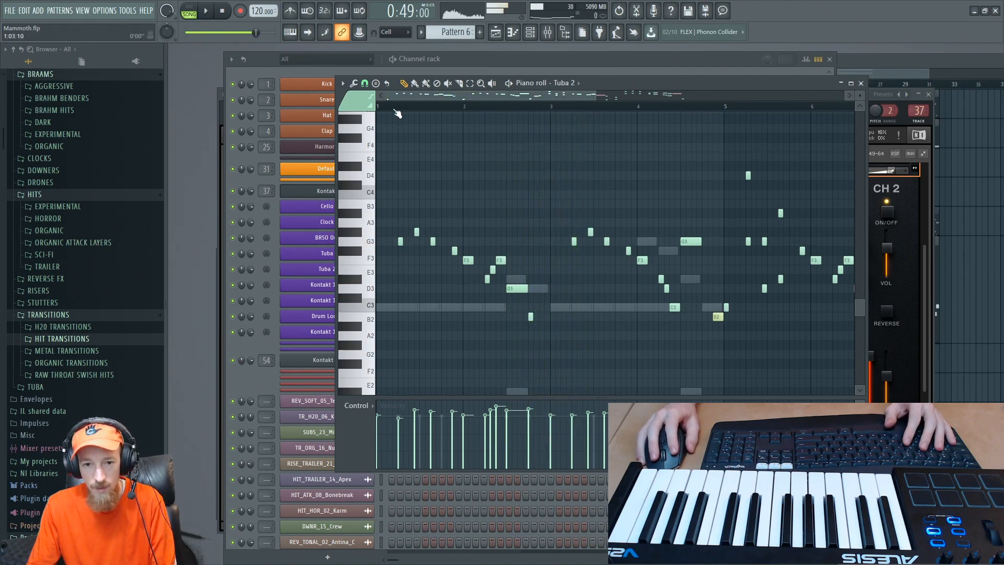
key("space")
- Select the opening phrase of the Tuba 2 melody before the long D3 note, assign it colour group 1, and deselect it
left_click_drag(393, 200, 501, 284)
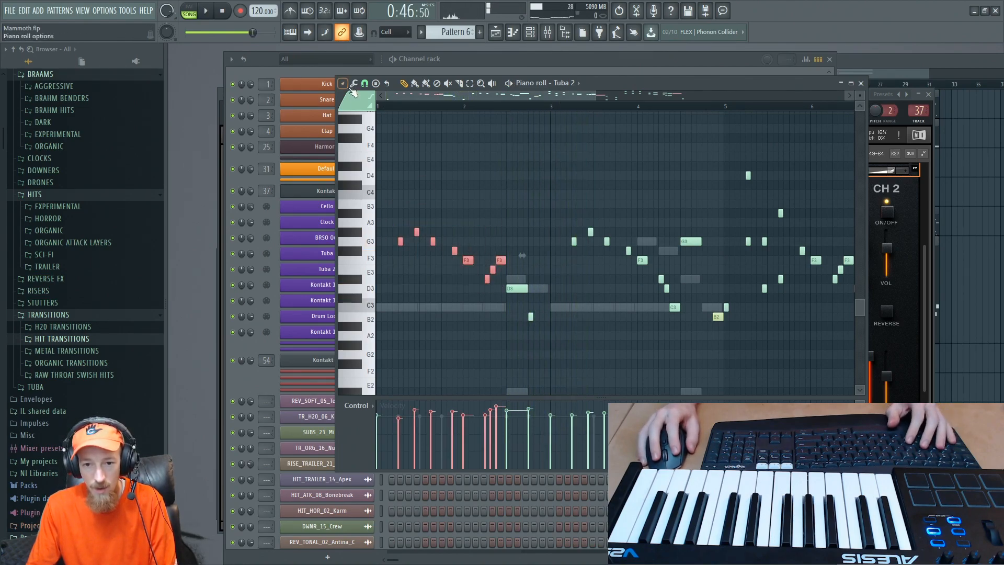
left_click(352, 97)
left_click(350, 124)
key("ctrl+d")
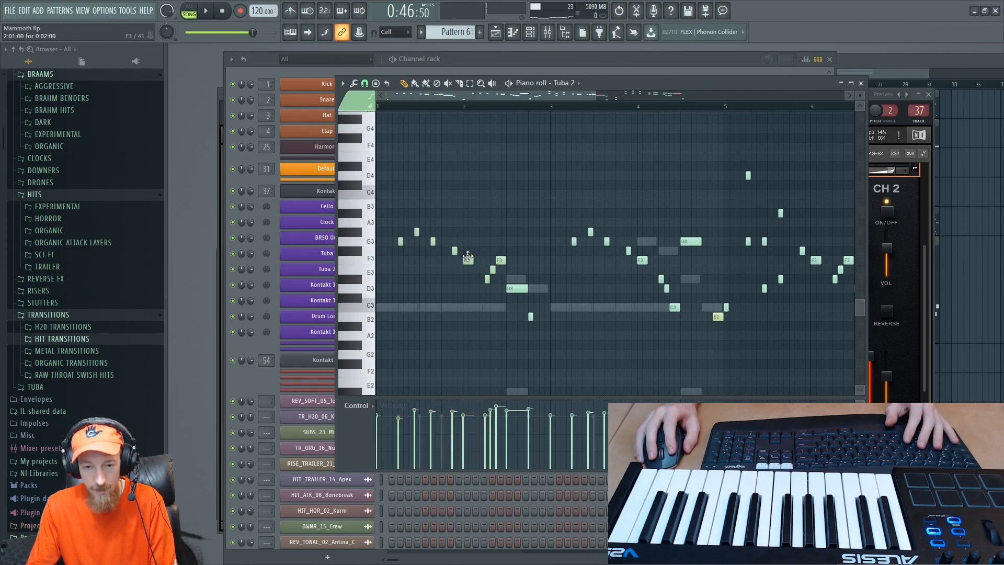
- Listen to the recoloured Tuba 2 phrase and close the piano roll to return to the channel rack
key("space")
key("F7")
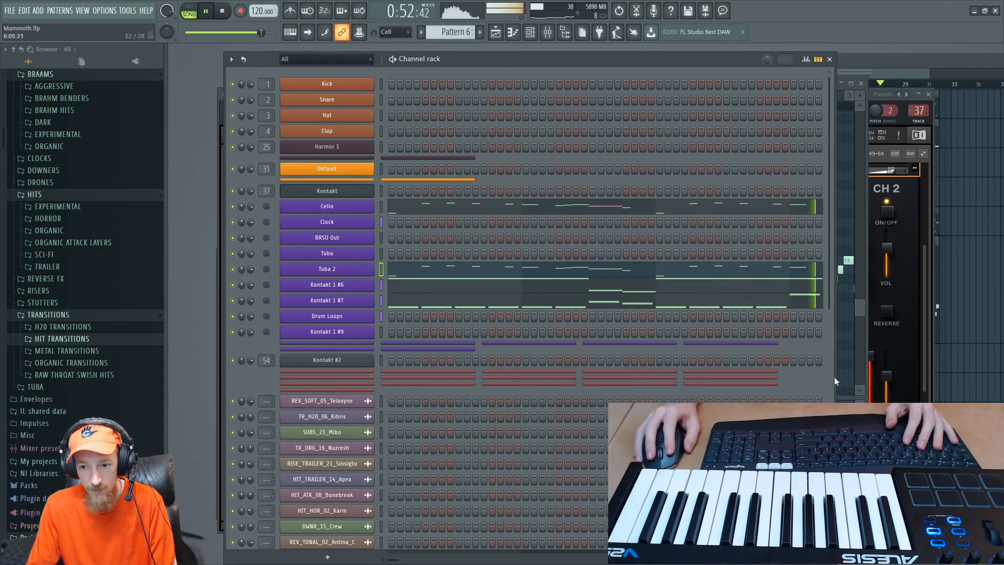
key("space")
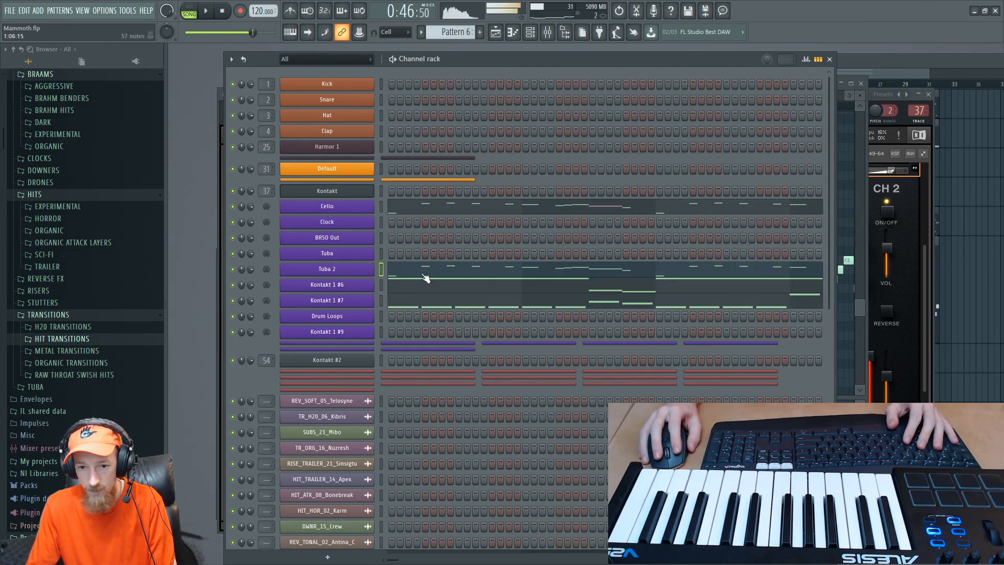
- Assign keyswitches to Tuba 2's articulations, with D-2 for Articulation 4, D#-2 for Articulation 5 and E-2 for Articulation 6
left_click(344, 271)
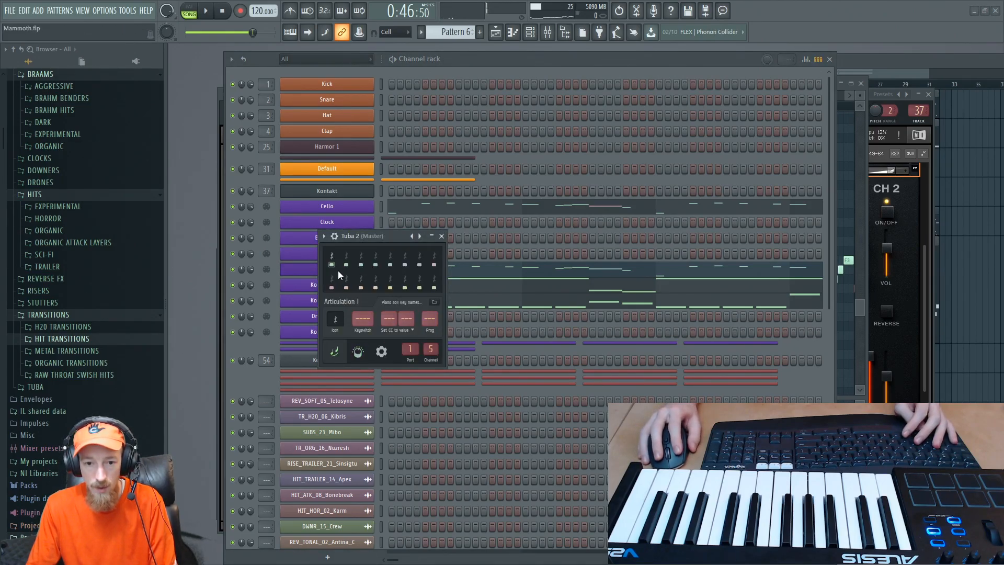
left_click(345, 255)
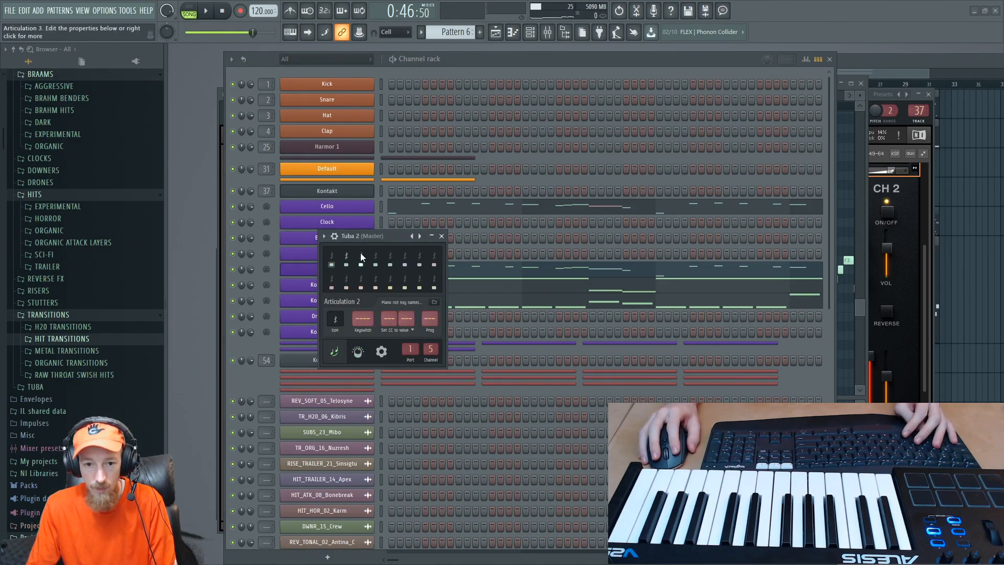
left_click(331, 256)
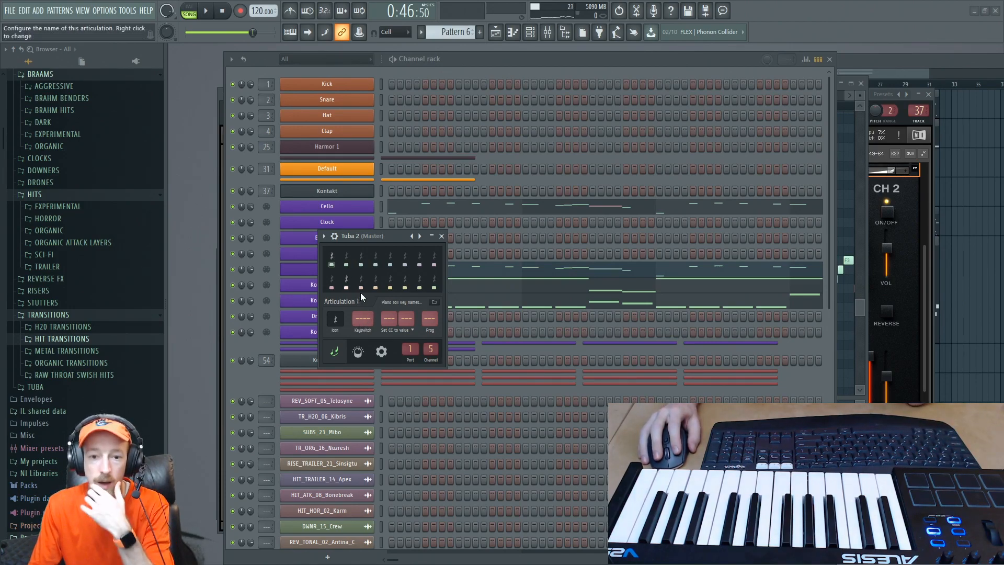
left_click(346, 258)
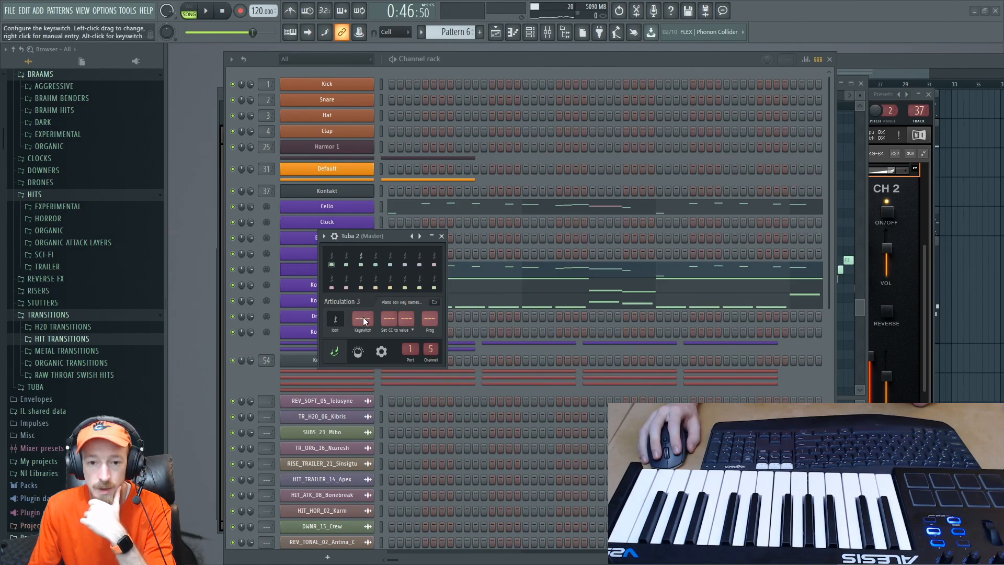
left_click(375, 256)
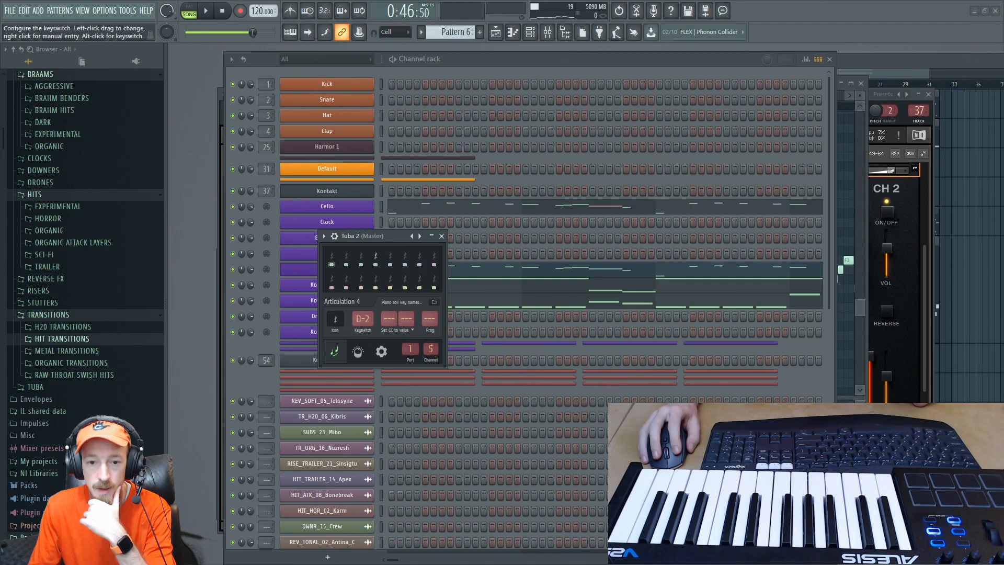
left_click(390, 256)
left_click(404, 259)
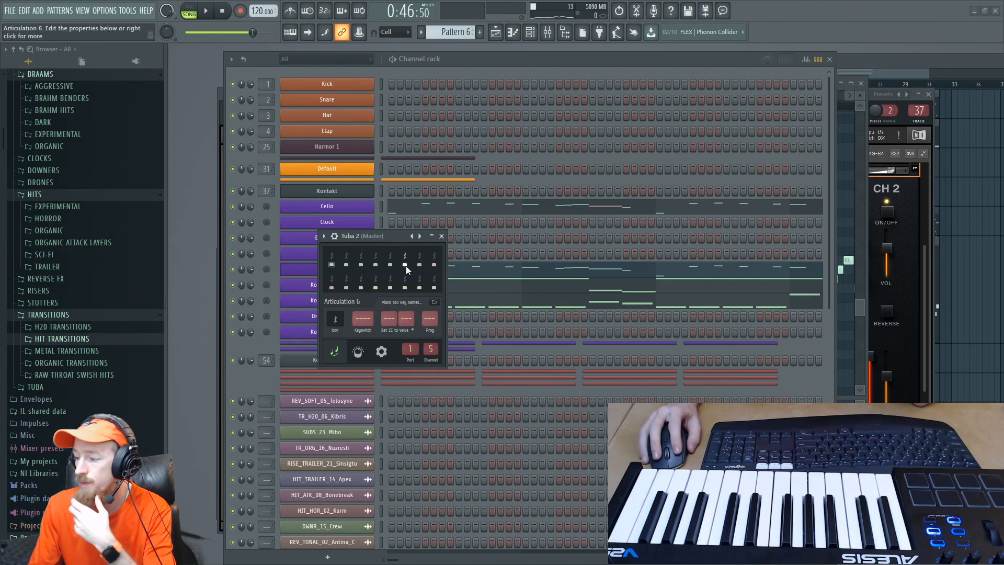
left_click_drag(361, 316, 361, 310)
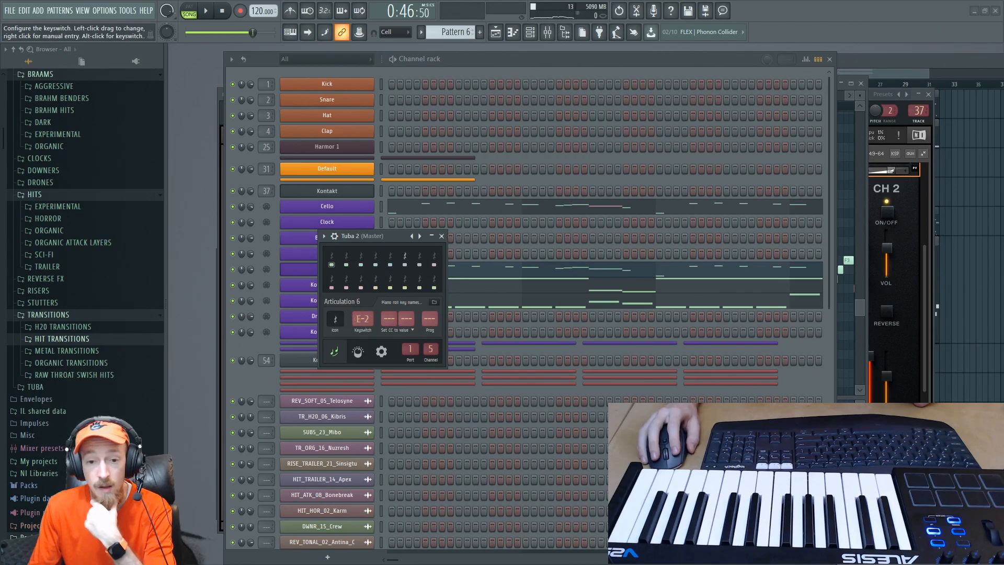
- Play the passage with Kontakt's Tuba instrument in view to check how the Tuba 2 keyswitches select its articulations
left_click_drag(385, 239, 944, 264)
key("space")
key("space")
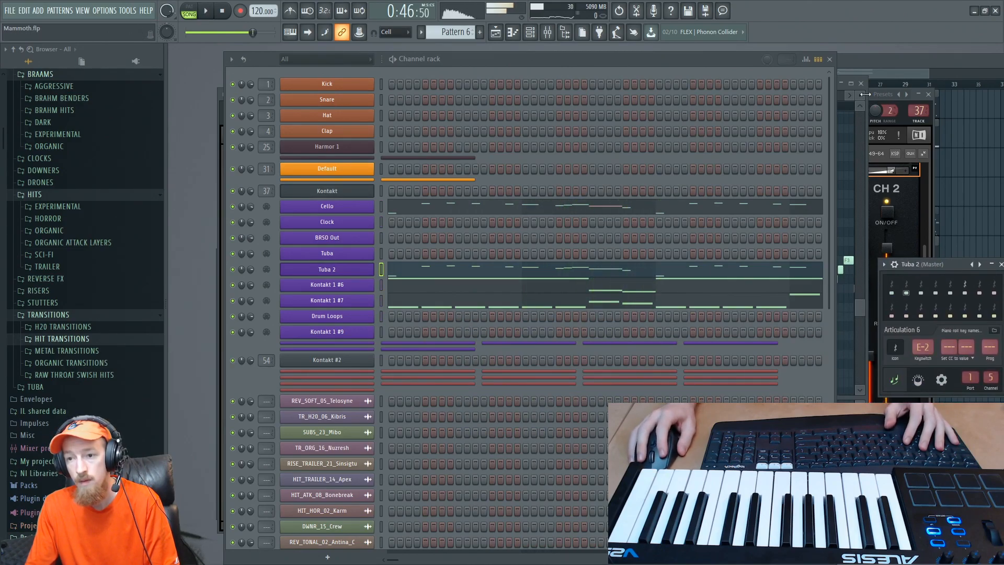
left_click(929, 194)
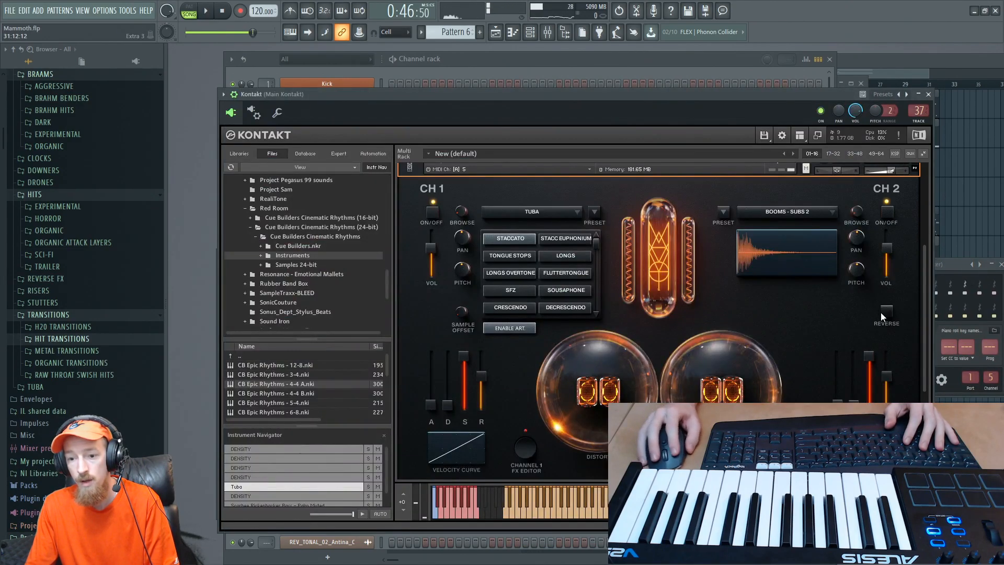
key("space")
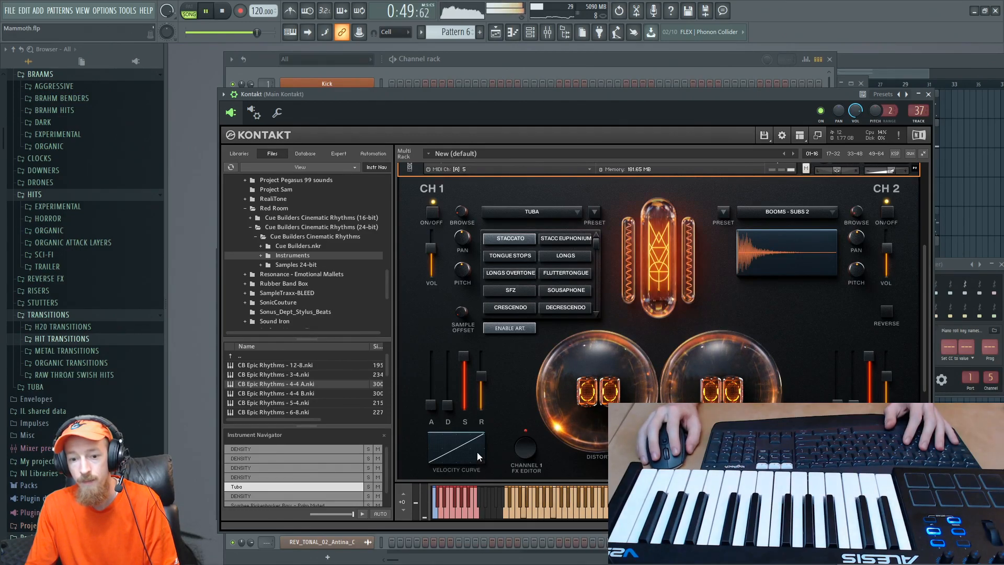
key("space")
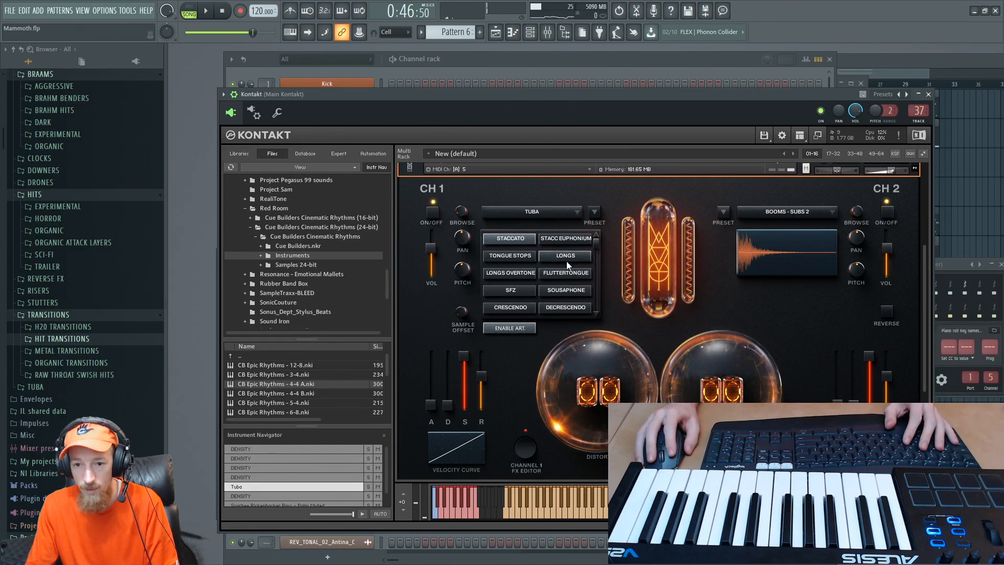
- Place Tuba 2's articulation window beside Kontakt's articulation list and assign the remaining keyswitches up to Articulation 12, giving that one A#-1
left_click_drag(951, 264, 786, 272)
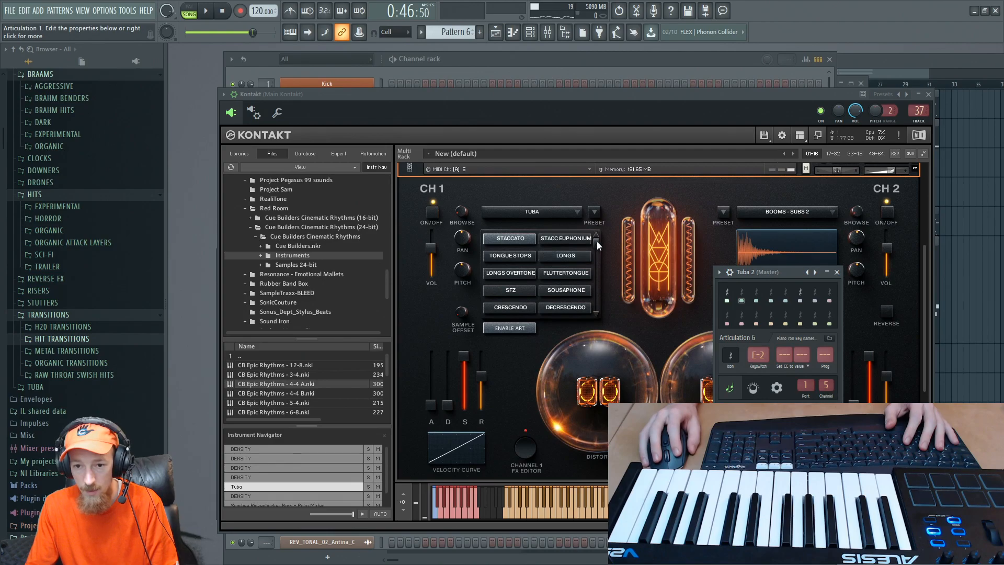
left_click_drag(597, 240, 589, 310)
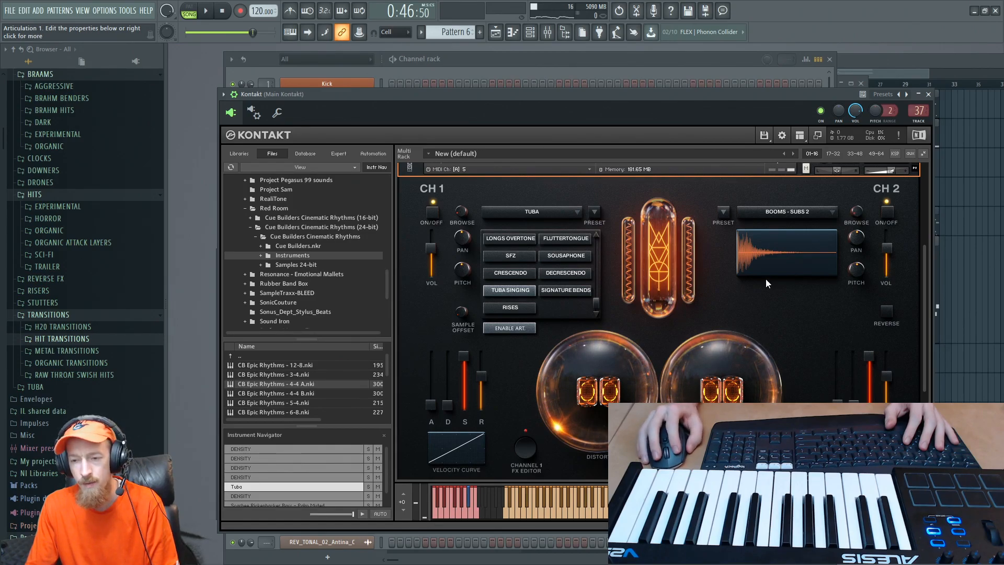
left_click_drag(780, 104, 629, 116)
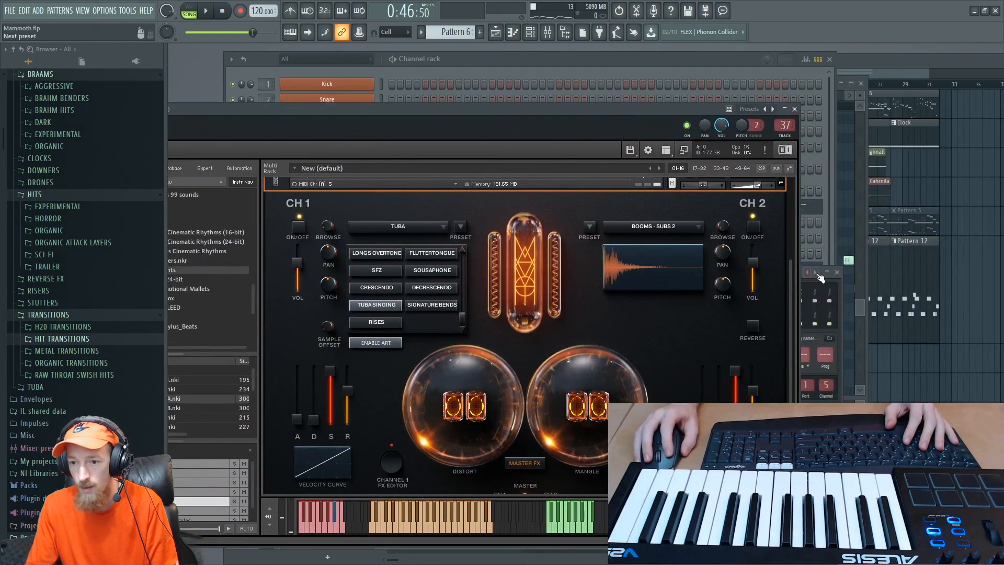
left_click(841, 323)
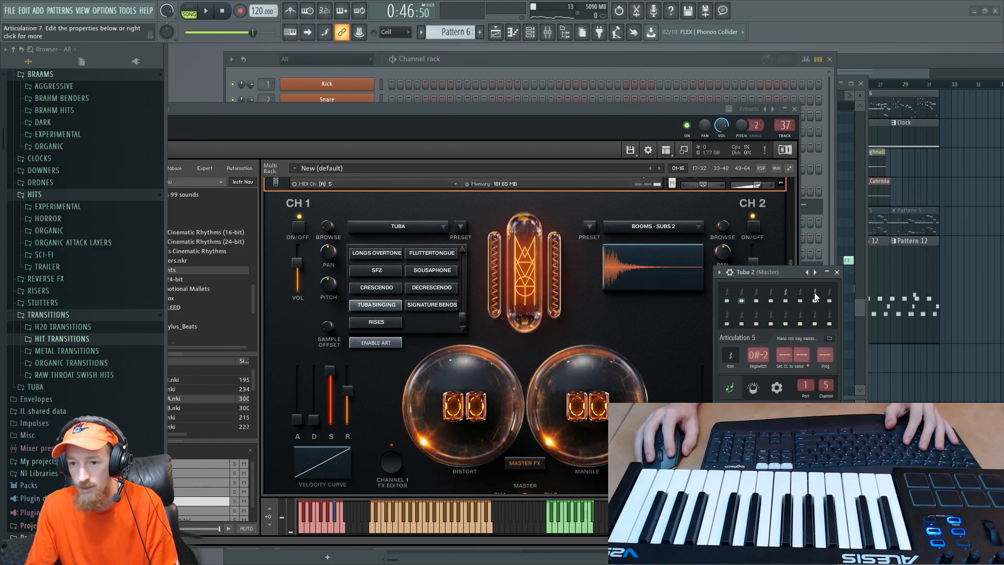
left_click_drag(762, 352, 763, 348)
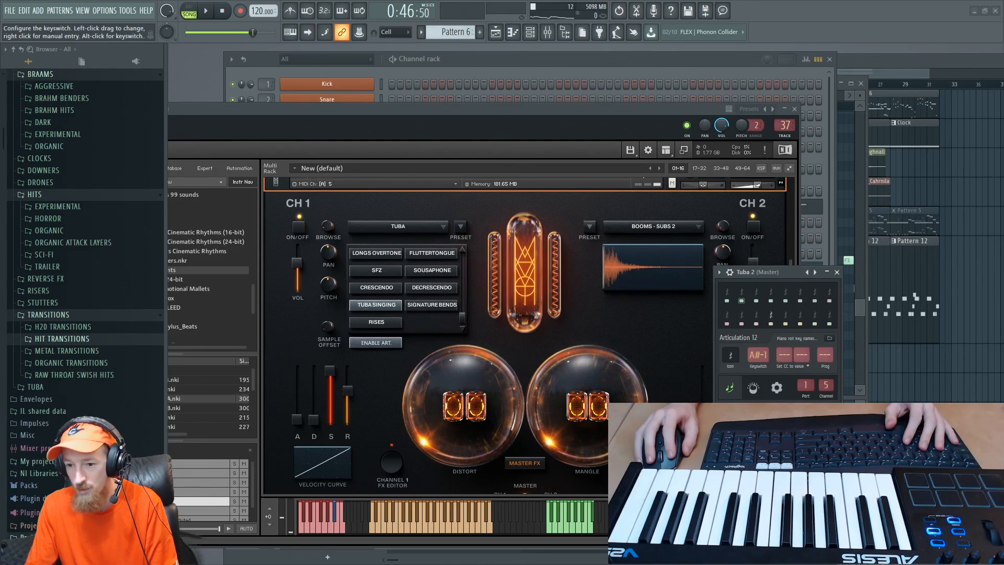
- Move Tuba 2's articulation window and the Kontakt window aside and bring the channel rack to the front
left_click_drag(766, 273, 913, 233)
left_click_drag(527, 109, 664, 102)
left_click(548, 65)
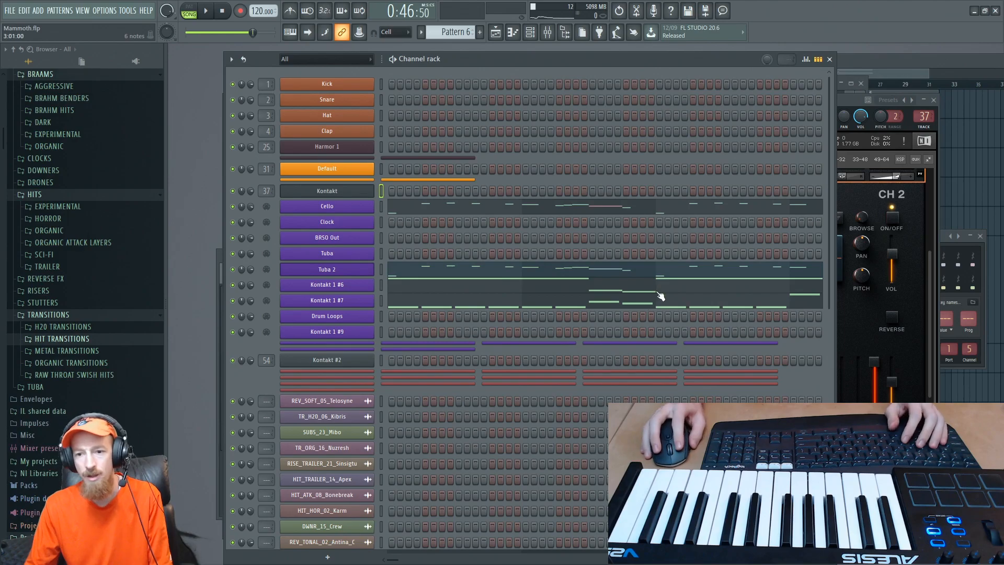
- Look over the Kontakt 1 #7 part in the piano roll, from its opening bars onward, and return to the channel rack
left_click(754, 303)
left_click_drag(698, 202, 460, 156)
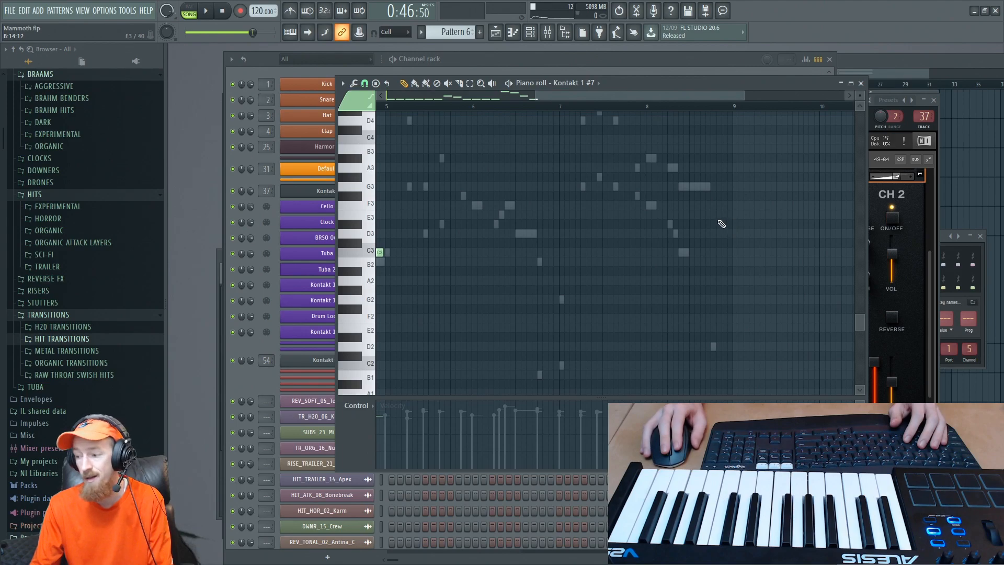
scroll(677, 272, "up", 5)
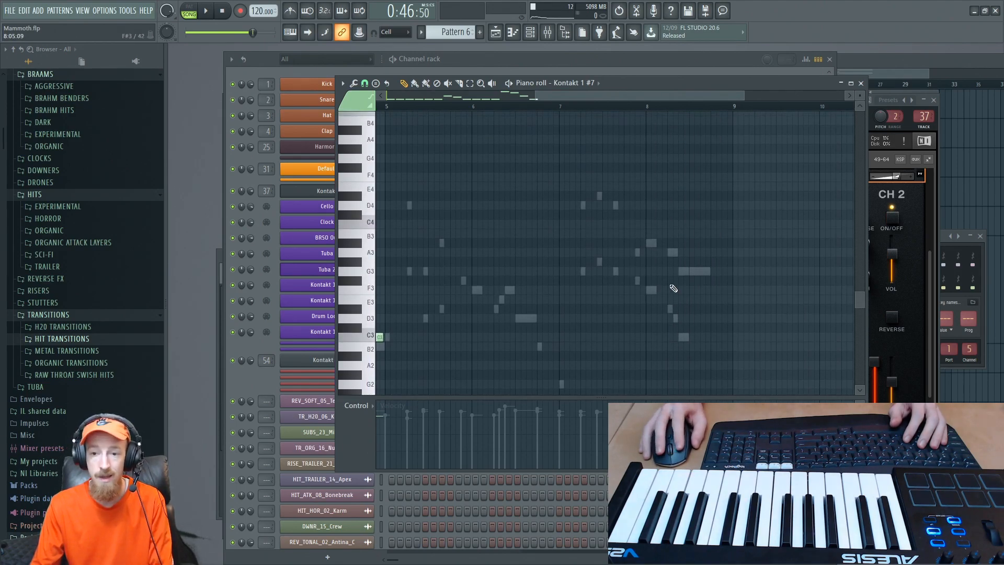
scroll(673, 288, "down", 2)
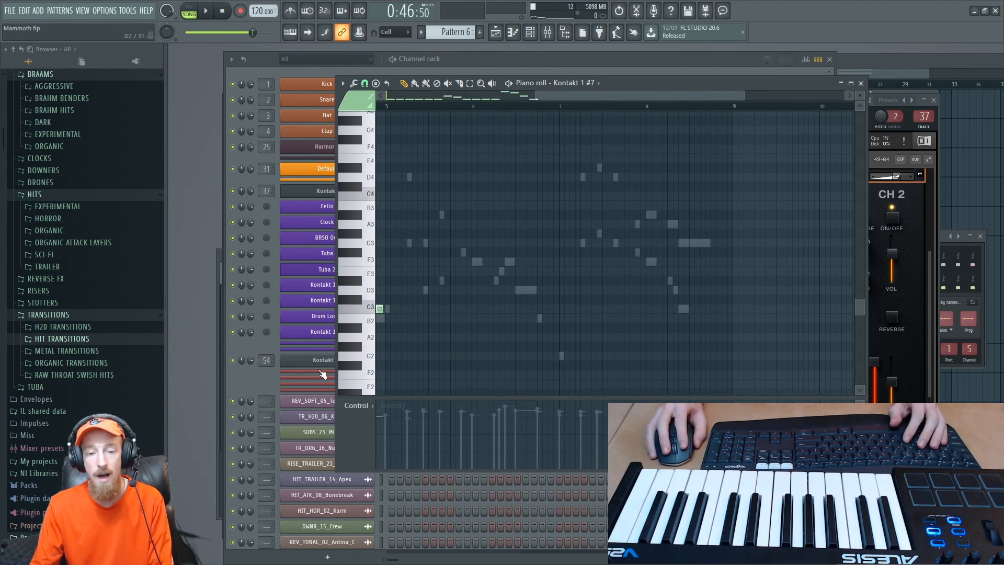
left_click(252, 373)
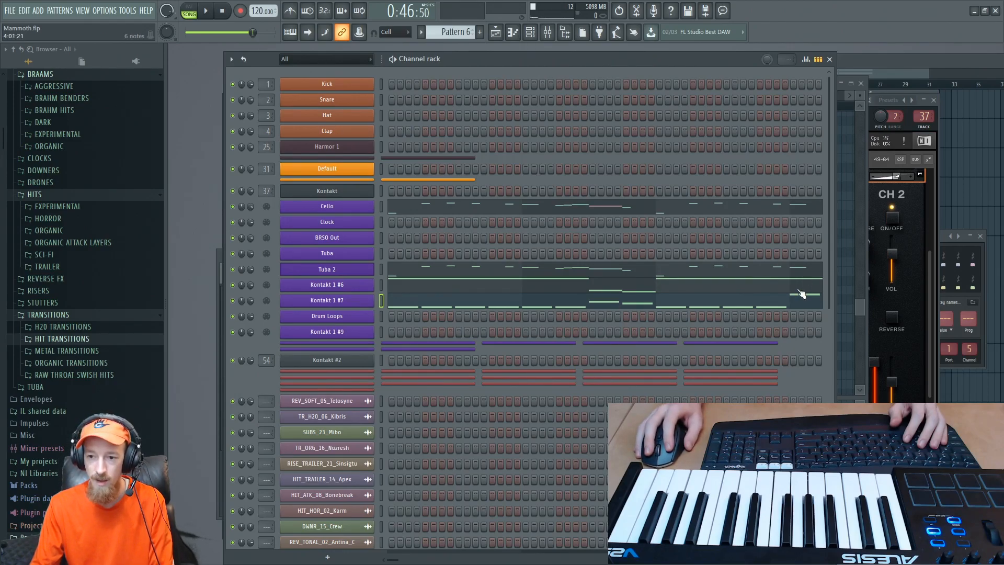
left_click(795, 305)
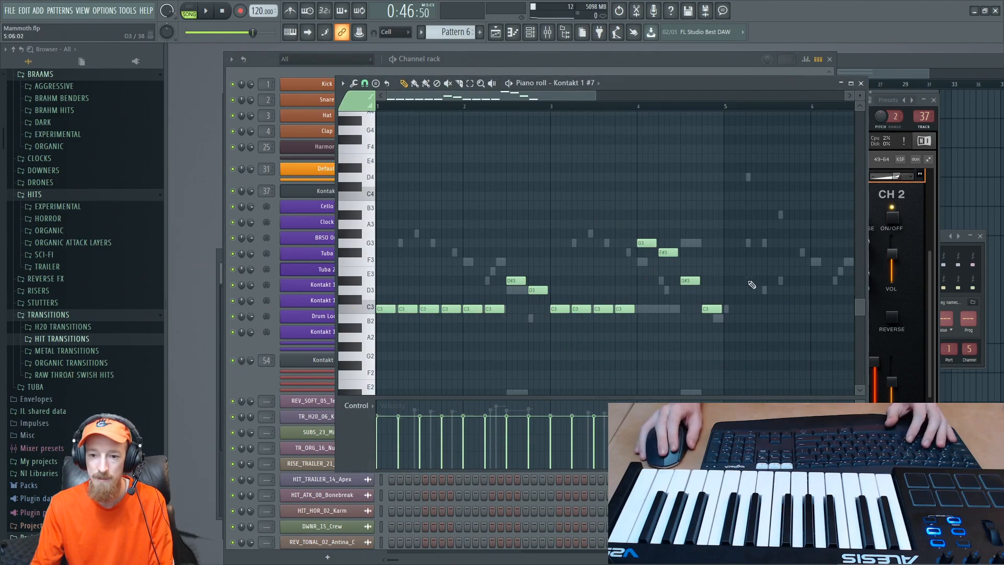
left_click_drag(621, 189, 578, 153)
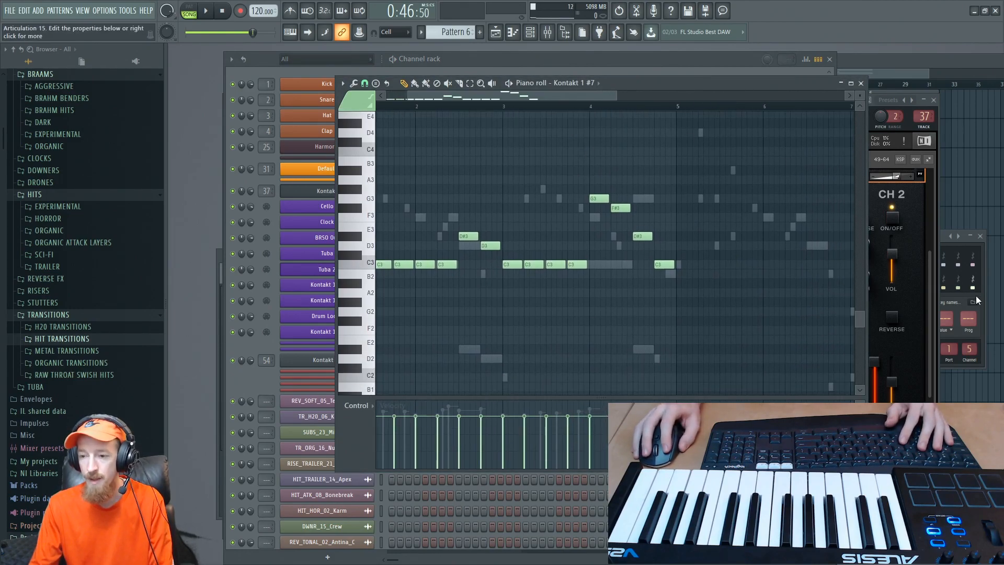
key("F7")
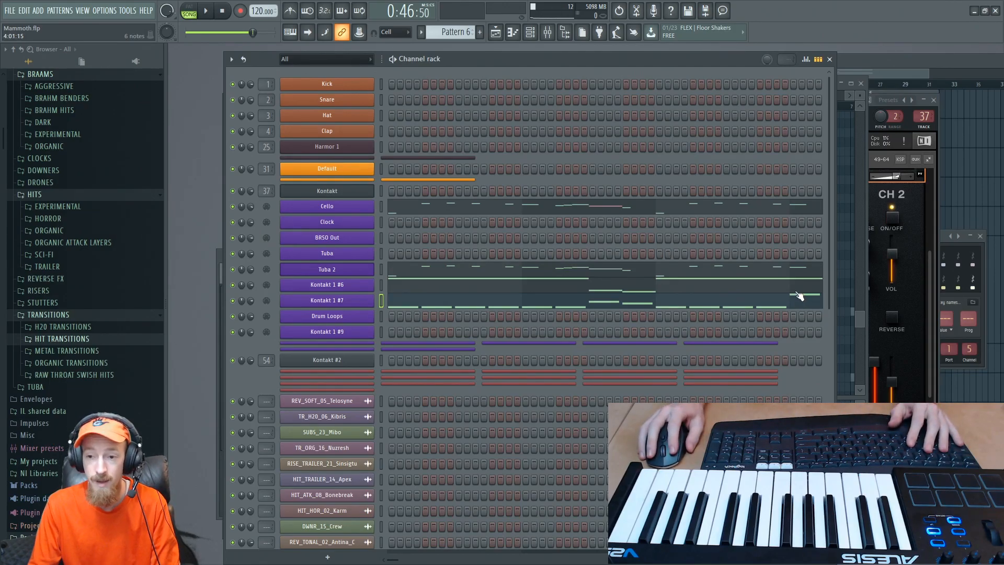
left_click(434, 267)
left_click_drag(762, 236, 810, 230)
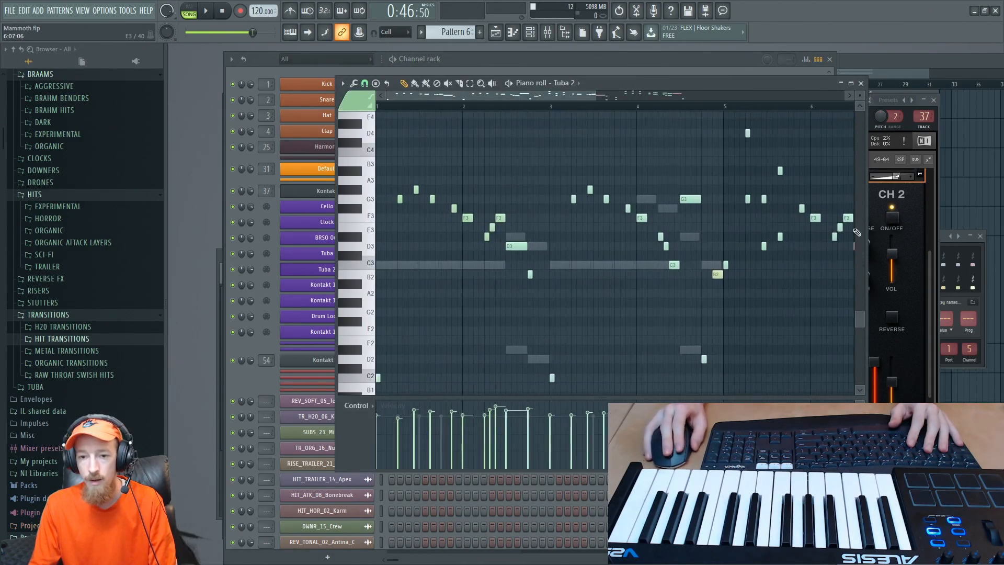
left_click_drag(516, 246, 518, 261)
left_click(518, 261)
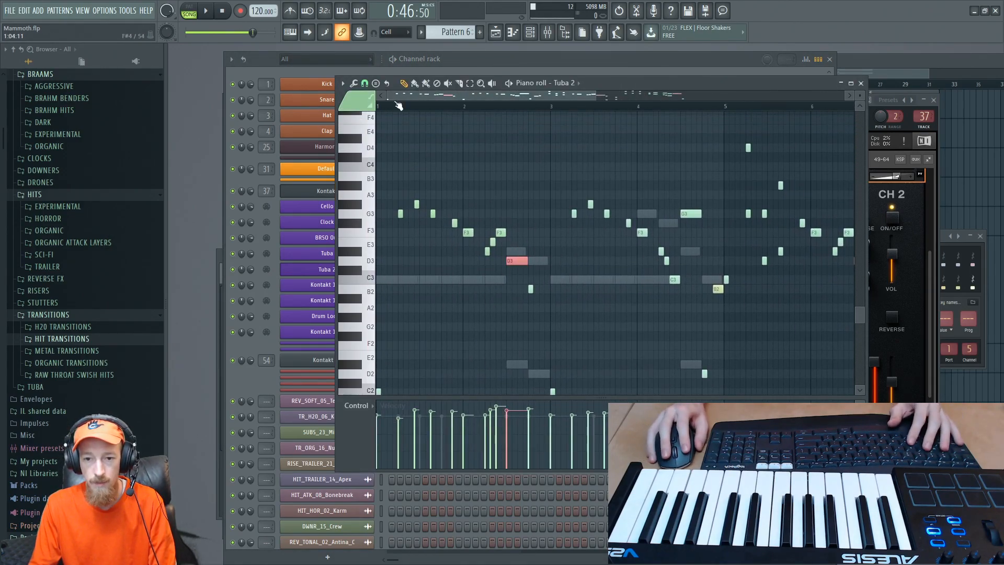
left_click(359, 100)
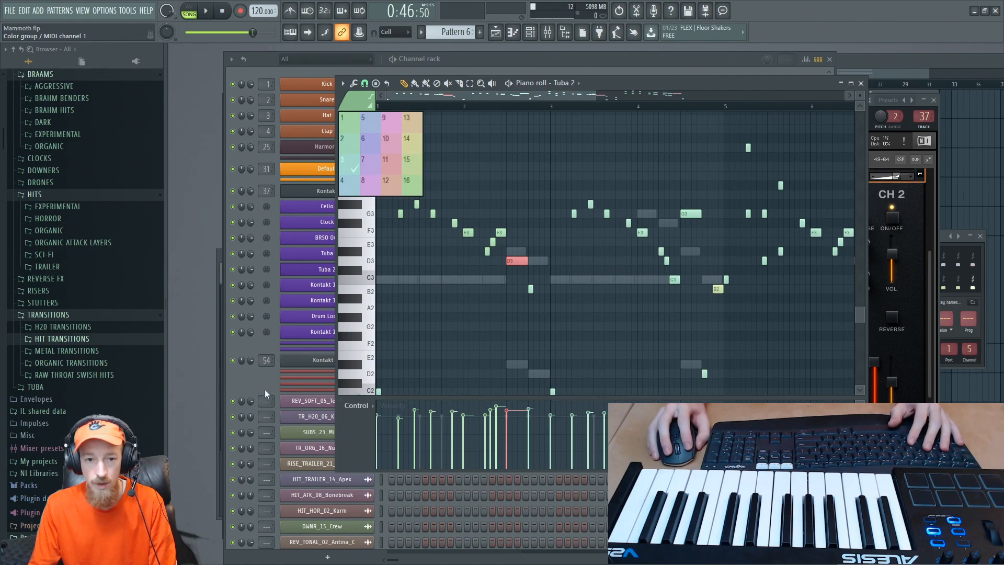
left_click(264, 389)
- Open Tuba 2's articulation settings and rename Articulation 12 as "bend"
left_click(324, 269)
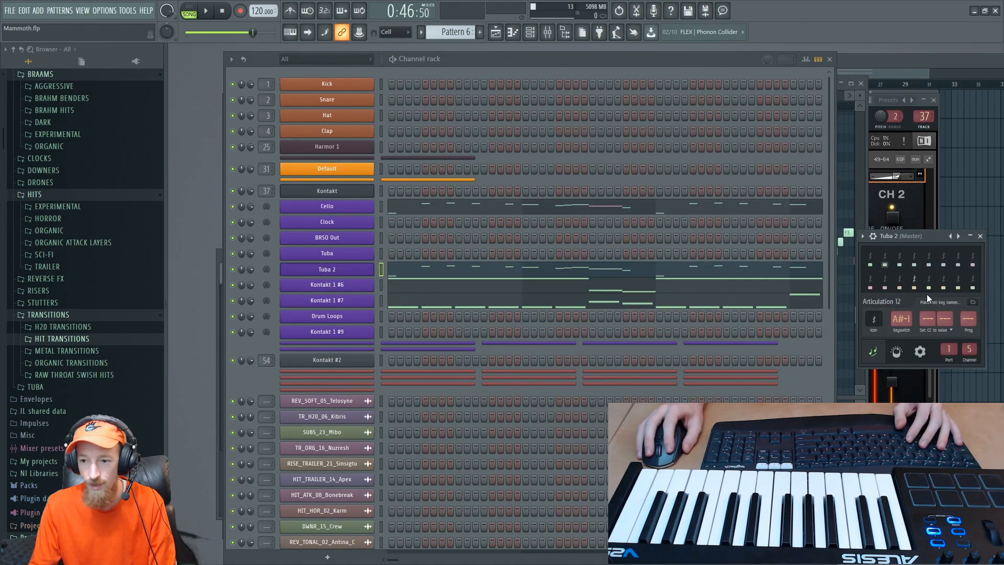
right_click(887, 302)
type("b")
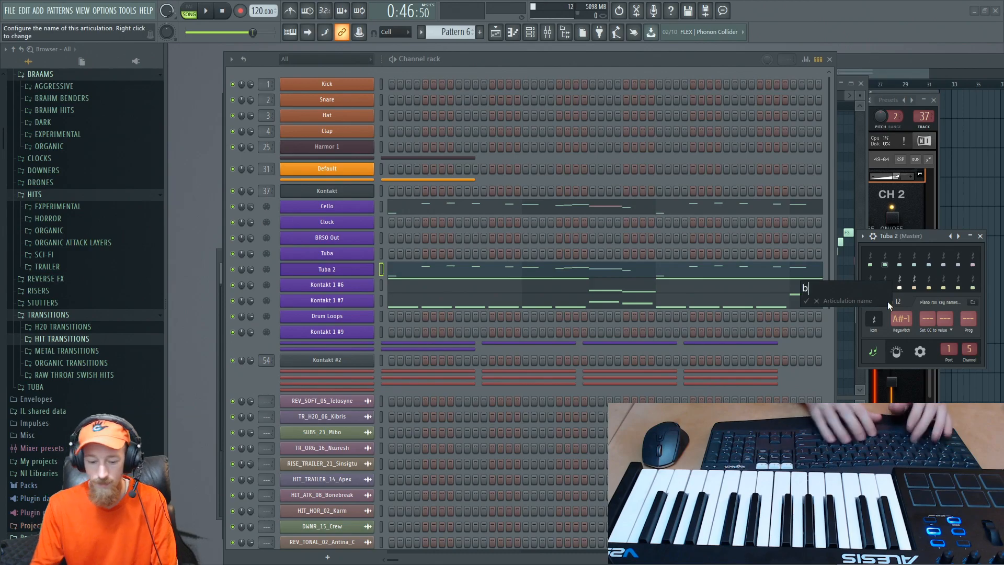
type("end")
key("Return")
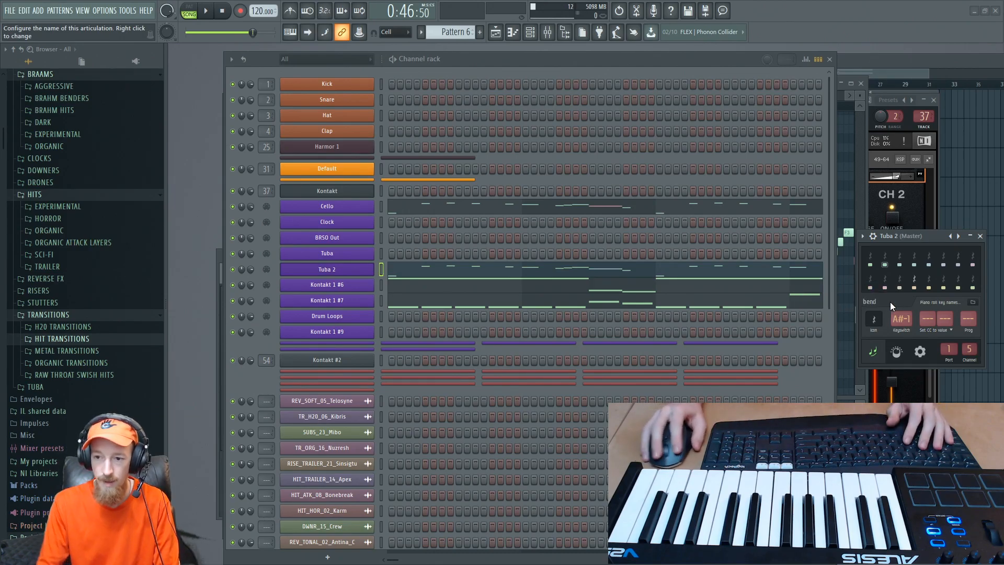
- Make bend (group 12) the active note colour in Tuba 2's piano roll and select the long D3 note in bar 2's second half
left_click(458, 273)
left_click(353, 97)
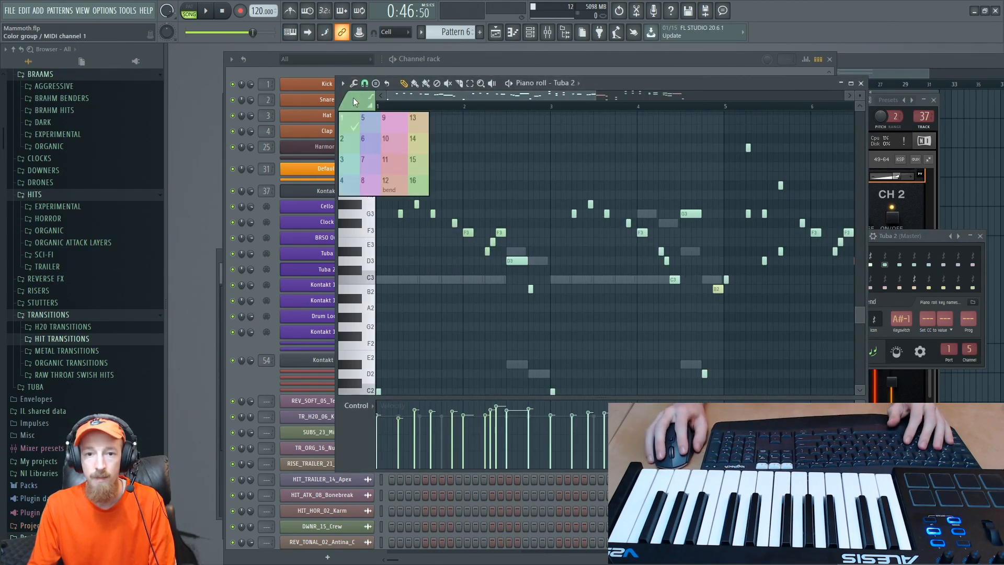
left_click(395, 186)
left_click(517, 260)
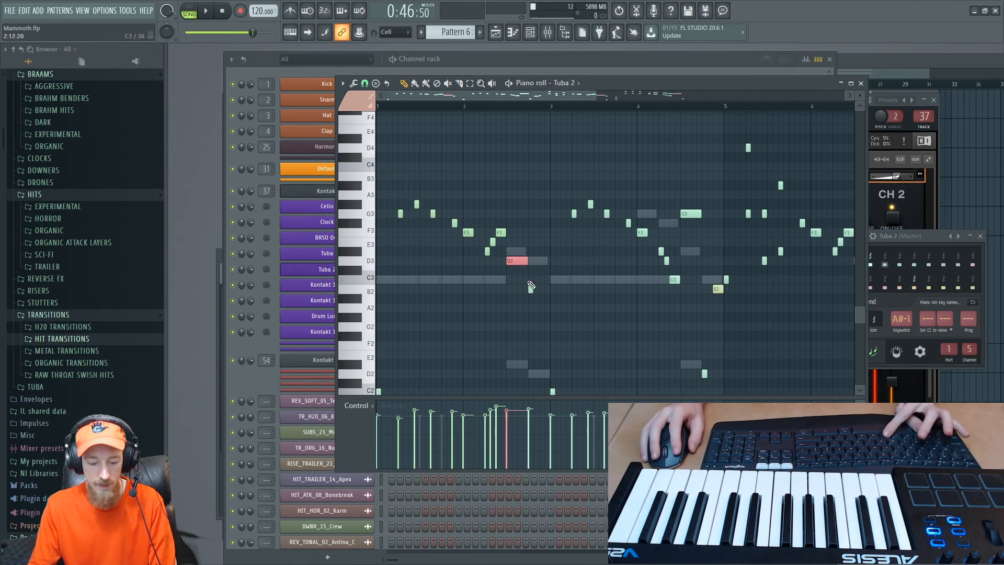
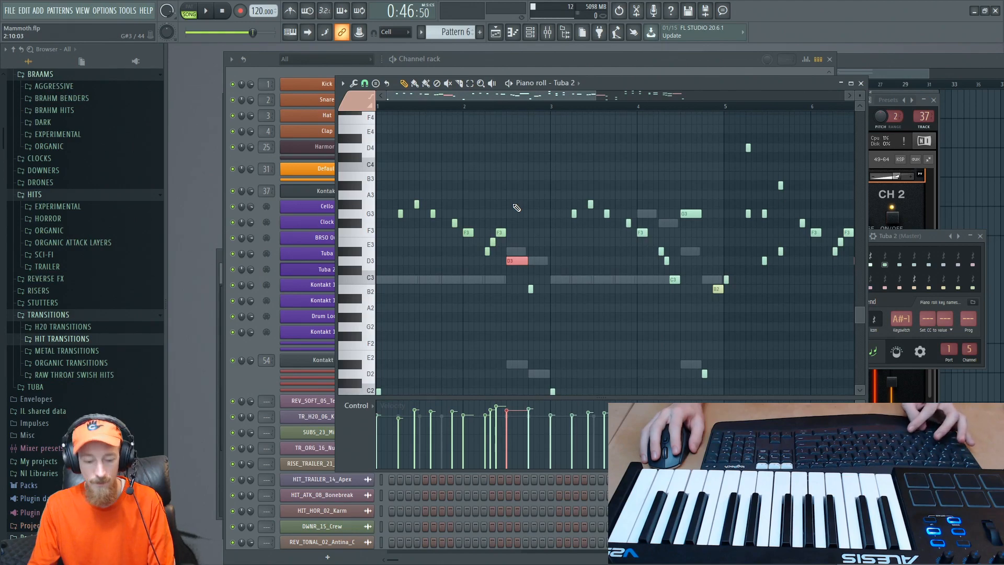
- Play Tuba 2's part from late in bar 1 through the bend note in bar 2
left_click(458, 107)
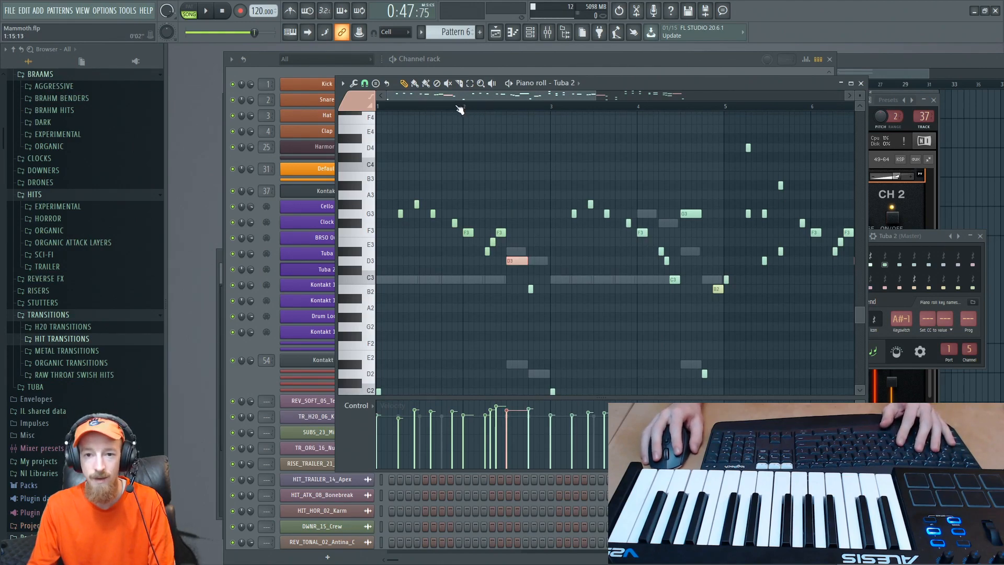
key("space")
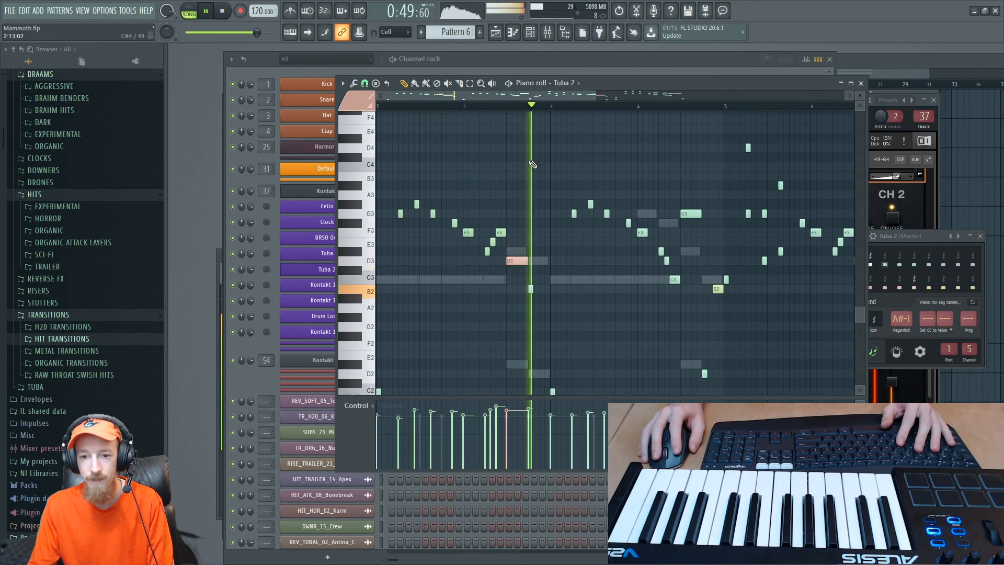
key("space")
- Assign the bar 1 and 2 notes leading up to the long D3 to colour group 1 and play the melody into bar 4
left_click_drag(396, 184, 505, 257)
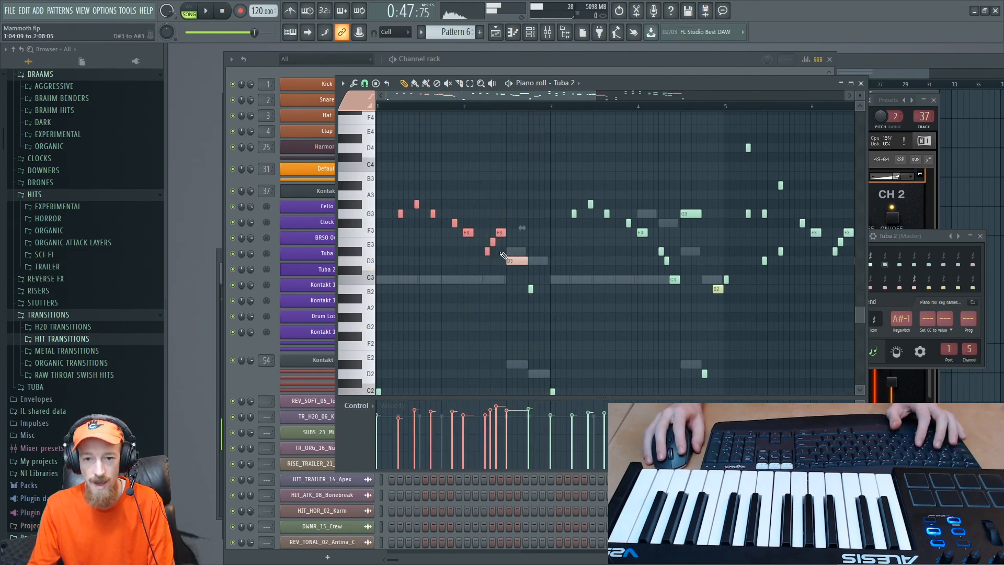
left_click(354, 98)
left_click(360, 121)
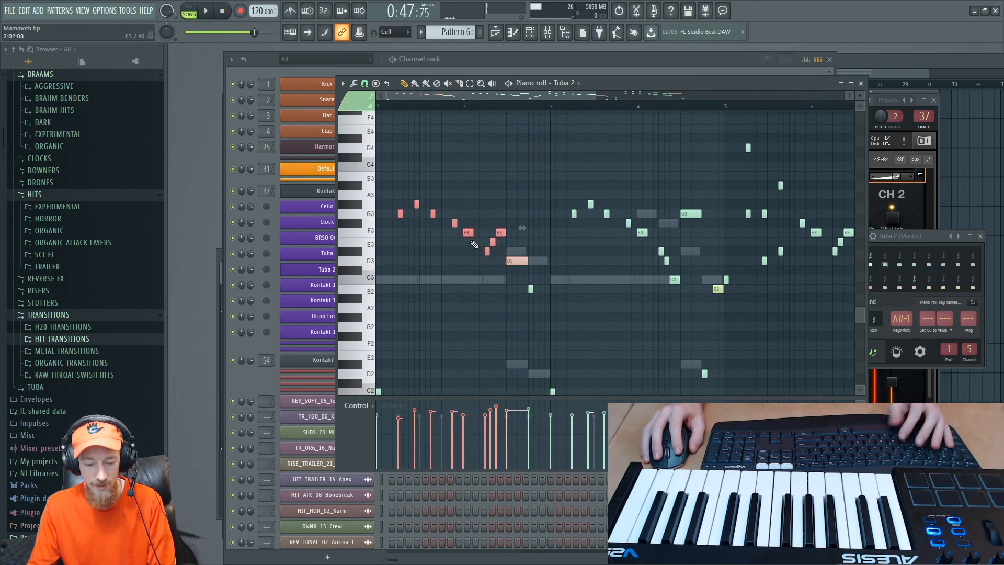
key("ctrl+d")
key("space")
left_click_drag(562, 244, 515, 208)
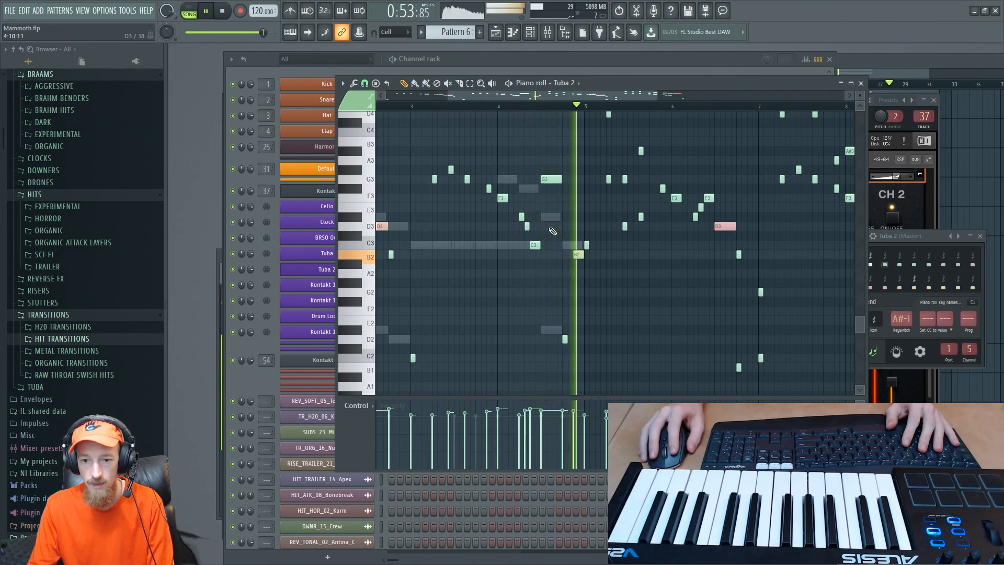
key("space")
- Assign Tuba 2's melody notes in bars 3 and 4, including the low notes, to colour group 1
left_click_drag(420, 147, 539, 271)
key("alt+c")
left_click_drag(501, 346, 530, 356)
key("alt+c")
left_click_drag(598, 274, 763, 238)
left_click_drag(525, 317, 537, 343)
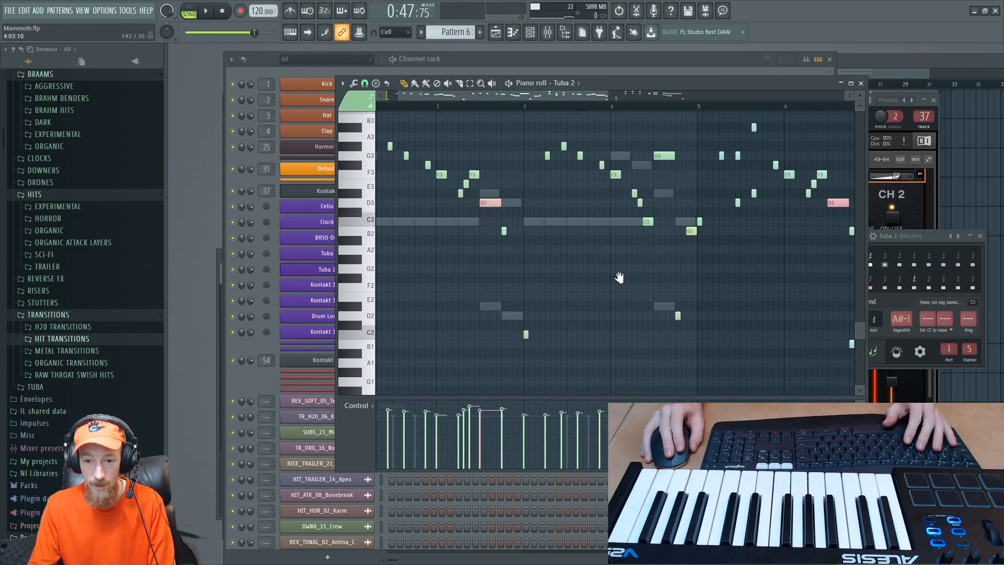
- Assign the bar 5 and 6 notes ahead of bar 6's long D3 to colour group 1
left_click_drag(619, 277, 474, 278)
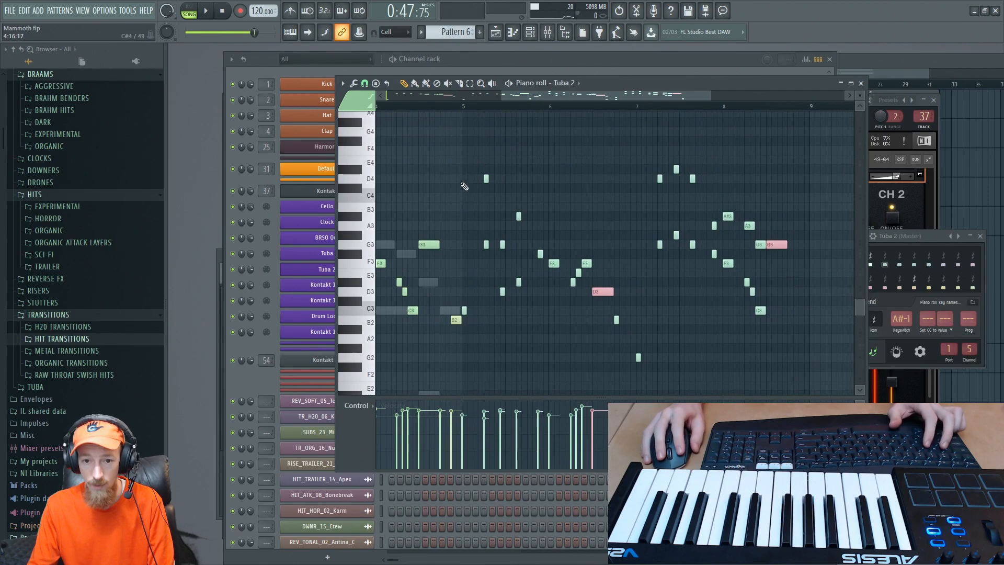
left_click_drag(462, 156, 592, 303)
key("alt+c")
- Assign the long D3 in bar 6 and the long G3 in bar 8 to the bend articulation, colour group 12
left_click_drag(612, 247, 503, 219)
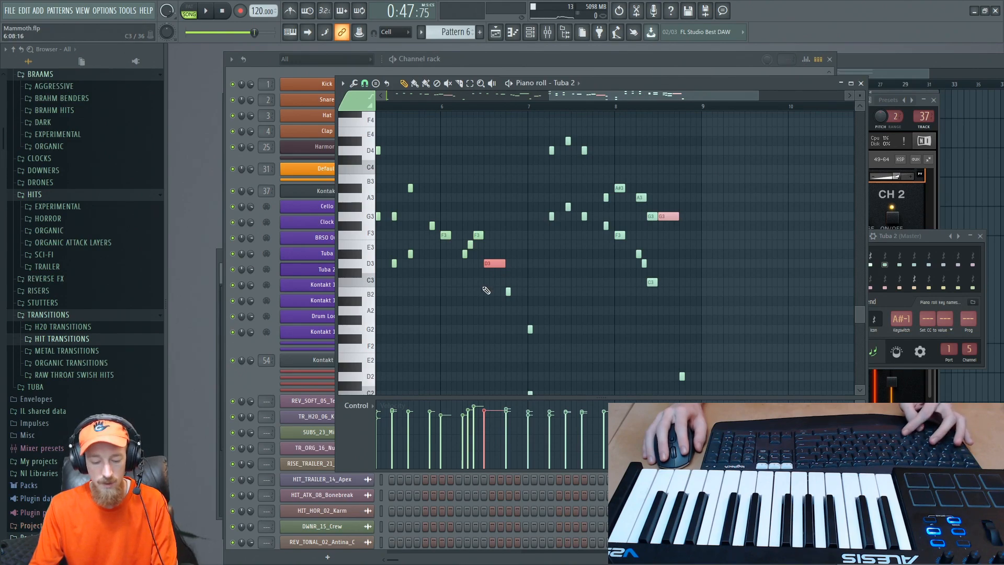
left_click(349, 105)
left_click(392, 184)
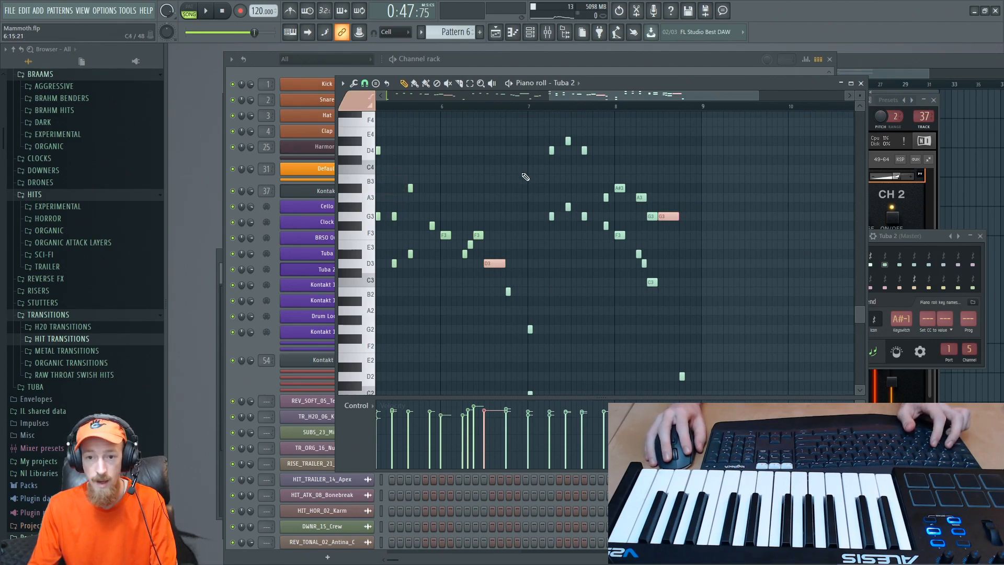
- Switch back to colour group 1 and assign the notes in bars 7 and 8, except the long G3, to it
left_click(349, 104)
left_click(351, 136)
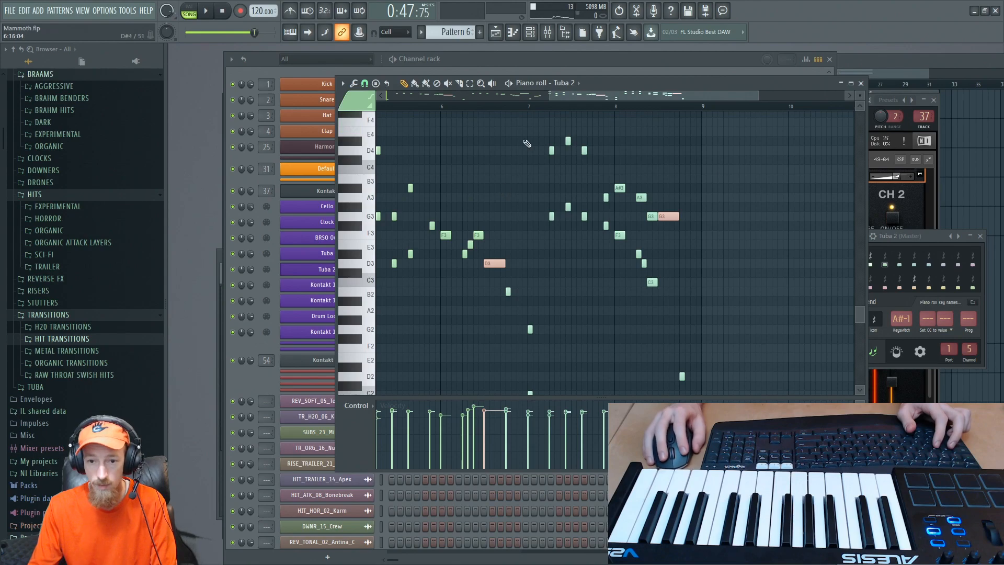
left_click_drag(522, 118, 575, 382)
left_click_drag(517, 136, 544, 366)
left_click_drag(512, 127, 654, 348)
scroll(672, 326, "up", 2)
scroll(677, 328, "up", 5)
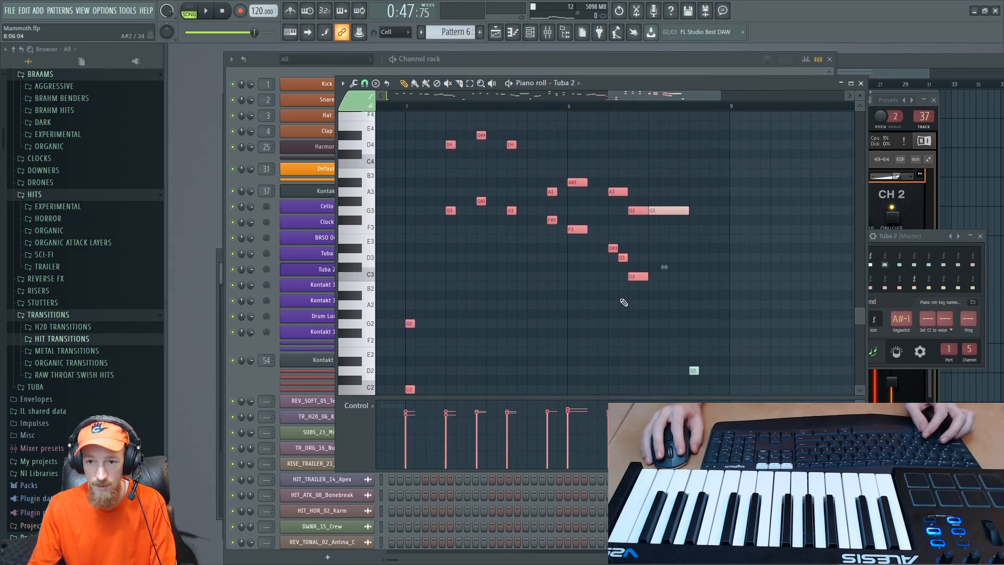
key("ctrl+d")
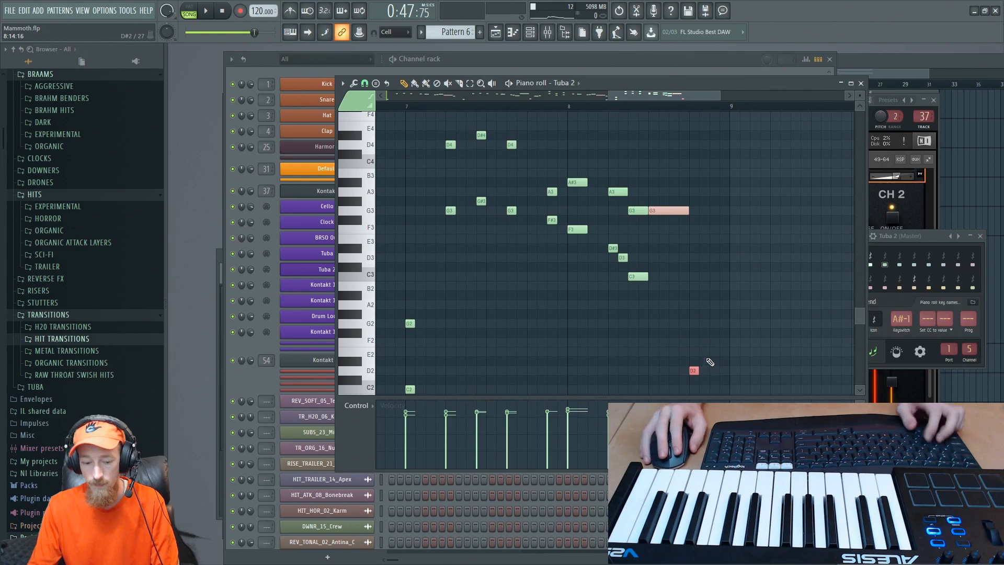
- Play the section back and follow it in the playlist arrangement
scroll(710, 362, "down", 4)
key("space")
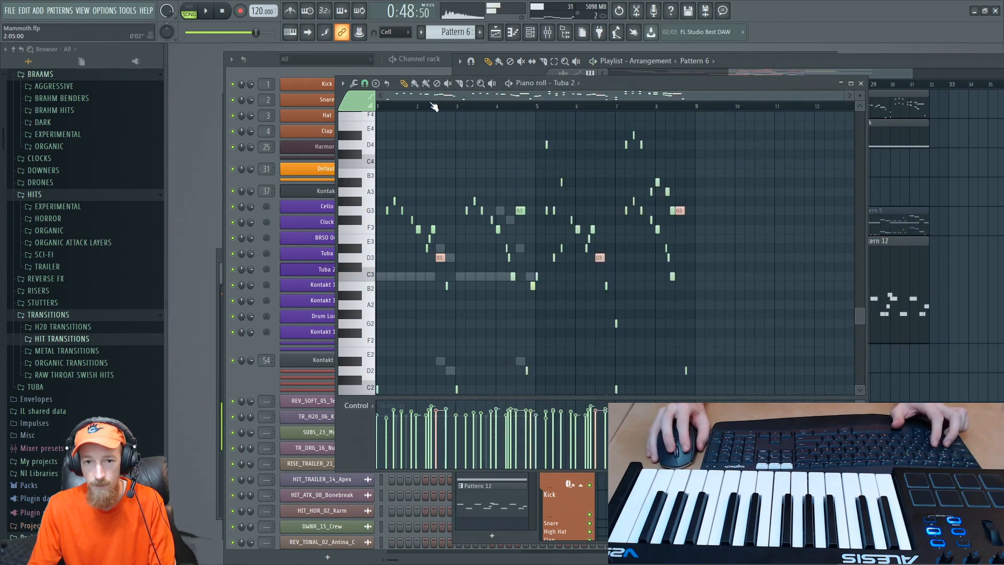
scroll(554, 239, "up", 5)
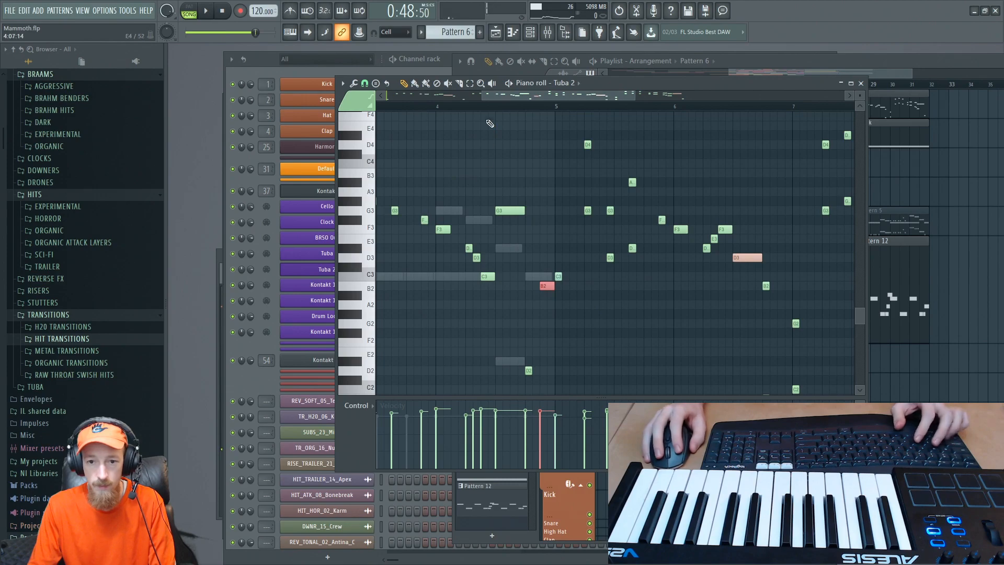
- Assign the long G3 note in bar 4 to the bend articulation (group 12) and play back from bar 4
left_click(506, 211)
left_click(500, 114)
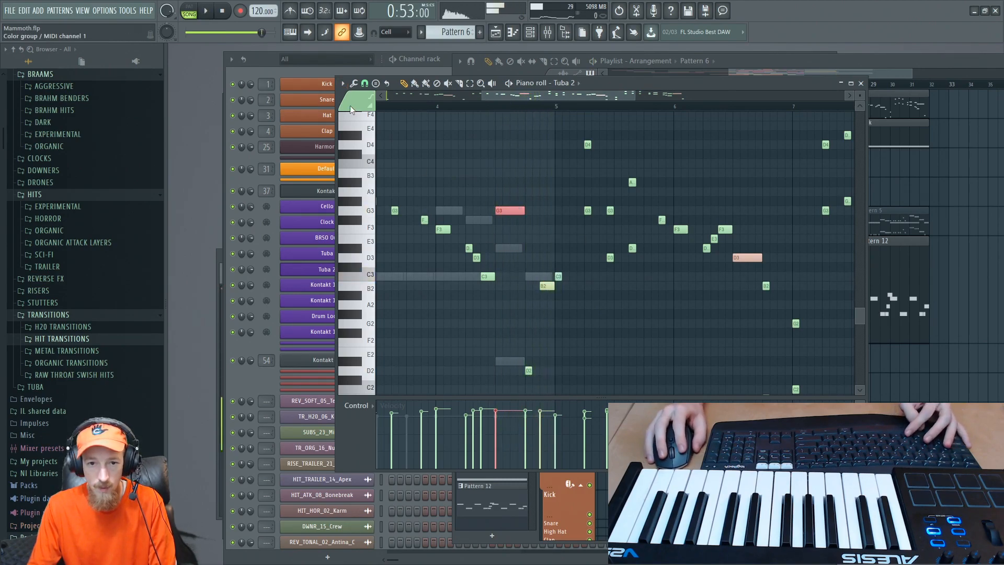
key("space")
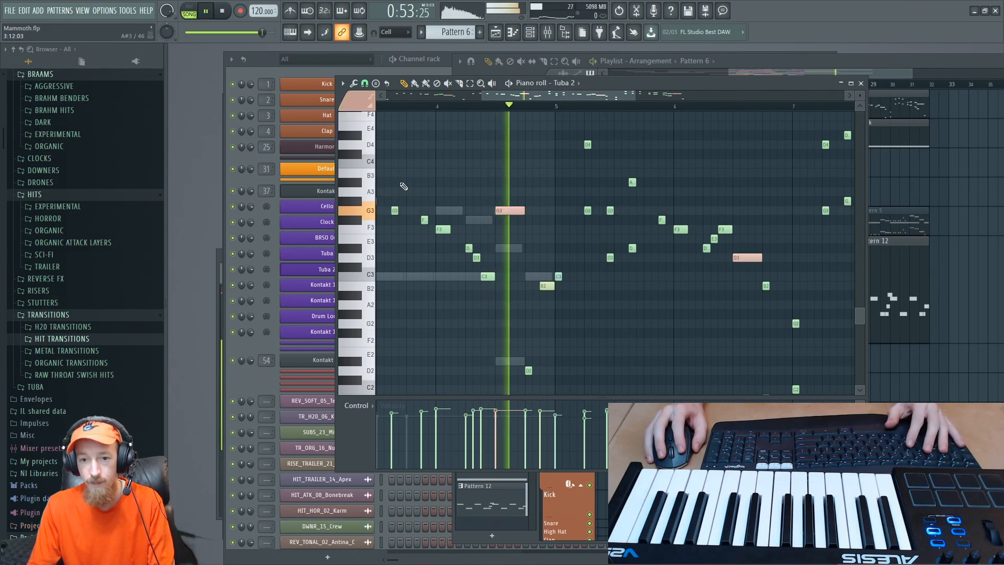
left_click(438, 108)
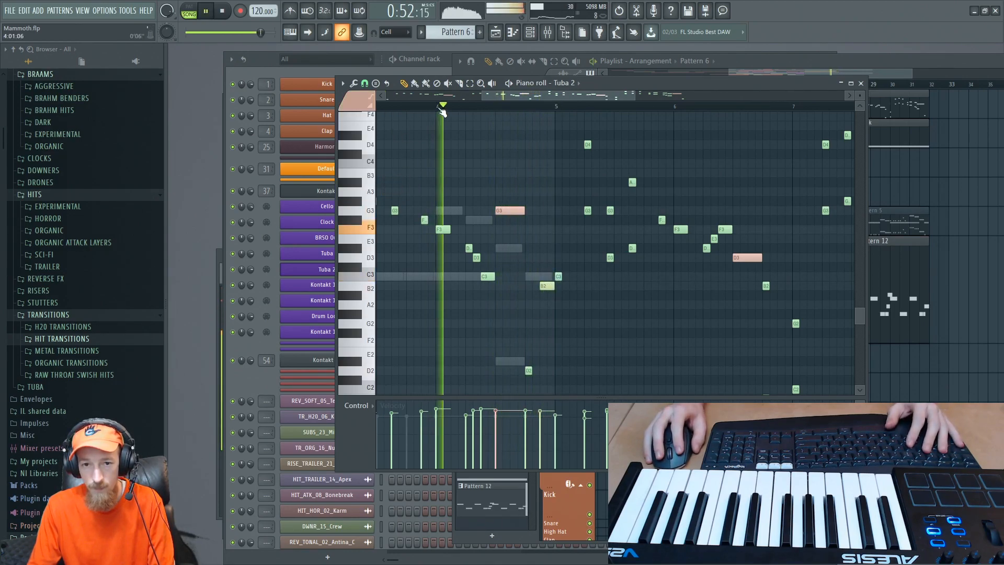
left_click_drag(515, 178, 720, 160)
key("space")
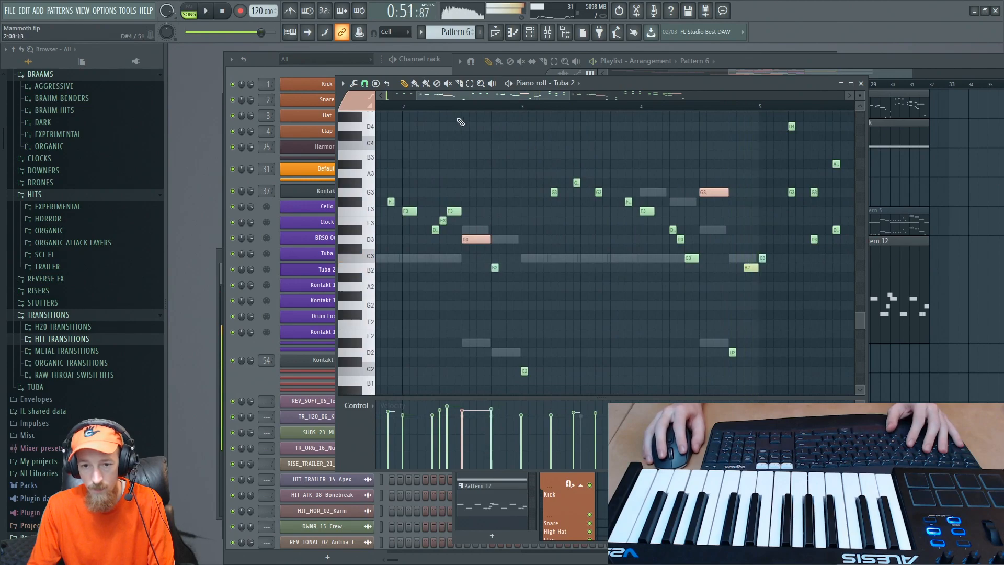
- Replay bar 2's bend note several times, checking the playing channels in the channel rack
key("space")
key("space")
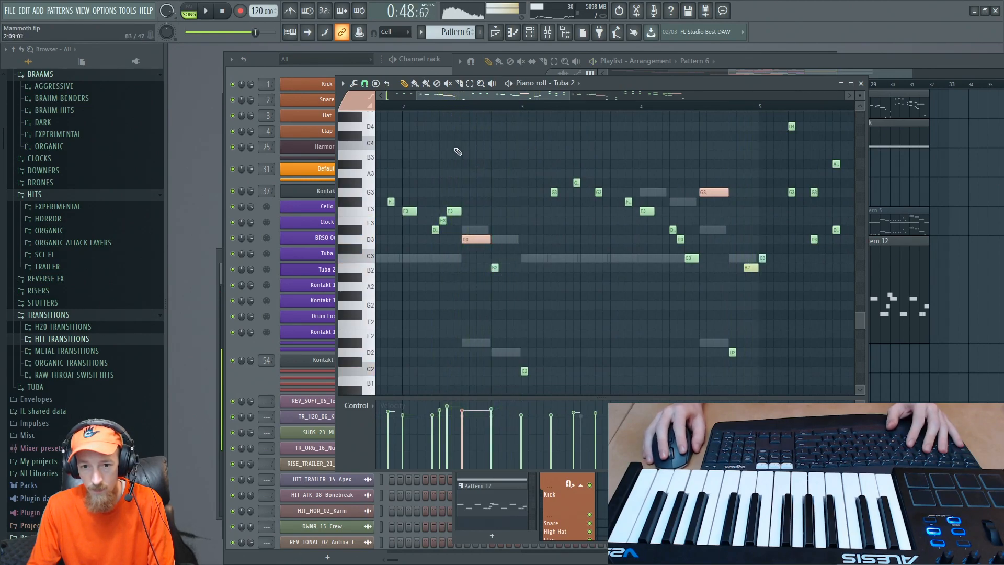
key("space")
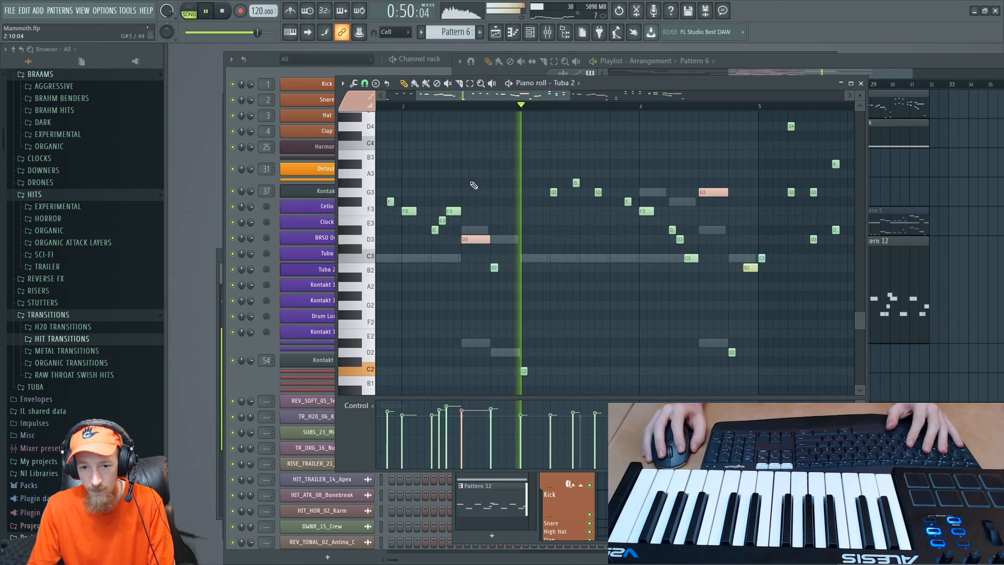
key("space")
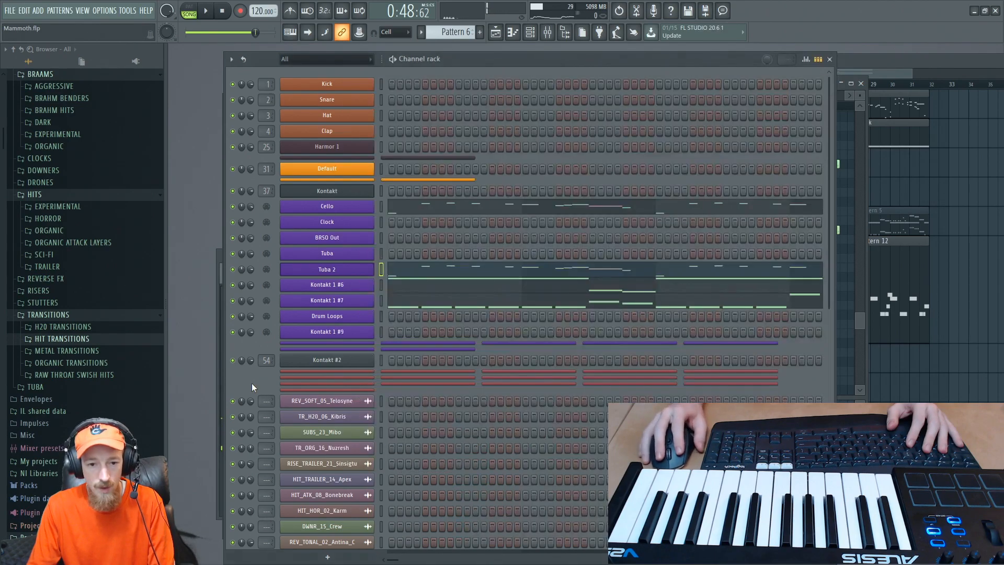
left_click(252, 383)
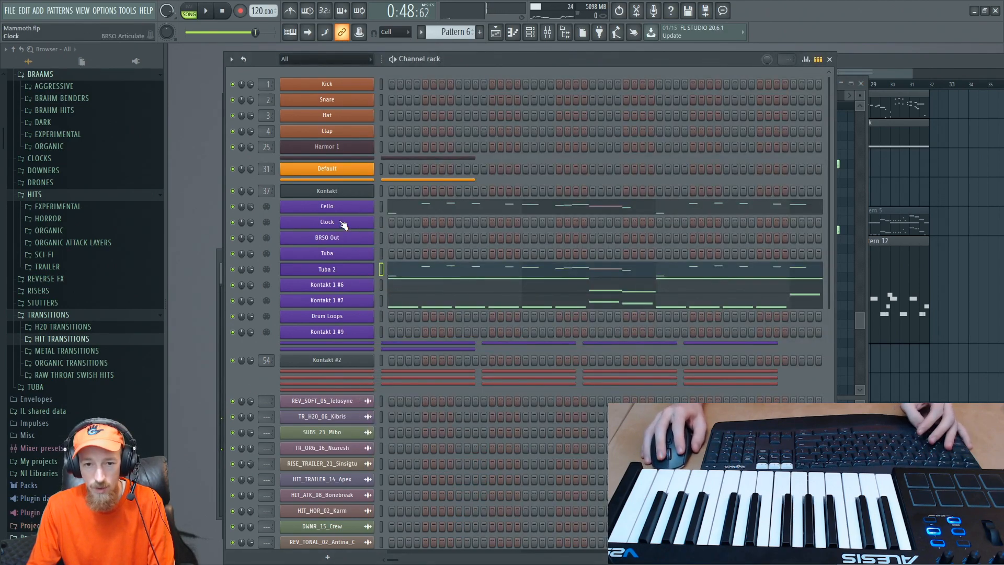
key("space")
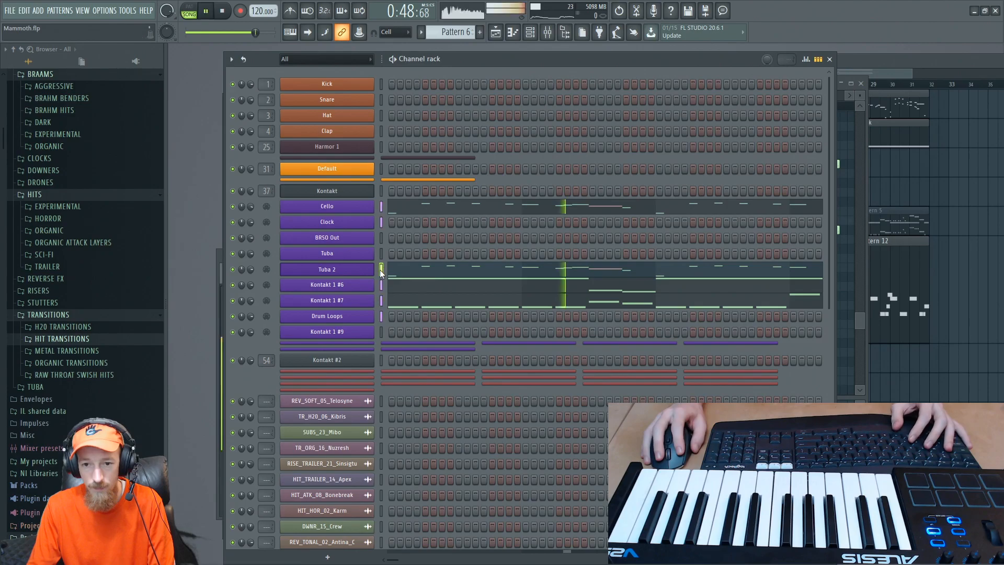
key("space")
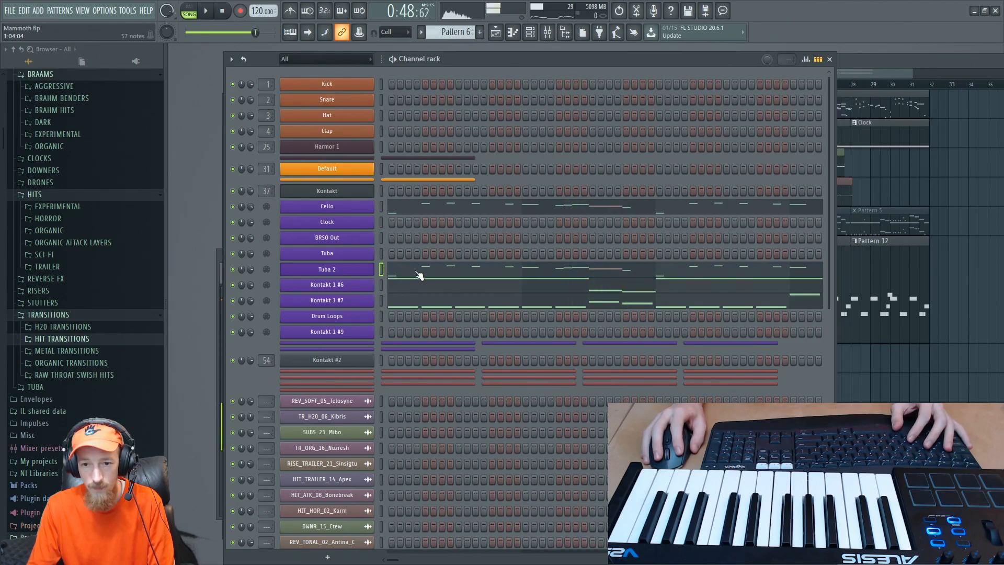
- Open Tuba 2's piano roll and articulation settings, set bend's keyswitch to B-1 and play from bar 2
left_click(419, 276)
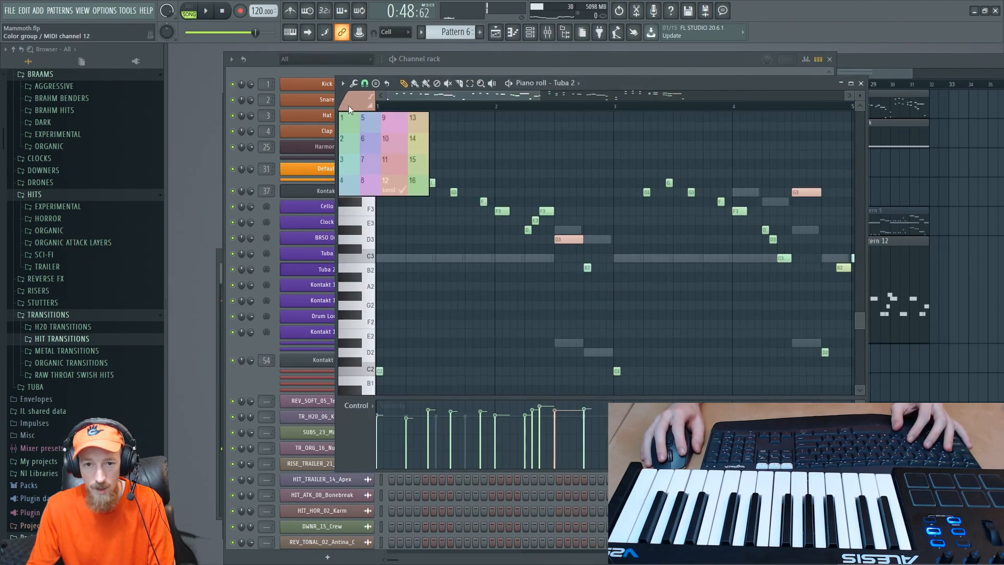
left_click(313, 272)
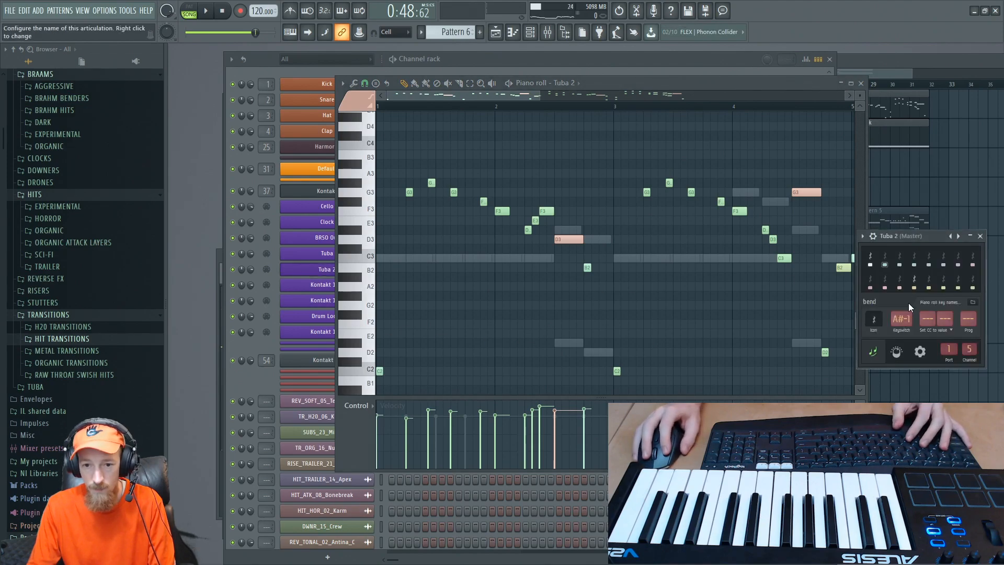
key("space")
key("space")
scroll(905, 321, "up", 1)
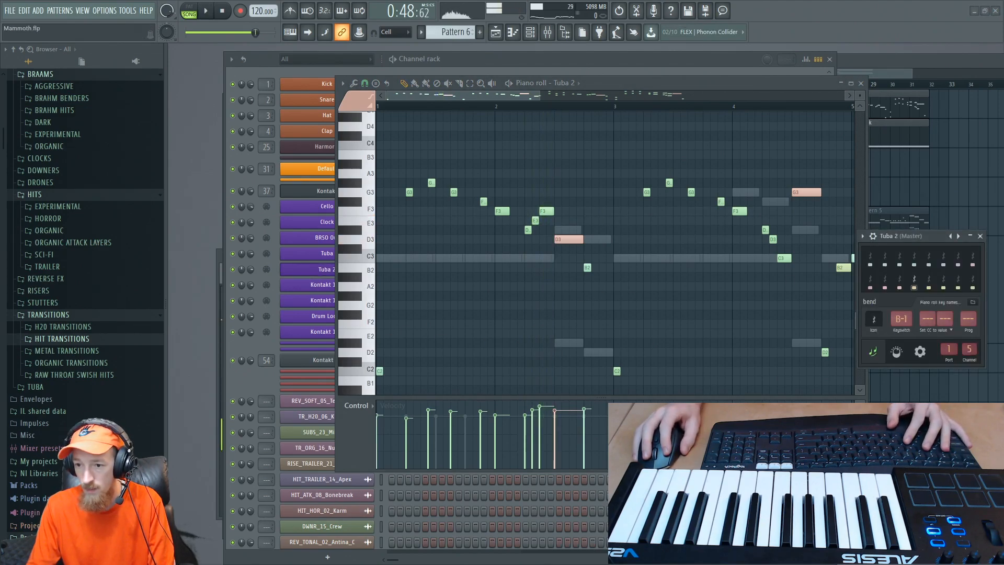
key("space")
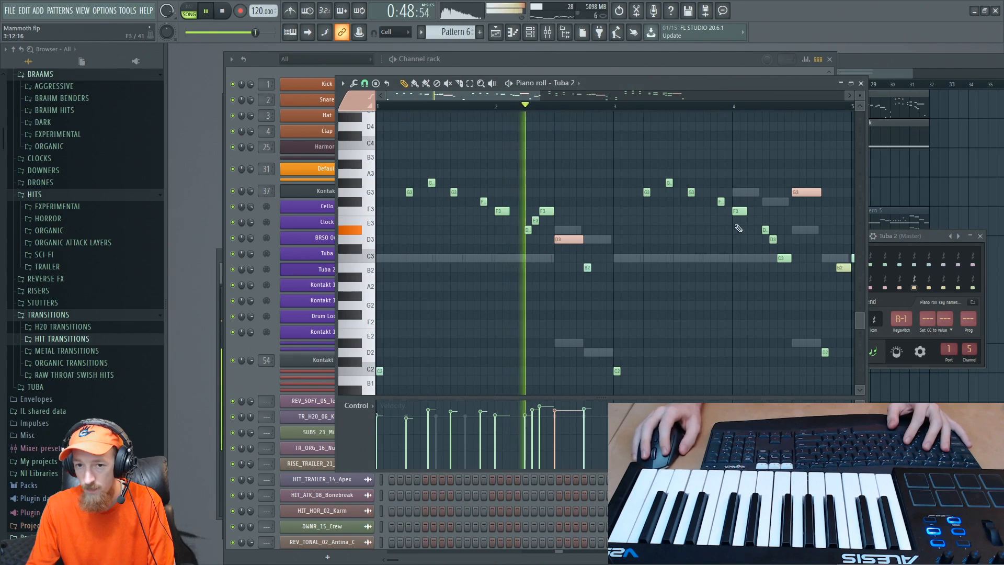
- Try G-1 and another keyswitch for the bend articulation, replaying bar 2 to compare them
scroll(899, 321, "down", 4)
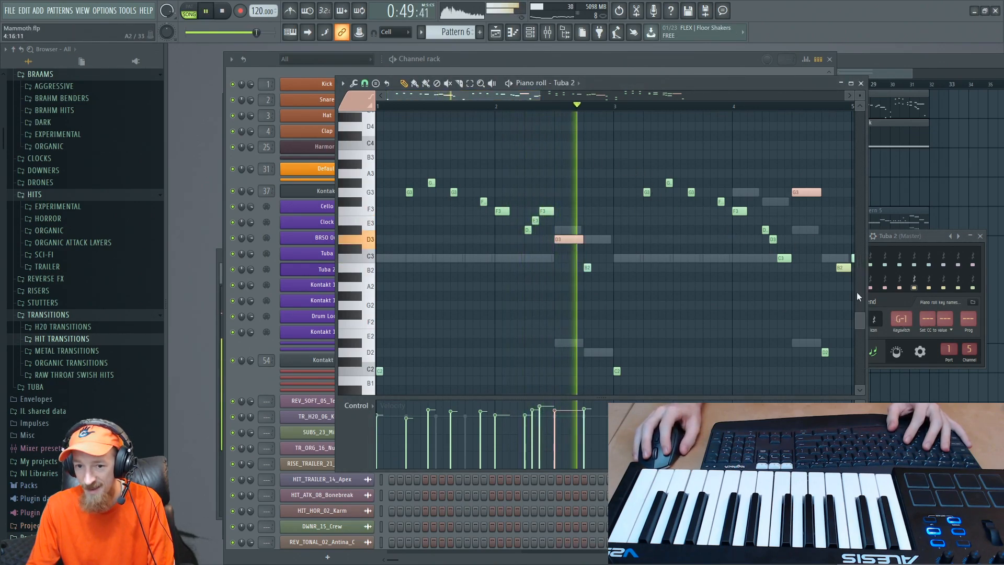
key("space")
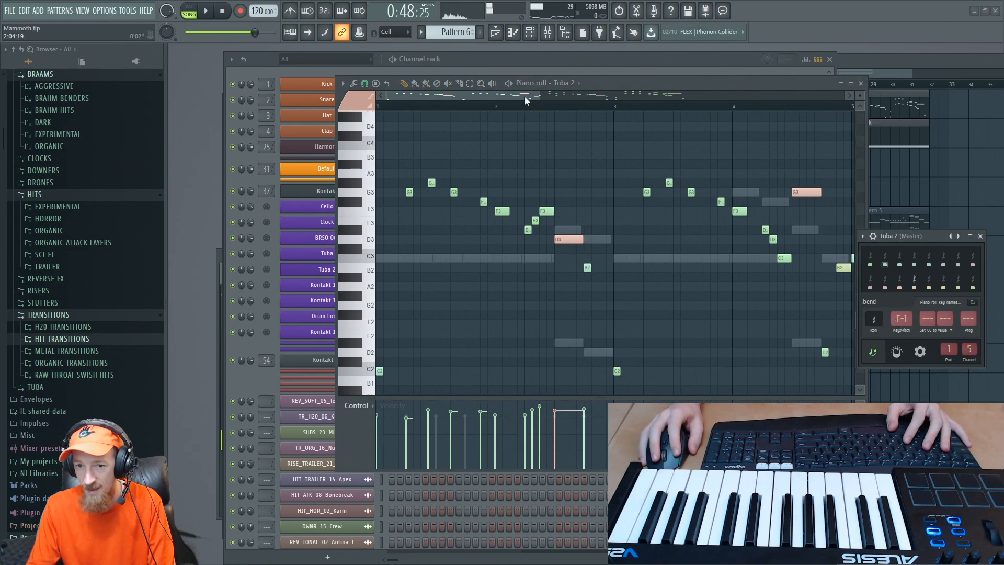
key("space")
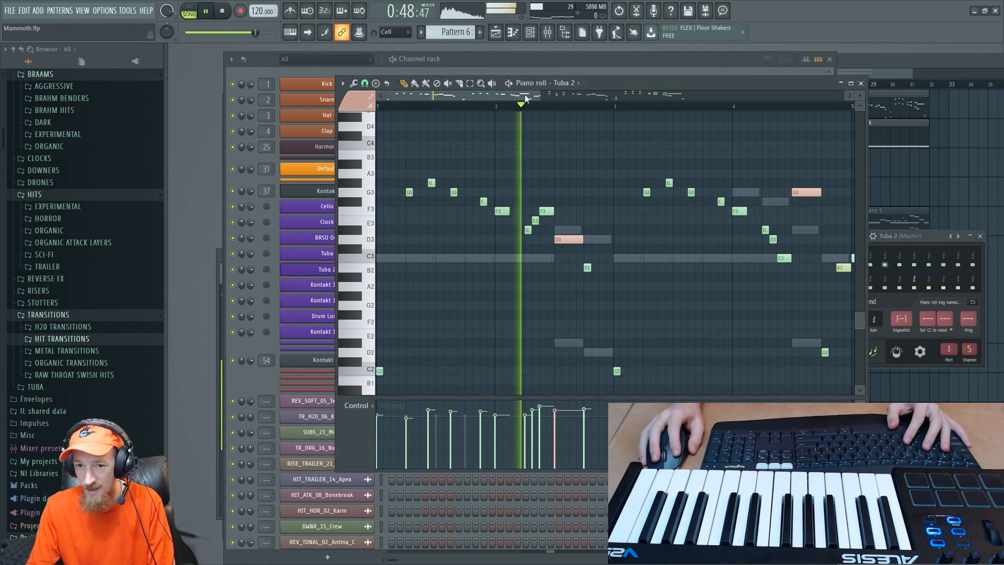
left_click(247, 372)
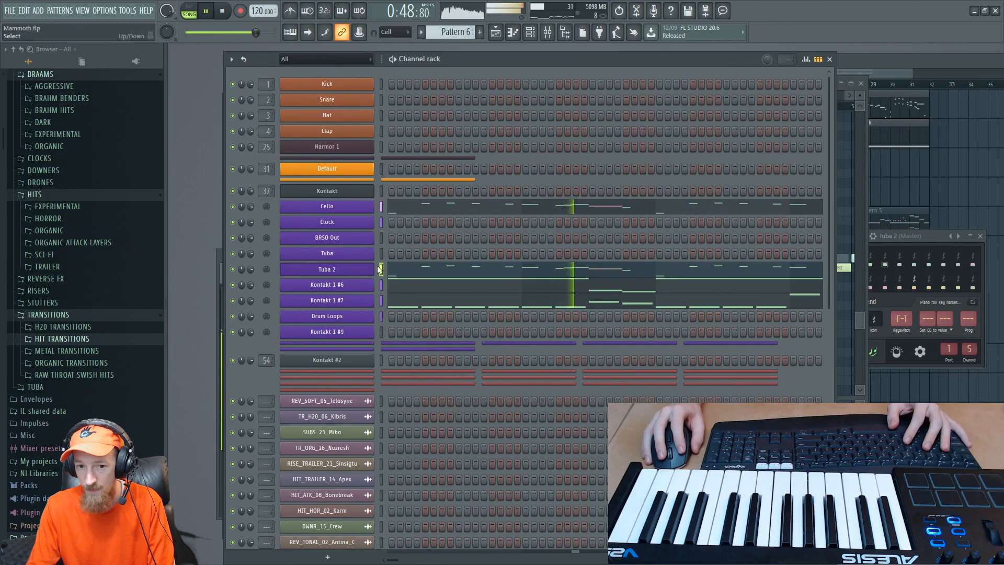
key("space")
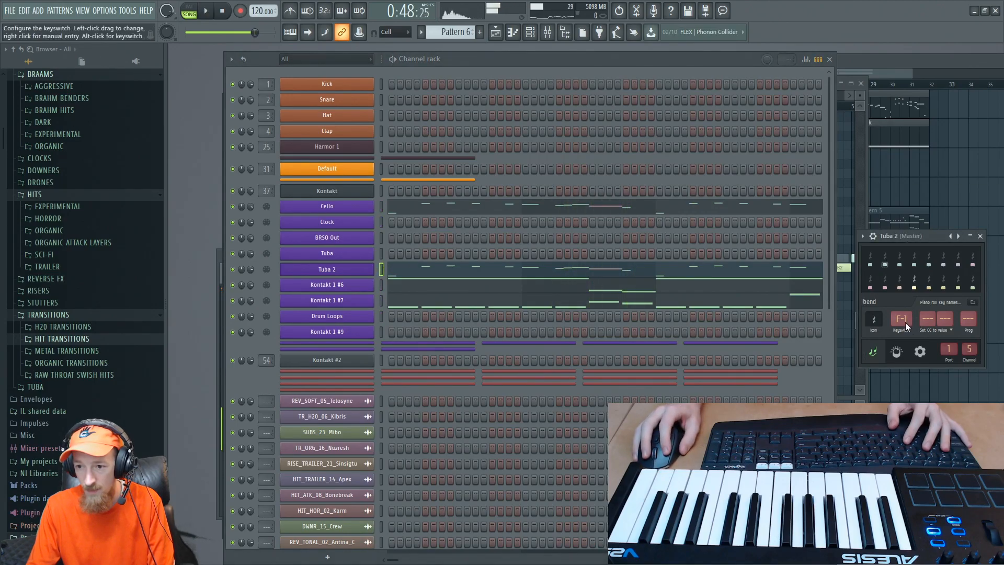
- Set the bend articulation's keyswitch to C#-1 and play bar 2 again
scroll(901, 319, "down", 1)
key("space")
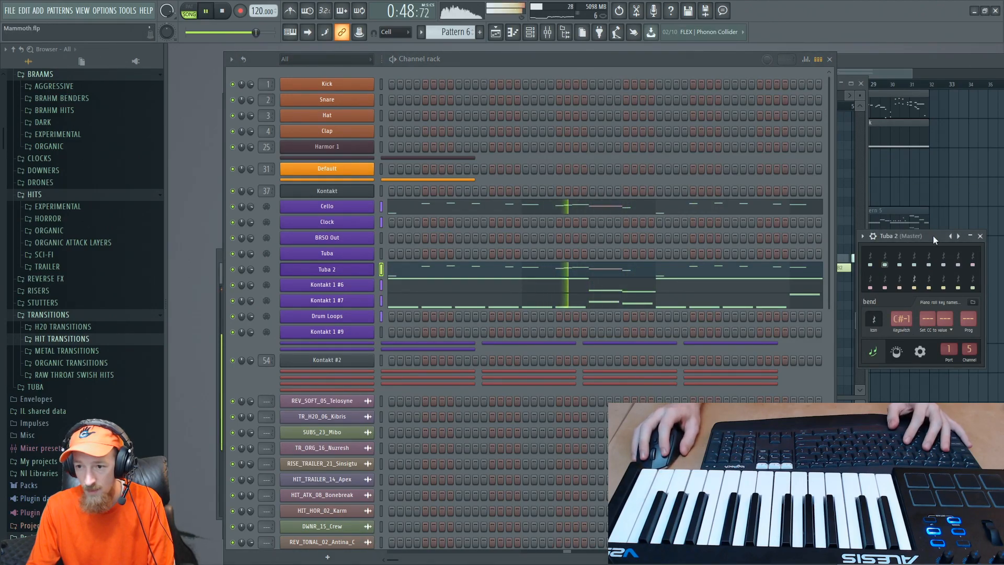
key("space")
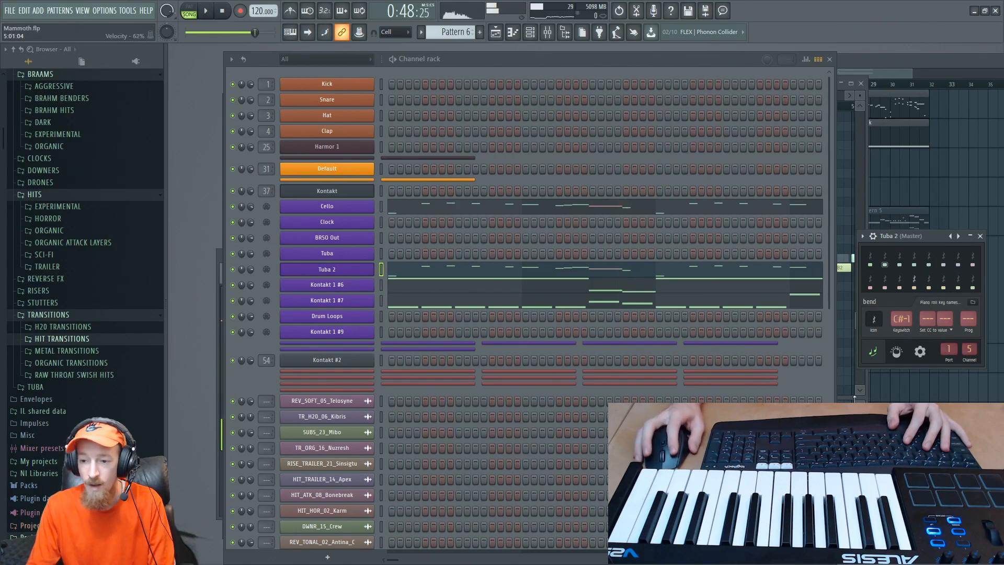
- Bring up the Kontakt instrument alongside Tuba 2's articulation settings and move the Kontakt window higher so its keyboard is in view
left_click(553, 36)
left_click(553, 37)
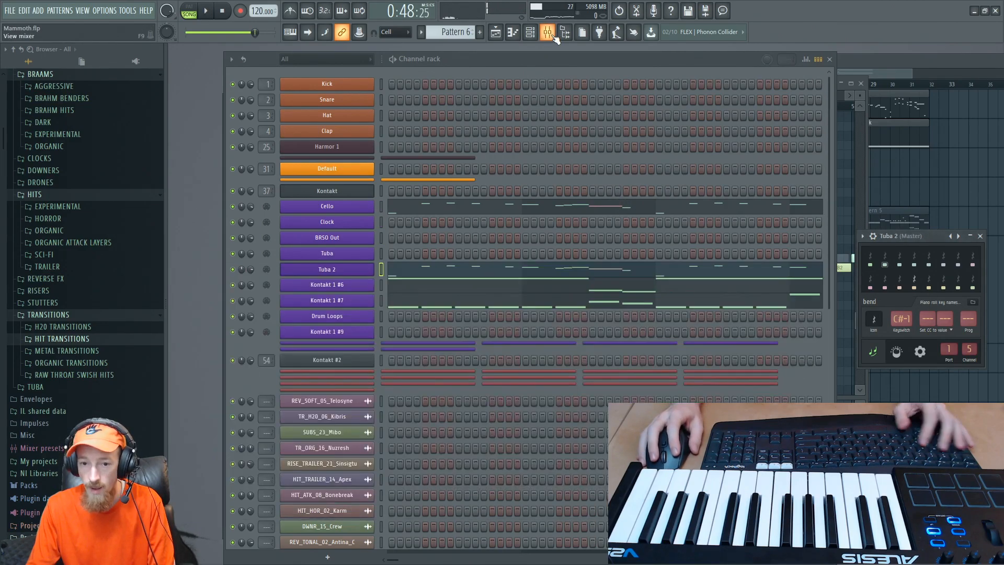
key("Tab")
key("Tab")
key("Tab")
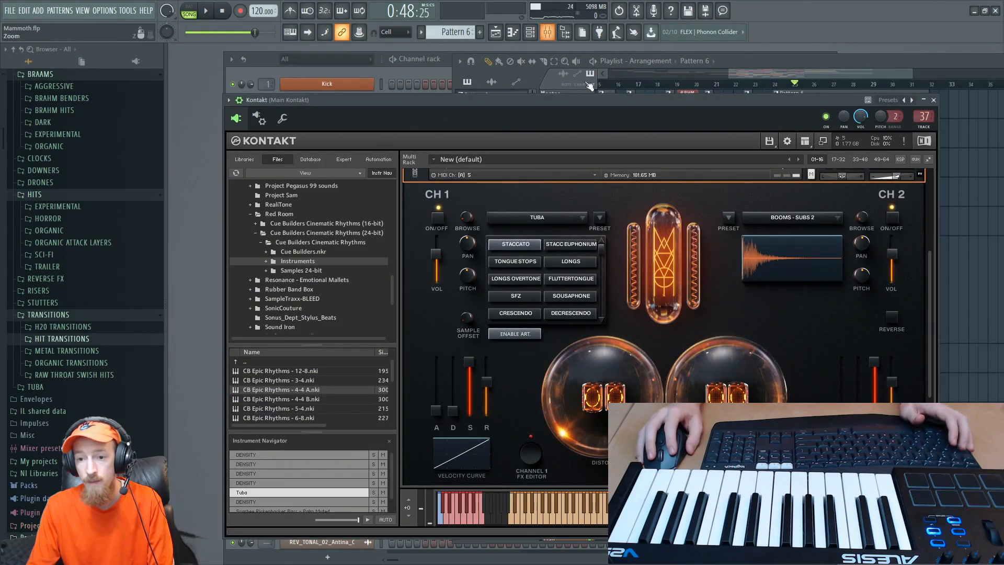
left_click_drag(572, 102, 497, 172)
left_click(346, 67)
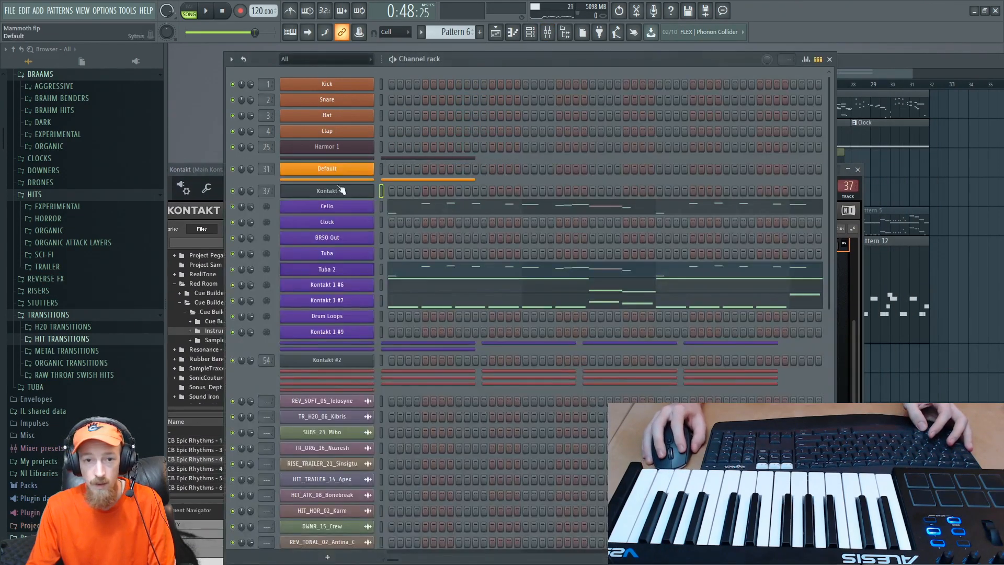
left_click(347, 270)
left_click(222, 200)
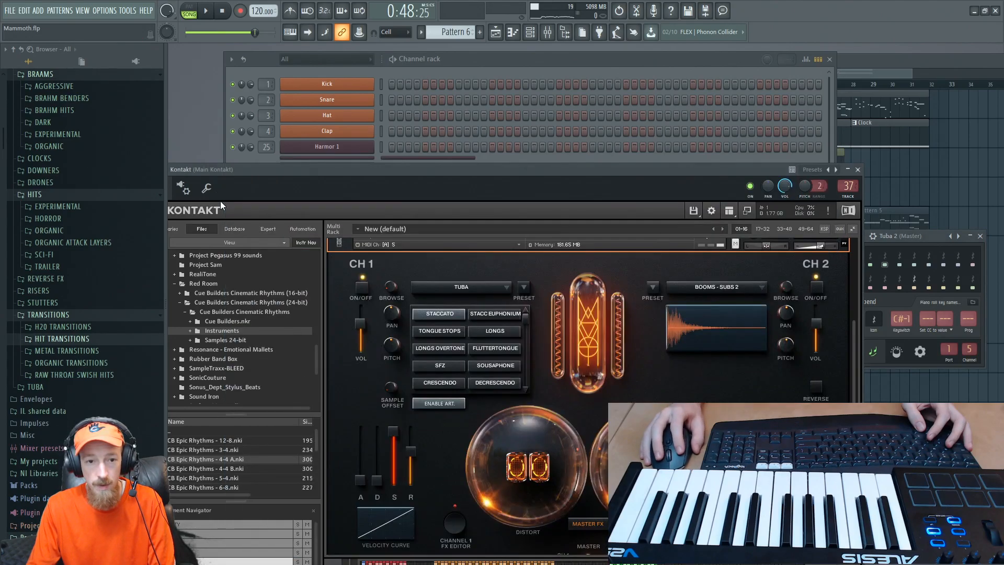
left_click_drag(352, 168, 344, 48)
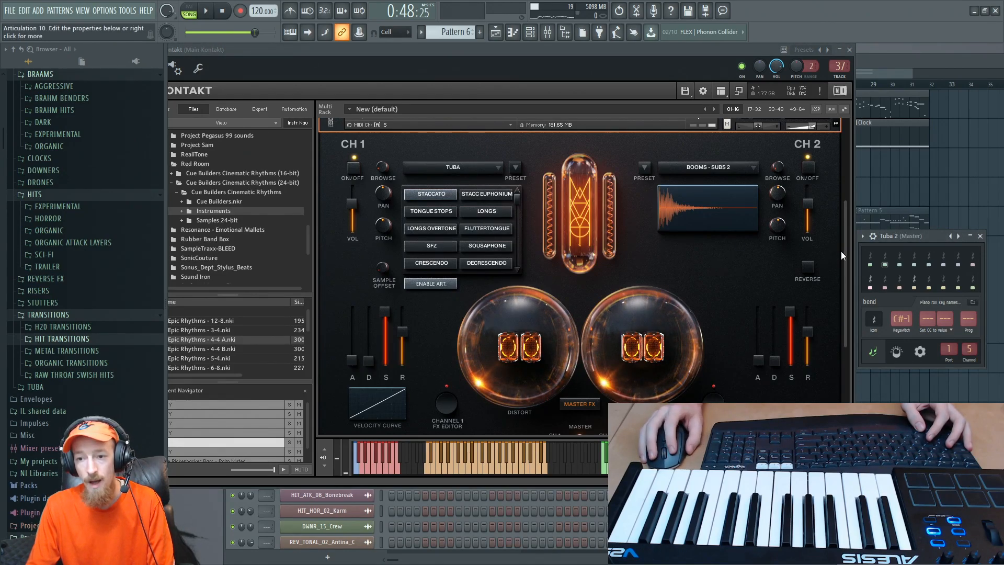
- Look over the Tuba patch in Kontakt's multi rack and play the passage with bend's keyswitch at C#-1
scroll(846, 267, "up", 3)
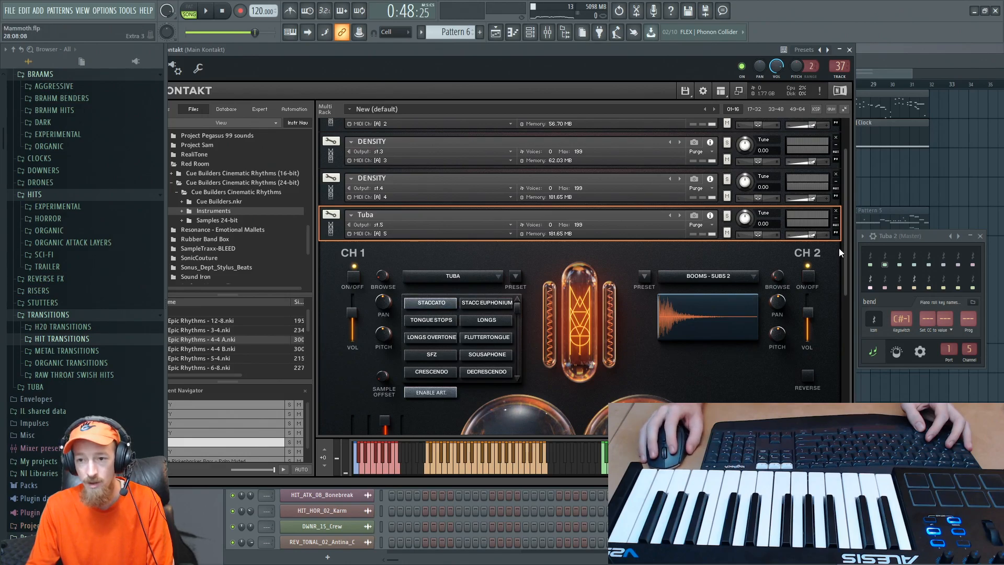
scroll(844, 249, "down", 3)
scroll(820, 397, "down", 3)
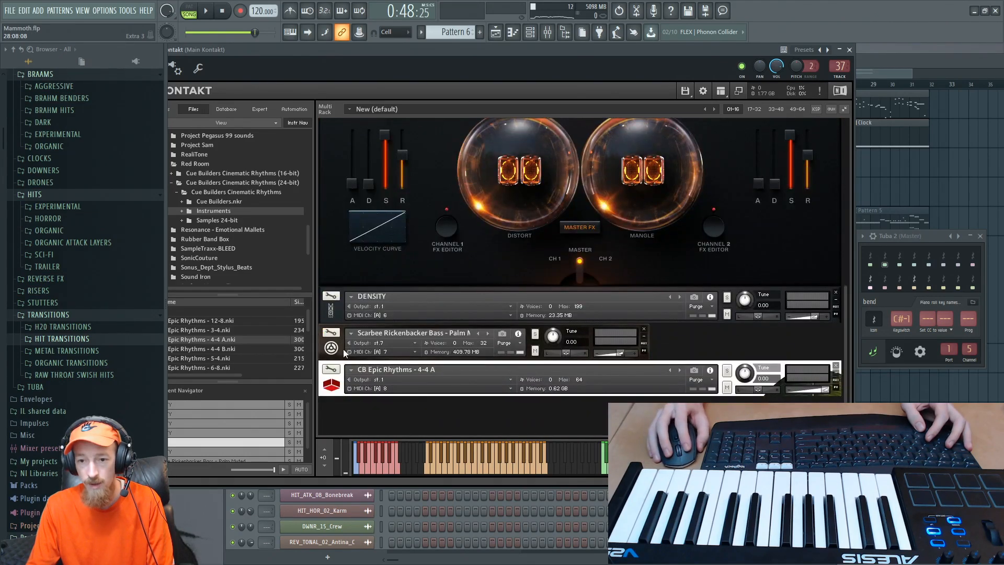
left_click(331, 348)
left_click(331, 348)
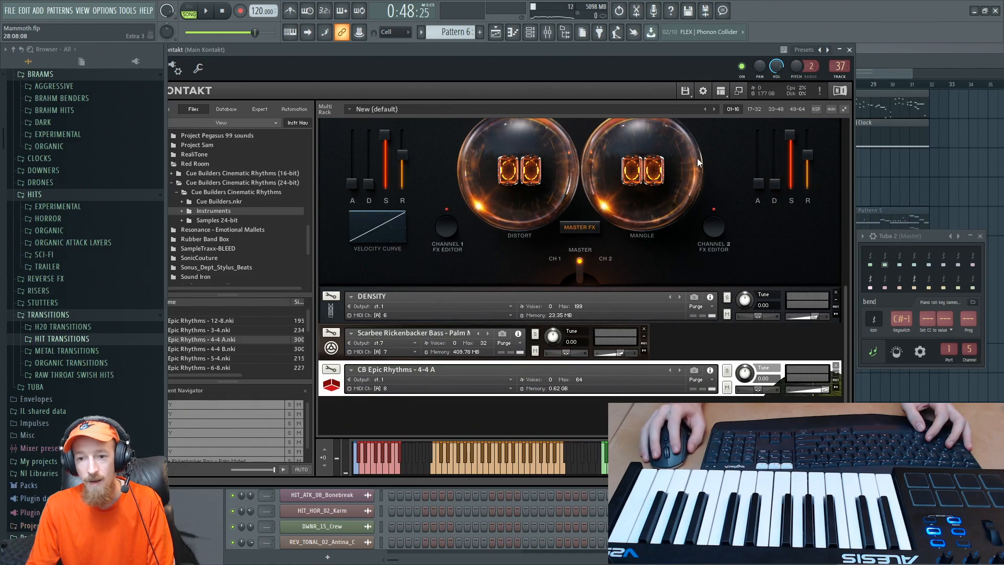
scroll(836, 228, "up", 4)
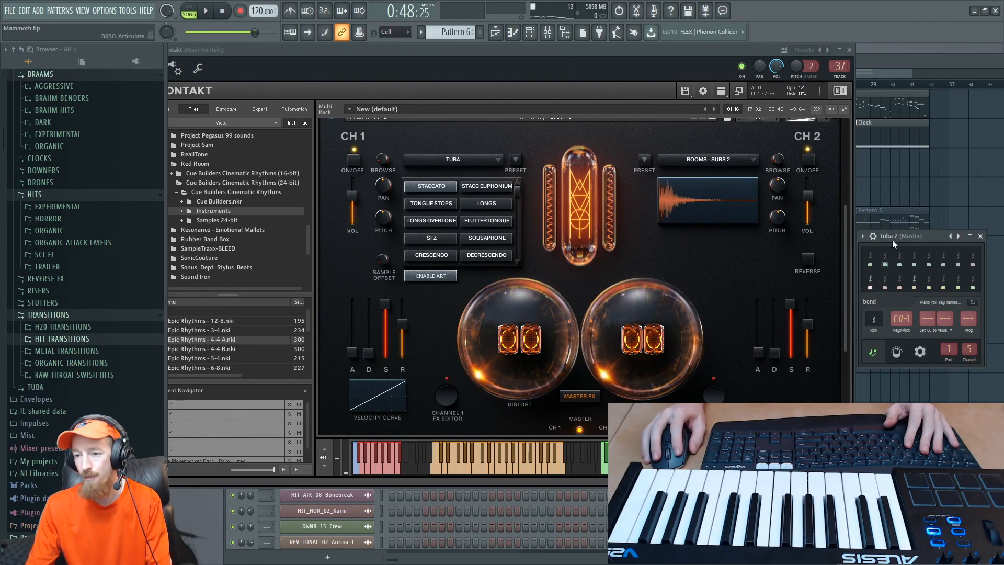
left_click_drag(901, 234, 902, 212)
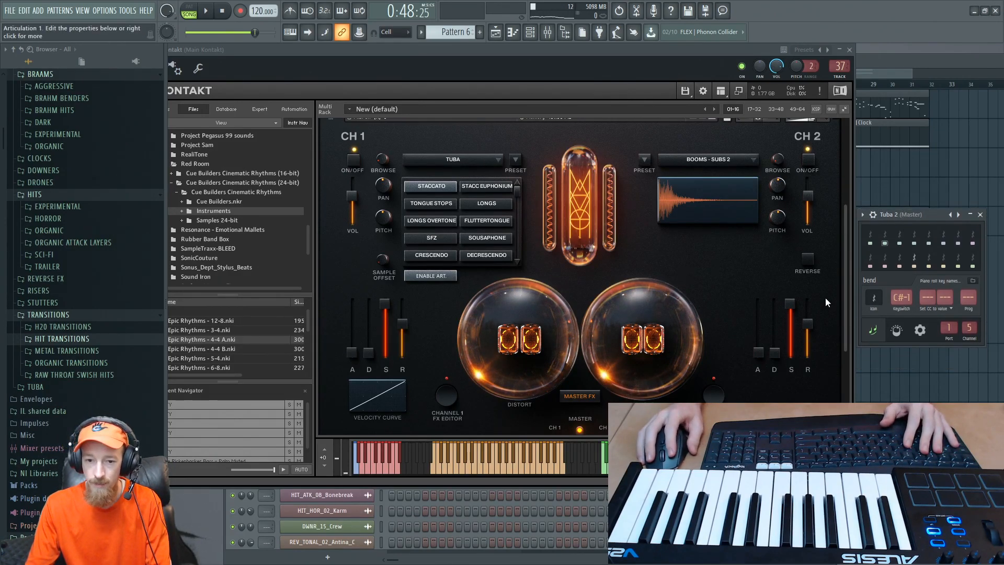
key("space")
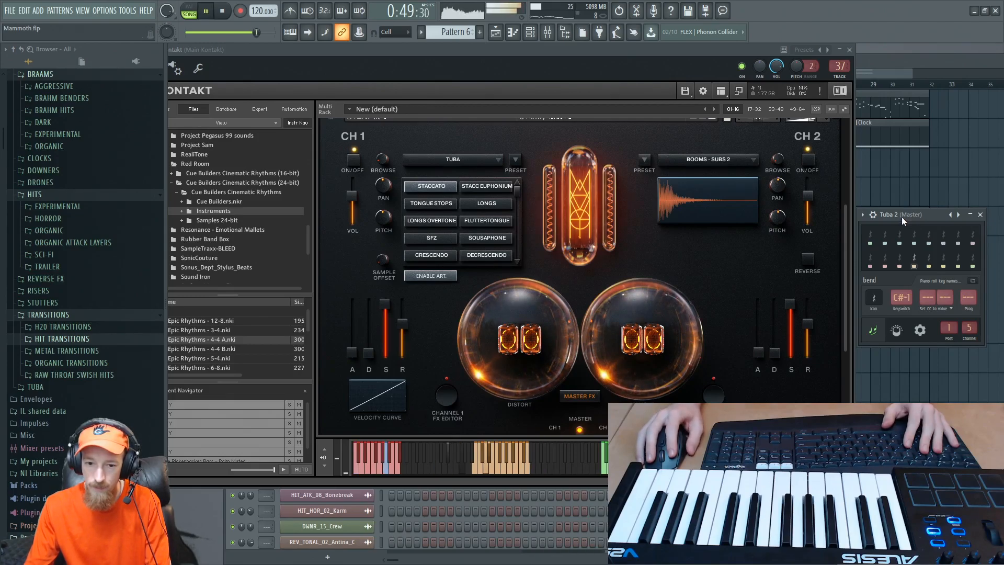
key("space")
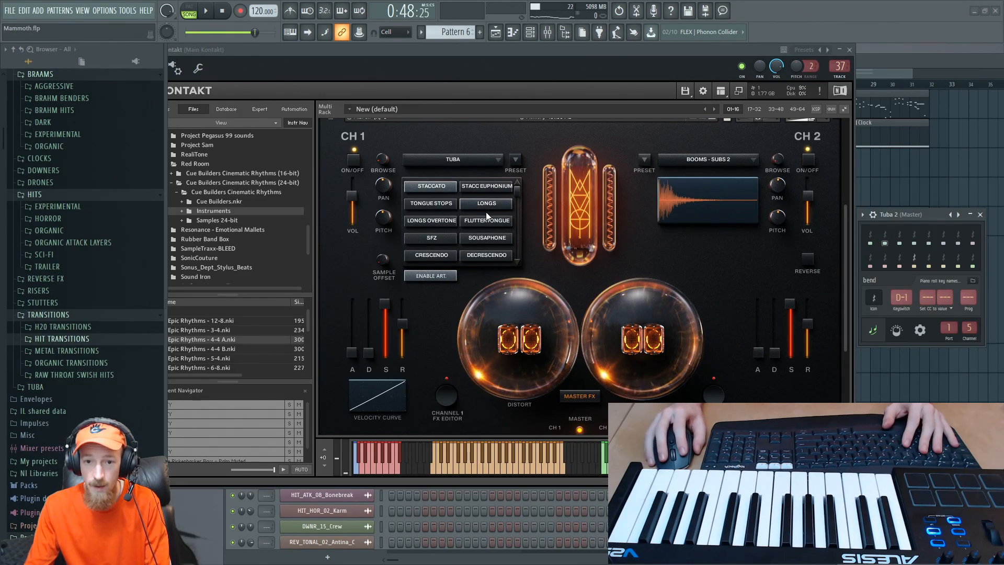
- Try A#-1 and C0 as the bend articulation's keyswitch, playing the passage with each
scroll(517, 261, "down", 2)
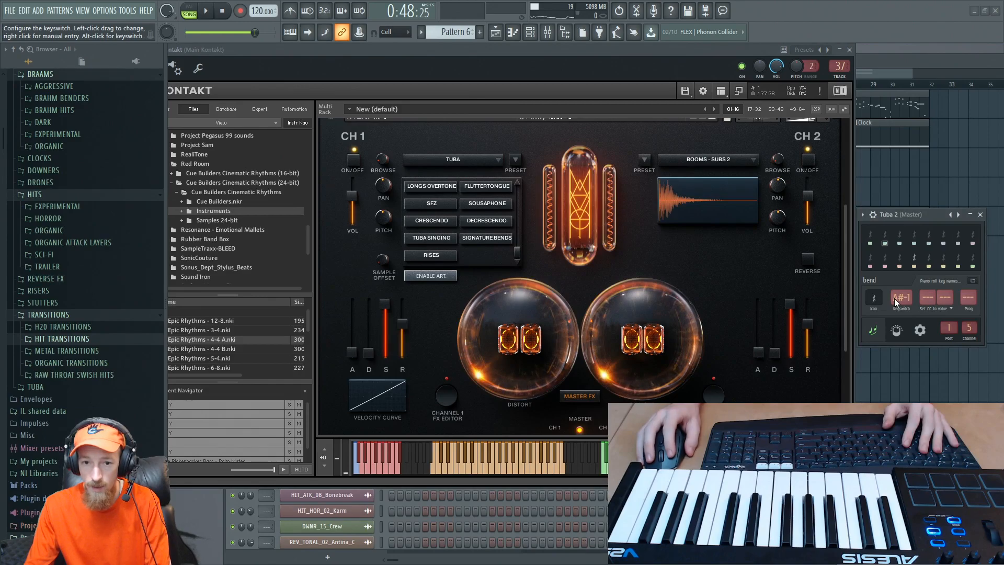
key("space")
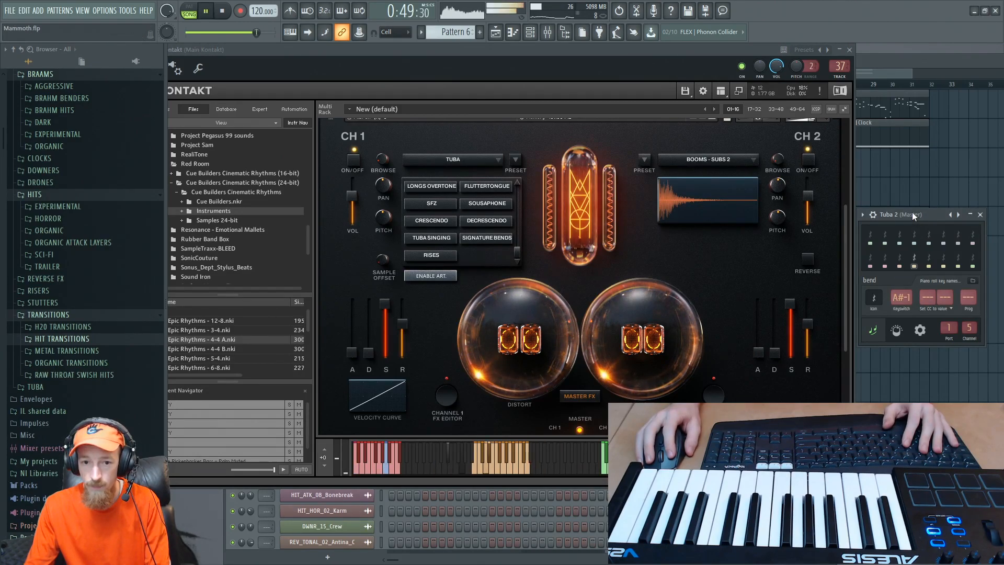
key("space")
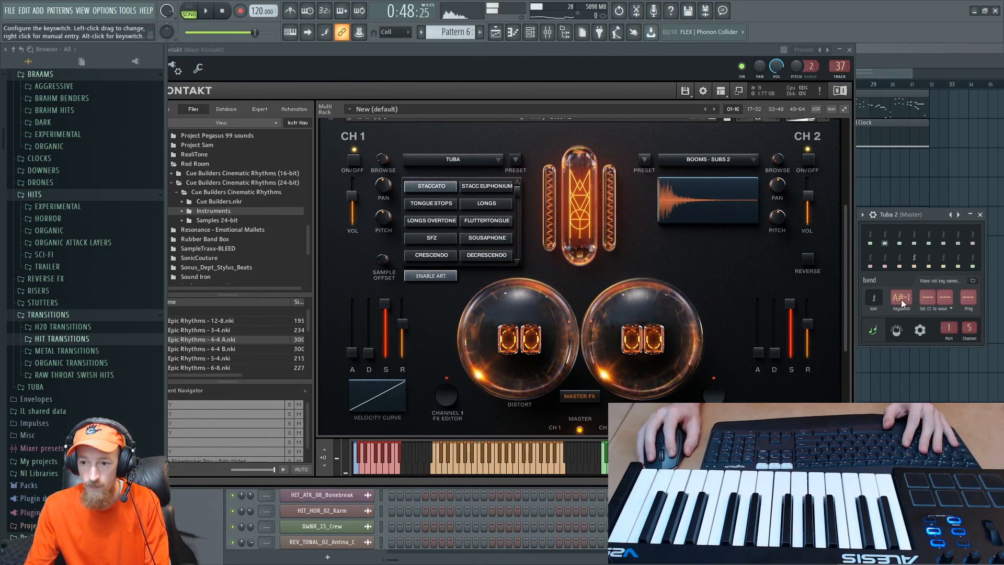
left_click_drag(902, 300, 903, 284)
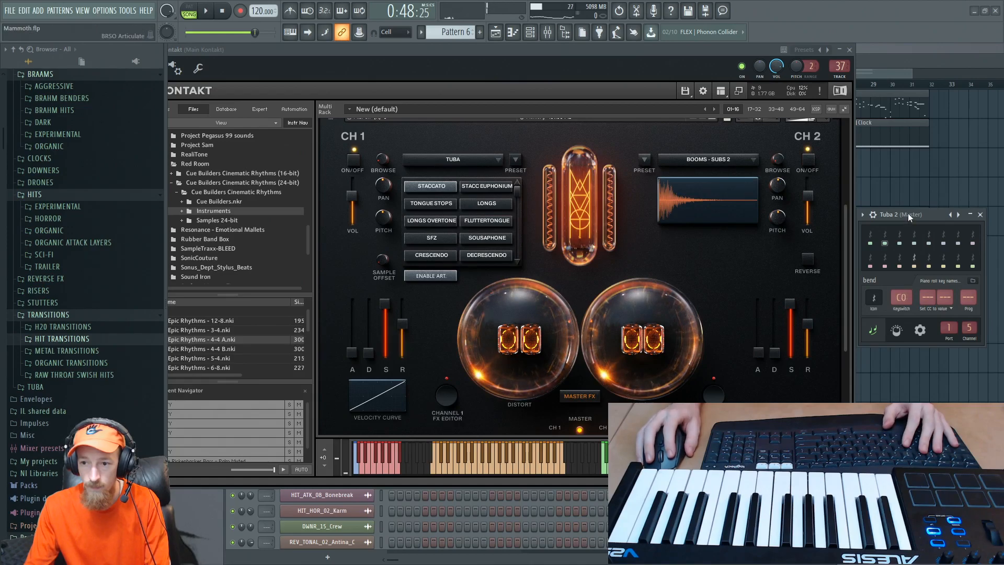
key("space")
- Try B-1 as the bend articulation's keyswitch and replay the passage
key("space")
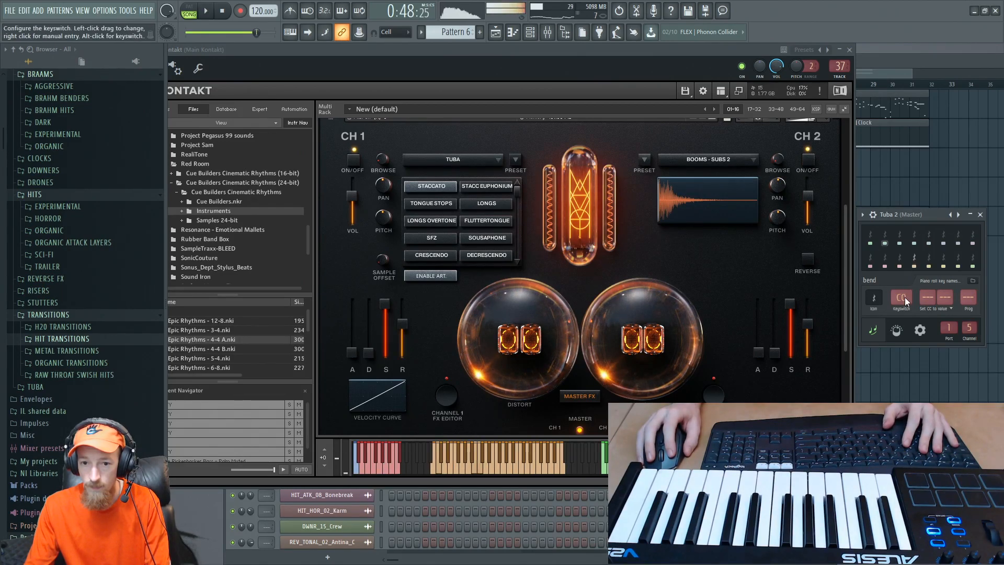
scroll(904, 297, "down", 1)
key("space")
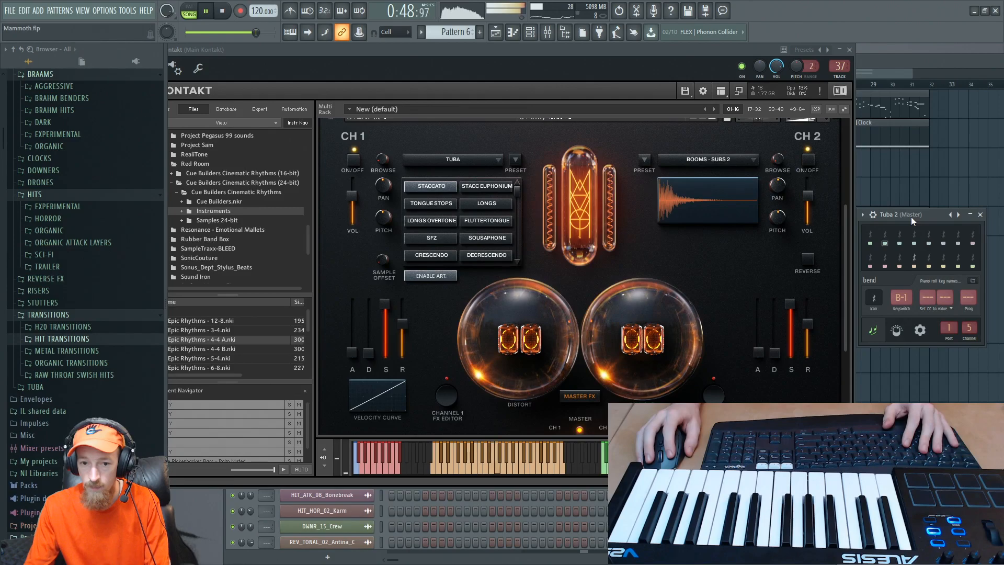
key("space")
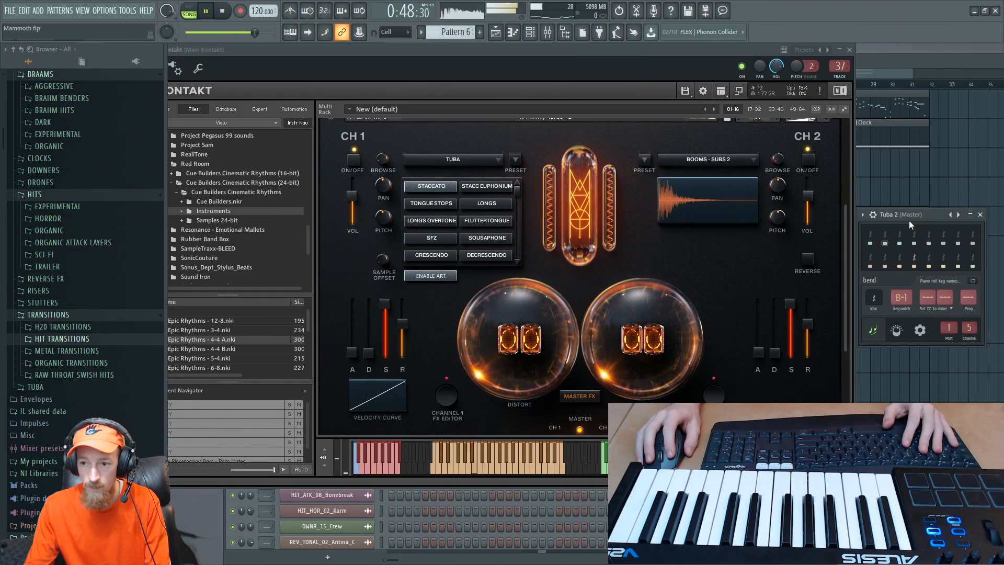
key("space")
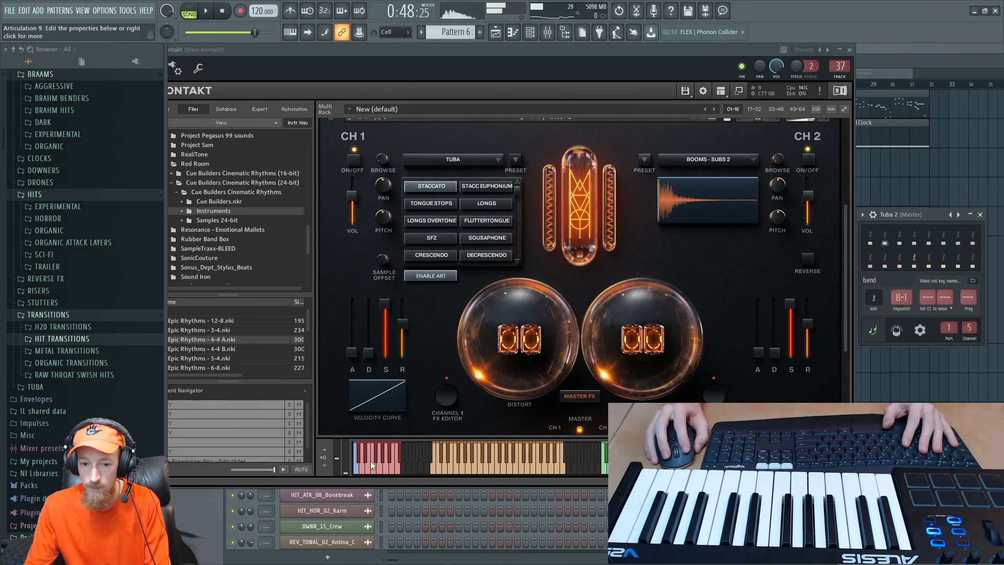
- Collapse and reopen the Tuba patch in Kontakt's rack and play the passage while watching its active articulation
left_click(388, 471)
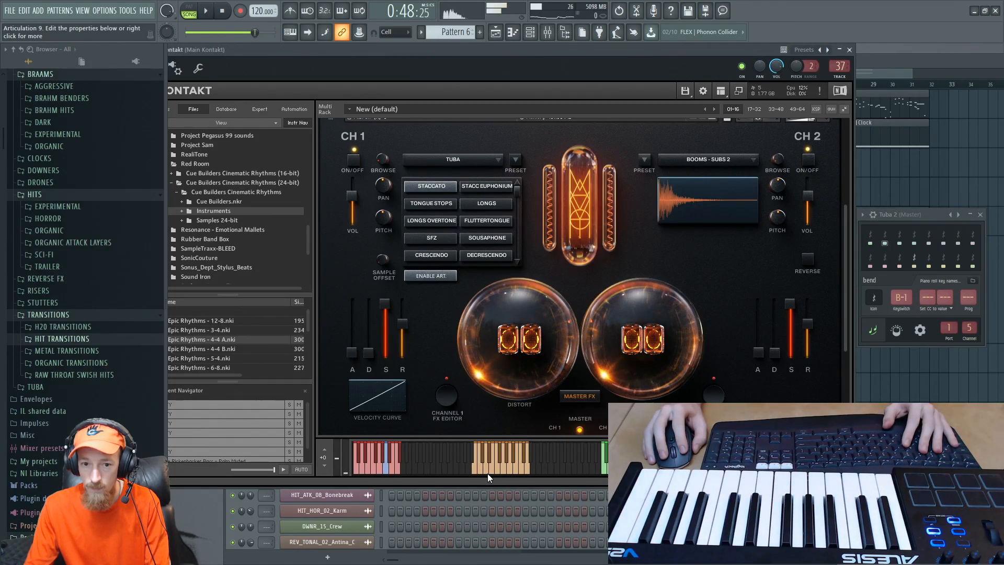
left_click_drag(843, 300, 850, 255)
left_click(333, 205)
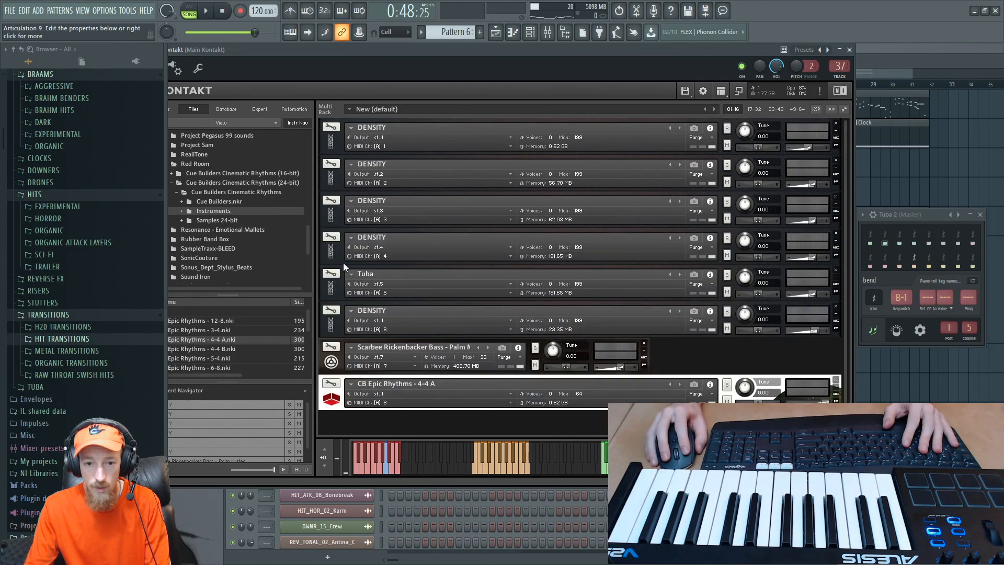
left_click(329, 290)
left_click(337, 297)
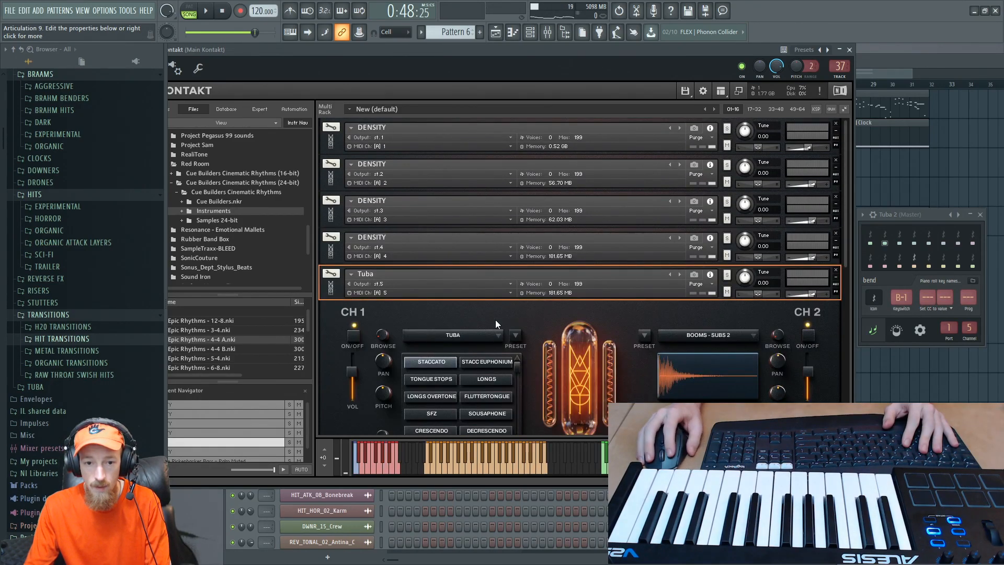
left_click_drag(846, 252, 836, 291)
key("space")
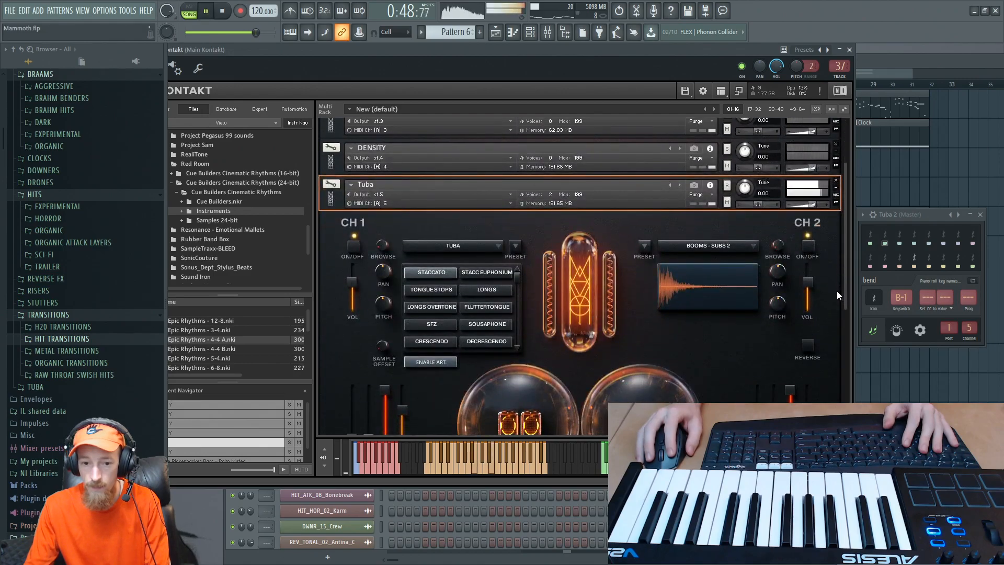
key("space")
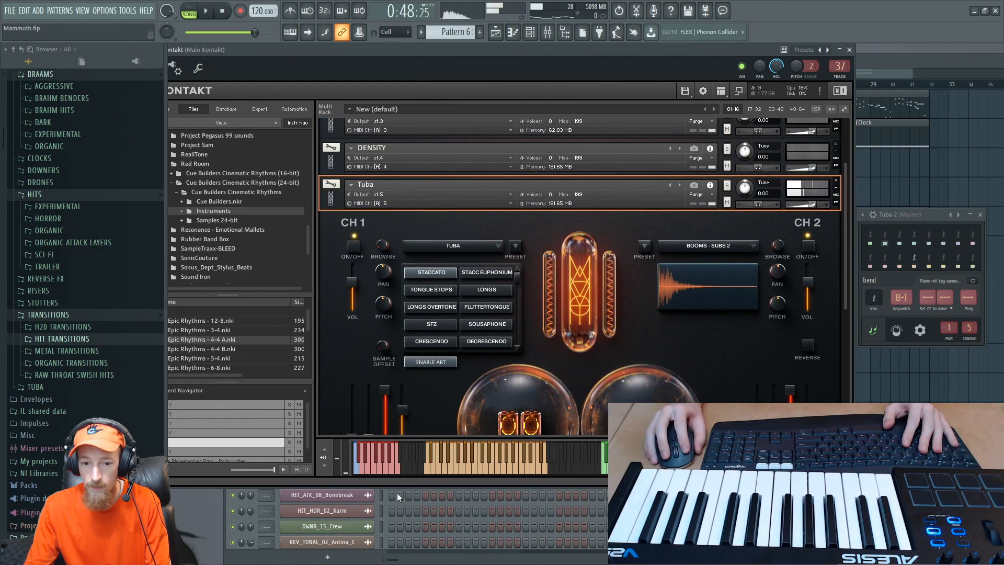
- Test the Tuba patch's keyswitches on Kontakt's keyboard, including Decrescendo, Sousaphone and Tuba Singing, and sound a note
left_click(387, 466)
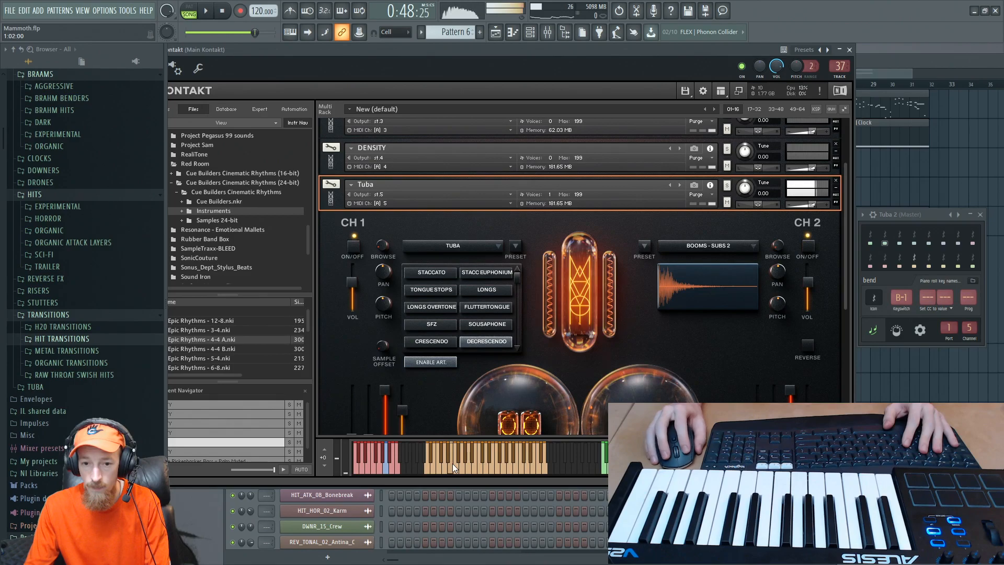
left_click(381, 453)
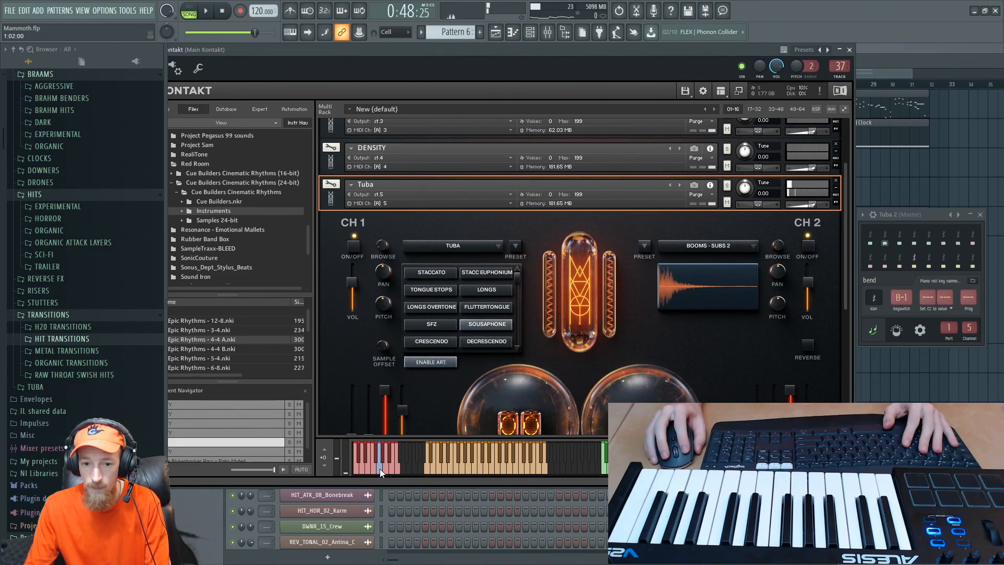
left_click(380, 468)
left_click(388, 457)
left_click(484, 461)
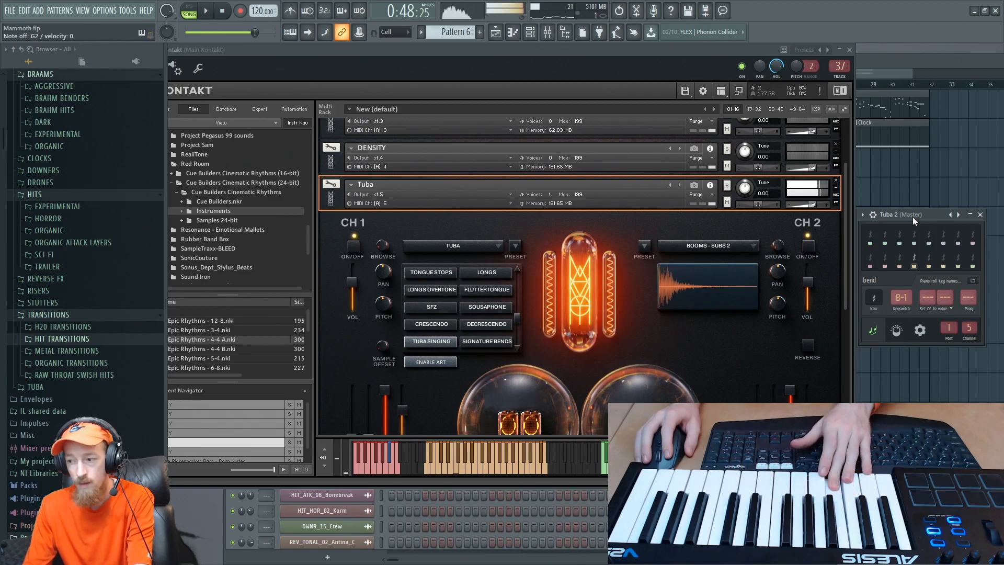
- Set the bend articulation's keyswitch to A#-1 and play the passage twice while watching the Tuba patch
left_click_drag(918, 218, 931, 217)
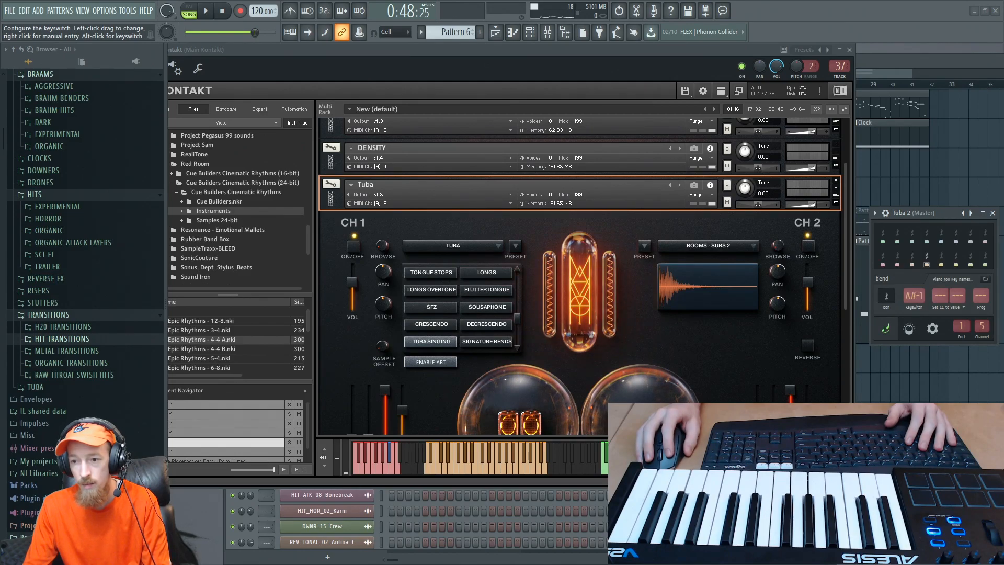
key("space")
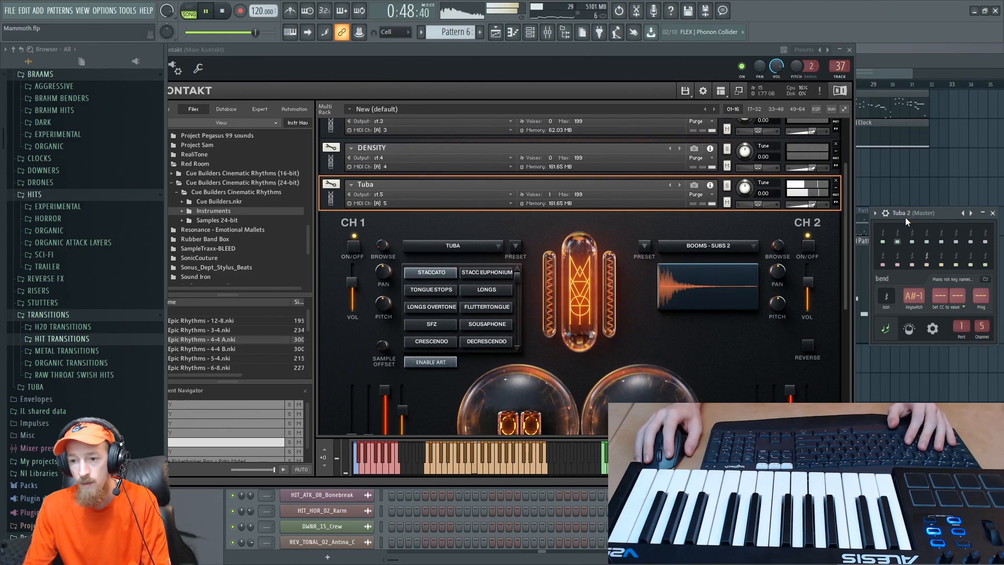
key("space")
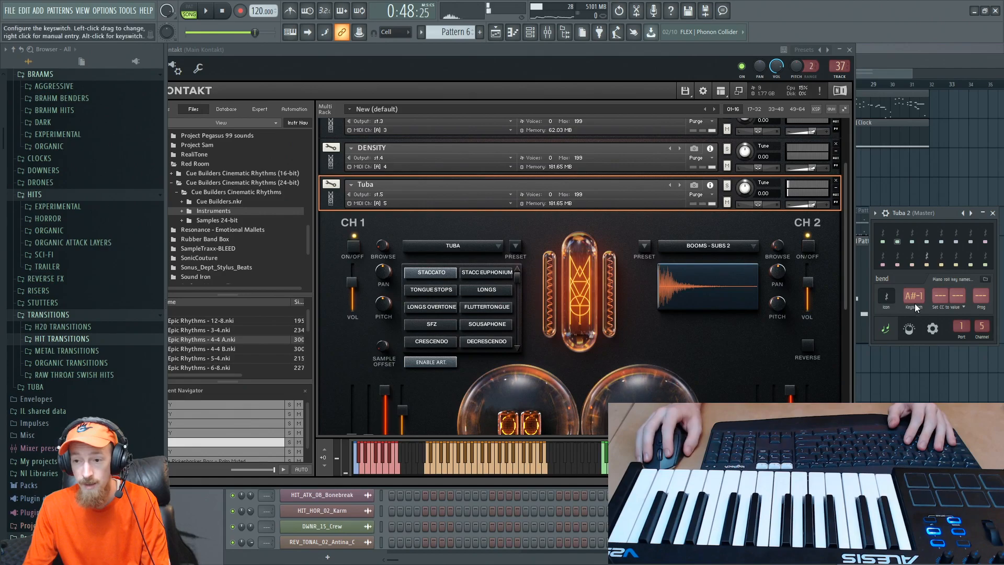
key("space")
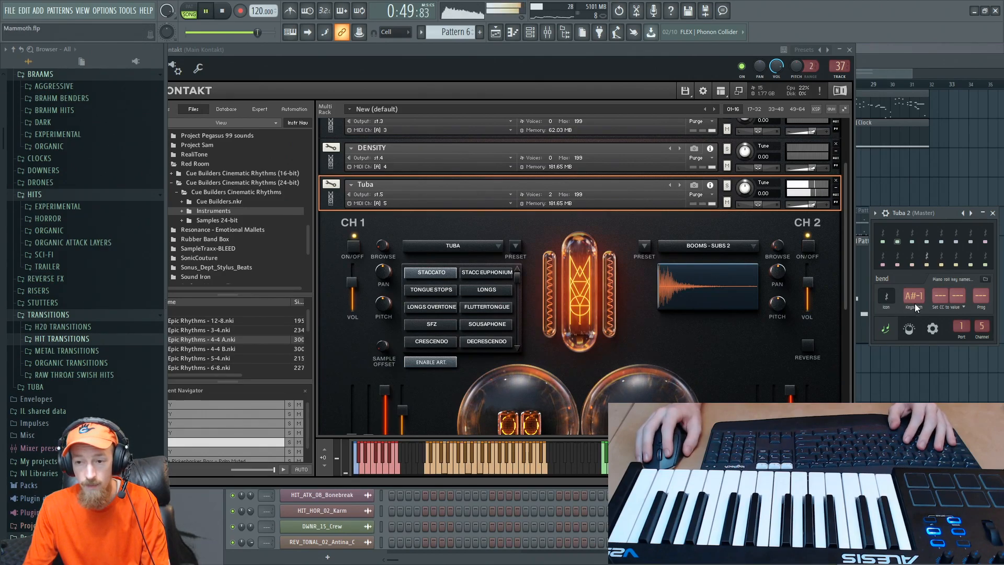
key("space")
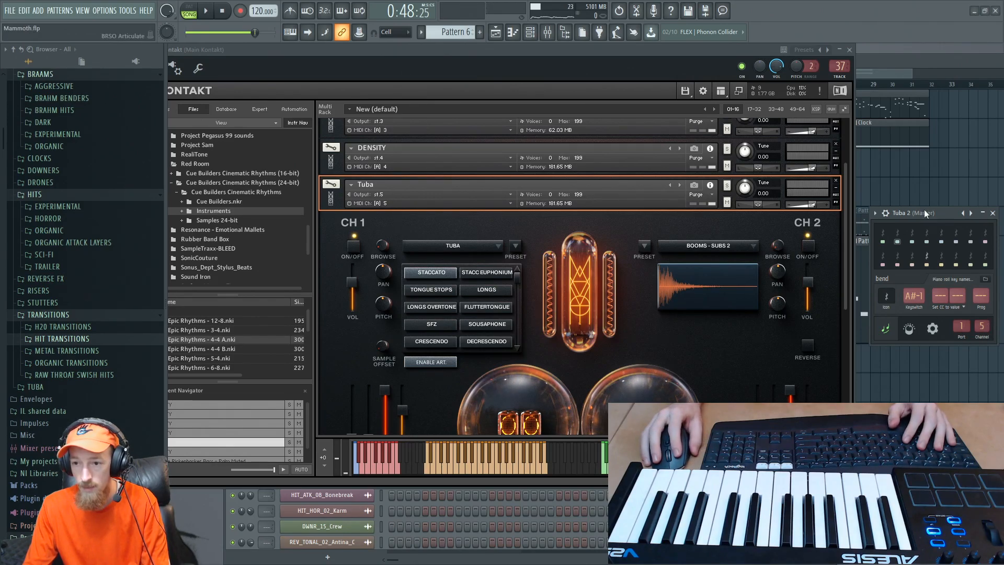
- Replay the passage once more and shift the Kontakt window clear of the browser so its plugin header is accessible
left_click_drag(924, 210, 930, 209)
key("space")
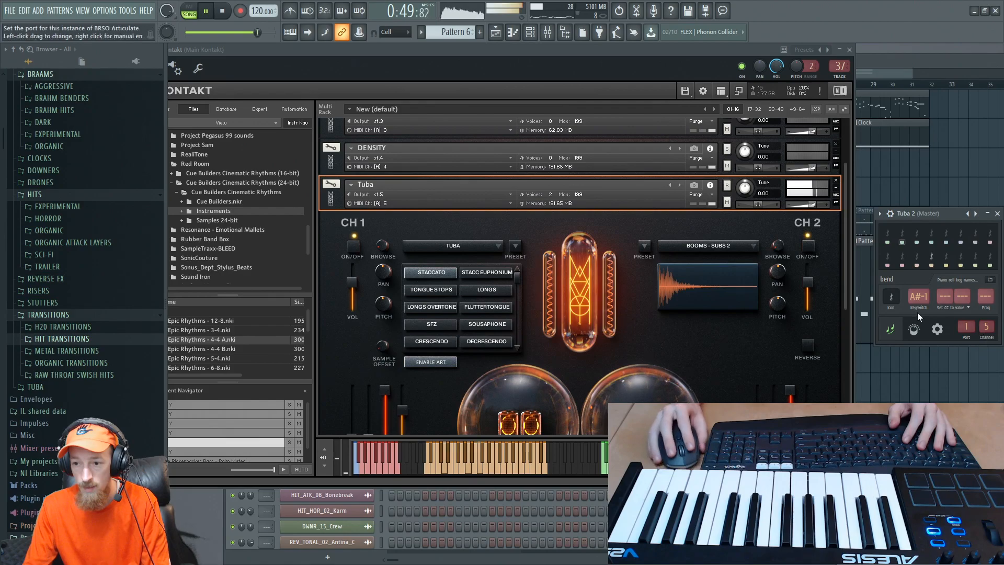
left_click_drag(321, 54, 394, 54)
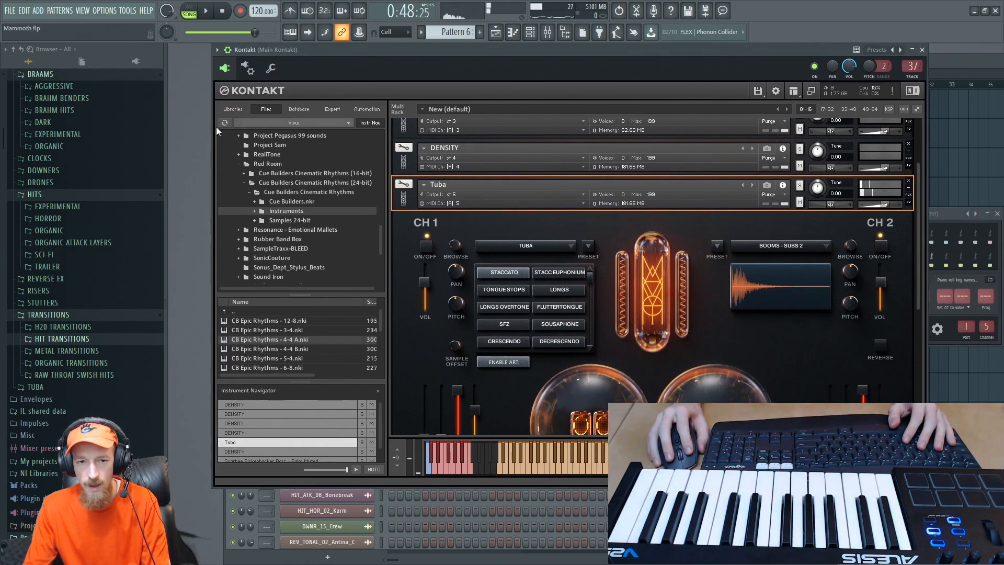
- Open Tuba 2's piano roll at the low notes and briefly play the passage
key("F6")
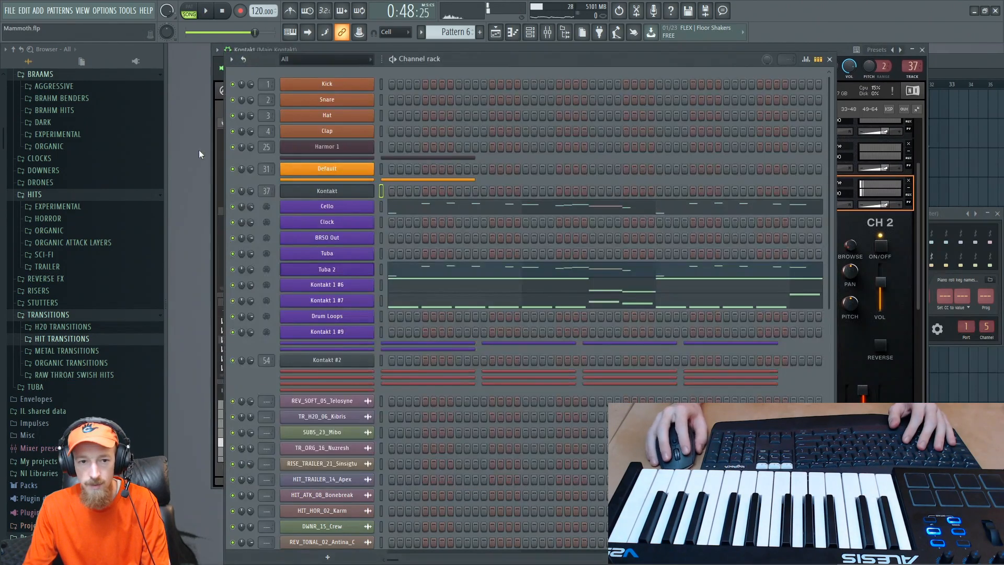
left_click(454, 278)
scroll(446, 265, "down", 2)
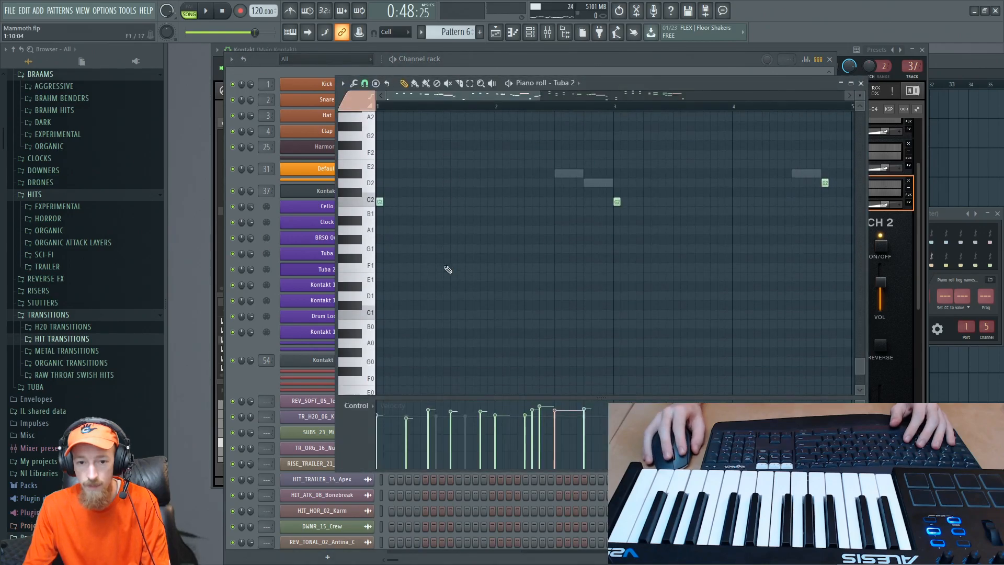
key("space")
key("space")
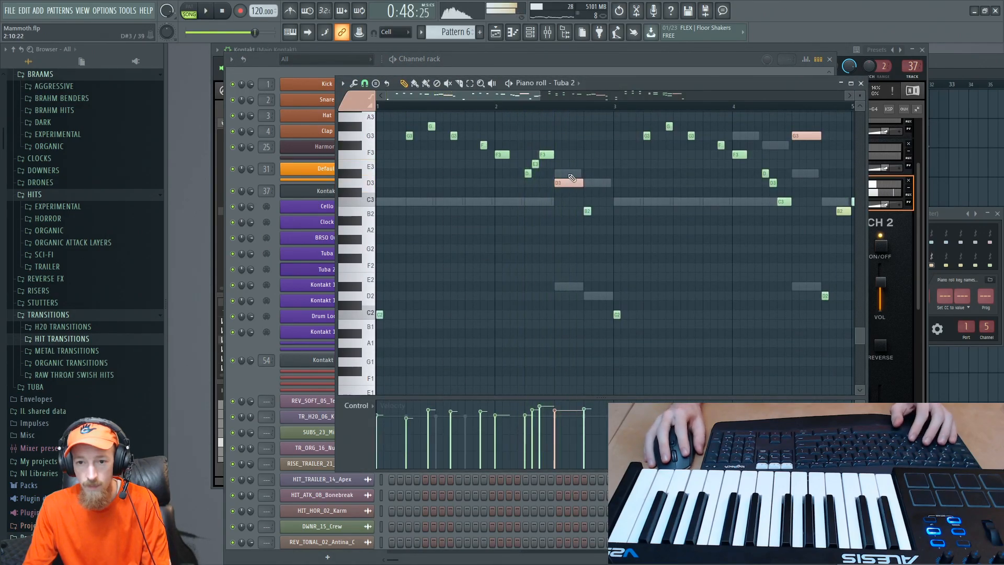
- Pick the bend articulation again, apply it to Tuba 2's long D3 note in bar 2, and play the passage
left_click(352, 107)
left_click(394, 189)
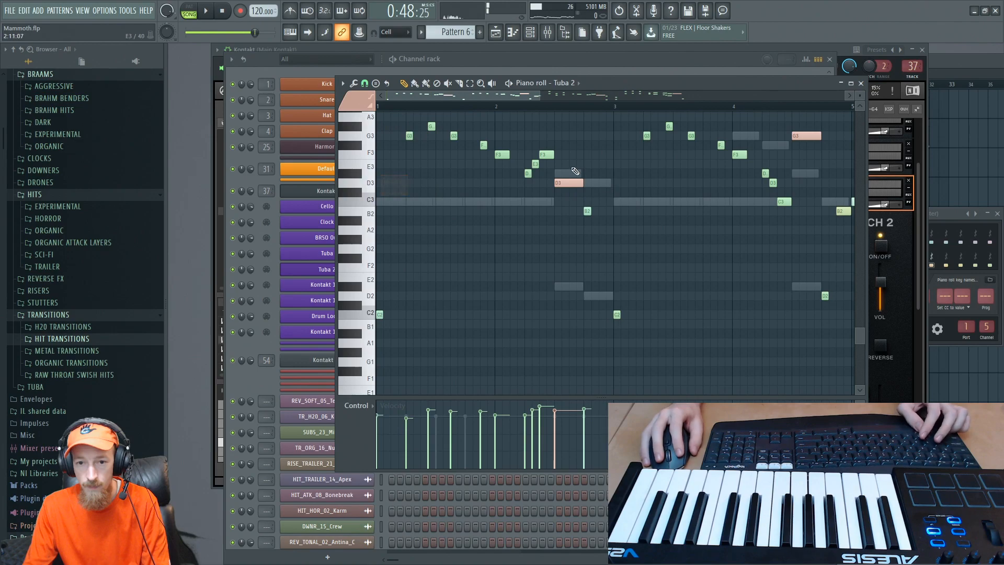
left_click(568, 183, "ctrl")
key("space")
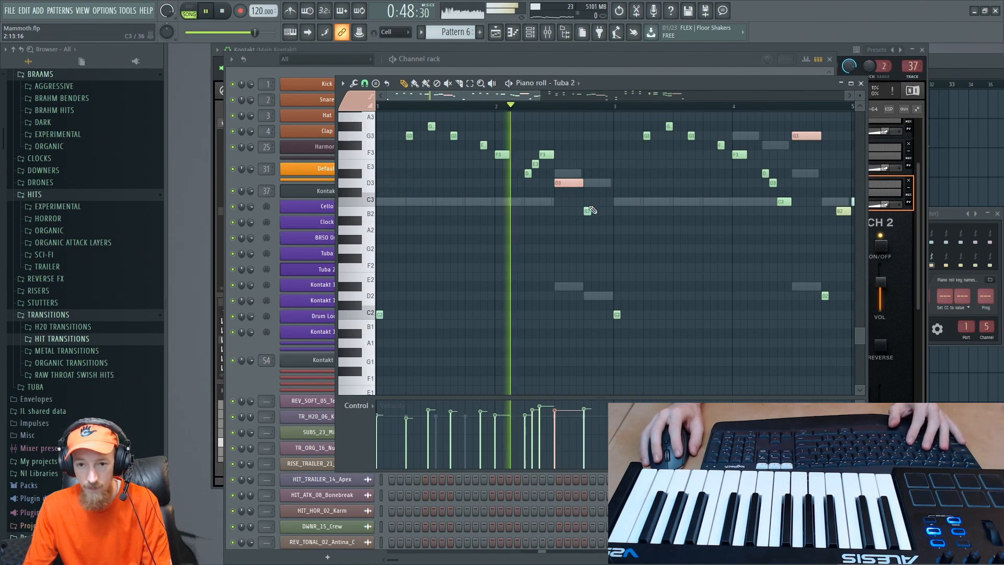
key("space")
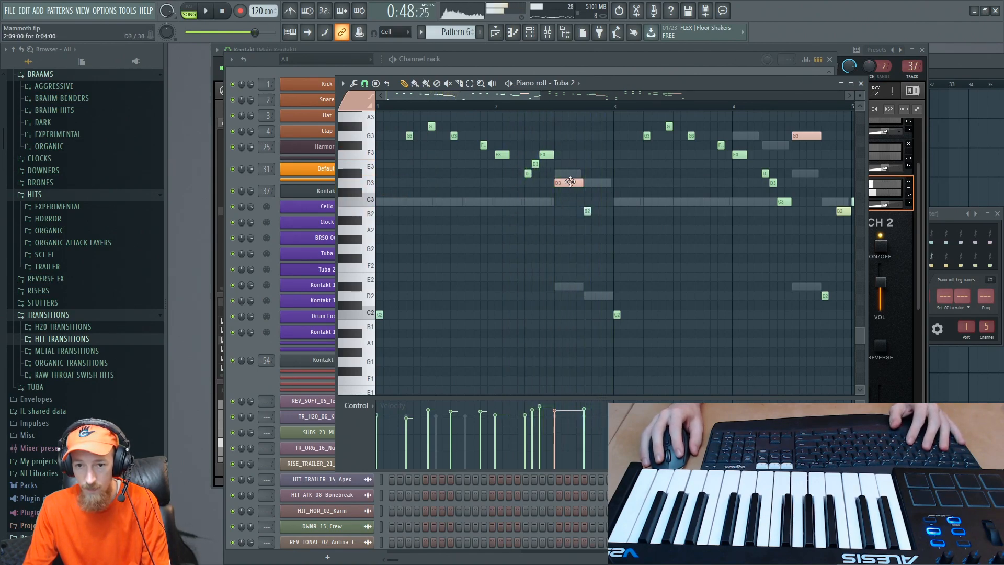
left_click_drag(563, 183, 562, 249)
right_click(562, 249)
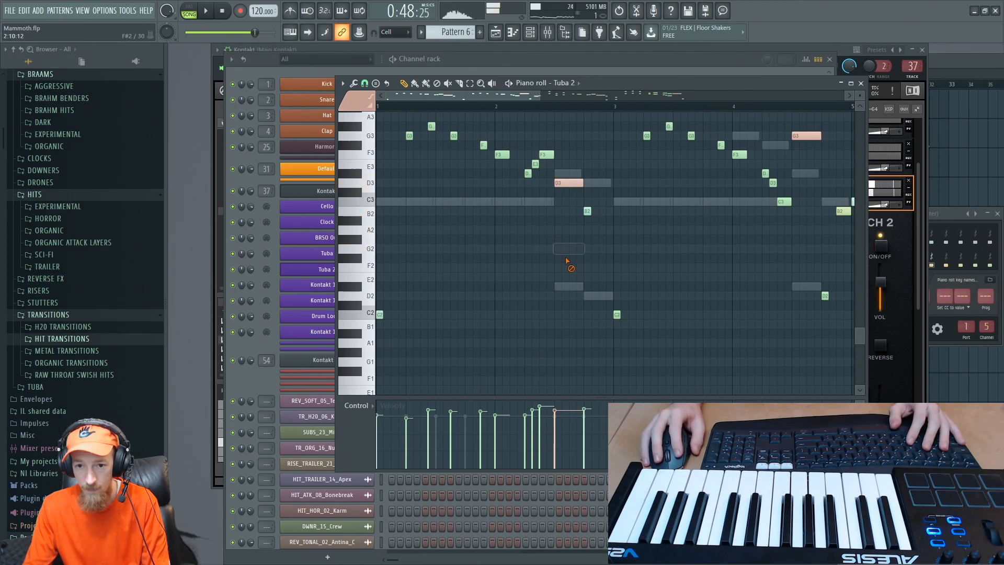
left_click(559, 179)
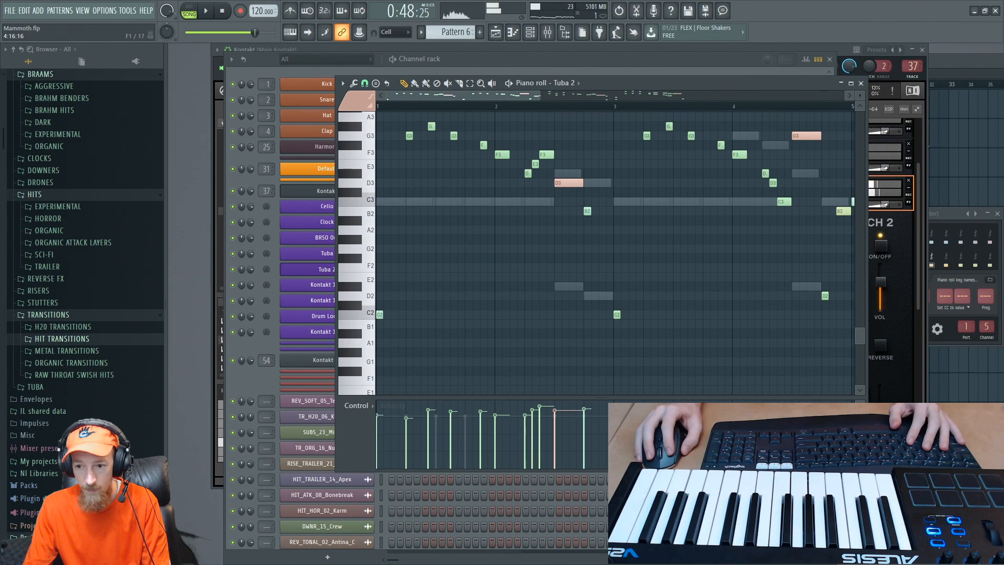
- Return to Kontakt and play the passage while watching the Tuba patch's active articulation
left_click(893, 406)
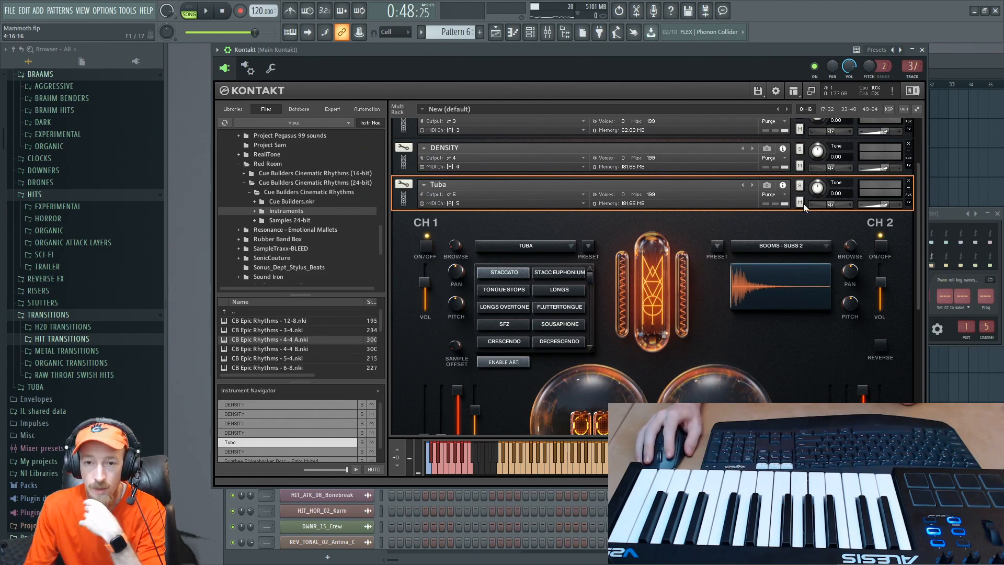
left_click(207, 12)
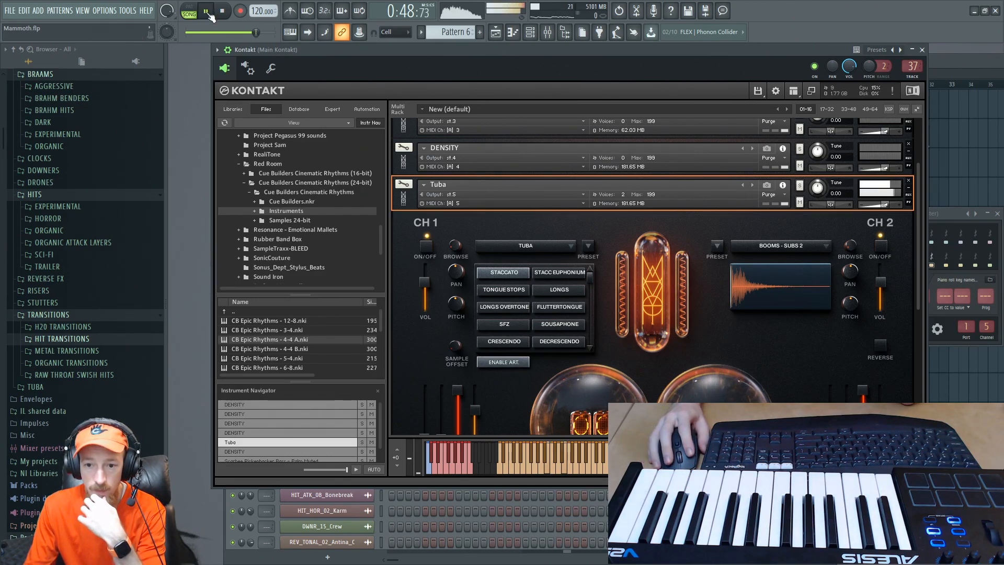
left_click(207, 11)
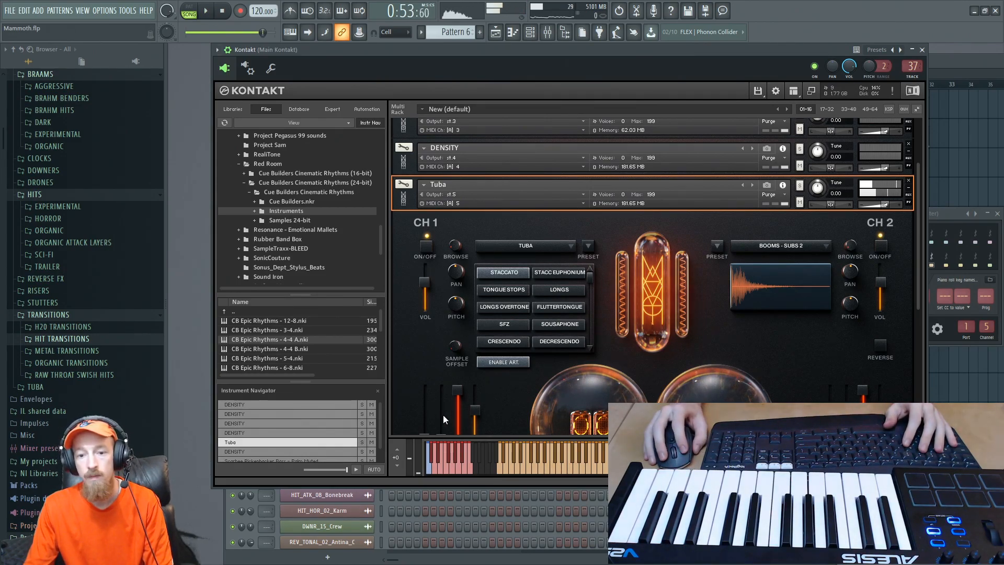
- Test the Signature Bends and Staccato keyswitches on Kontakt's keyboard for the Tuba patch
left_click(458, 457)
left_click(462, 457)
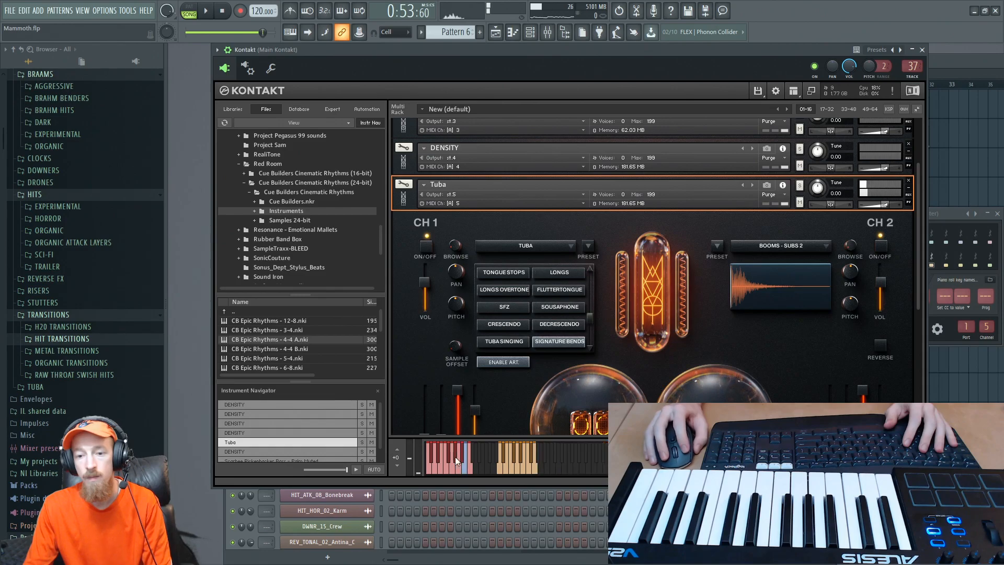
left_click(429, 466)
- Set Tuba 2's bend keyswitch to A#-2, play the passage against the Kontakt patch, and close the articulation settings
left_click_drag(953, 215, 858, 207)
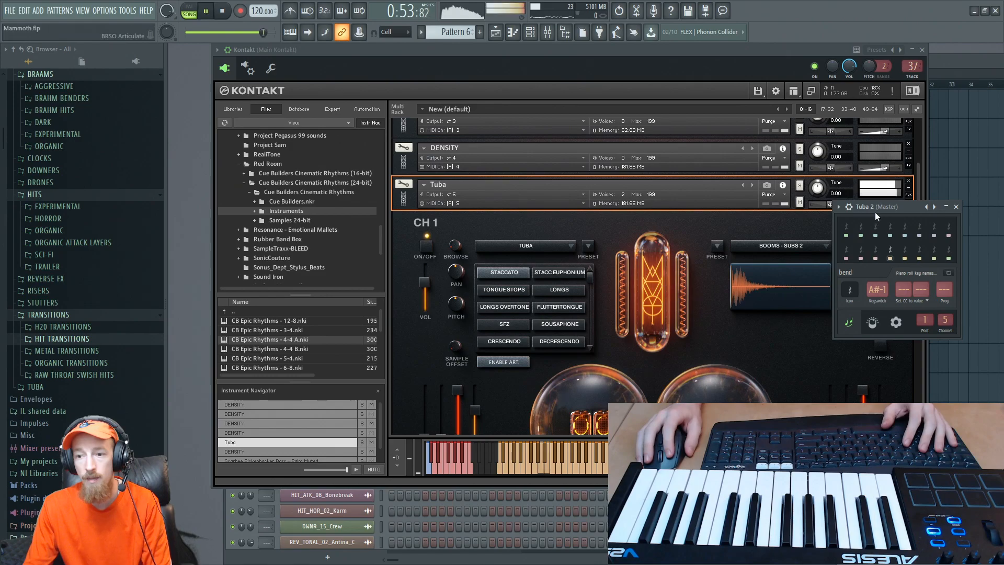
left_click_drag(875, 286, 875, 294)
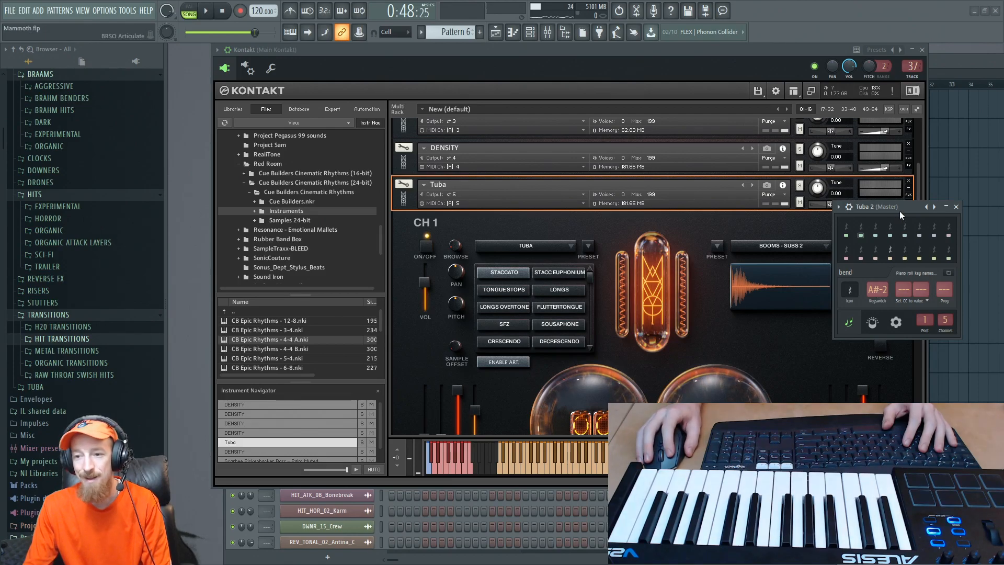
left_click_drag(905, 209, 910, 209)
key("space")
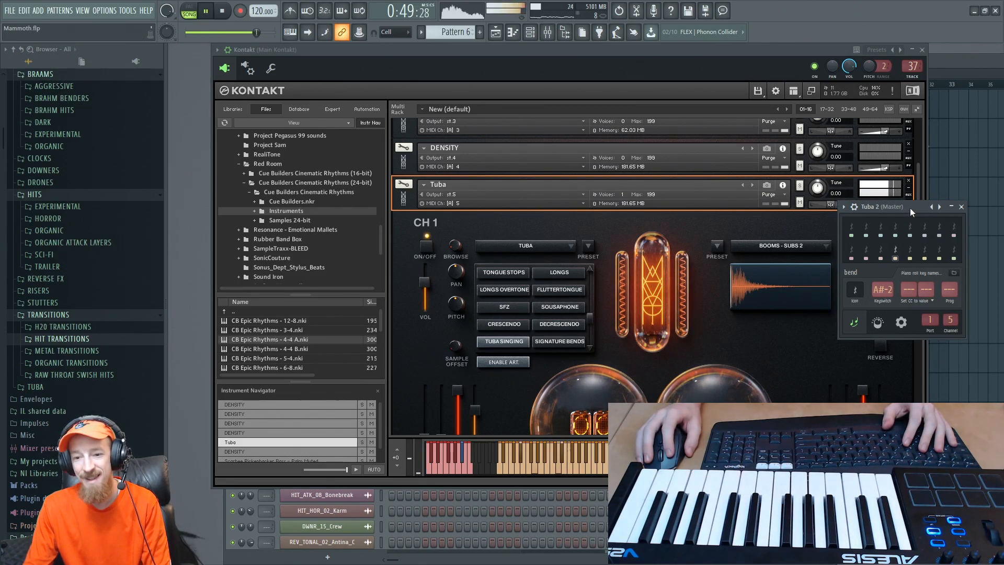
key("space")
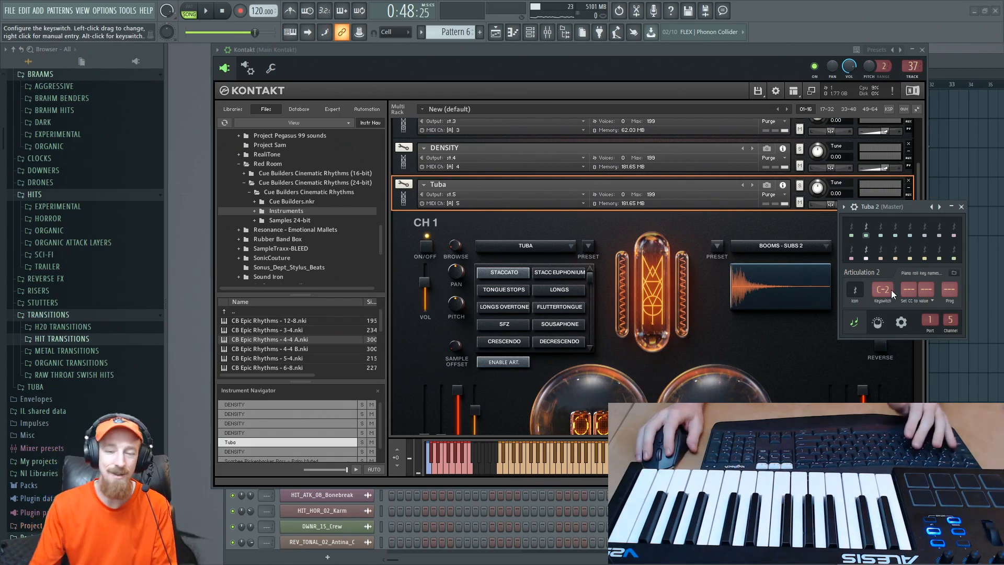
left_click(962, 207)
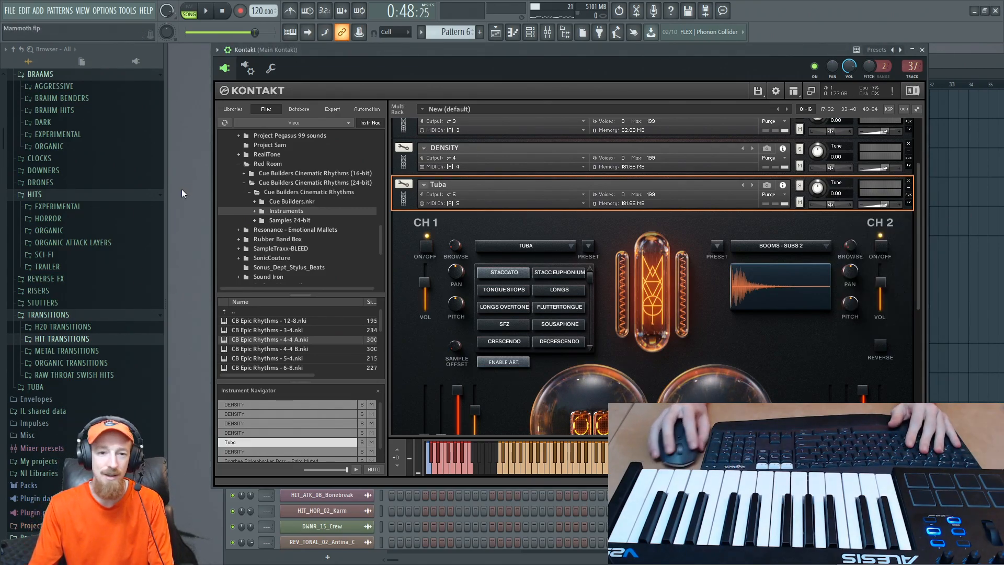
- Reopen Tuba 2's piano roll and play through its first five bars
key("F6")
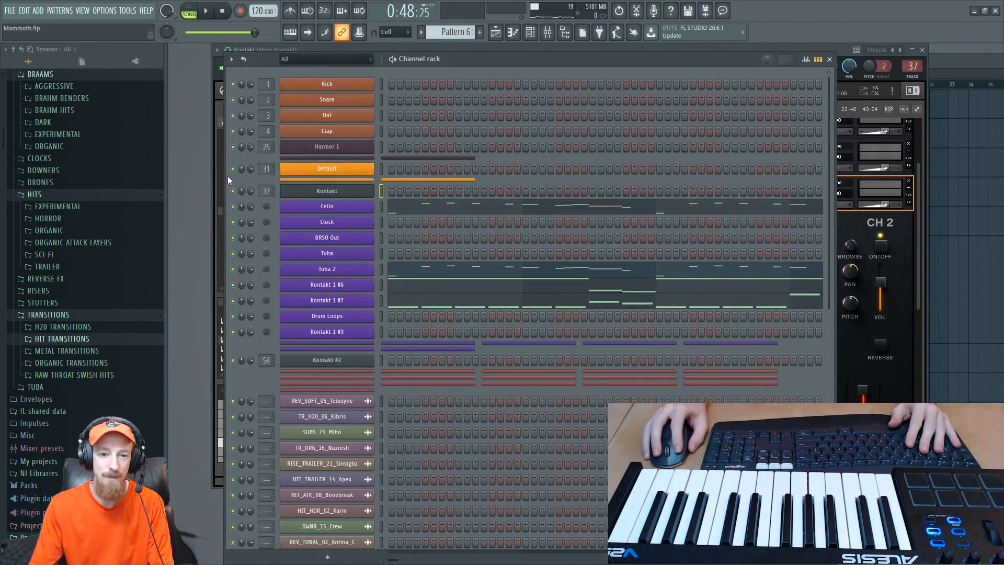
left_click(481, 278)
key("space")
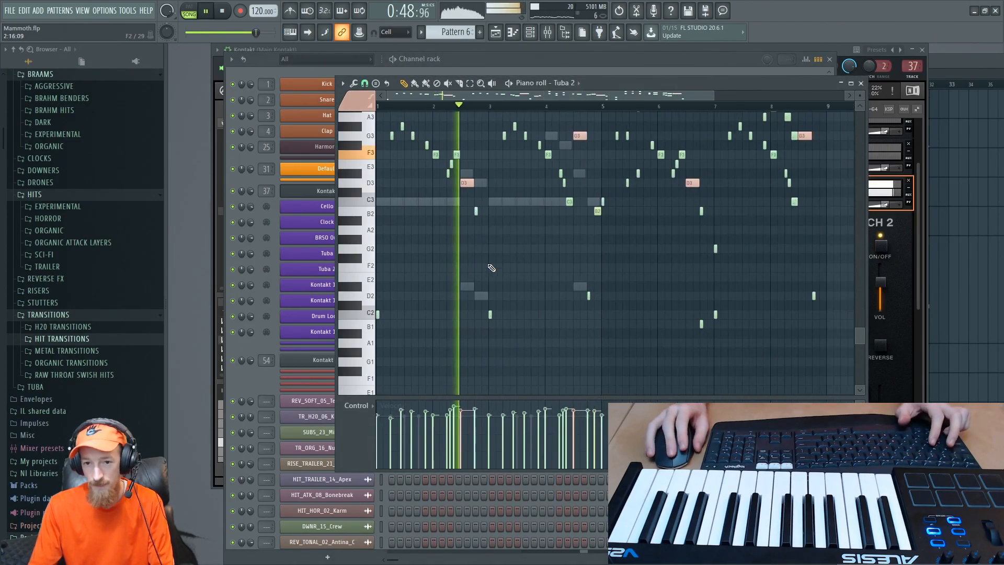
left_click_drag(503, 261, 495, 277)
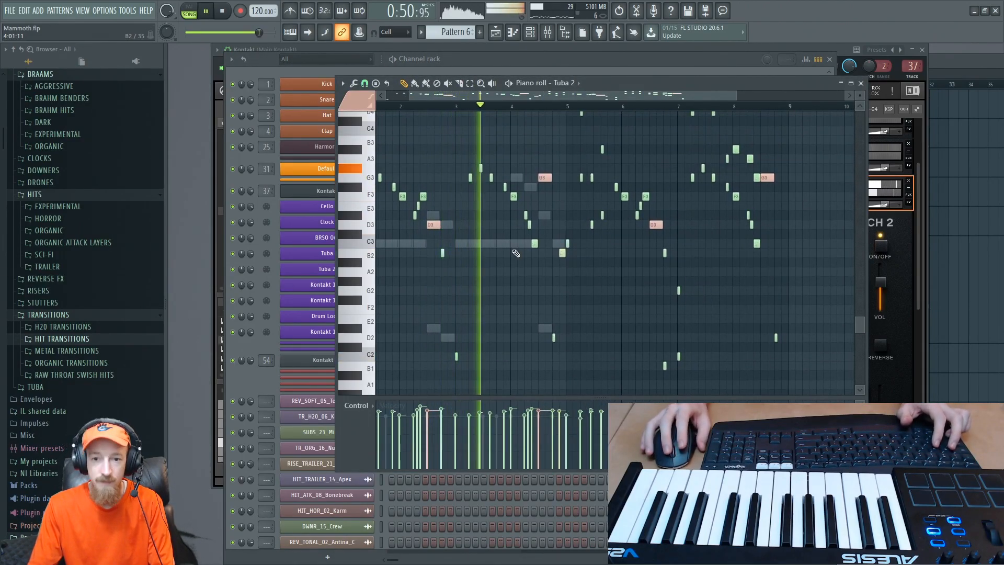
scroll(516, 253, "down", 2)
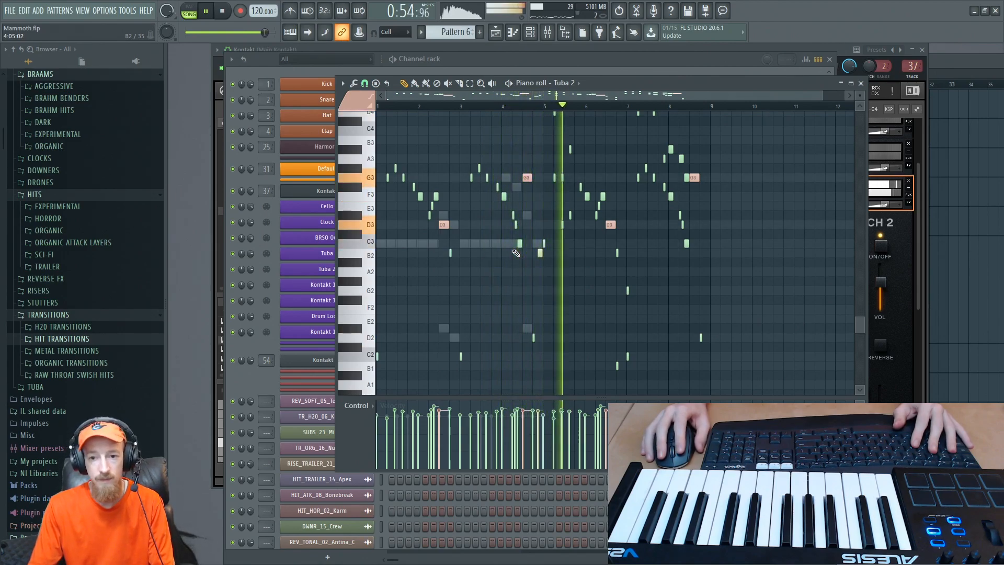
key("space")
- Assign articulation 1 to Tuba 2's B2 note at the end of bar 4 and play the passage
scroll(544, 249, "up", 3)
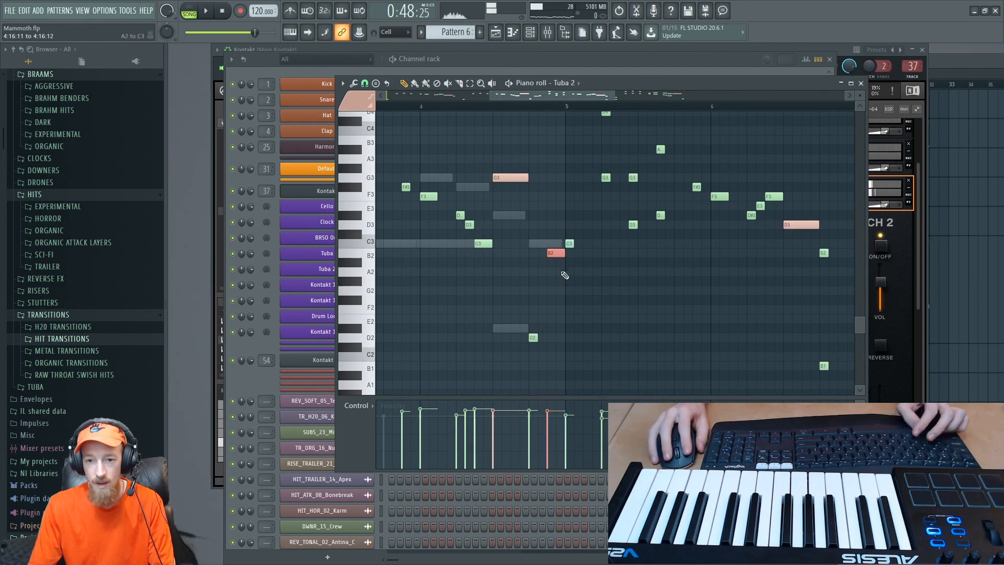
left_click(374, 119)
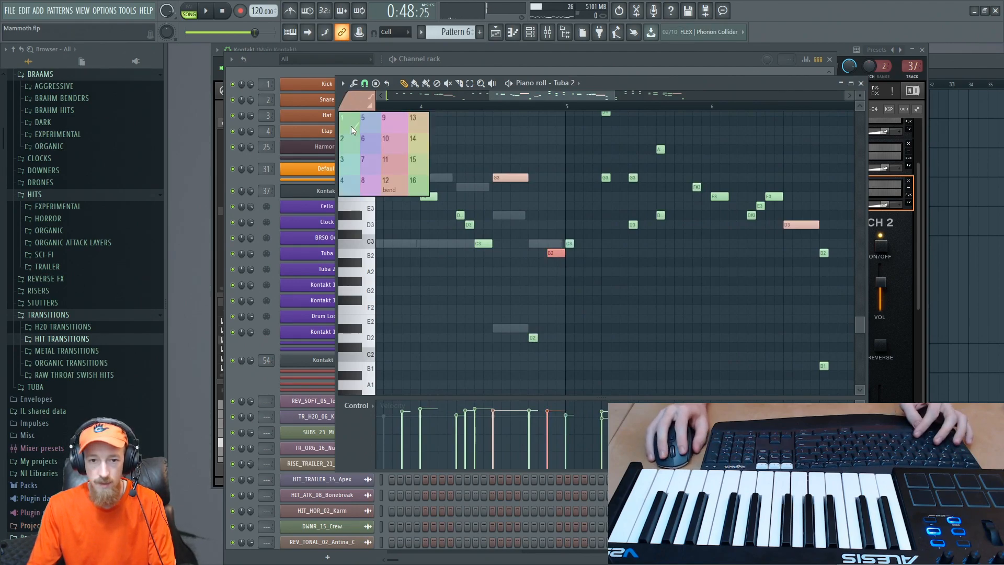
left_click(350, 125)
key("space")
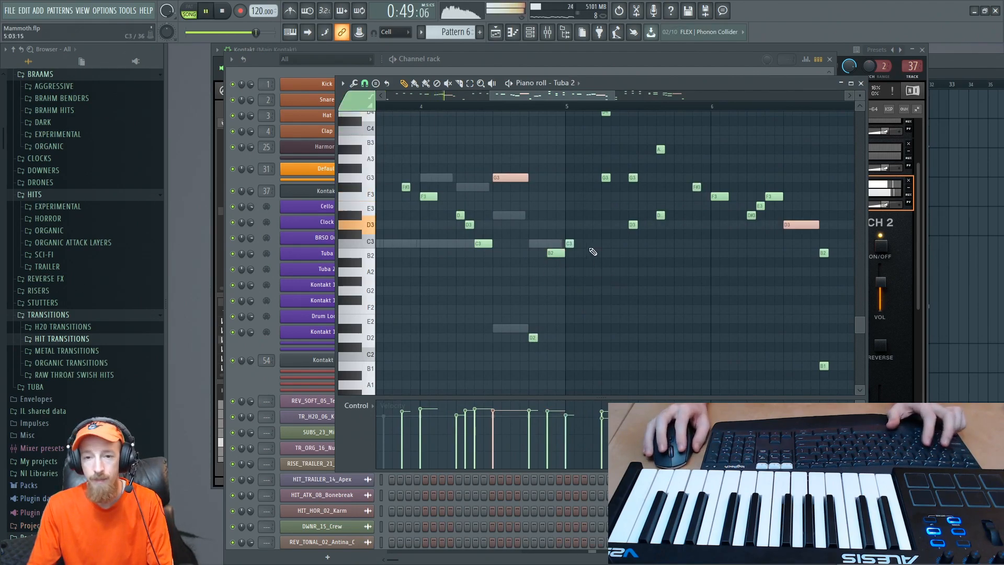
scroll(587, 261, "down", 3)
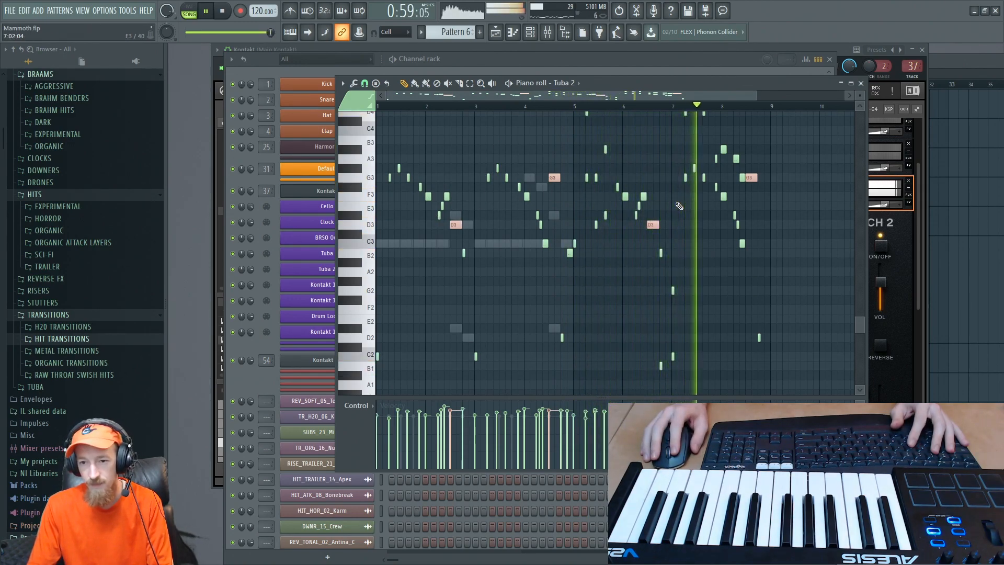
scroll(686, 214, "up", 5)
left_click_drag(688, 217, 597, 276)
left_click_drag(534, 141, 742, 385)
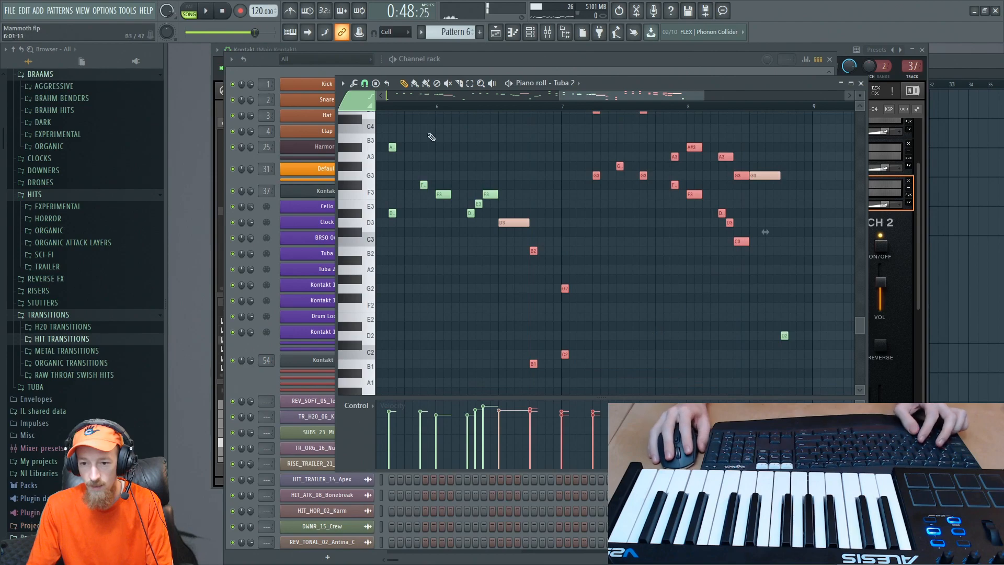
key("ctrl+d")
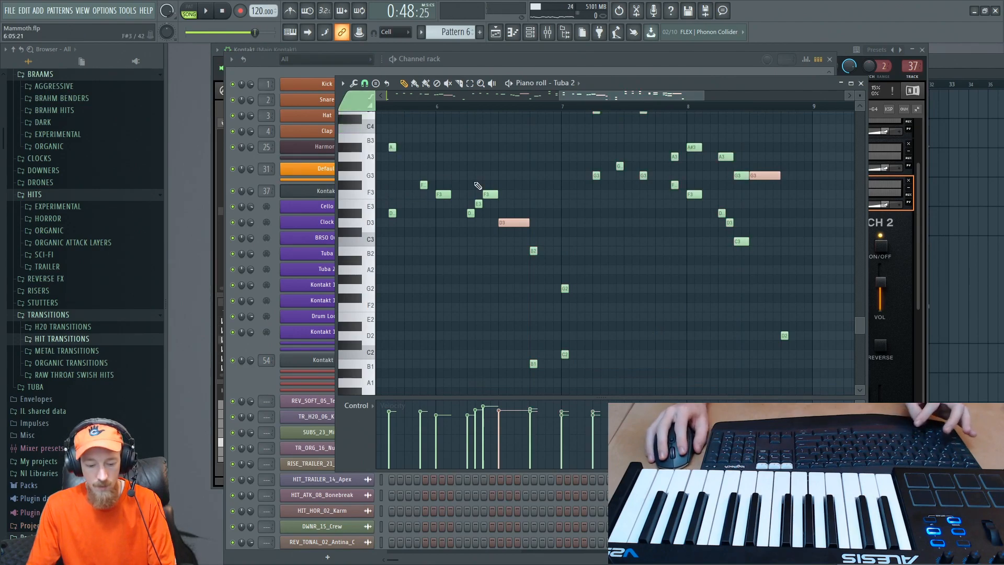
- Play Tuba 2 from around bar 7 and watch the Tuba patch's active articulation in Kontakt
key("space")
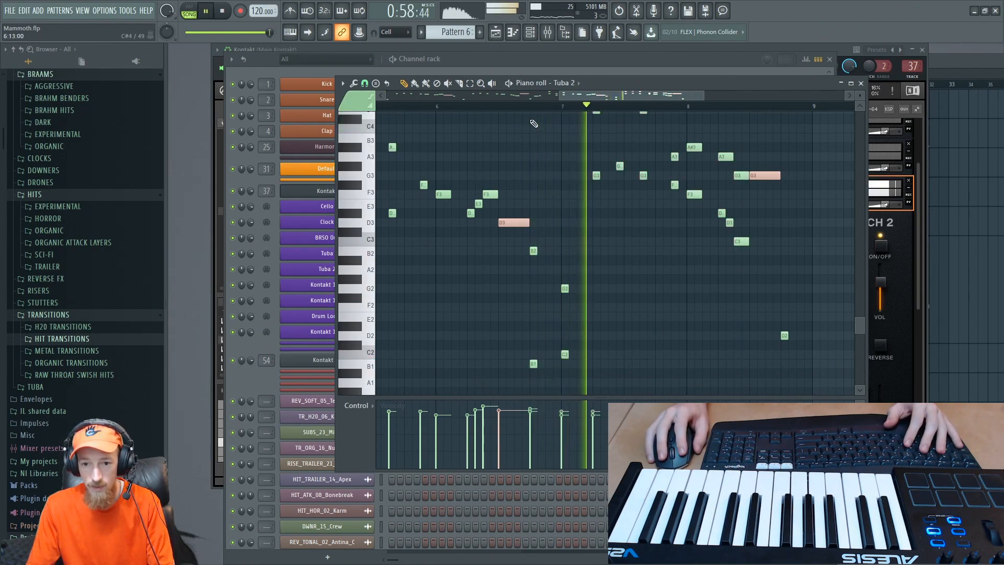
left_click(905, 322)
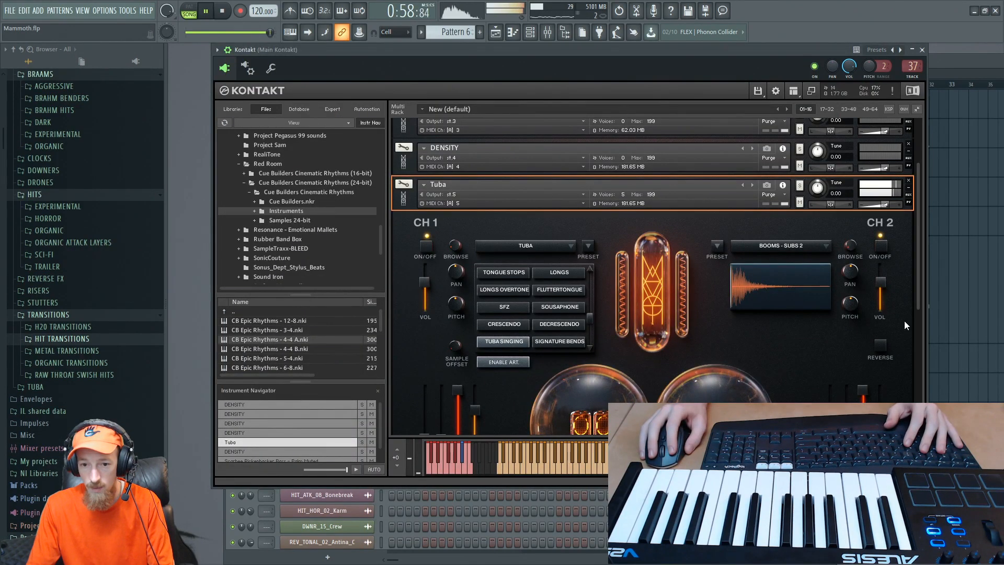
key("space")
- Open Tuba 2's articulation settings, check the keyswitches of articulations 1 and 2, and play the passage
key("F6")
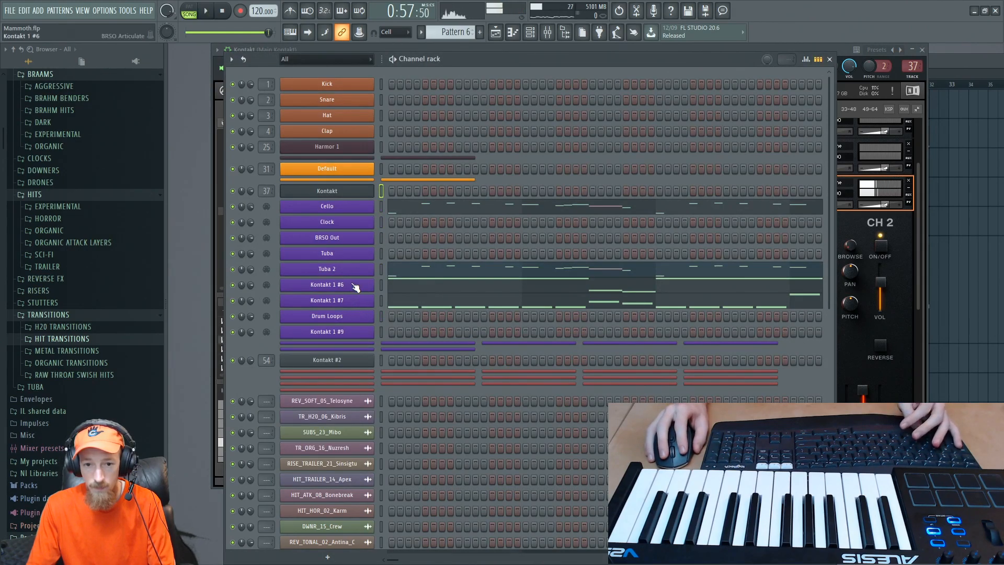
left_click(344, 270)
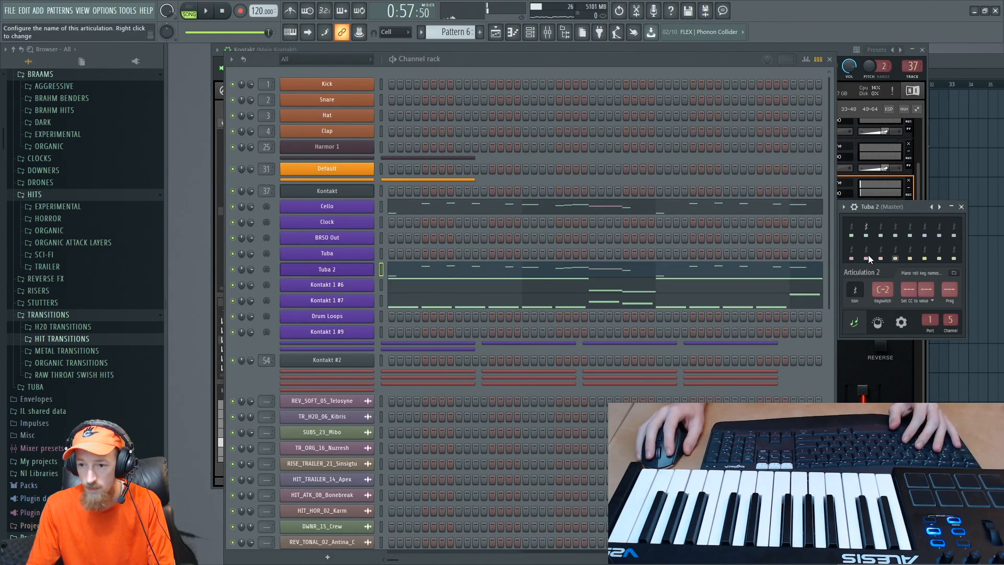
left_click(868, 228)
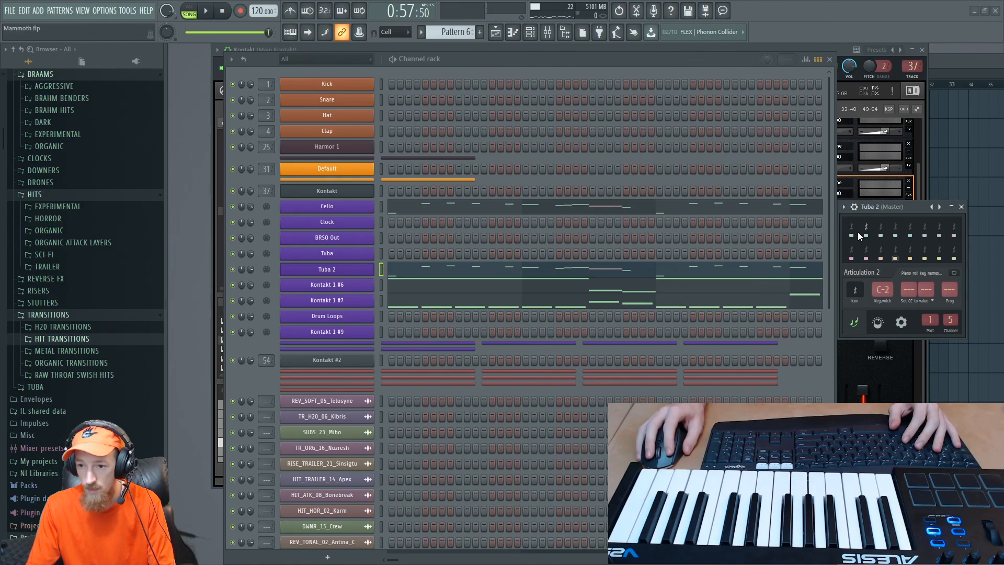
left_click(853, 230)
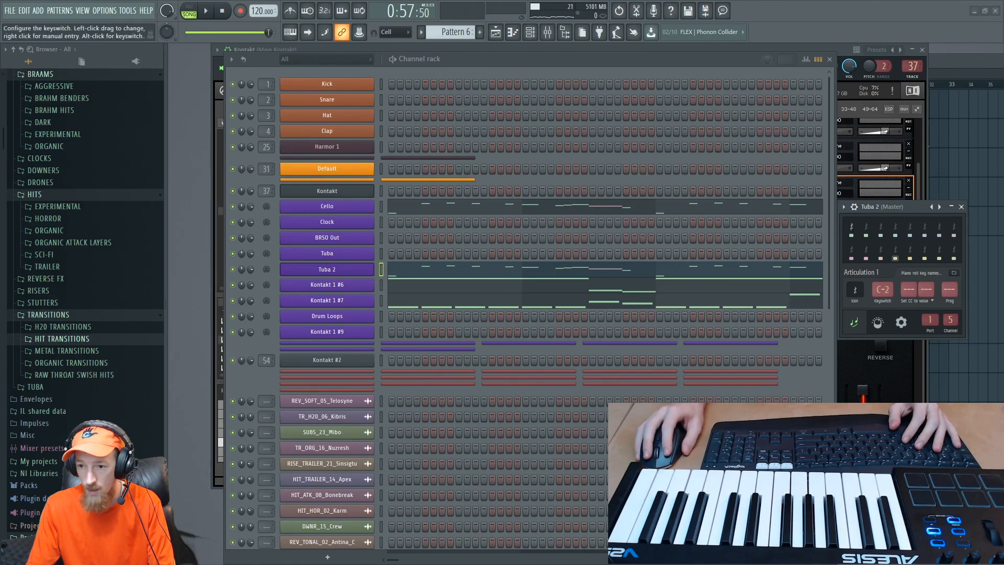
key("space")
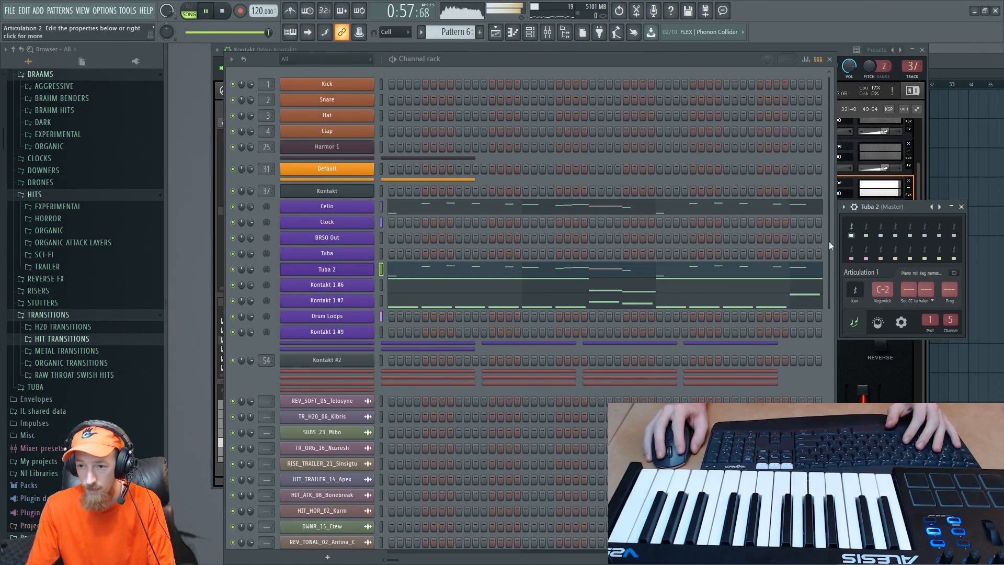
- Open Tuba 2's piano roll, replay the passage from around bar 4, and close the piano roll
left_click(560, 269)
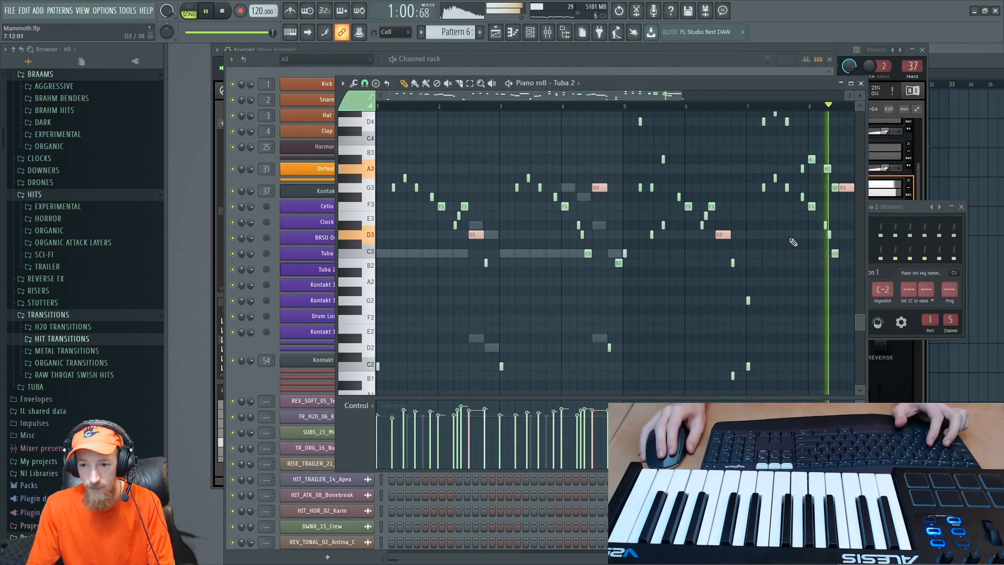
key("space")
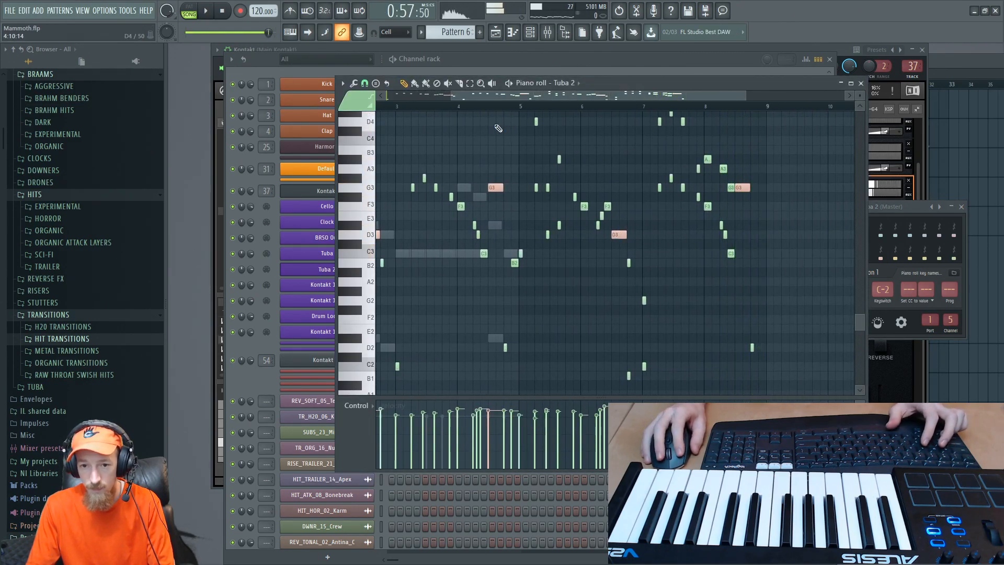
left_click(479, 106)
key("space")
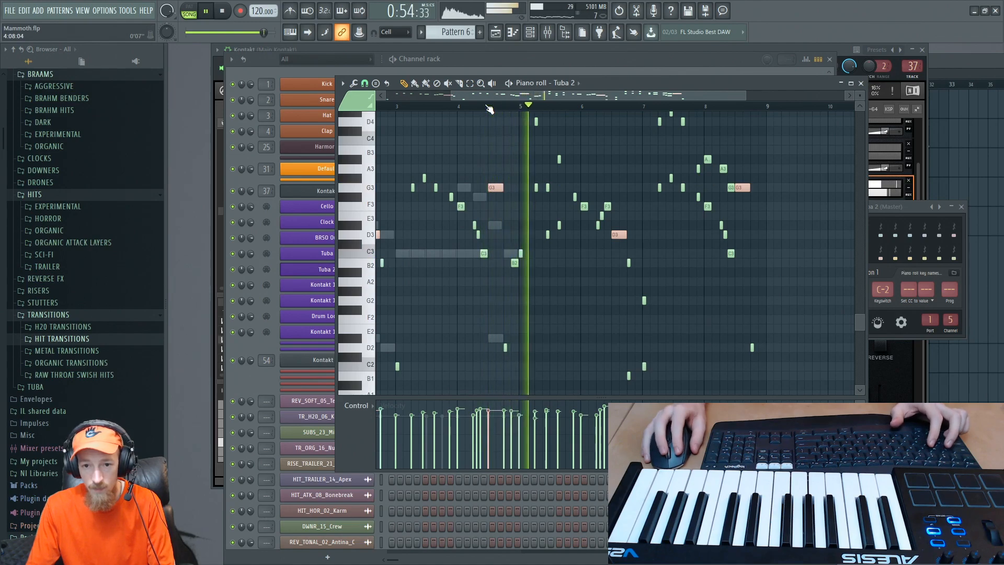
scroll(502, 136, "down", 2)
scroll(601, 198, "up", 4)
key("space")
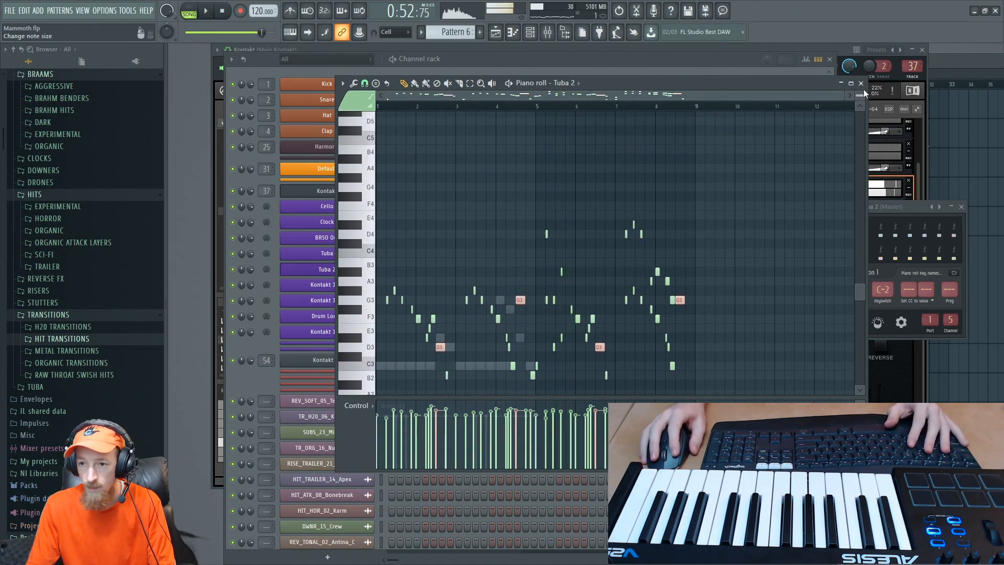
left_click(861, 83)
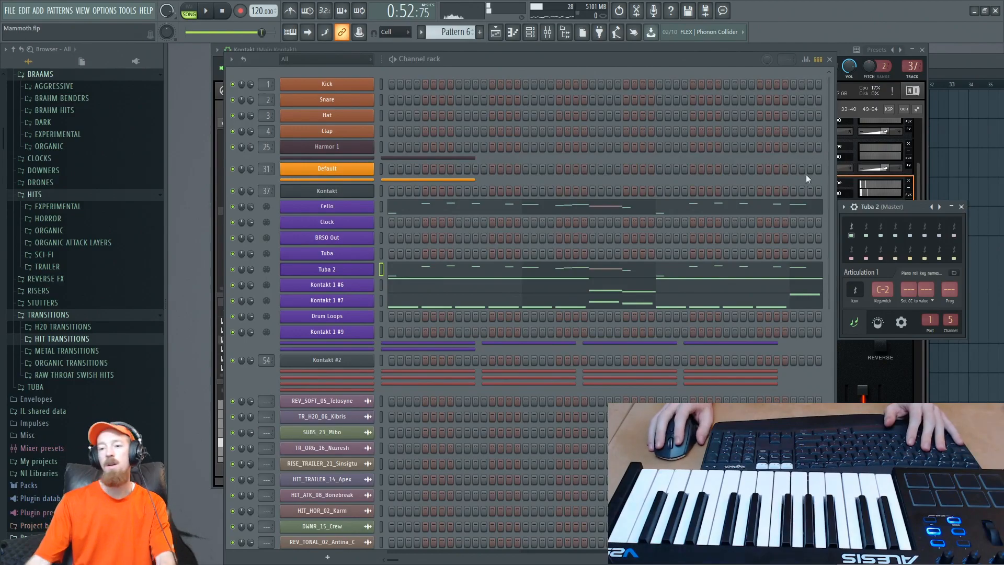
- Look over the arrangement in the playlist and inspect the first DENSITY patch's Cello articulations in Kontakt
key("F5")
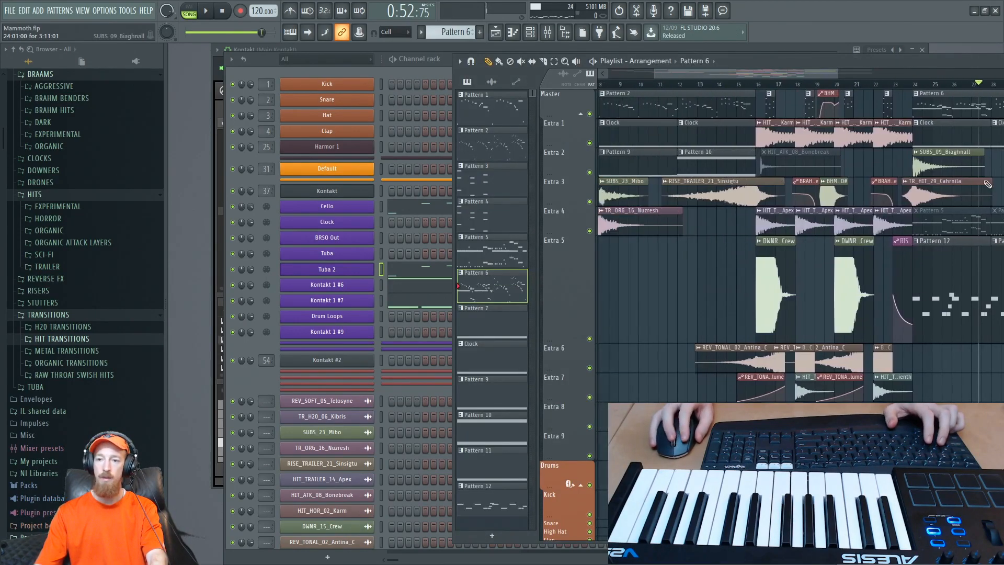
scroll(987, 184, "down", 4)
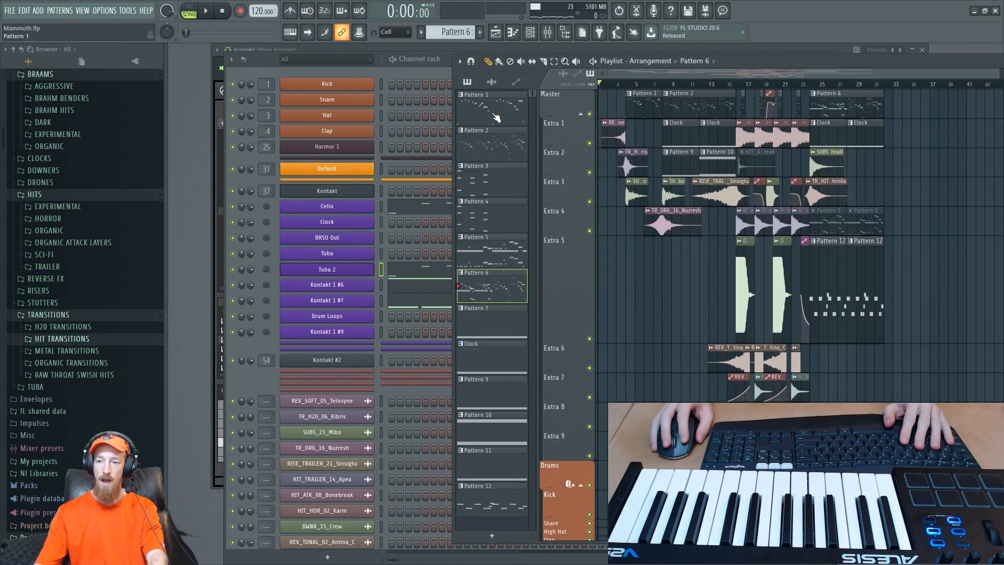
left_click(214, 386)
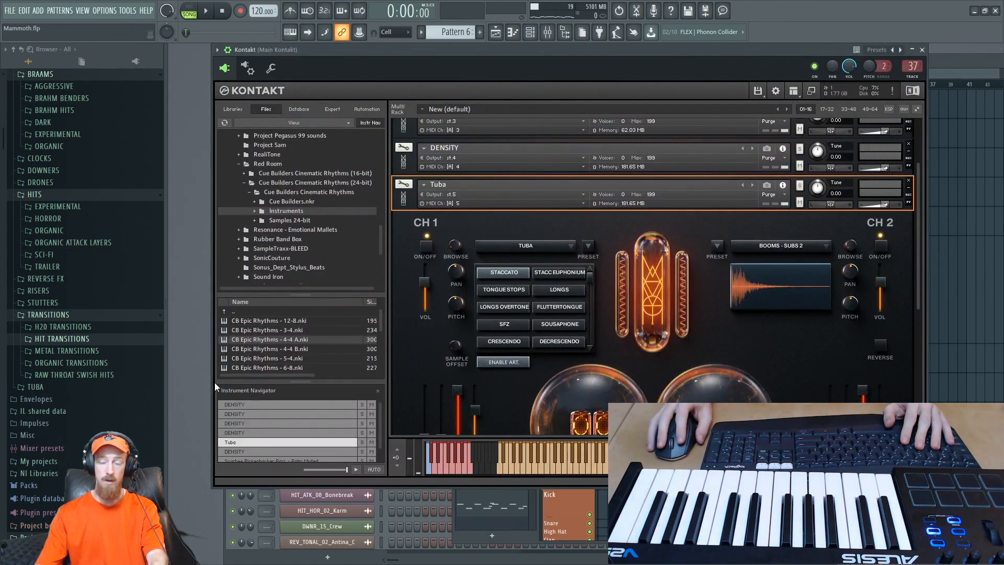
left_click_drag(387, 200, 406, 205)
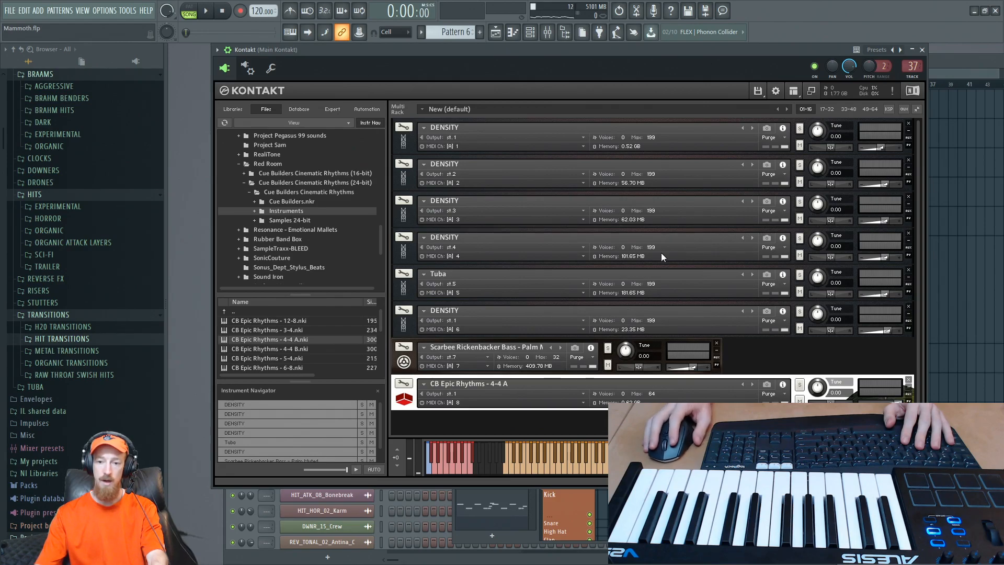
left_click(405, 144)
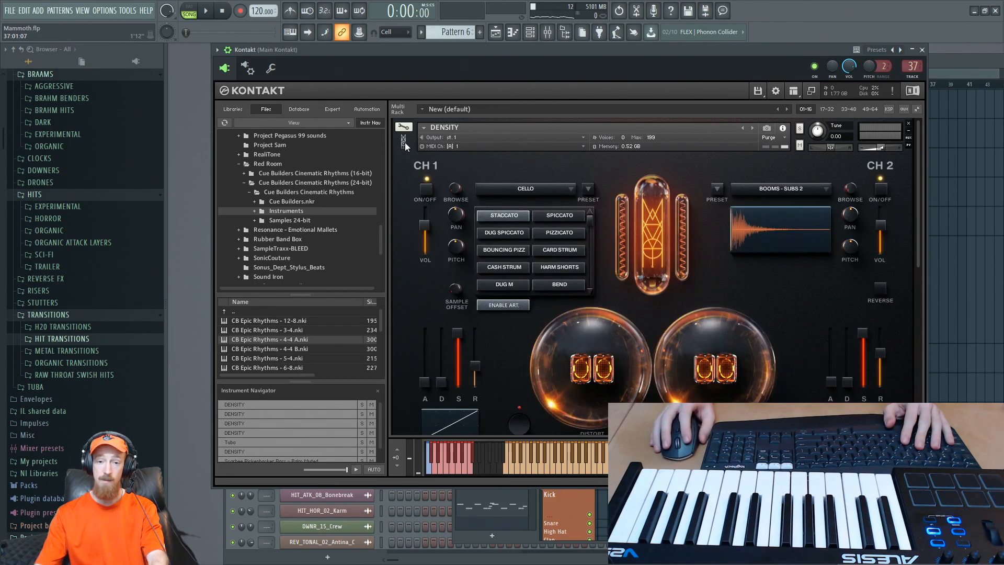
mouse_move(920, 248)
left_mouse_down()
mouse_move(919, 416)
mouse_move(909, 236)
left_mouse_up()
left_click(403, 142)
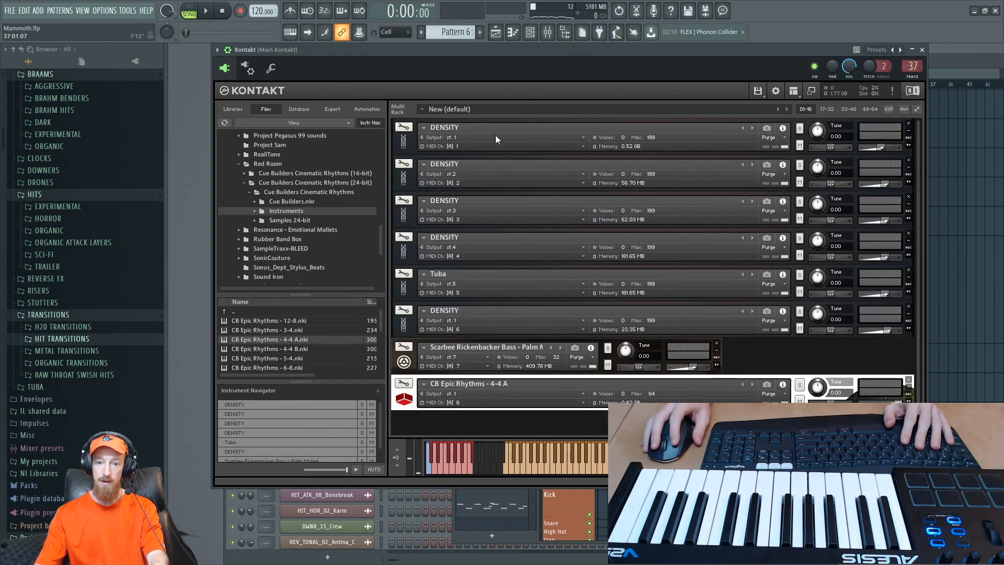
- Save the project and play the arrangement from the start in the playlist
left_click(948, 70)
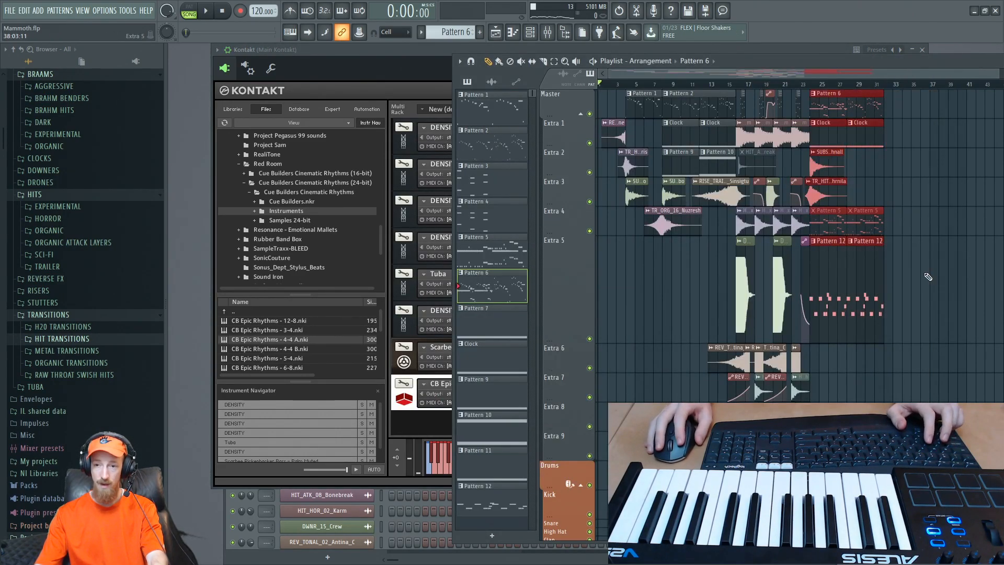
scroll(685, 272, "up", 3)
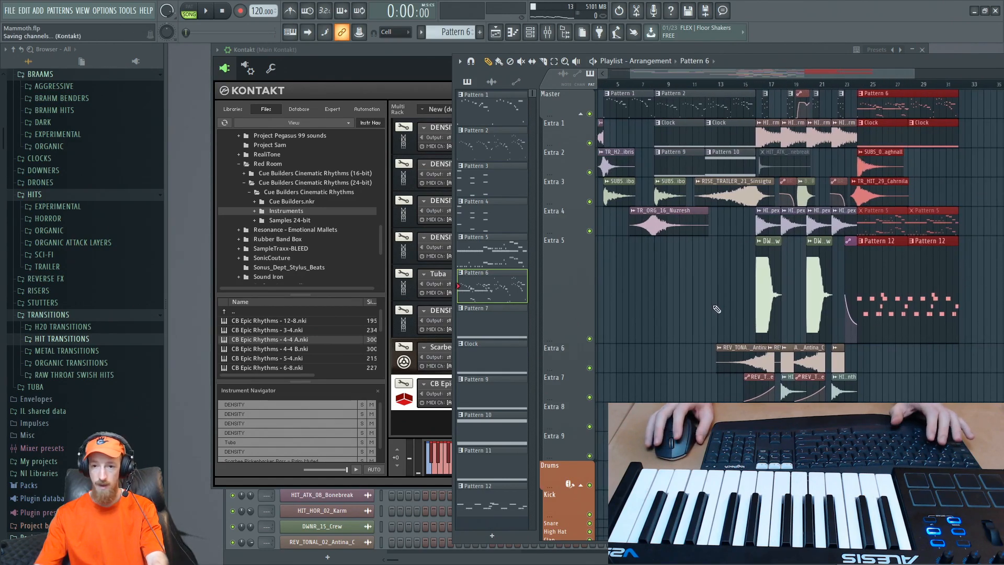
key("space")
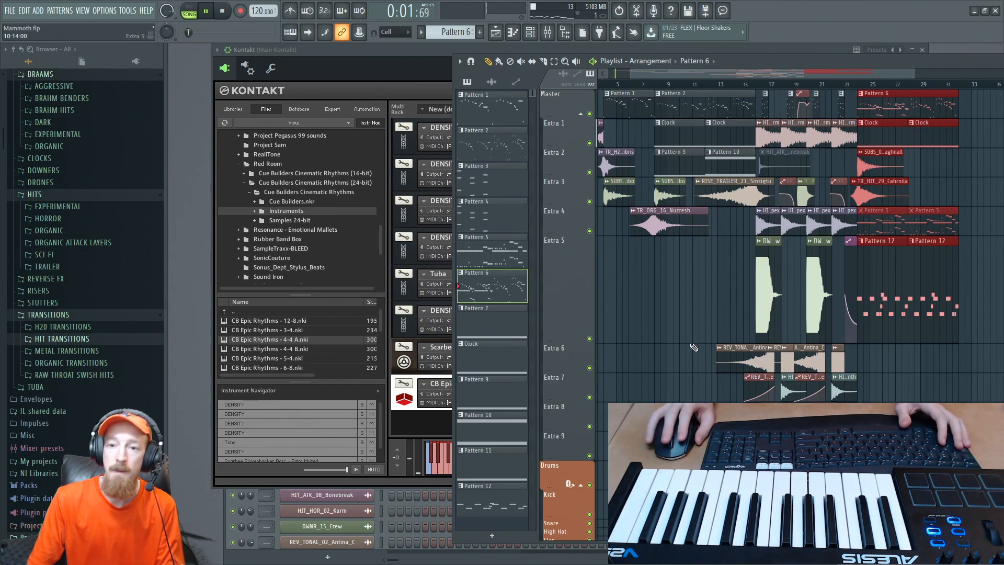
left_click_drag(687, 330, 698, 323)
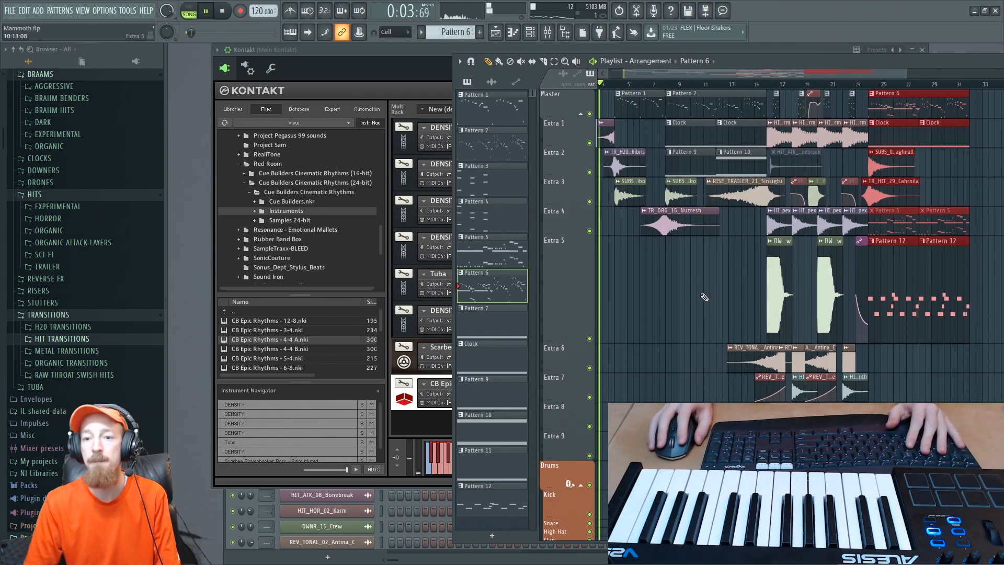
scroll(664, 293, "up", 2)
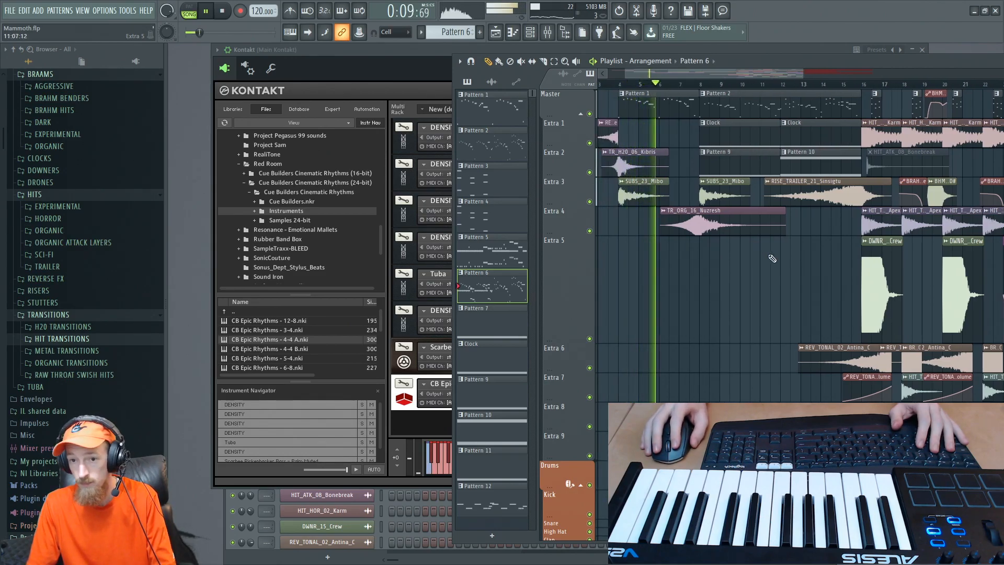
left_click_drag(823, 236, 778, 240)
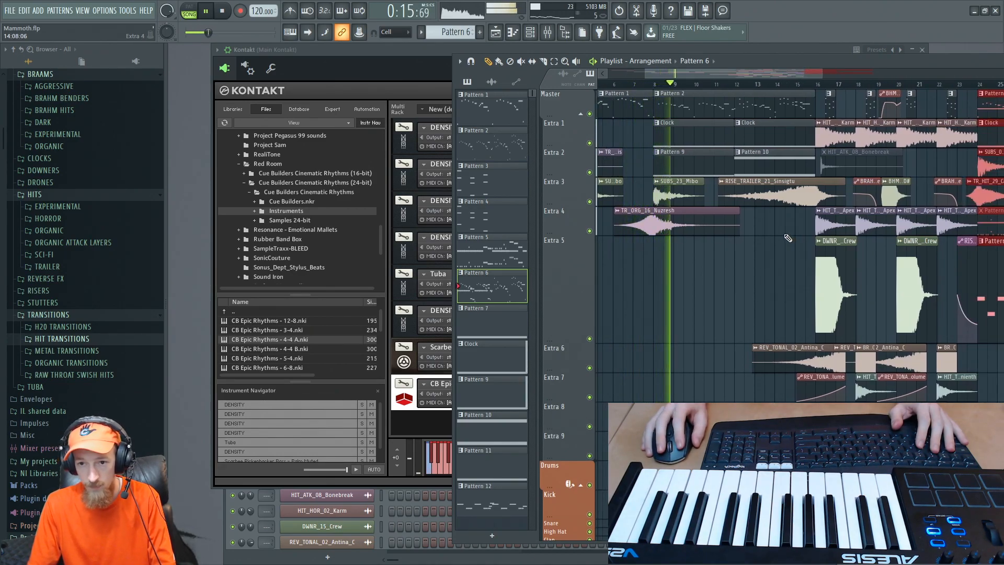
- Assign articulation 1 to the four-bar C2 note in Pattern 9's BRSO Out piano roll
left_click(701, 137)
key("space")
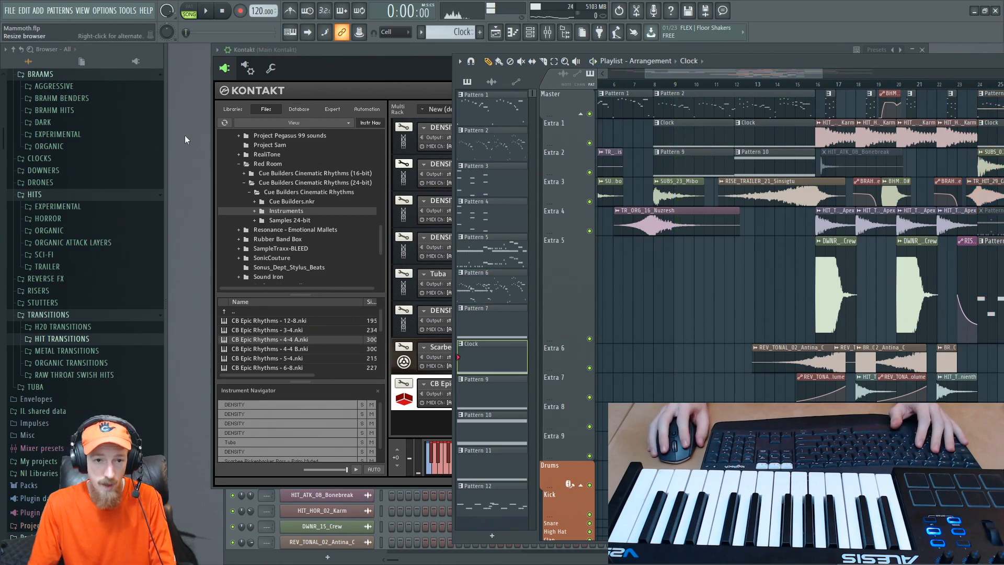
key("F6")
key("F5")
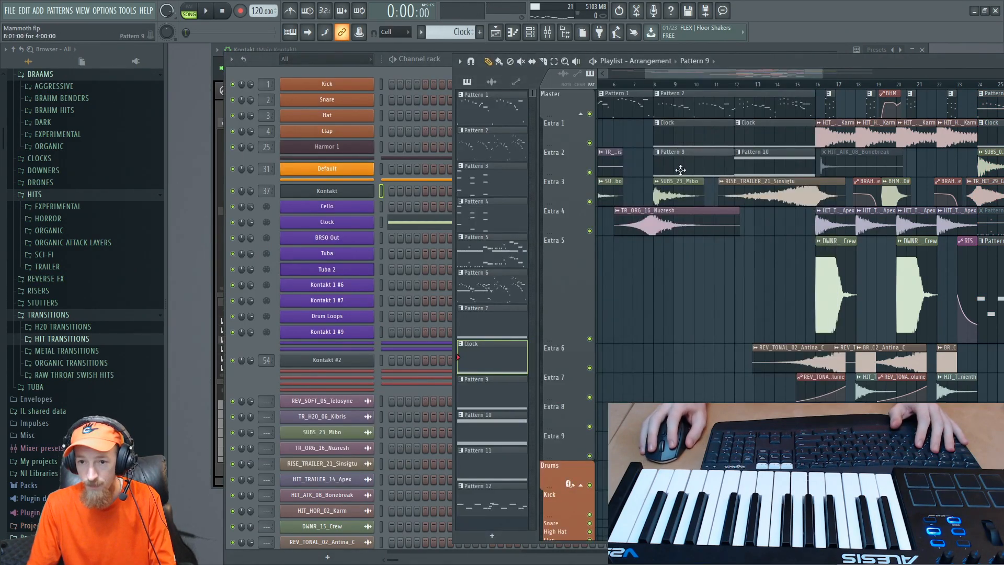
left_click(681, 169)
left_click(409, 244)
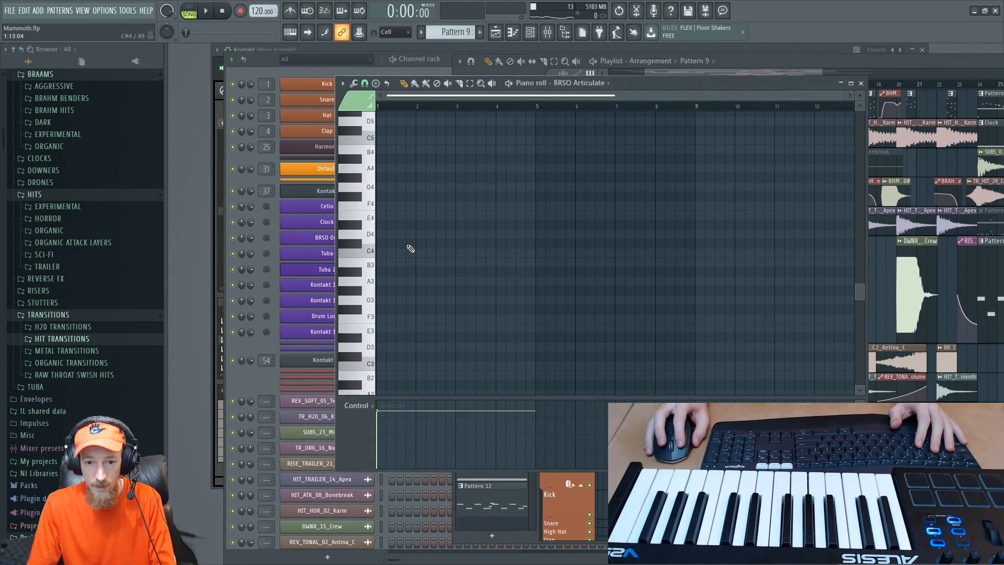
scroll(472, 200, "down", 16)
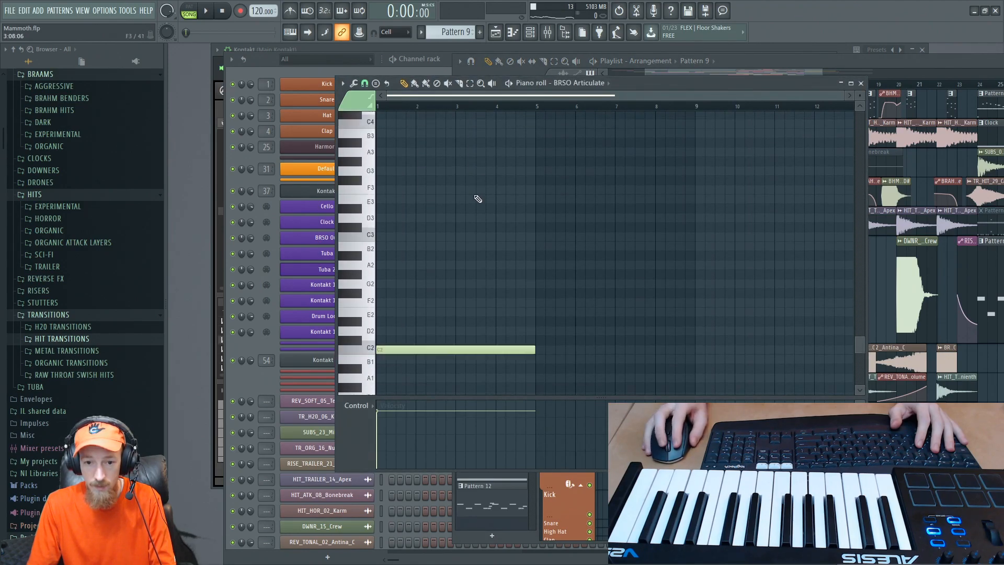
scroll(416, 208, "up", 3)
key("ctrl+a")
left_click(352, 103)
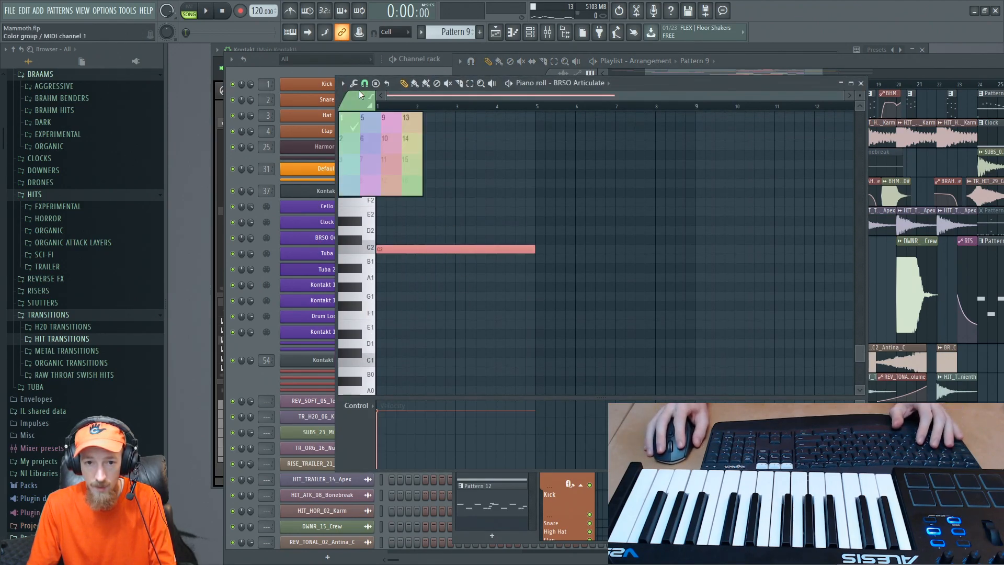
left_click(346, 126)
key("ctrl+d")
- Play Pattern 9 in pattern mode and set the third DENSITY patch's Cello Rhythms articulation to 8 Straight in Kontakt
key("space")
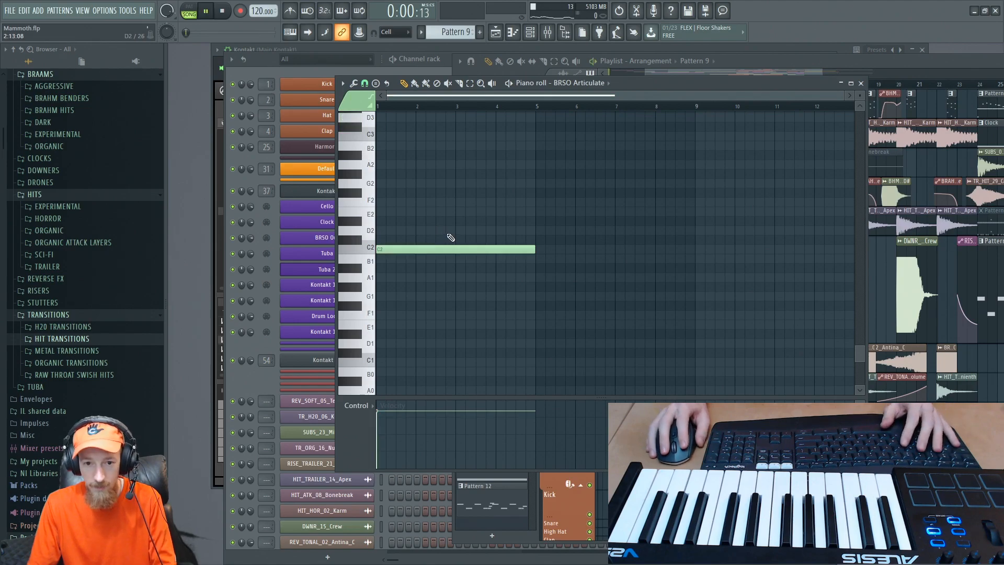
left_click(187, 17)
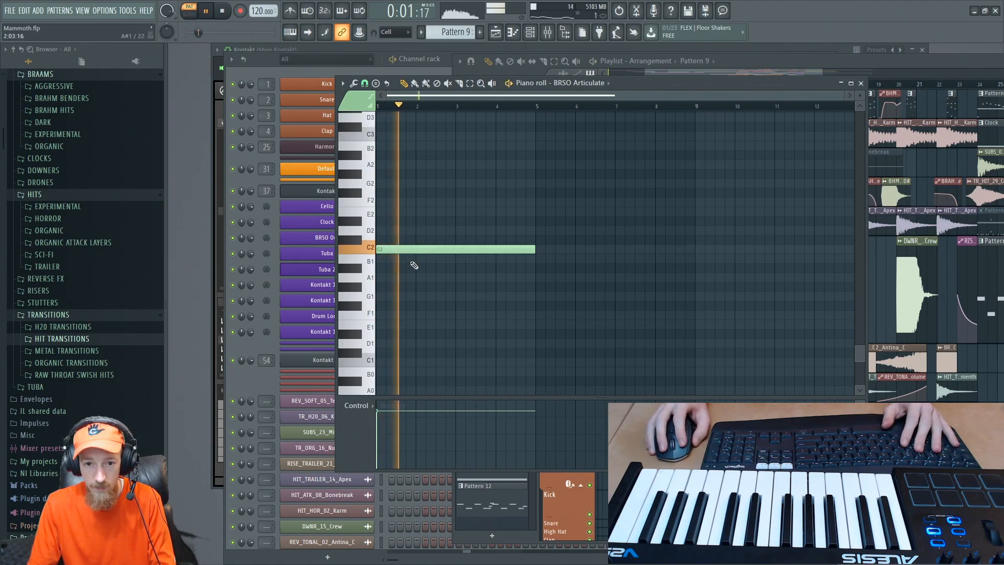
left_click(254, 369)
key("space")
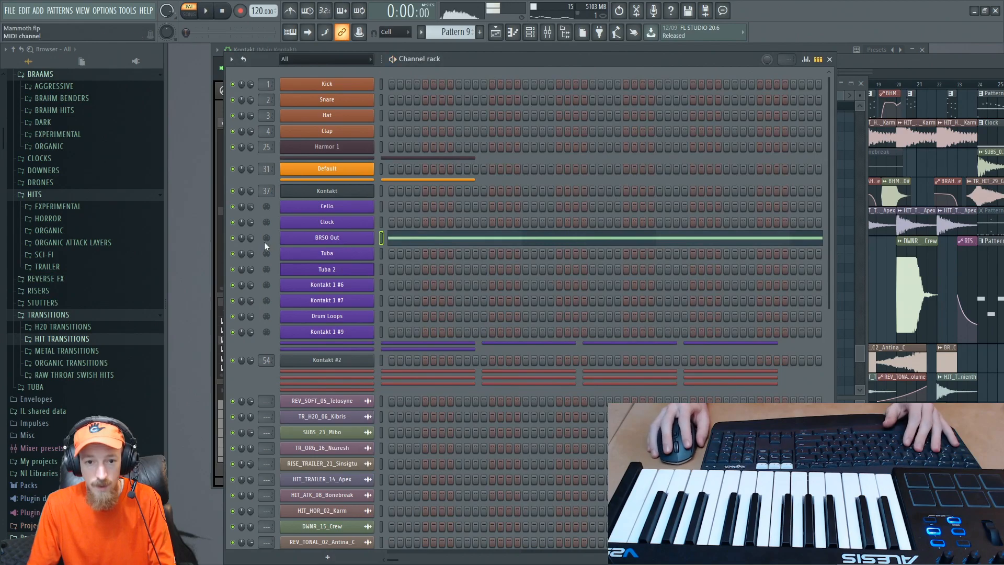
left_click(215, 232)
key("space")
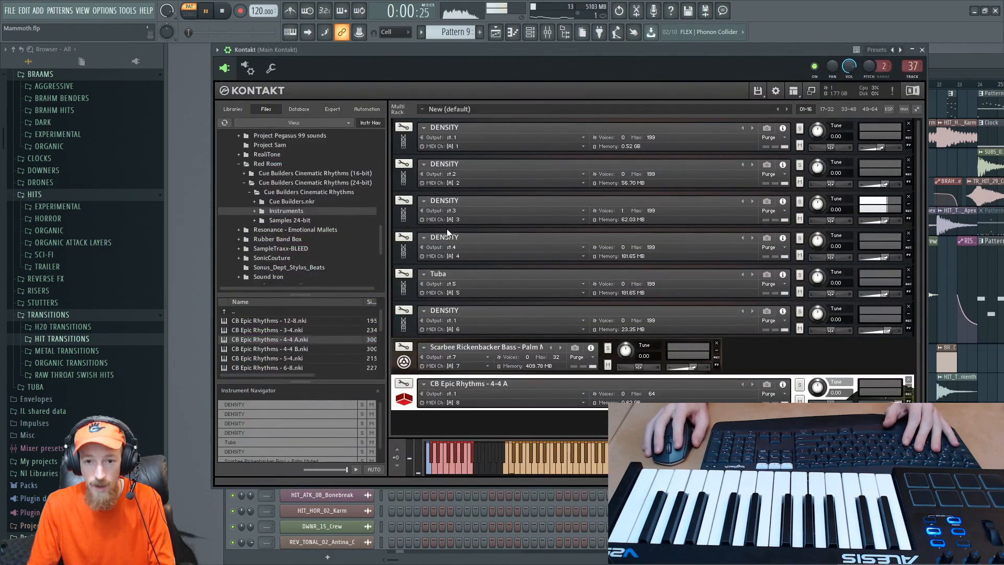
left_click(400, 217)
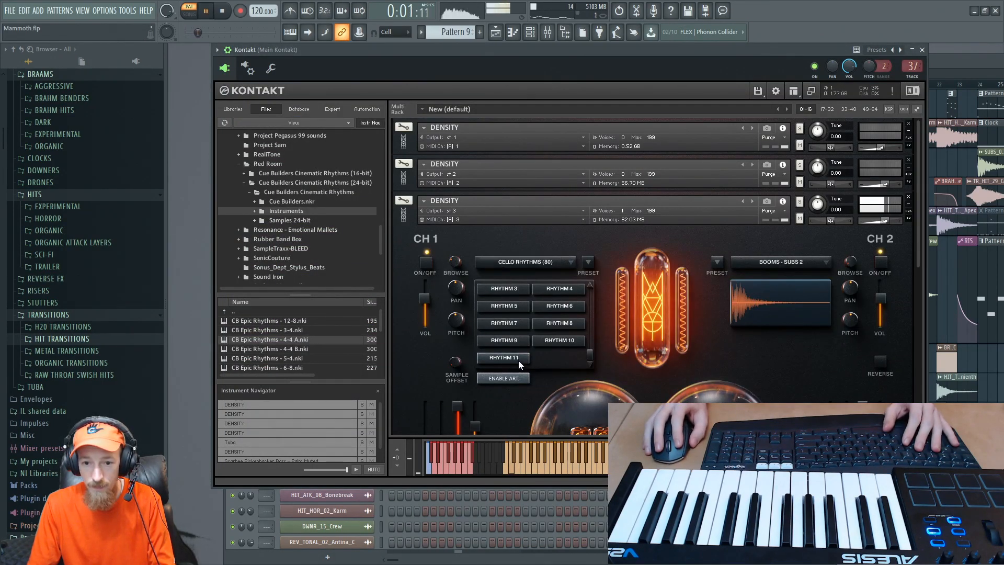
key("space")
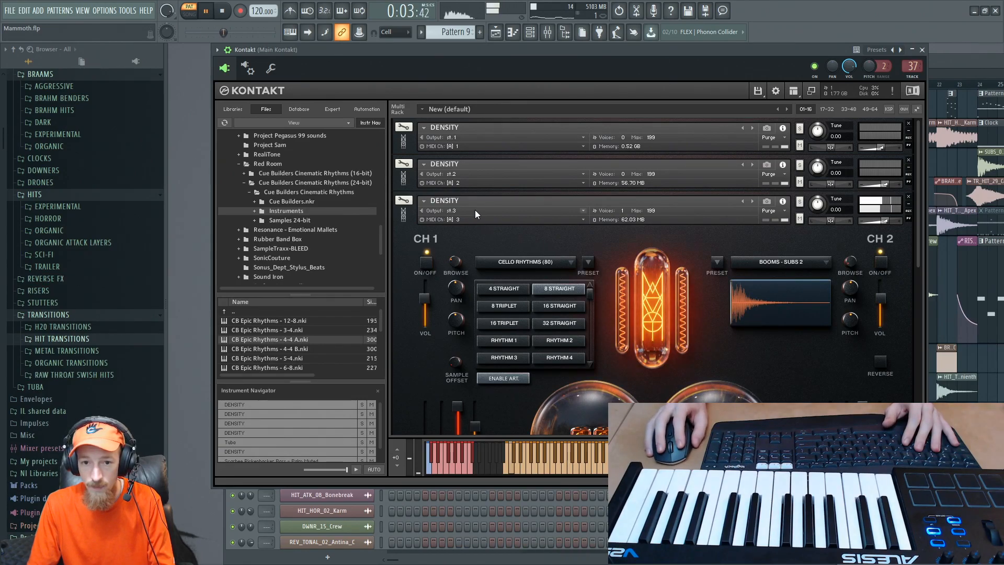
- Bring up the mixer and return to the opening bars of the arrangement in the playlist
left_click(546, 33)
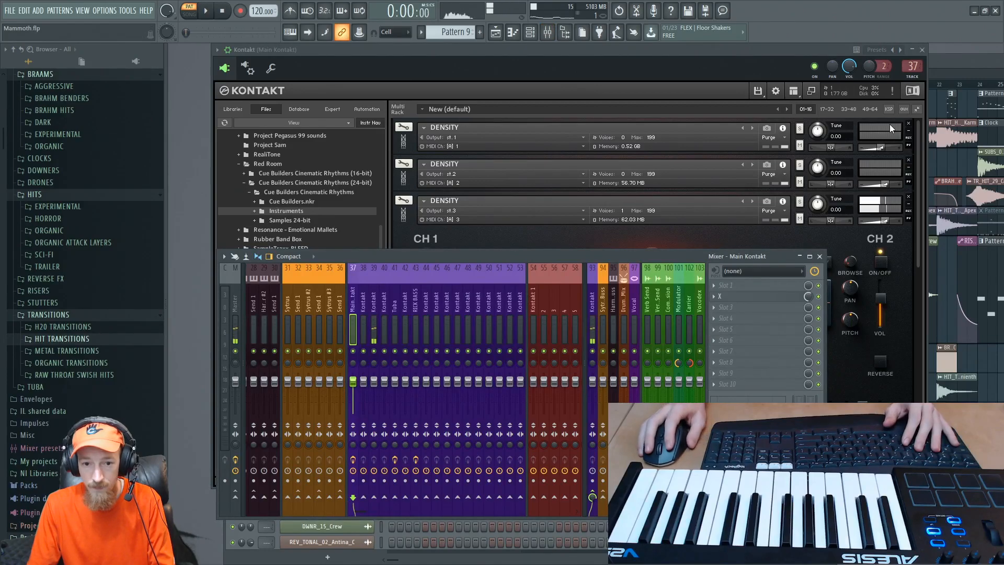
left_click(947, 51)
left_click_drag(661, 77, 635, 80)
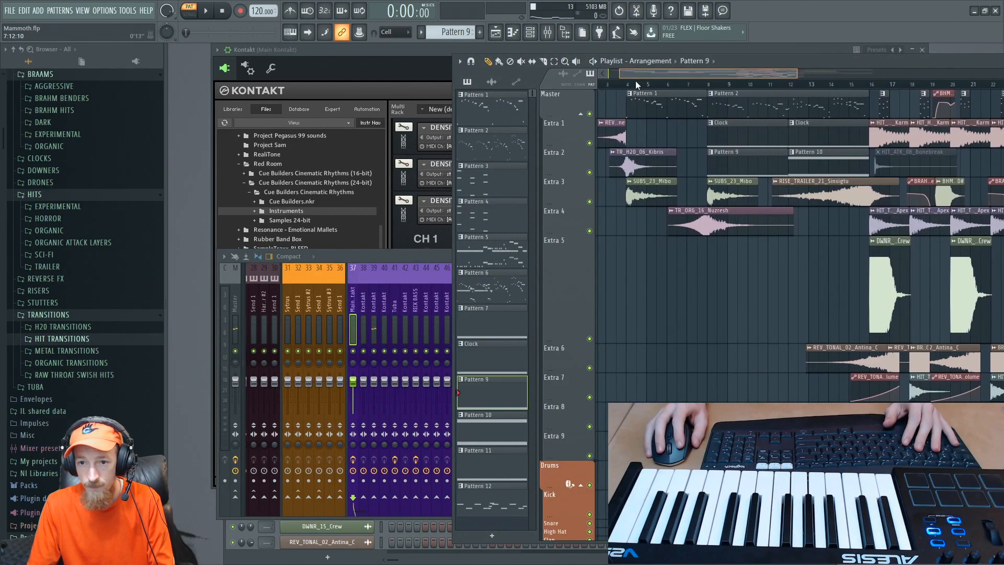
- Play the arrangement in song mode and follow it from the opening bars through to the Pattern 12 section
key("l")
key("space")
scroll(692, 251, "down", 1)
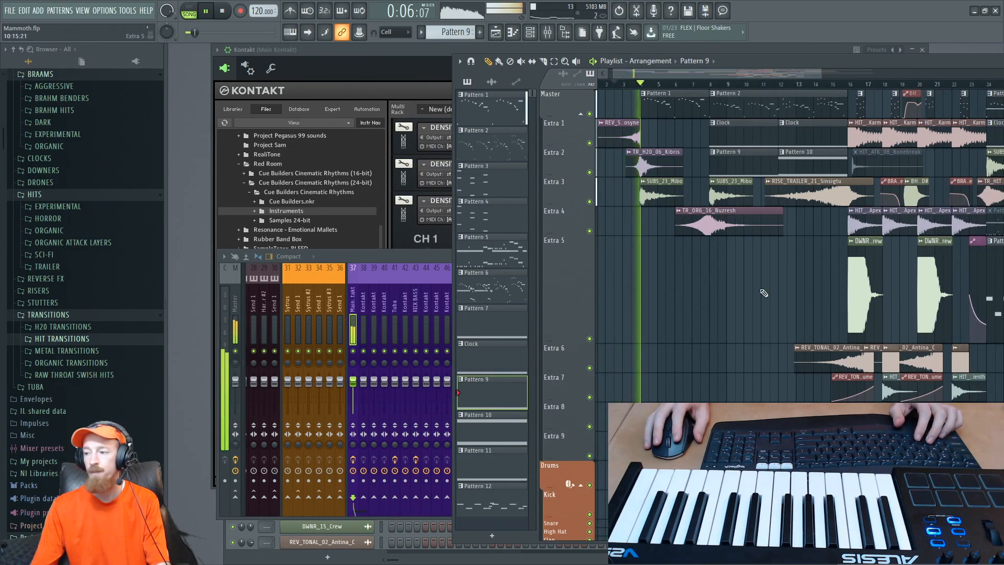
scroll(787, 250, "down", 1)
left_click_drag(786, 250, 728, 276)
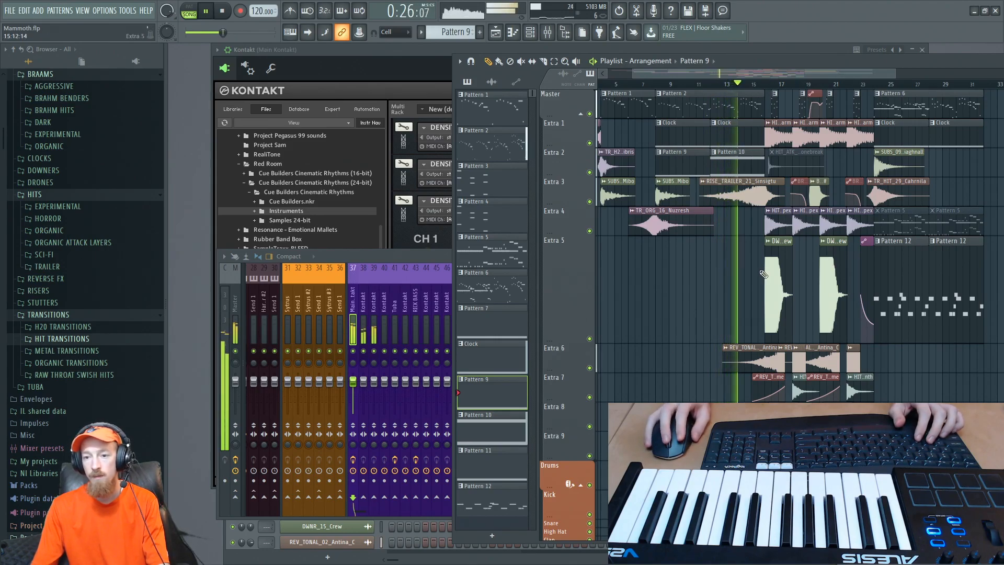
scroll(730, 275, "up", 3)
scroll(729, 277, "down", 2)
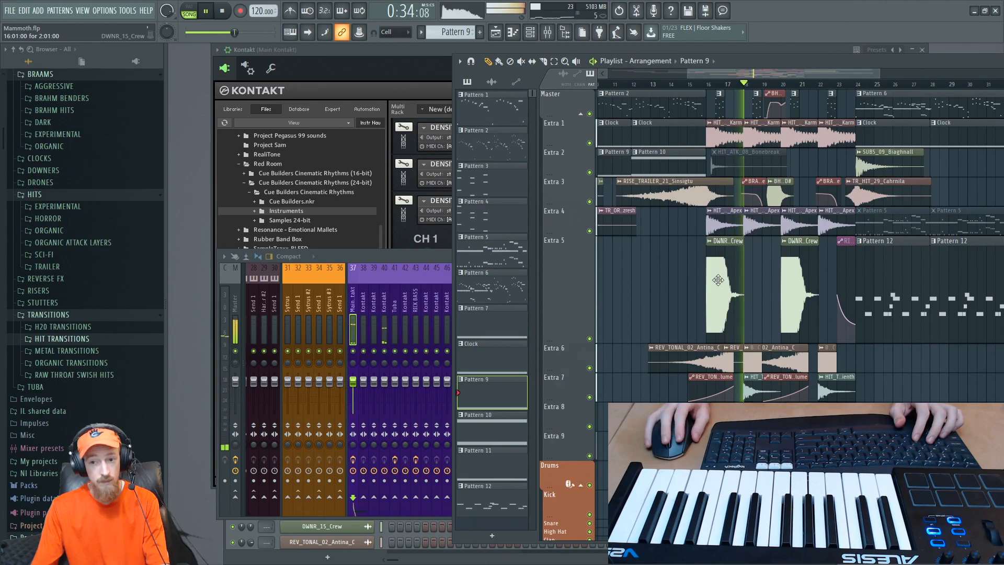
scroll(737, 275, "right", 2)
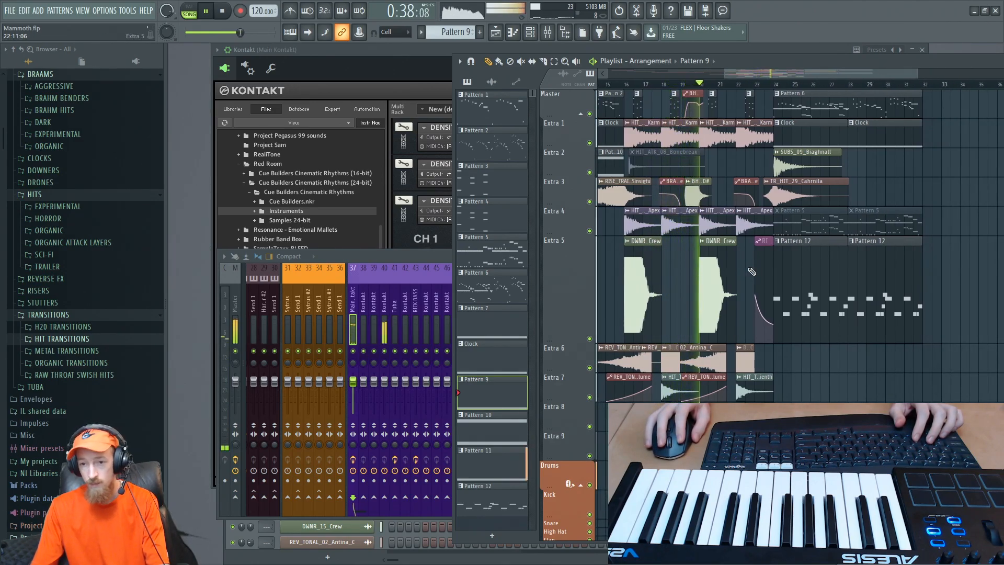
scroll(751, 274, "down", 3)
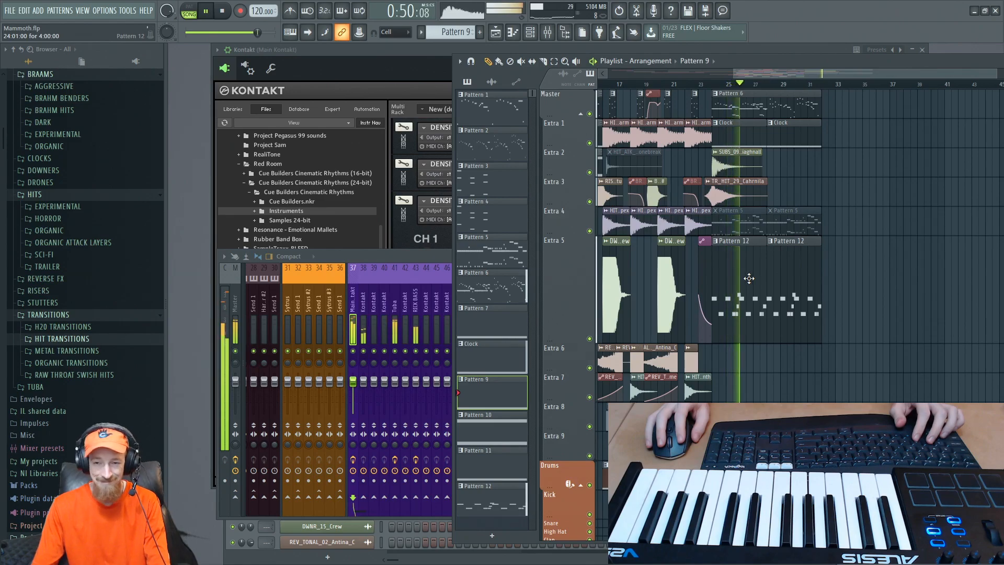
scroll(777, 242, "up", 3)
left_click_drag(778, 242, 741, 266)
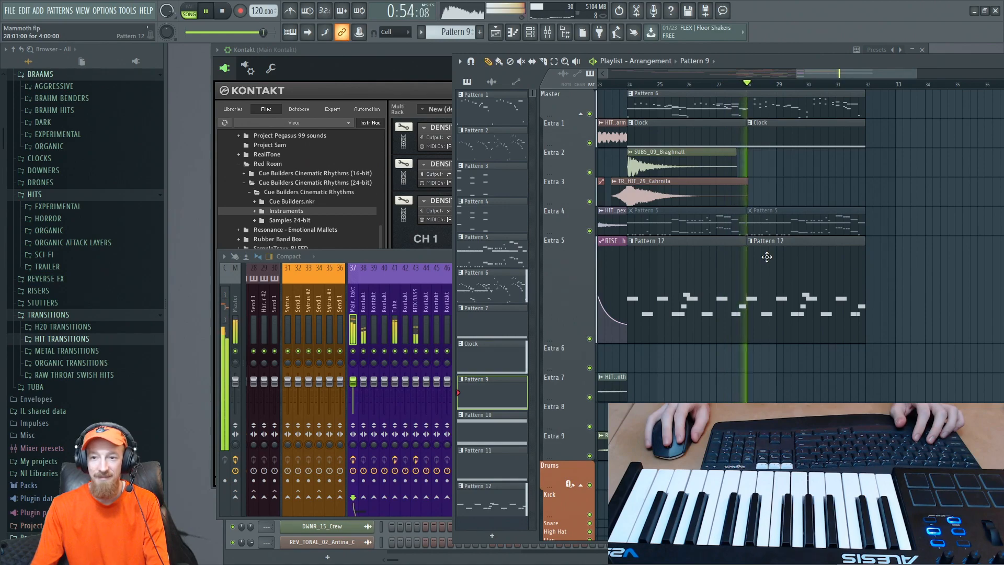
scroll(766, 254, "down", 3)
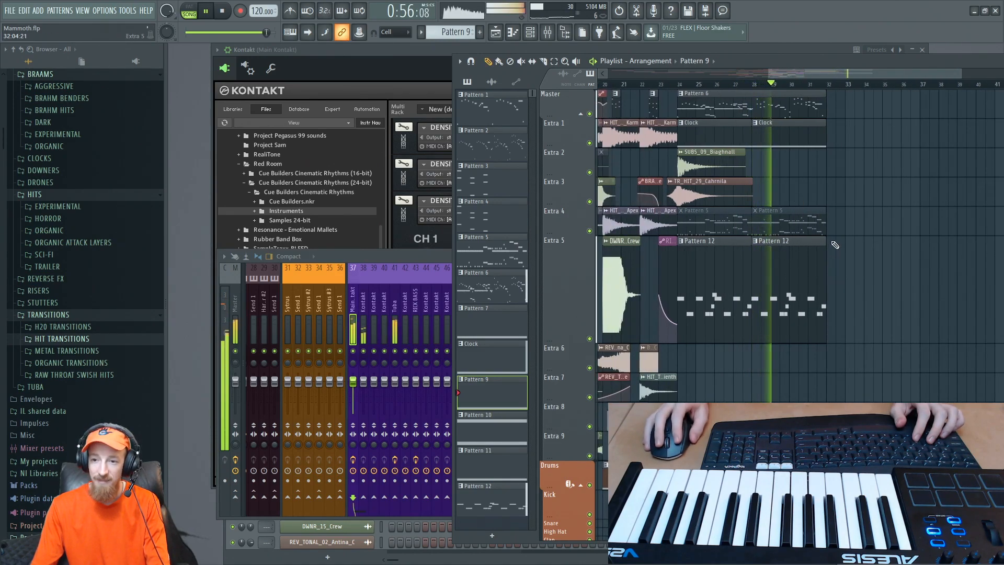
- Extend the second Pattern 12 clip on the Extra 5 track to six bars and stop playback
left_click_drag(823, 245, 874, 245)
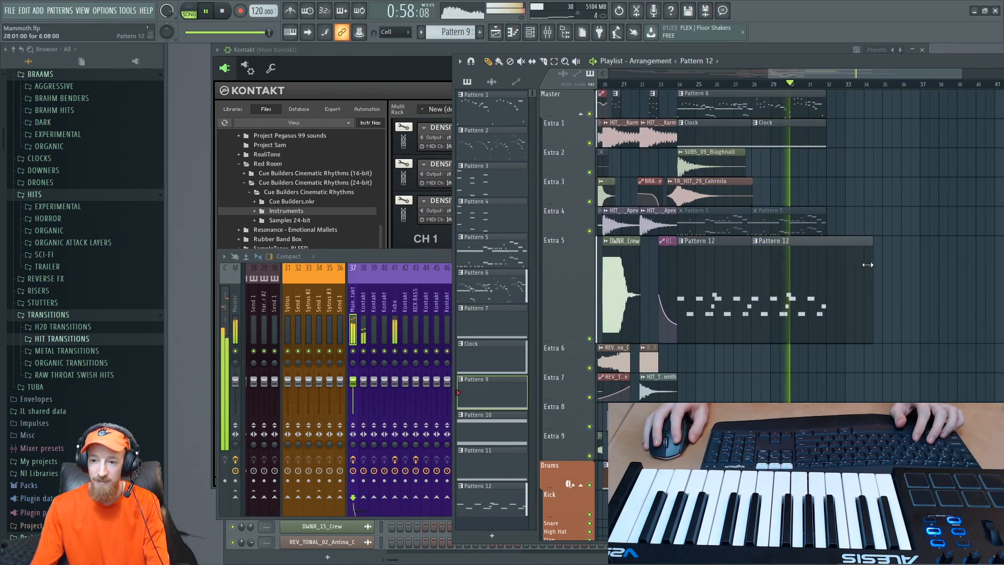
scroll(825, 211, "down", 3)
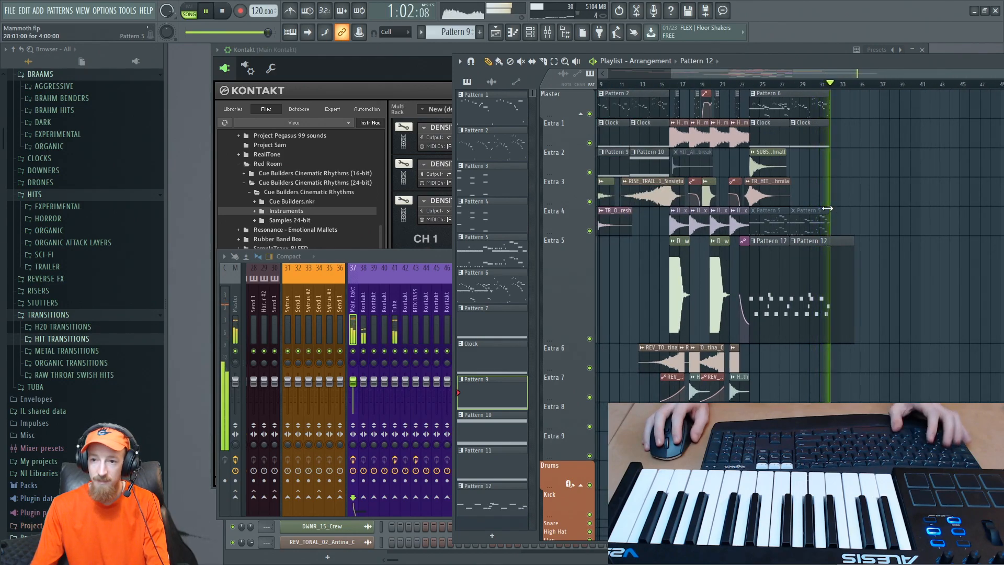
key("space")
- Select the Pattern 6 clip on the Master track and look over the arrangement from its closing section back to the opening
left_click(777, 118)
left_click_drag(776, 118, 820, 111)
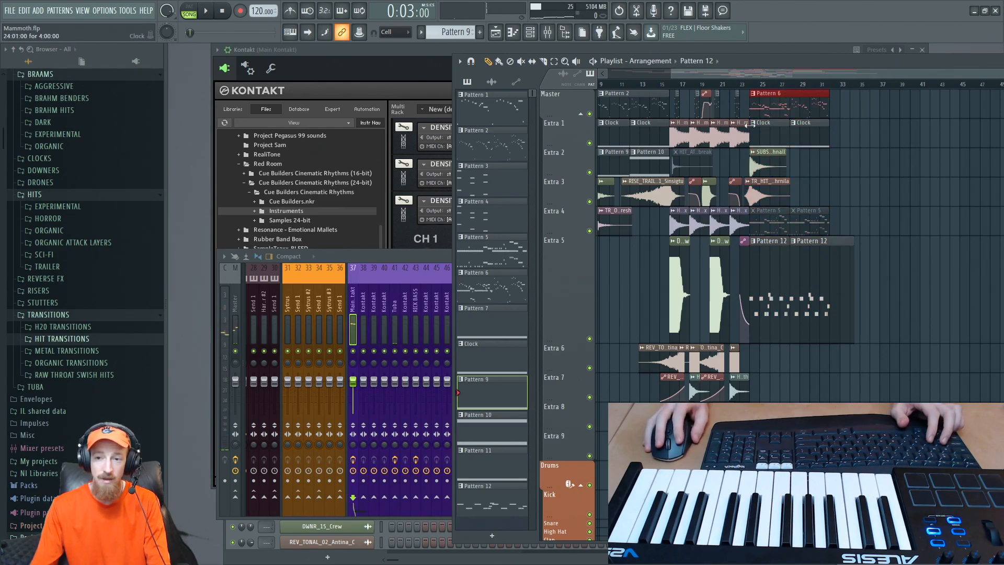
scroll(803, 167, "up", 2)
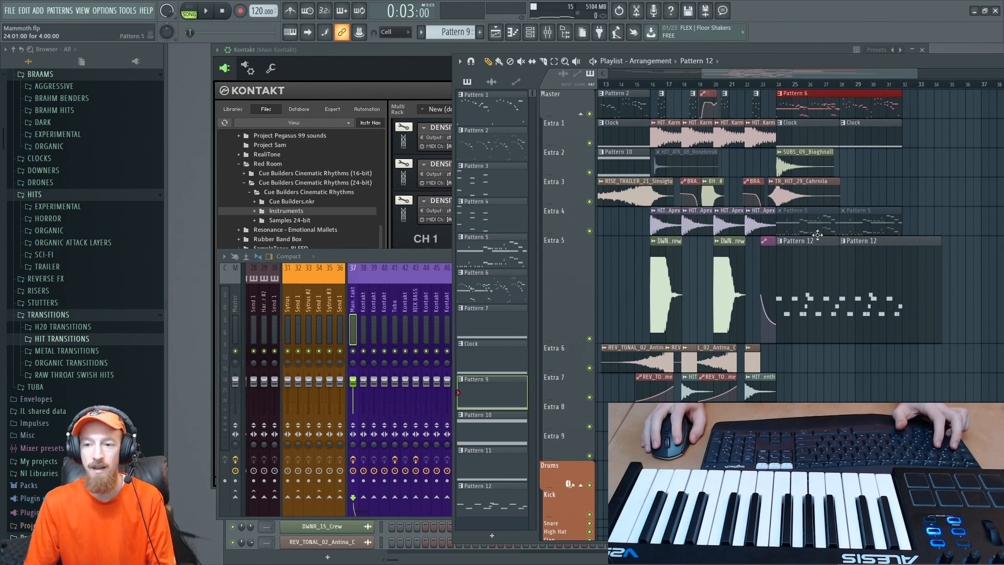
left_click_drag(818, 245, 911, 267)
left_click_drag(819, 112, 887, 113)
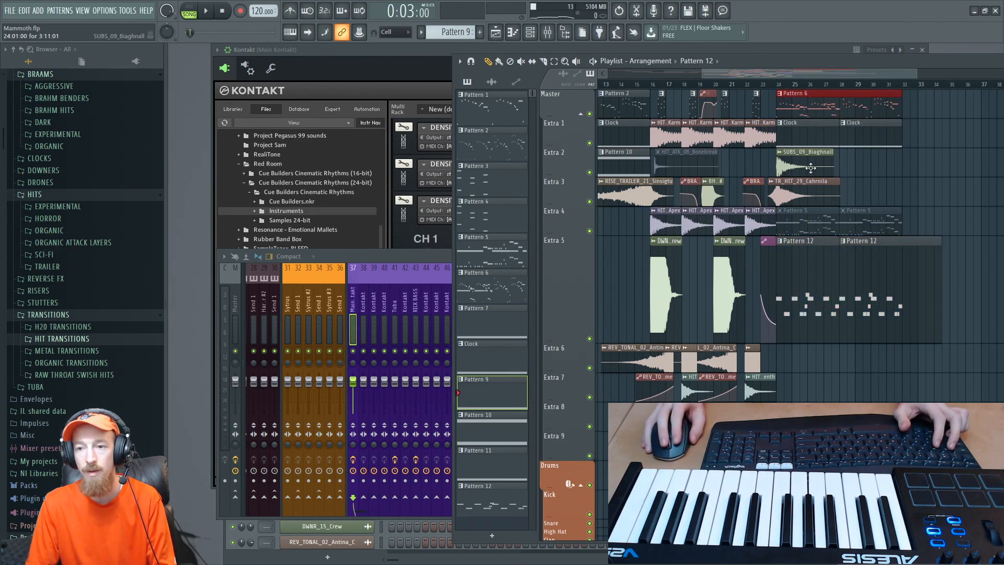
scroll(811, 168, "right", 3)
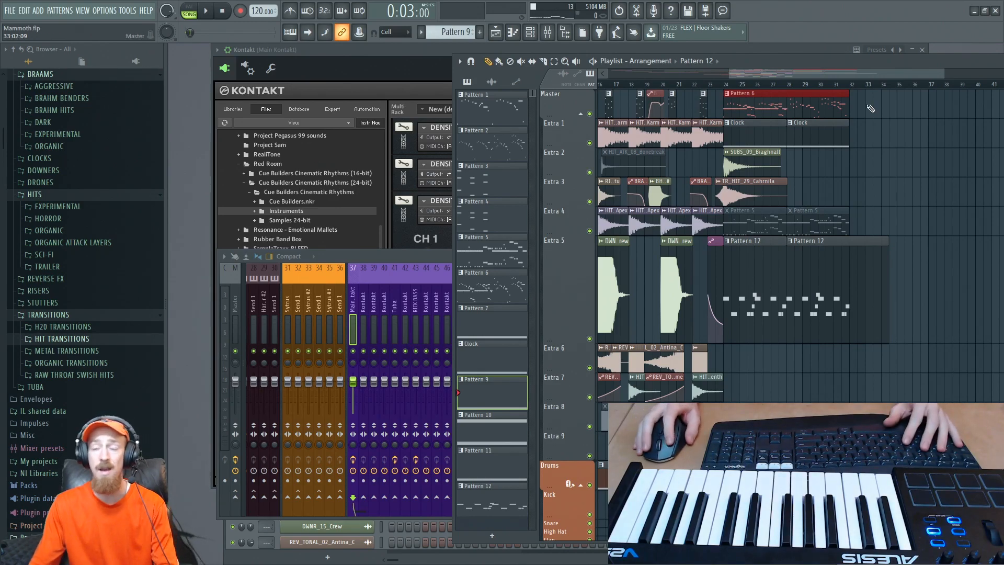
left_click_drag(864, 72, 843, 70)
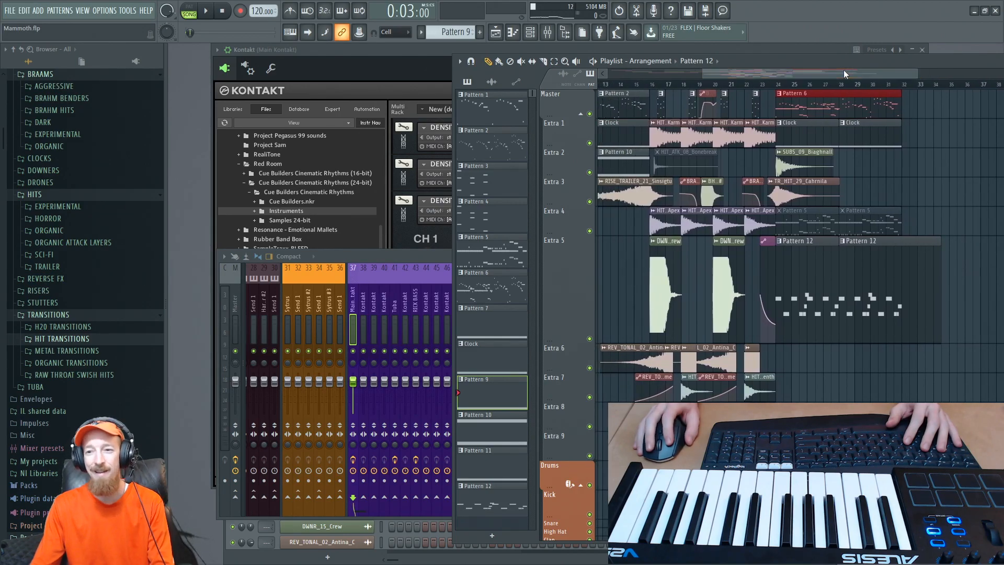
scroll(825, 87, "down", 3)
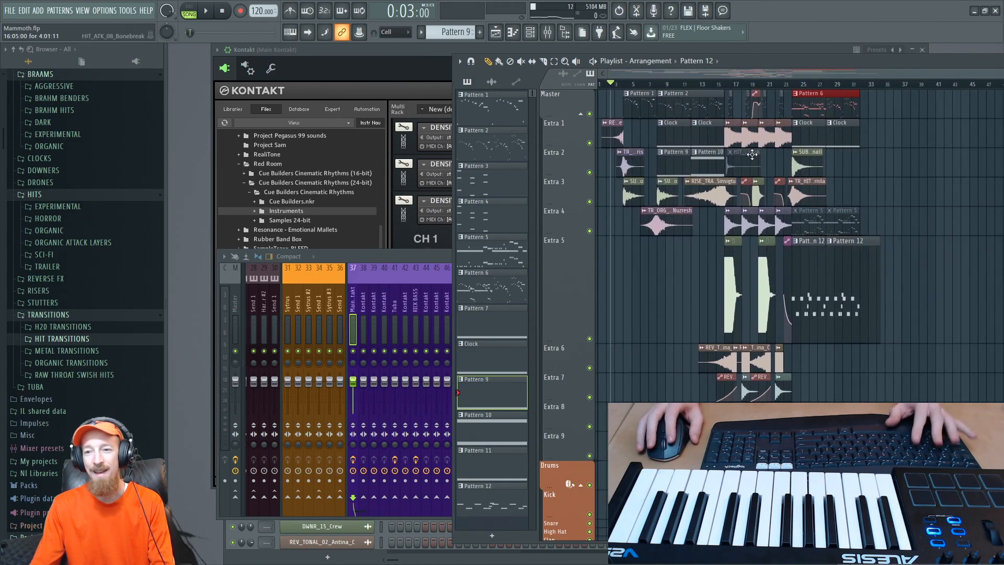